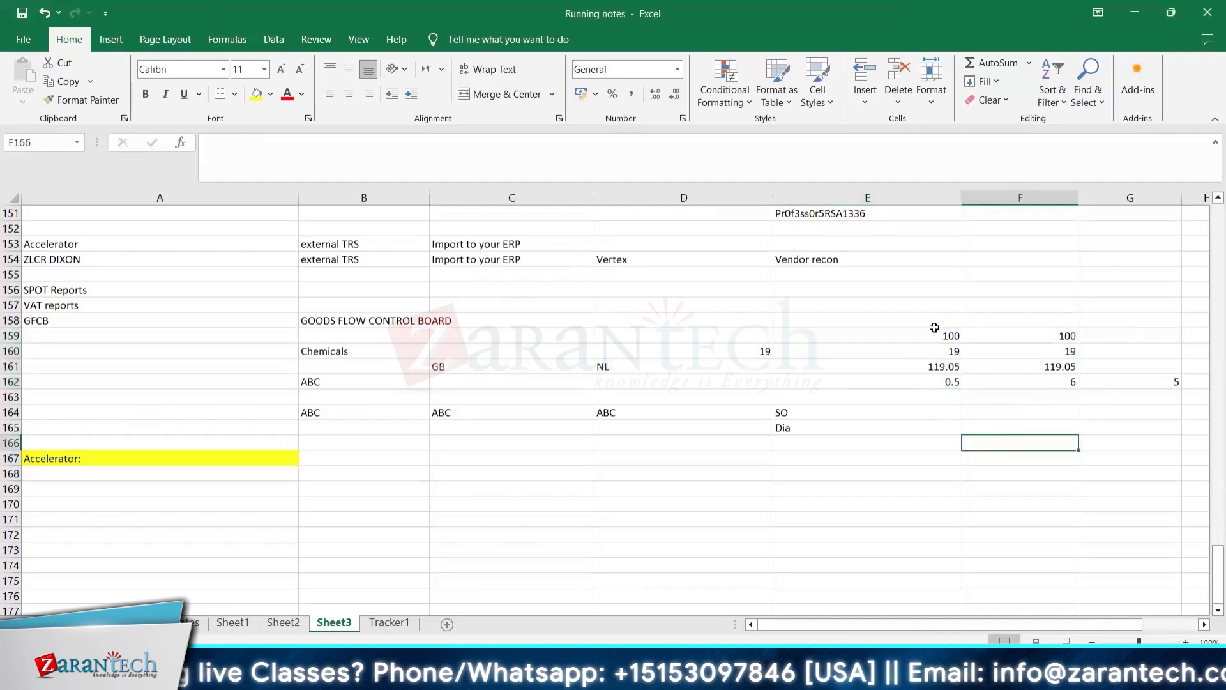
Step: Enter 1000 in E167 and 100 directly below it in E168
left_click(928, 332)
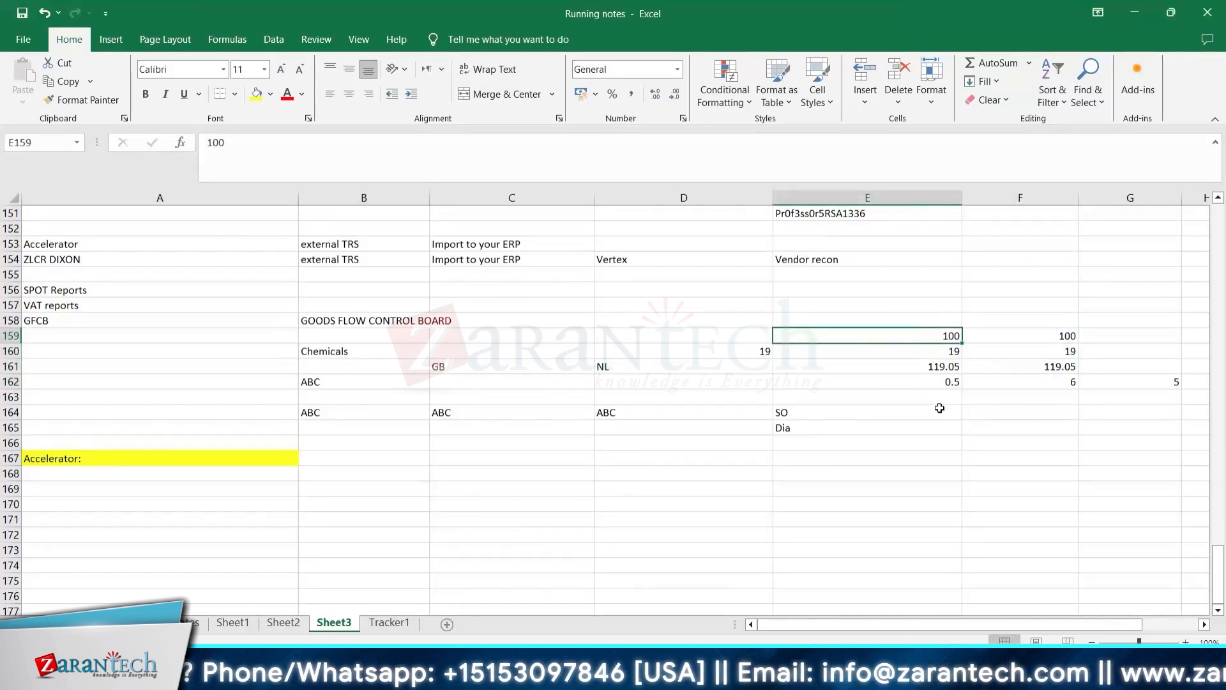
left_click(888, 458)
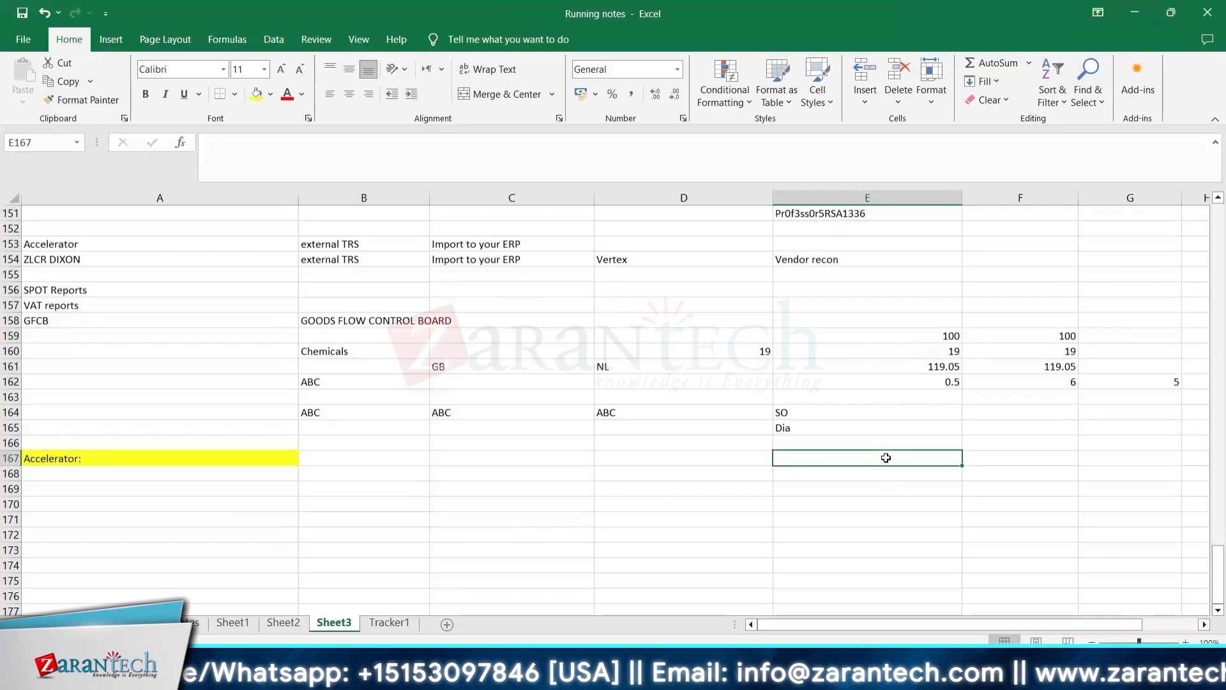
type("1000")
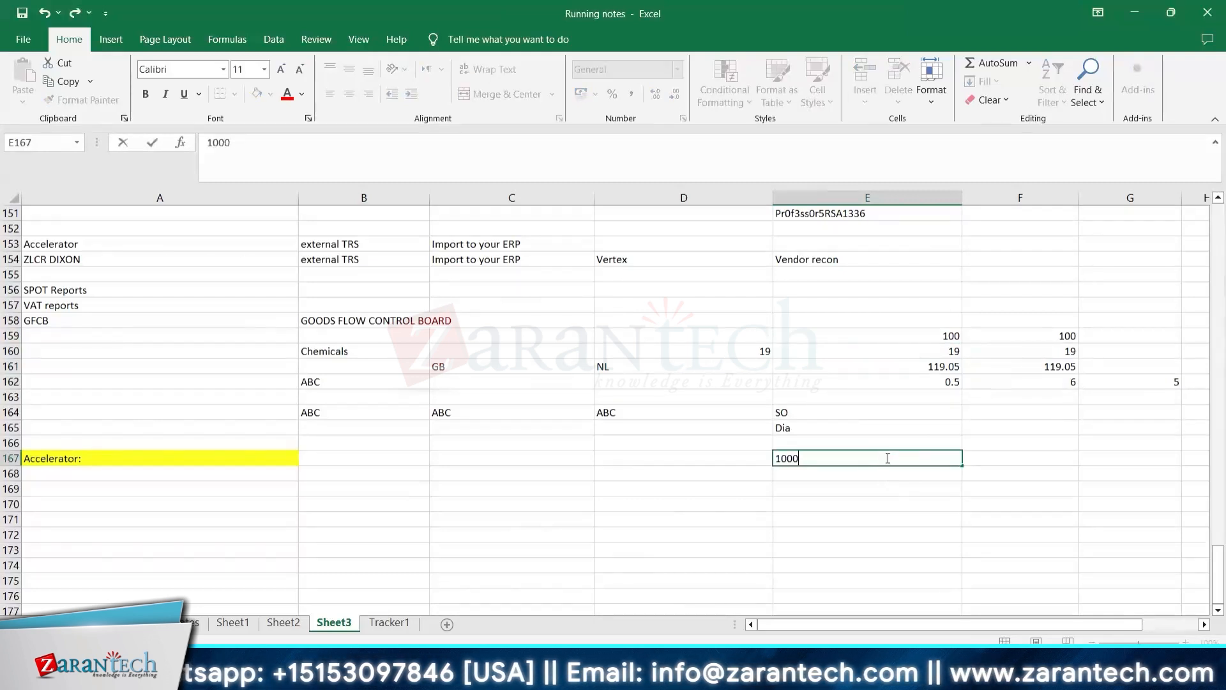
key("Return")
type("100")
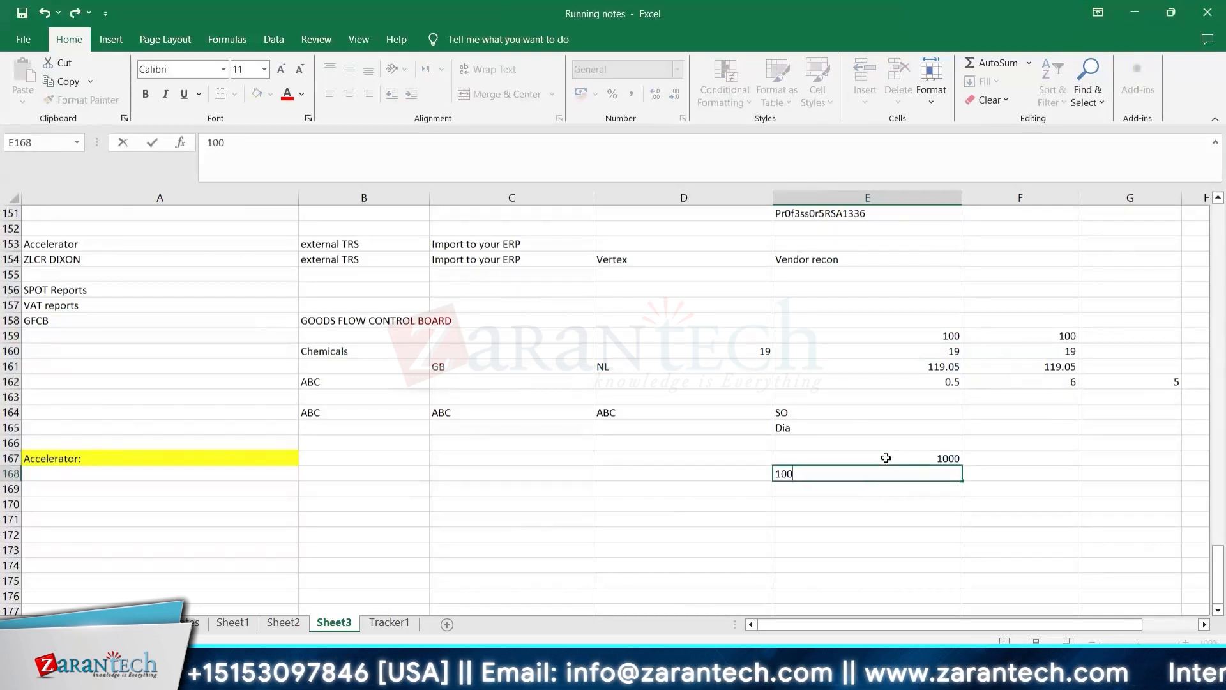
key("Return")
Step: Enter 60 in F168, beside the 100 in column E
key("Up")
key("Right")
type("6")
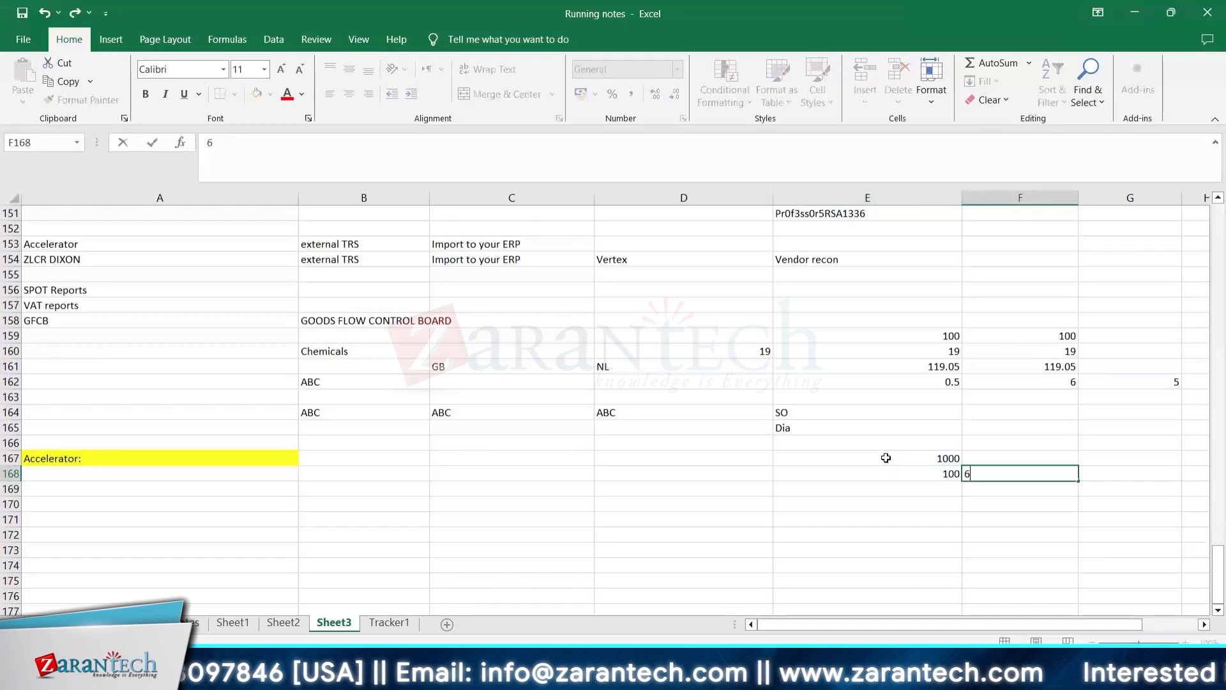
type("0")
key("Return")
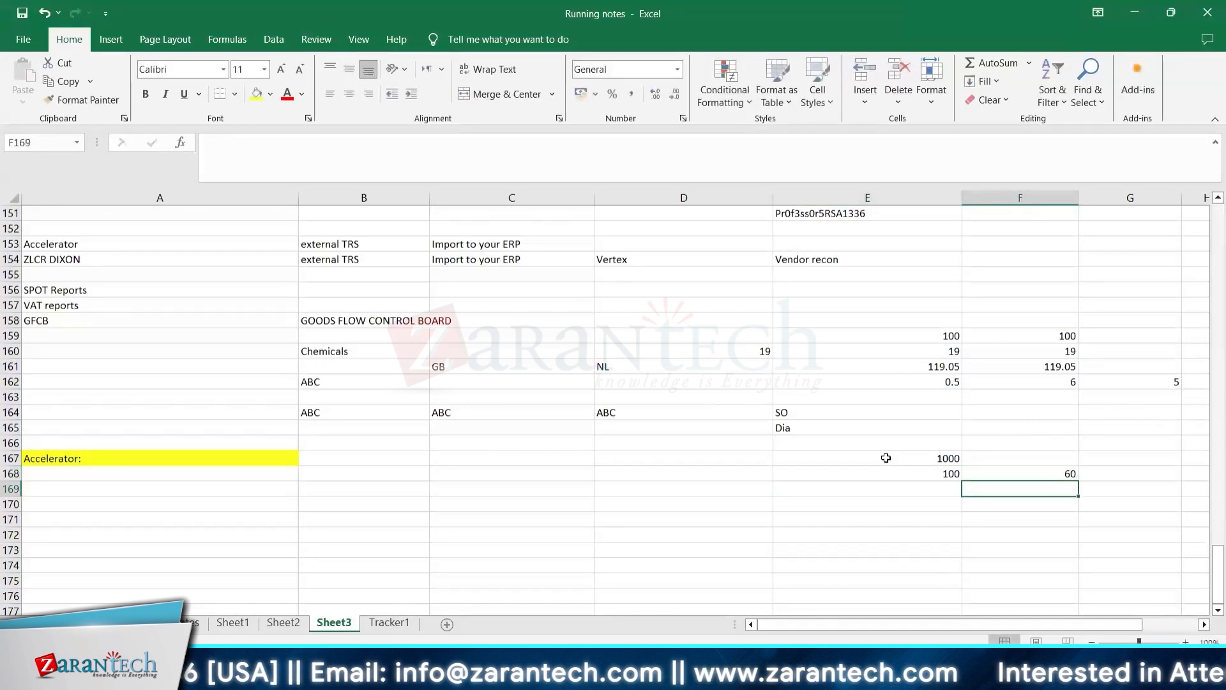
Step: Enter 1060 in E169 and I1 next to it in F169
key("Left")
type("1060")
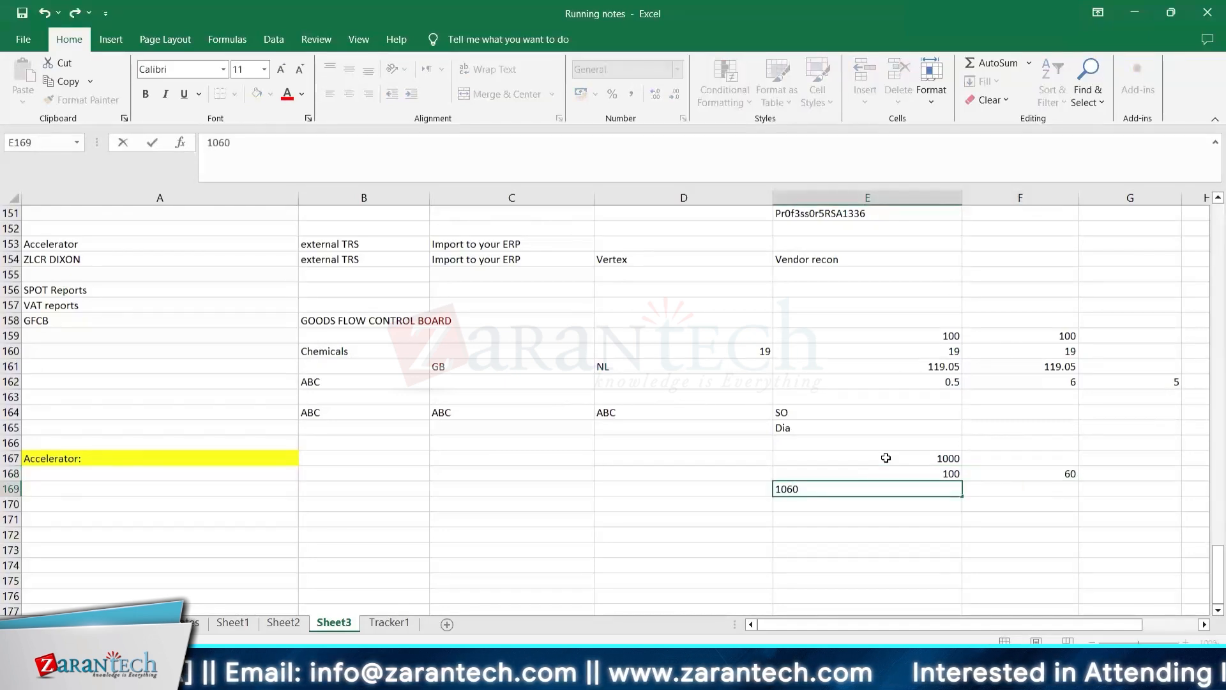
key("Tab")
type("I1")
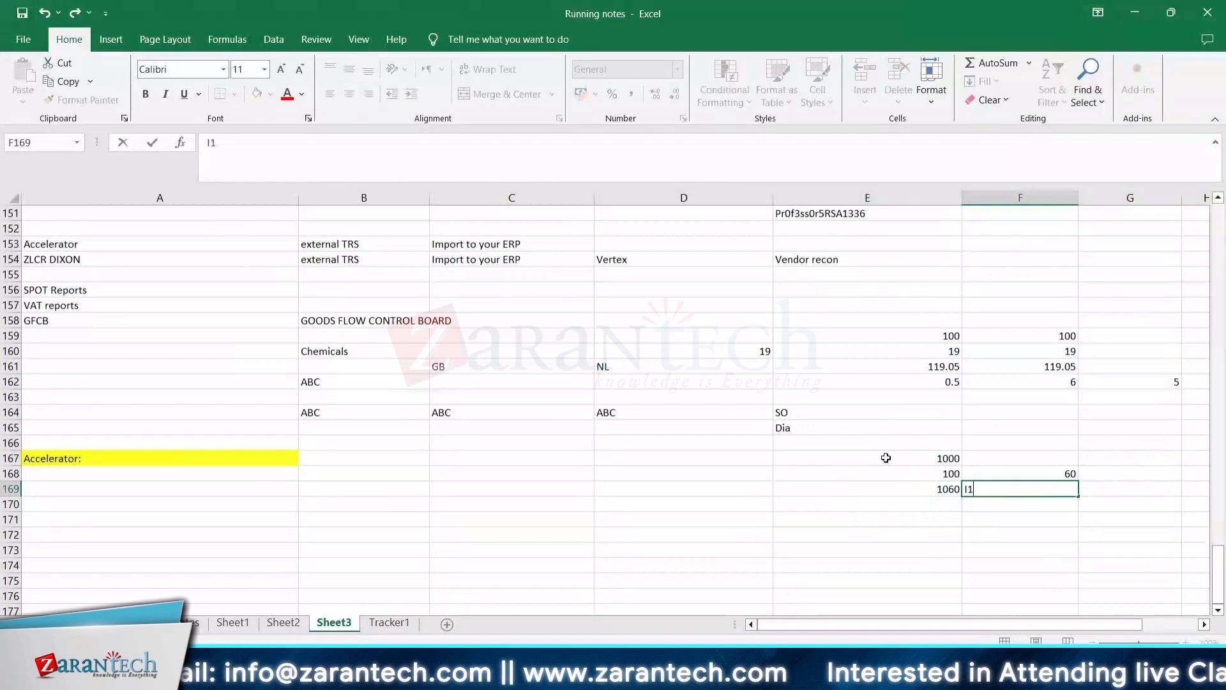
left_click(920, 497)
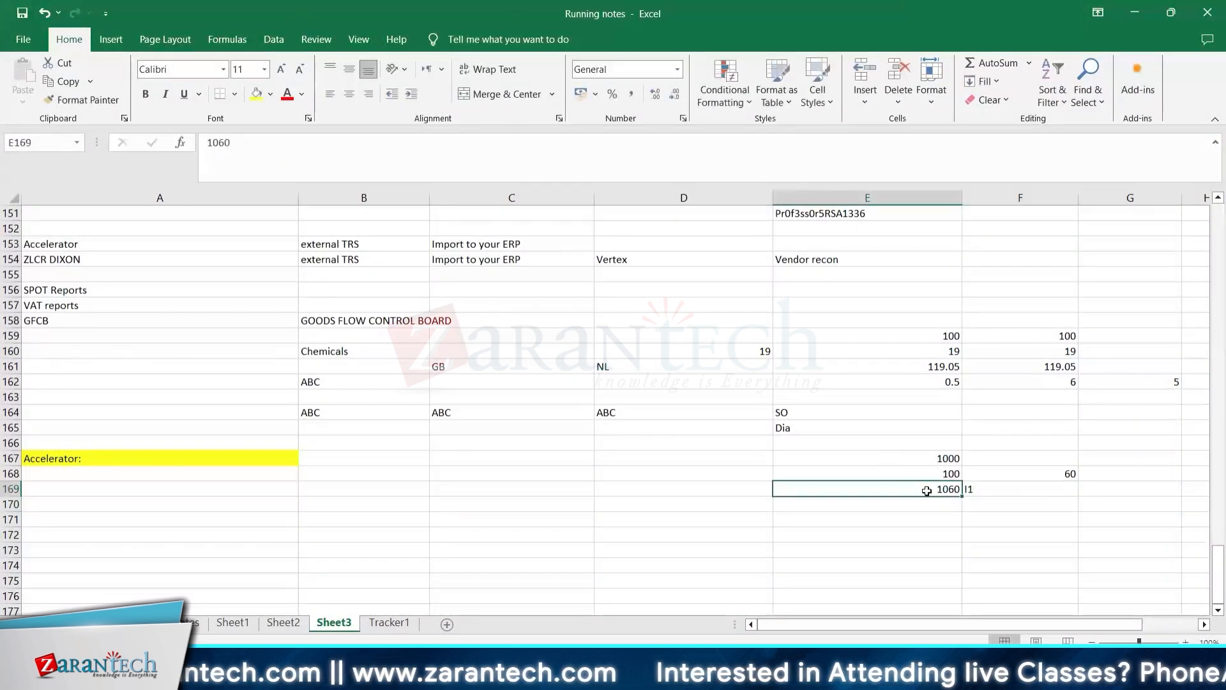
Step: Go through the example entries in E168 to F169 cell by cell, comparing the amounts
left_click(996, 489)
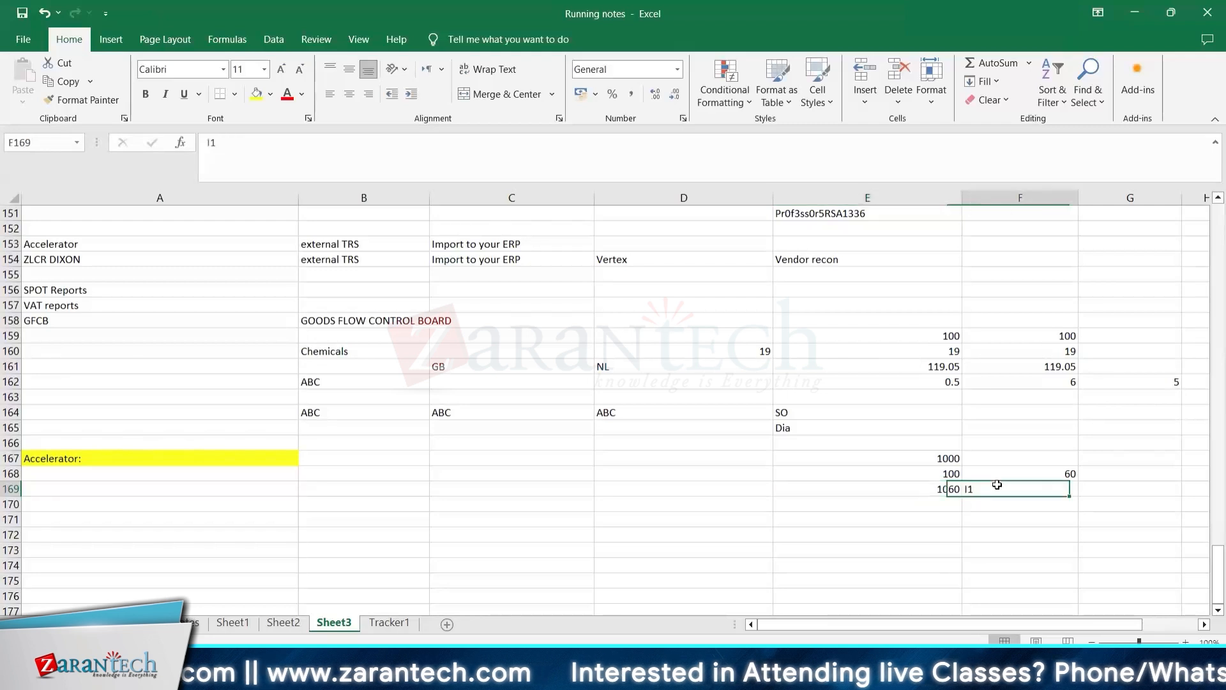
left_click(1000, 509)
left_click(980, 488)
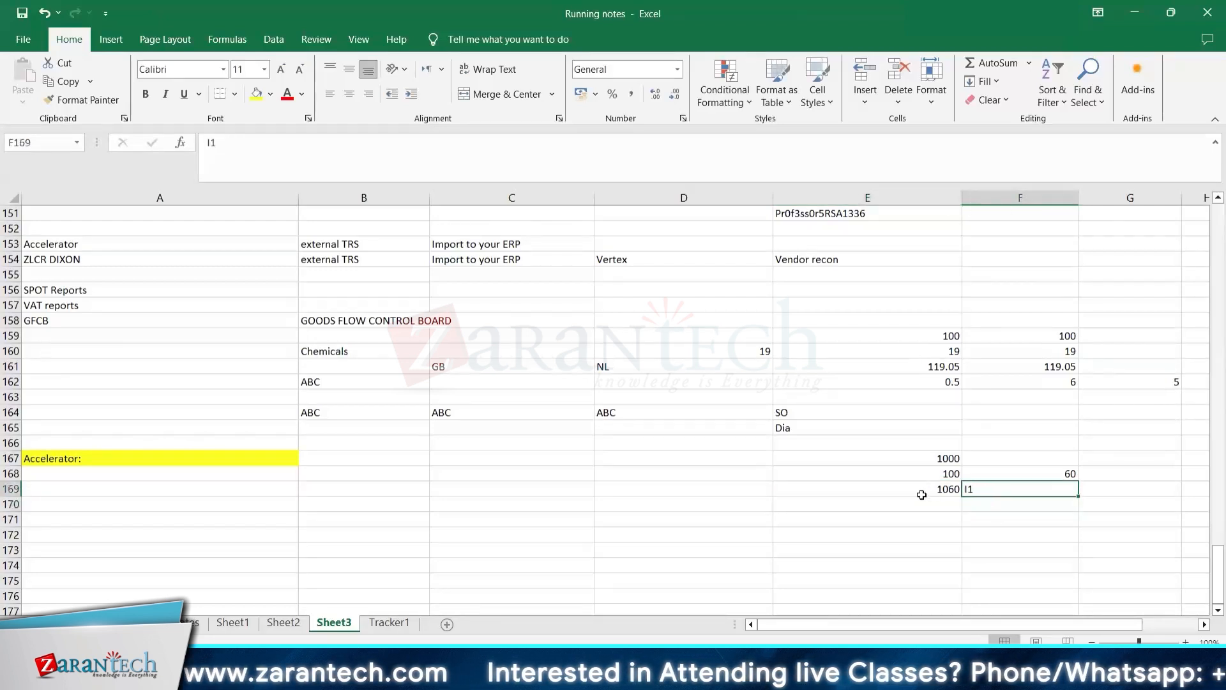
left_click(923, 495)
left_click(938, 473)
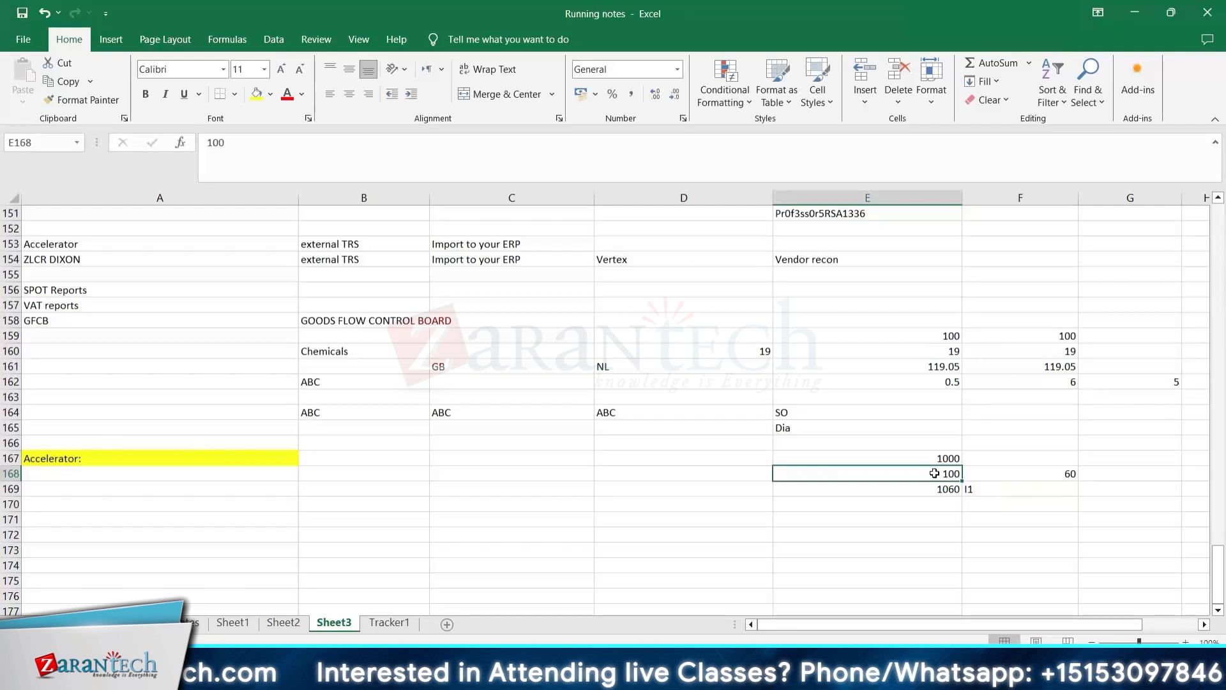
left_click(1050, 475)
left_click(1090, 473)
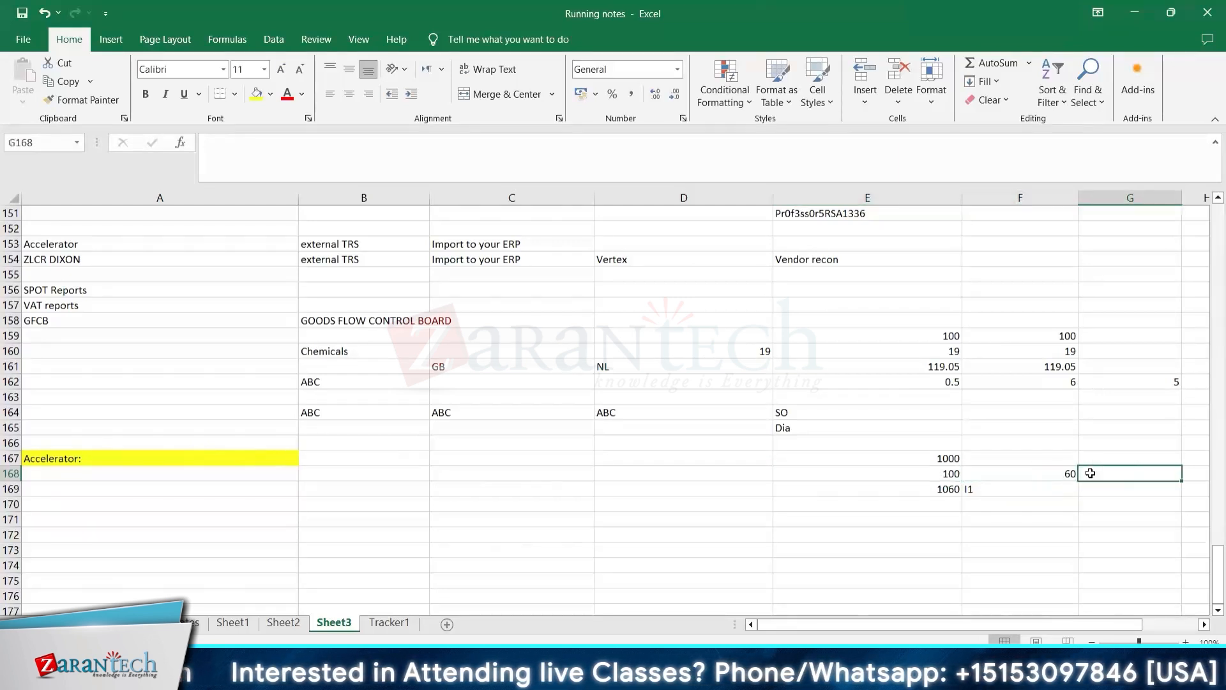
left_click(1062, 473)
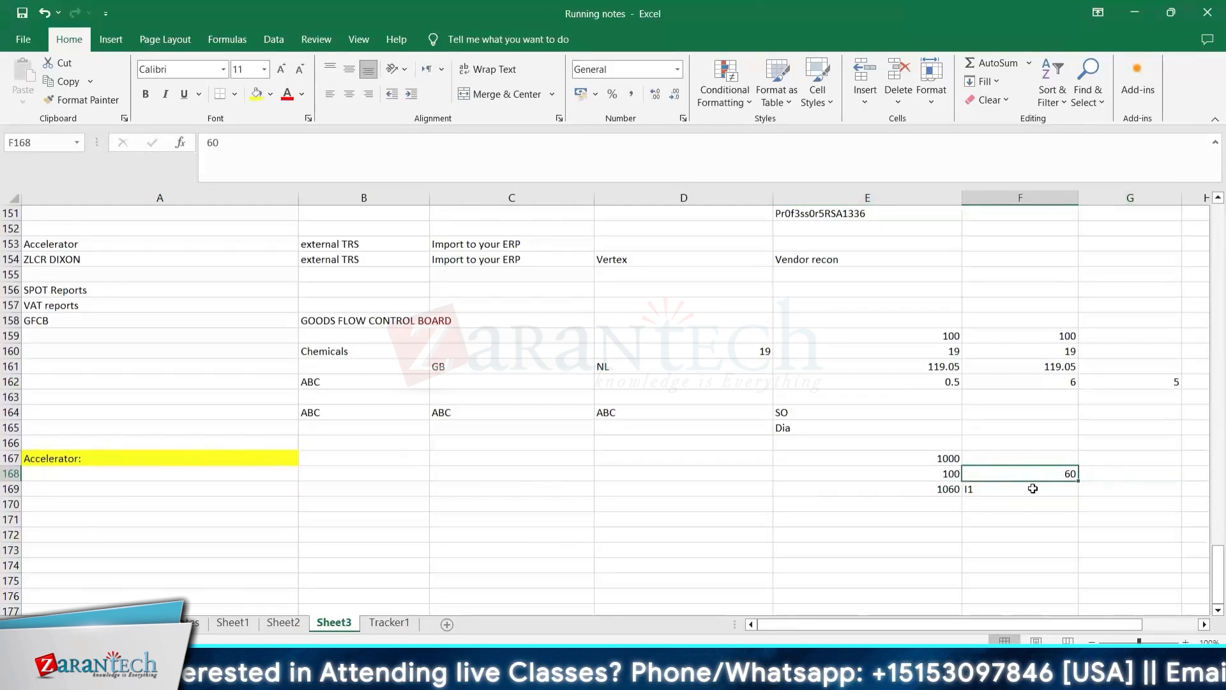
left_click(1033, 489)
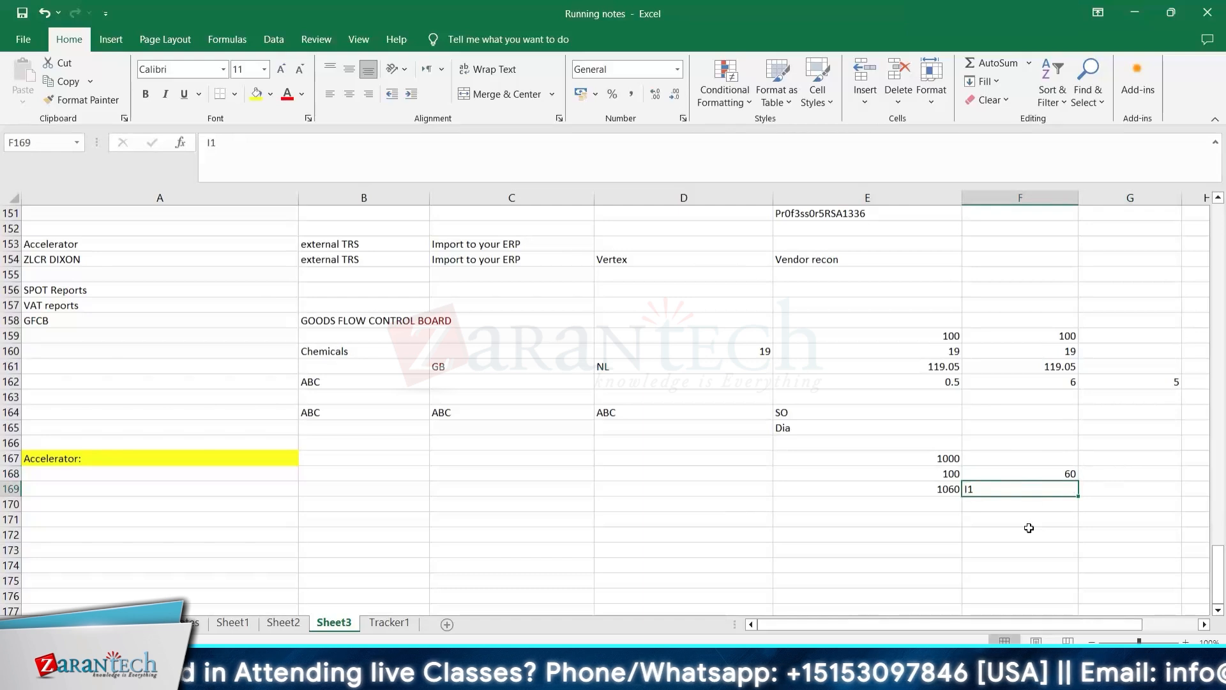
left_click(930, 489)
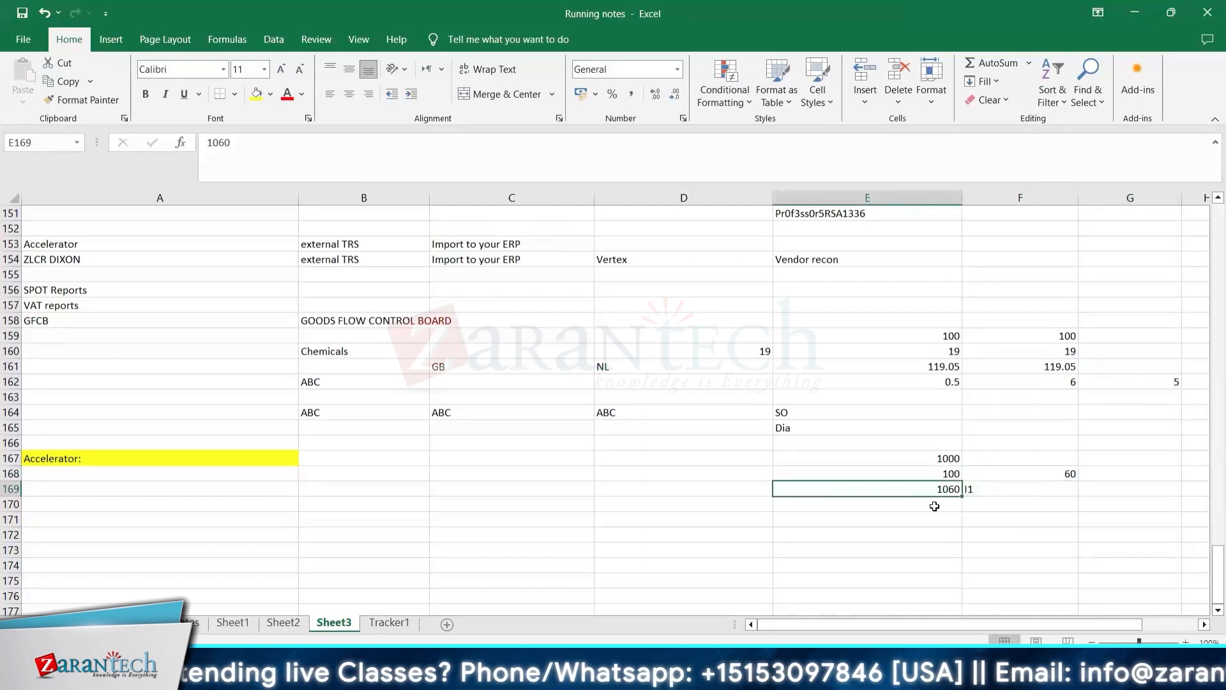
left_click(935, 508)
left_click(930, 490)
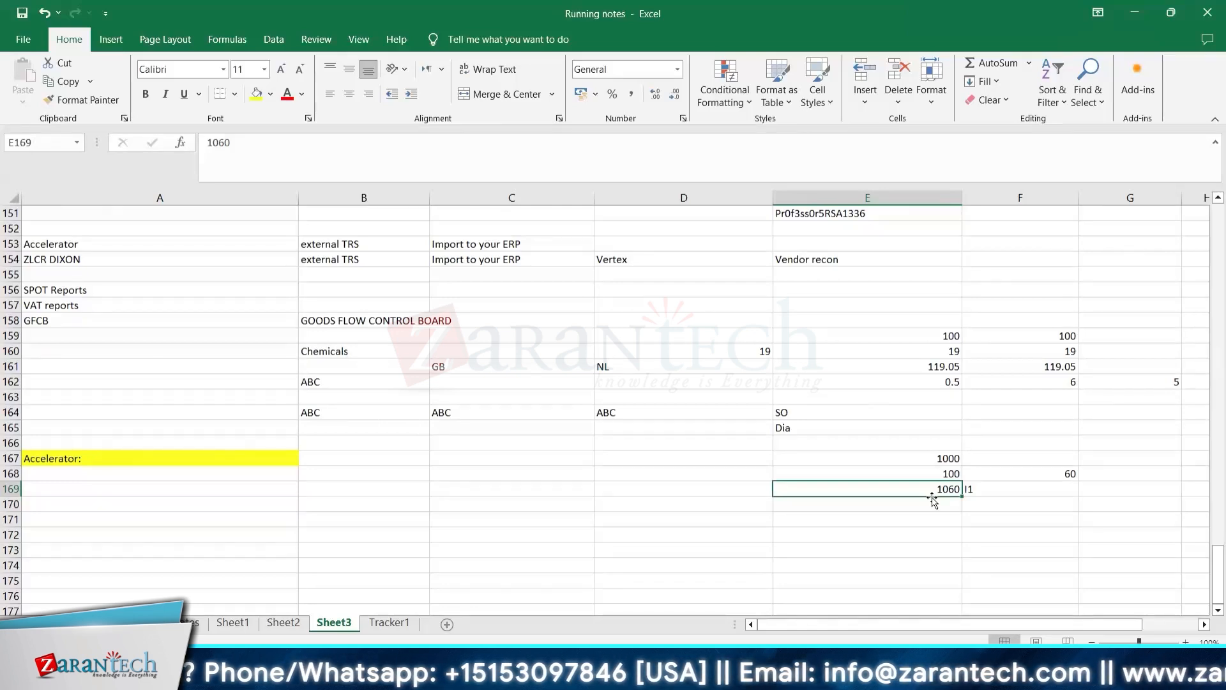
left_click(938, 473)
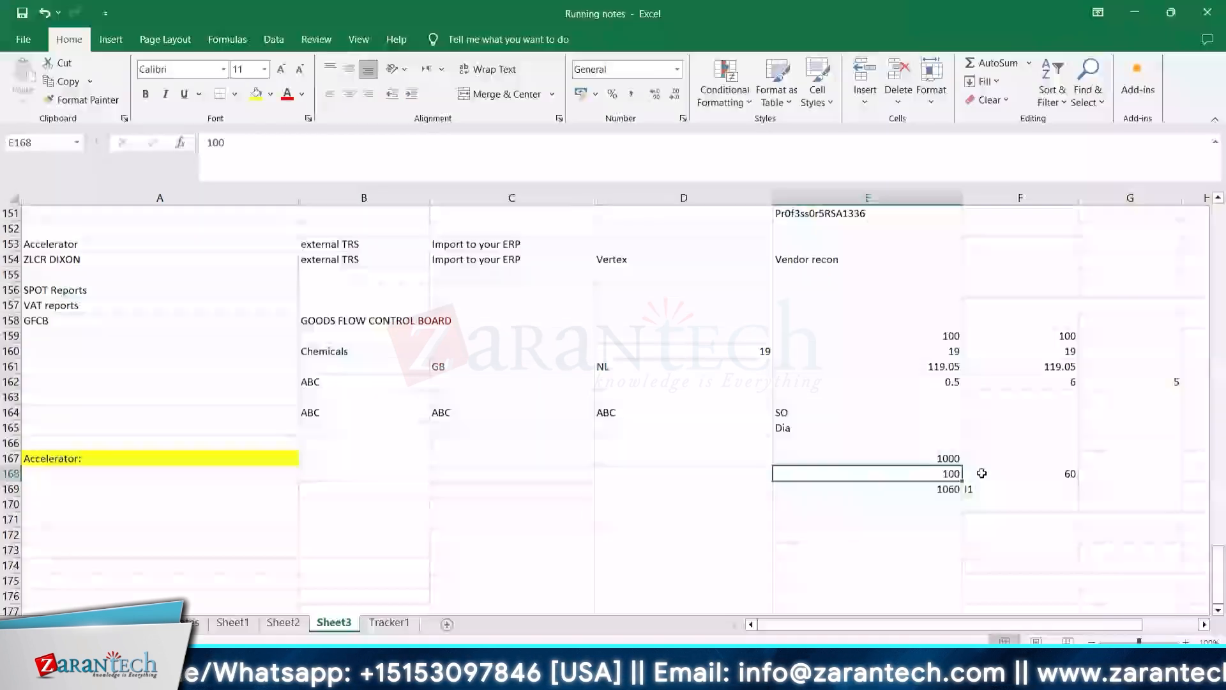
Step: Replace the entry in F169 with 40 and enter the label Accrual below it in F170
left_click(1059, 492)
type("40")
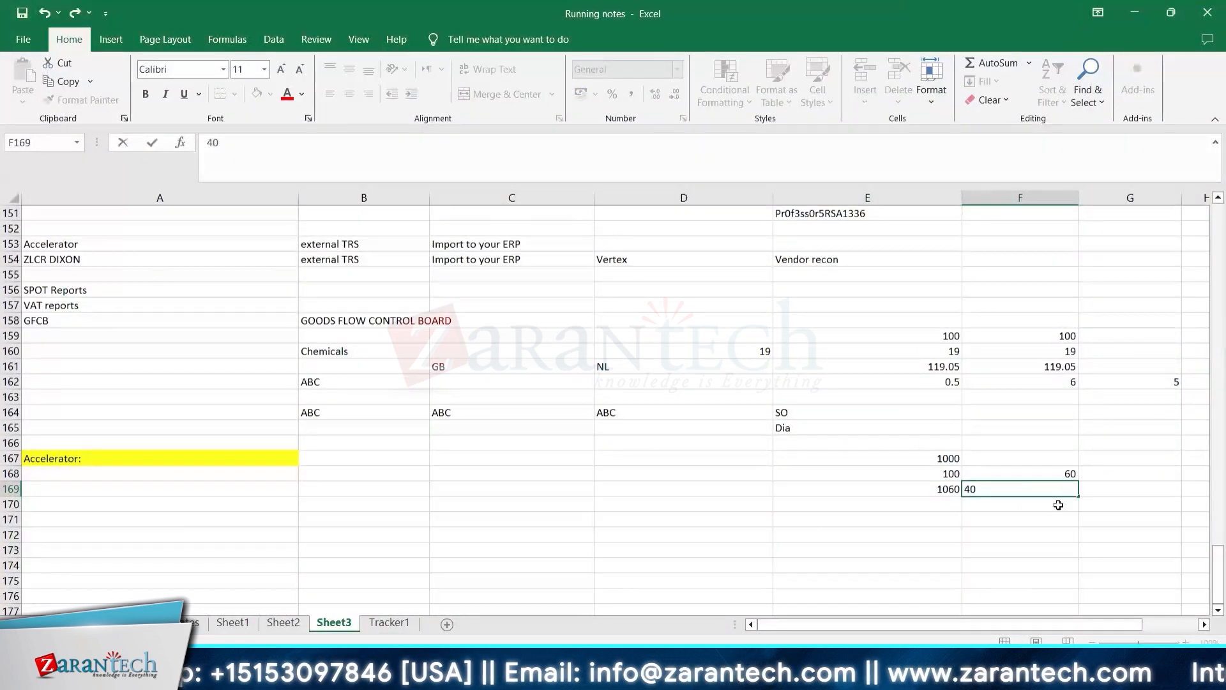
key("Return")
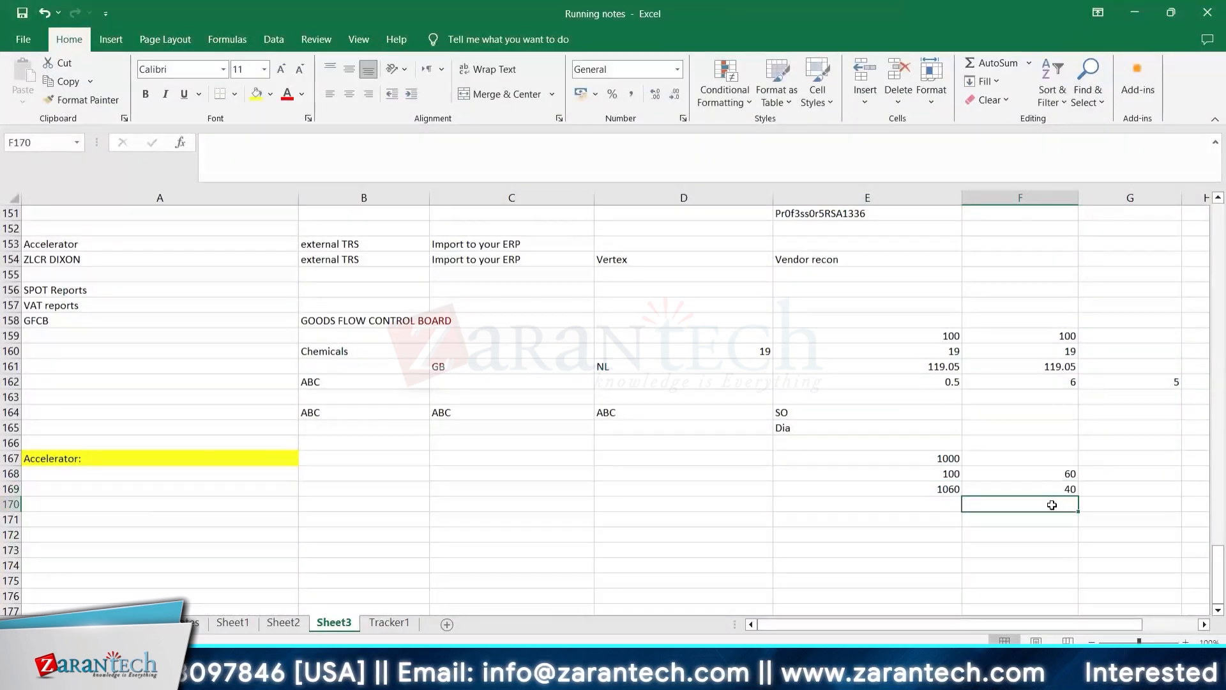
type("Accru")
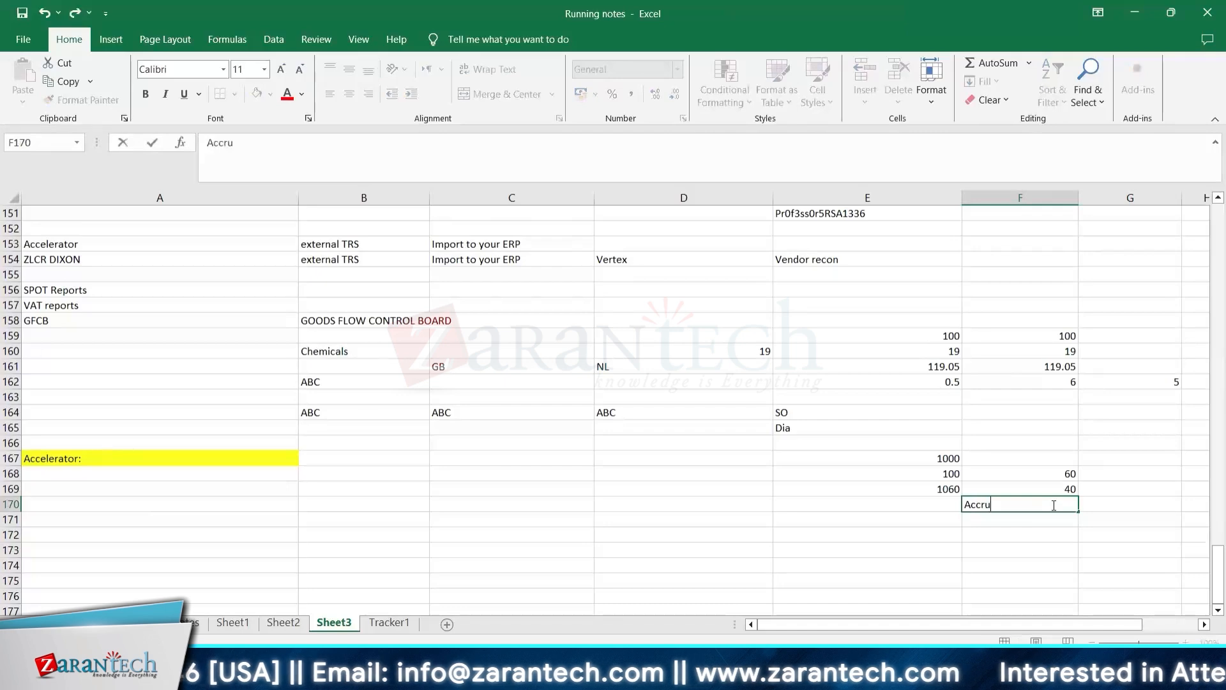
type("al")
key("Tab")
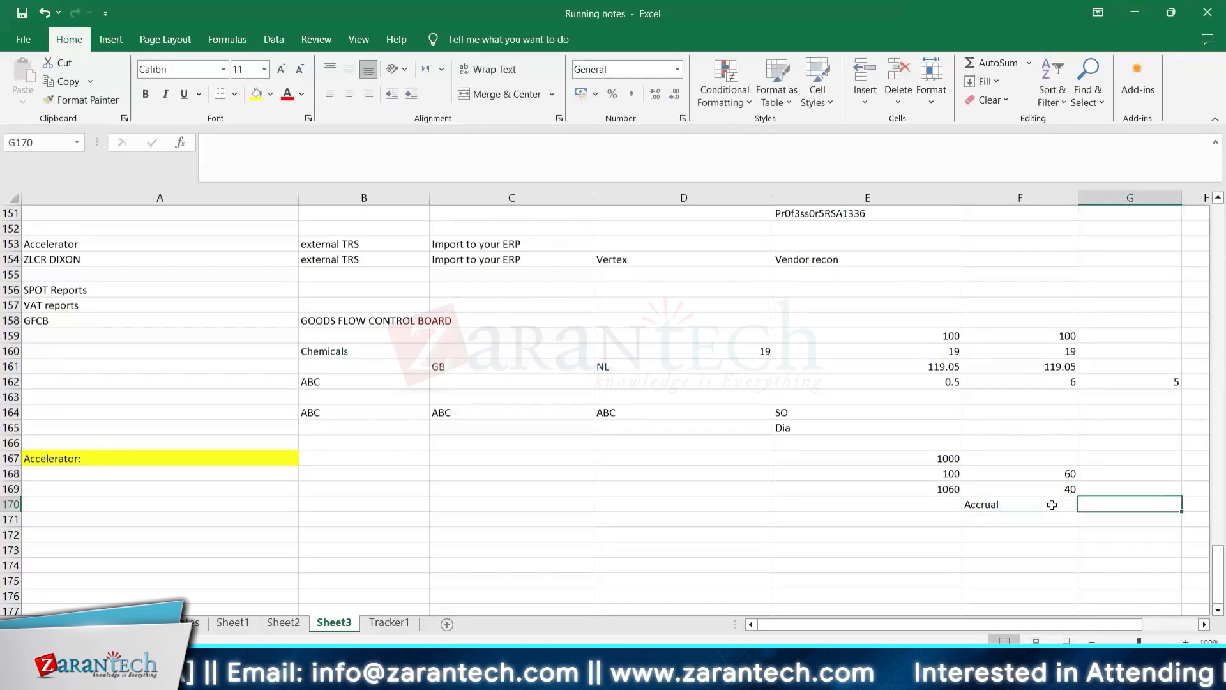
Step: Review the two amounts in F168 and F169 against the Accrual label in F170
left_click(1052, 505)
left_click(1061, 491)
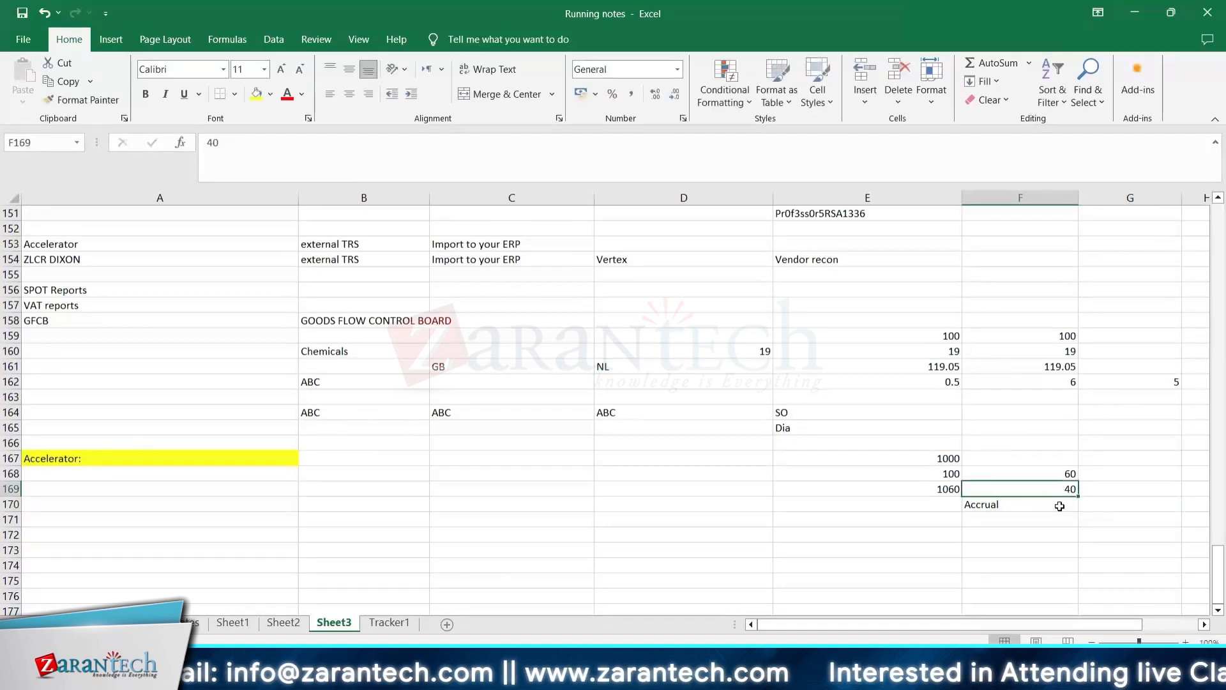
left_click(1057, 507)
left_click(1058, 478)
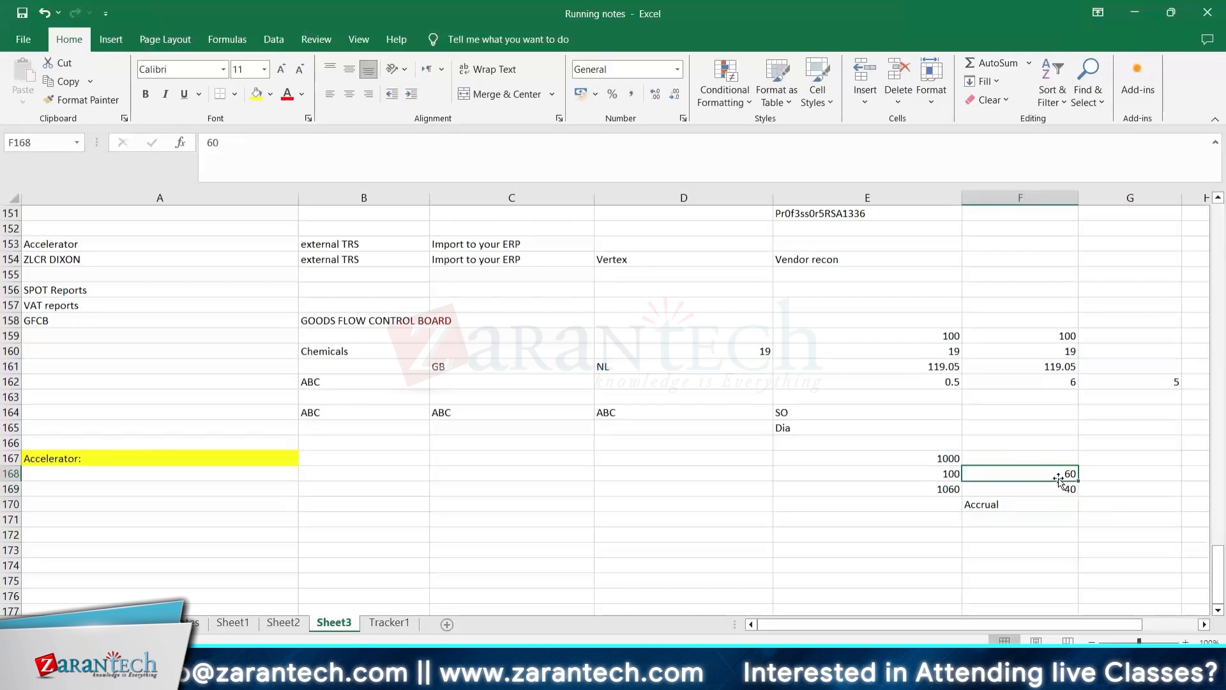
left_click(1060, 490)
left_click(1056, 507)
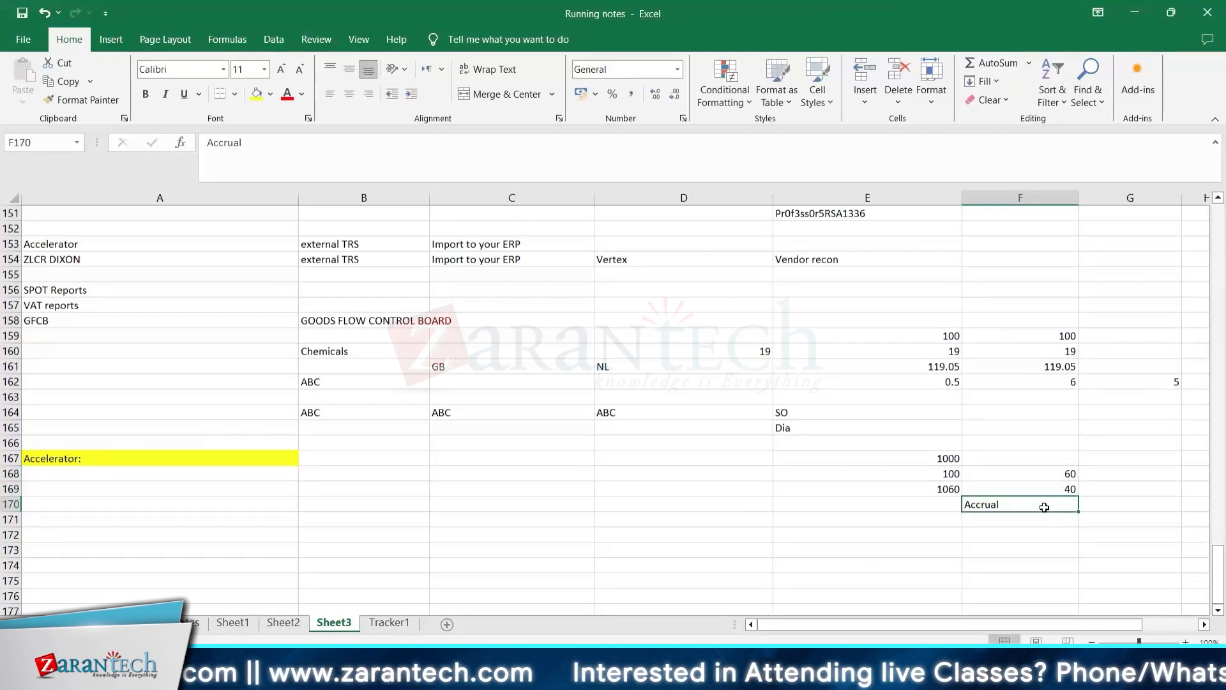
left_click(1048, 473)
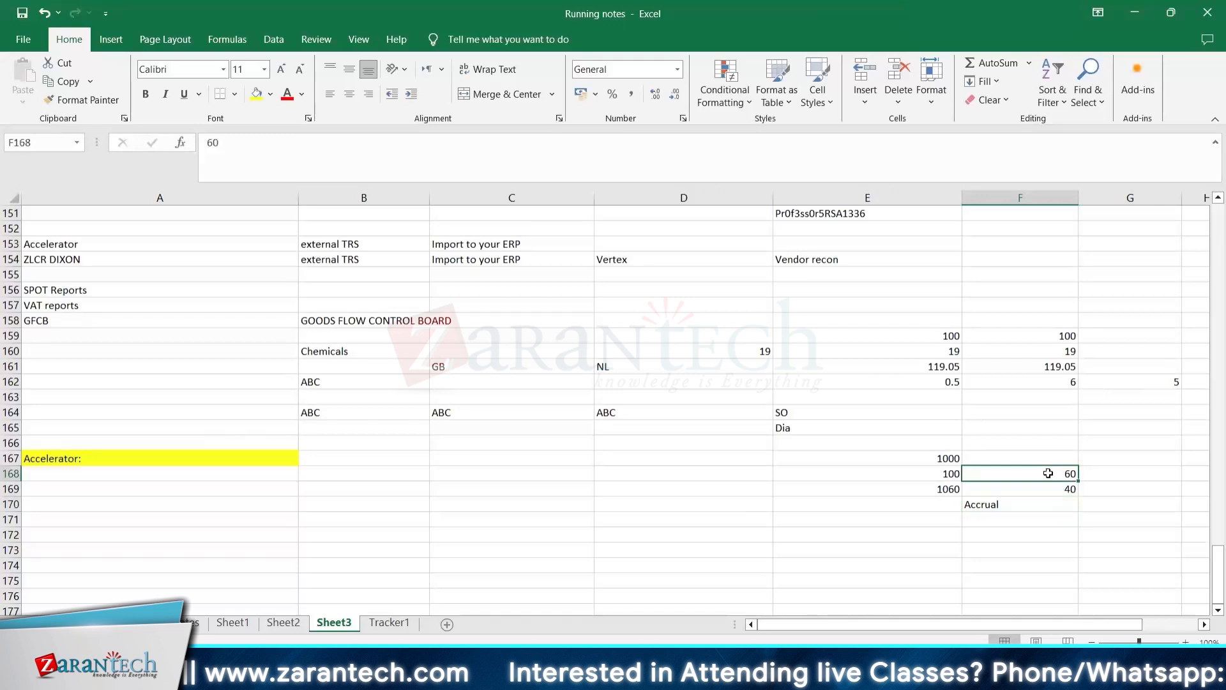
left_click(1052, 506)
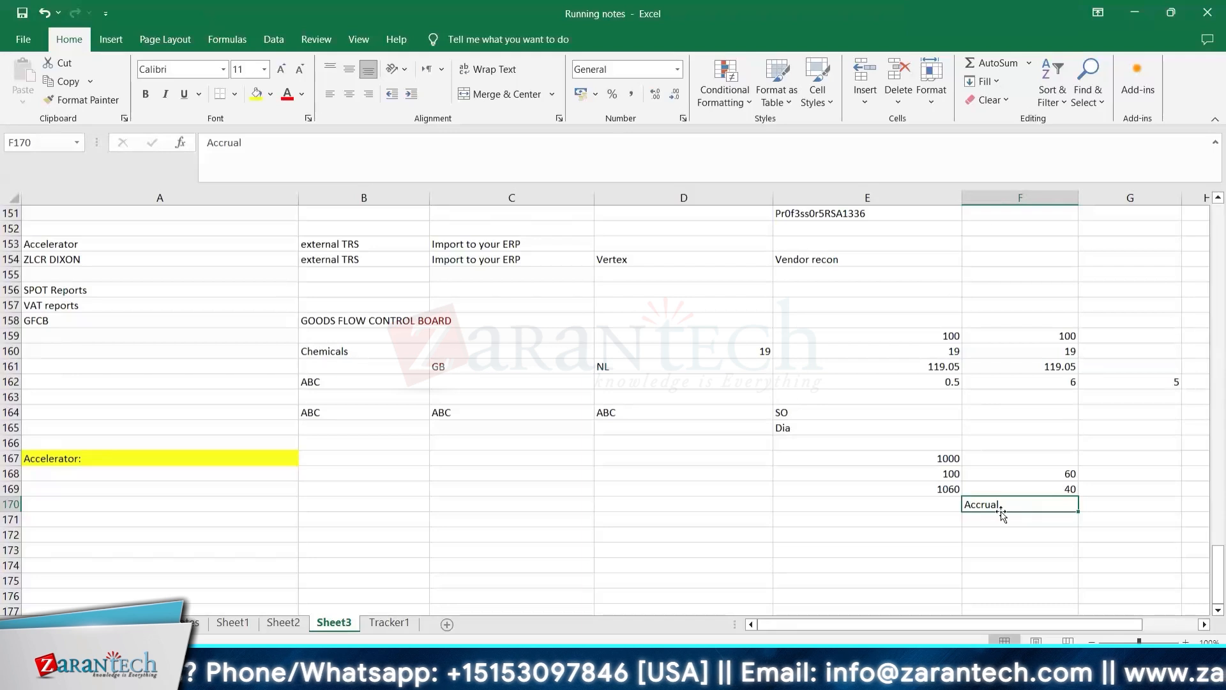
Step: Enter OK2pay in E170, beside the Accrual label
left_click(907, 511)
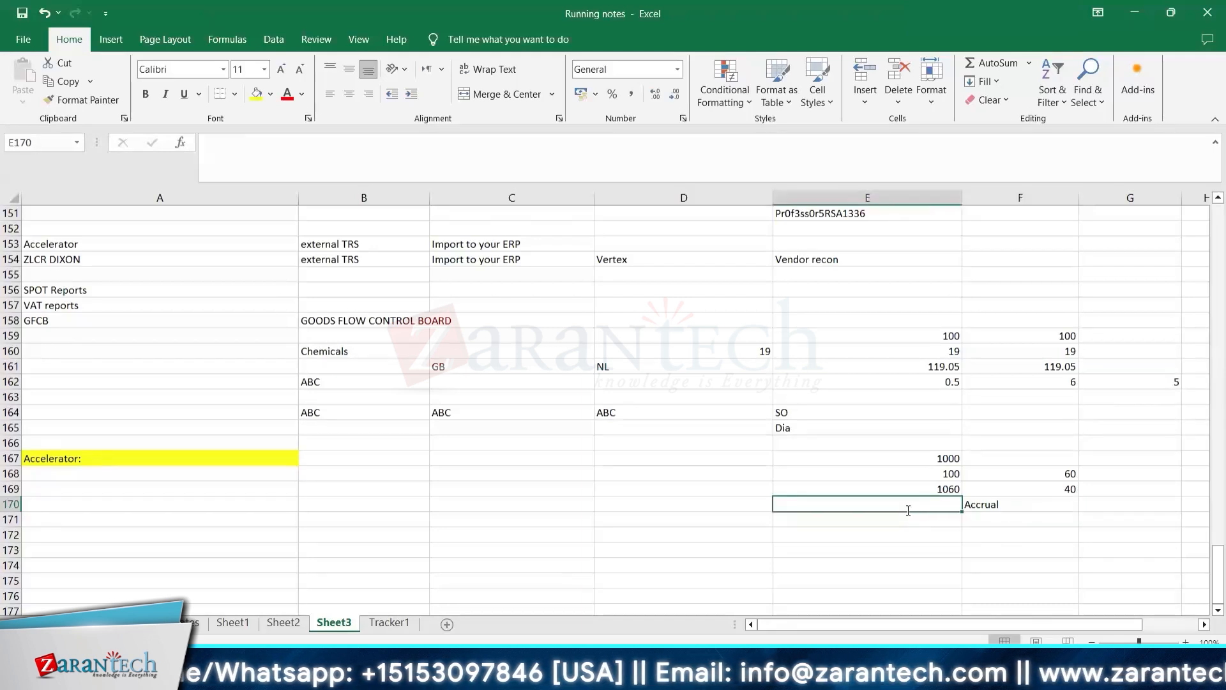
type("OK2pay")
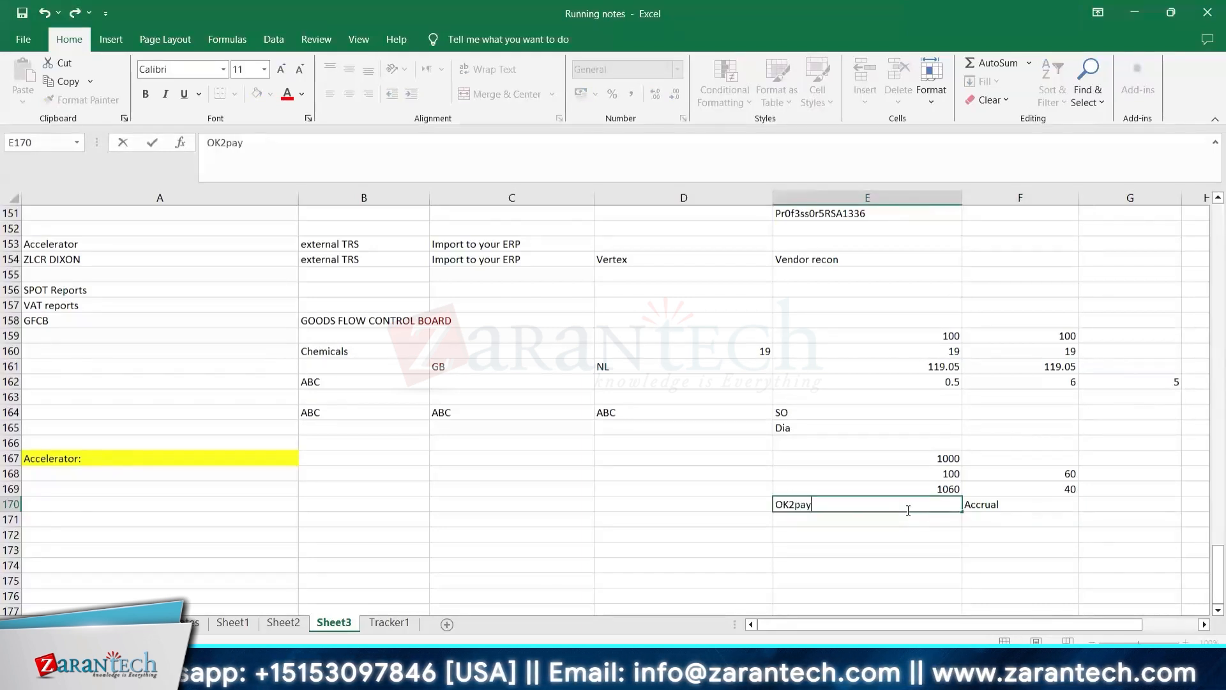
key("Tab")
Step: Set cell E170, beside the Accrual label, to 1060
left_click(910, 510)
type("1060")
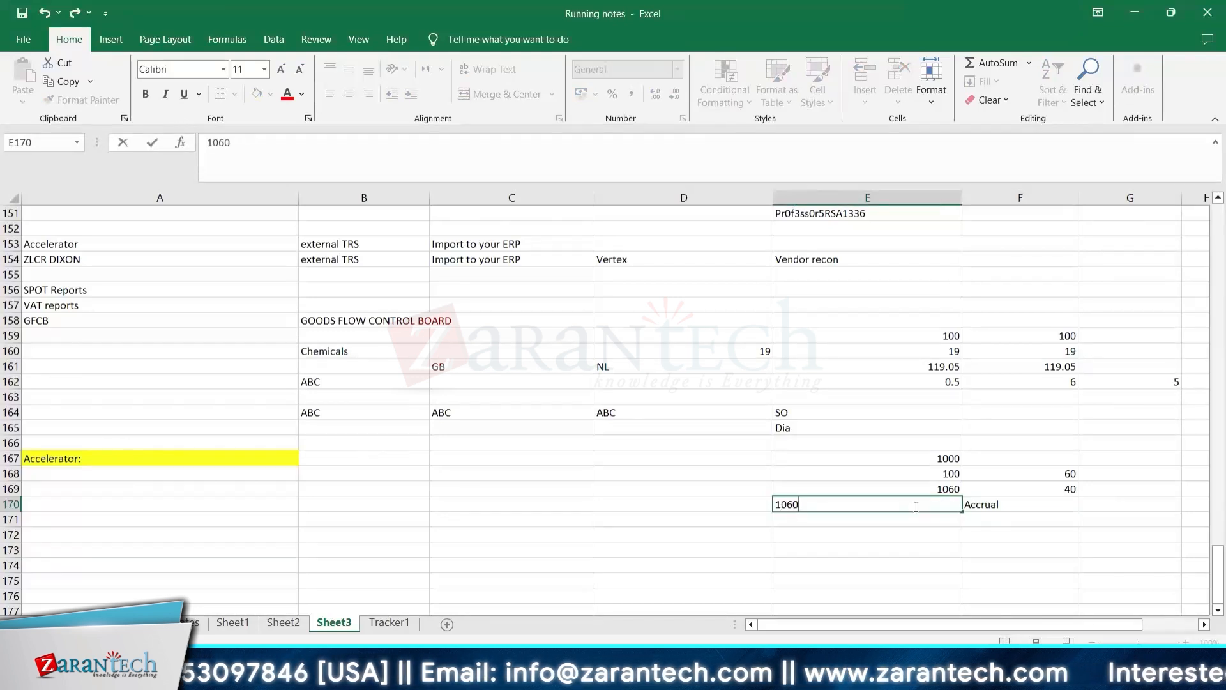
key("Return")
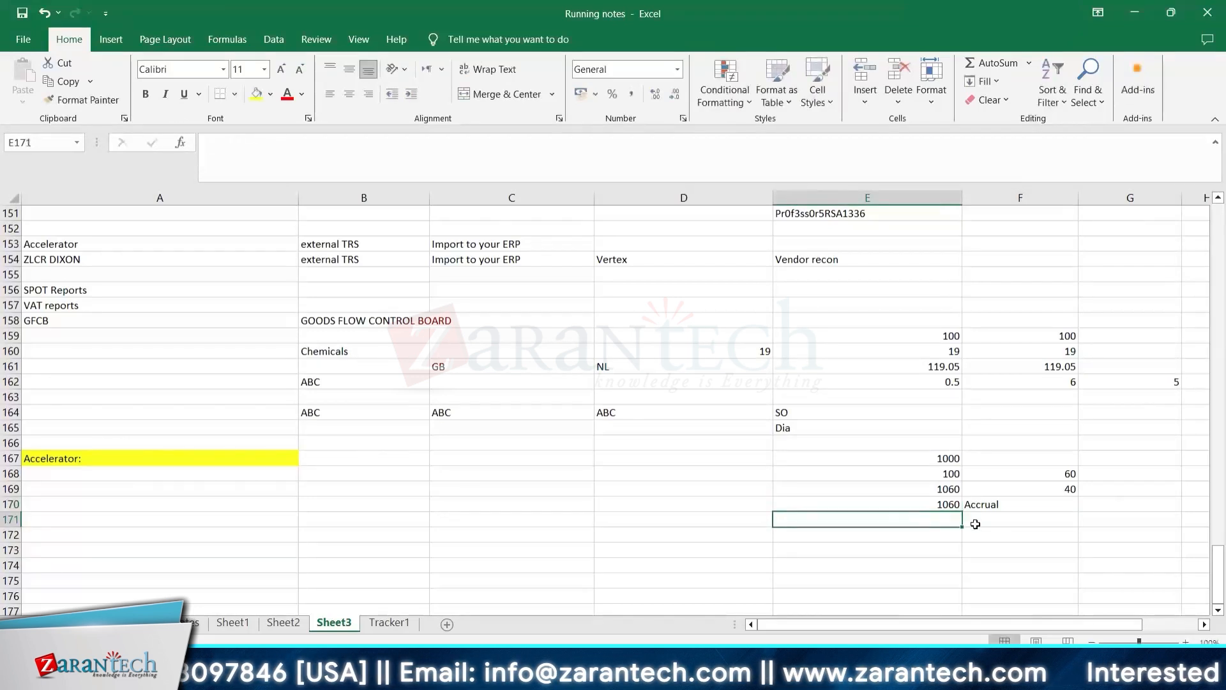
Step: Examine the completed example block in E167 to F170, comparing the amounts in columns E and F
left_click(972, 519)
left_click(946, 473)
left_click(1062, 474)
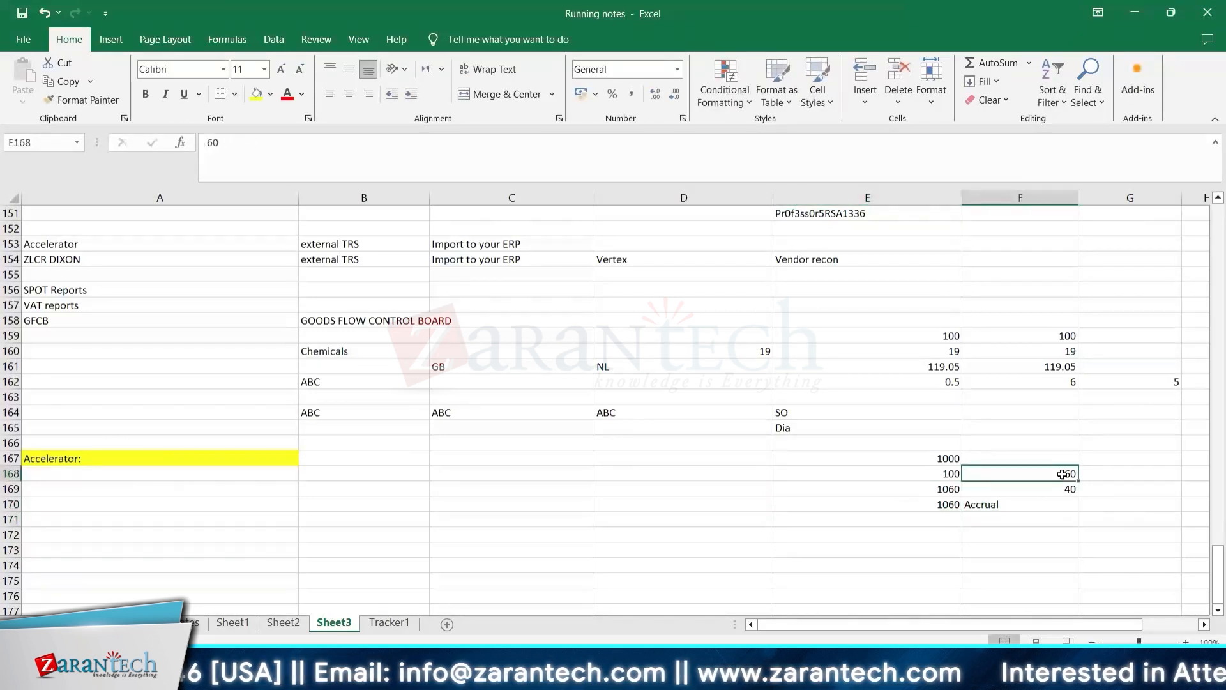
left_click(944, 475)
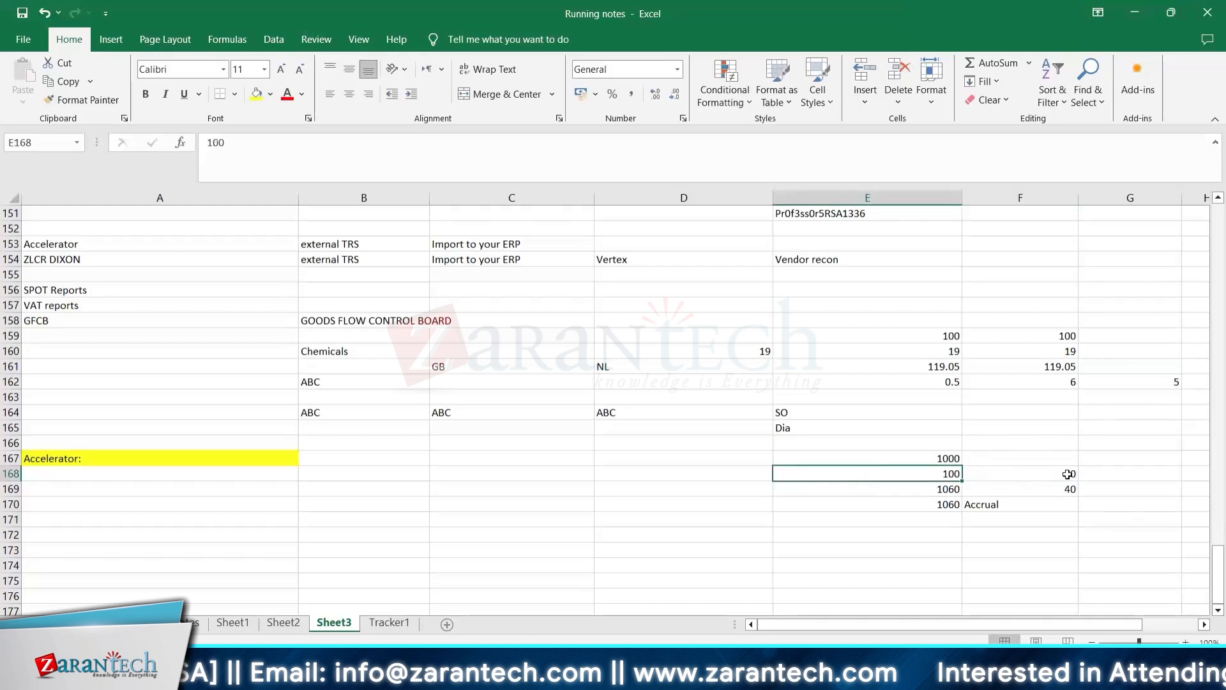
left_click(1116, 470)
left_click_drag(934, 458, 1110, 491)
left_click(1111, 521)
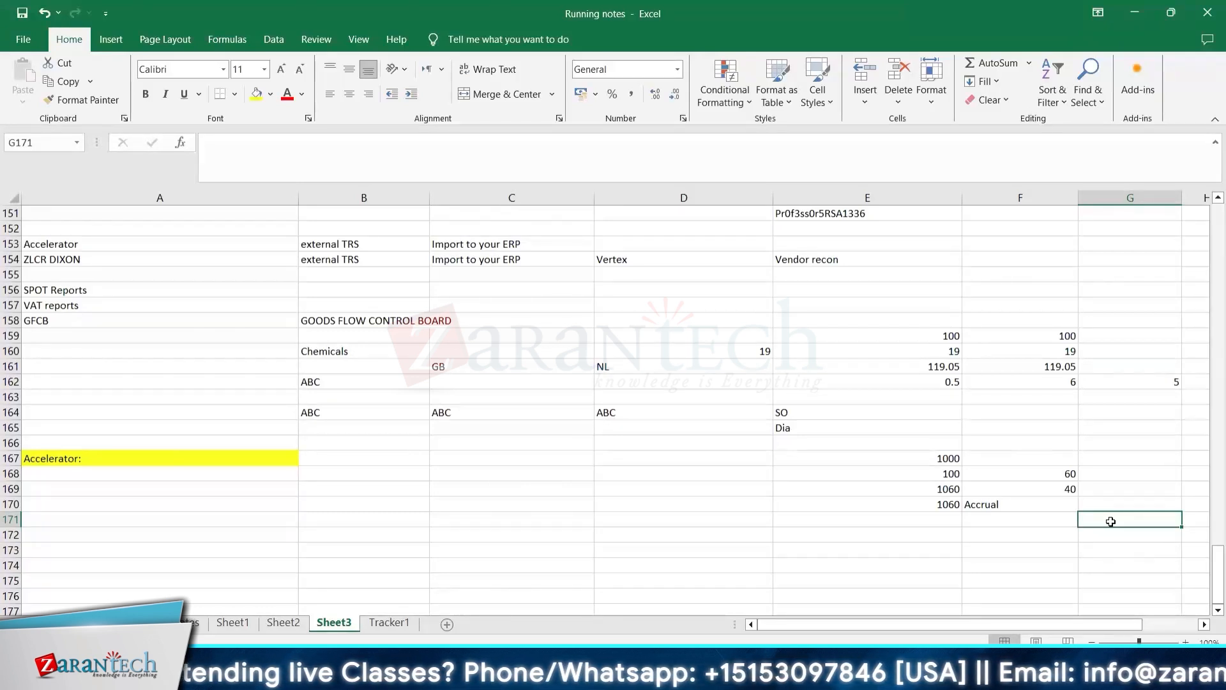
left_click(1065, 496)
left_click(1097, 497)
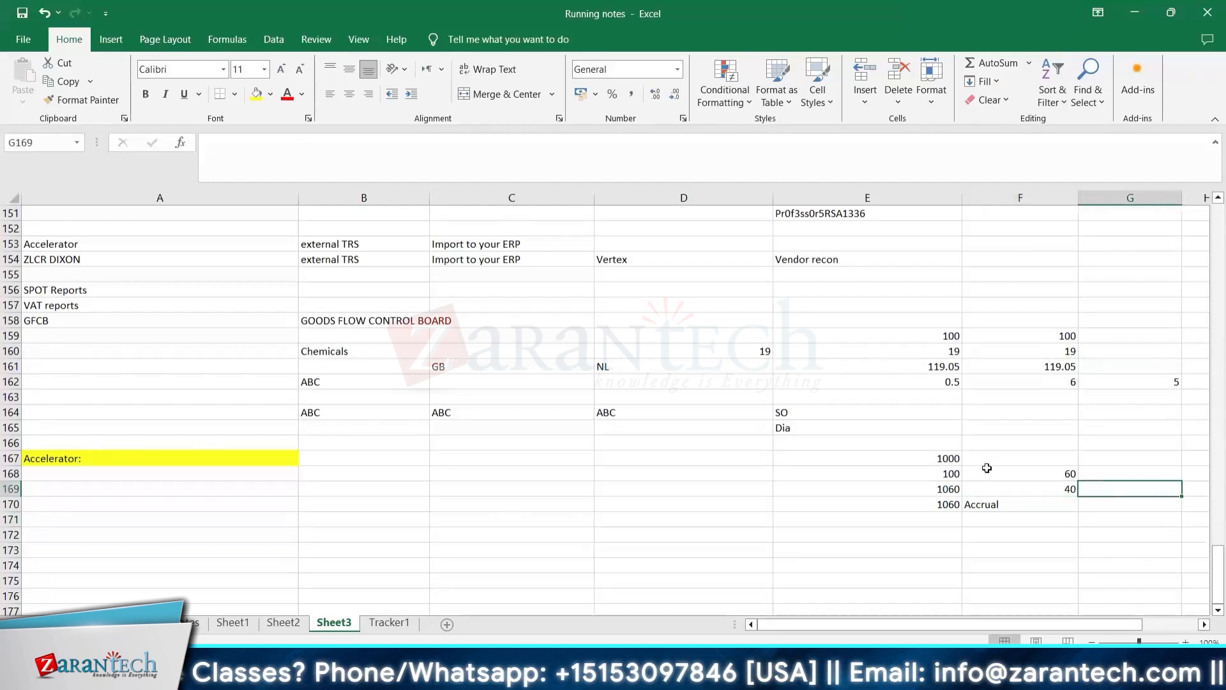
Step: Examine the amounts in rows 168 and 169 of the example, comparing E168 with the split in F168 and F169
left_click(944, 475)
left_click(1064, 474)
left_click(936, 474)
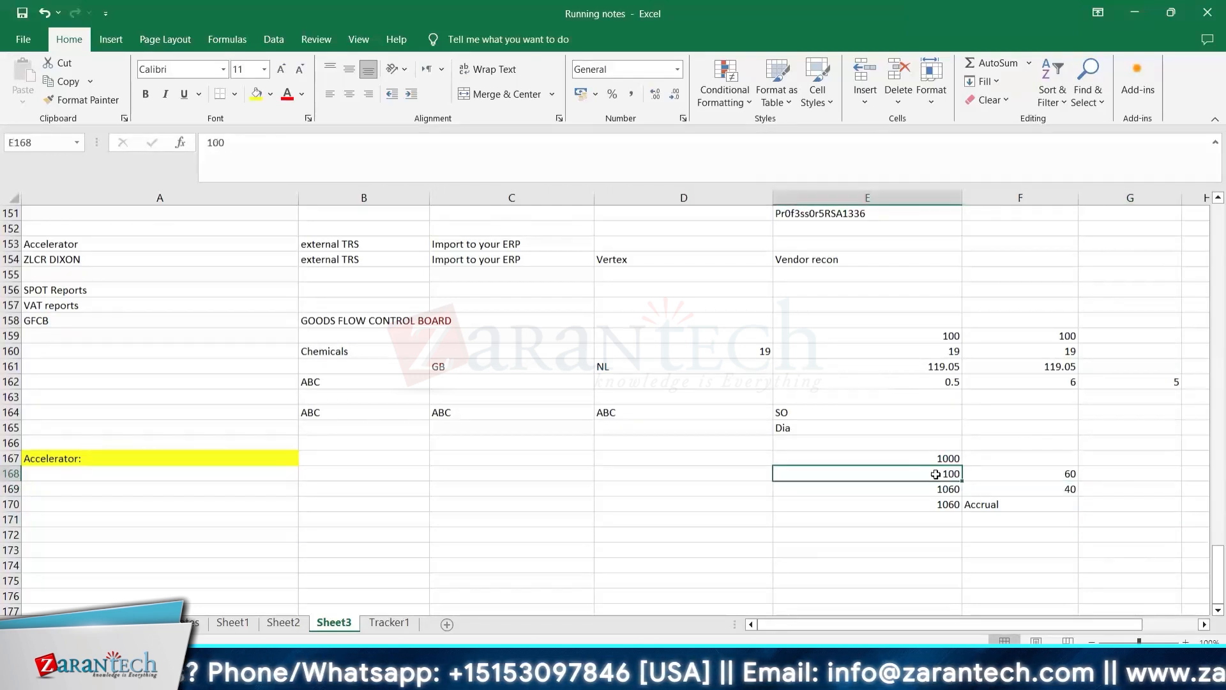
left_click(1110, 475)
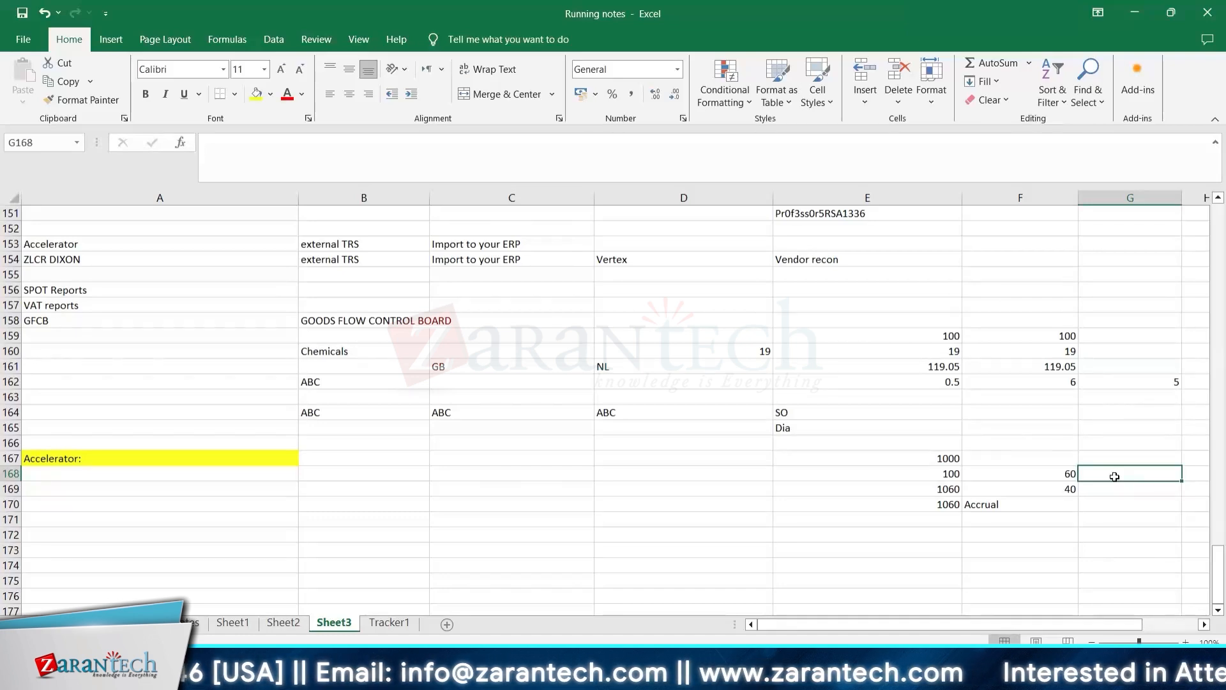
key("Down")
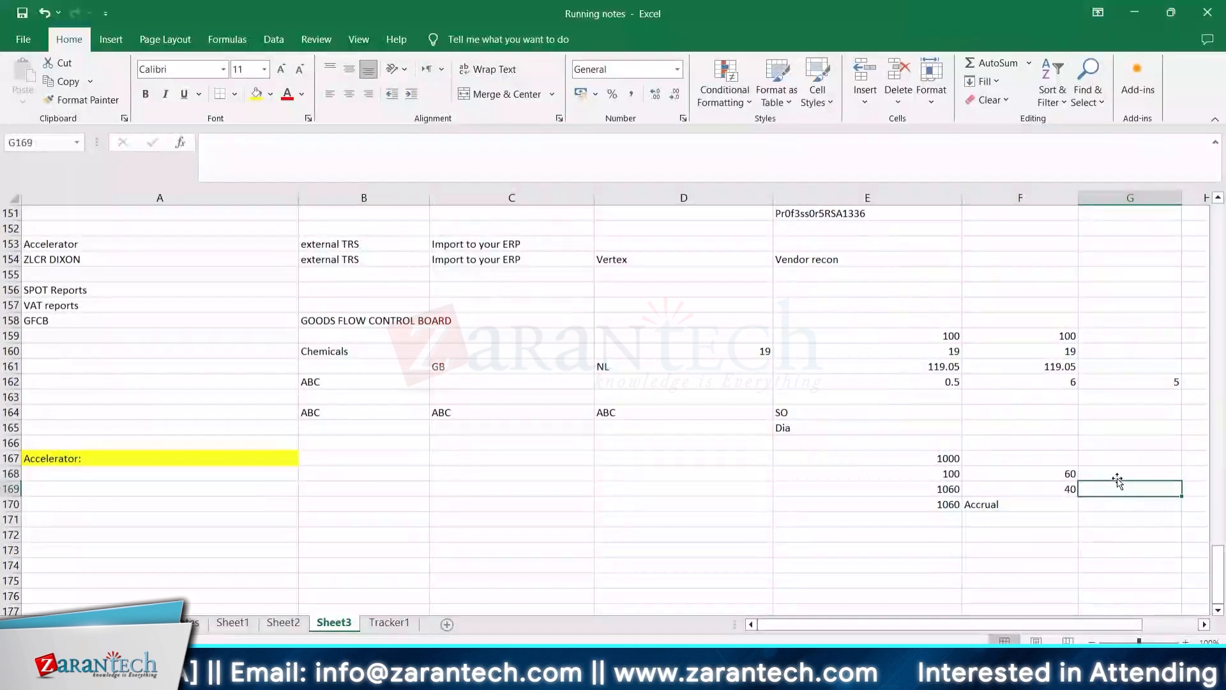
left_click(1117, 475)
left_click(1120, 488)
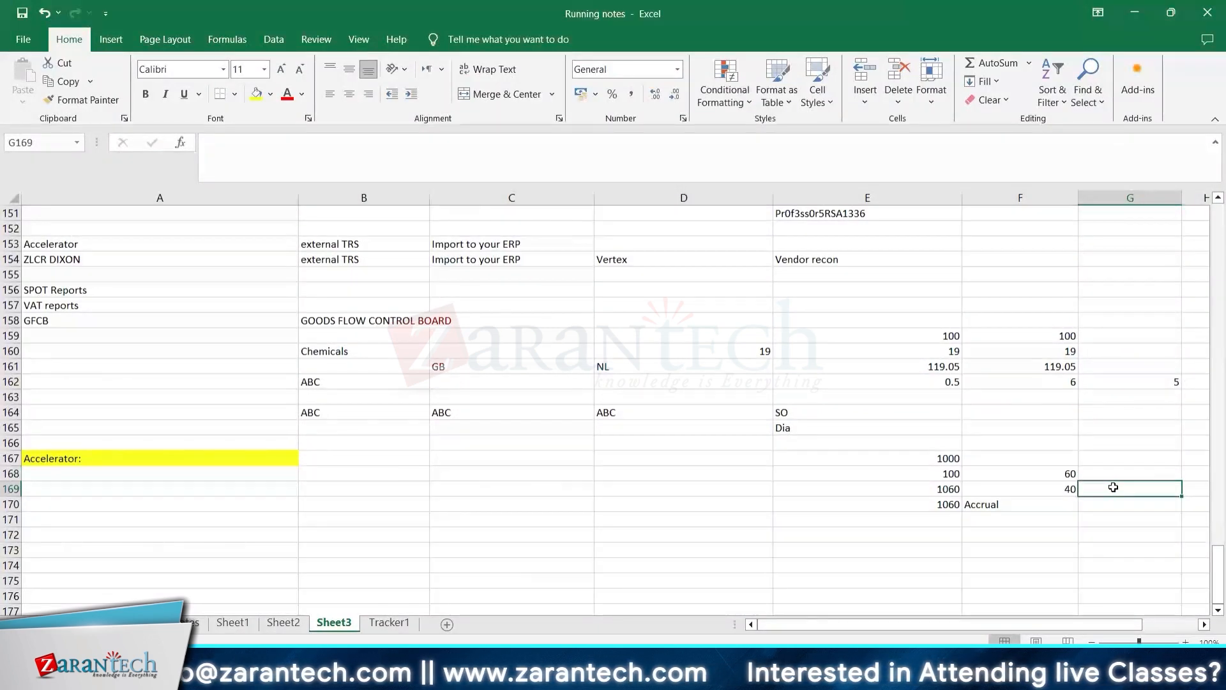
left_click(1110, 475)
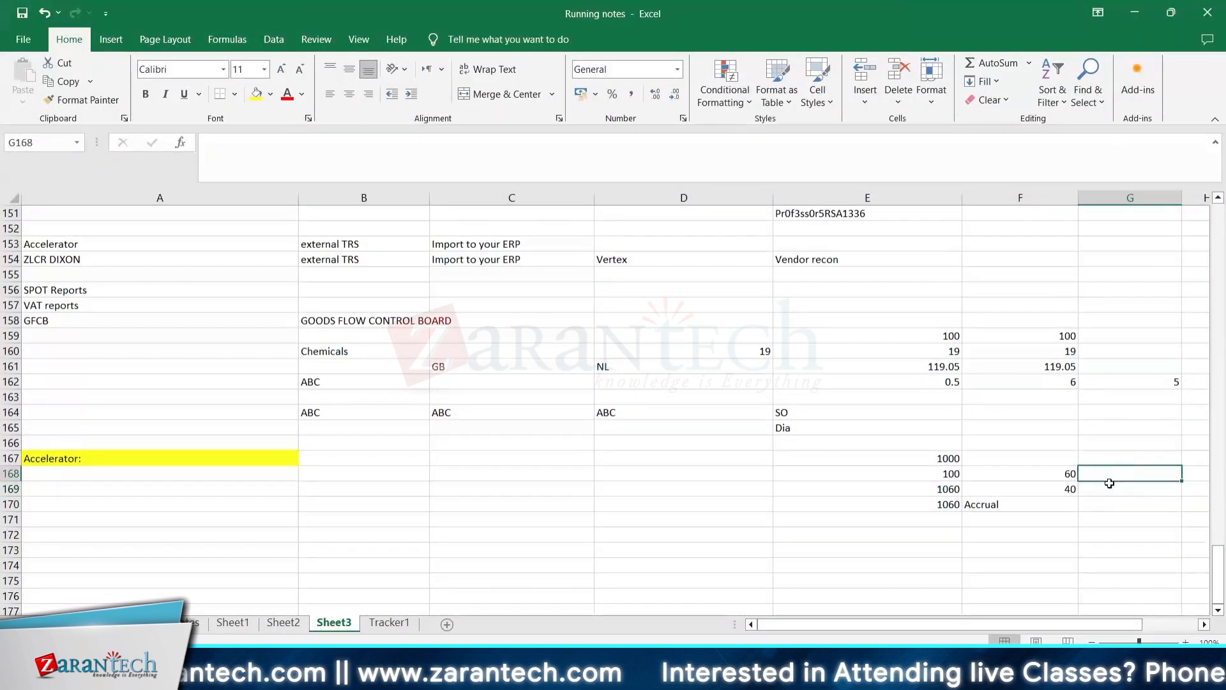
left_click(1110, 487)
left_click(1110, 474)
left_click(1112, 487)
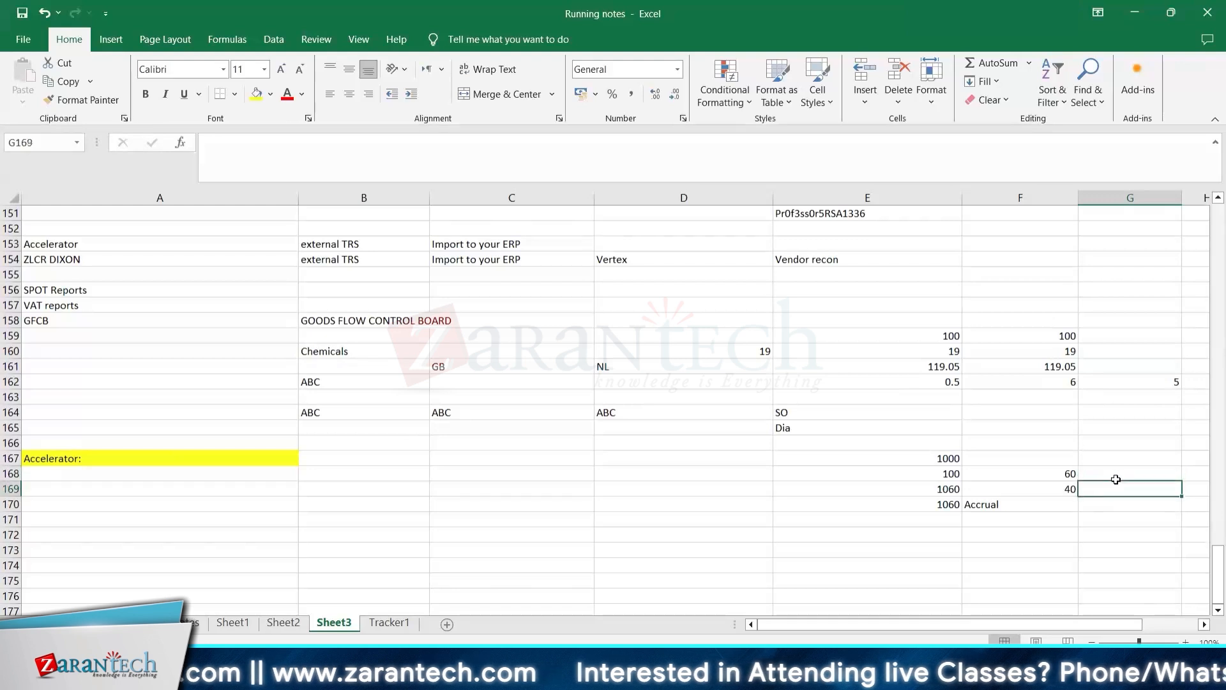
left_click(1114, 475)
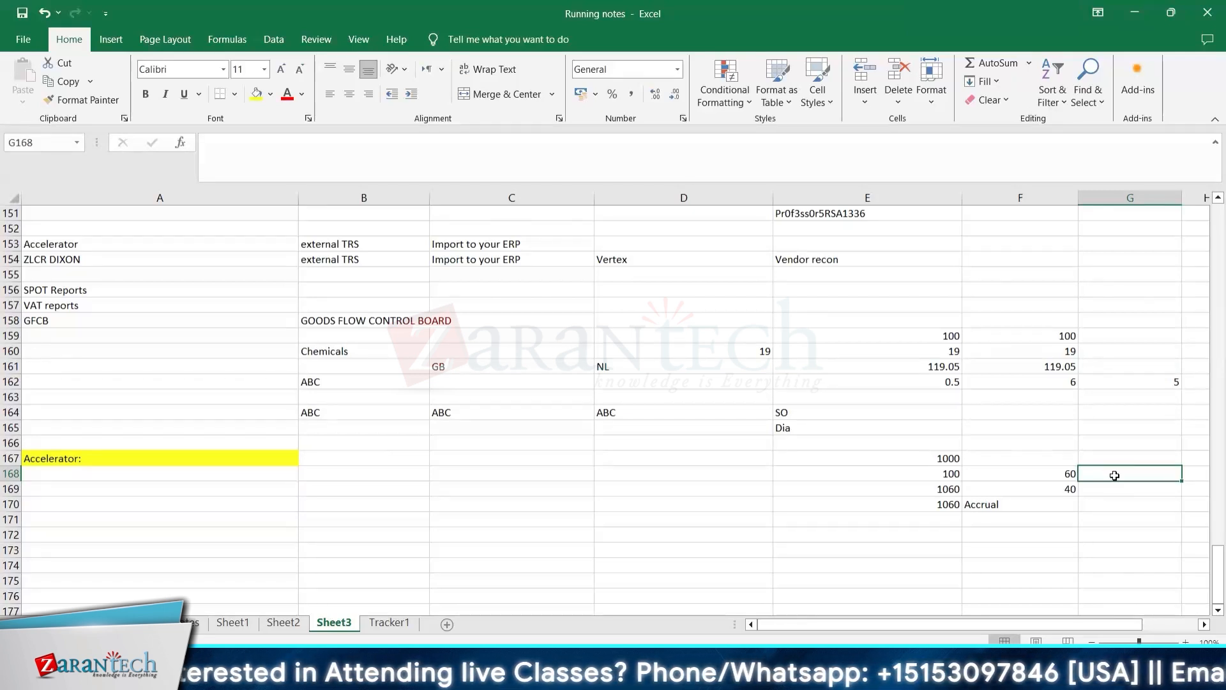
left_click(1106, 490)
left_click(1106, 476)
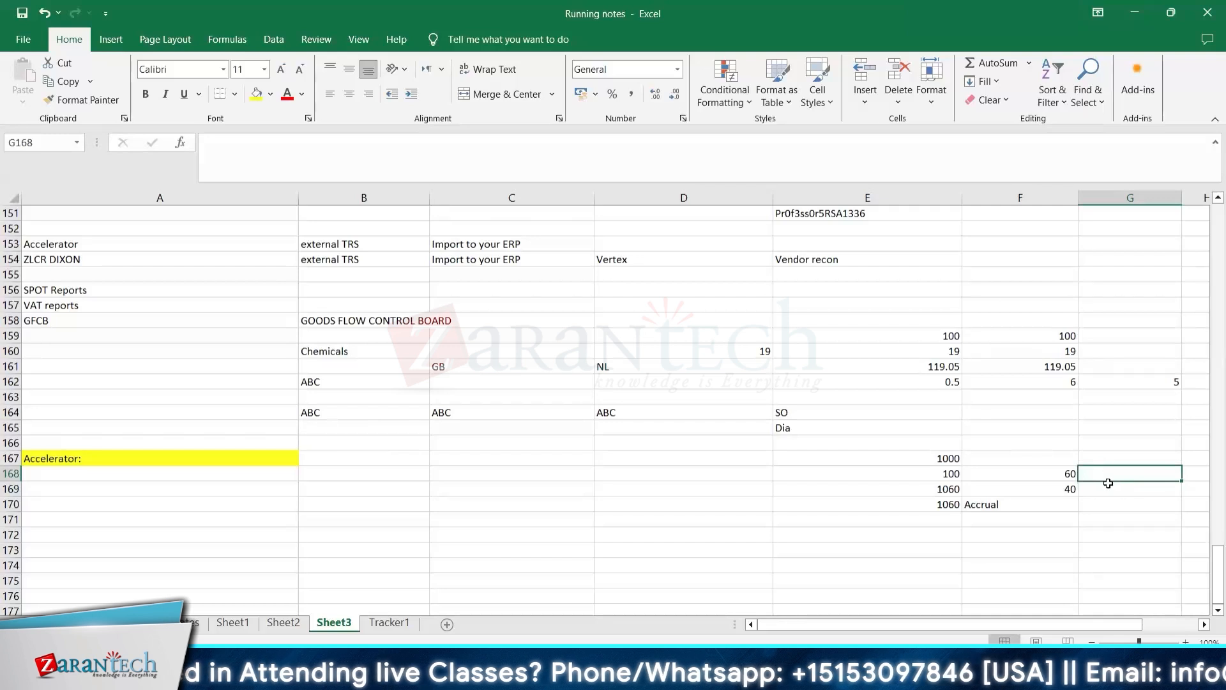
left_click(1107, 488)
left_click(1106, 476)
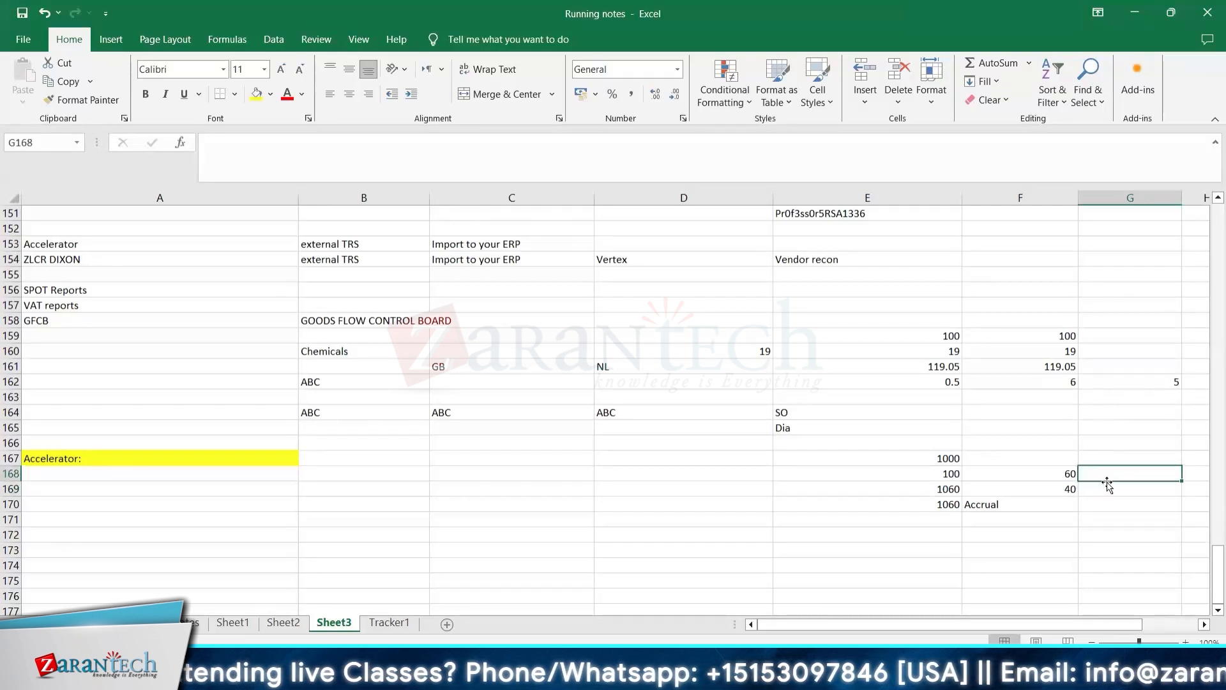
left_click(1107, 488)
left_click(1106, 473)
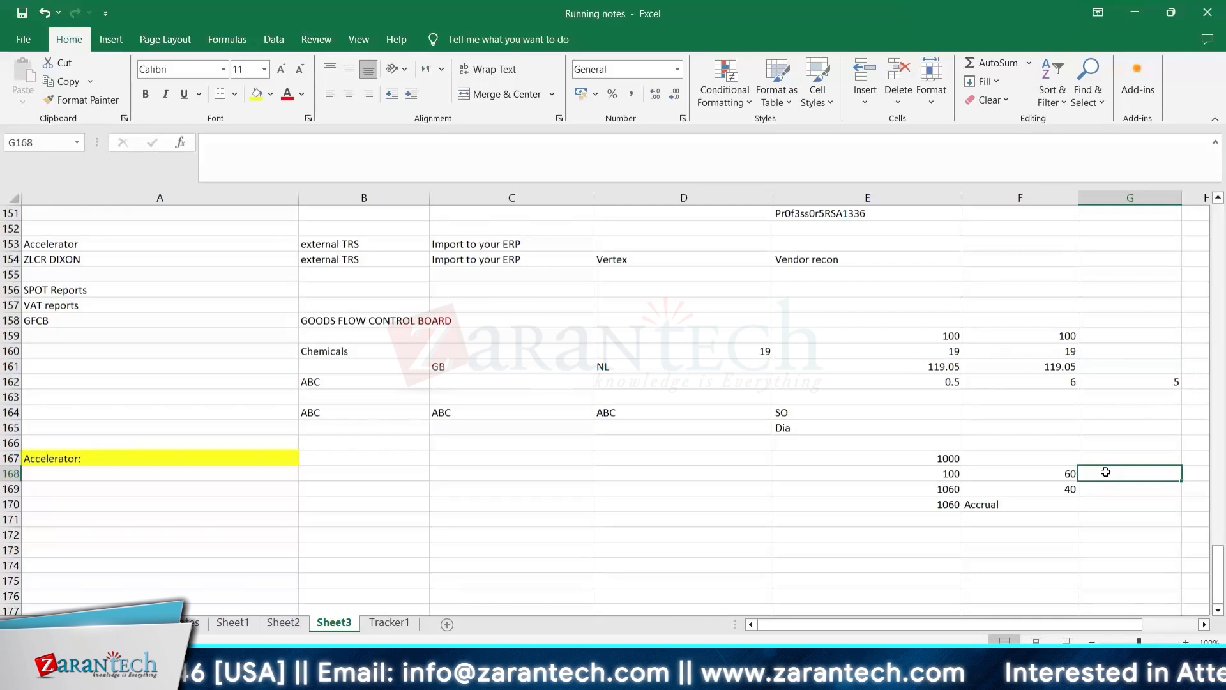
key("Down")
key("Down")
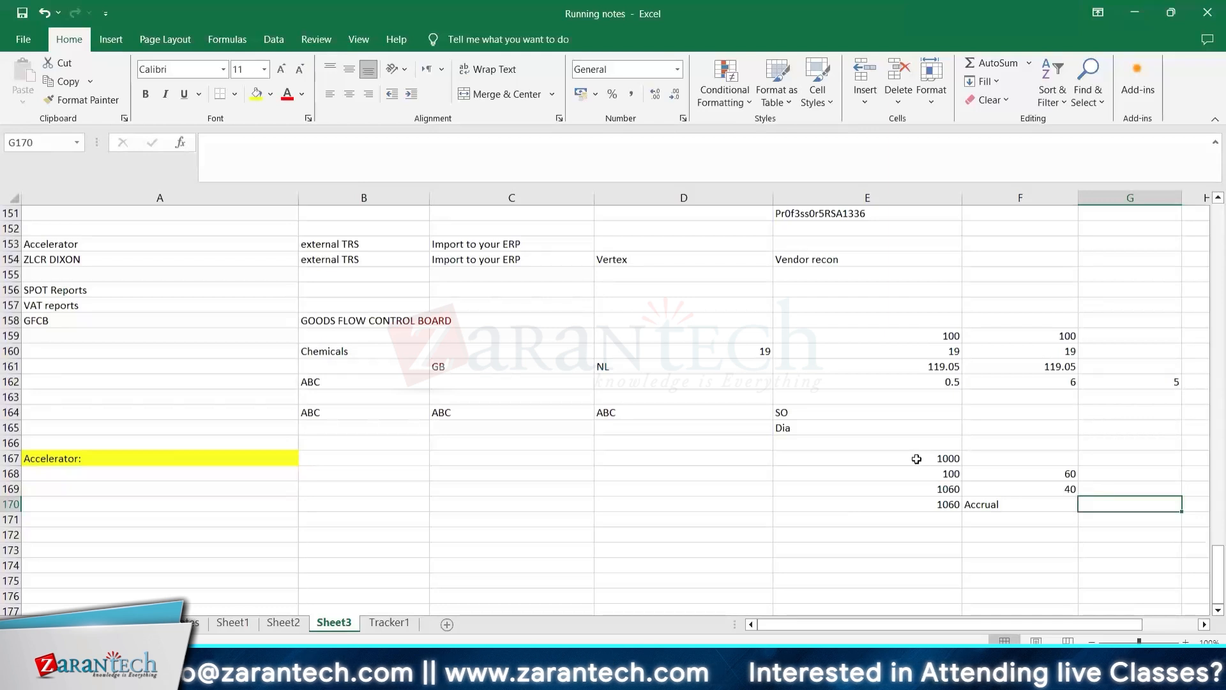
Step: Review the whole accrual example block from E167 to F170
left_click_drag(948, 457, 1086, 522)
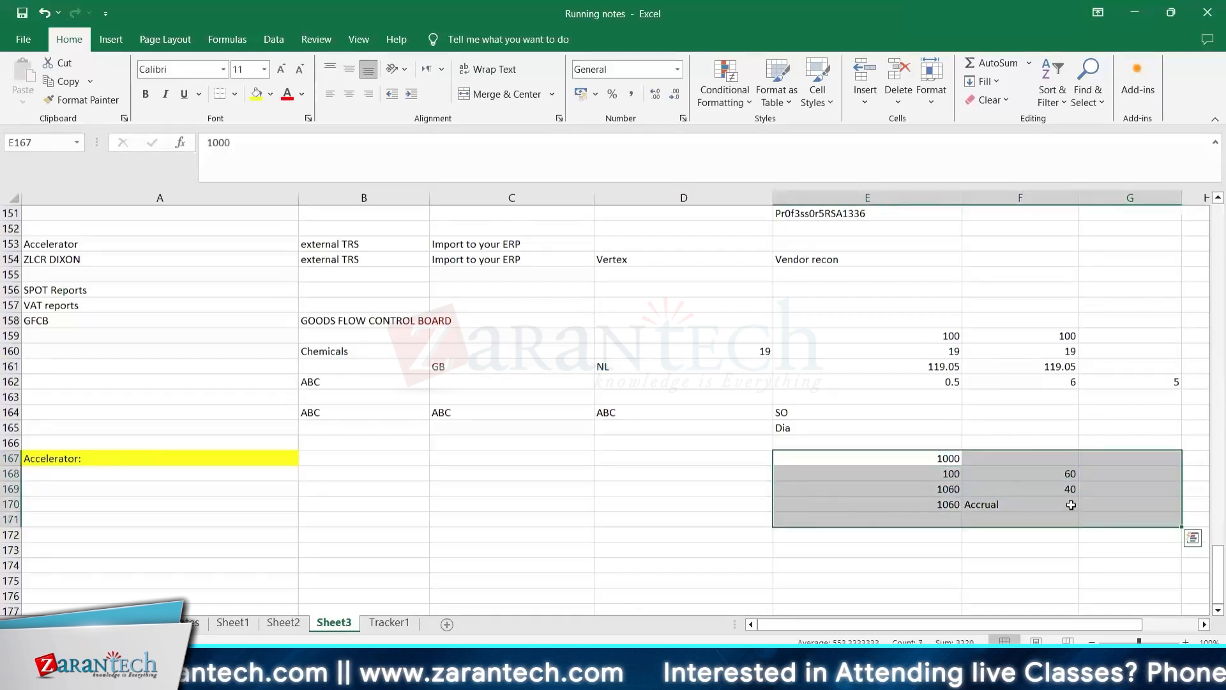
left_click(1071, 504)
left_click_drag(951, 458, 1021, 459)
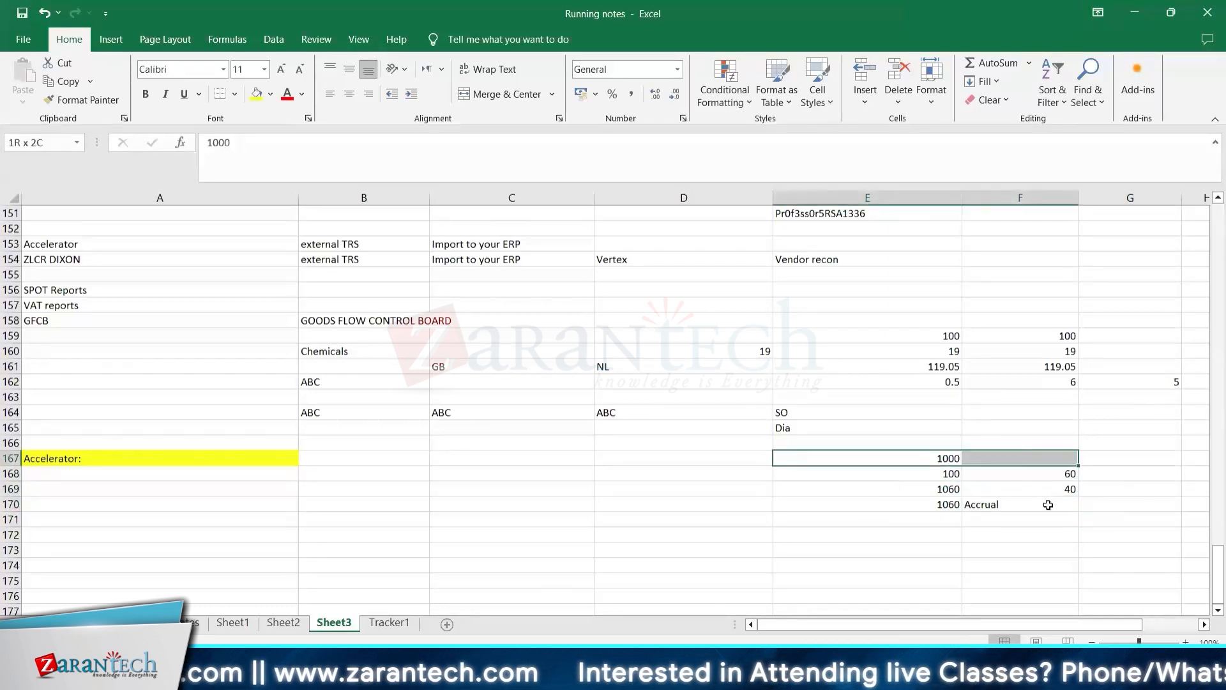
left_click(1148, 517)
left_click_drag(943, 460, 1032, 504)
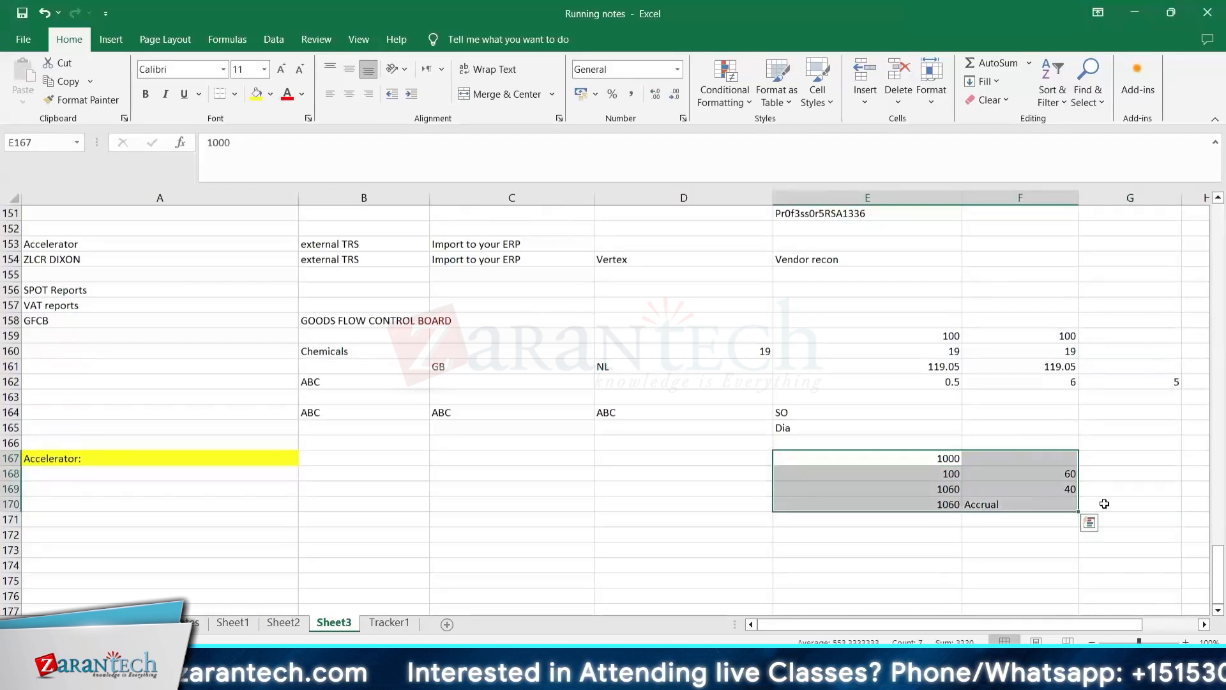
left_click(1105, 503)
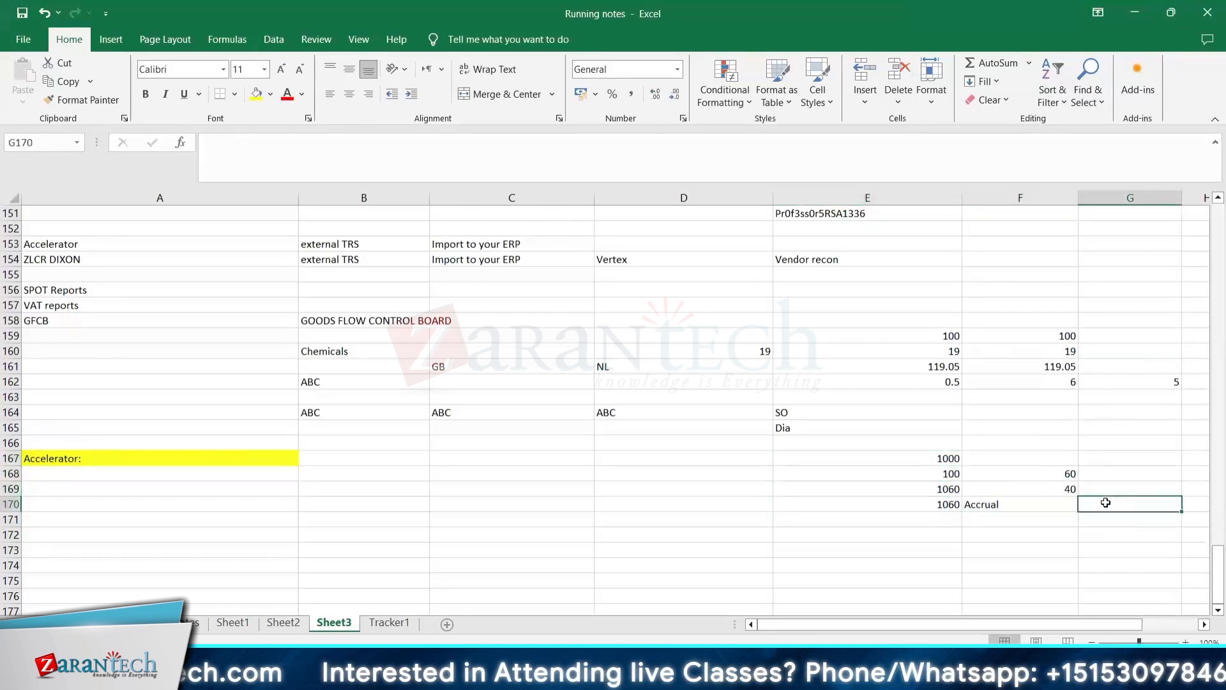
Step: Under the Accelerator heading, enter Purchase side in A169 and sales side in A171
left_click(104, 458)
left_click(97, 473)
left_click(78, 458)
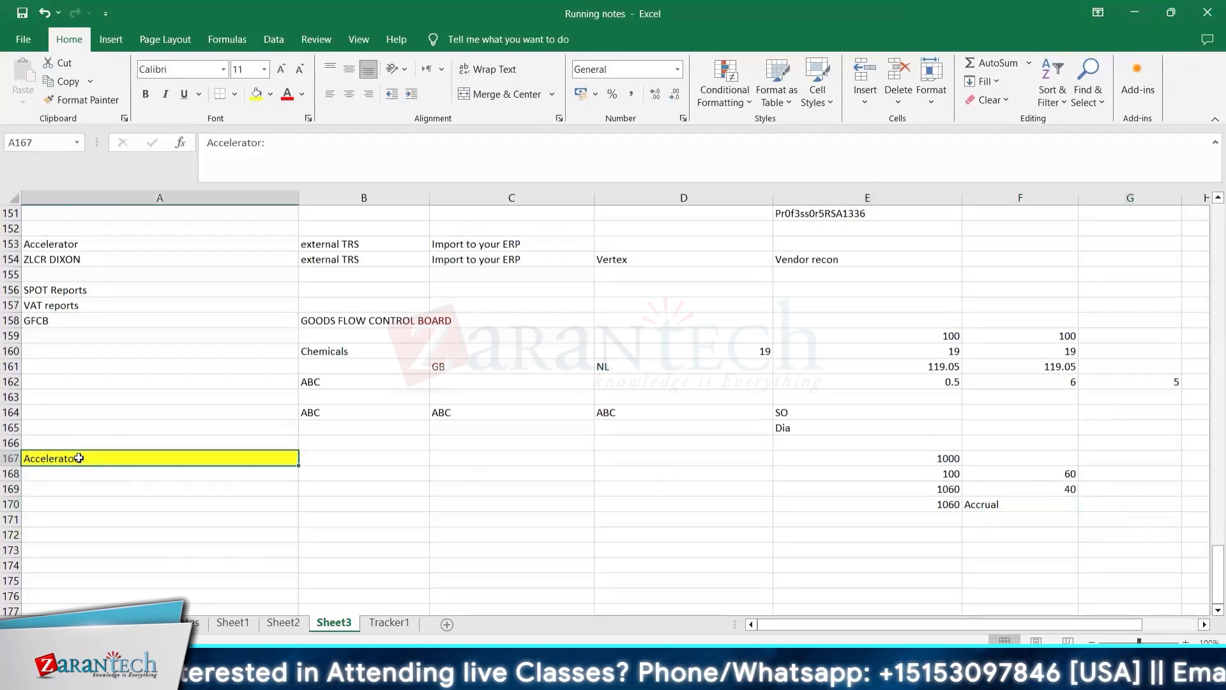
left_click(100, 477)
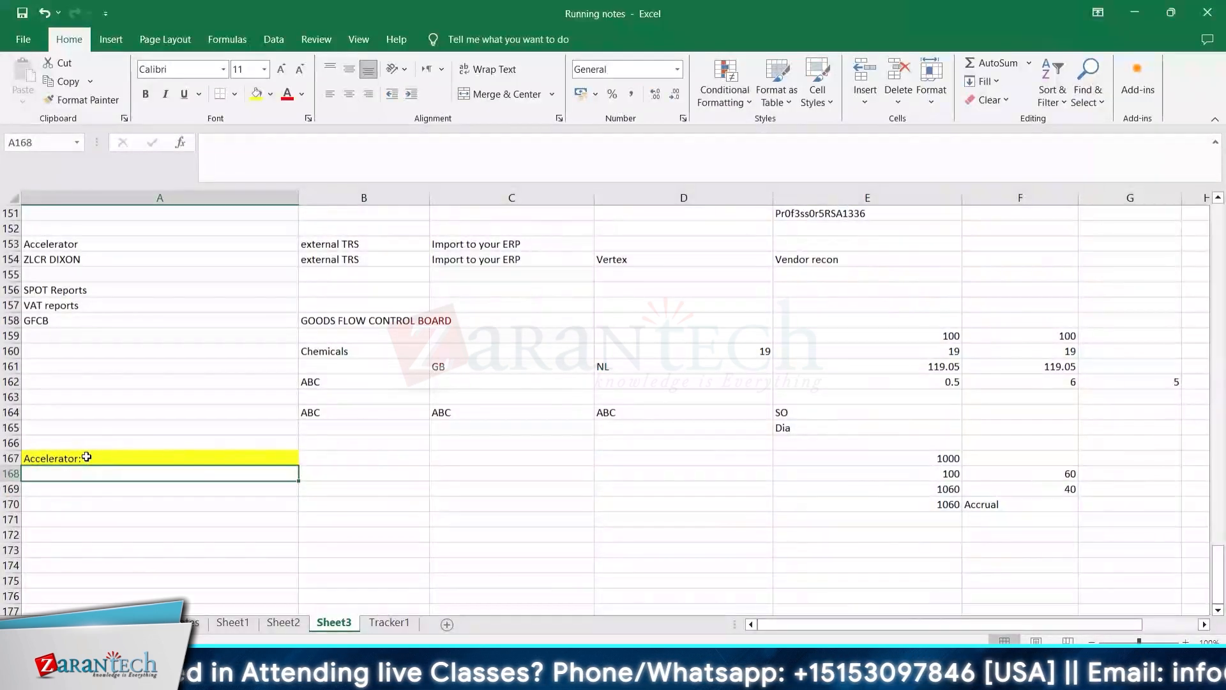
left_click(86, 457)
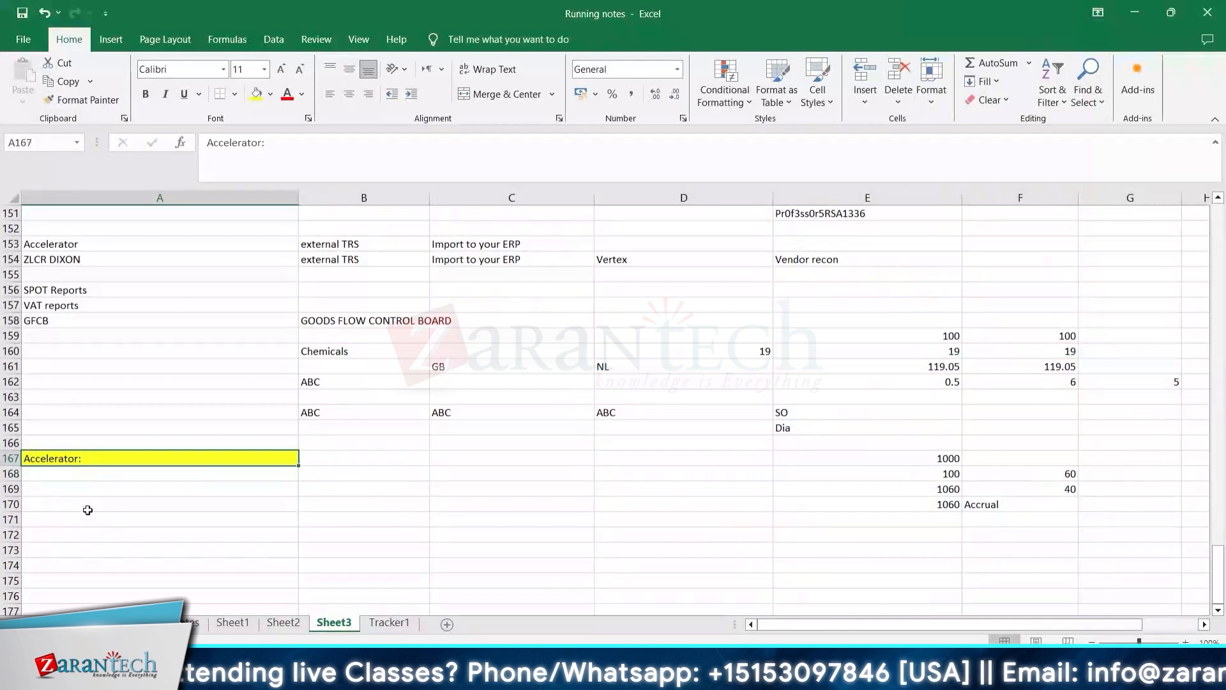
left_click(69, 487)
type("P")
type("chase side")
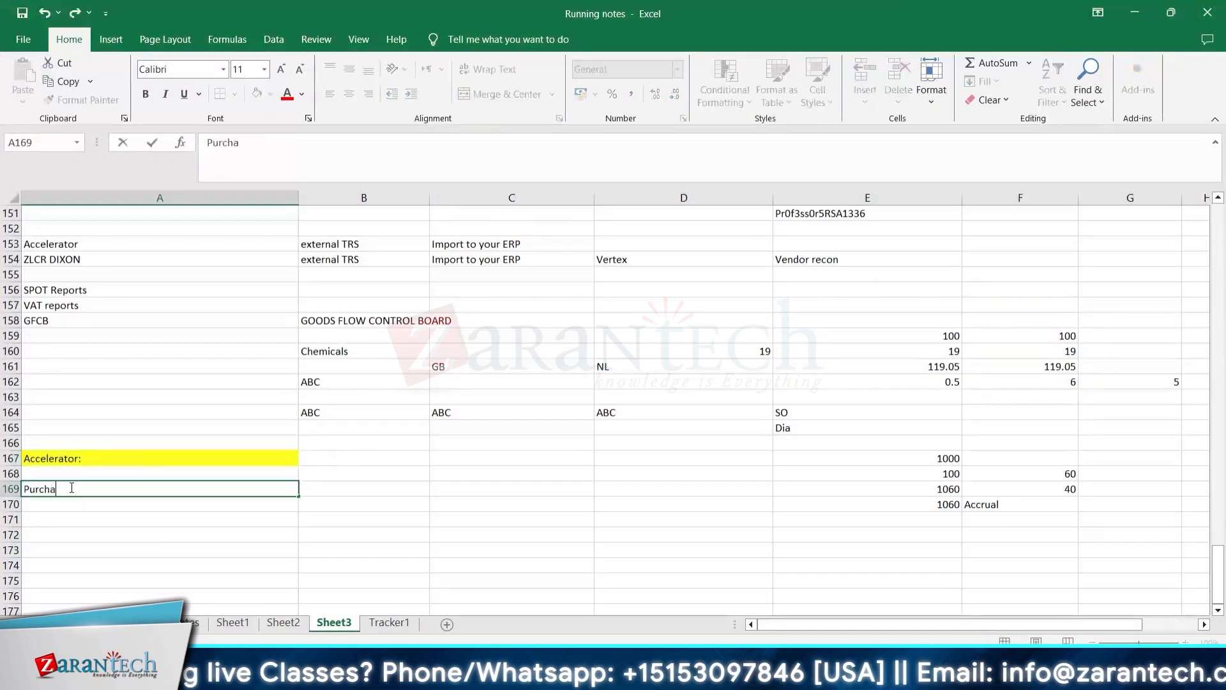
key("Return")
key("Return")
type("sales side")
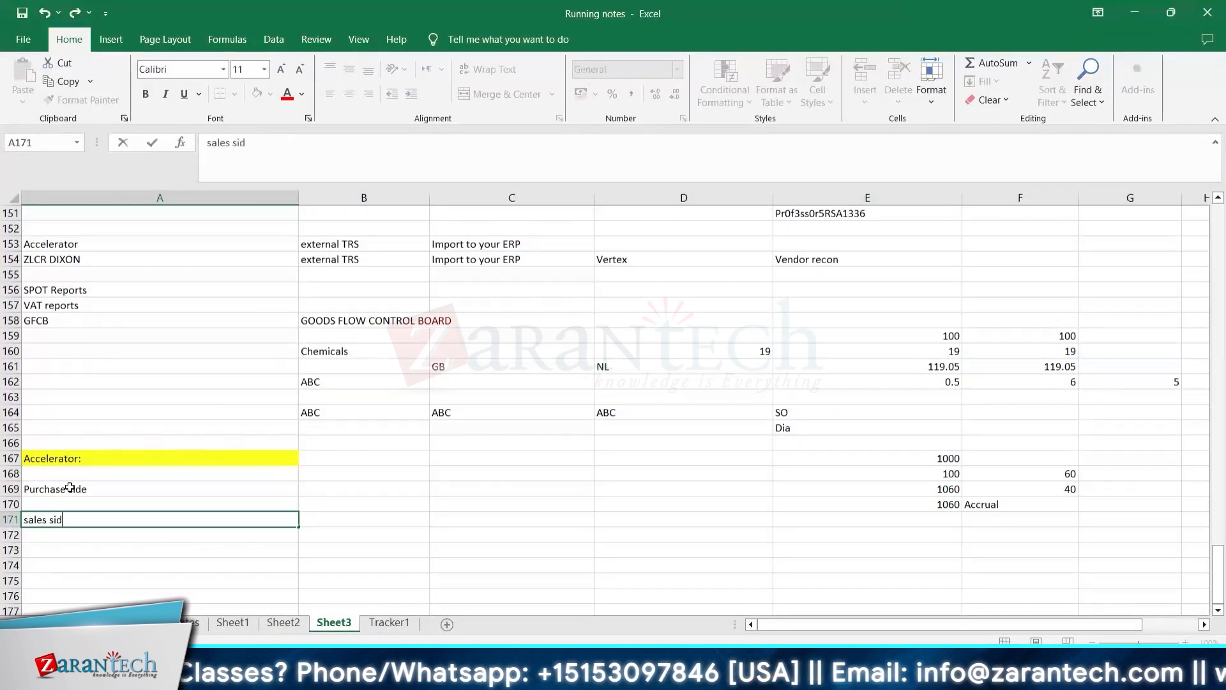
Step: Enter Tax procedure procedure in B169, beside the Purchase side label
key("Up")
key("Up")
key("Right")
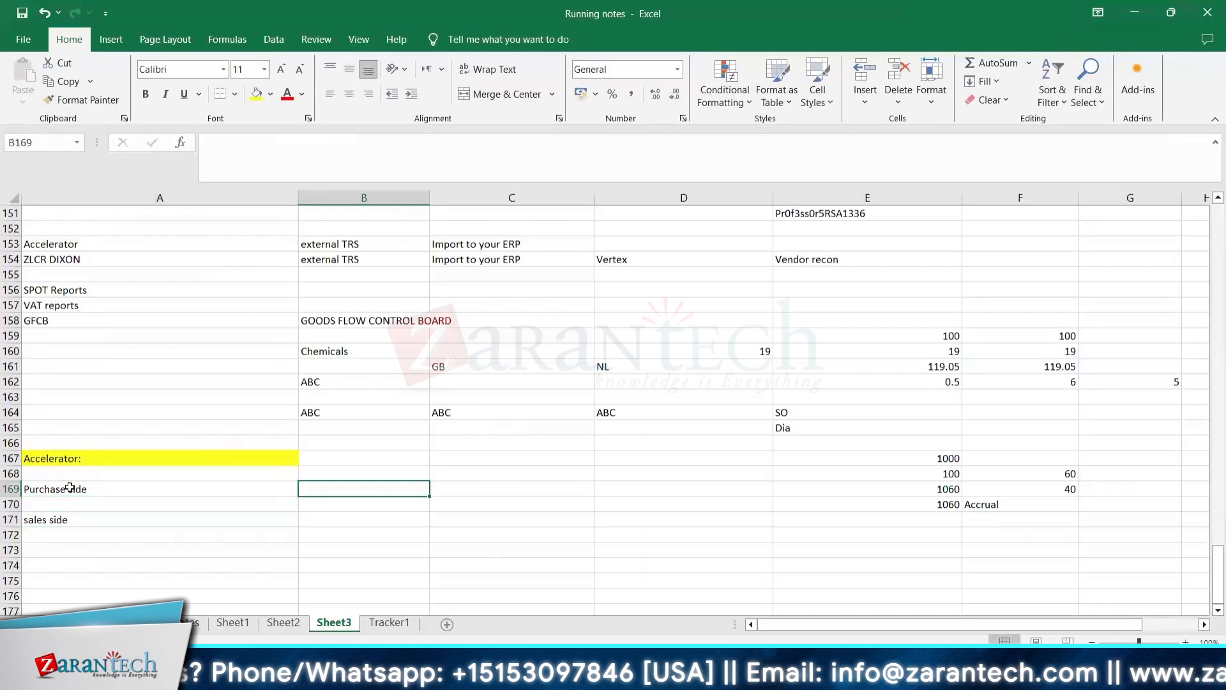
type("Tax proce")
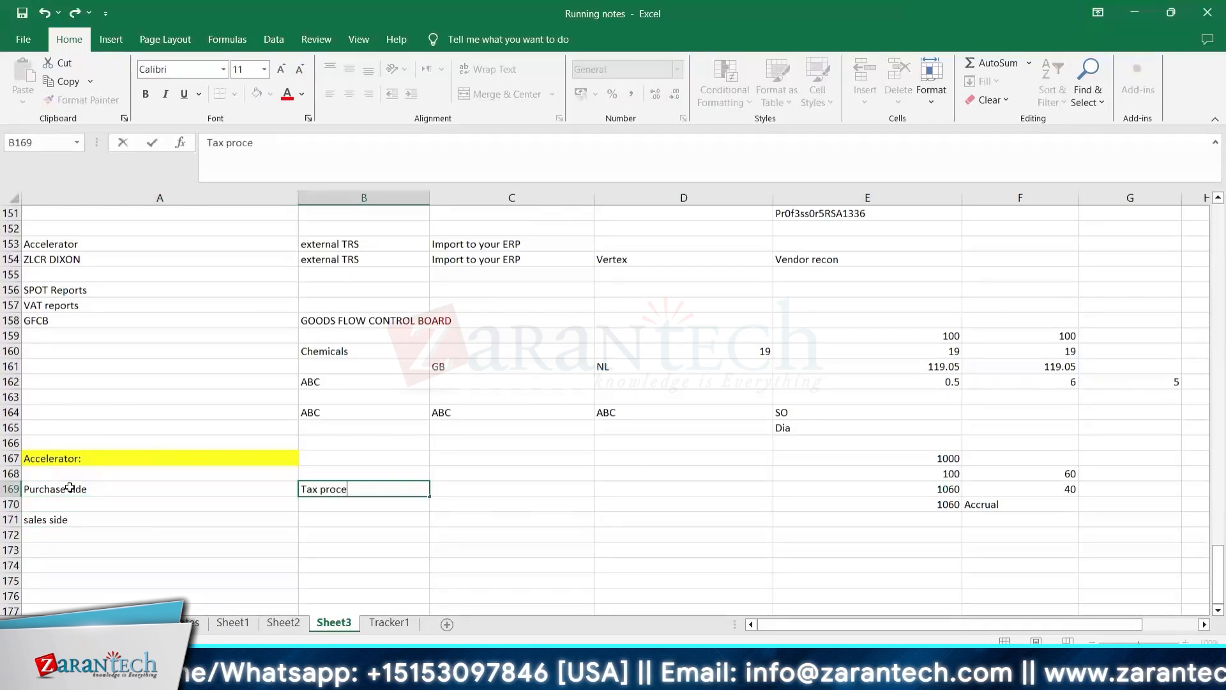
type("dure procedure")
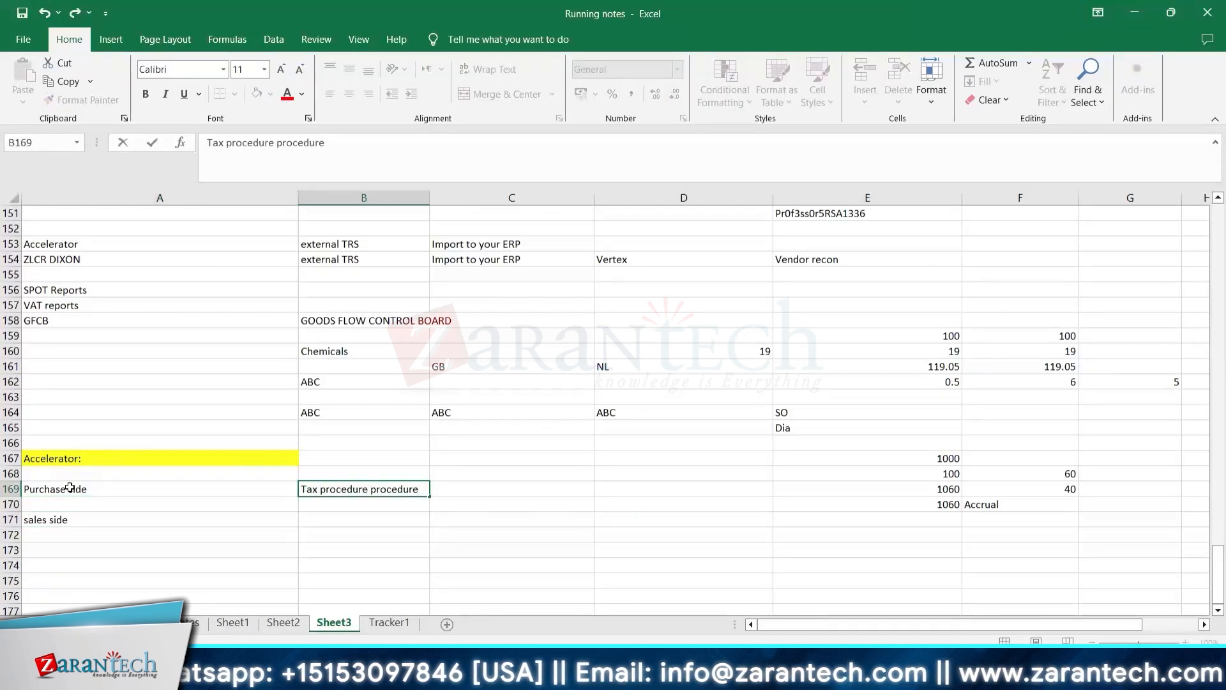
key("Right")
key("Left")
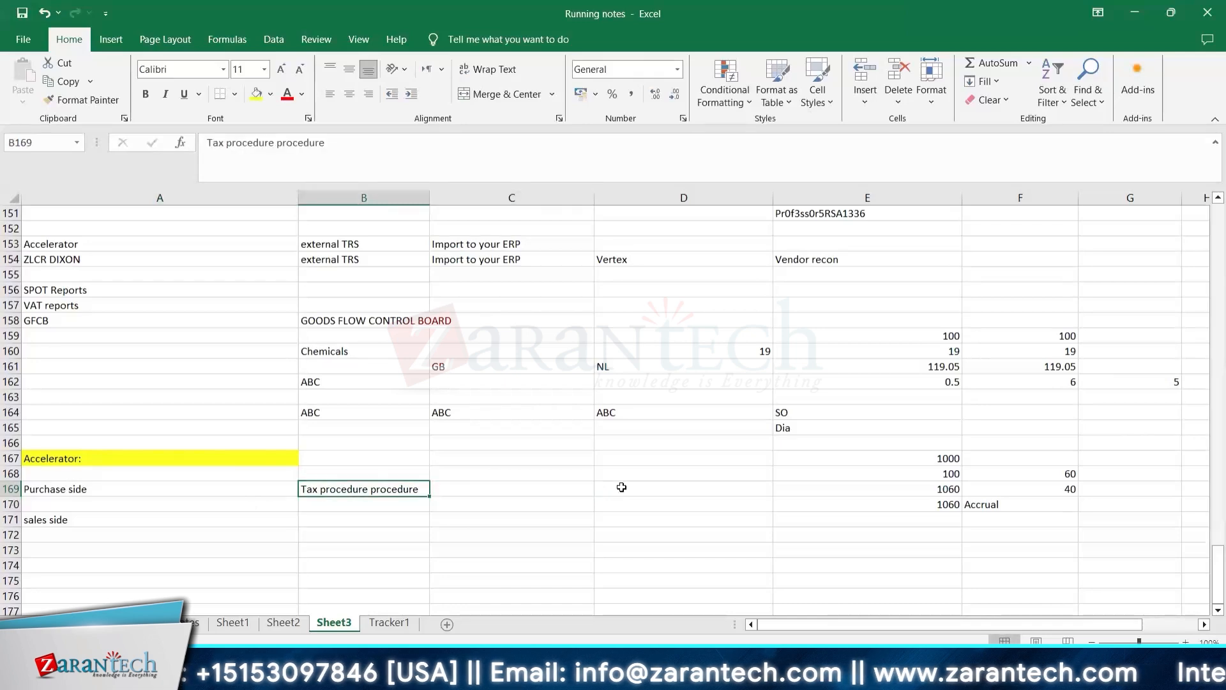
Step: List MIRO, V, PO and NPO down column D from D169 to D172
left_click(624, 487)
type("MIRO")
key("Return")
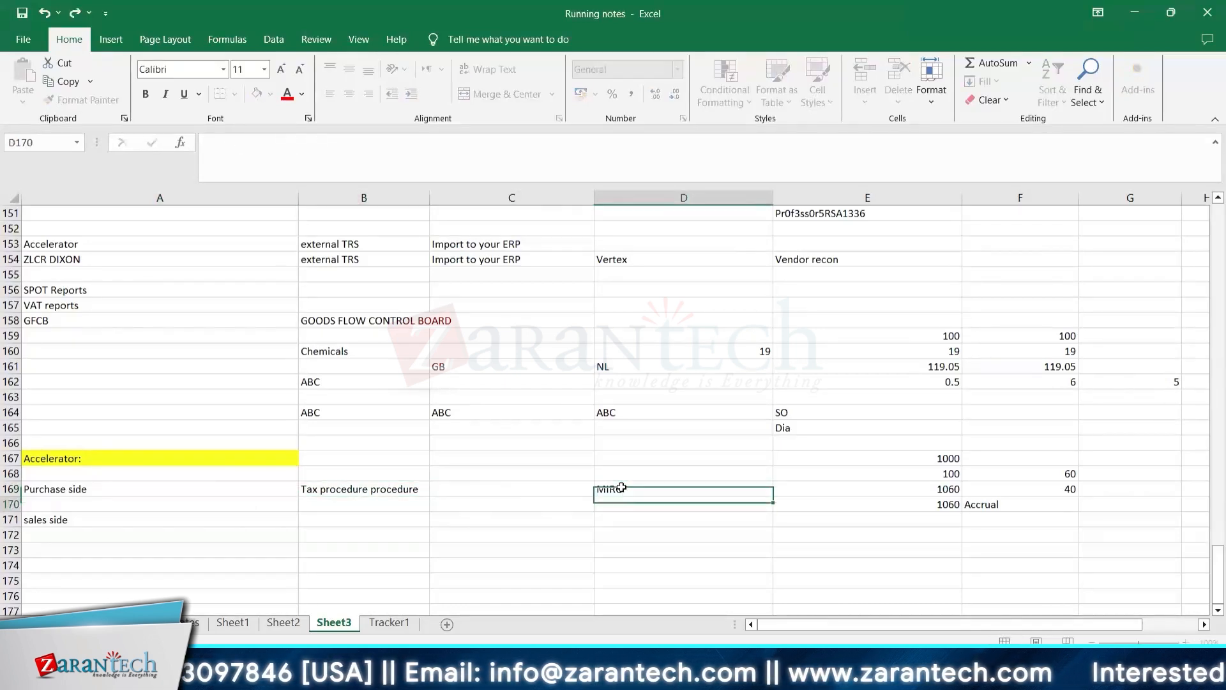
type("V")
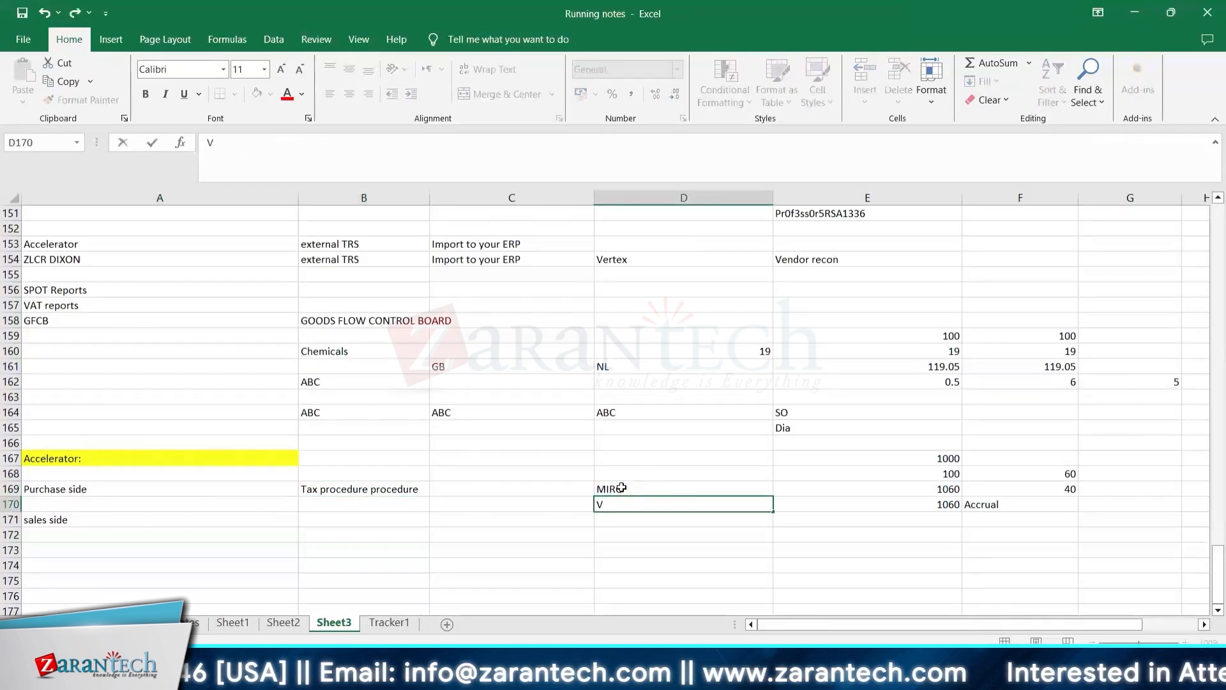
key("Return")
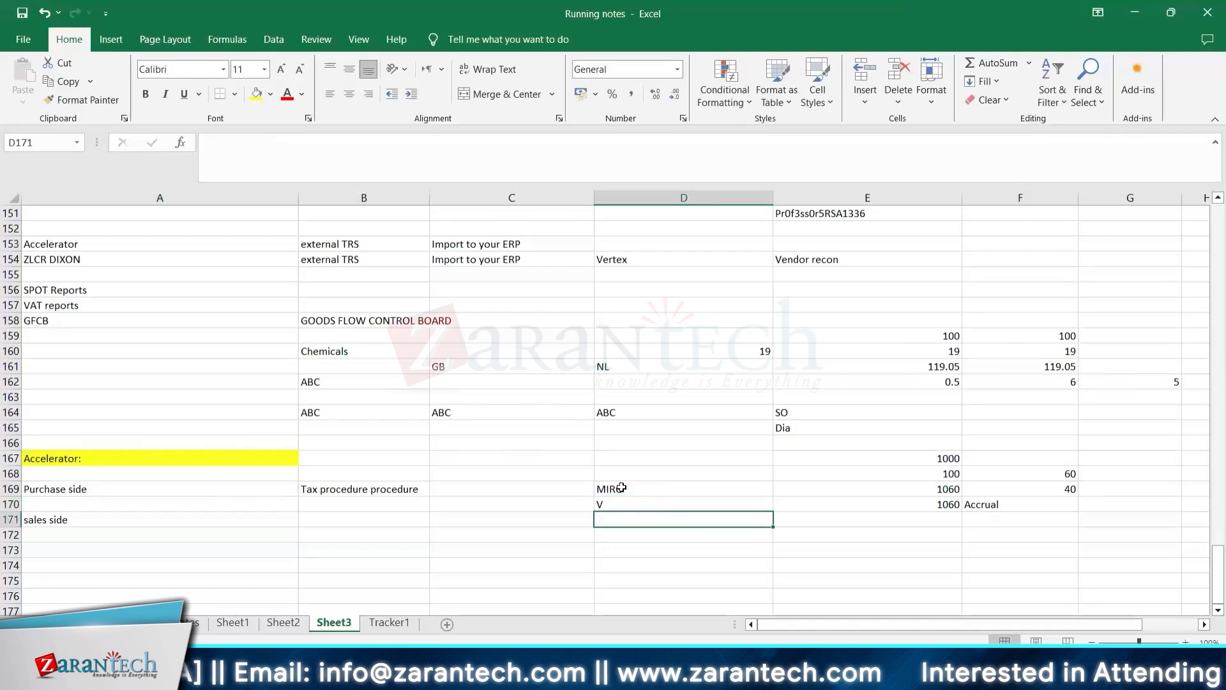
type("PO")
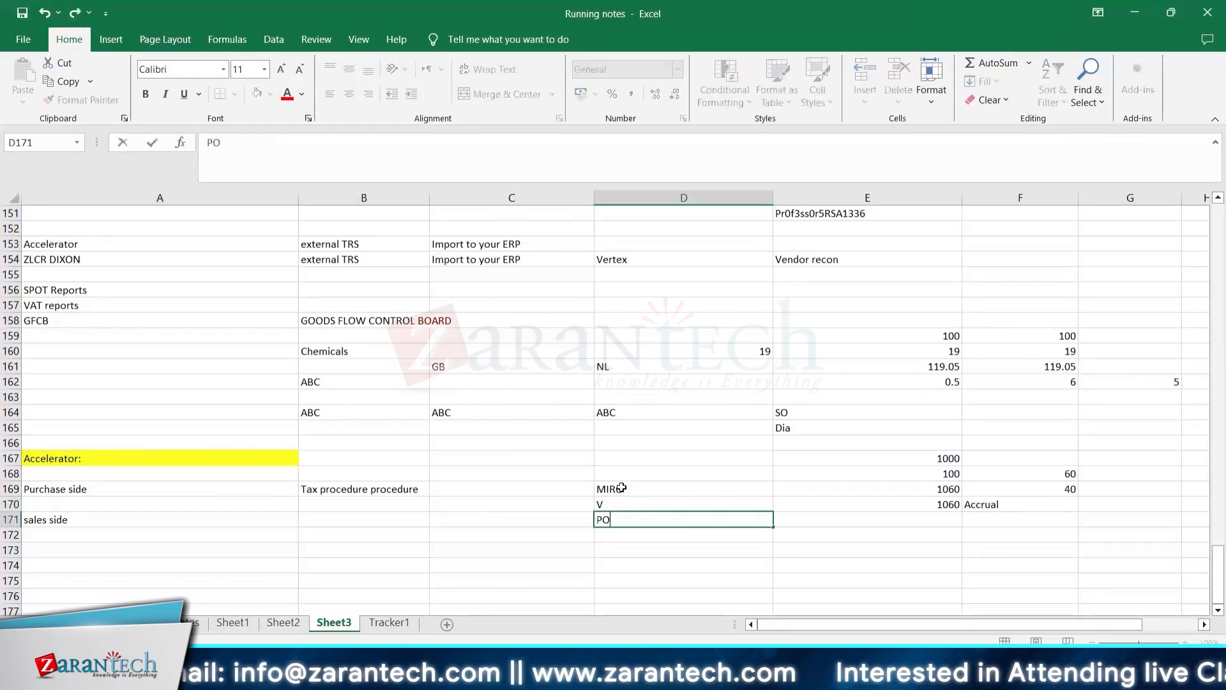
key("Return")
type("NPO")
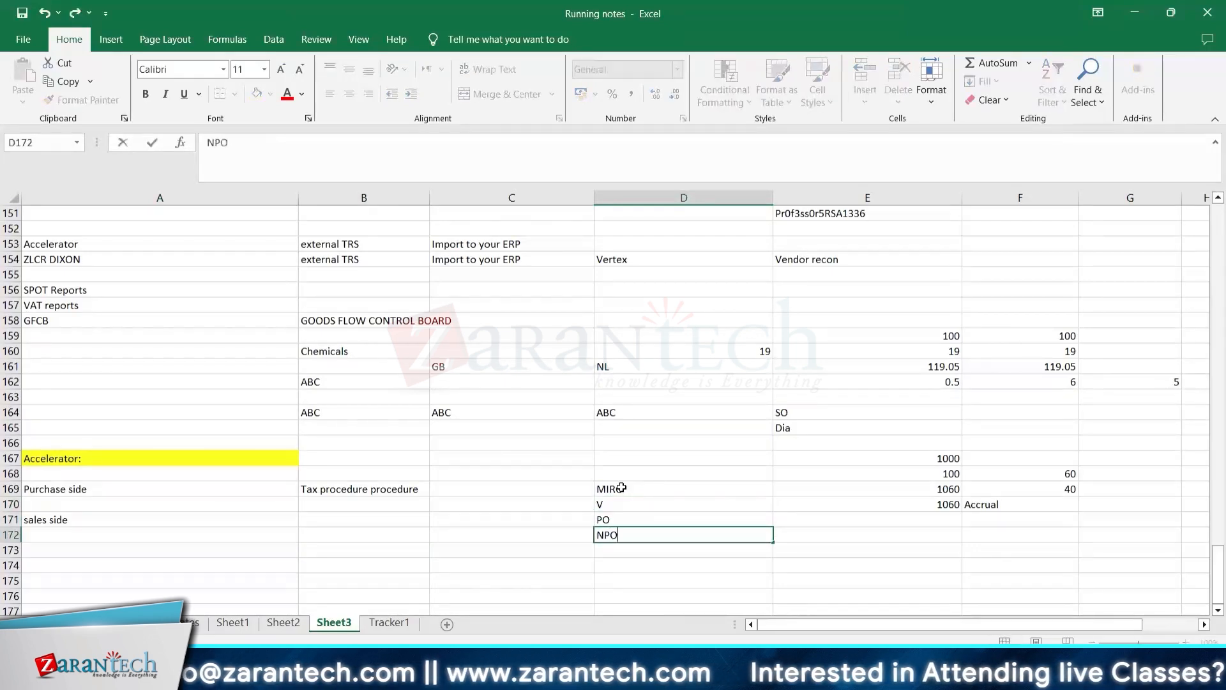
Step: Complete the entry in D170, below MIRO, so it reads Vendor
key("Up")
key("Up")
key("F2")
type("endor")
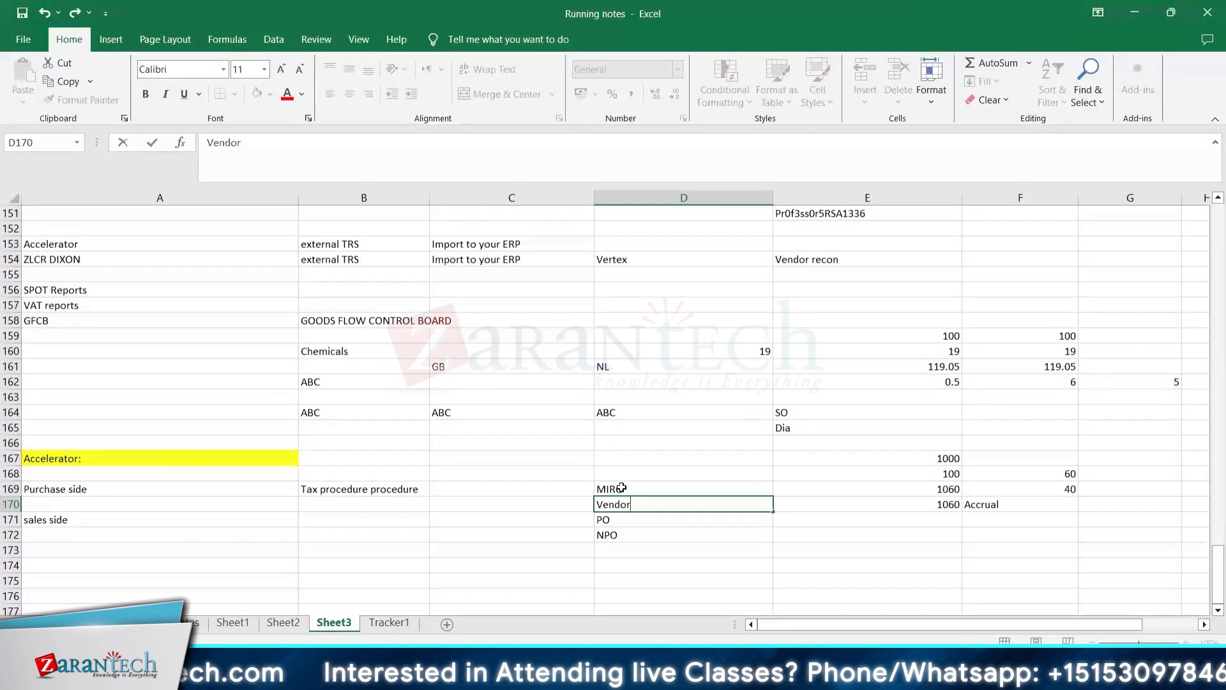
key("Return")
key("Return")
key("Return")
key("Down")
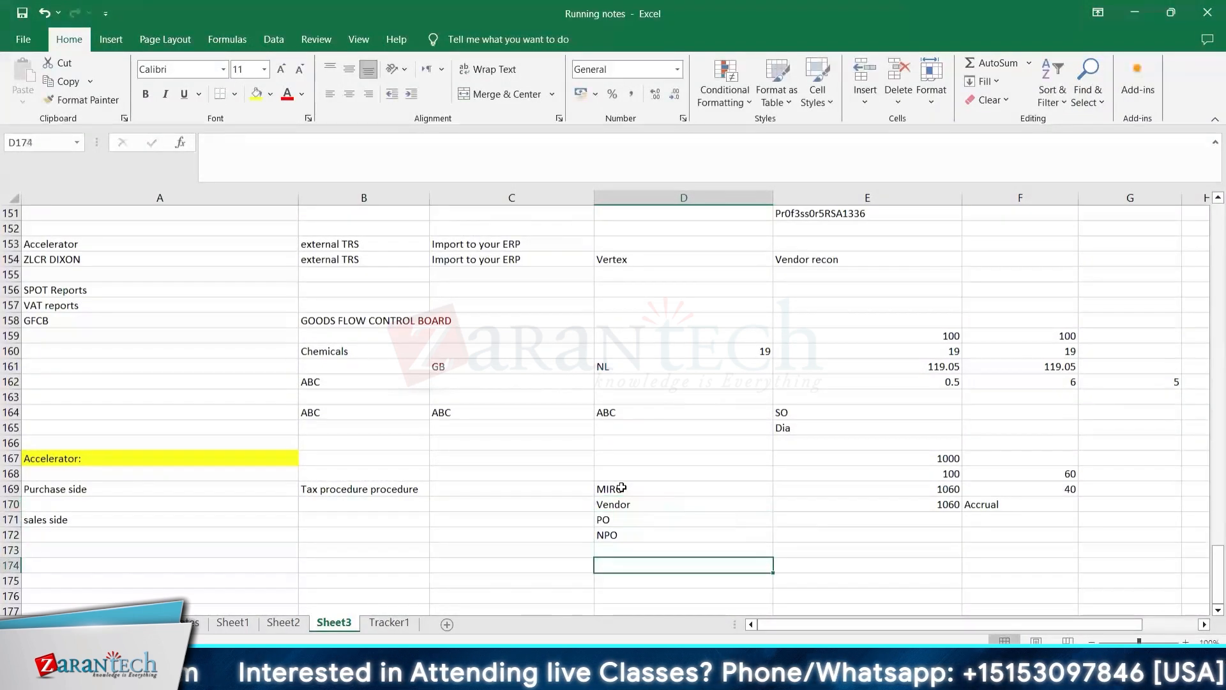
Step: Enter Pricing procedure in B171, beside the sales side label
key("Left")
key("Left")
key("Left")
key("Up")
key("Up")
key("Up")
key("Right")
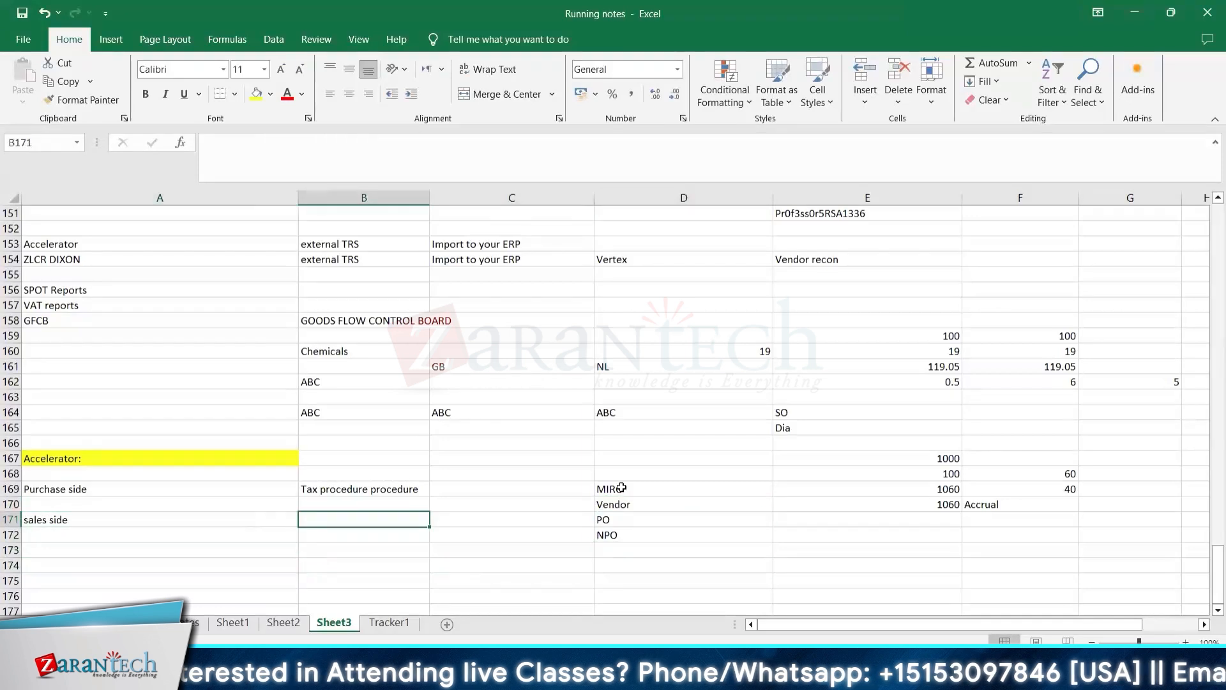
type("Prici")
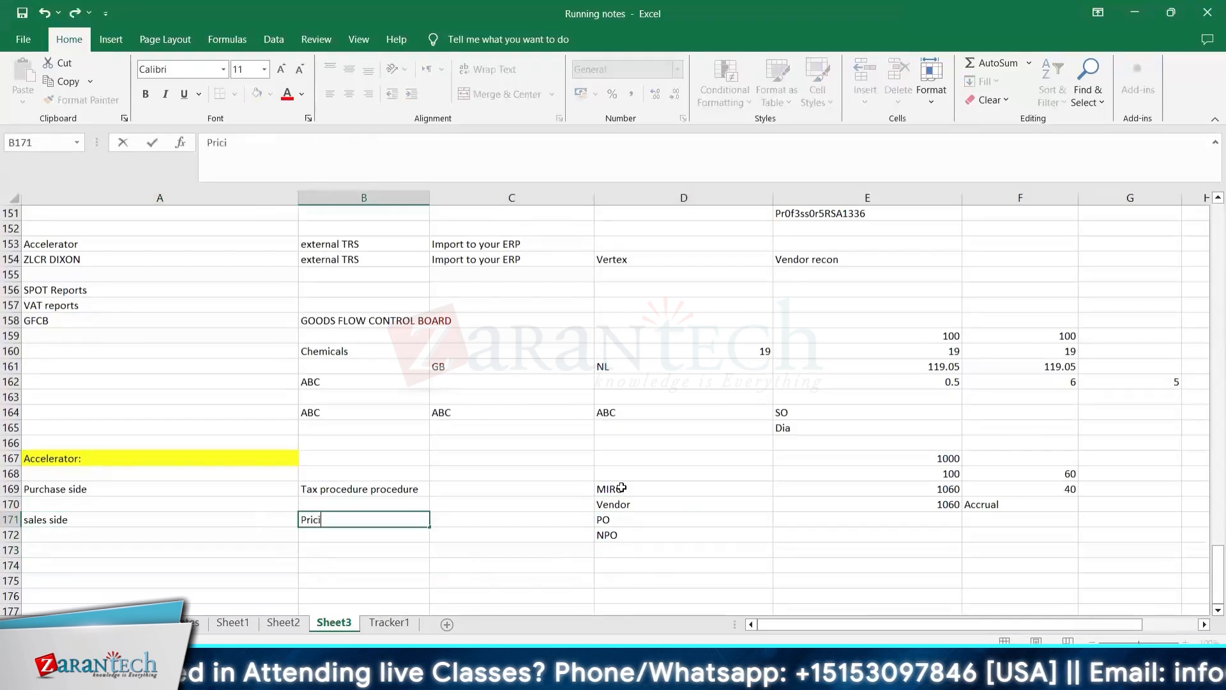
type("ng procedure")
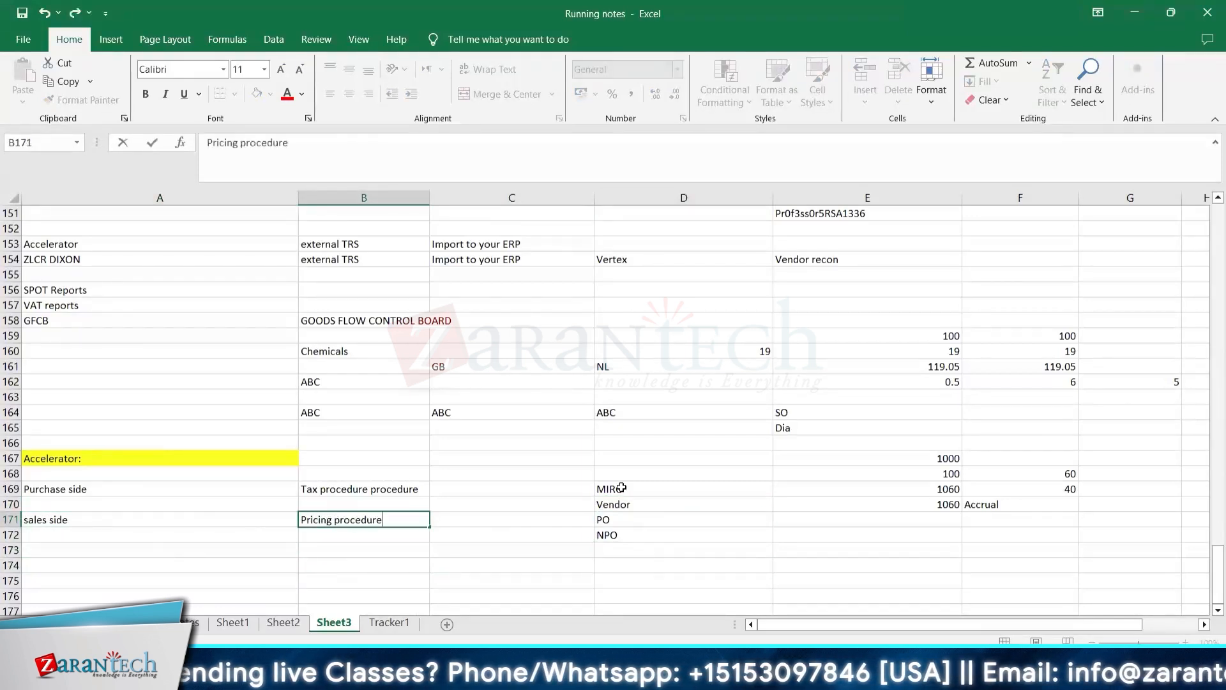
key("Return")
key("Down")
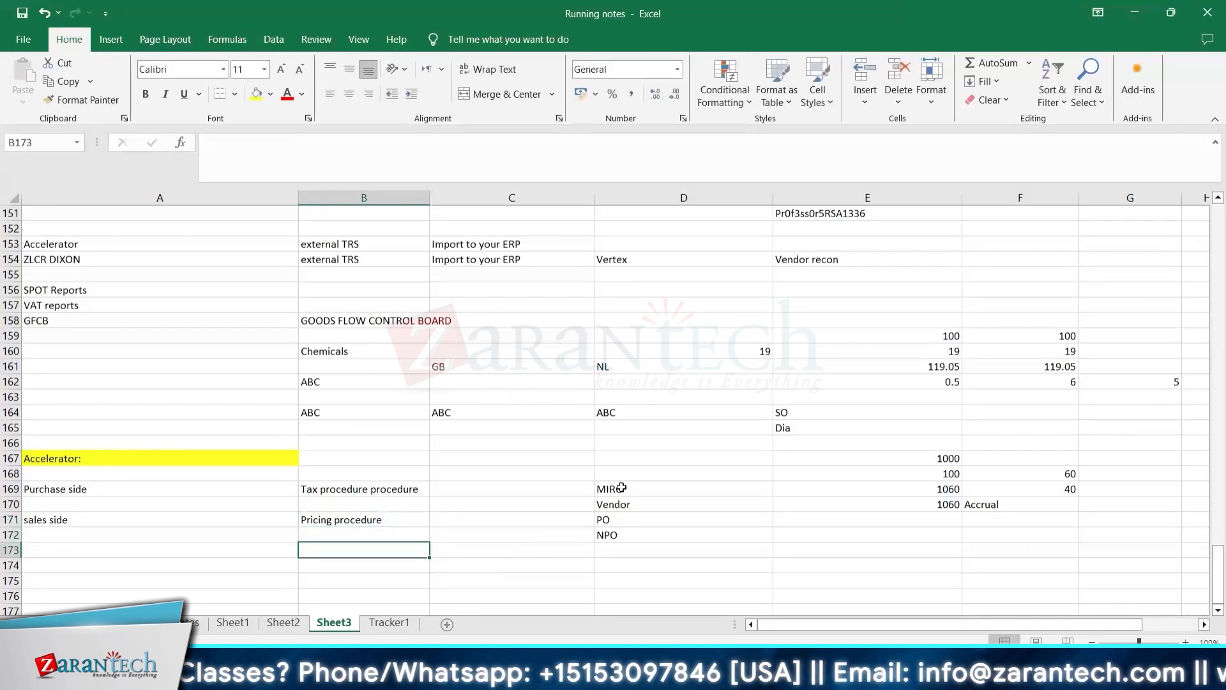
Step: List UTXD, UTXE and UTGT down column B from B173 to B175, under Pricing procedure
type("UTXD")
key("Return")
type("UTXE")
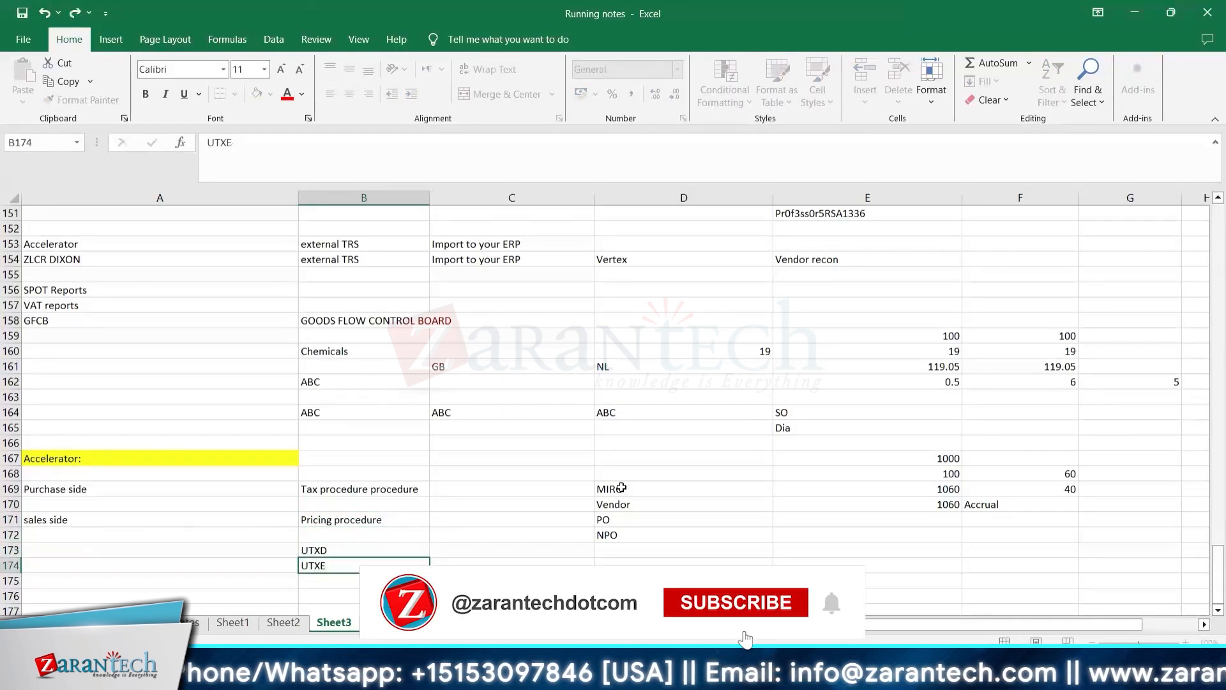
key("Return")
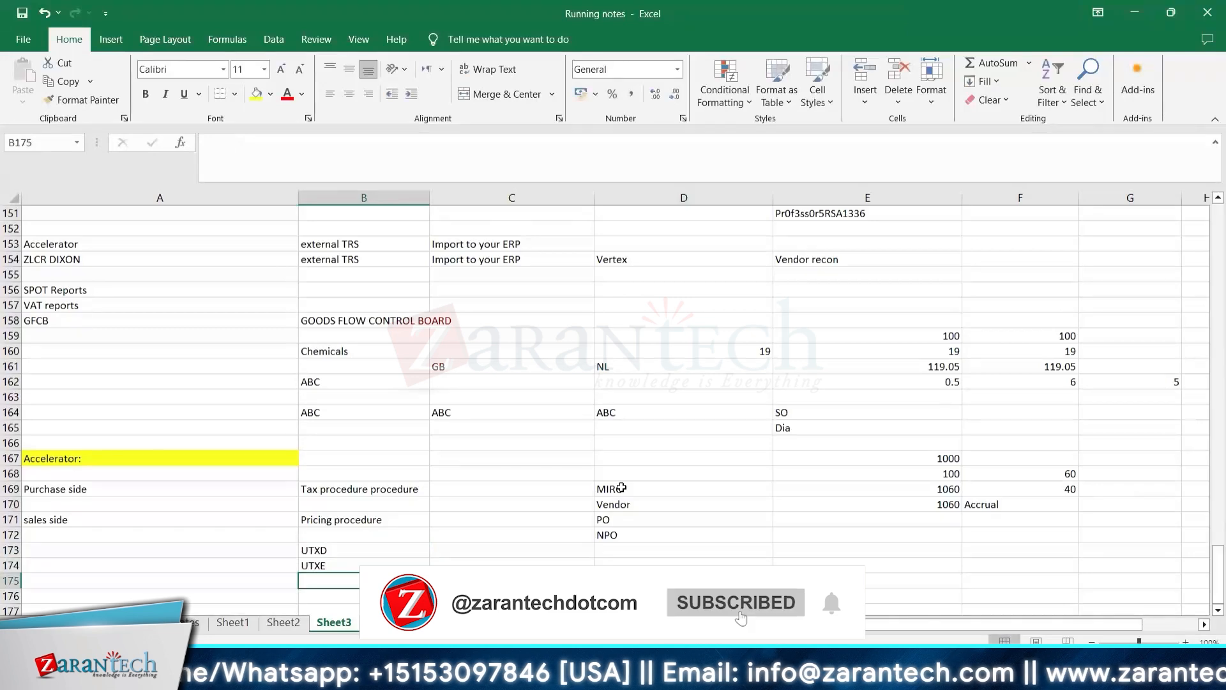
type("UTGT")
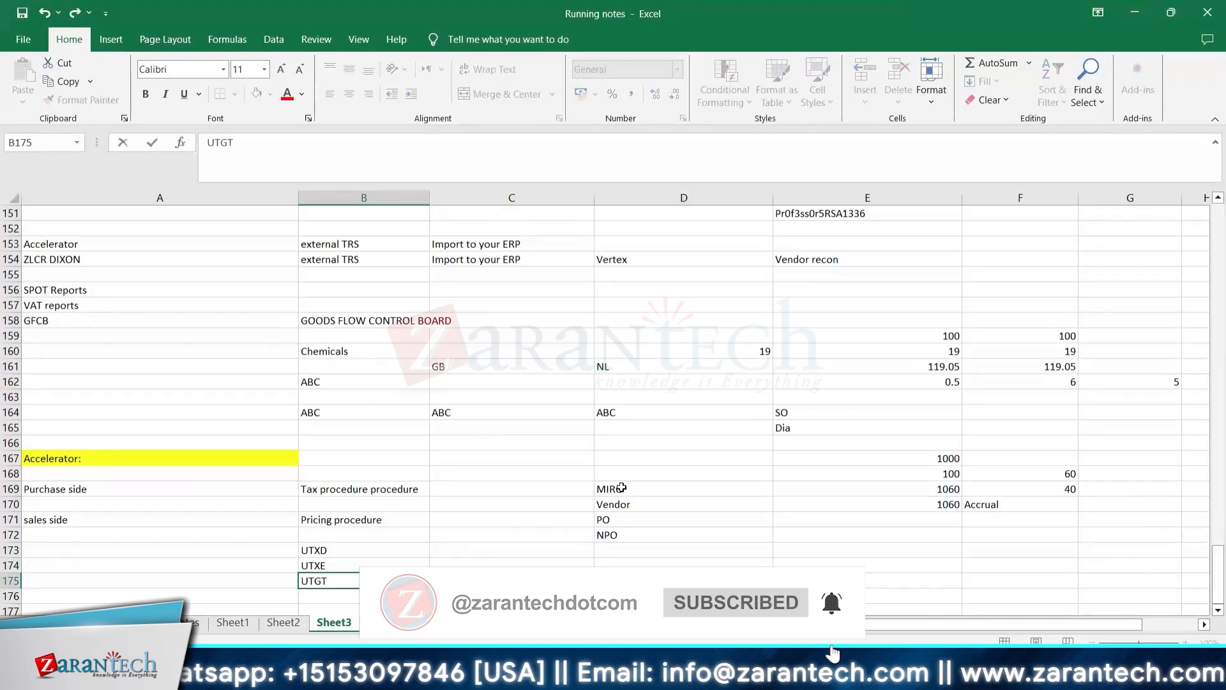
key("Return")
Step: Review the UTXD, UTXE and UTGT entries in B173:B175 together with the Pricing procedure entry above them
key("Up")
key("Up")
key("Up")
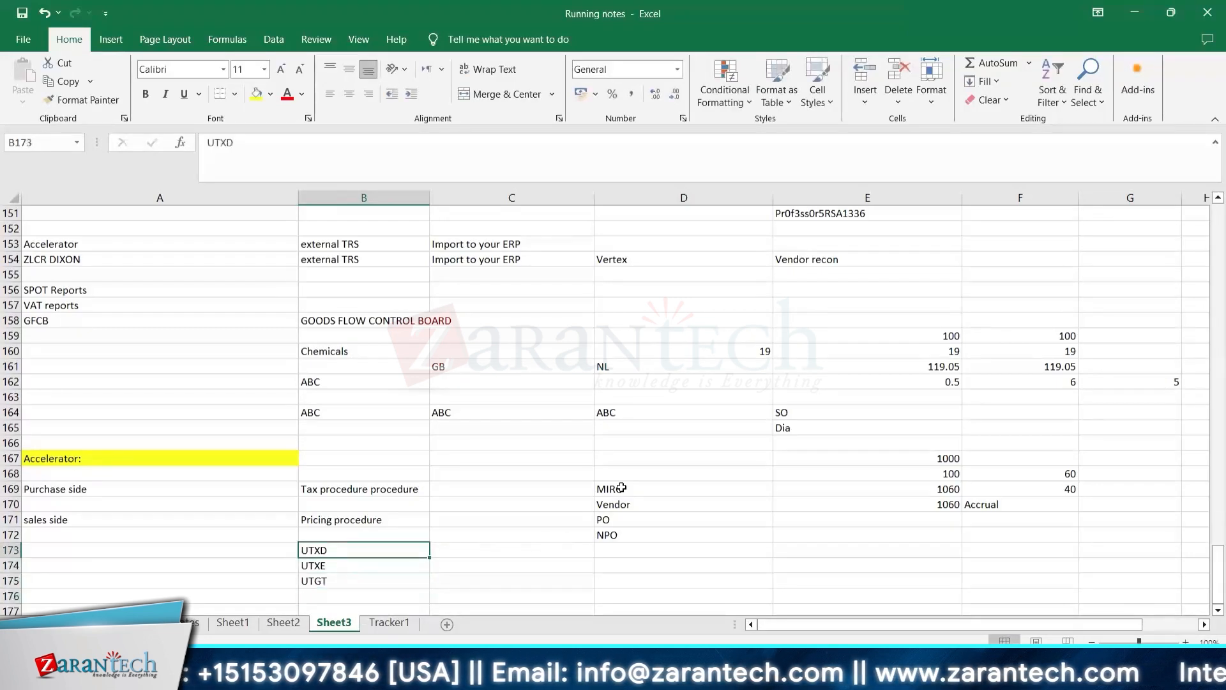
key("Down")
key("Up")
key("shift+Down")
key("shift+Down")
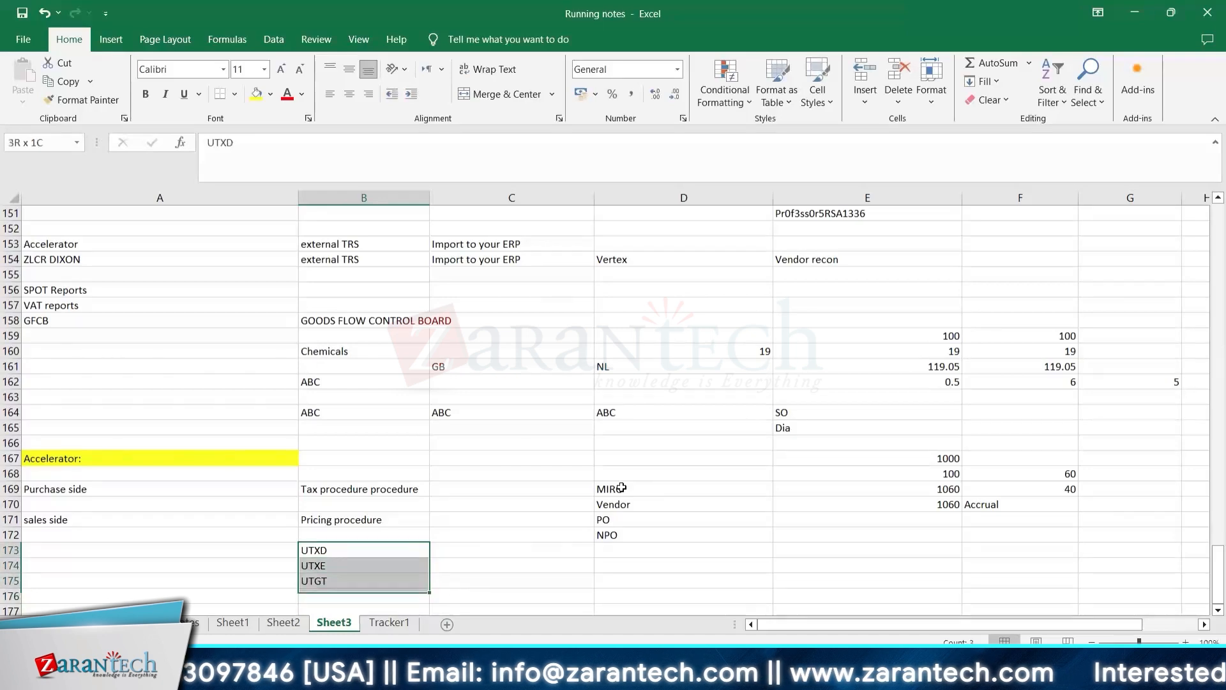
key("Up")
key("Up")
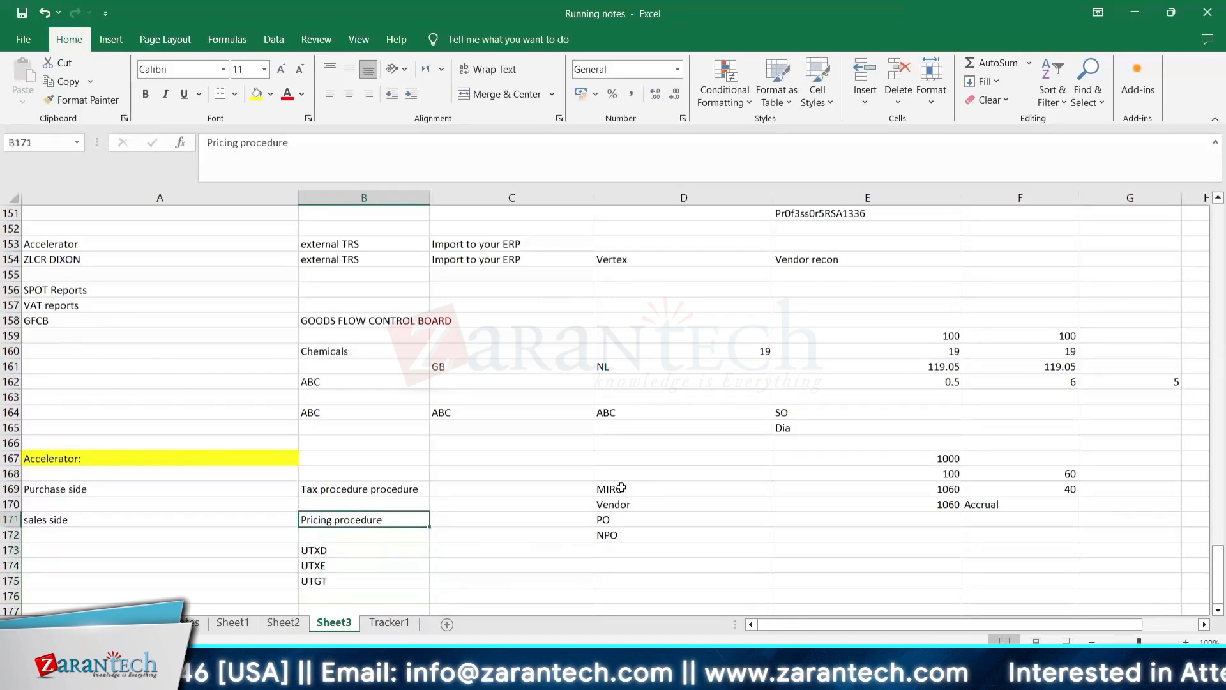
Step: Enter RVAA001 in C176 and label it Standard in D176
key("Down")
key("Down")
key("Down")
key("Down")
key("Right")
key("Down")
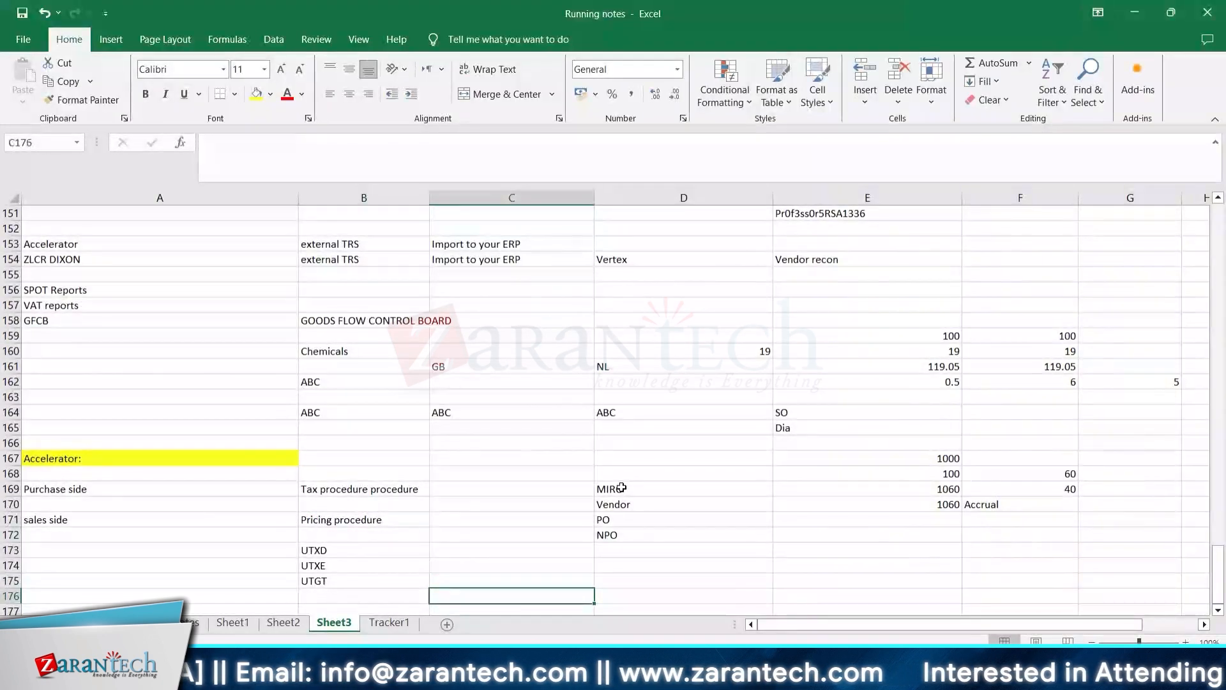
type("RVAA001")
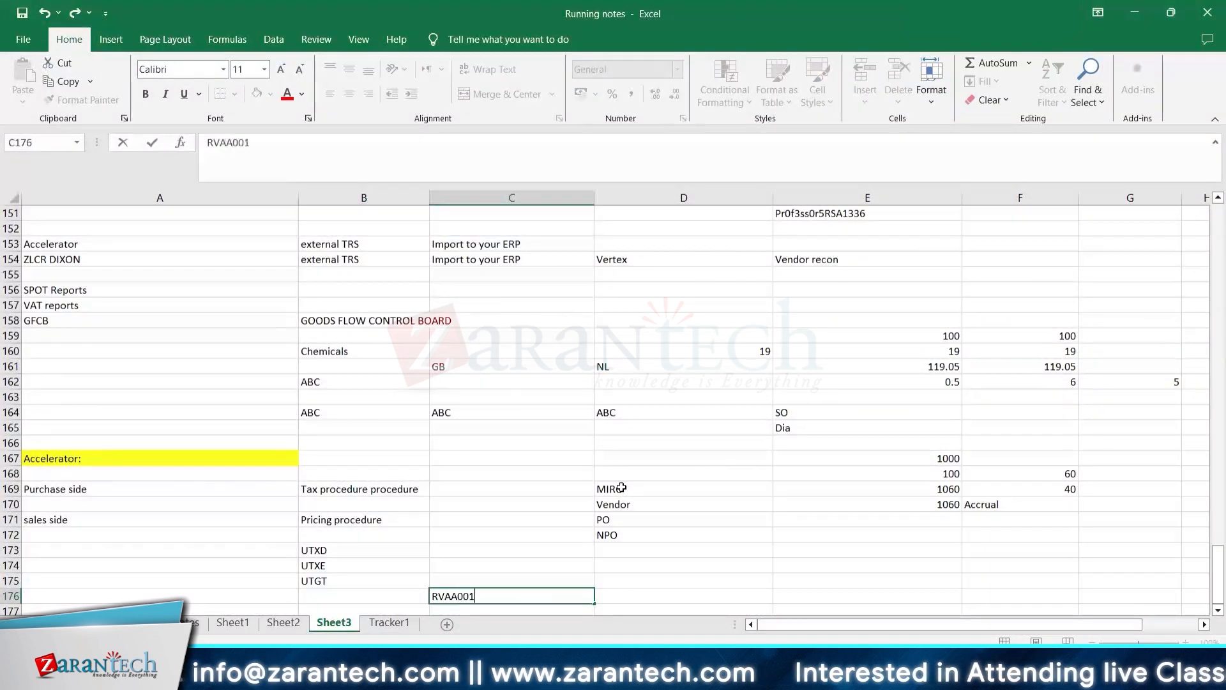
key("Tab")
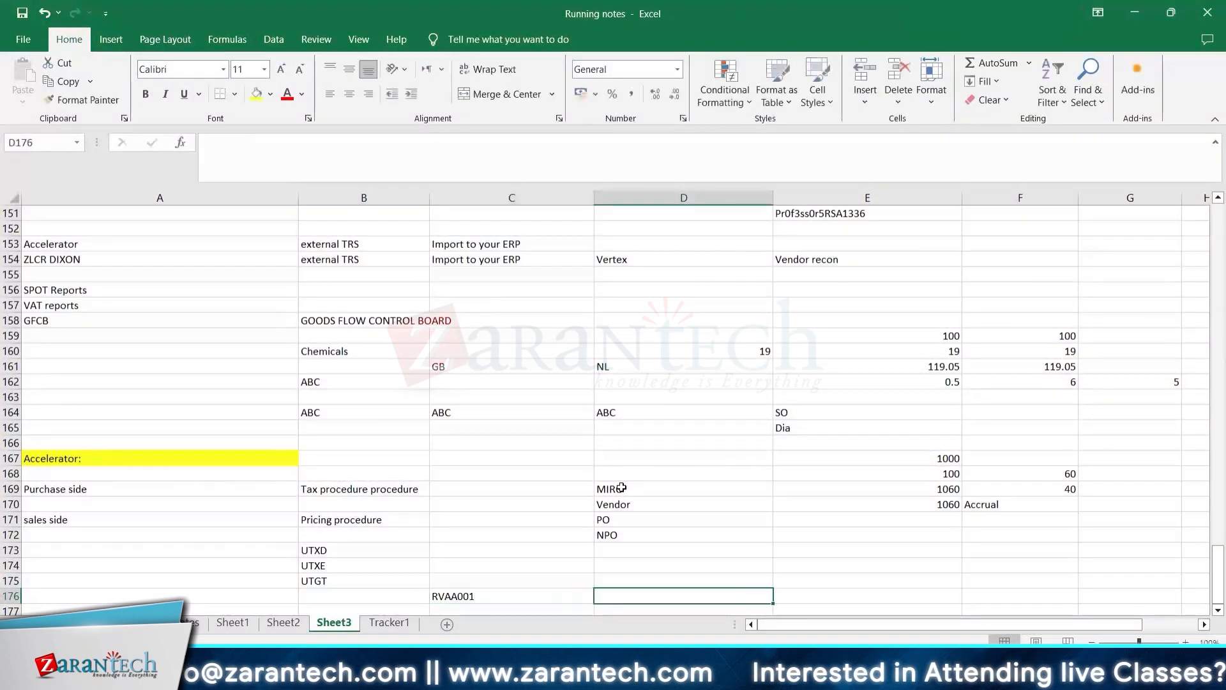
type("Standard")
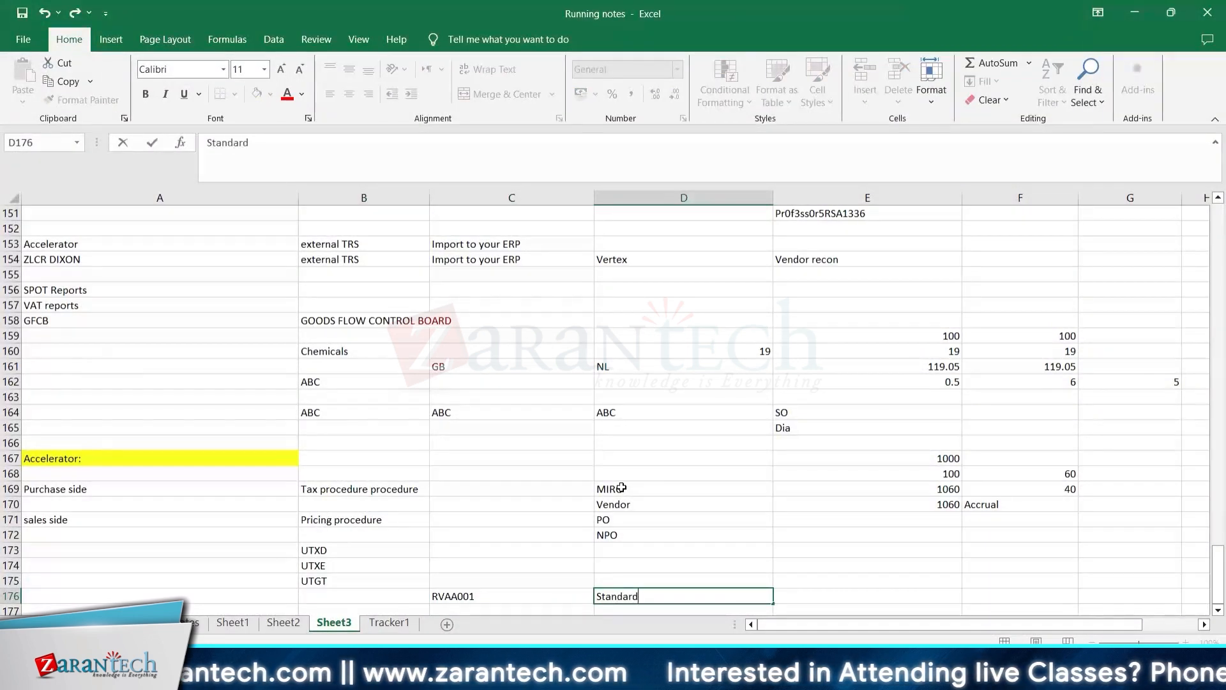
key("ctrl+Return")
Step: Compare the UTXD, UTXE and UTGT entries with the standard RVAA001 entry in C176
scroll(622, 488, "down", 1)
key("Left")
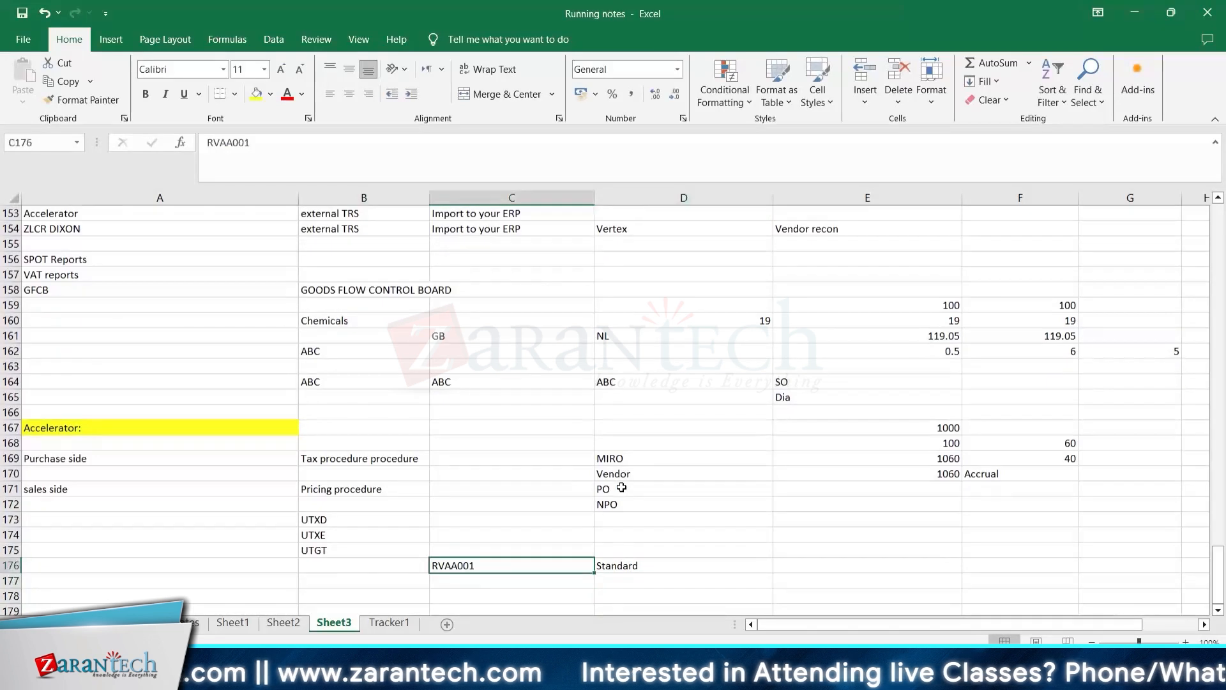
key("Left")
key("Up")
key("Up")
key("Up")
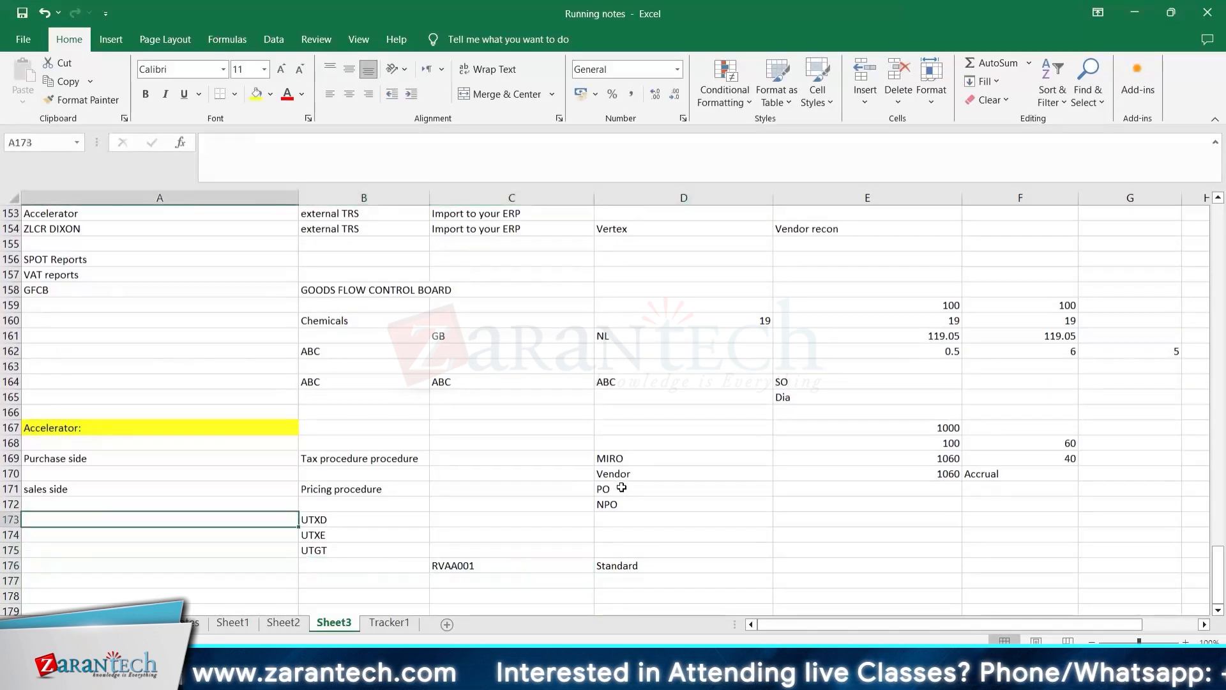
key("Down")
key("Up")
key("Up")
key("Down")
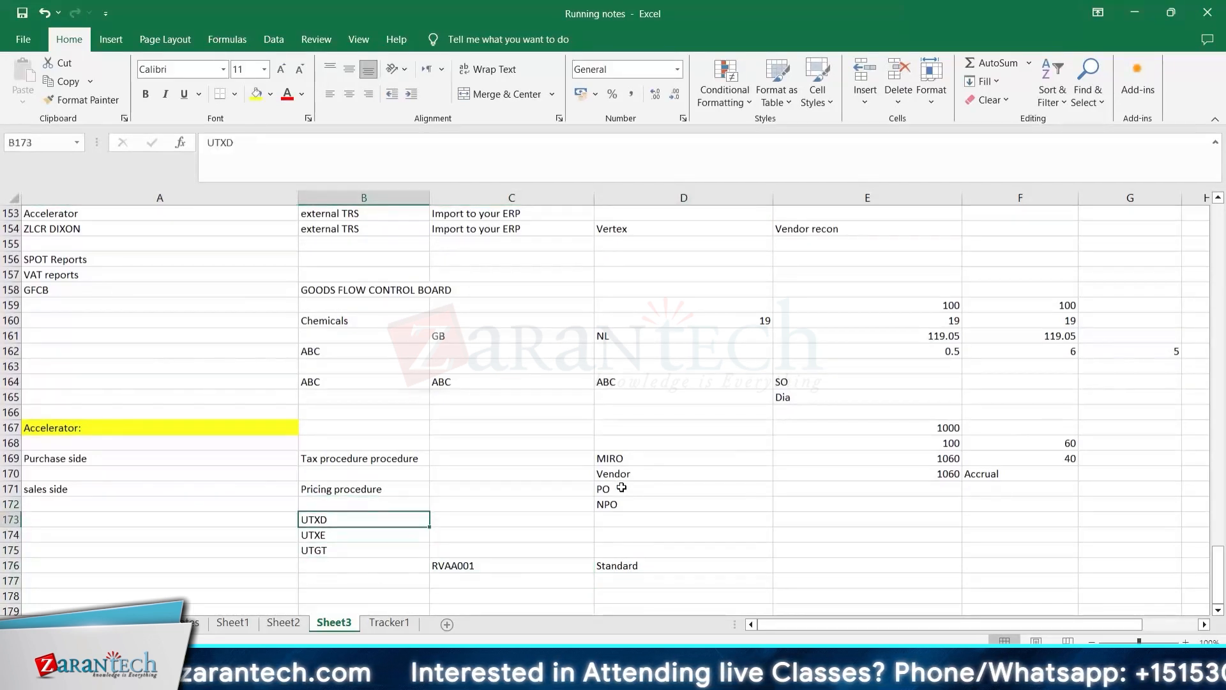
key("Down")
key("Down")
key("Down")
key("Right")
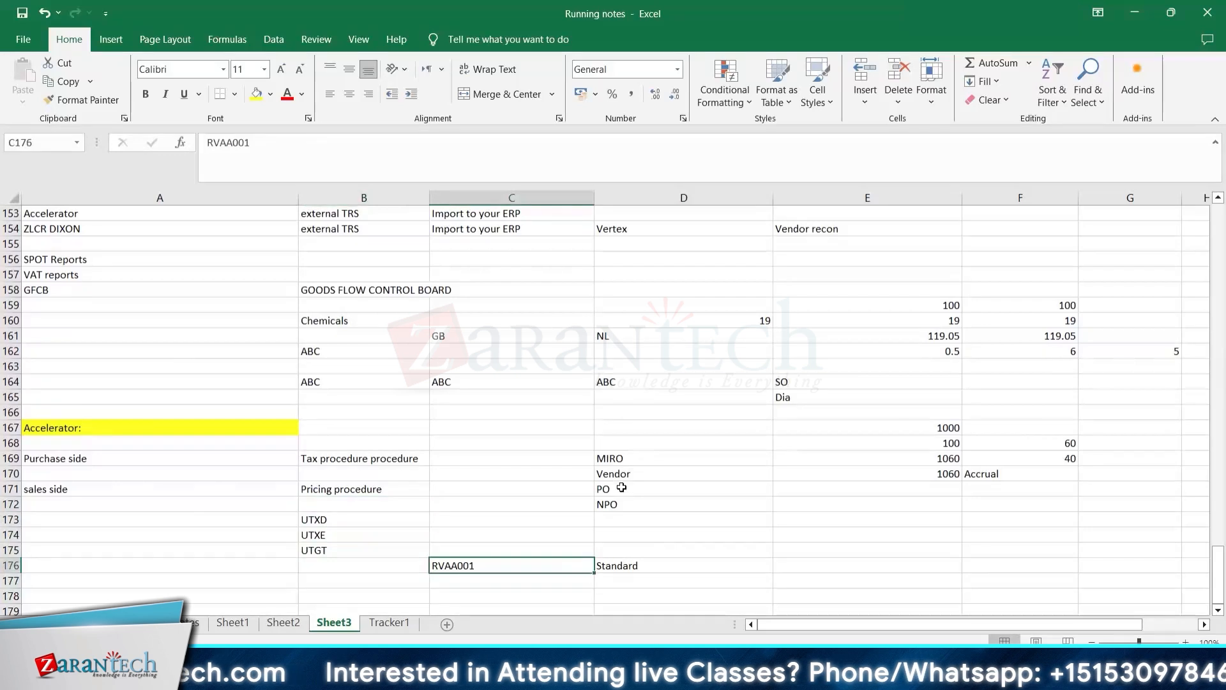
Step: Enter Routines in C175, directly above RVAA001
key("Down")
key("Up")
key("Up")
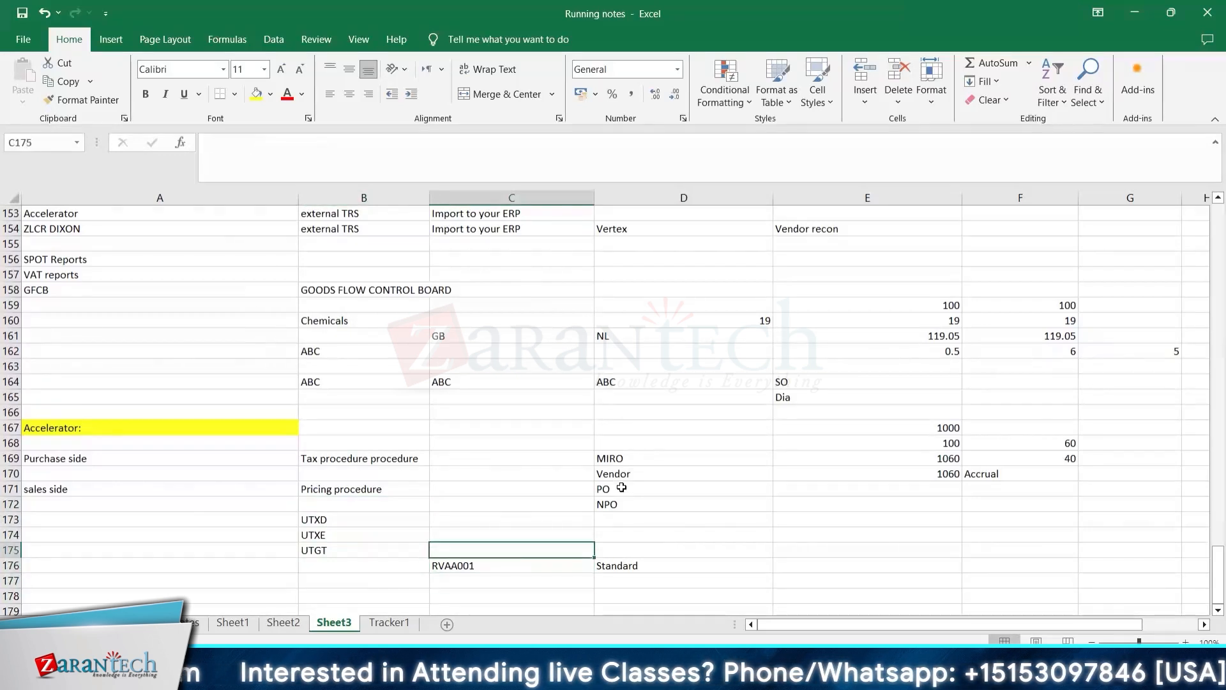
type("Routines")
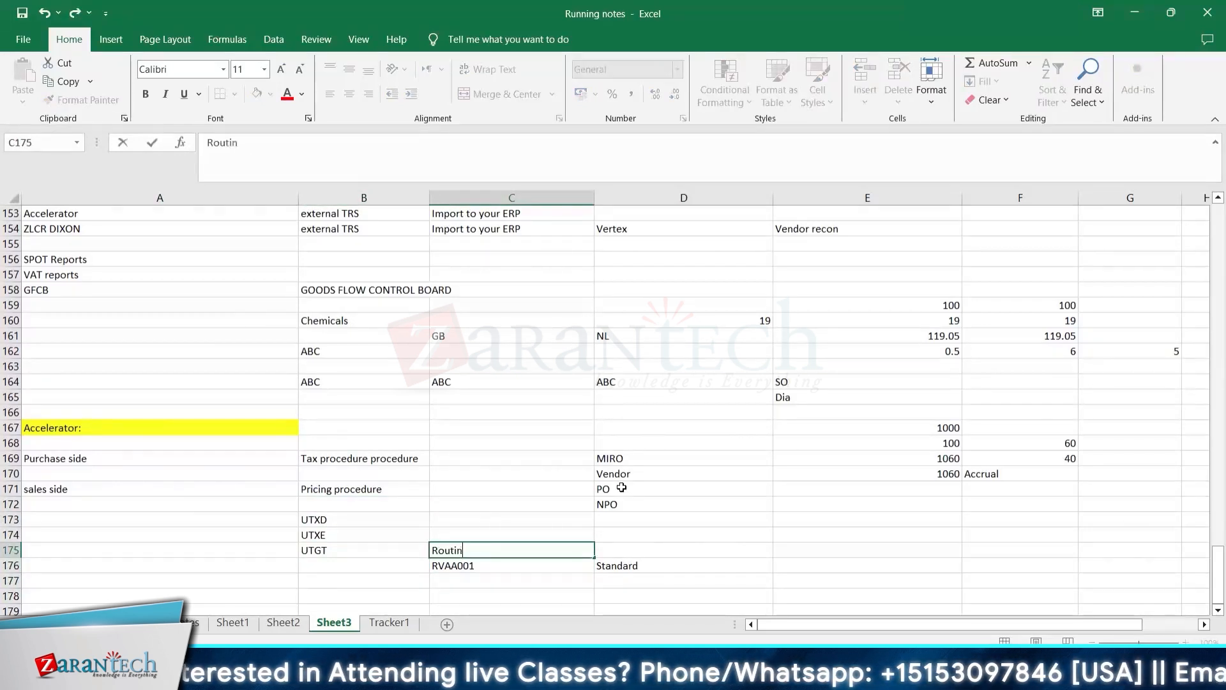
key("Return")
Step: Examine the rows around RVAA001 and the UTXD to UTGT entries in column B
key("Up")
key("Down")
key("Down")
key("Down")
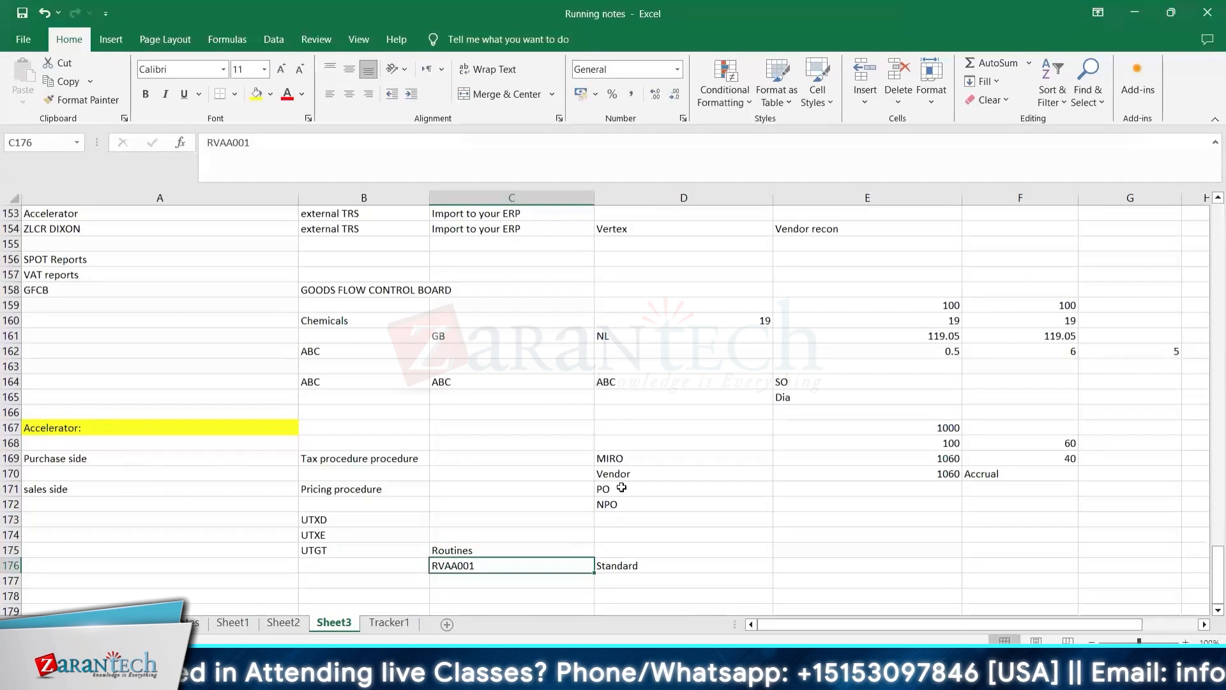
key("Left")
key("Up")
key("Up")
key("Up")
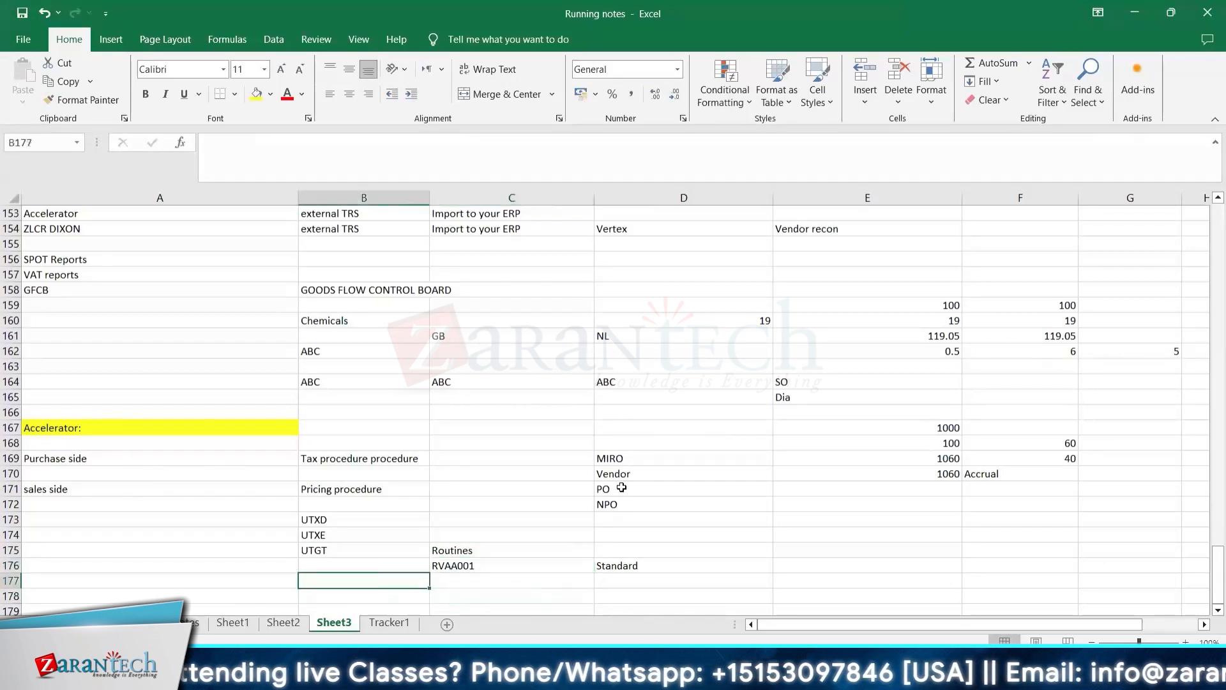
Step: Enter 701 beside UTGT in C175, 501 beside UTXE in C174 and 502 beside UTXD in C173
key("Up")
key("Right")
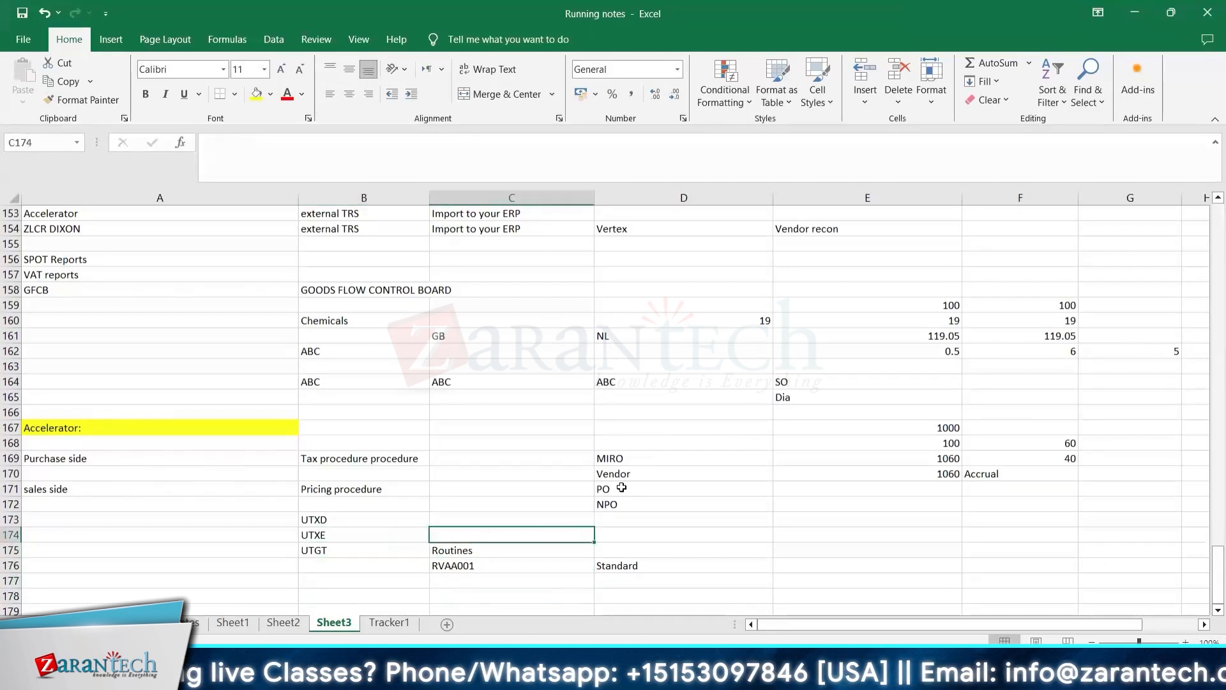
key("Down")
type("701")
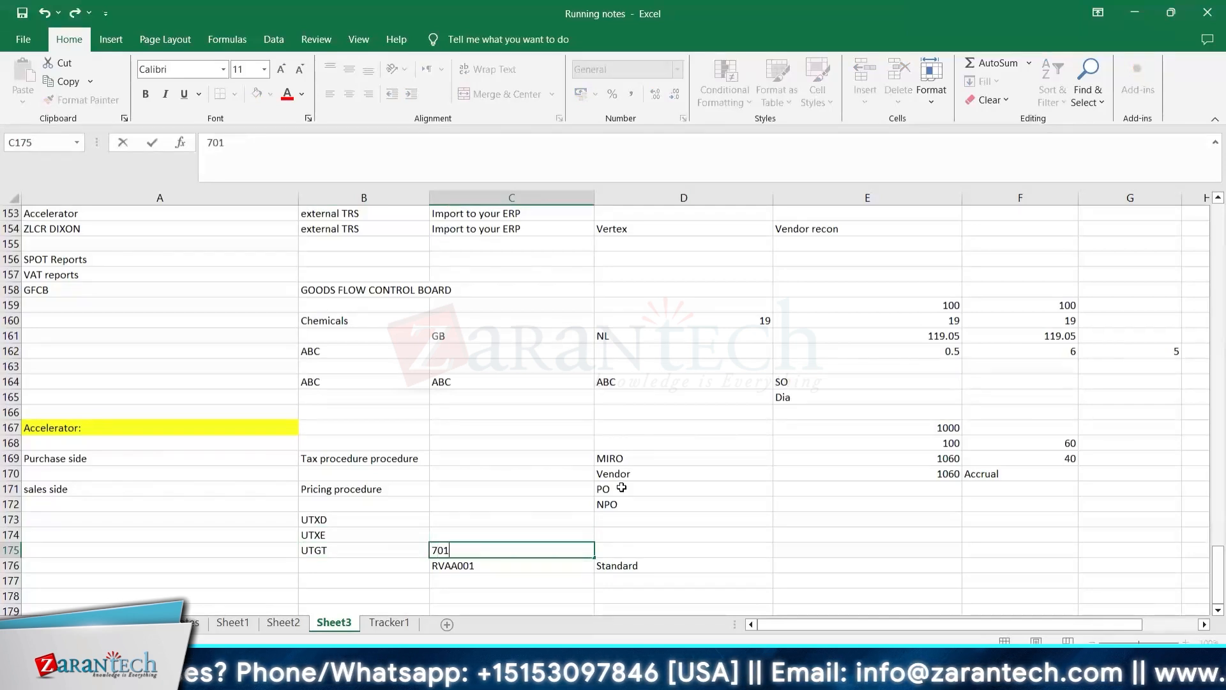
key("Up")
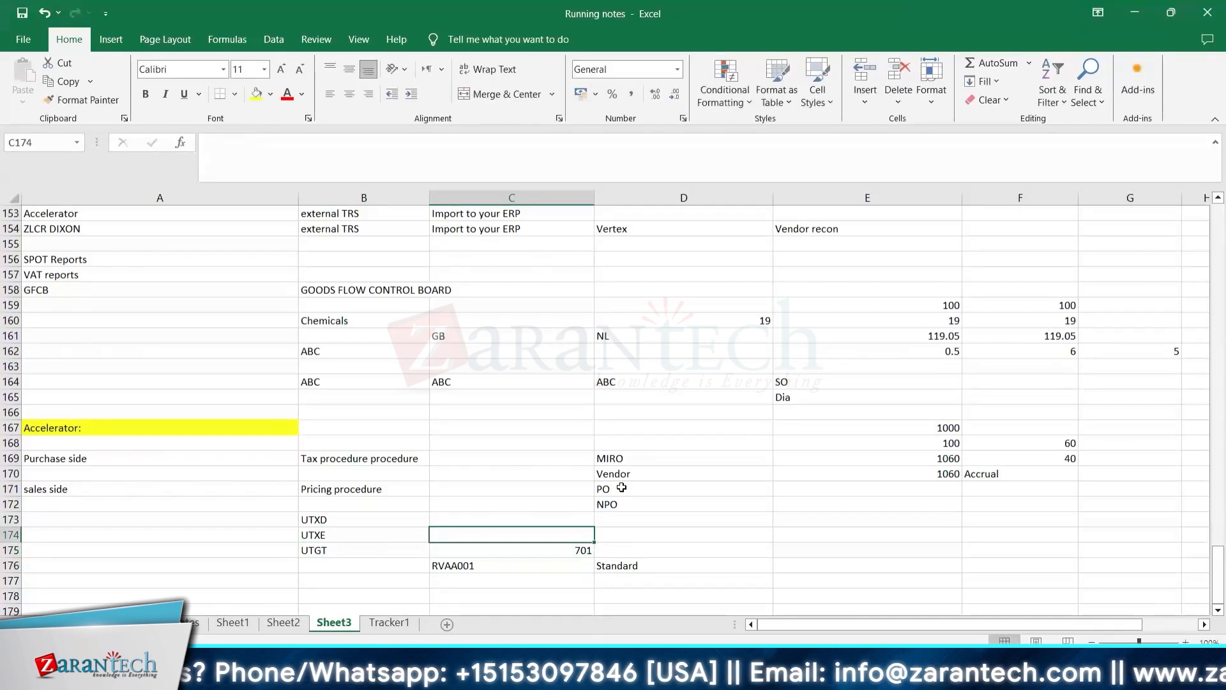
type("501")
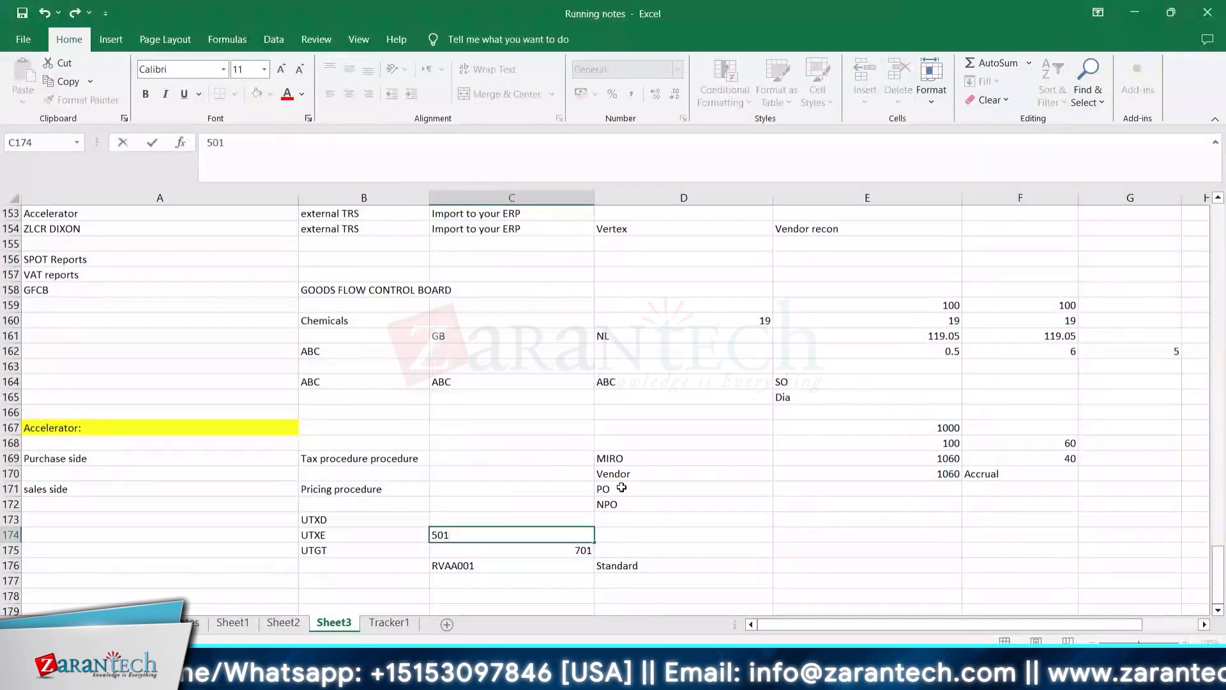
key("Up")
type("502")
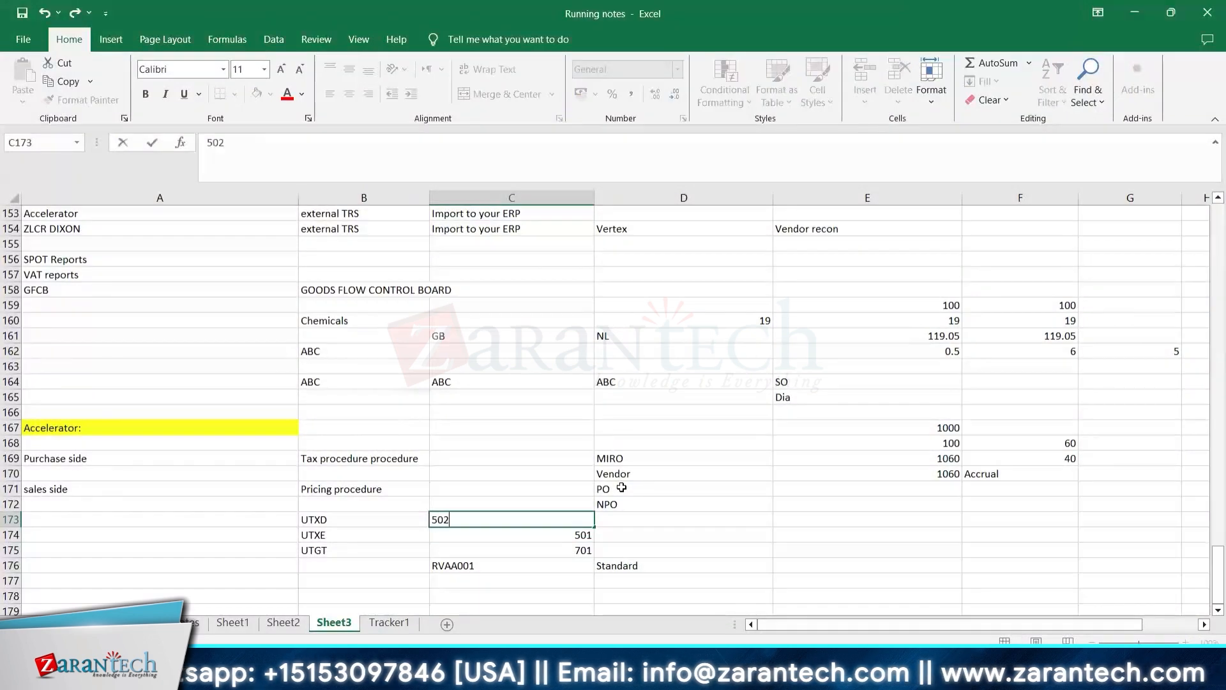
key("Return")
key("Up")
key("Up")
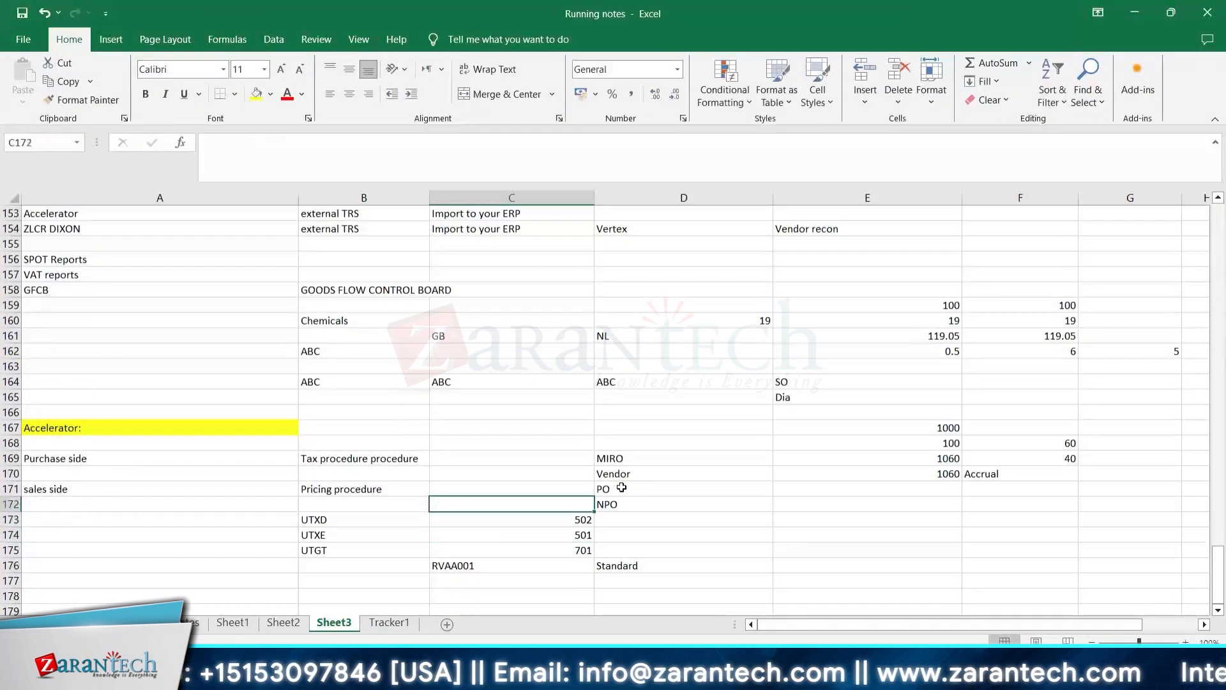
Step: Enter the note pick data from SAP in D173, on the UTXD row
key("Down")
key("Left")
key("Right")
key("Right")
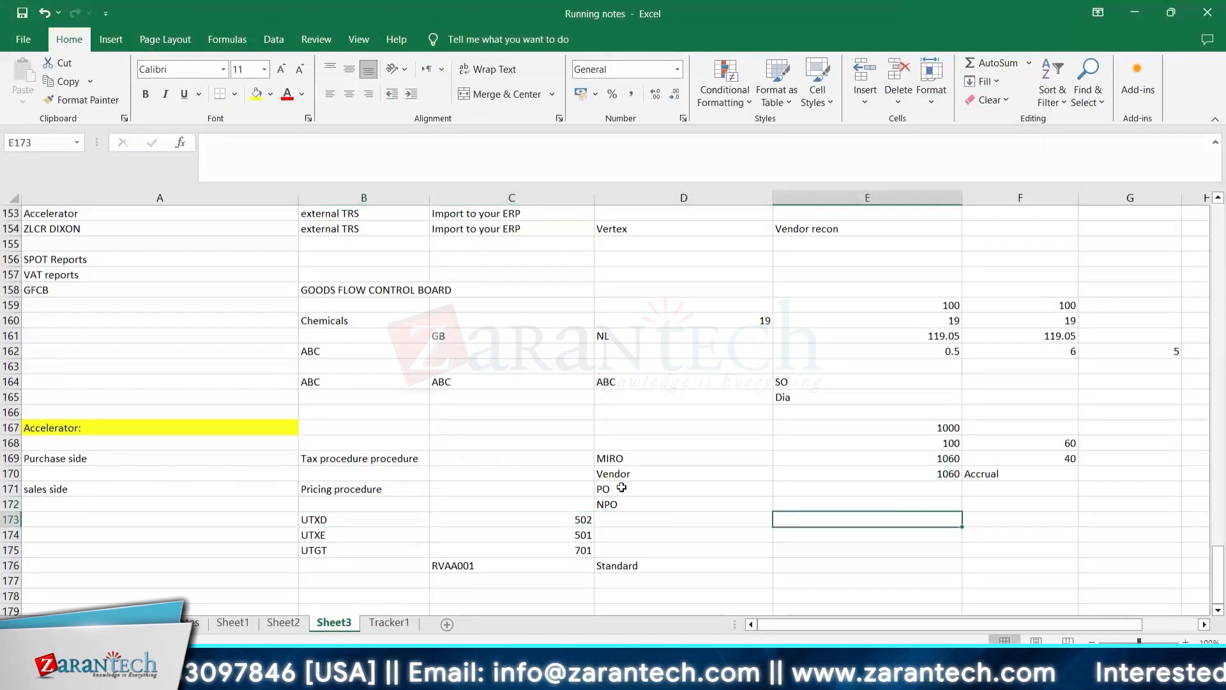
type("pick data from SAP")
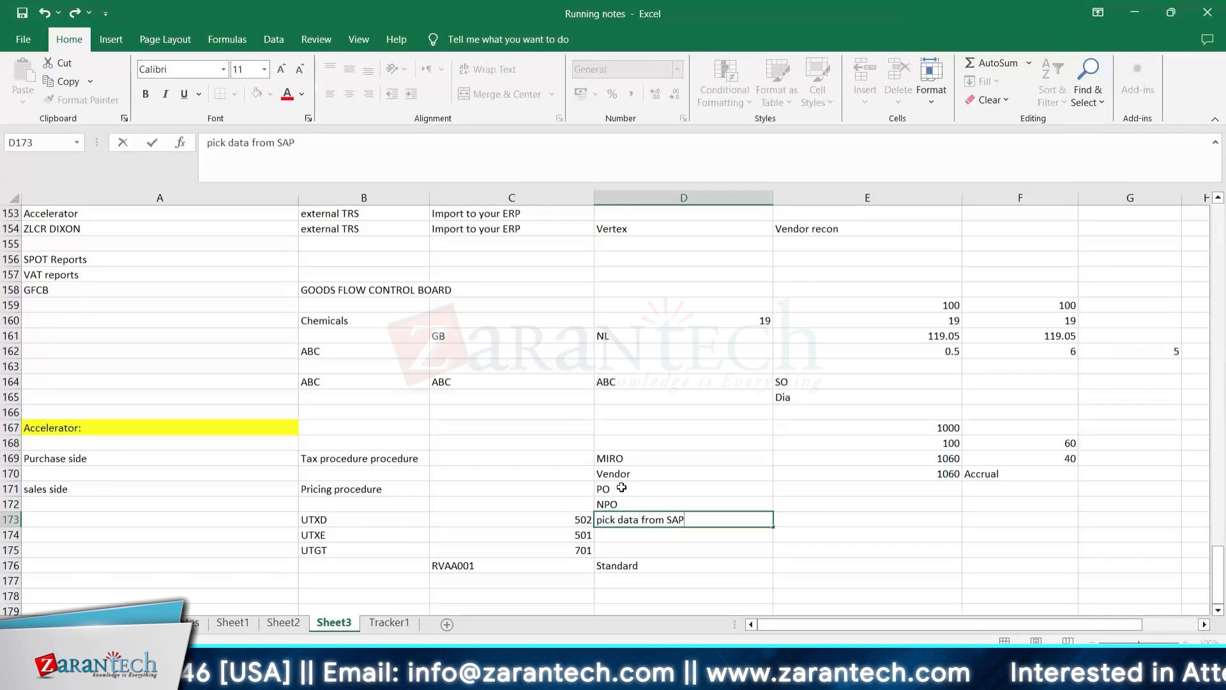
key("Return")
key("Up")
Step: Enter send to external in D174 for UTXE and return data external in D175 for UTGT
key("Left")
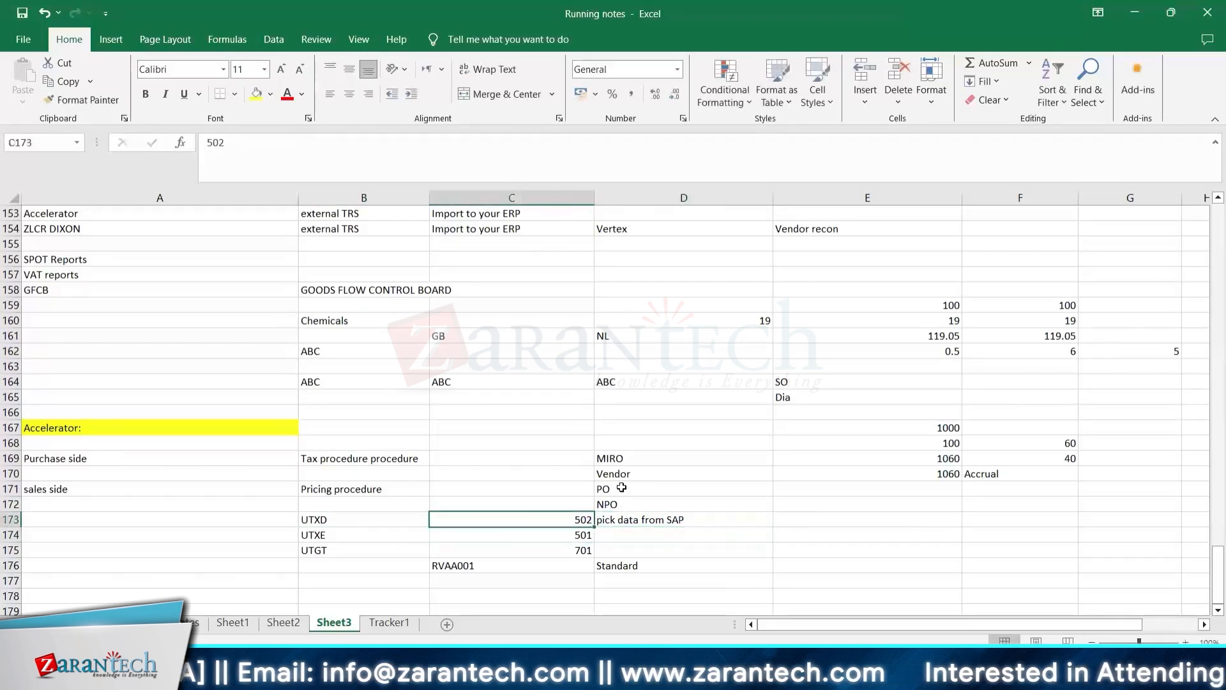
key("Right")
key("Left")
key("Right")
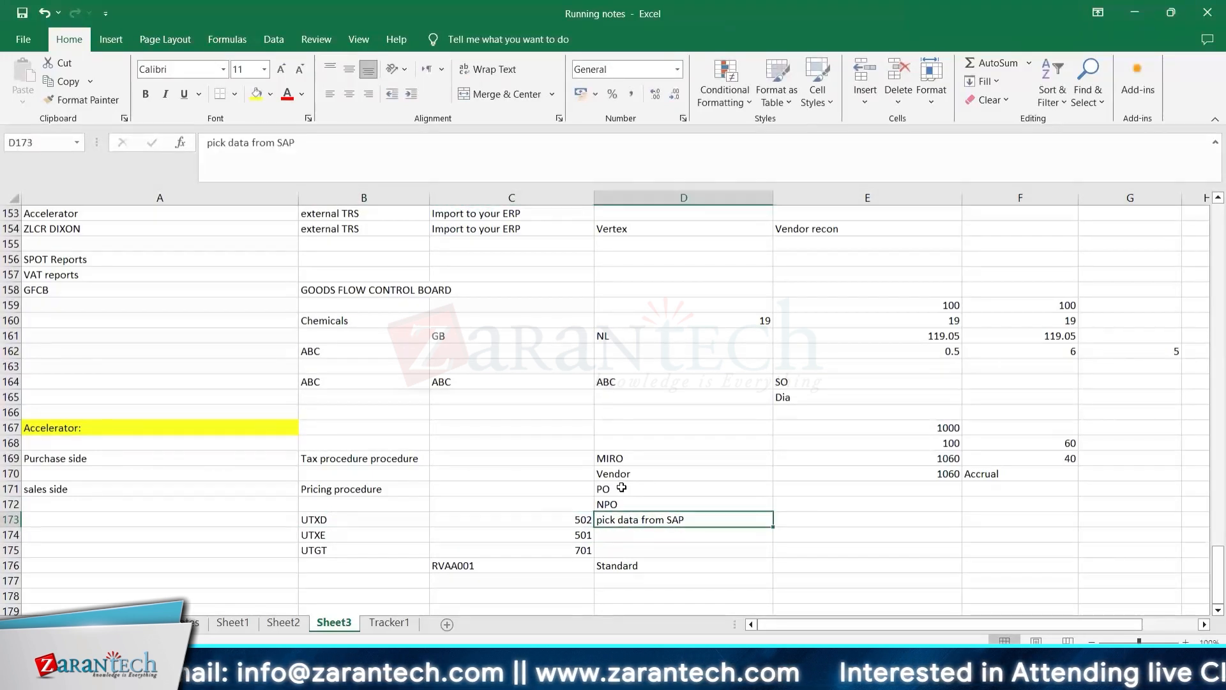
key("Down")
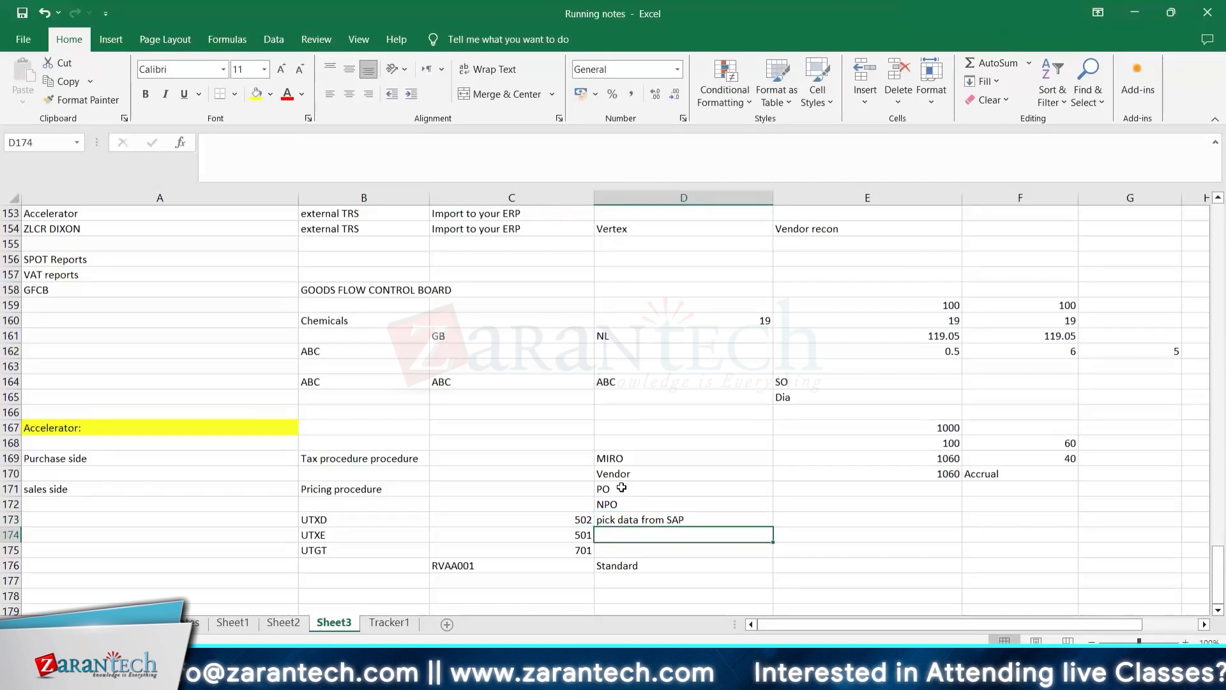
type("send to external")
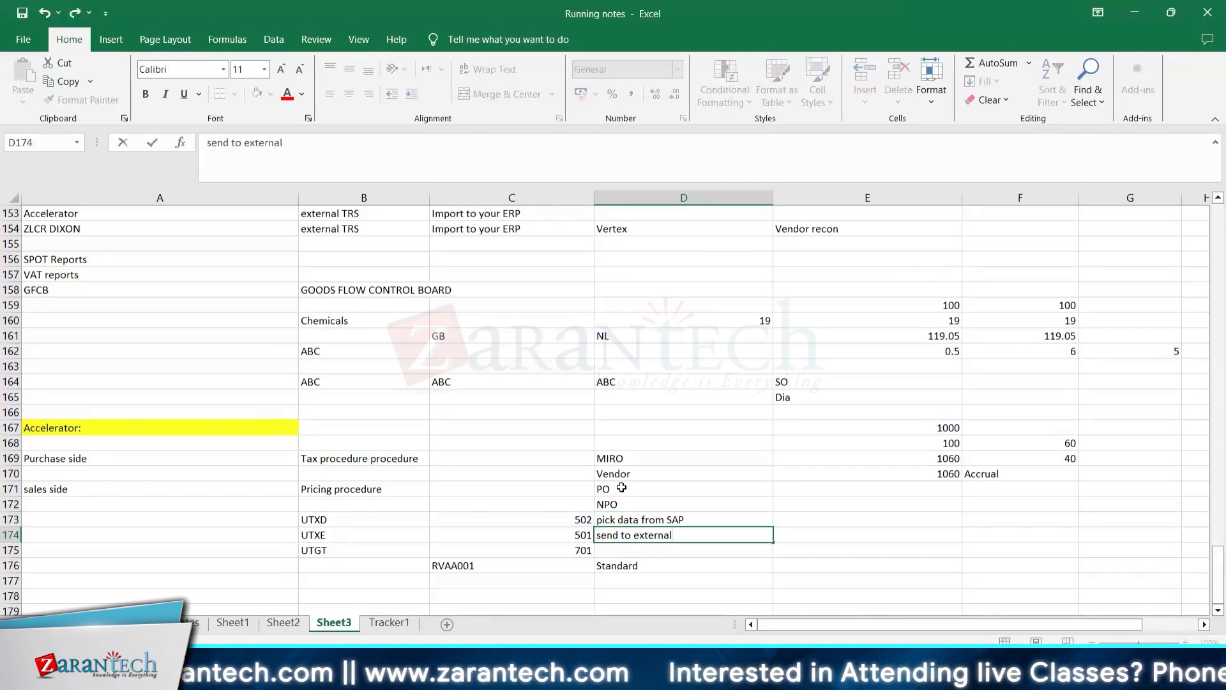
key("Return")
type("re")
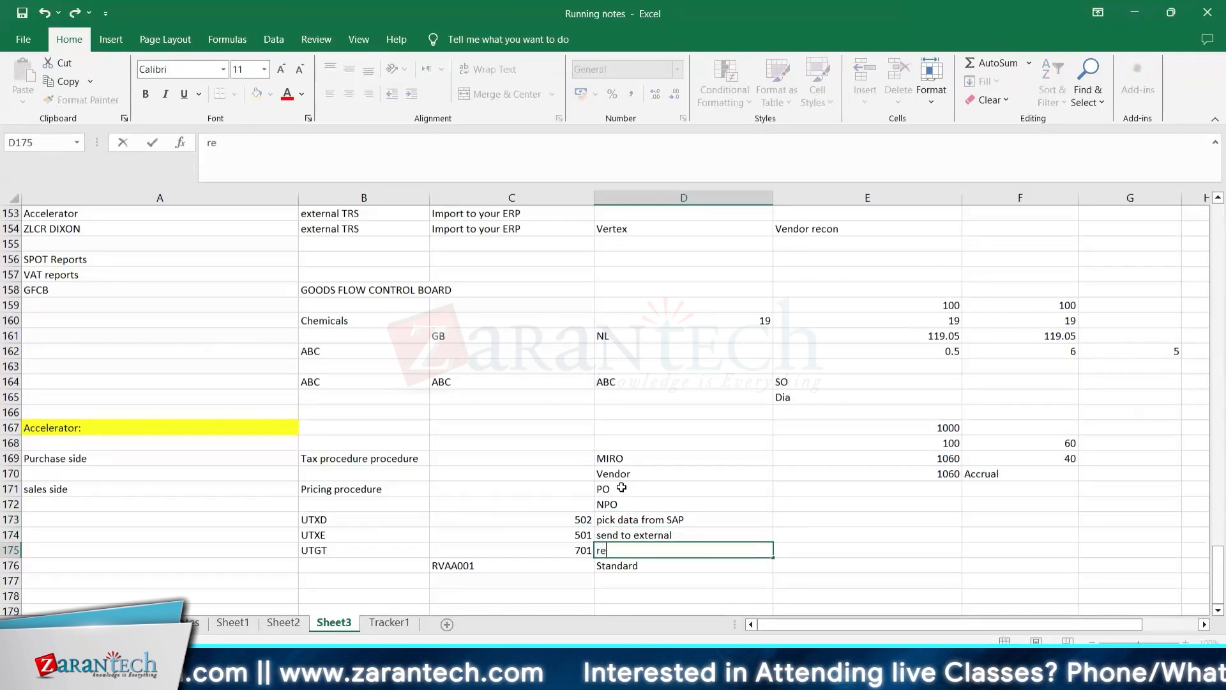
type("turn data external")
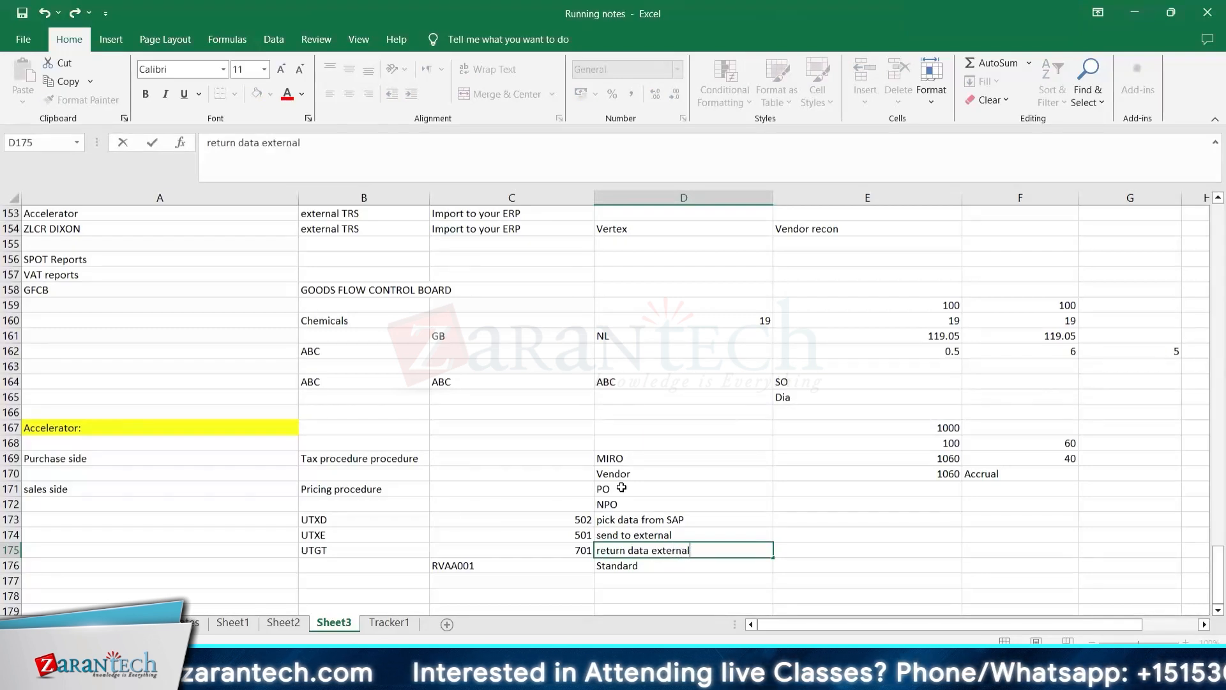
key("Return")
Step: Review the UTXD, UTXE and UTGT rows with their numbers and descriptions in B173:D175
key("Up")
key("Left")
key("Left")
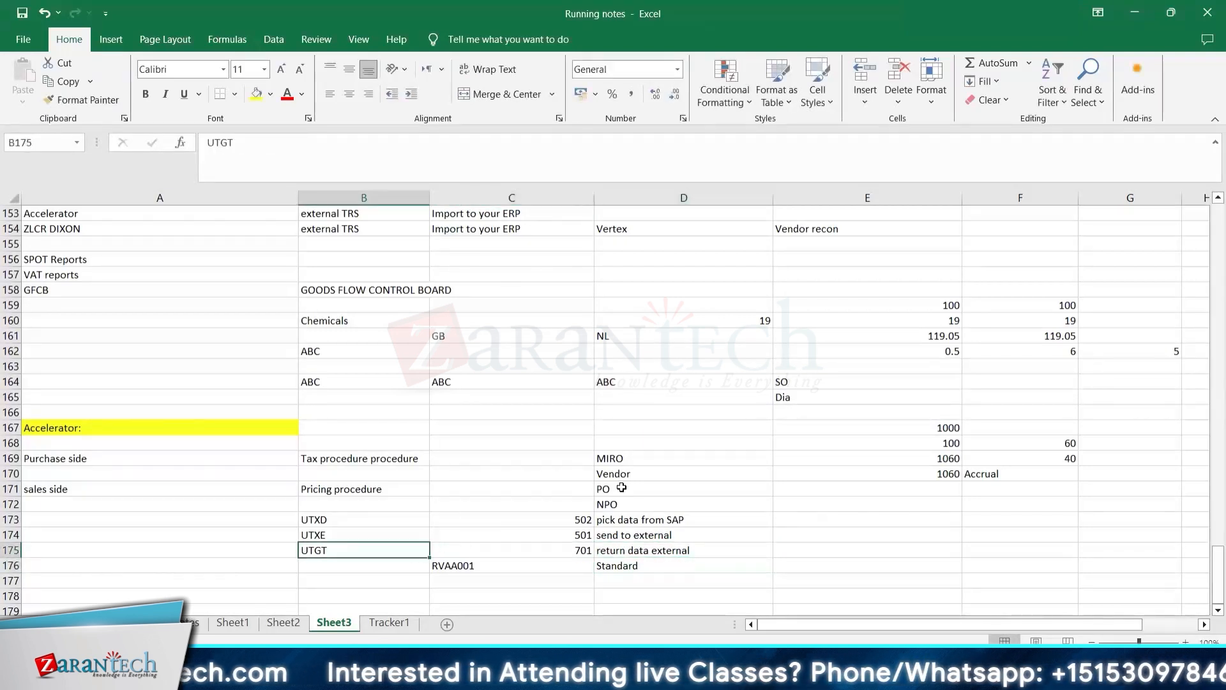
key("Up")
key("Up")
key("Down")
key("Down")
key("Up")
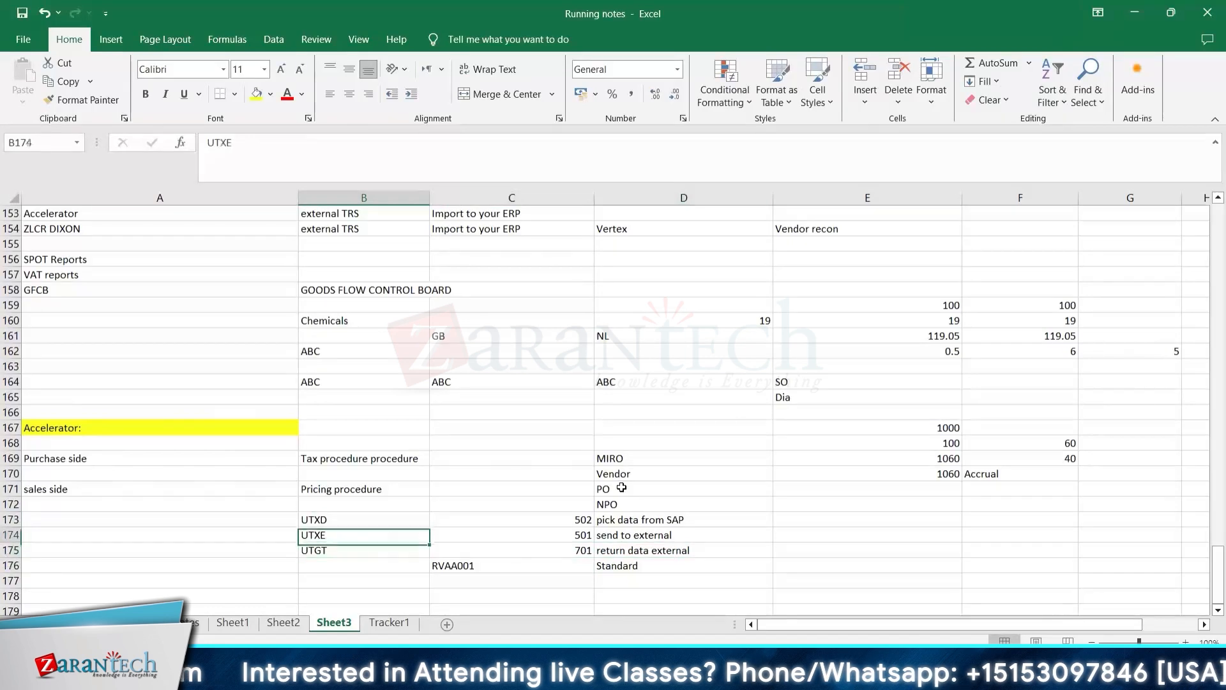
key("Up")
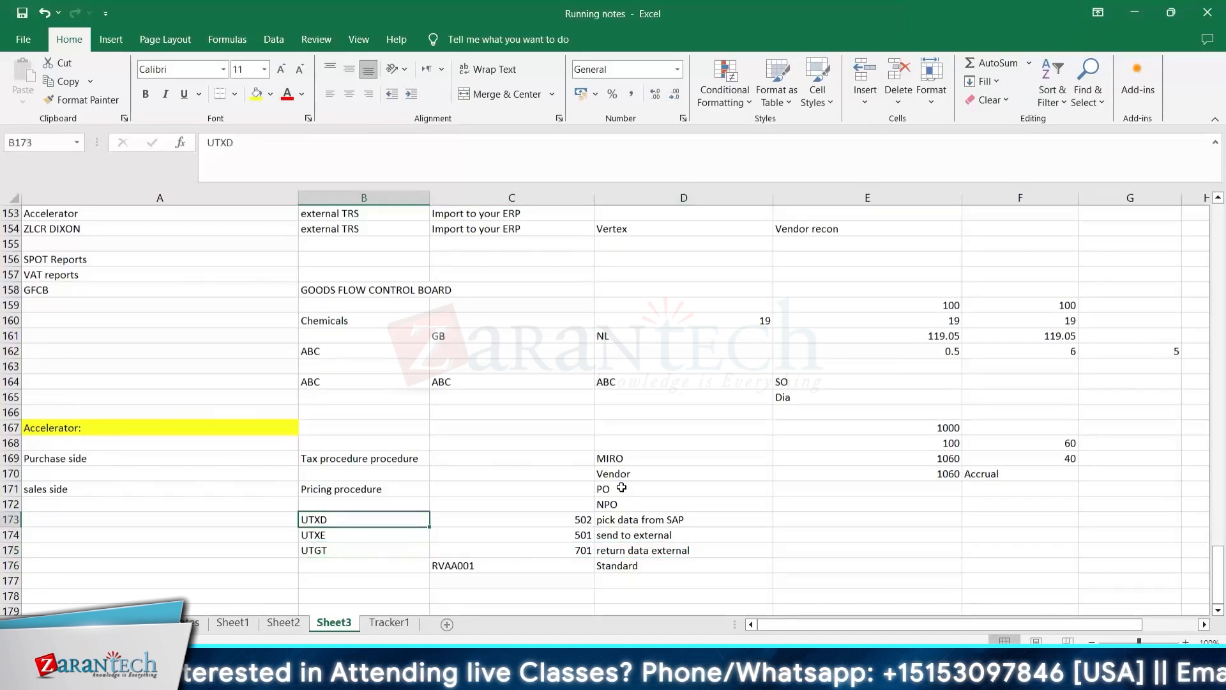
Step: Enter VA01 in C179, below the RVAA001 entry of the sales-side notes
key("shift+Down")
key("shift+Down")
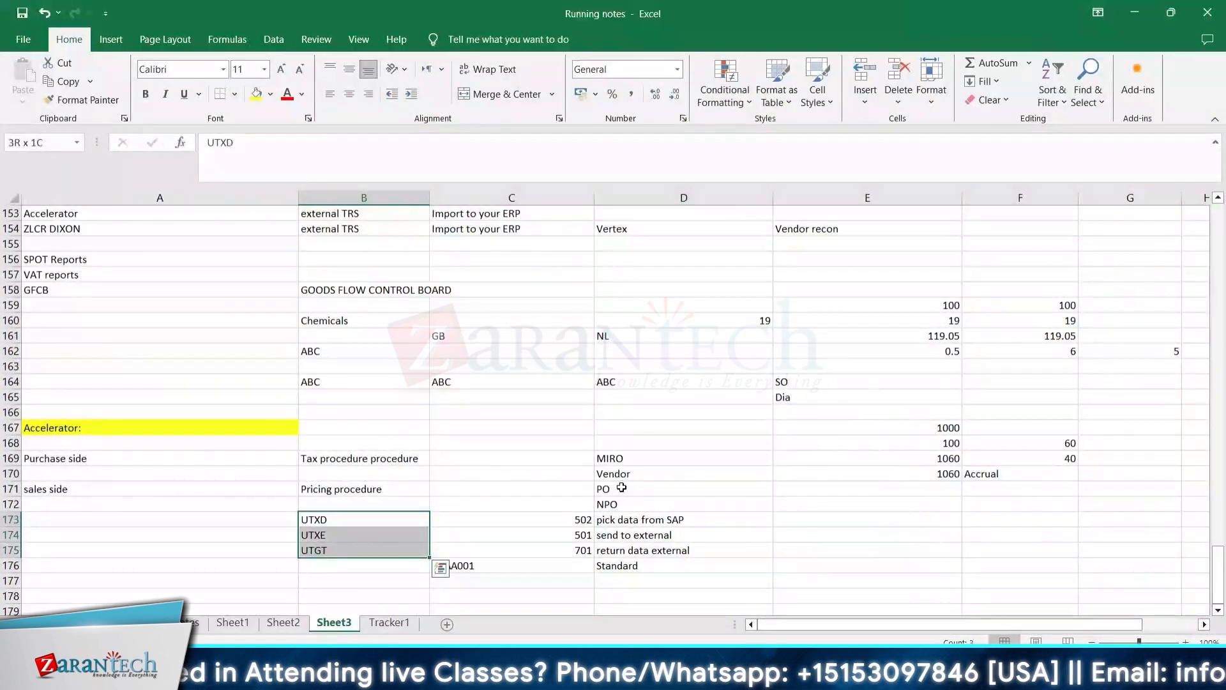
key("Right")
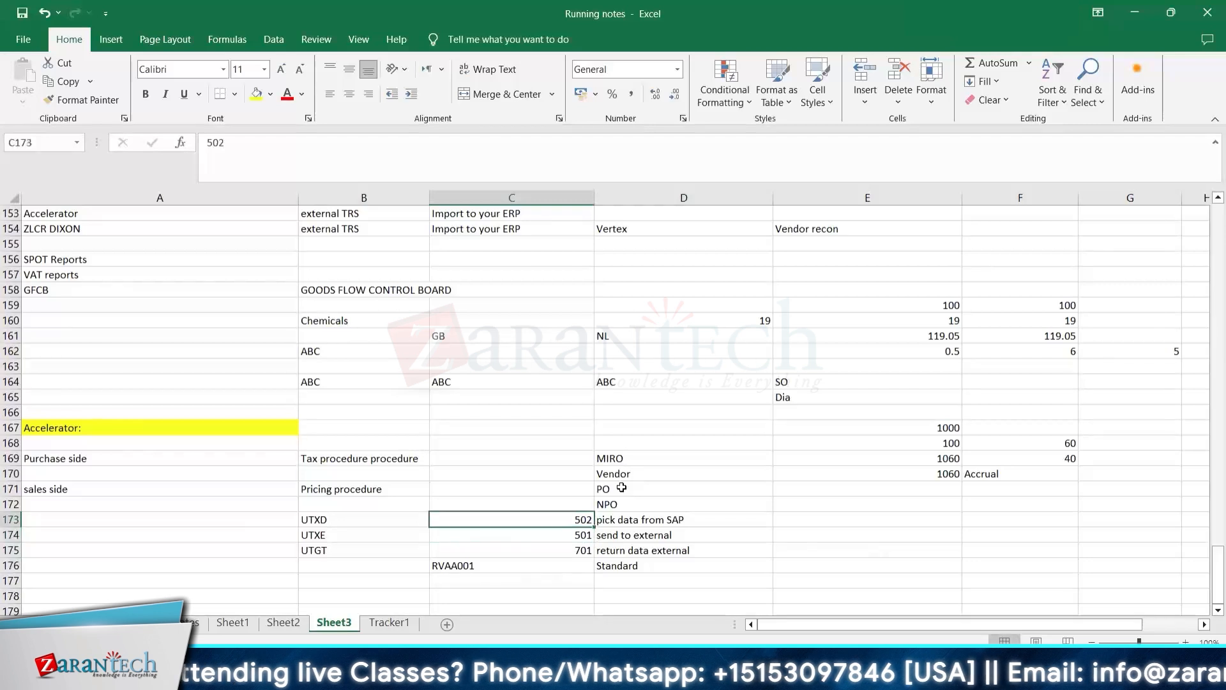
key("Down")
key("Down")
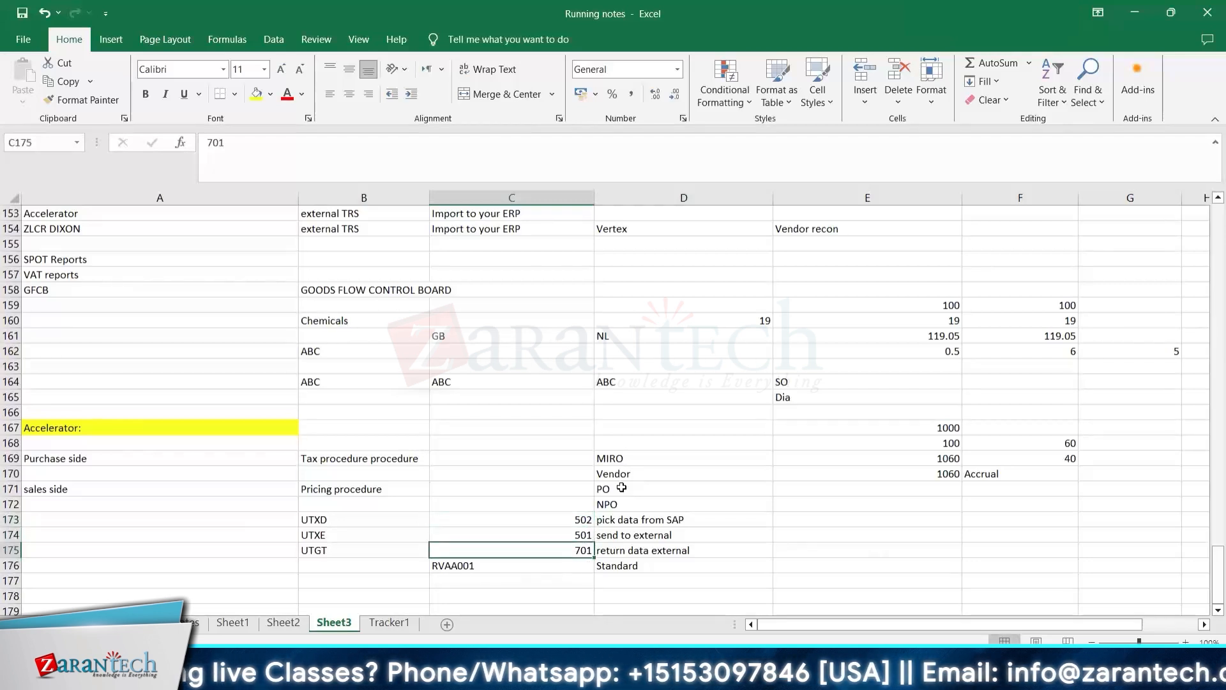
key("Down")
key("Down")
key("Down")
key("Down")
type("V")
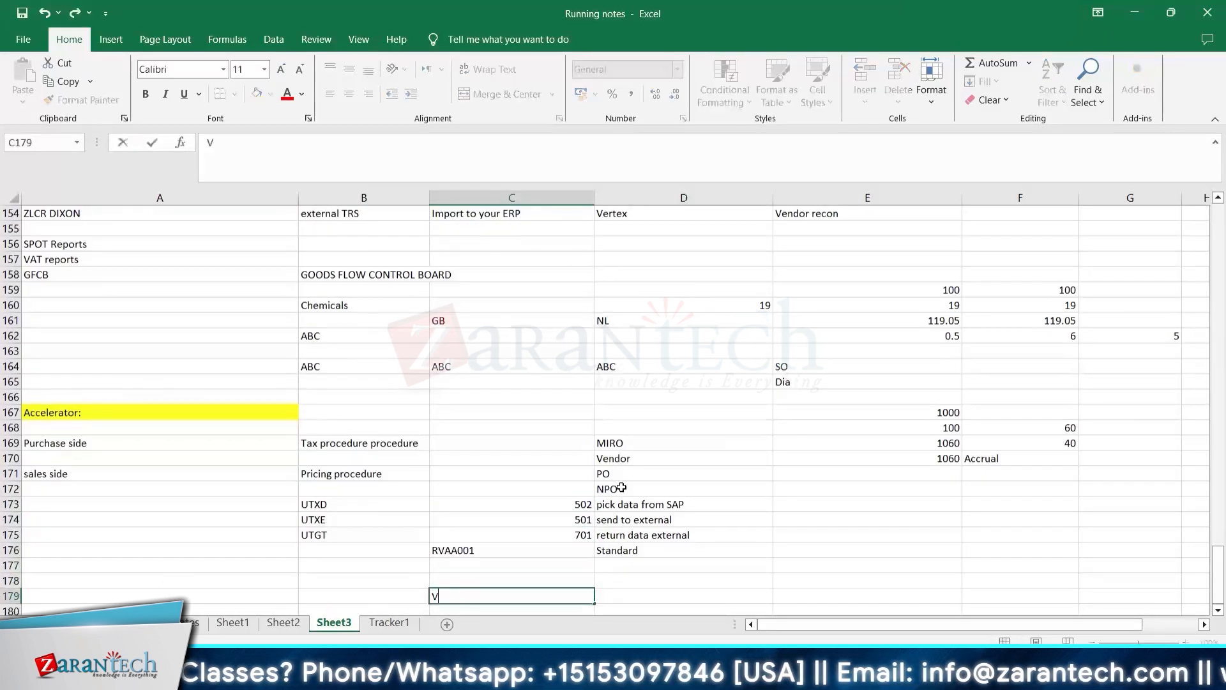
type("A01")
key("Return")
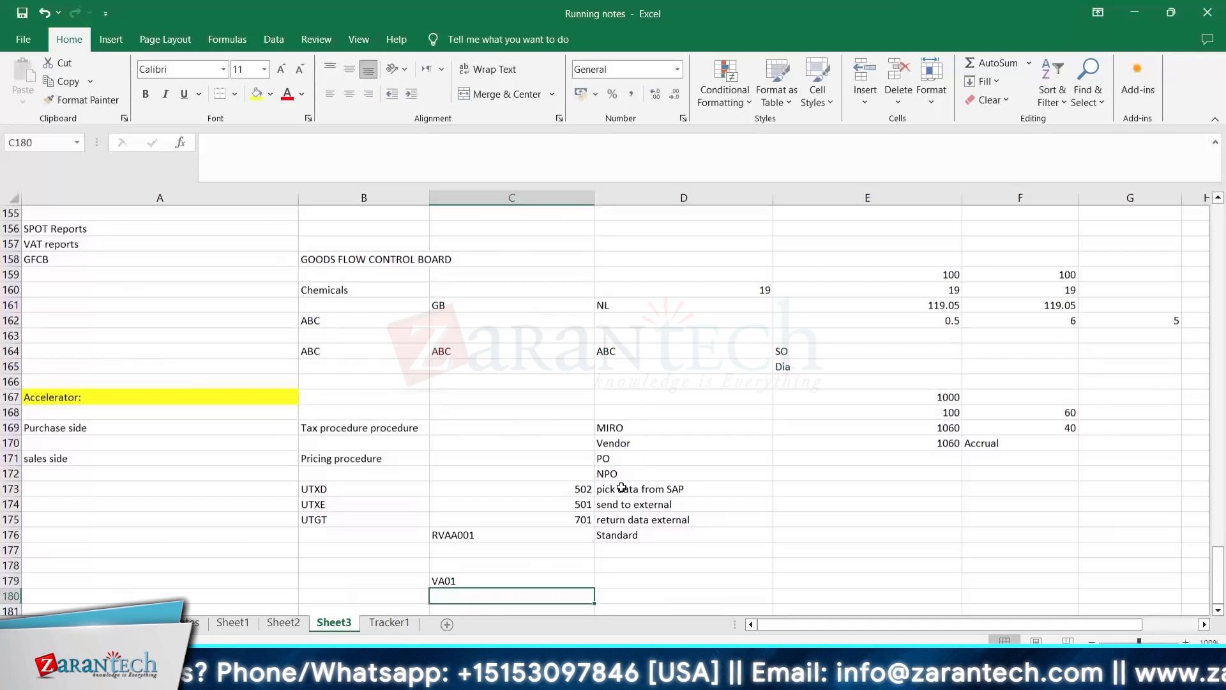
Step: Review the sales-side pricing entries UTXD, UTXE and UTGT in B173:B175
scroll(621, 488, "down", 1)
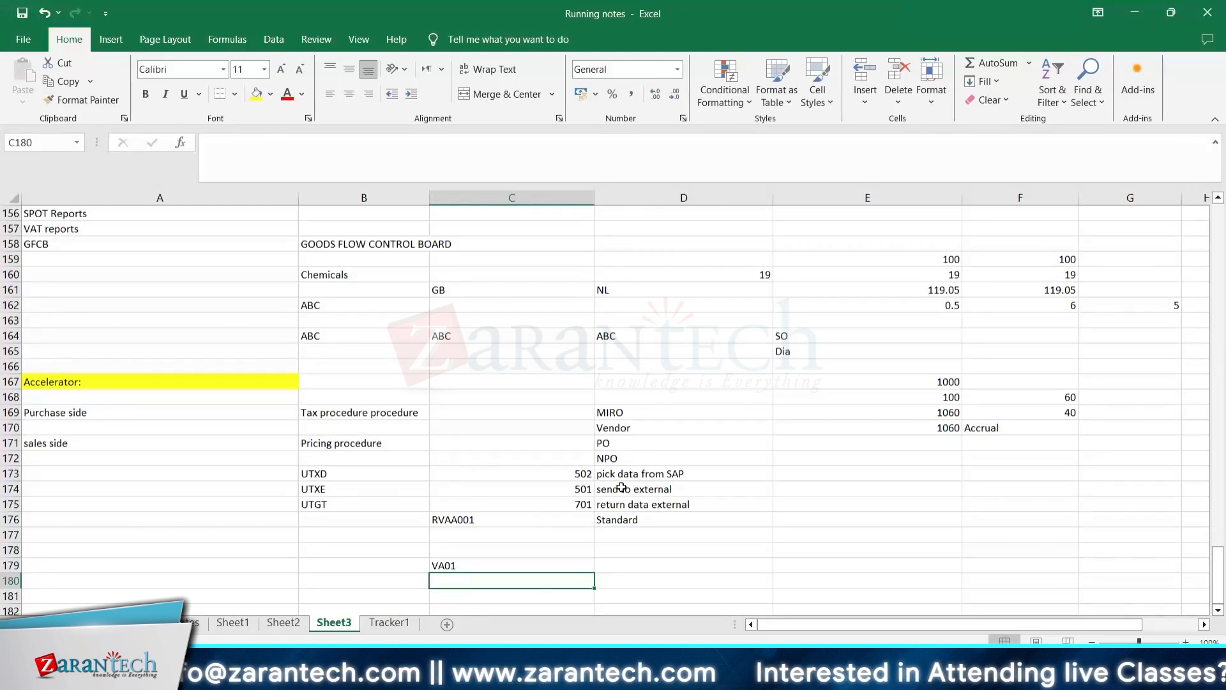
key("Up")
key("Down")
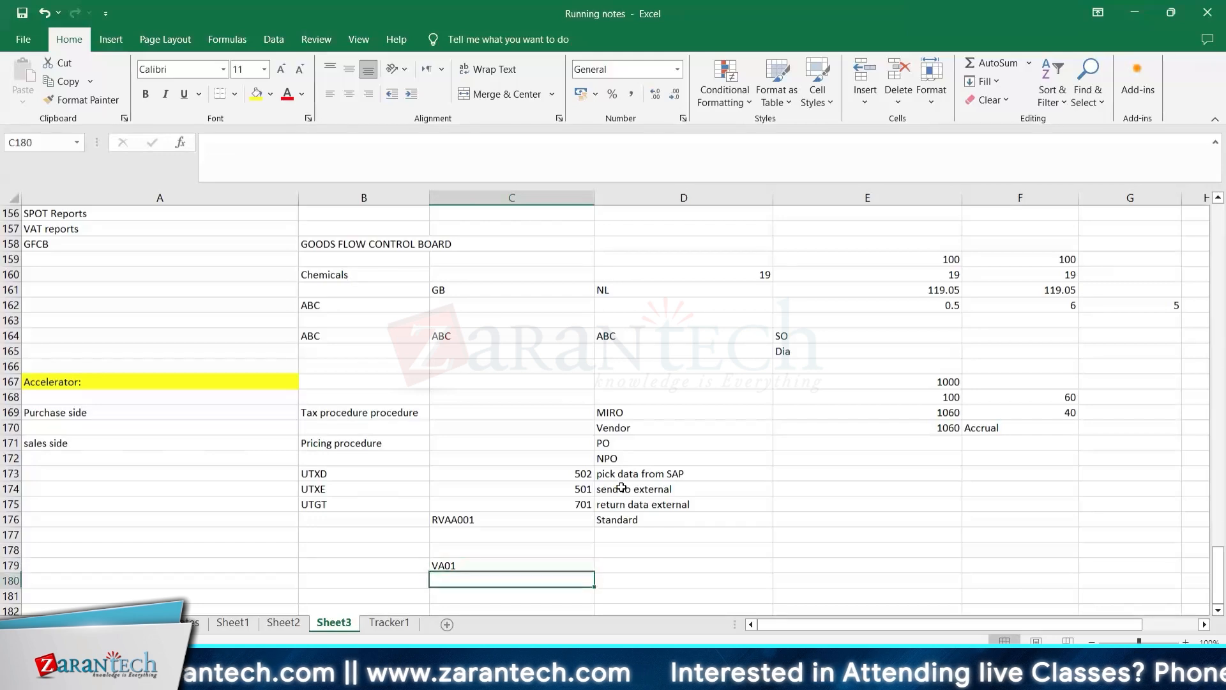
key("Up")
key("Up")
key("Up")
key("Up")
key("Up")
key("Left")
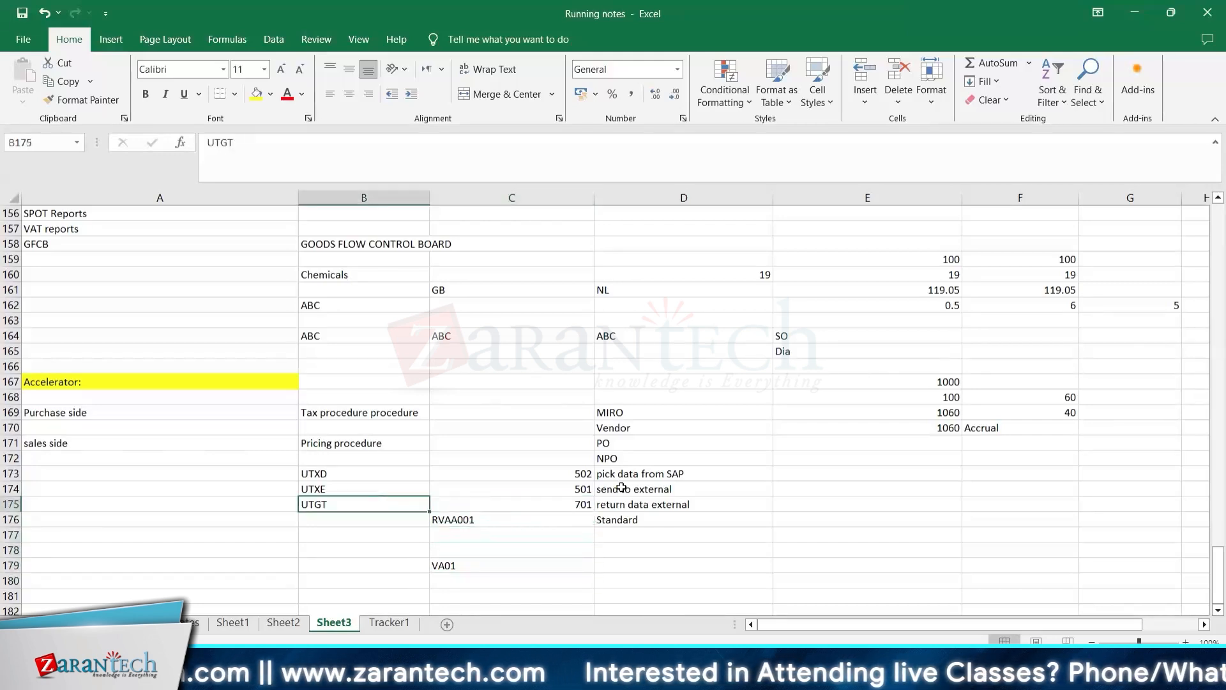
key("Up")
key("Up")
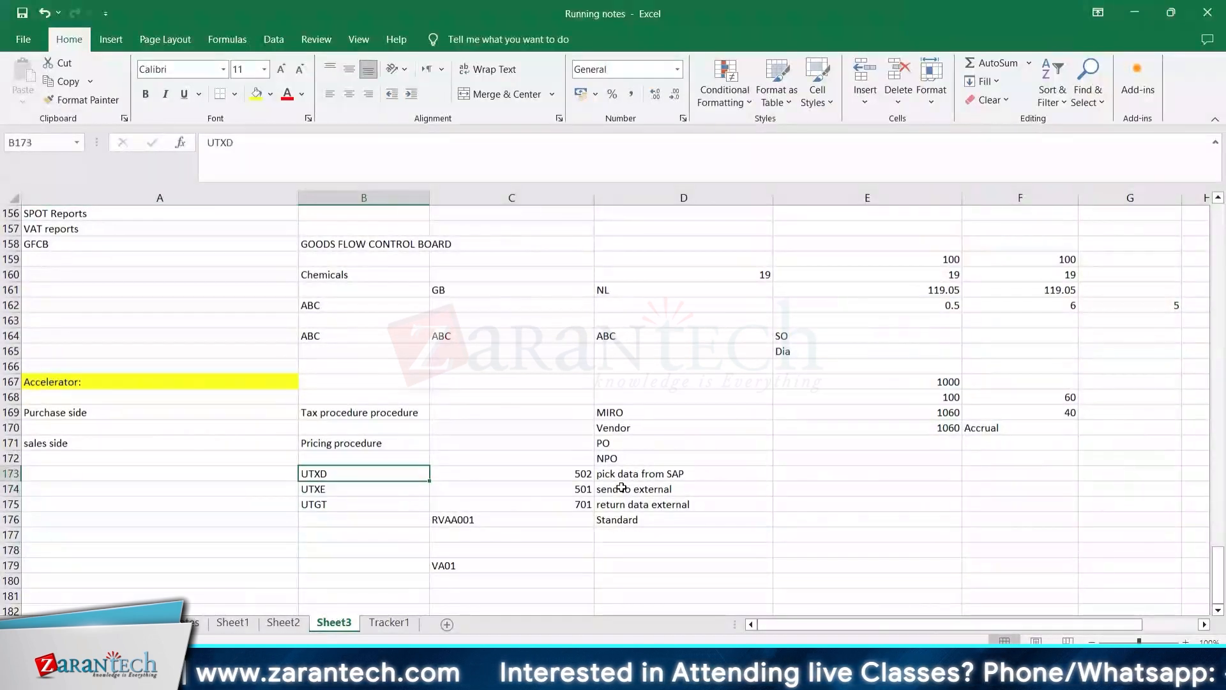
key("shift+Down")
key("shift+Down")
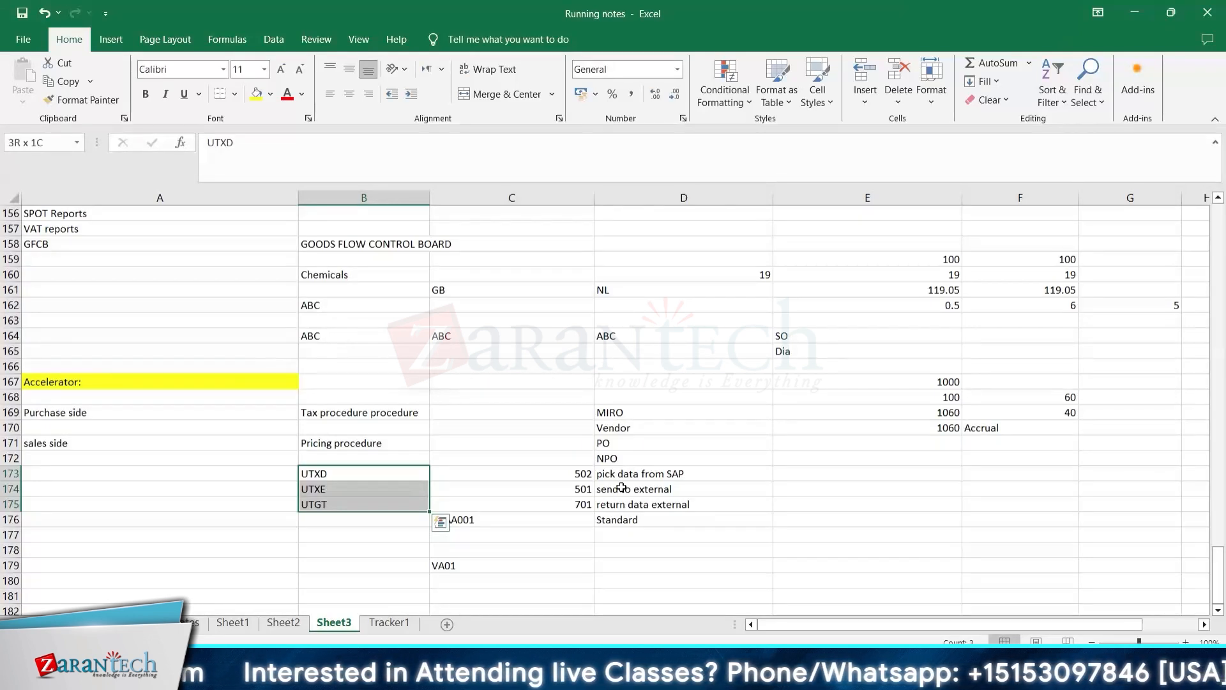
key("shift+Up")
key("shift+Up")
Step: Compare the sales-side pricing procedure in B171 with the purchase-side tax procedure in B169
key("Up")
key("Up")
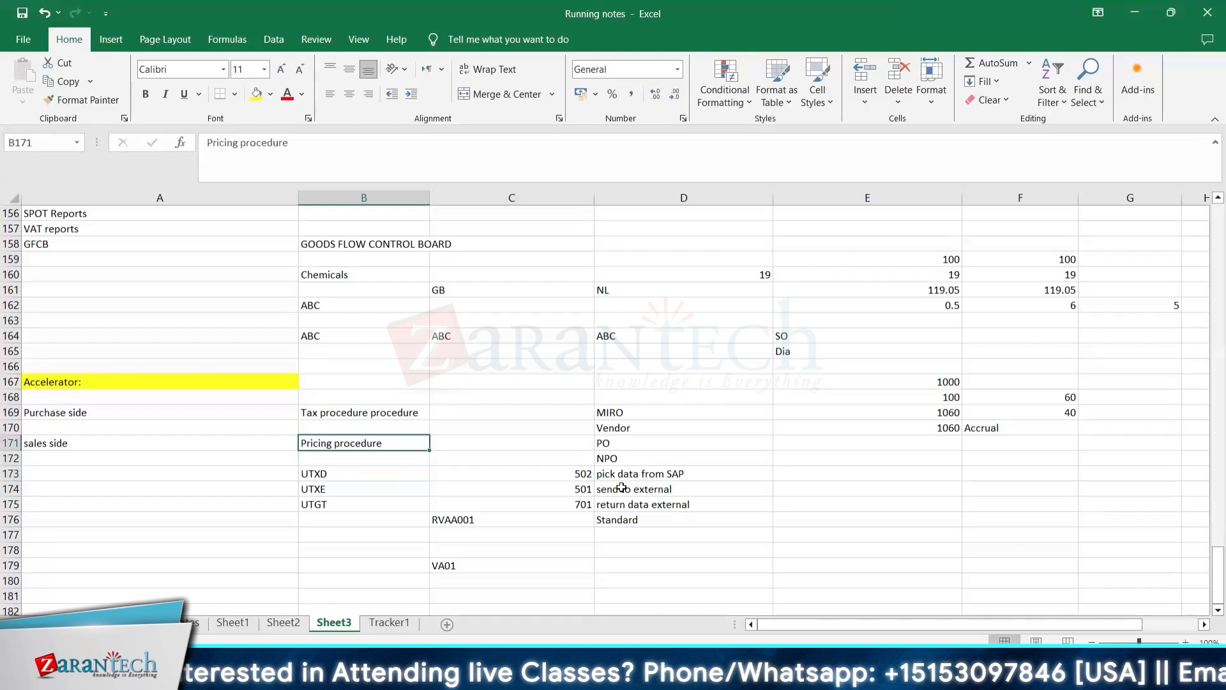
key("Down")
key("Down")
key("Down")
key("Up")
key("Up")
key("Up")
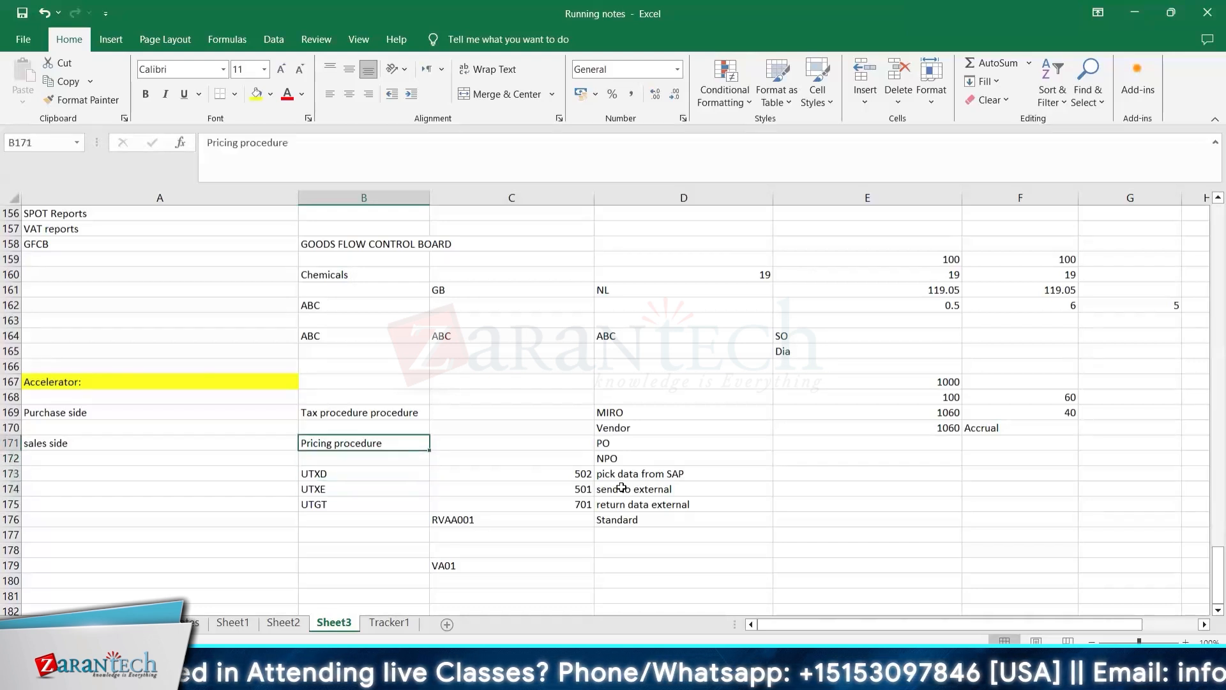
key("Left")
key("Right")
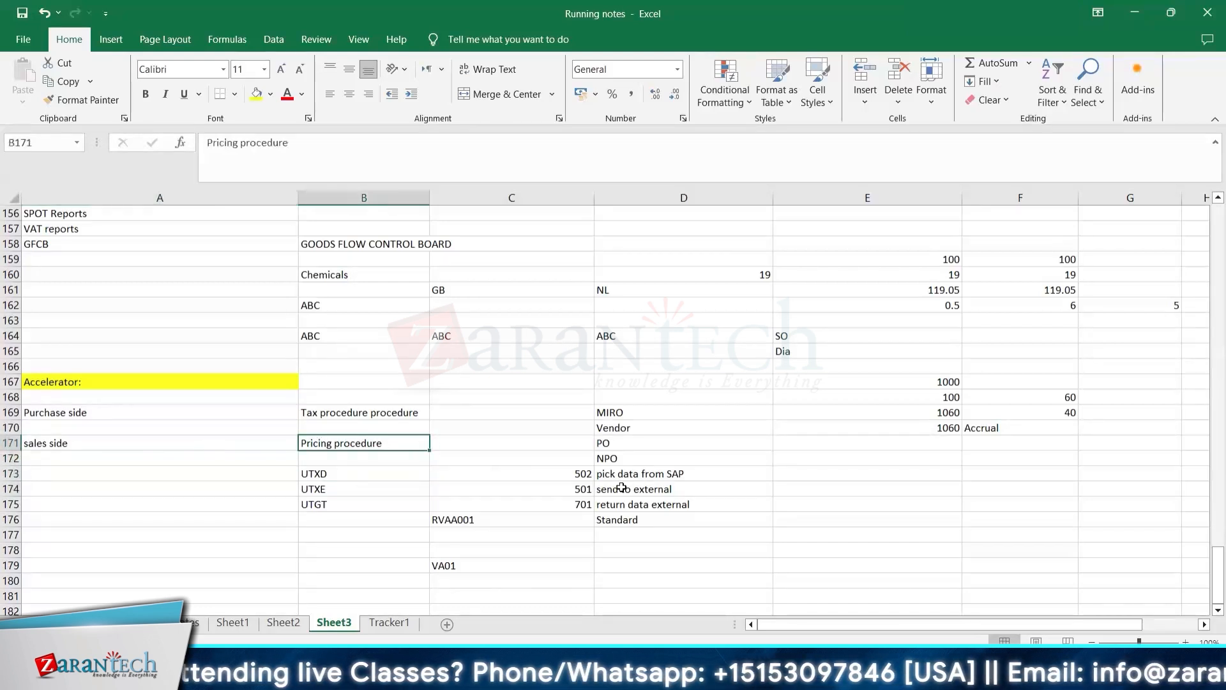
key("Right")
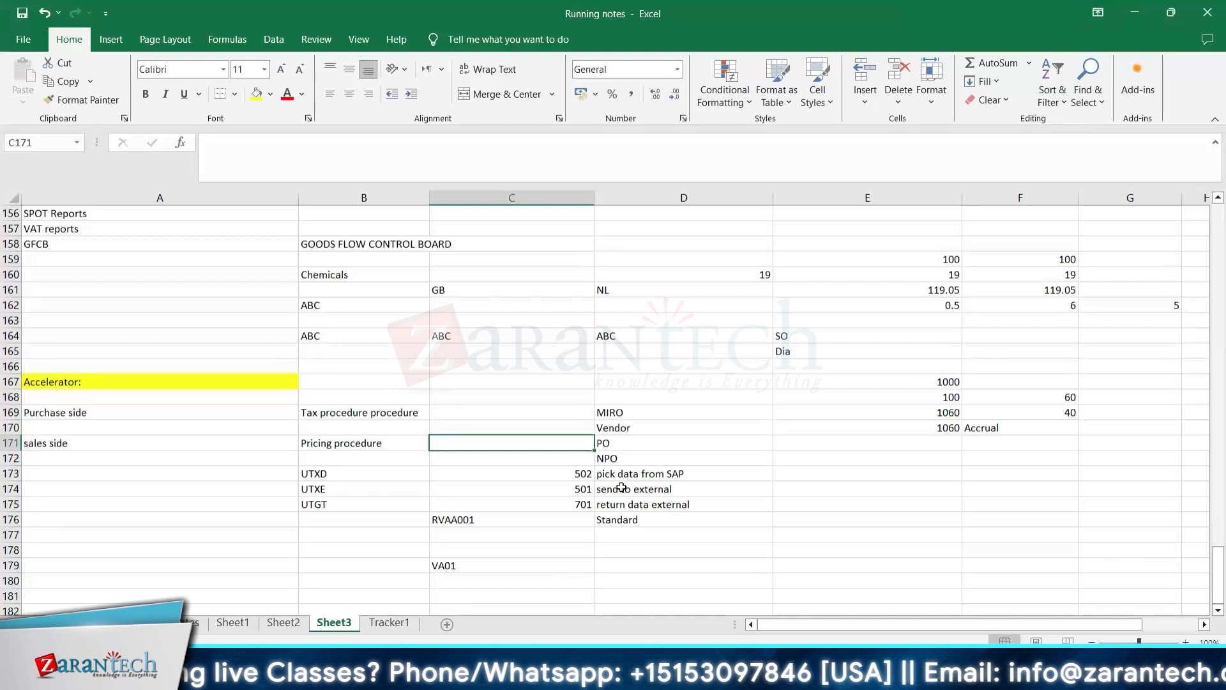
key("Up")
key("Up")
key("Left")
key("Down")
key("Down")
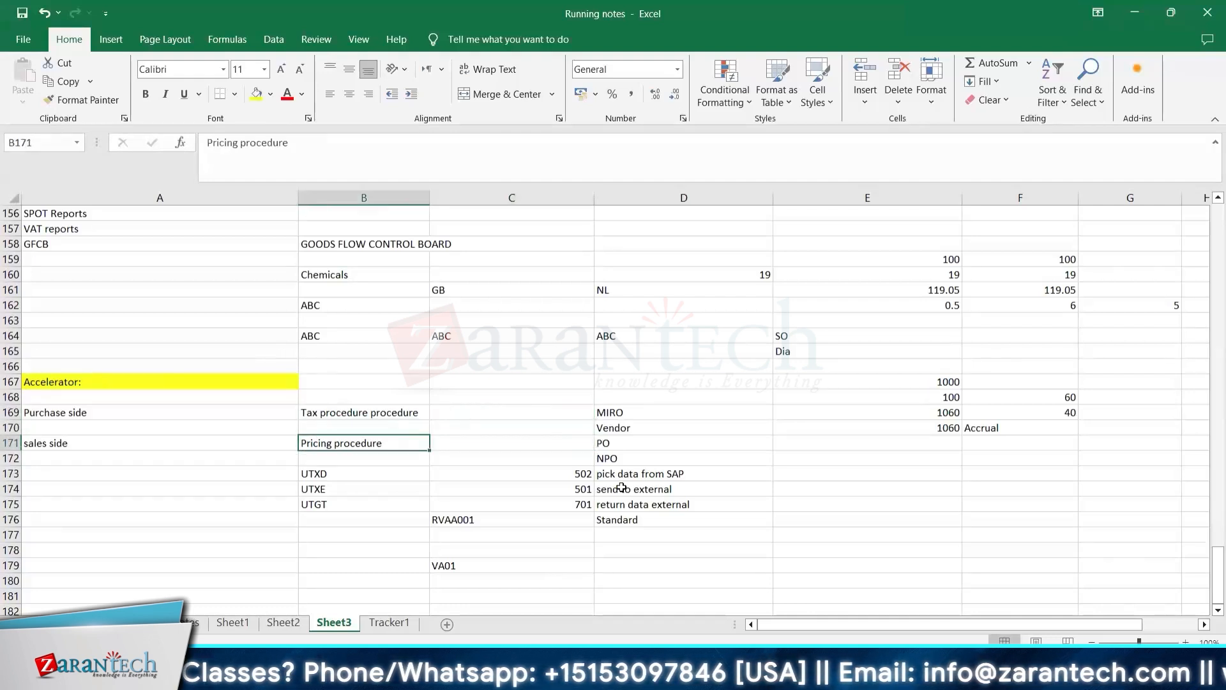
key("Up")
key("Up")
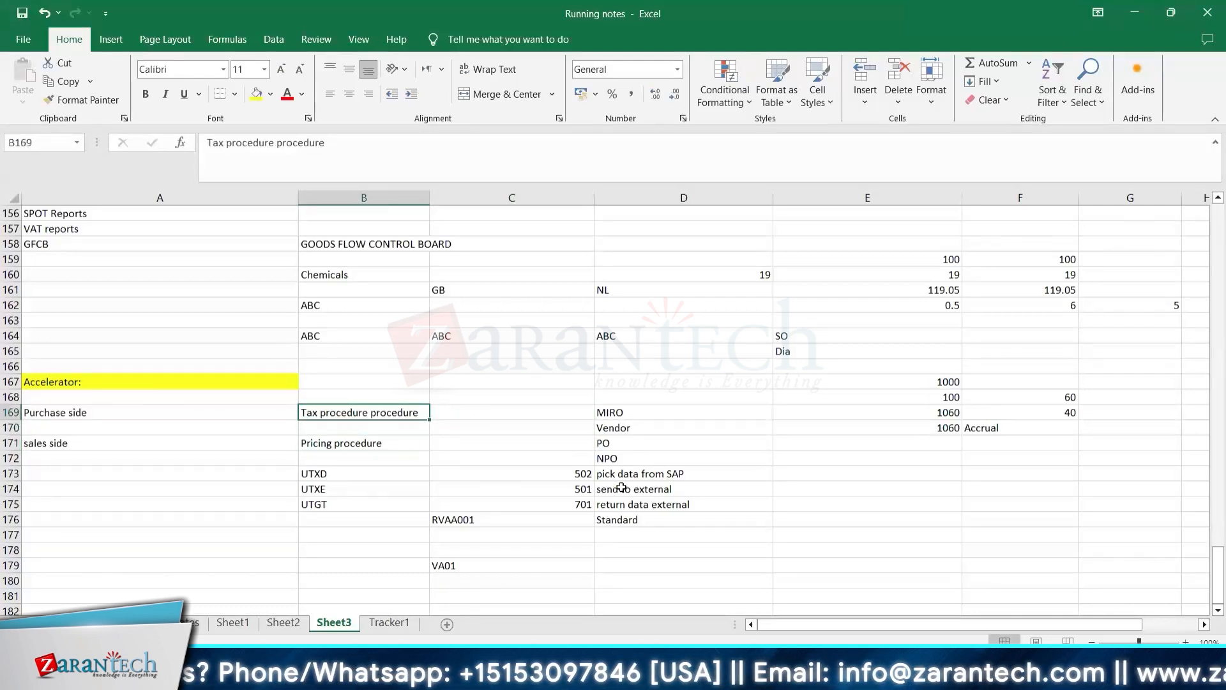
key("Down")
key("Down")
key("Right")
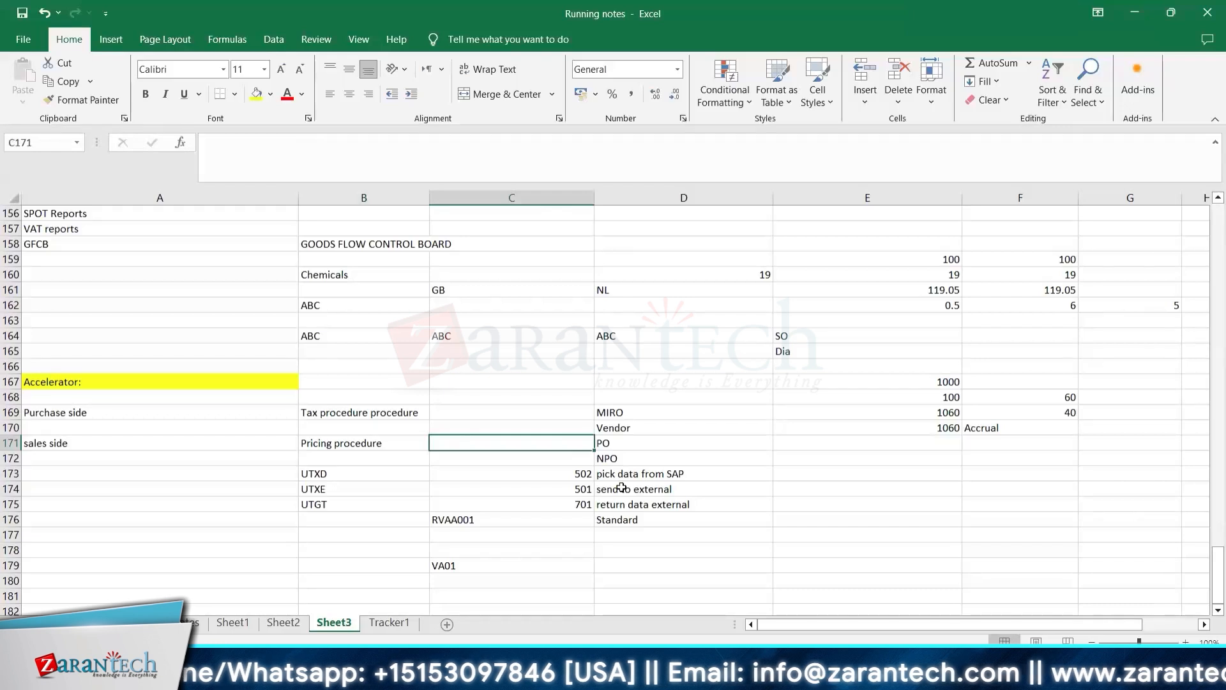
Step: Examine the purchase-side tax procedure row and the net amount and account keys table in E128:F135
left_click(480, 519)
left_click(334, 408)
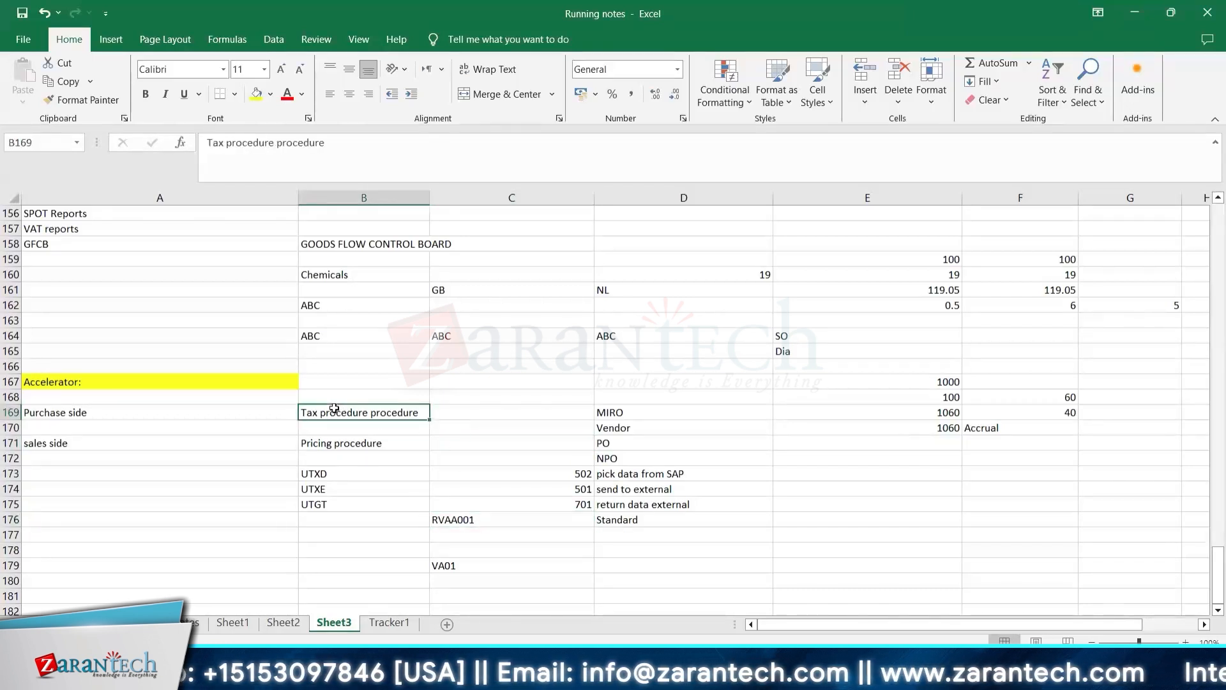
key("ctrl+c")
left_click(447, 410)
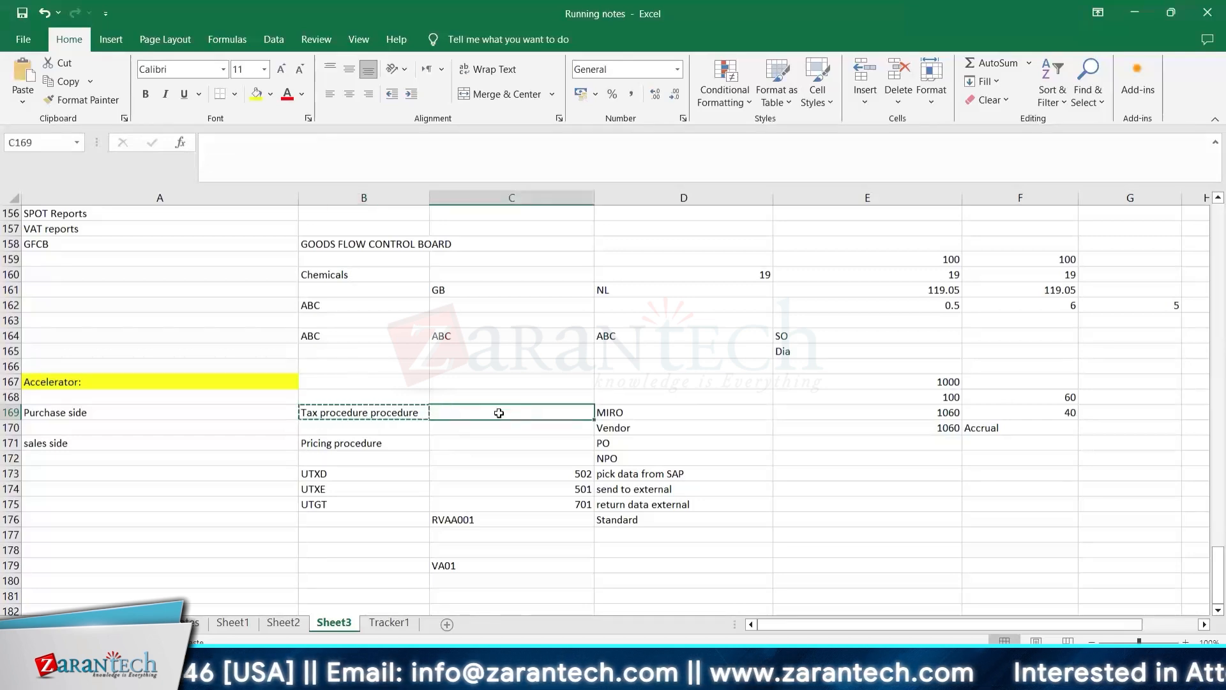
left_click(640, 414)
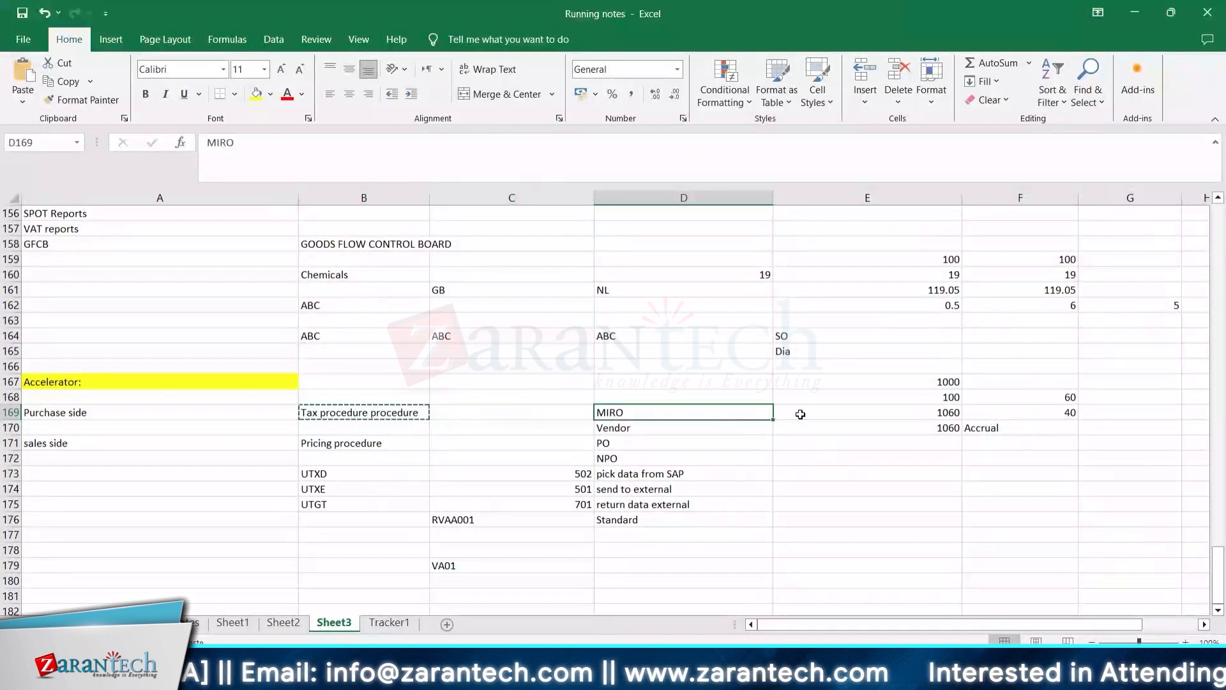
left_click(800, 414)
scroll(501, 441, "up", 7)
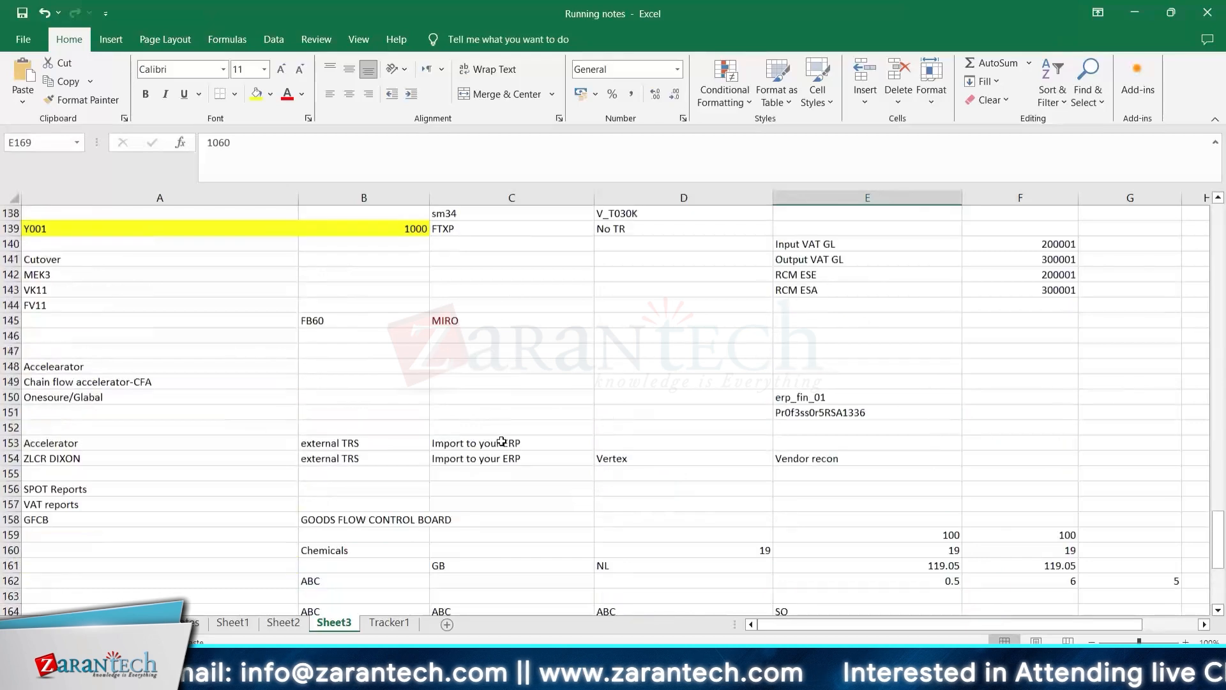
scroll(501, 441, "up", 4)
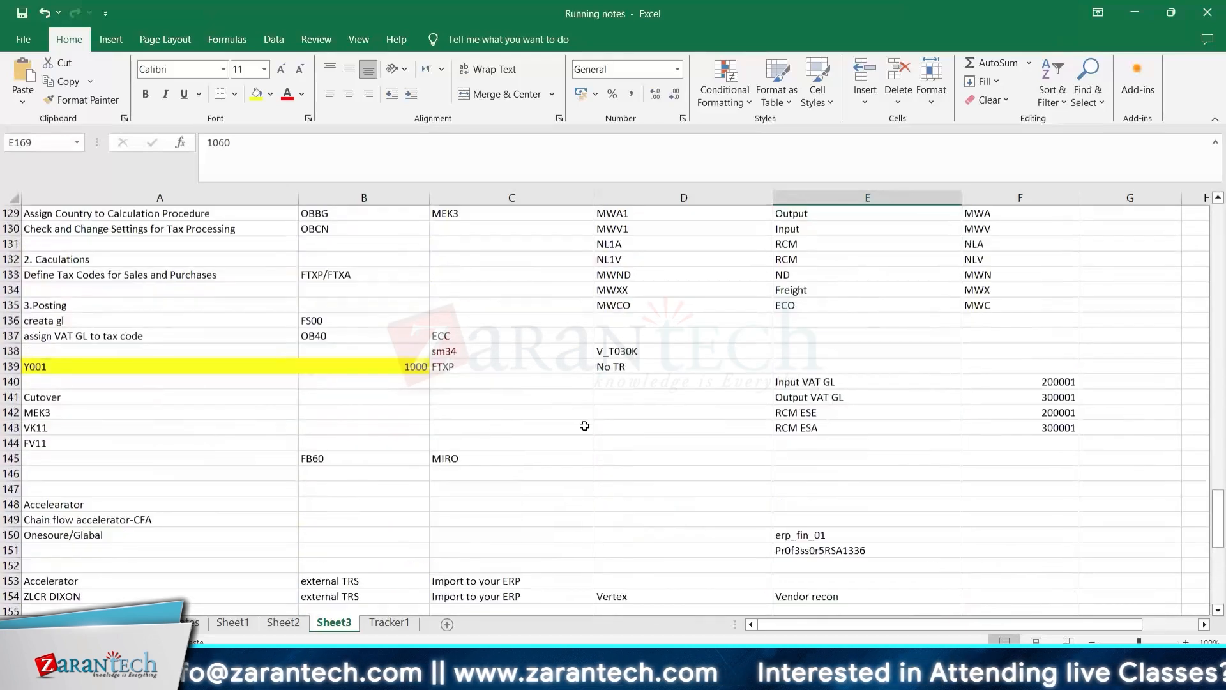
scroll(578, 415, "down", 13)
left_click_drag(329, 381, 332, 412)
left_click(483, 406)
scroll(881, 475, "up", 10)
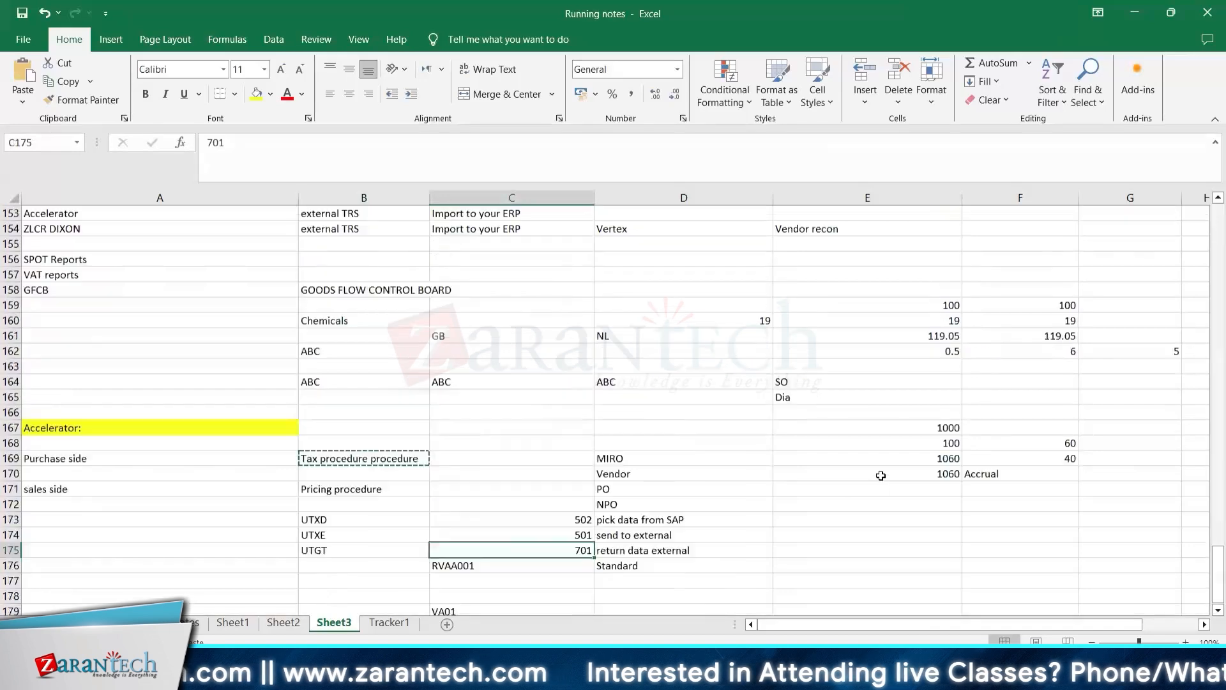
scroll(881, 475, "up", 3)
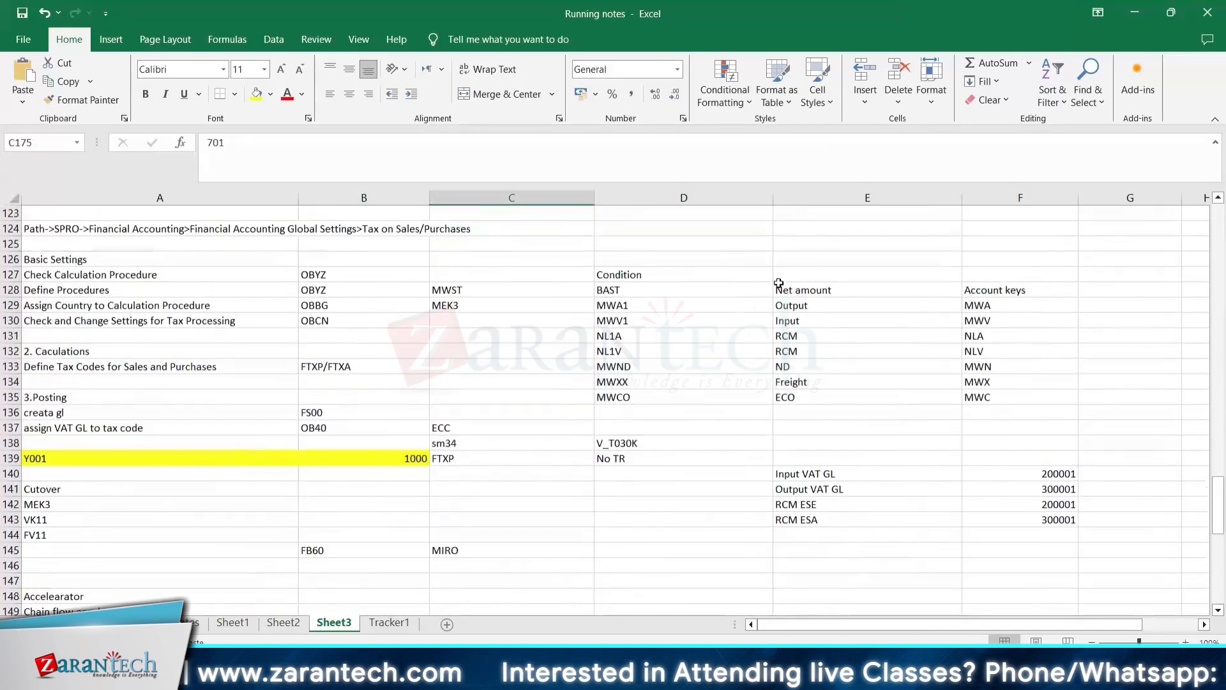
left_click_drag(782, 289, 1001, 392)
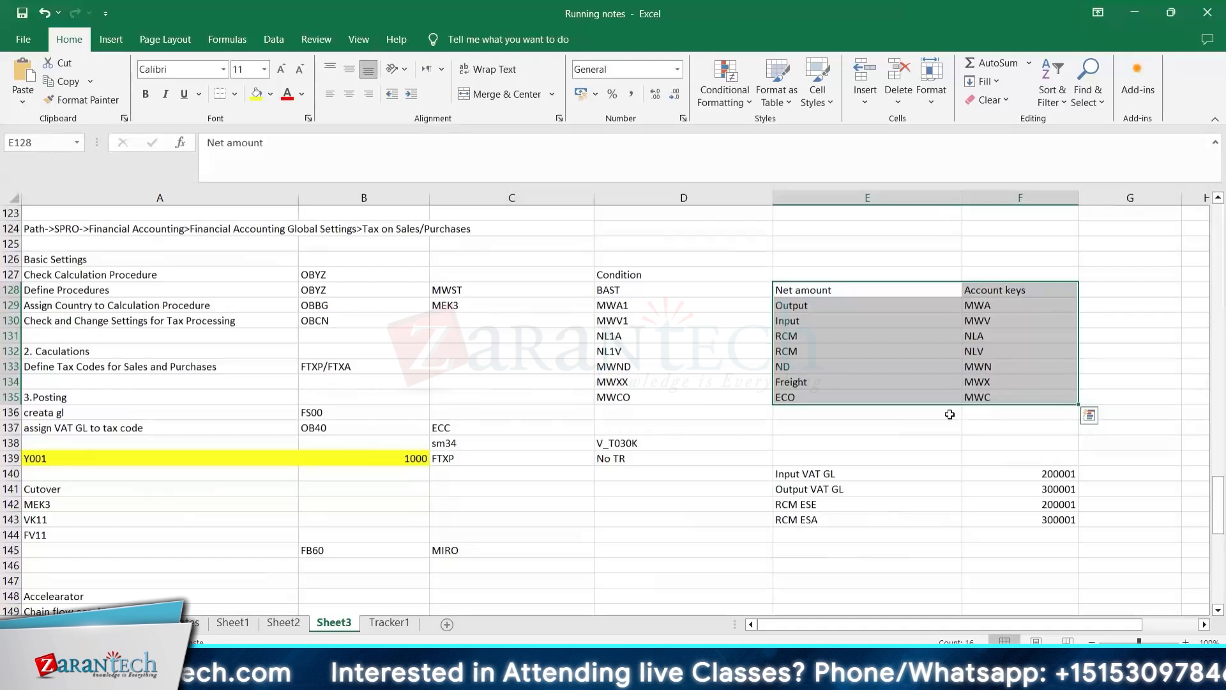
Step: Enter SD in A181, below the Accelerator sales-side notes
scroll(950, 415, "down", 10)
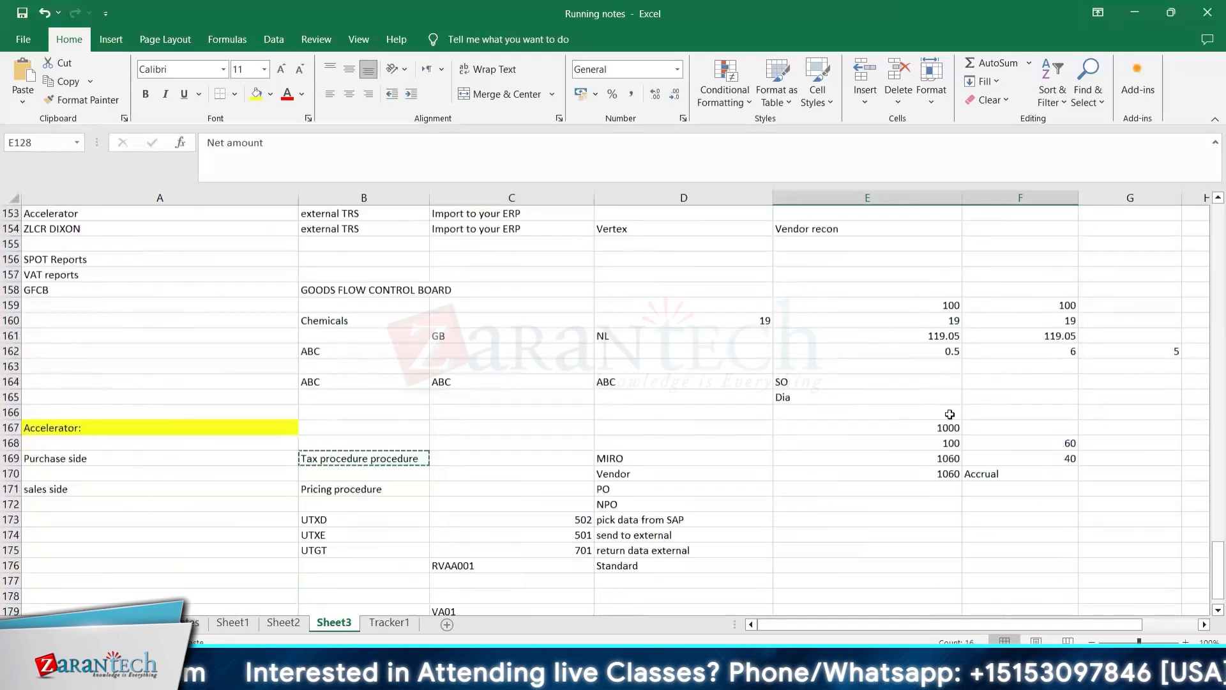
scroll(950, 414, "down", 3)
left_click(484, 428)
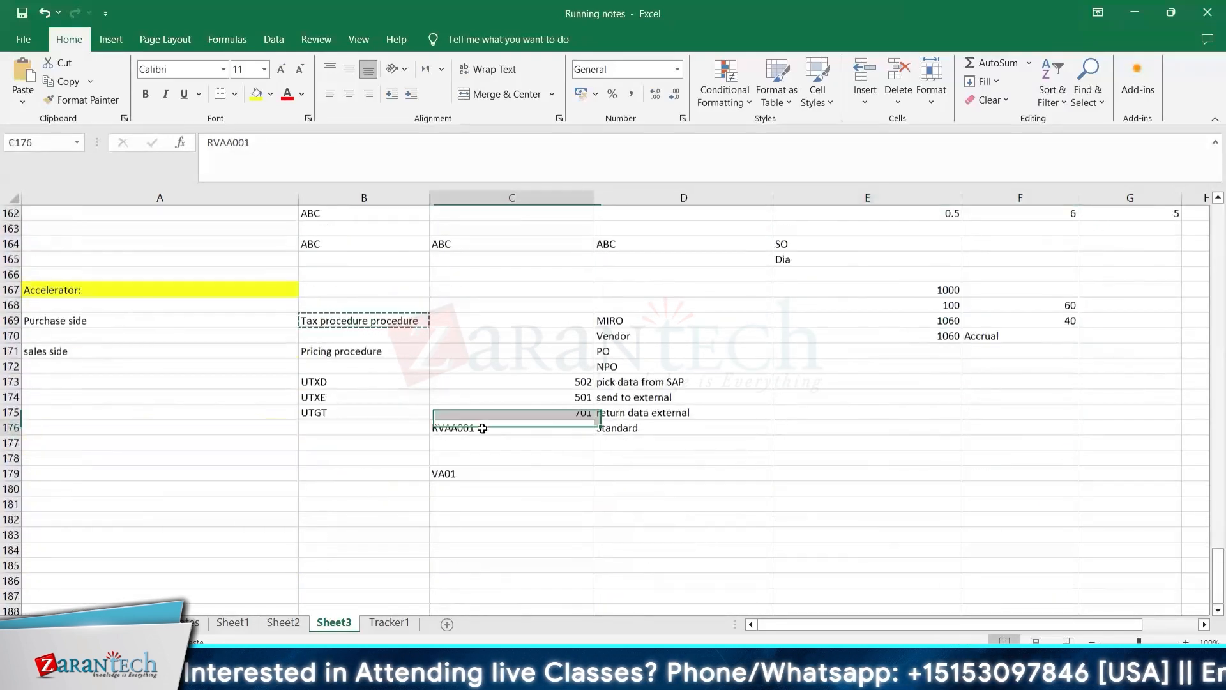
left_click(82, 504)
type("SD ")
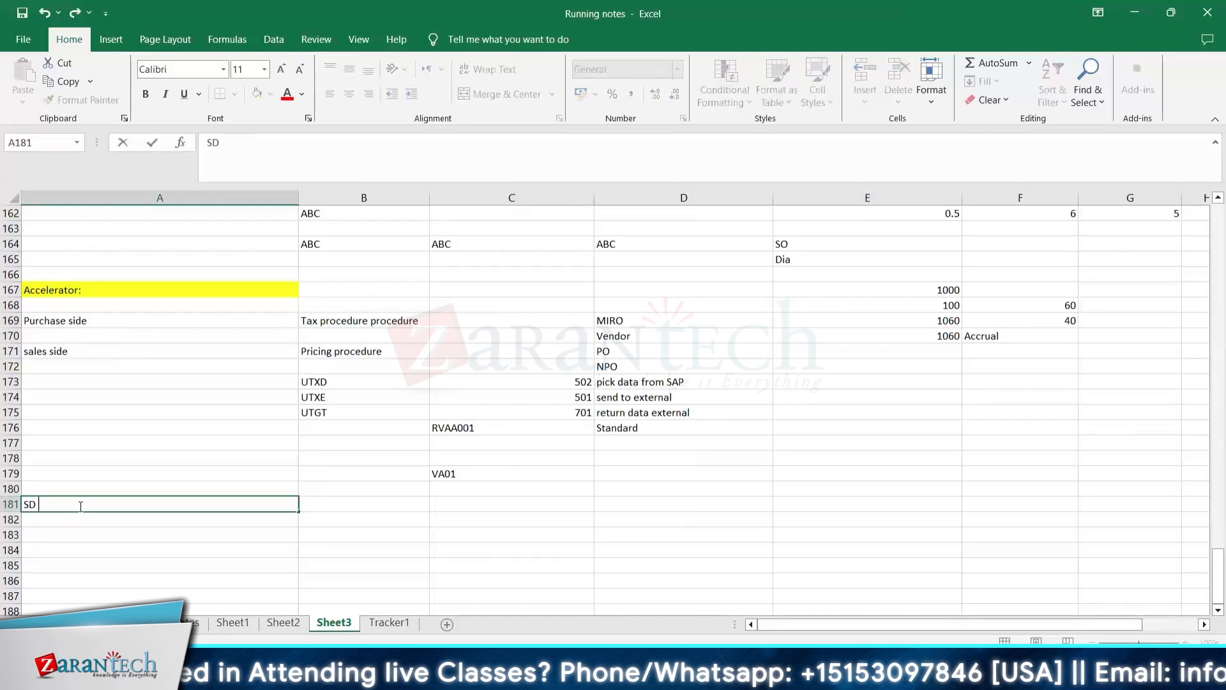
type("c")
key("BackSpace")
key("BackSpace")
key("BackSpace")
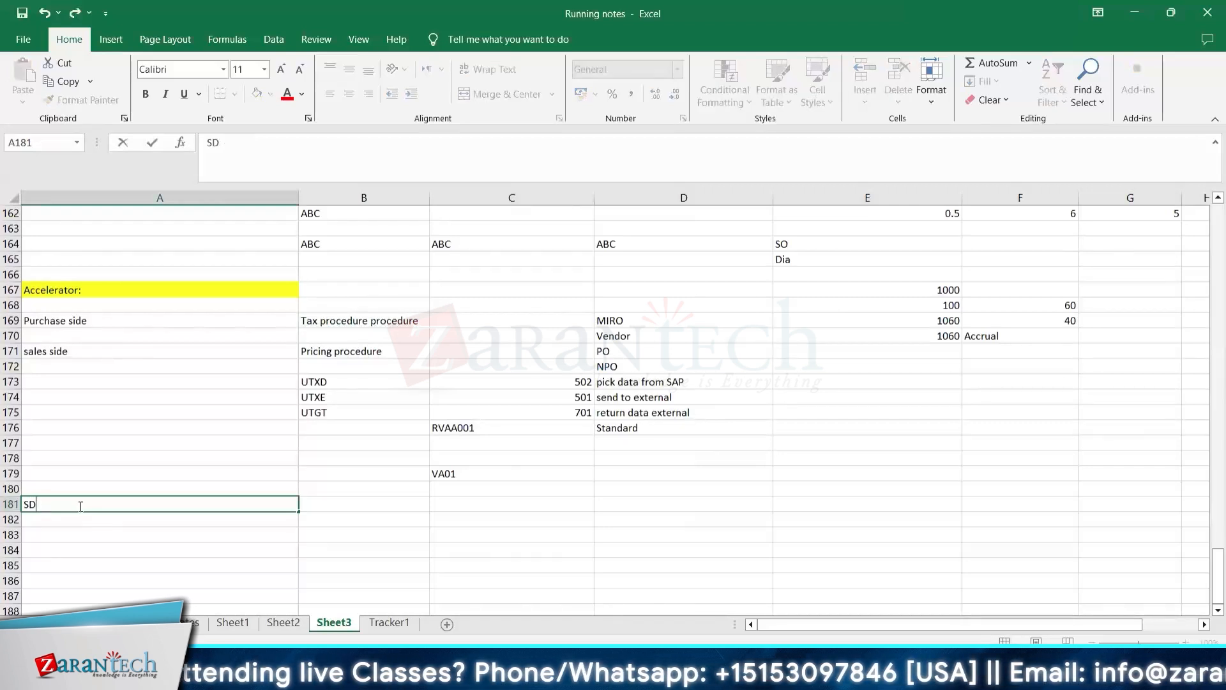
type("D")
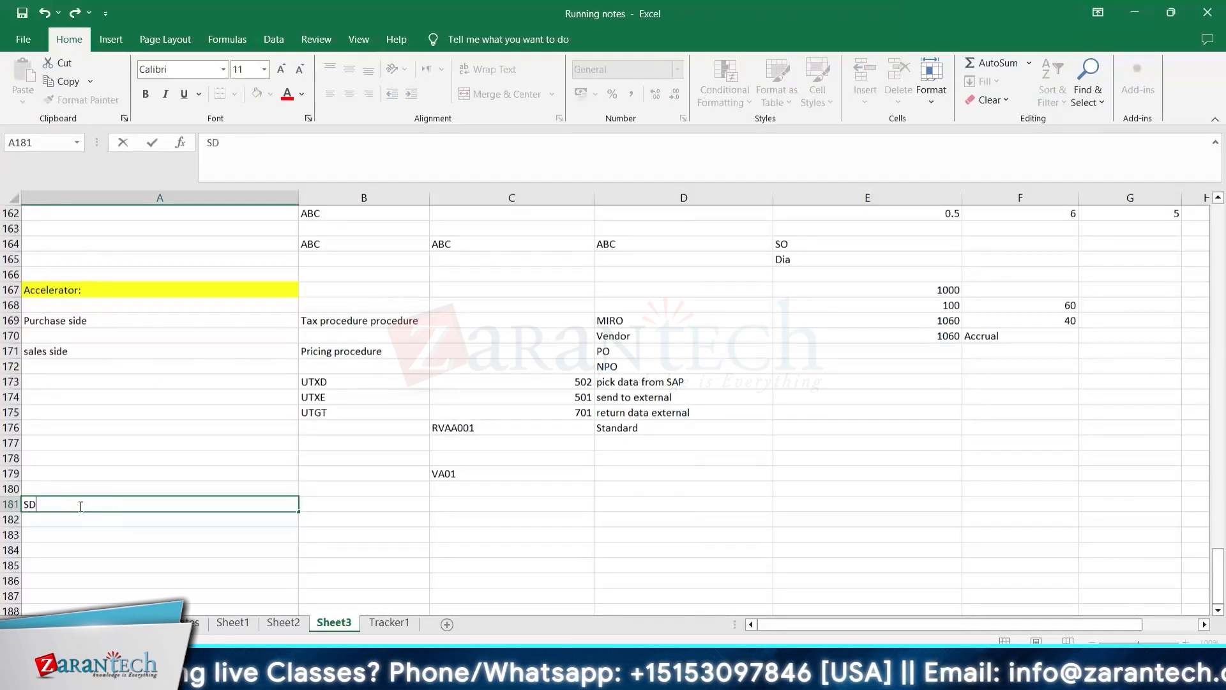
key("Tab")
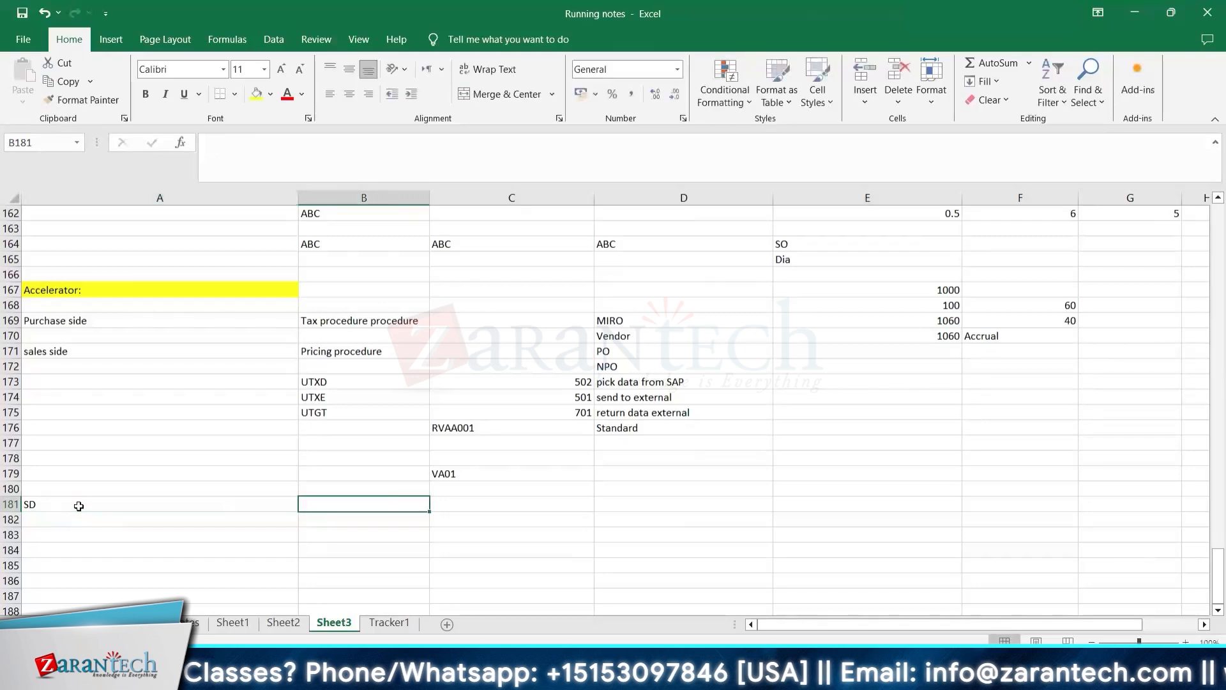
Step: Review the UTXD, UTXE and UTGT entries together with the RVAA001 procedure in C176
left_click_drag(313, 382, 340, 410)
left_click(490, 427)
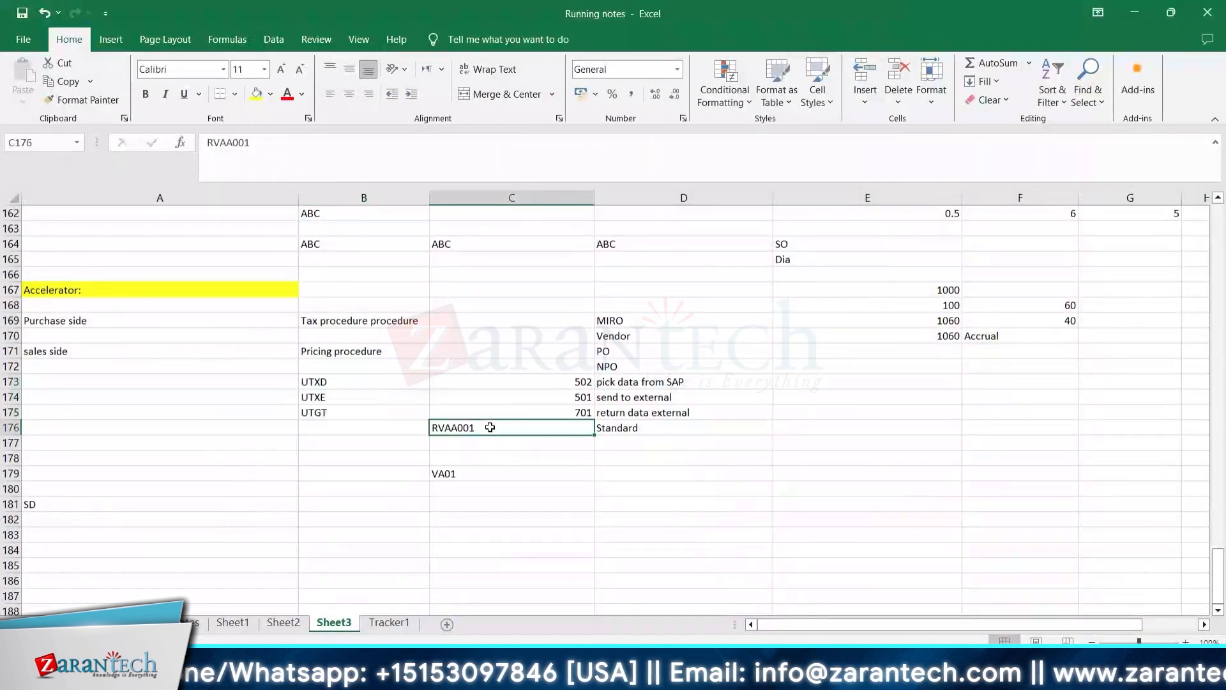
left_click(441, 443)
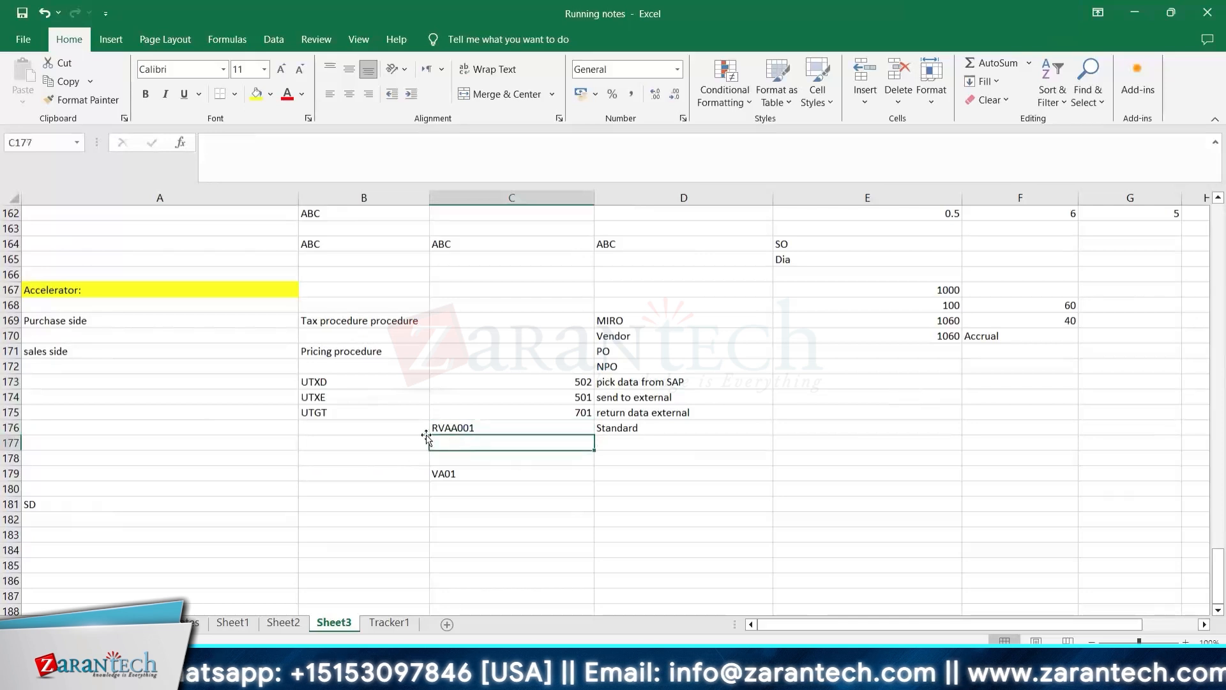
left_click(405, 428)
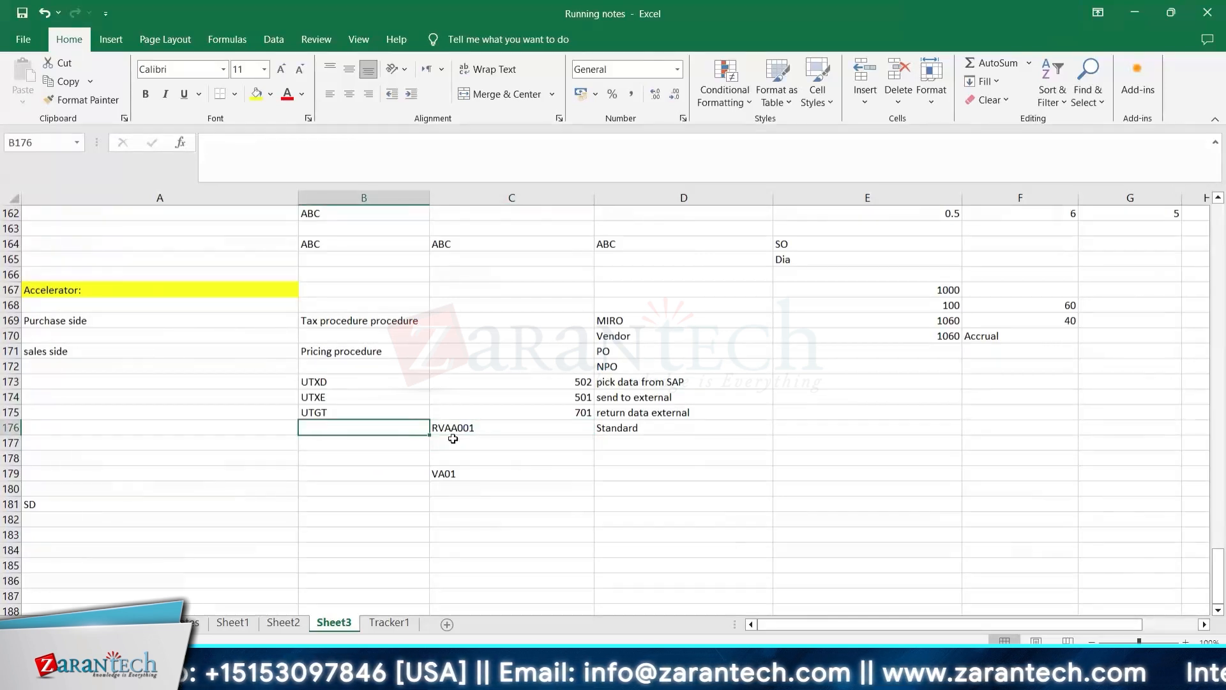
left_click(485, 439)
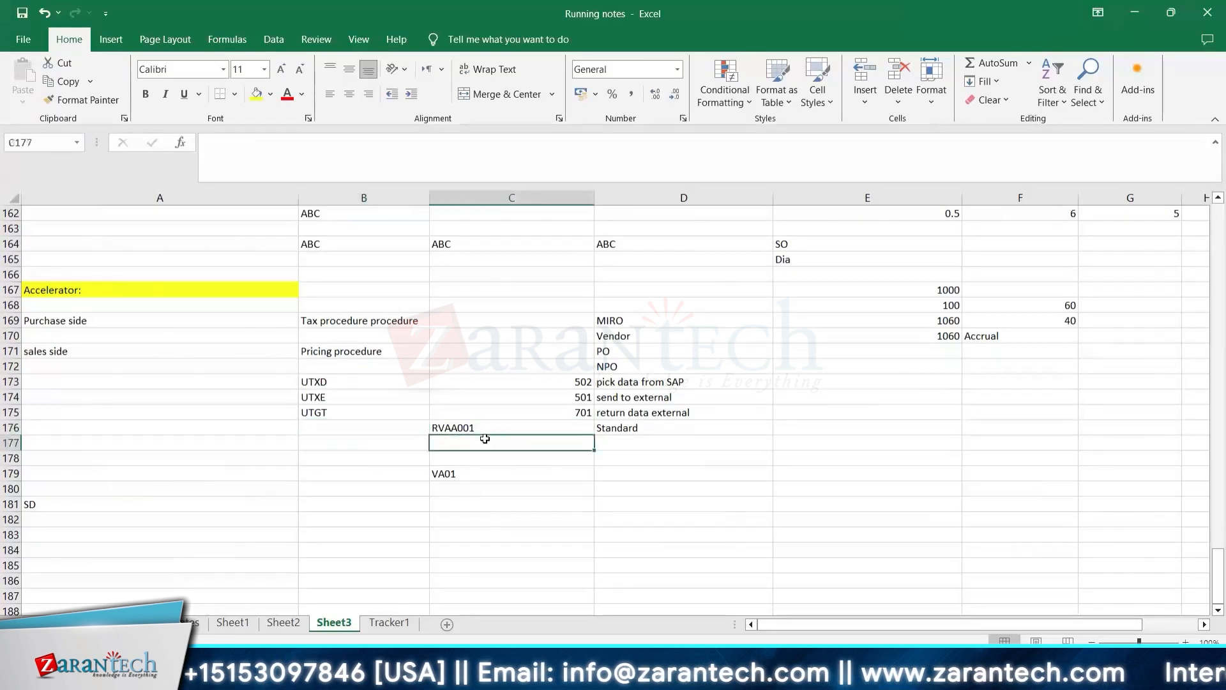
Step: Enter I/C, Rebates and Hybris order in D177:D179, below the Standard entry
left_click(623, 444)
type("I/C")
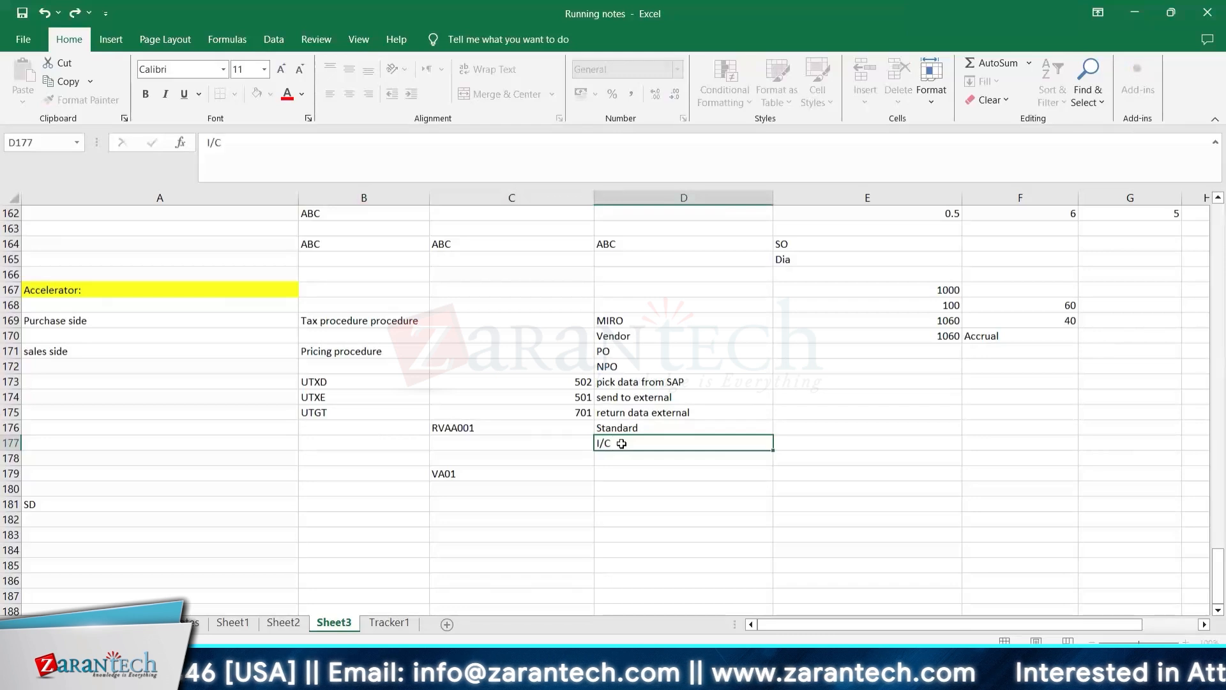
key("Return")
type("Rebates")
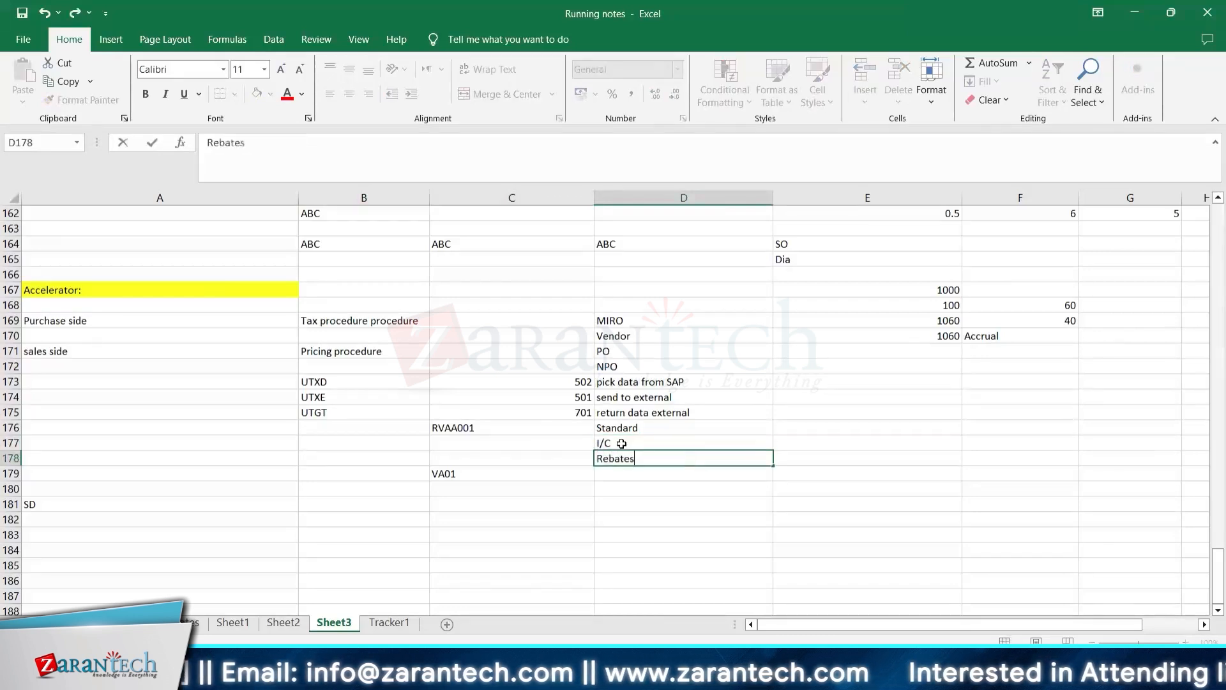
key("Return")
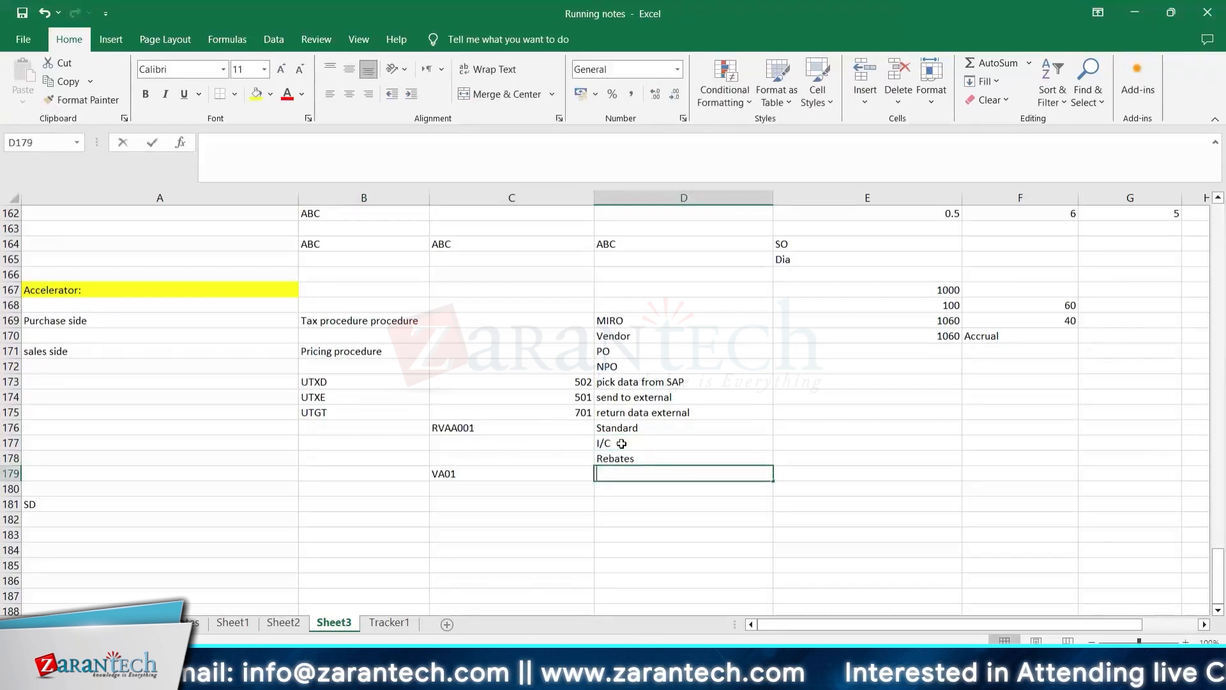
type("Hybris order")
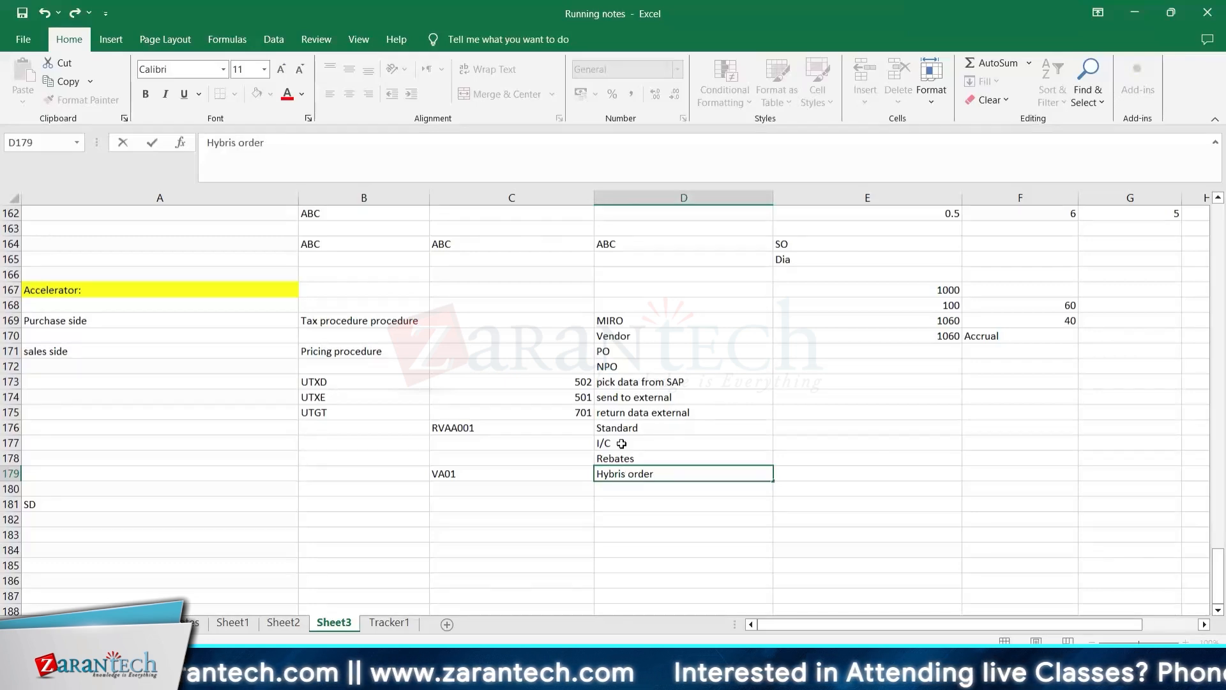
key("Up")
Step: Replace the entry in C179, beside Hybris order, with RVA0016
key("Down")
key("Left")
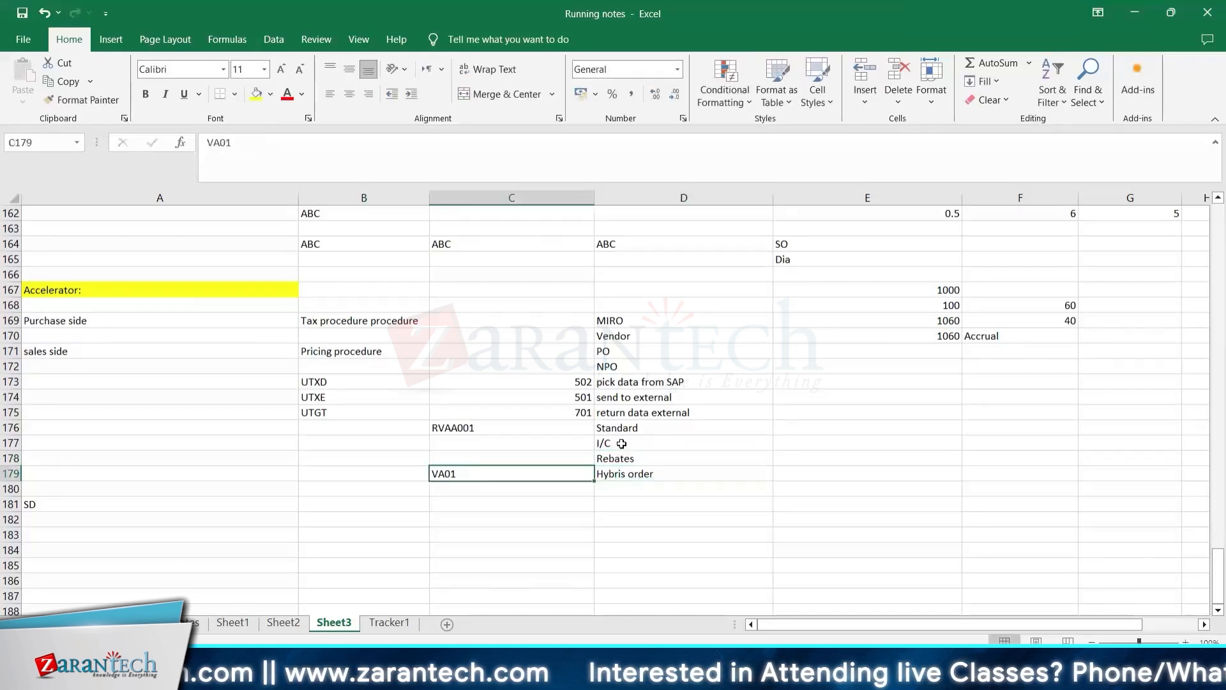
type("RVA00")
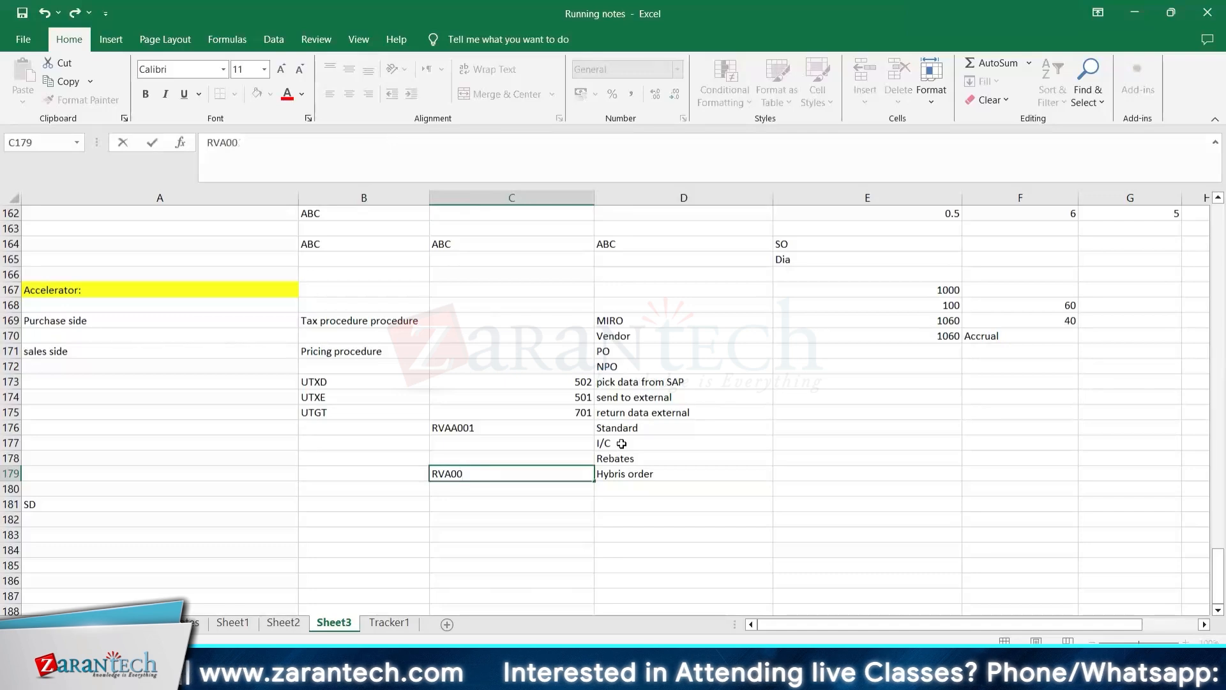
type("16")
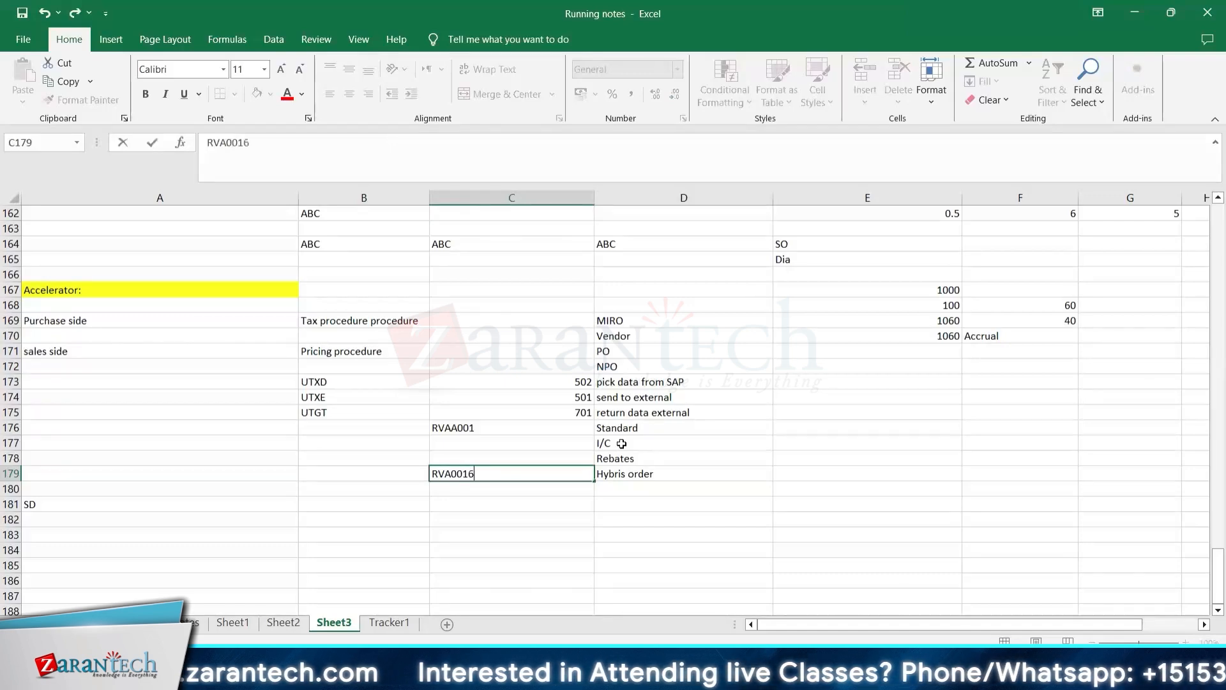
key("Up")
key("Down")
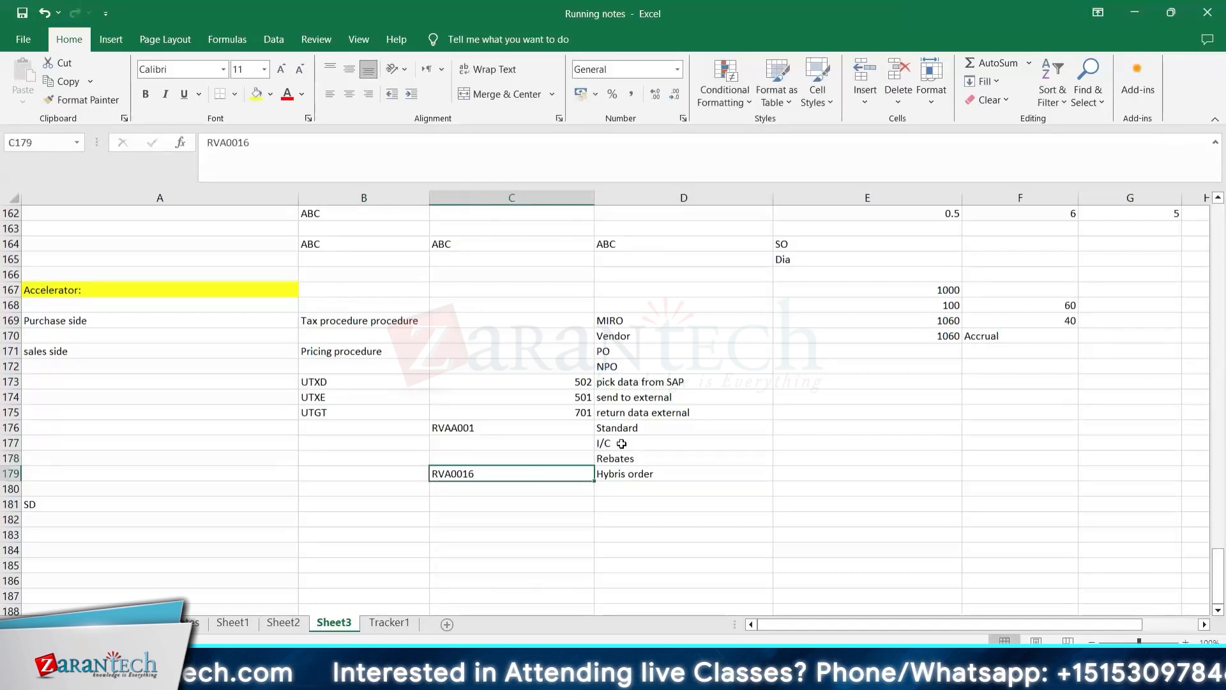
Step: Add a row below Hybris order with Plant abroad in D180 and RVA0017 in C180
key("Down")
key("Right")
type("Pla")
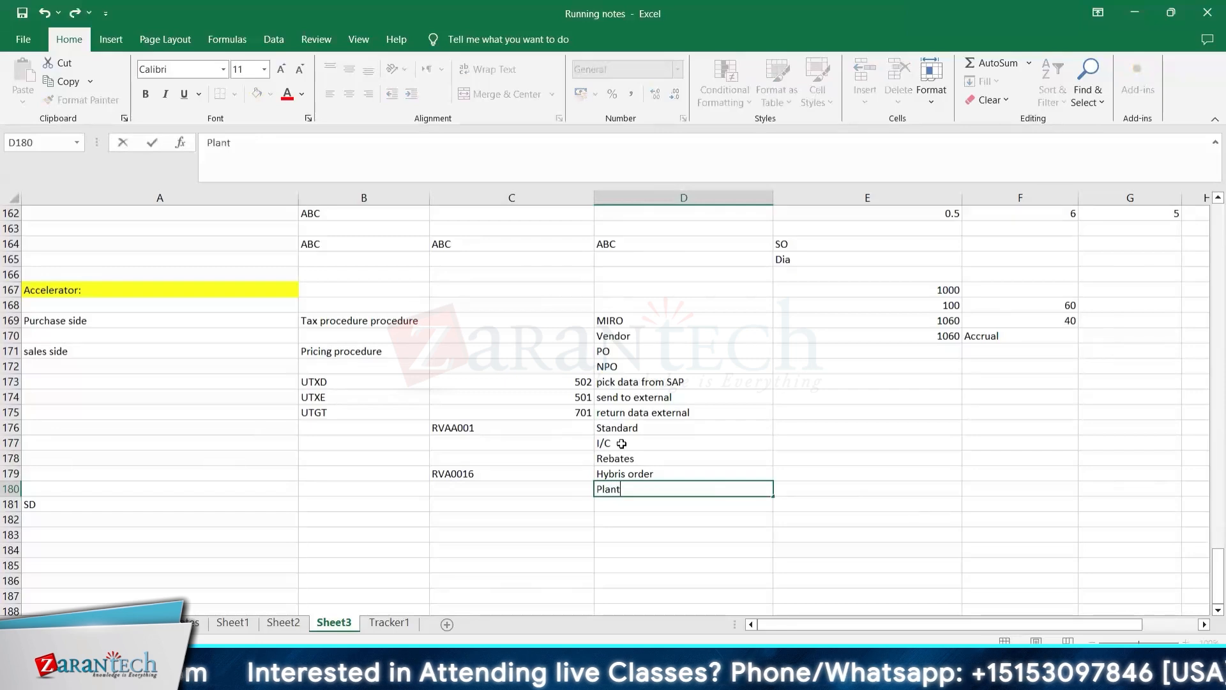
type("nt abroad")
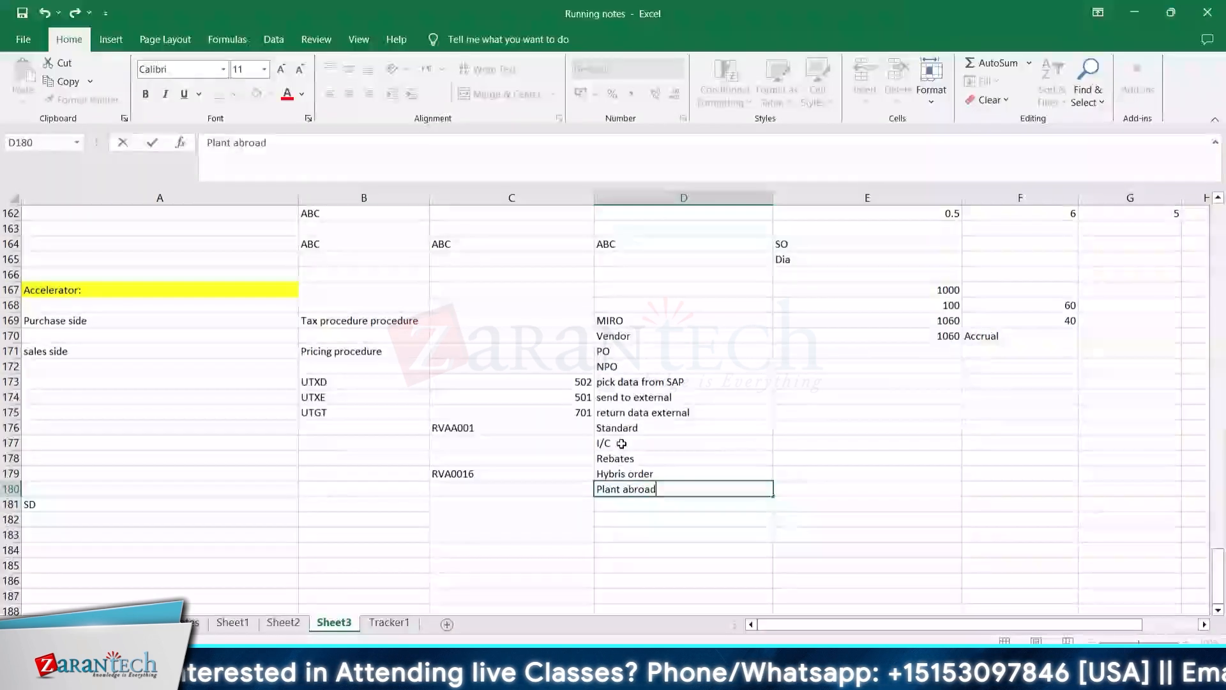
key("Up")
key("Left")
key("Down")
type("RVA0017")
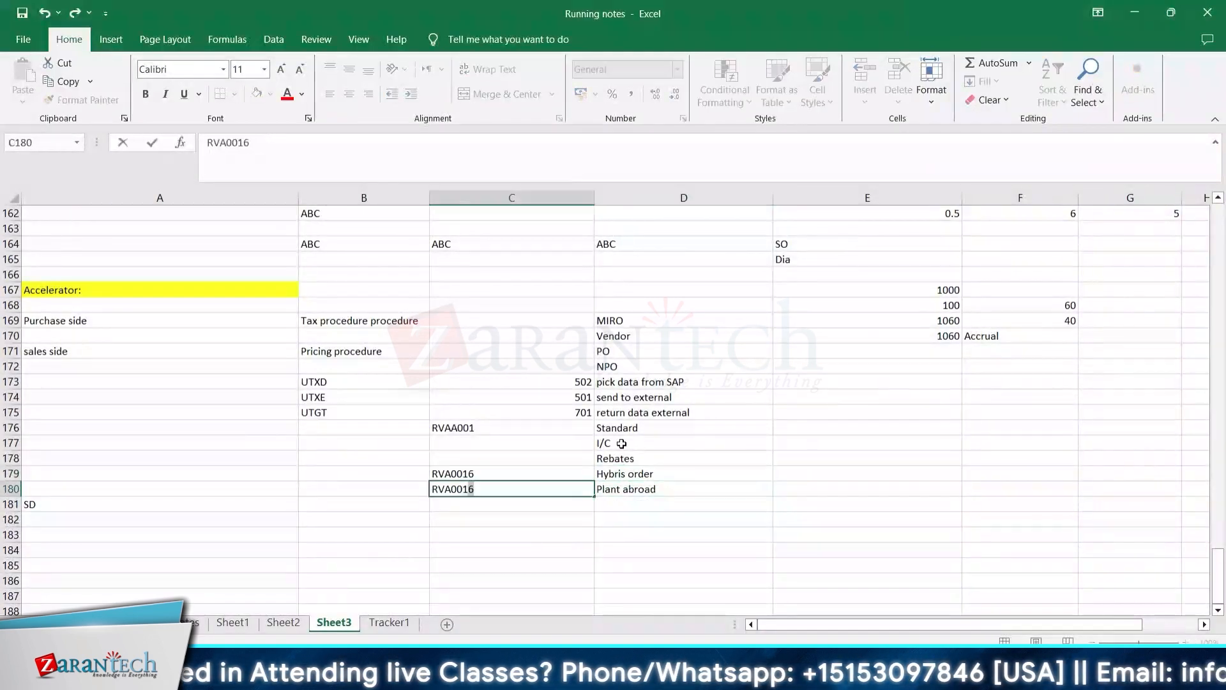
key("Up")
Step: Enter procedure RVAA015 in C178 beside Rebates and RVA0014 in C177 beside I/C
key("Up")
type("RVAA")
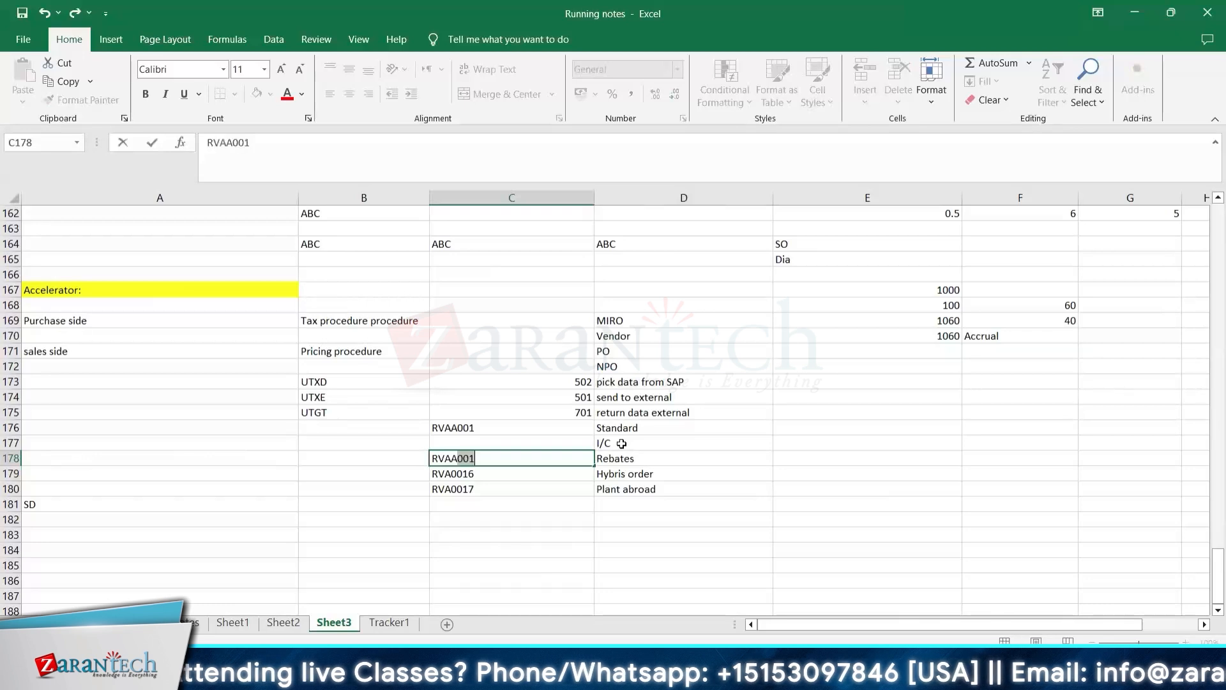
type("00")
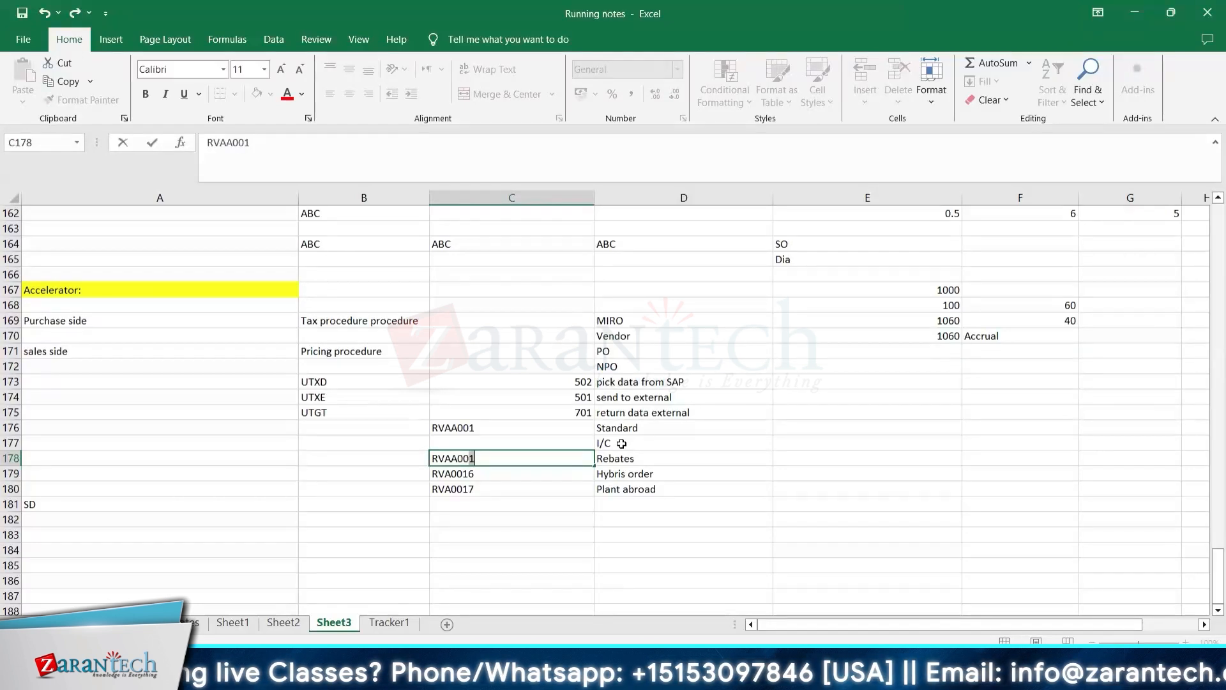
key("BackSpace")
type("15")
key("Up")
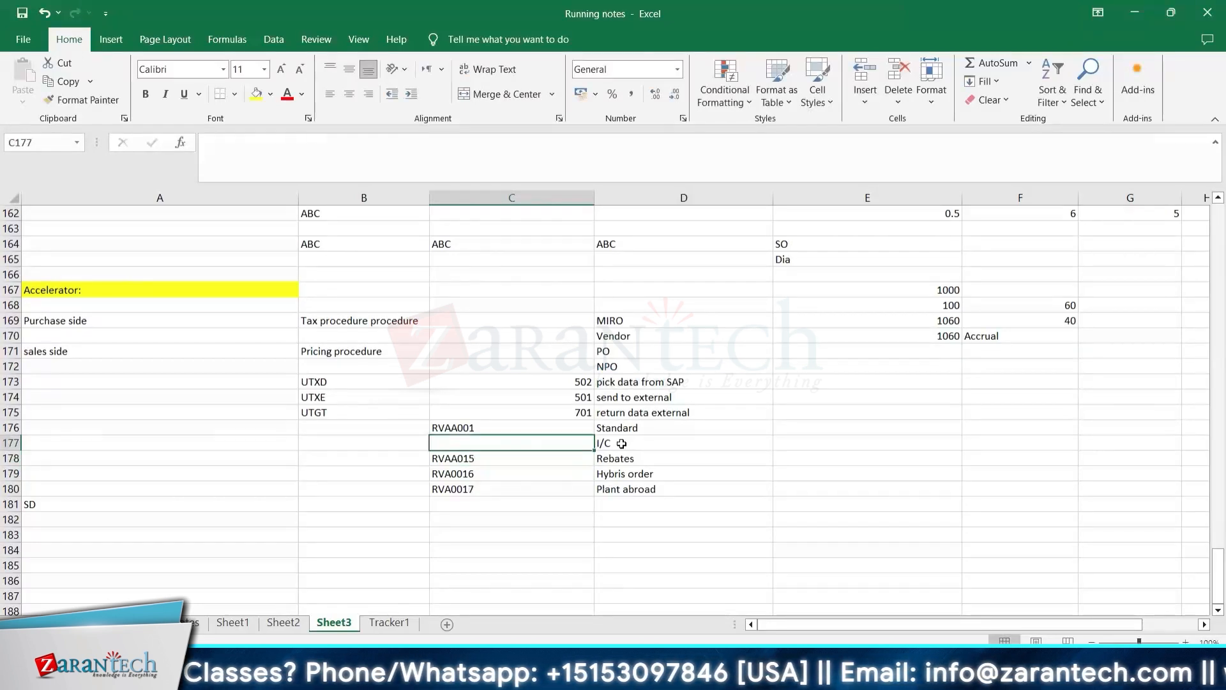
type("RVA0014")
left_click(622, 444)
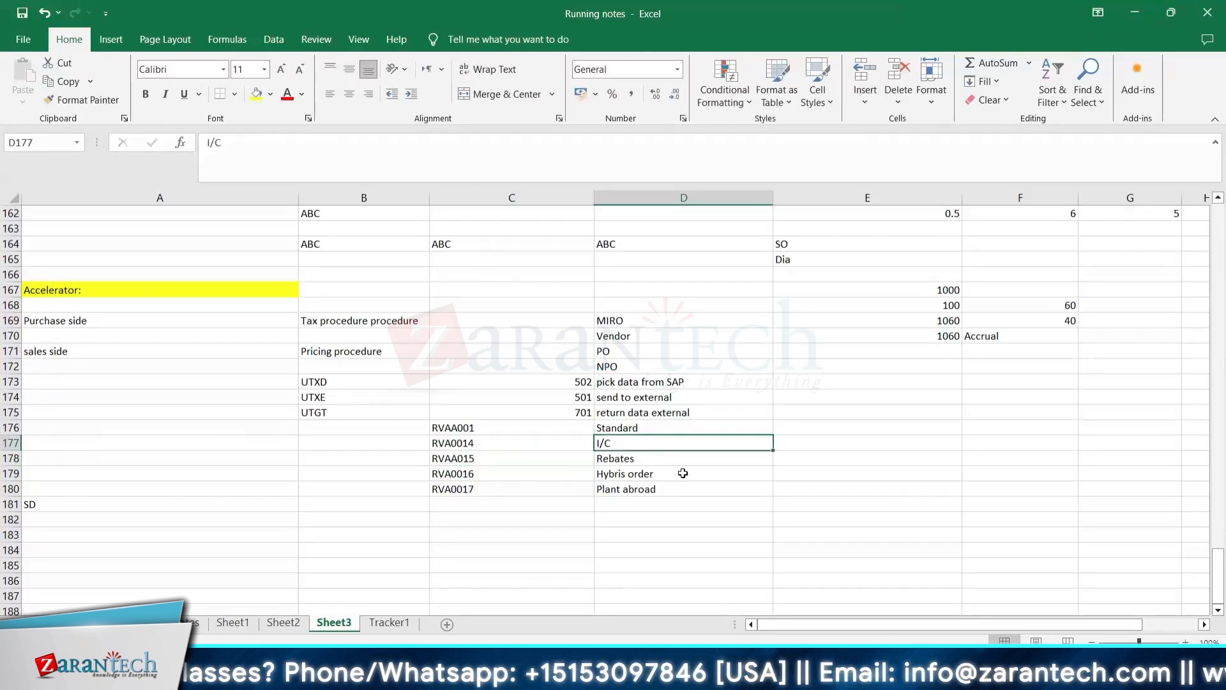
Step: Apply all borders to the pricing procedure table in C176:D180 and save the workbook
left_click(683, 474)
left_click_drag(469, 429, 641, 488)
left_click(234, 94)
left_click(261, 156)
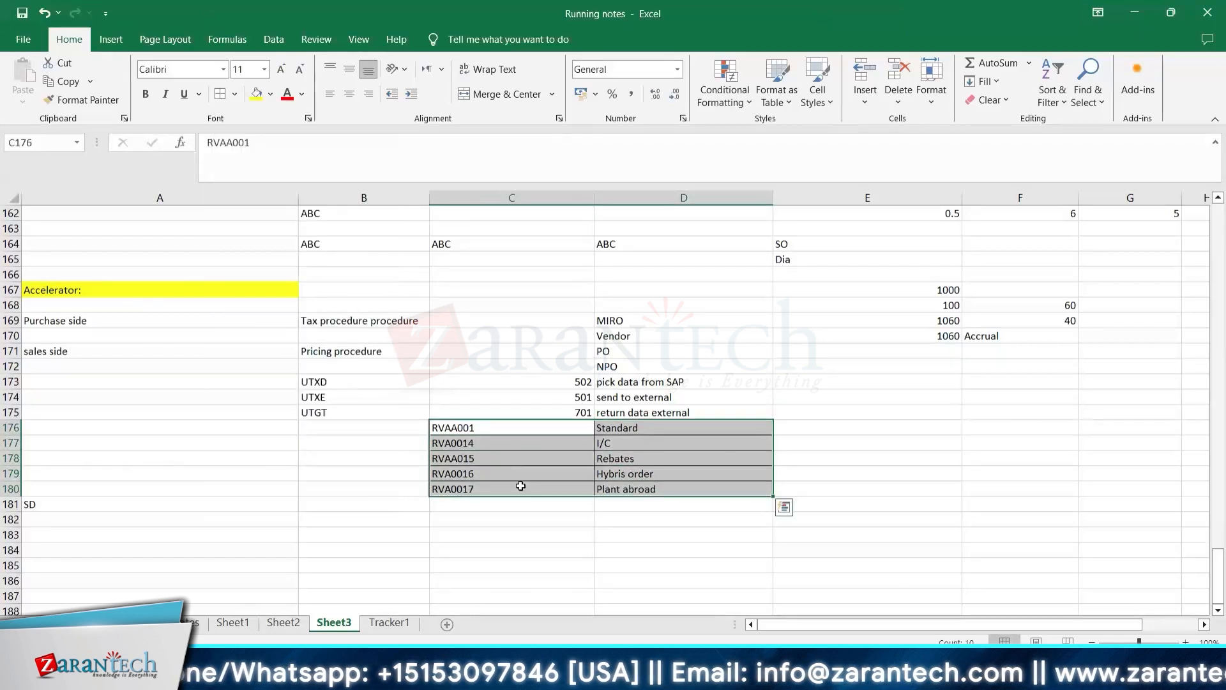
left_click(521, 486)
left_click(470, 426)
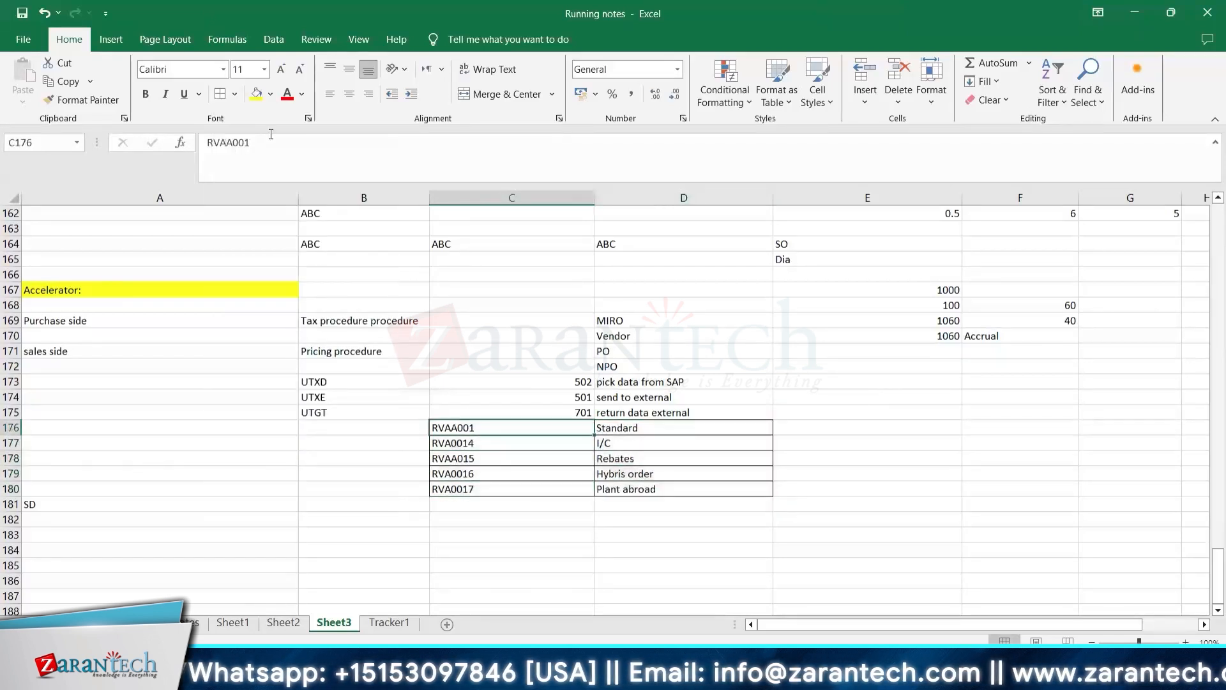
left_click(27, 19)
Step: Compare the UTXD, UTXE and UTGT entries with the bordered procedures RVAA001 and RVA0014
left_click(497, 440)
left_click(482, 430)
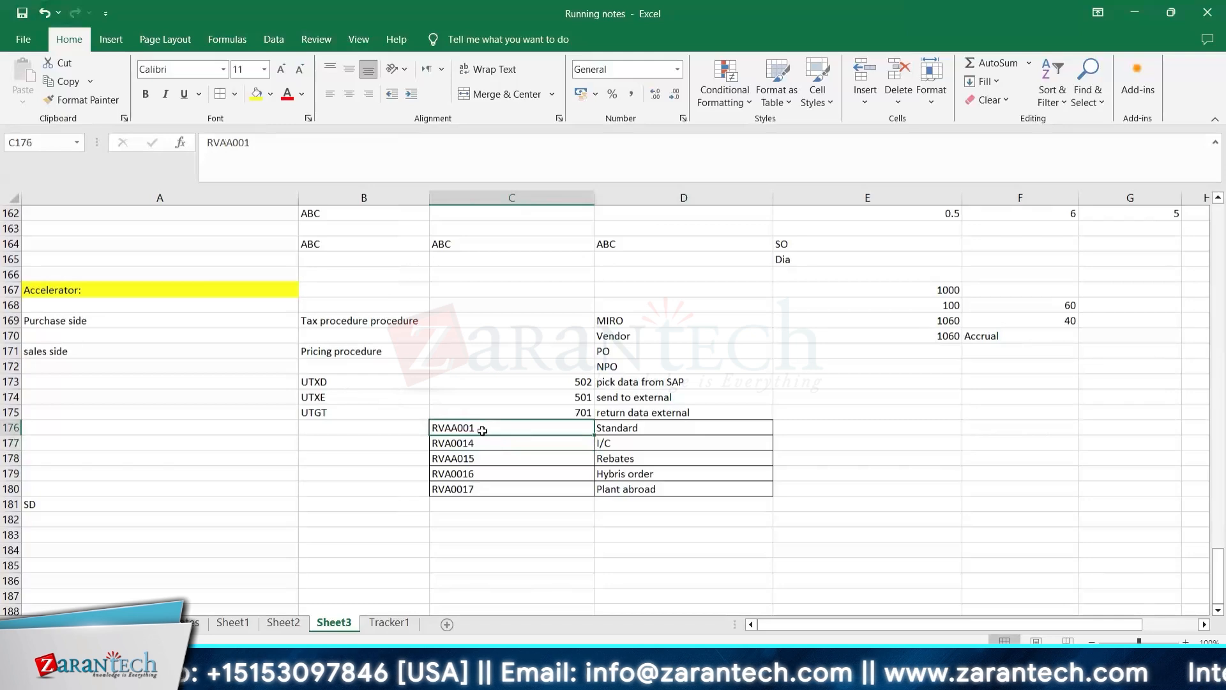
left_click_drag(328, 379, 498, 449)
left_click(525, 443)
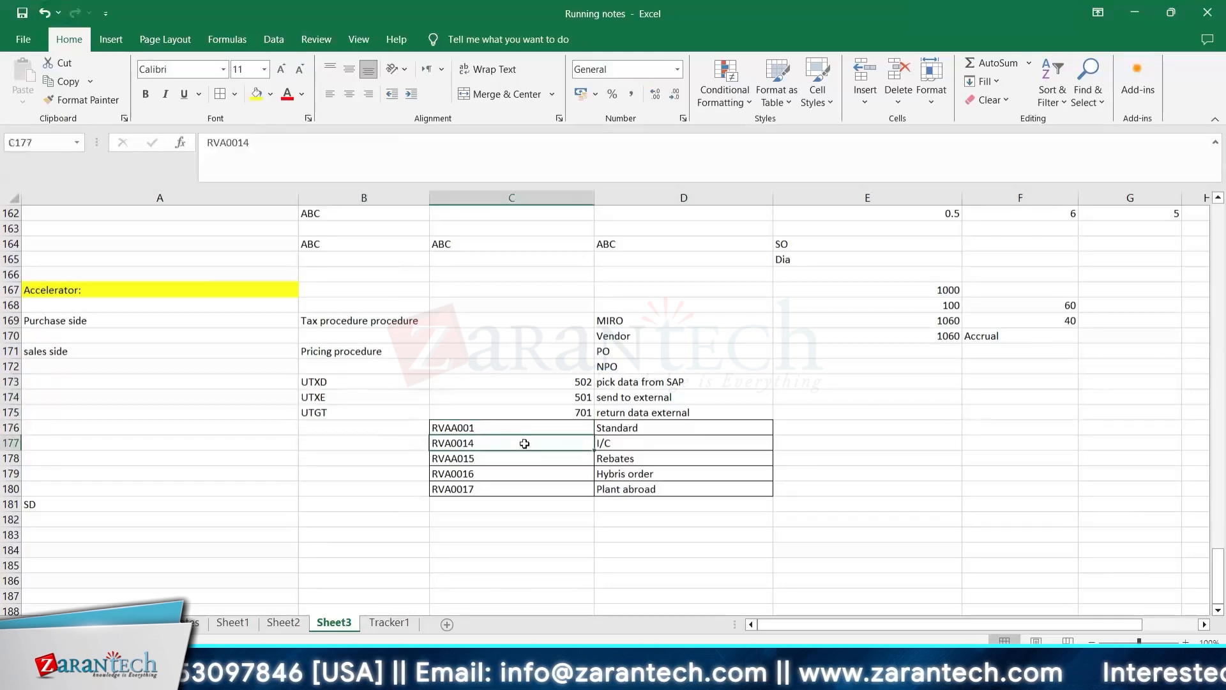
left_click(481, 428)
scroll(327, 319, "down", 2)
left_click(326, 319)
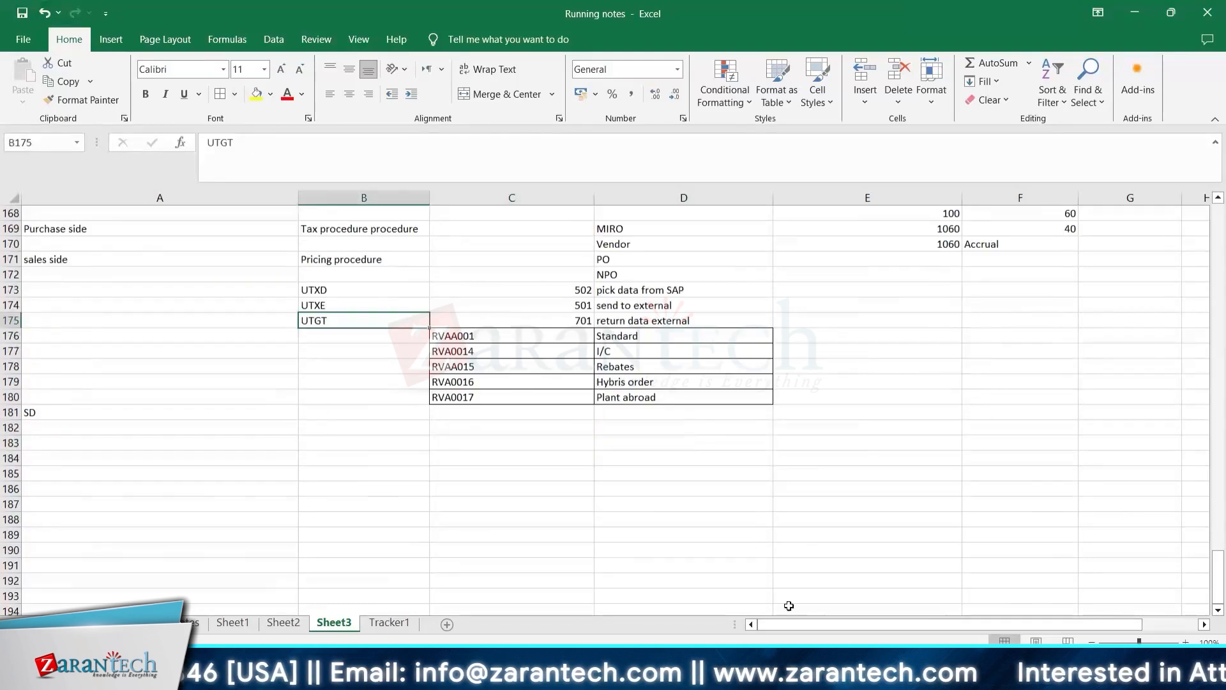
Step: Replace the entry in A181 with Sales
left_click(115, 414)
key("Delete")
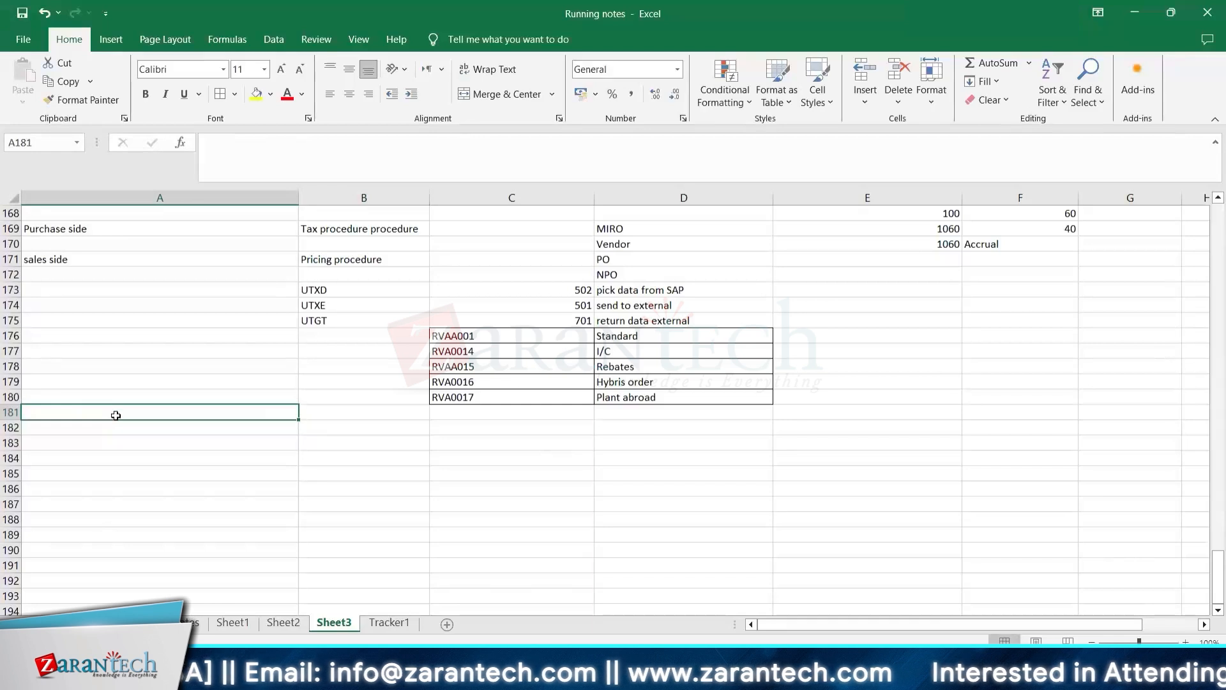
type("SD")
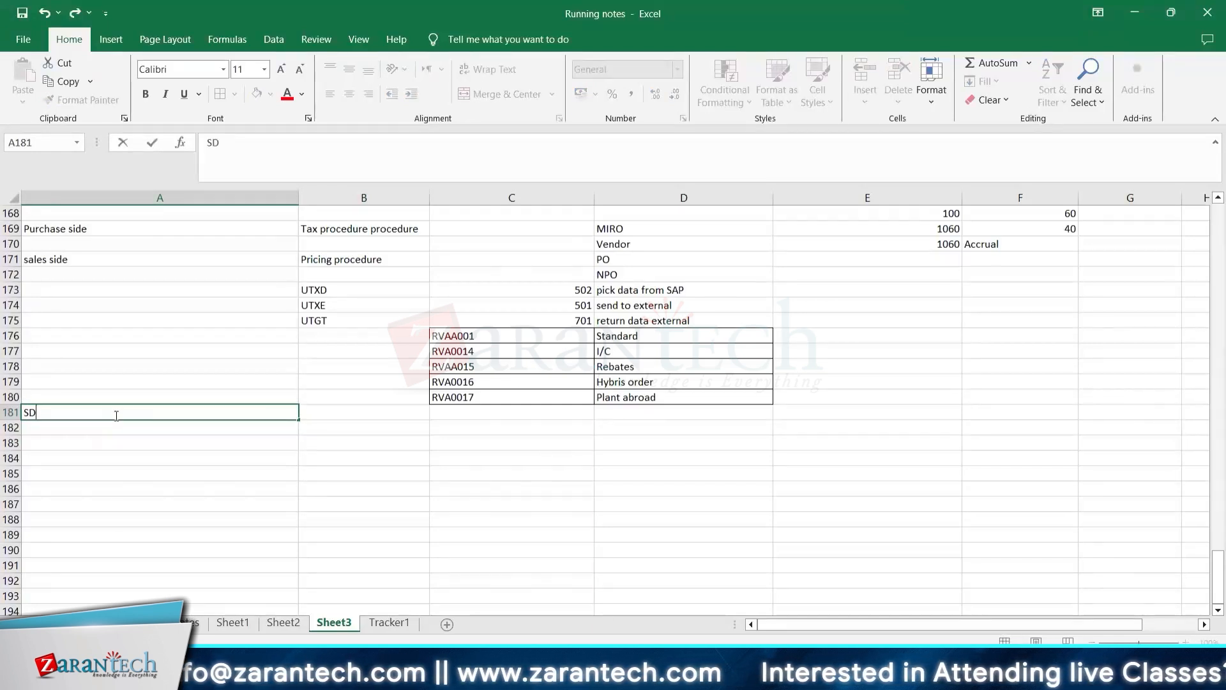
key("BackSpace")
type("ales")
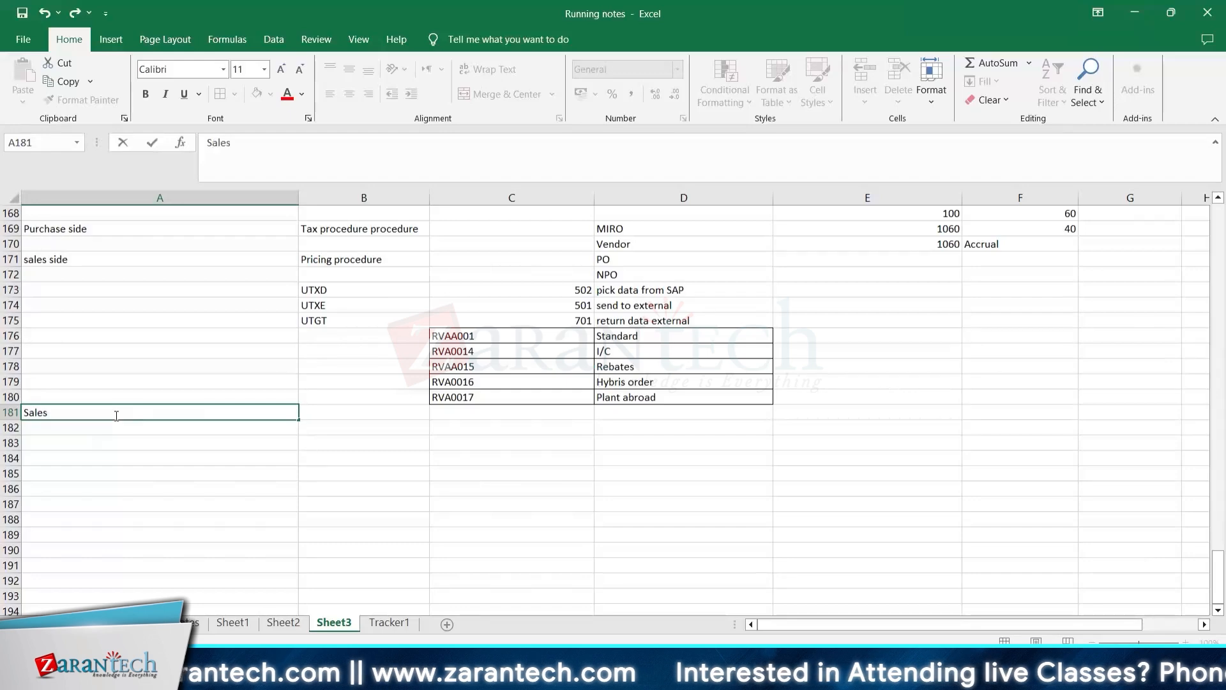
Step: Switch to SAP and open transaction OBQ1 from the SAP Easy Access screen
key("alt+Tab")
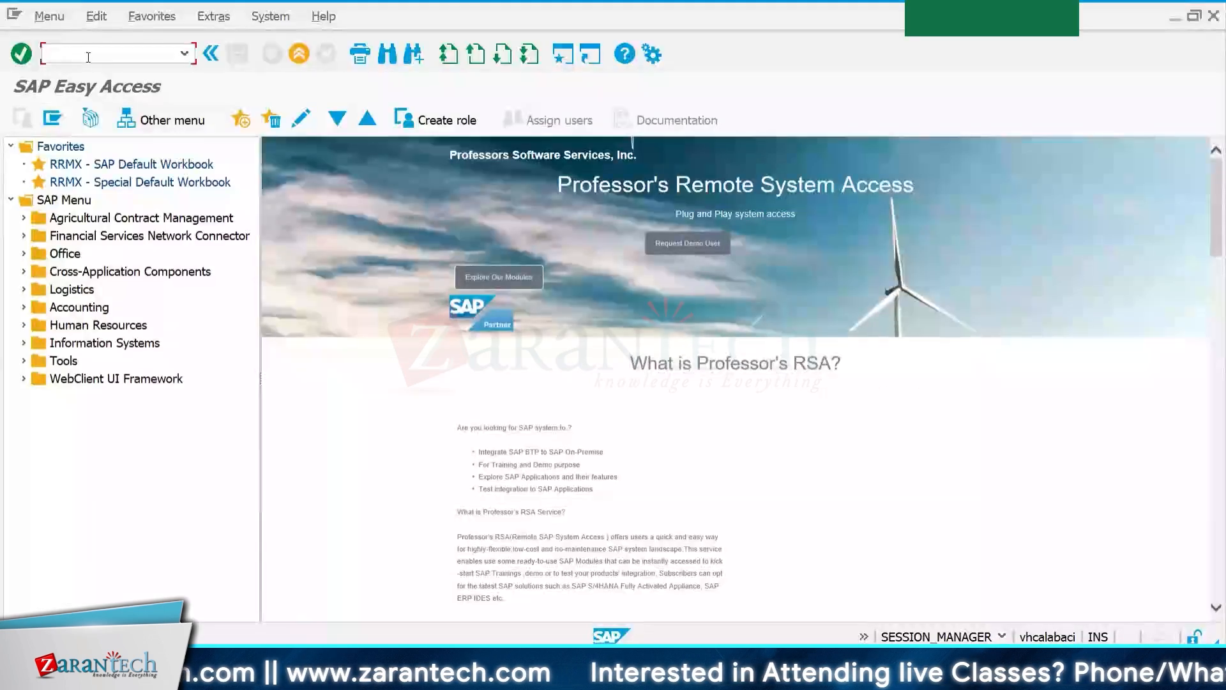
type("/nobq1")
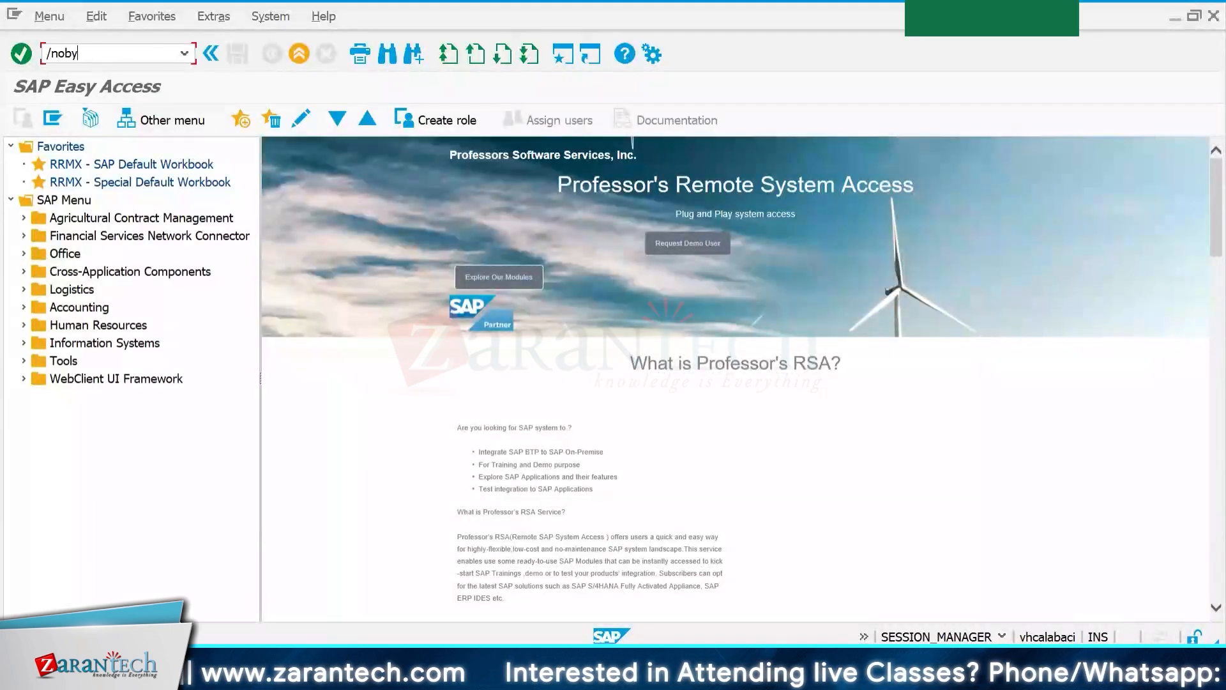
key("Return")
Step: Return to the Excel notes and examine the tax condition types in D128:D135, from BAST and MWA1 through MWCO
key("alt+Tab")
scroll(917, 412, "up", 3)
scroll(917, 412, "up", 13)
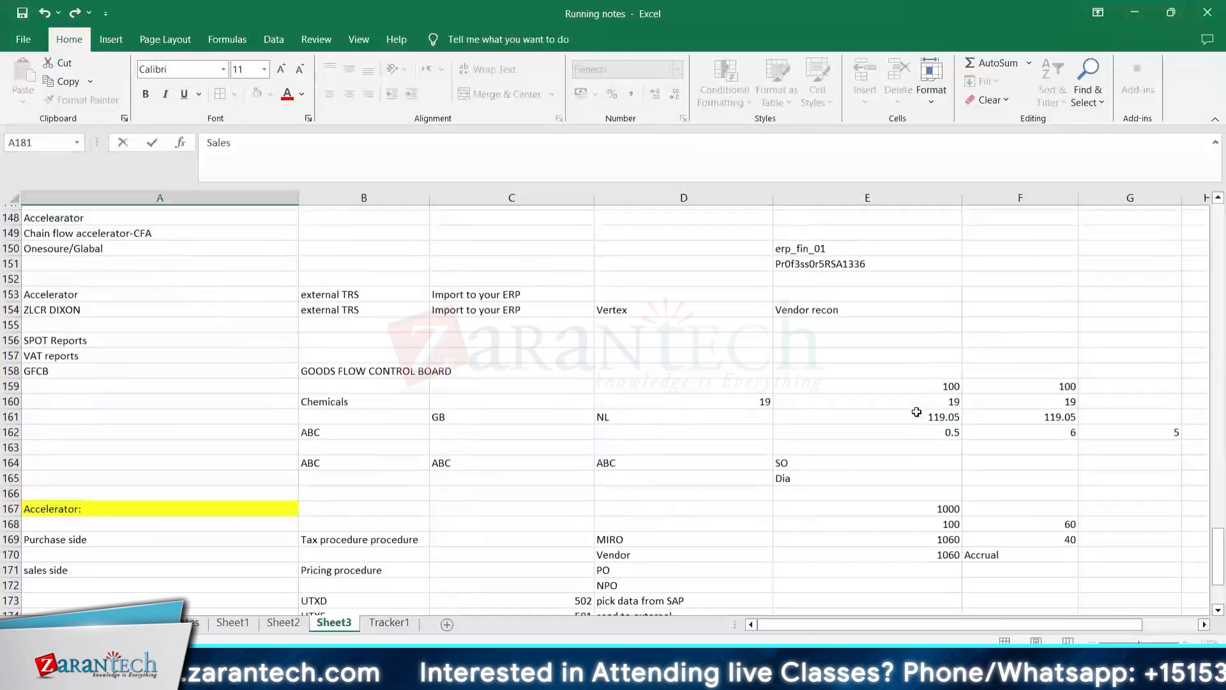
mouse_move(812, 352)
left_mouse_down()
mouse_move(994, 422)
mouse_move(825, 352)
left_mouse_up()
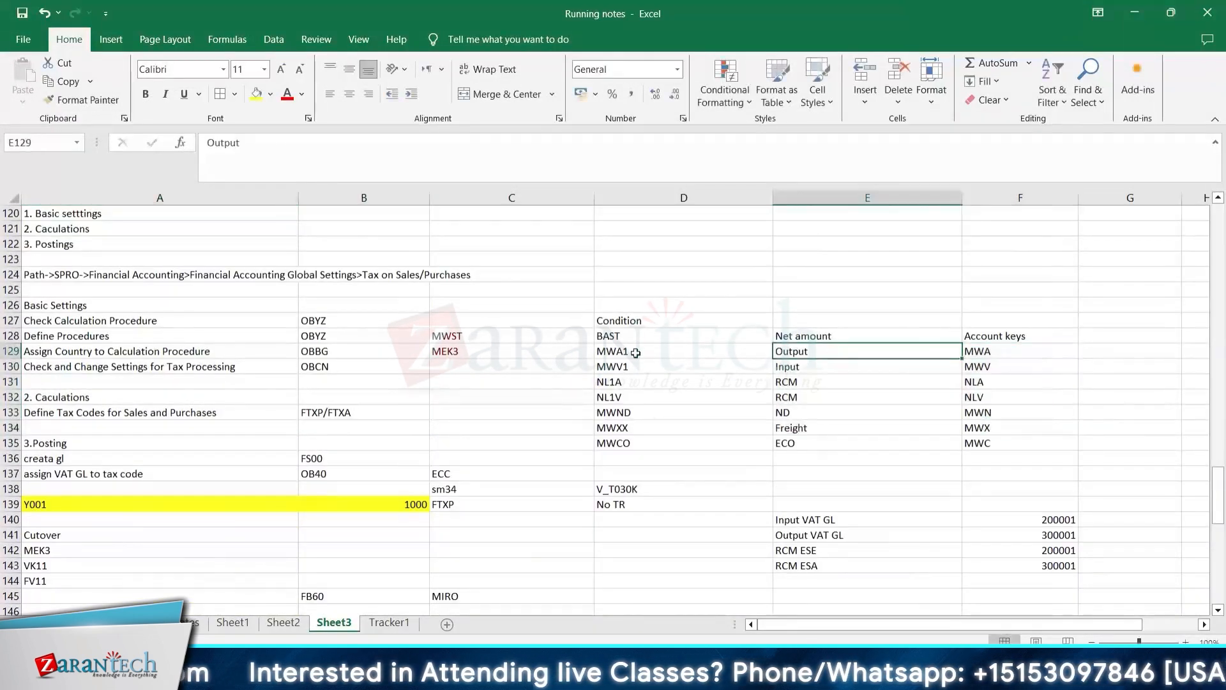
left_click(607, 337)
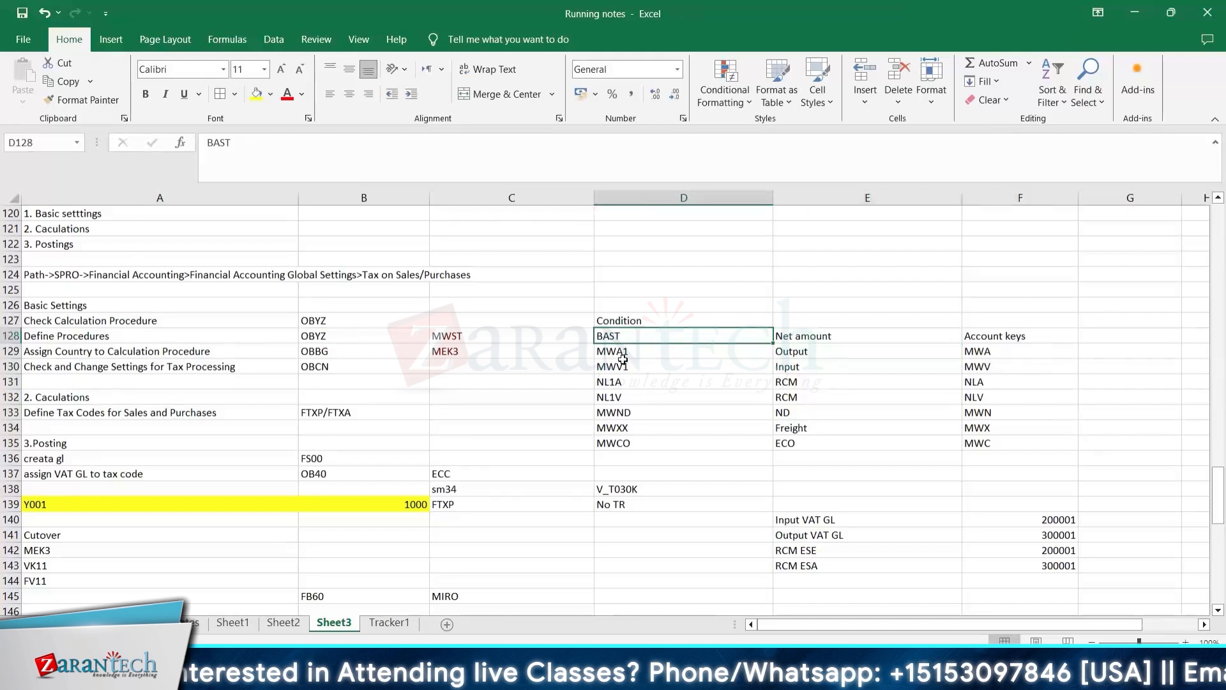
left_click_drag(615, 351, 642, 423)
left_click(831, 458)
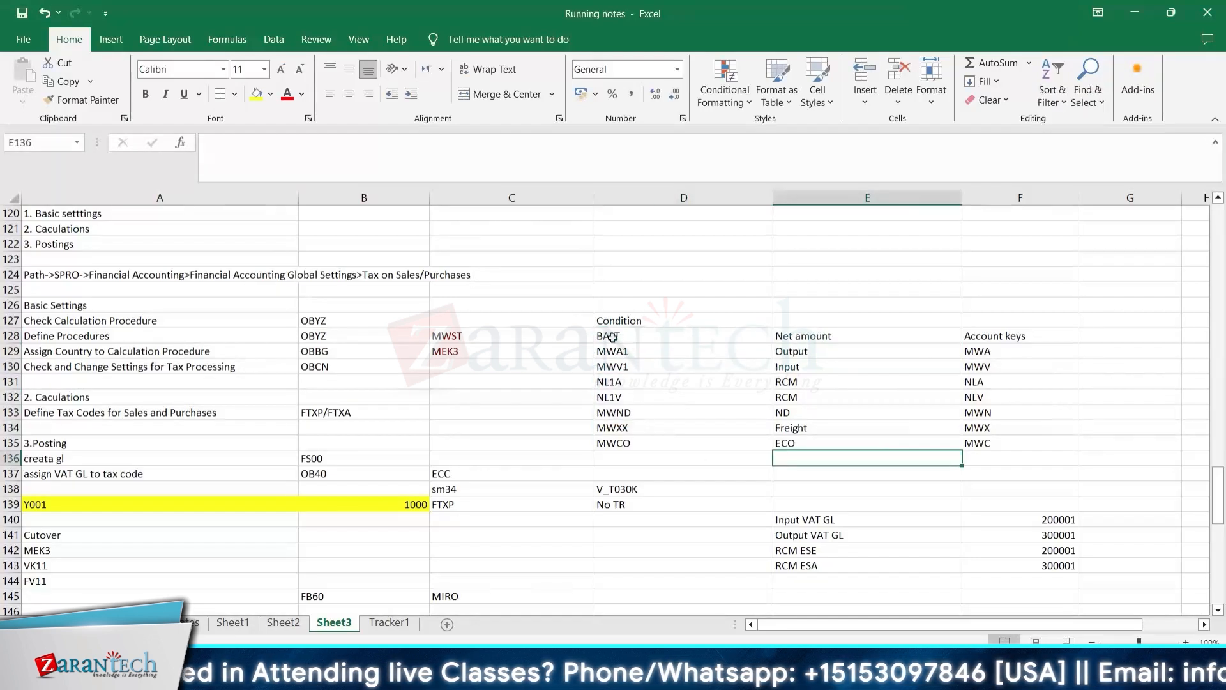
left_click(614, 338)
left_click(618, 351)
left_click(630, 367)
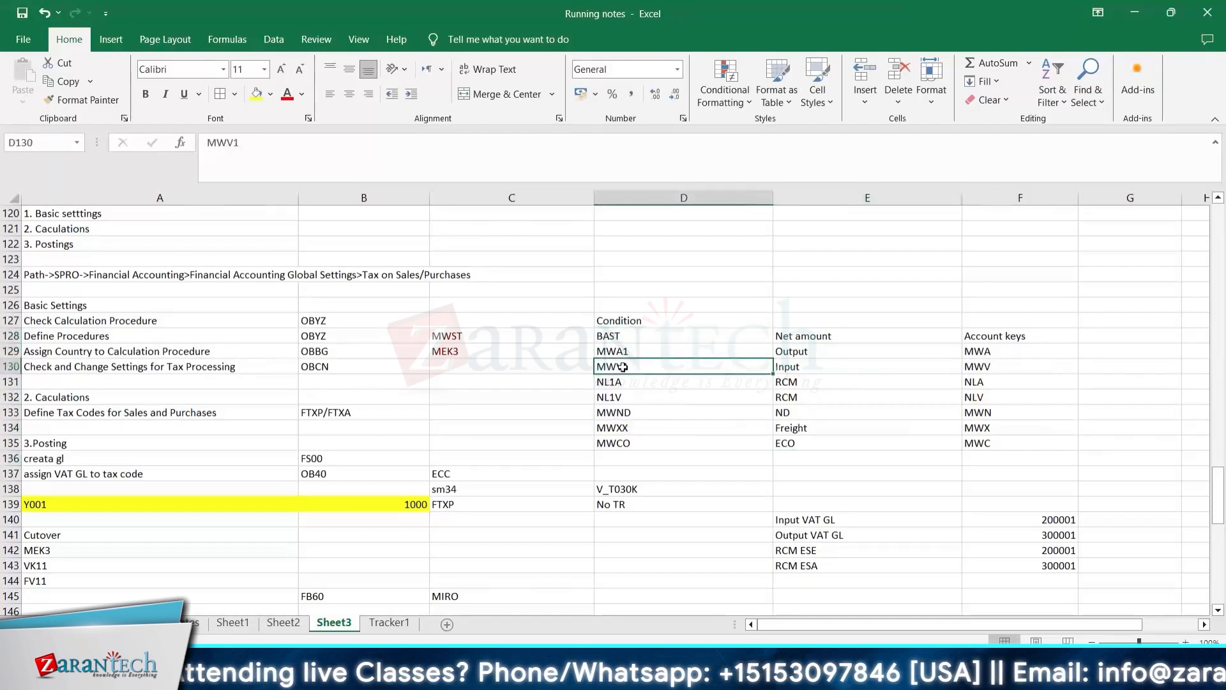
left_click(621, 427)
left_click(629, 458)
left_click(607, 356)
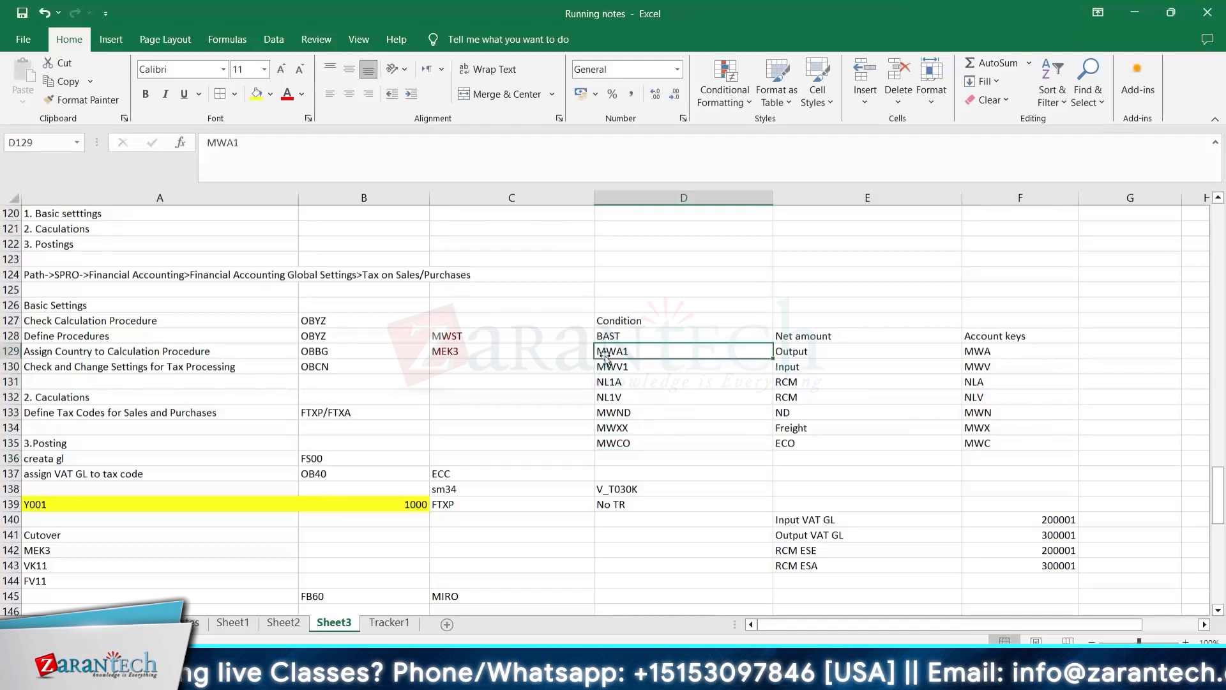
Step: Switch to SAP and examine the access sequence in the details of condition type MWA1
key("alt+Tab")
key("alt+Tab")
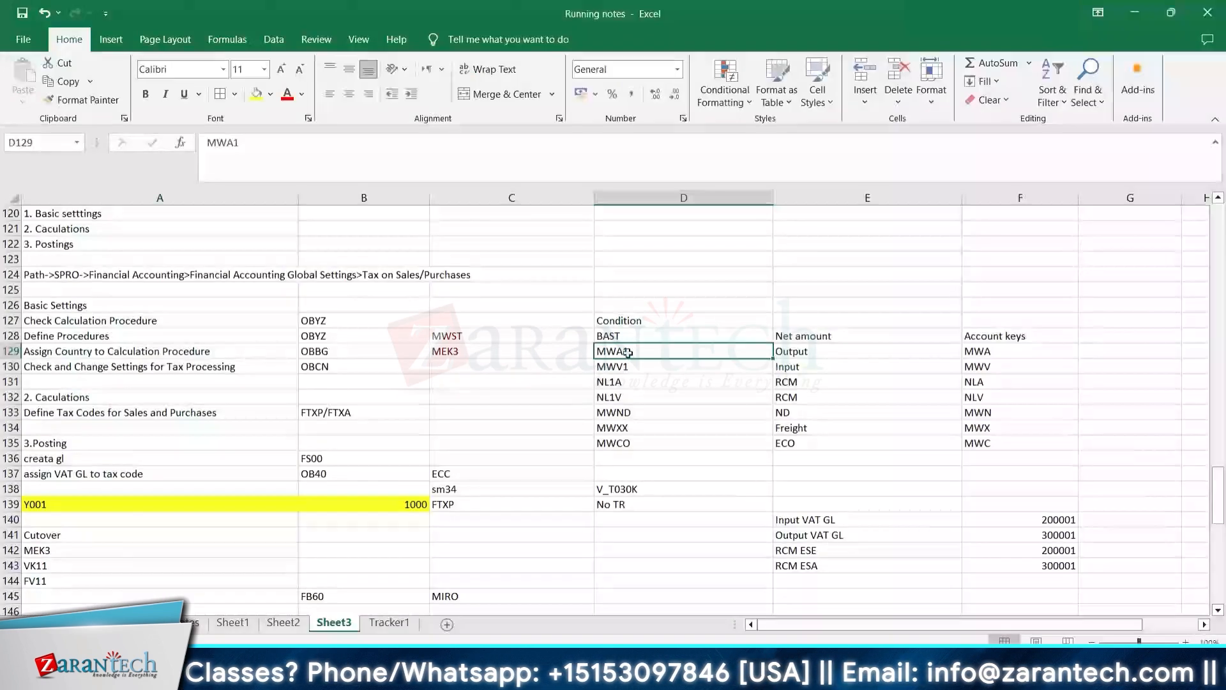
key("alt+Tab")
double_click(484, 172)
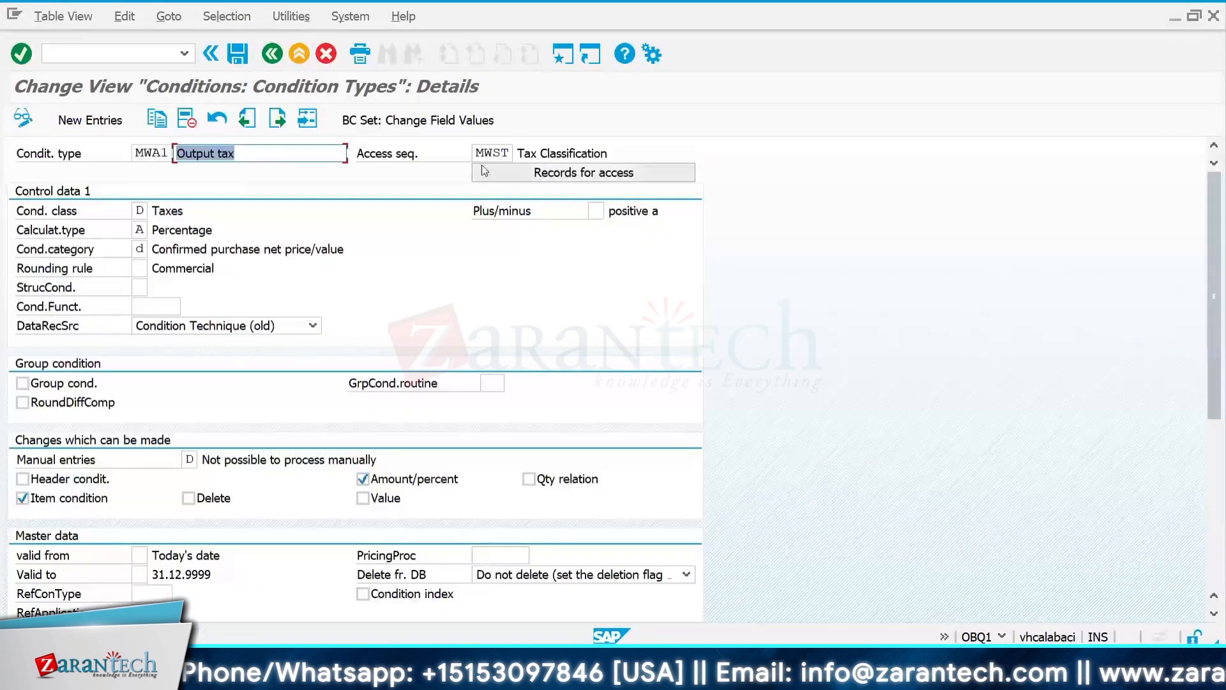
double_click(492, 154)
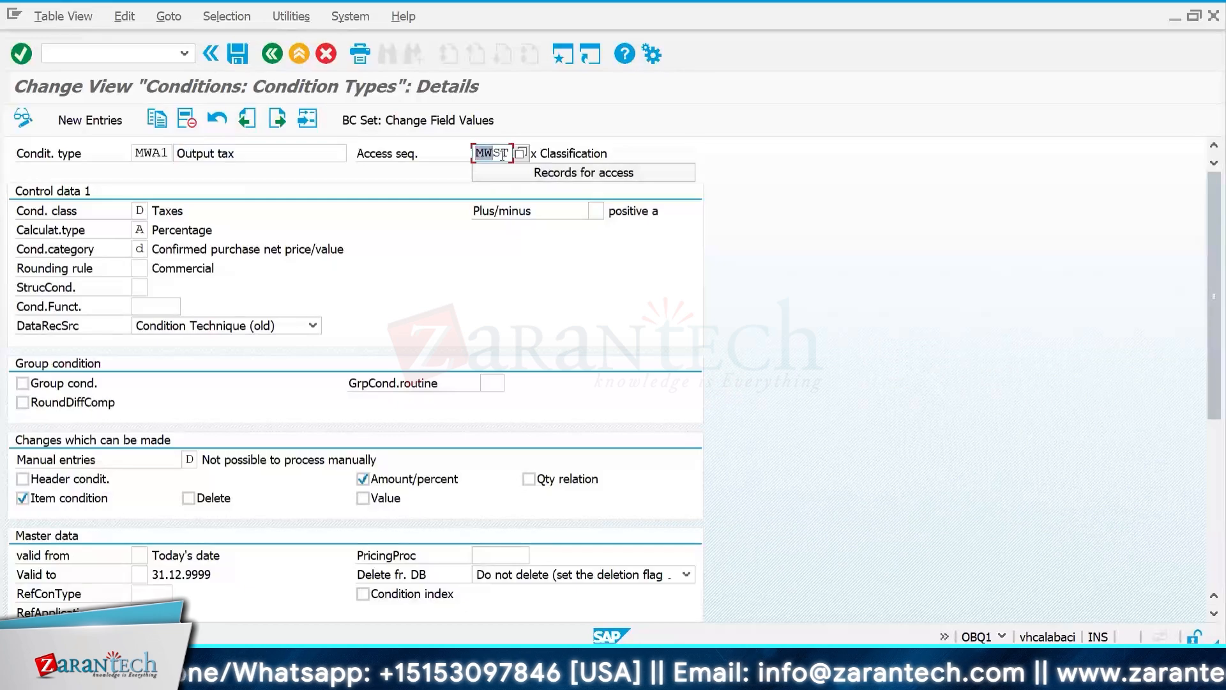
Step: Check the MWV1 condition type in D130 of the Excel notes and return to SAP
key("alt+Tab")
left_click(615, 365)
key("alt+Tab")
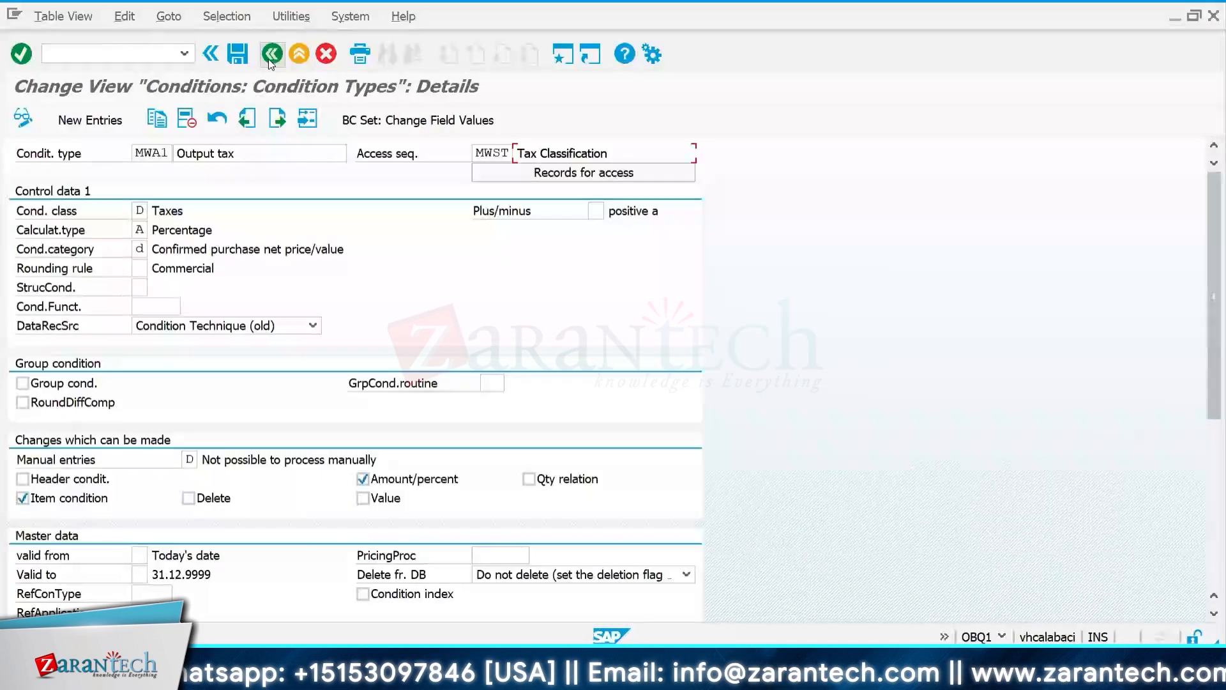
Step: Open the details of condition type MWV1 and examine its access sequence and the sequence's description
key("F3")
double_click(528, 286)
left_click_drag(476, 153, 520, 154)
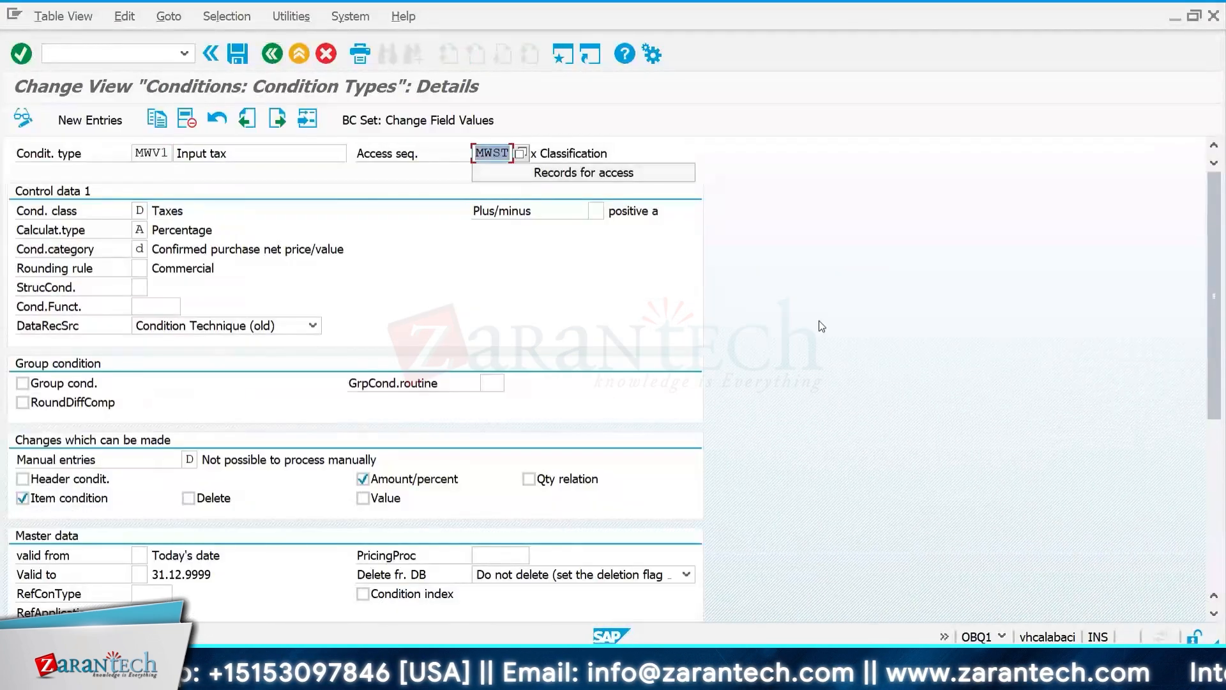
left_click(482, 153)
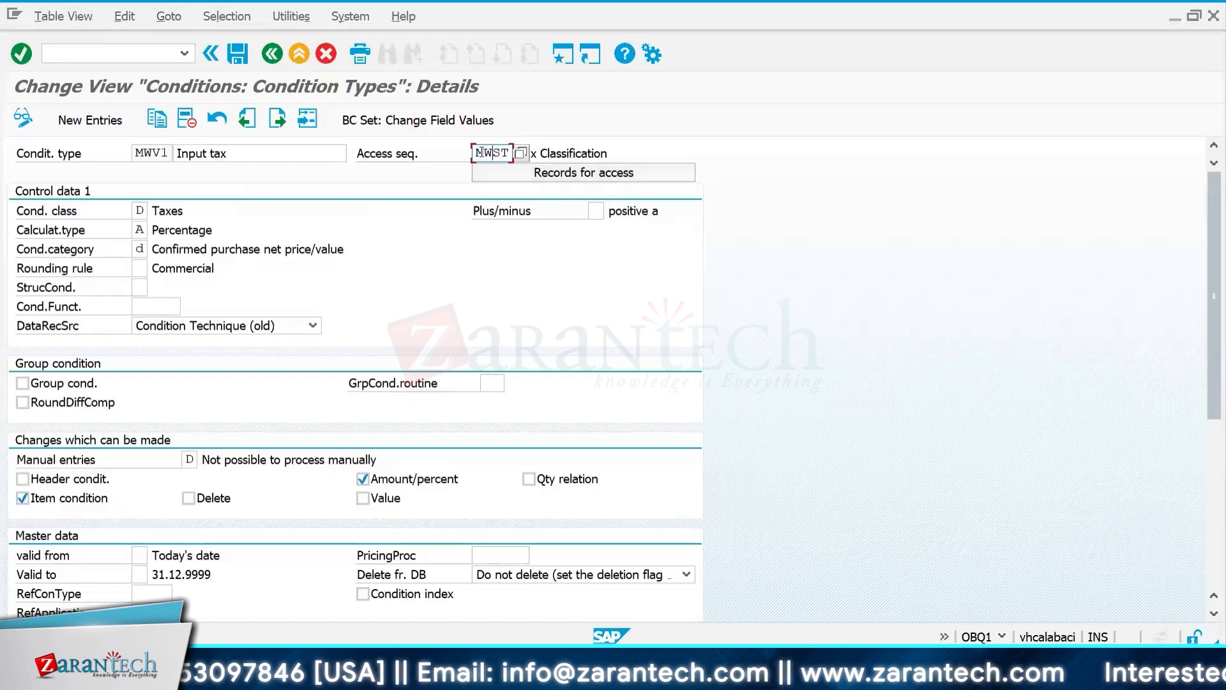
left_click_drag(478, 153, 515, 153)
left_click(515, 153)
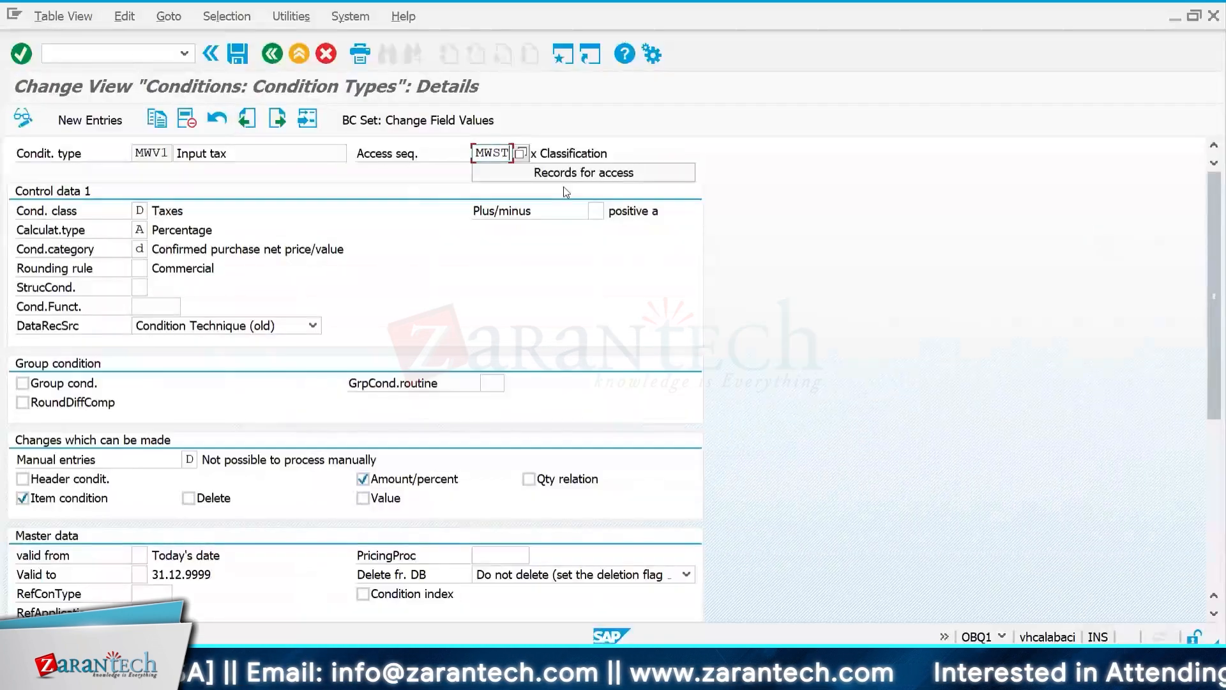
left_click(541, 154)
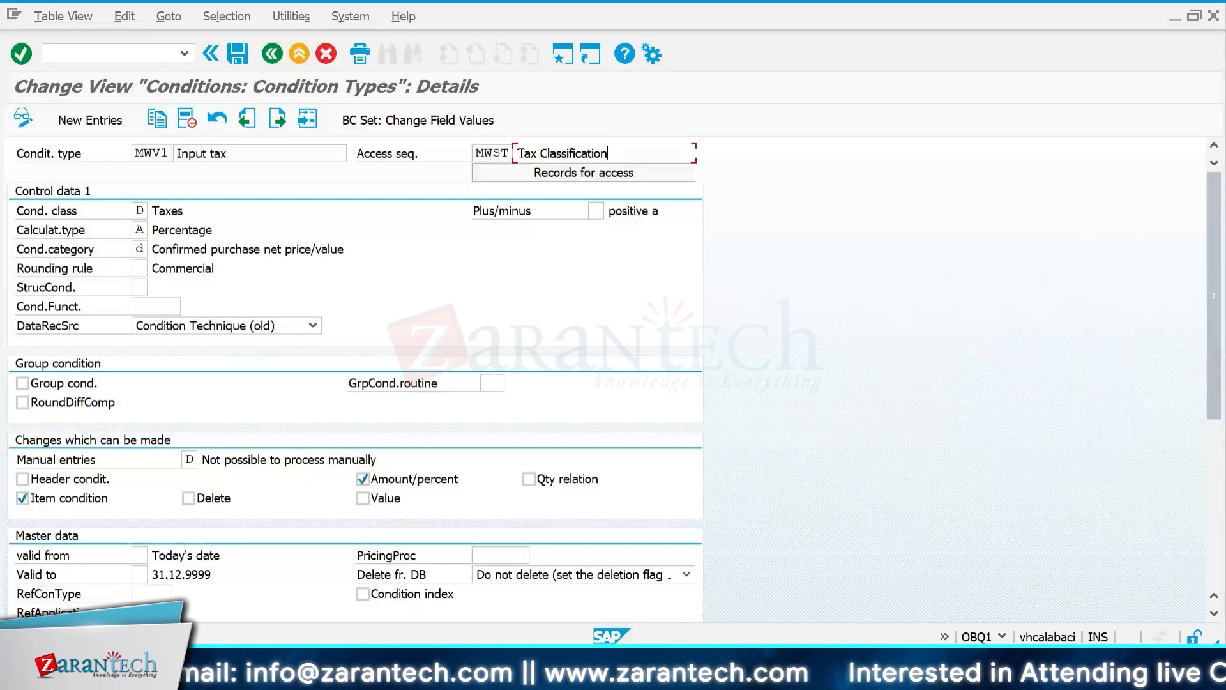
left_click_drag(521, 153, 618, 155)
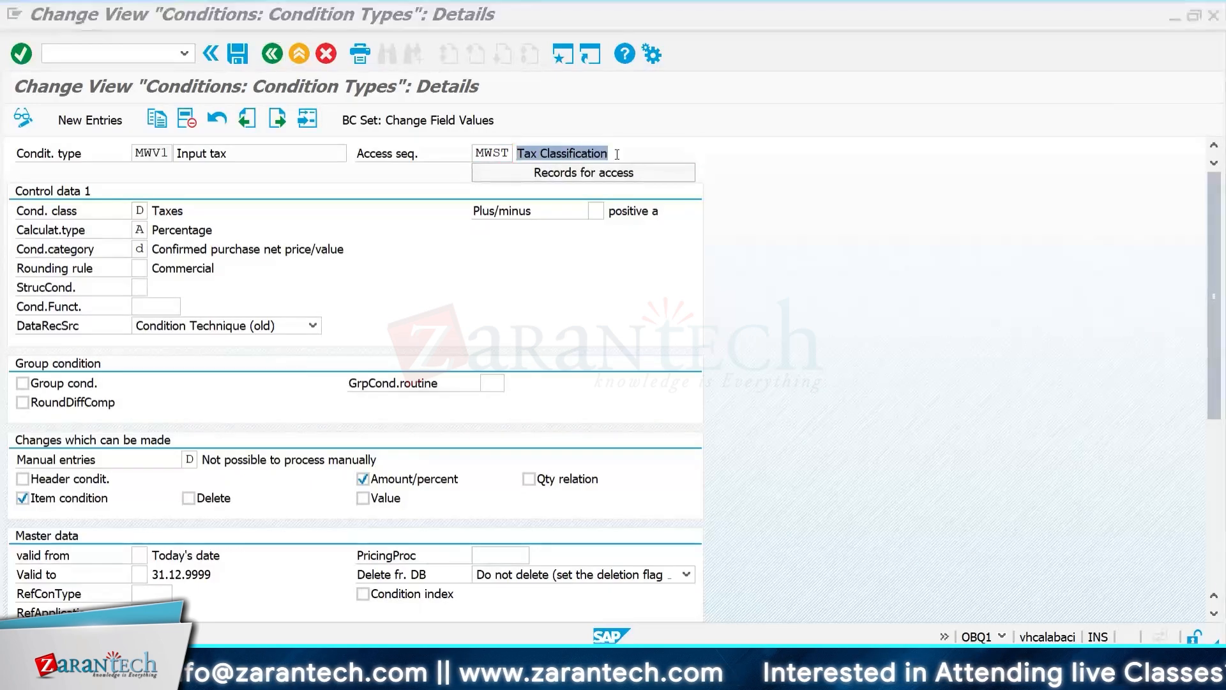
Step: Switch to the Excel notes and enter SD condition types in A181 with V/06 beside it in B181
key("alt+Tab")
scroll(348, 507, "down", 15)
left_click(115, 368)
type("SD condition types")
key("Tab")
type("V")
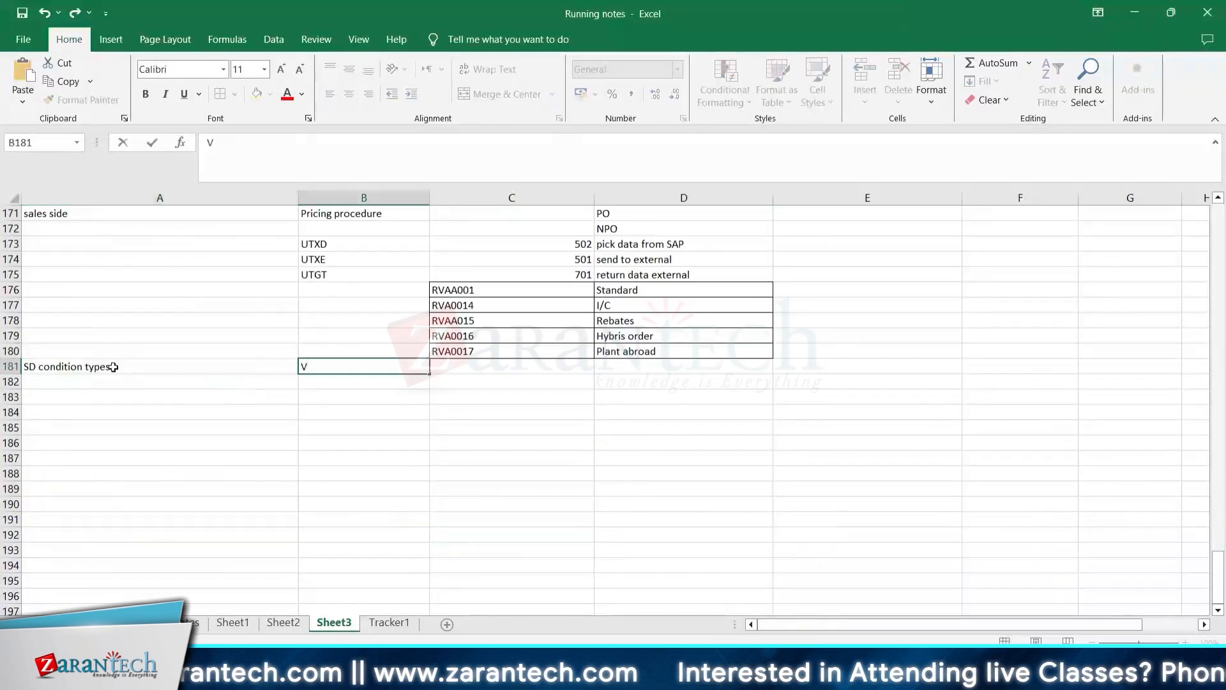
type("/06")
Step: Return to SAP, review the access sequence of MWV1 and open transaction V/06
key("alt+Tab")
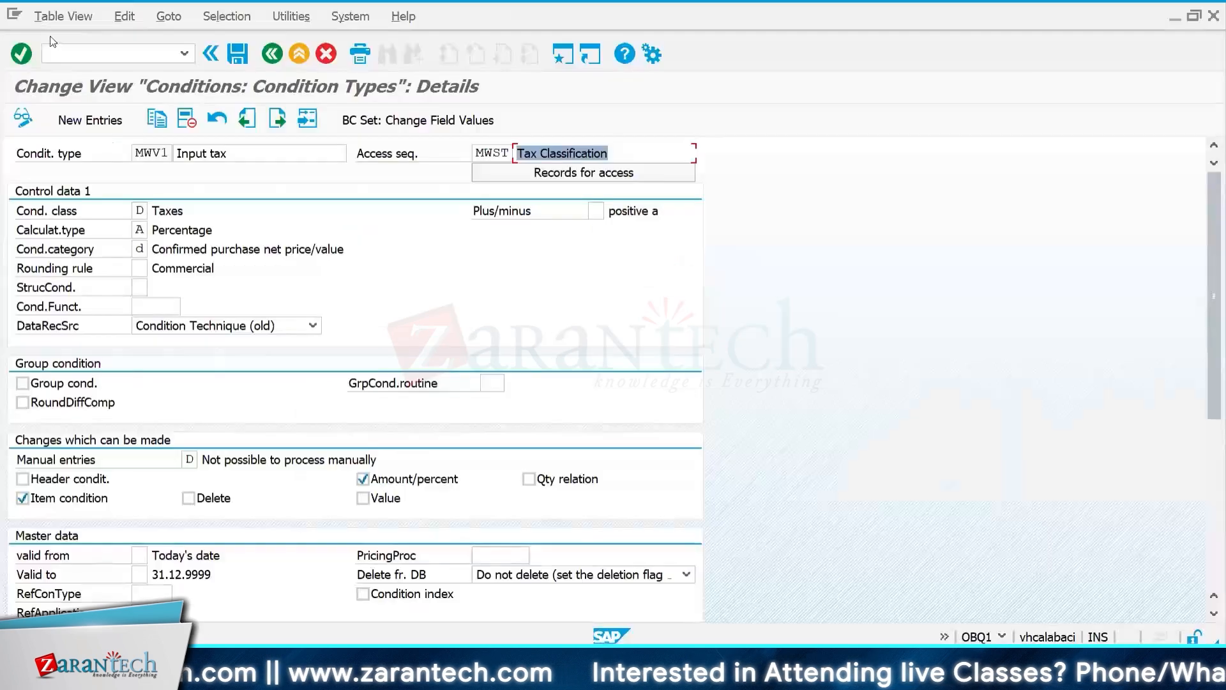
left_click(78, 52)
type("/N")
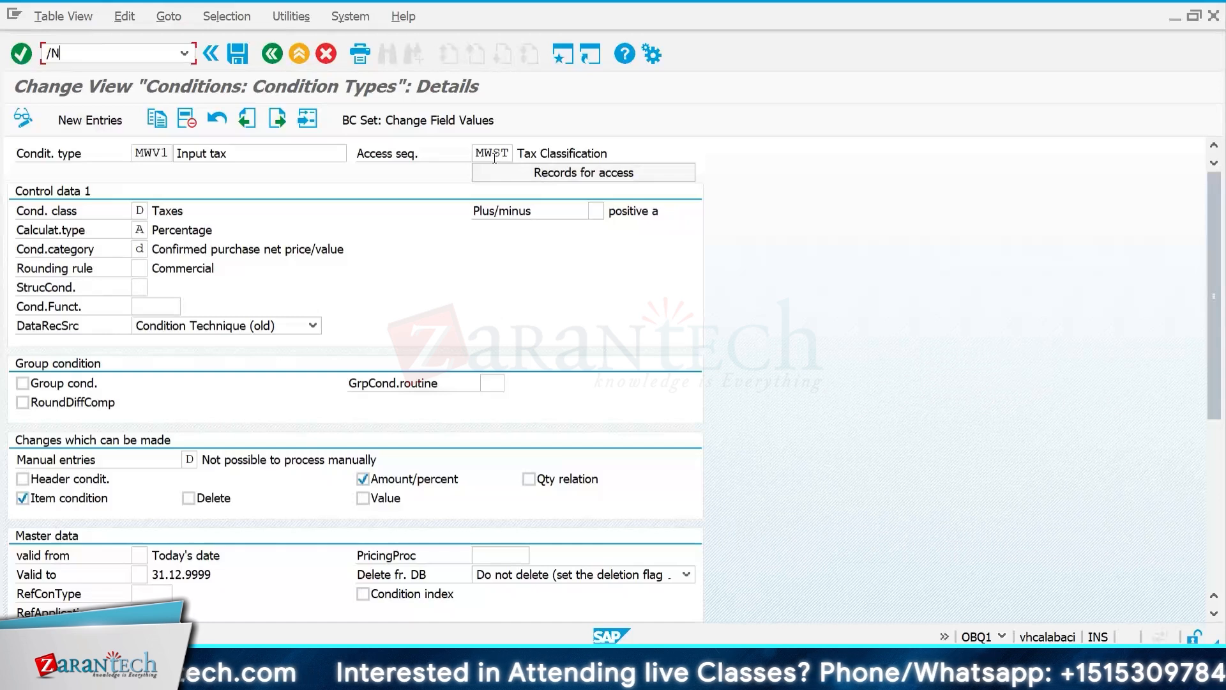
left_click_drag(476, 154, 511, 153)
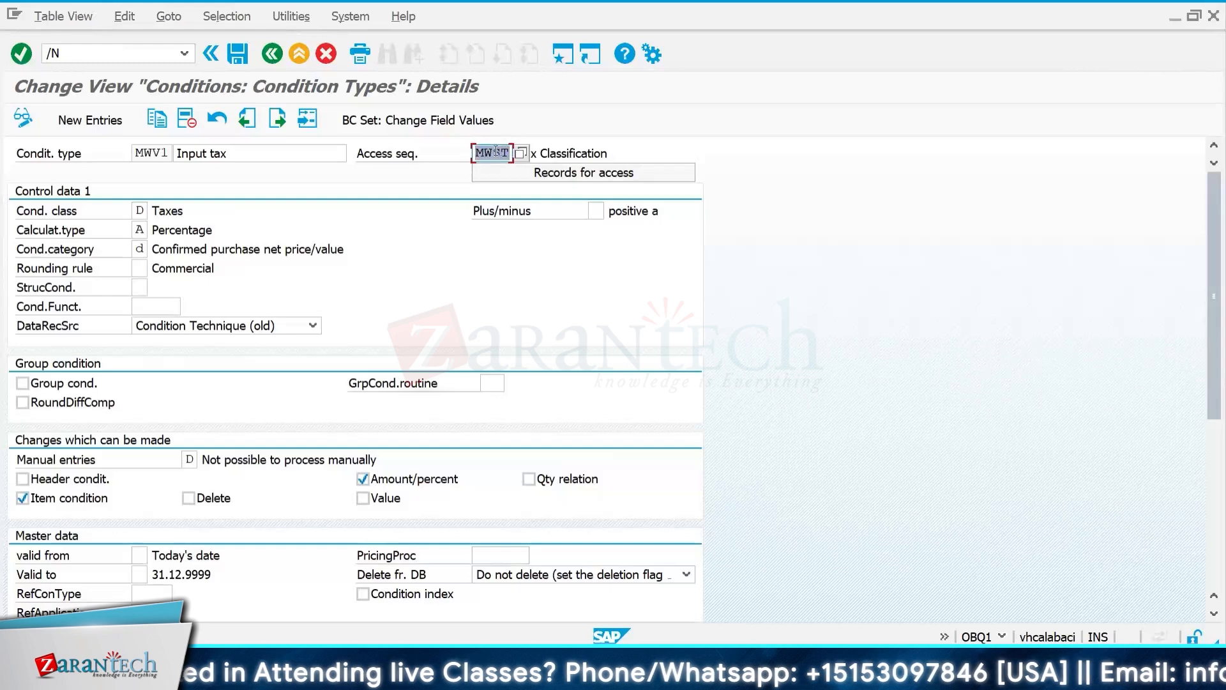
left_click(496, 152)
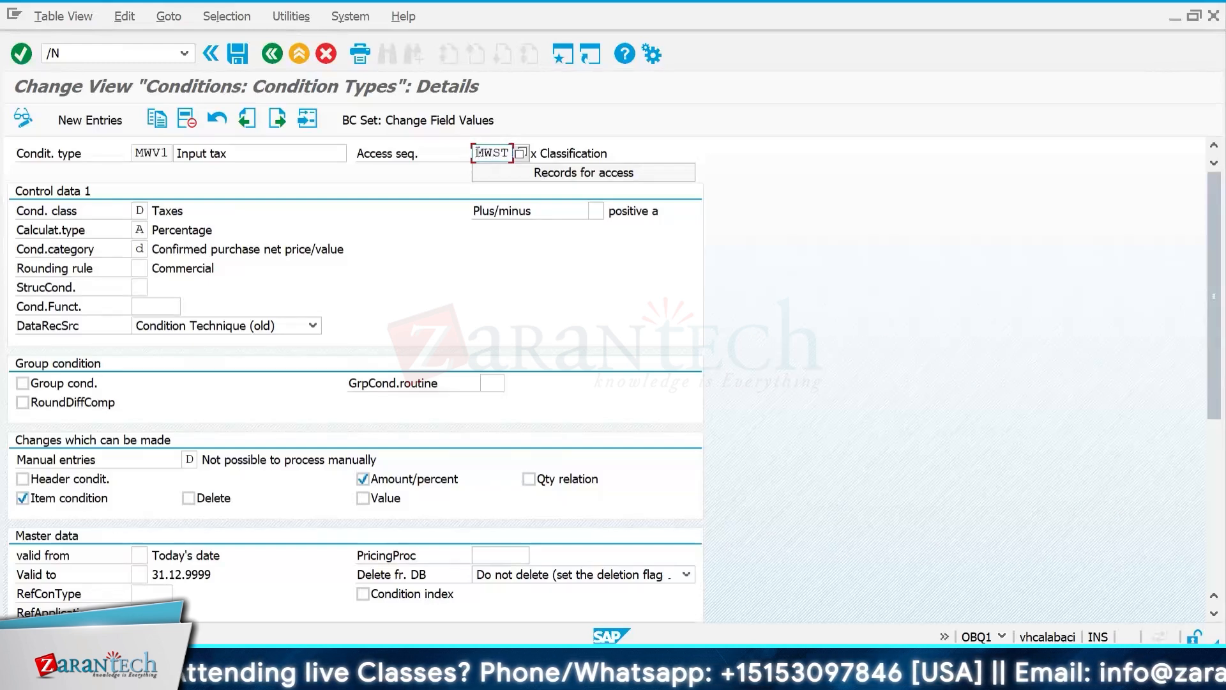
left_click_drag(476, 154, 509, 152)
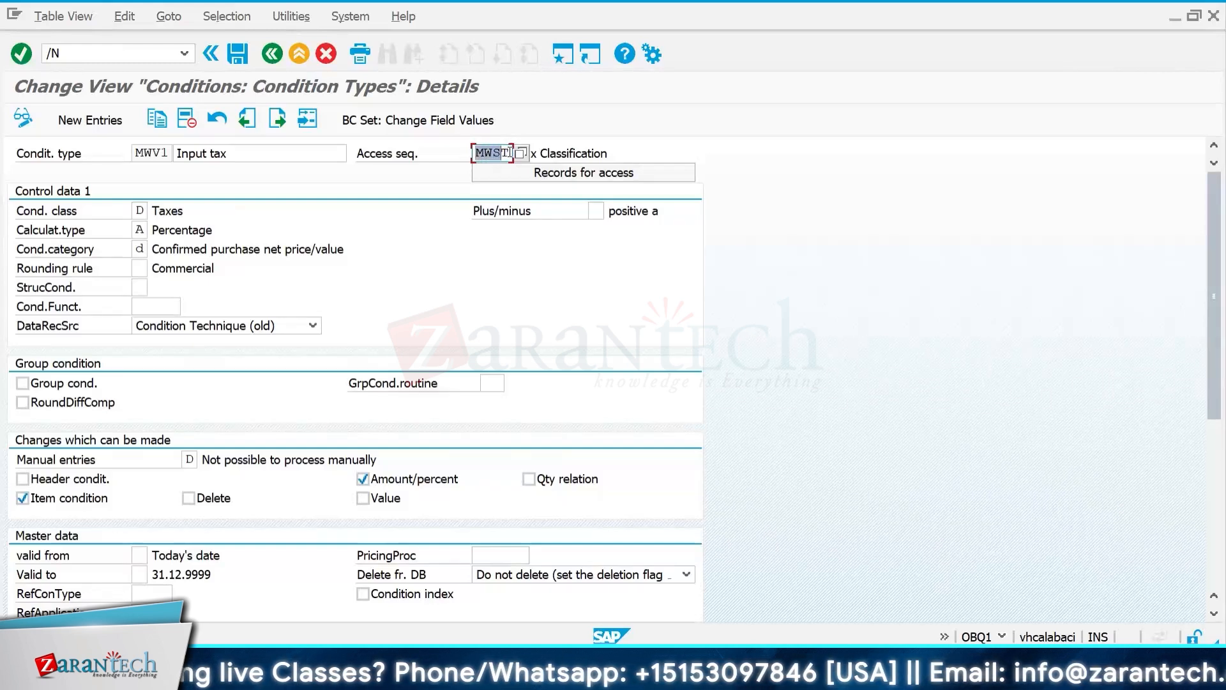
left_click(479, 154)
left_click_drag(479, 152, 511, 152)
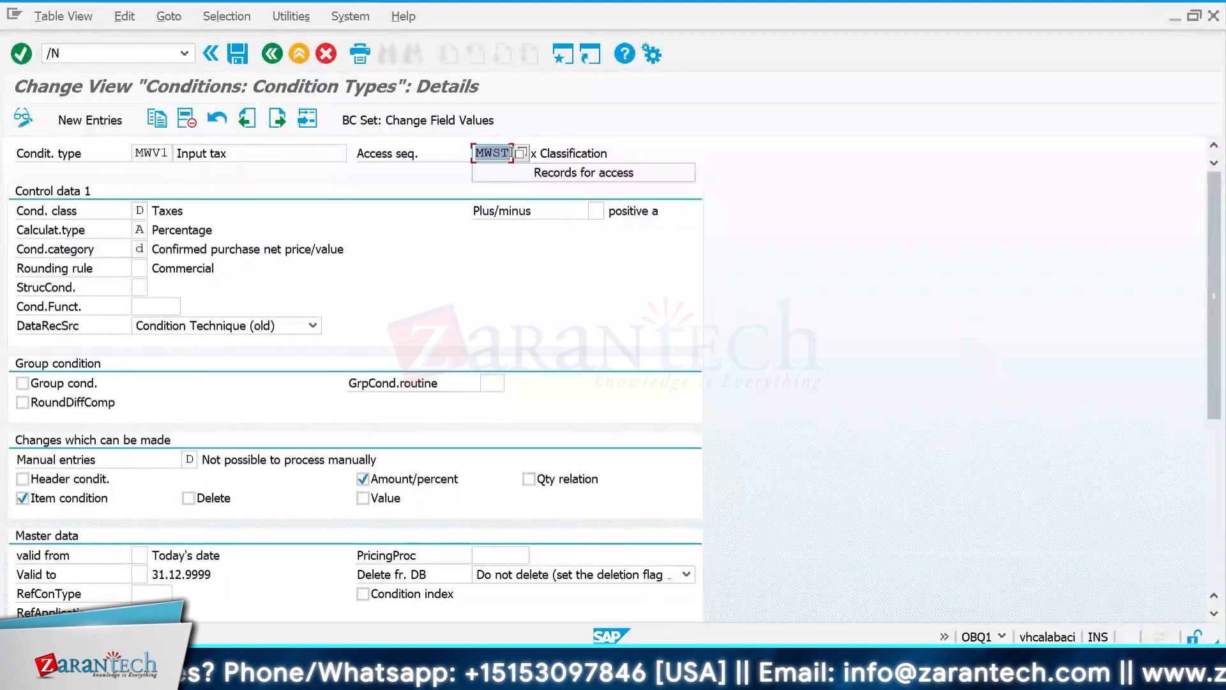
left_click(74, 54)
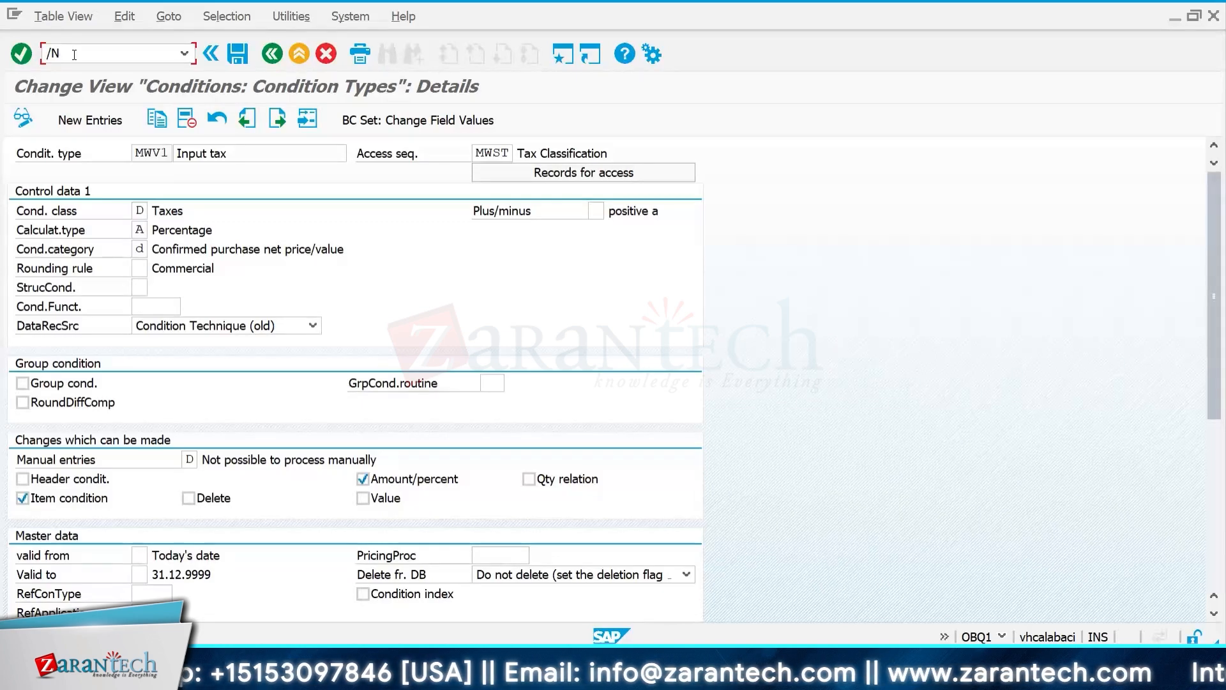
type("V/06")
key("Return")
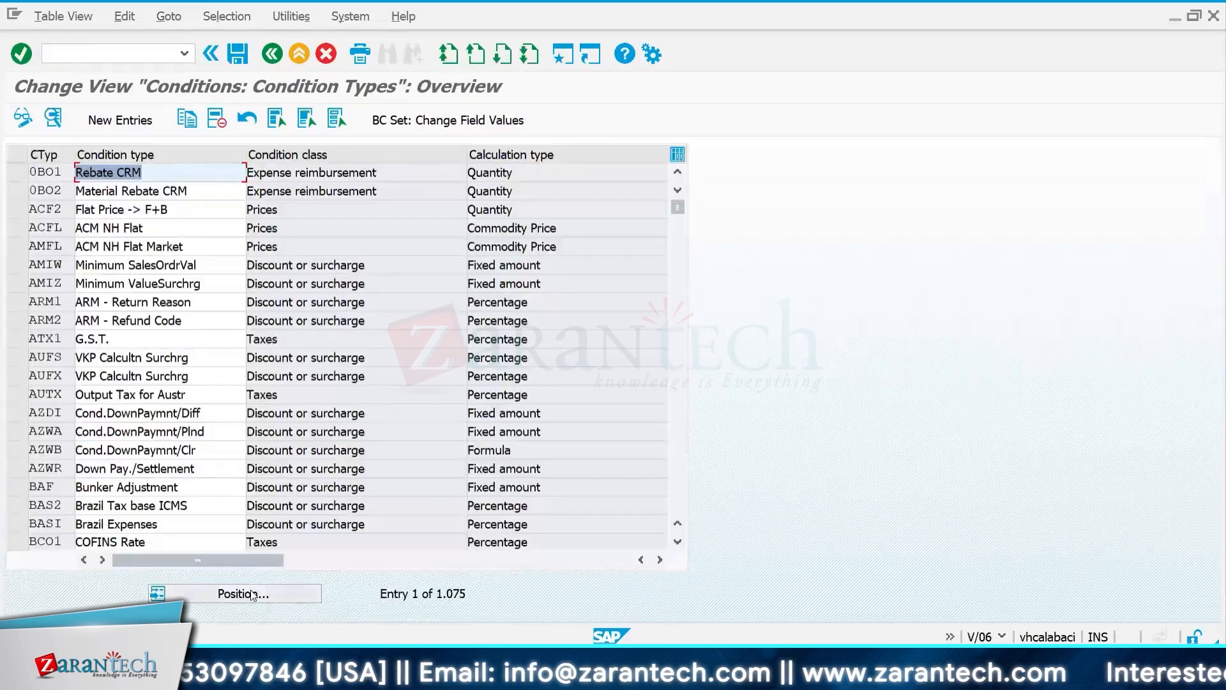
Step: Position the condition type list at MWST and open that entry's details
left_click(252, 594)
type("MWST")
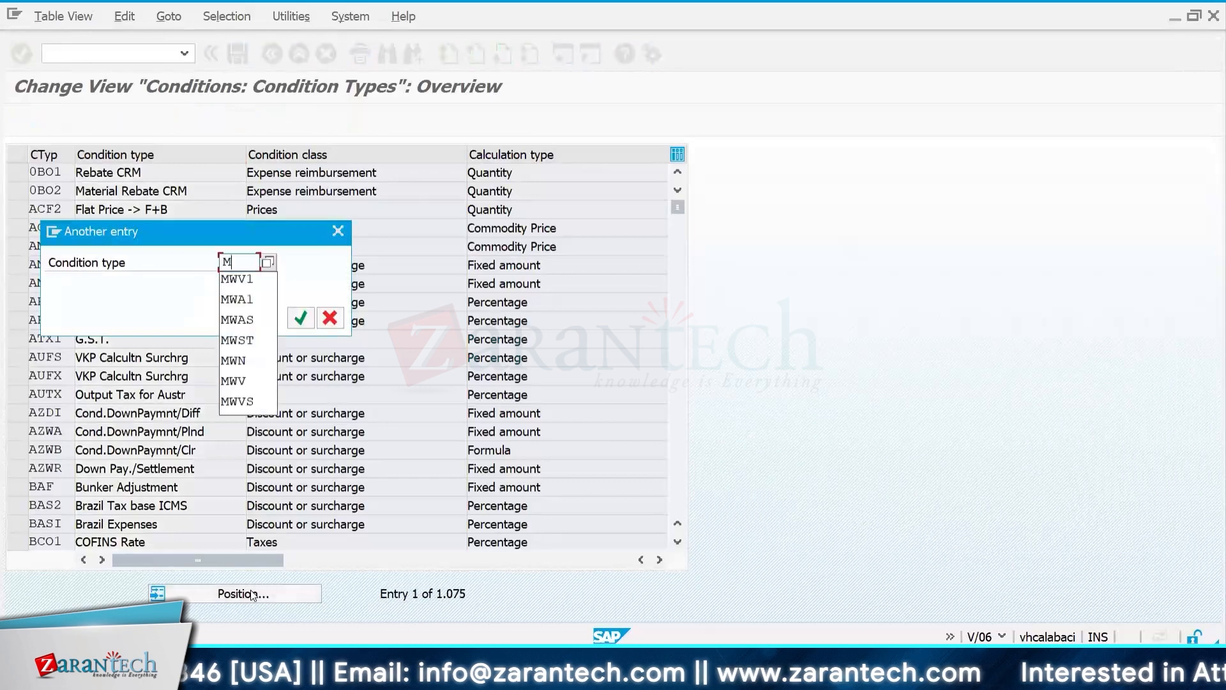
key("Return")
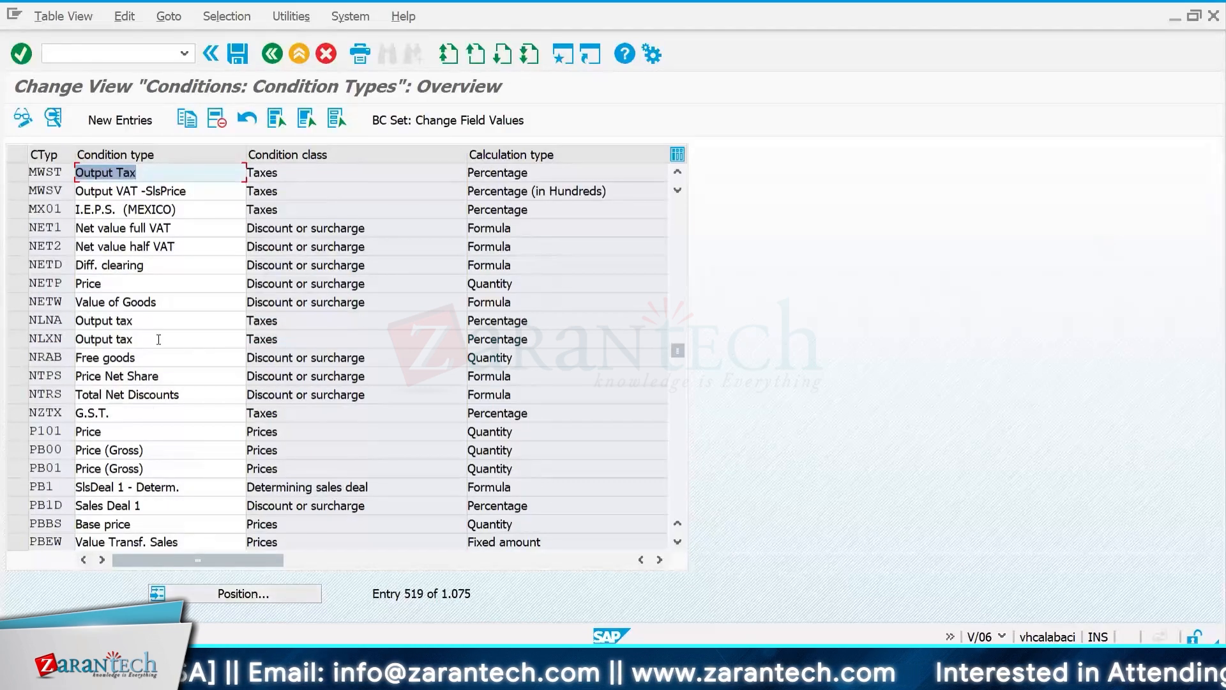
key("F2")
Step: Examine the access sequence, control data and manual entries setting of MWST, and return to the condition type overview
key("Tab")
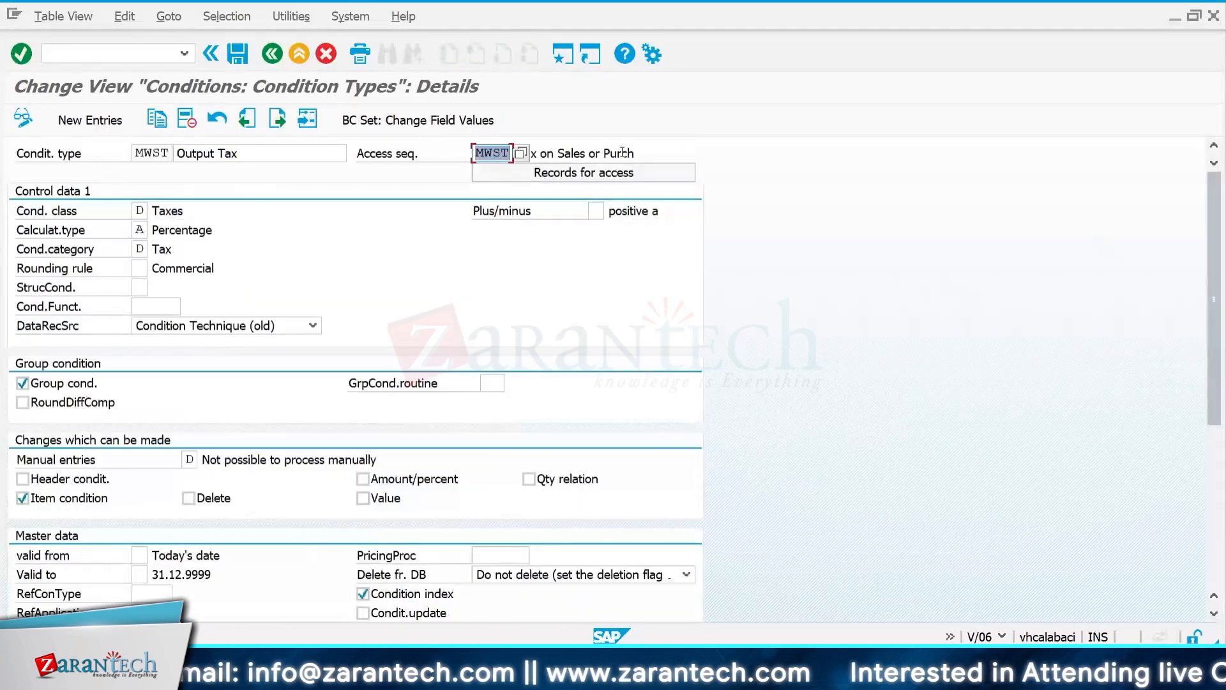
left_click(631, 152)
left_click_drag(155, 205, 174, 263)
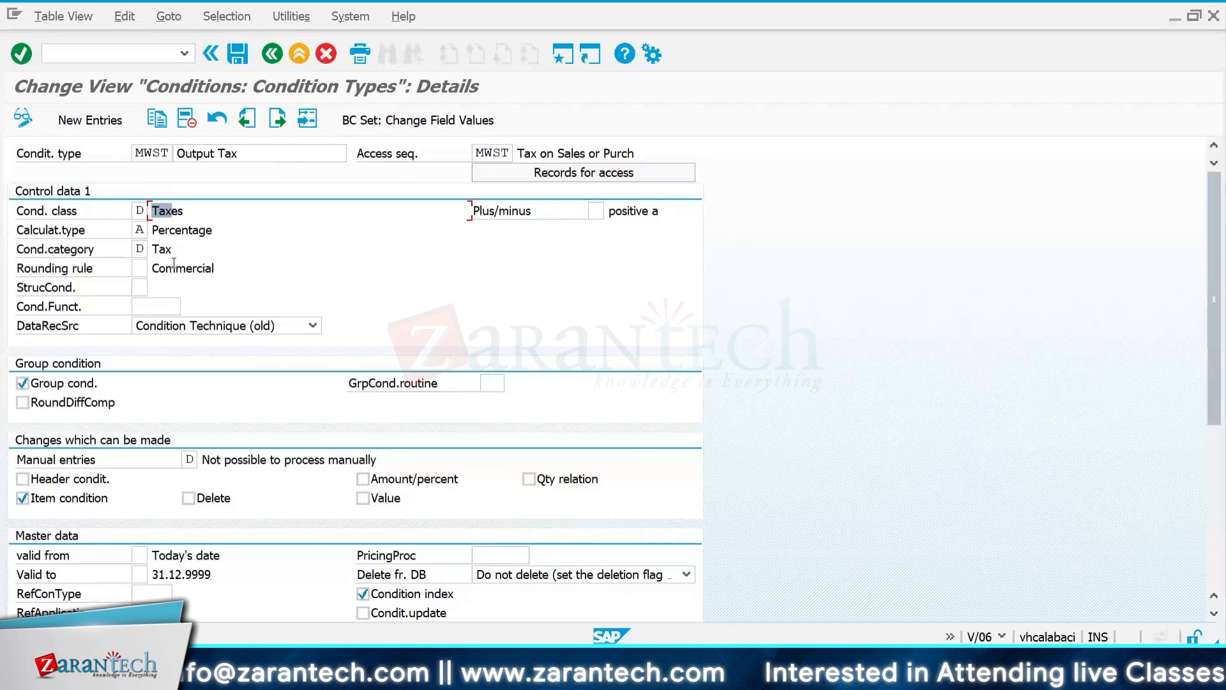
left_click_drag(201, 460, 382, 462)
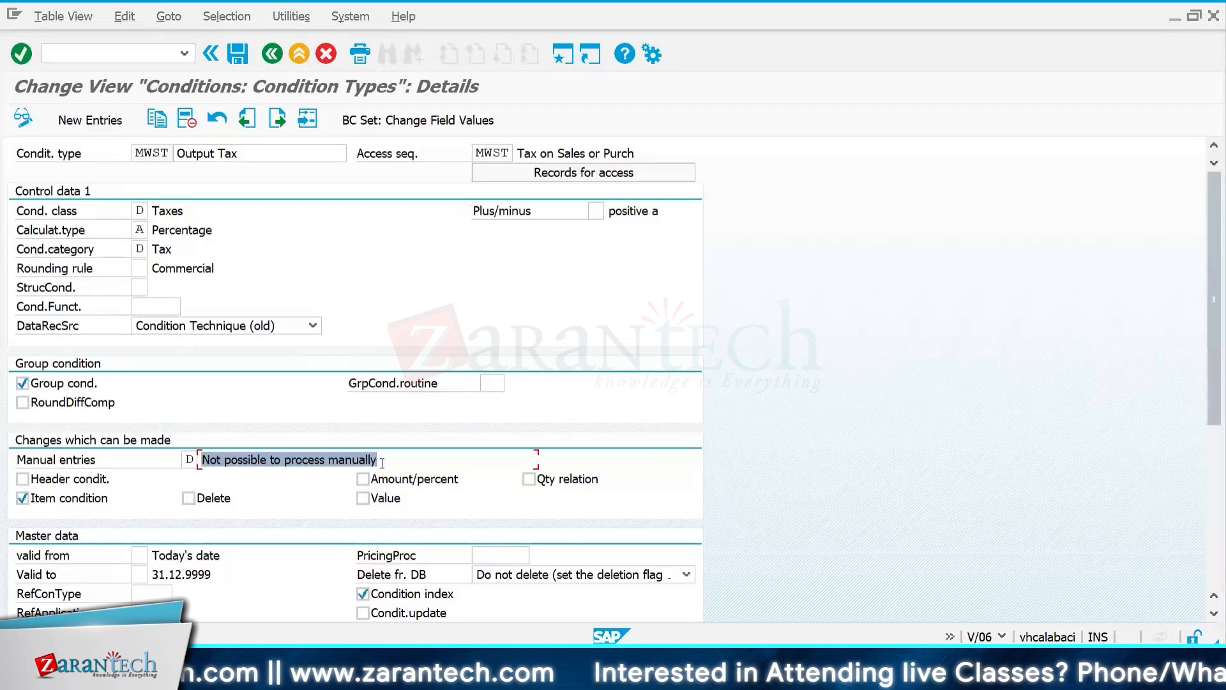
scroll(262, 492, "down", 3)
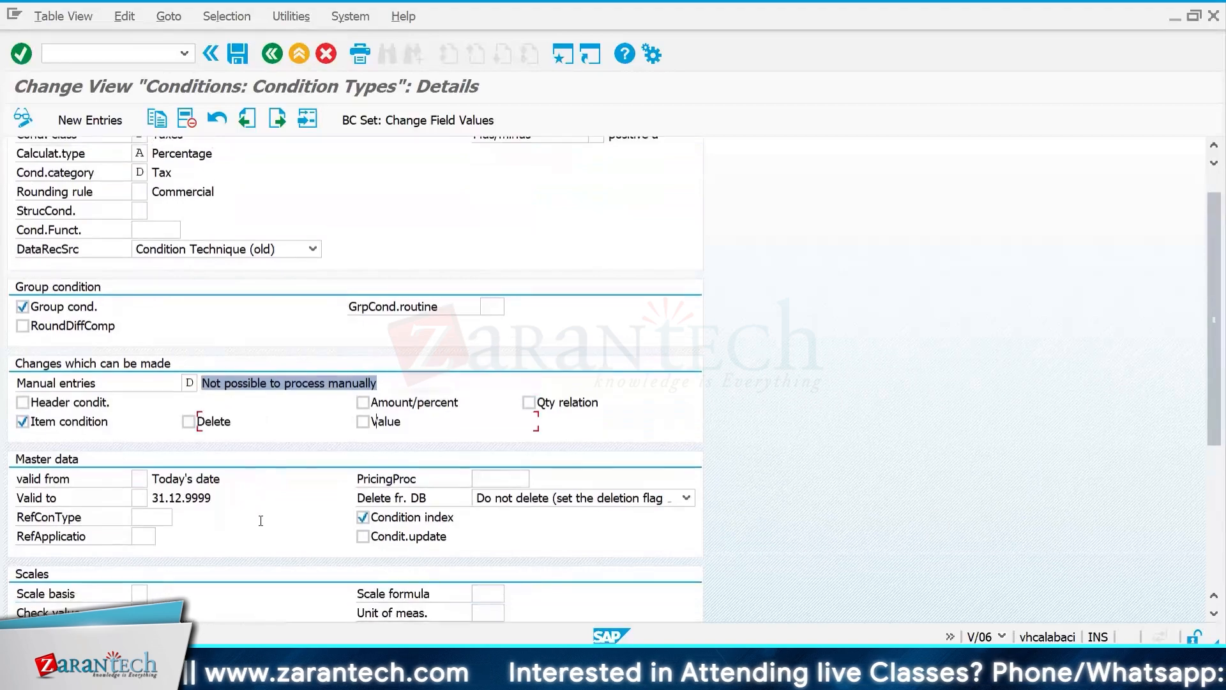
scroll(261, 520, "up", 3)
left_click(273, 55)
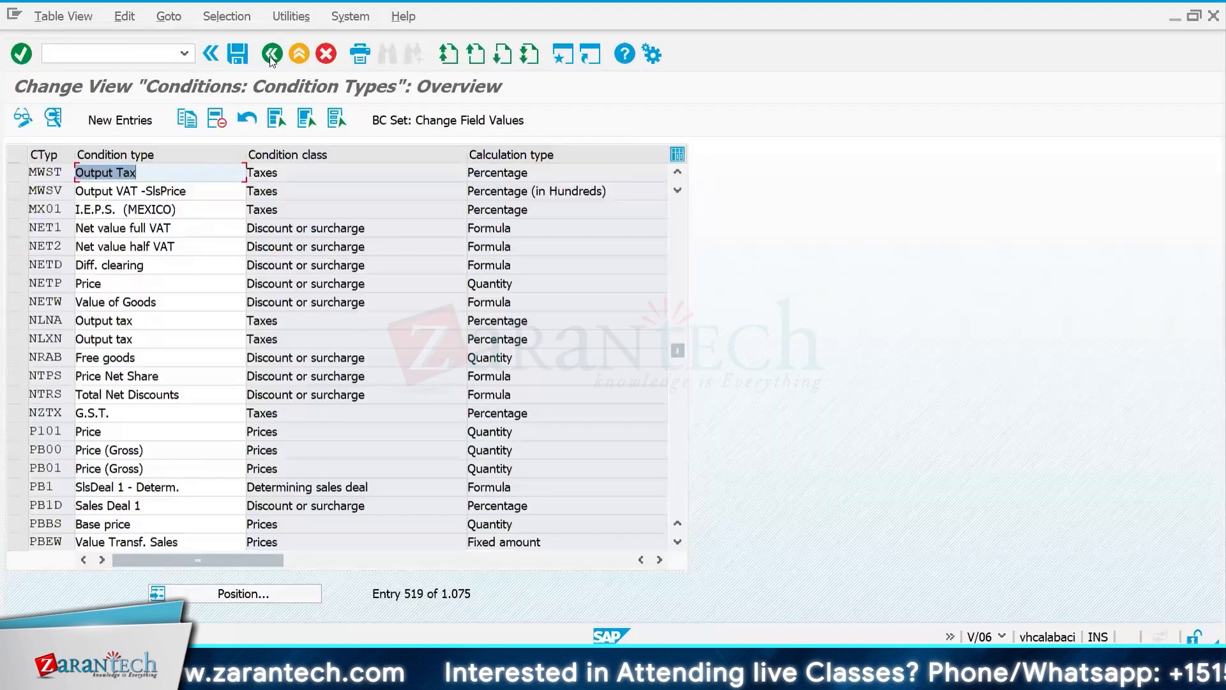
Step: Position the condition type list at UTXD and select the UTXD and UTXE rows
left_click(221, 595)
type("UTXD")
key("Return")
left_click(18, 174)
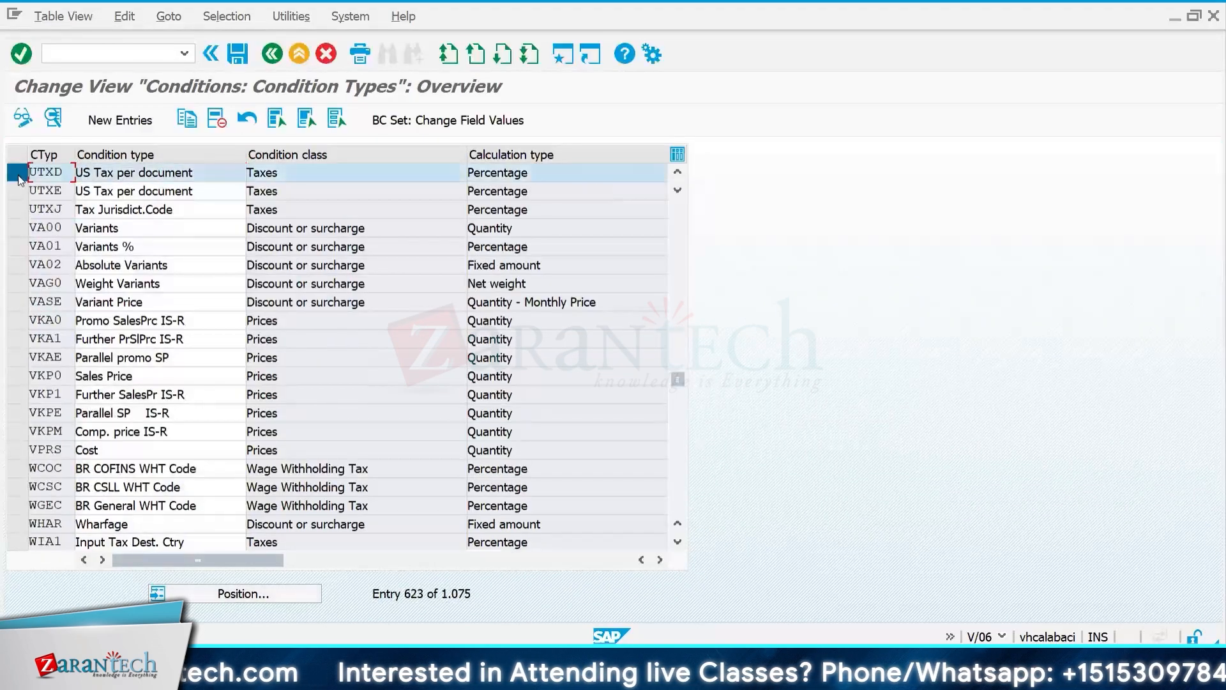
left_click_drag(18, 174, 24, 192)
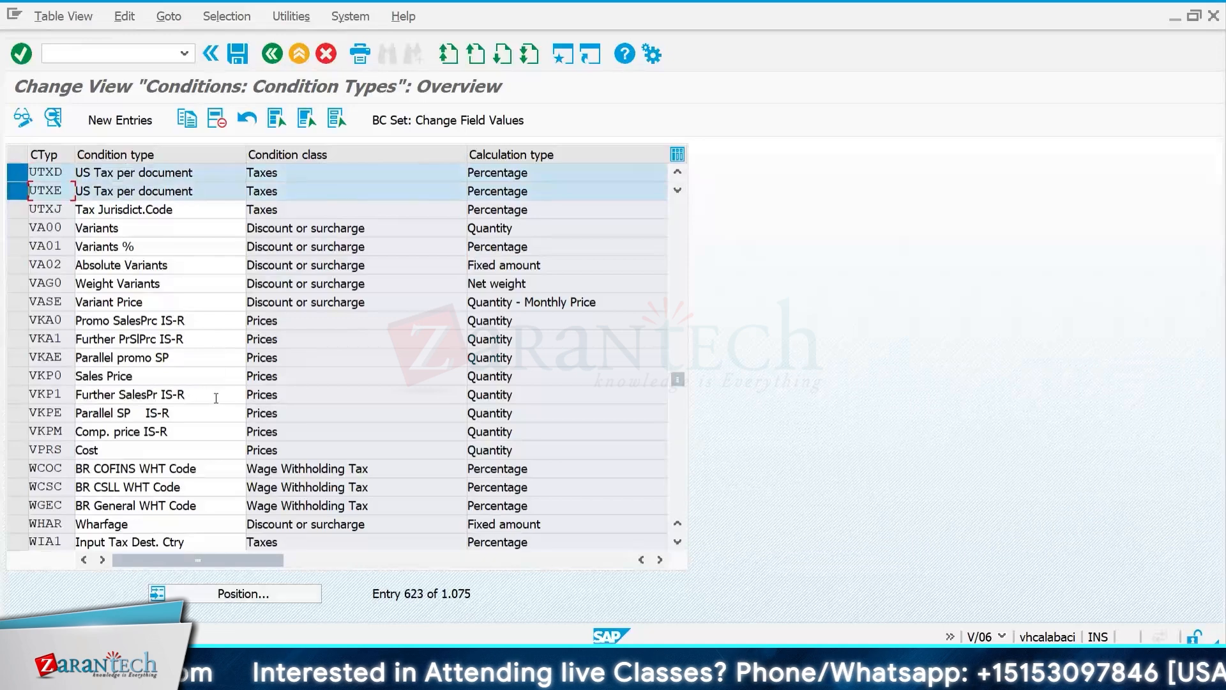
scroll(217, 402, "up", 1)
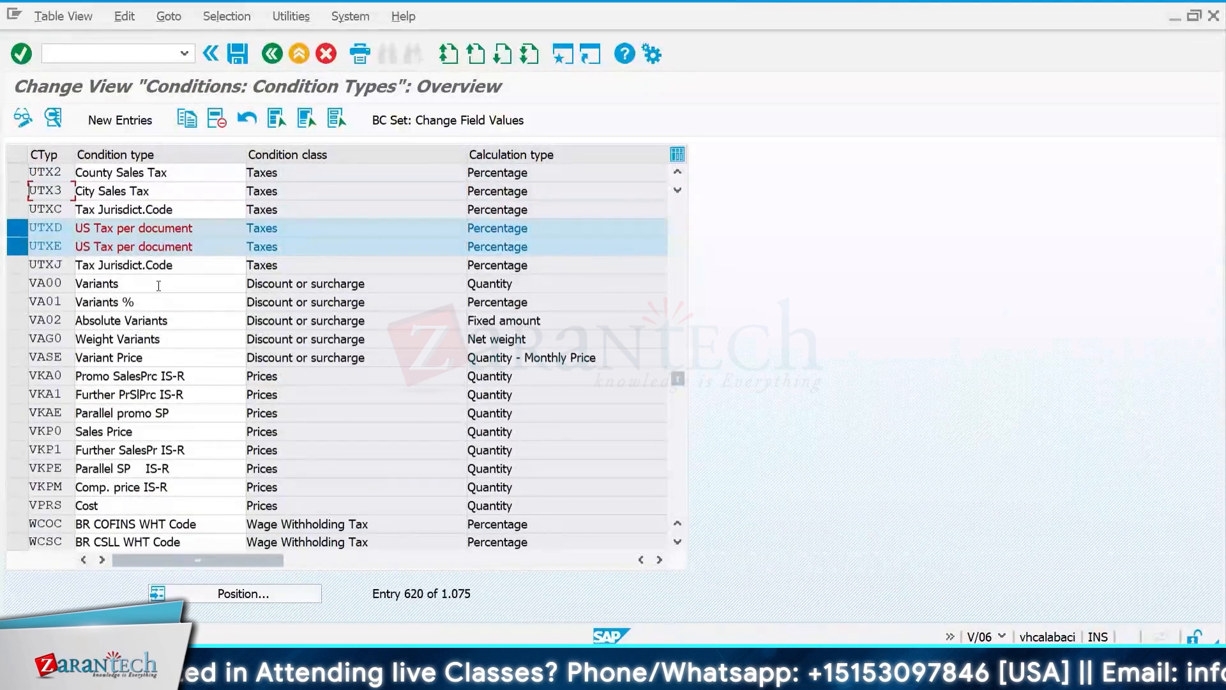
Step: Open the details of UTXD, examine its condition category and return to the overview
double_click(109, 235)
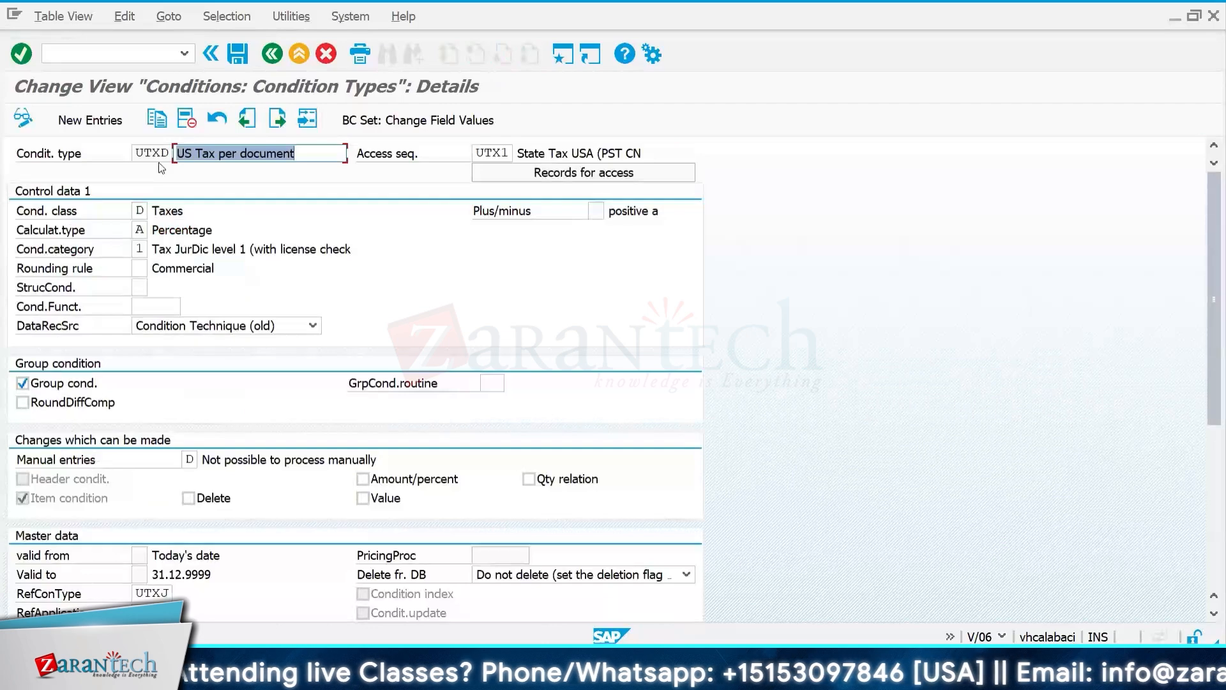
left_click_drag(154, 250, 246, 249)
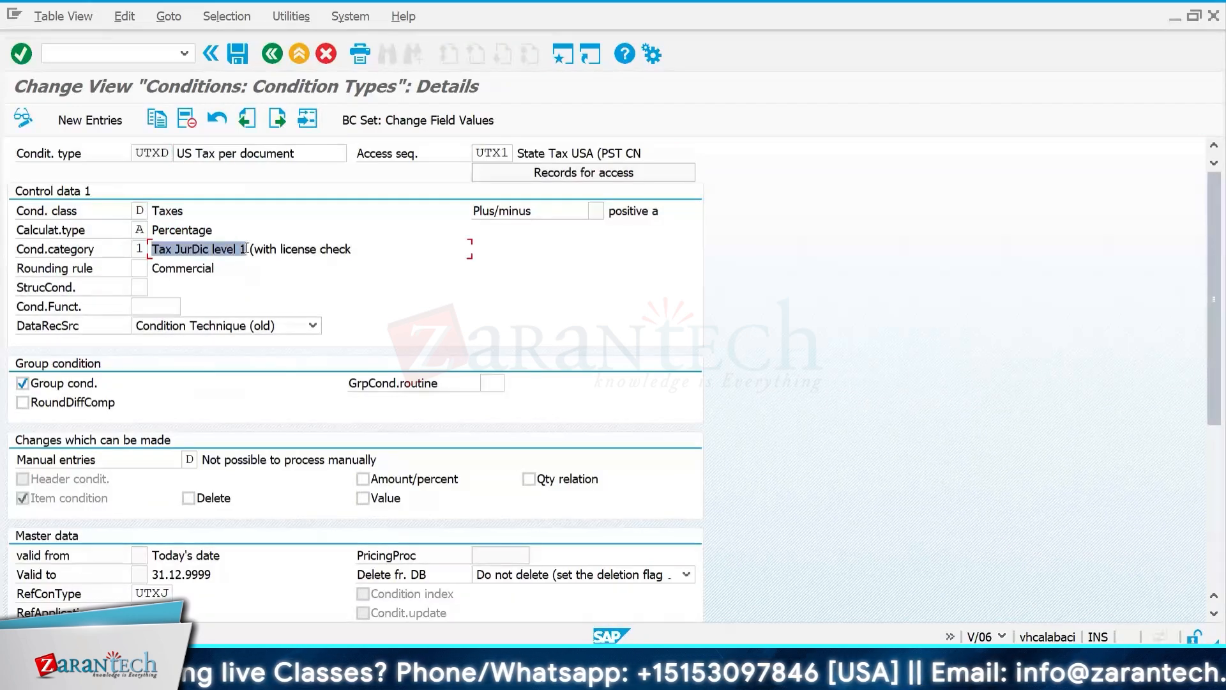
key("F3")
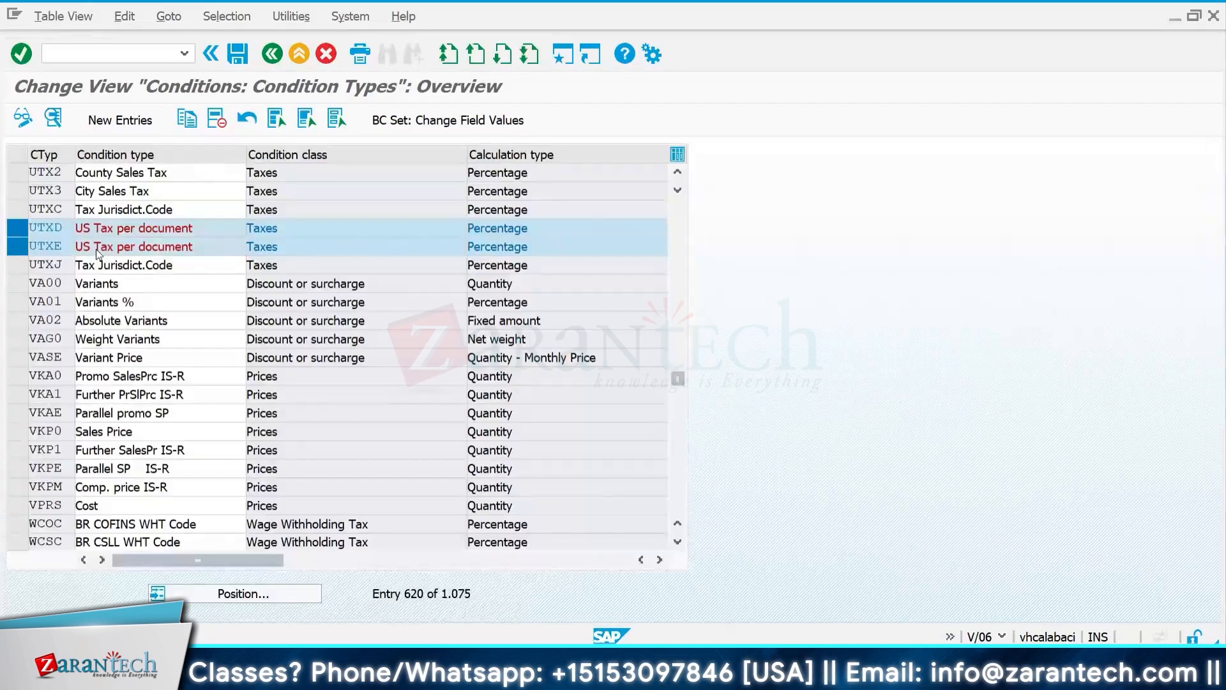
Step: View the details of UTXE and UTXD in turn, returning to the overview after each
double_click(95, 249)
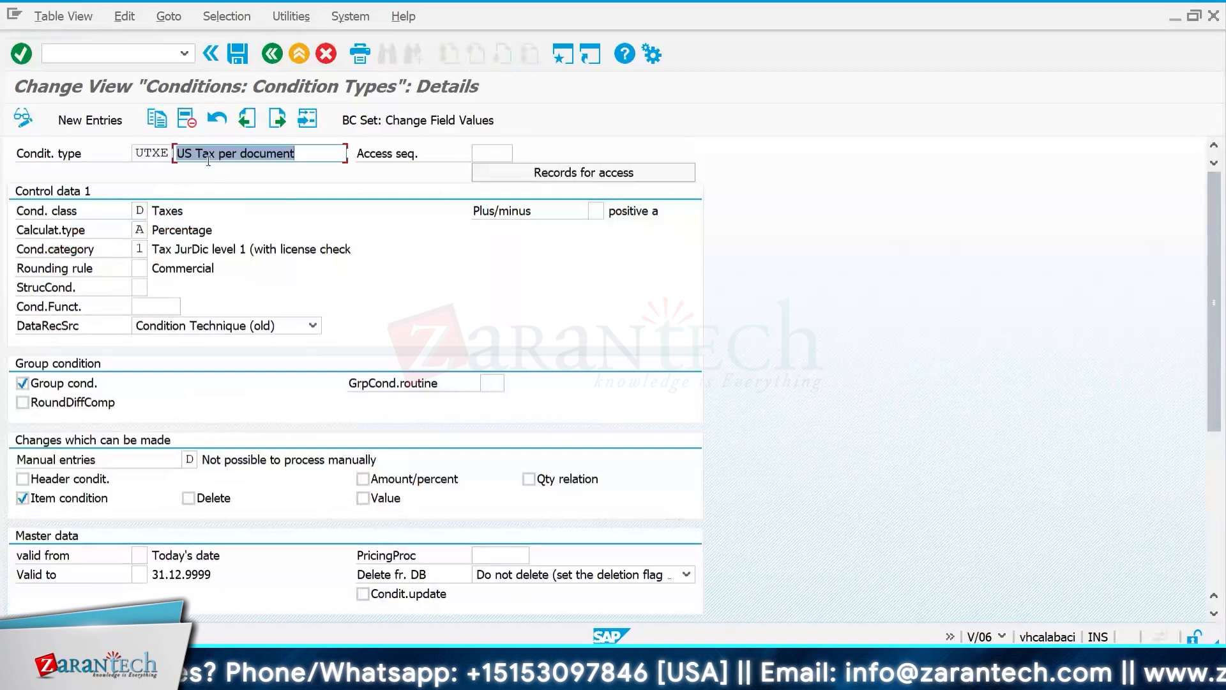
left_click(251, 182)
key("F3")
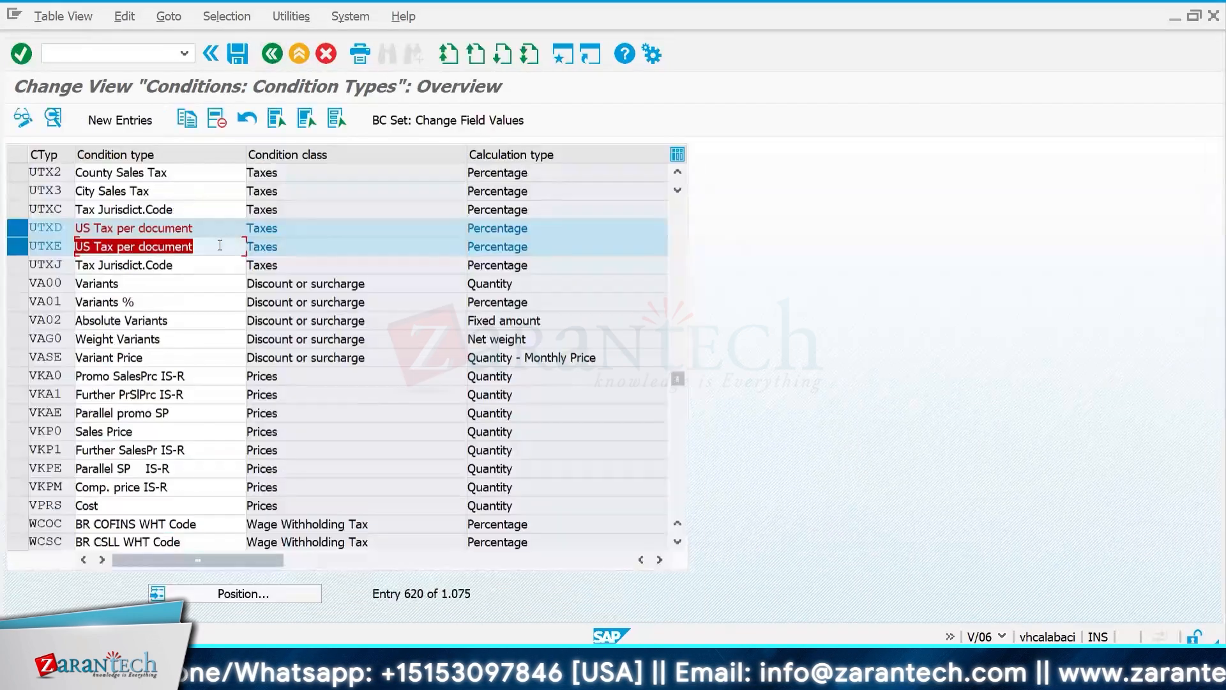
double_click(124, 227)
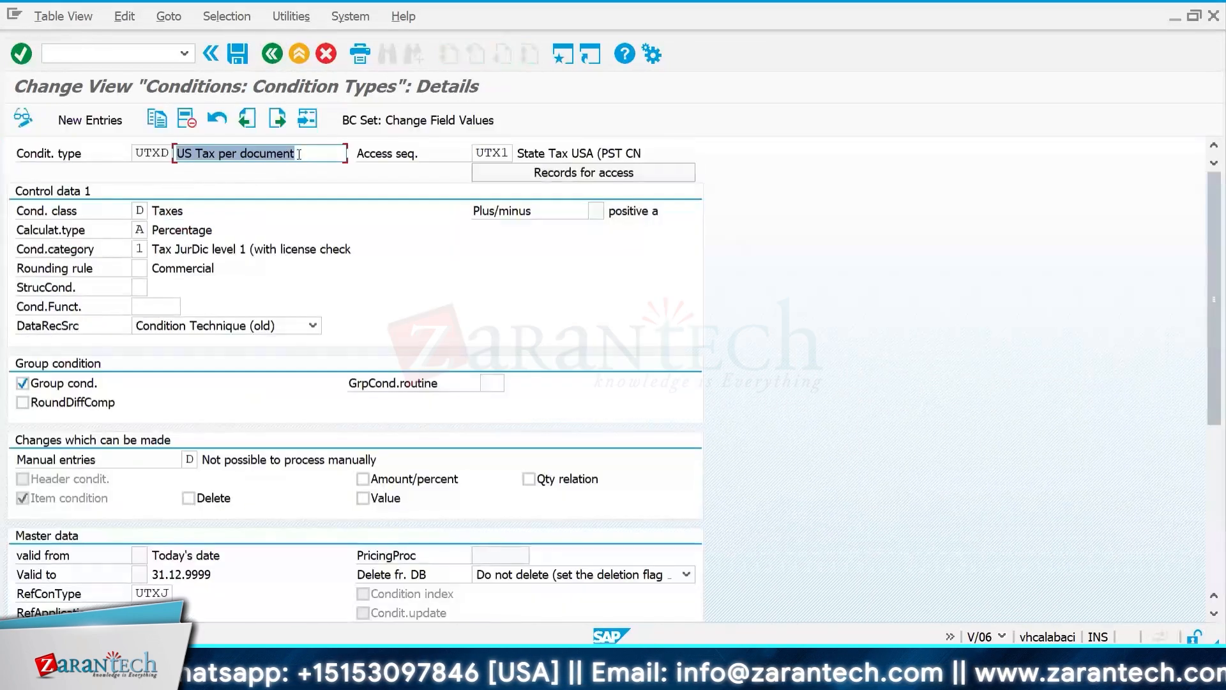
left_click(276, 56)
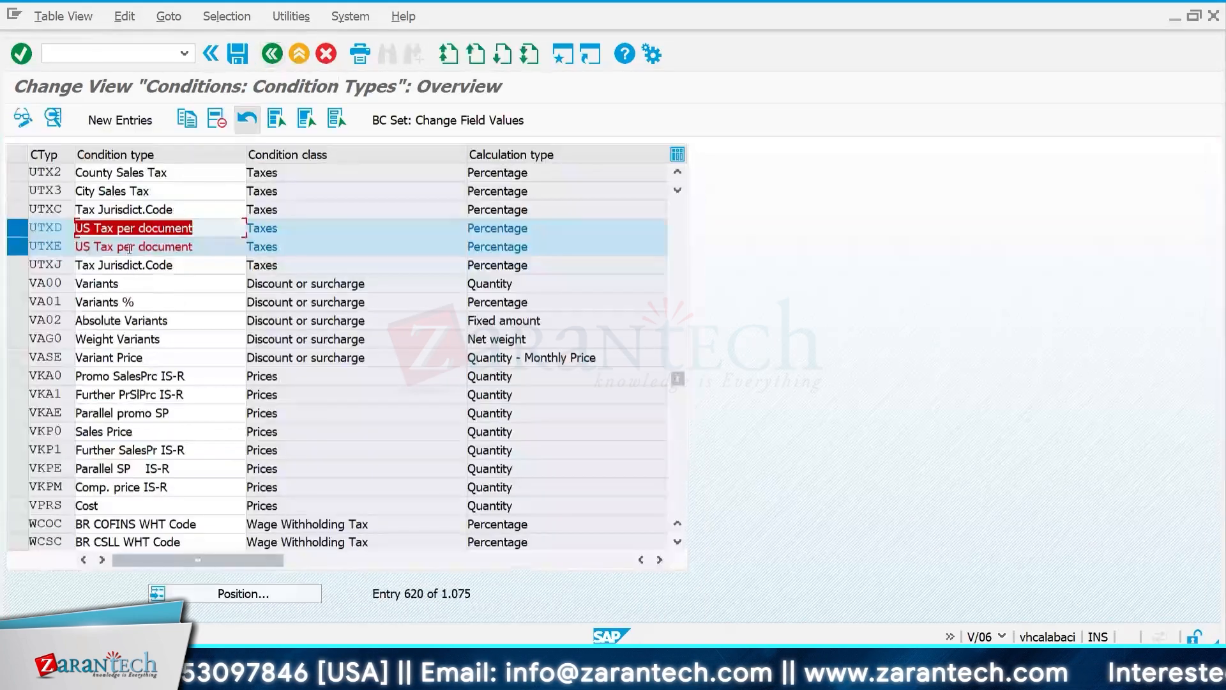
Step: Compare the access sequence fields in the details of condition types UTXE and UTXD
double_click(115, 247)
left_click(490, 153)
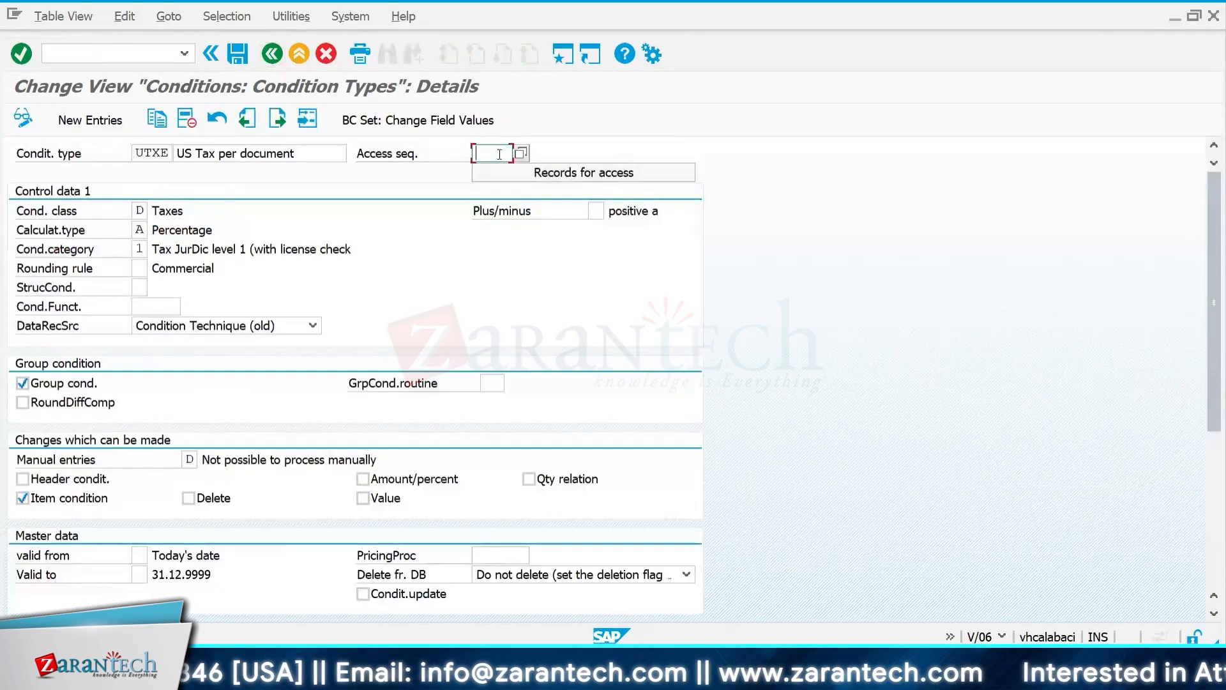
left_click_drag(135, 154, 171, 153)
key("Return")
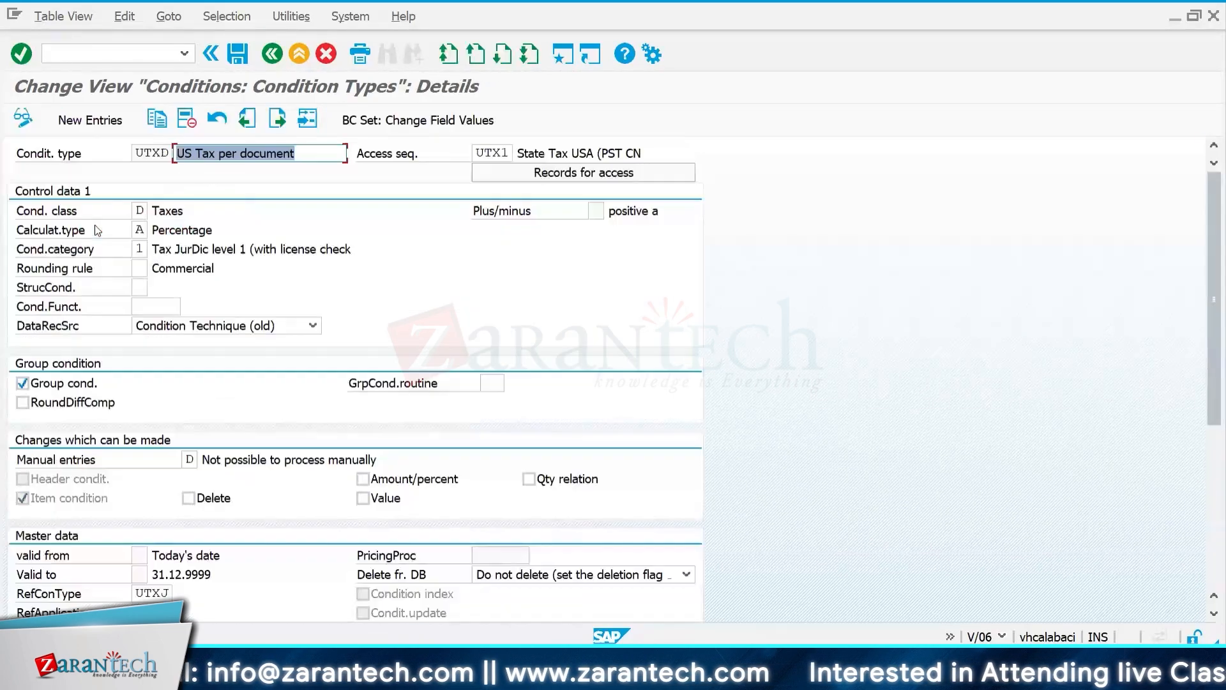
left_click(493, 153)
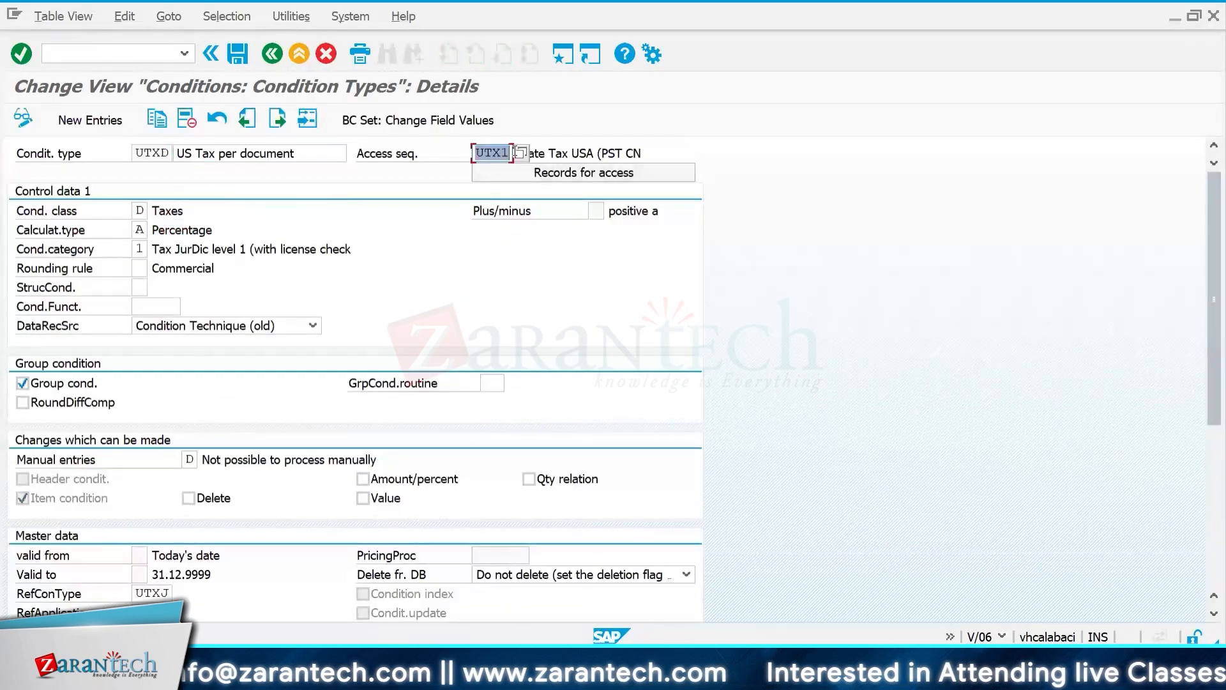
key("Return")
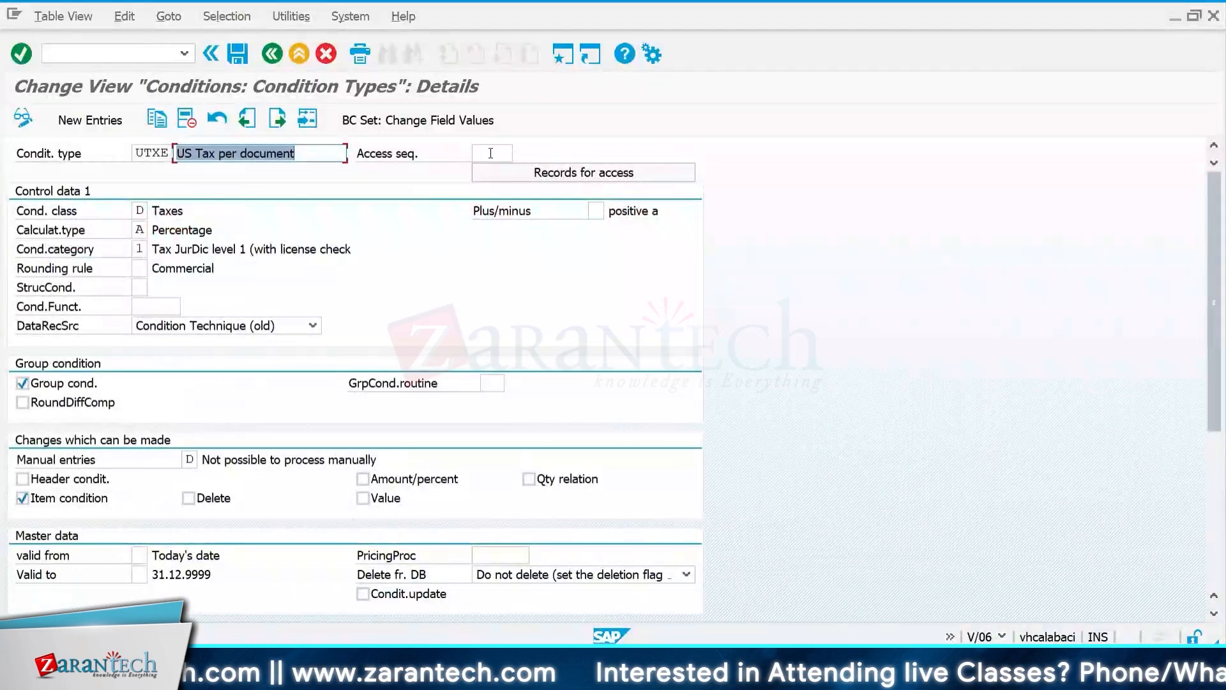
Step: Open the details of condition type UTXJ, examine its access sequence and group condition settings, and return to the overview
left_click(271, 54)
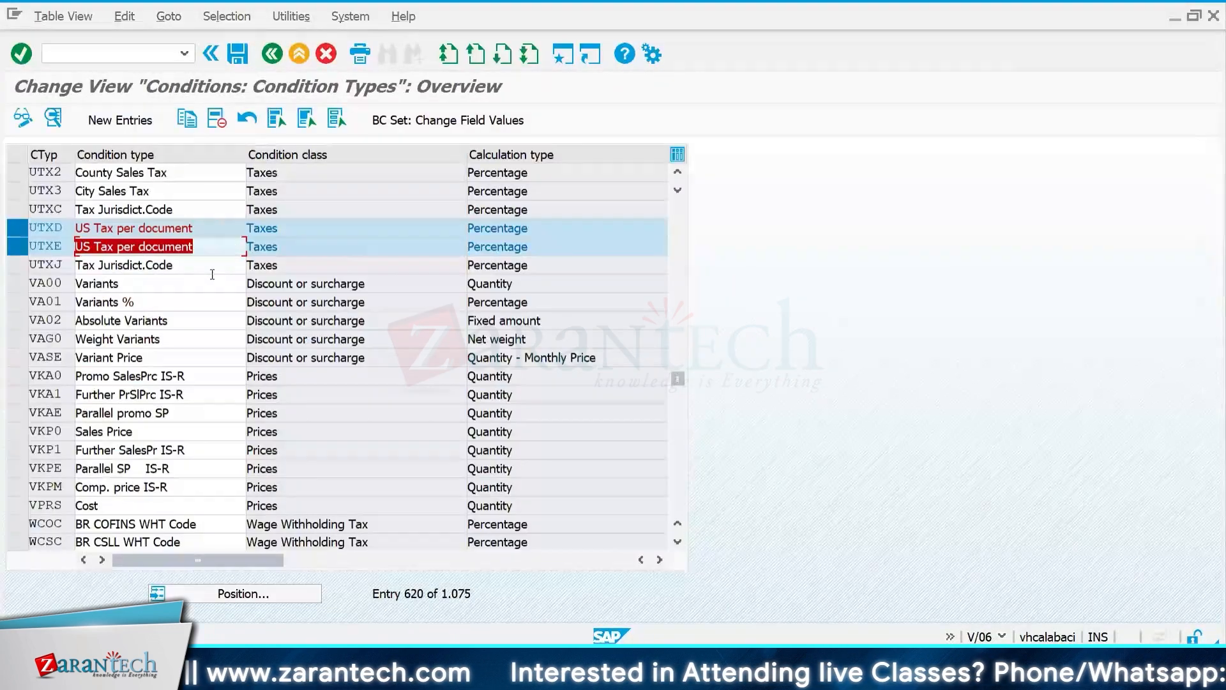
double_click(120, 265)
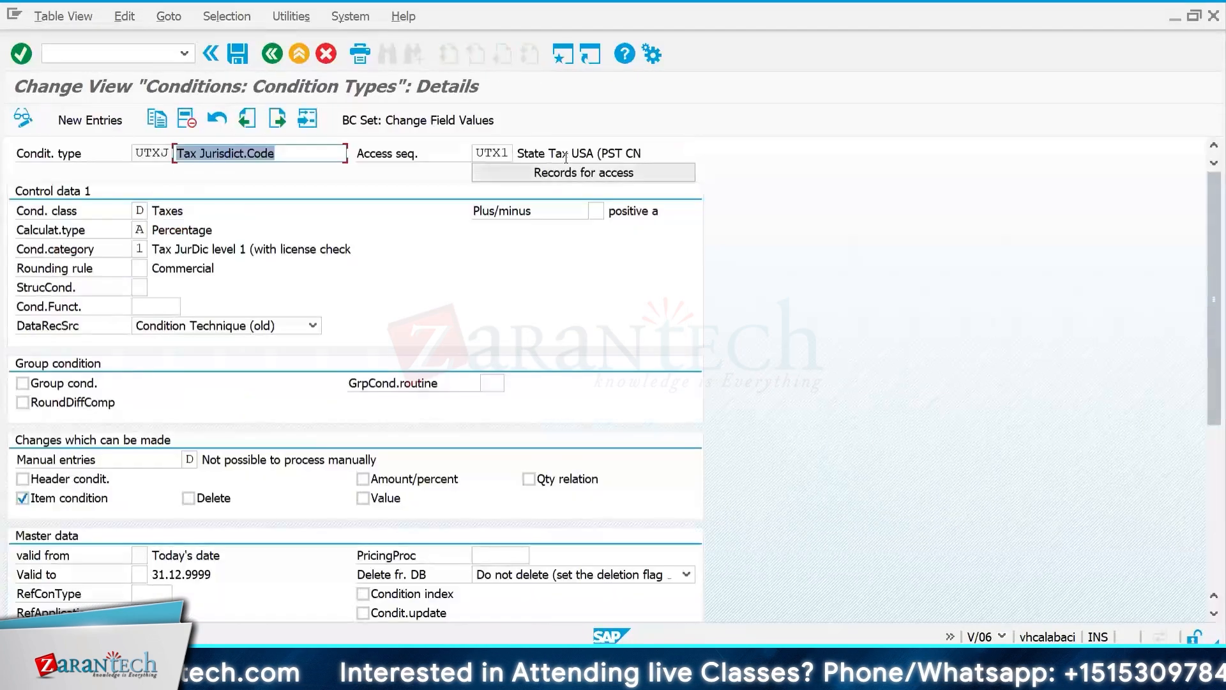
left_click_drag(517, 154, 644, 152)
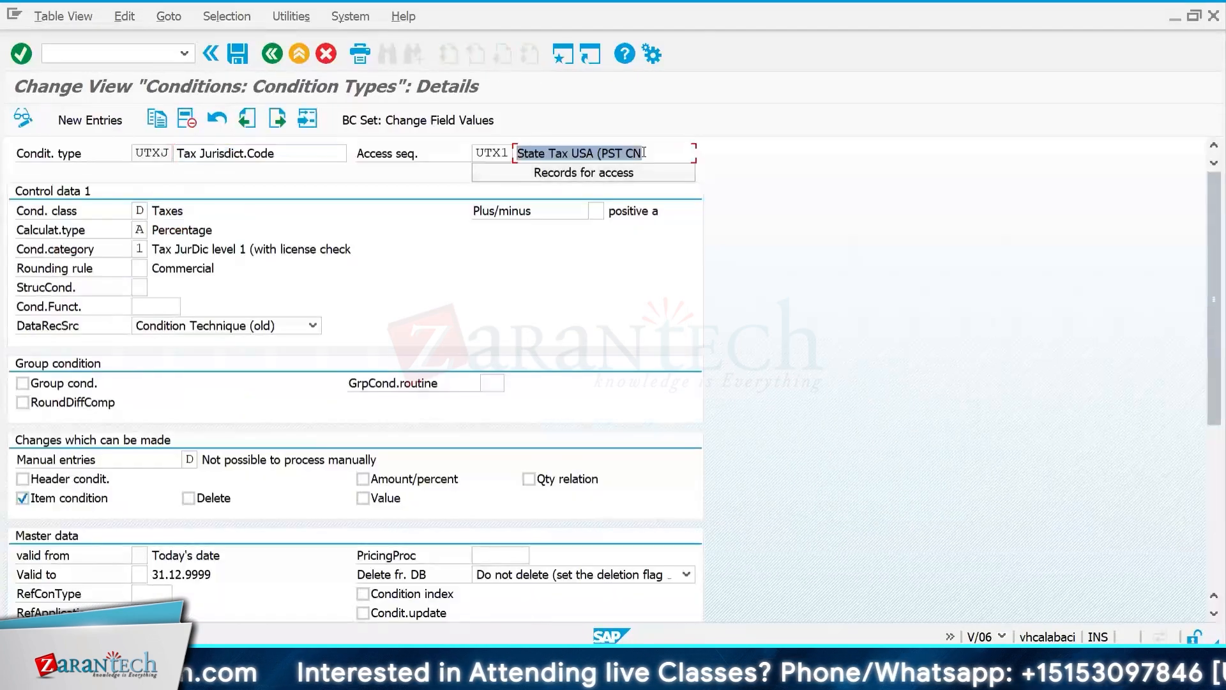
left_click(493, 154)
left_click(415, 216)
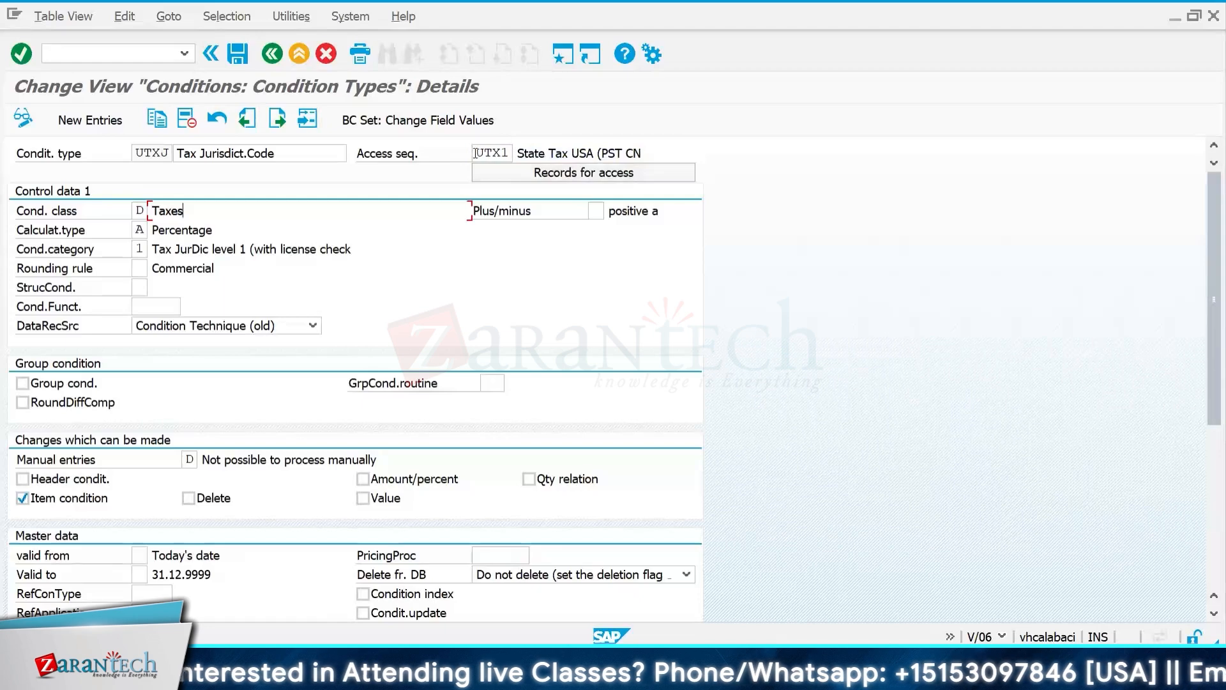
left_click_drag(476, 153, 508, 153)
left_click(618, 152)
scroll(293, 362, "down", 1)
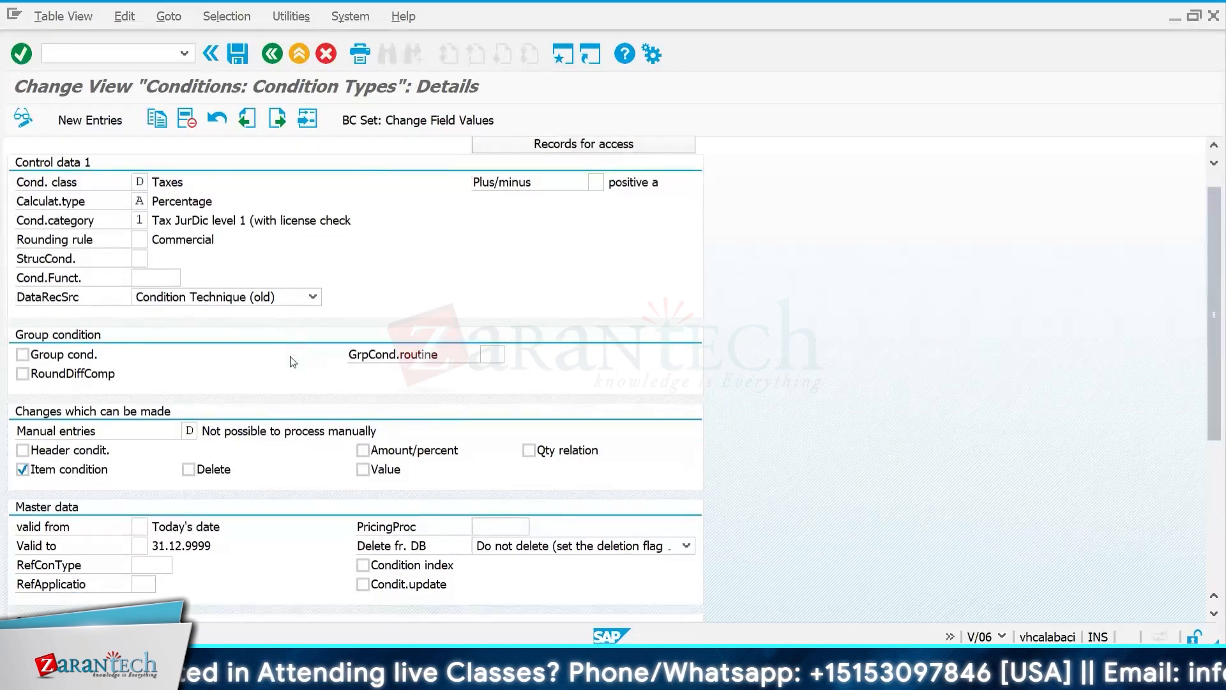
scroll(292, 362, "down", 2)
scroll(293, 362, "up", 2)
left_click(272, 54)
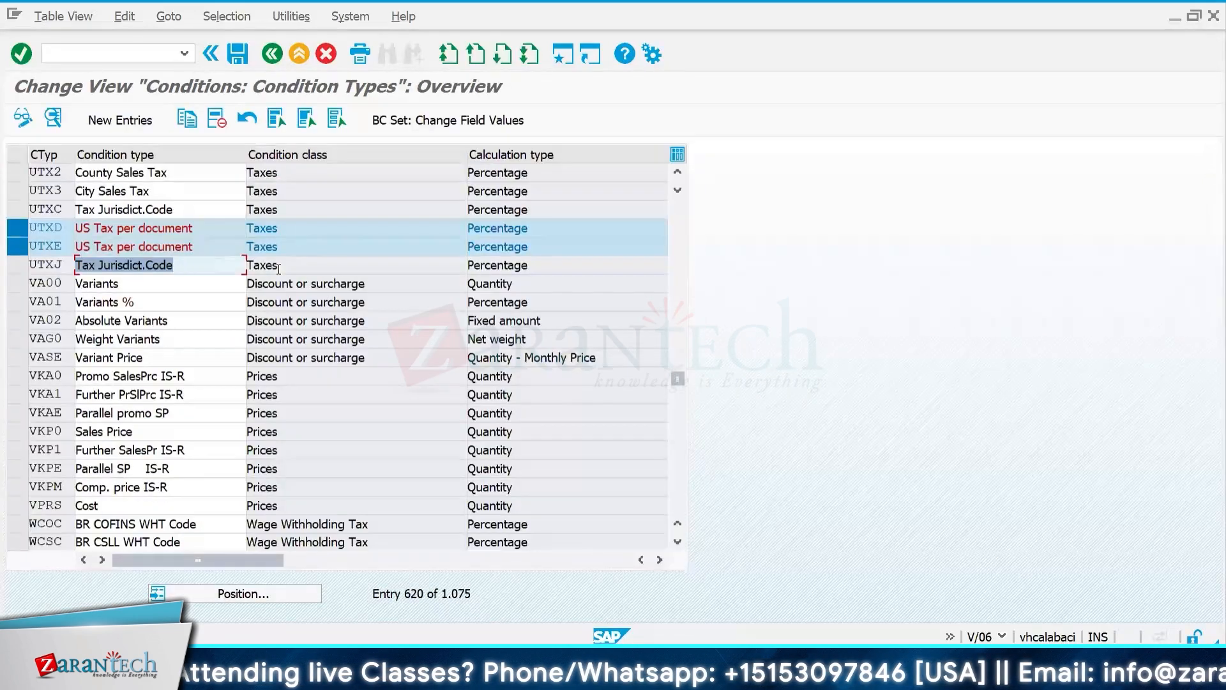
Step: Try to position the condition type list at ZTXD
left_click(225, 595)
type("ZTXD")
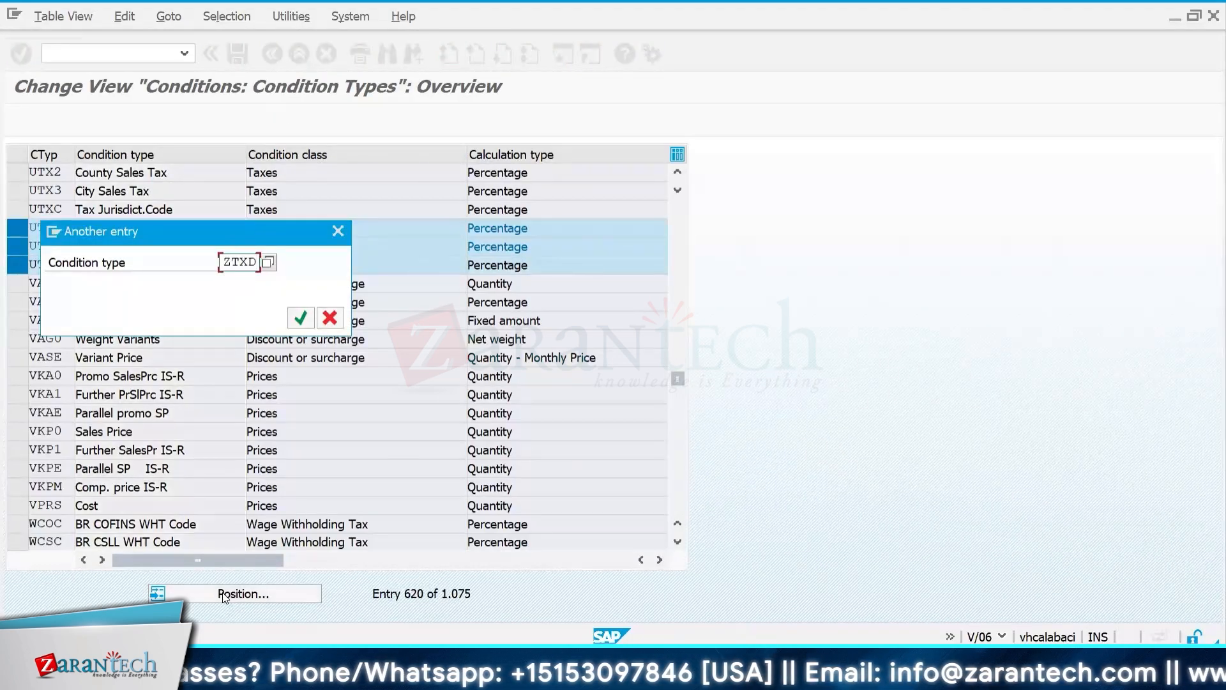
key("Return")
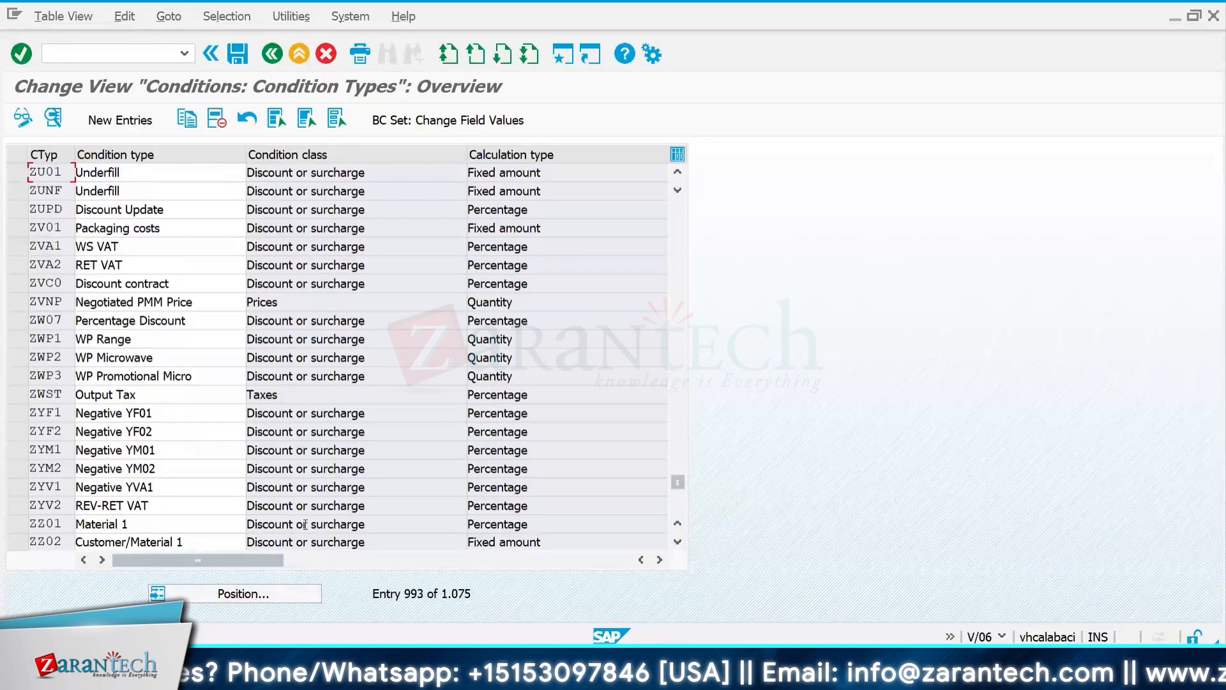
Step: Position the condition type list at UTXD and copy its condition type code
left_click(256, 594)
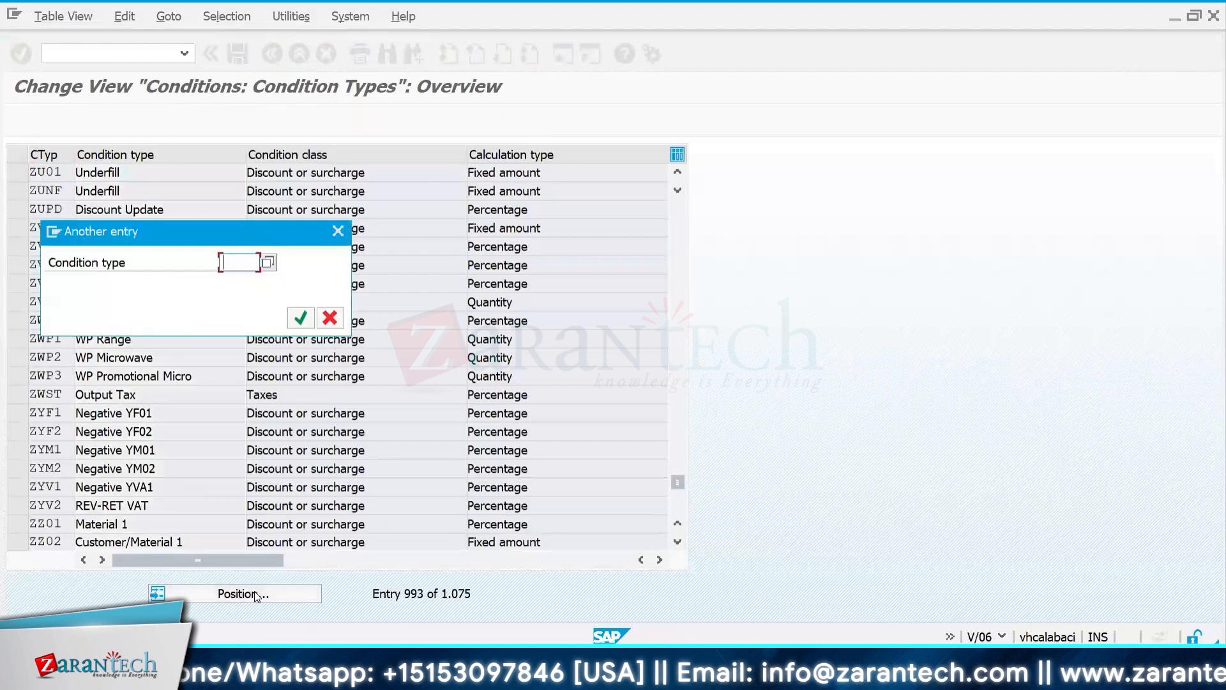
type("UTXD")
key("Return")
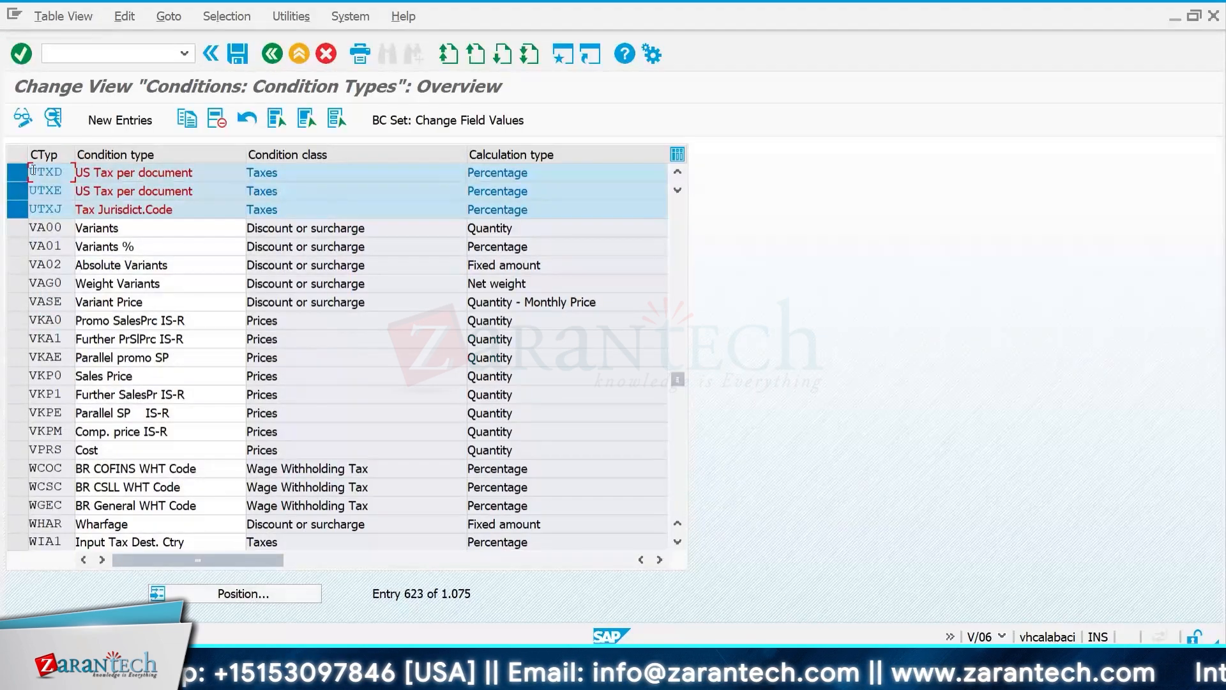
left_click_drag(32, 170, 63, 173)
key("ctrl+c")
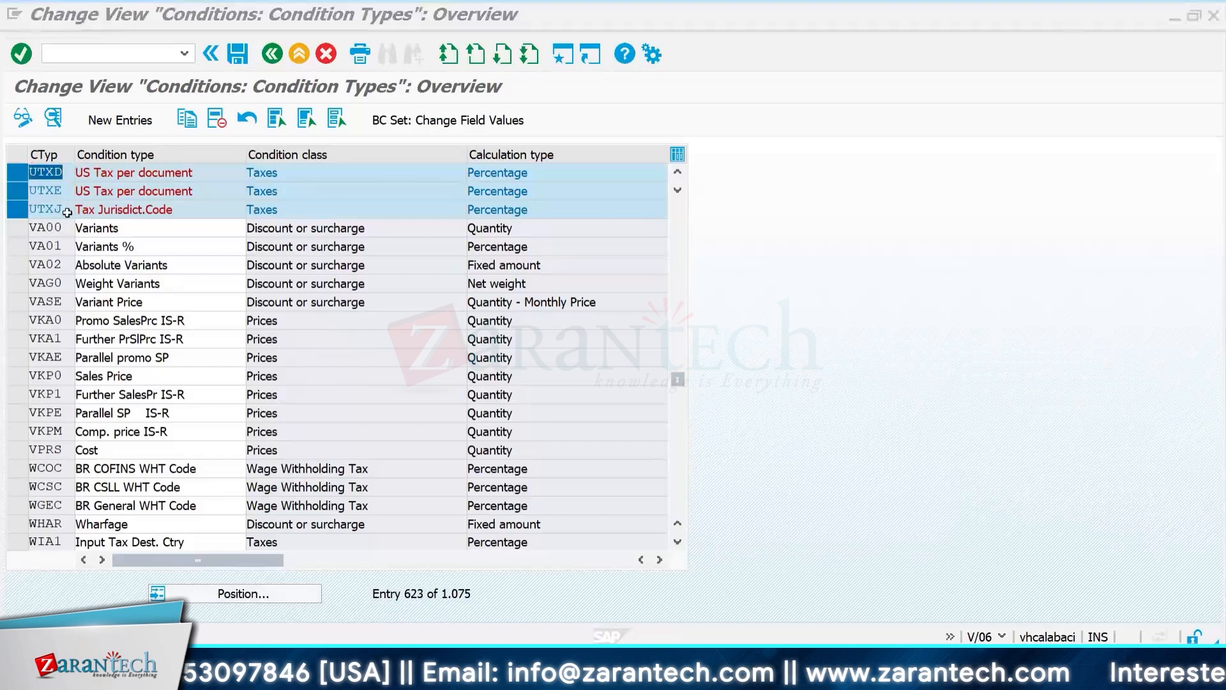
Step: Switch to the Excel notes and list UTXD, UTXE and UTXG/J in cells C181 to C183 beside V/06
key("alt+Tab")
left_click(443, 378)
key("ctrl+v")
key("BackSpace")
type("E")
key("Return")
key("ctrl+v")
key("BackSpace")
type("G")
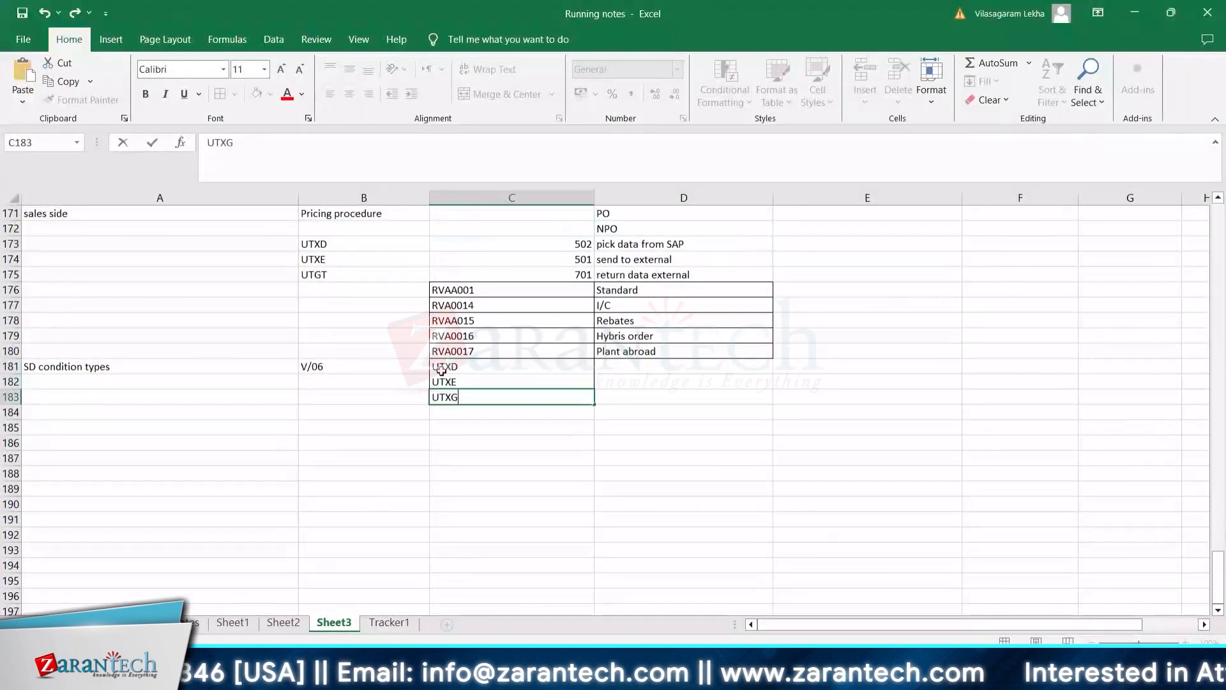
type("/J")
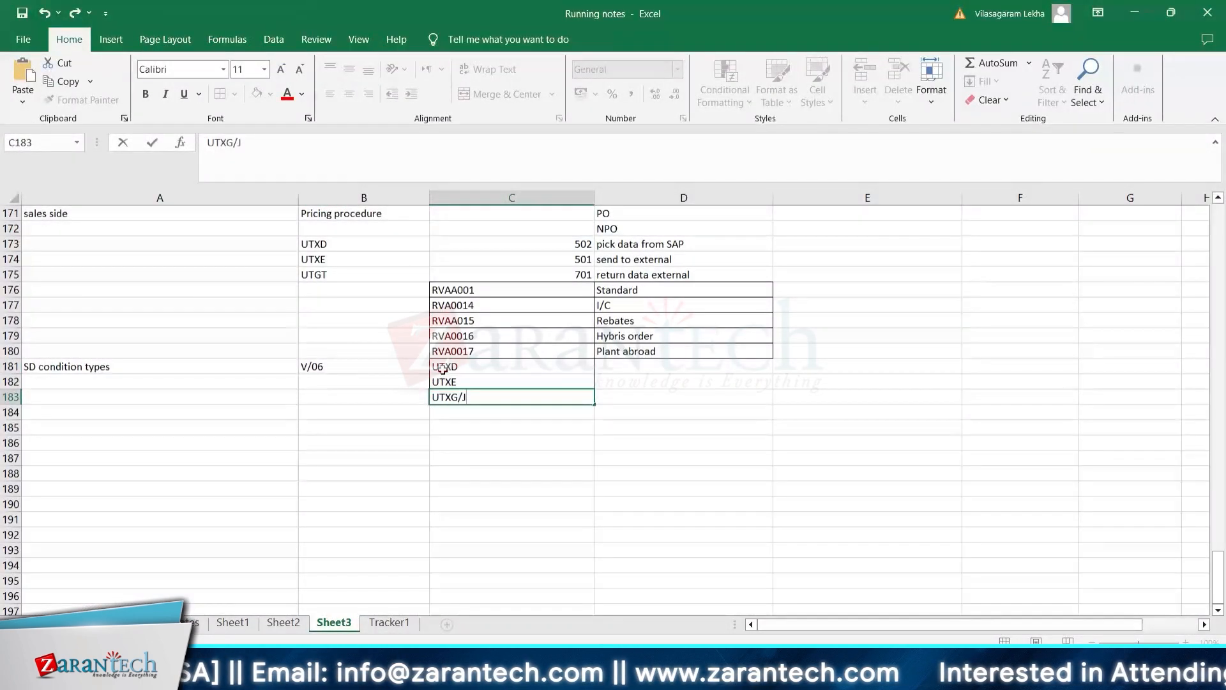
Step: Enter V/07 in cell B184 of the notes and bring up the V/07 access sequence overview in SAP
left_click(331, 413)
key("alt+Tab")
key("alt+Tab")
type("V/07")
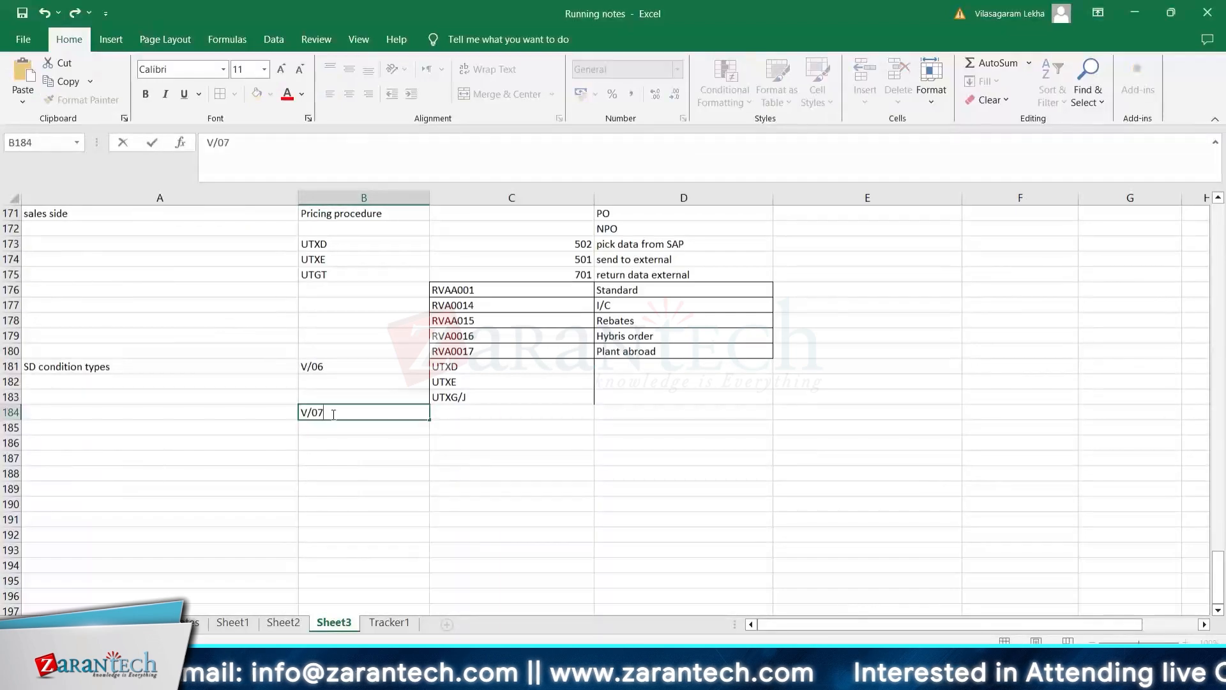
key("alt+Tab")
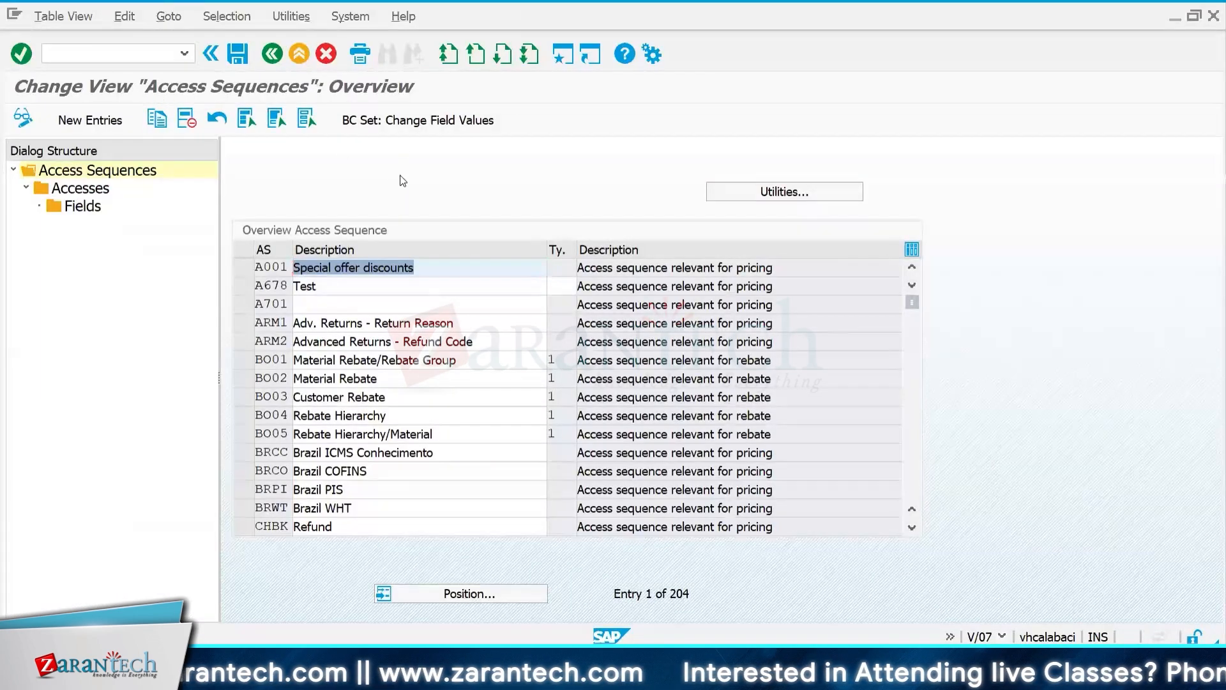
Step: Enter MWST in cell A184 of the Excel notes, review the notes above it and return to SAP
key("alt+Tab")
left_click(150, 414)
type("MWST")
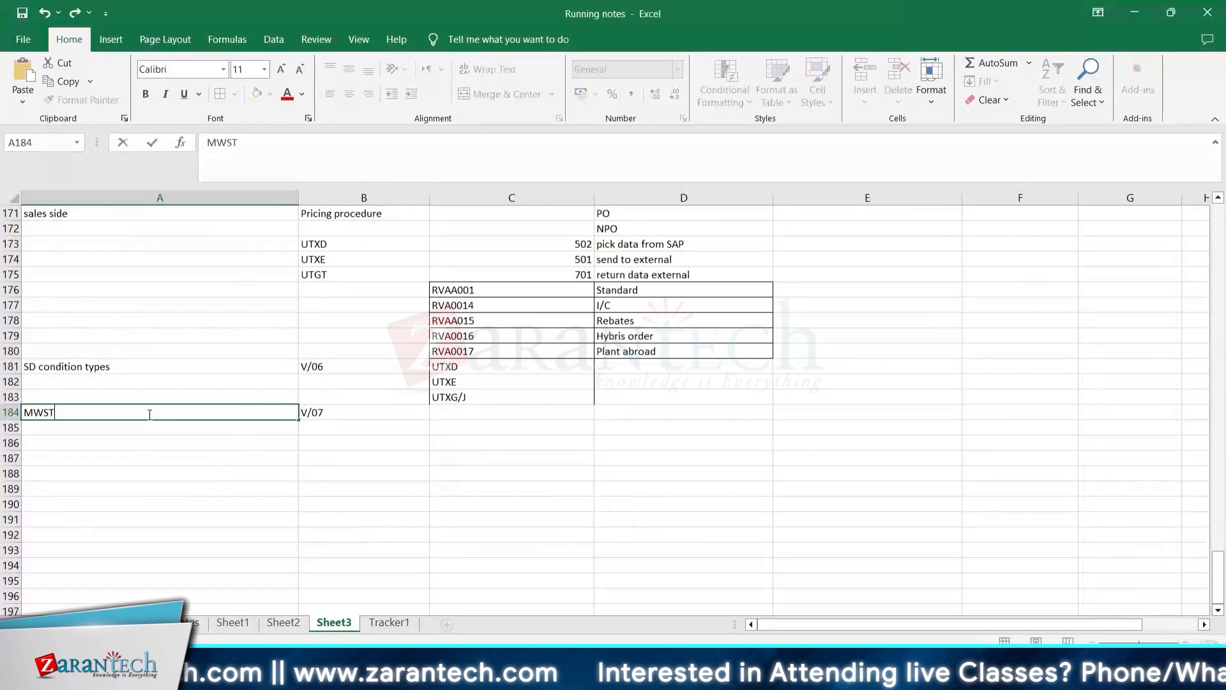
scroll(757, 343, "up", 8)
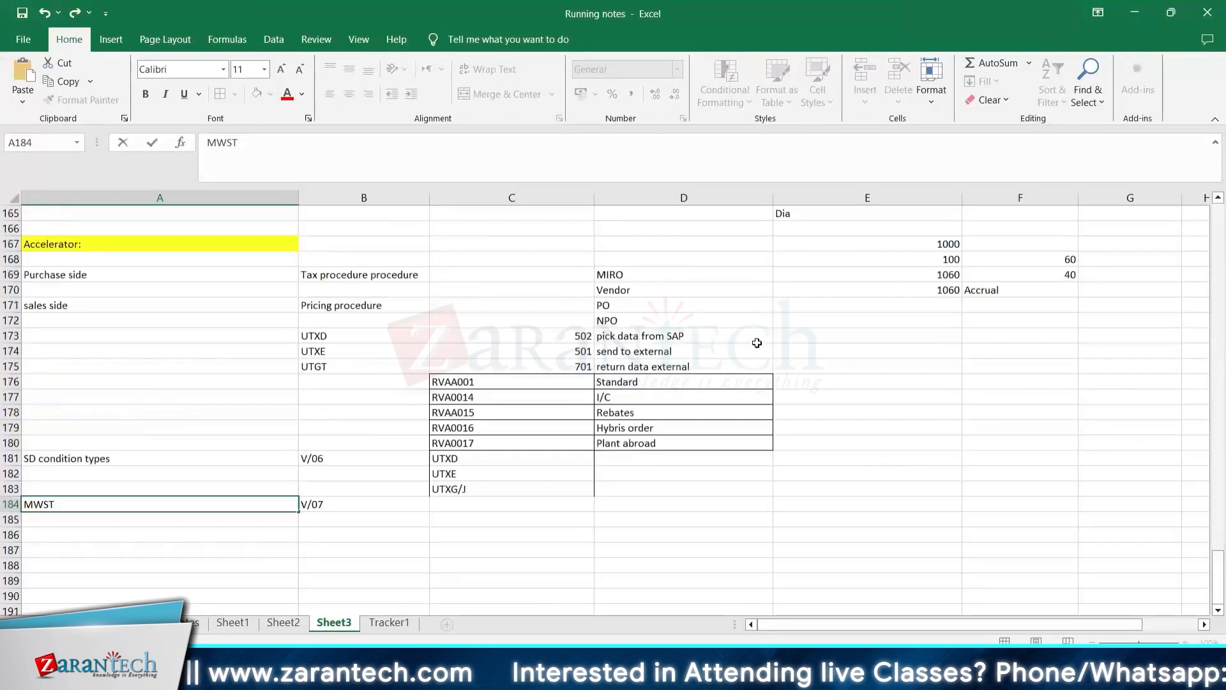
scroll(757, 343, "up", 11)
left_click_drag(610, 444, 626, 505)
key("alt+Tab")
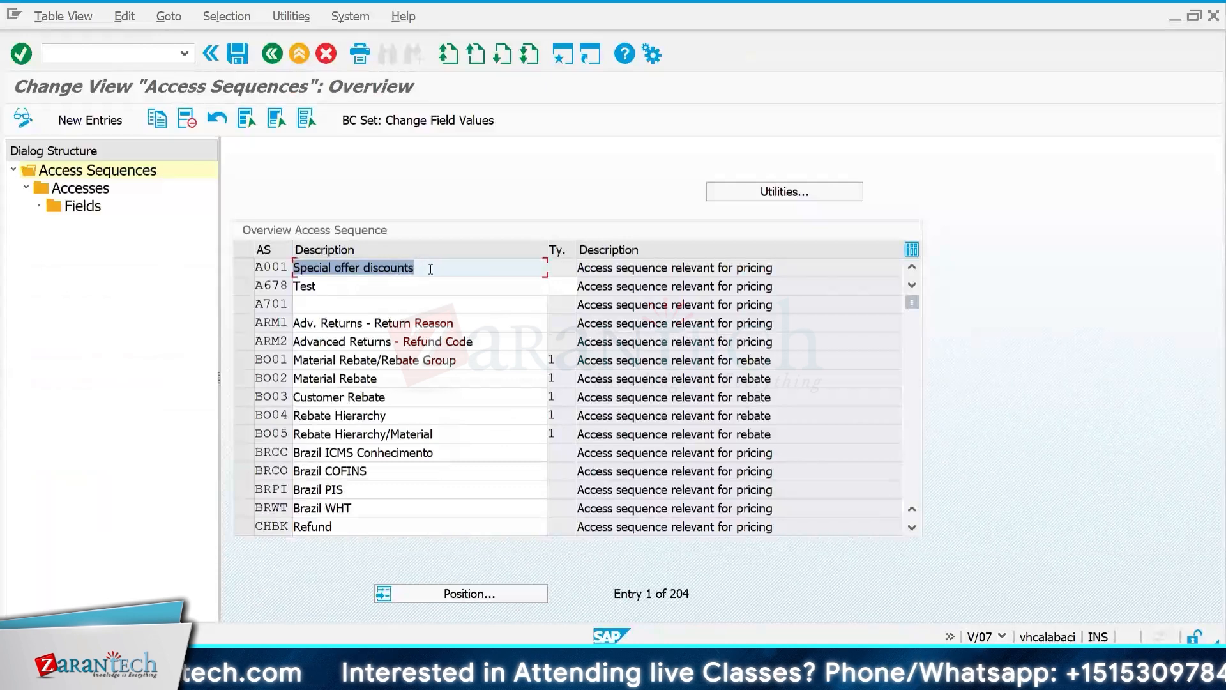
Step: Position the access sequence list at MWST and open the accesses of that sequence
left_click(425, 267)
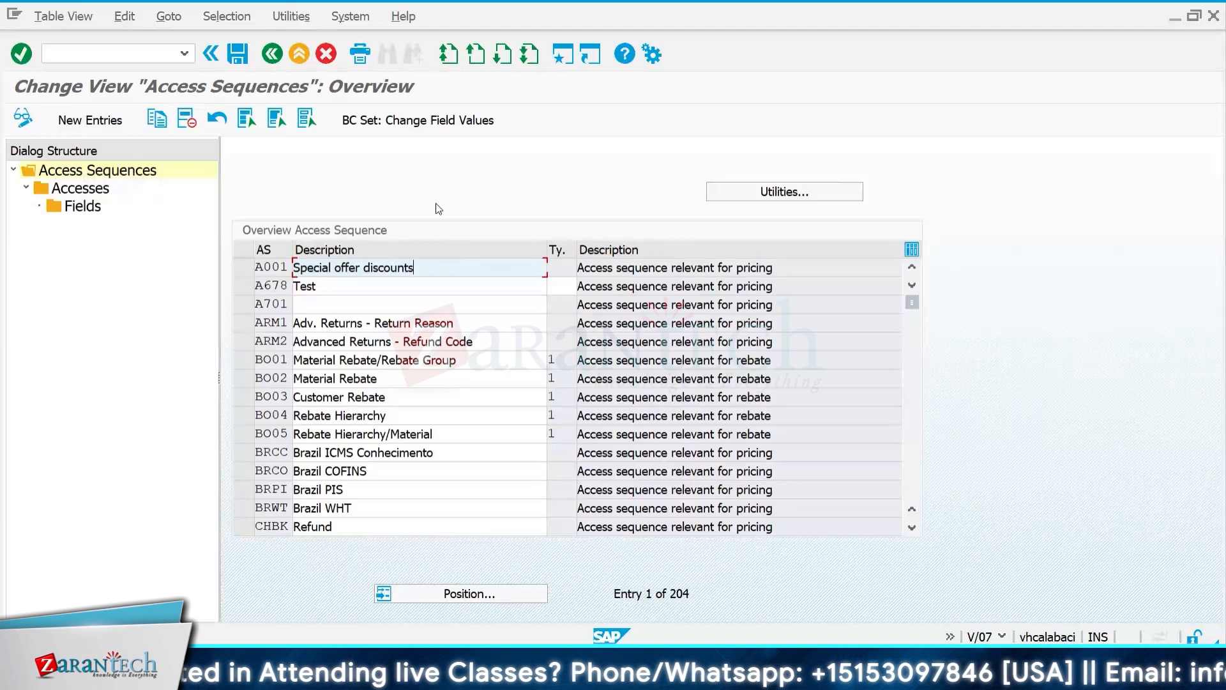
left_click(445, 594)
type("MWST")
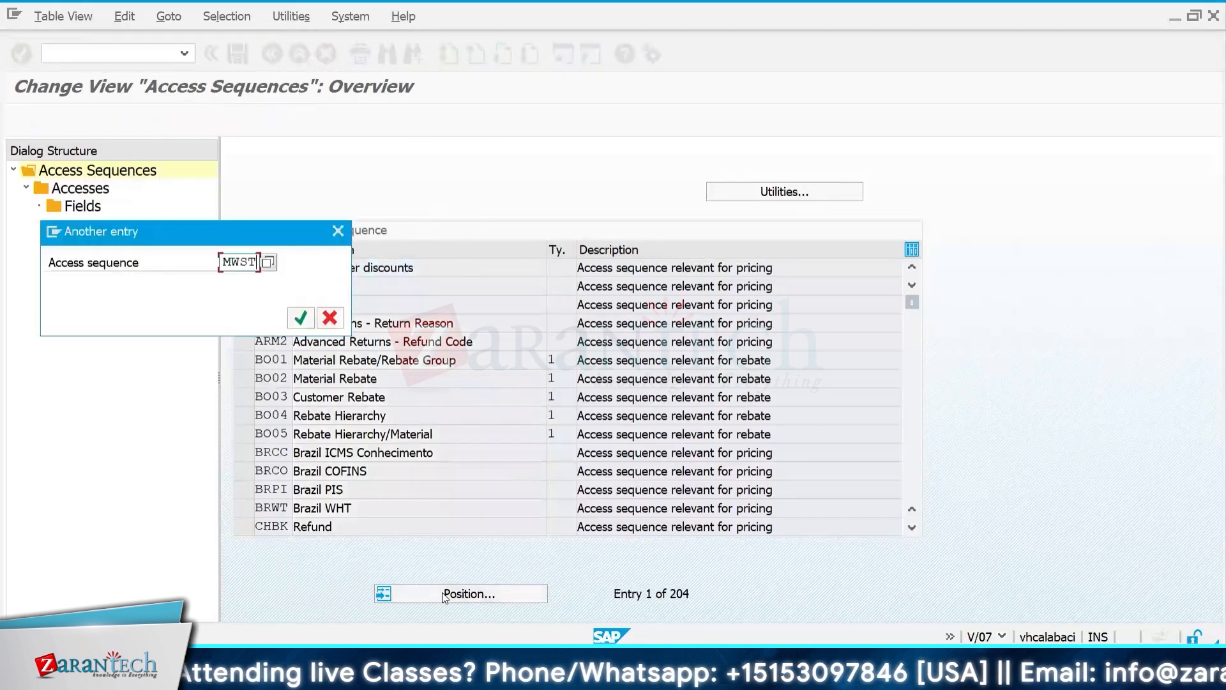
key("Return")
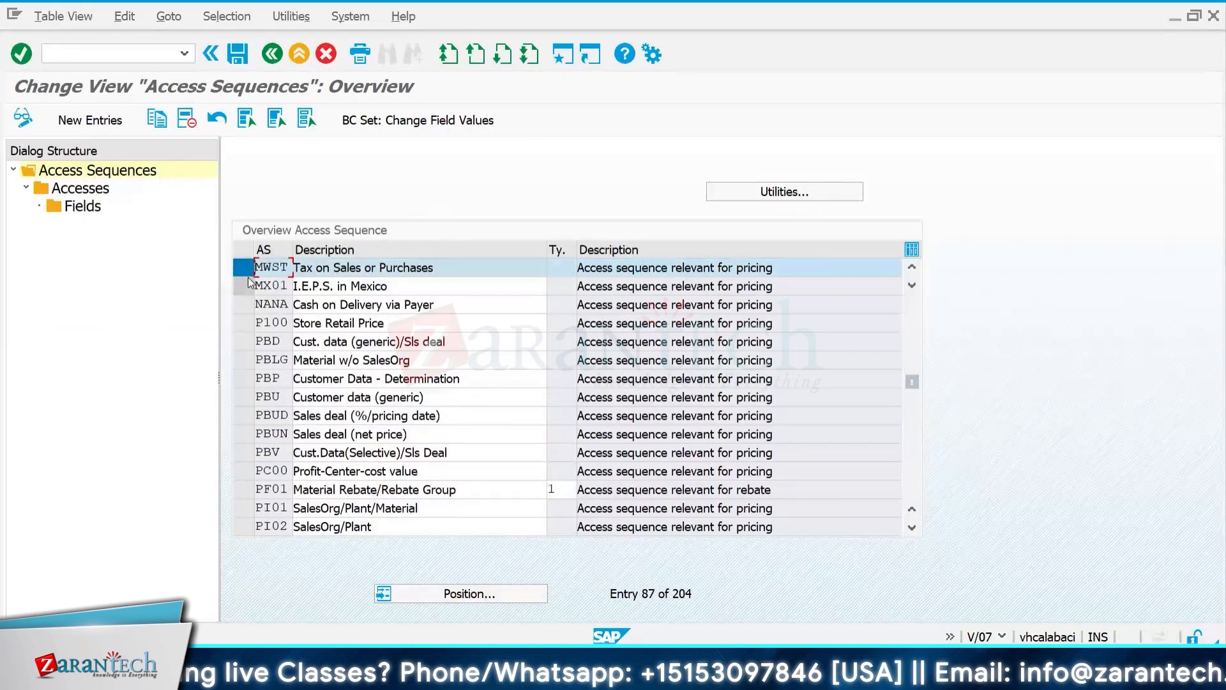
double_click(81, 188)
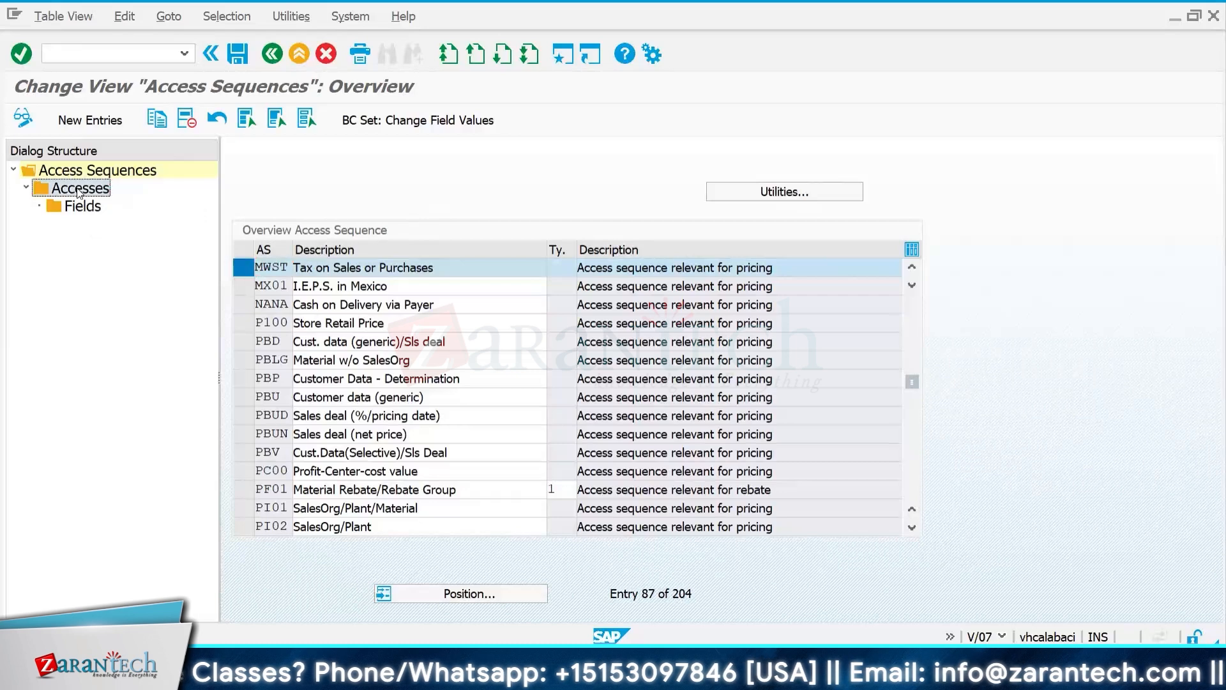
Step: Select the three MWST accesses and widen the Tab column to examine their table numbers
left_click_drag(235, 229, 235, 267)
left_click(386, 267)
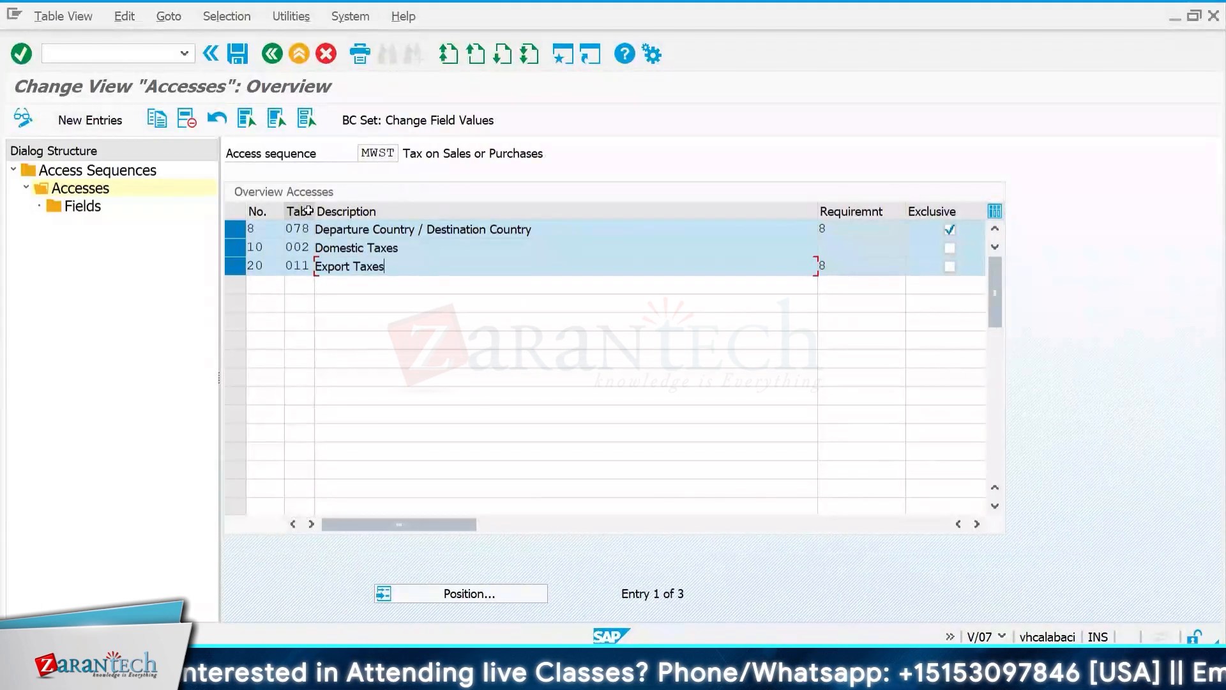
left_click_drag(313, 211, 382, 209)
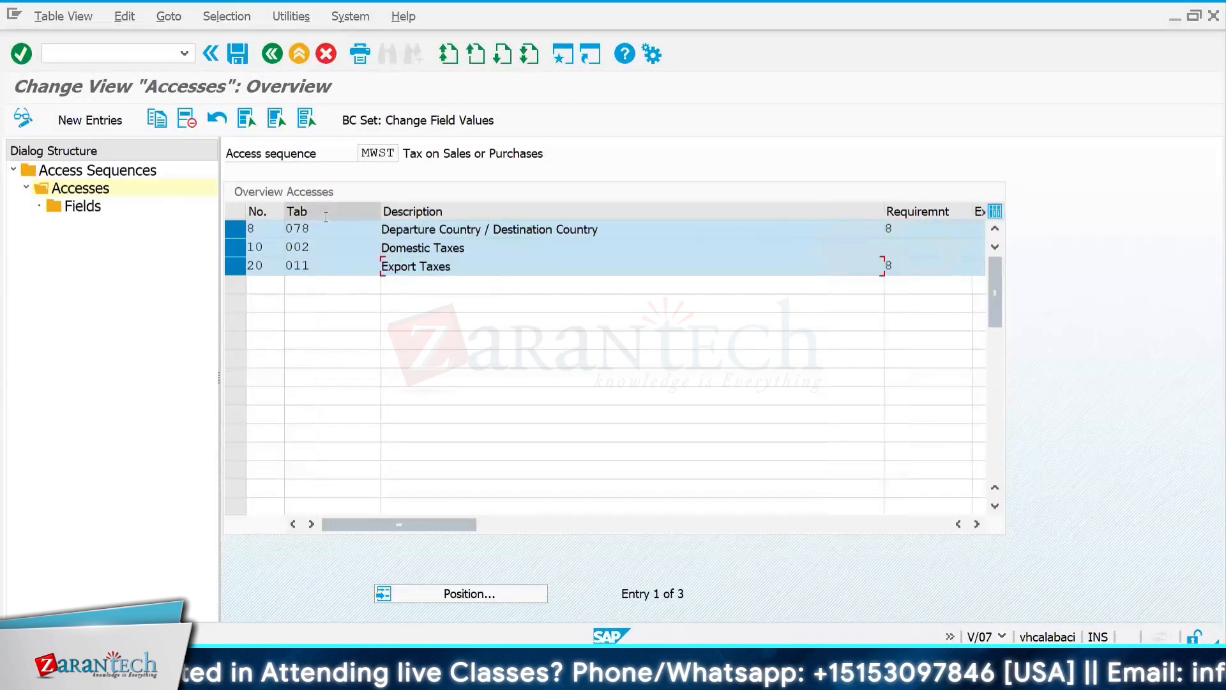
left_click(341, 263)
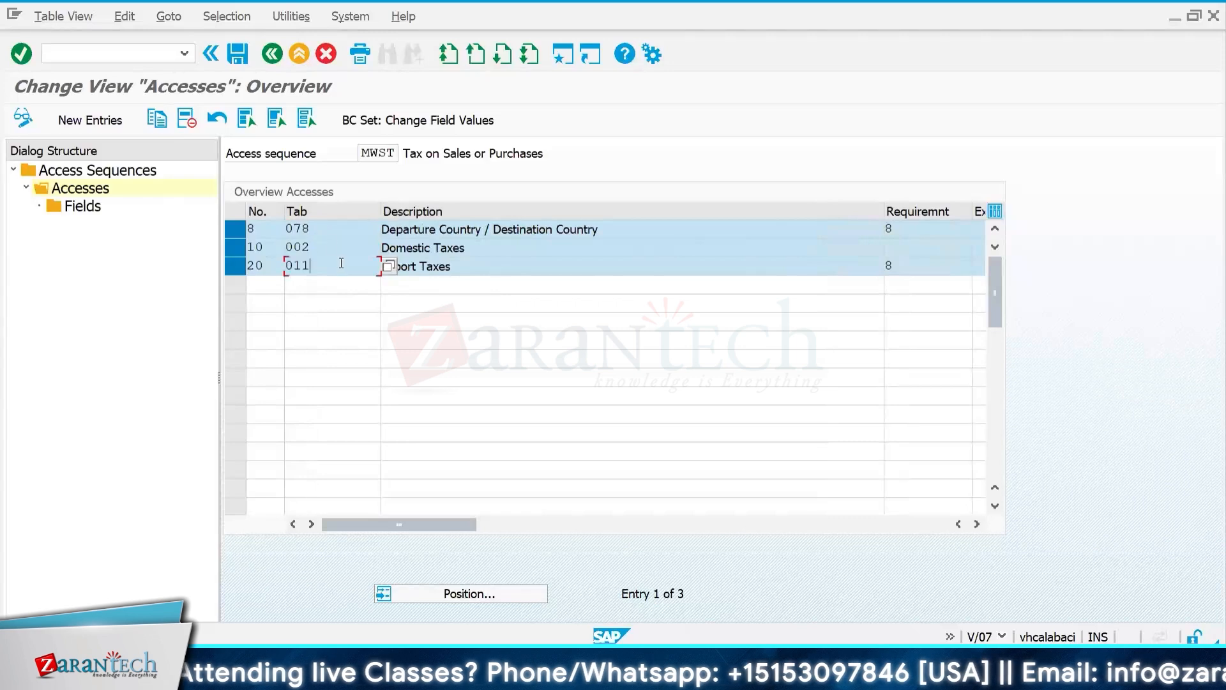
left_click(326, 229)
Step: Add access 30 to sequence MWST with table 055, Sales Org./Order/Plant/Material, and mark it as exclusive
left_click(87, 121)
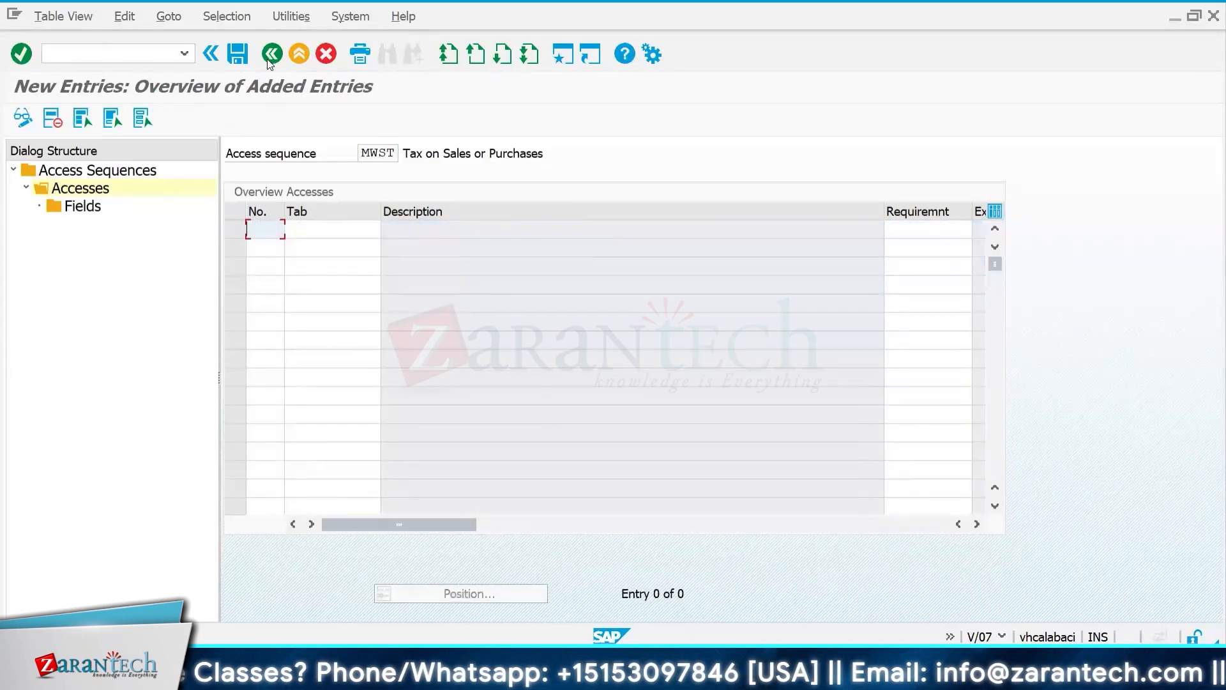
type("30")
left_click(378, 231)
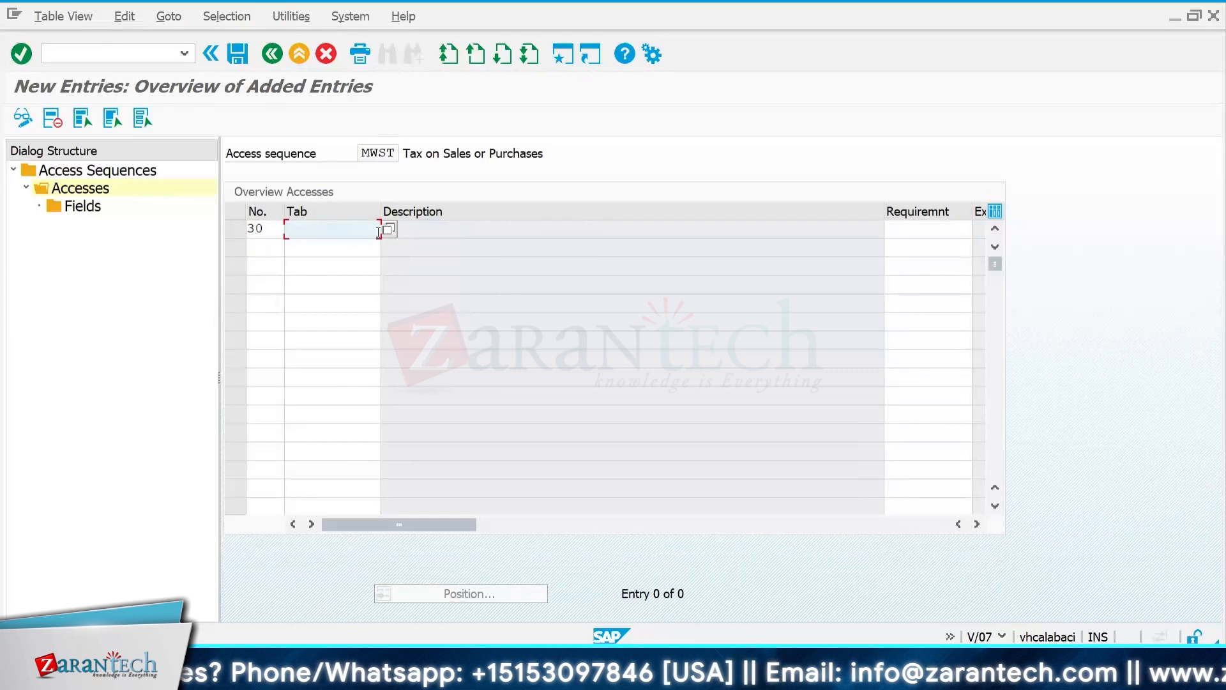
left_click(388, 229)
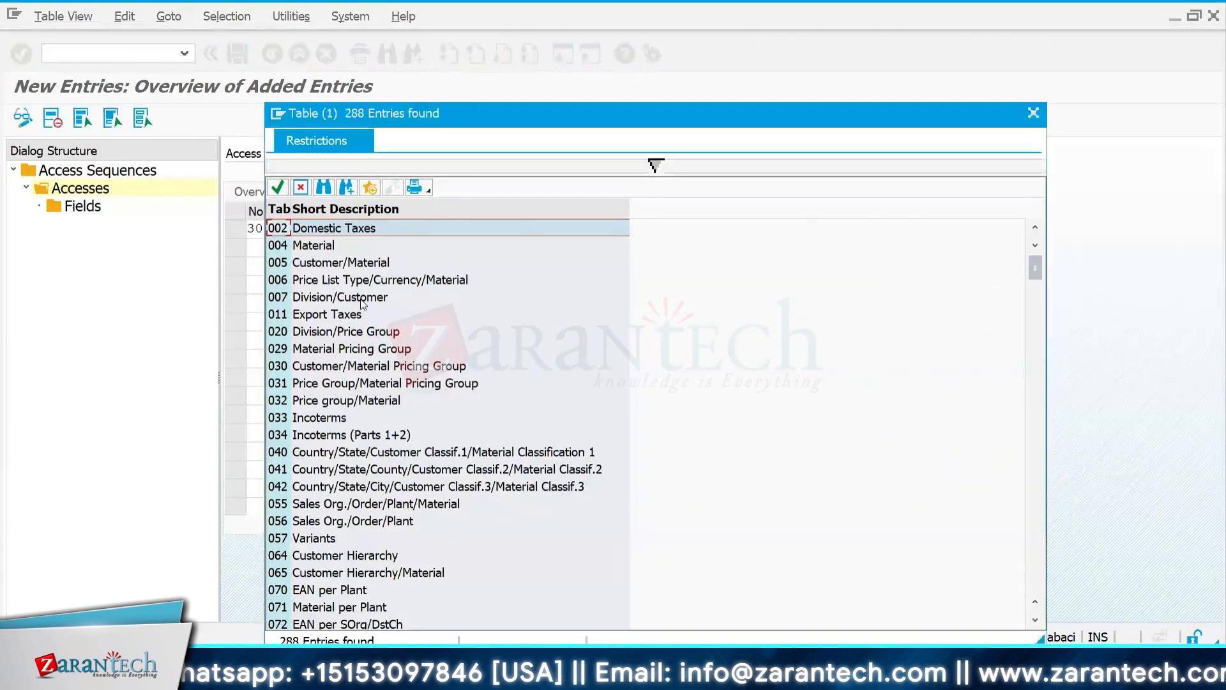
left_click(341, 456)
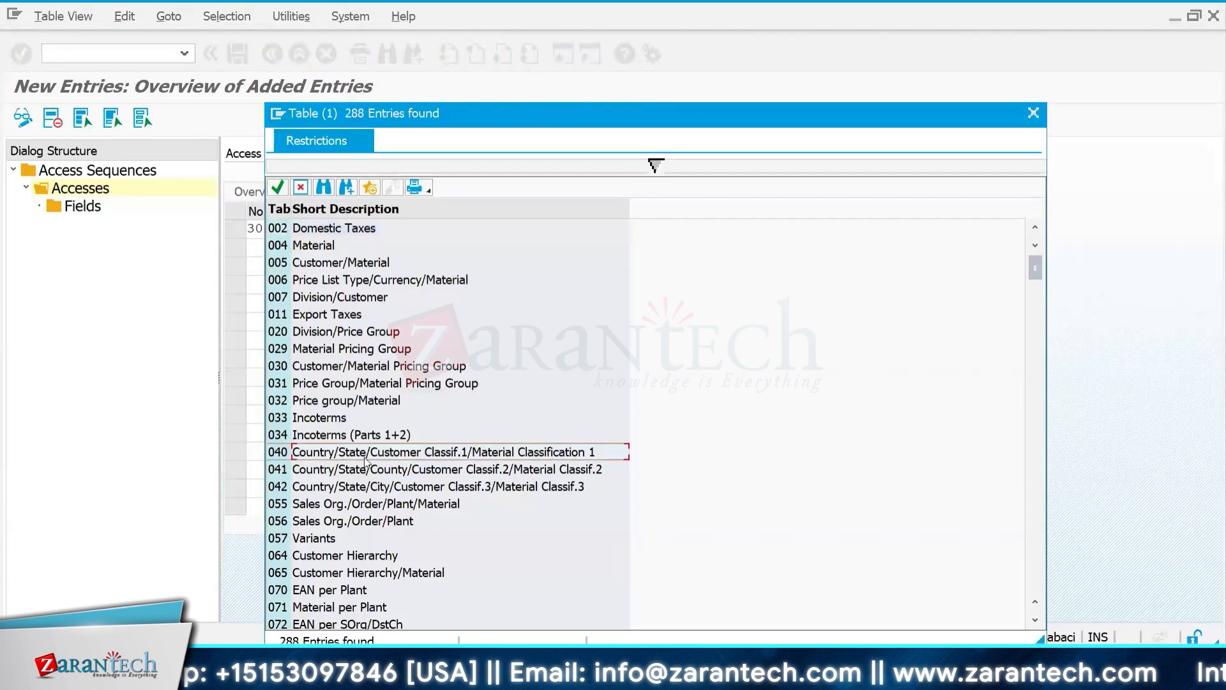
left_click(336, 509)
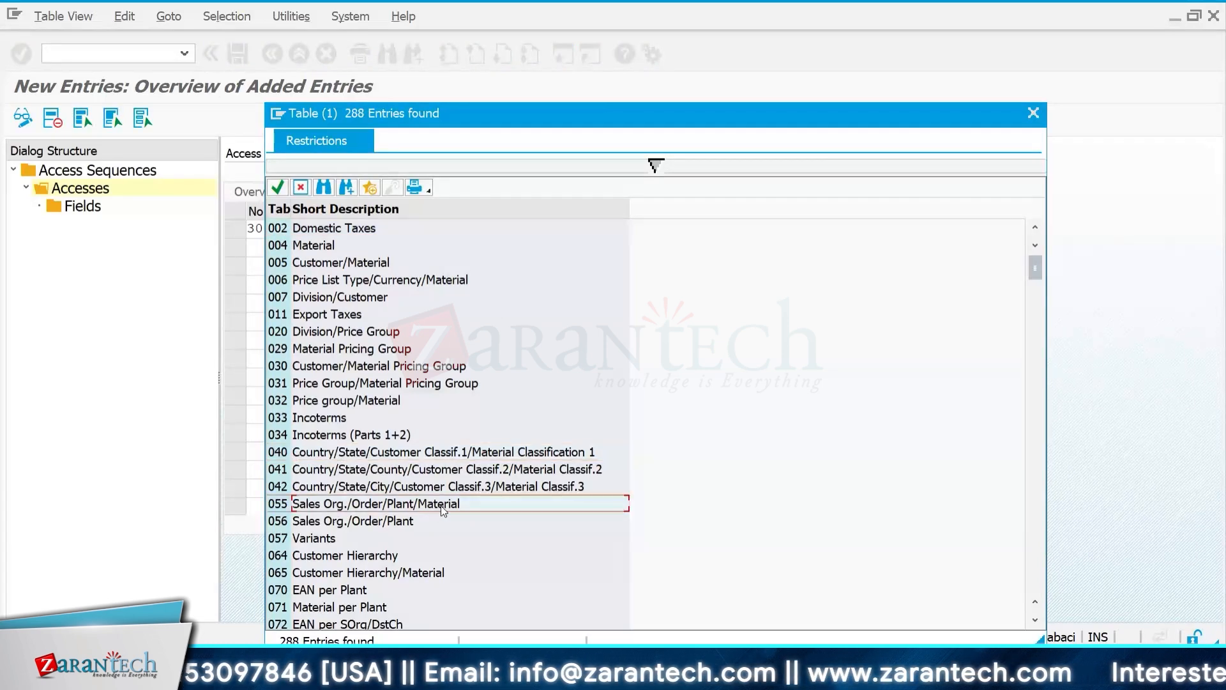
double_click(315, 507)
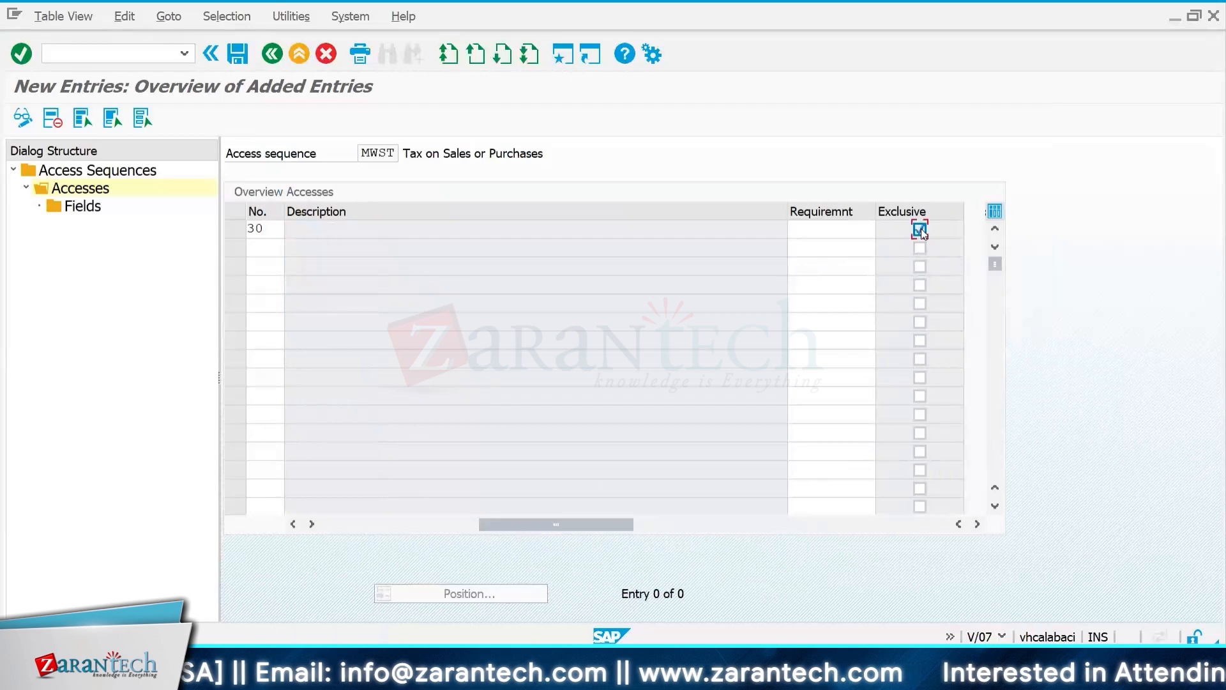
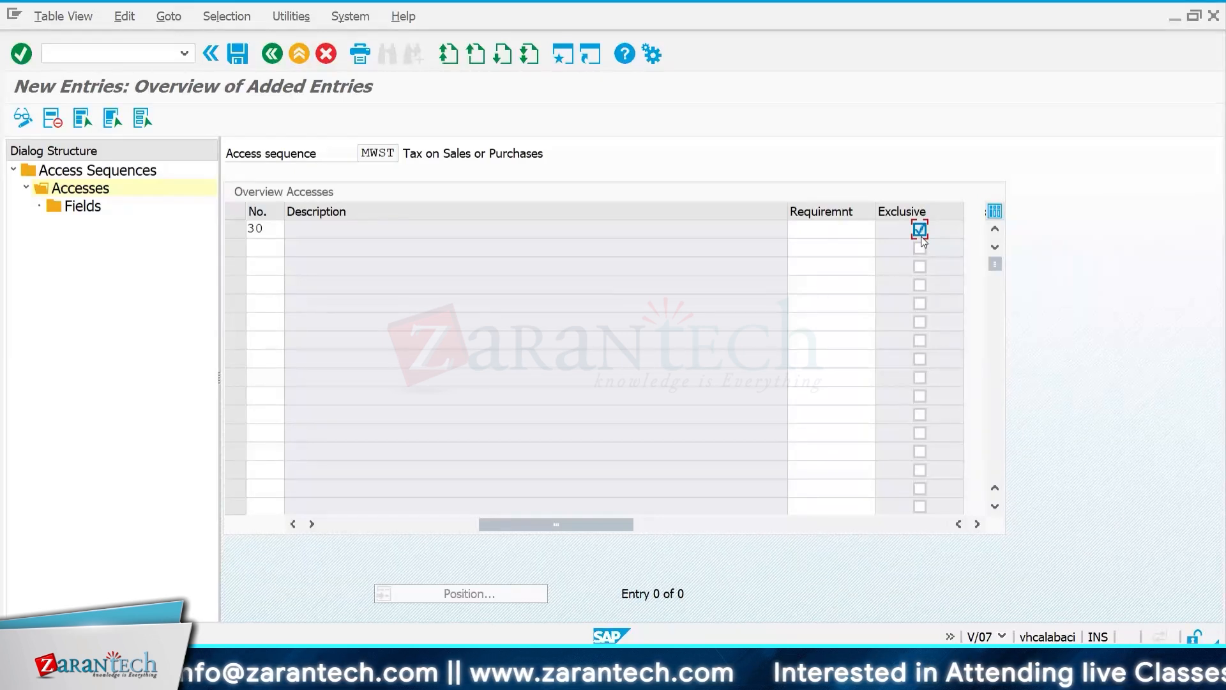
key("Return")
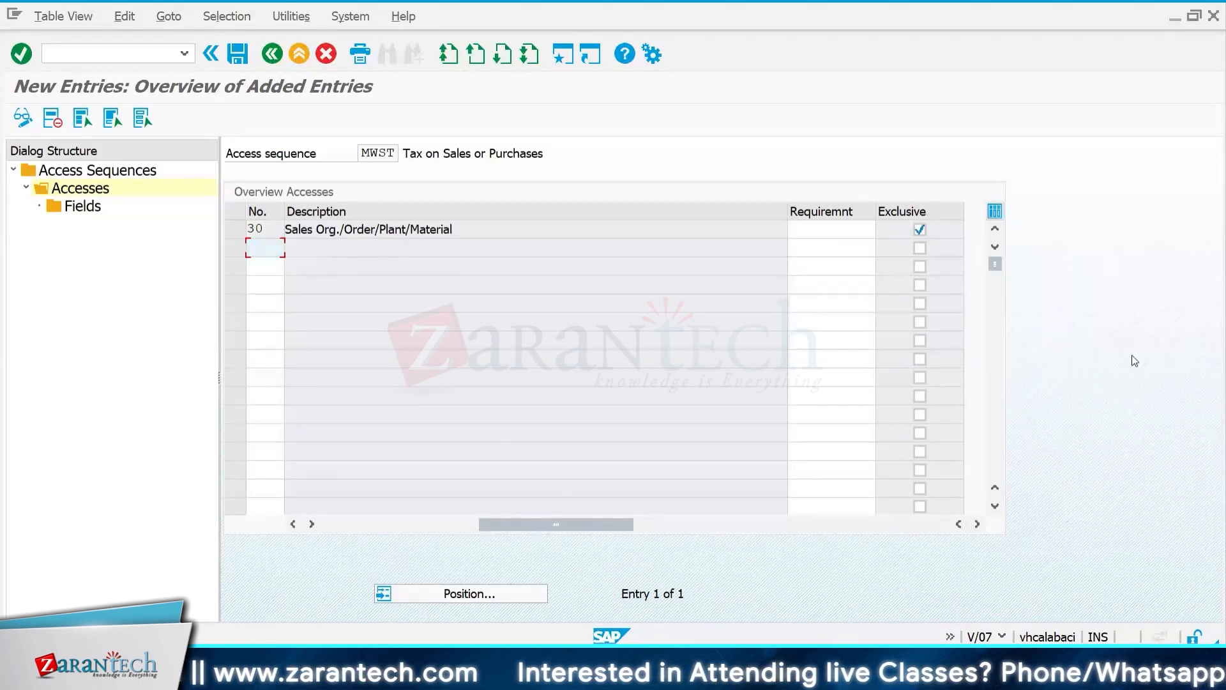
left_click(843, 229)
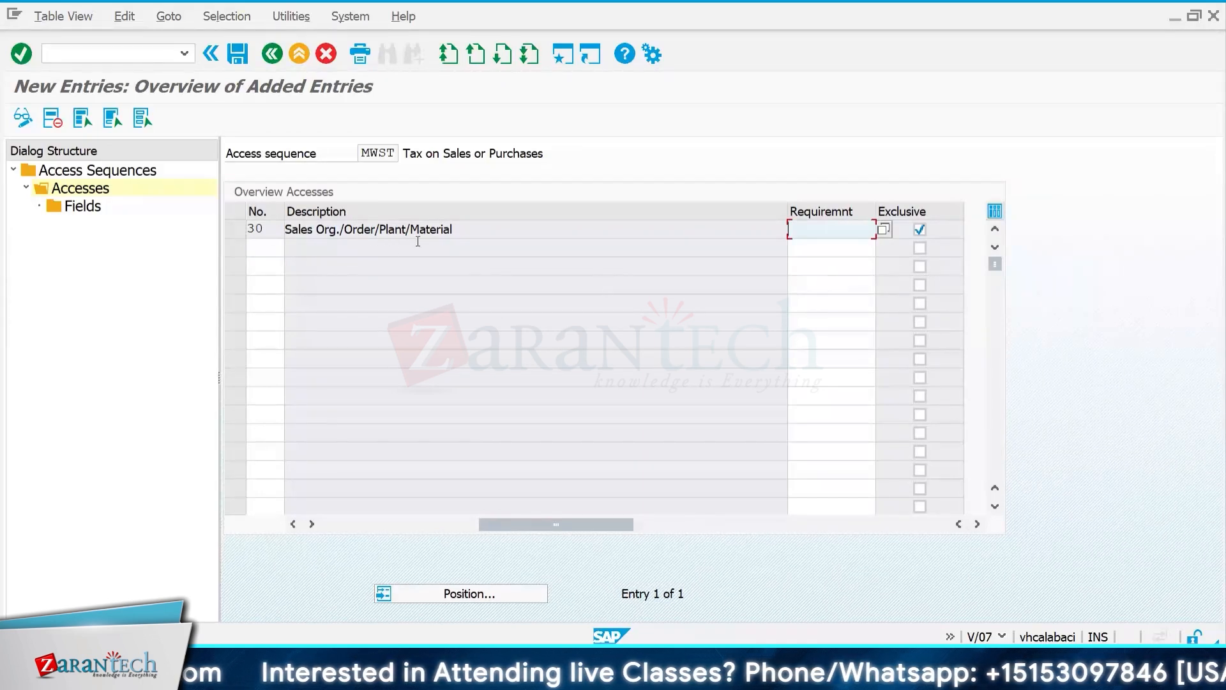
triple_click(330, 231)
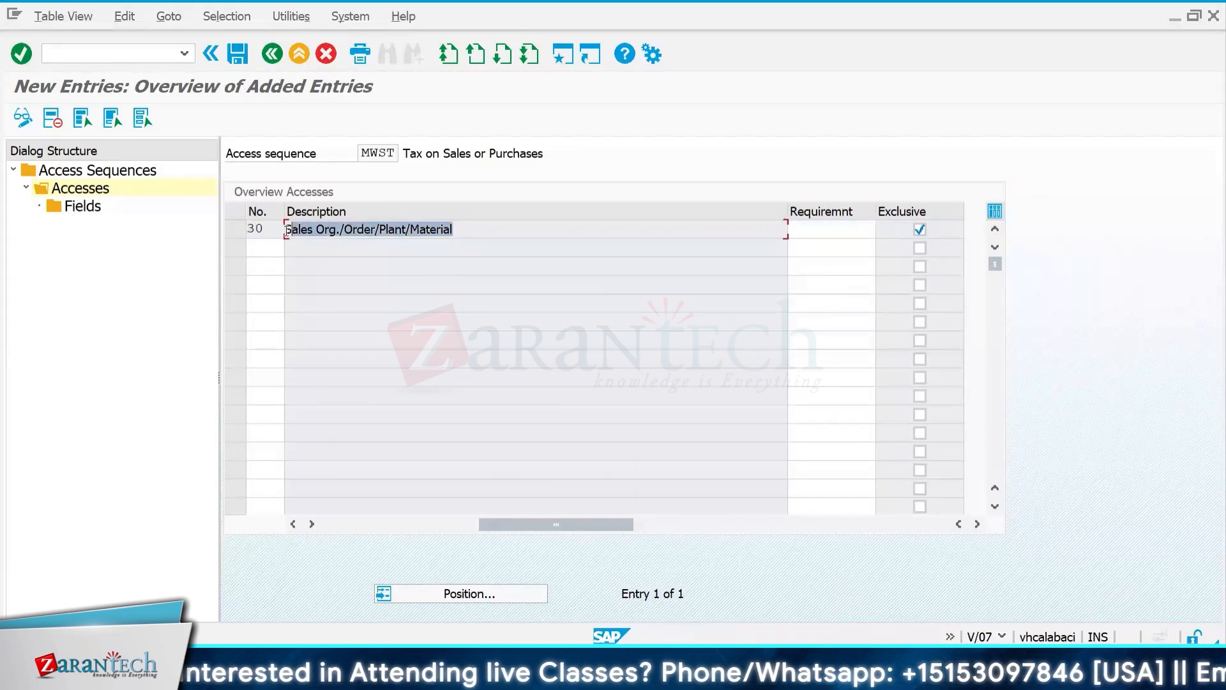
Step: Open the fields of MWST access 30 and examine the document structures and fields assigned for sales organization, plant and material
left_click(443, 234)
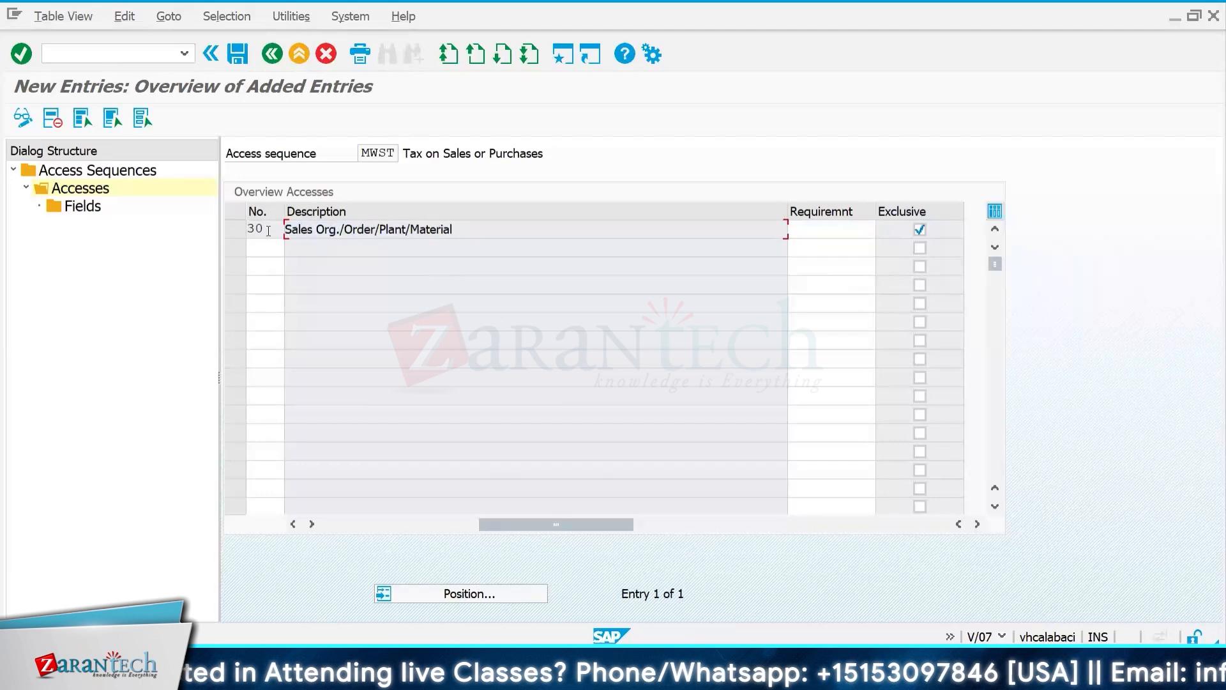
left_click(239, 229)
double_click(86, 206)
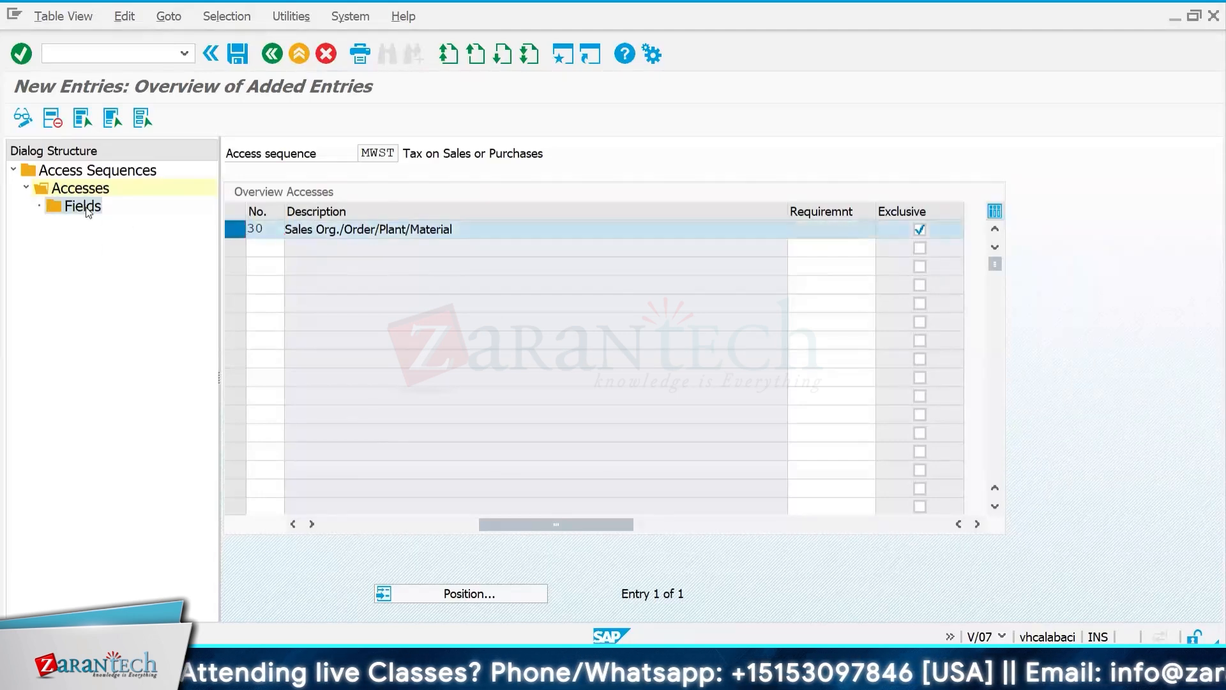
left_click(667, 248)
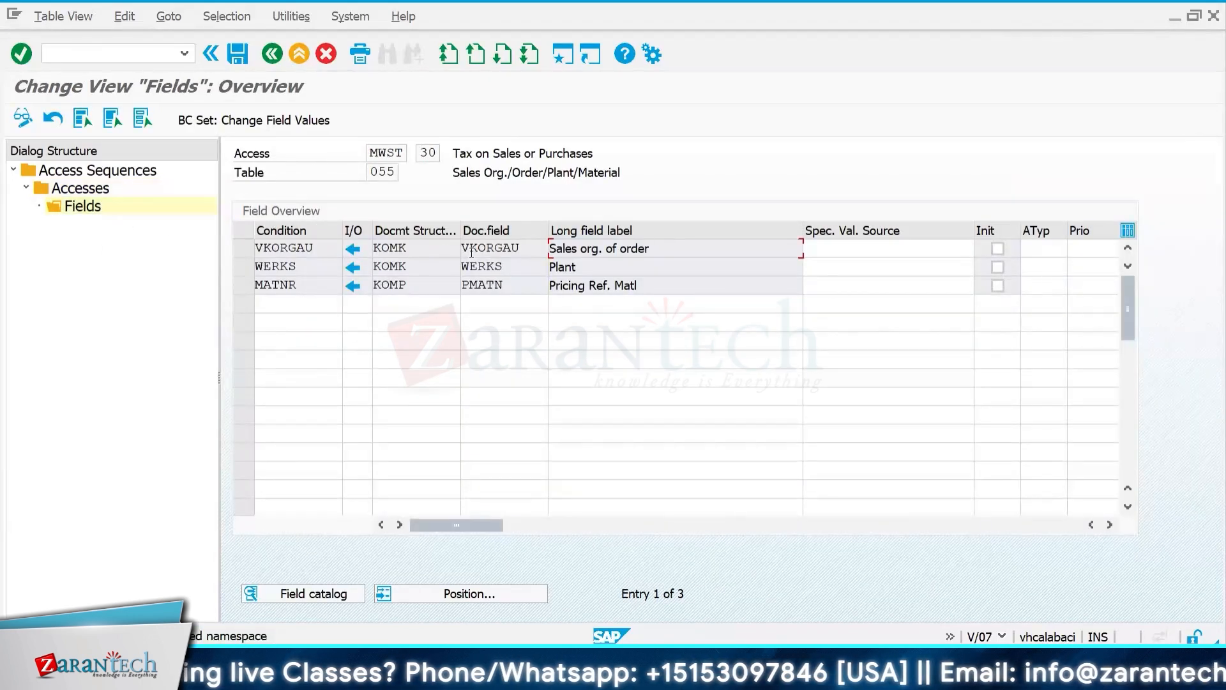
double_click(471, 249)
double_click(417, 247)
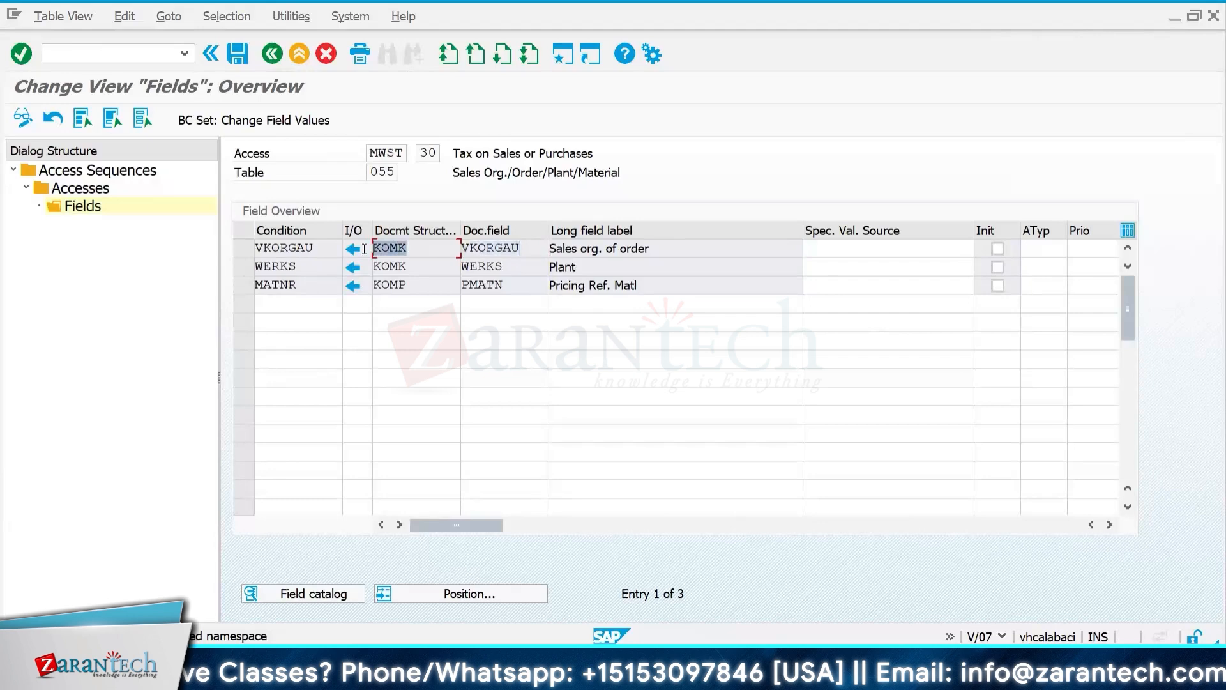
double_click(464, 267)
key("Tab")
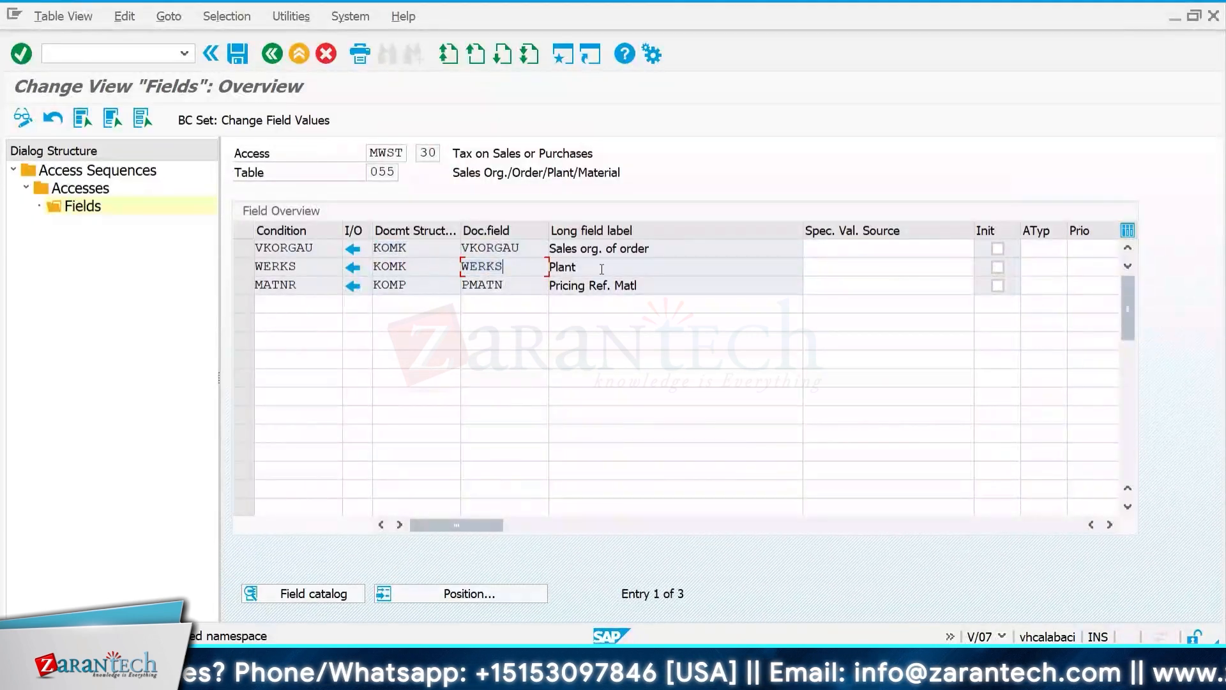
double_click(512, 271)
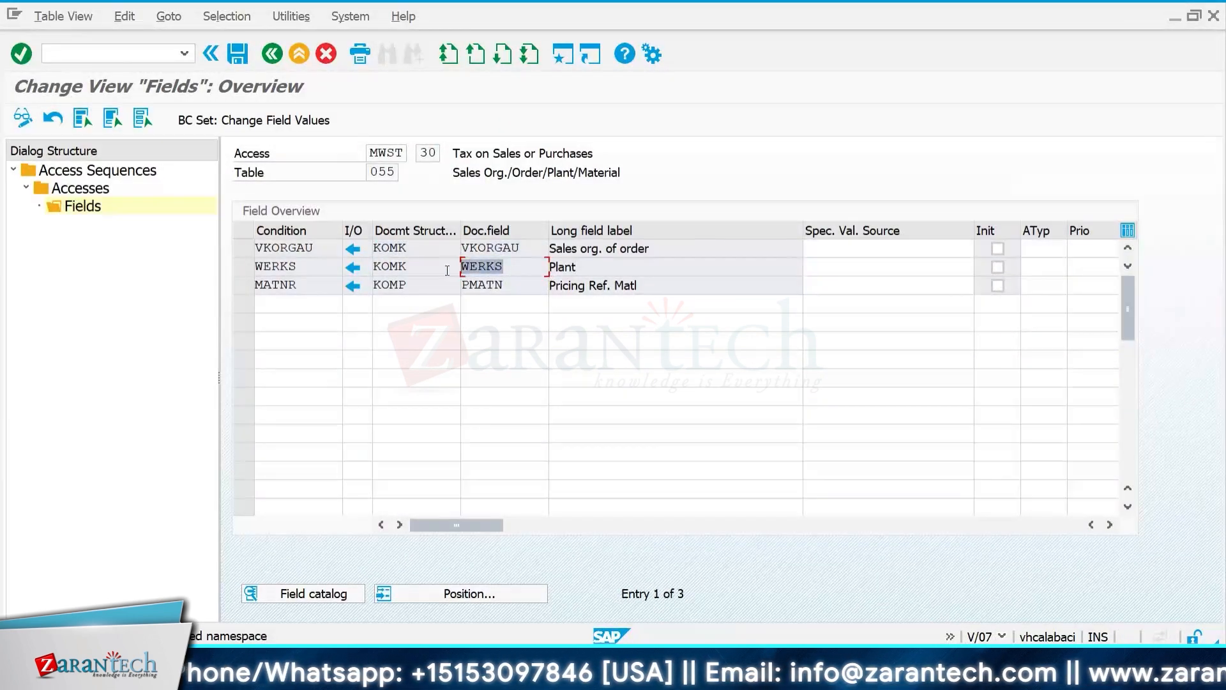
triple_click(647, 285)
left_click(654, 287)
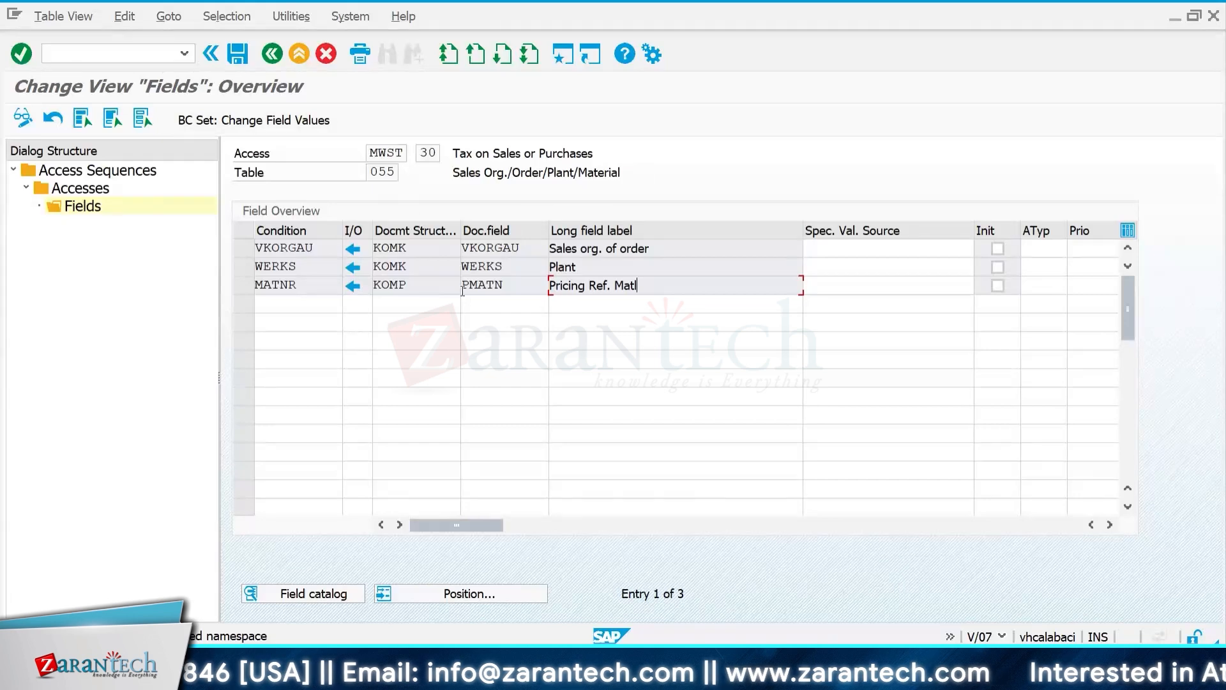
Step: Return to the access sequence list and position it at ZWST
left_click(273, 56)
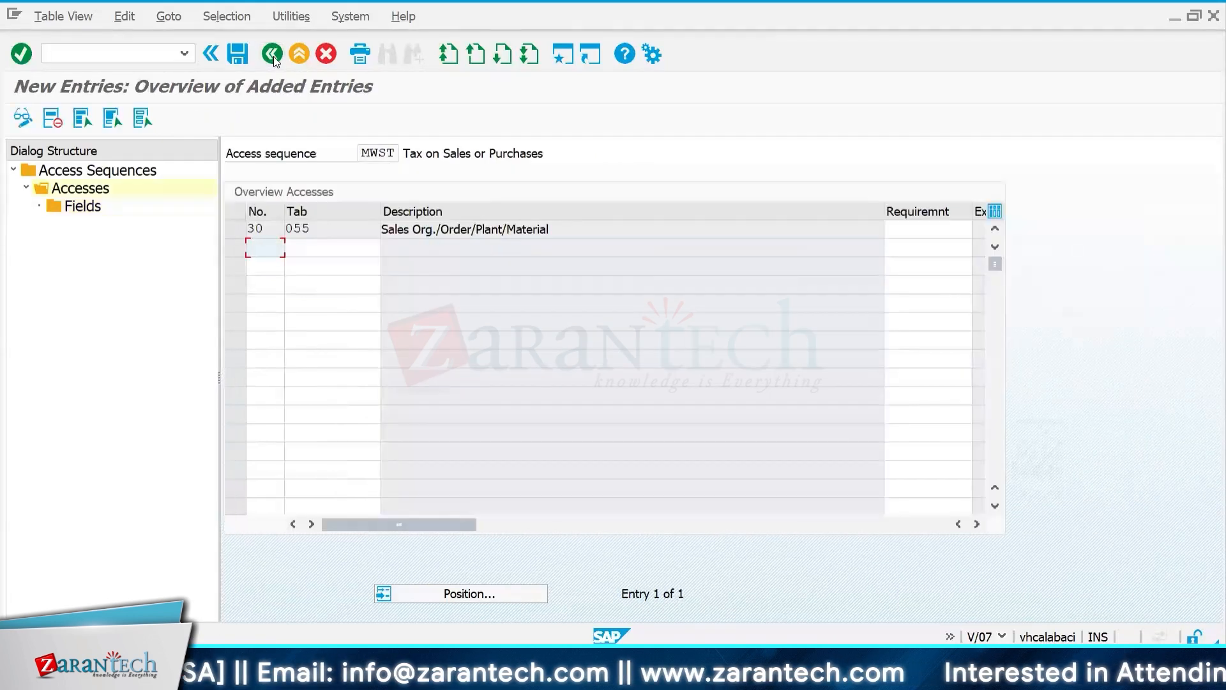
left_click(272, 56)
left_click(272, 57)
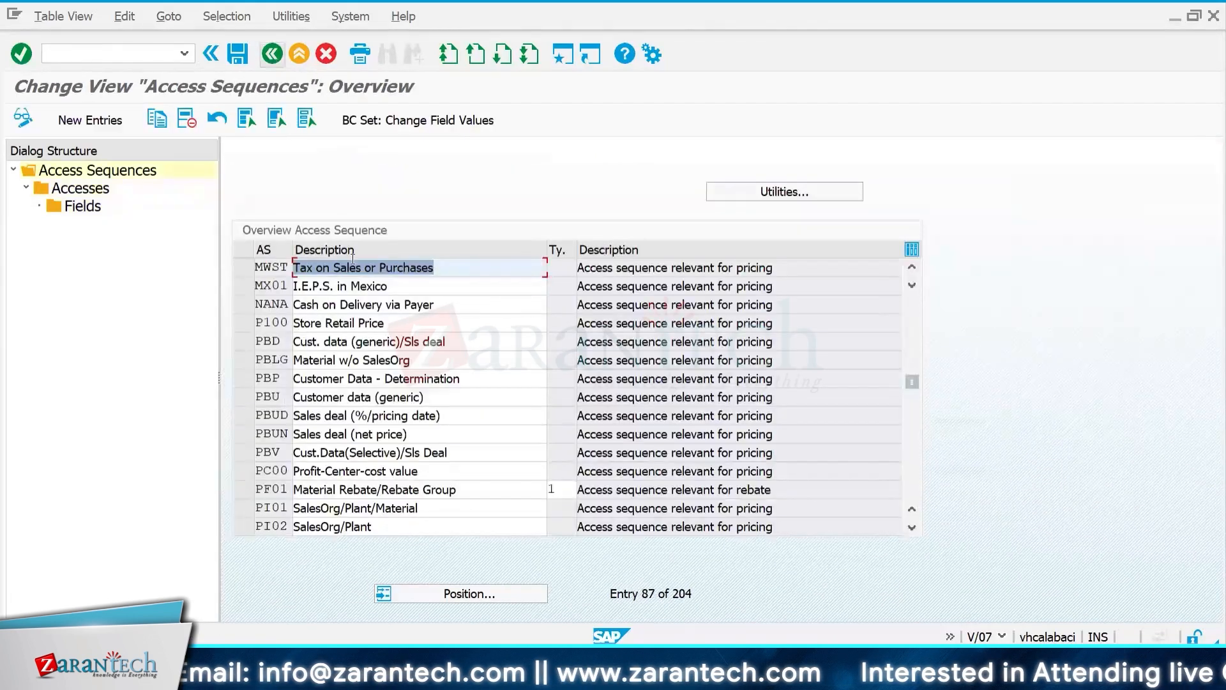
left_click(477, 594)
type("ZZZZ")
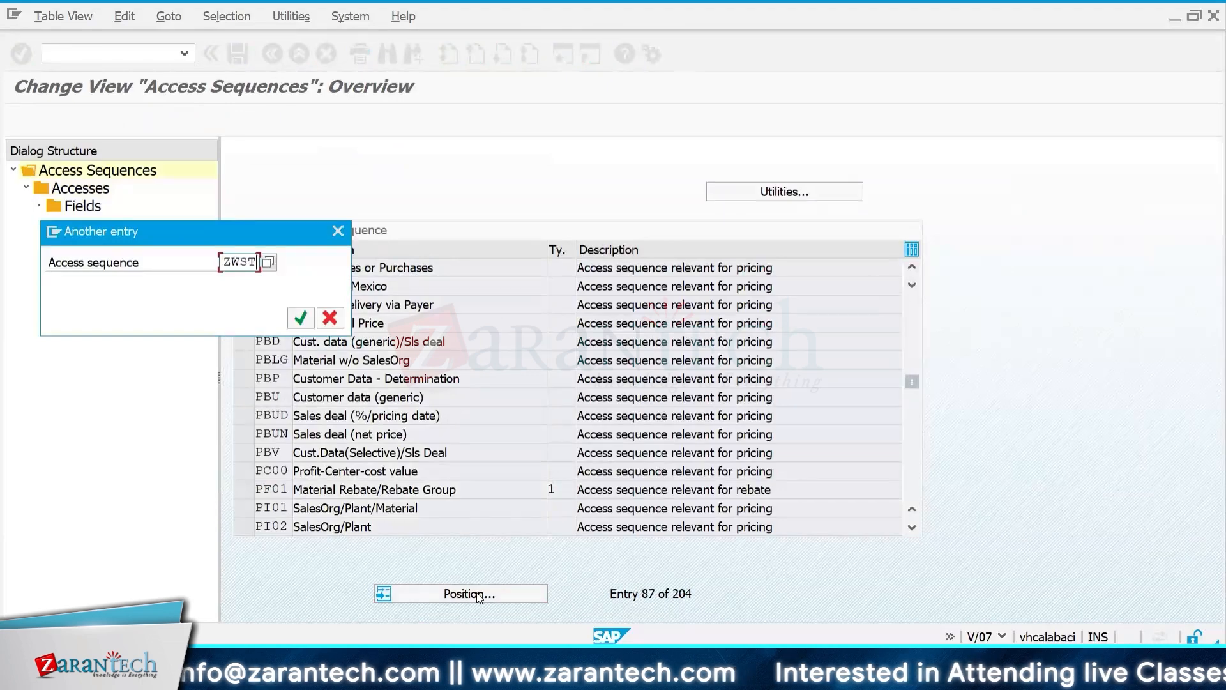
key("Return")
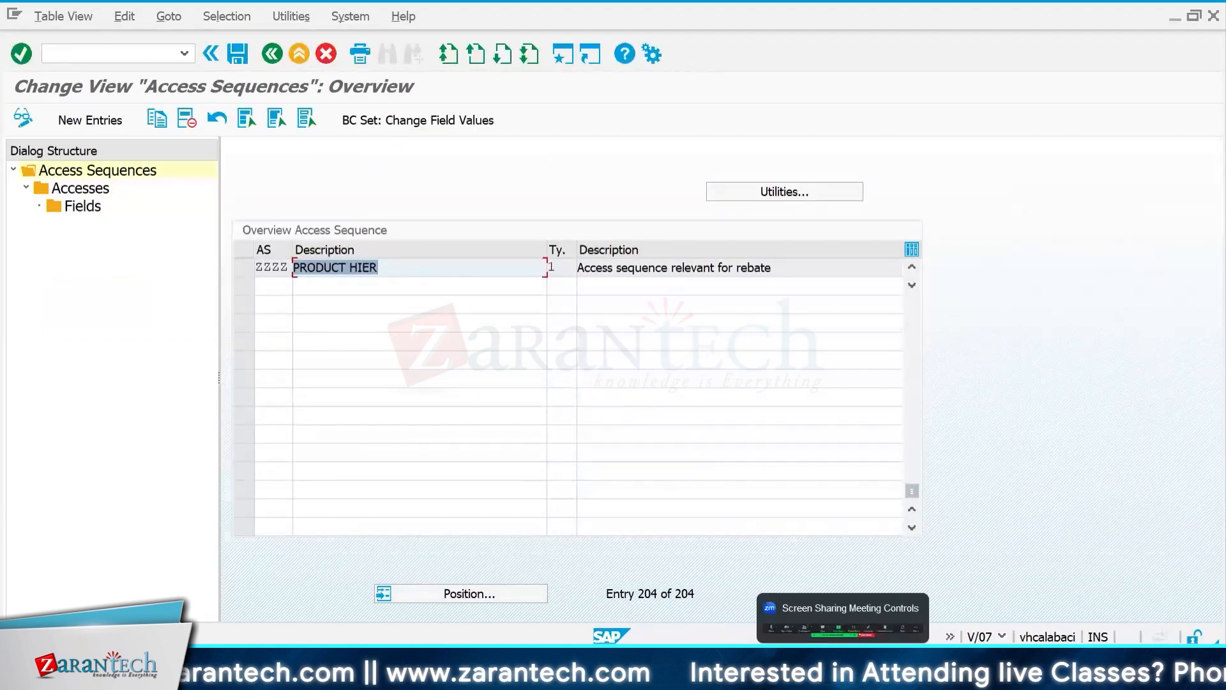
Step: Reopen the access sequence view and copy access sequence MWST to a new sequence ZWST
left_click(273, 55)
key("Return")
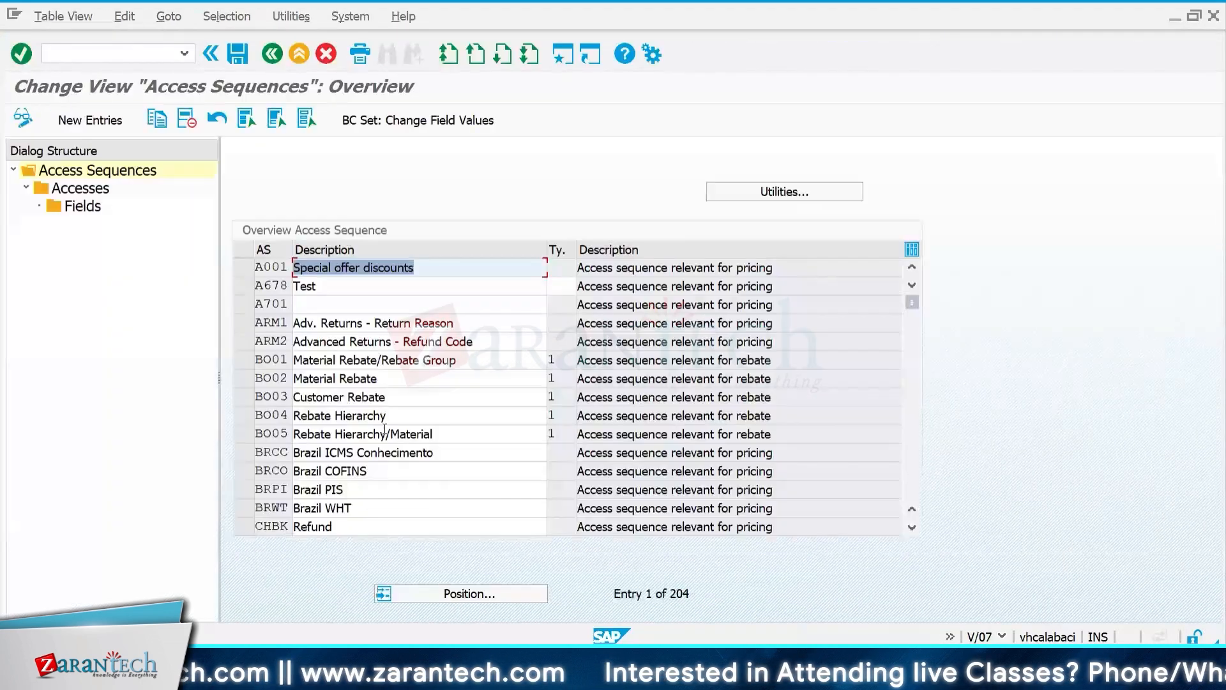
left_click(444, 595)
type("MWST")
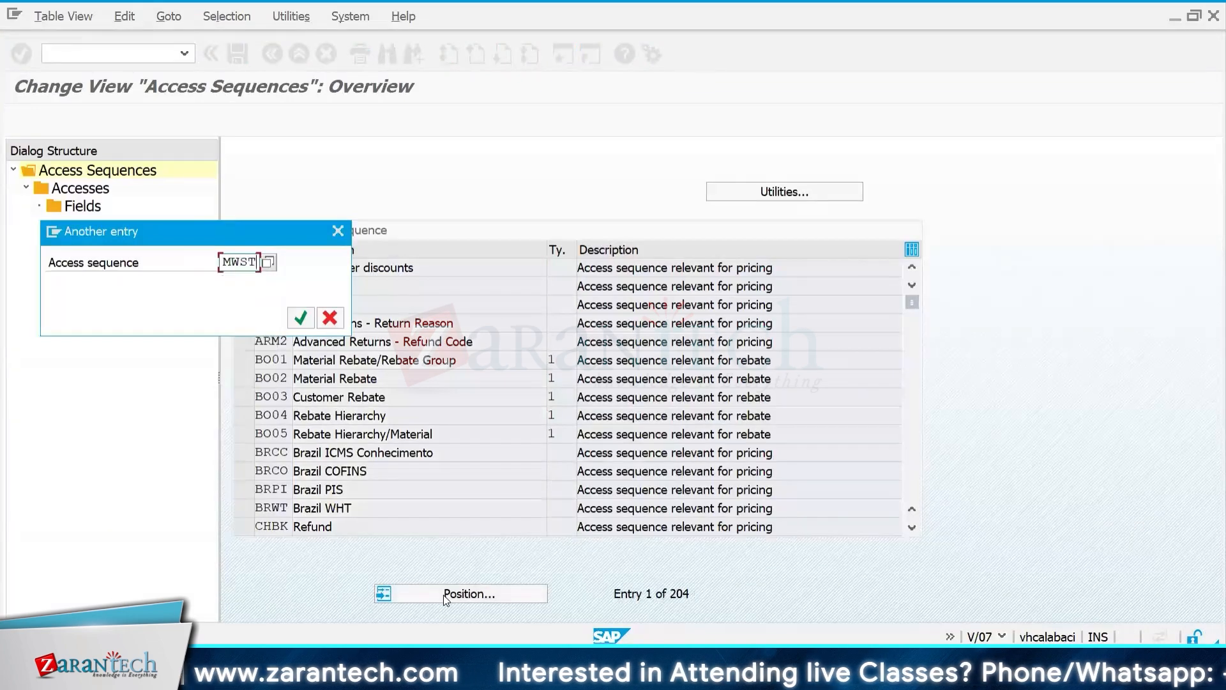
key("Return")
left_click(245, 268)
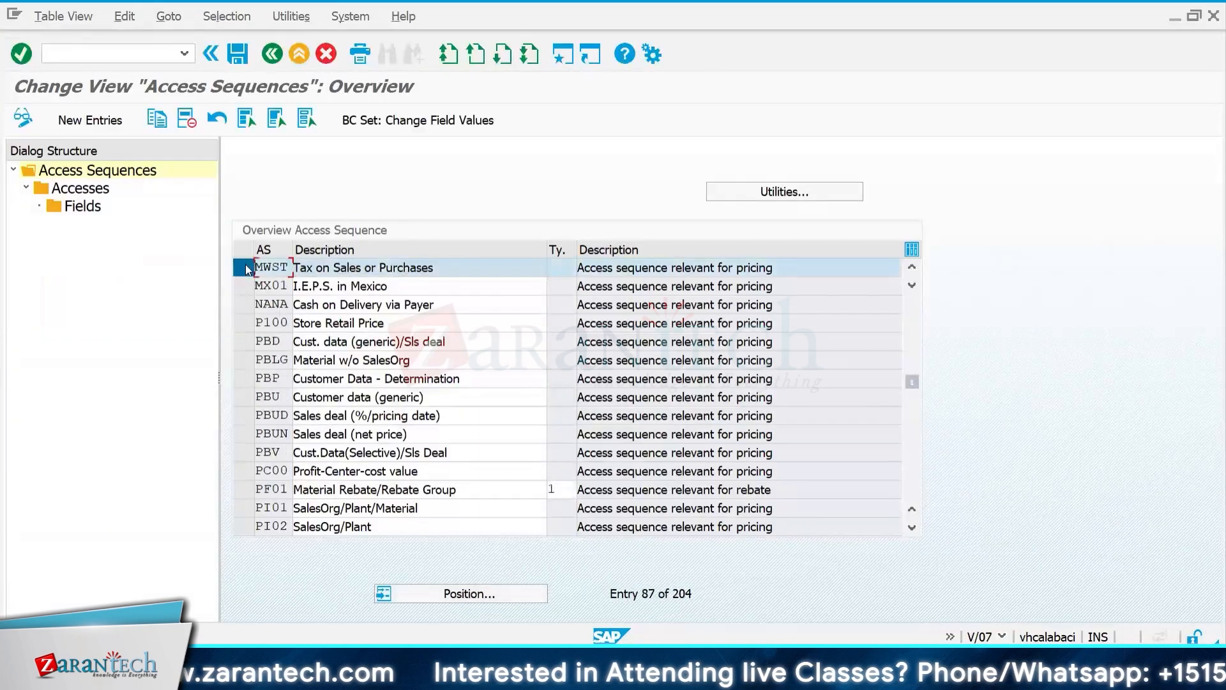
left_click(156, 119)
left_click(602, 303)
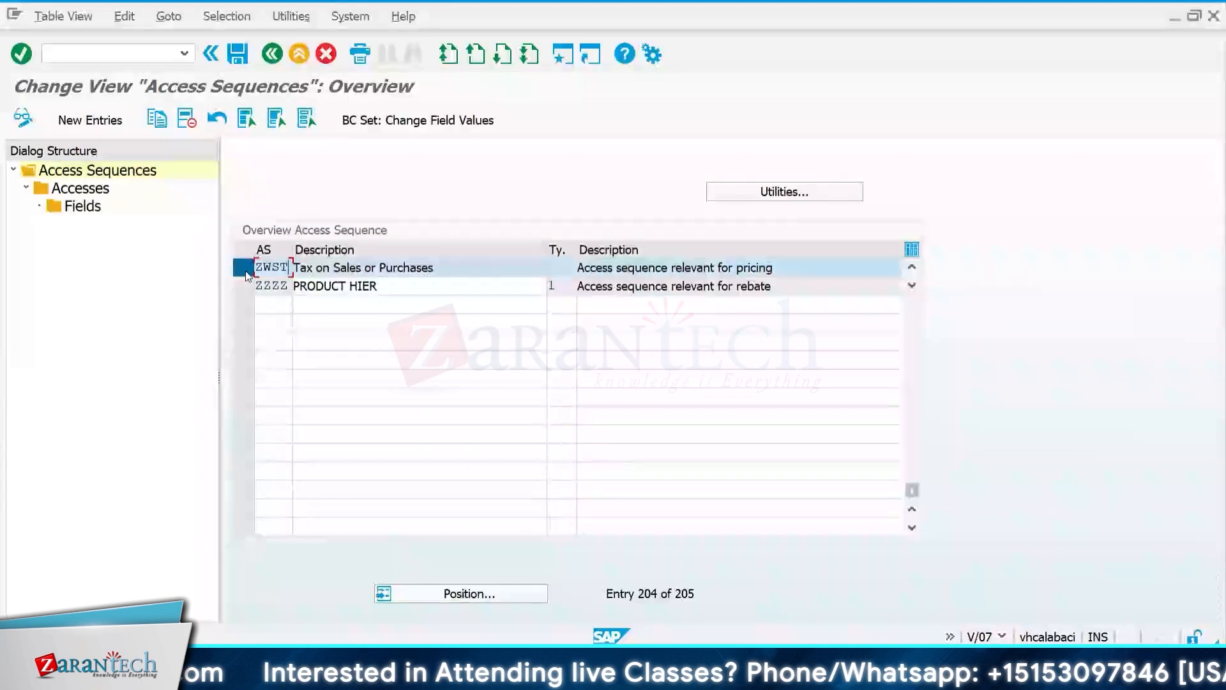
key("Tab")
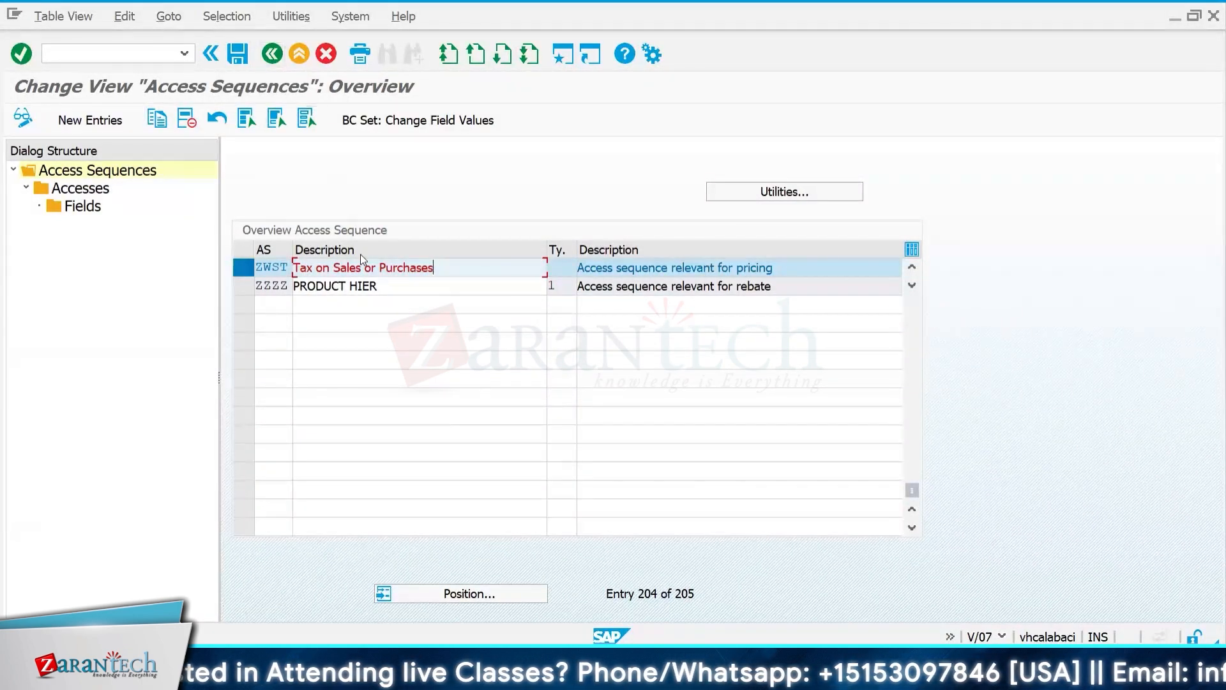
Step: Open the accesses of ZWST and add access 30 with table 055, Sales Org./Order/Plant/Material
double_click(77, 188)
left_click(405, 253)
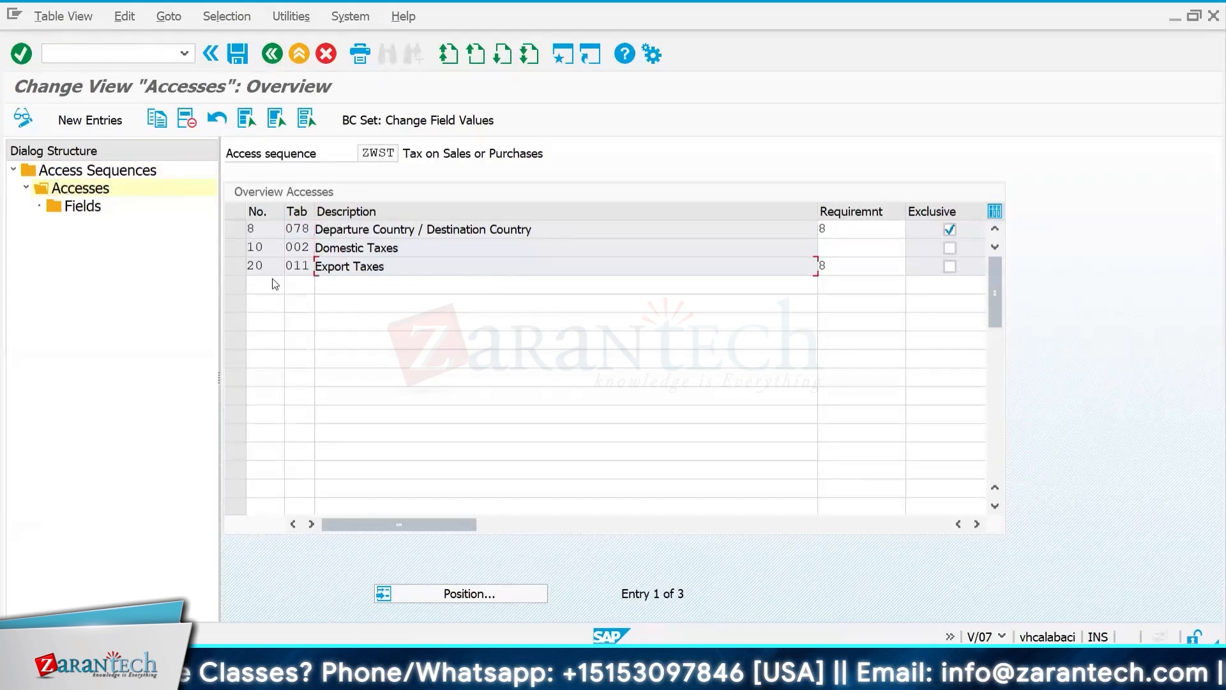
left_click(95, 124)
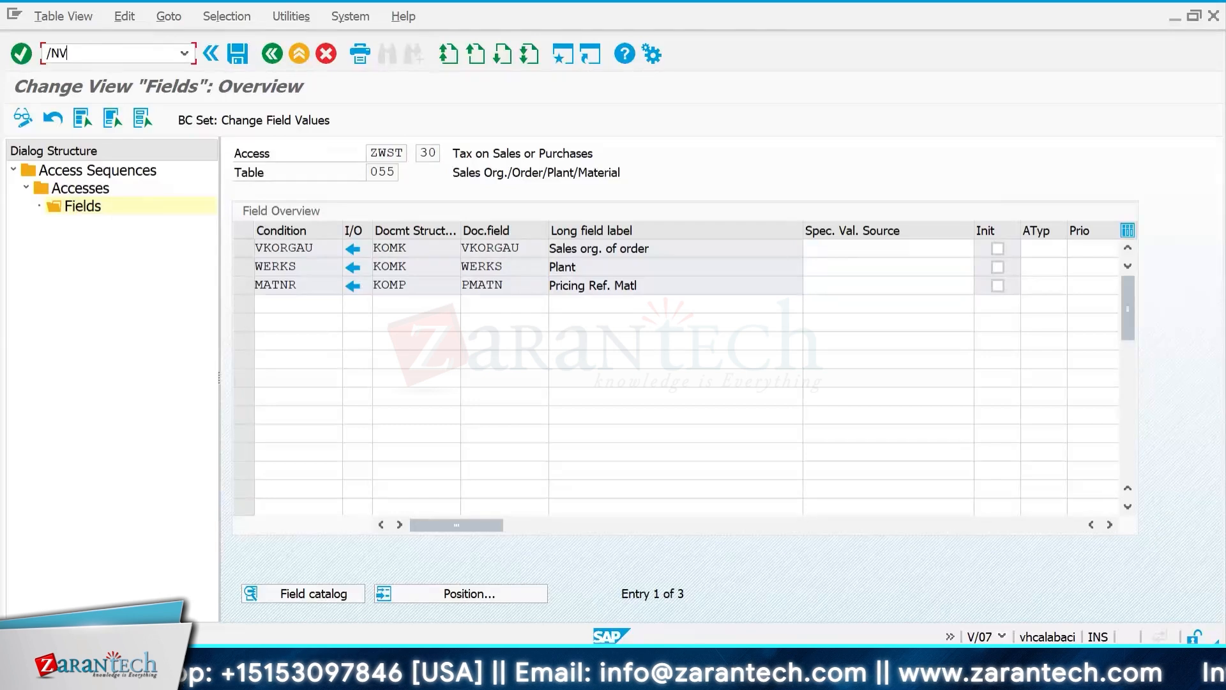
Step: Check the key combinations of condition types MWST and ZWST in VK13
key("Return")
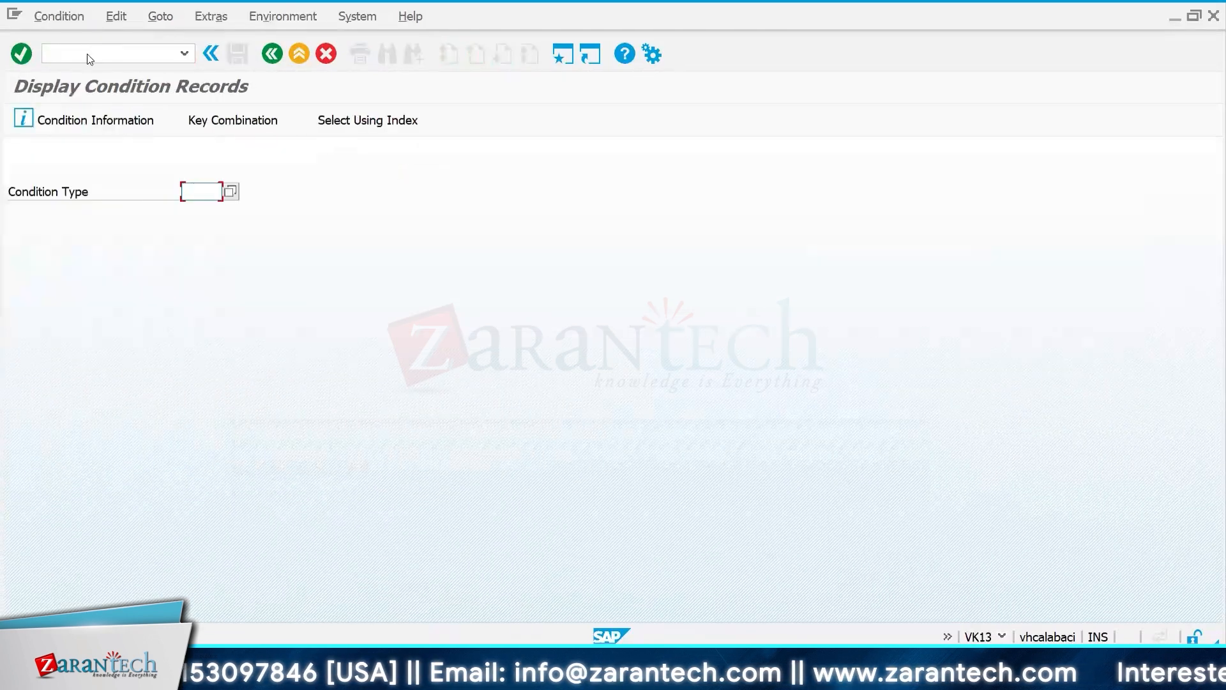
key("Return")
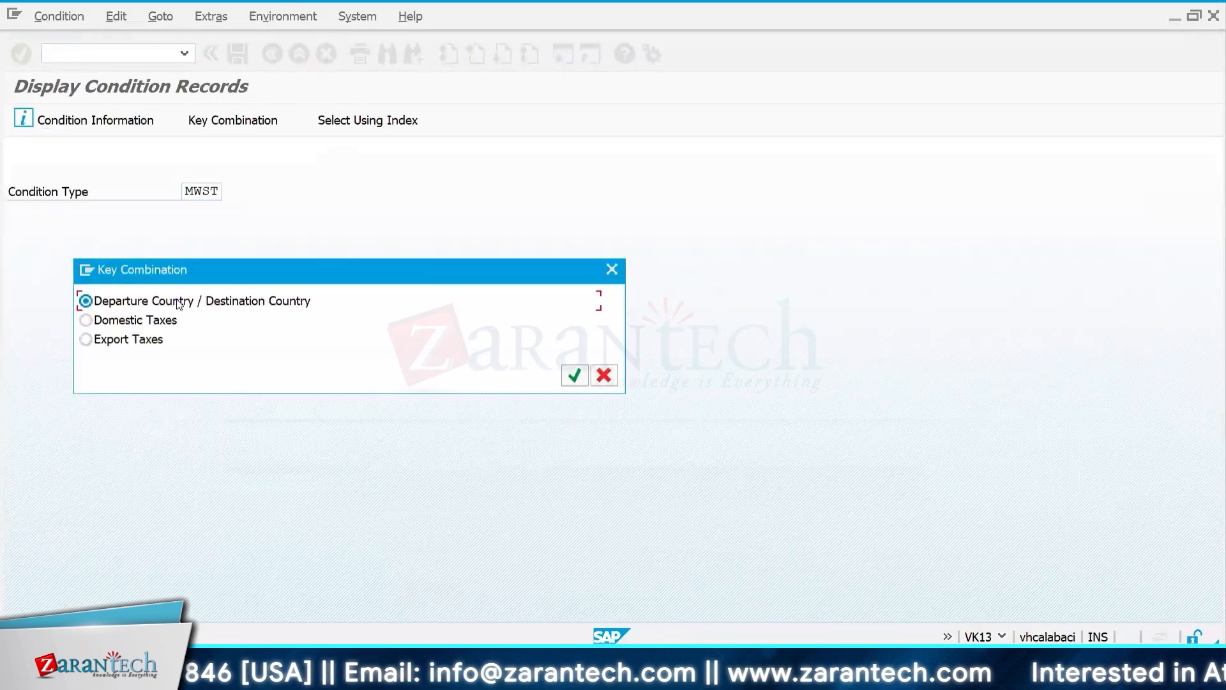
left_click(610, 272)
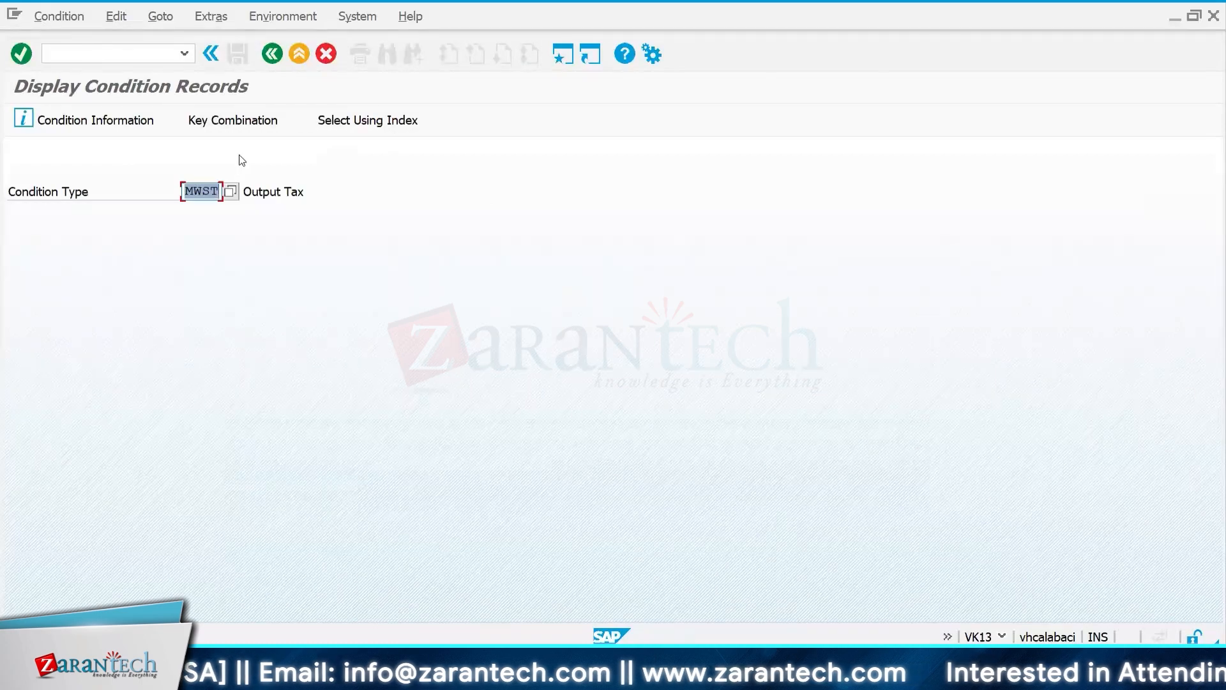
type("ZWST")
key("Return")
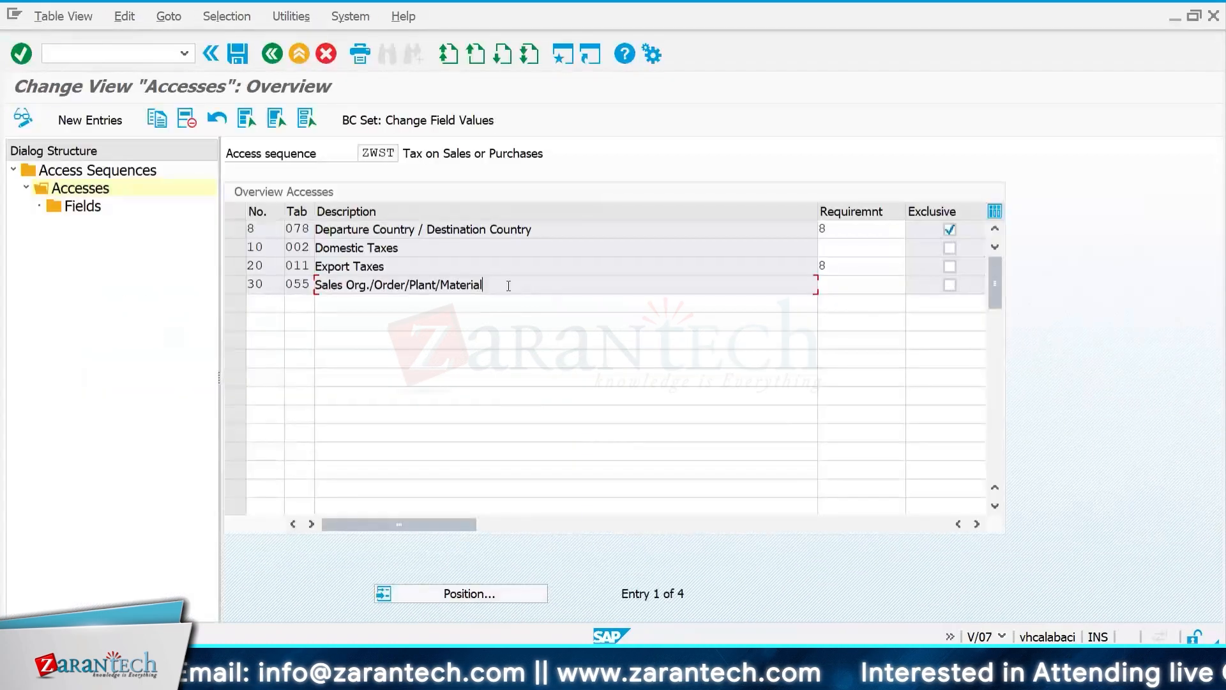
Step: Assign requirement routine 8, Export business, to access 30 of sequence ZWST
left_click(895, 281)
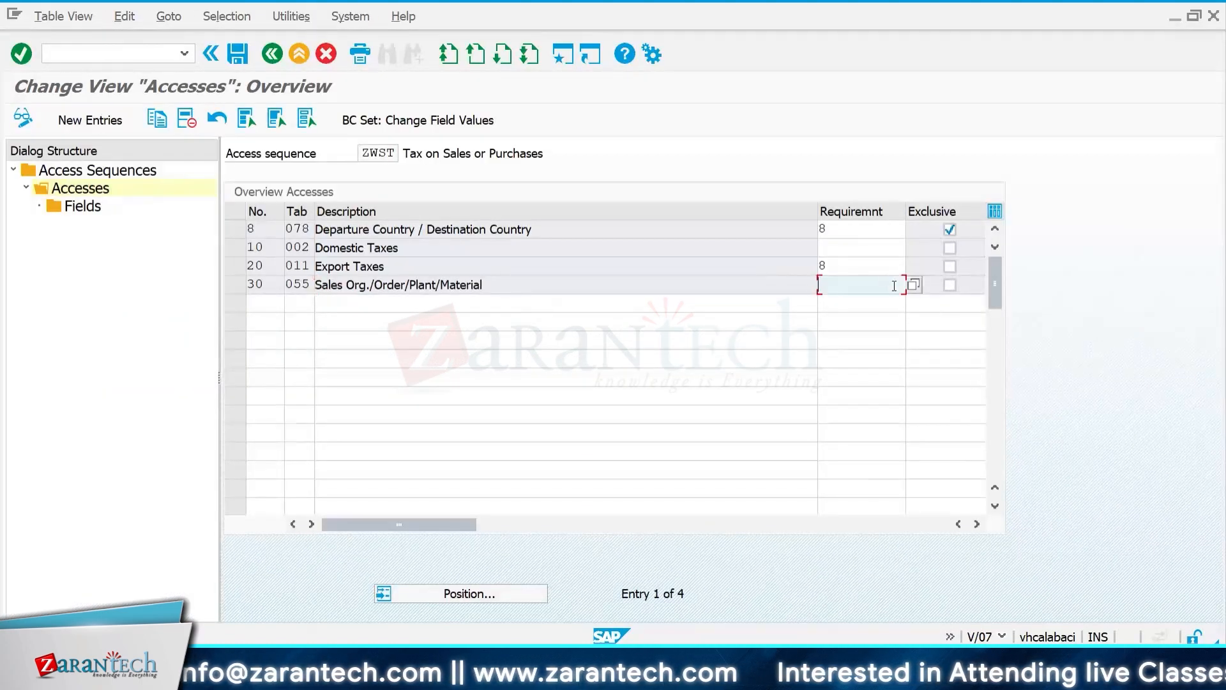
left_click(914, 288)
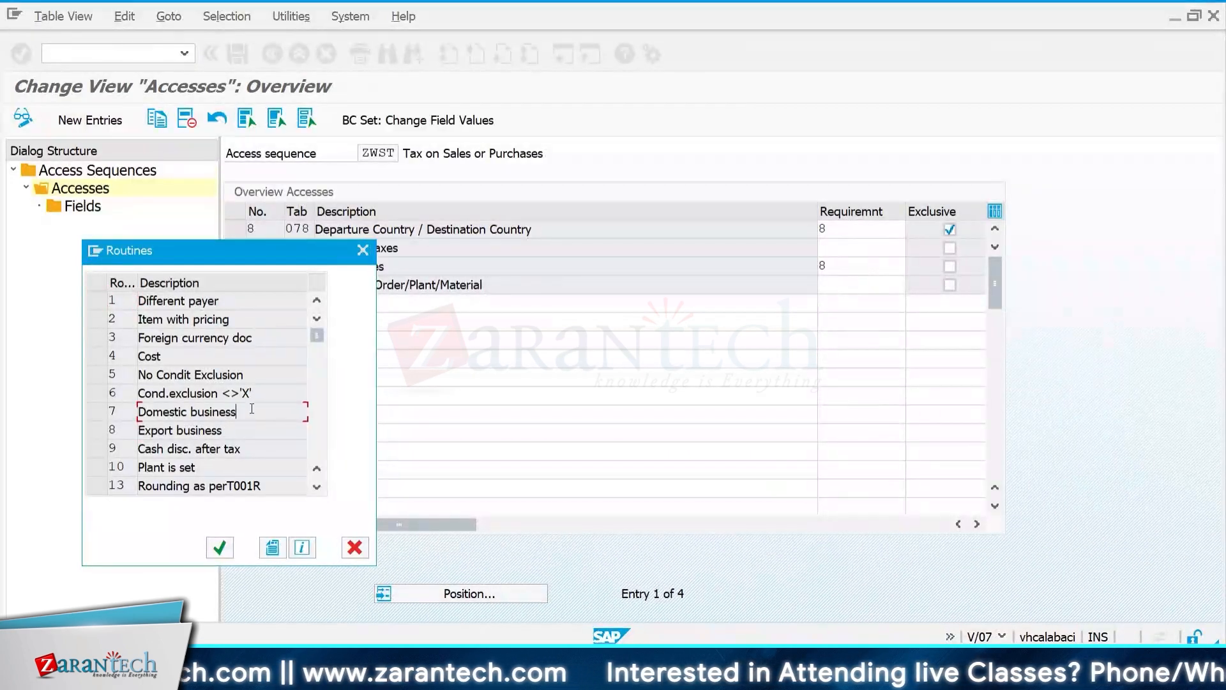
left_click(99, 431)
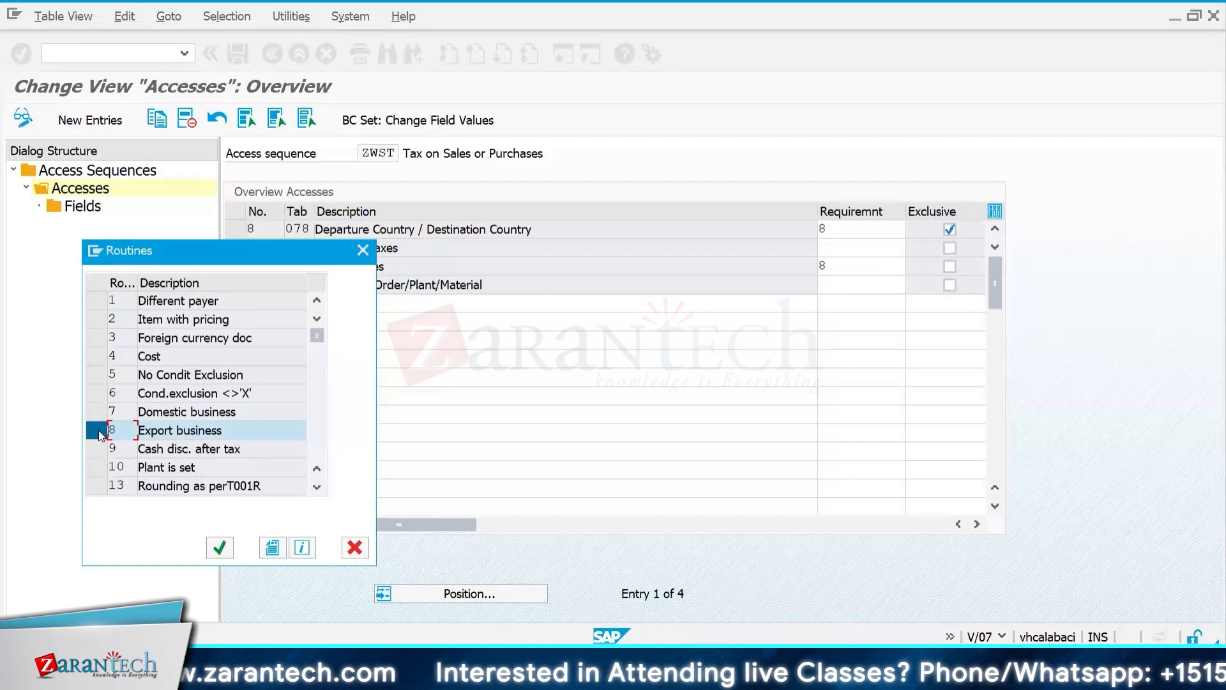
left_click(320, 375)
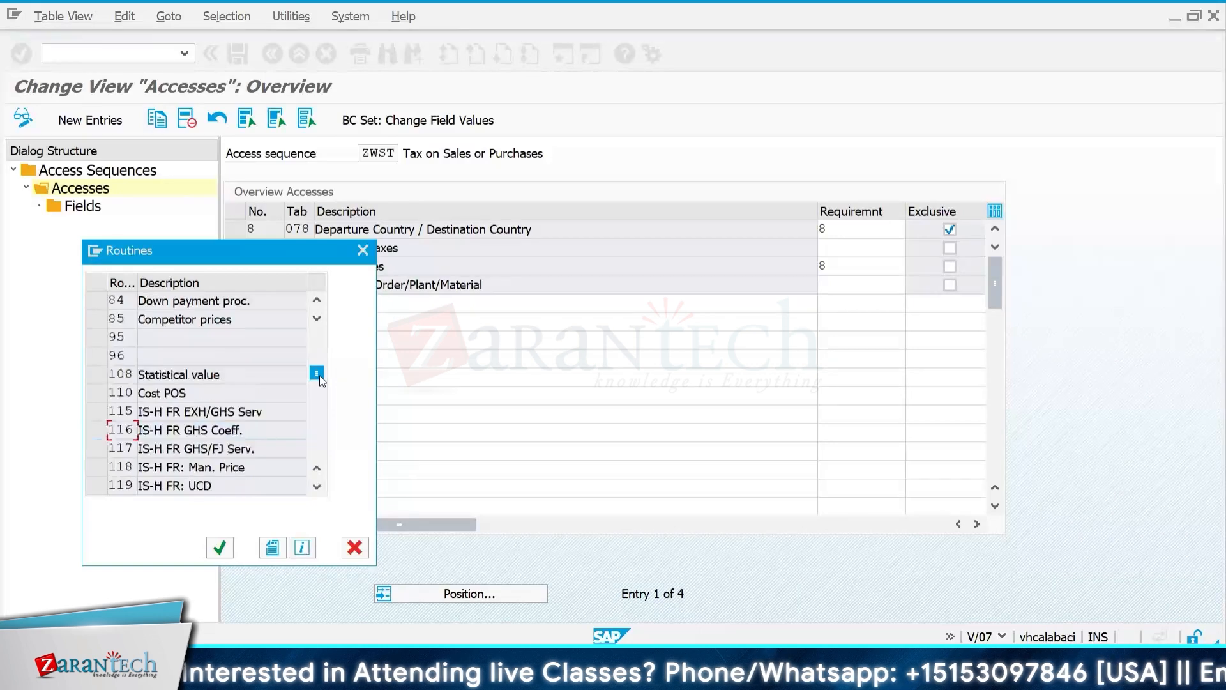
left_click_drag(320, 374, 317, 340)
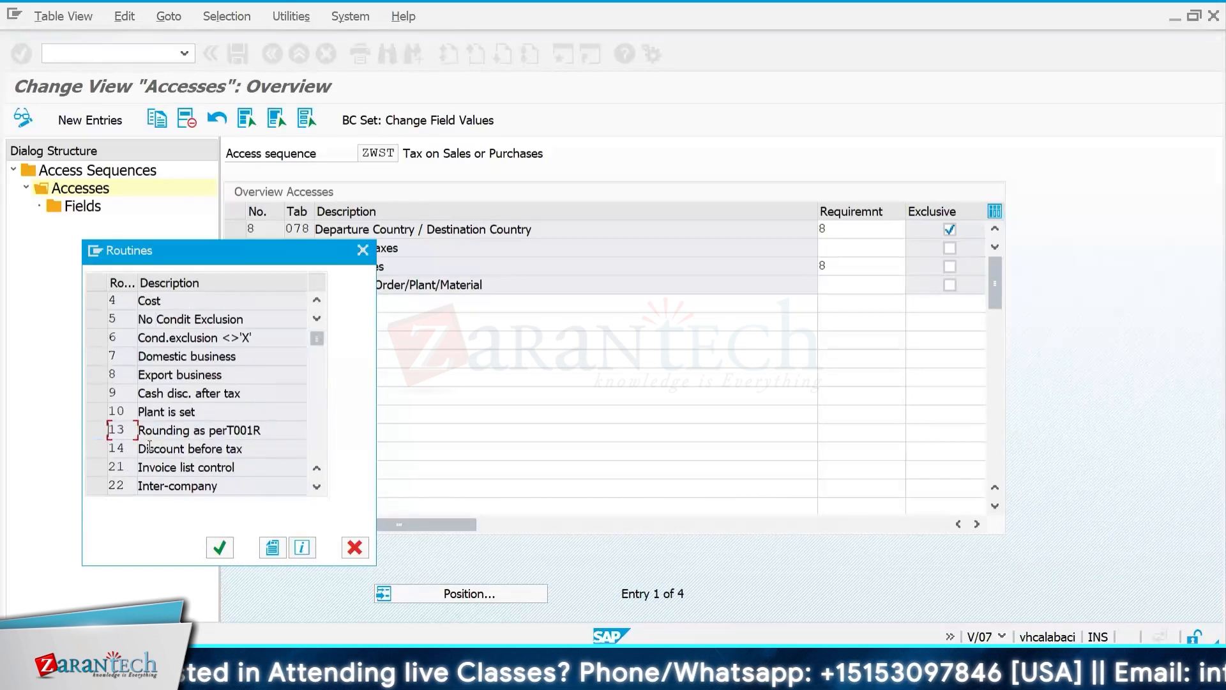
left_click(99, 377)
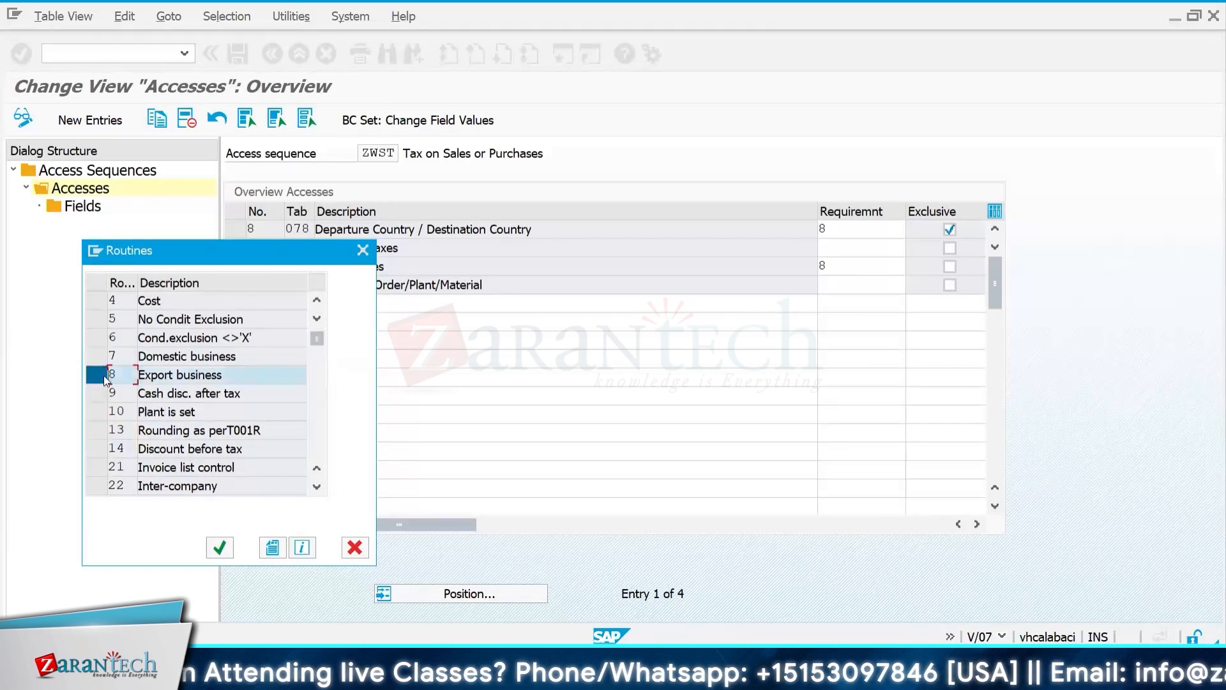
left_click(220, 547)
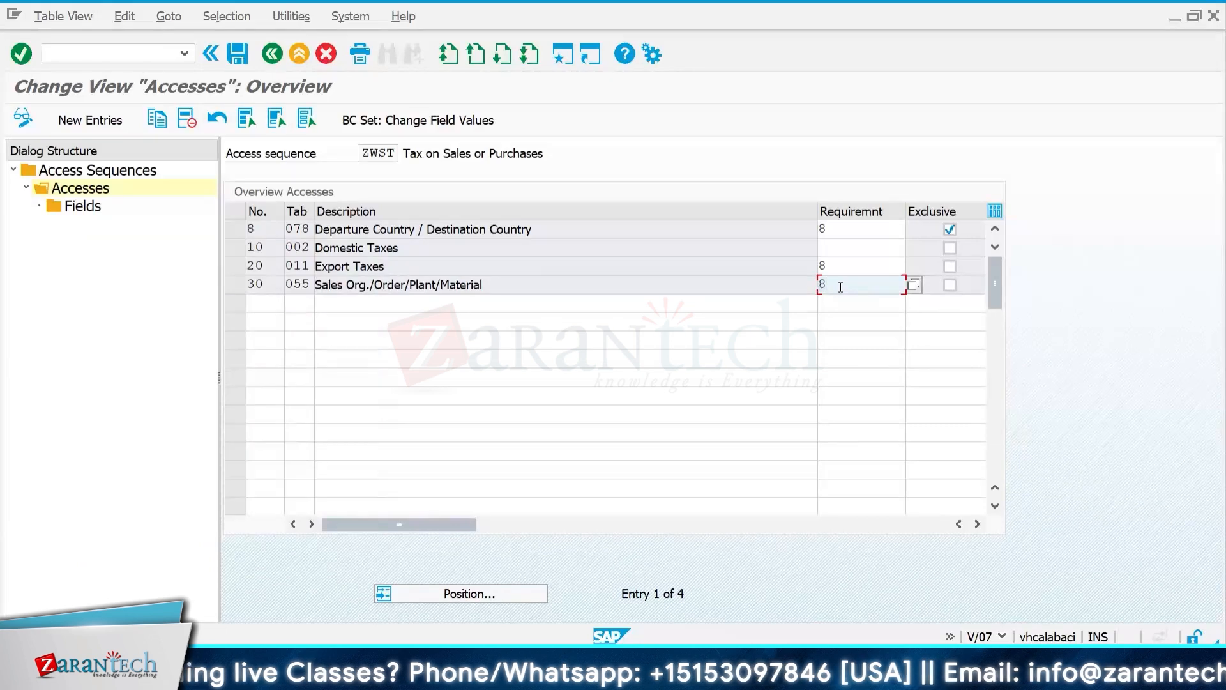
Step: Mark ZWST accesses 10, 20 and 30 as exclusive and open the fields of access 30
left_click(866, 225)
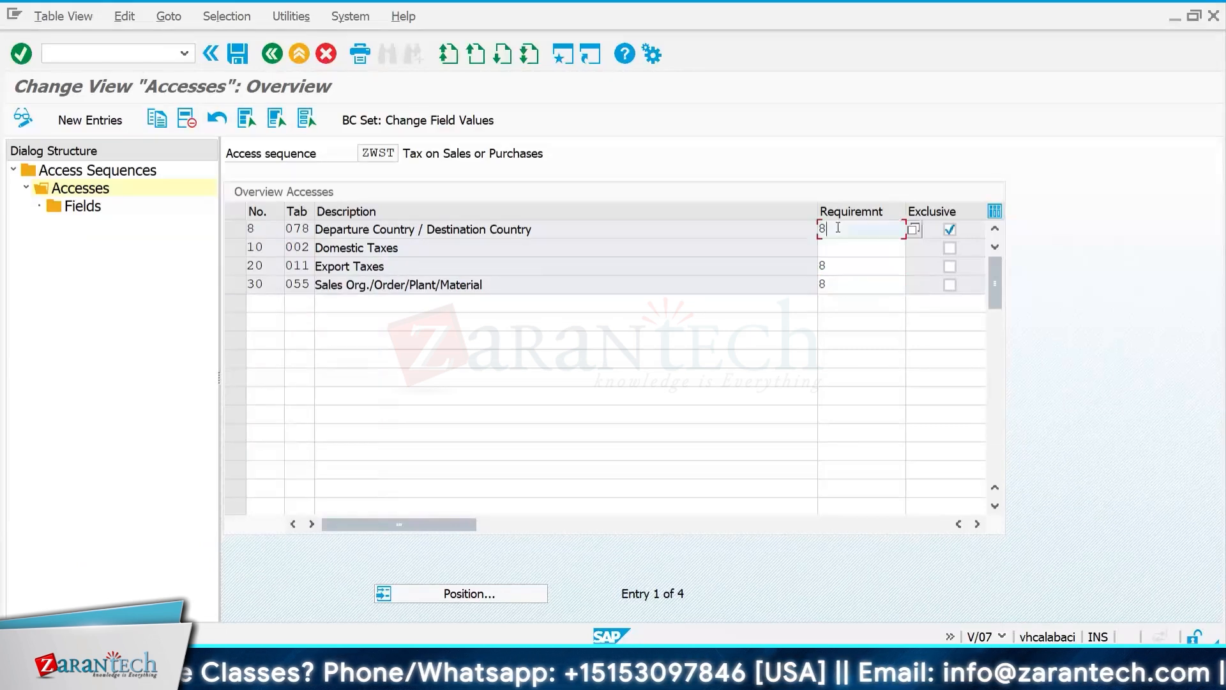
left_click(845, 249)
left_click(950, 248)
left_click(950, 267)
left_click(950, 285)
left_click(235, 285)
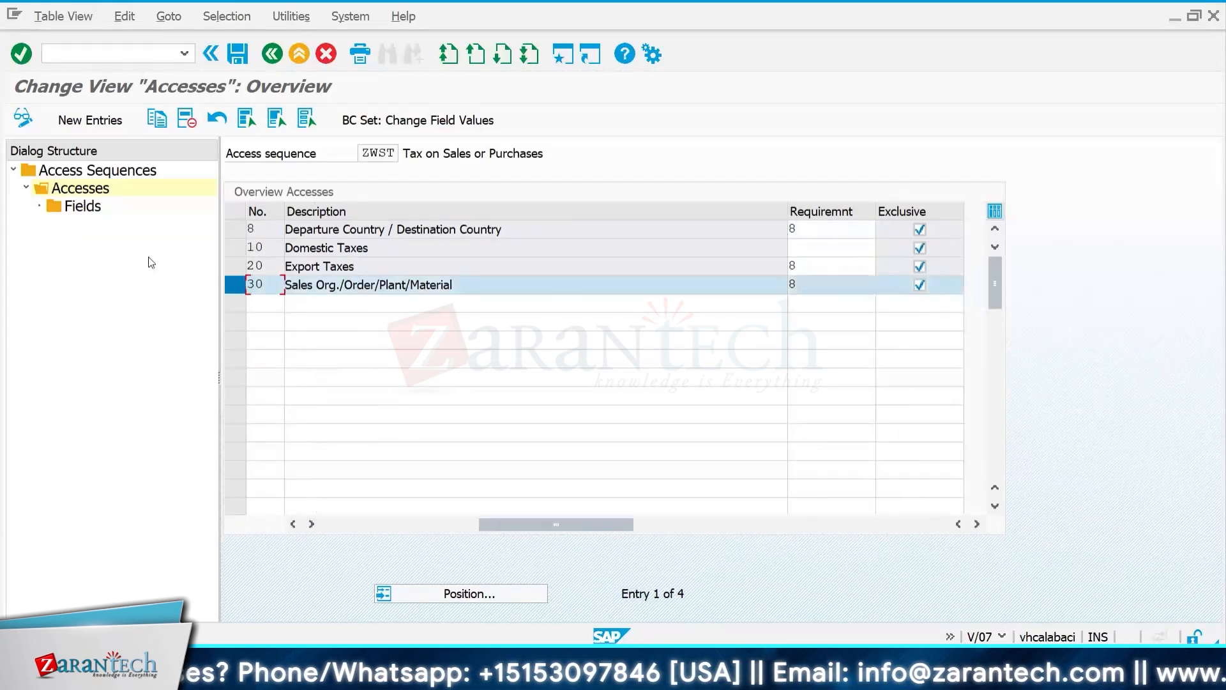
double_click(82, 206)
Step: Open VK13 again and look up the key combinations of condition type ZWST
left_click(115, 53)
type("/N")
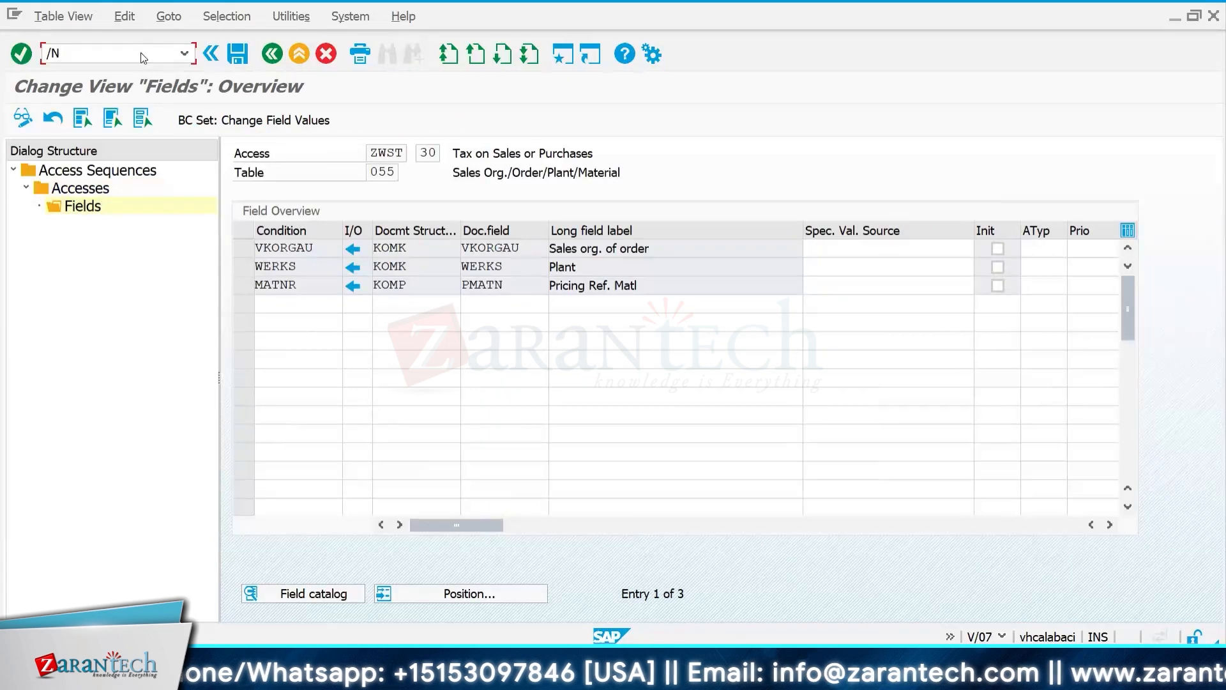
key("Return")
type("VK13")
key("Return")
key("Return")
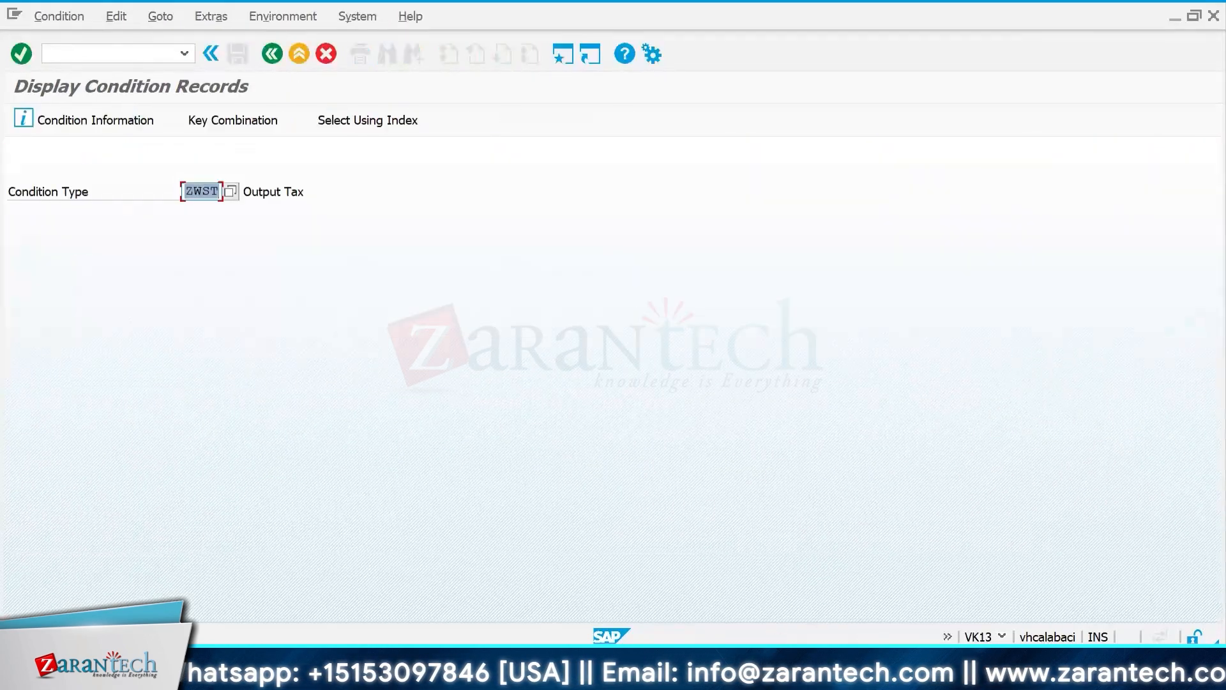
Step: End the SAP session with /NEX and log on again through the Test connection
left_click(95, 57)
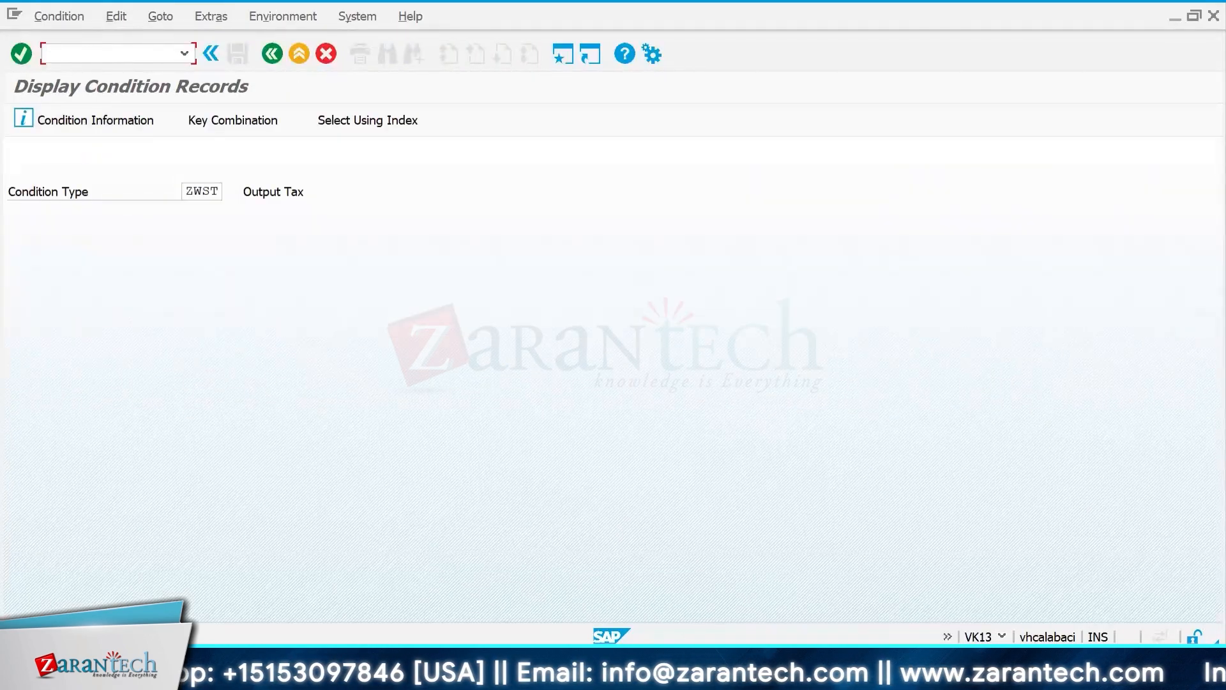
type("/NEX")
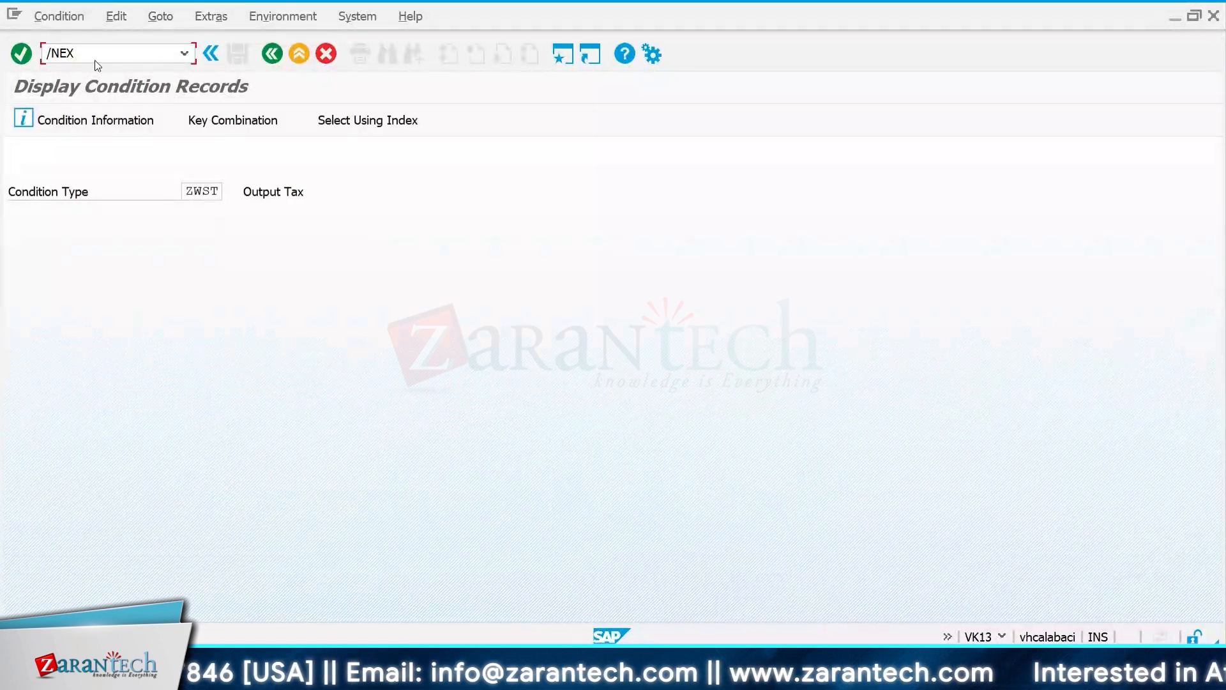
key("Return")
left_click(754, 575)
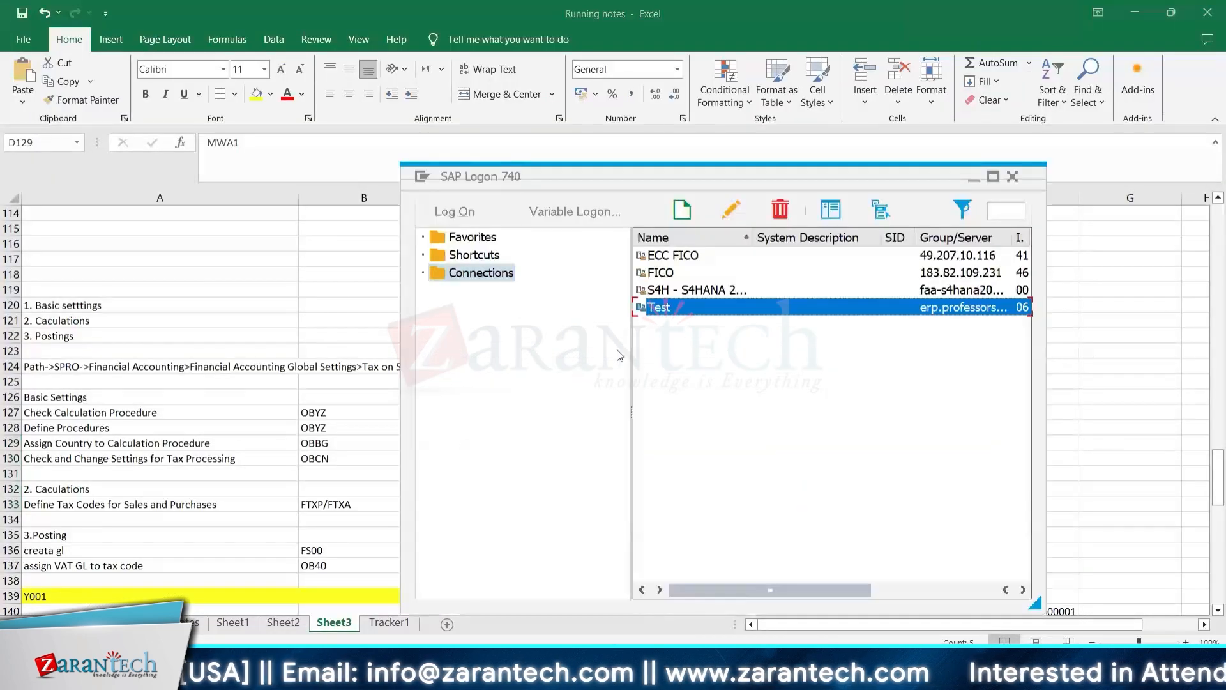
double_click(668, 307)
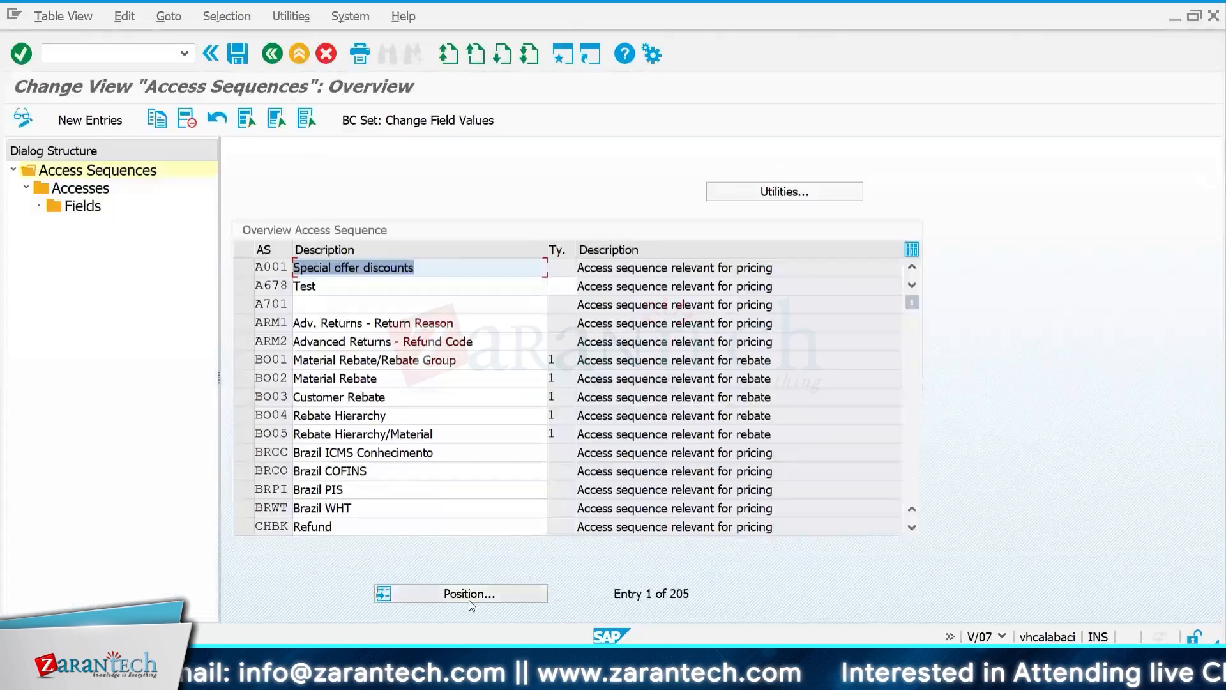
Step: Find access sequence ZWST in V/07, open its accesses and select access 30
left_click(469, 594)
type("ZWS")
key("Return")
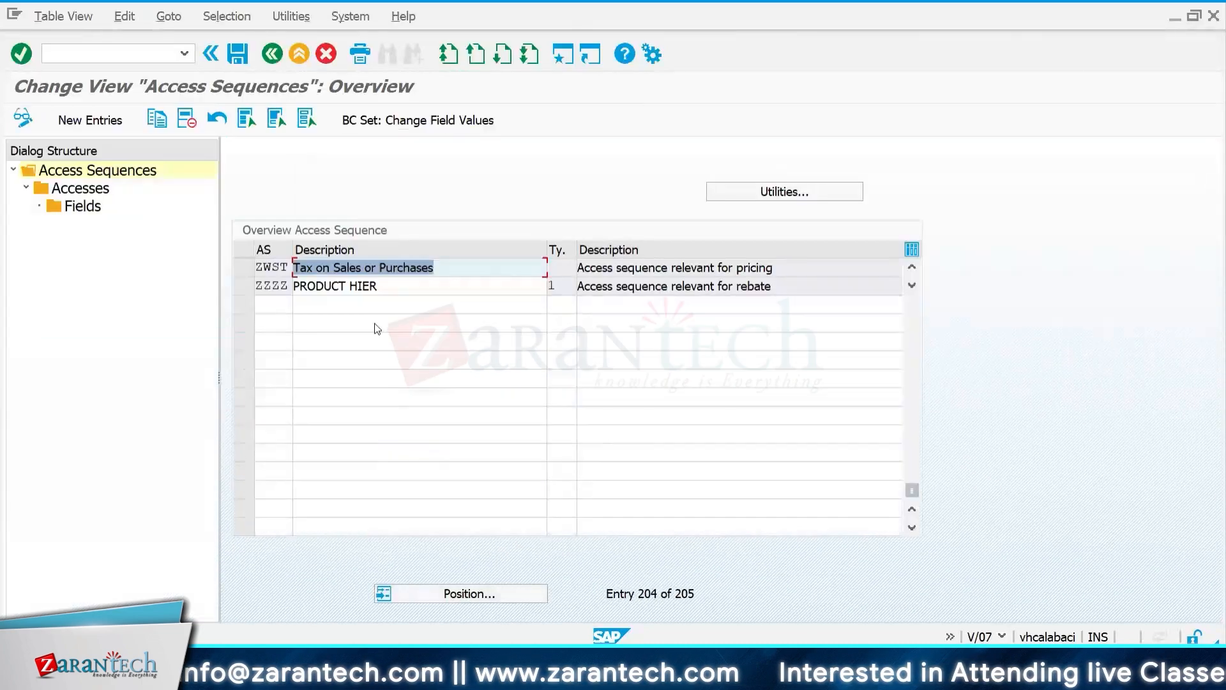
double_click(375, 268)
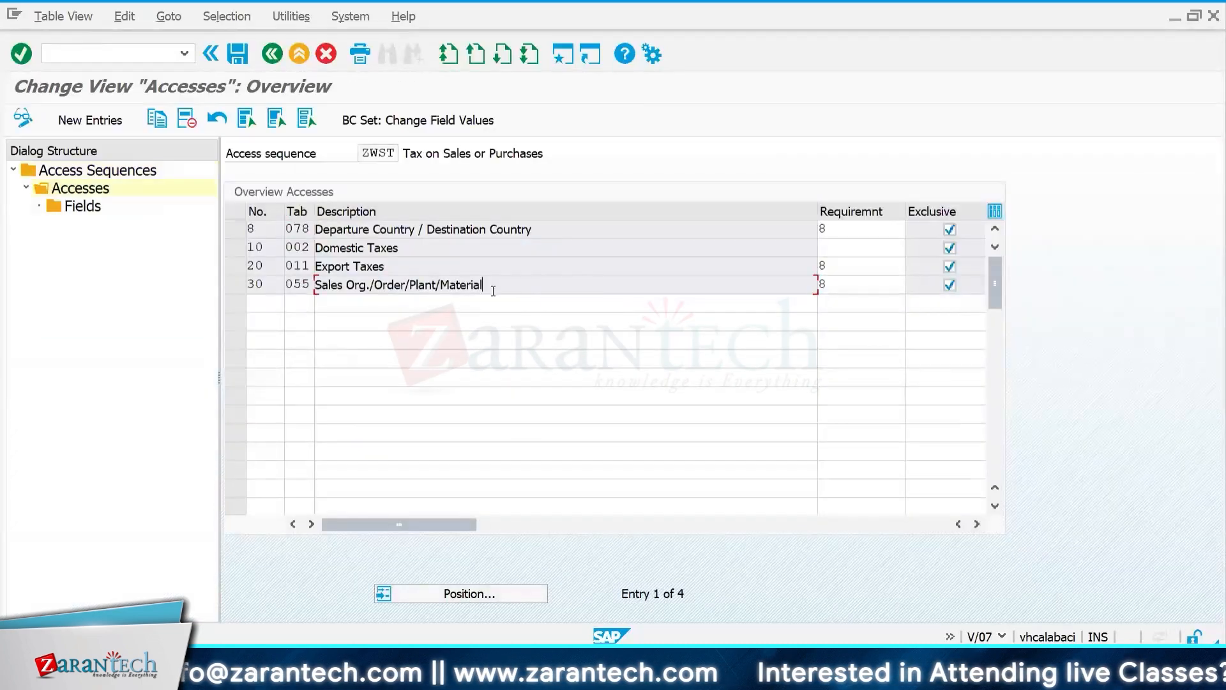
left_click(235, 285)
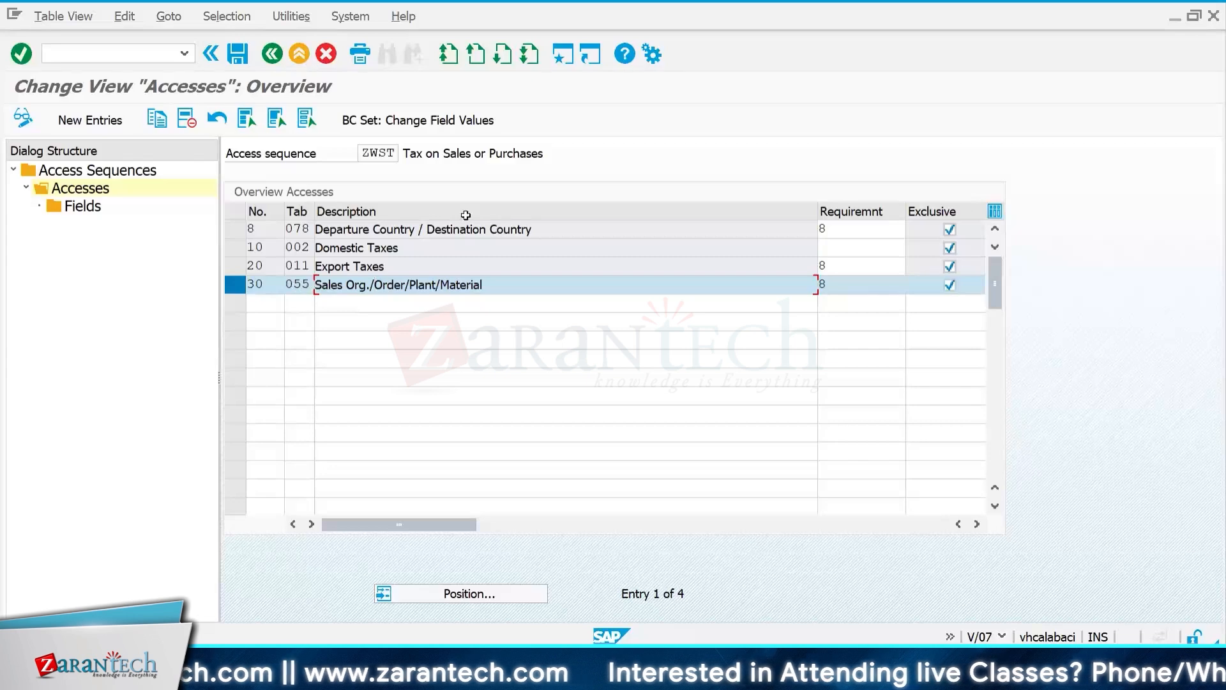
Step: Review the descriptions and requirement settings of ZWST accesses 8, 10, 20 and 30
left_click_drag(532, 228, 315, 230)
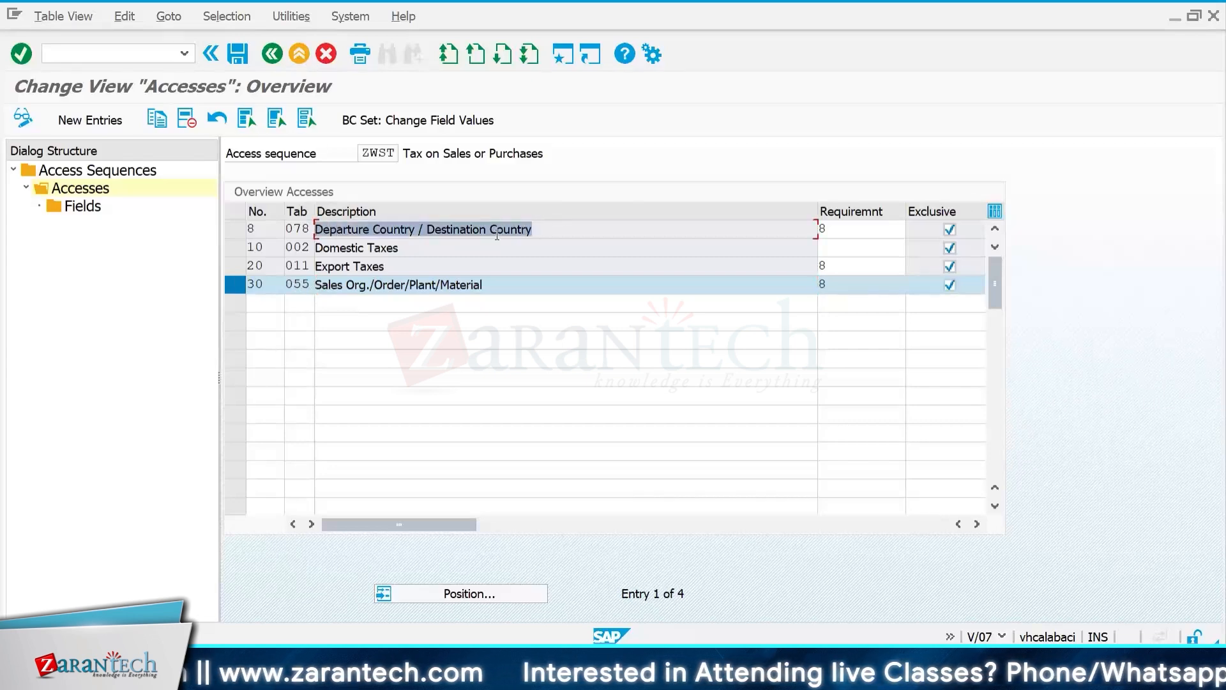
left_click_drag(400, 247, 315, 251)
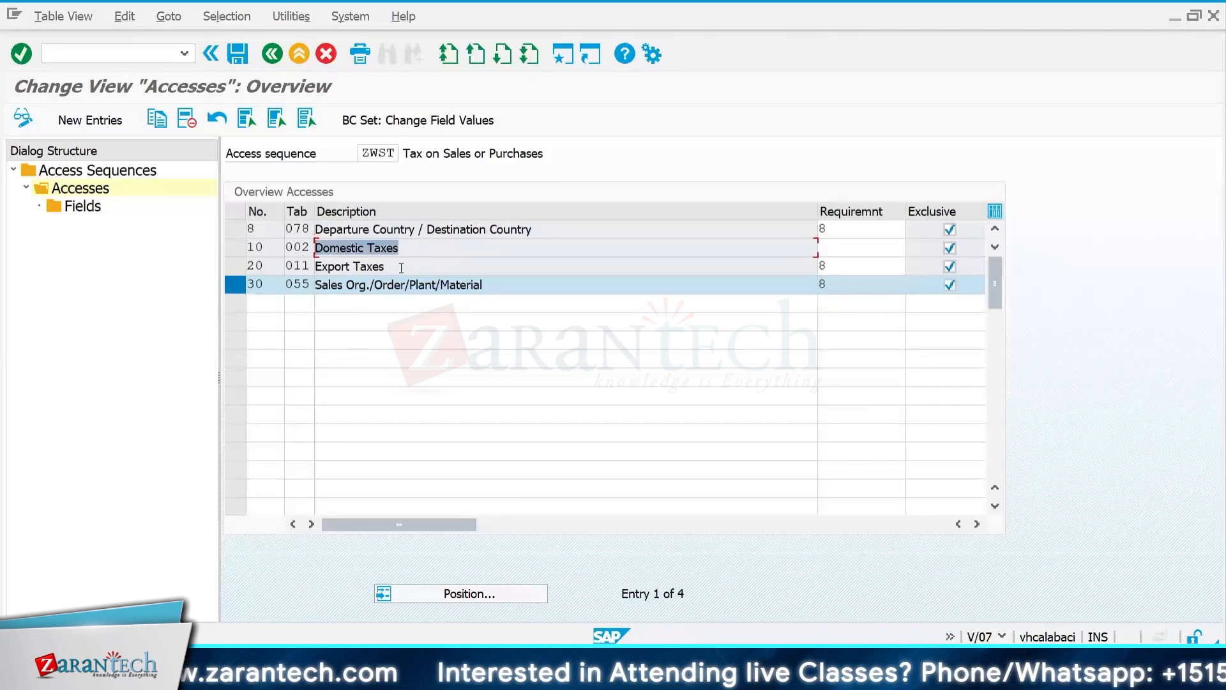
left_click_drag(385, 266, 315, 267)
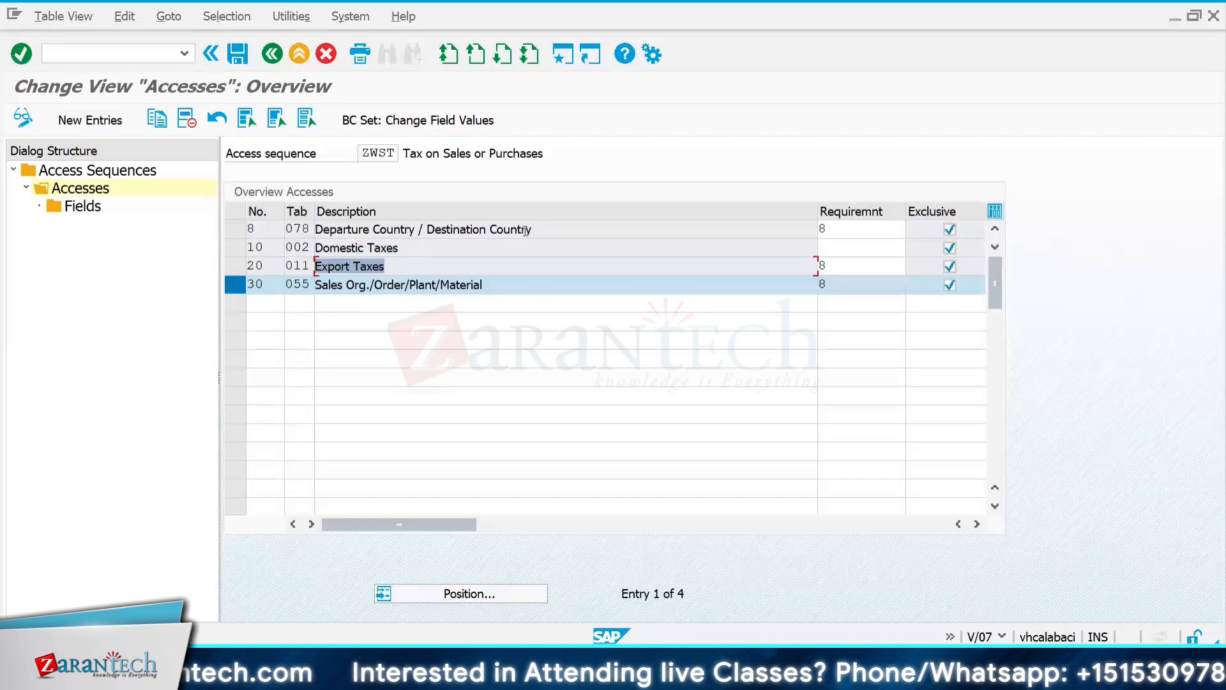
left_click_drag(531, 229, 315, 230)
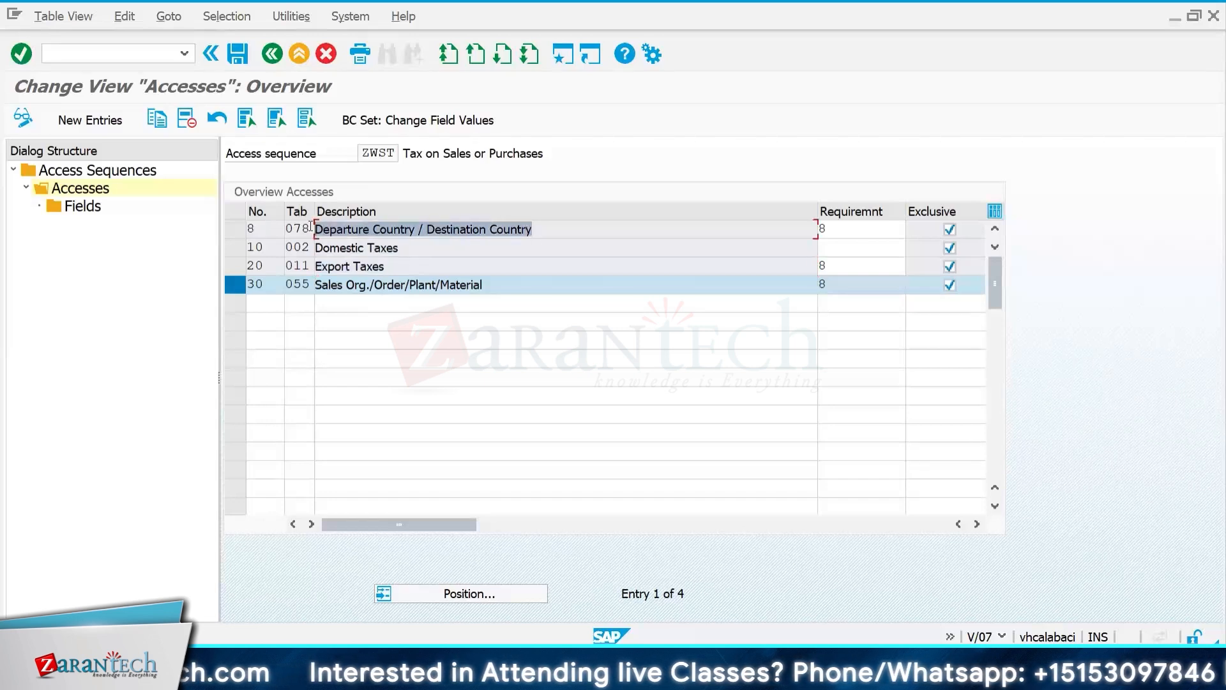
left_click(558, 230)
left_click(841, 228)
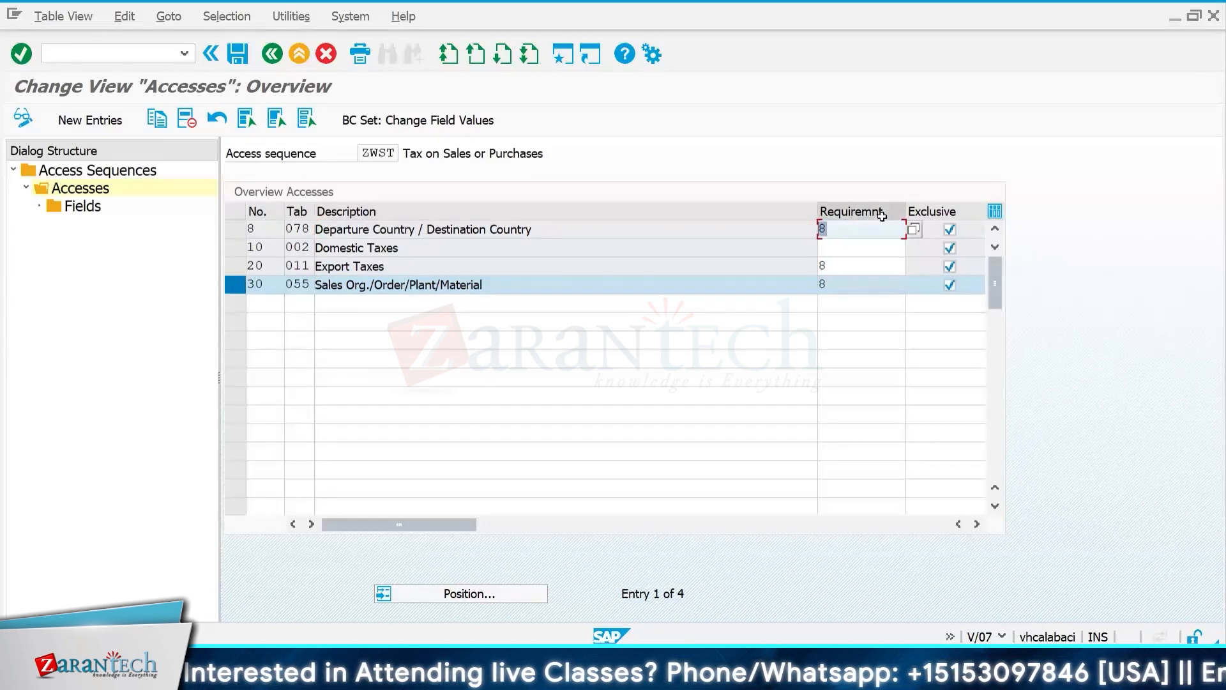
key("Down")
key("Down")
key("Down")
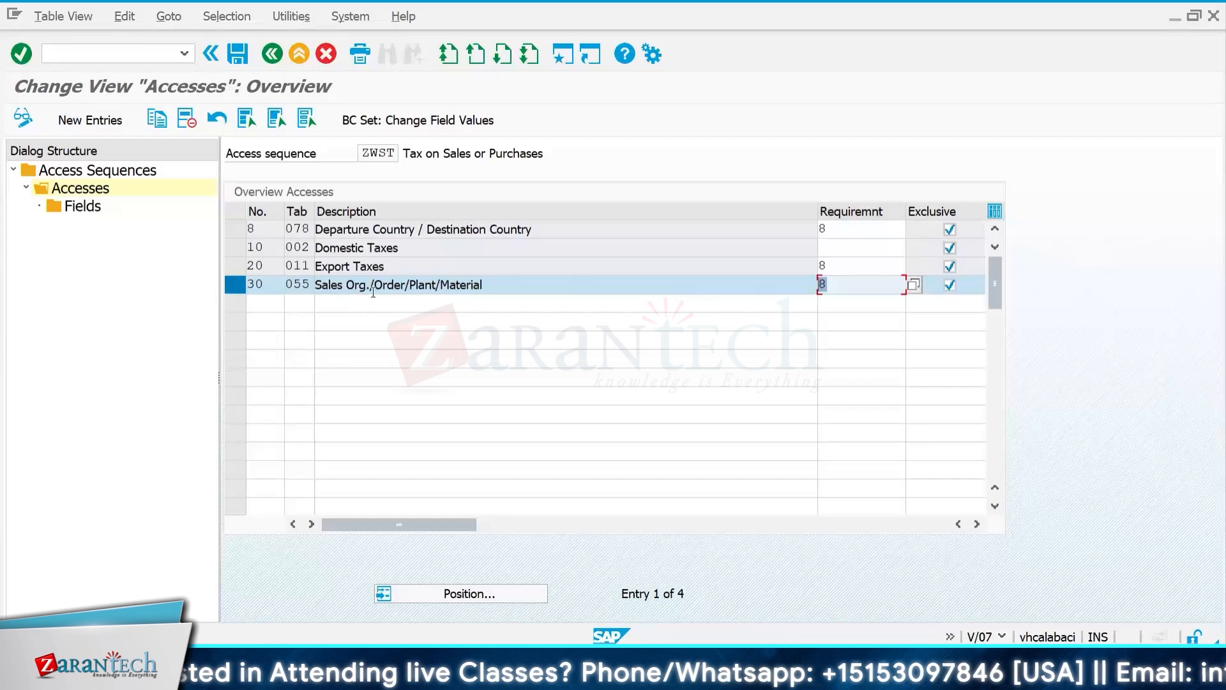
left_click(490, 287)
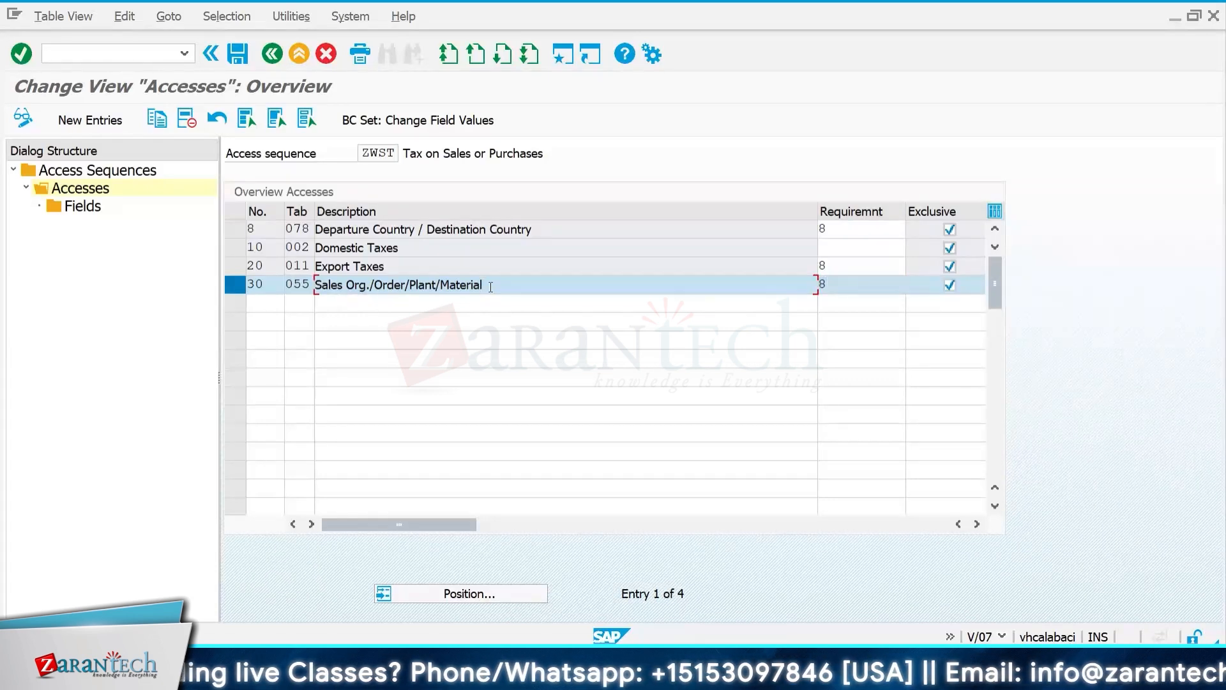
key("Tab")
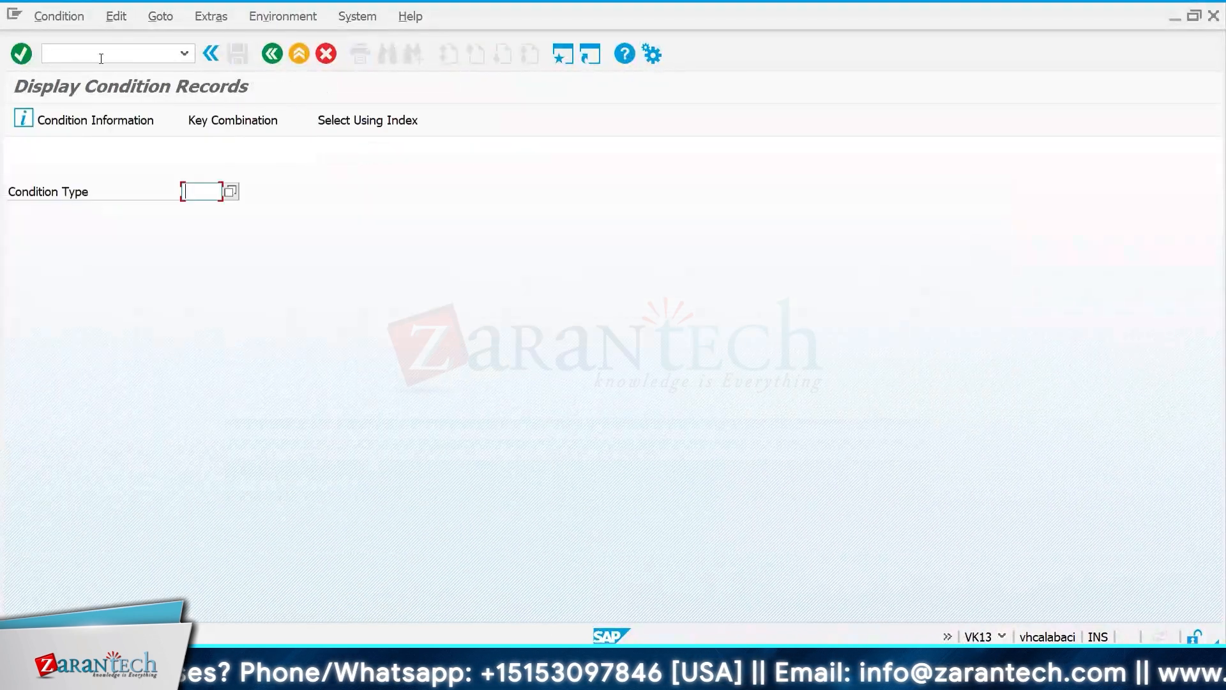
Step: Look up condition type ZWST in VK13
type("ZWST")
key("Return")
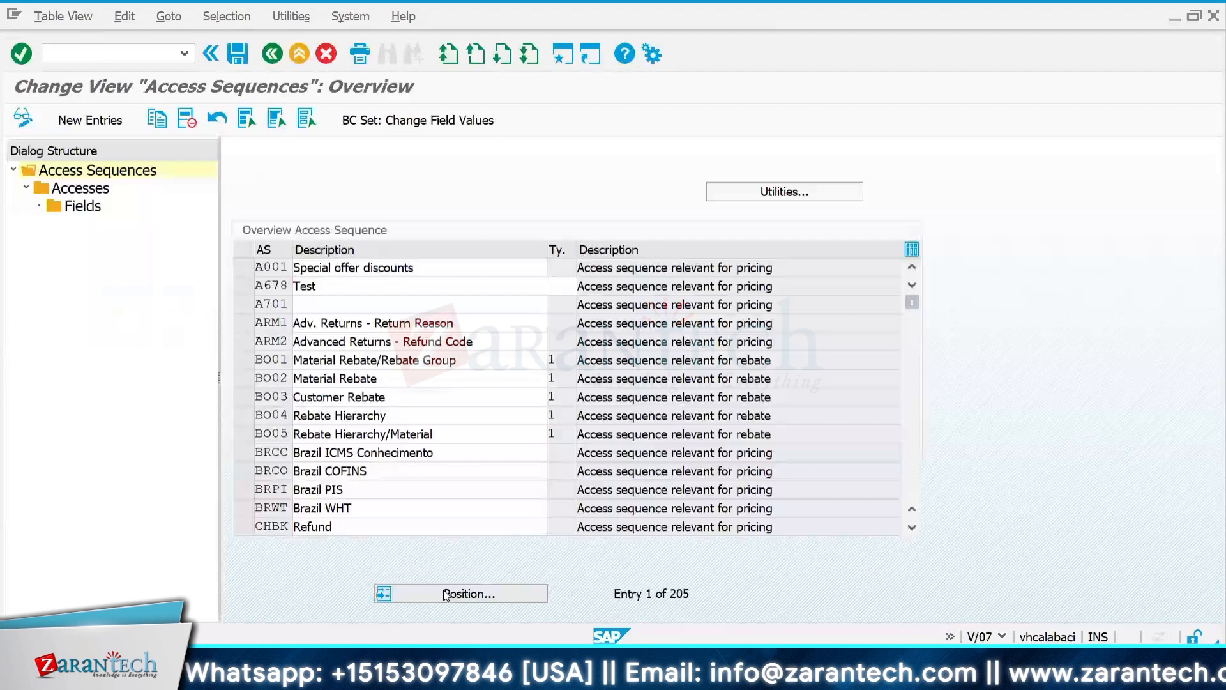
Step: Find access sequence ZWST in V/07 again and check its name and the table 055 access
left_click(461, 594)
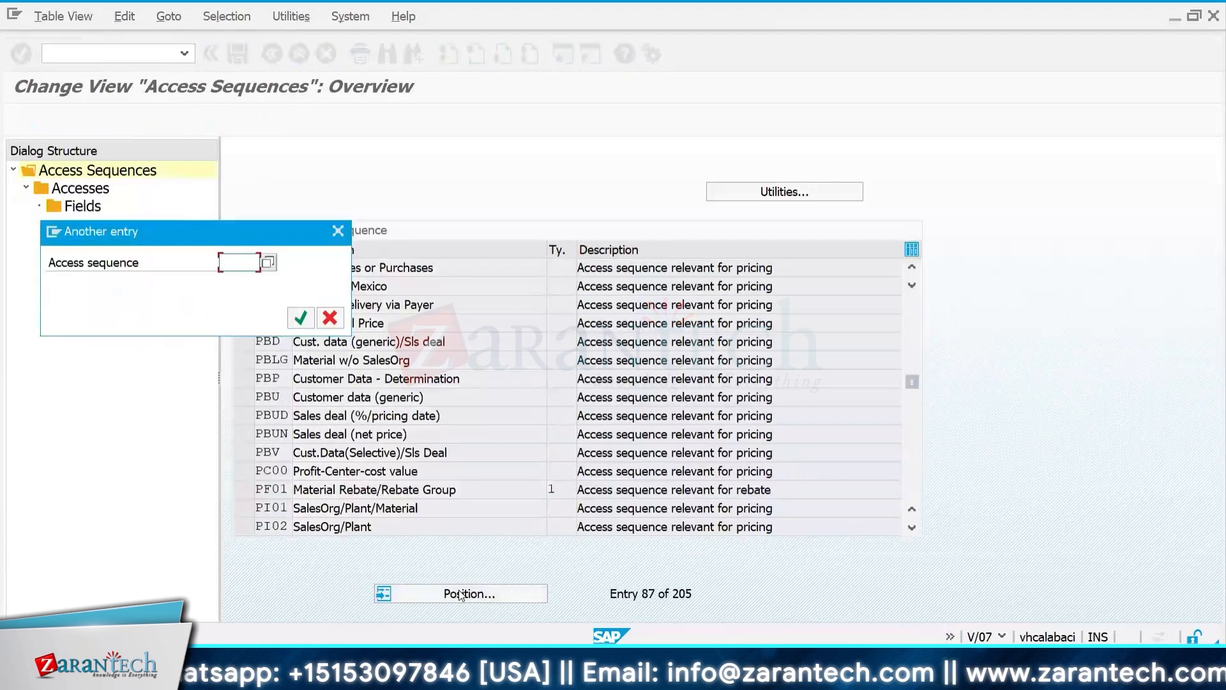
type("ZWST")
key("Return")
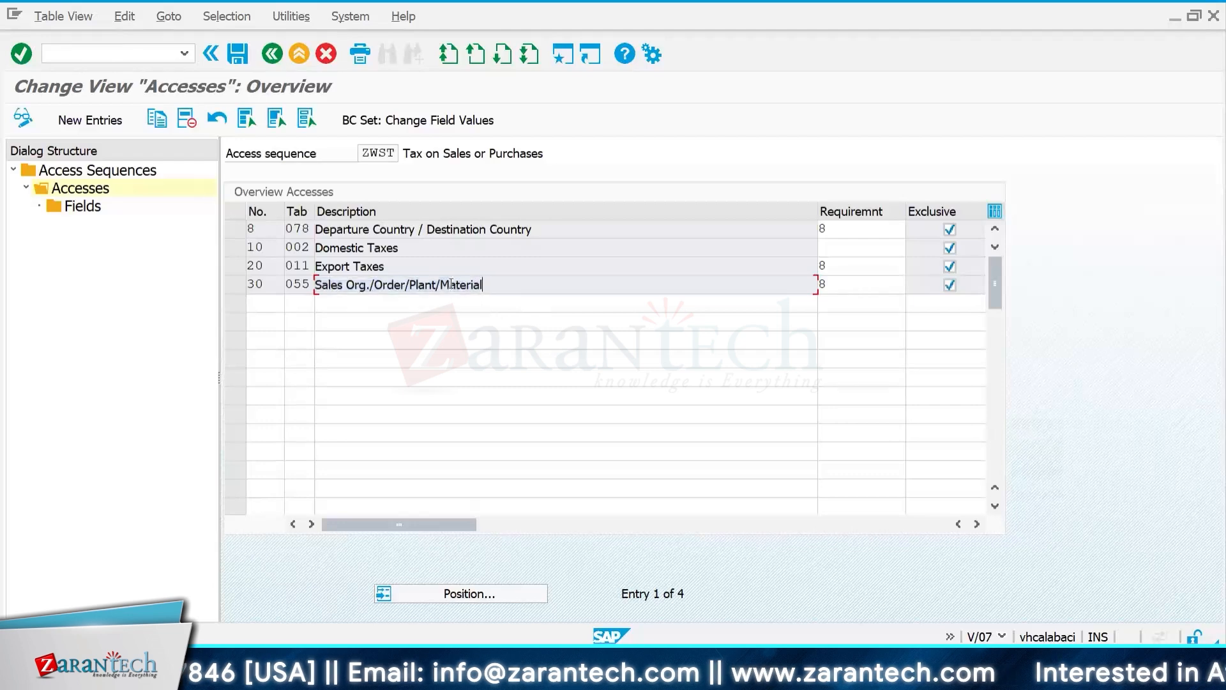
left_click(297, 284)
left_click(324, 283)
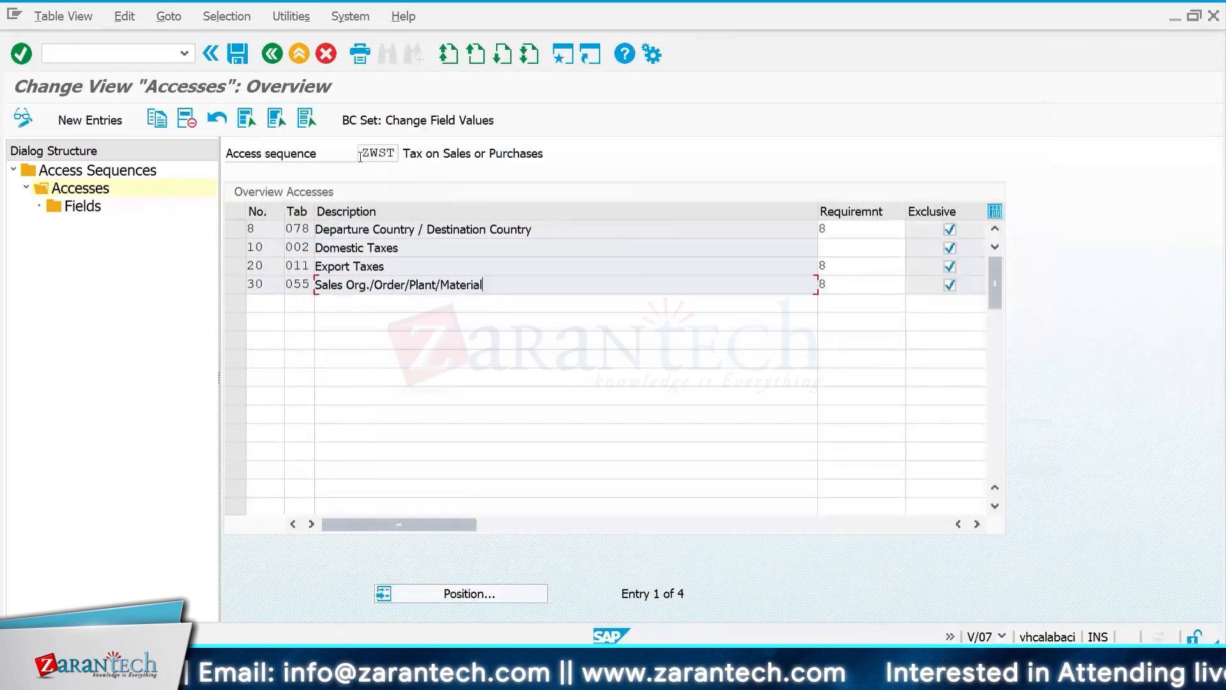
left_click_drag(362, 153, 562, 153)
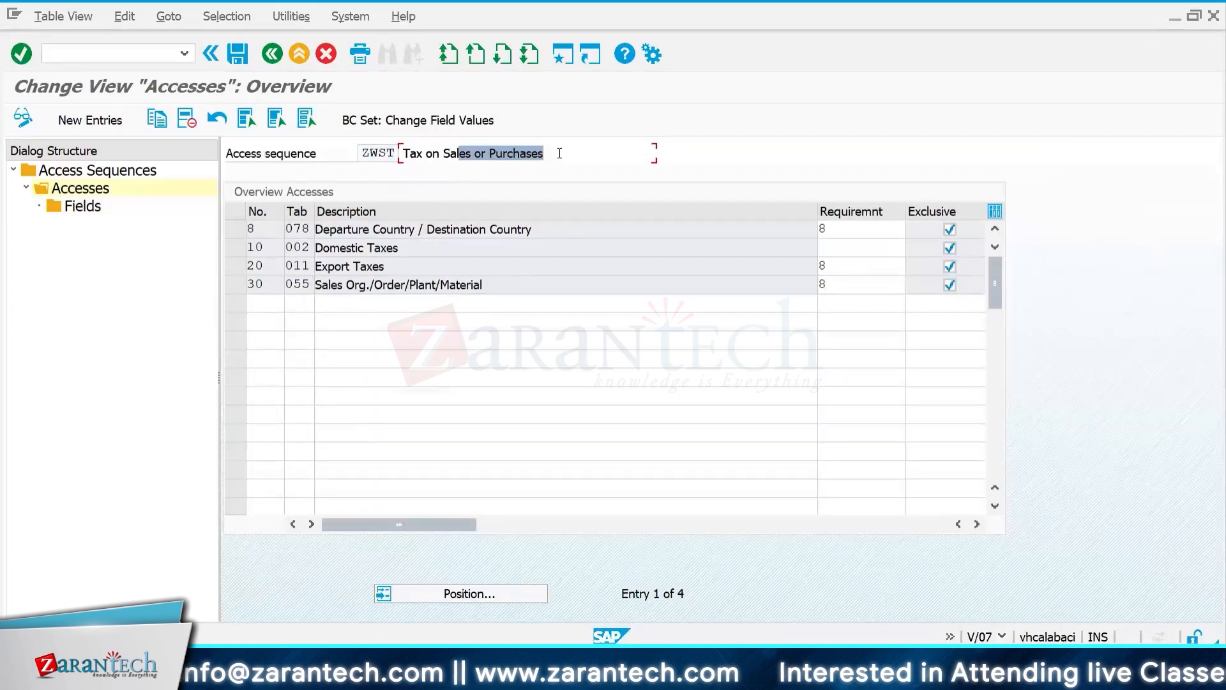
left_click(563, 153)
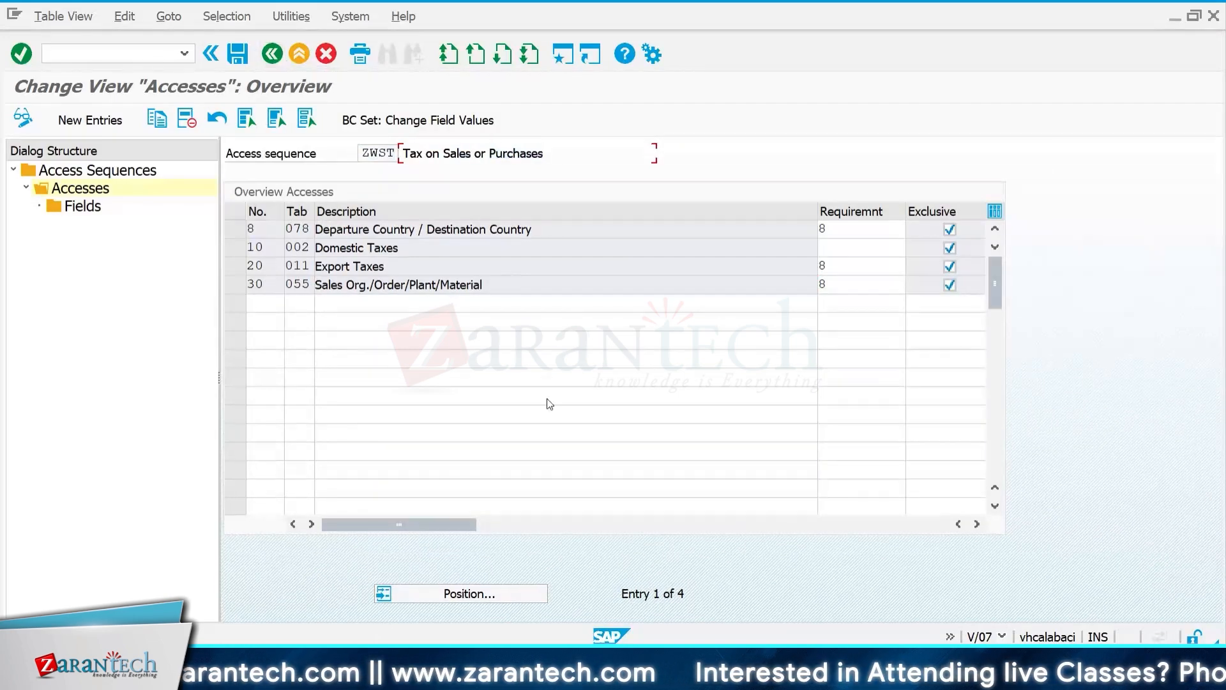
Step: Switch to the Excel running notes, enter "Tax conditions" with v/06 in row 183 and "Access sequence" in cell A184
key("alt+Tab")
scroll(520, 515, "down", 17)
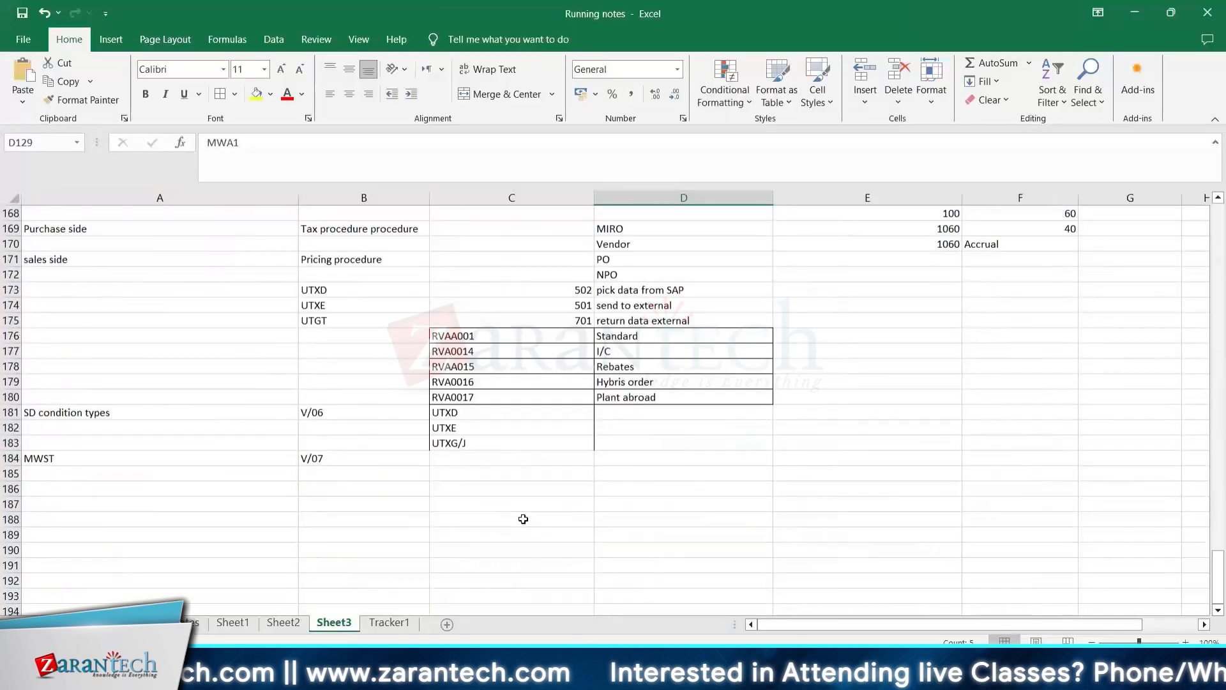
left_click(89, 392)
type("Tax conditions")
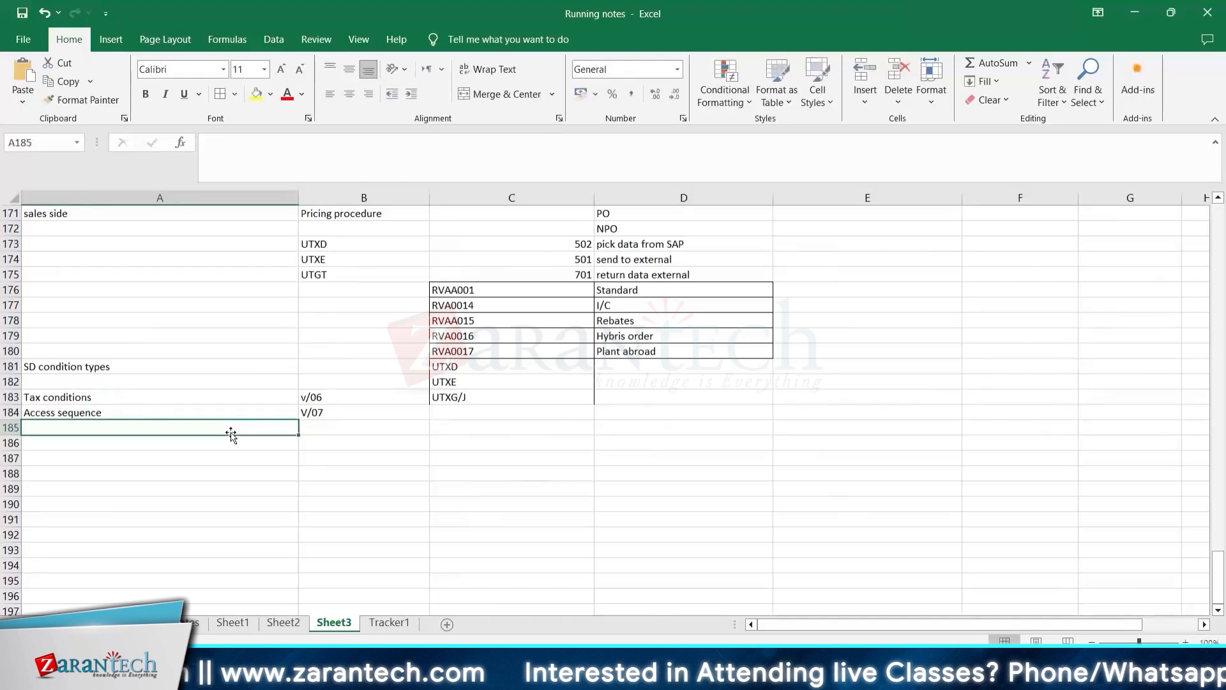
Step: Add the note "Extend our tax conditions in PP" in cell A185
type("Ex")
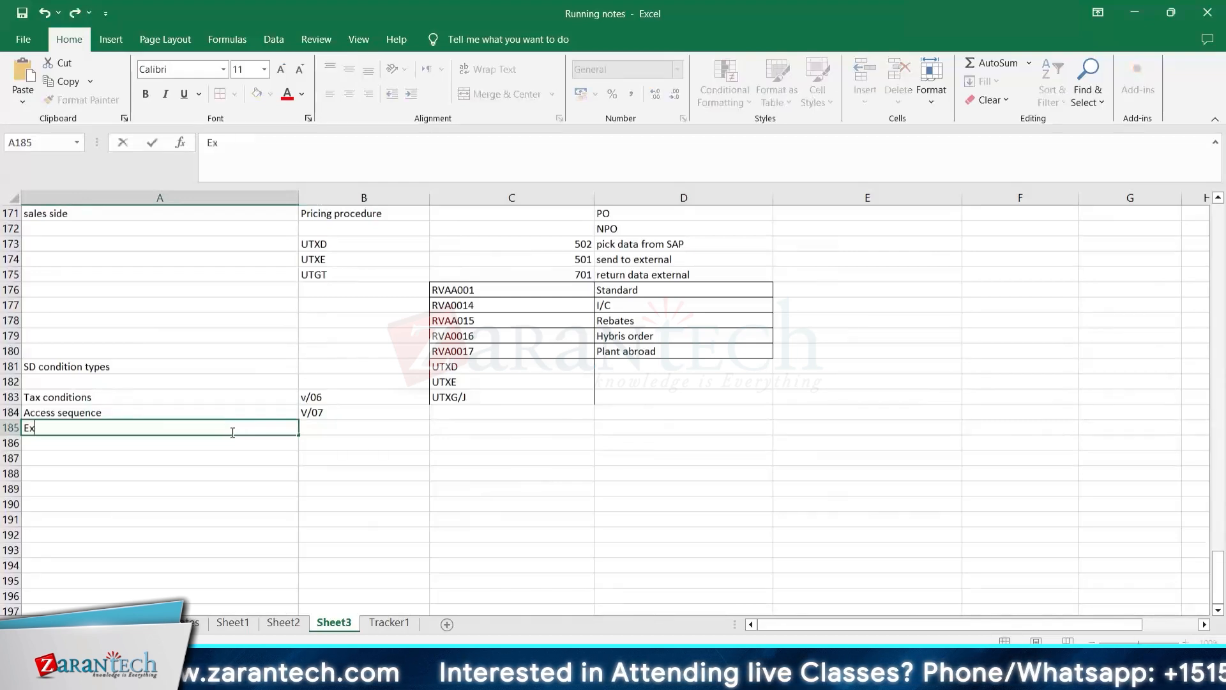
type("tend our tax con")
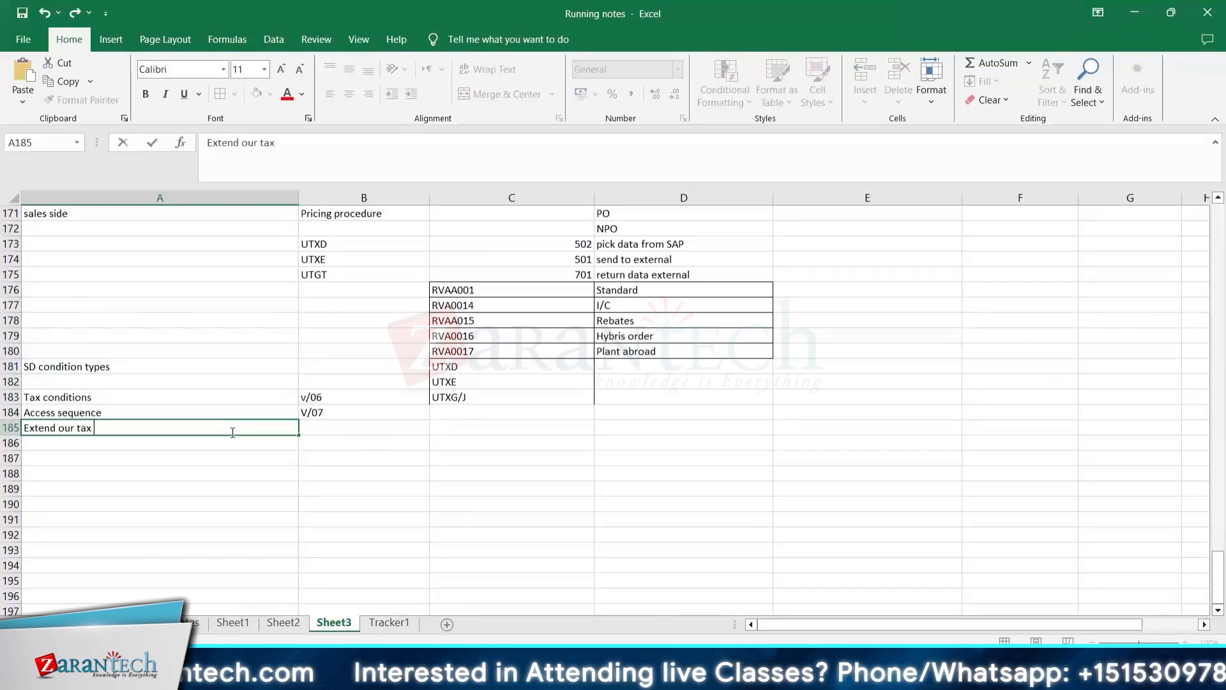
type("ditions in PP")
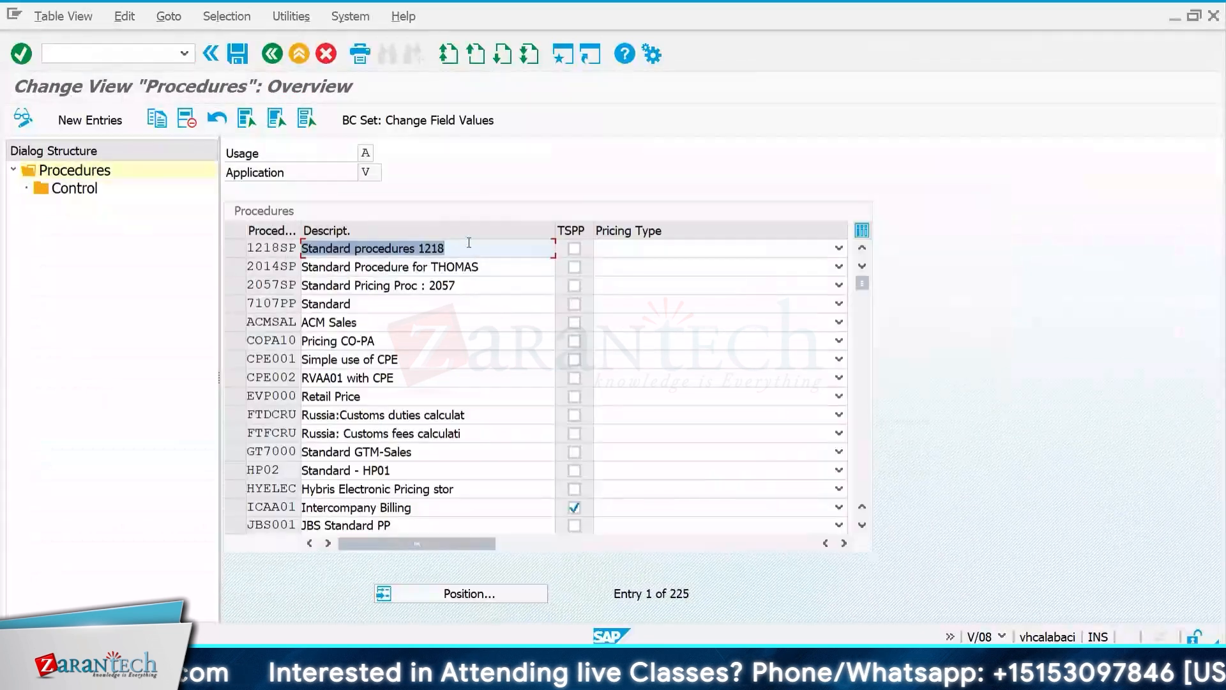
Step: Switch to SAP transaction V/08, find pricing procedure RVAA01 and open its control steps
left_click(469, 243)
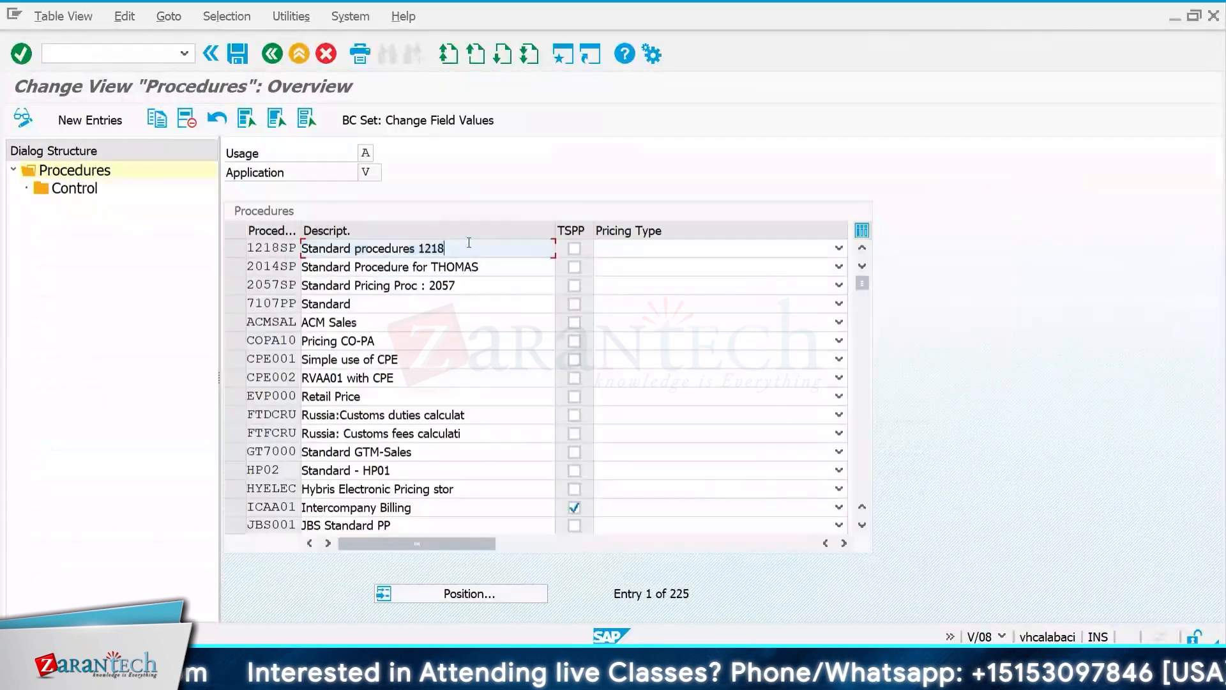
left_click(449, 594)
type("RVAA0")
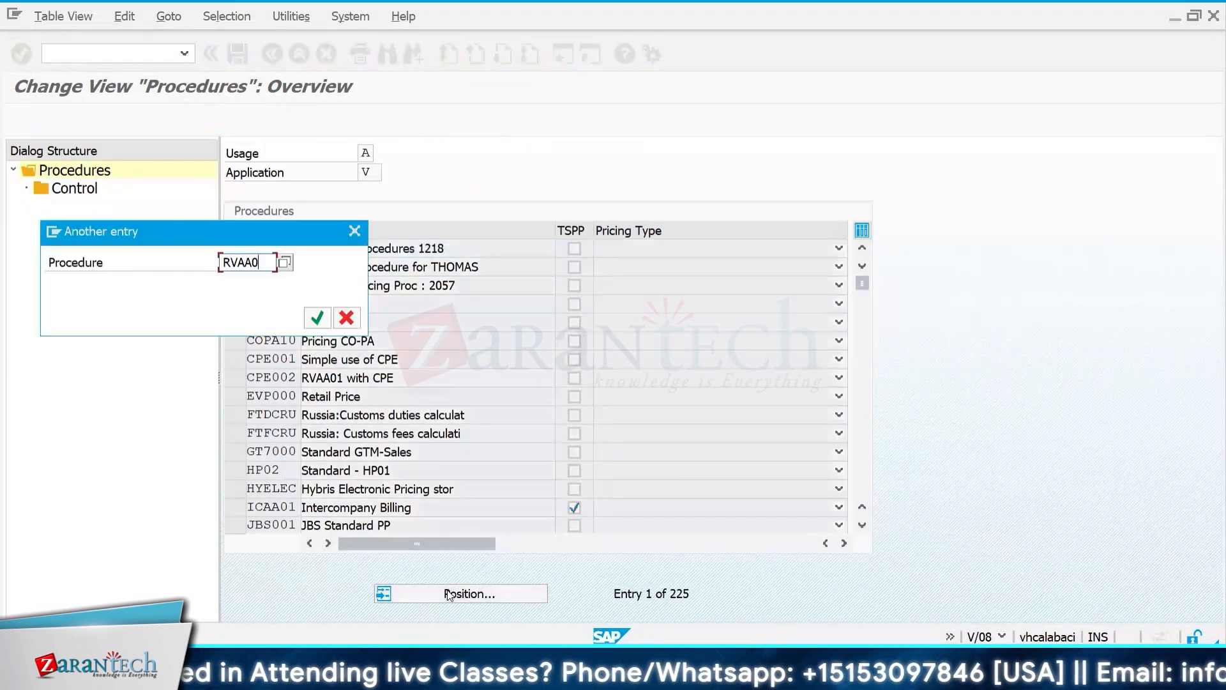
key("Return")
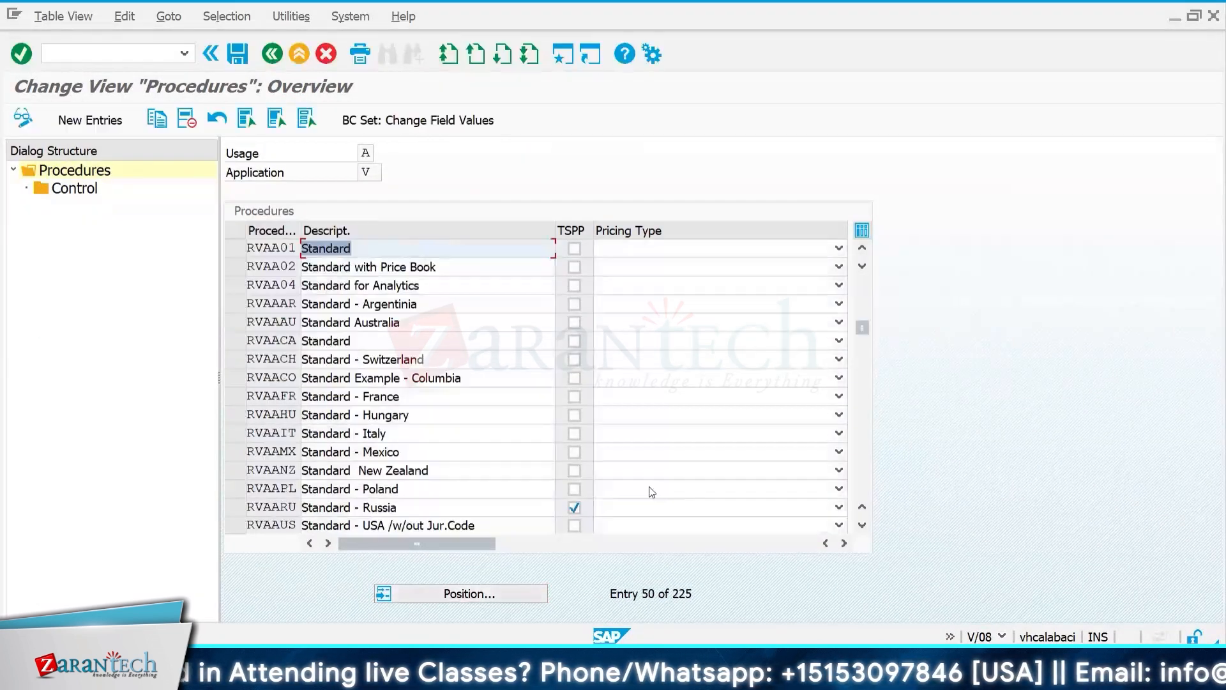
left_click(386, 248)
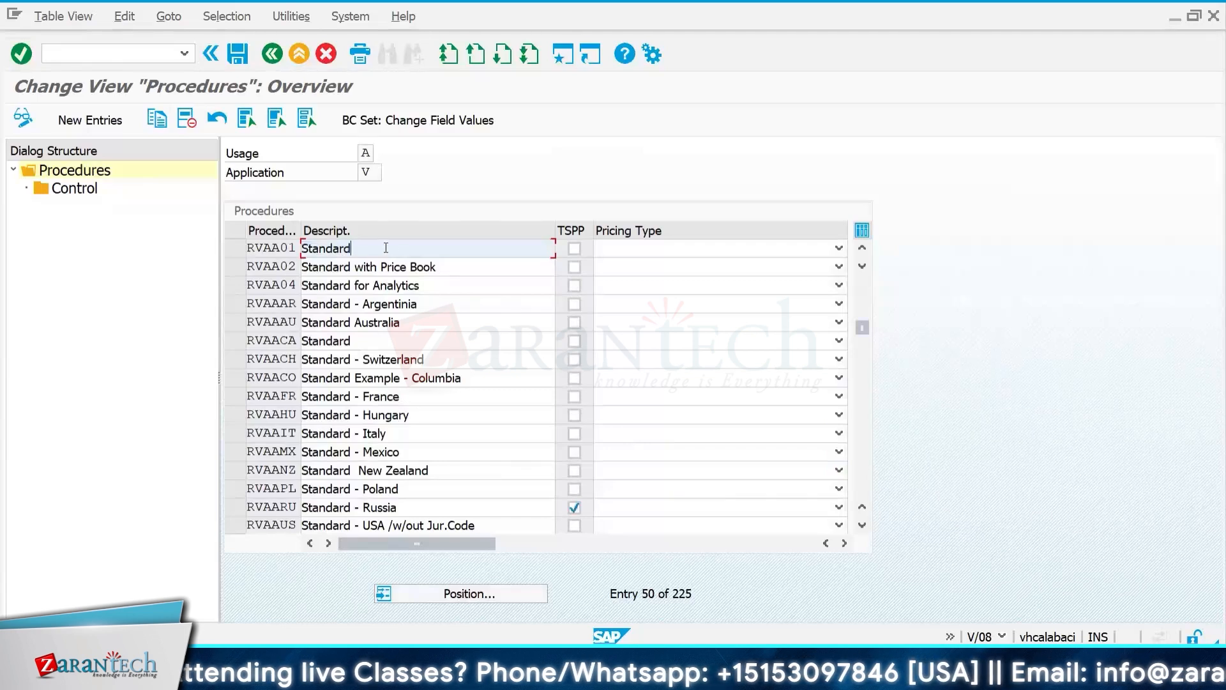
left_click(240, 247)
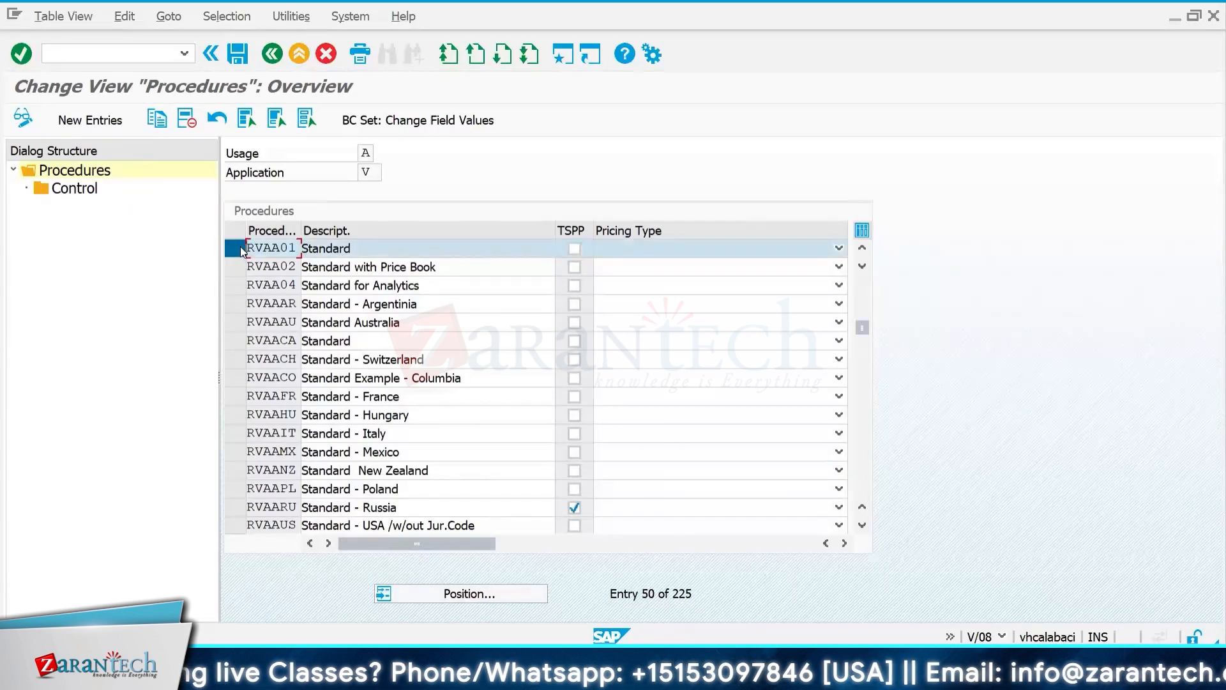
left_click(75, 191)
double_click(75, 189)
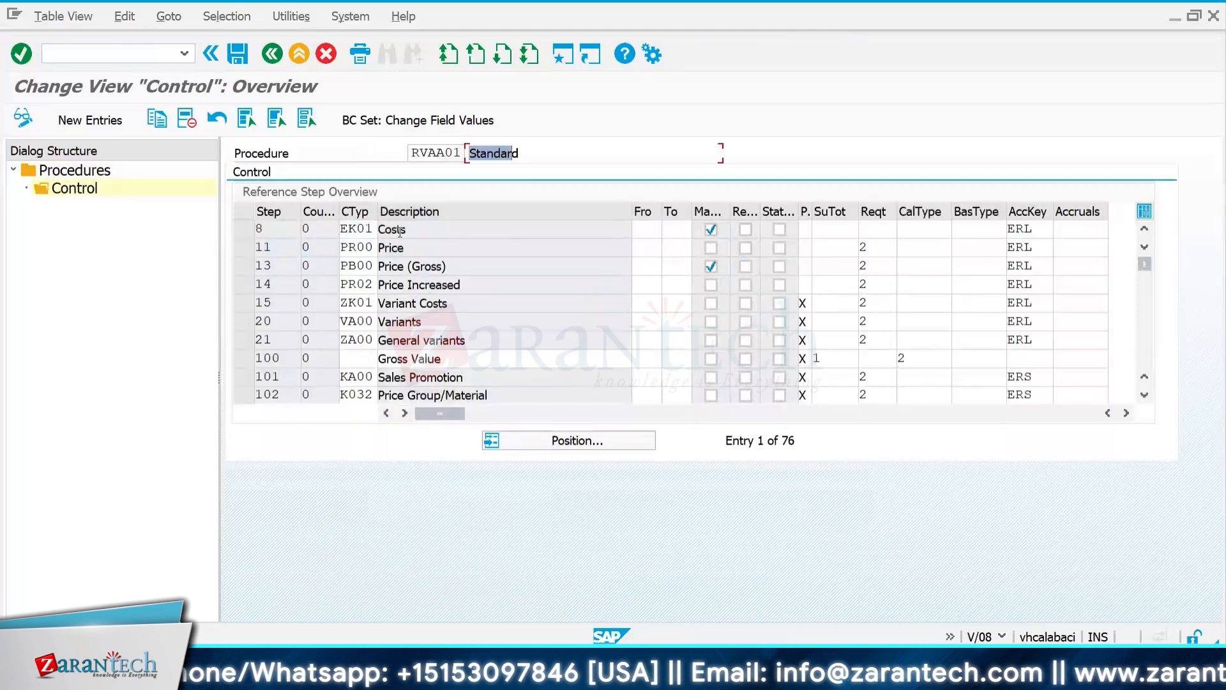
Step: Look through the condition types and account keys in the control steps of procedure RVAA01
left_click(422, 157)
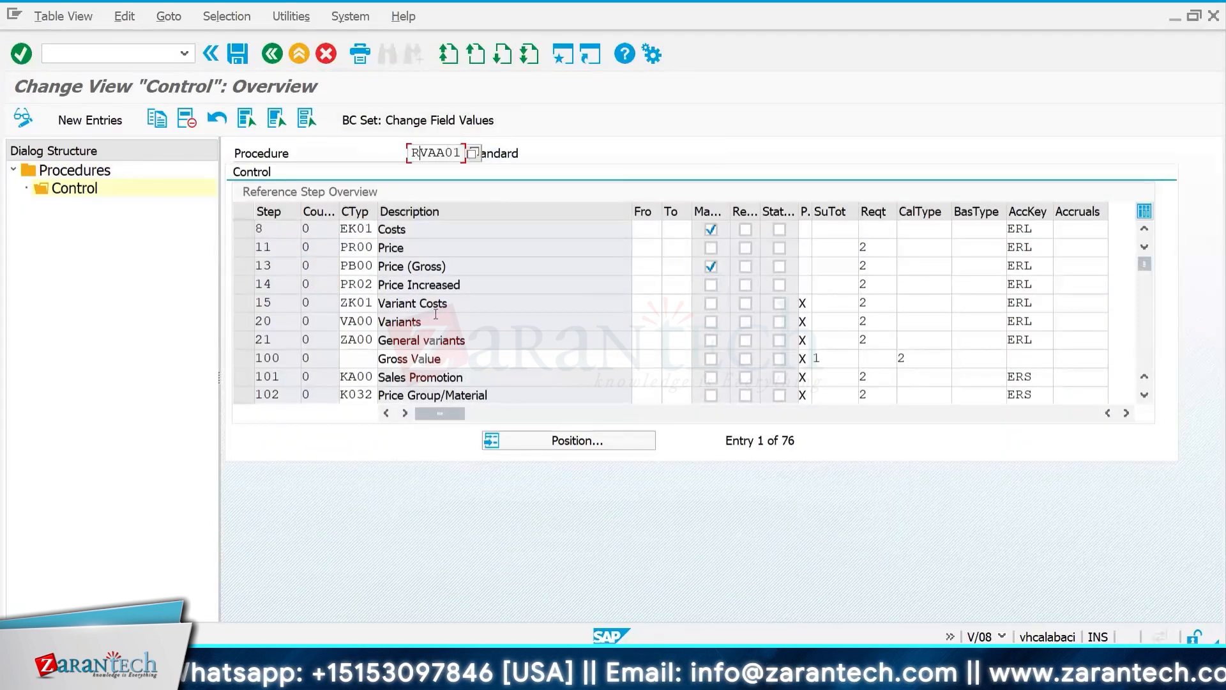
scroll(437, 319, "down", 2)
left_click(1001, 229)
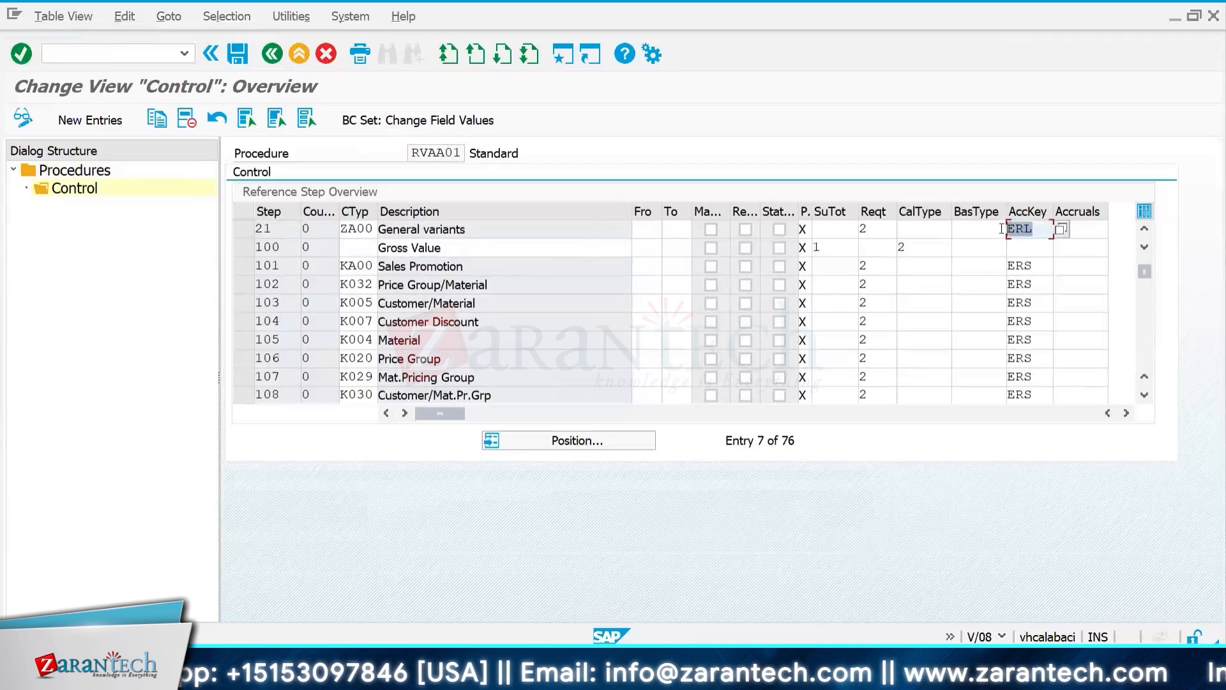
Step: Review the account keys assigned to the condition types of pricing procedure RVAA01, from General variants through the rebate conditions
left_click_drag(1039, 264, 1008, 303)
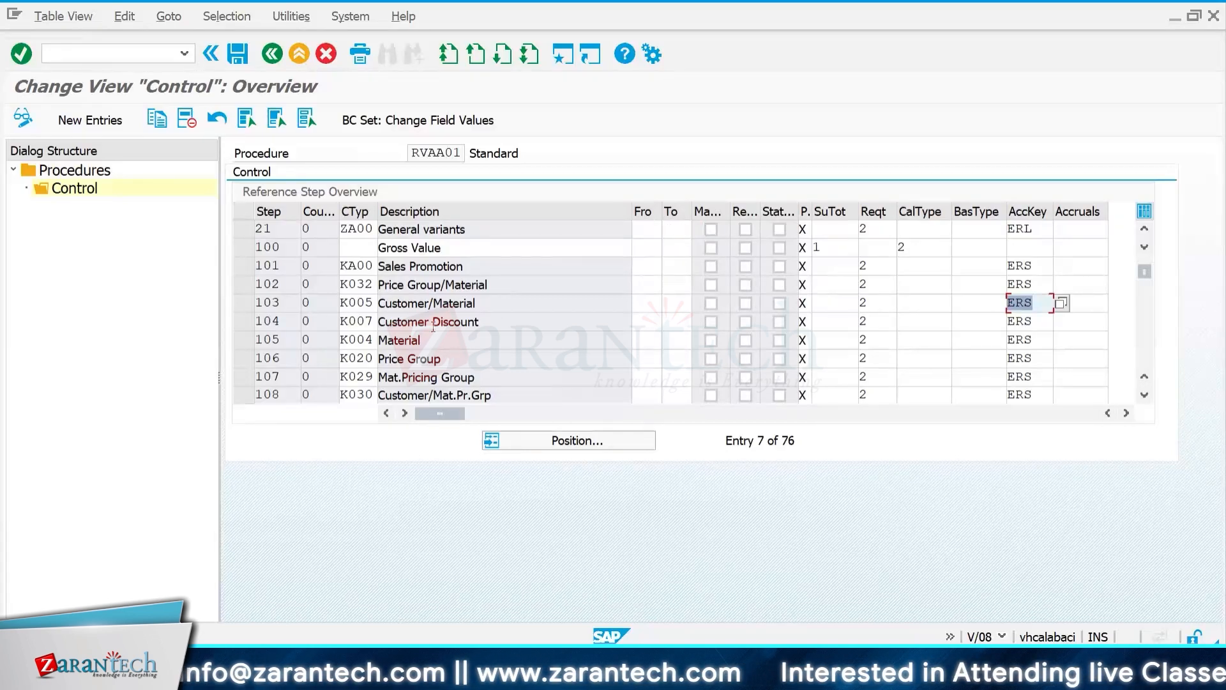
scroll(433, 326, "down", 3)
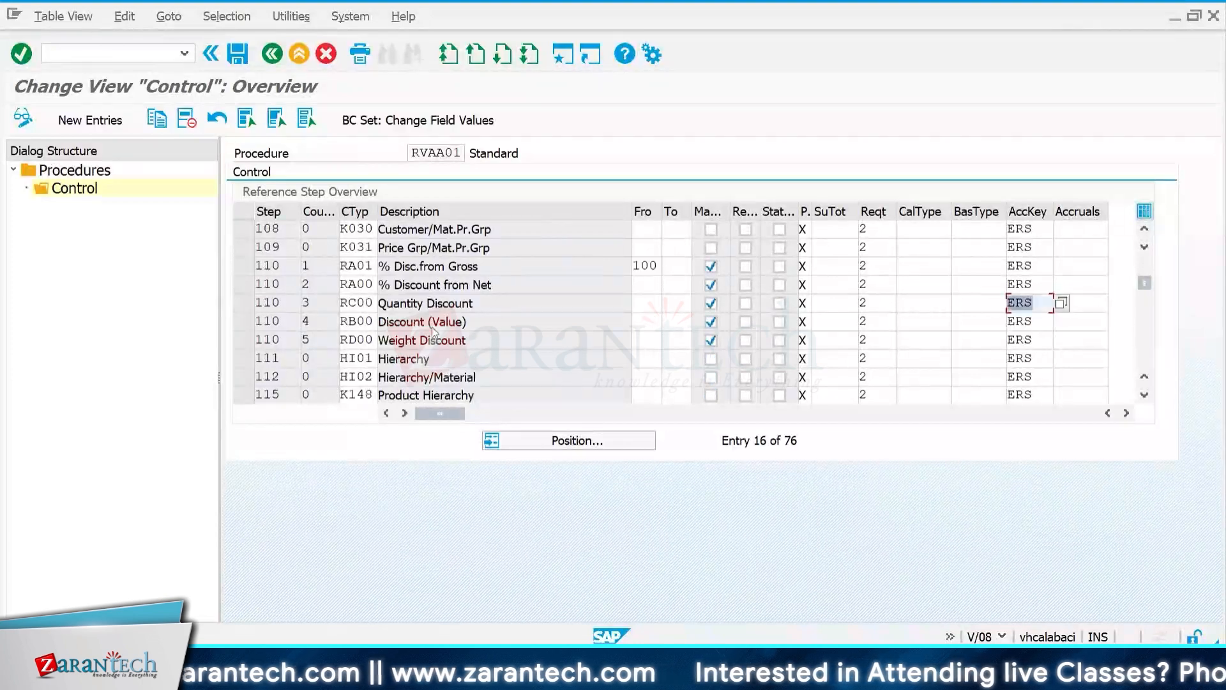
scroll(390, 282, "down", 4)
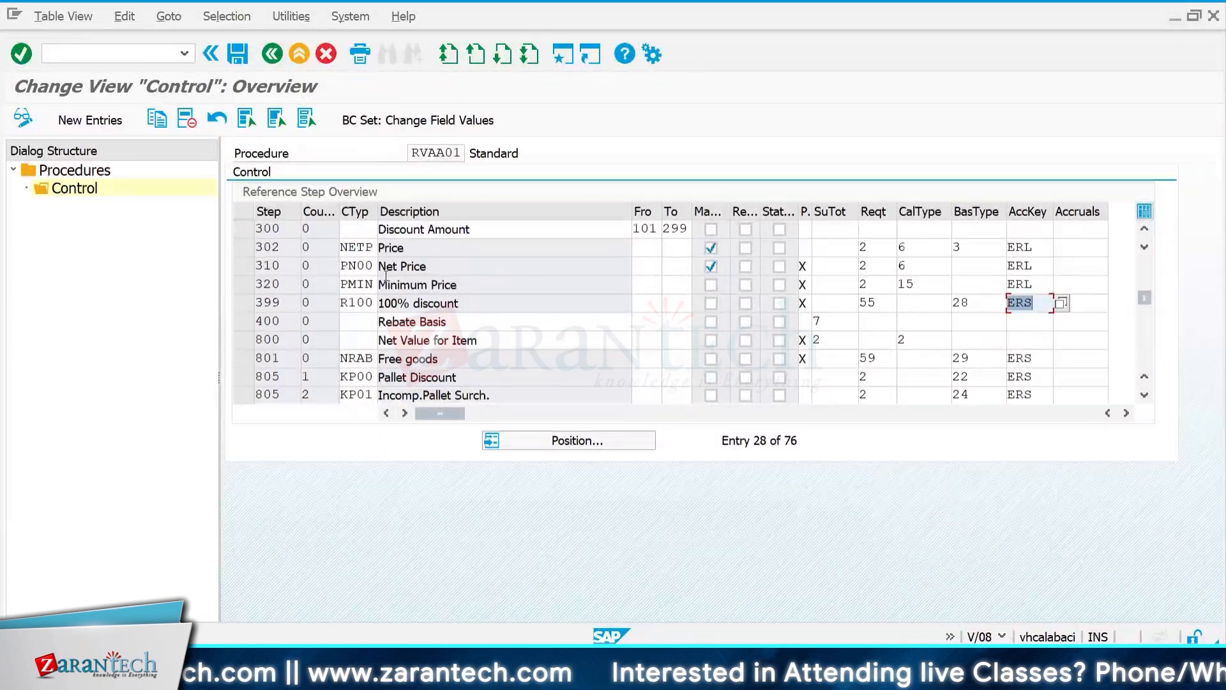
scroll(386, 281, "down", 4)
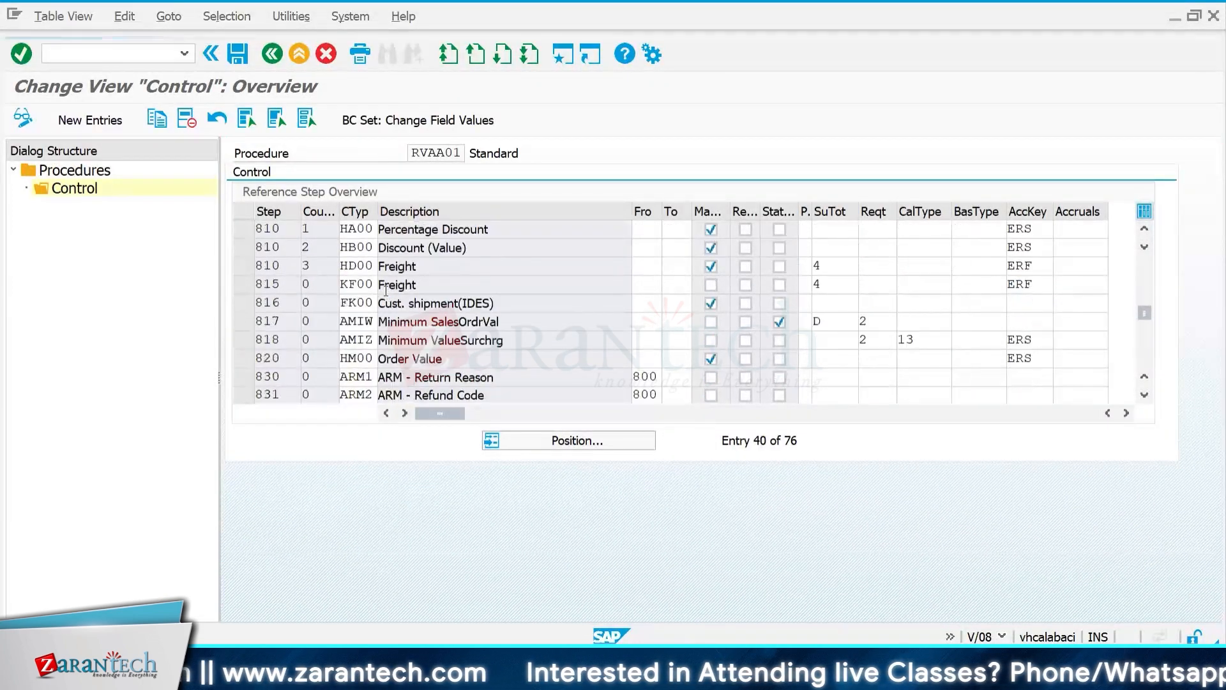
scroll(385, 291, "down", 3)
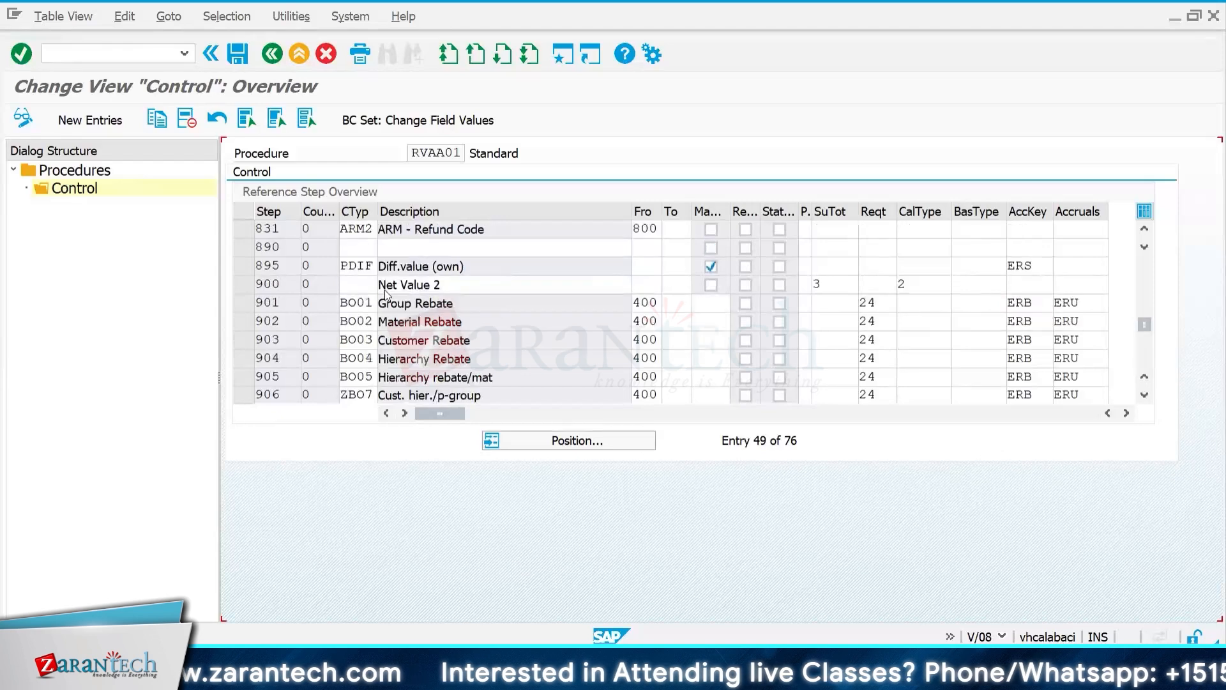
scroll(386, 291, "down", 2)
Step: Locate the Output Tax condition MWST at step 915 and check its account key
left_click(243, 378)
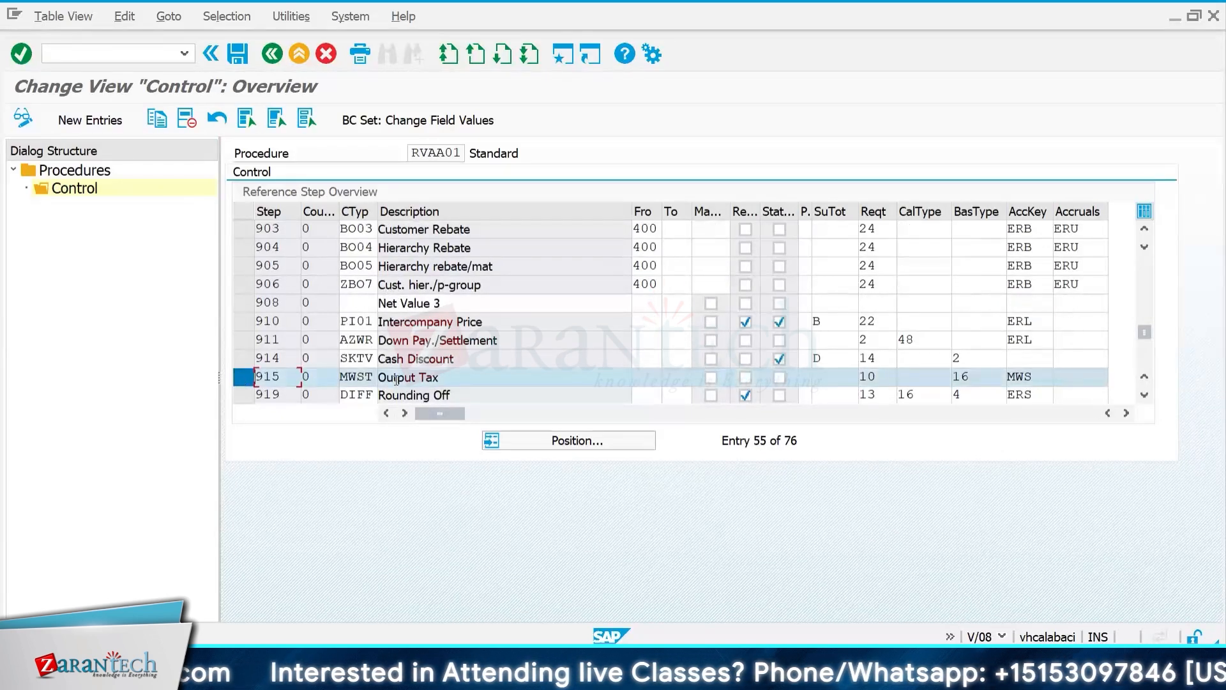
left_click_drag(452, 382, 379, 378)
left_click(461, 376)
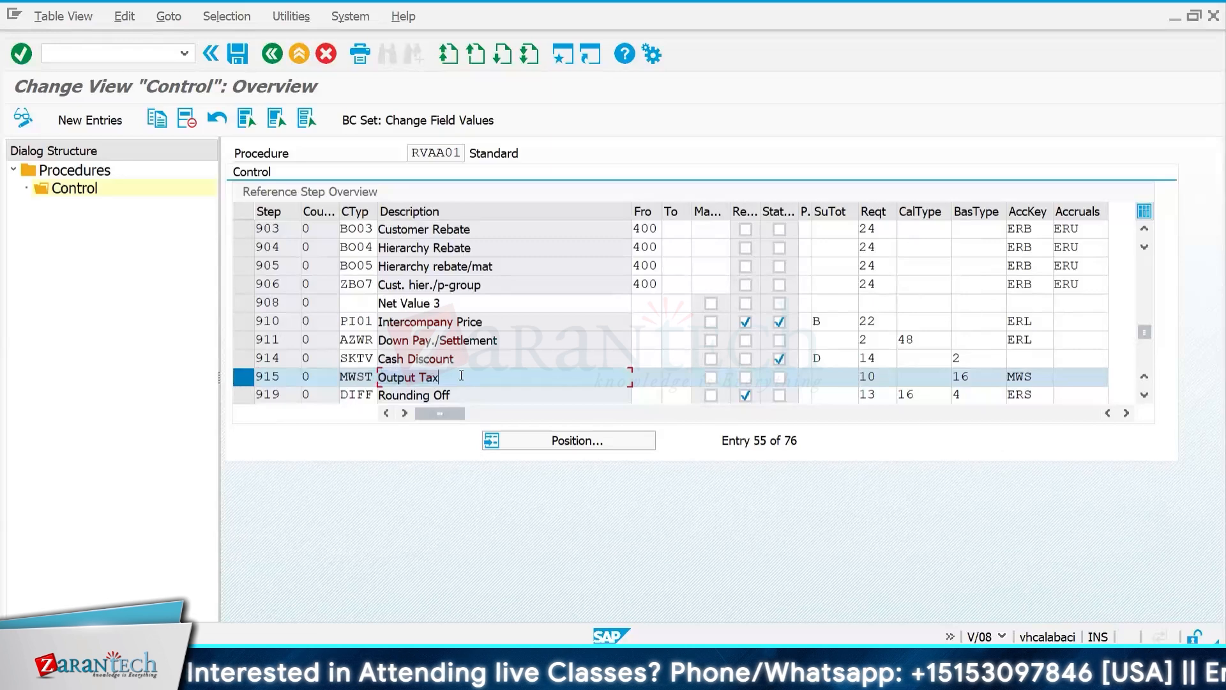
scroll(461, 376, "down", 1)
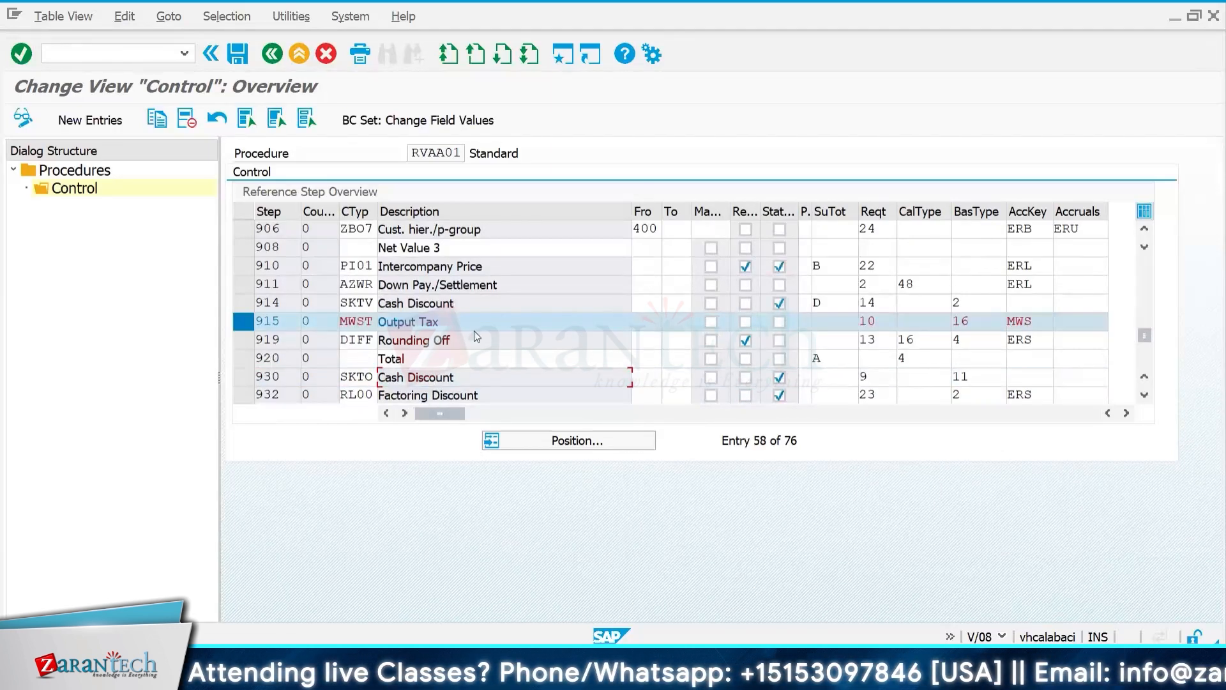
left_click_drag(464, 315, 337, 318)
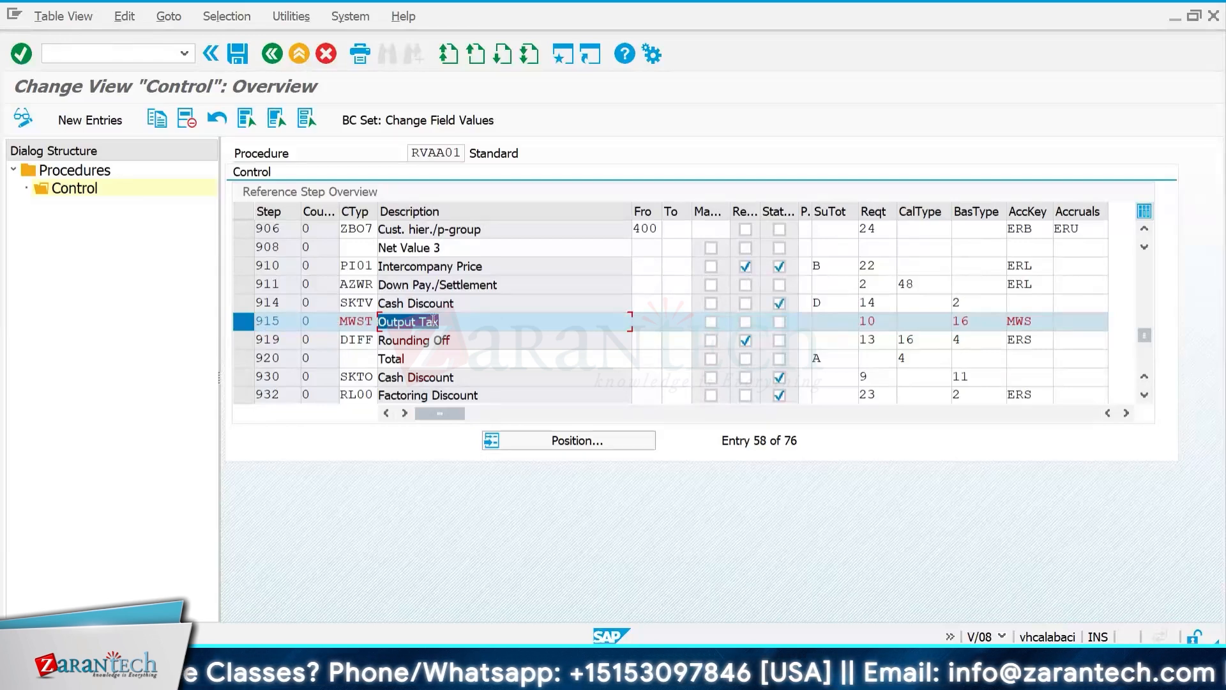
left_click(1037, 325)
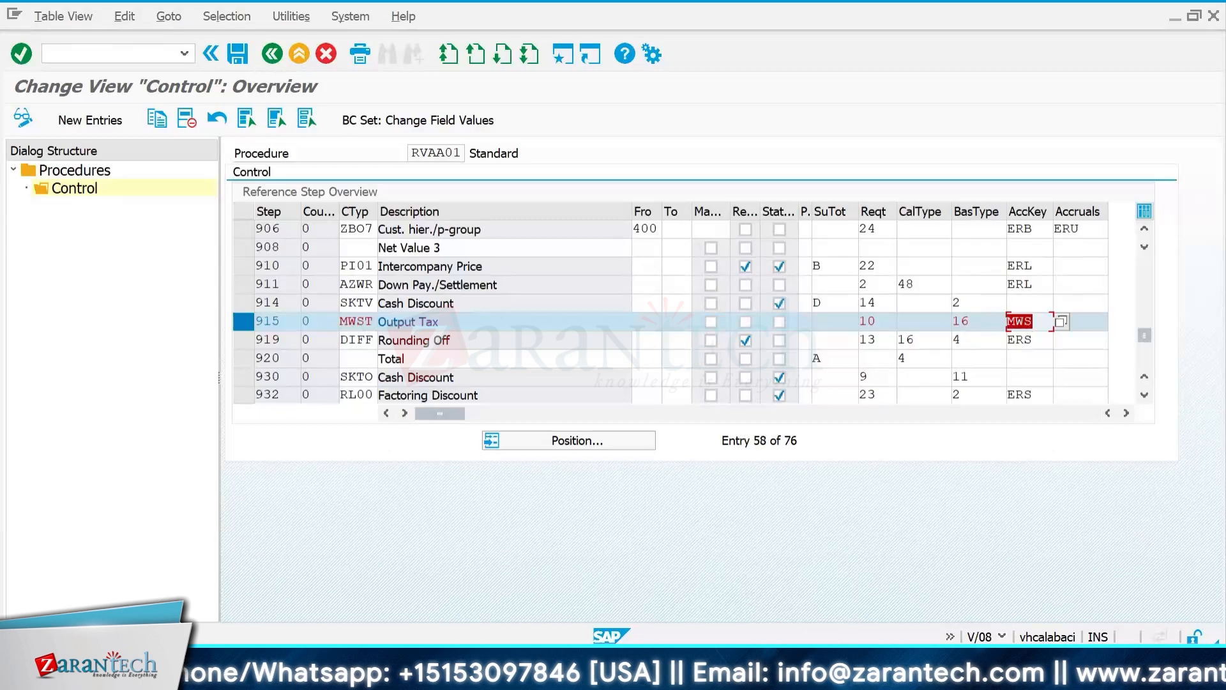
Step: Check the tax account keys listed in the Excel running notes, and return to the end of the SAP pricing procedure
key("alt+Tab")
scroll(916, 373, "up", 15)
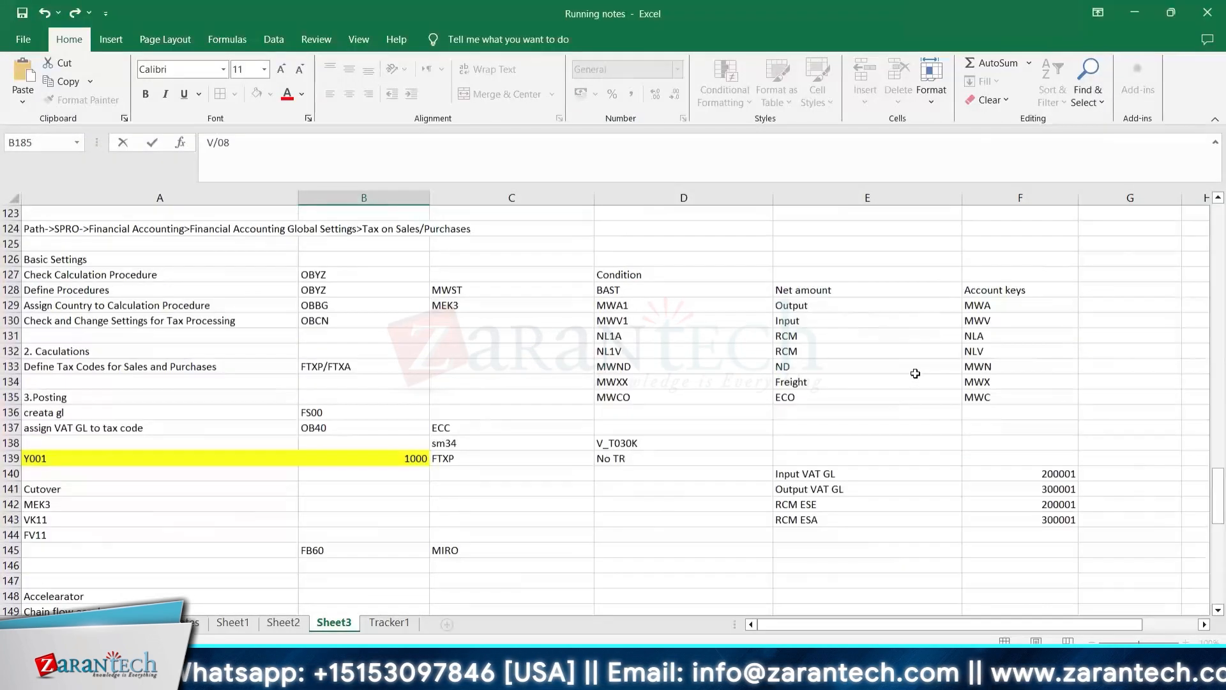
left_click(1074, 320)
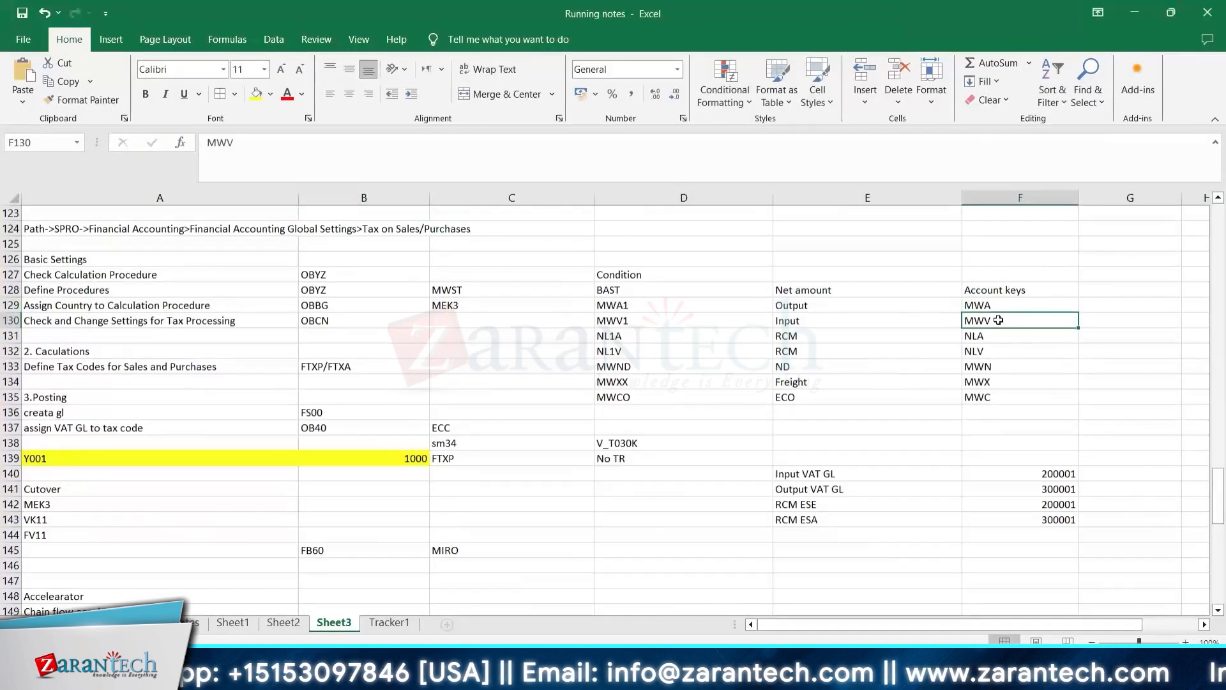
key("alt+Tab")
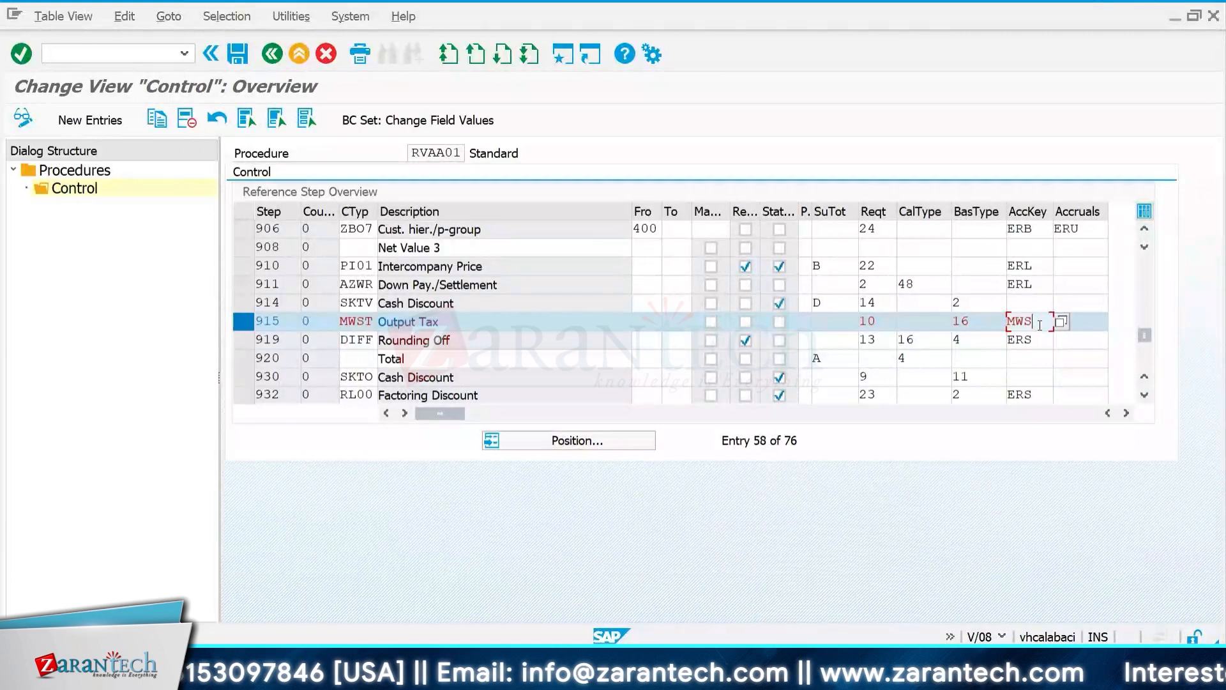
scroll(403, 357, "down", 5)
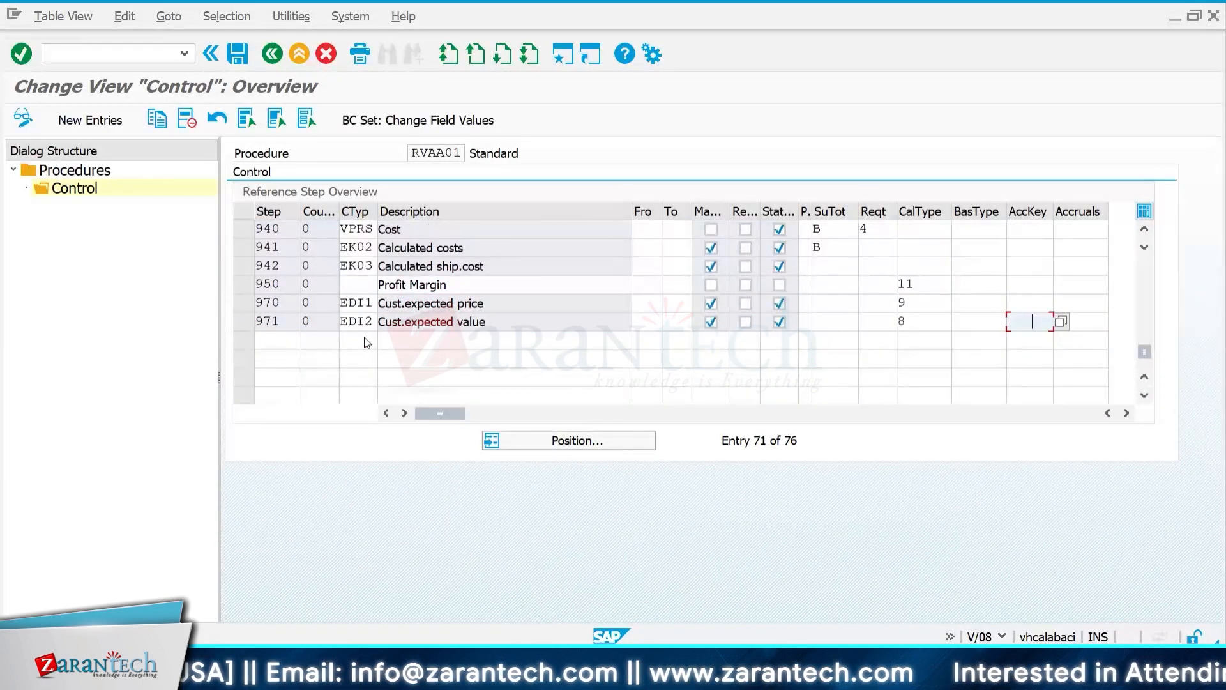
Step: Switch to the Excel running notes and set the third SD condition type in cell C183 to UTXG
key("alt+Tab")
key("Up")
scroll(525, 470, "down", 16)
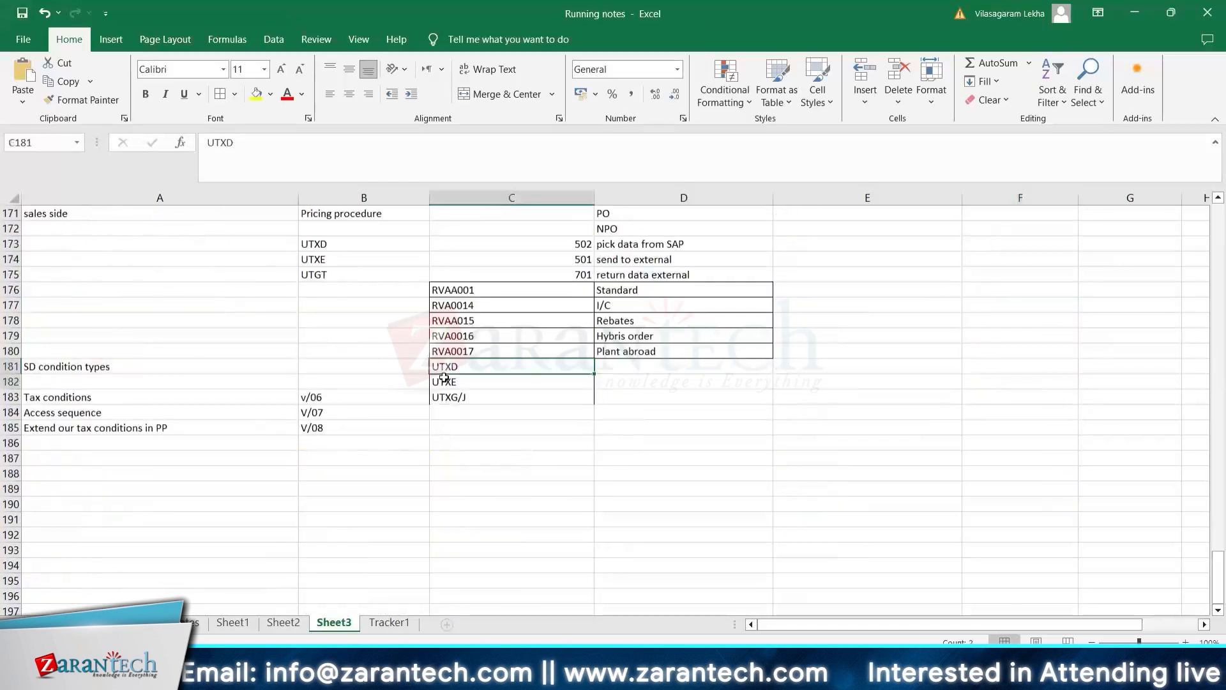
left_click_drag(448, 367, 444, 395)
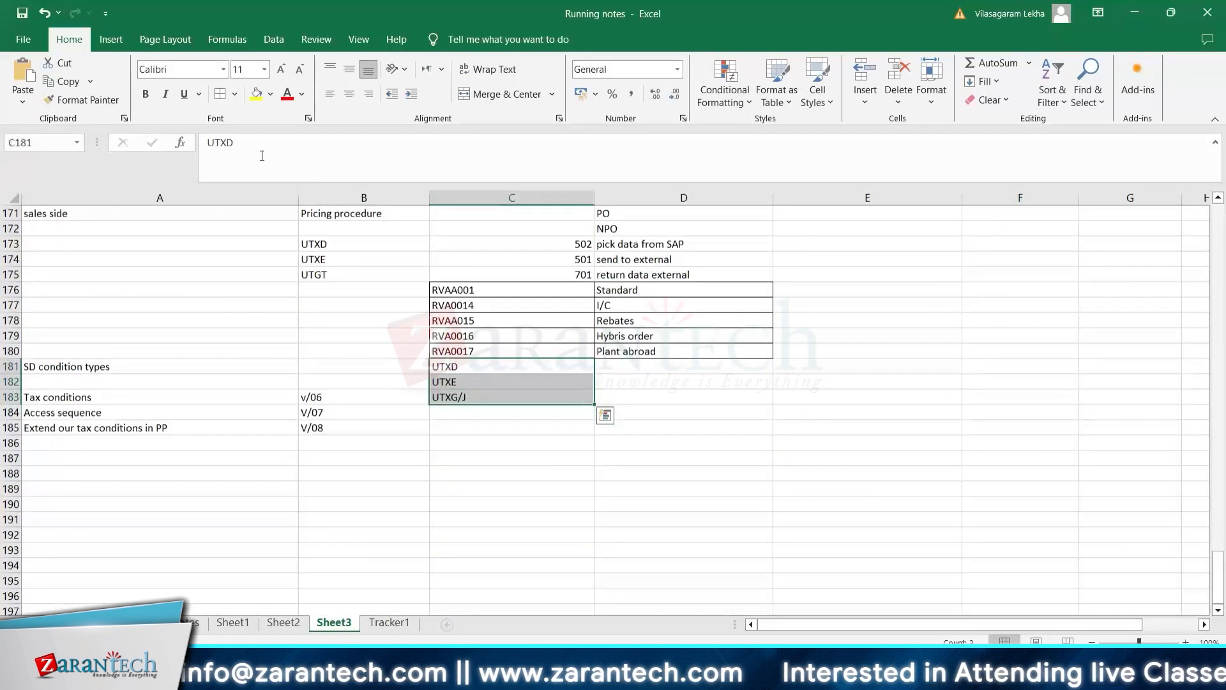
left_click(478, 398)
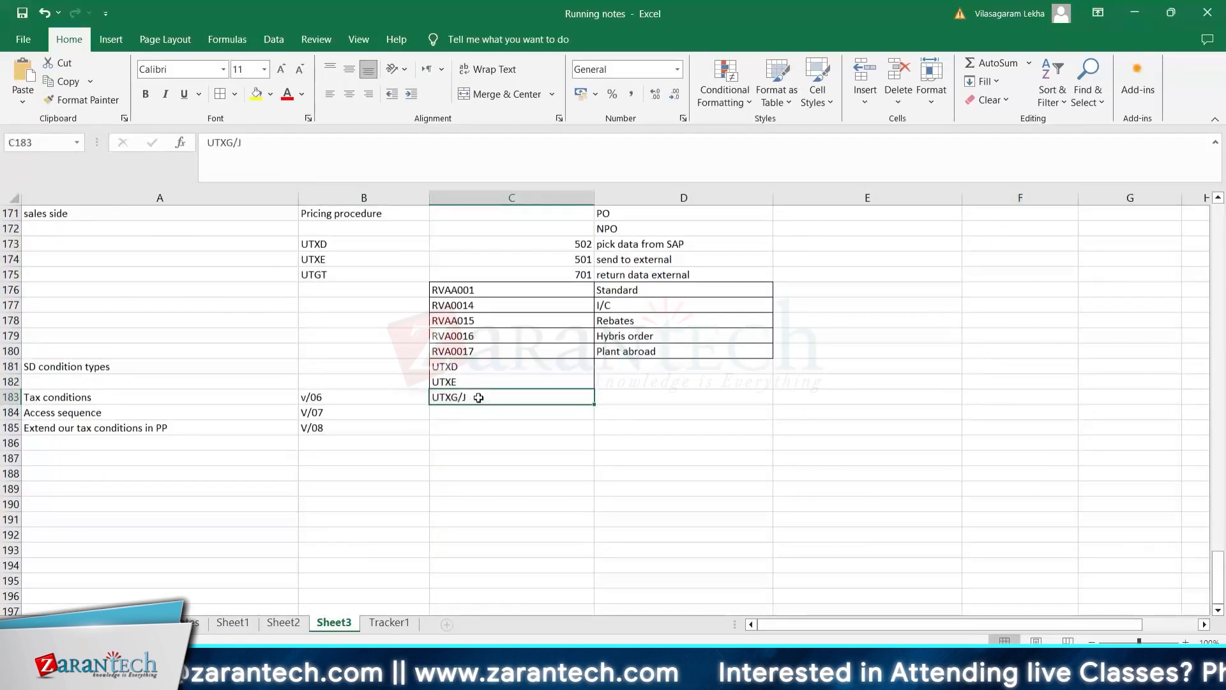
left_click(280, 139)
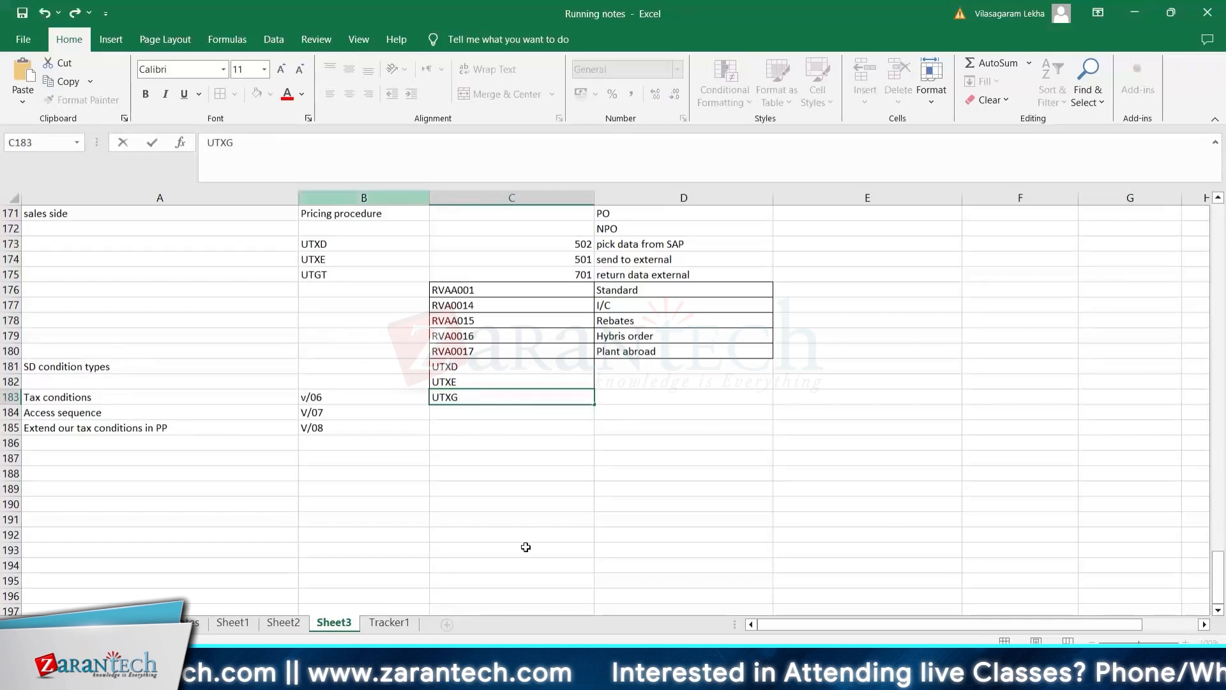
left_click(455, 437)
Step: Copy the condition types UTXD, UTXE and UTXG from cells C181:C183 and switch back to SAP
left_click_drag(460, 366, 465, 395)
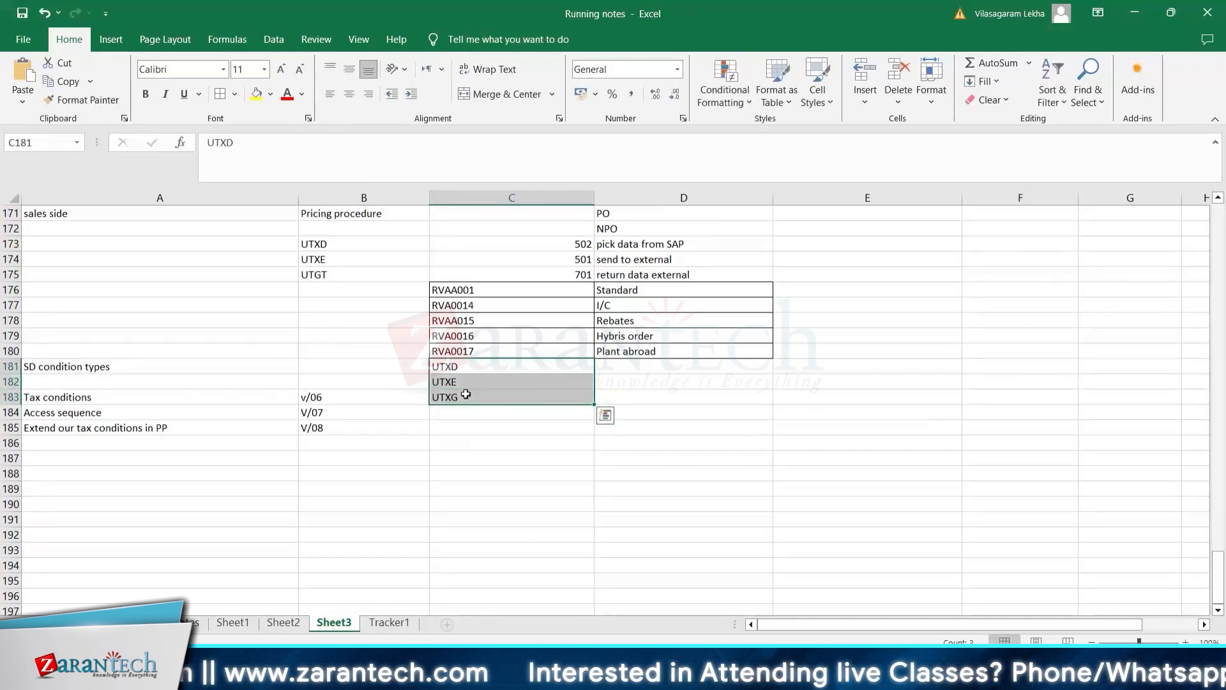
key("ctrl+c")
key("alt+Tab")
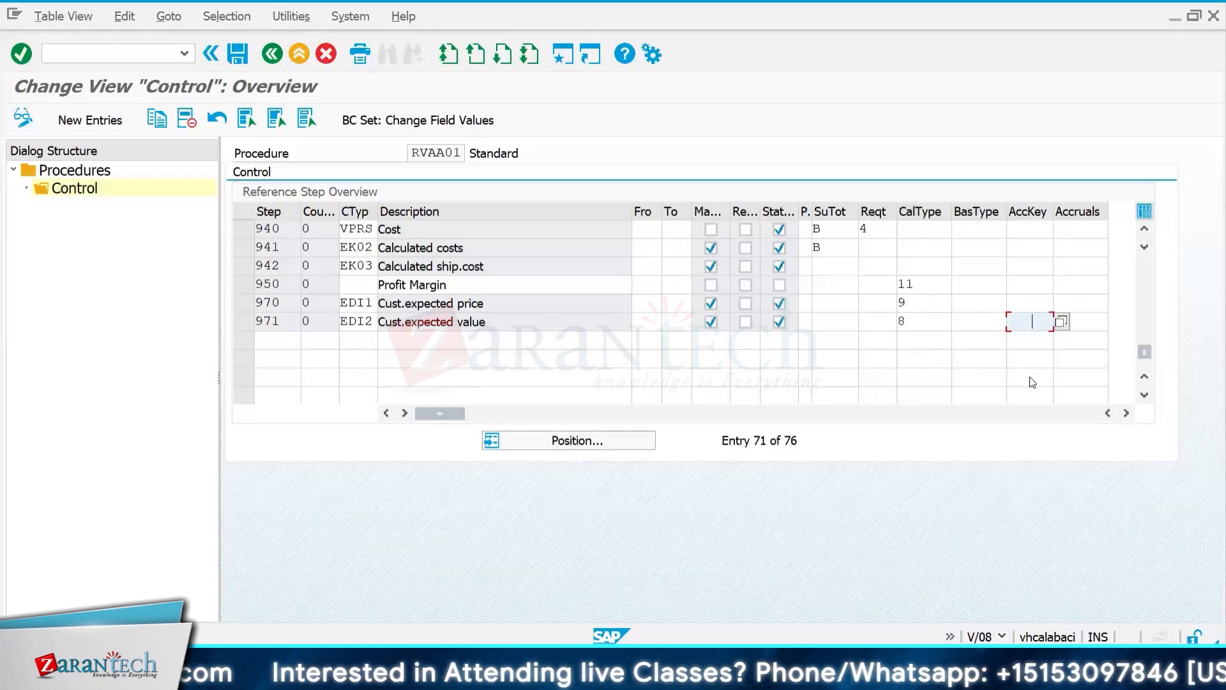
Step: List the calculation type routines for the Profit Margin step and select routine 500, collect tax input
scroll(926, 318, "up", 1)
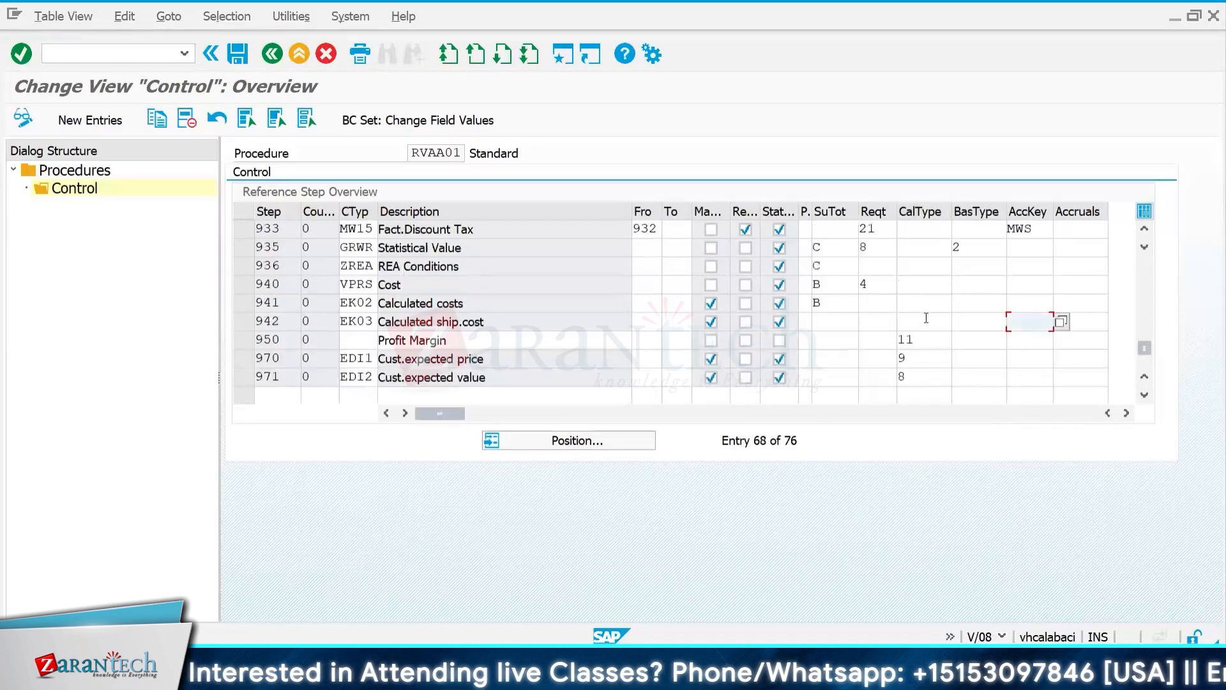
left_click(919, 339)
left_click(957, 342)
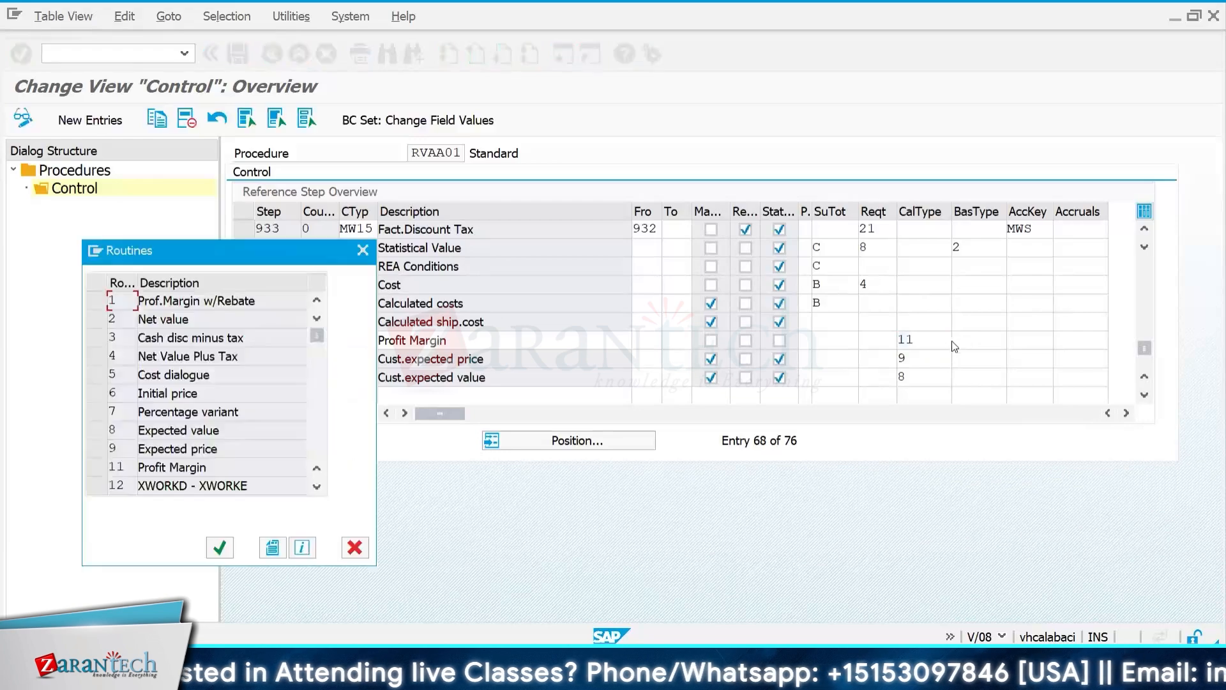
scroll(216, 404, "down", 2)
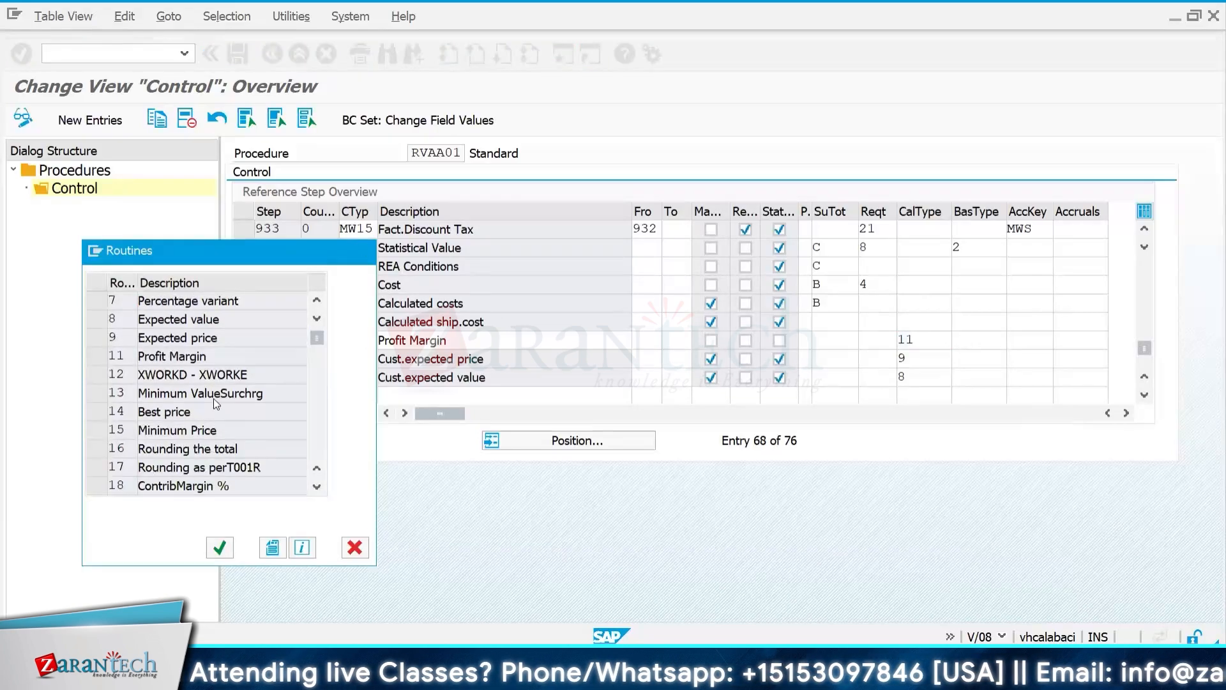
scroll(213, 397, "down", 15)
left_click(180, 356)
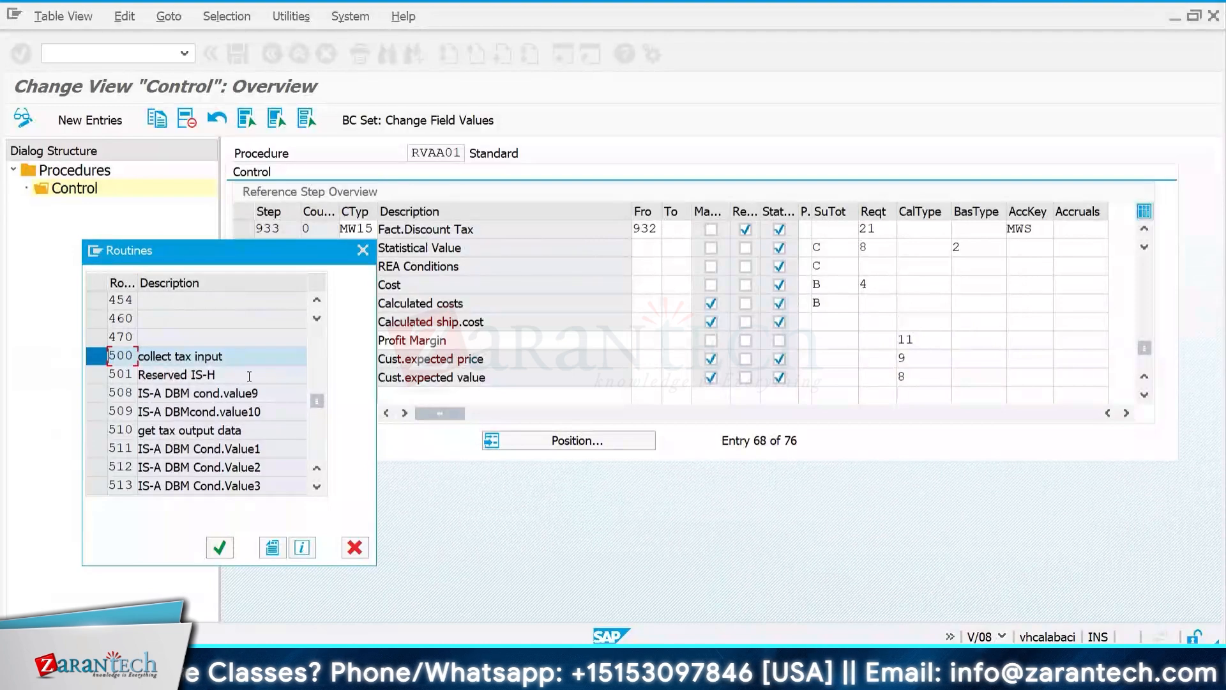
scroll(250, 376, "down", 1)
scroll(185, 373, "up", 1)
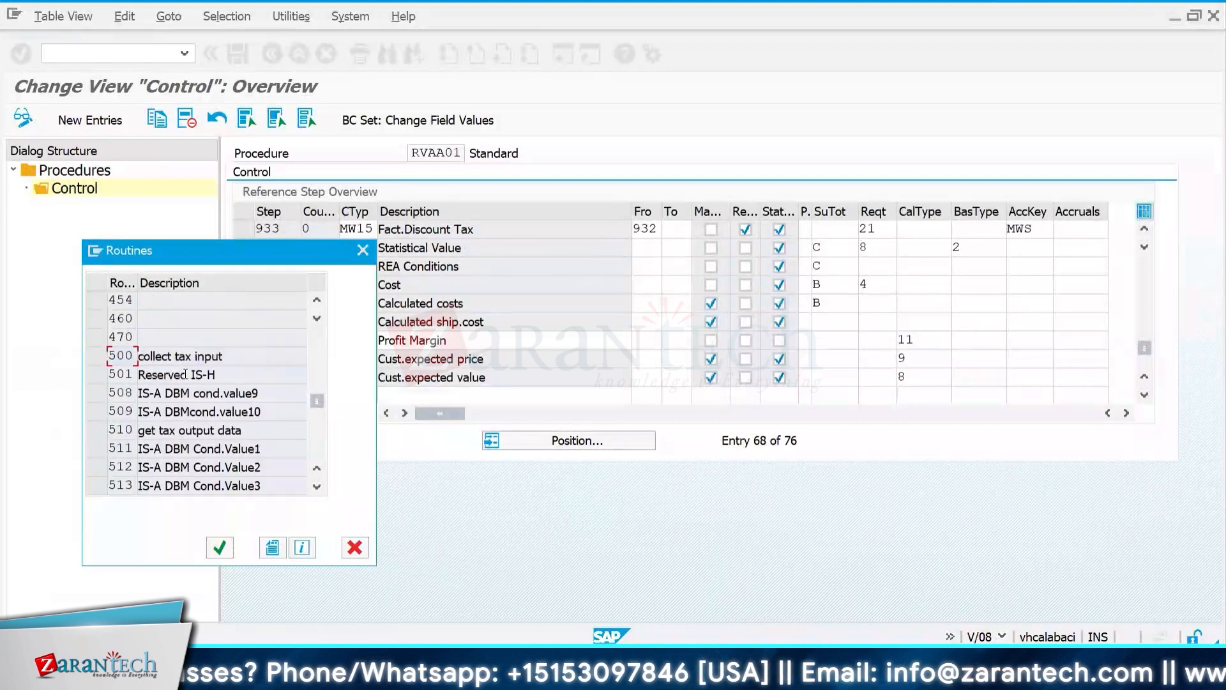
left_click(96, 361)
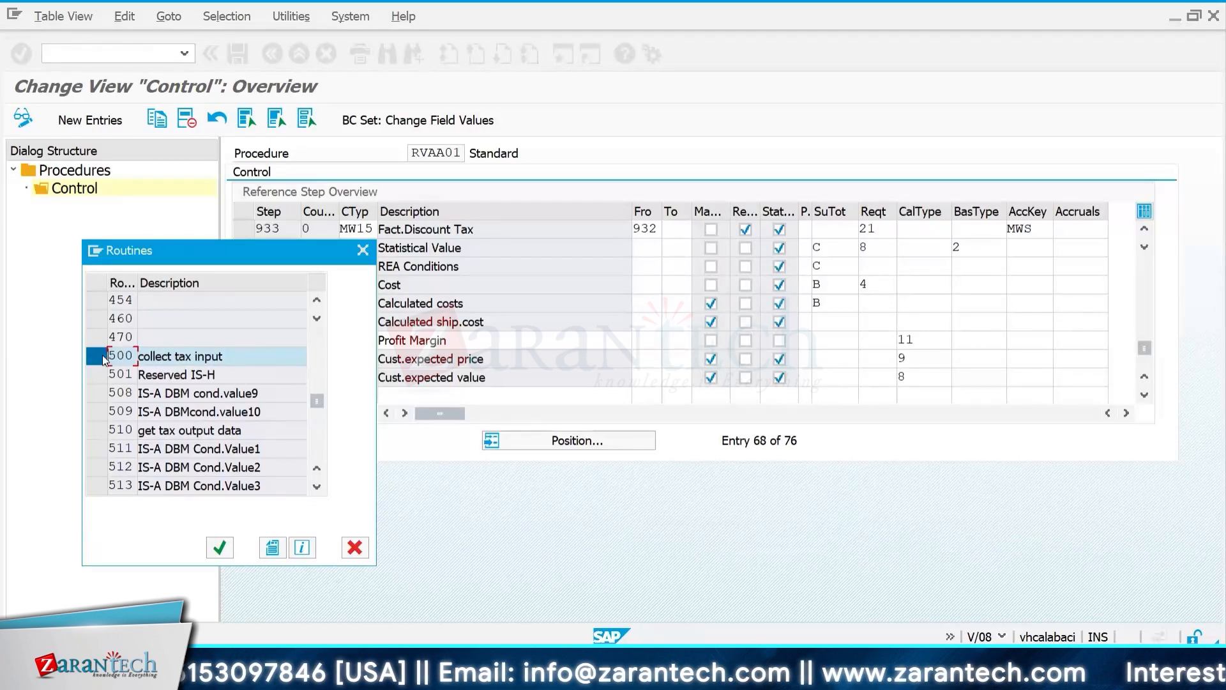
Step: Request the documentation of routine 500, and open its source code
left_click(302, 548)
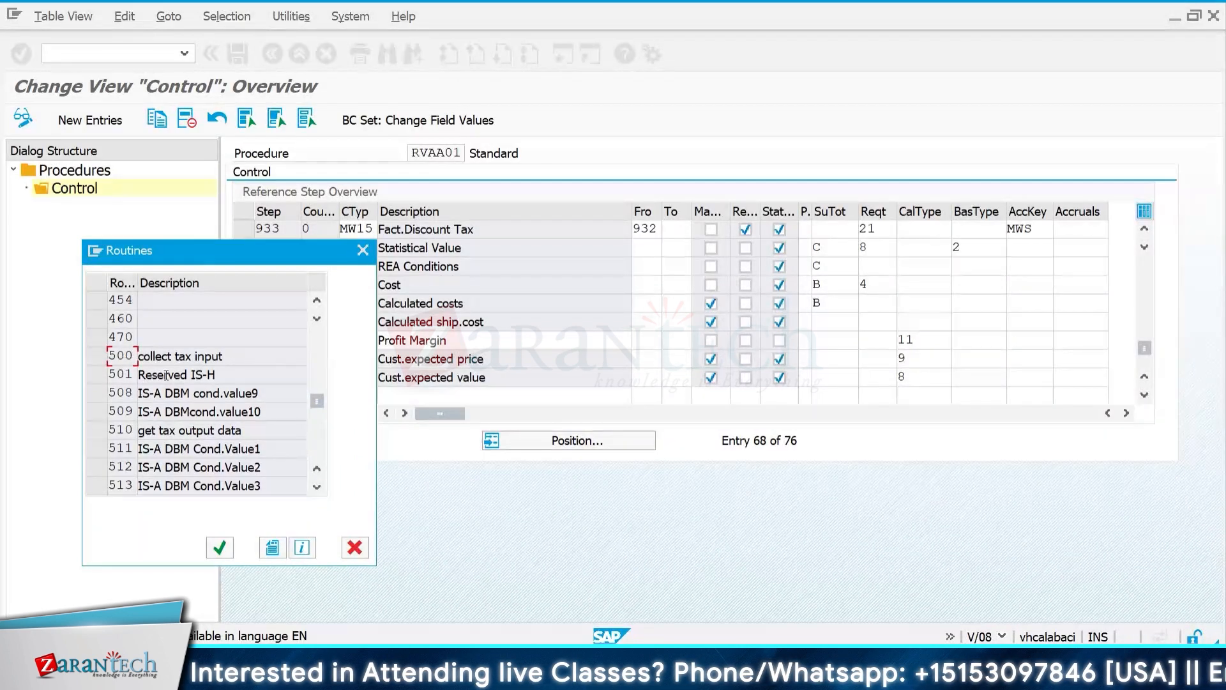
left_click(97, 360)
left_click(278, 550)
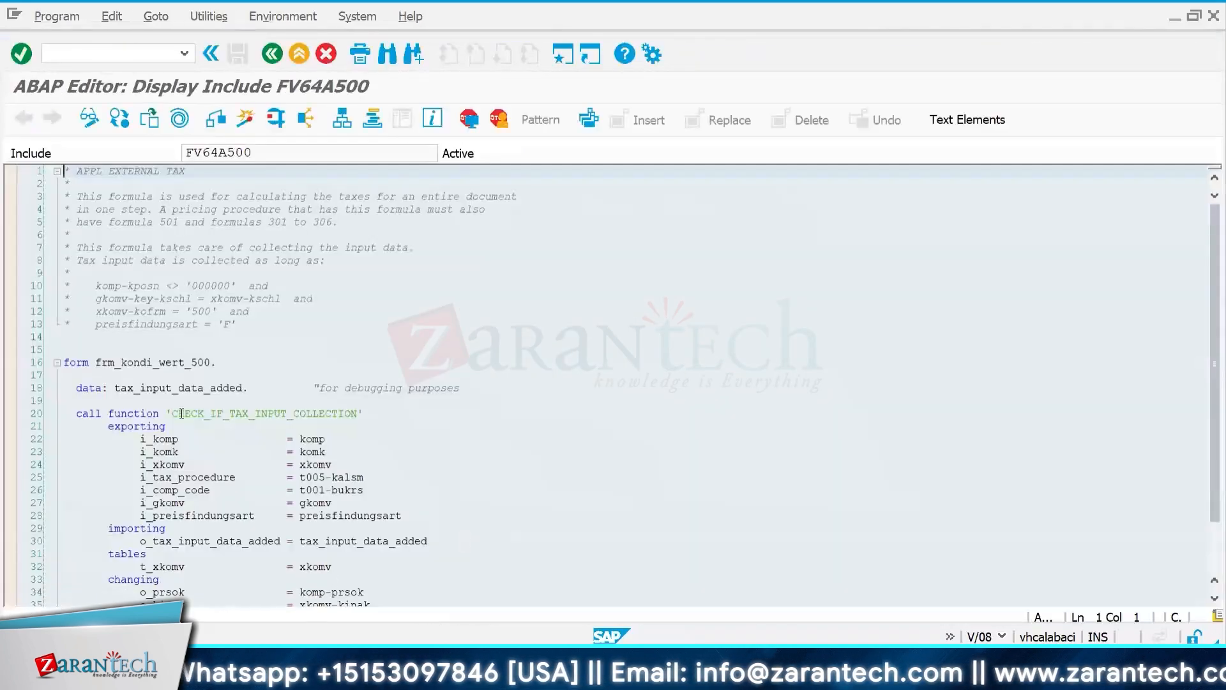
Step: Examine the source code of include FV64A500, focusing on the function call CHECK_IF_TAX_INPUT_COLLECTION
left_click_drag(182, 414, 359, 413)
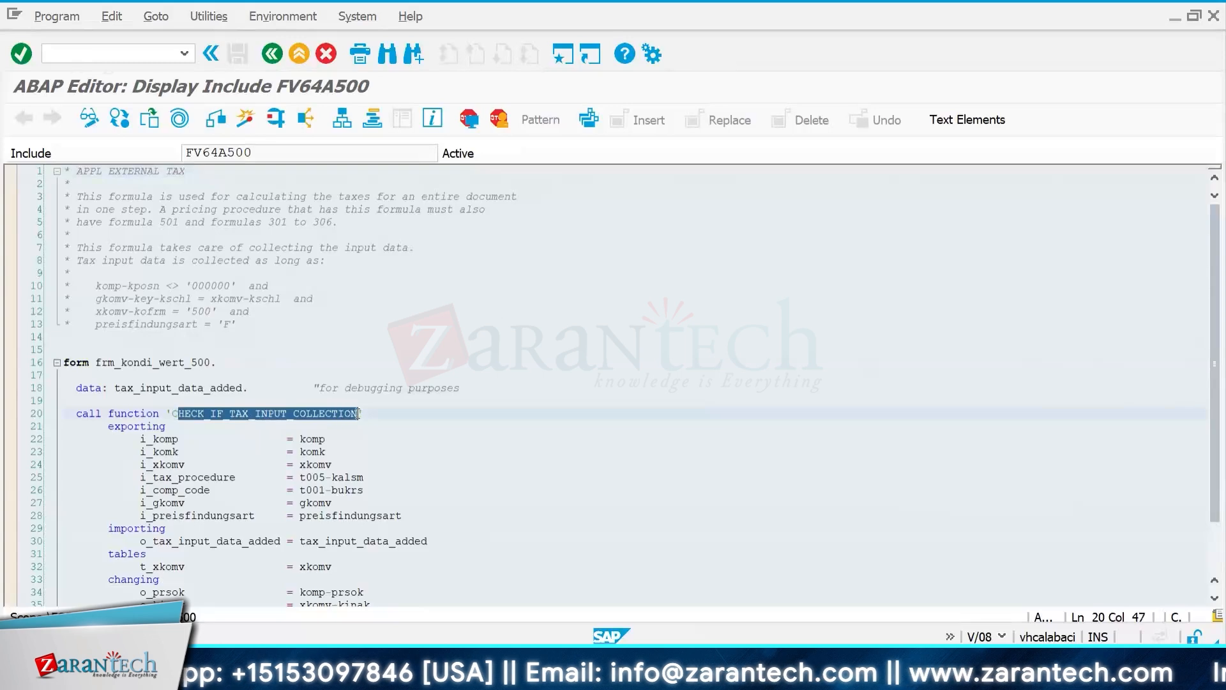
key("alt+Tab")
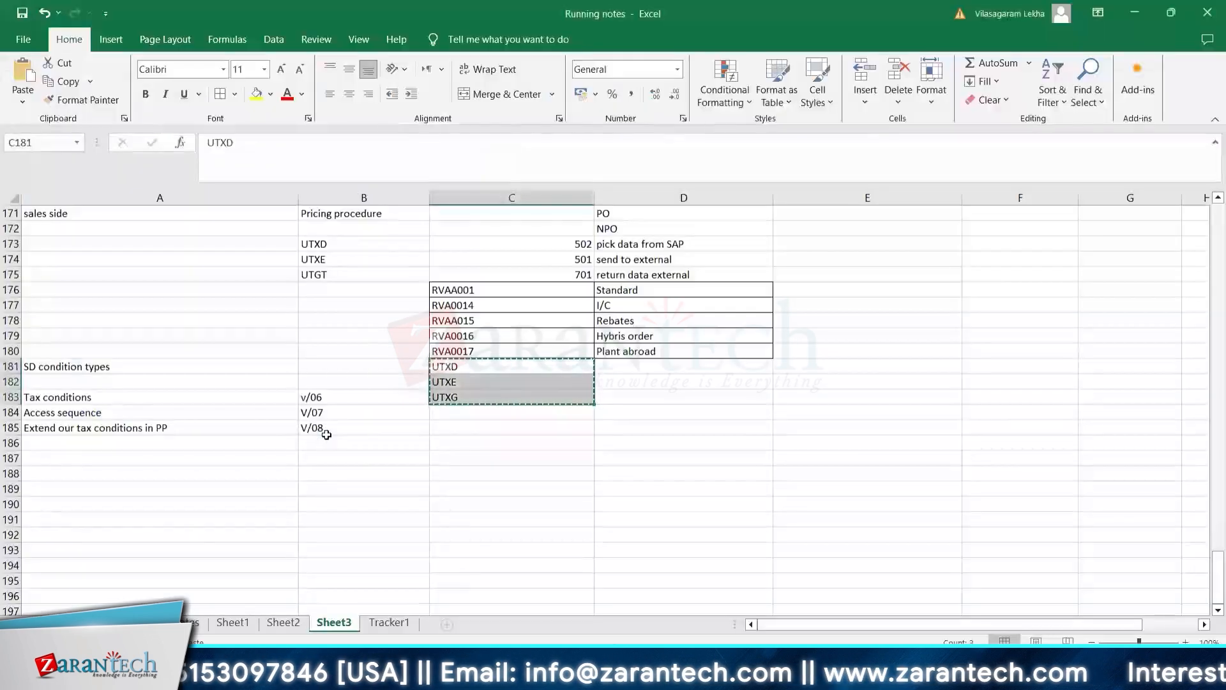
key("alt+Tab")
left_click(268, 413)
left_click_drag(295, 415, 364, 415)
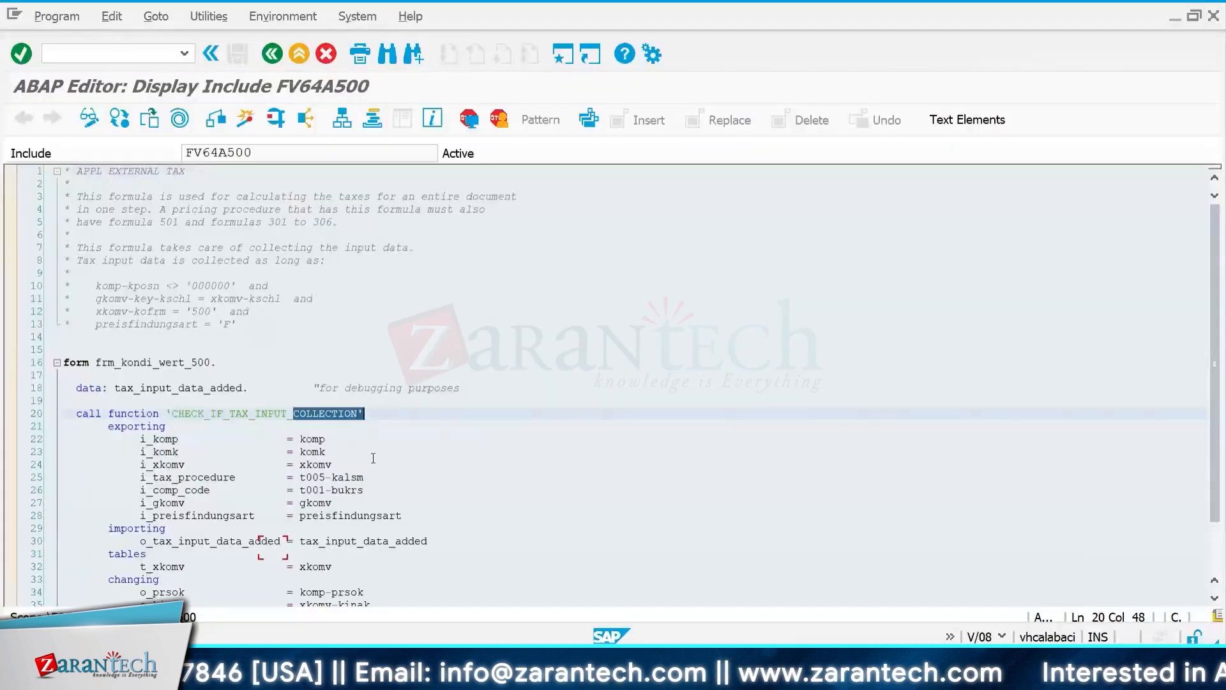
scroll(374, 455, "down", 6)
scroll(377, 452, "up", 6)
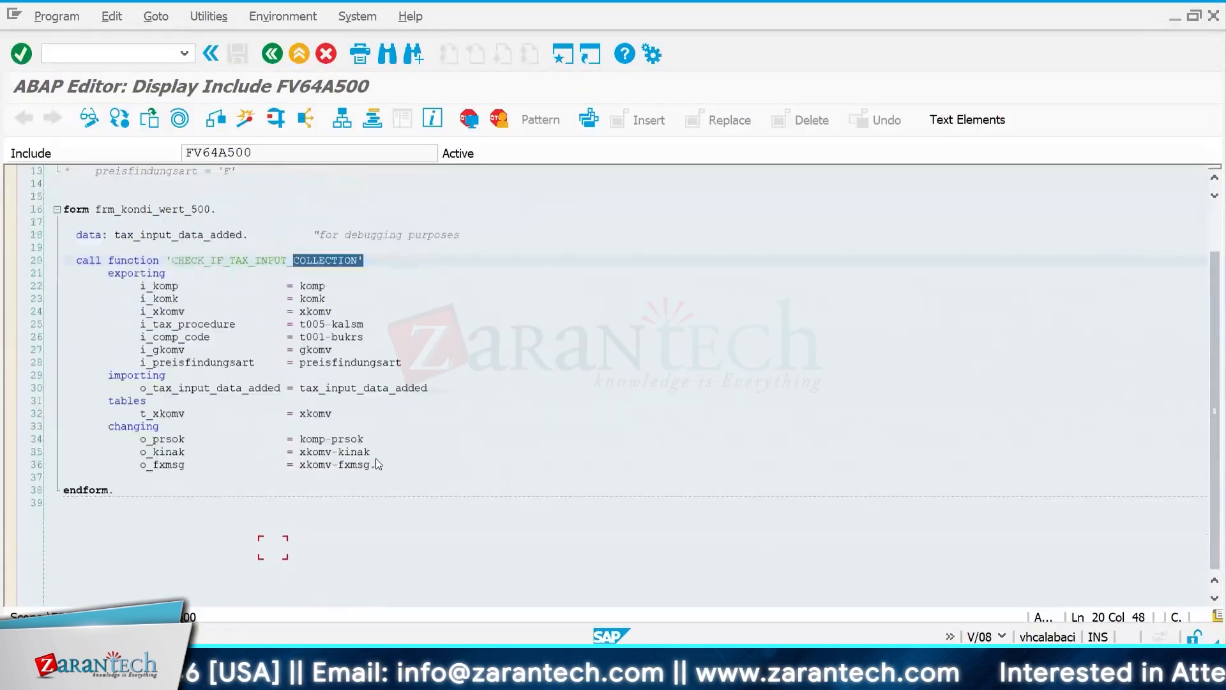
Step: Leave the source code of include FV64A500 and select routine 540, collect tax input, in the routine list
left_click(271, 154)
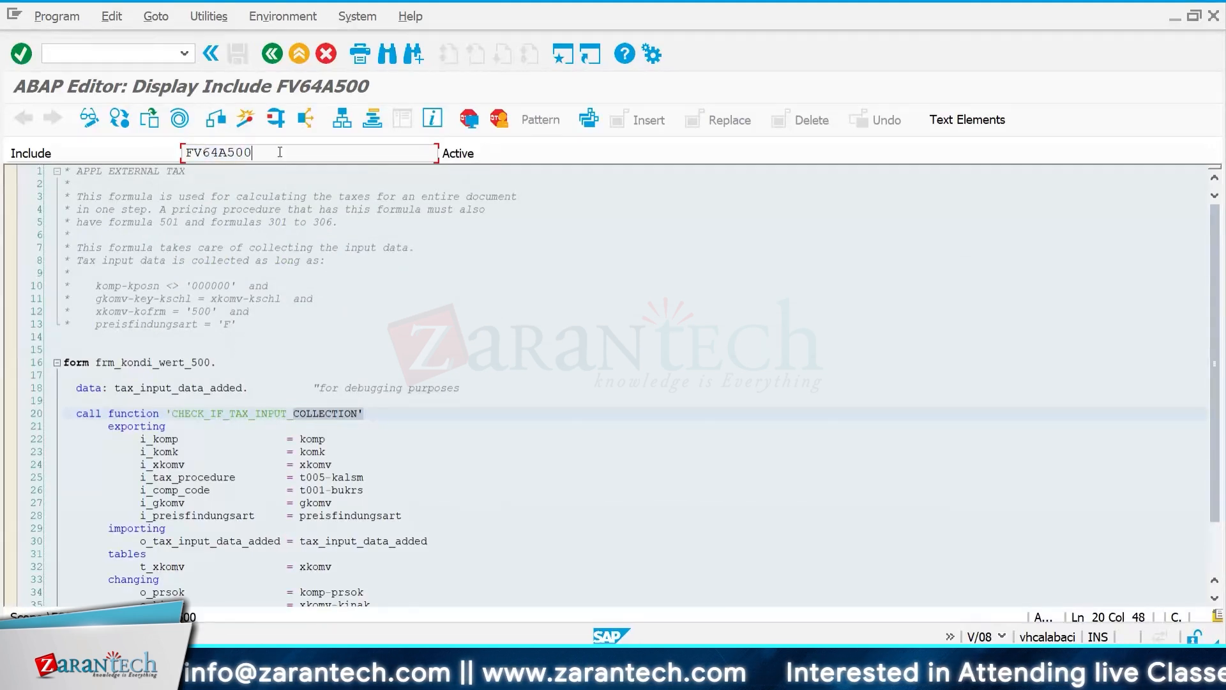
key("F3")
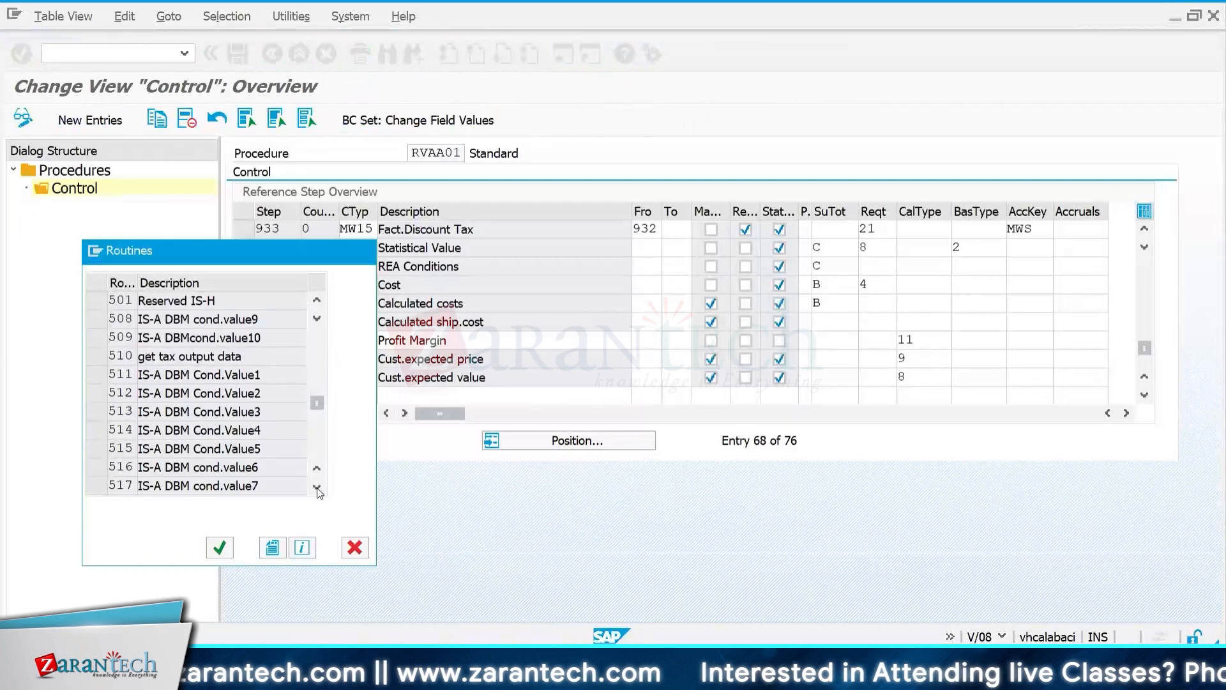
scroll(317, 492, "down", 5)
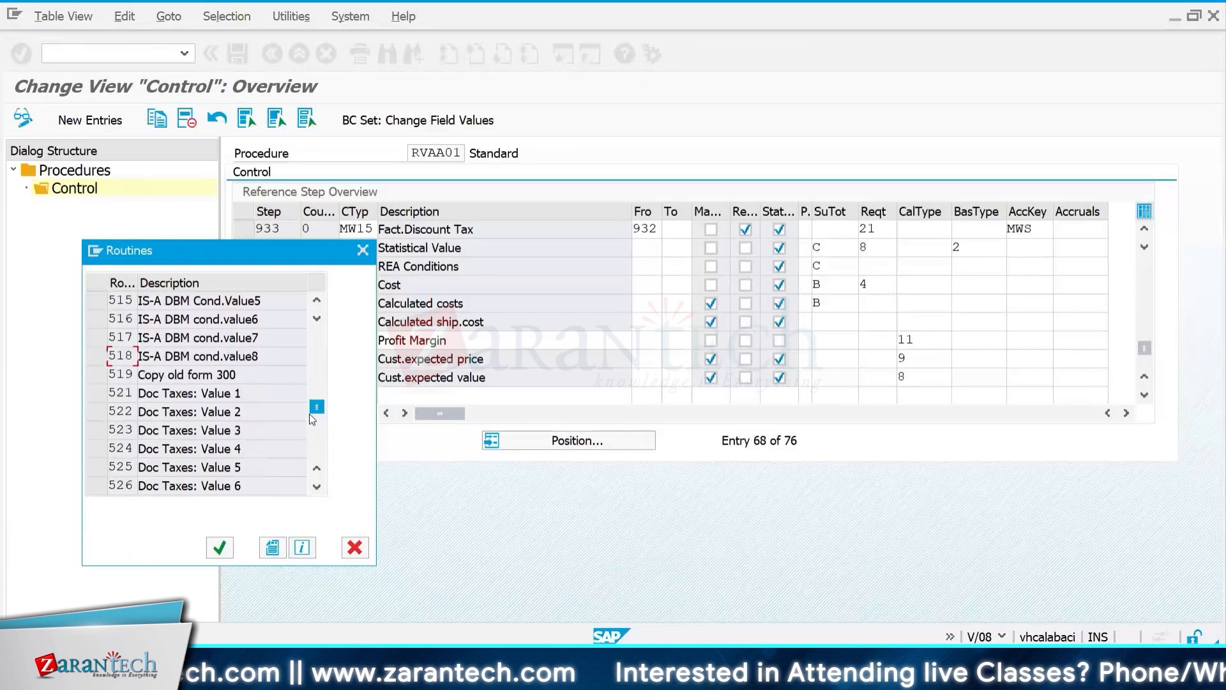
left_click_drag(315, 420, 202, 413)
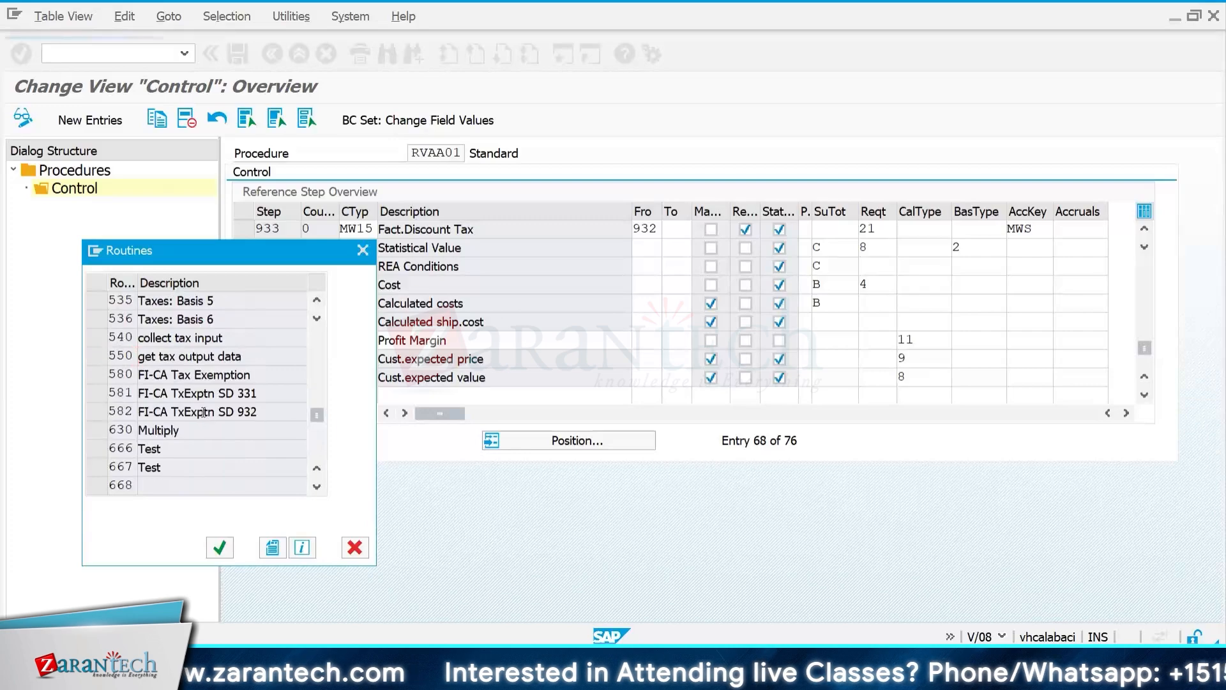
scroll(202, 414, "up", 1)
left_click(121, 392)
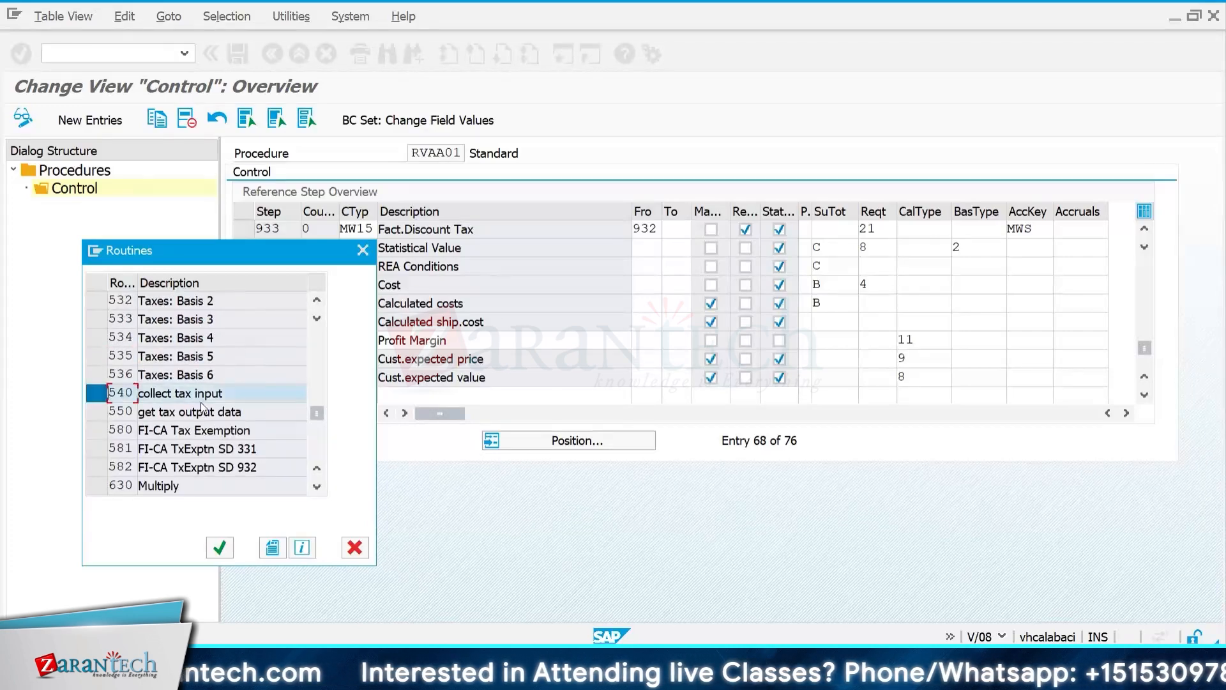
Step: Look through the remaining calculation routines to the end of the list, close it, and show the last steps of RVAA01
scroll(233, 398, "down", 10)
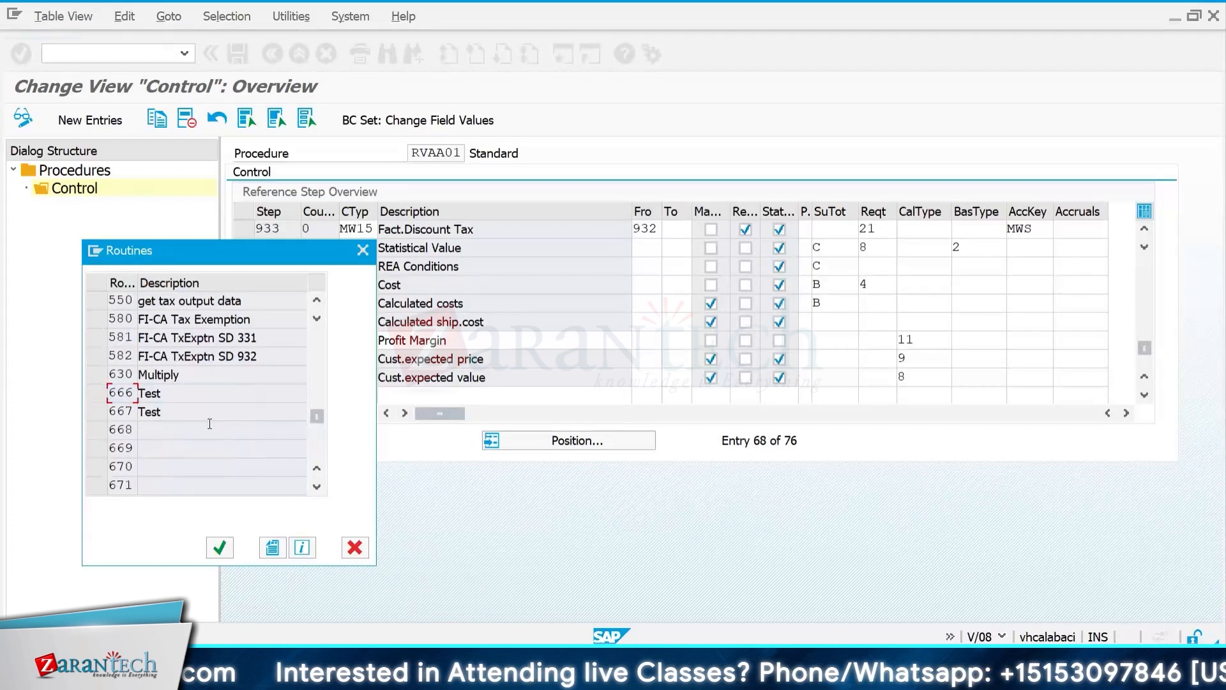
scroll(231, 427, "down", 3)
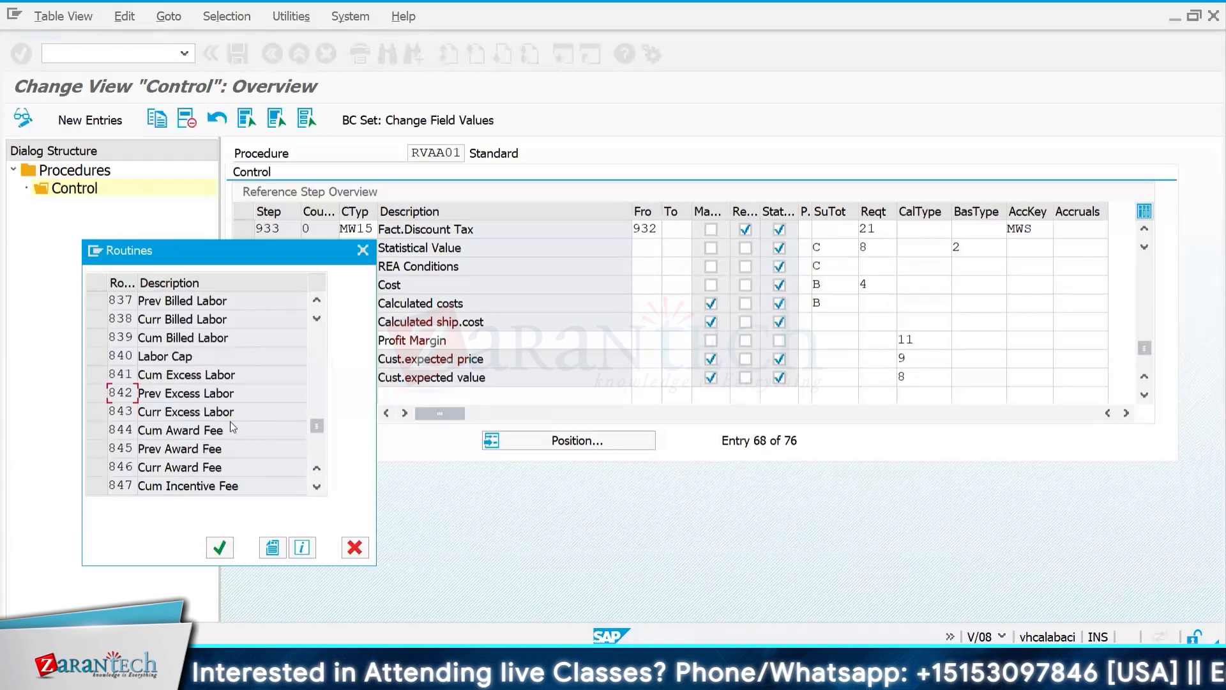
scroll(232, 421, "down", 5)
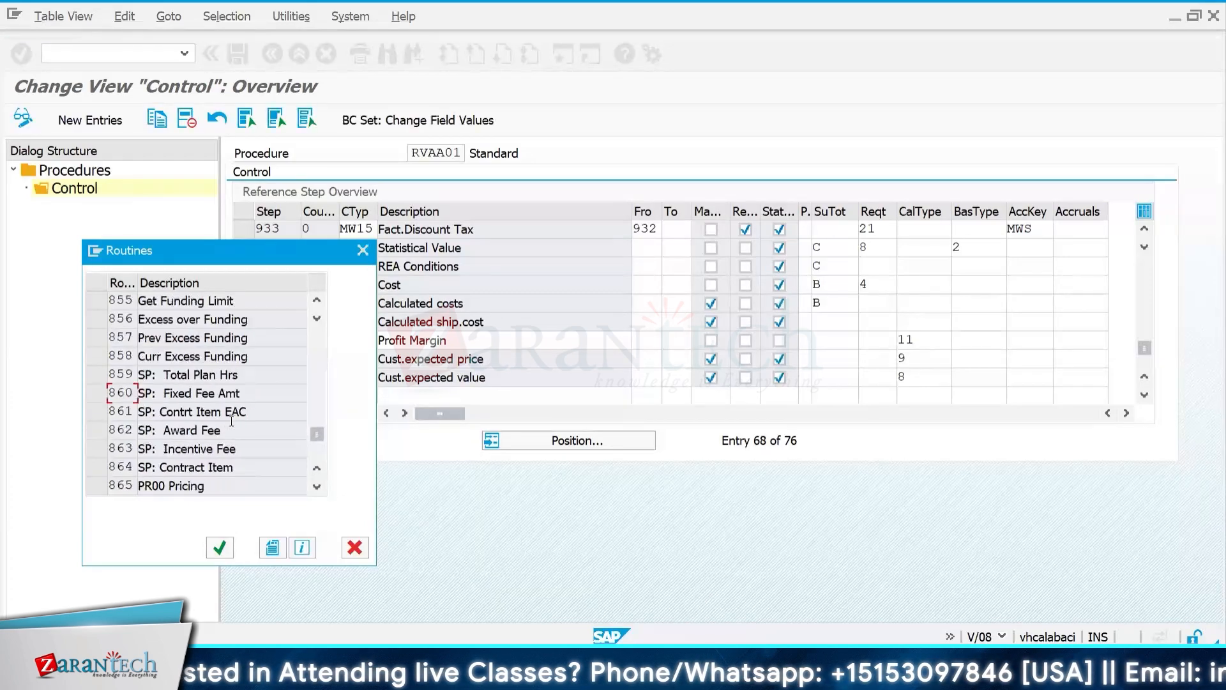
scroll(230, 421, "down", 3)
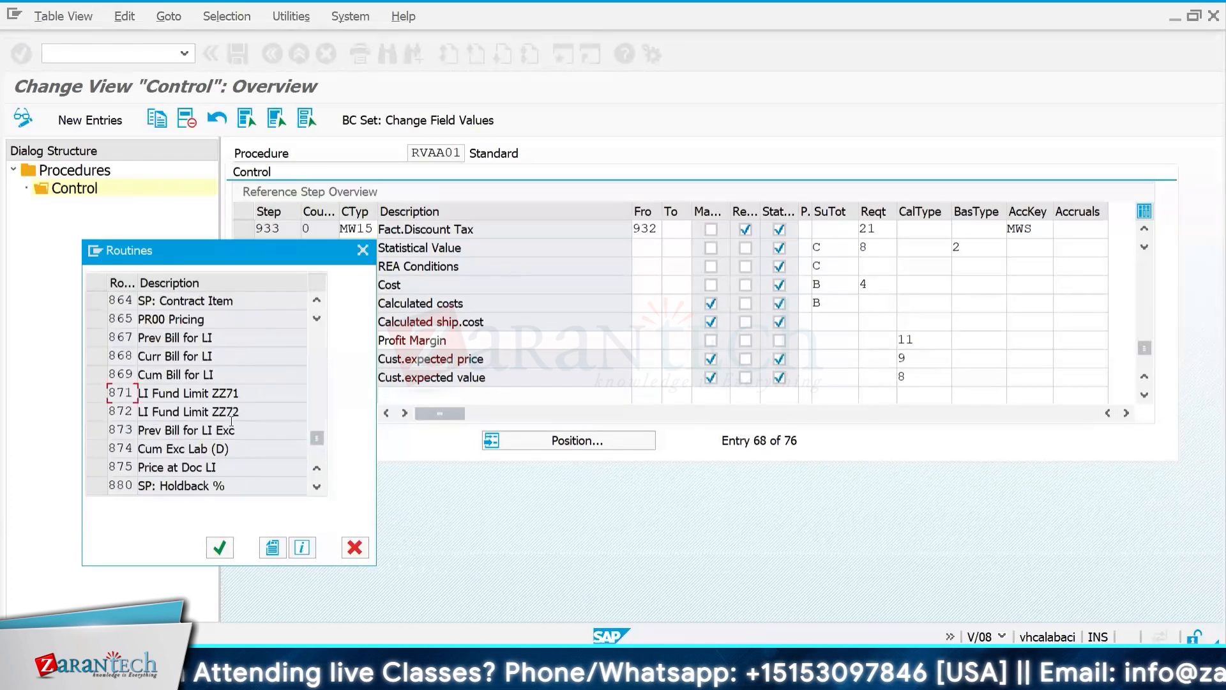
scroll(231, 422, "down", 8)
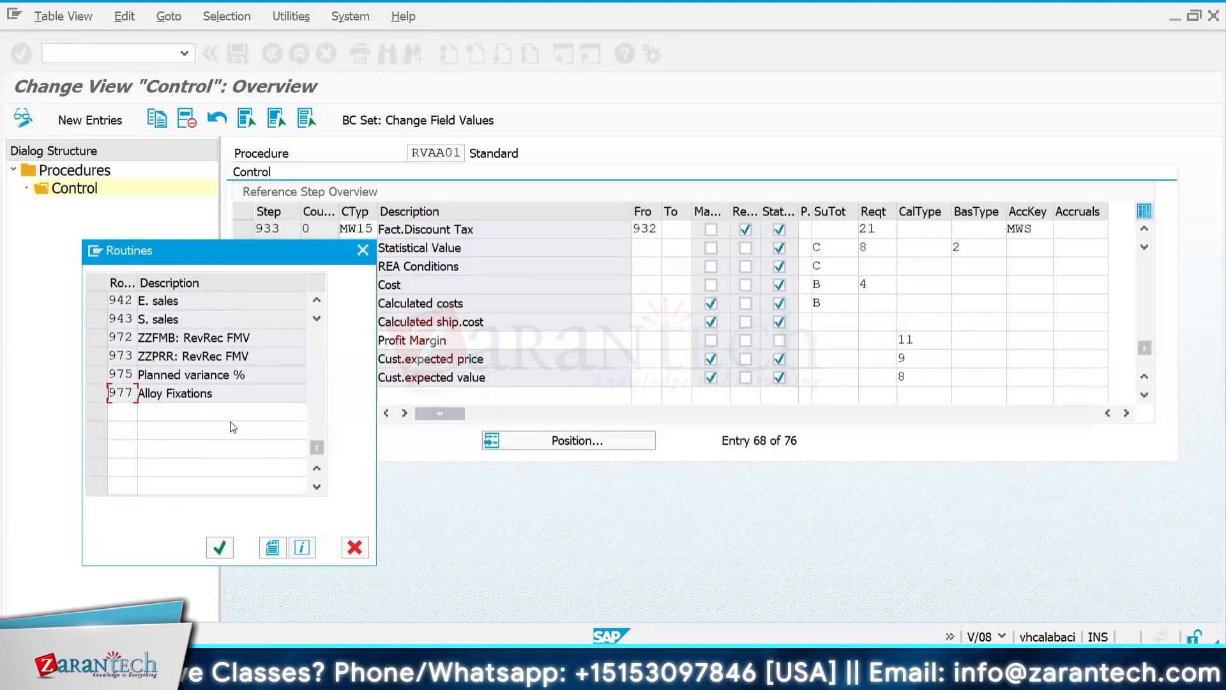
left_click(366, 245)
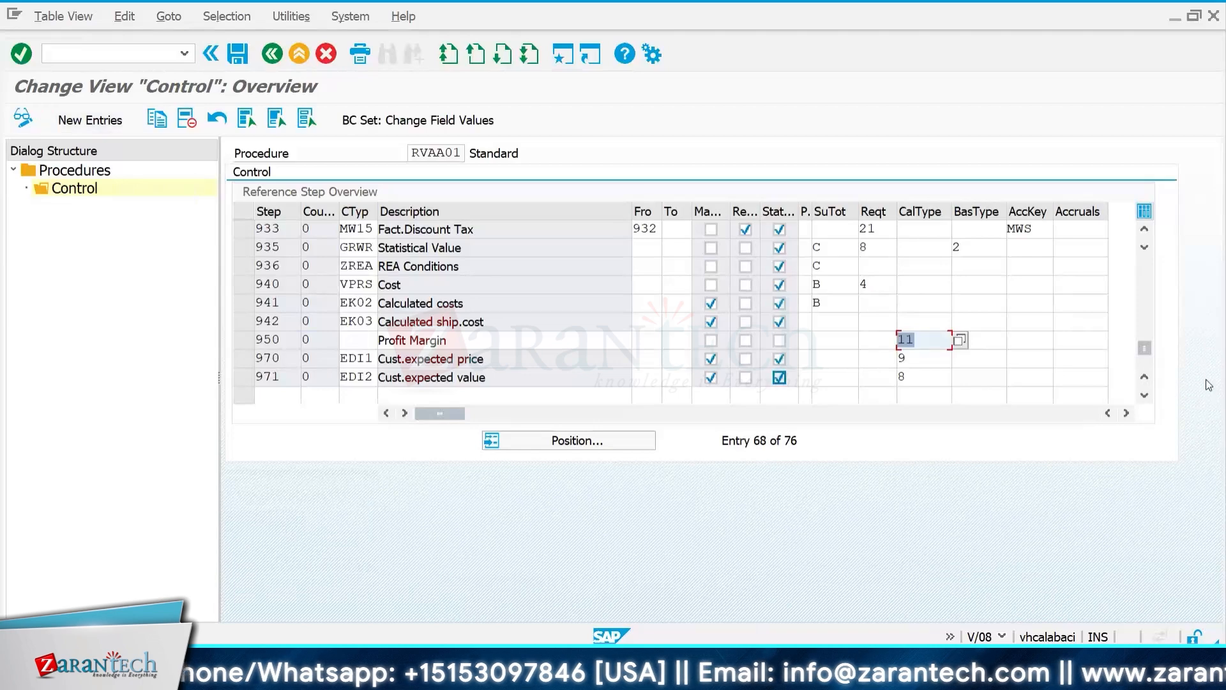
left_click(1144, 394)
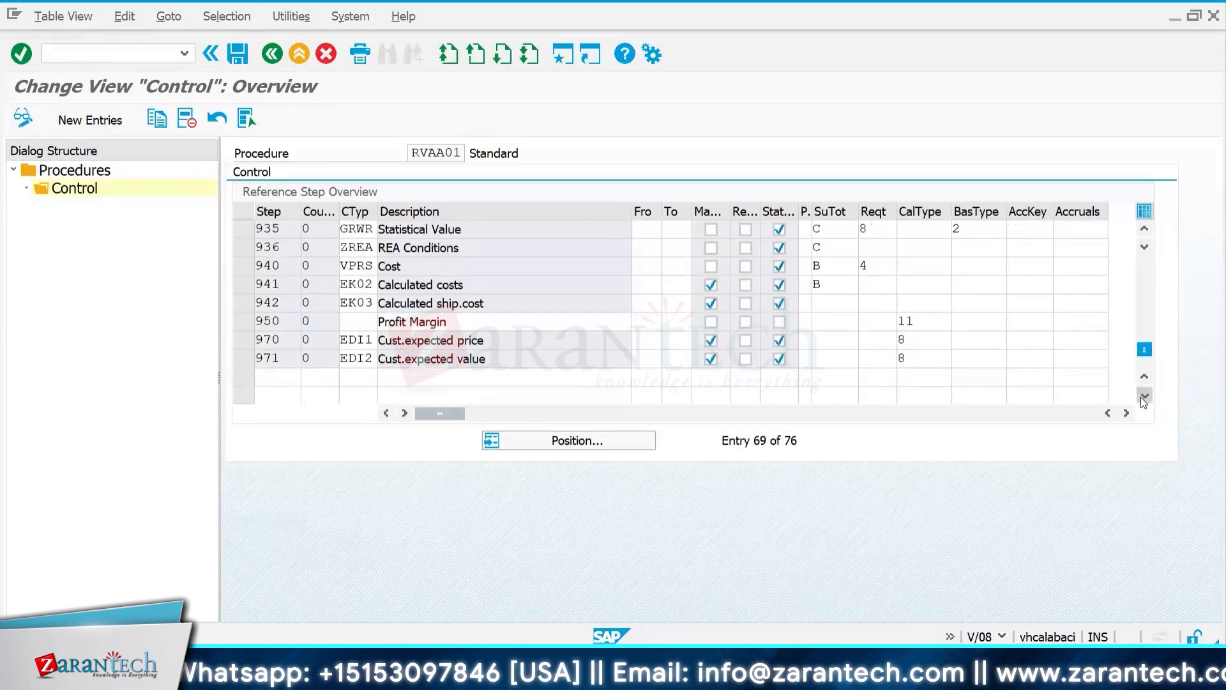
left_click(1145, 395)
scroll(401, 384, "down", 1)
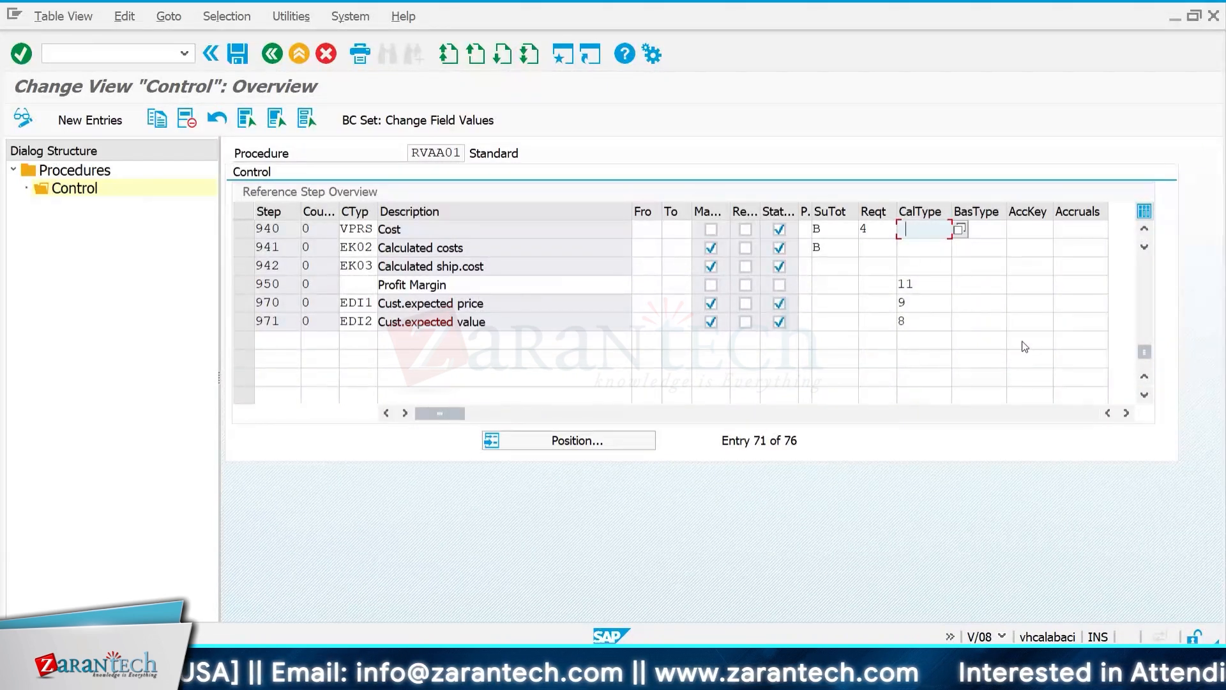
Step: Switch to the Excel running notes and enter account key MWS in cell D181 beside UTXD
key("alt+Tab")
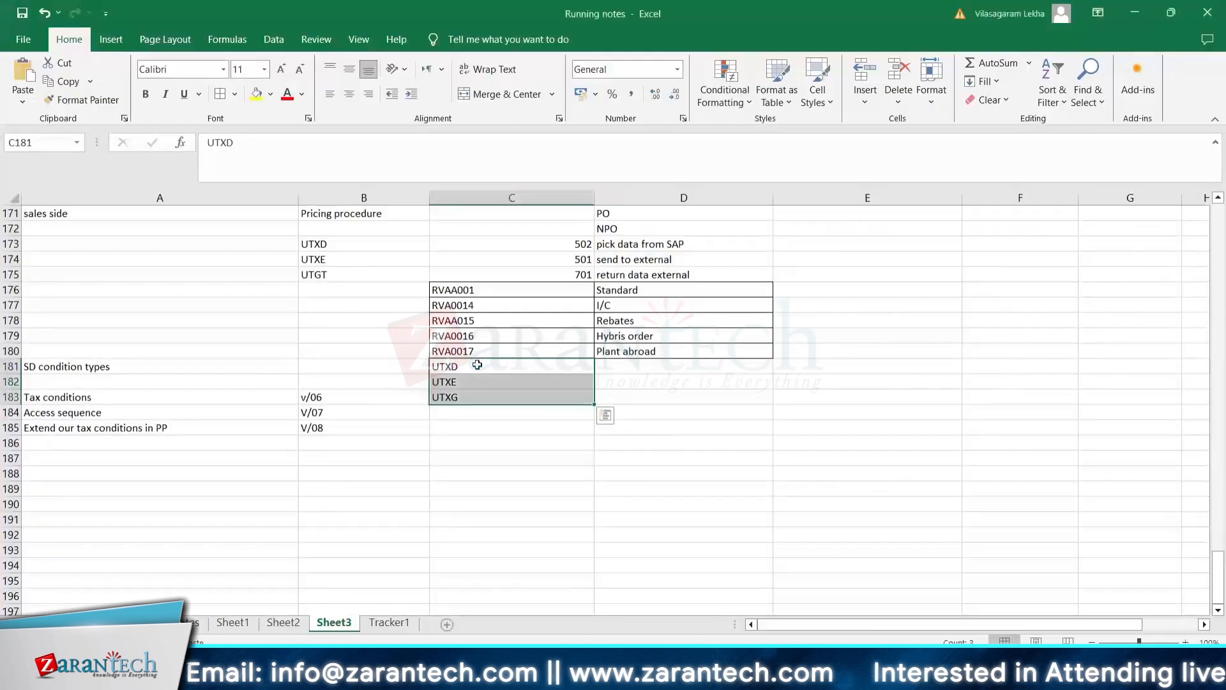
left_click(609, 367)
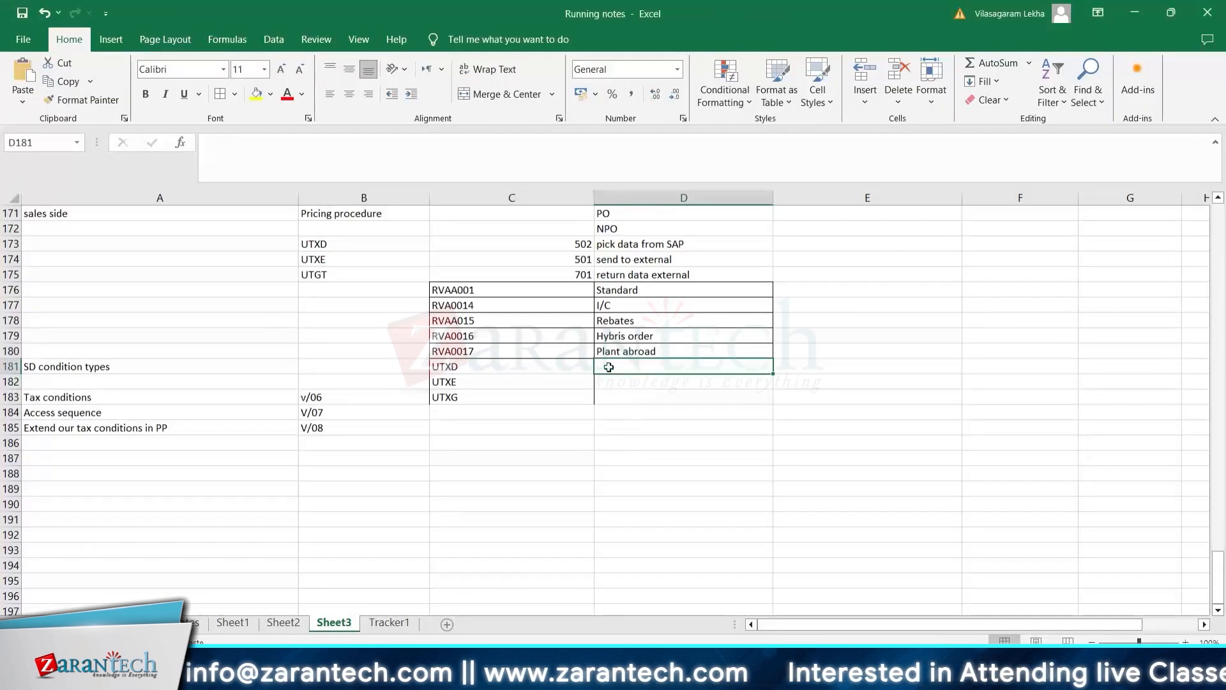
type("MWS")
left_click(507, 382)
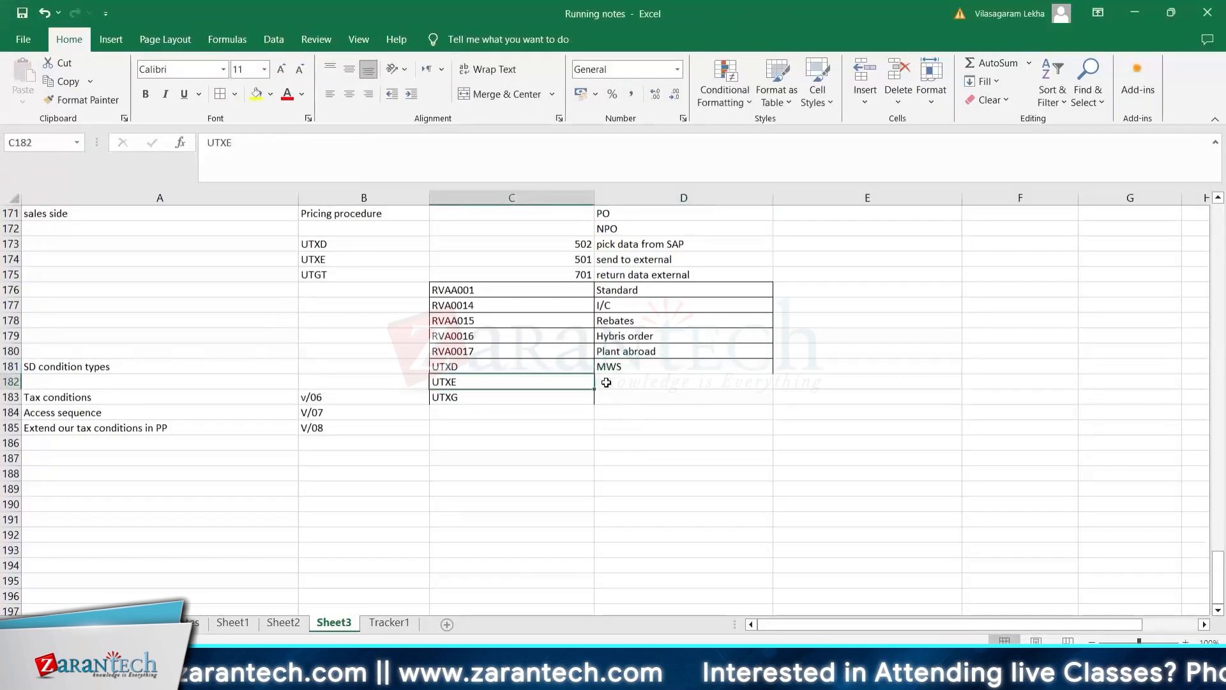
left_click(607, 382)
left_click(614, 397)
key("Up")
key("Up")
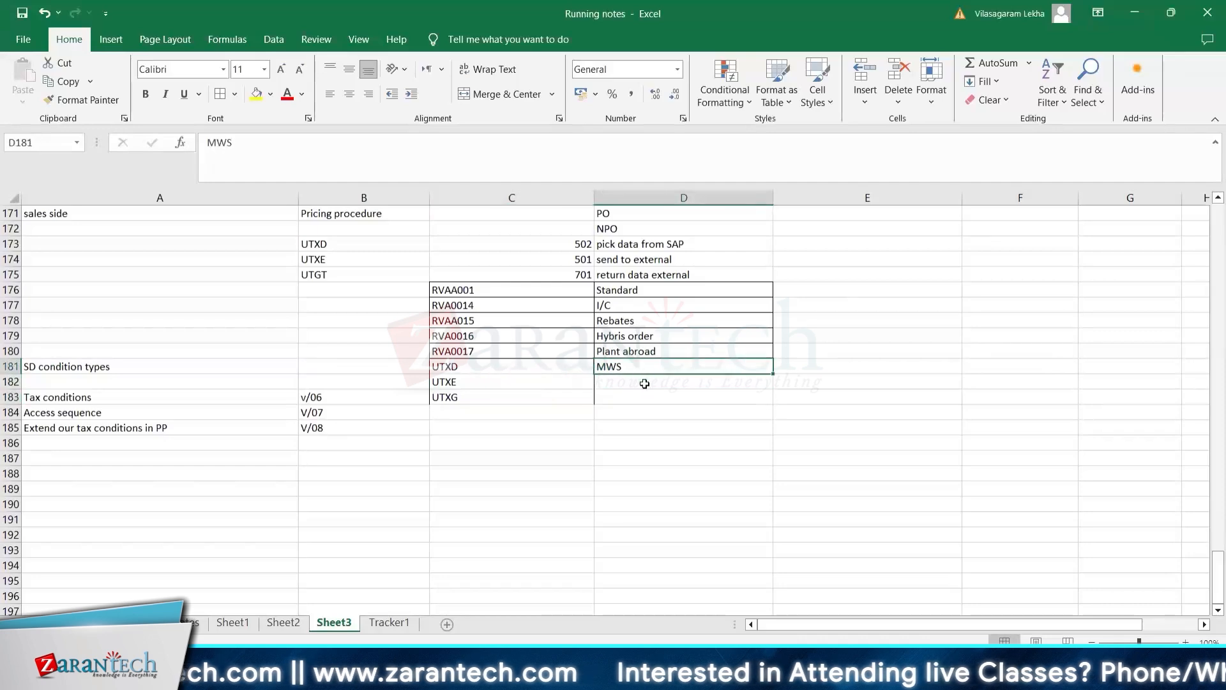
left_click(487, 373)
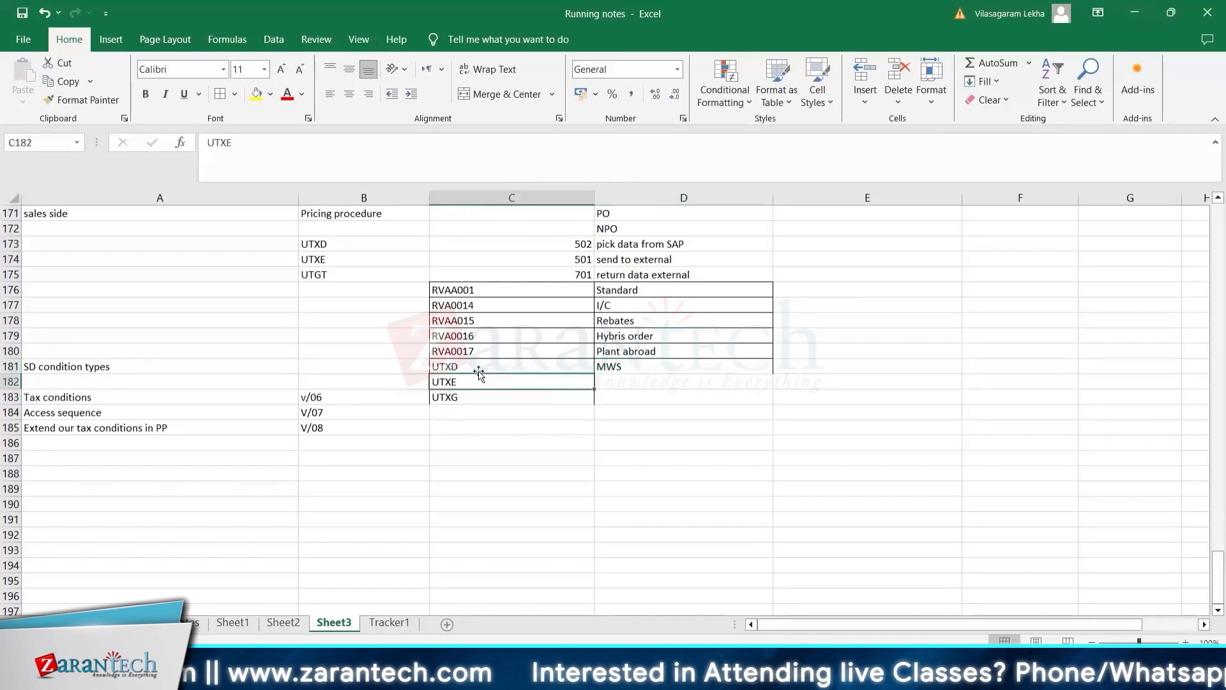
left_click(617, 370)
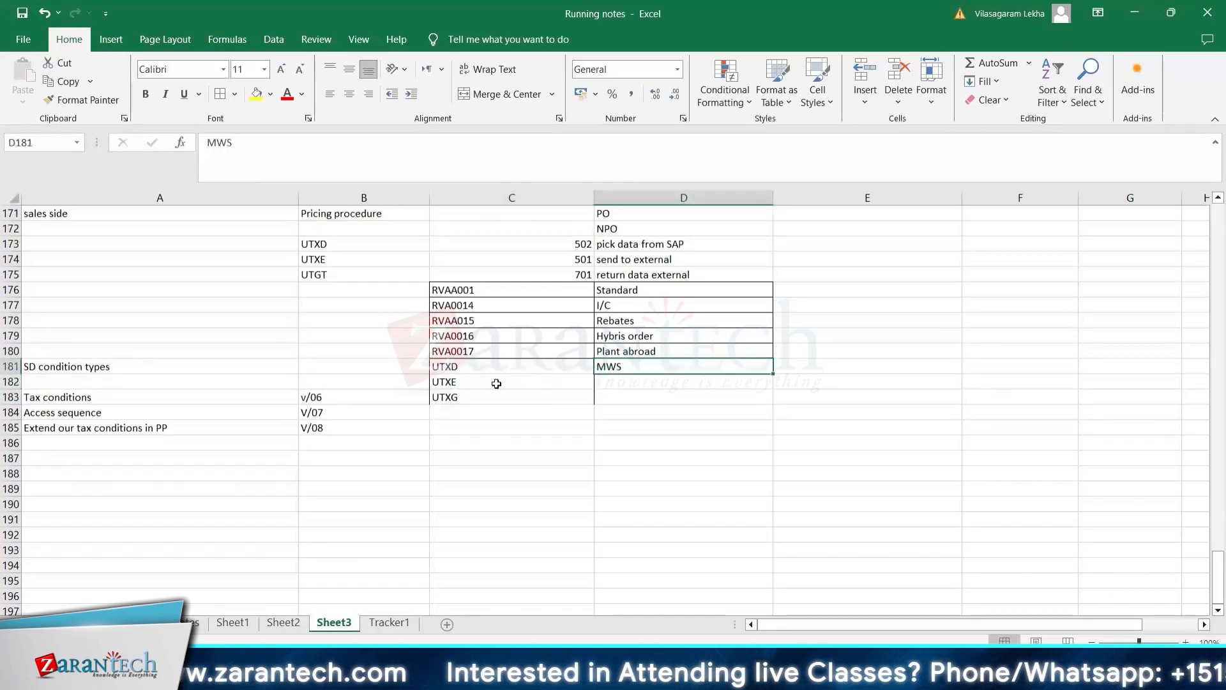
Step: Switch back to SAP and examine the calculation types of the Cust.expected price and Cust.expected value steps in RVAA01
key("alt+Tab")
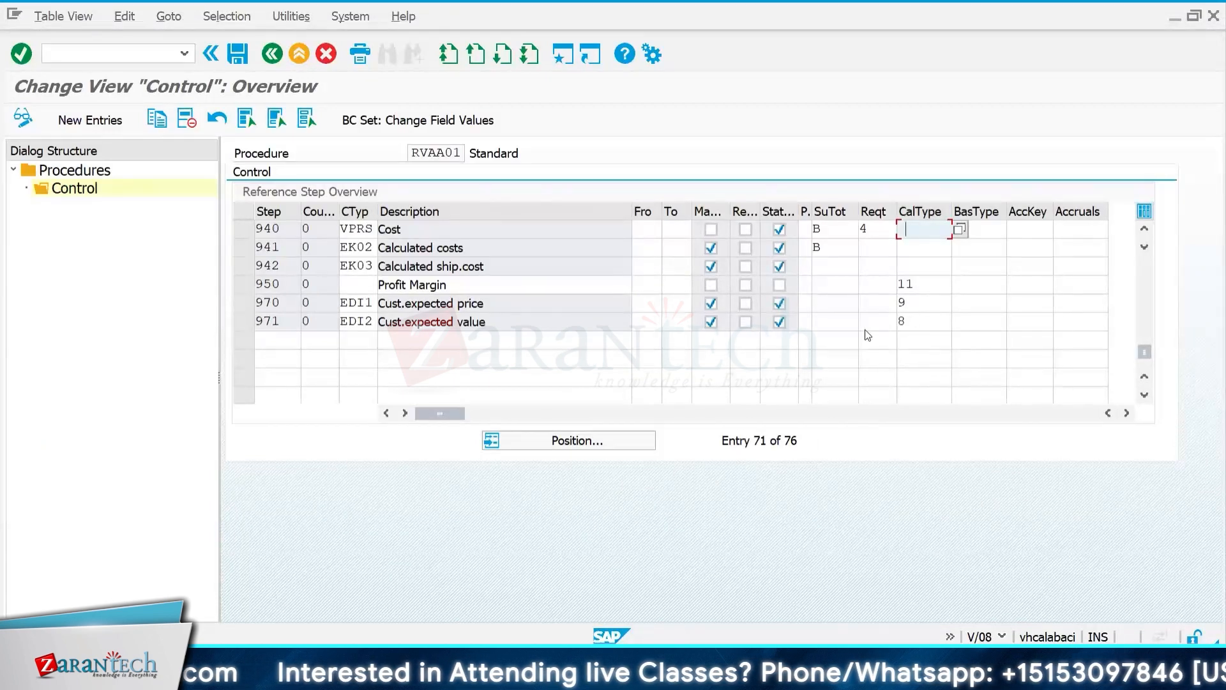
left_click(902, 303)
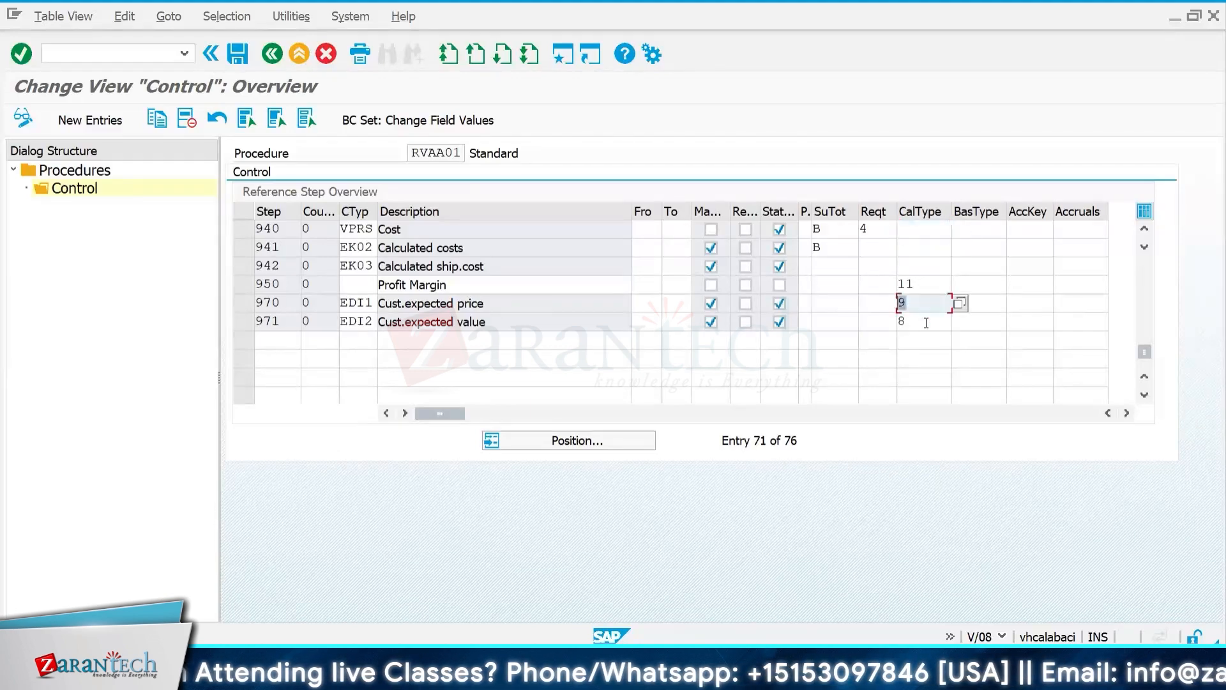
left_click(926, 323)
scroll(360, 381, "up", 1)
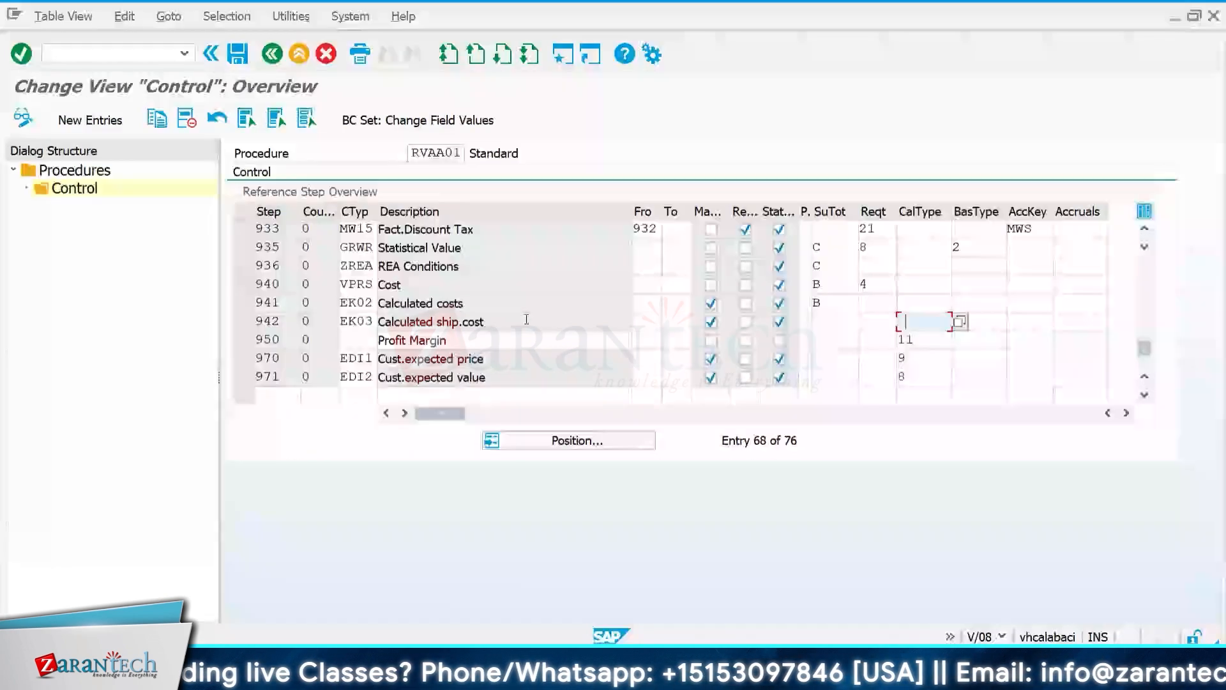
scroll(476, 355, "down", 1)
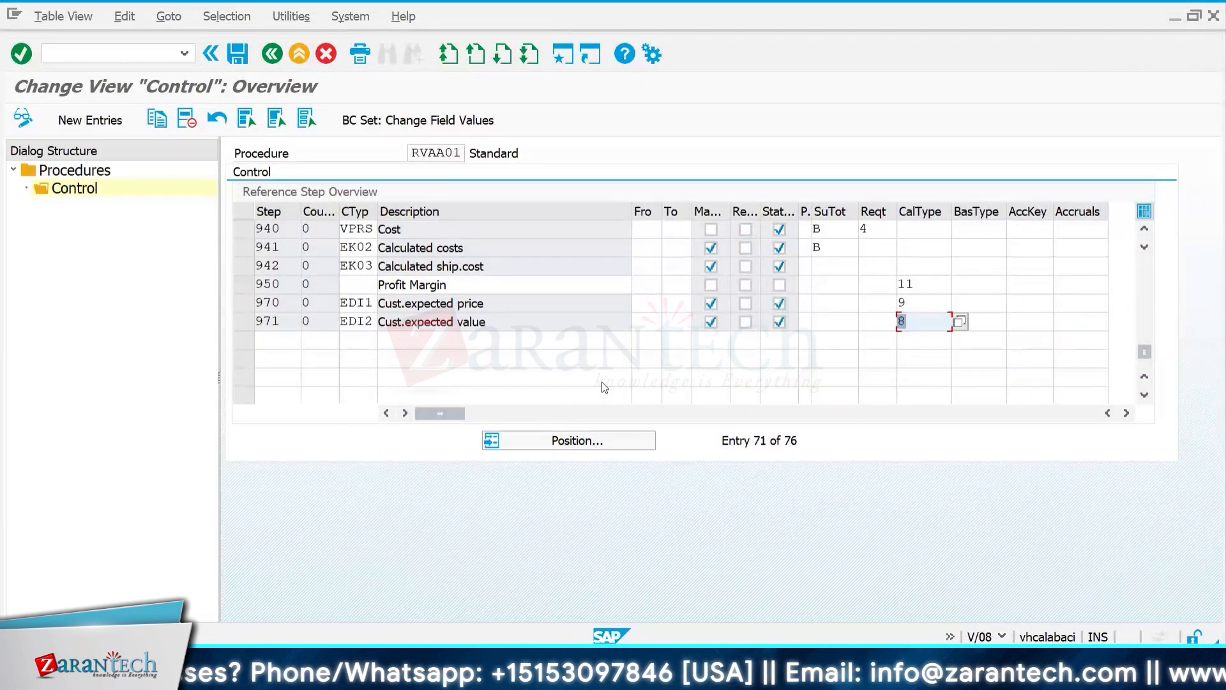
Step: Return to the procedures list and open the control steps of procedure RVAXUS, Standard - USA /with Jur. ext
key("F3")
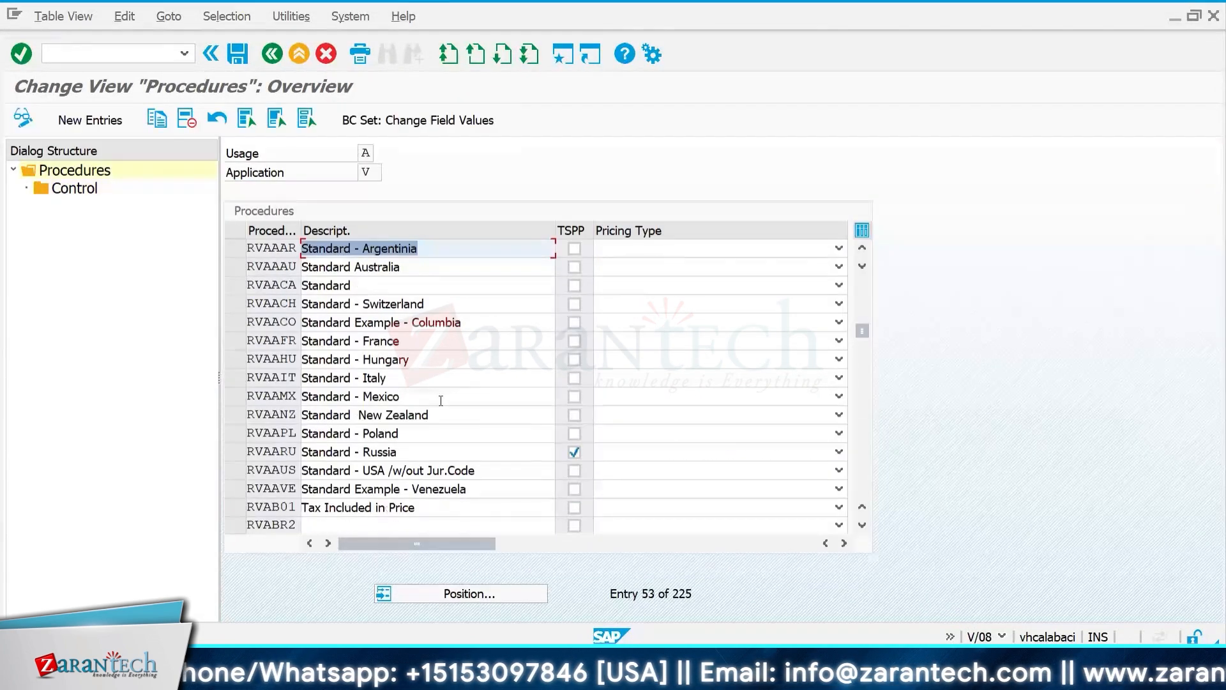
scroll(441, 400, "down", 2)
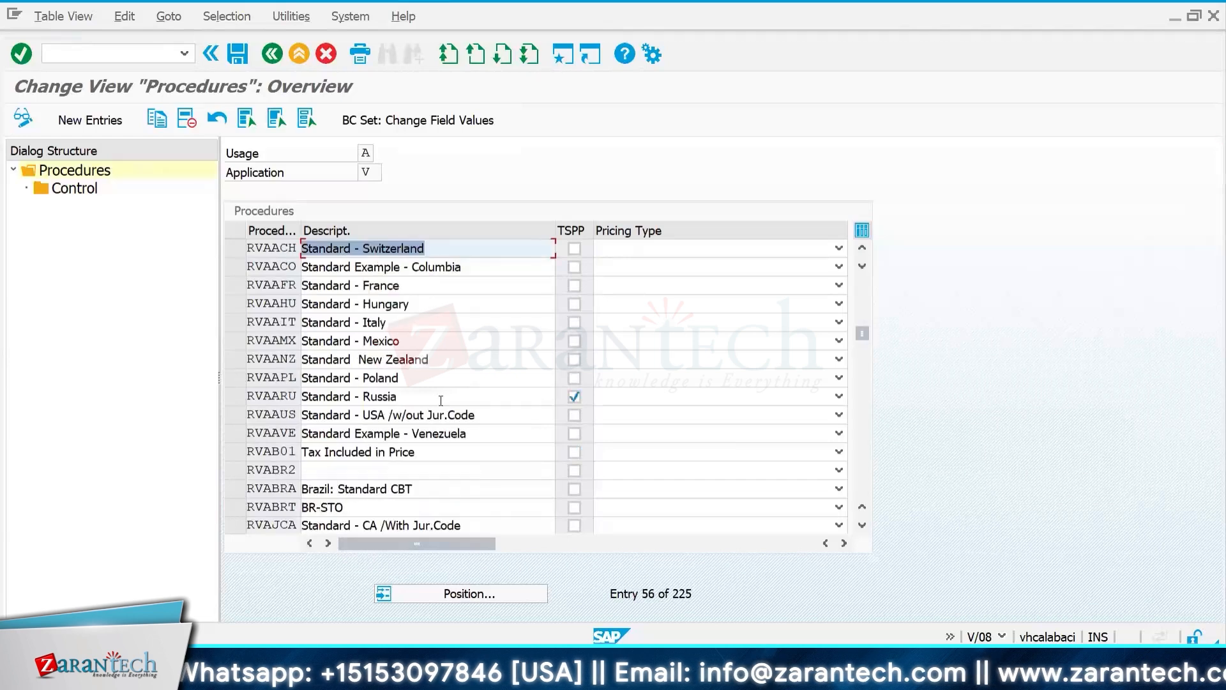
scroll(441, 401, "down", 1)
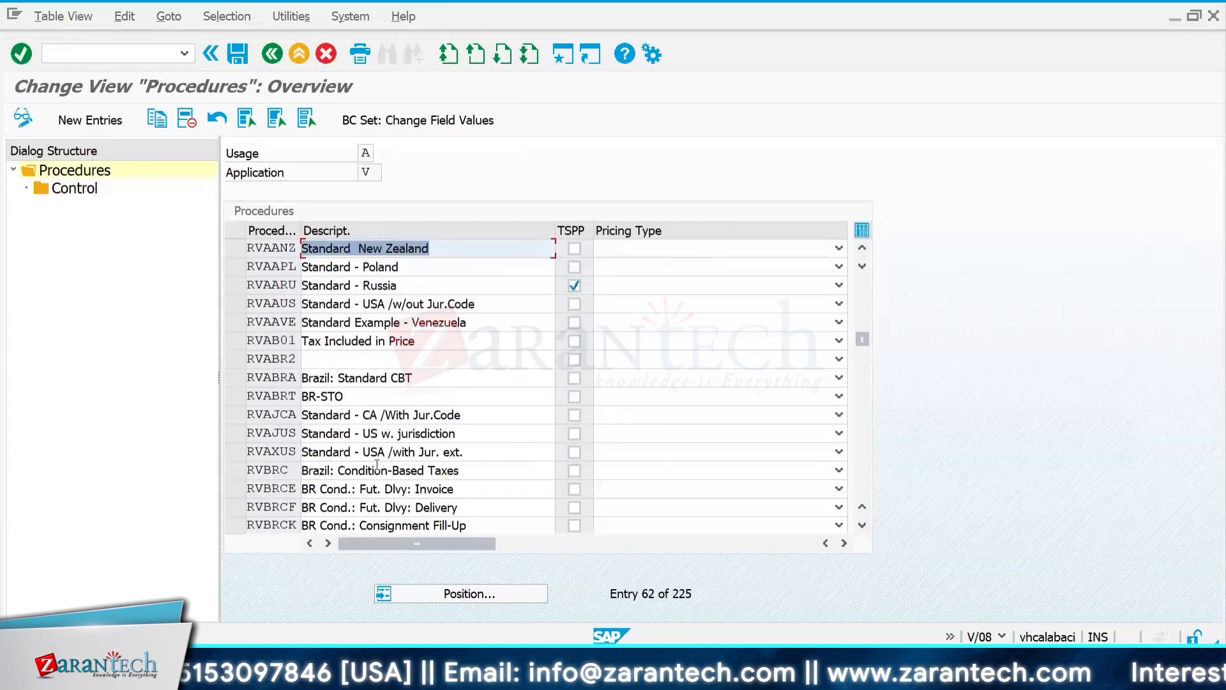
left_click(238, 451)
double_click(74, 188)
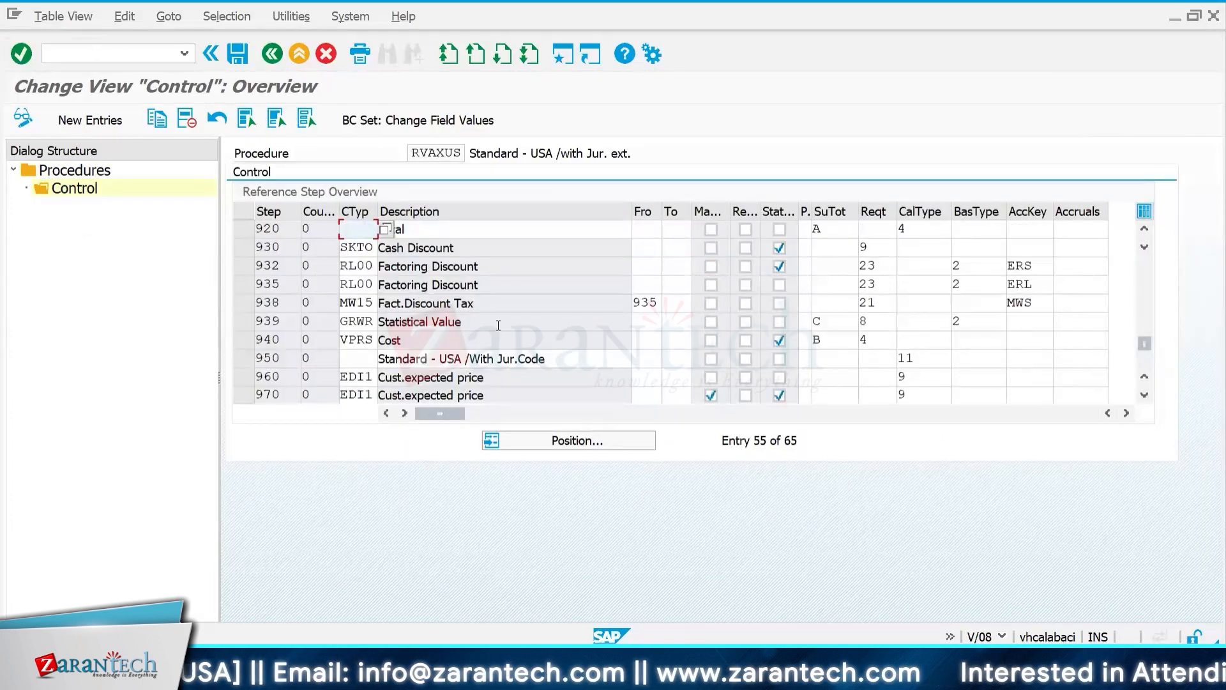
Step: Examine the final steps of procedure RVAXUS with their calculation types and account keys, and return to the procedures list
scroll(941, 377, "down", 1)
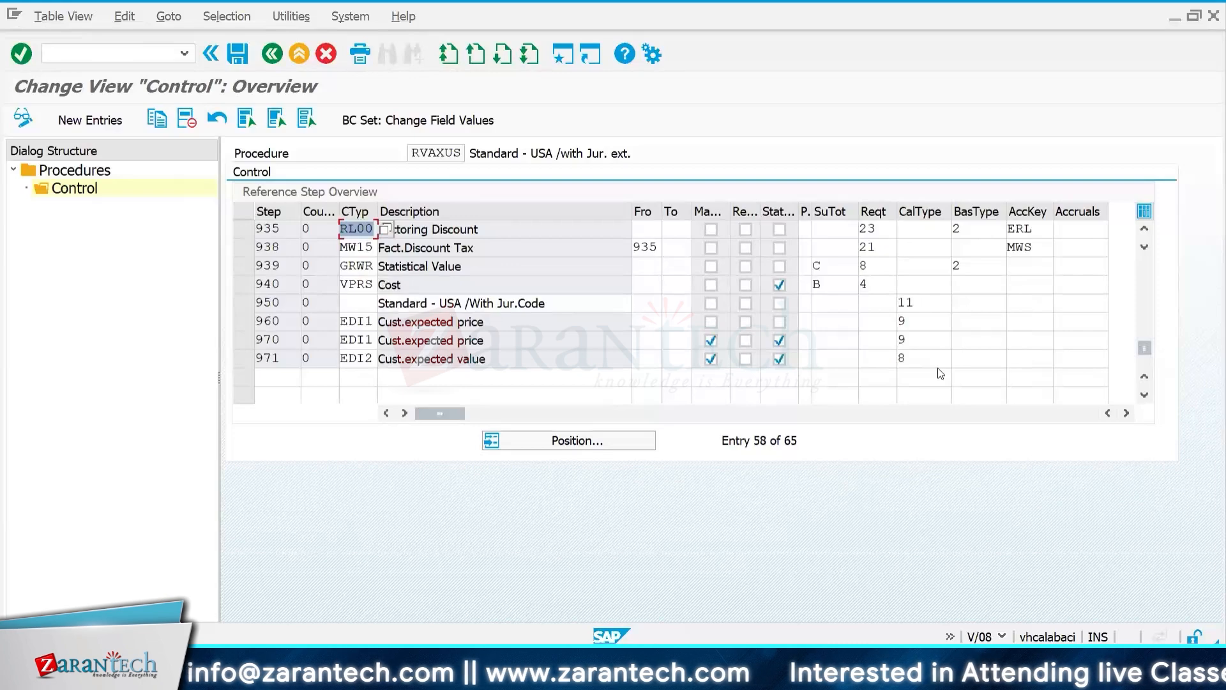
scroll(941, 374, "up", 1)
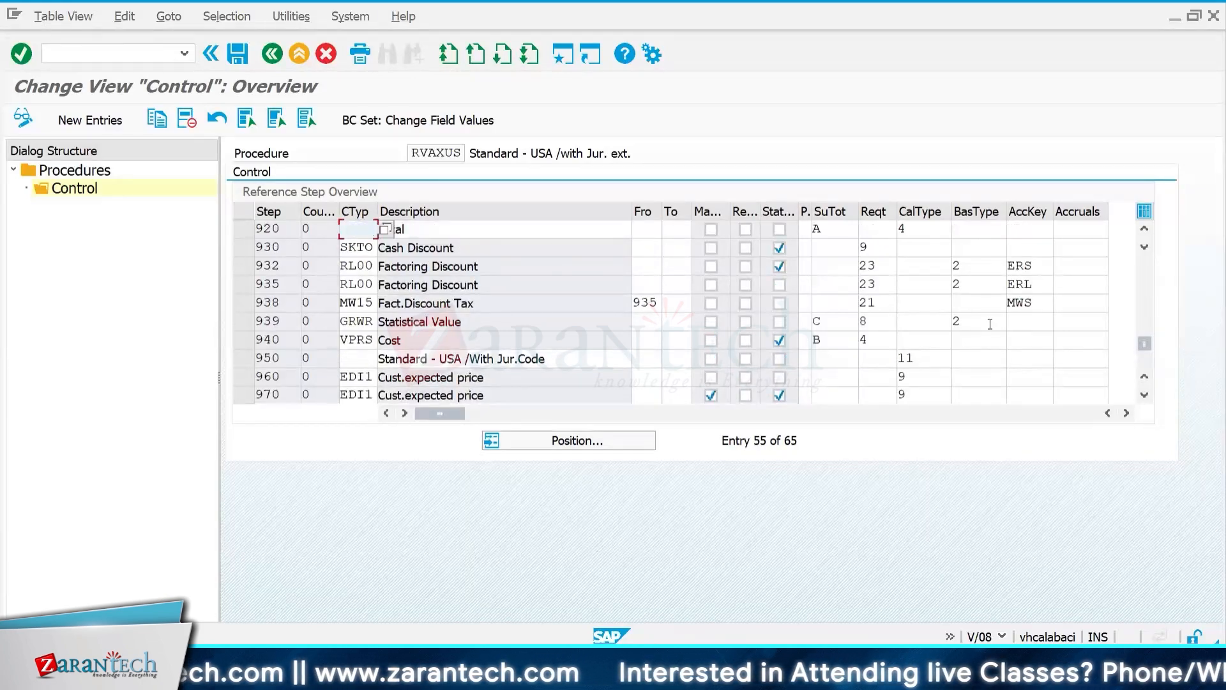
key("alt+Tab")
key("alt+Tab")
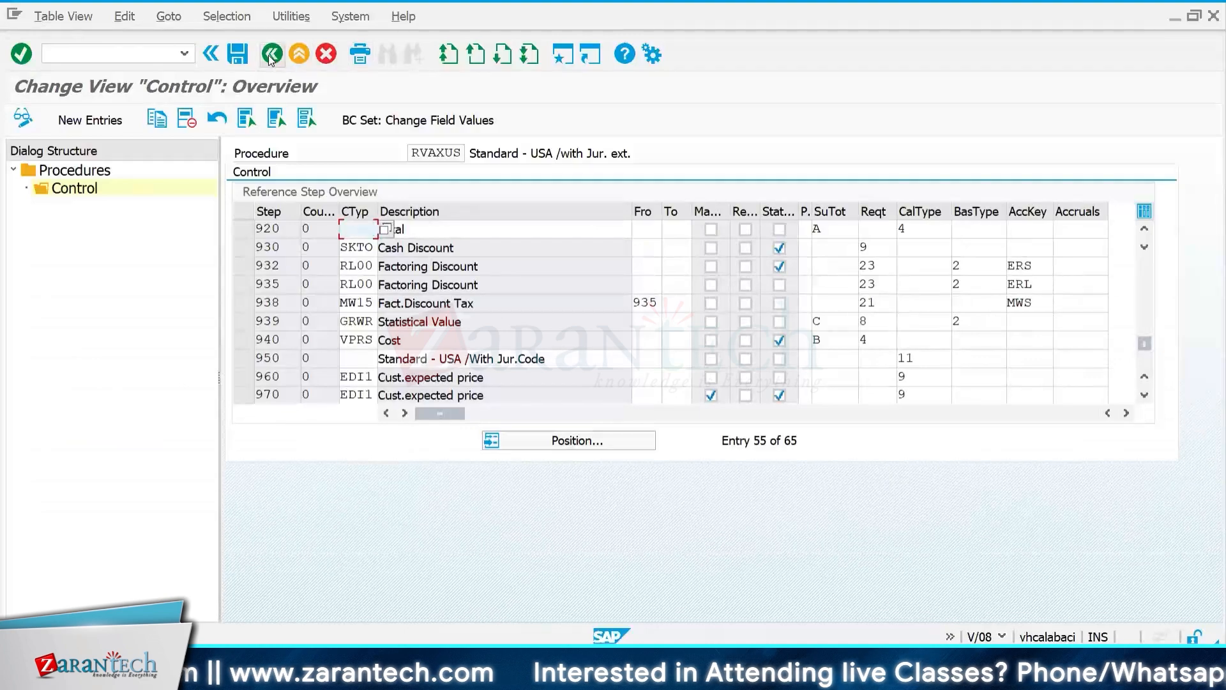
left_click(272, 56)
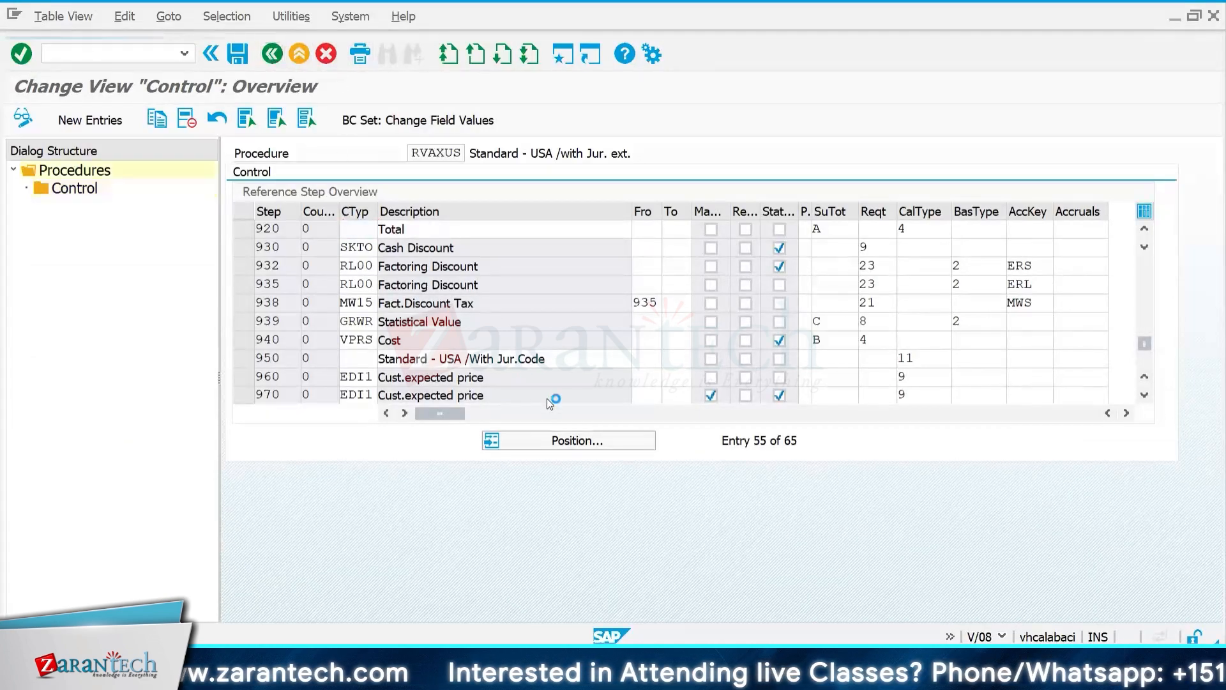
Step: Switch to the Excel running notes and select the sales side notes in cells A171:D185 for review
key("alt+Tab")
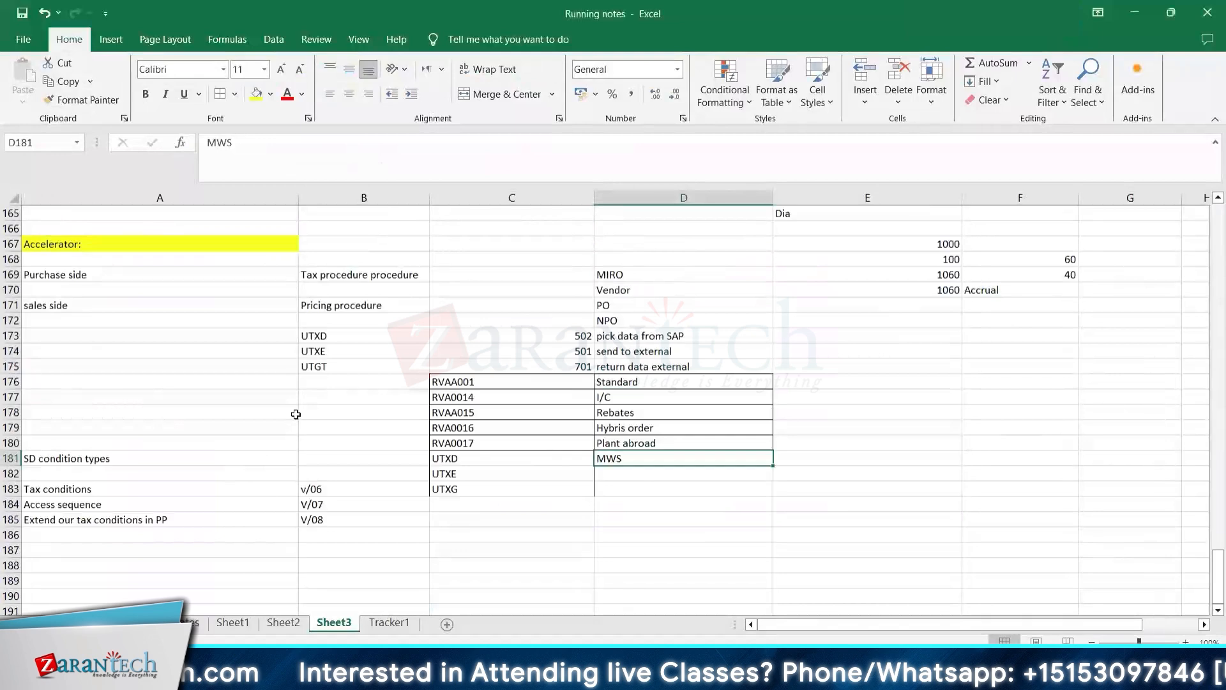
left_click(313, 304)
left_click(518, 518)
scroll(520, 511, "down", 1)
scroll(160, 342, "up", 1)
left_click_drag(160, 305, 683, 519)
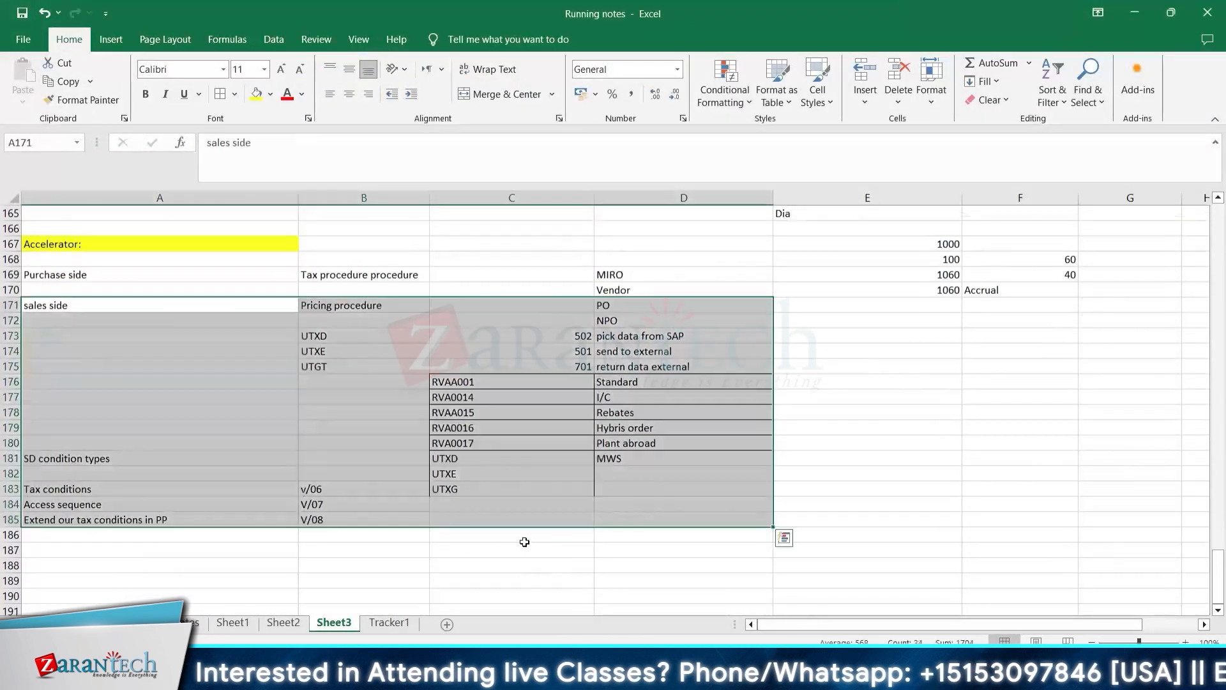
Step: Enter the heading "Triggering points for tax calculations" in cell A188 and highlight it with a yellow fill
scroll(178, 489, "down", 2)
left_click(91, 470)
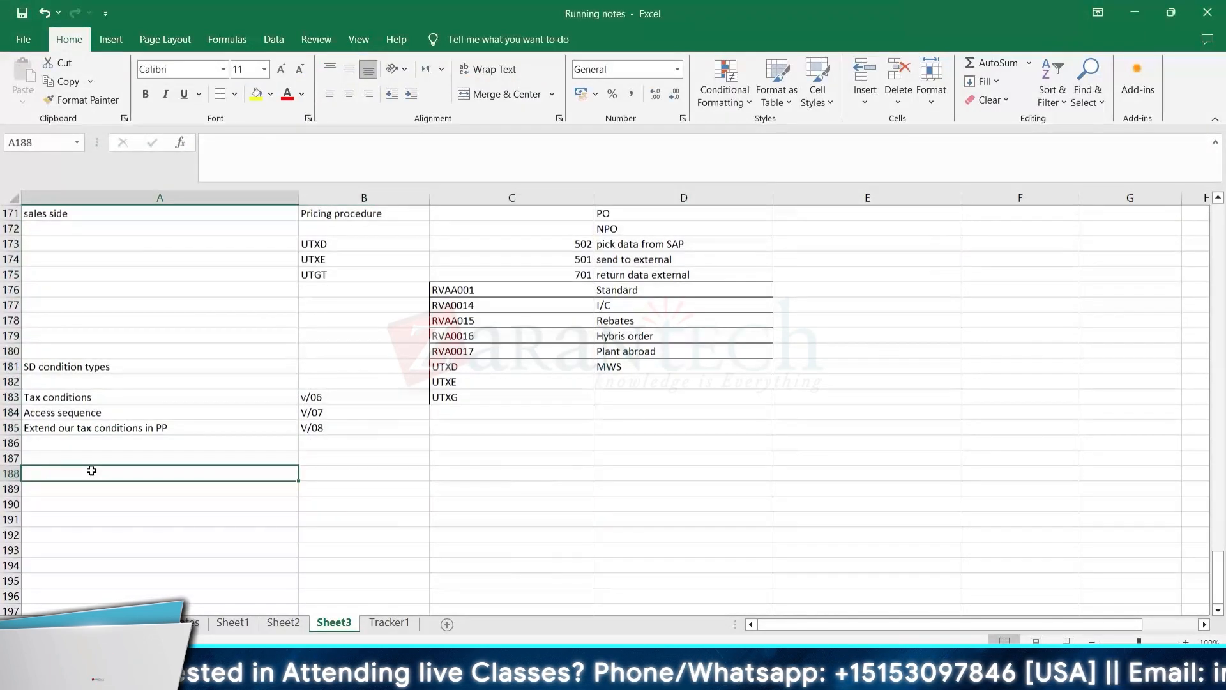
type("Triggering points for tax calcu")
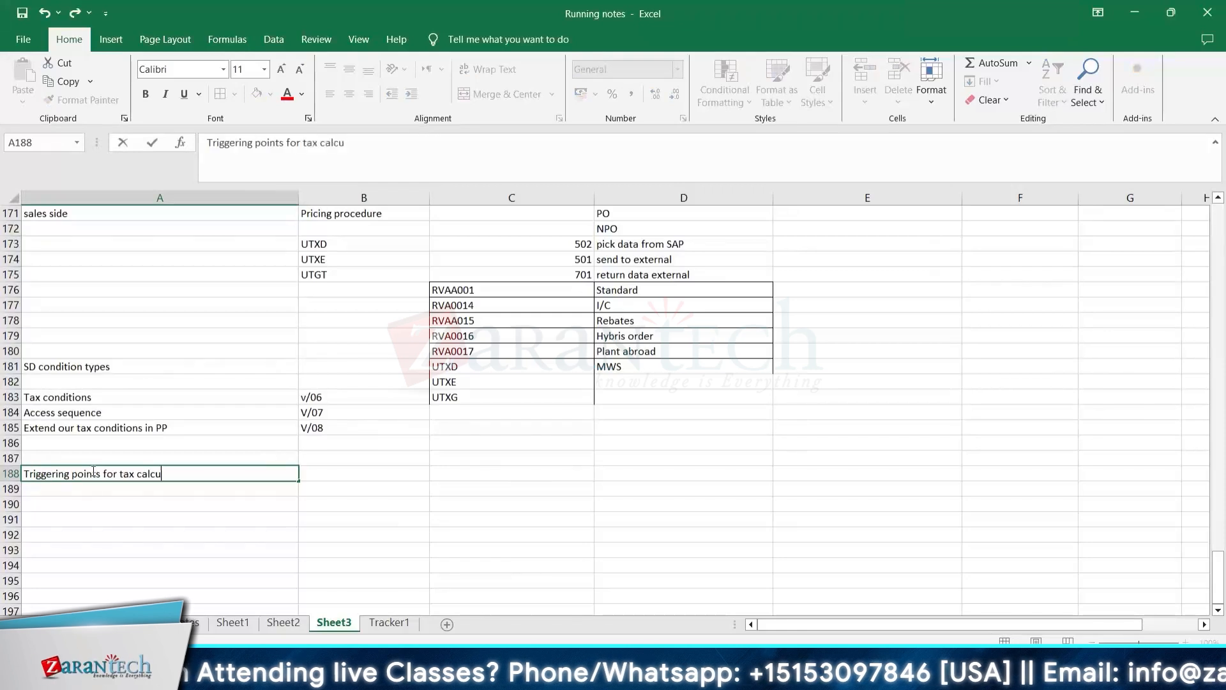
type("lations")
key("Return")
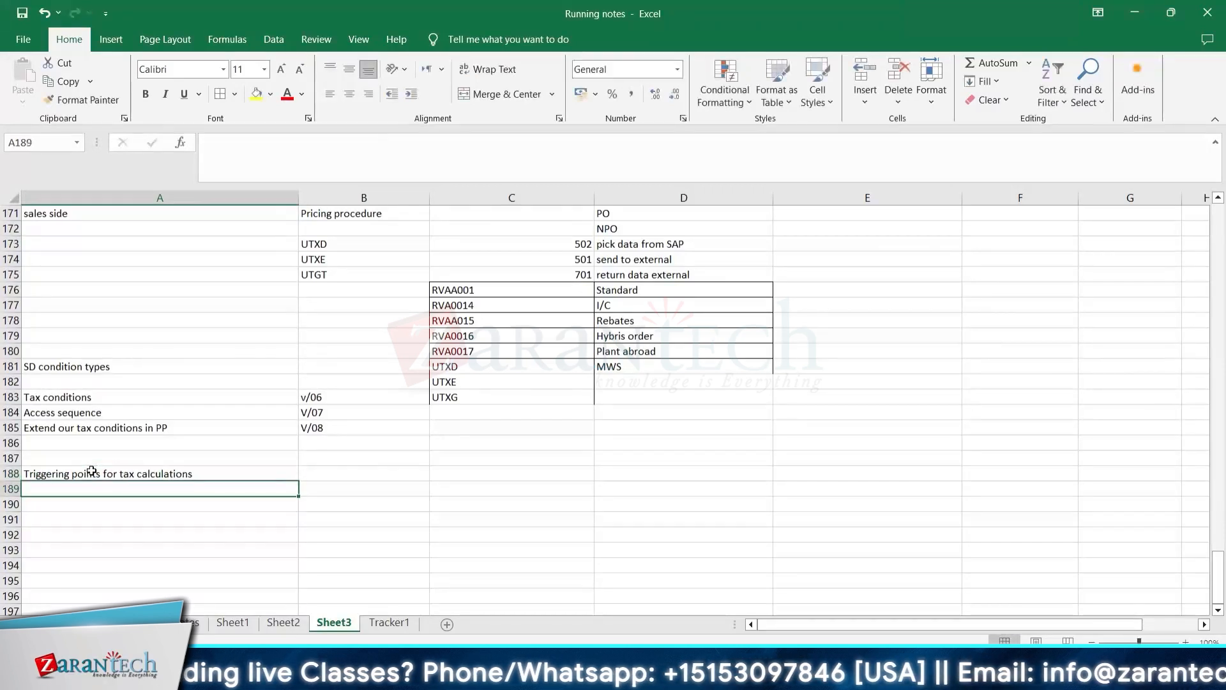
left_click(91, 471)
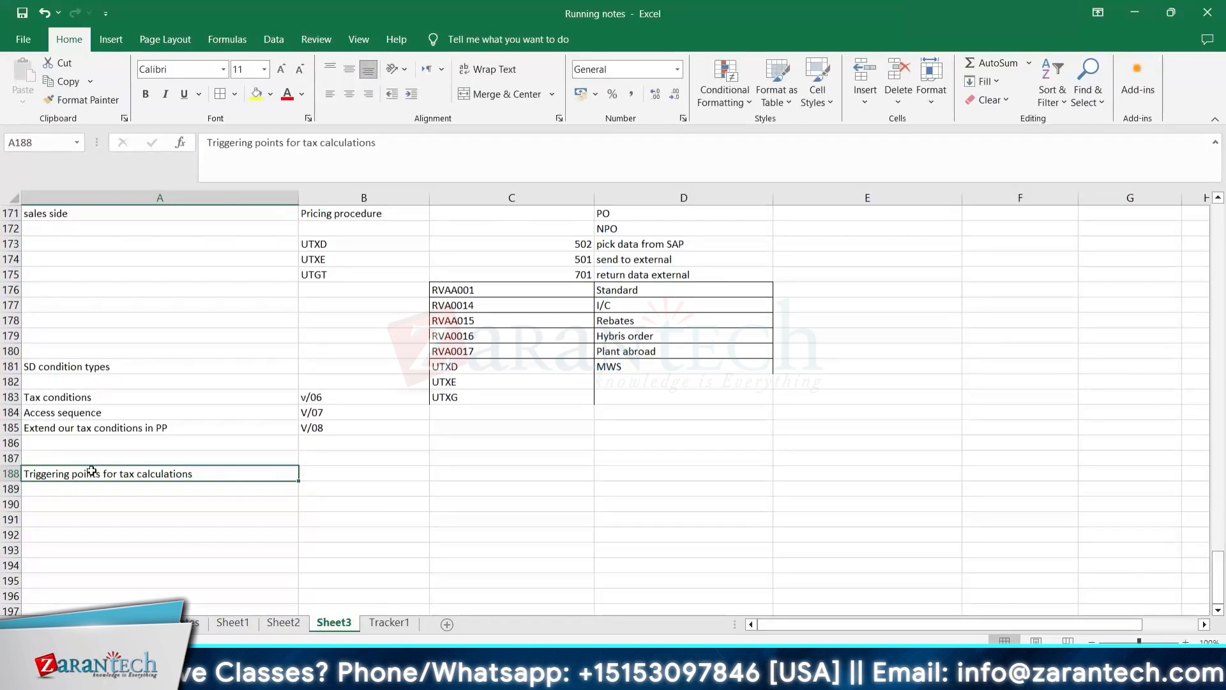
left_click(256, 94)
Step: Enter the row label "Purchase" in cell A189, directly below the yellow heading
left_click(62, 489)
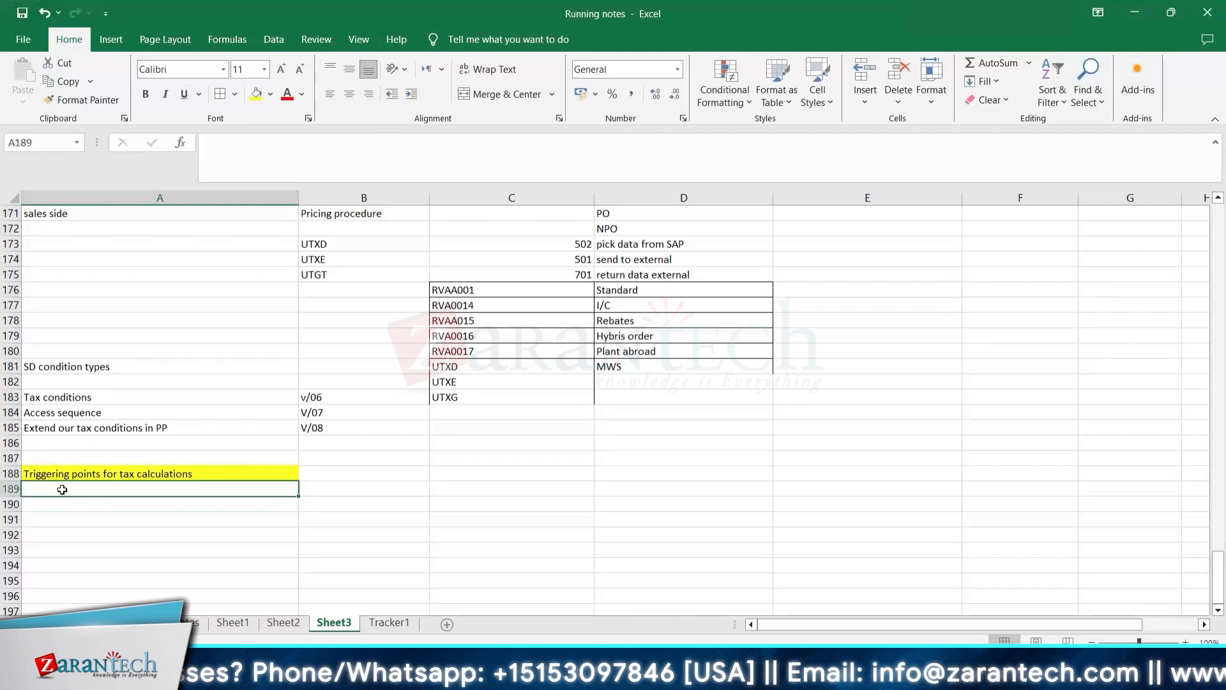
type("Purchase")
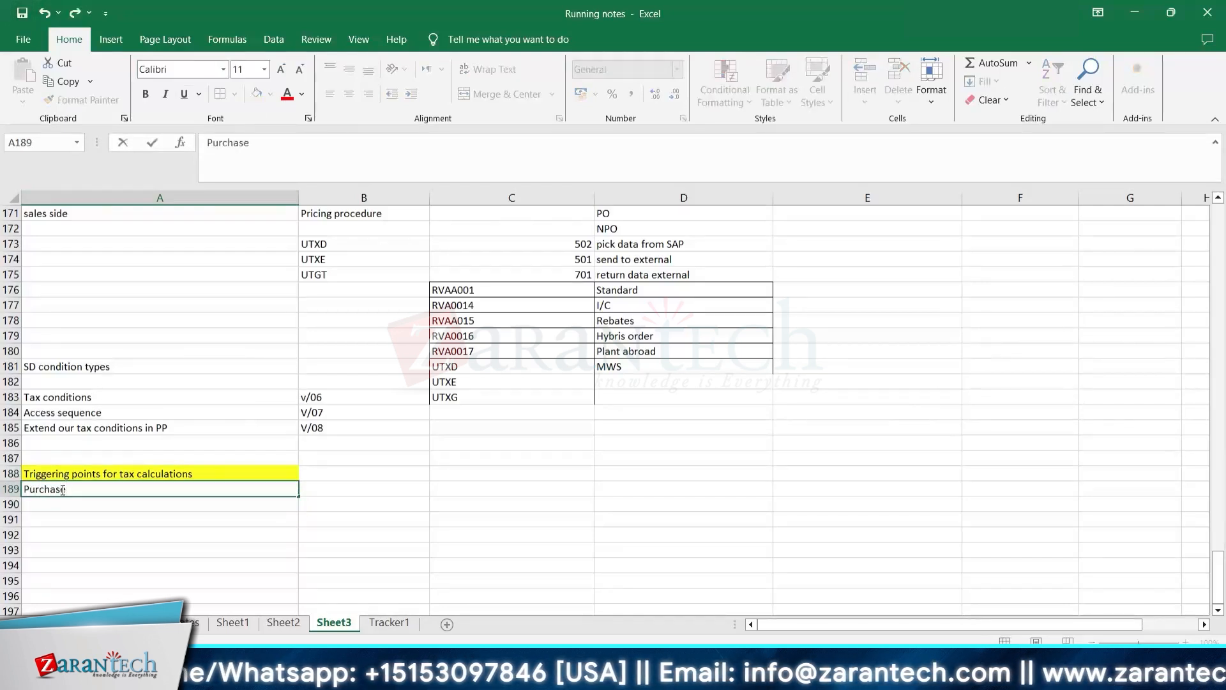
key("Tab")
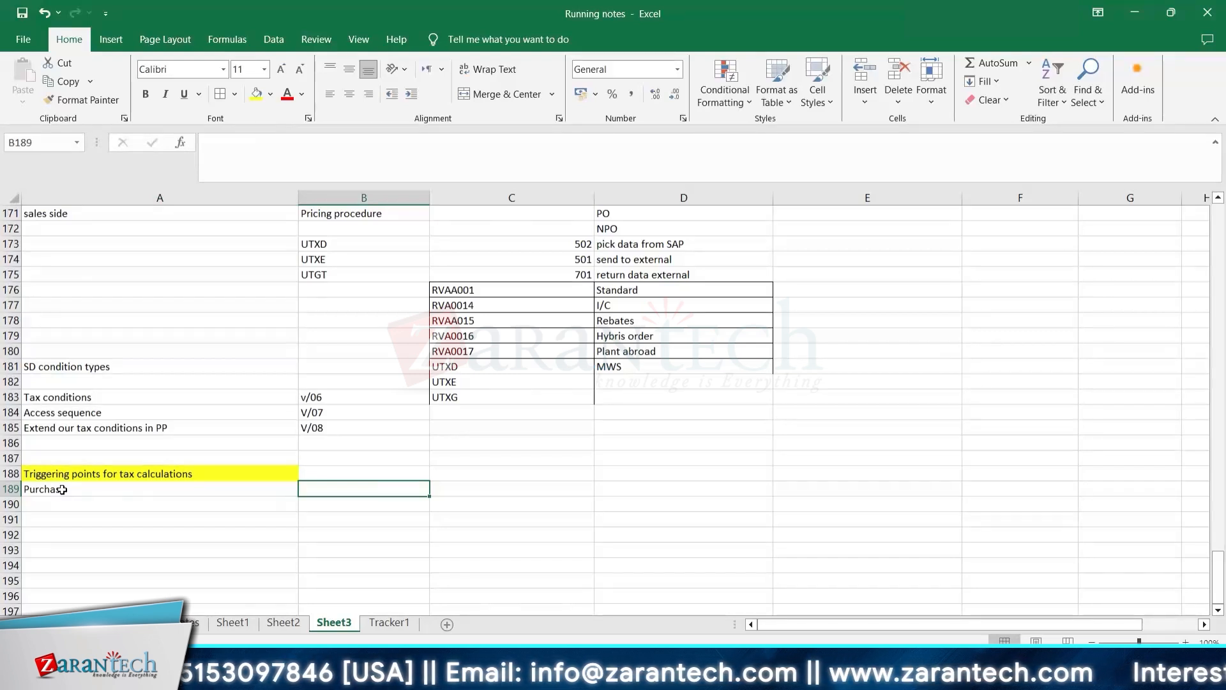
type("Material")
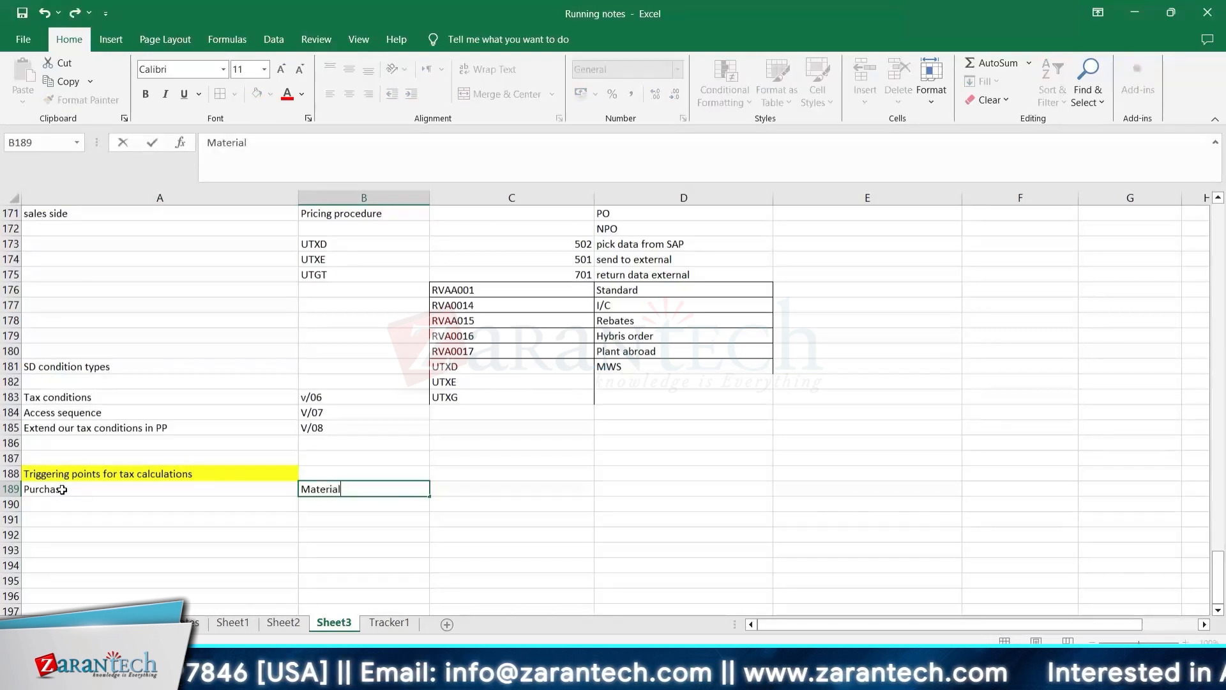
type(" TA")
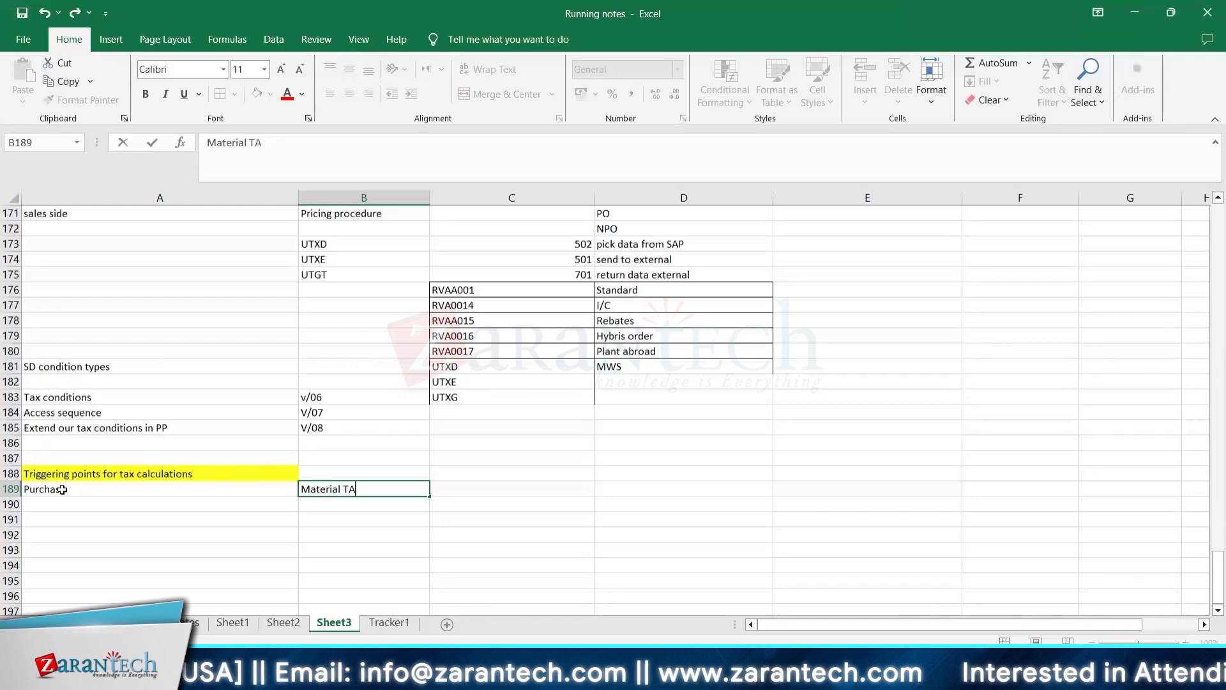
type("x clasification")
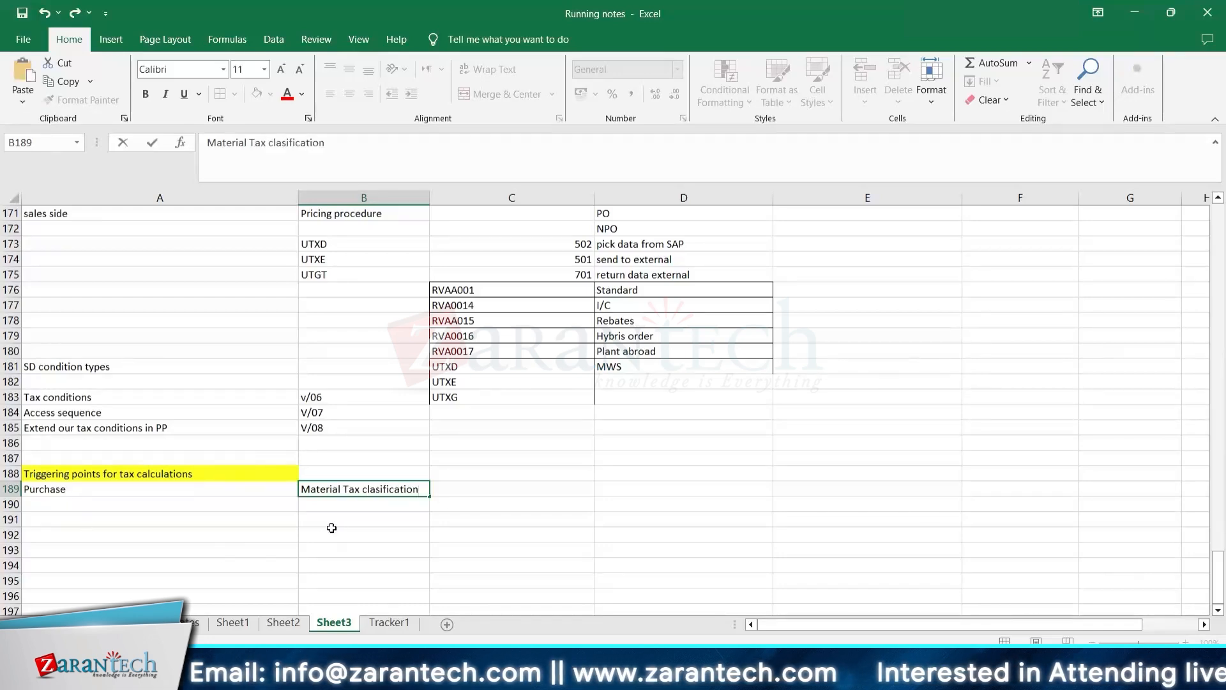
key("Return")
Step: Replace the entry in cell B189 with "Physical/vendor country" as the first Purchase triggering point
left_click(331, 489)
key("ctrl+c")
type("Phys")
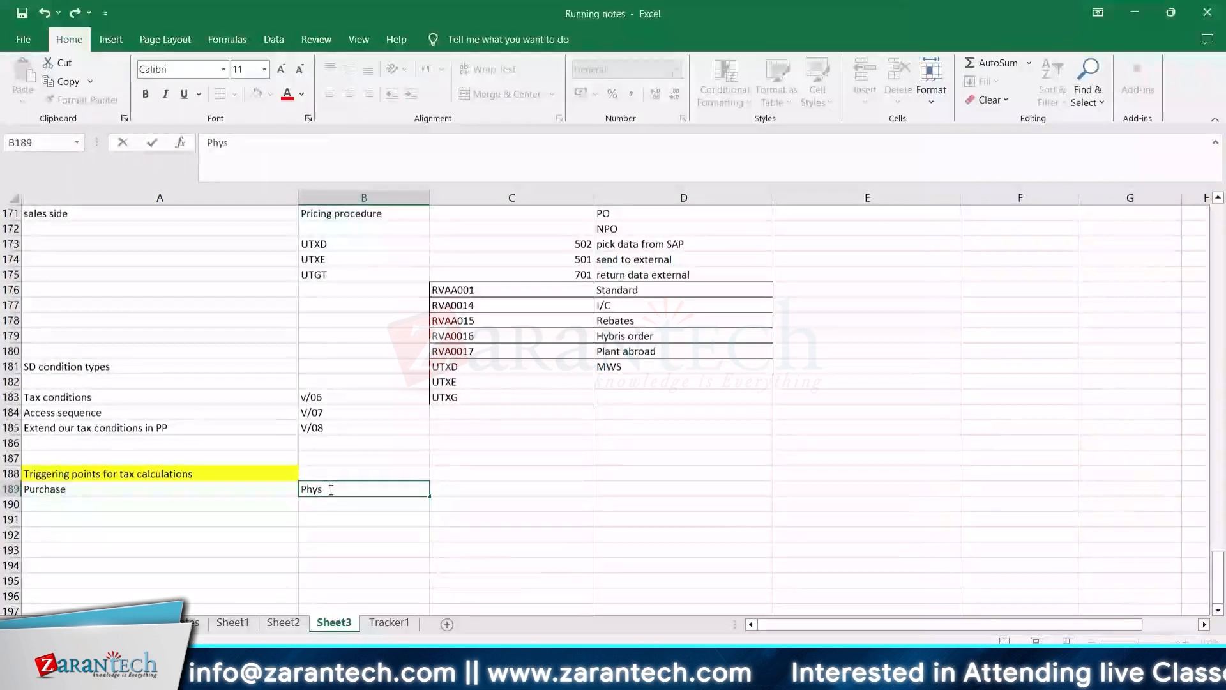
type("ical")
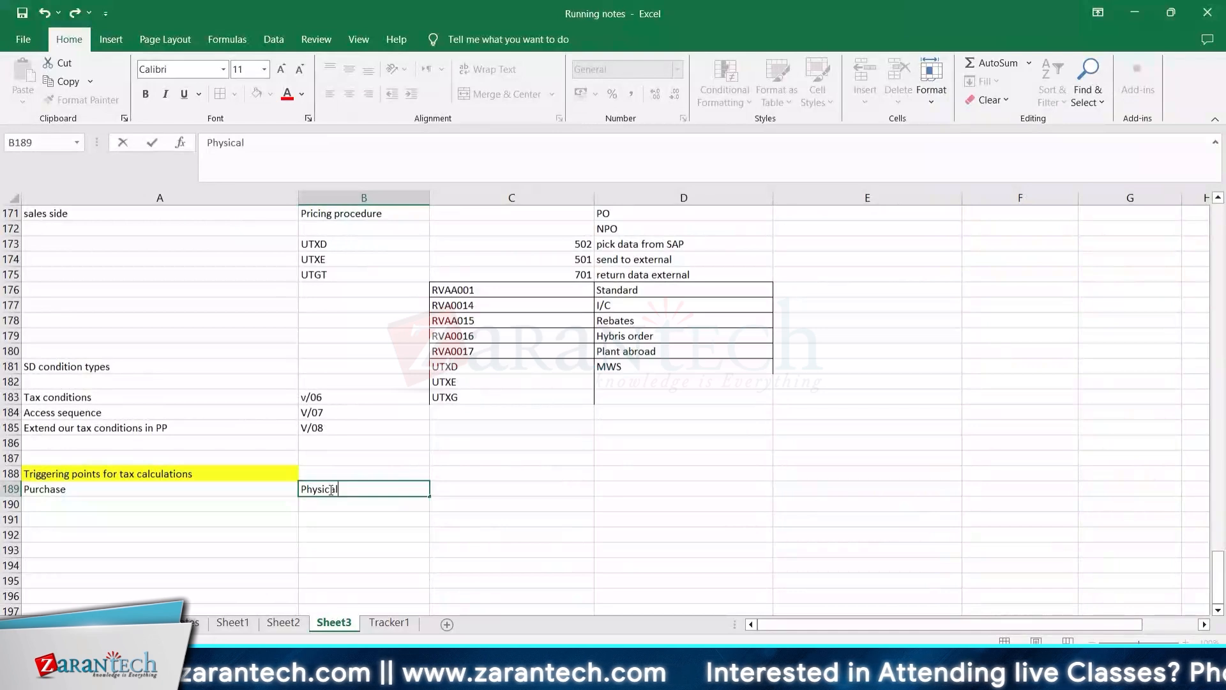
type("/vendor")
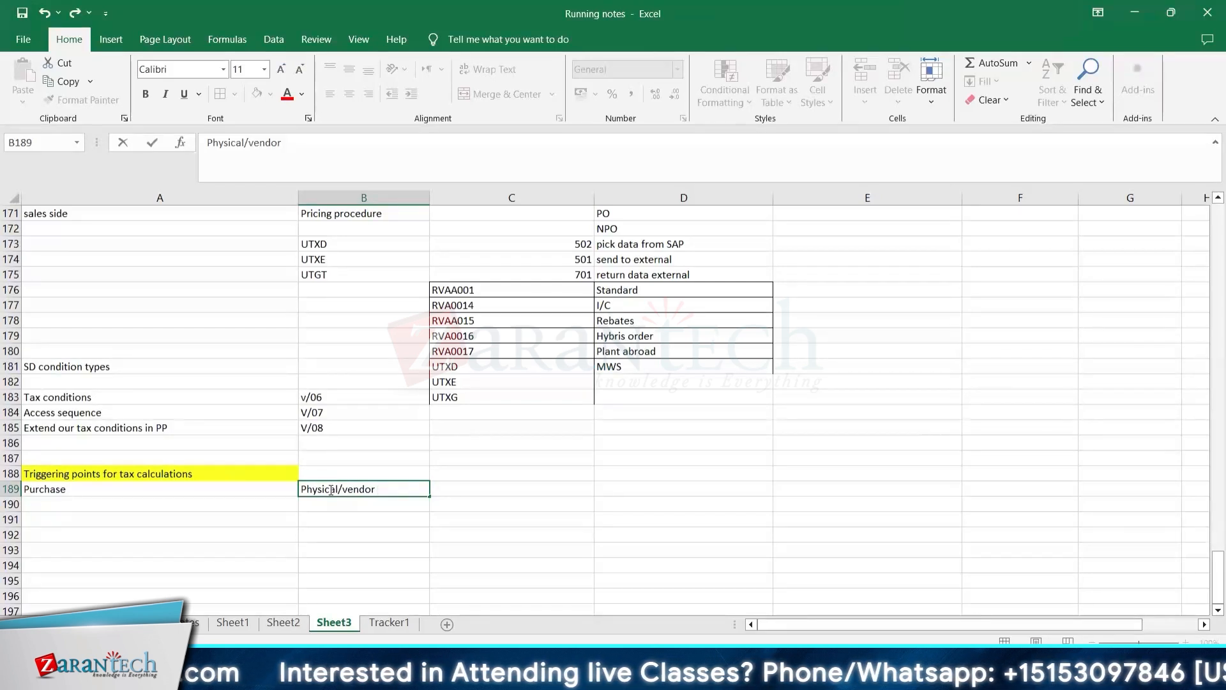
type("ountry")
key("Return")
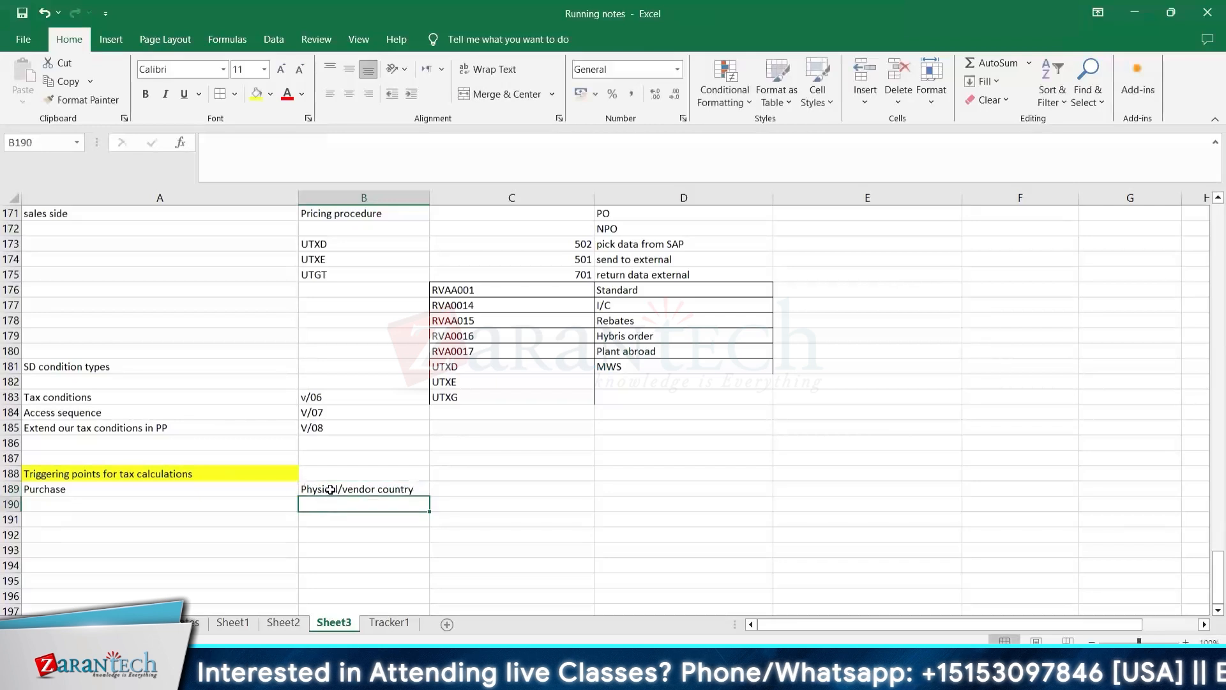
Step: List "Admin origin country", "Material/MG-MTC" and "GL" in cells B190 to B192 below the vendor country entry
type("Admin origin country")
key("Return")
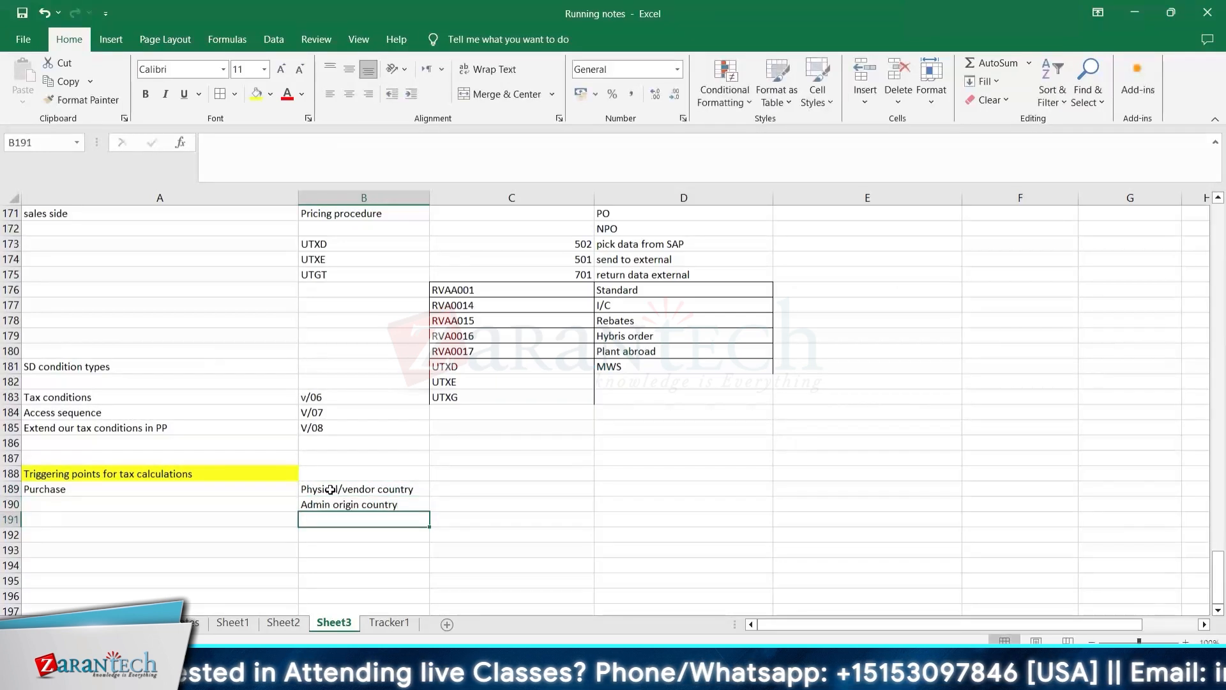
type("Material/MG")
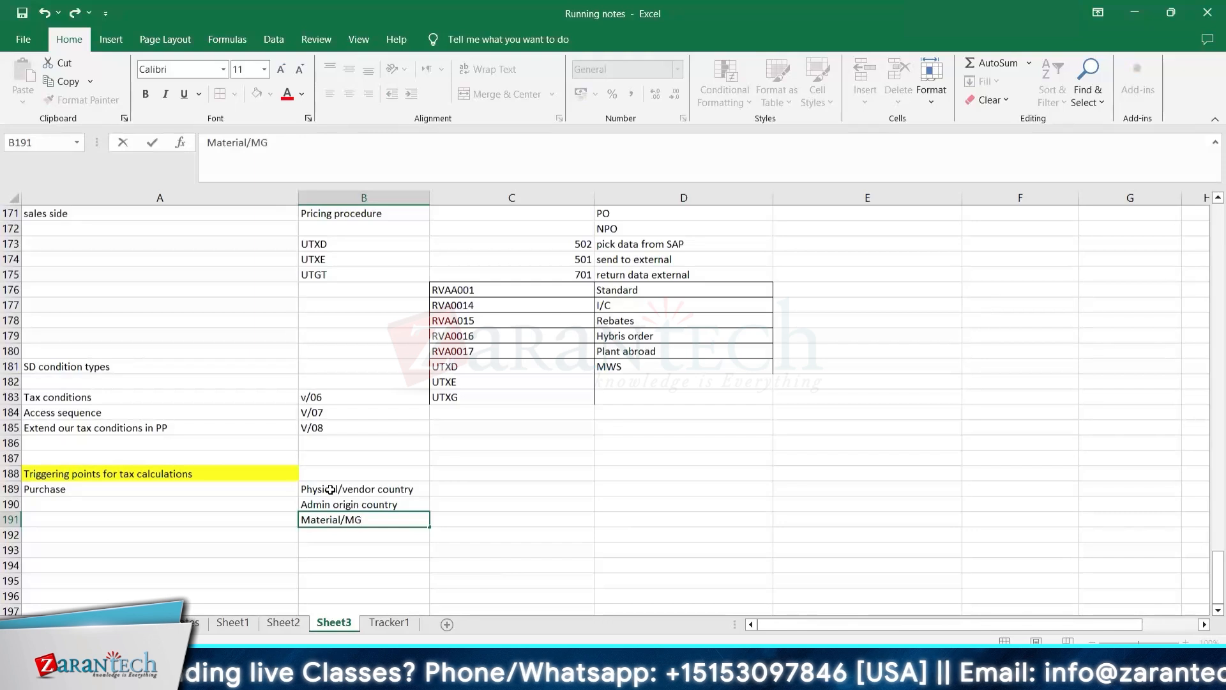
type("-MTC")
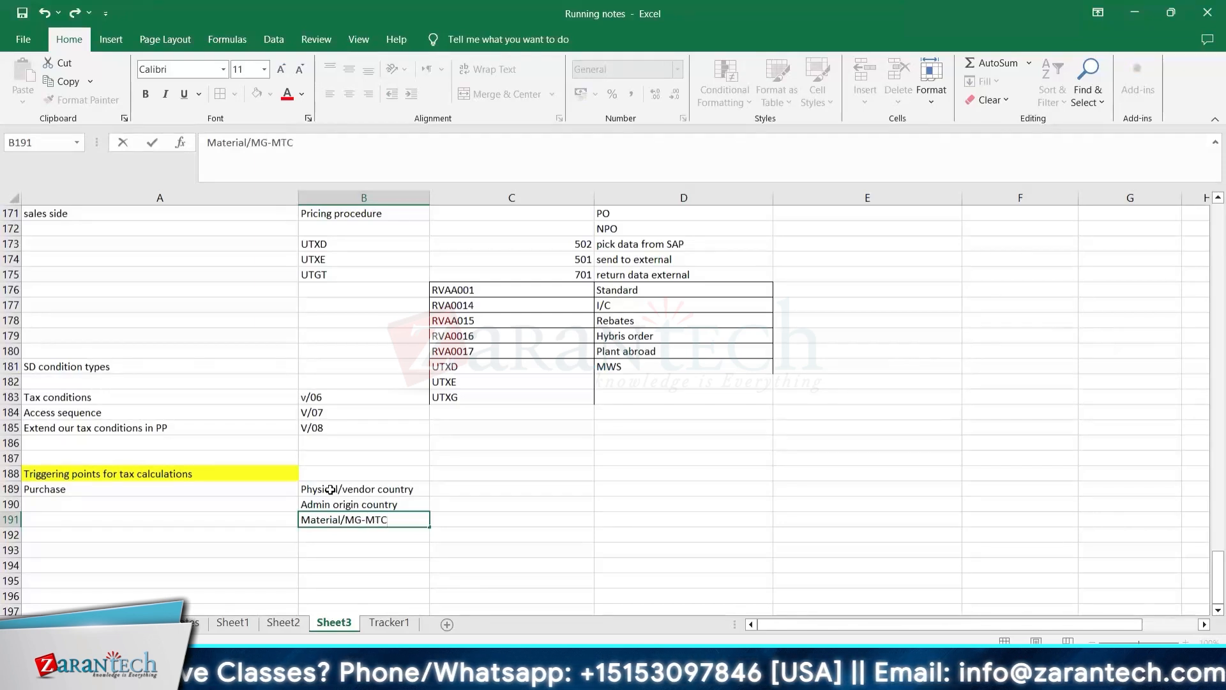
key("Return")
type("GL")
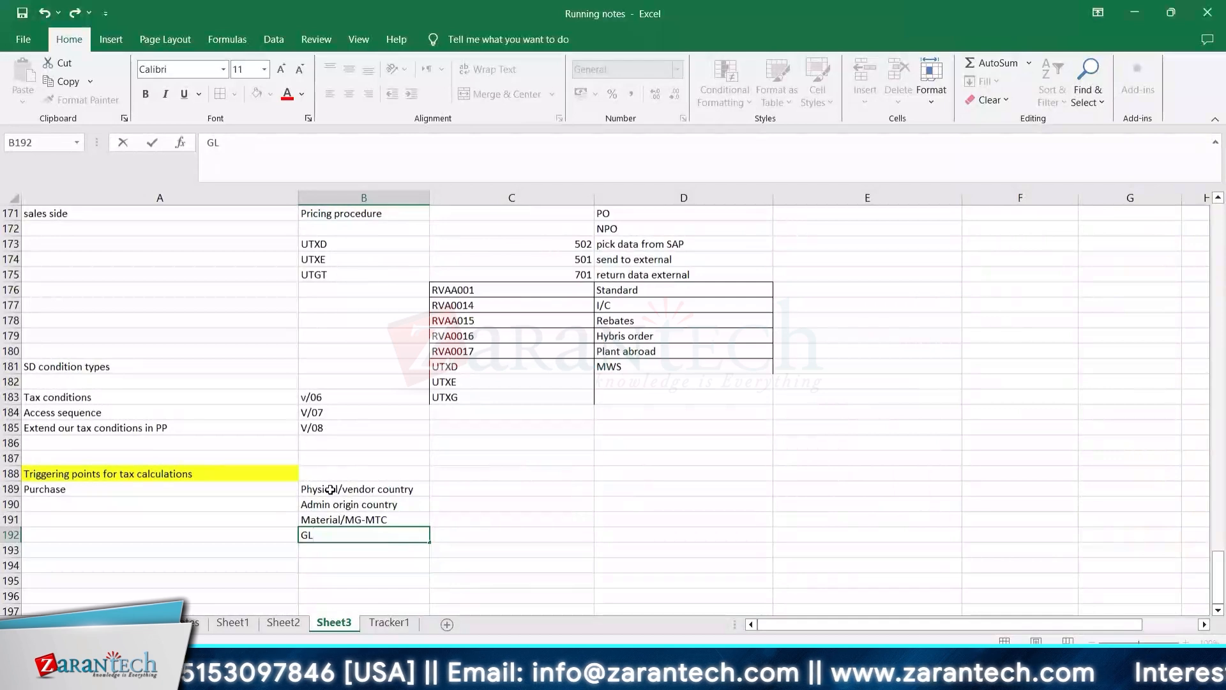
key("Tab")
key("Left")
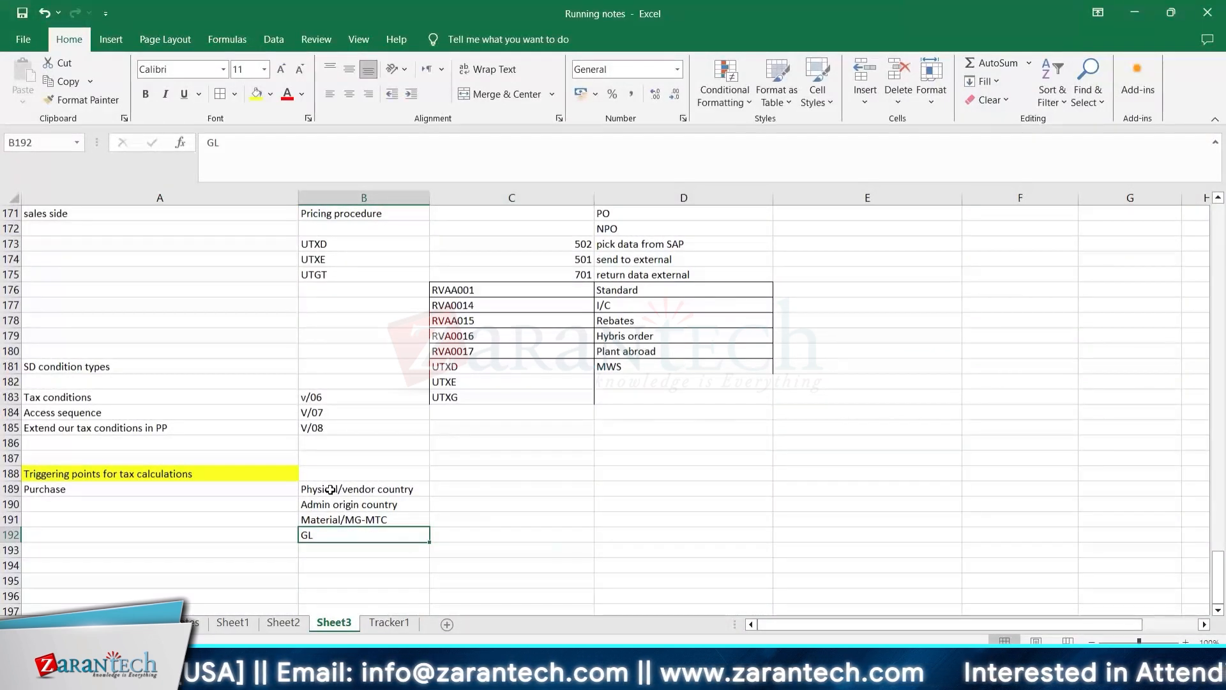
Step: Move the entries in B190:B192 down one row to B191:B193, leaving B190 empty
left_click(356, 548)
left_click(326, 535)
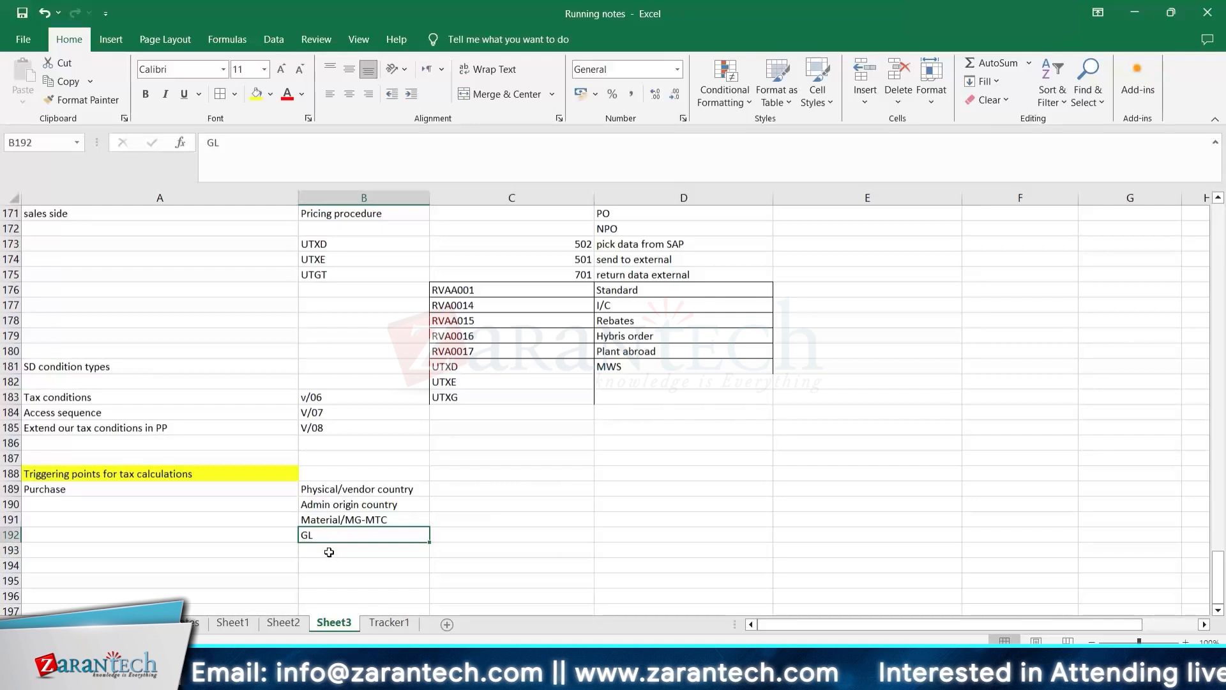
left_click(328, 552)
left_click(339, 474)
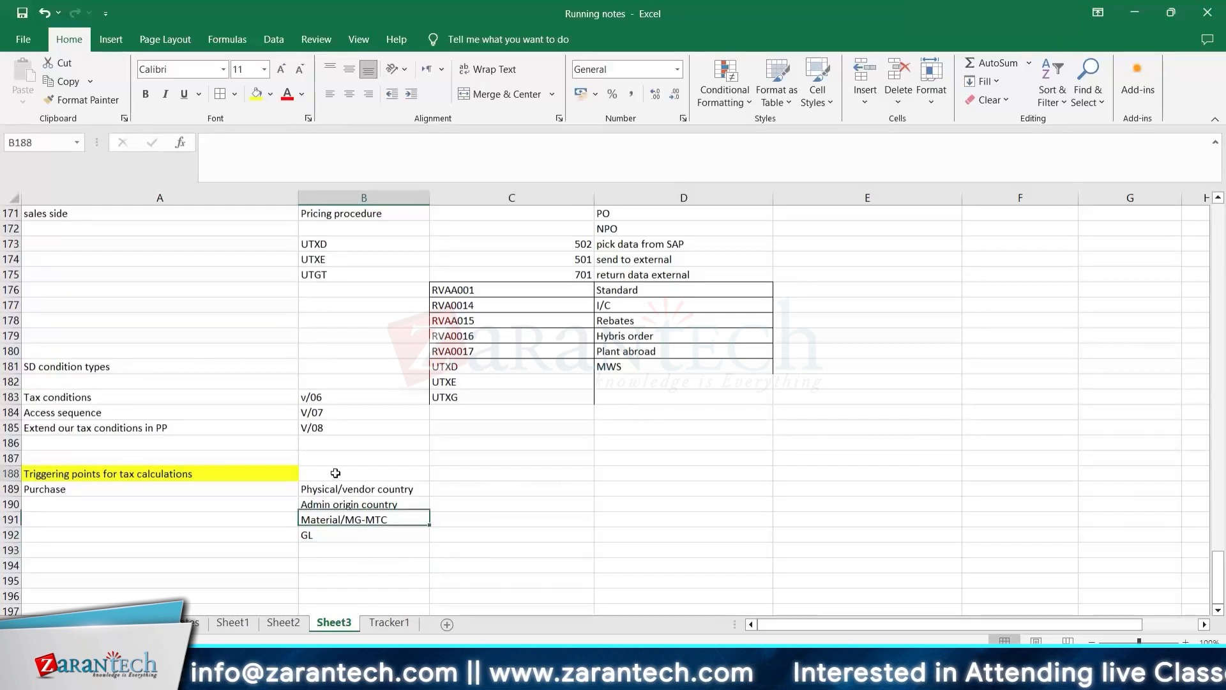
left_click(338, 536)
left_click_drag(335, 506, 330, 552)
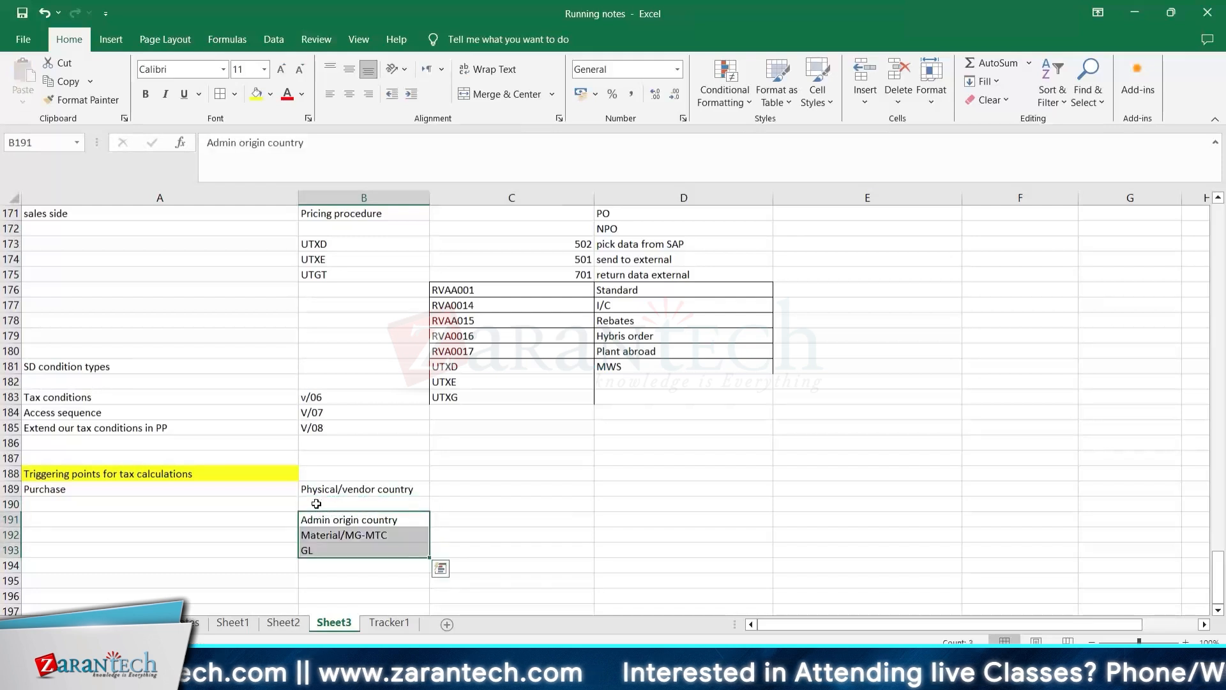
Step: Enter "VAT/GST/TJC" in the empty cell B190, between the vendor country and admin origin country entries
left_click(316, 504)
type("VAT reg")
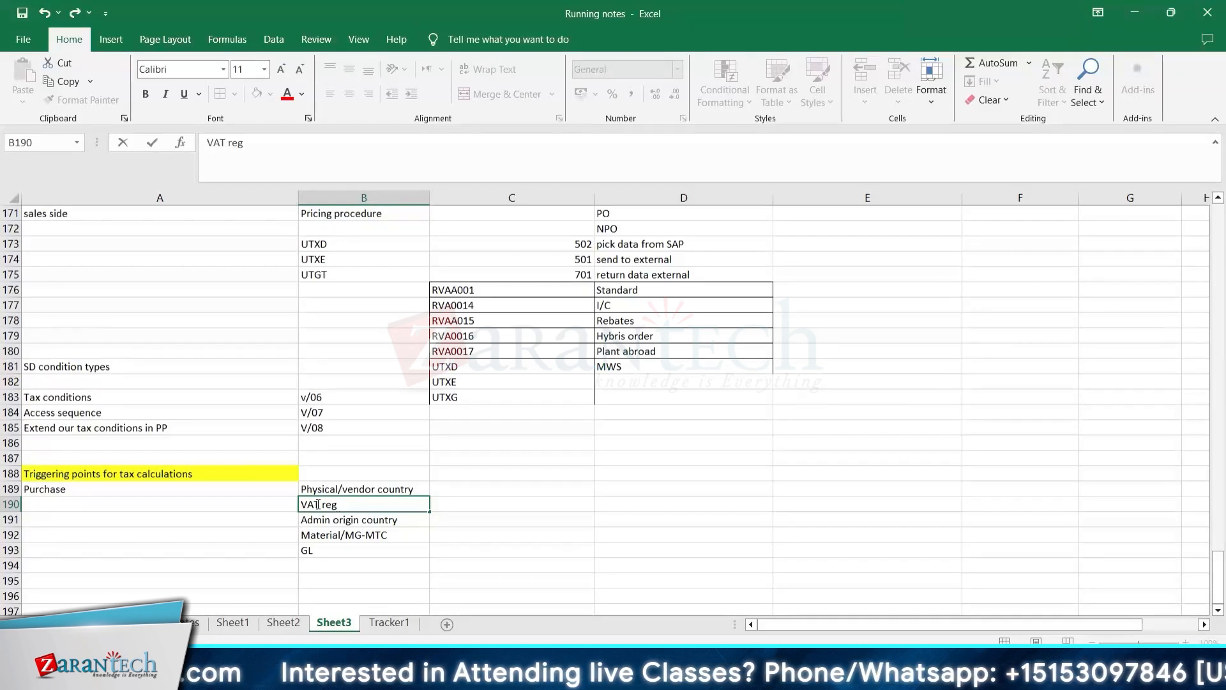
type("/gst")
key("BackSpace")
key("BackSpace")
key("BackSpace")
key("BackSpace")
key("BackSpace")
key("BackSpace")
key("BackSpace")
key("BackSpace")
key("BackSpace")
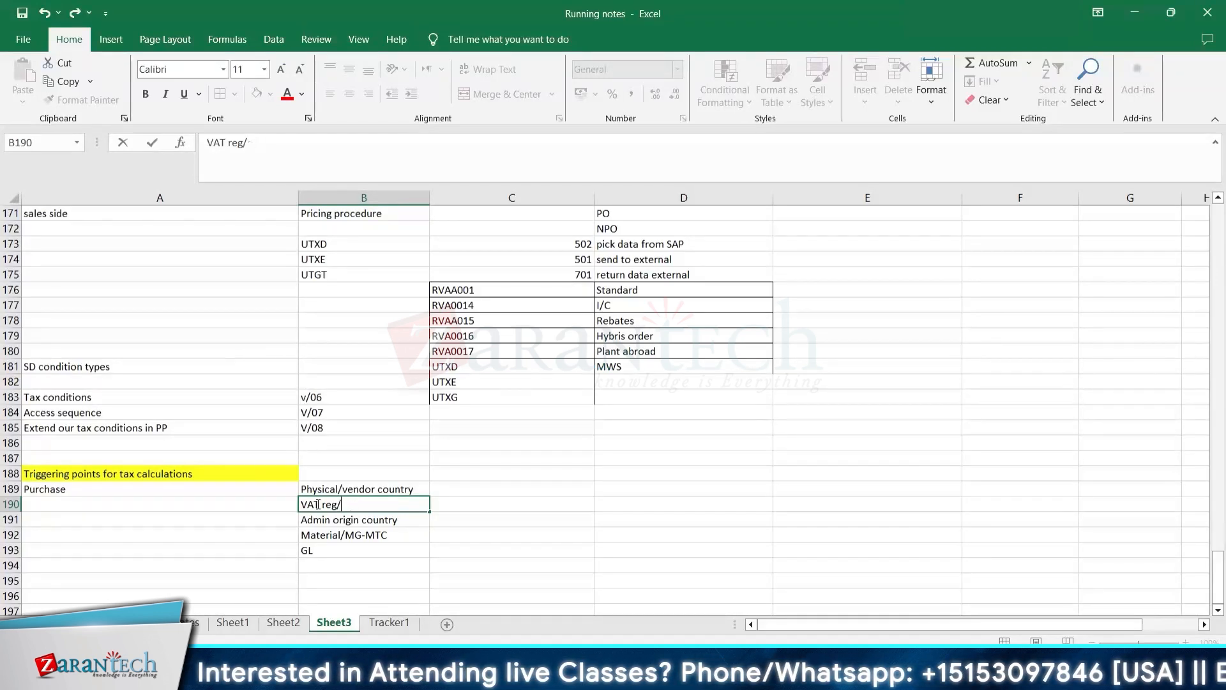
type("T")
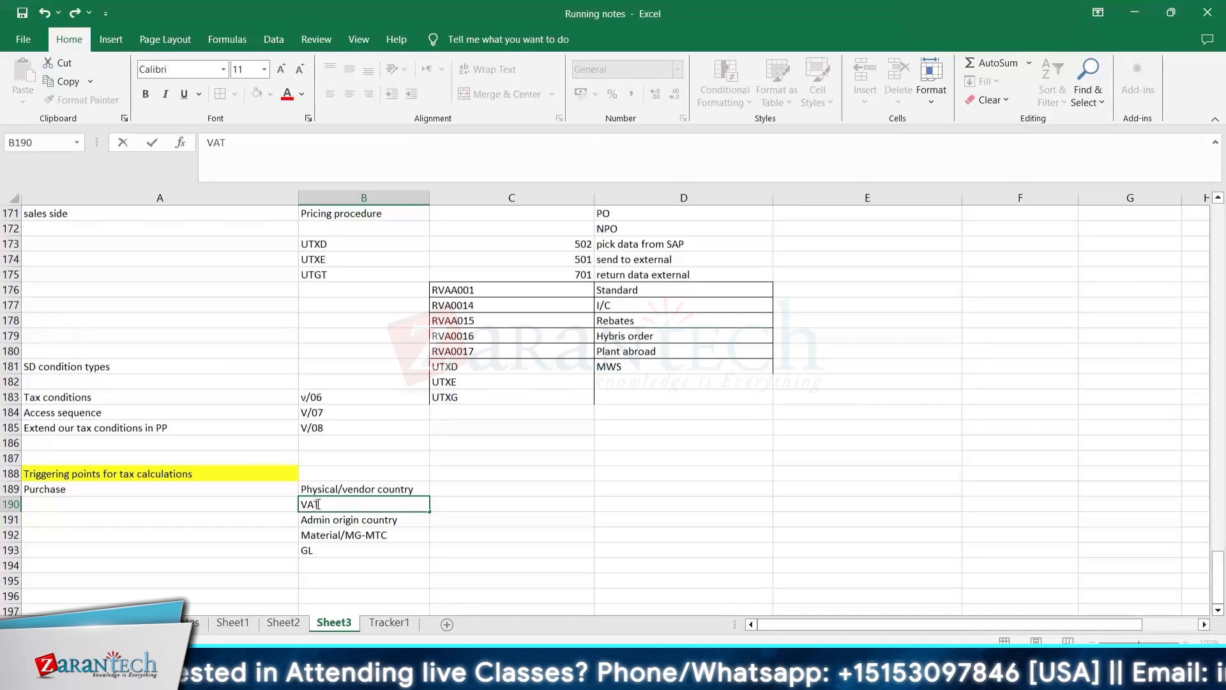
type("/GST")
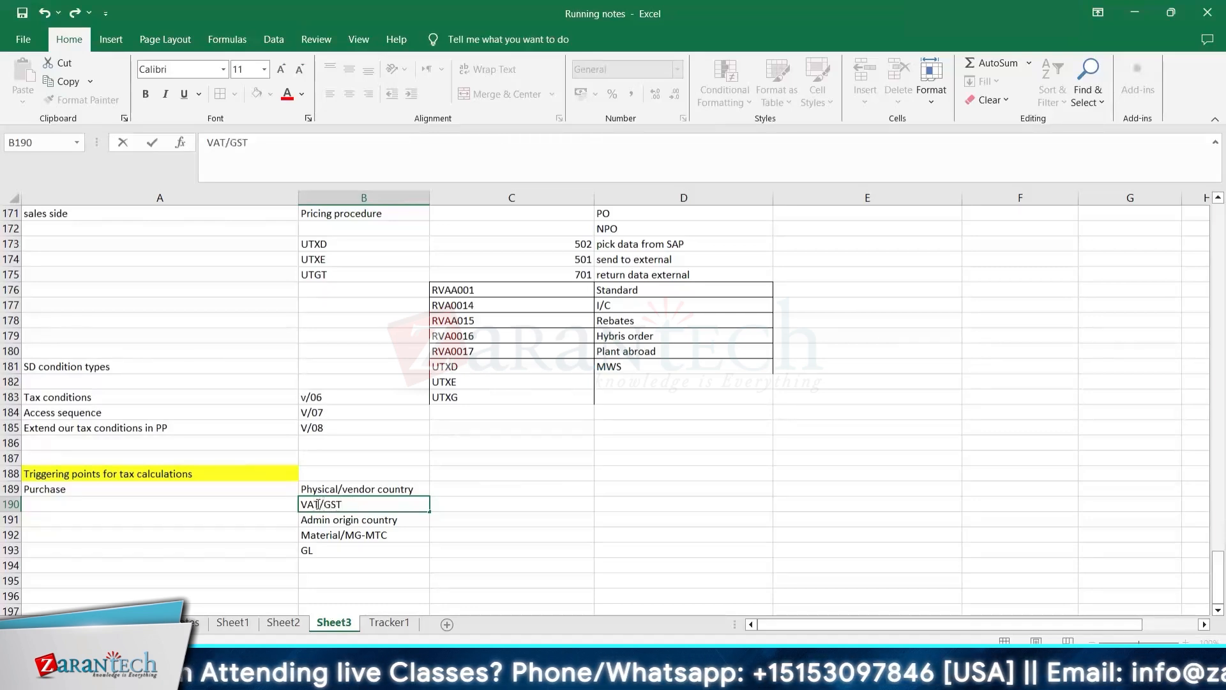
type("/TJC")
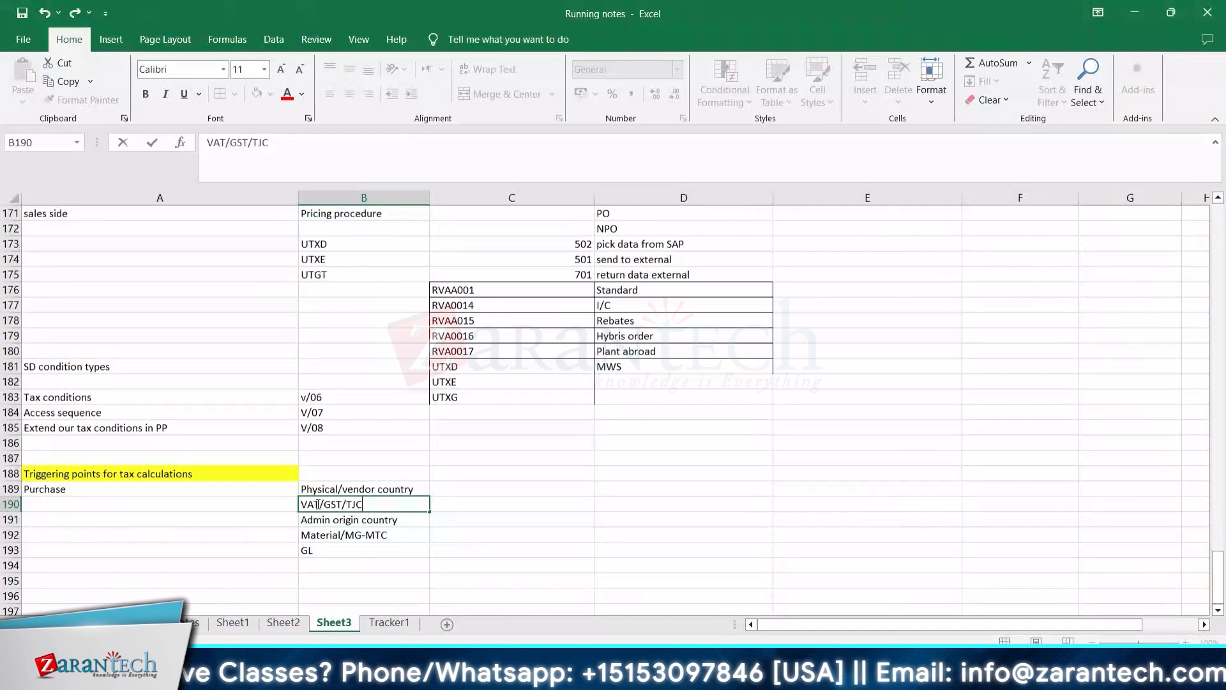
key("Tab")
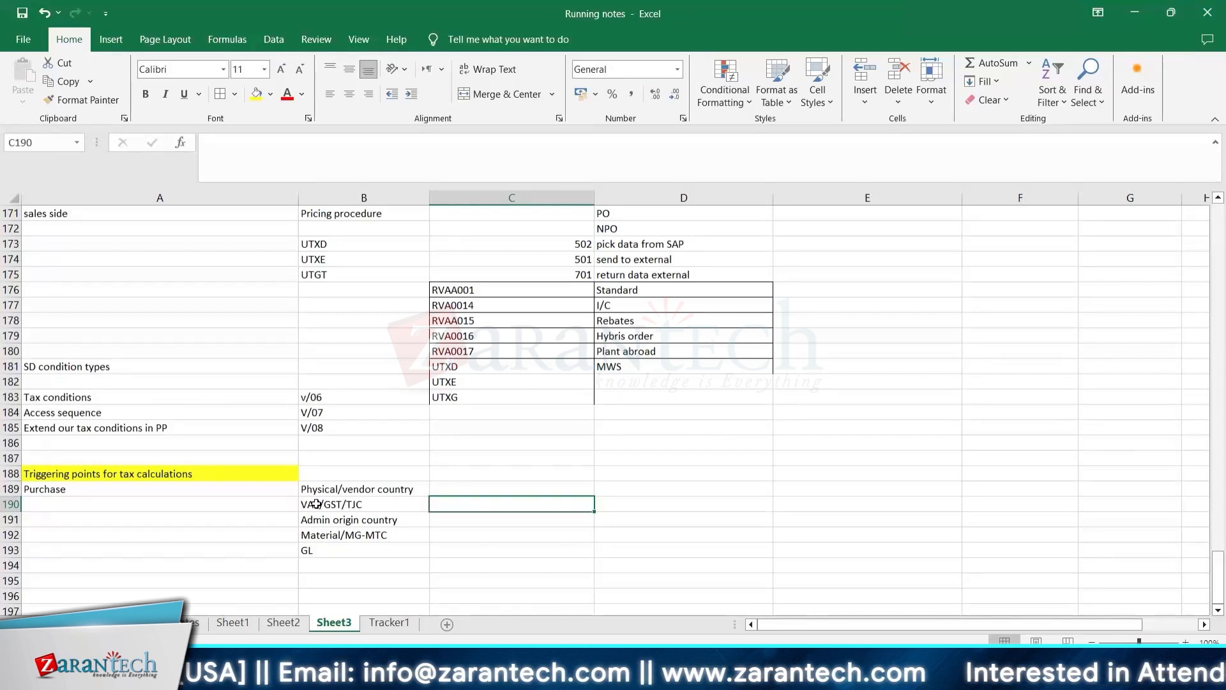
Step: Review the Purchase triggering points one by one in cells B189:B193, from vendor country to GL
left_click(350, 504)
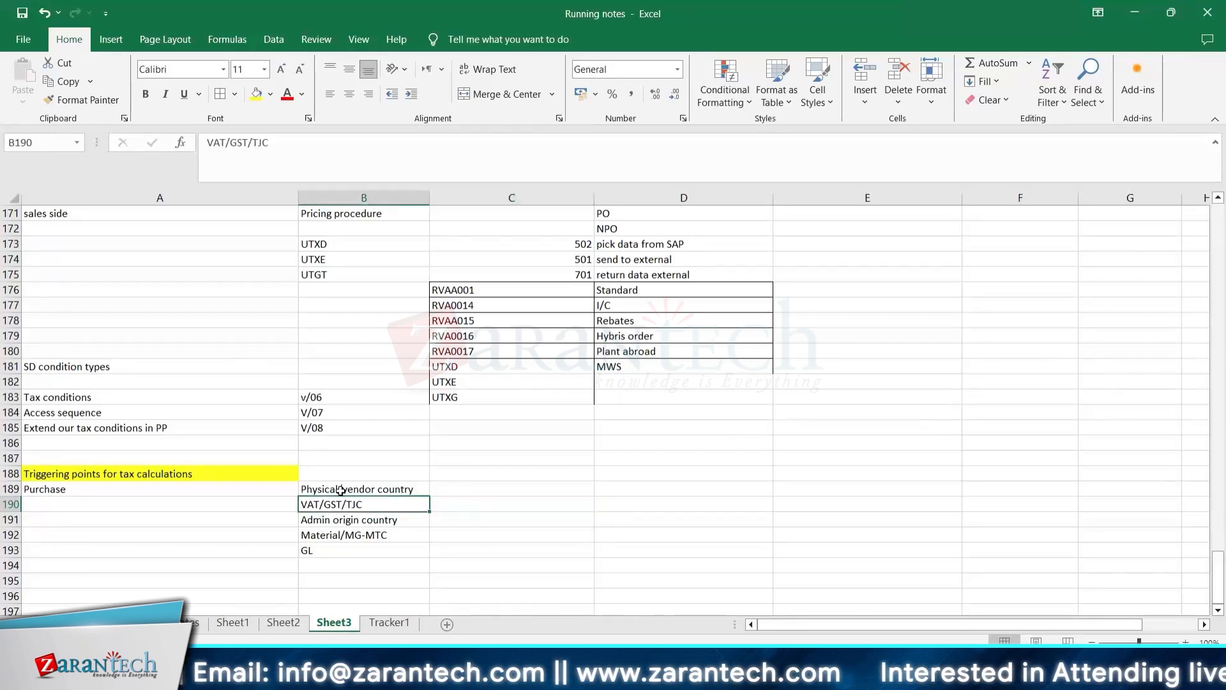
left_click(341, 490)
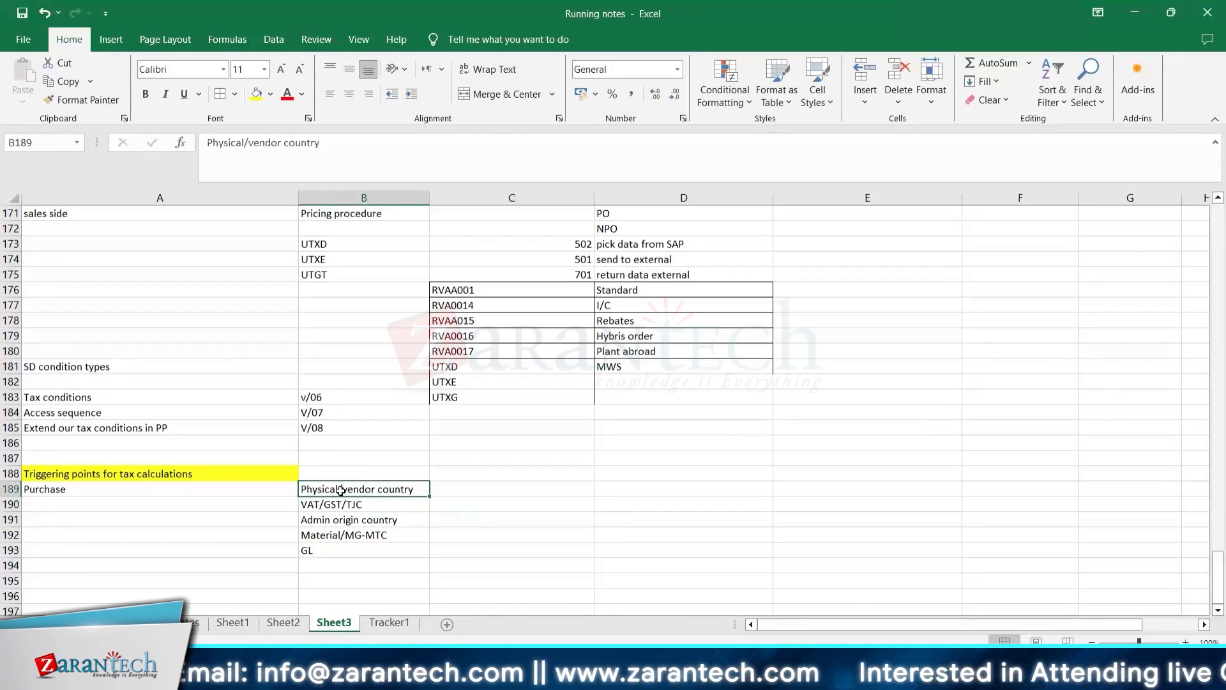
left_click(341, 534)
left_click(334, 508)
left_click(367, 536)
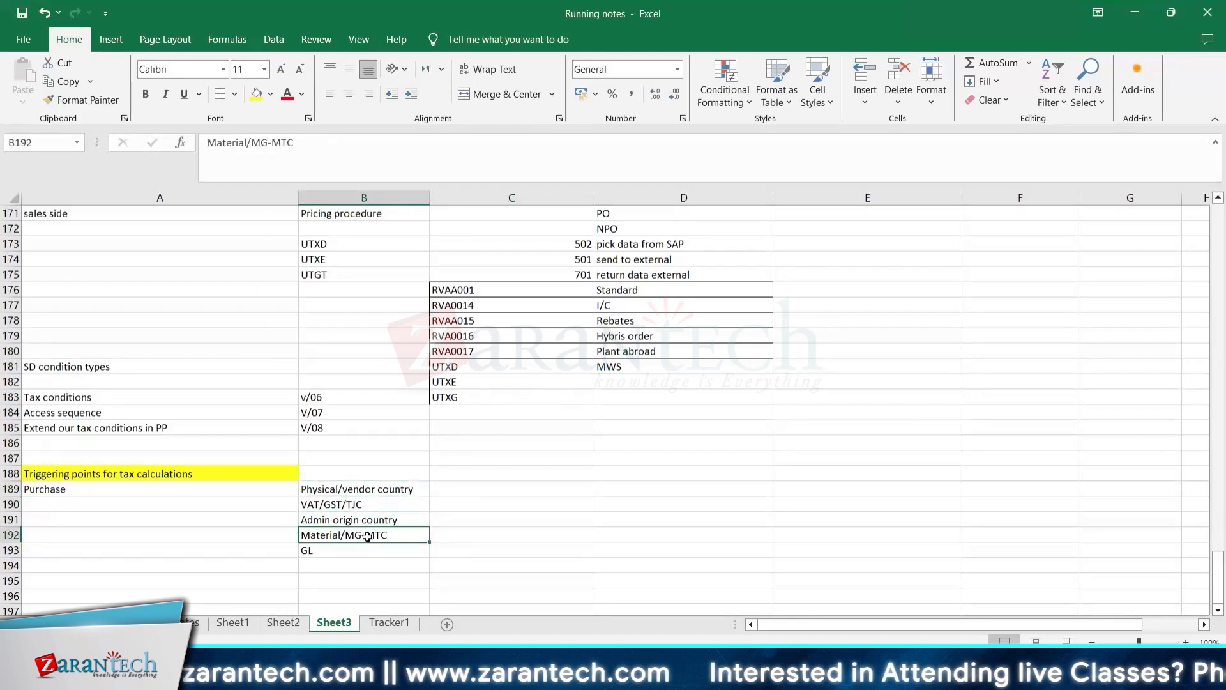
left_click(330, 548)
left_click(368, 487)
left_click_drag(395, 506, 390, 548)
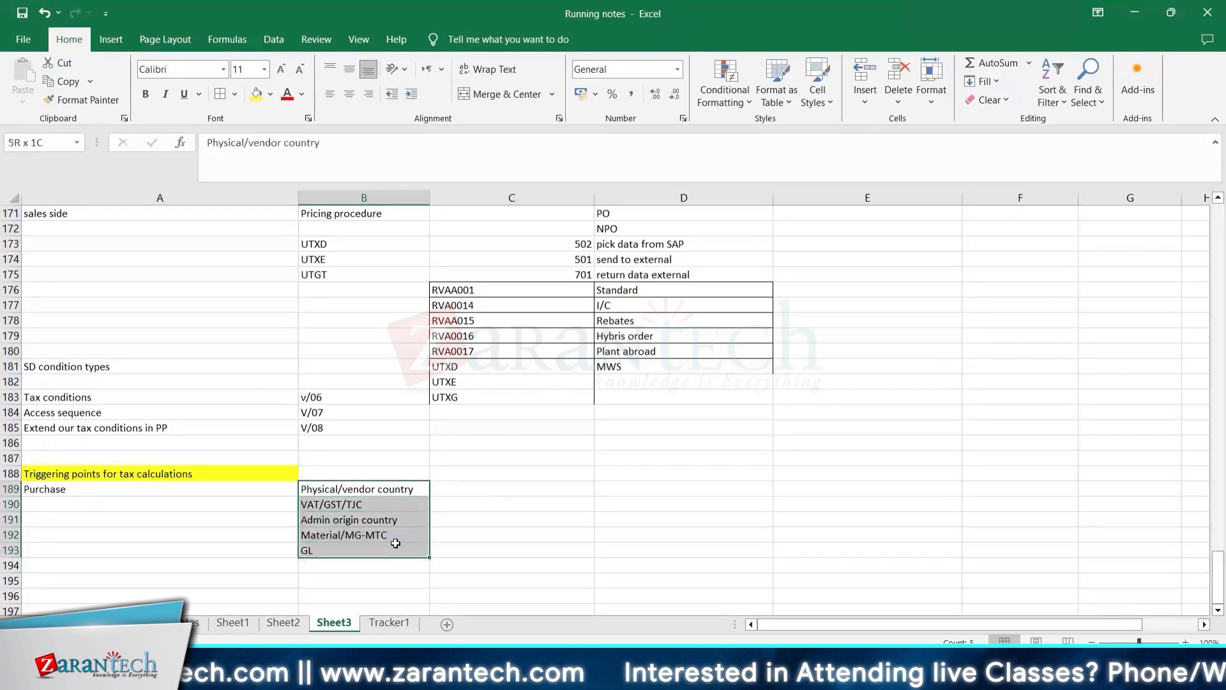
left_click(495, 548)
Step: Start a "Sales" section in cell A195 with "Destination" in B195 and "Ship to party" in C195
scroll(255, 511, "down", 2)
left_click(70, 489)
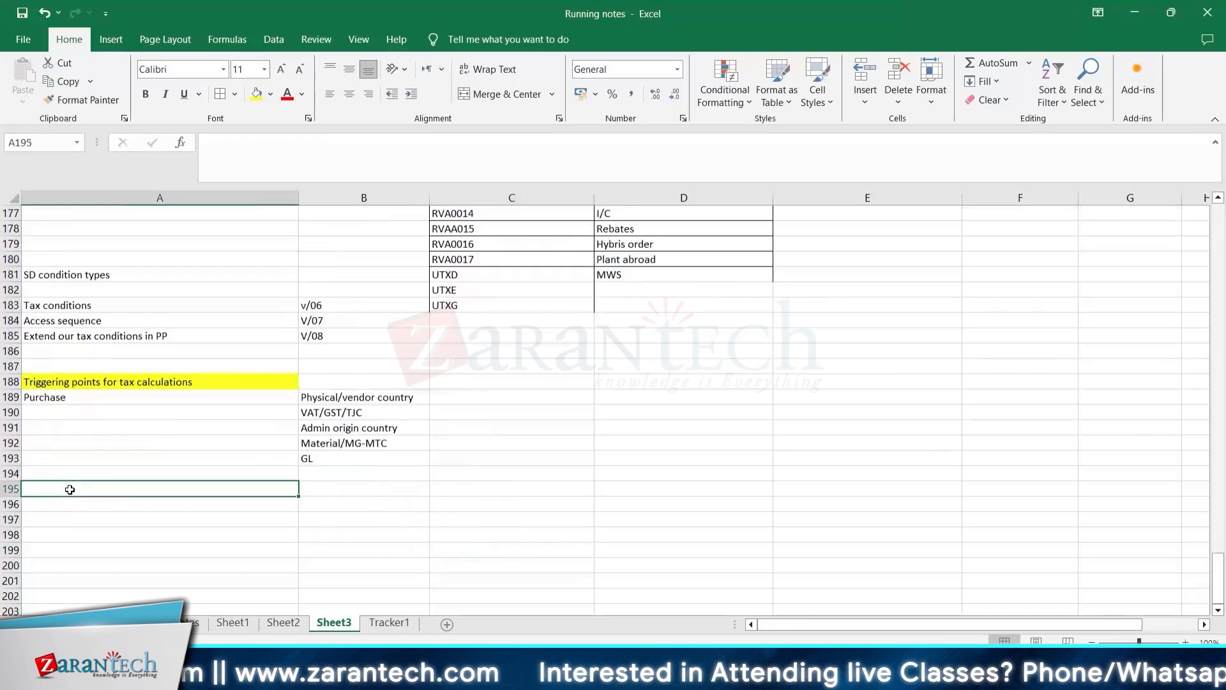
type("Sales")
key("Tab")
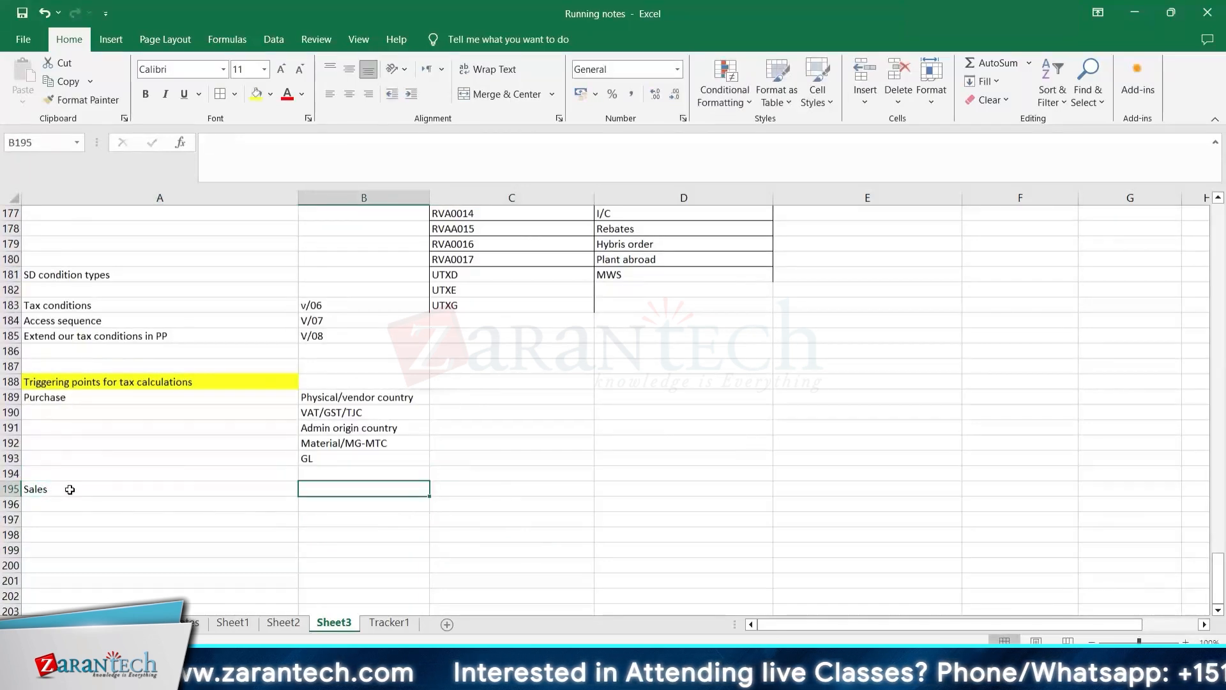
type("Destinat")
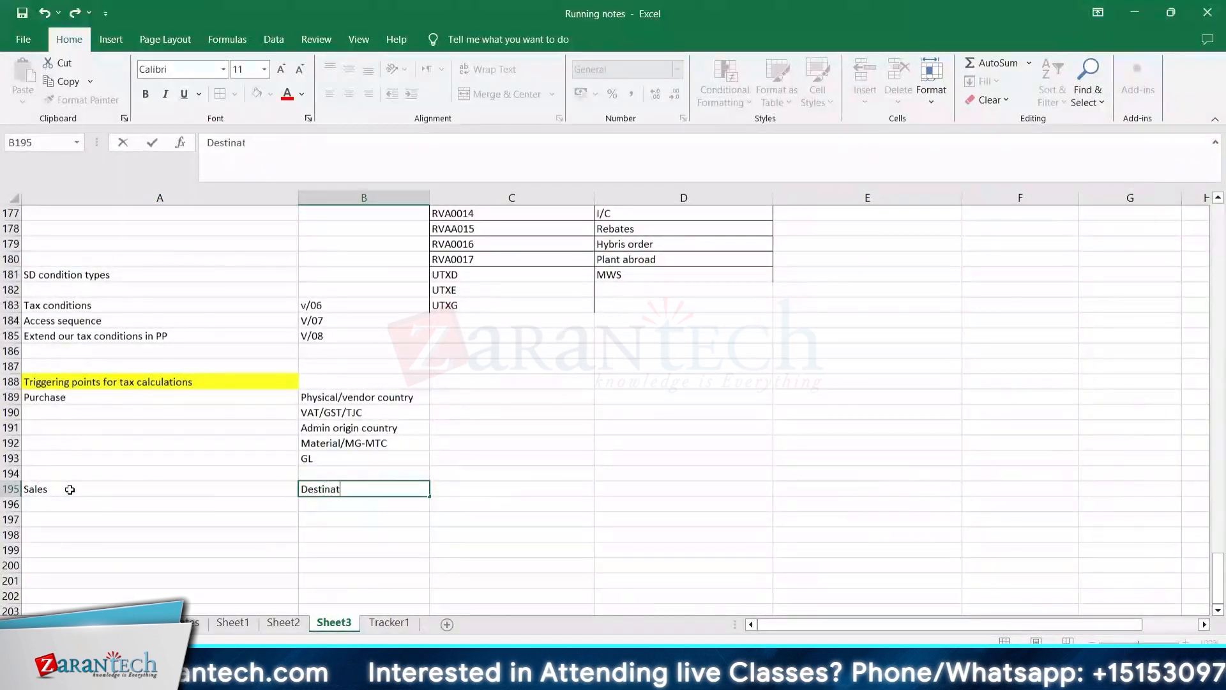
type("ion")
key("Tab")
type("Ship to party")
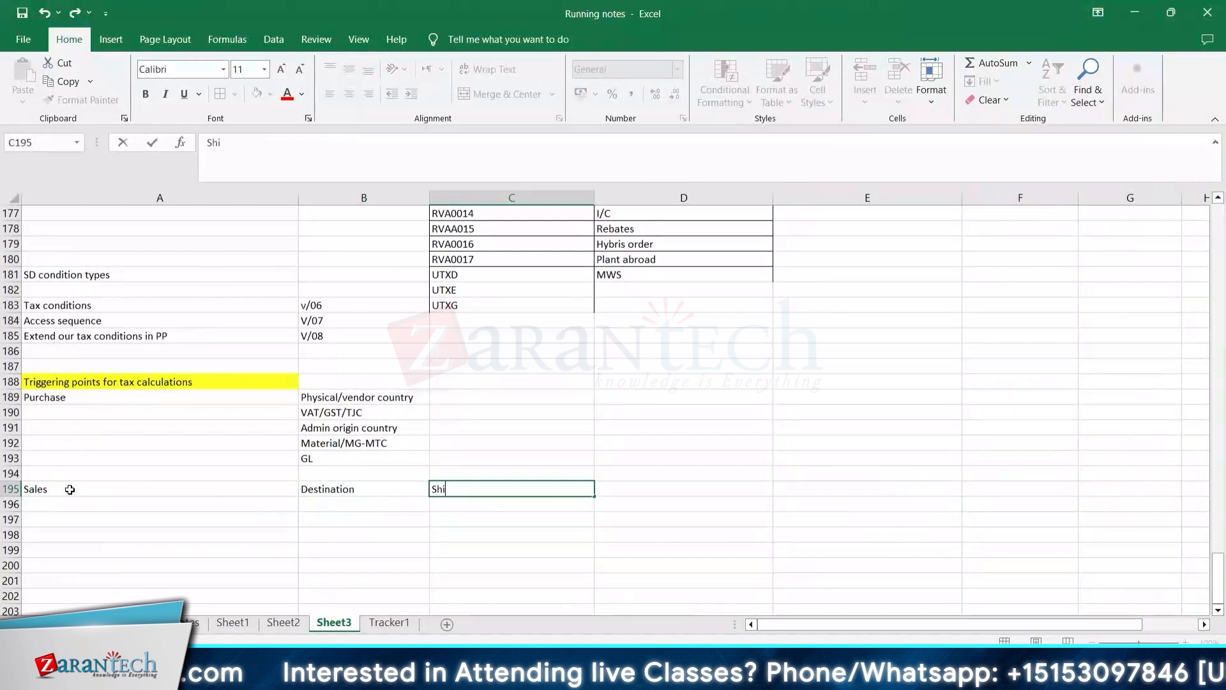
key("Return")
Step: Add "Admin" in cell B196 and "Sold to party" beside it in C196
type("Admin")
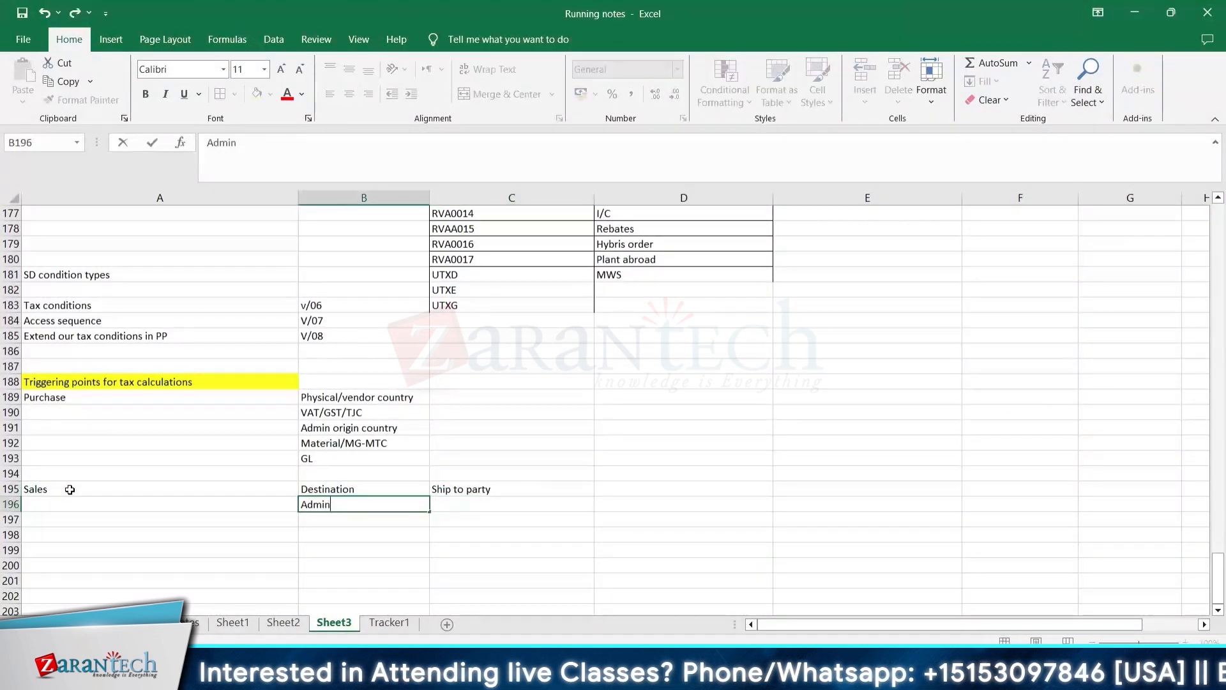
key("Tab")
type("Sold to party")
key("Return")
Step: List "VAT/GST/TJC/TAX", "CTC" and "MTC" in cells B197 to B199 below the Admin entry
type("VA")
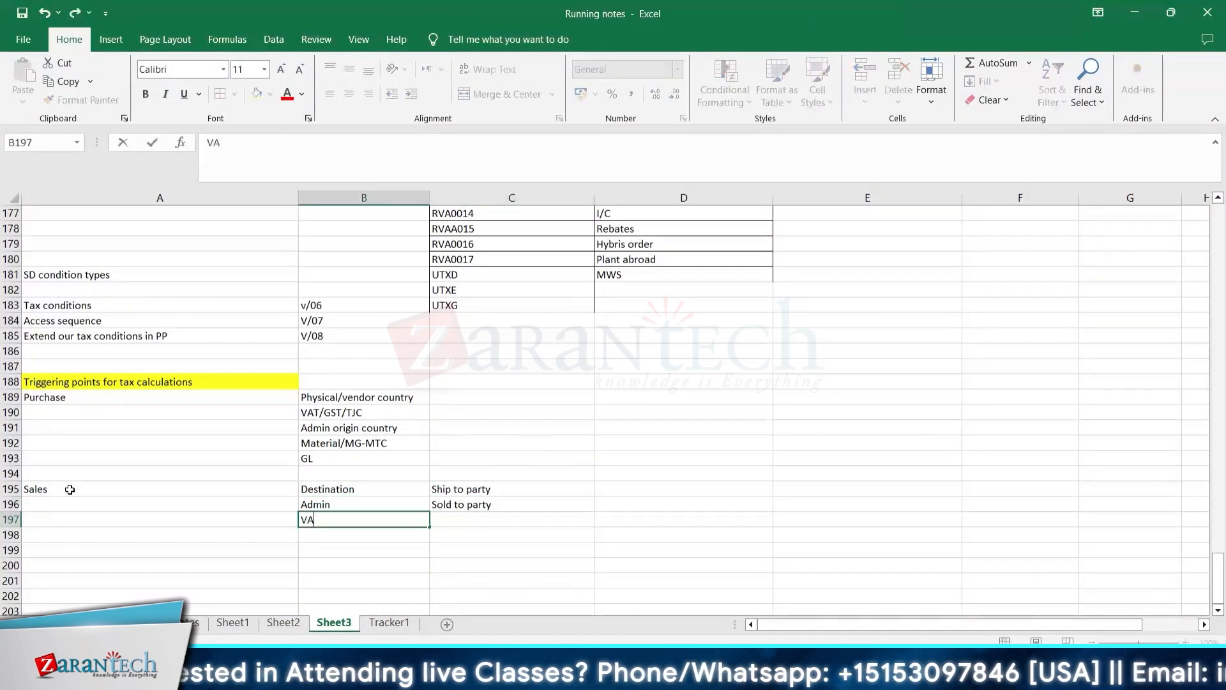
type("T/GST/TJC/TAX")
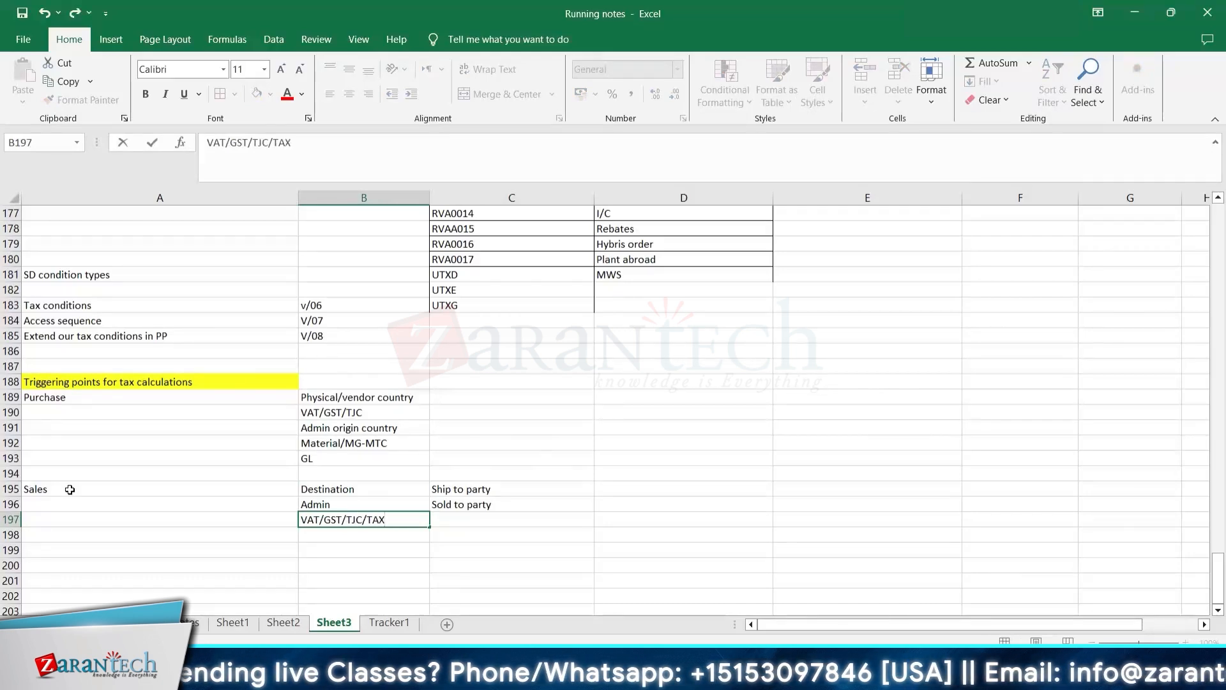
key("Return")
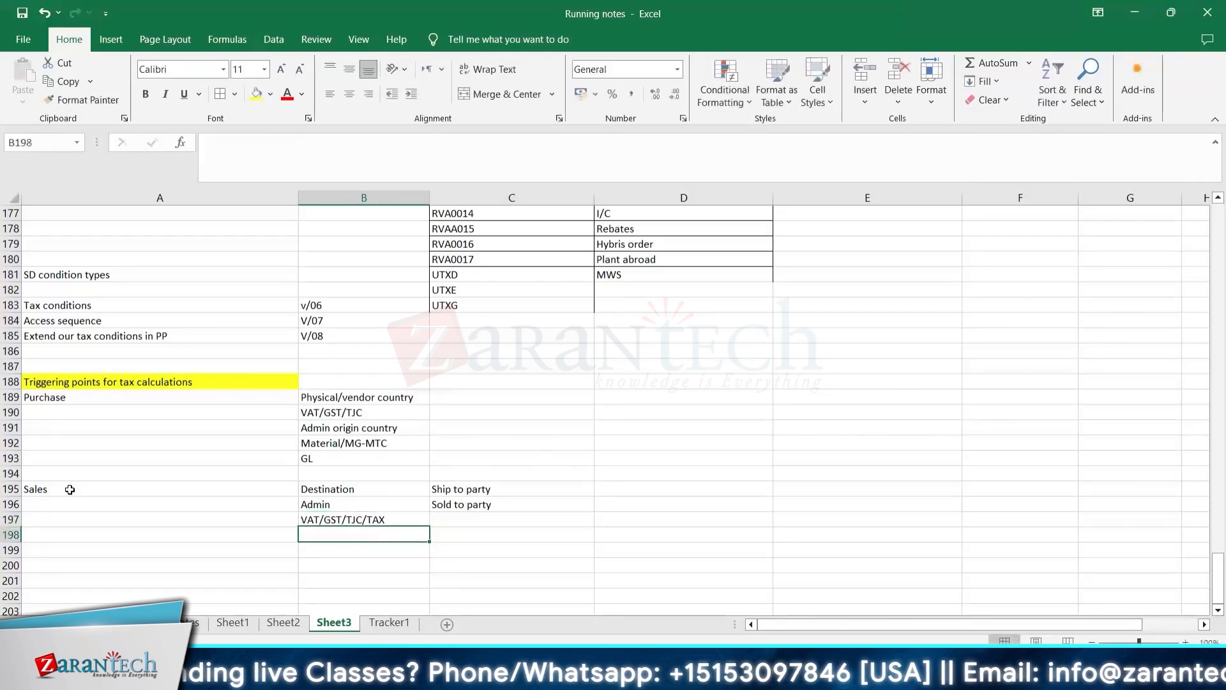
type("CTC")
key("Return")
type("MTC")
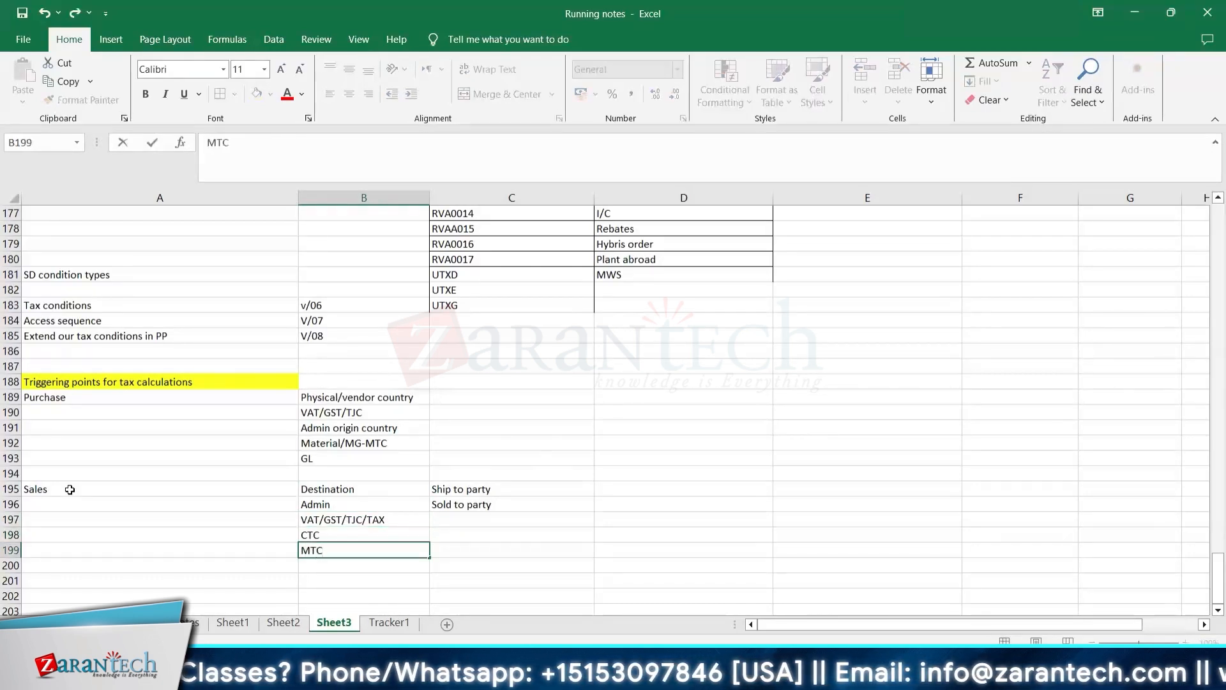
Step: Review the Sales triggering points in cells B195:B199, from Destination to MTC
key("Up")
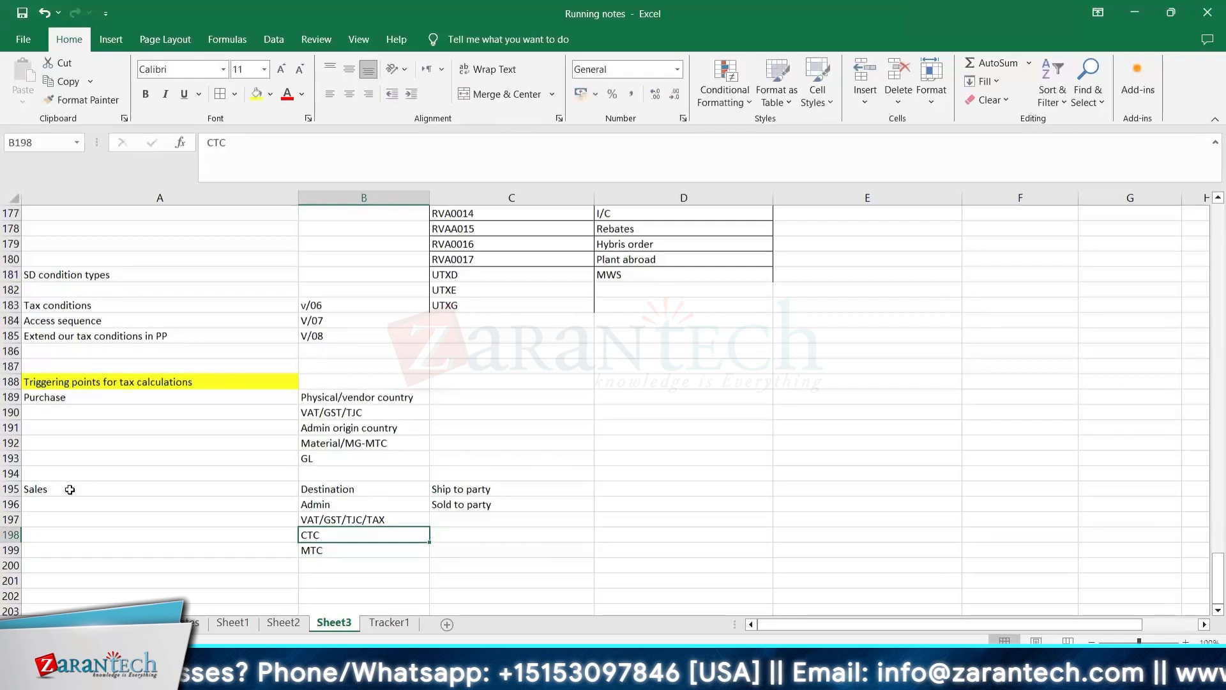
key("Down")
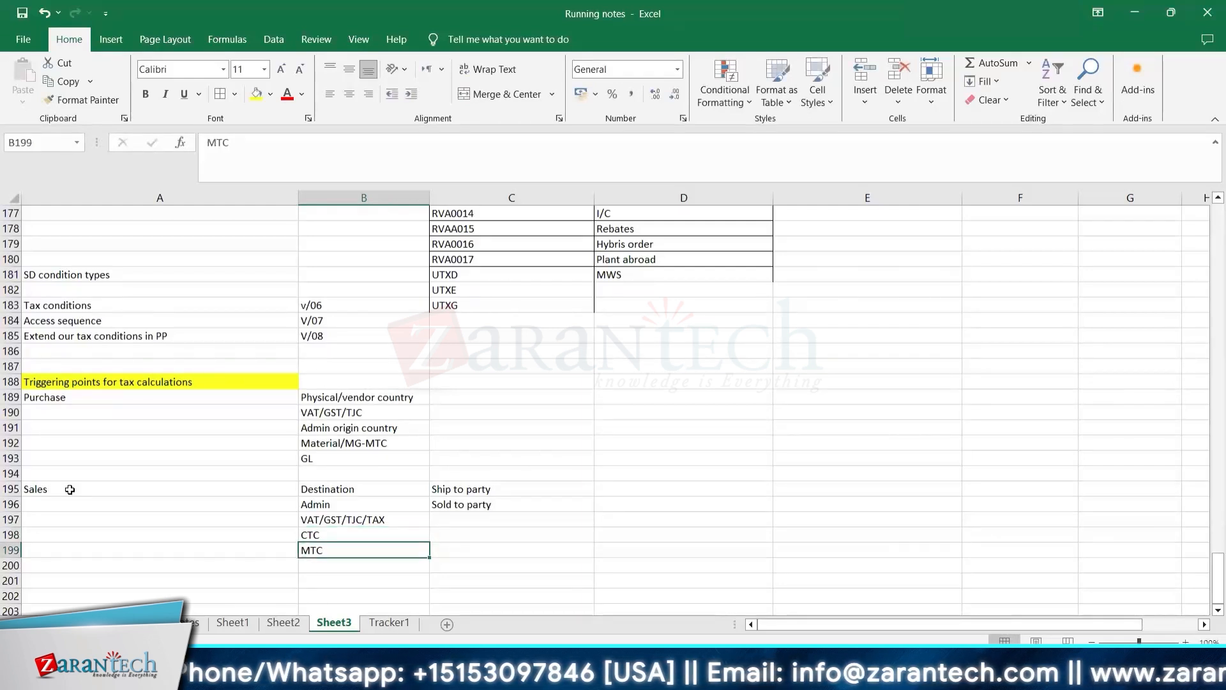
key("Down")
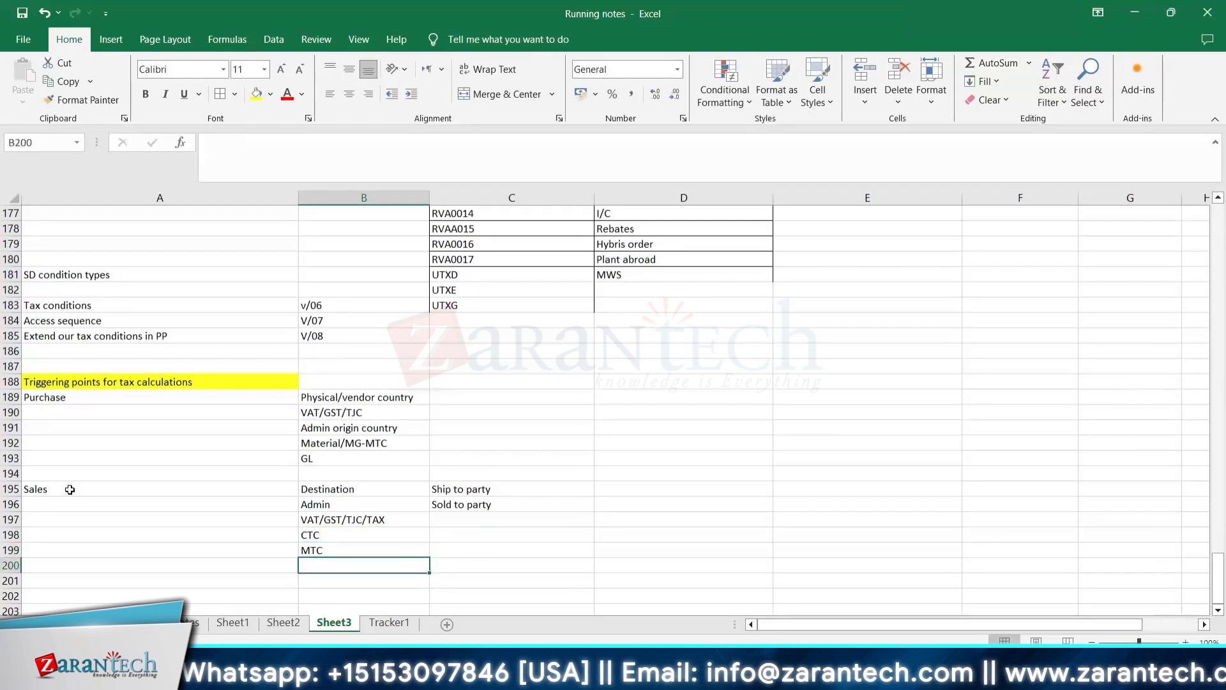
key("Up")
key("Up")
key("Up")
key("Up")
key("Up")
key("Down")
key("Down")
key("Down")
key("Down")
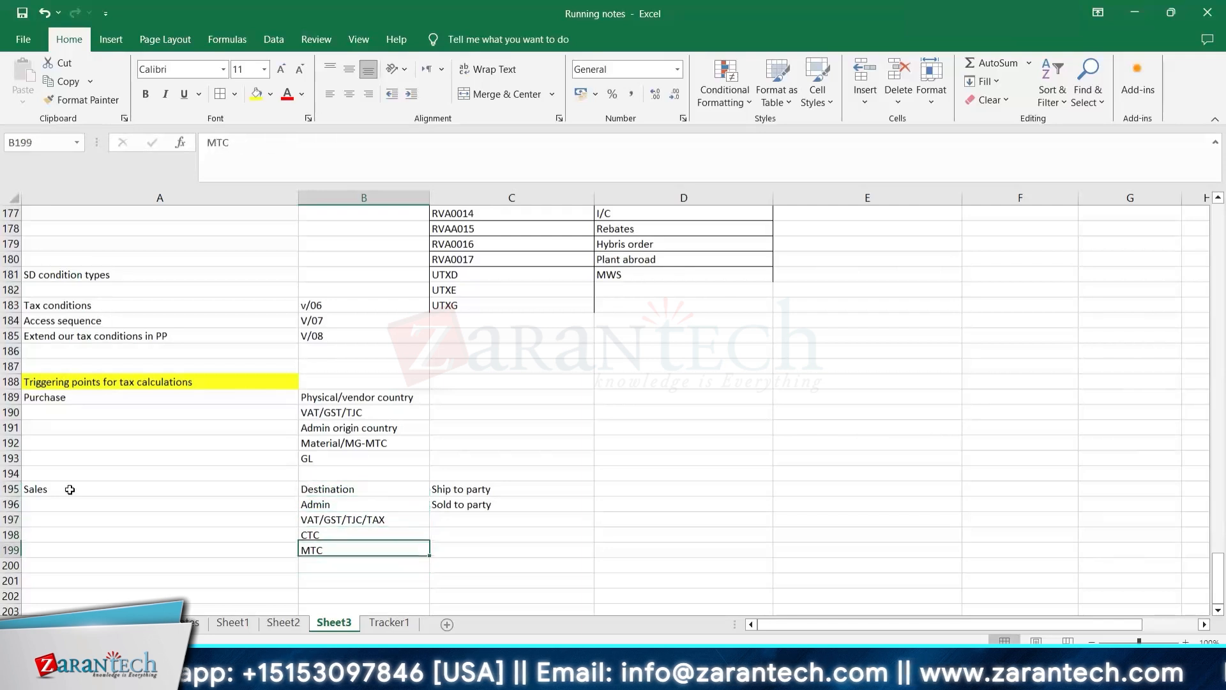
Step: Enter "MEK3" in cell C192 beside the Material/MG-MTC entry and clear it again
key("Up")
key("Up")
key("Up")
key("Up")
key("Up")
key("Up")
key("Up")
key("Right")
type("MEK3")
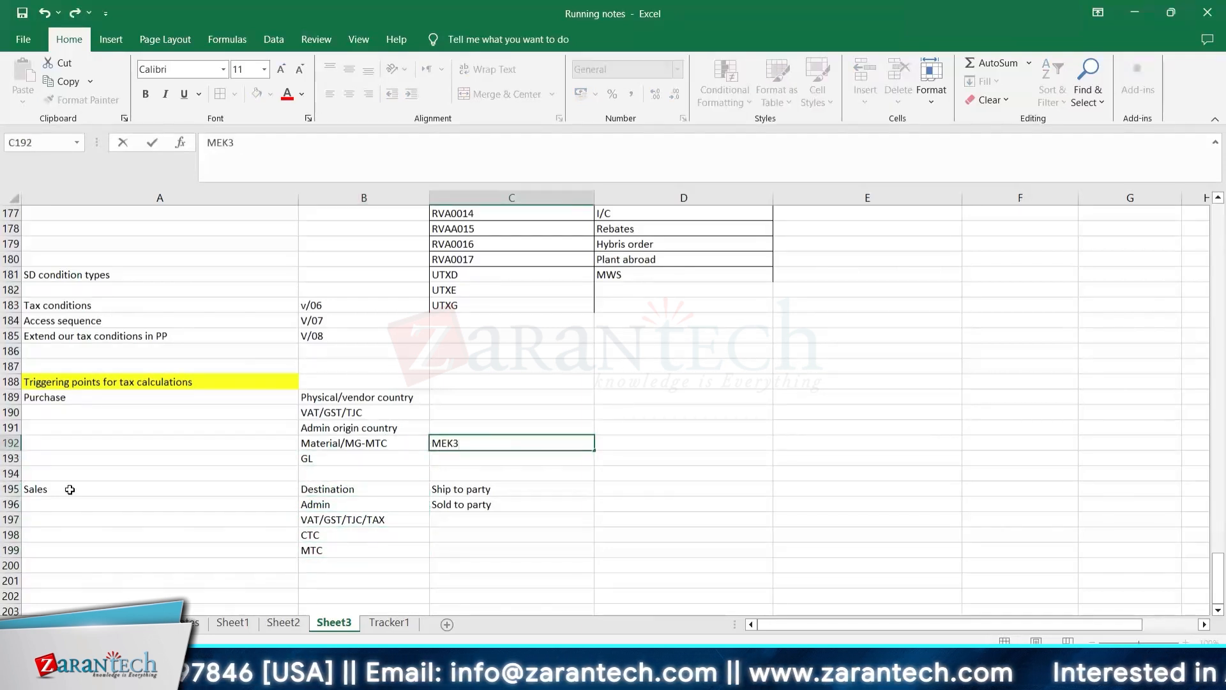
key("Return")
key("Up")
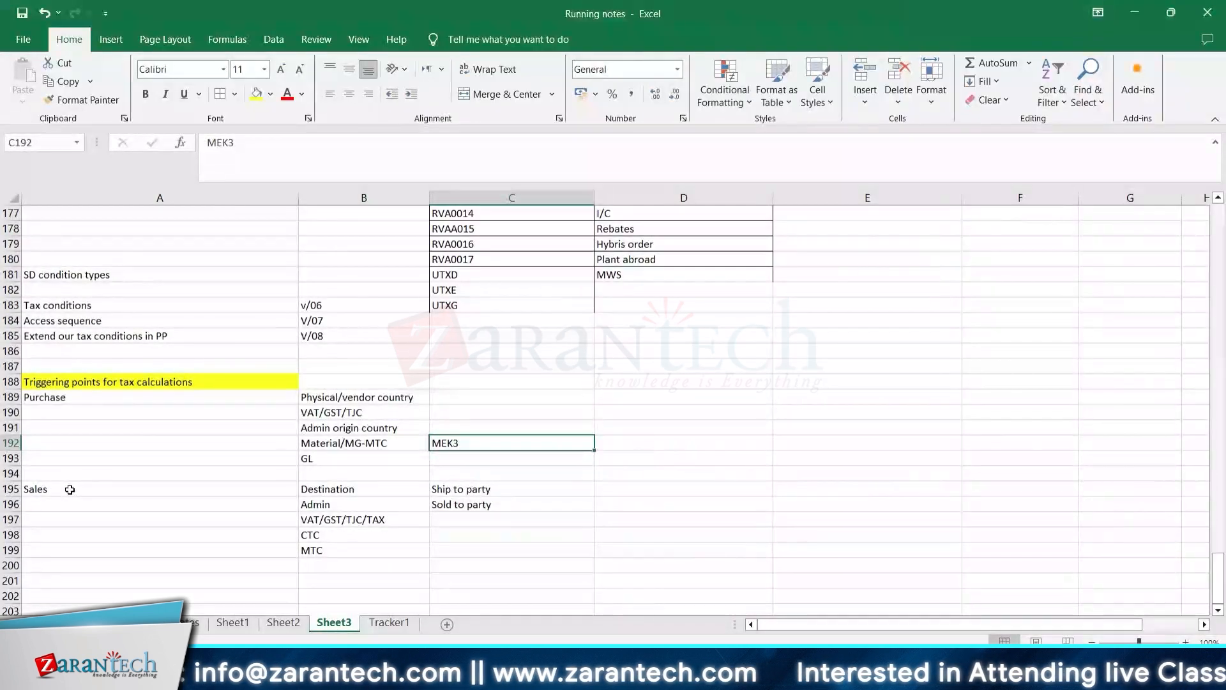
key("Delete")
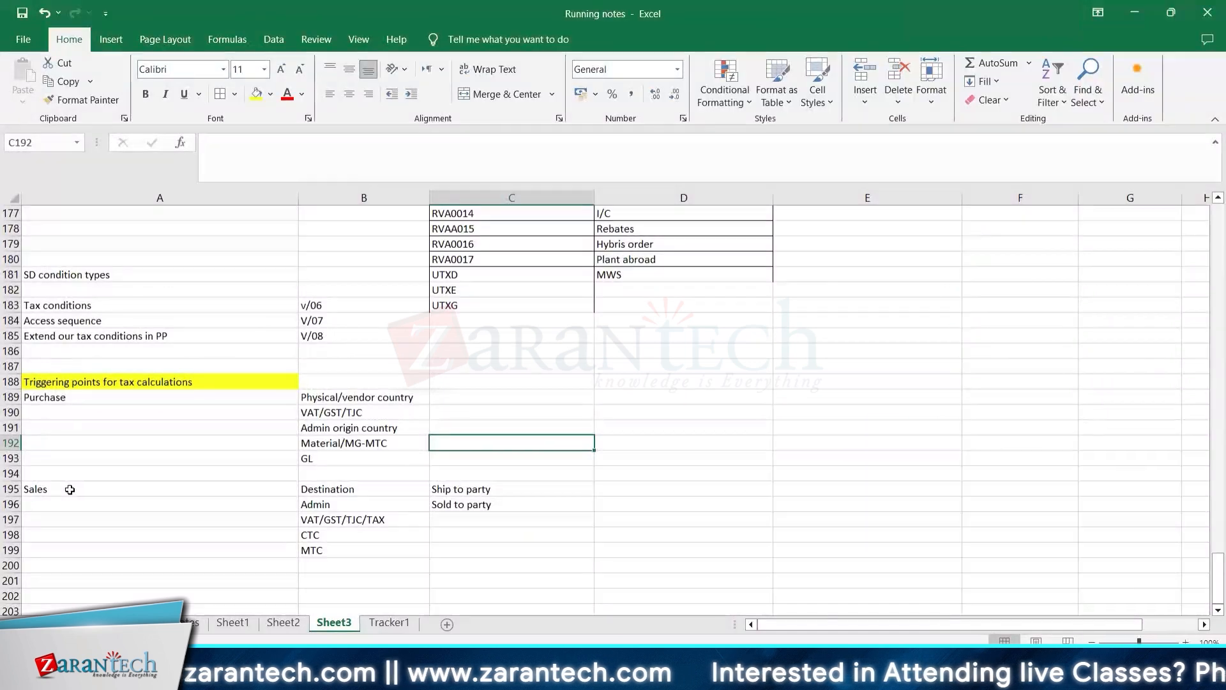
Step: Enter "Reg" and "trusted" in cells C190 and D190, with "unreg" and "untruested" below in C191 and D191
left_click(331, 567)
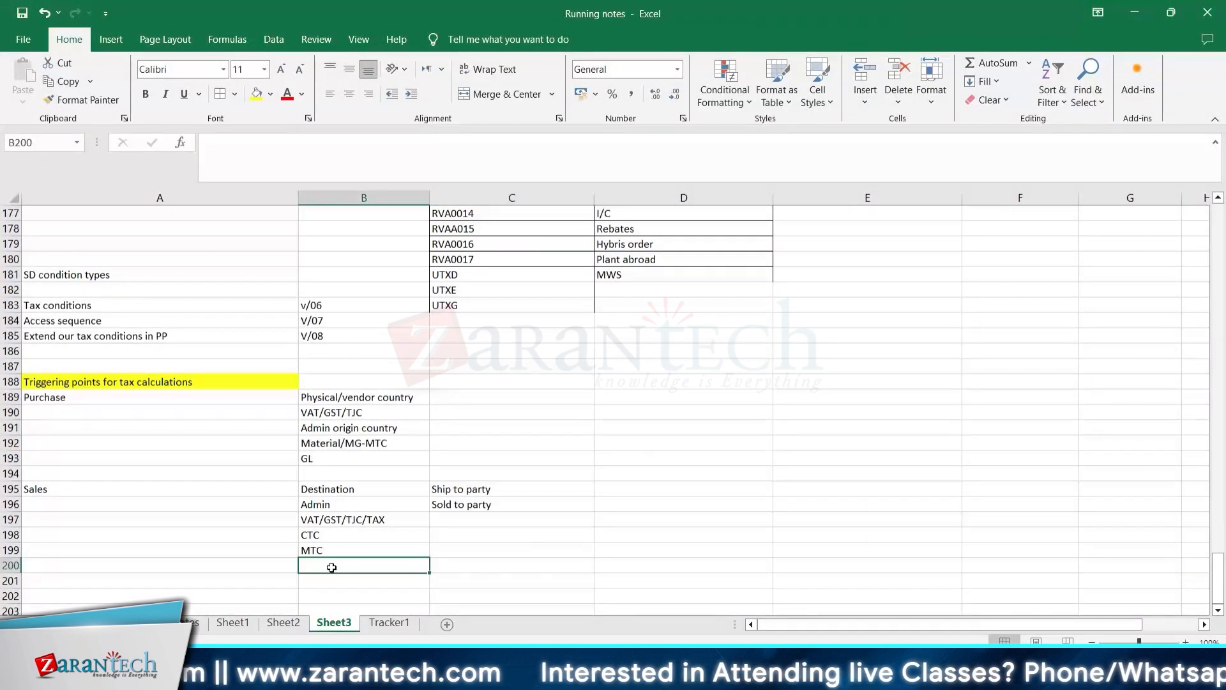
left_click(463, 418)
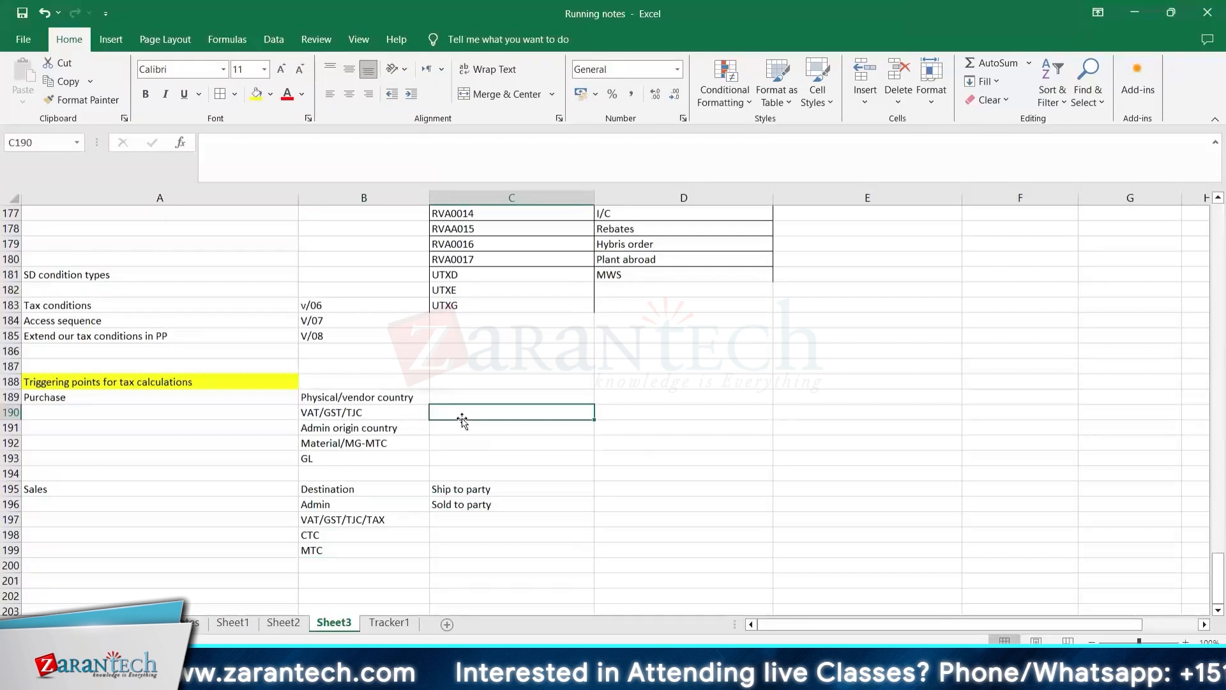
type("Reg")
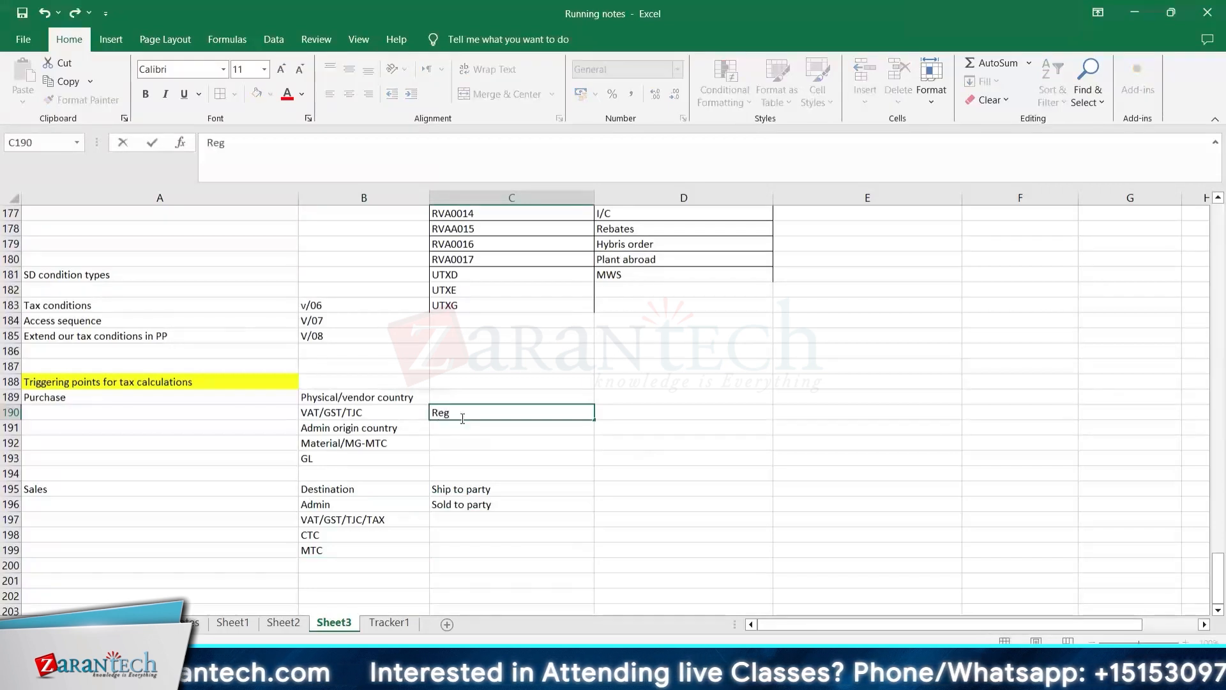
key("Tab")
type("trusted")
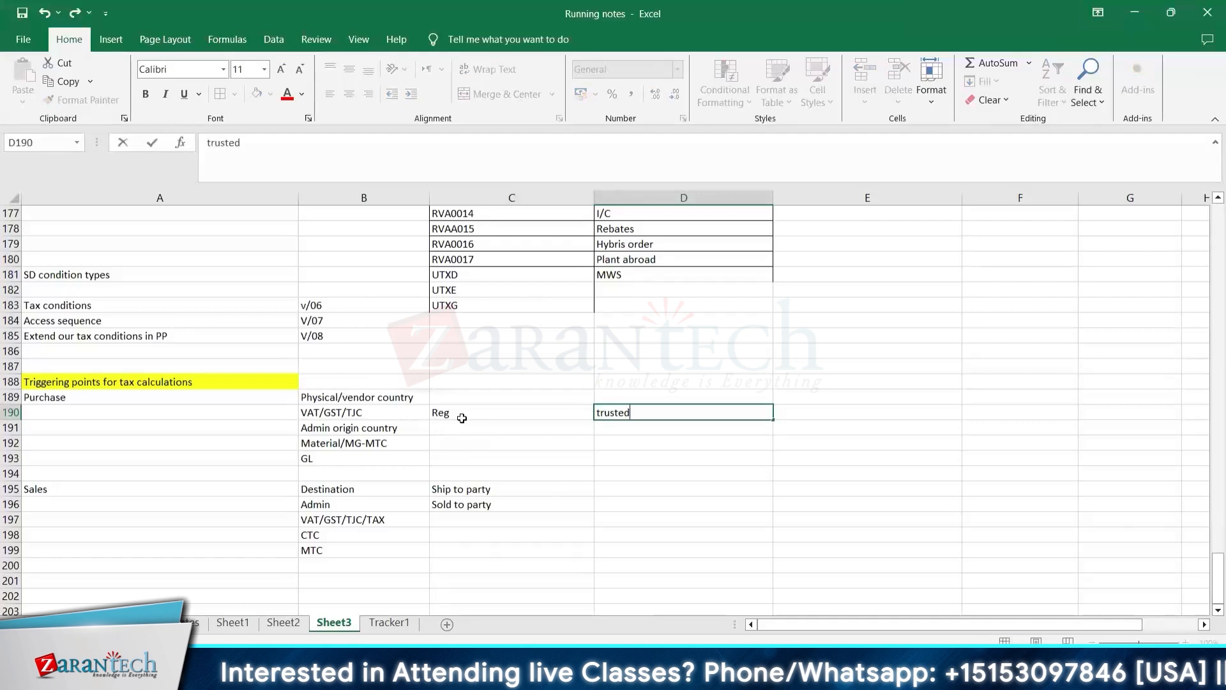
key("Return")
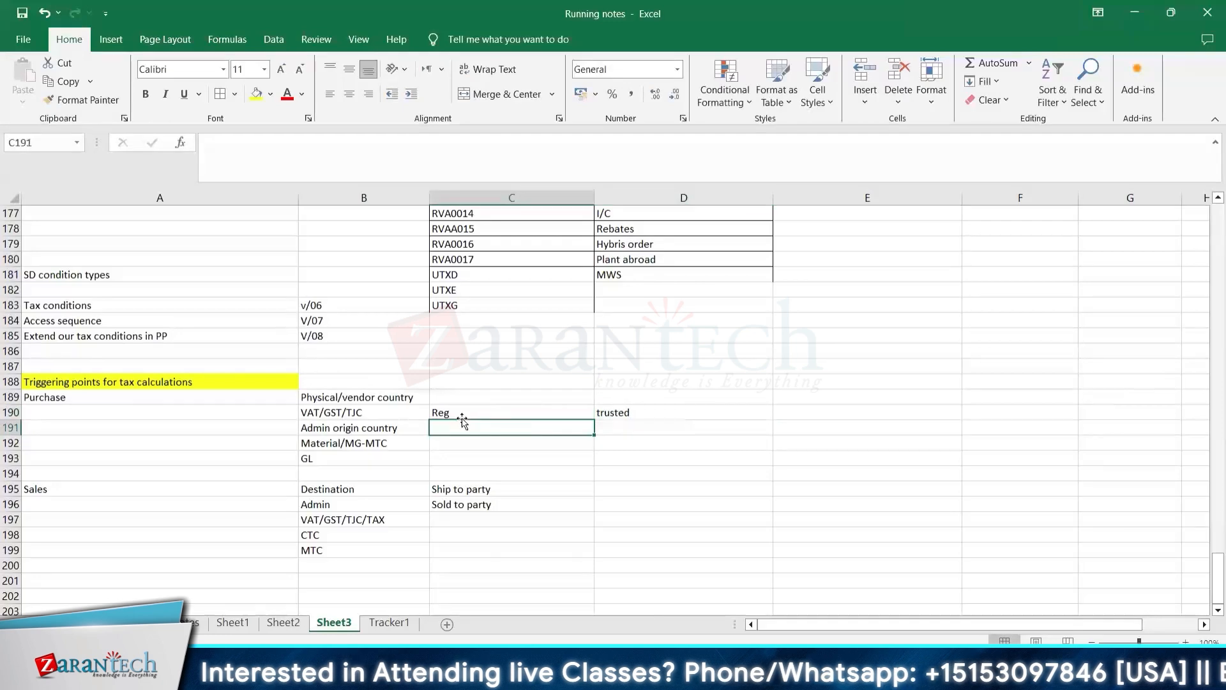
type("unreg")
key("Tab")
type("untruested")
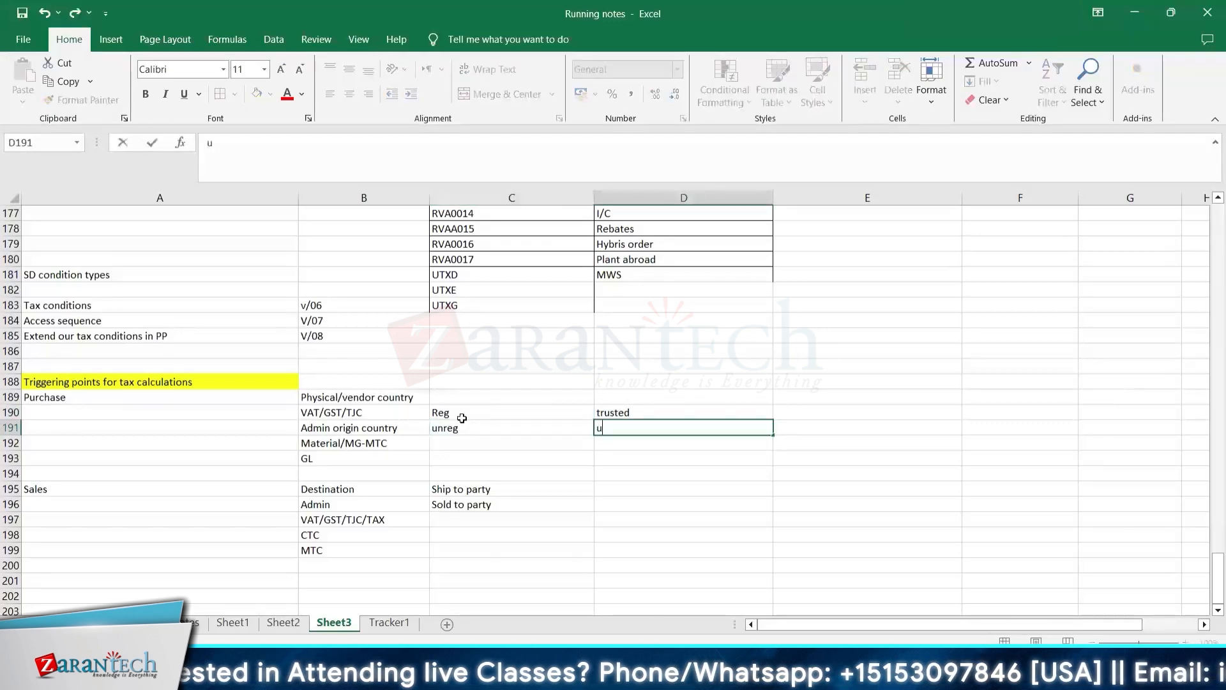
Step: Enter "laible to collect tax" in cell E190 and "not liable to collect tax" in E191
left_click(830, 409)
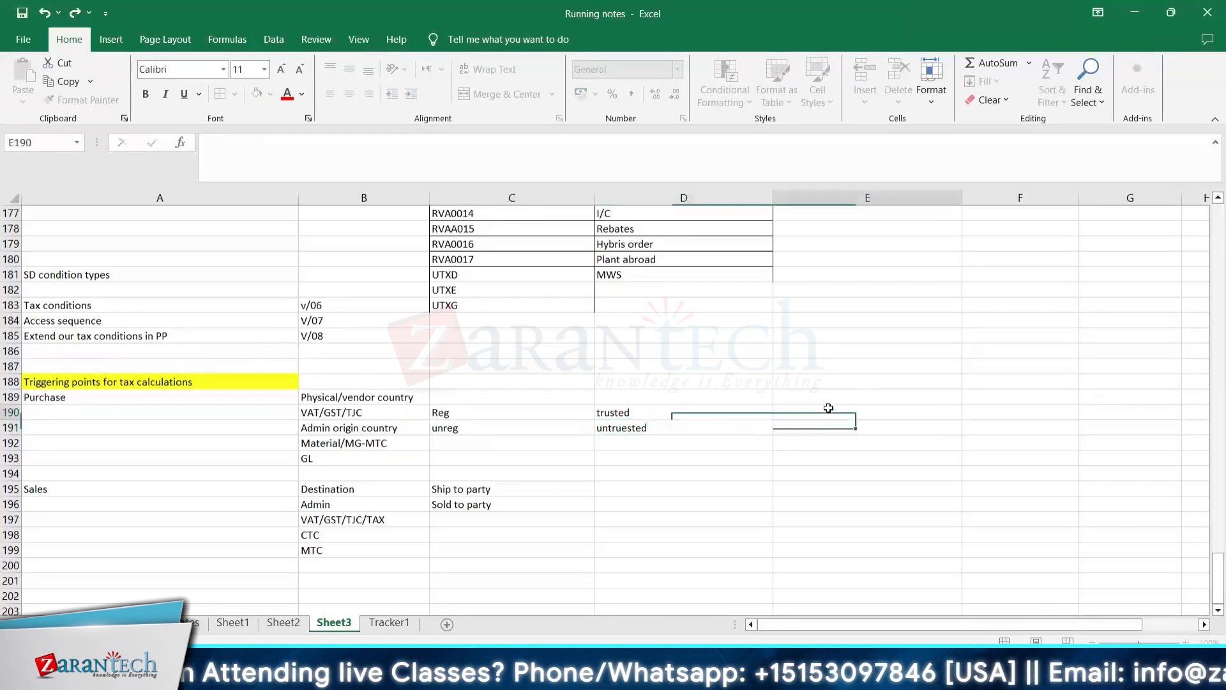
type("laible to collect tax")
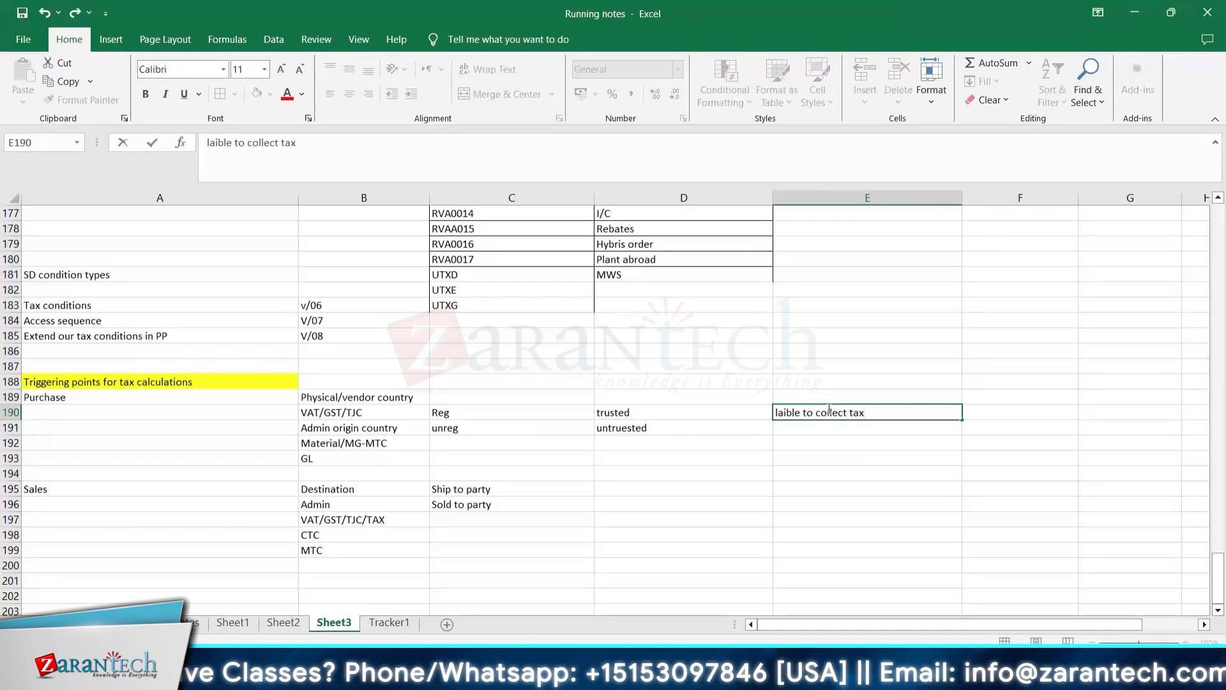
key("Return")
type("not li")
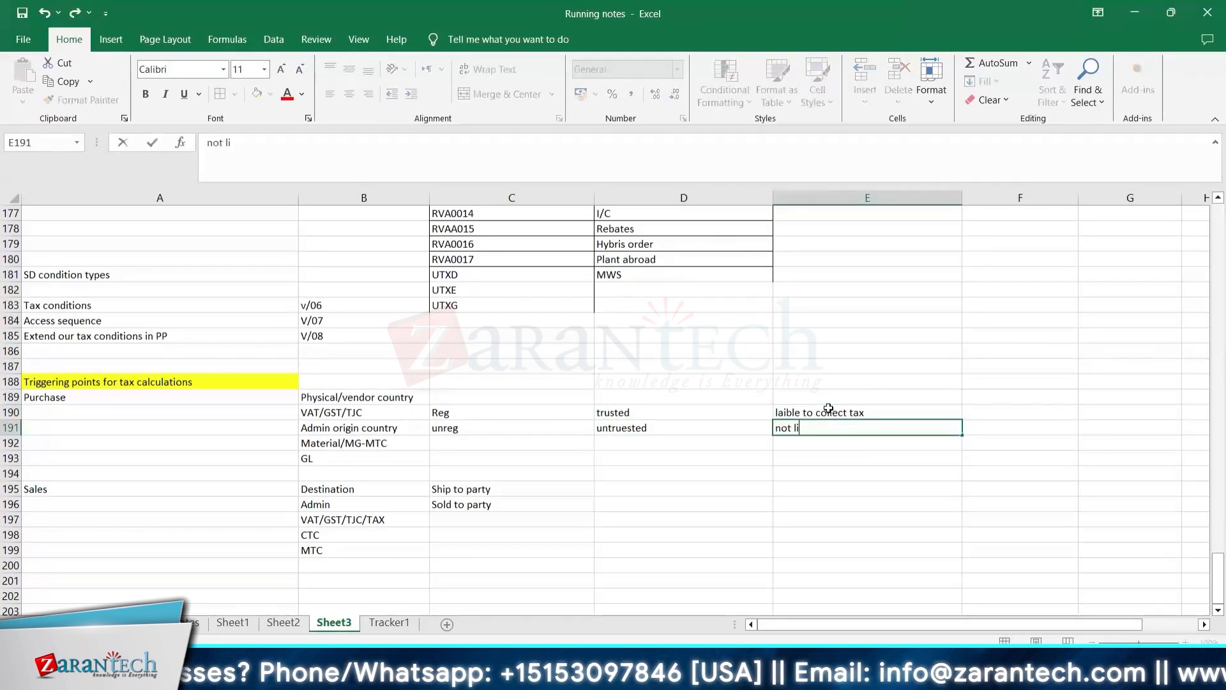
type("able to collect tax")
key("Return")
key("Return")
key("Return")
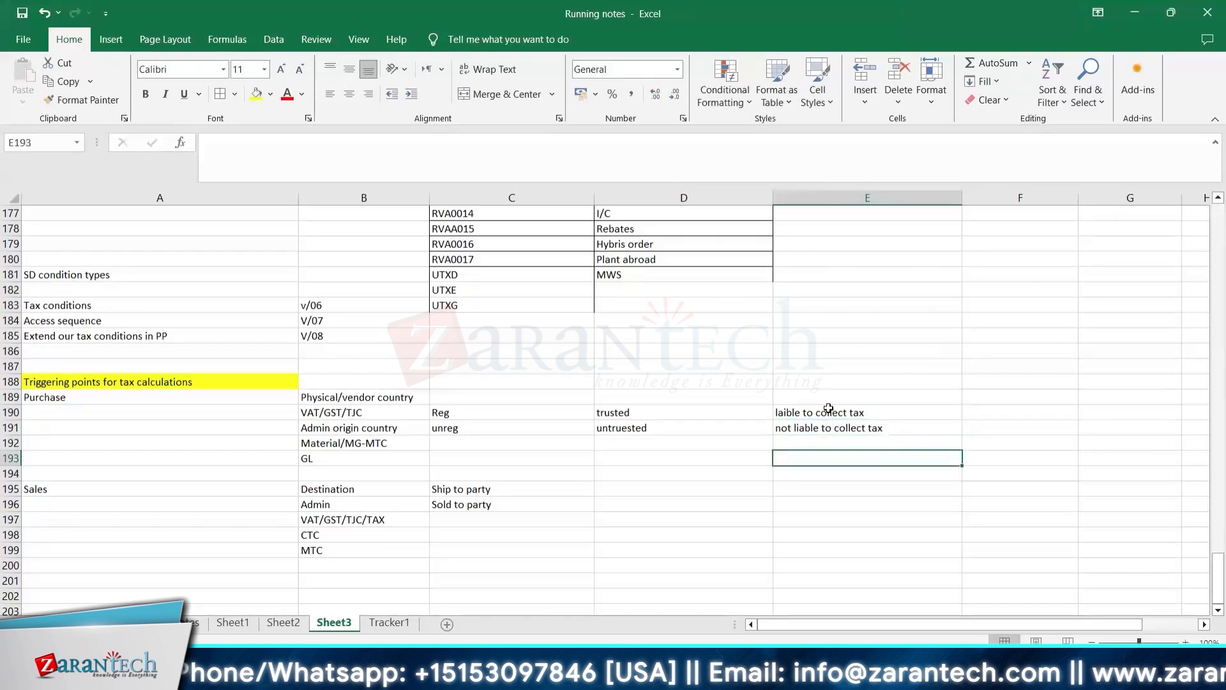
Step: Review the registered and unregistered vendor notes in C190:E191, comparing trusted status with liability to collect tax
left_click(339, 564)
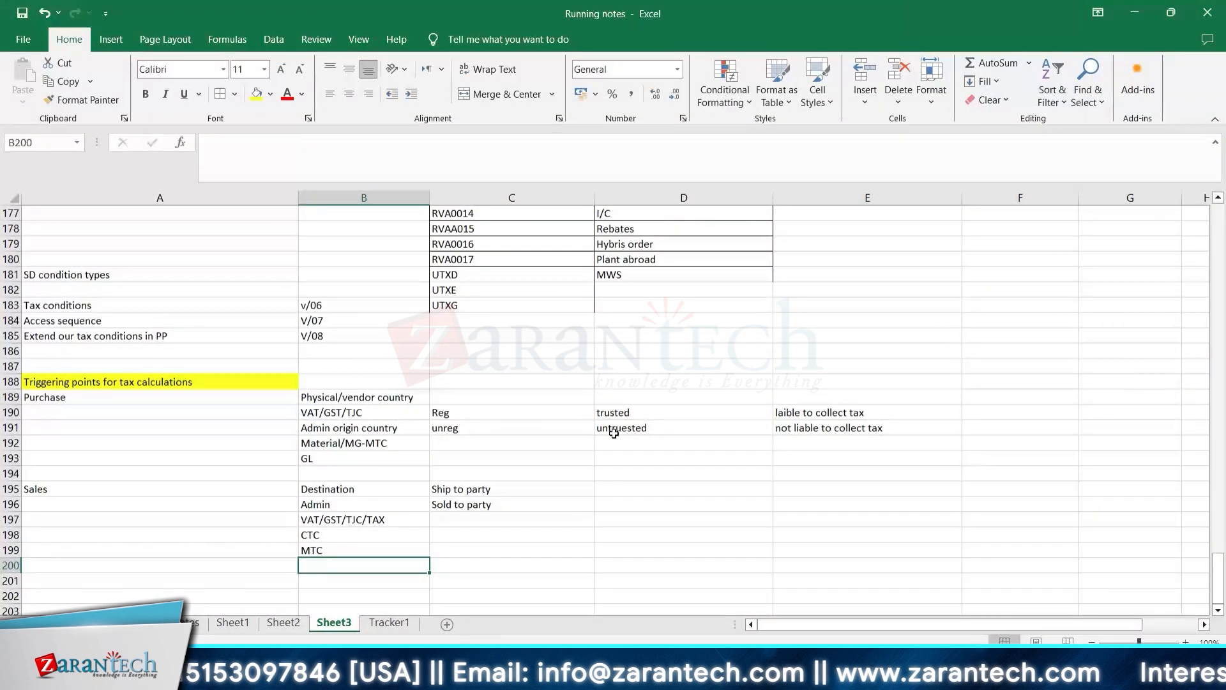
left_click_drag(547, 437, 550, 427)
left_click(673, 427)
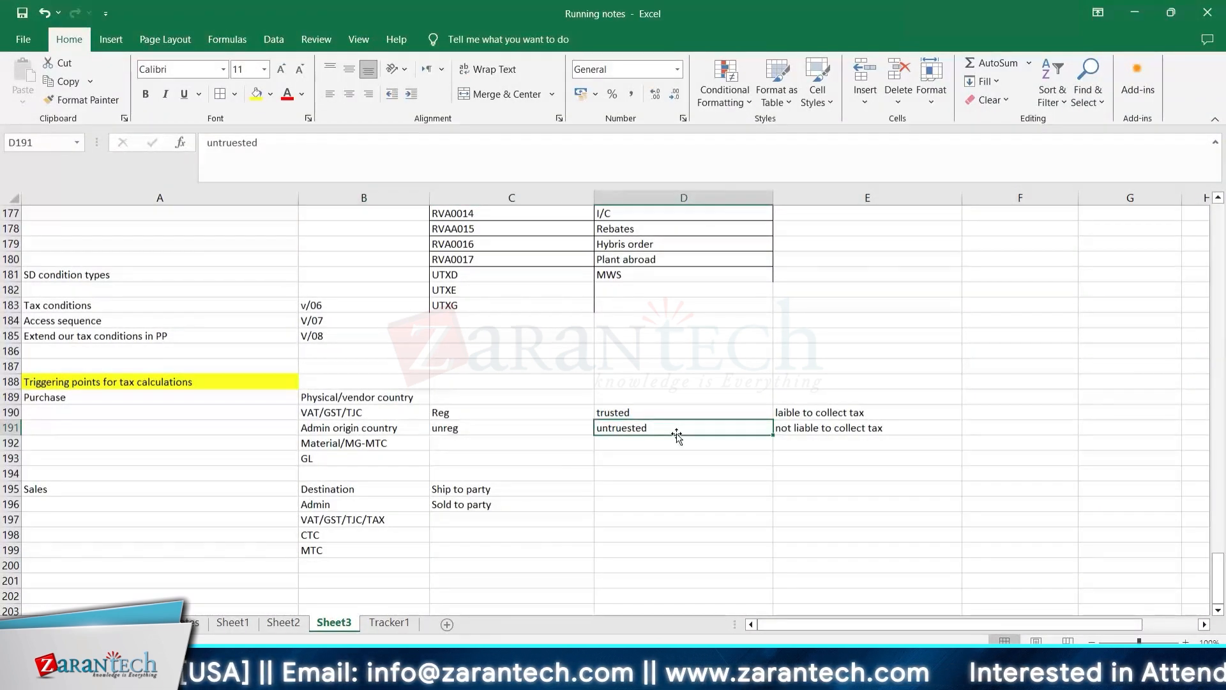
scroll(548, 537, "down", 2)
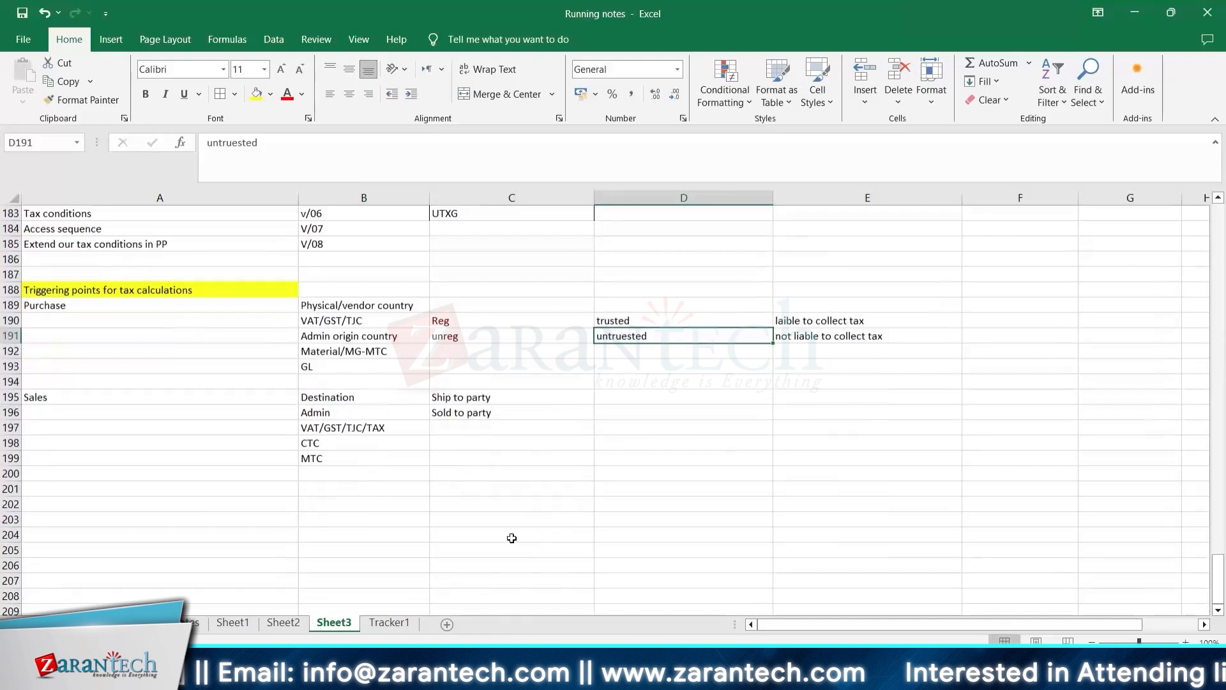
left_click(341, 471)
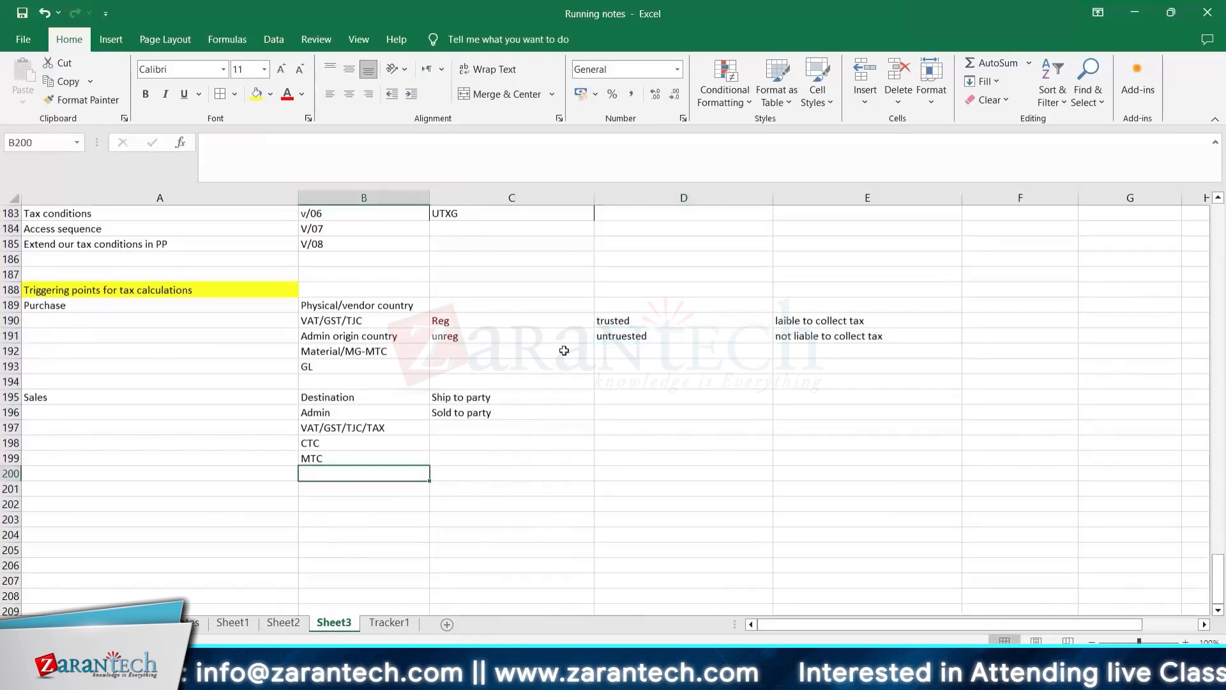
left_click(620, 319)
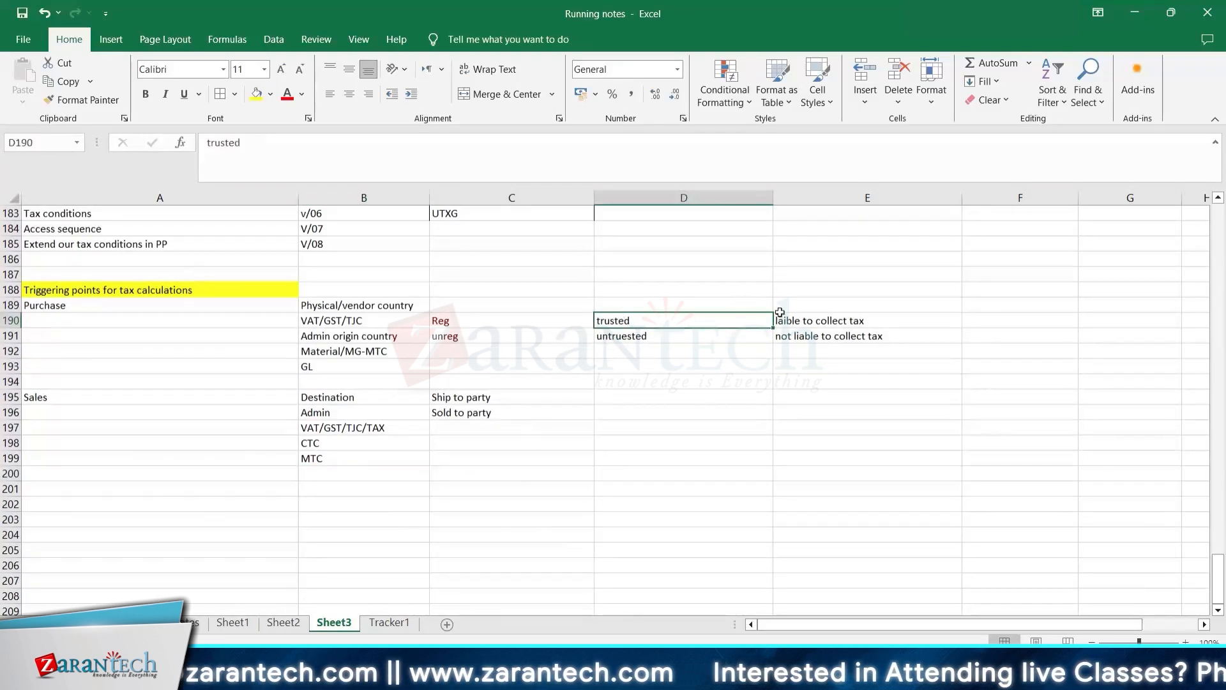
left_click(809, 314)
left_click(666, 320)
left_click(793, 322)
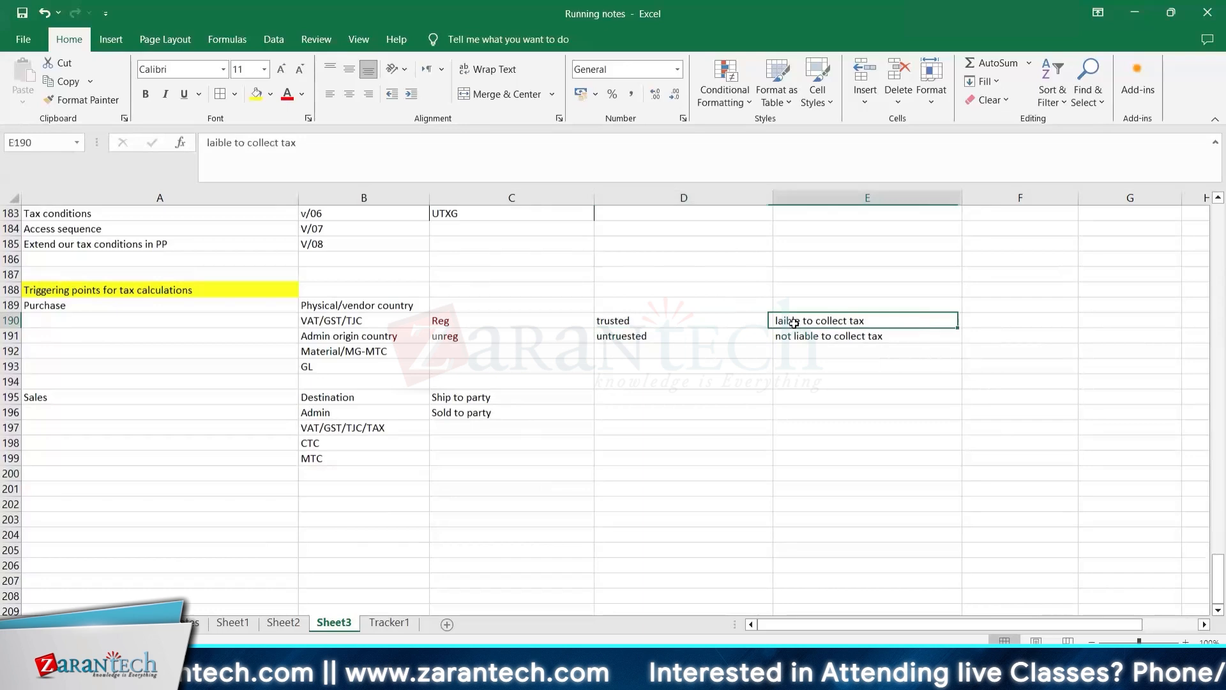
left_click(983, 319)
type("10")
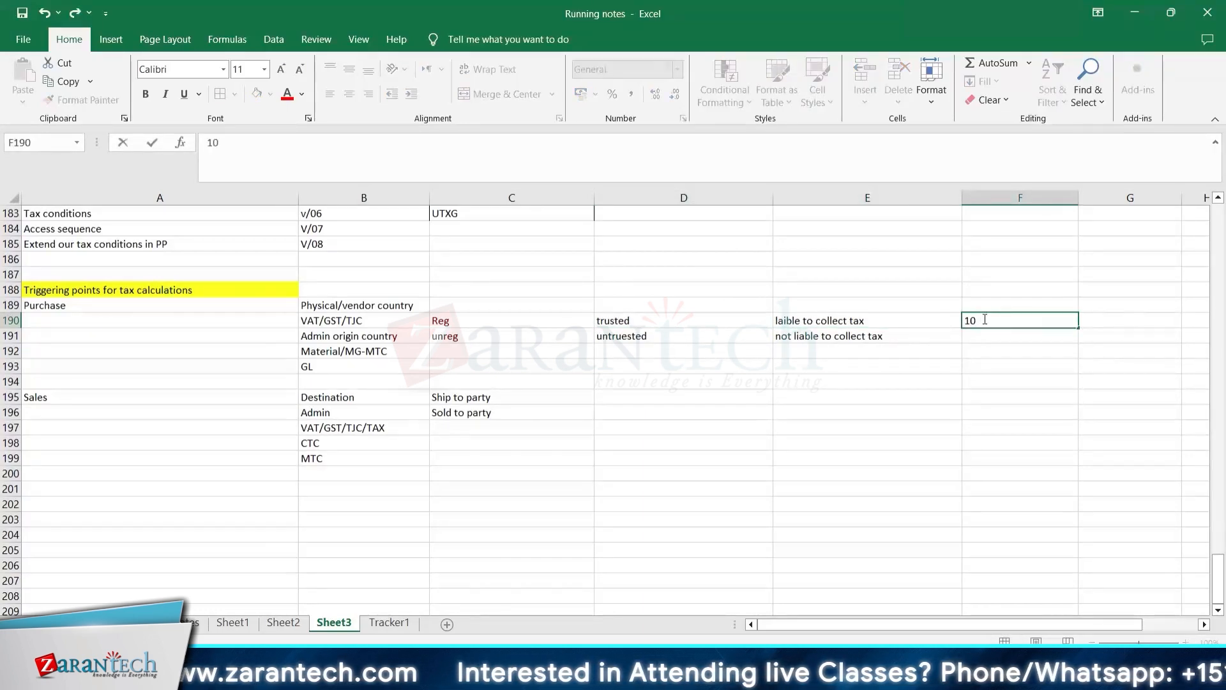
key("BackSpace")
key("BackSpace")
key("Escape")
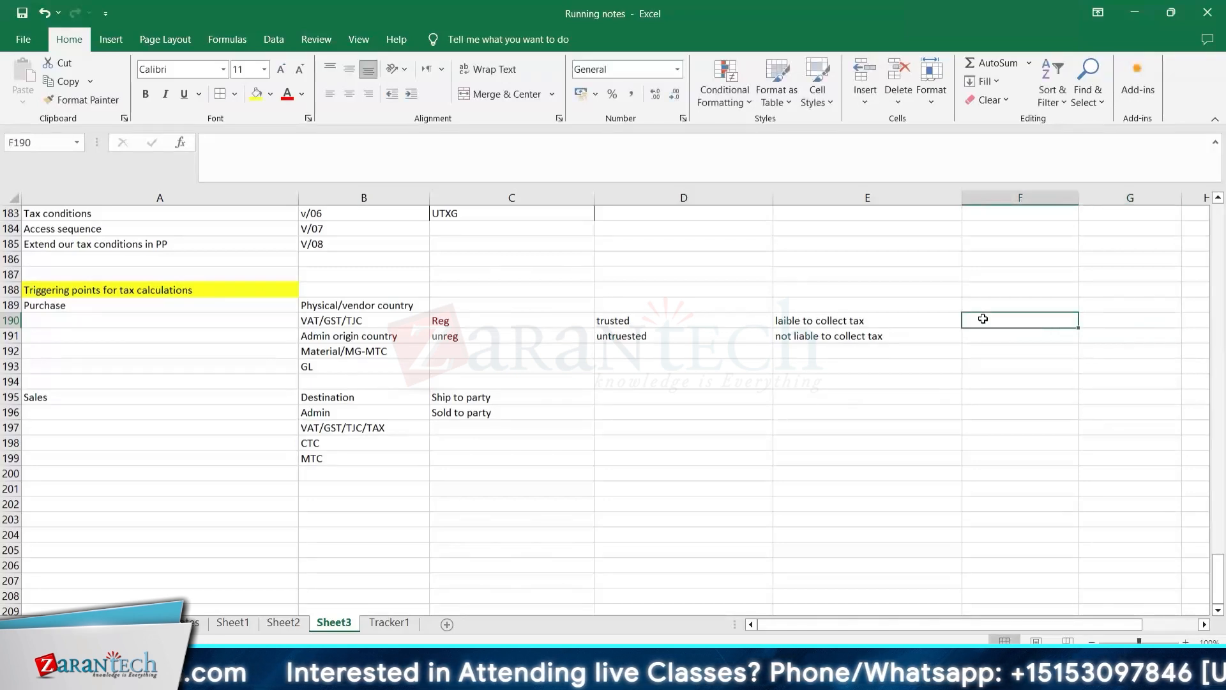
left_click(323, 474)
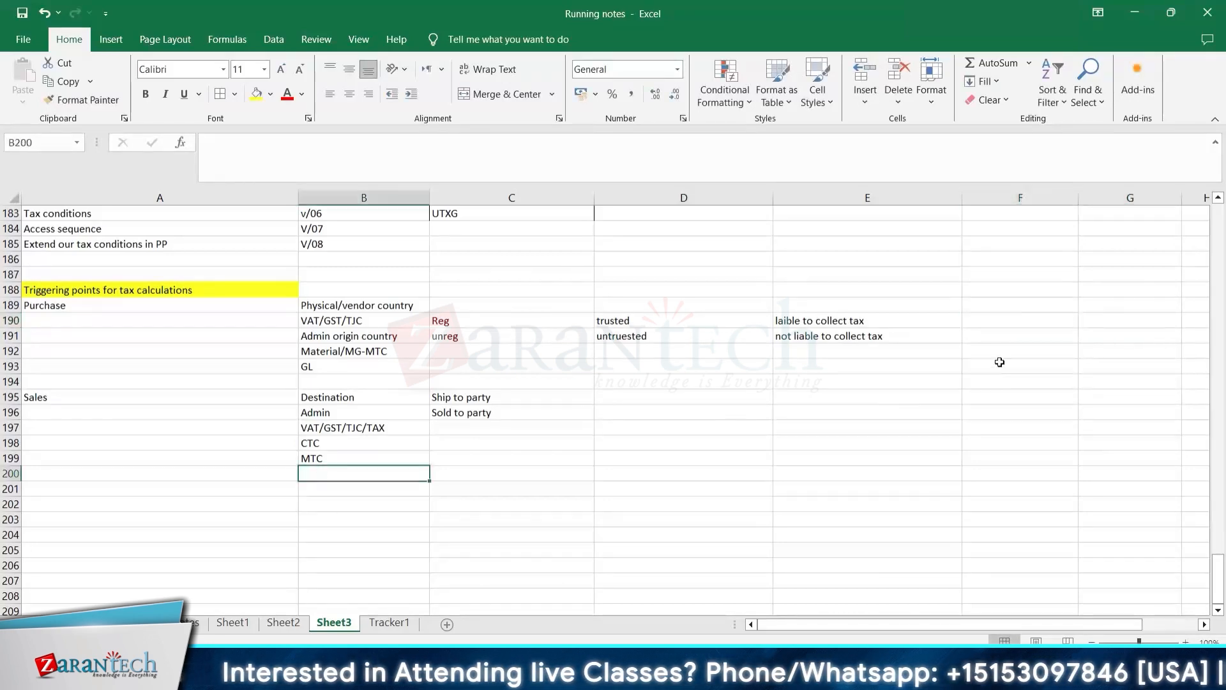
left_click(985, 319)
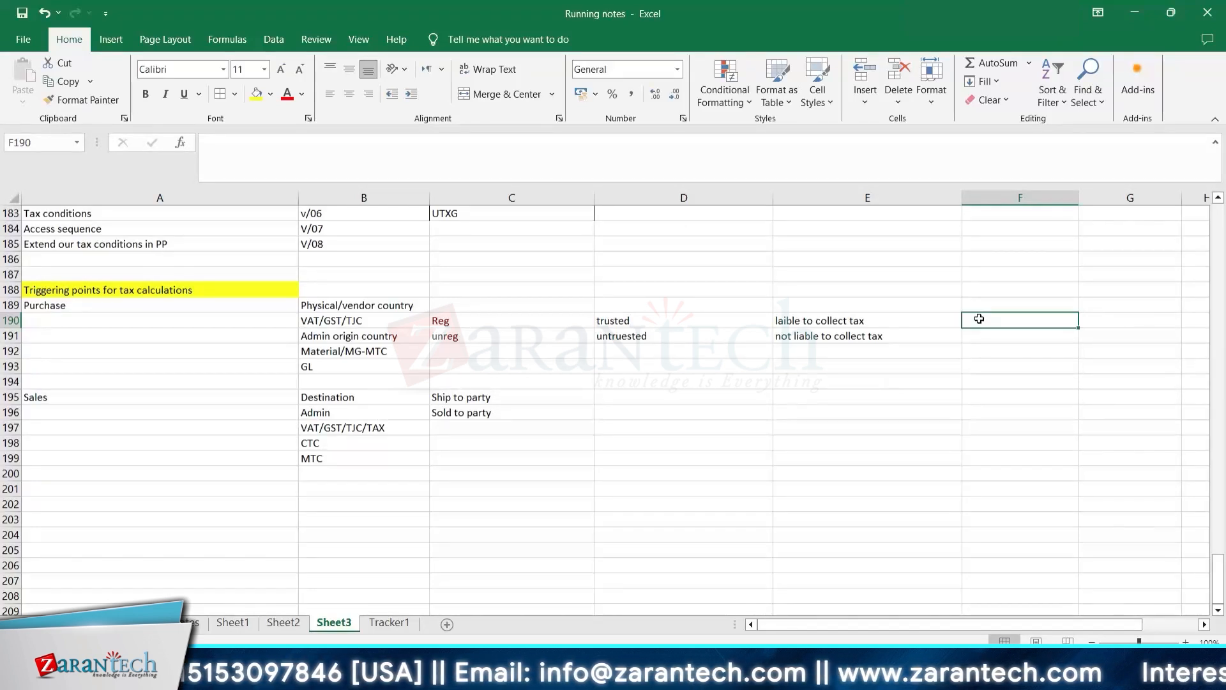
left_click(928, 322)
left_click(987, 321)
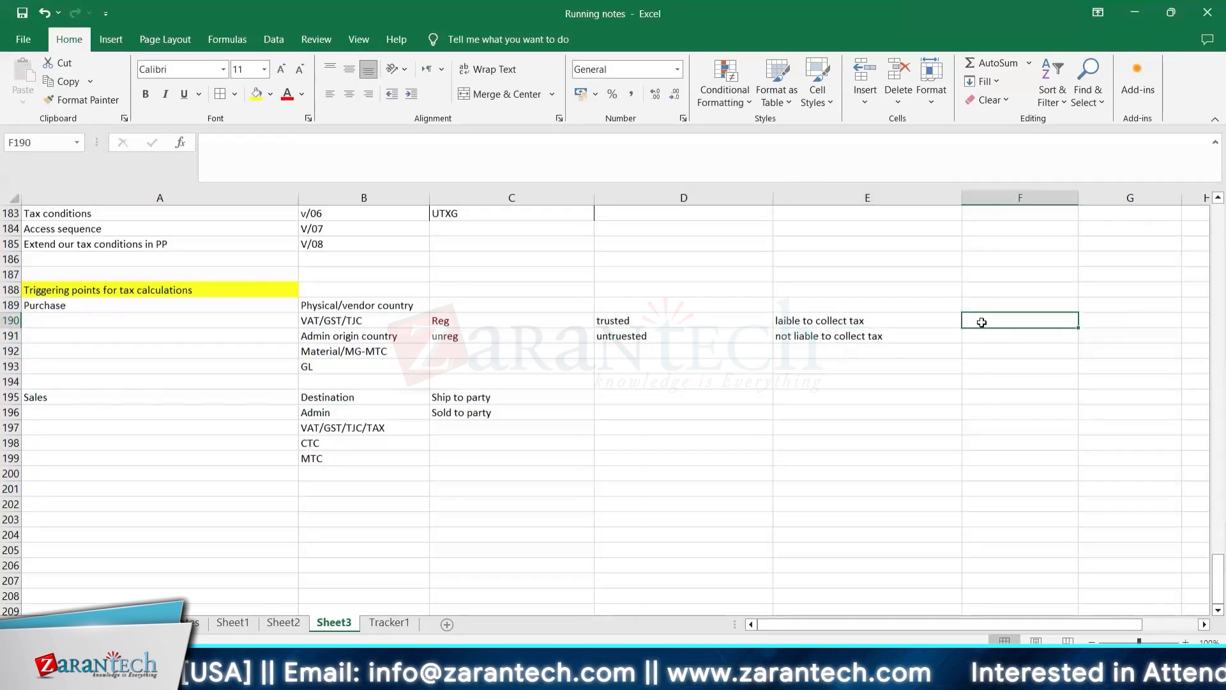
left_click(911, 318)
left_click(989, 319)
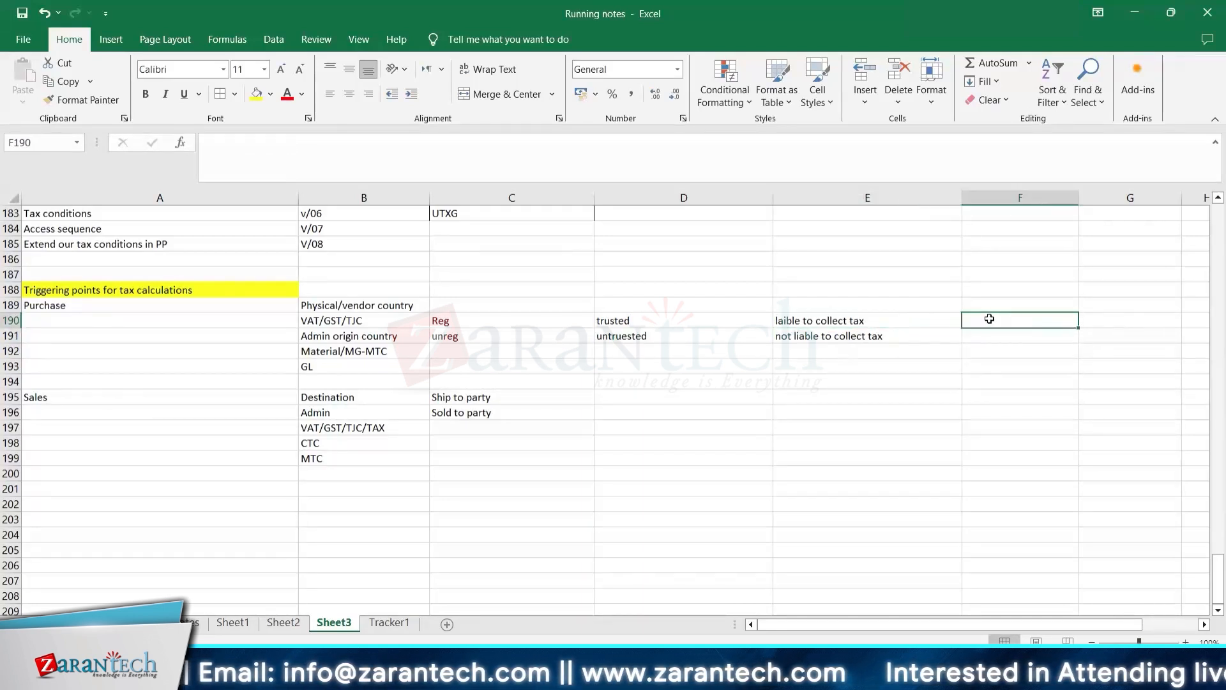
left_click(984, 336)
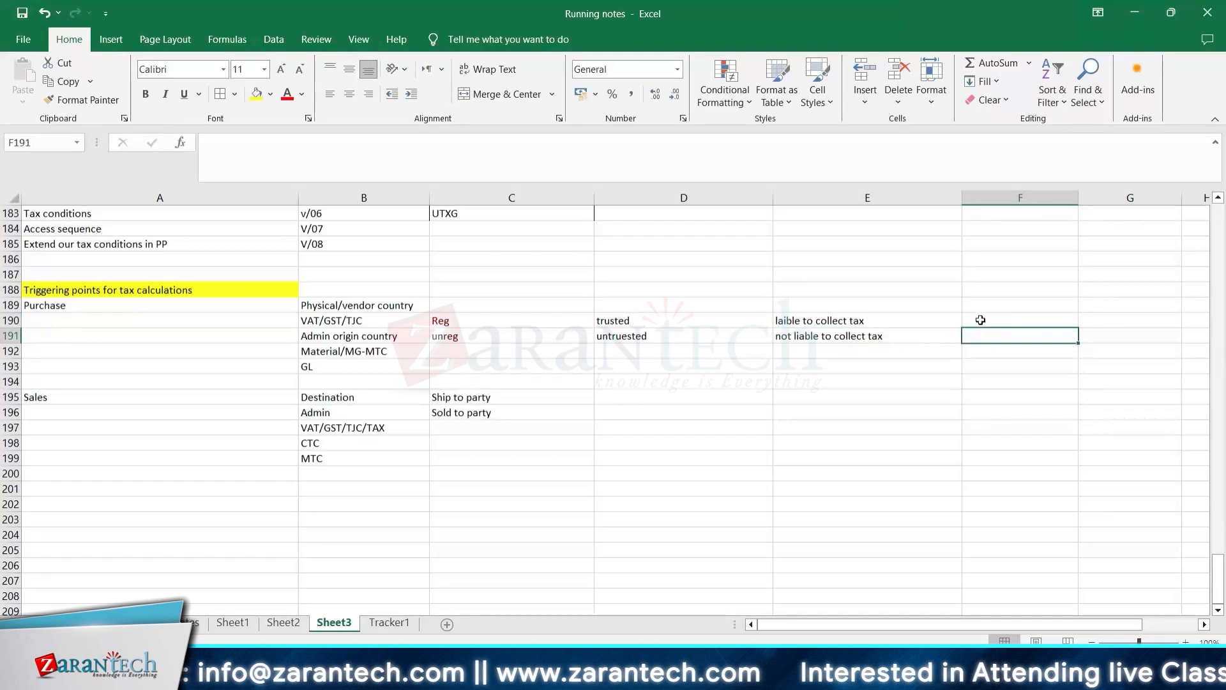
left_click(981, 320)
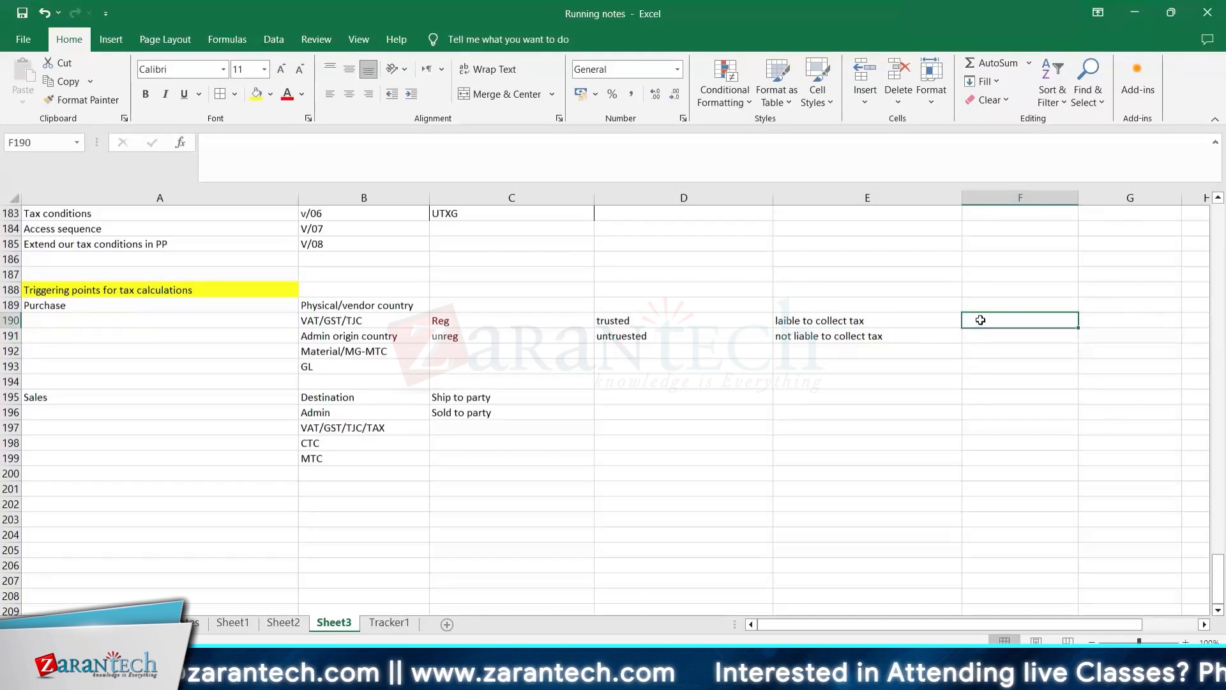
left_click(980, 335)
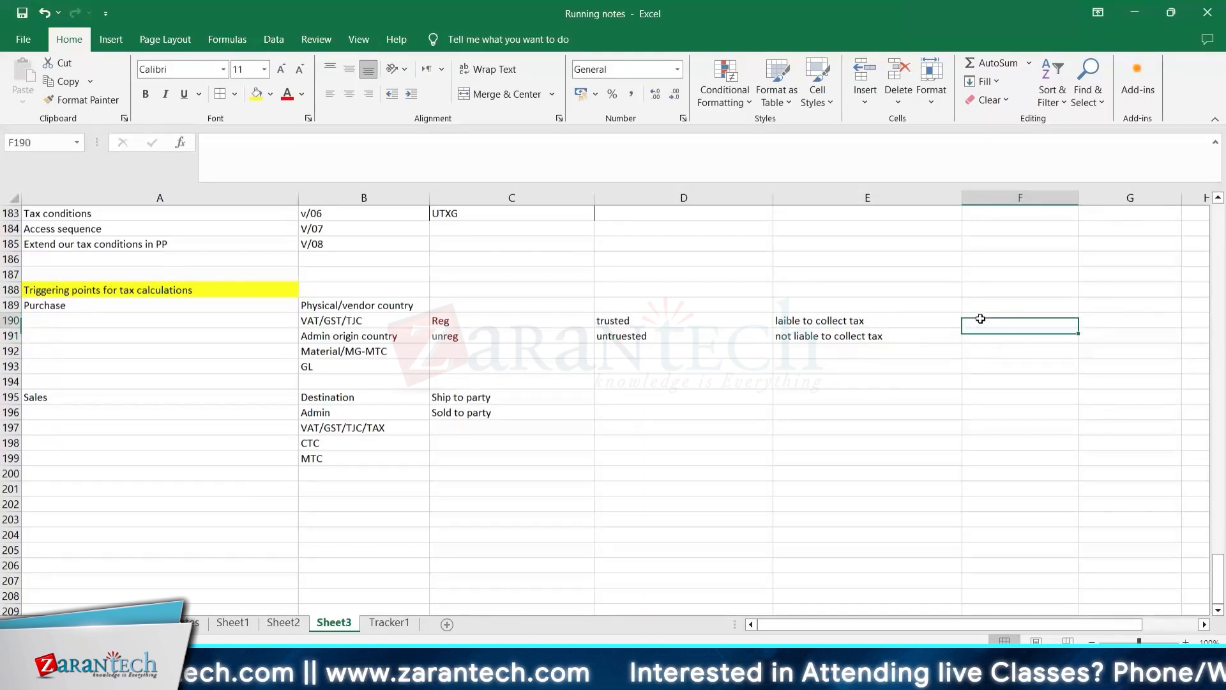
left_click(981, 319)
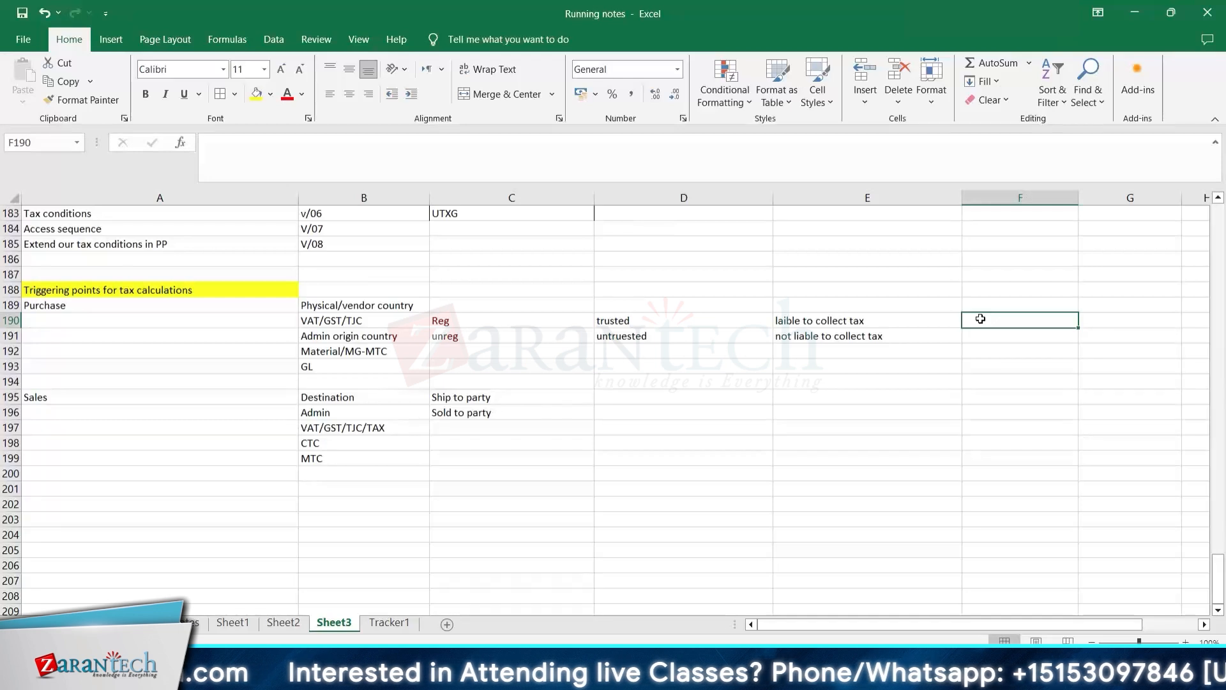
Step: Add "Exempt certificate" in cell B200 as the last sales triggering point below MTC
left_click(323, 472)
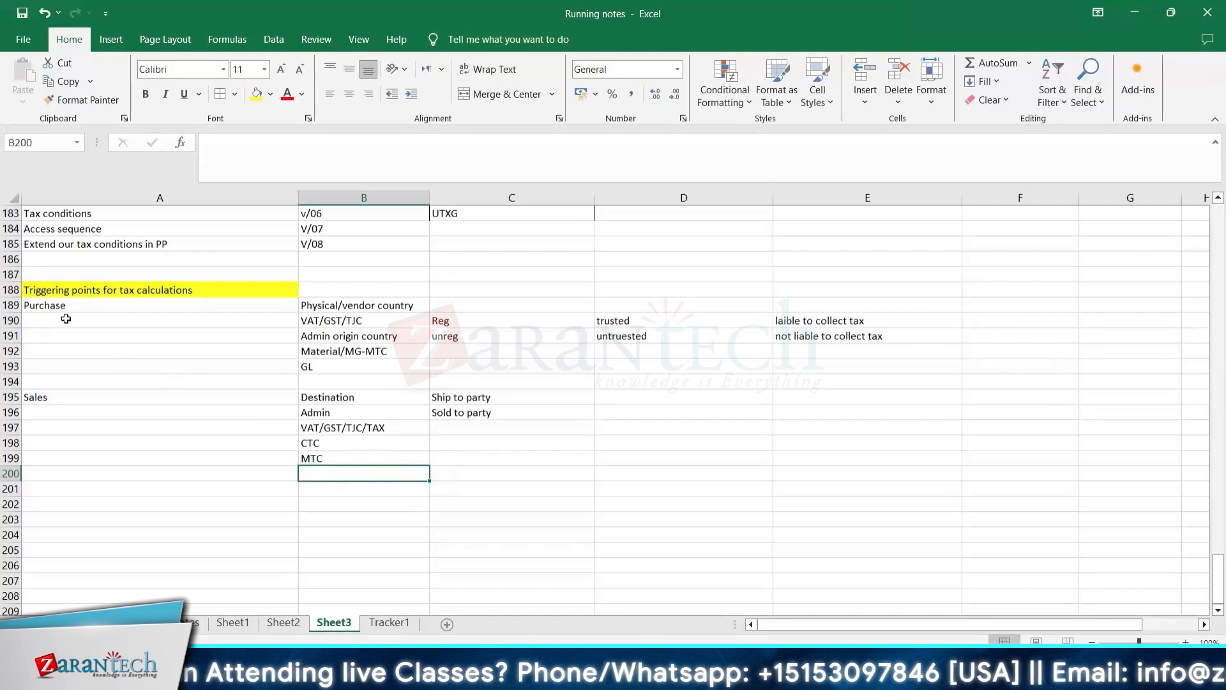
left_click_drag(47, 309, 380, 421)
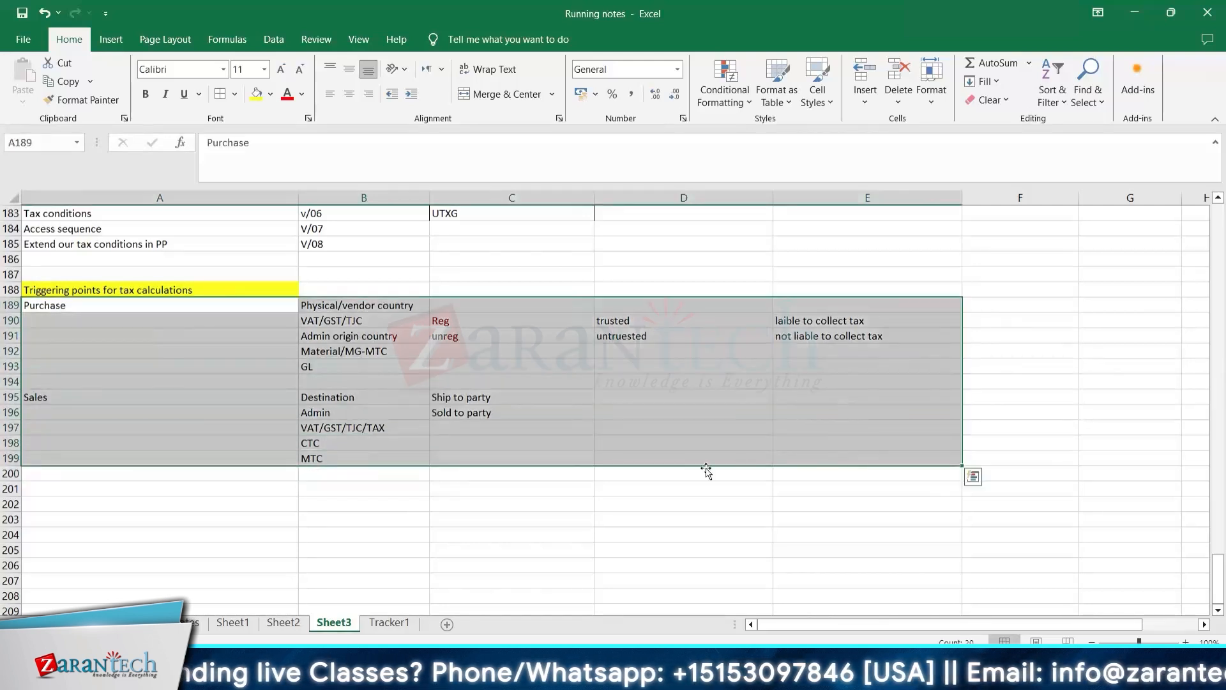
left_click(703, 473)
left_click(329, 477)
type("Ex")
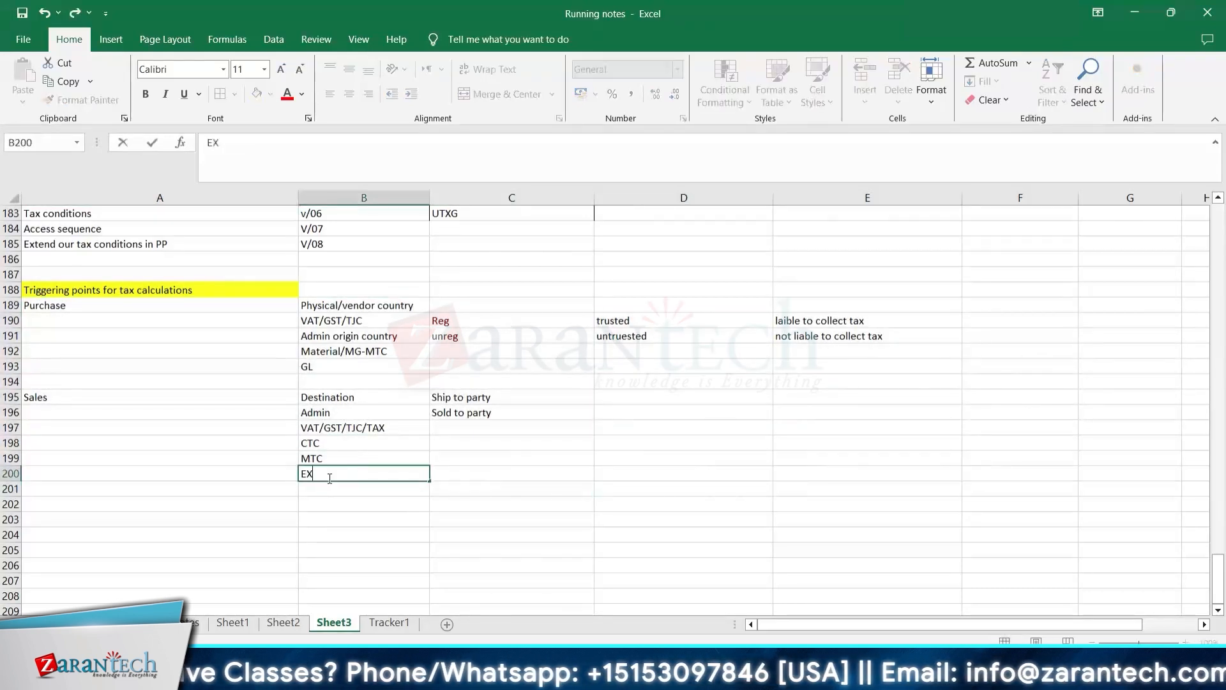
key("BackSpace")
type("xempt")
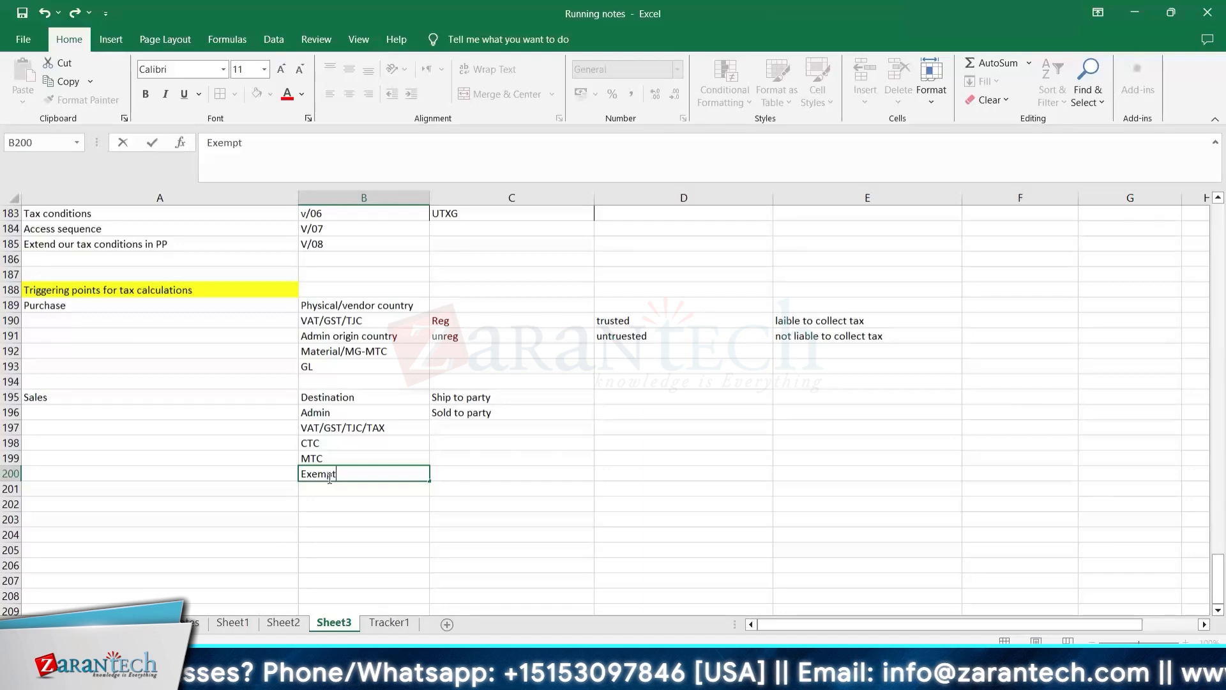
left_click(450, 475)
double_click(375, 477)
type("certificate")
key("Return")
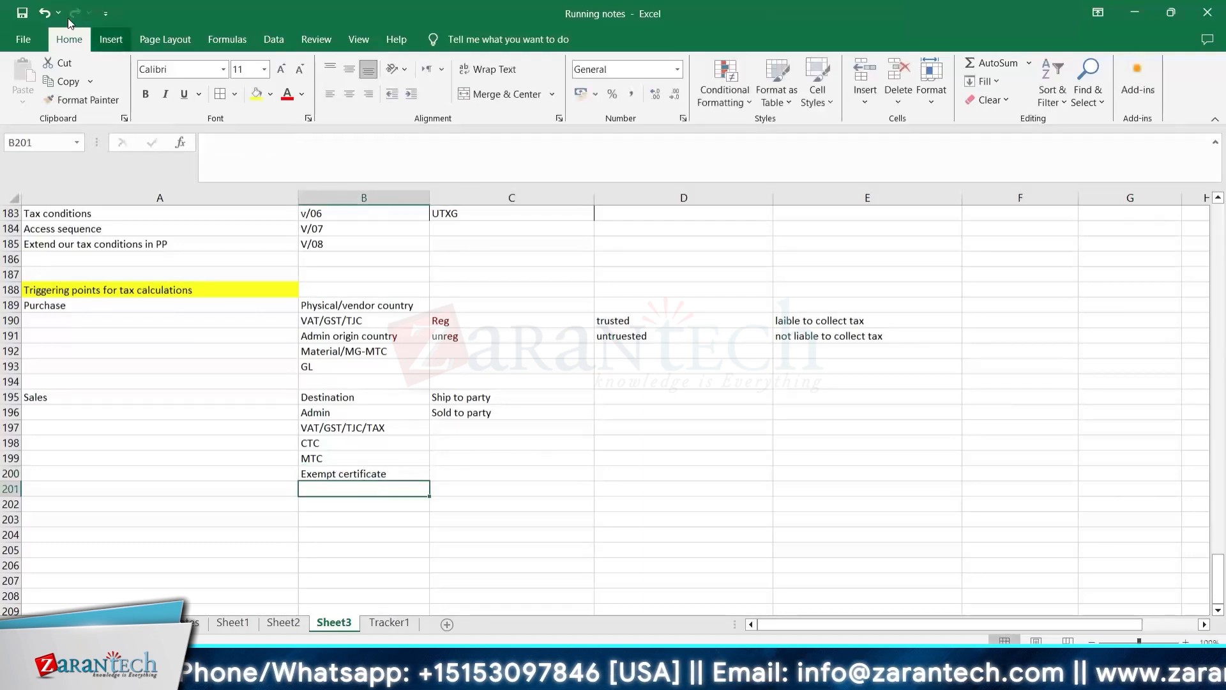
Step: Copy the yellow "Accelerator:" heading from cell A167 into cell A202 below the sales triggering points
scroll(76, 307, "up", 7)
left_click(50, 288)
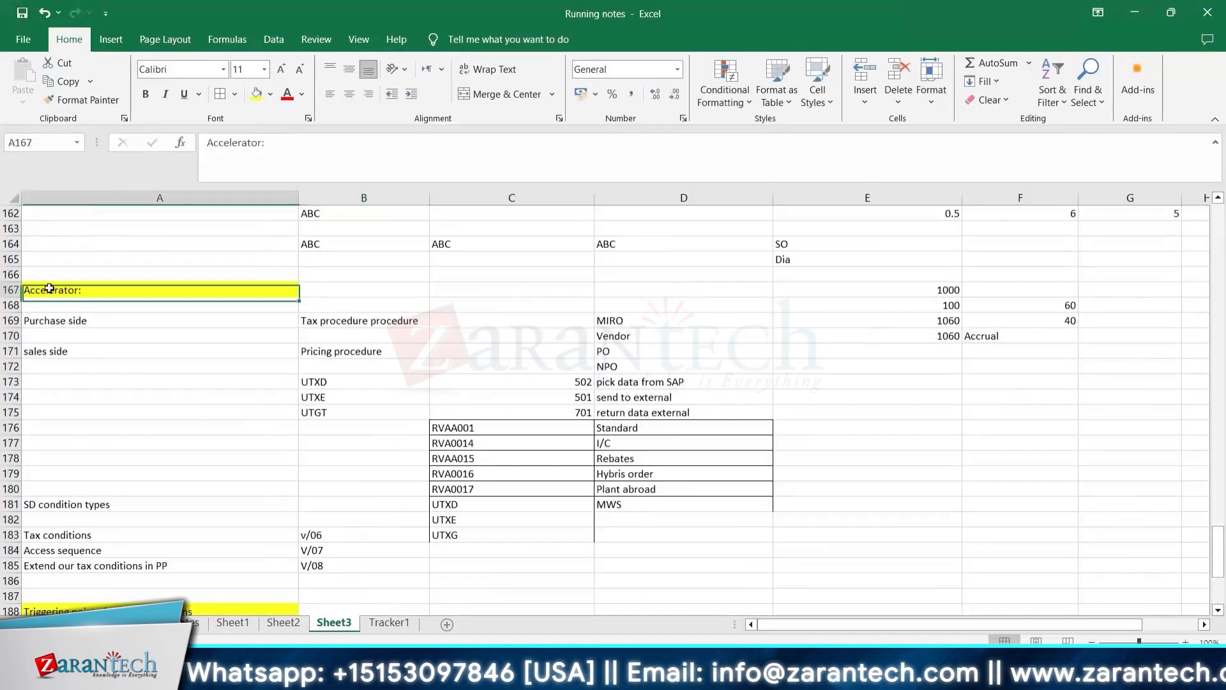
scroll(430, 482, "down", 10)
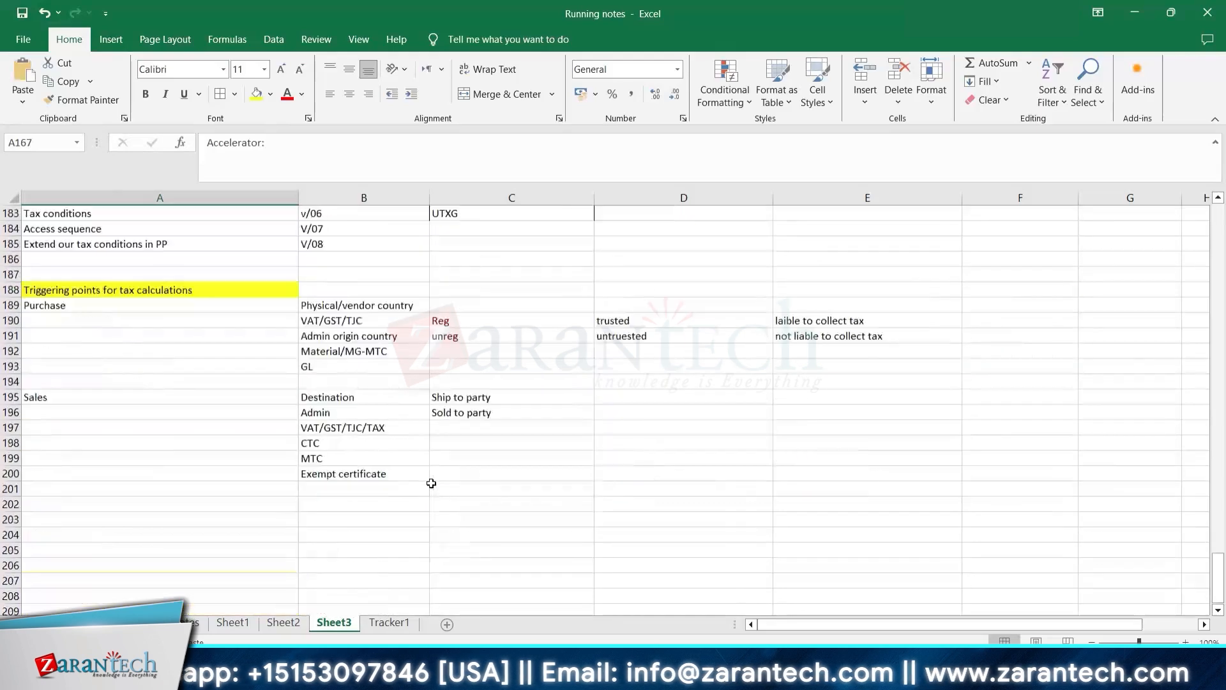
left_click(48, 365)
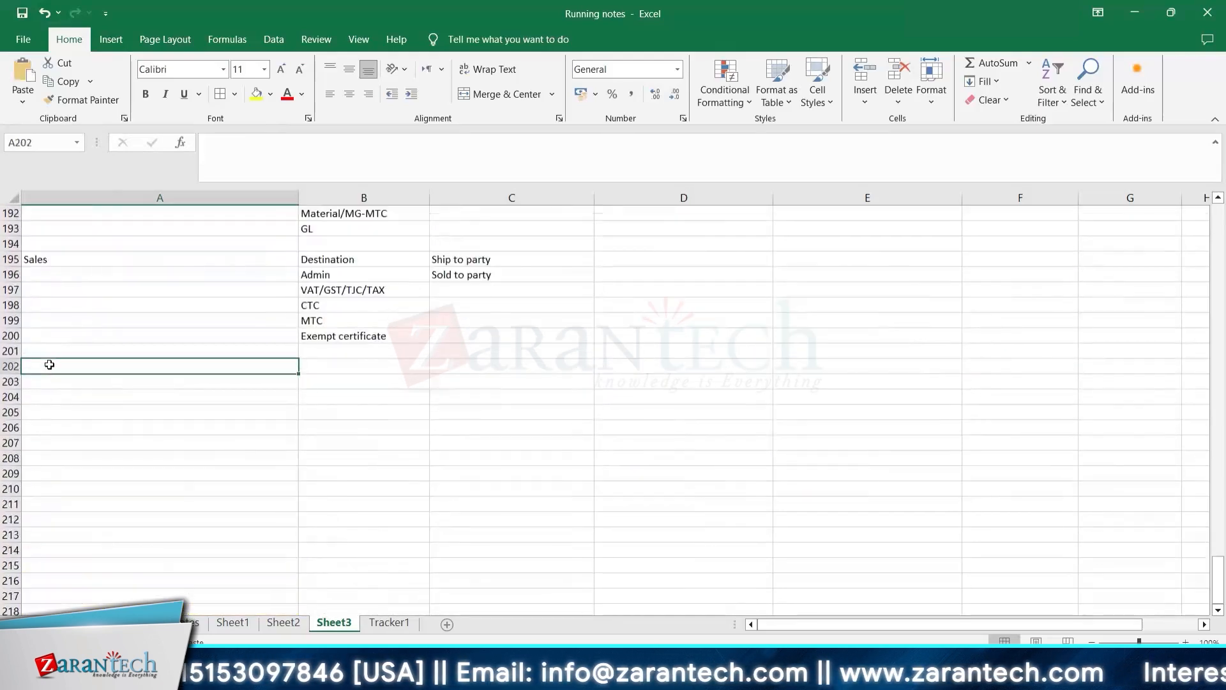
type("Accelerator:")
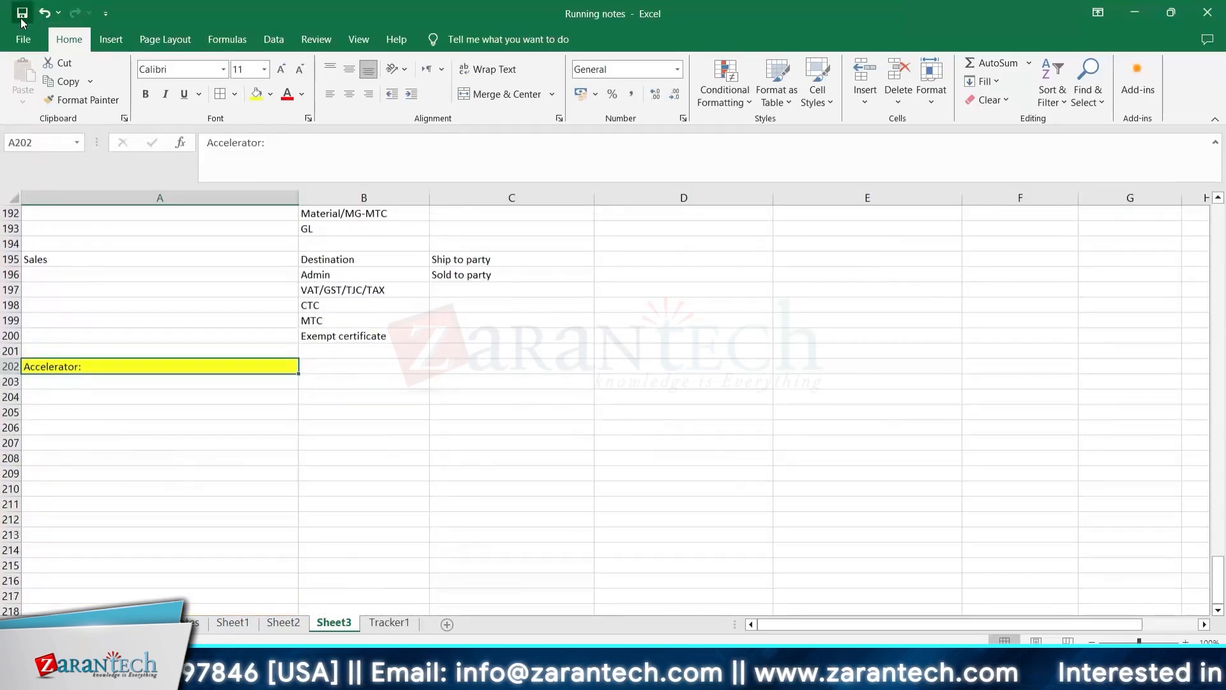
Step: Enter "ABC" in cell C202 and 47 in D202 on the new Accelerator heading's row
left_click(316, 367)
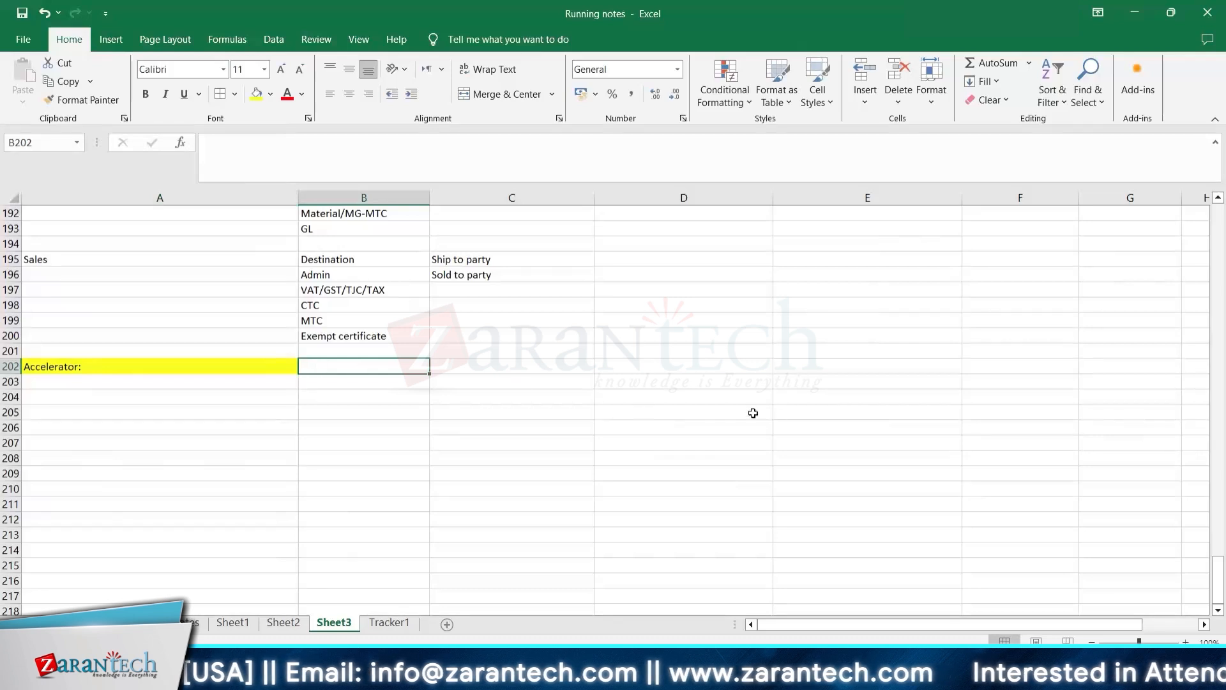
left_click(738, 368)
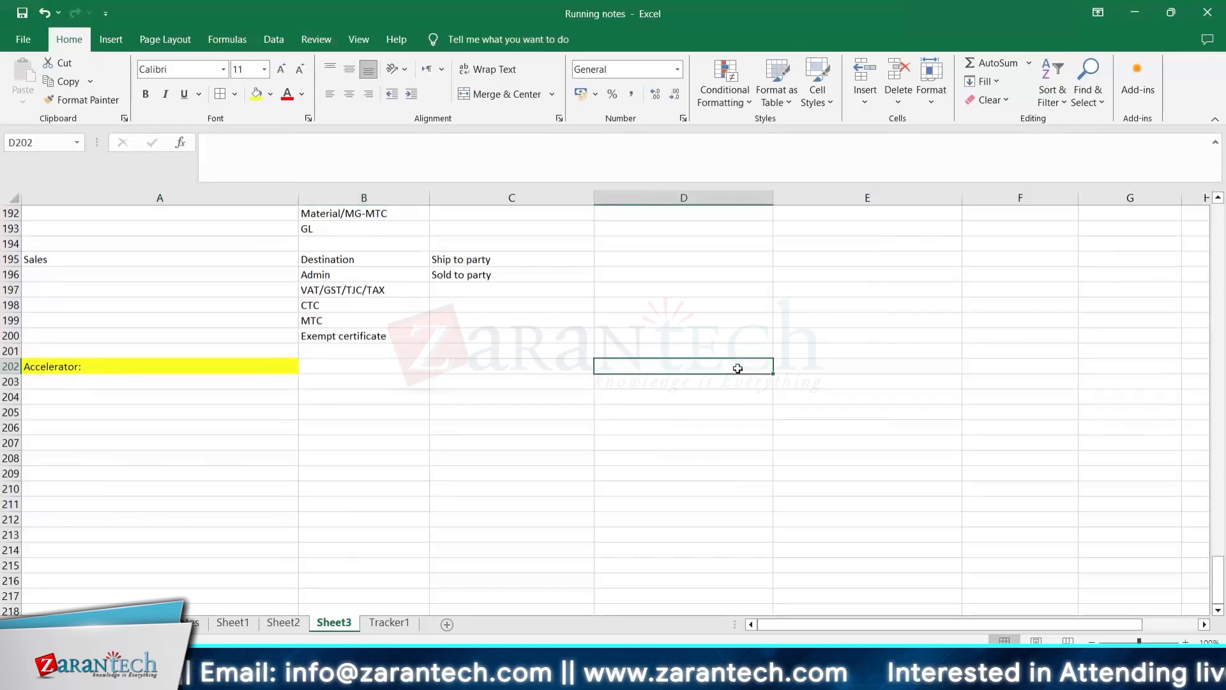
type("47")
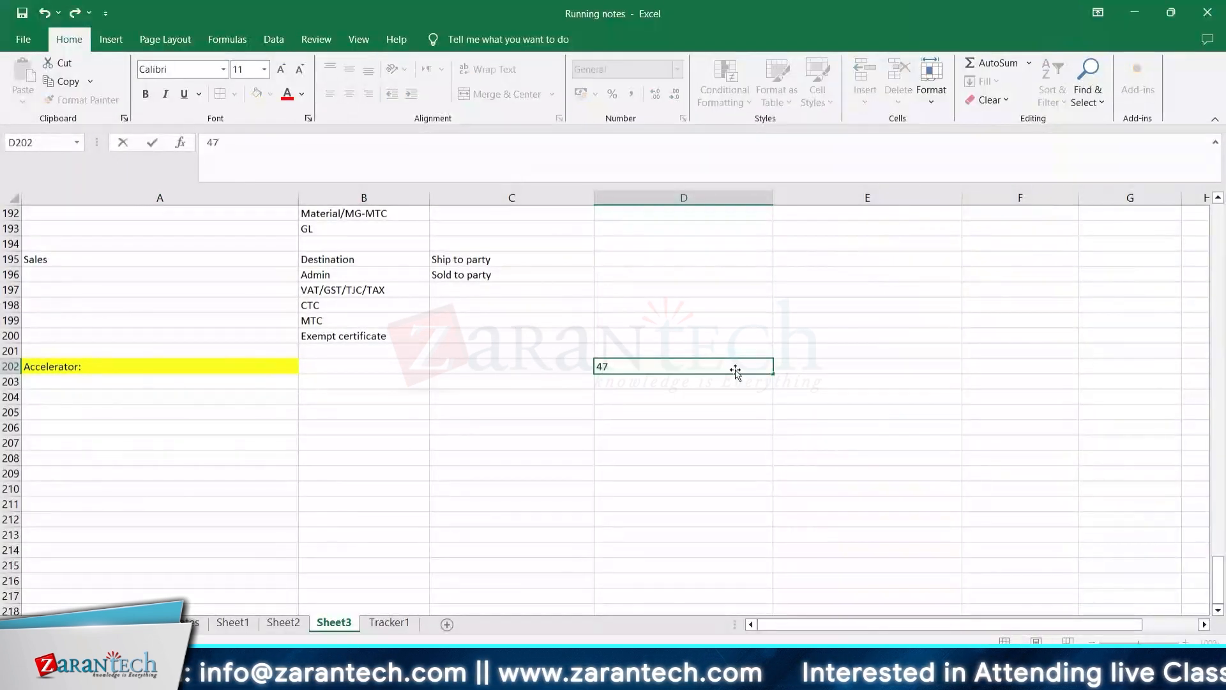
key("Return")
left_click(681, 364)
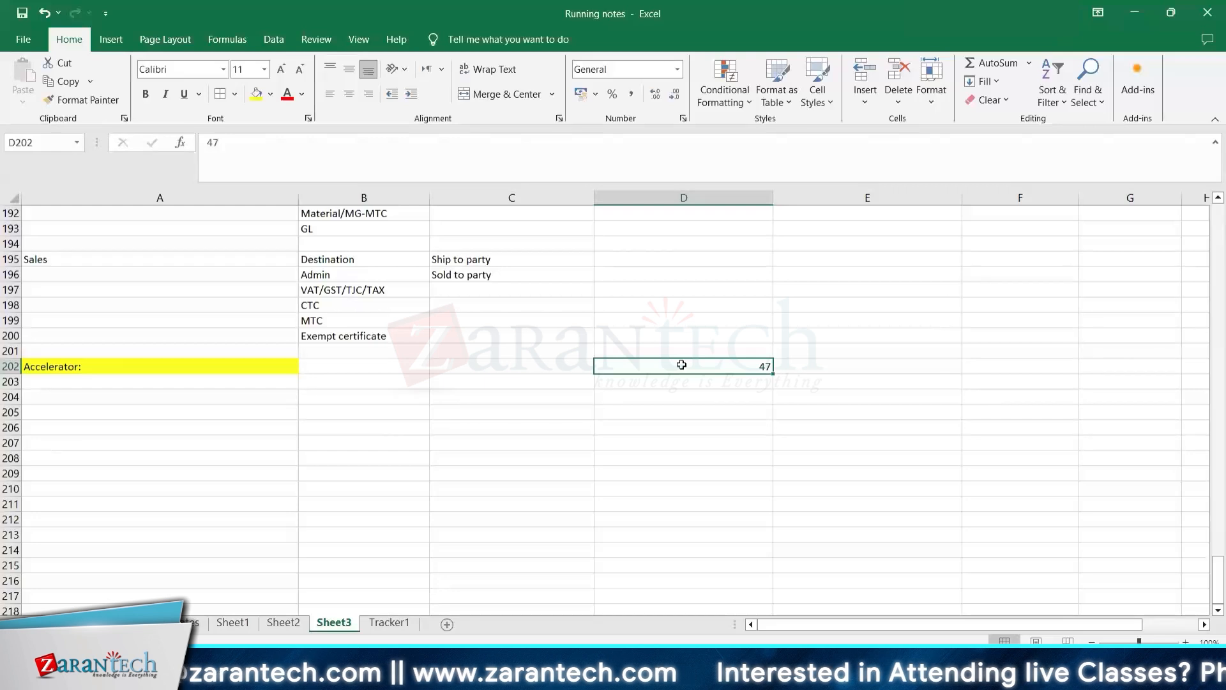
left_click(470, 368)
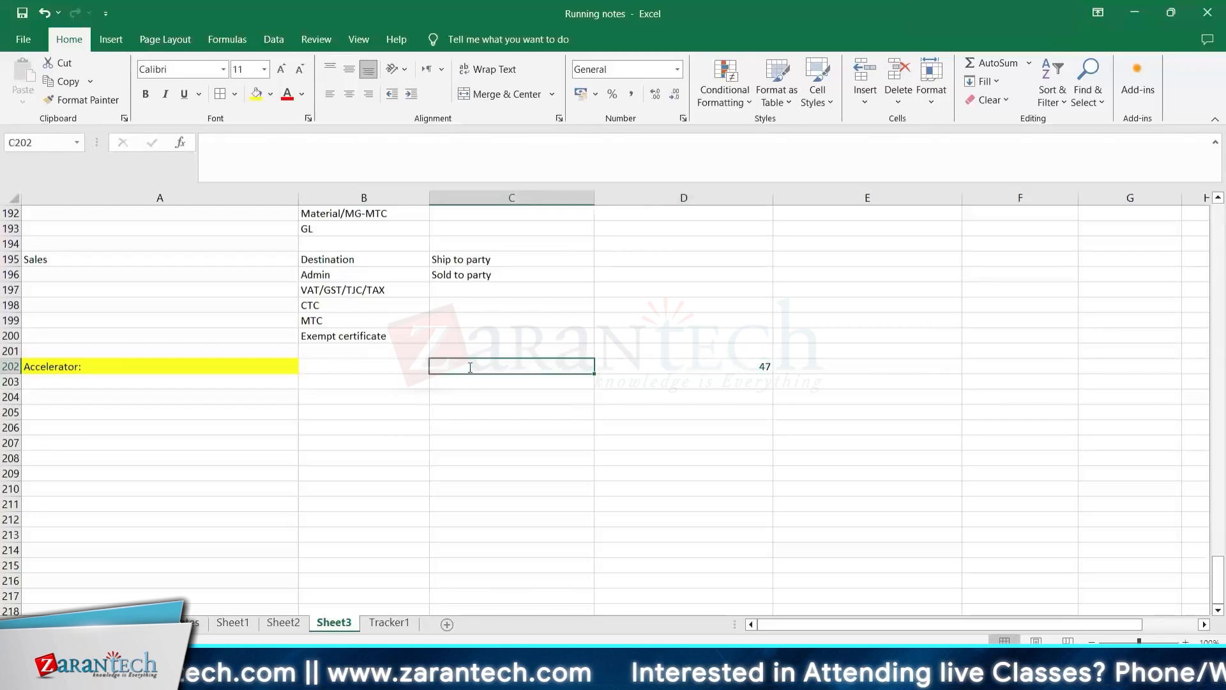
type("ABC")
key("Return")
Step: Enter "ECM" in C203, "NY" in D203 and 46 in E203, and right-align the NY entry
type("ECM")
key("Tab")
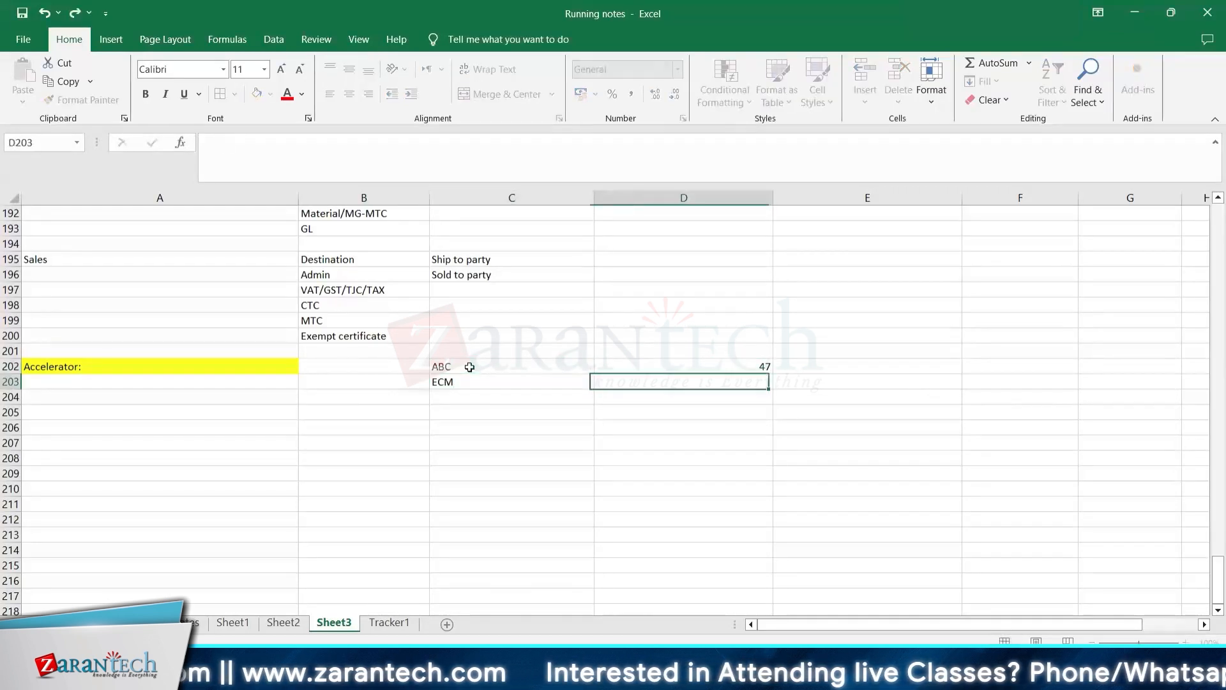
type("NY")
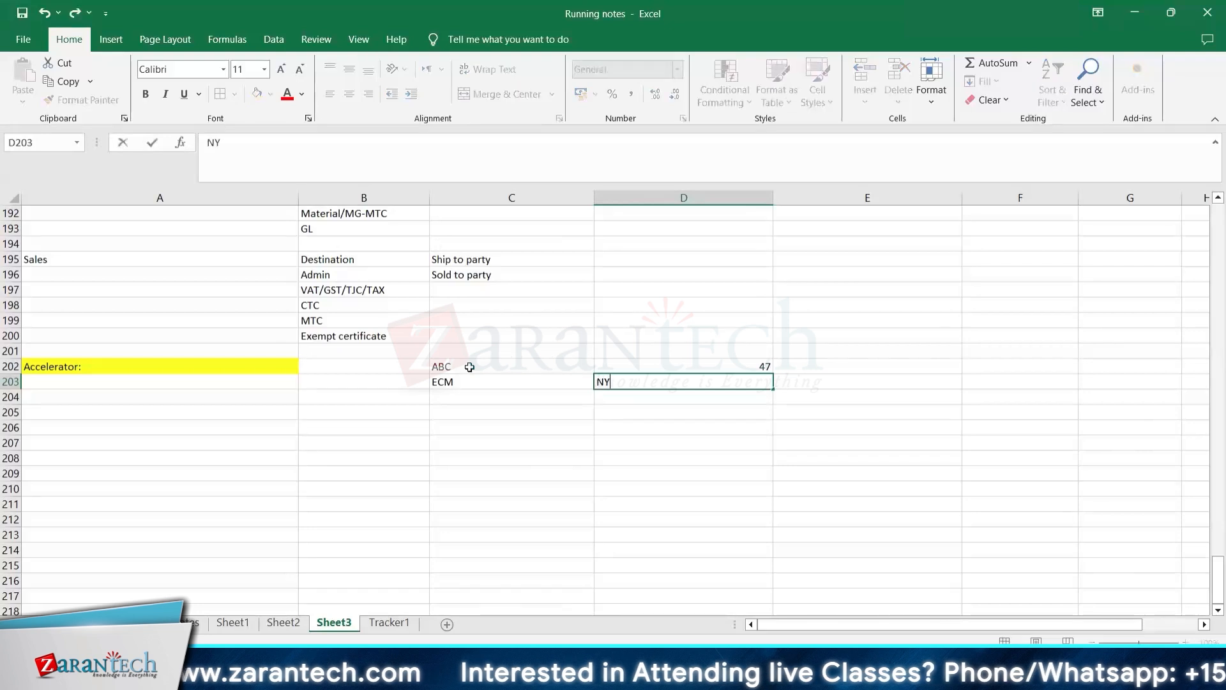
key("Tab")
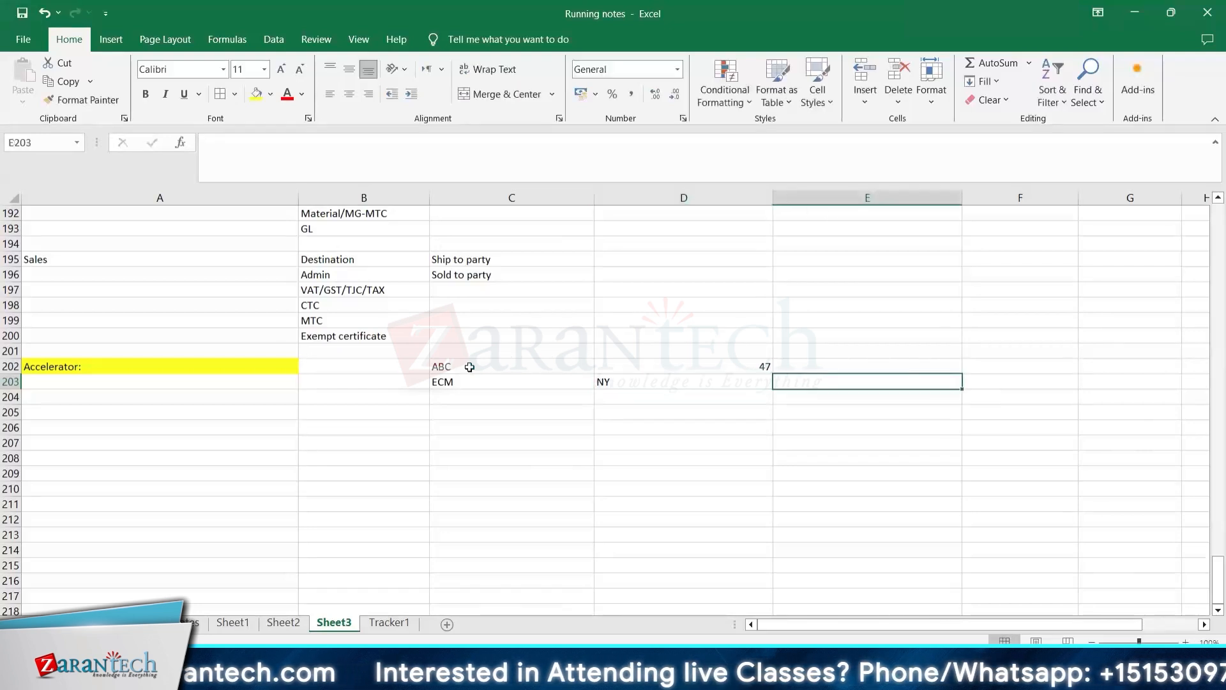
key("Left")
key("Right")
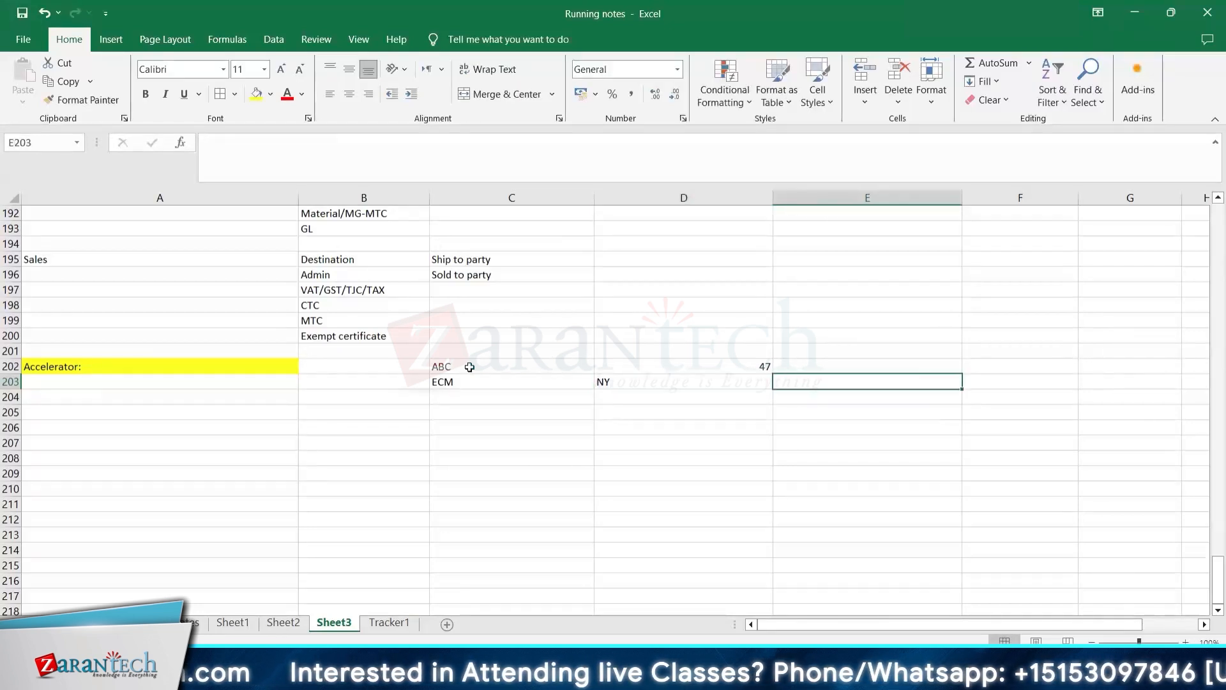
type("46")
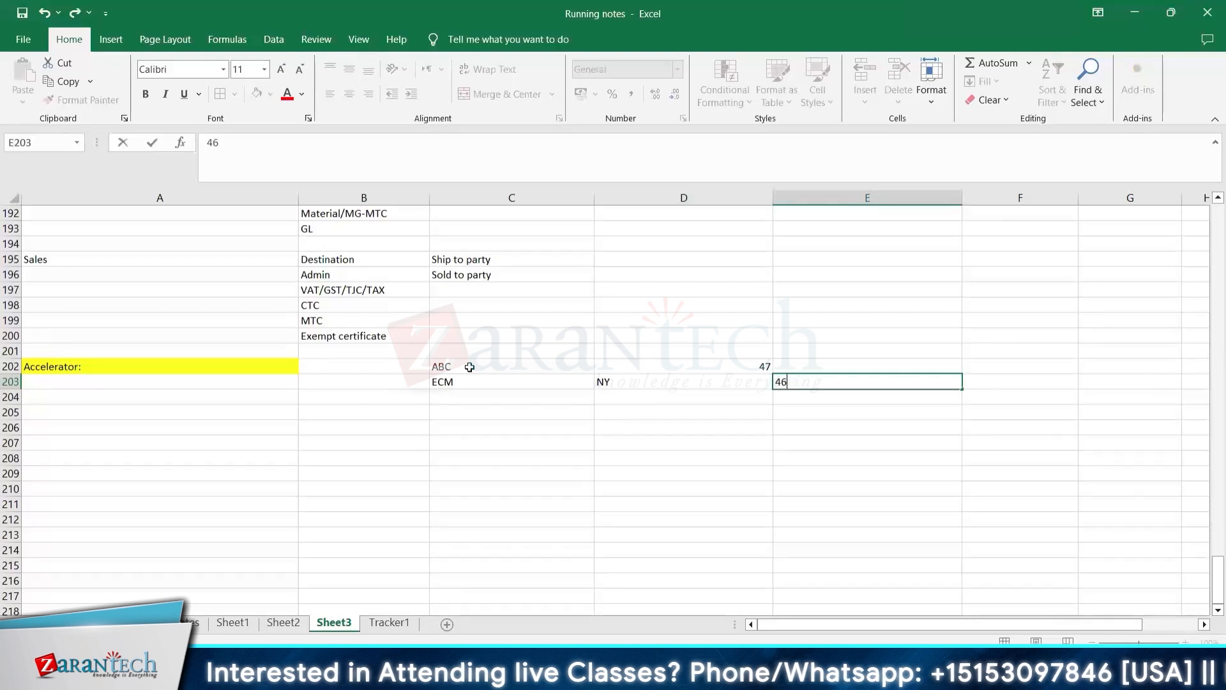
key("Left")
left_click(368, 94)
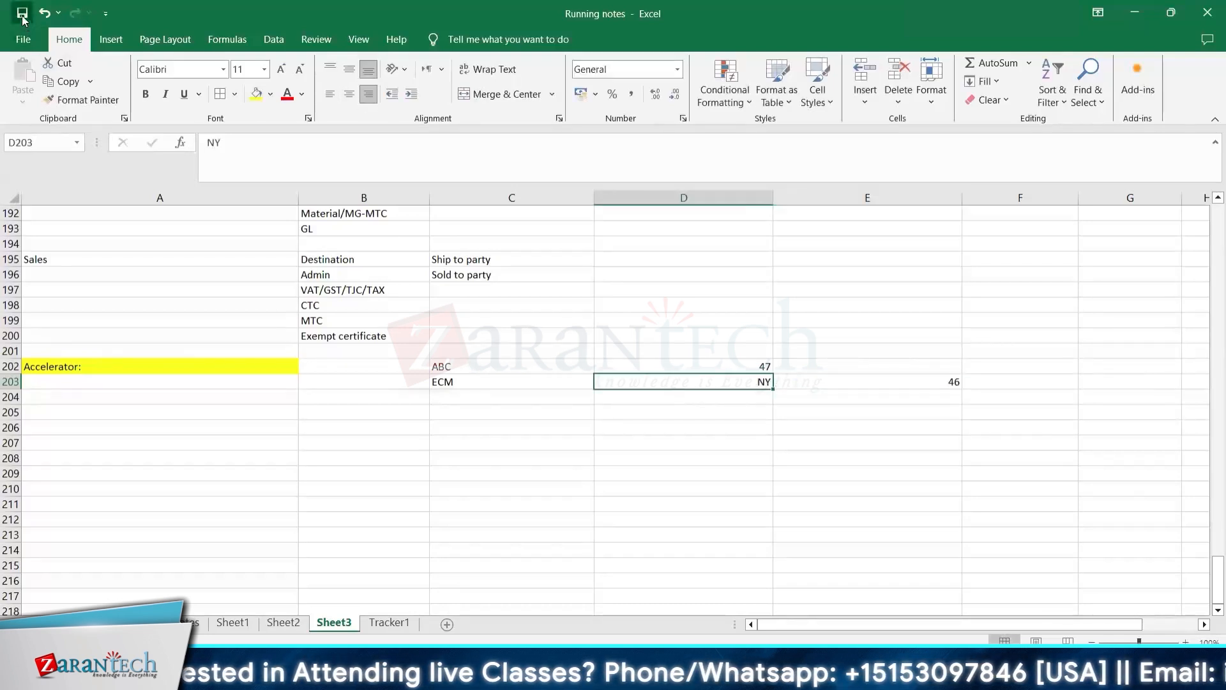
Step: Enter "CA" in cell D204 below NY and right-align it
scroll(684, 408, "down", 2)
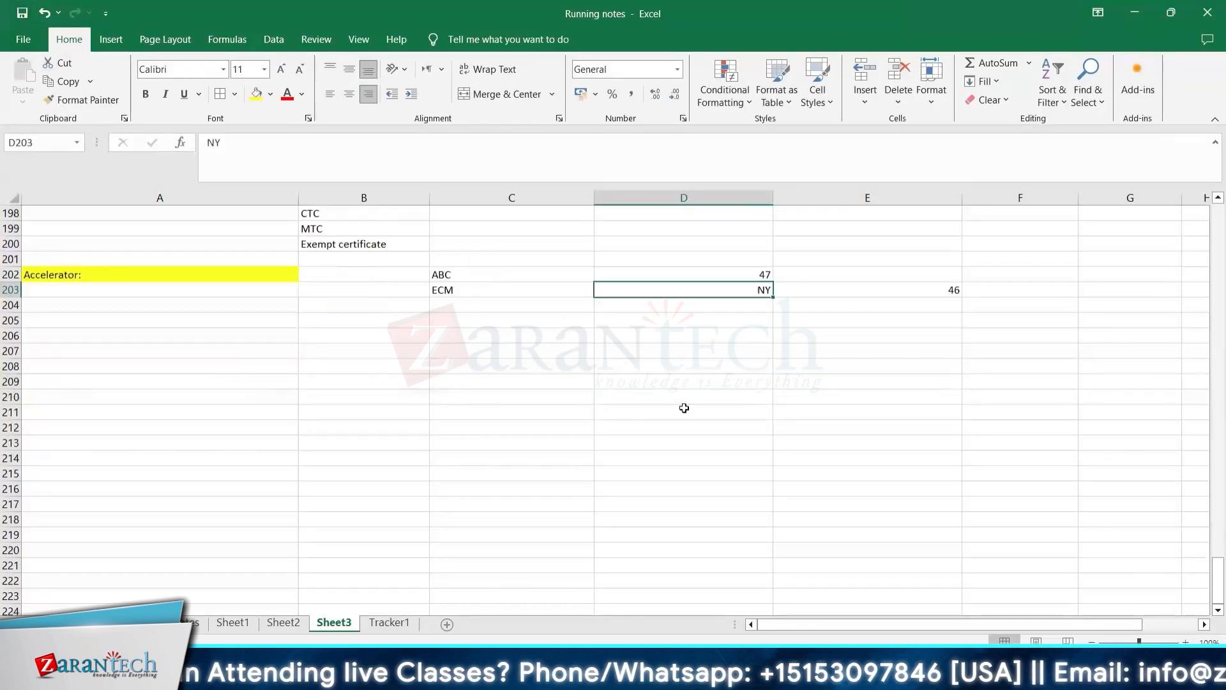
left_click(462, 292)
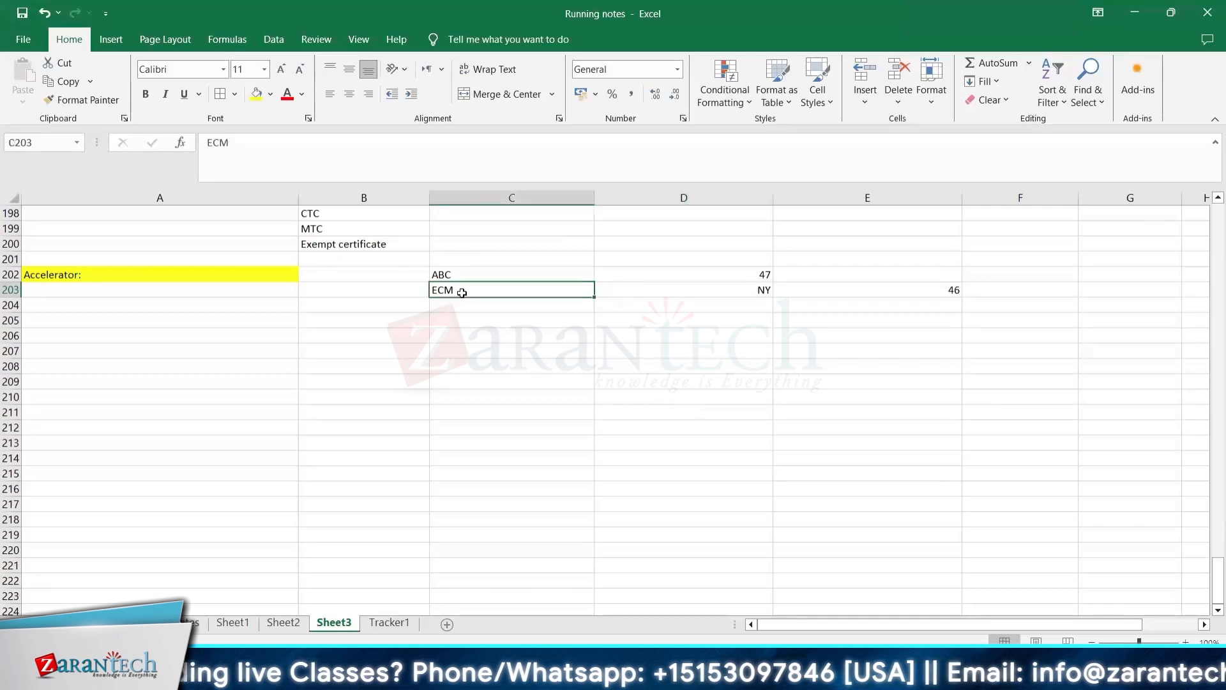
left_click(732, 273)
left_click(732, 288)
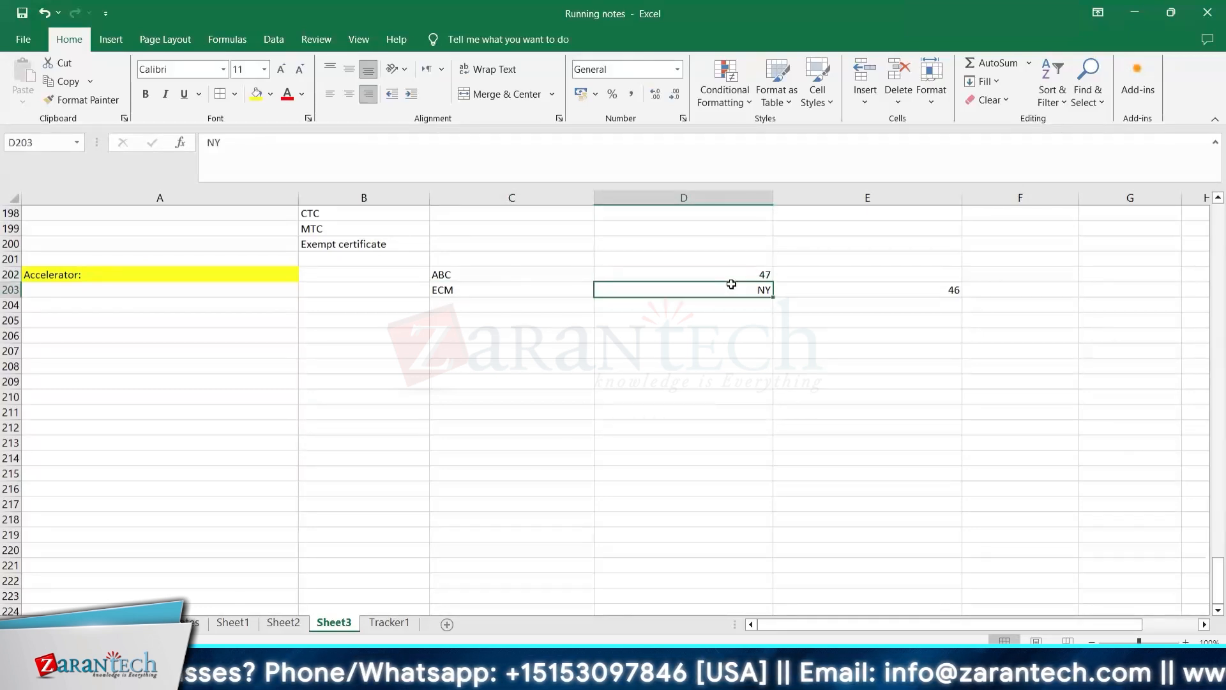
left_click(735, 307)
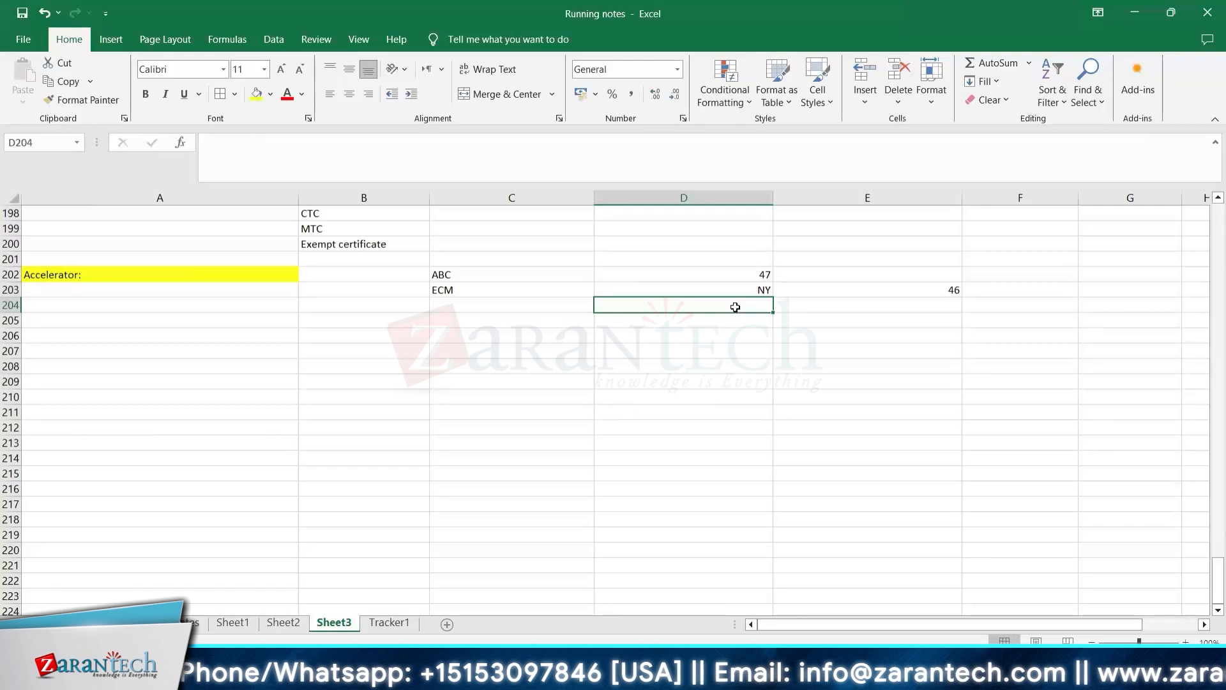
type("CA")
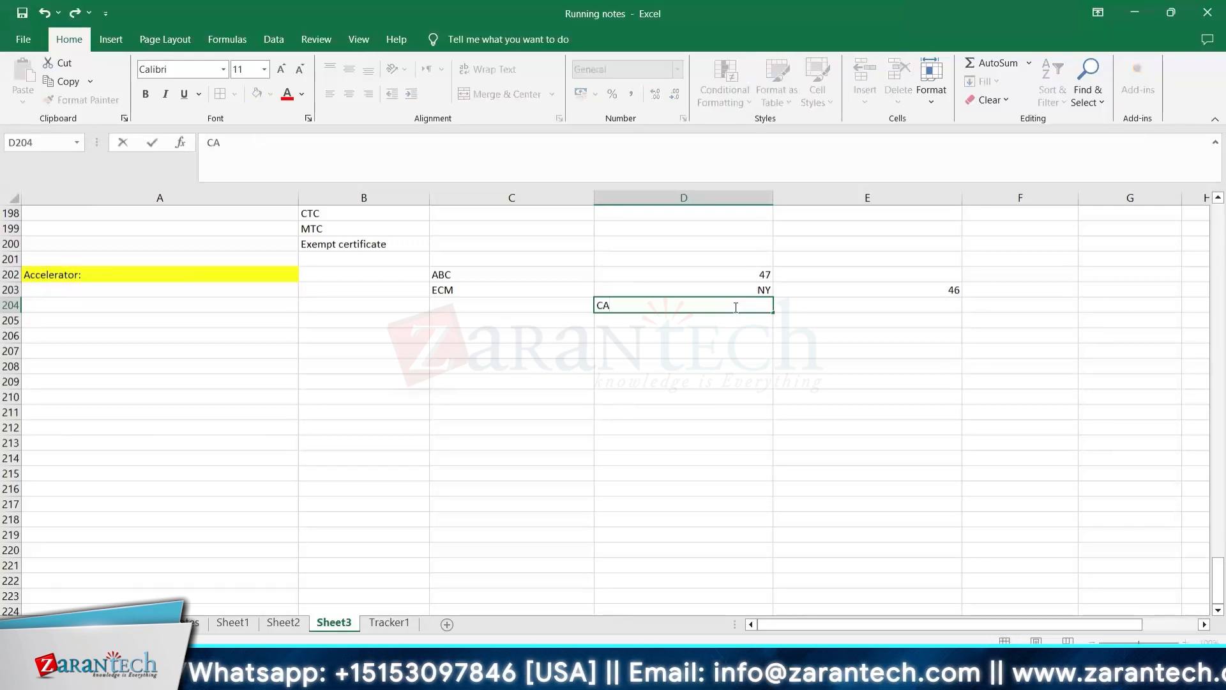
key("Return")
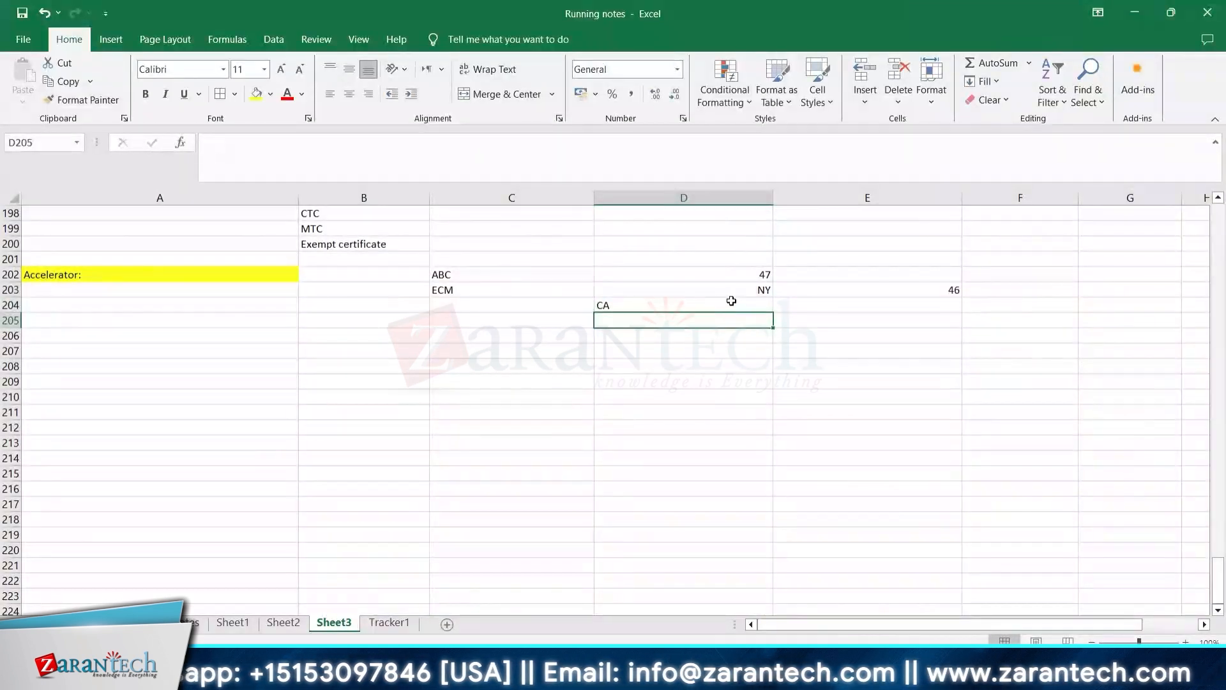
left_click(735, 305)
left_click(369, 96)
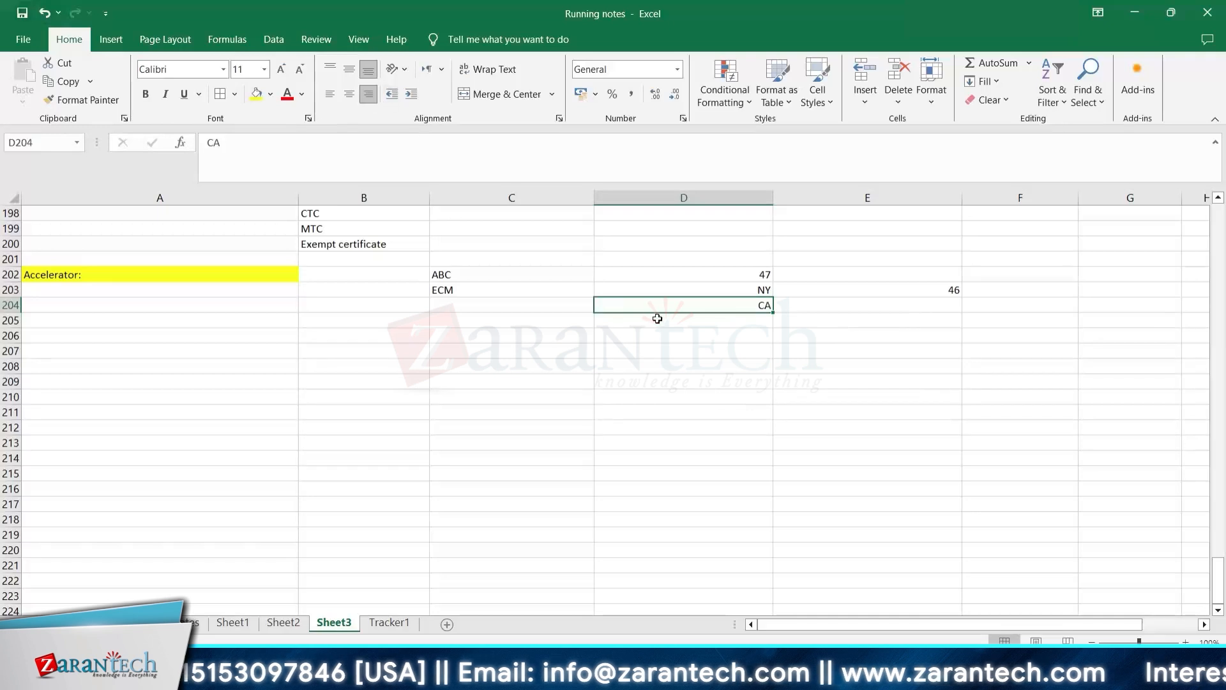
left_click(736, 323)
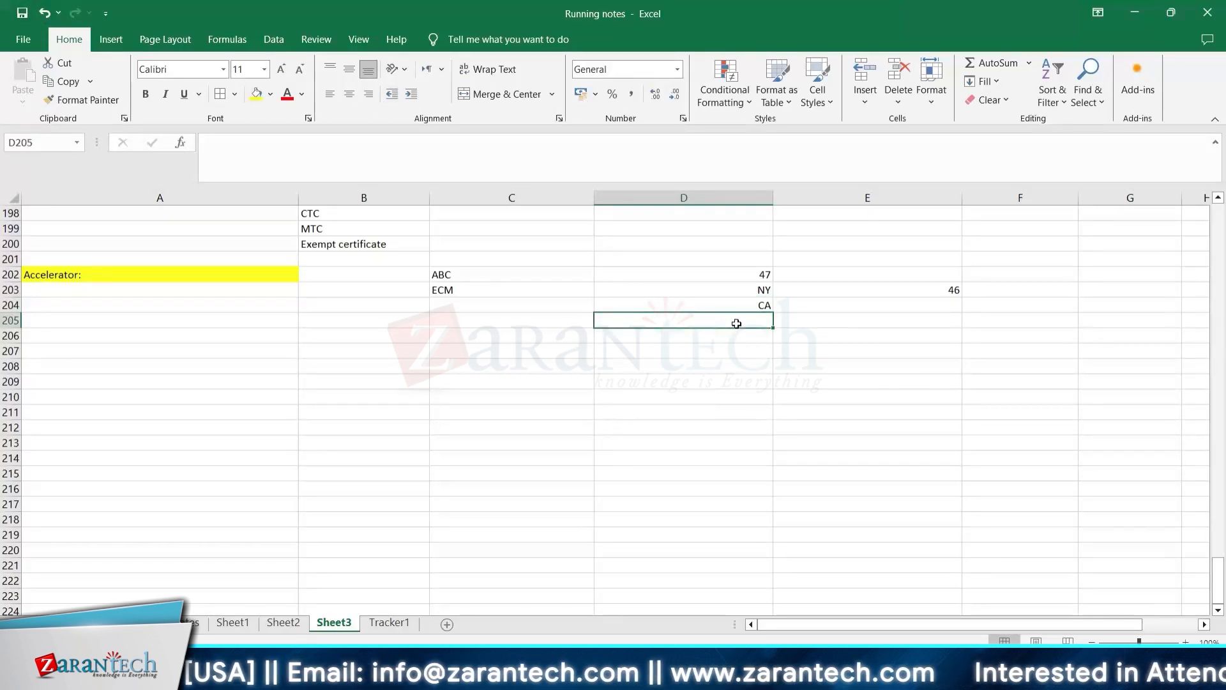
left_click(742, 304)
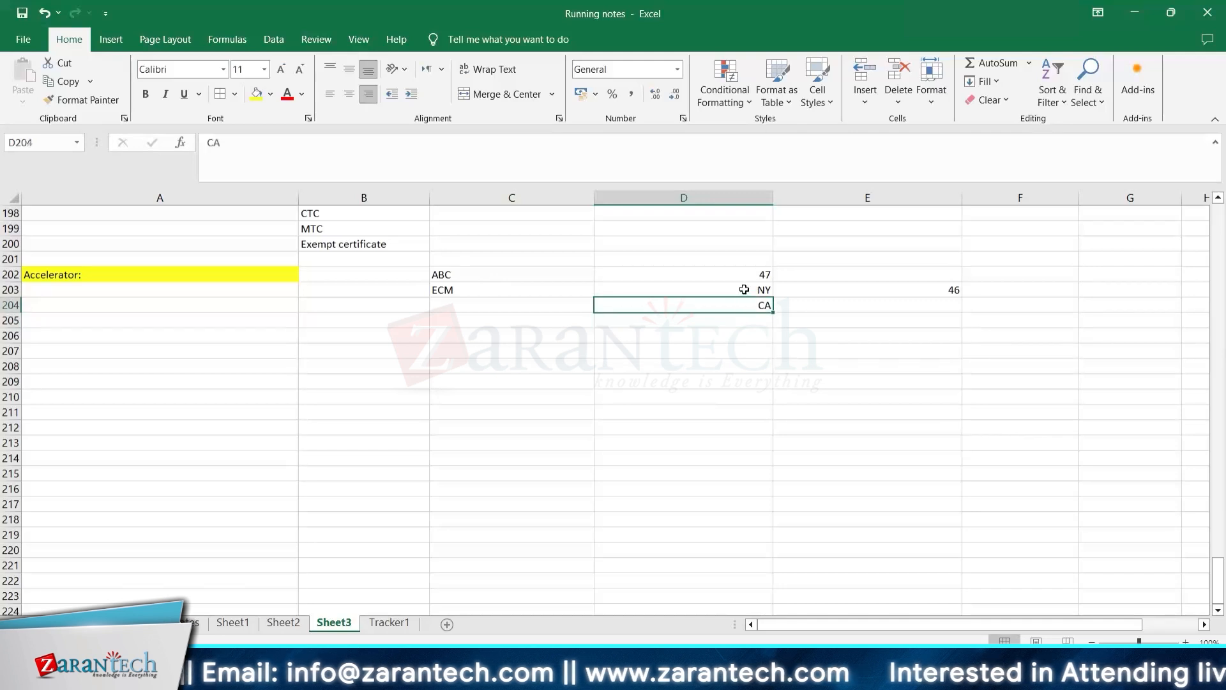
left_click(744, 289)
left_click(747, 304)
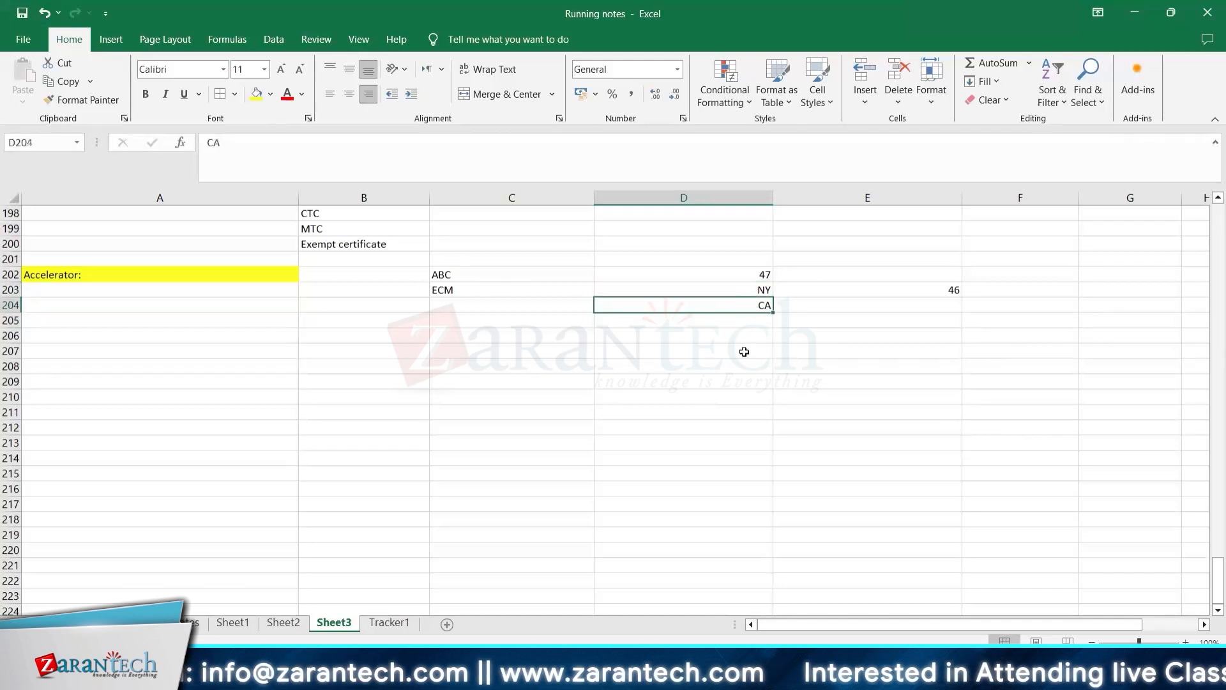
left_click(744, 352)
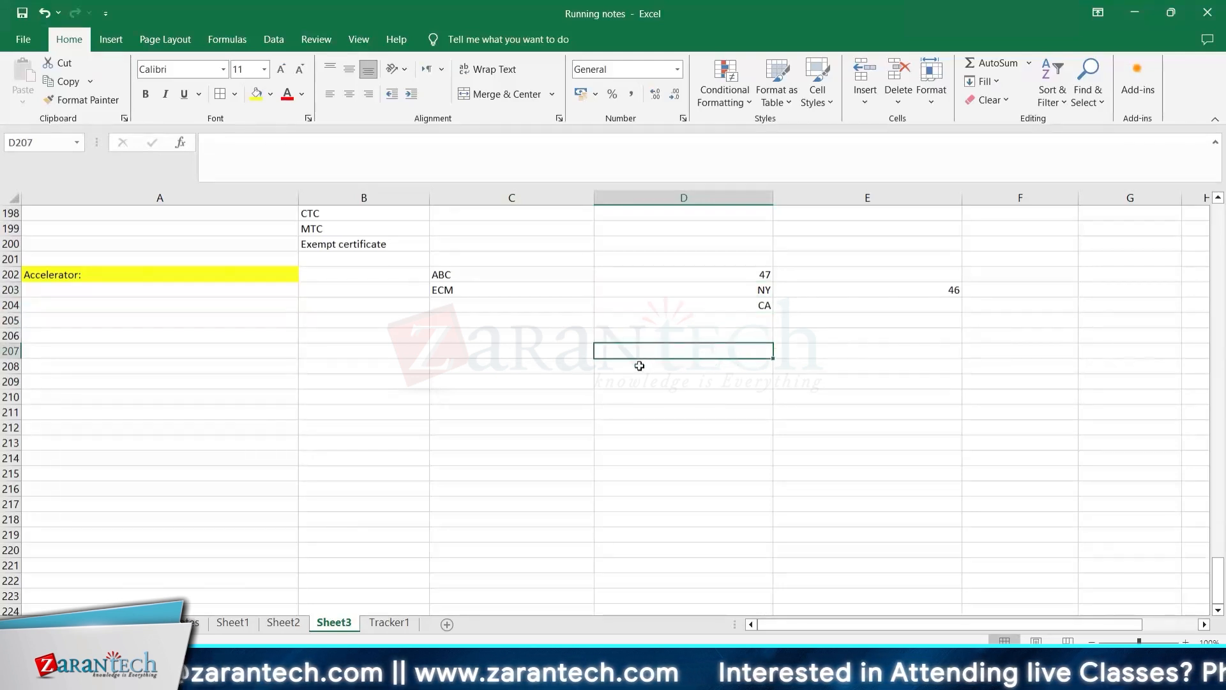
Step: Enter "Sold to party" in cell C207, "NY" in D207 and "Exempt" in E207
left_click(558, 352)
type("S")
key("BackSpace")
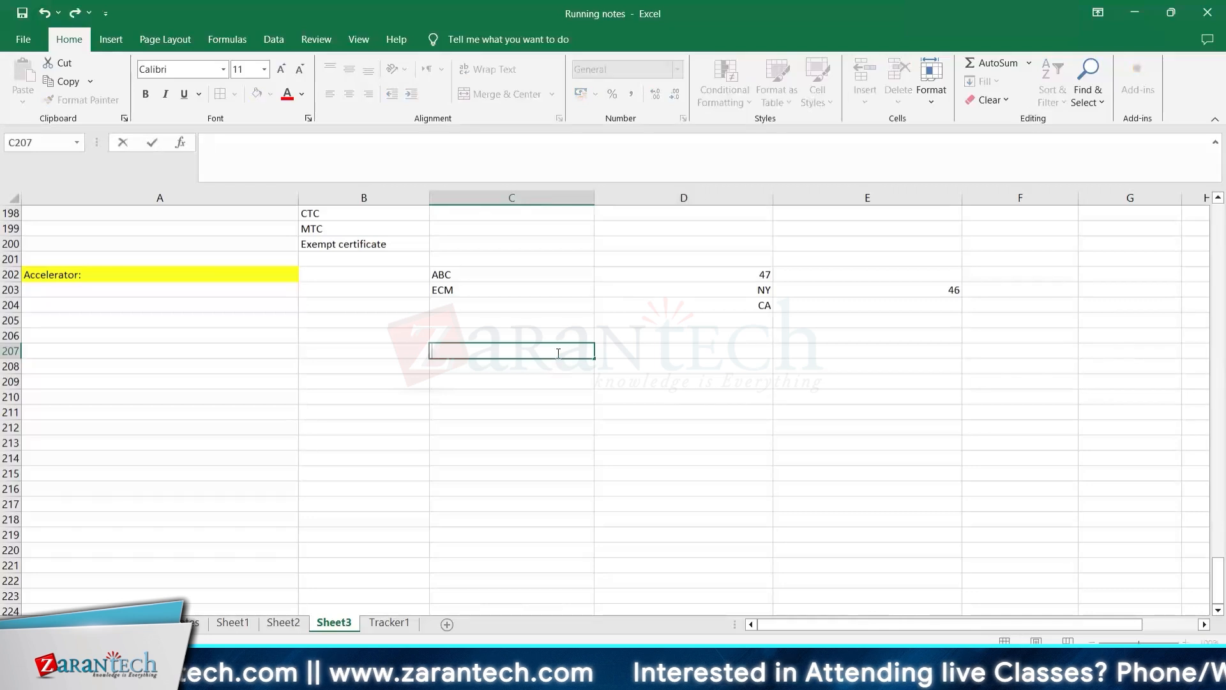
type("Sold to part")
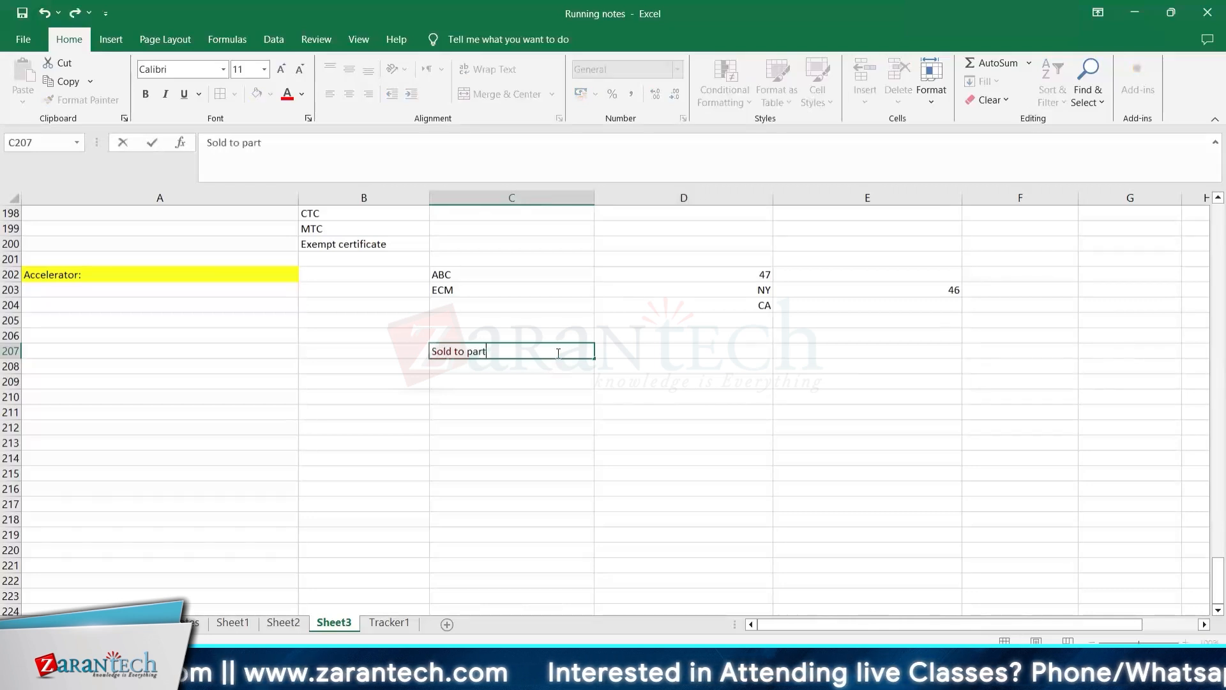
type("y")
key("Tab")
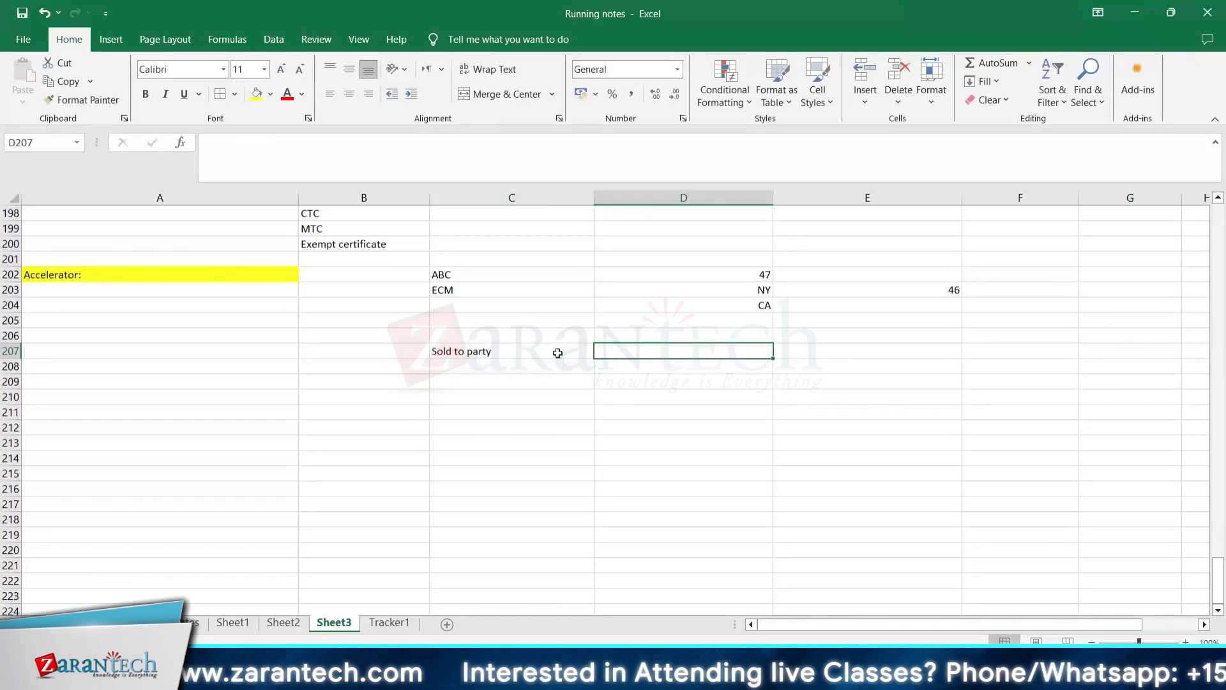
type("NY")
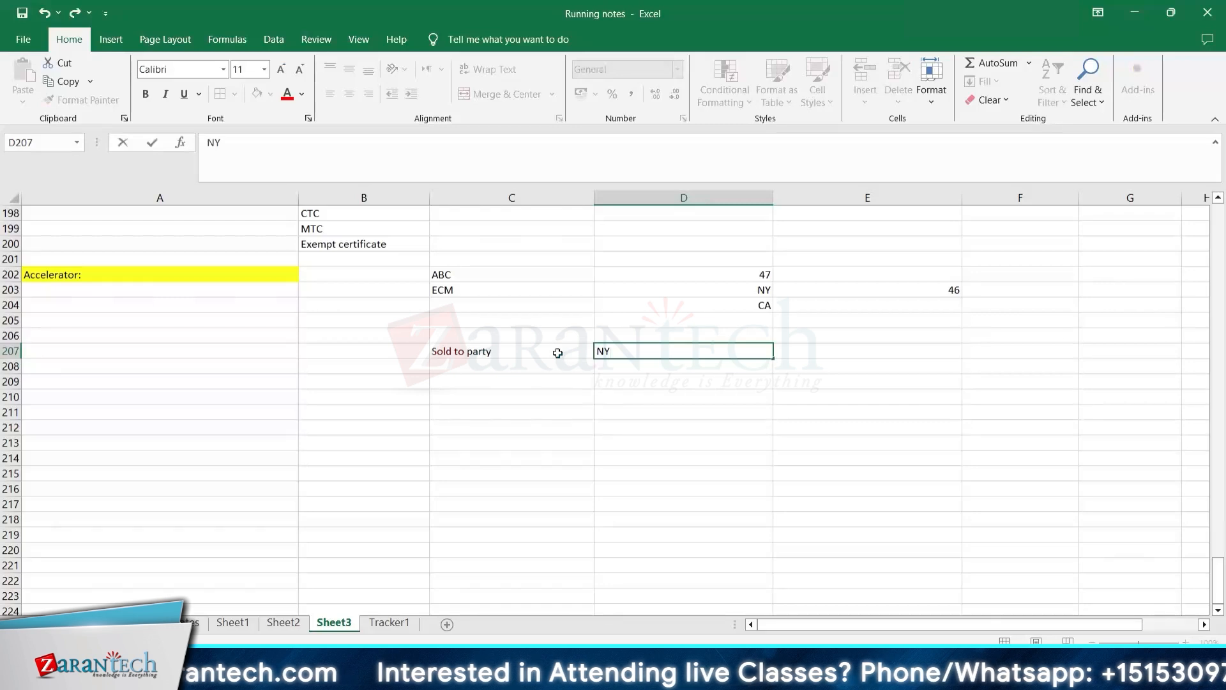
key("Tab")
type("Exempt")
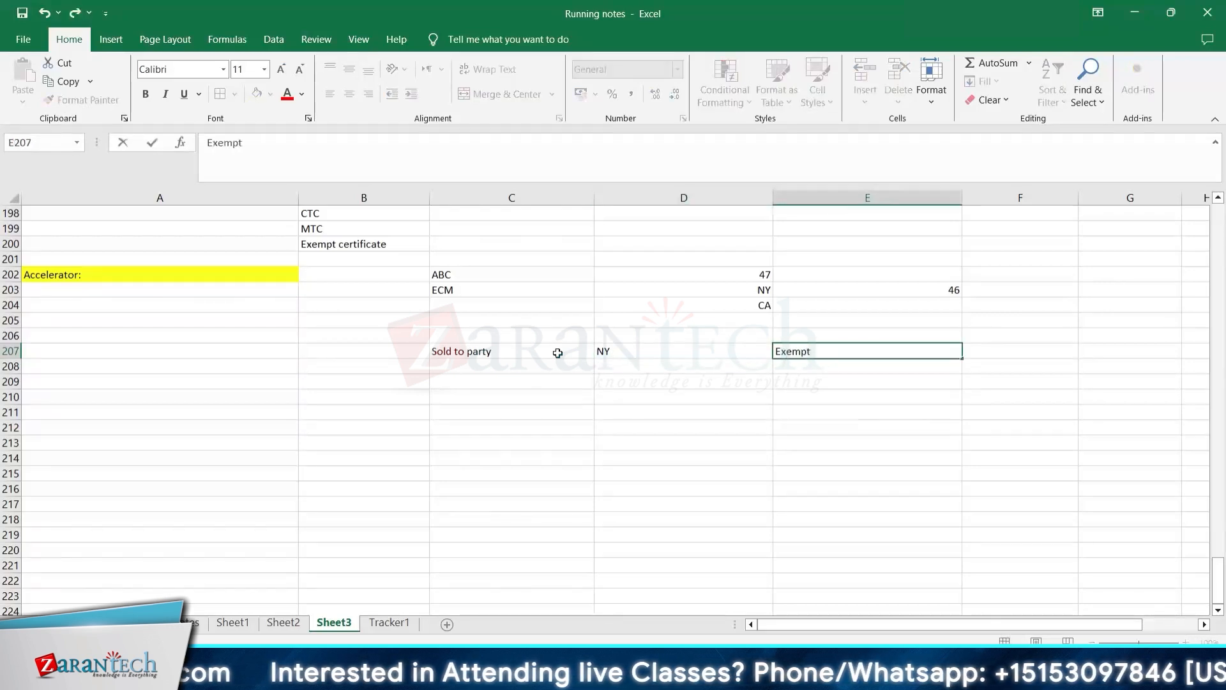
key("Return")
Step: Enter "shitp to party" in cell C208, "CA" in D208 and "No ex" in E208
type("shitp to party")
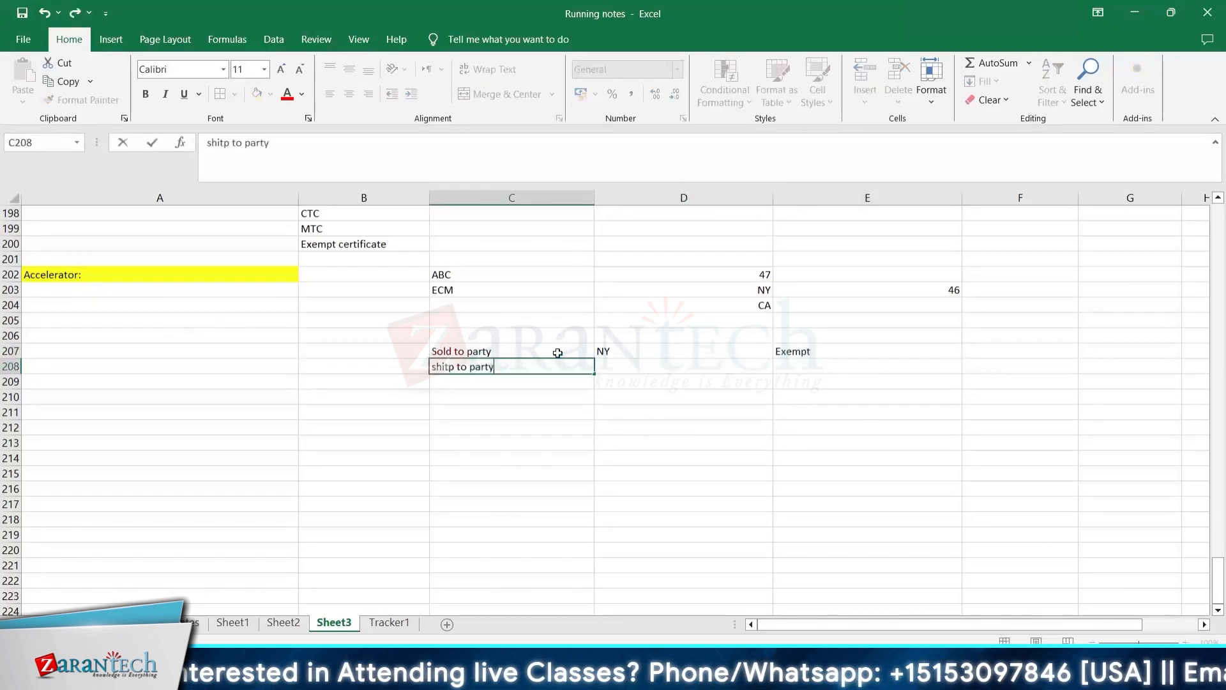
key("Tab")
type("CA")
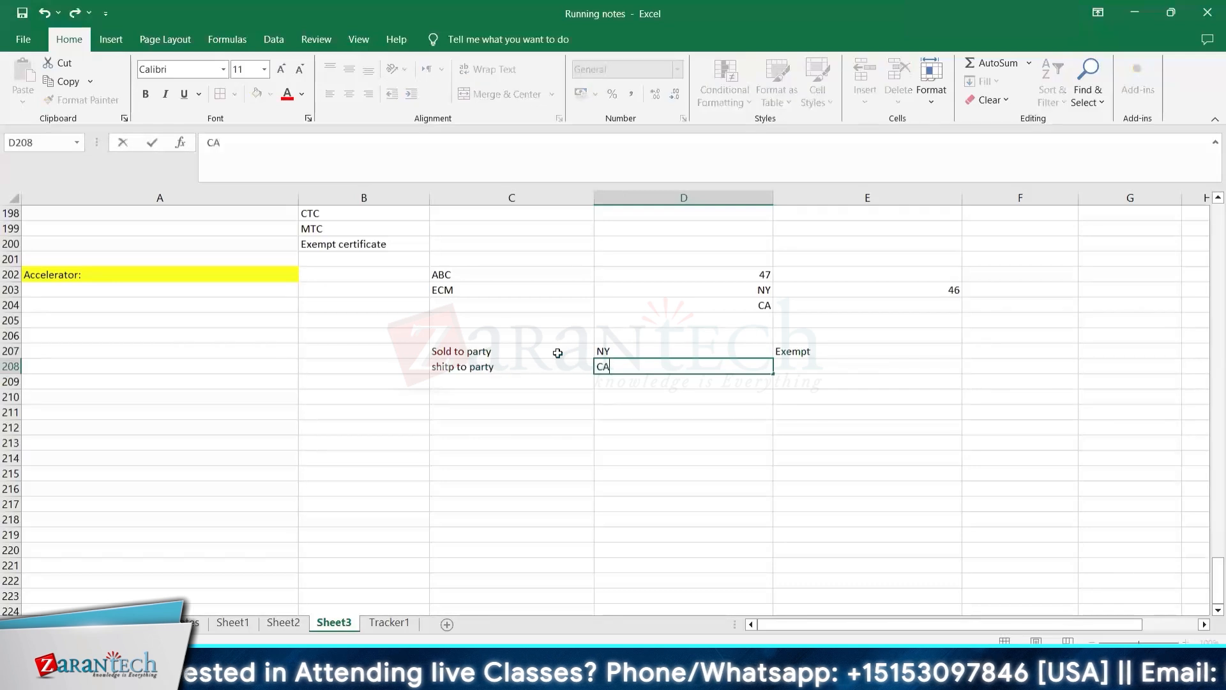
key("Tab")
type("No e")
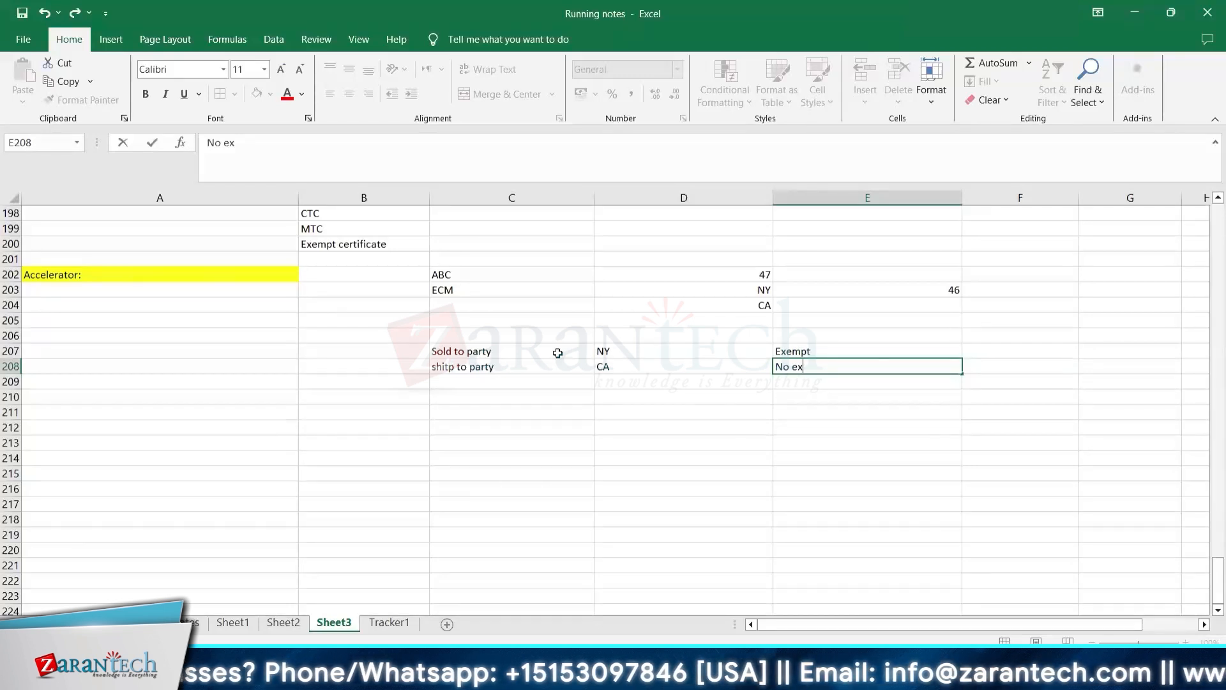
left_click(610, 393)
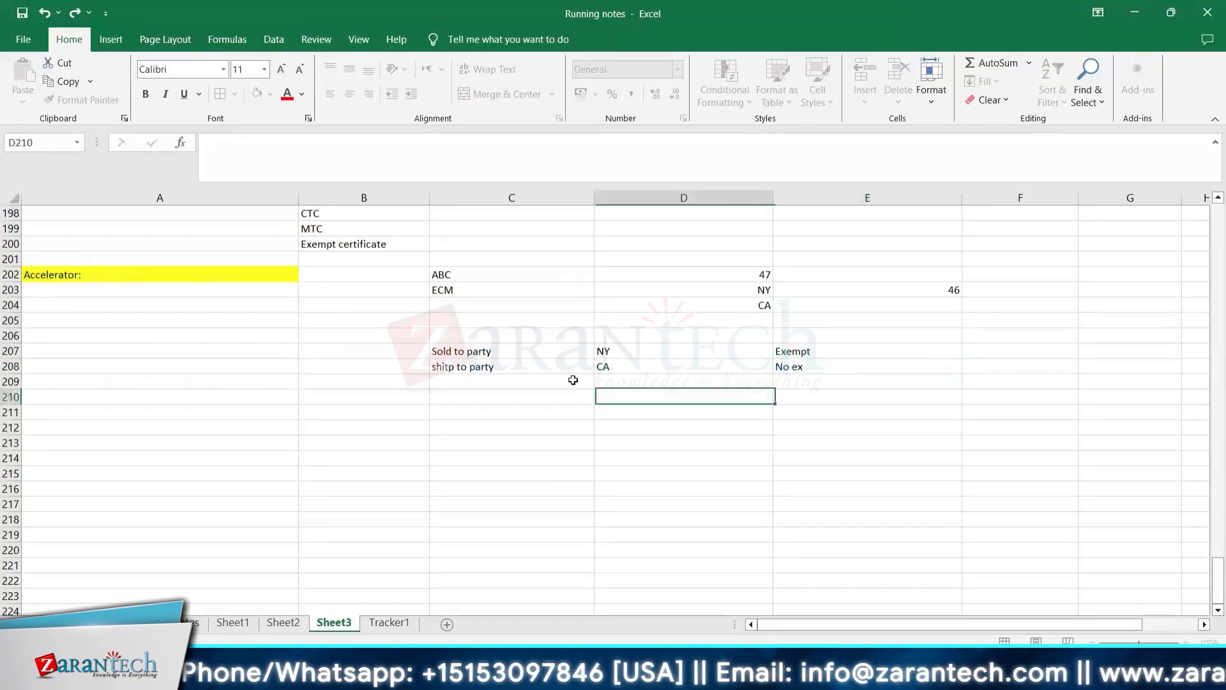
Step: Enter "ABC" in cell C206 above the Sold to party row and "Illumnia" in C205 above it
left_click(498, 351)
left_click(471, 339)
left_click(471, 351)
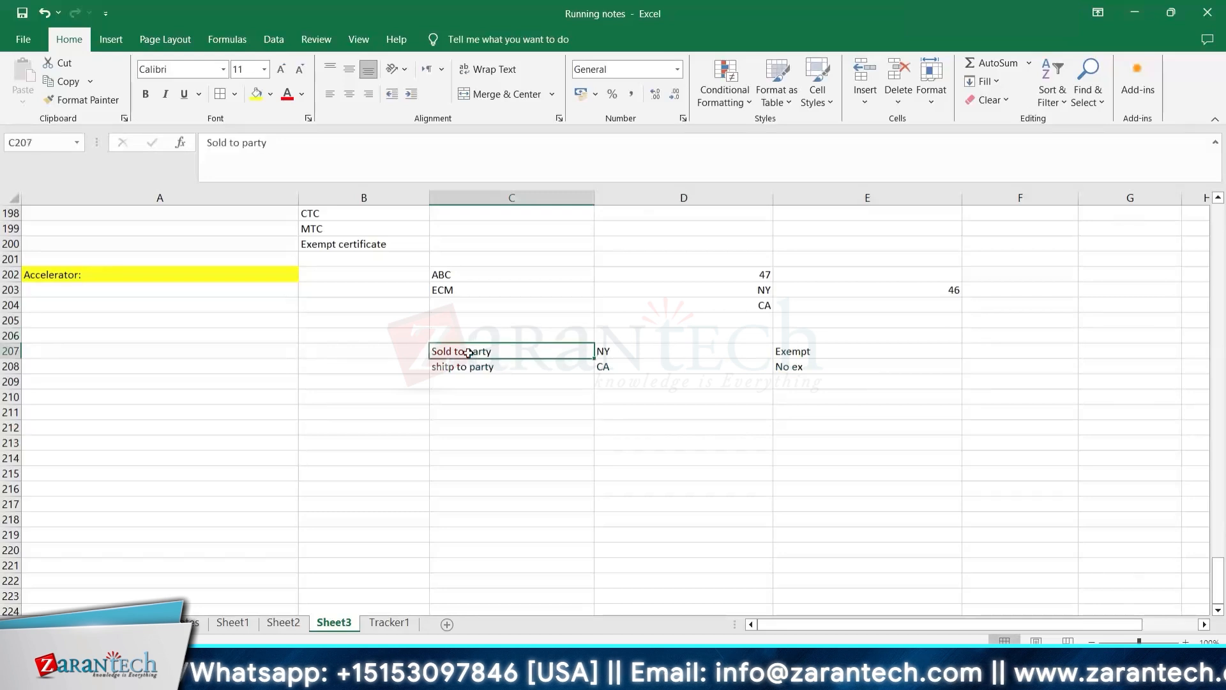
left_click(453, 333)
type("ABC")
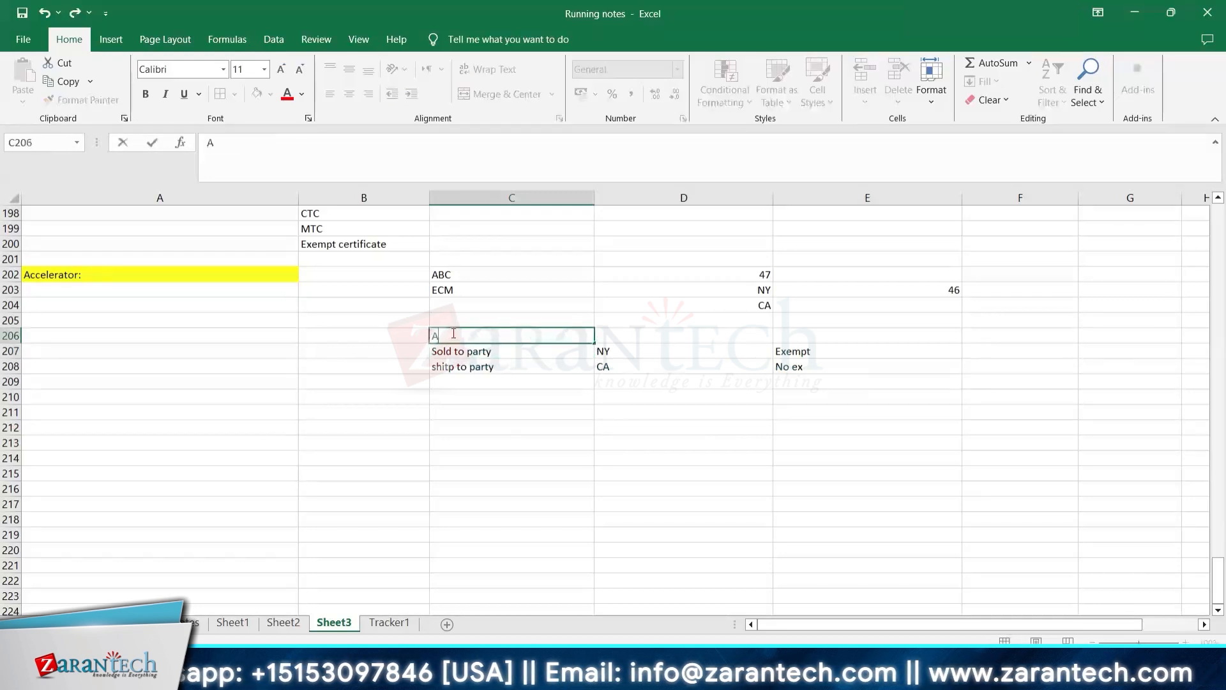
left_click(452, 316)
type("I")
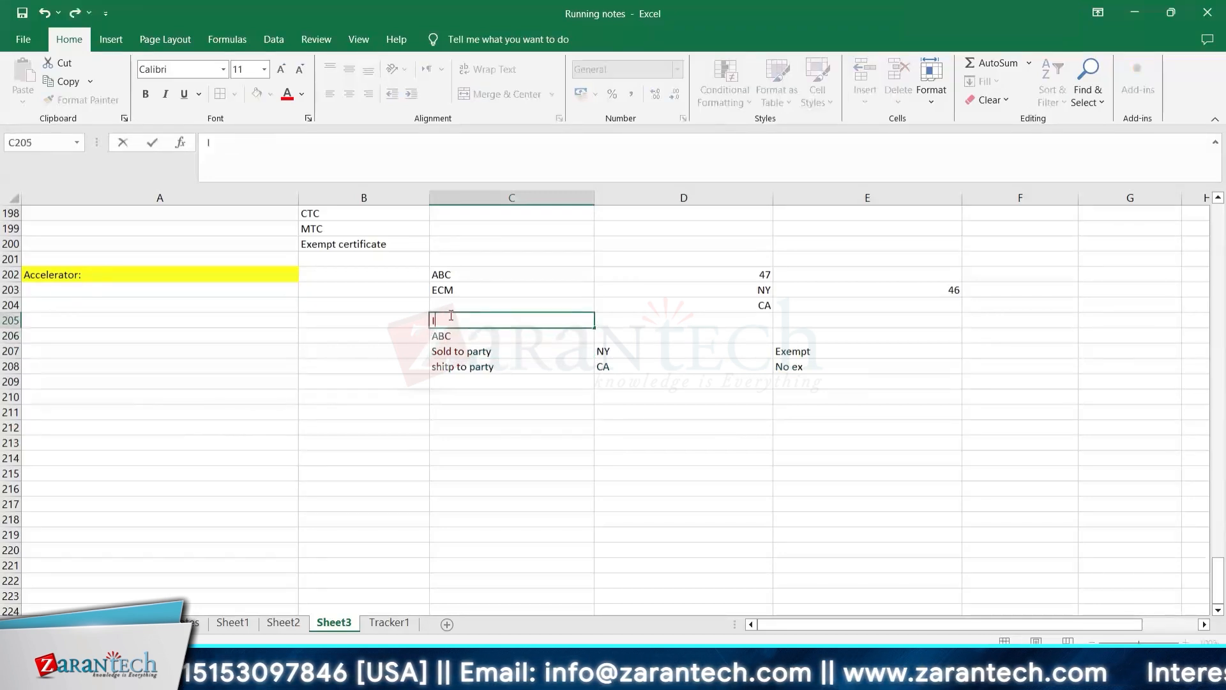
type("llumnia")
key("Tab")
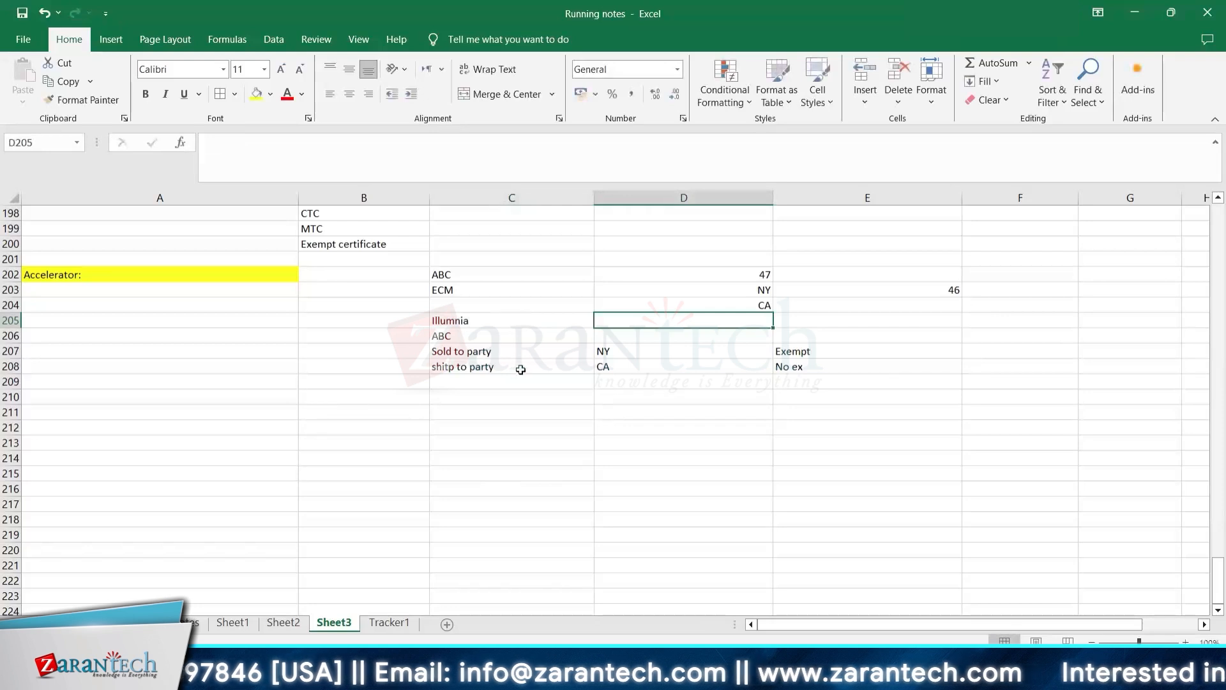
Step: Review the ABC example's sold-to and ship-to party rows together with their state entries
left_click(463, 332)
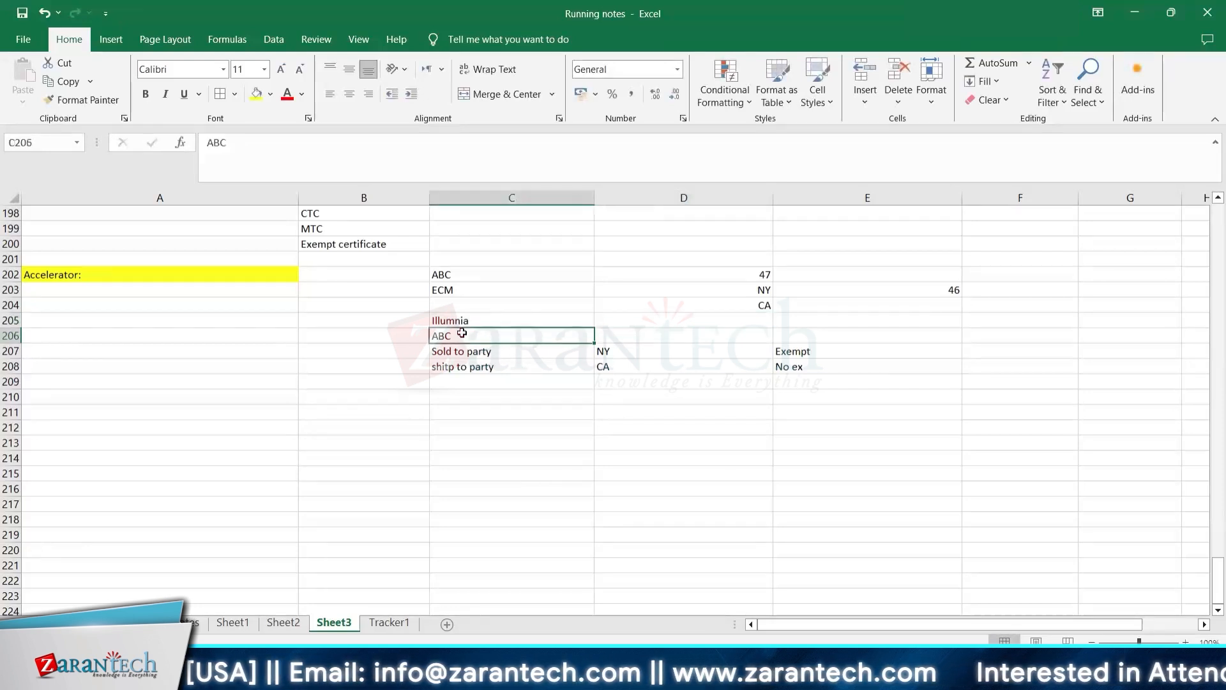
key("Down")
key("Right")
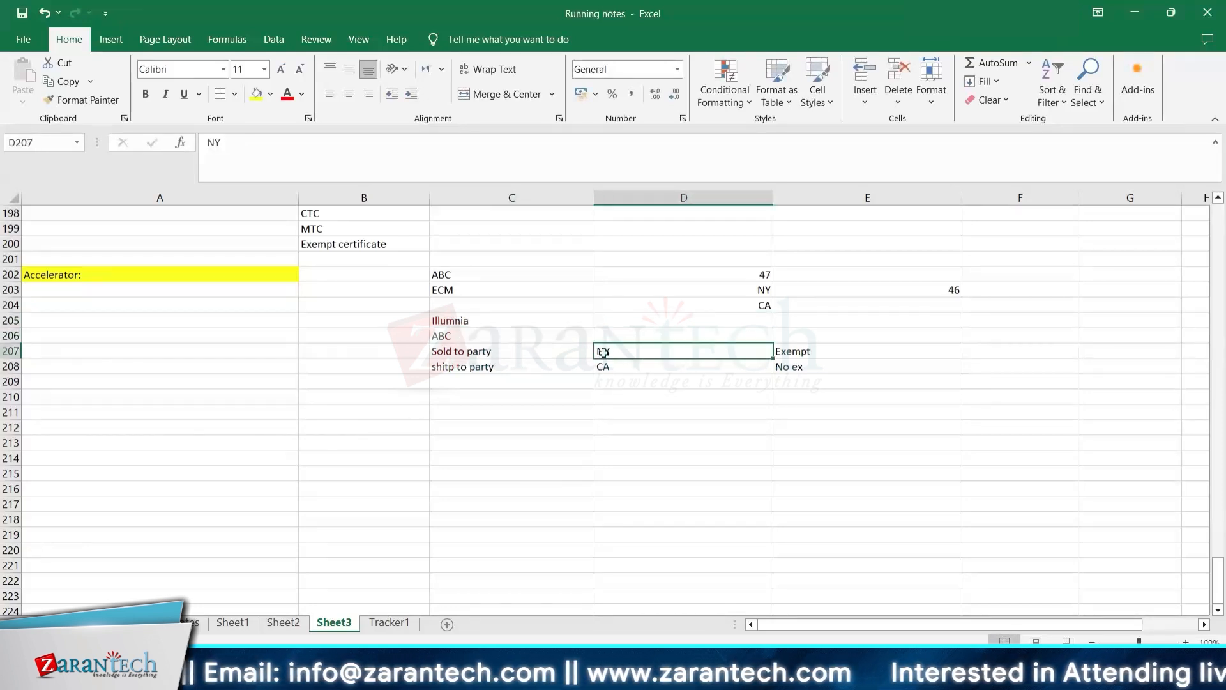
left_click(469, 370)
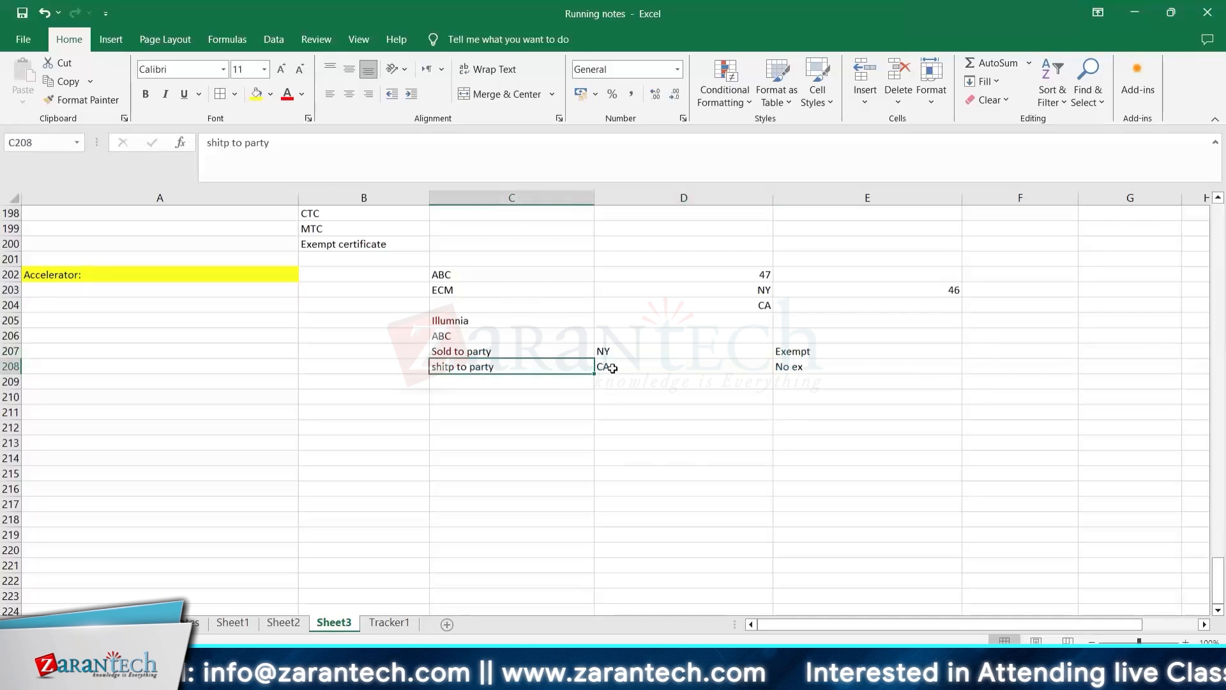
left_click(612, 367)
left_click(460, 337)
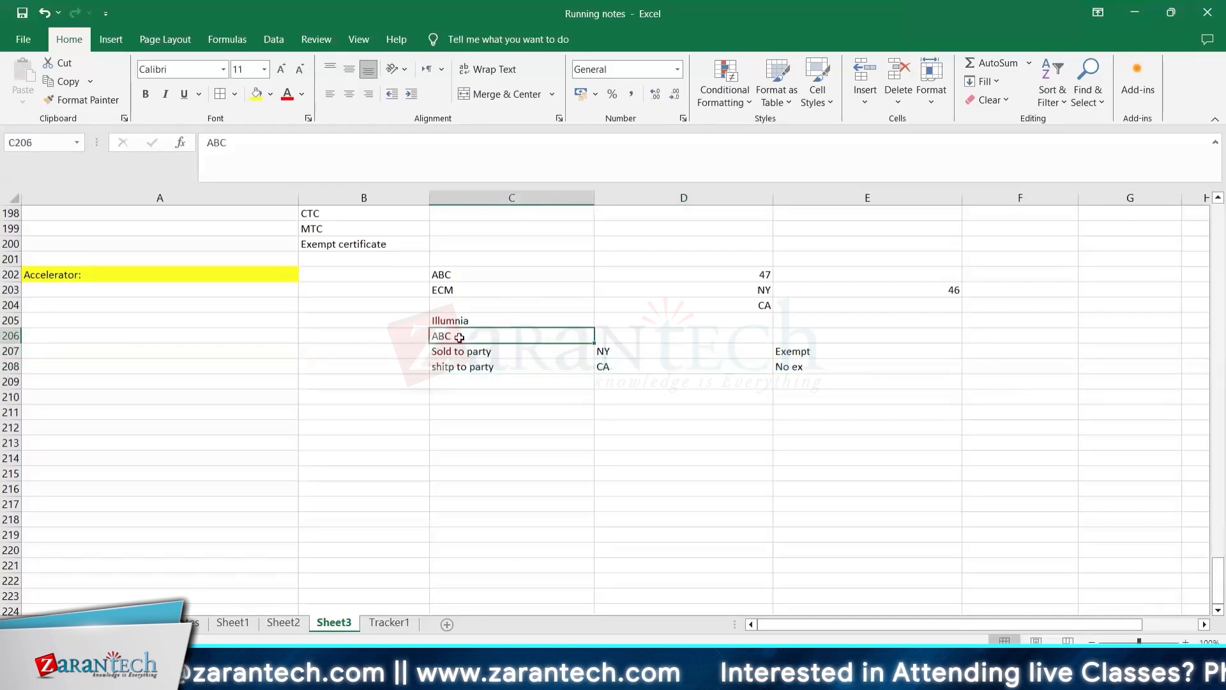
left_click(615, 352)
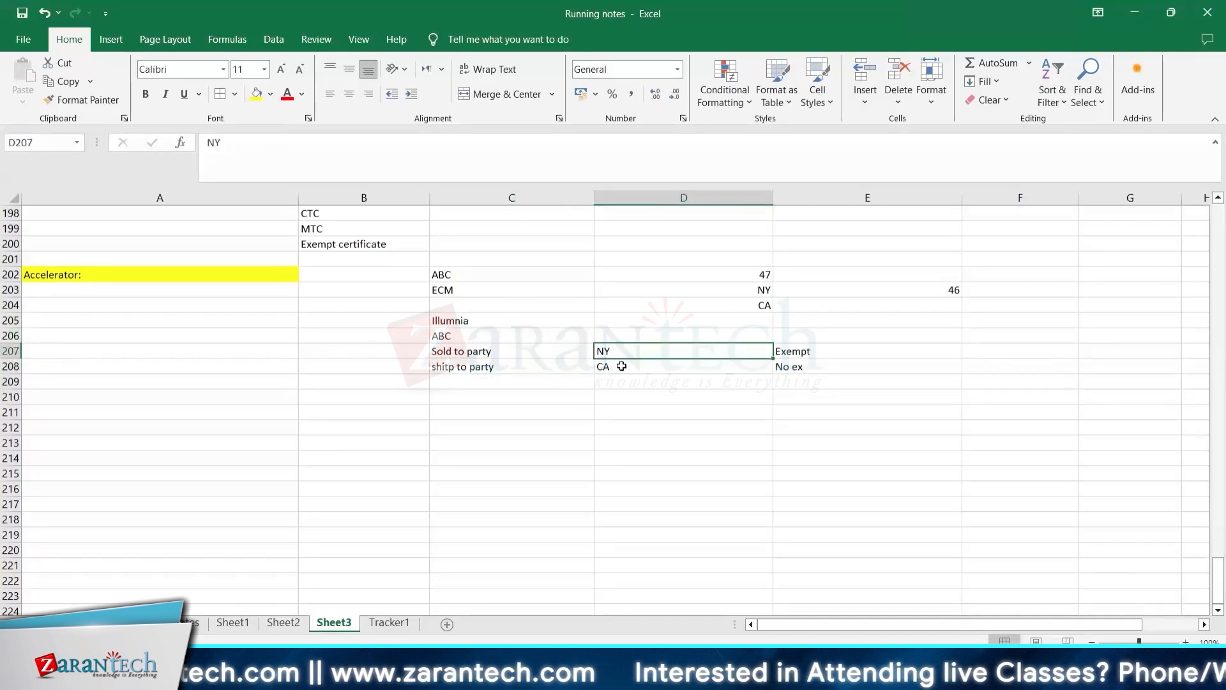
left_click(621, 367)
Step: Complete the exemption entry in cell E208 so that it reads "No exempt"
left_click(808, 368)
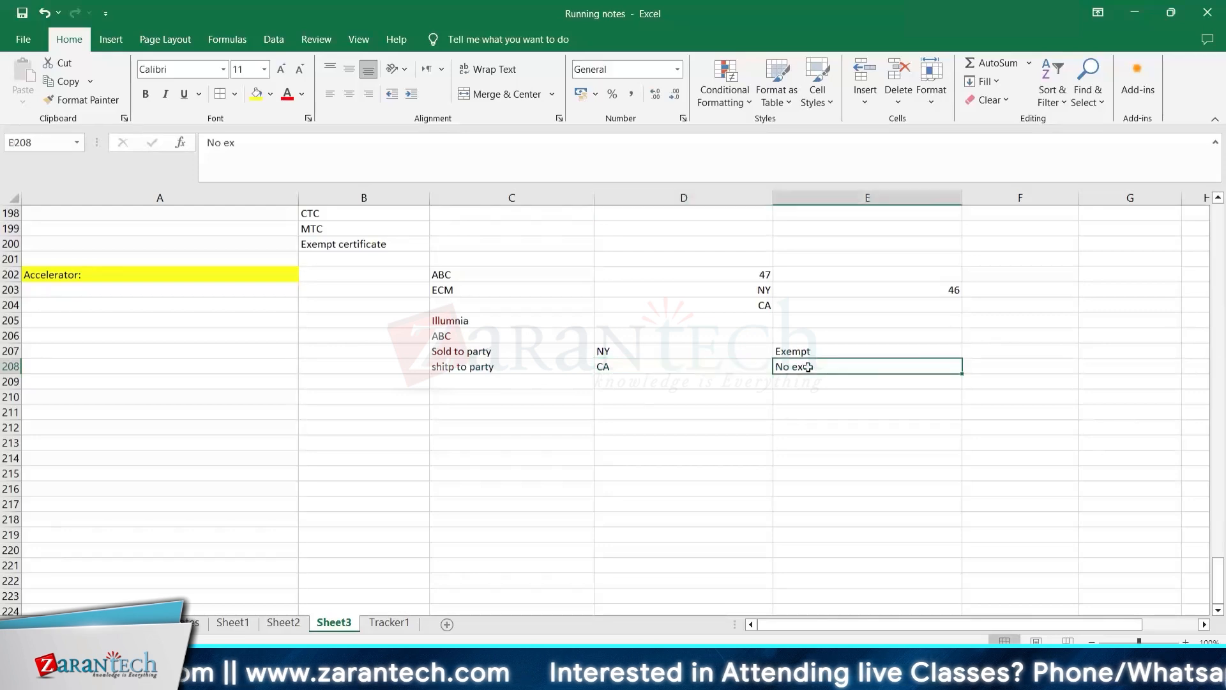
left_click(254, 138)
type("empt")
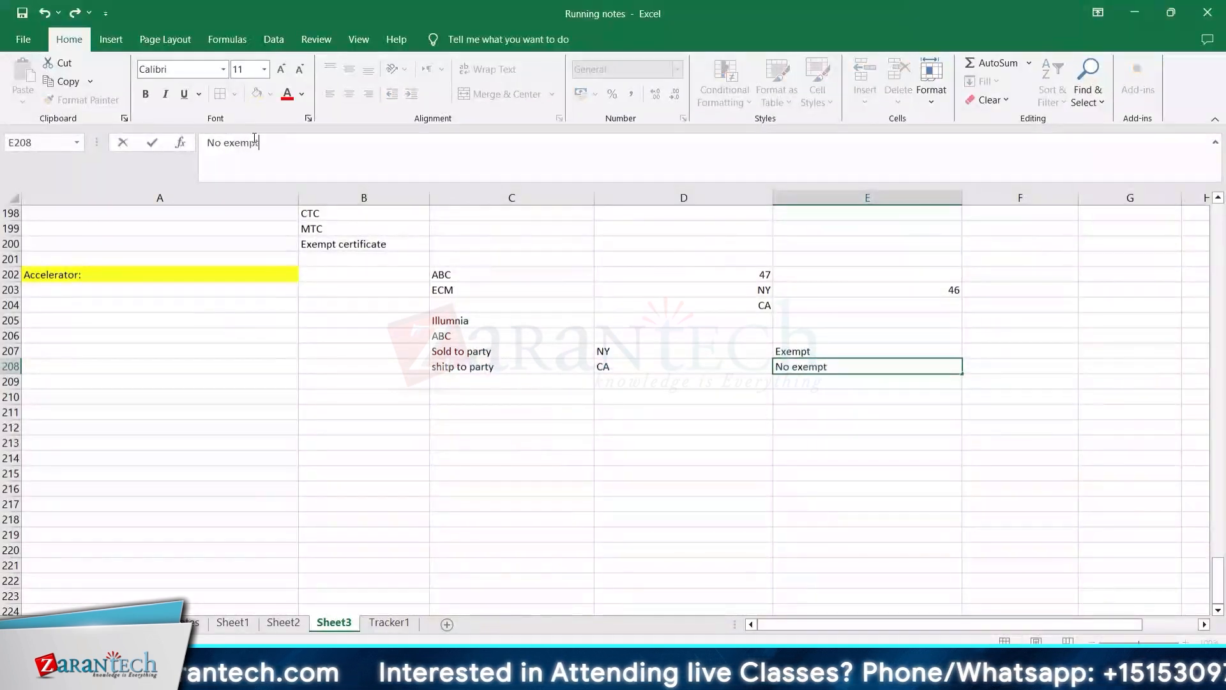
left_click(734, 382)
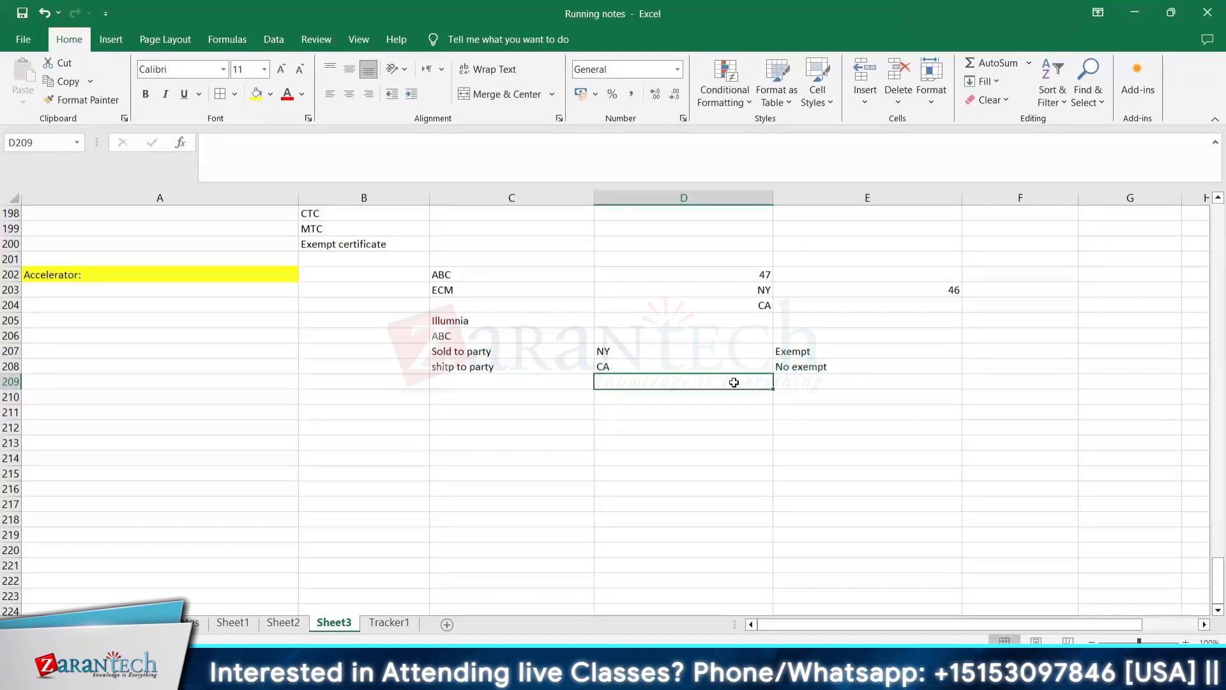
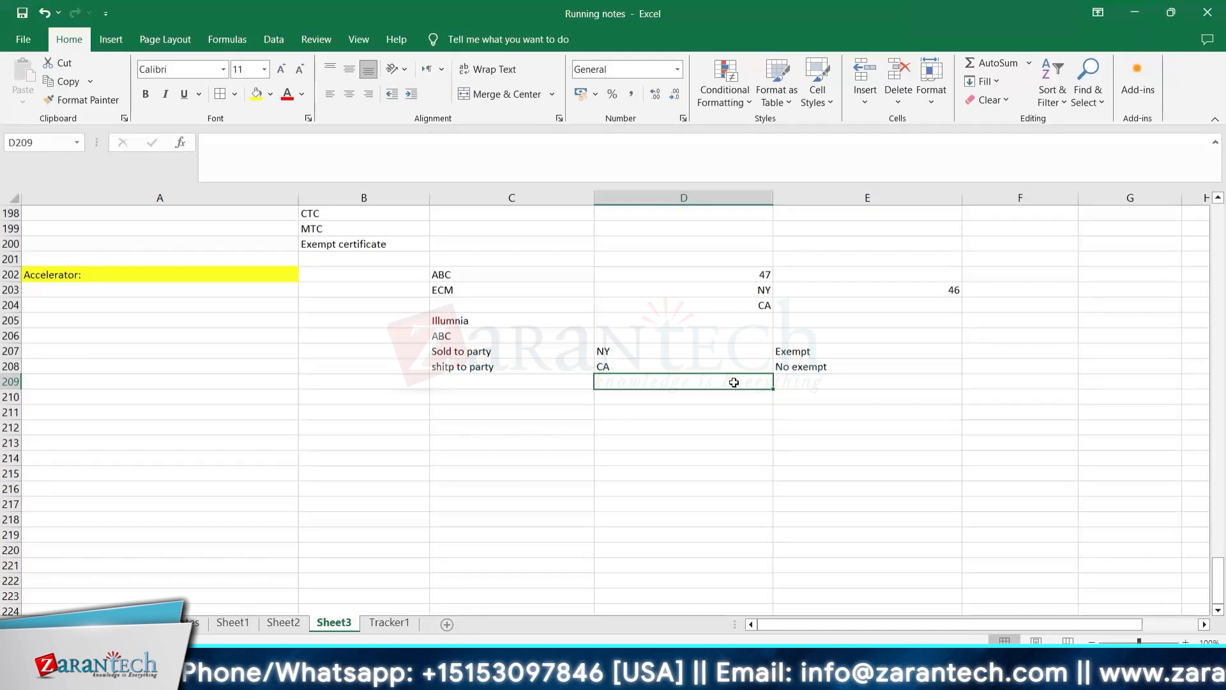
Step: Enter "Taxes" in cell D209 below the CA entry and right-align it
type("Taxes")
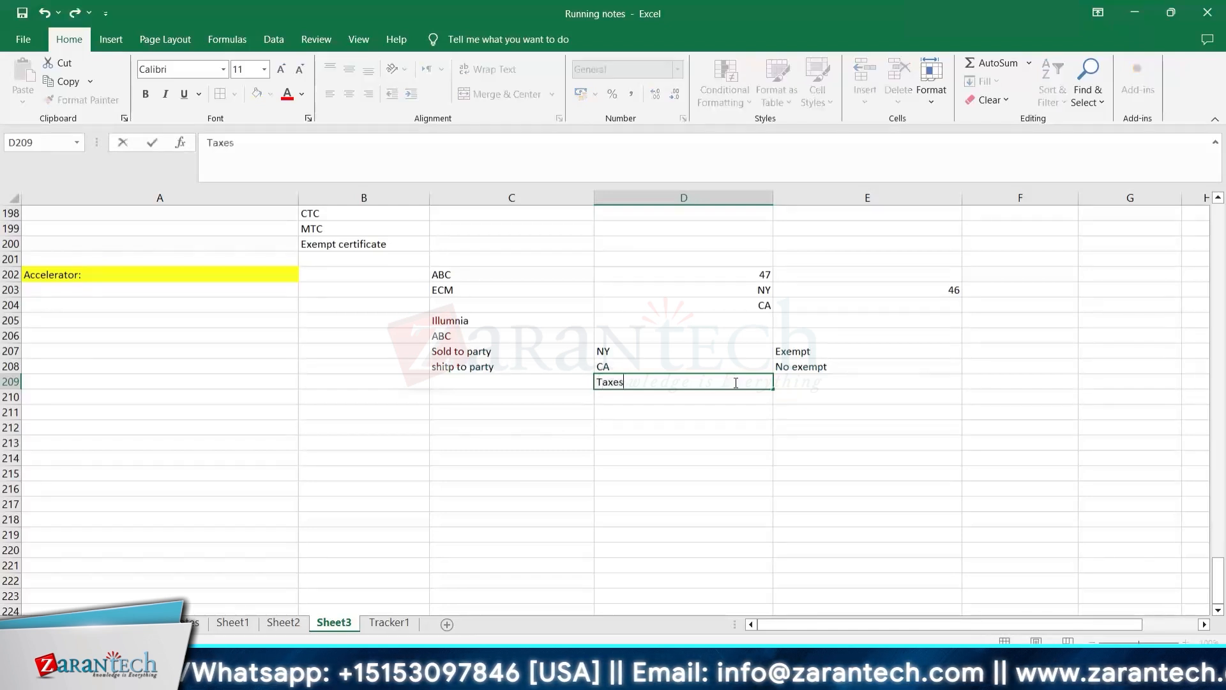
key("Tab")
left_click(735, 382)
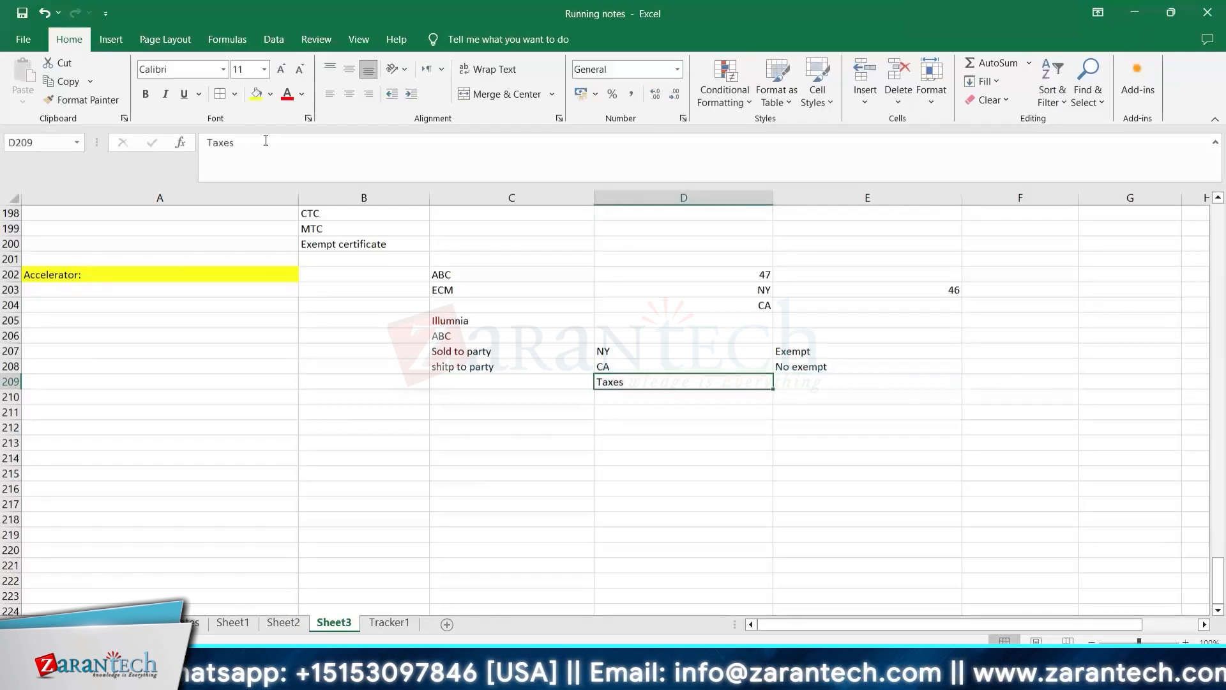
left_click(368, 94)
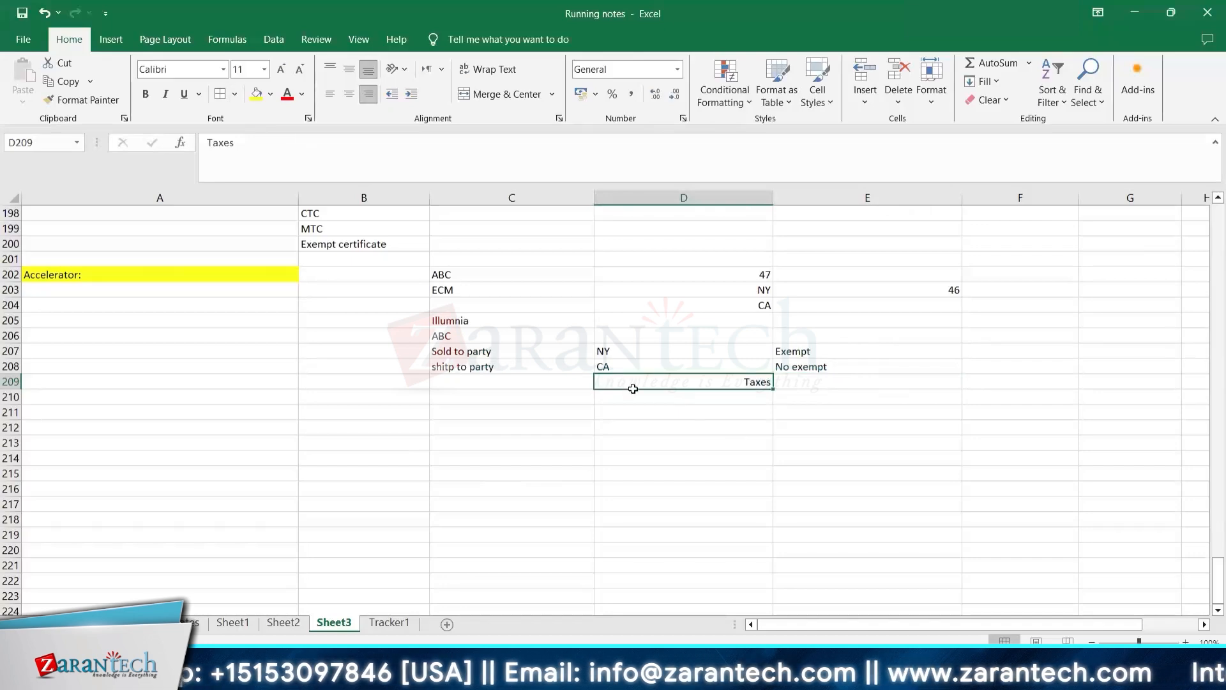
Step: Enter "Taxes" in cell D195 beside Ship to party in the sales triggering points
left_click(480, 369)
scroll(470, 394, "up", 4)
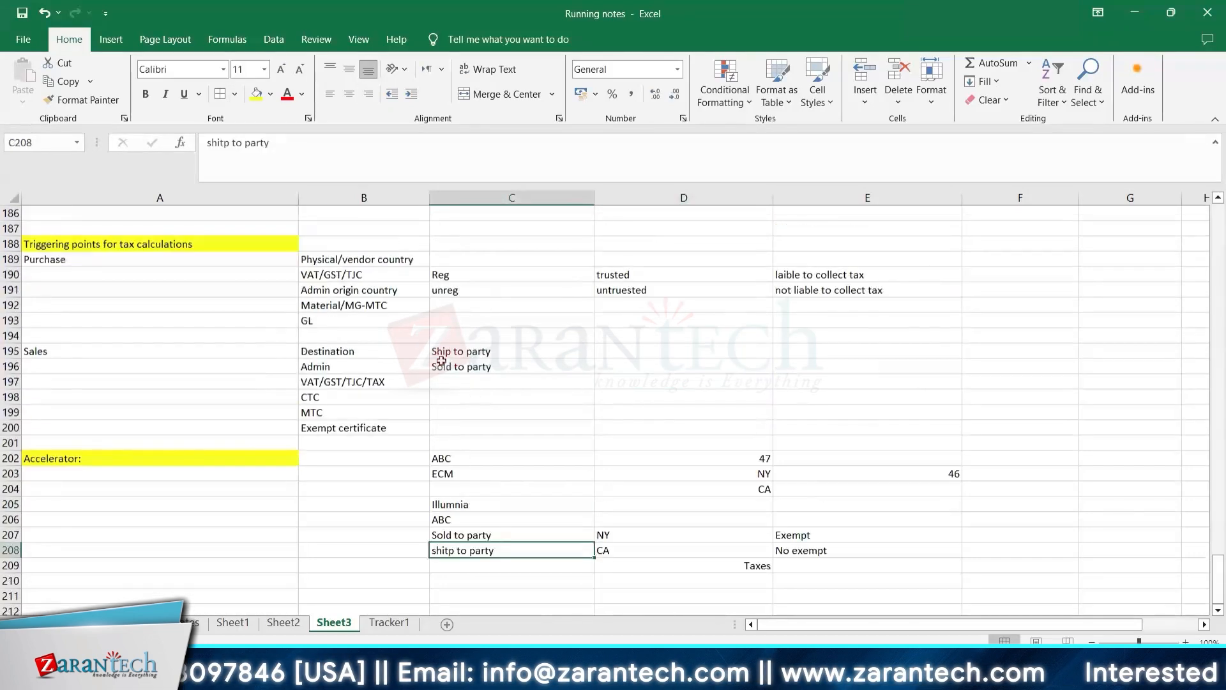
left_click(339, 352)
left_click(501, 354)
left_click(627, 354)
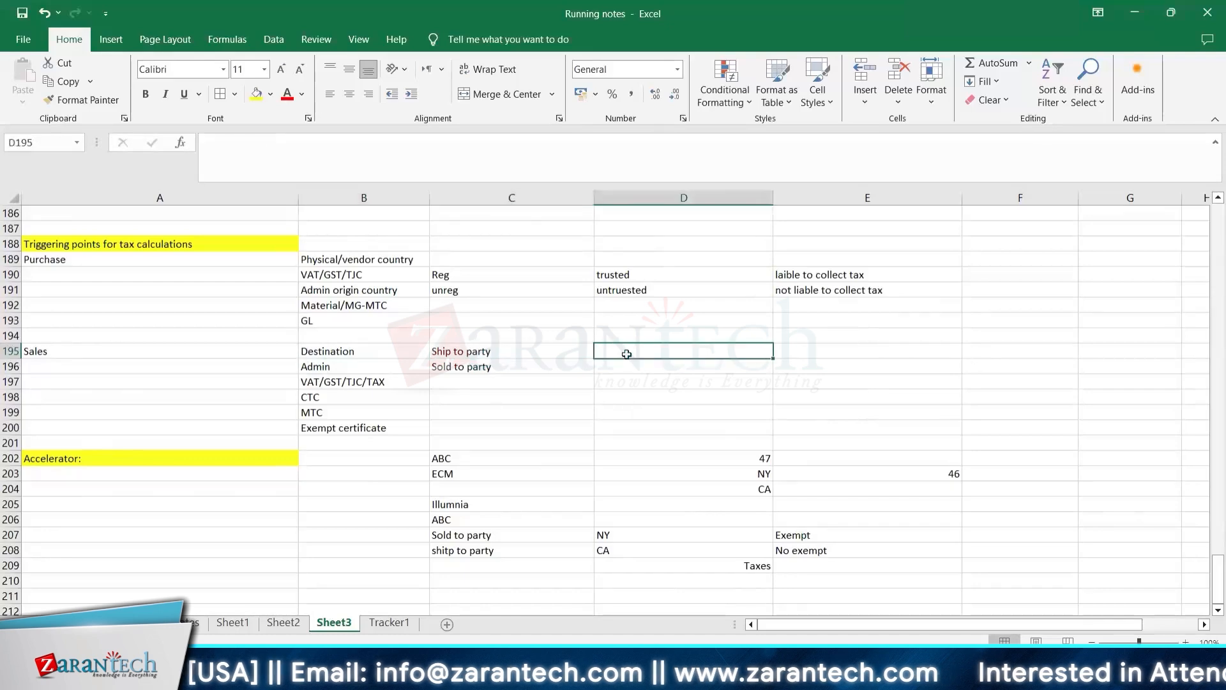
type("Taxes")
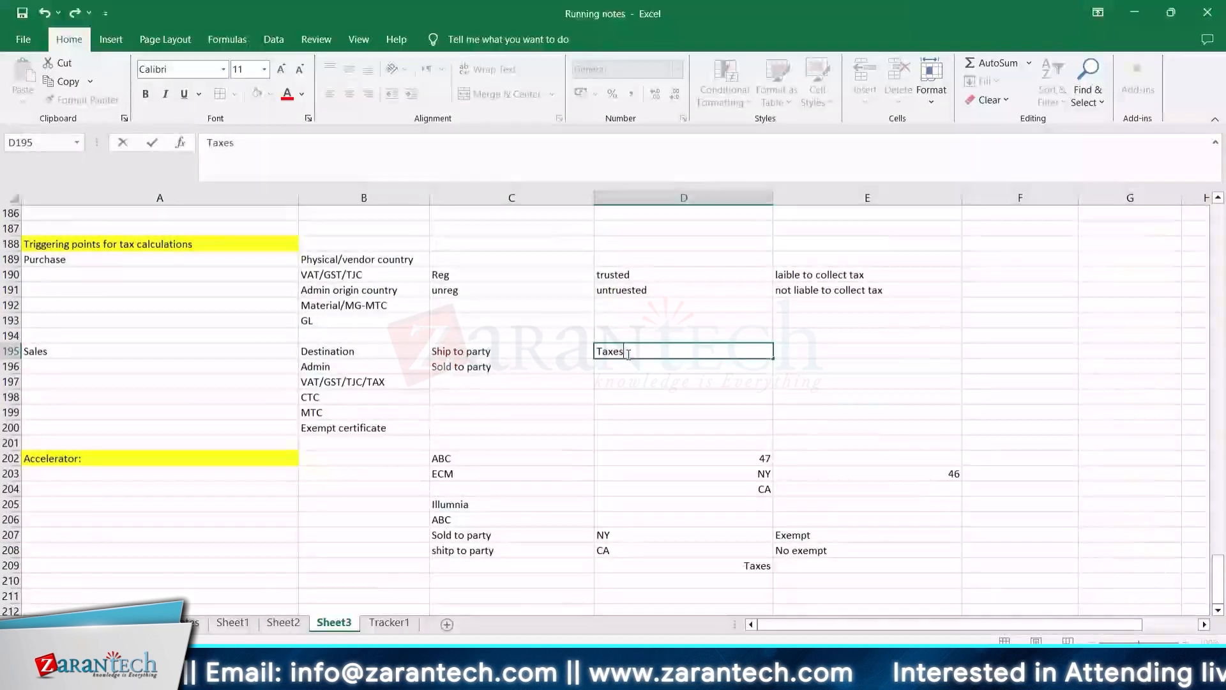
key("Return")
left_click(485, 366)
left_click(487, 382)
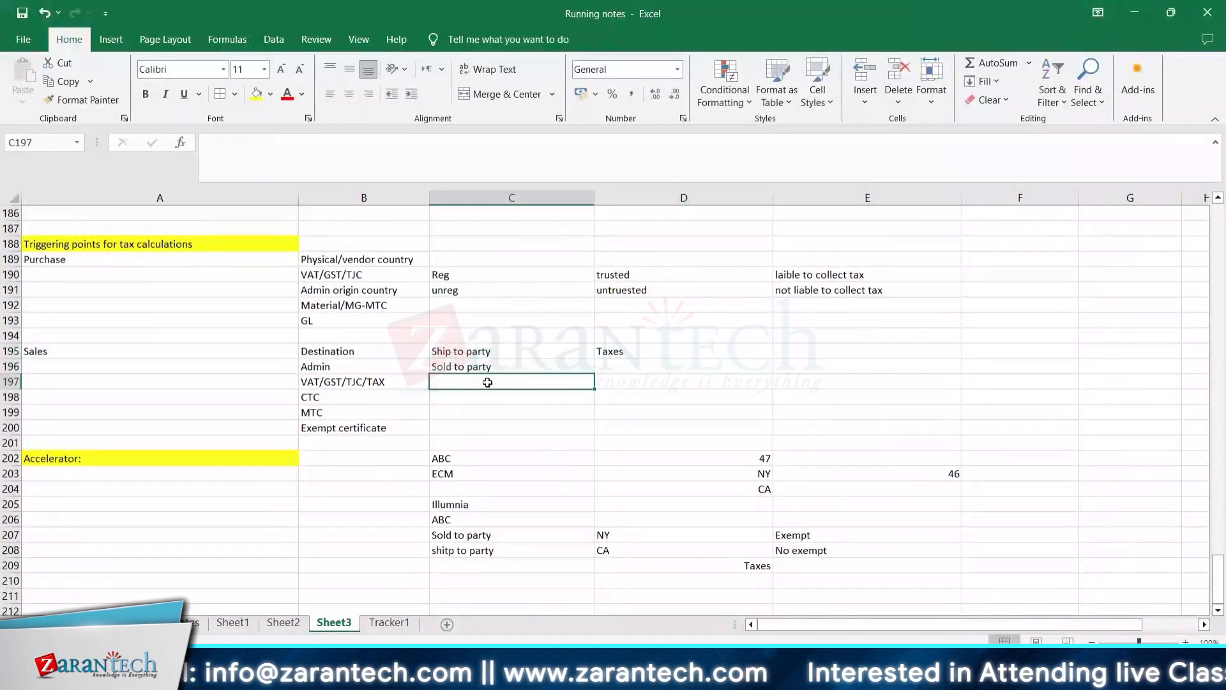
left_click(495, 353)
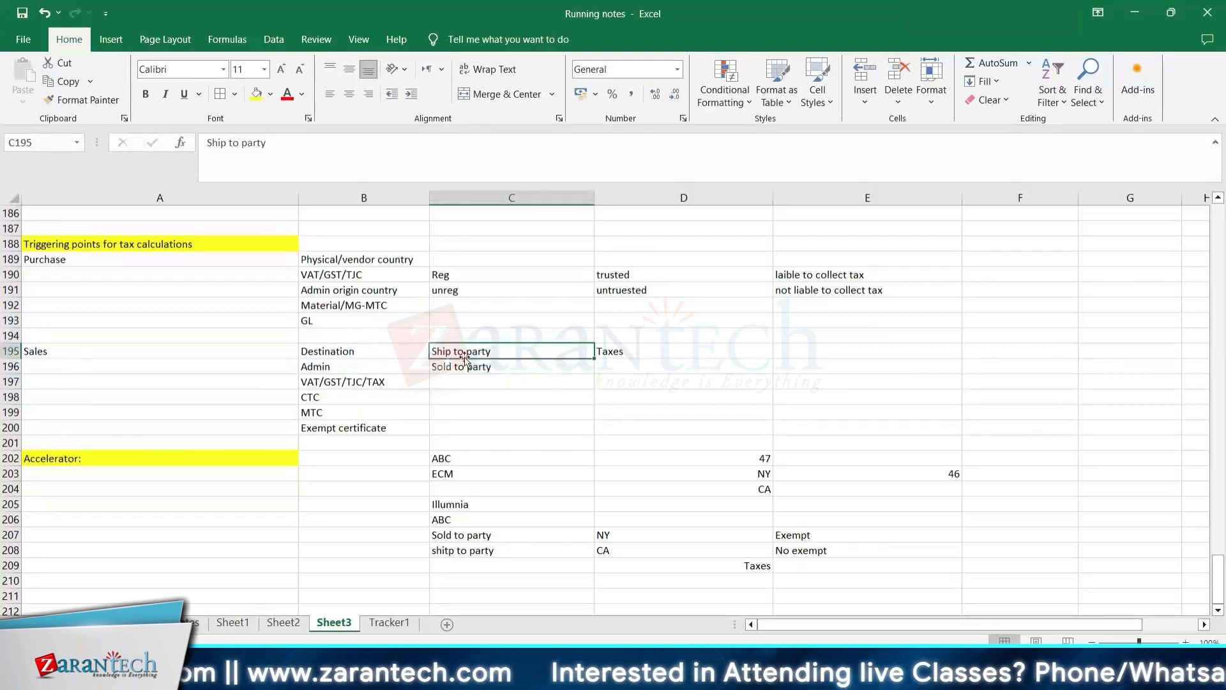
left_click(627, 351)
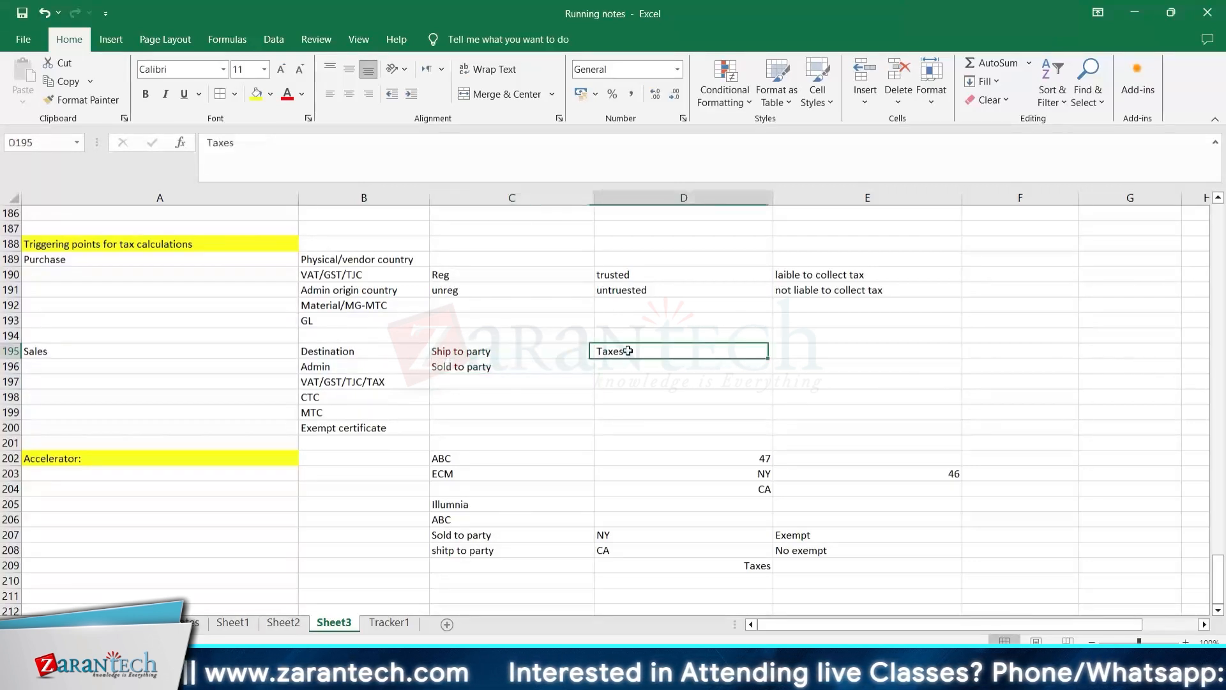
left_click(473, 356)
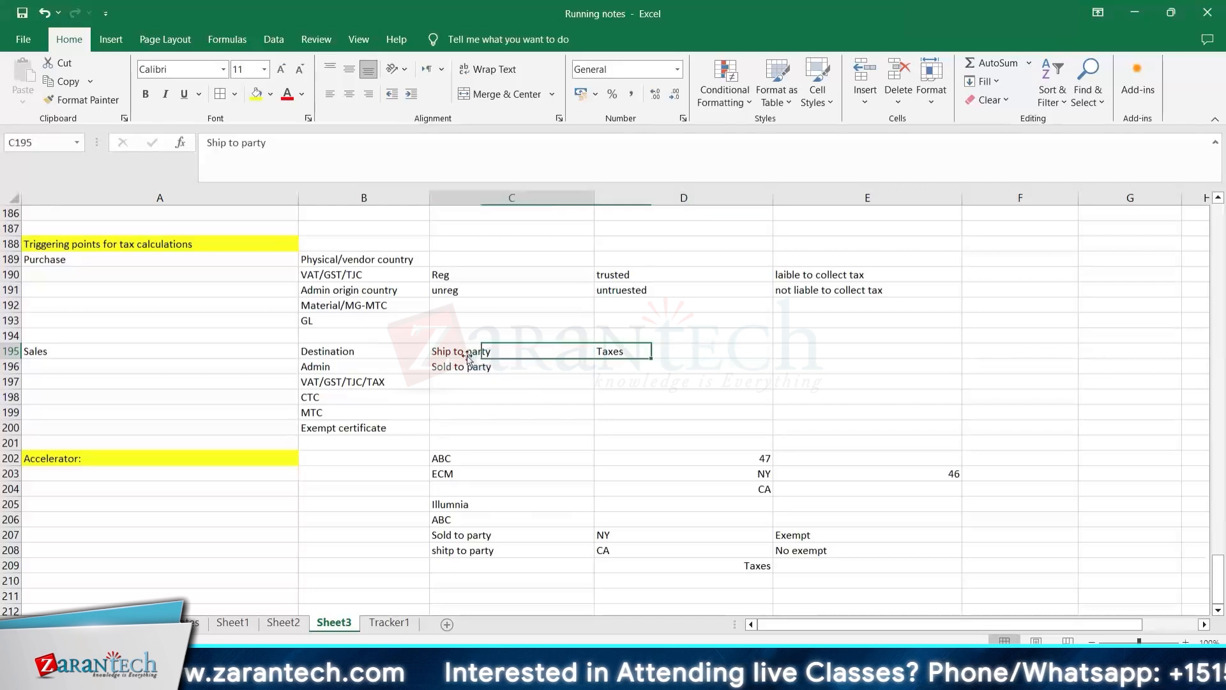
left_click(626, 350)
left_click(813, 352)
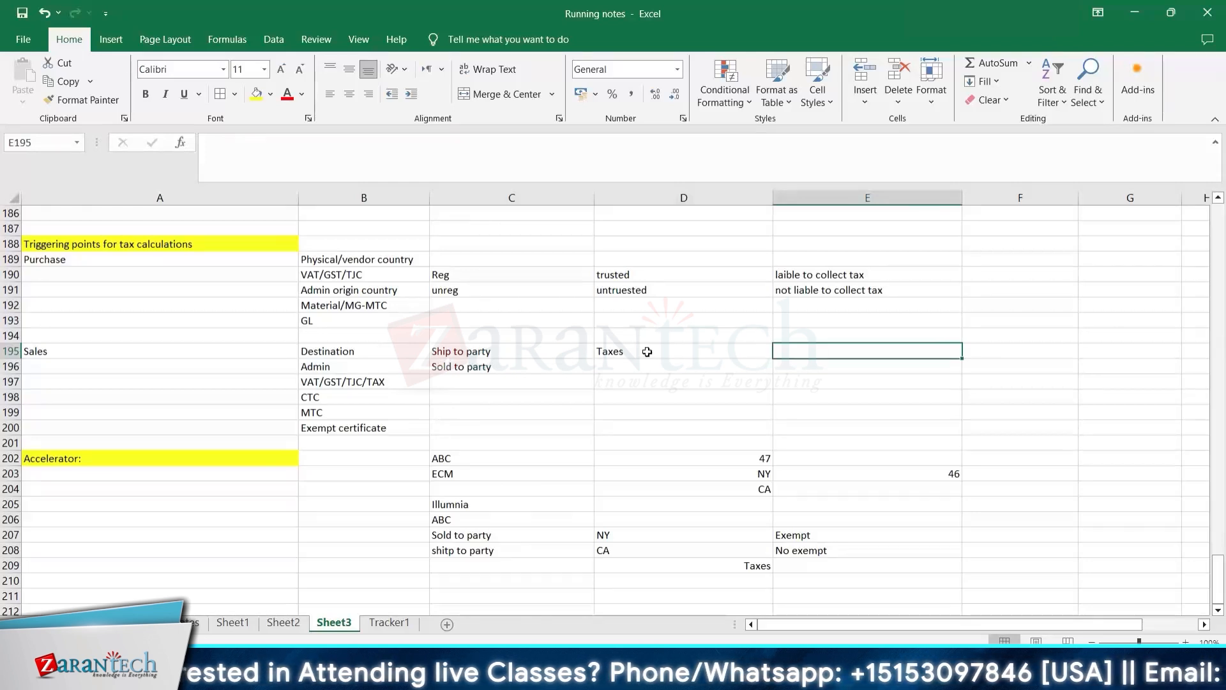
left_click(383, 263)
left_click(511, 259)
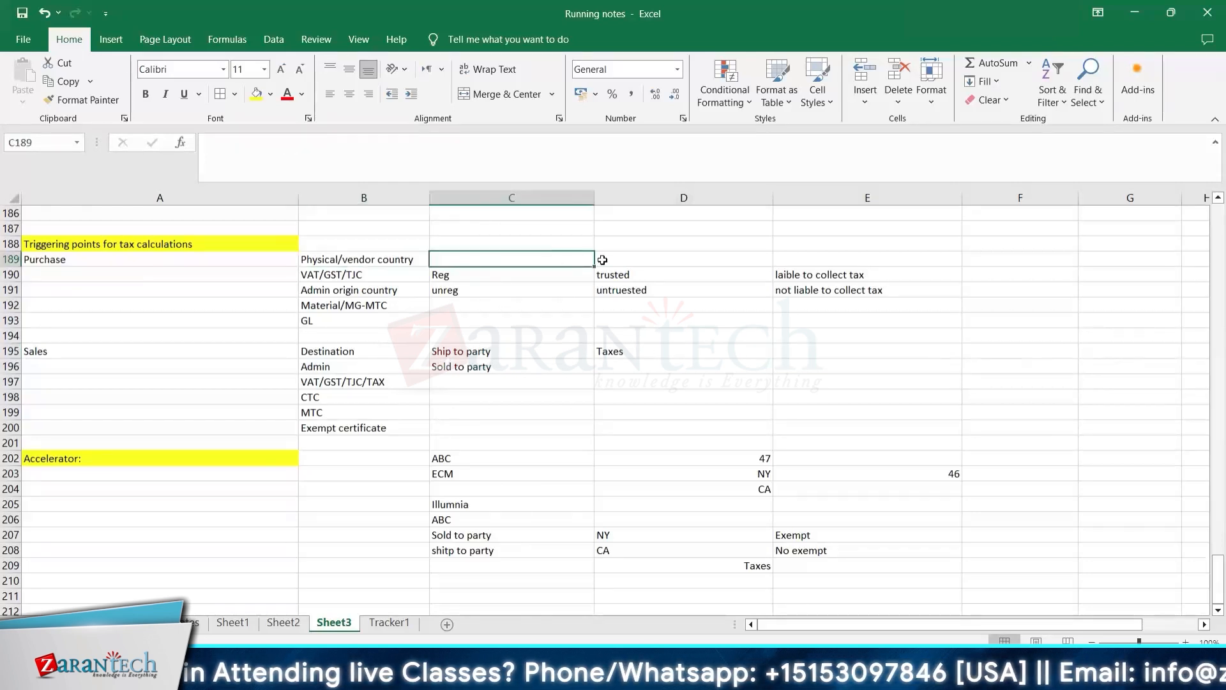
scroll(600, 256, "down", 3)
Step: Change the ship-to party's state in cell D208 to "NY" and the tax outcome in D209 to "No tax"
left_click(667, 428)
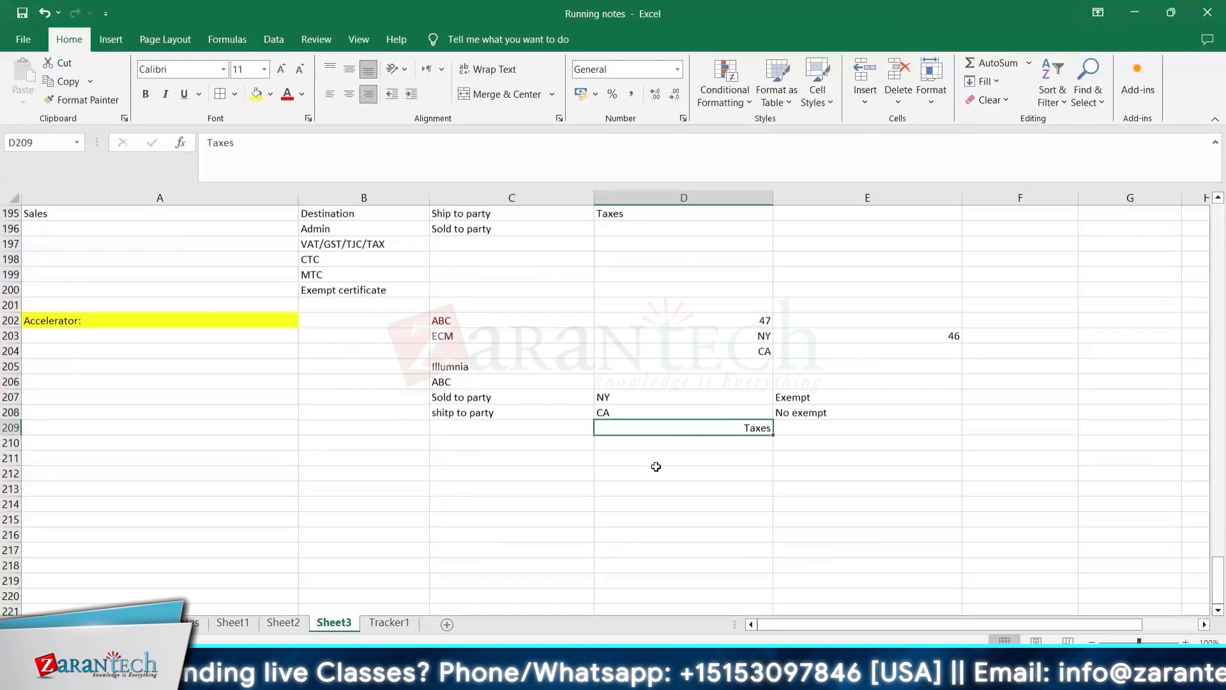
left_click(629, 412)
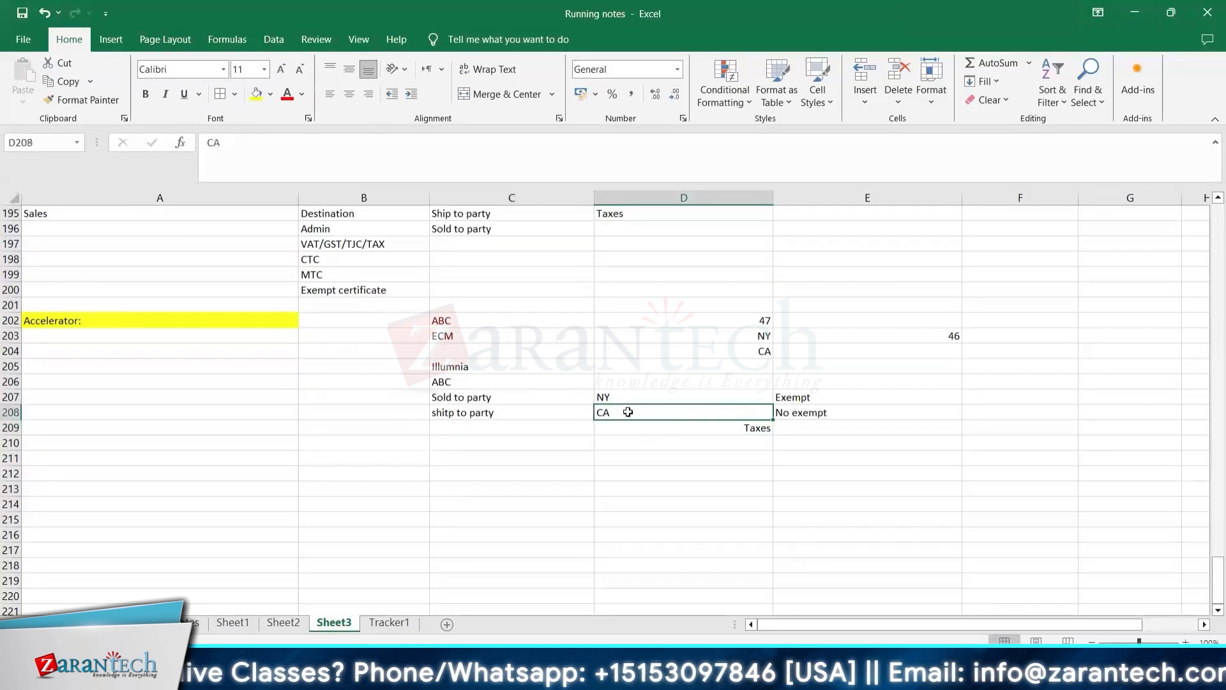
type("NY")
key("Tab")
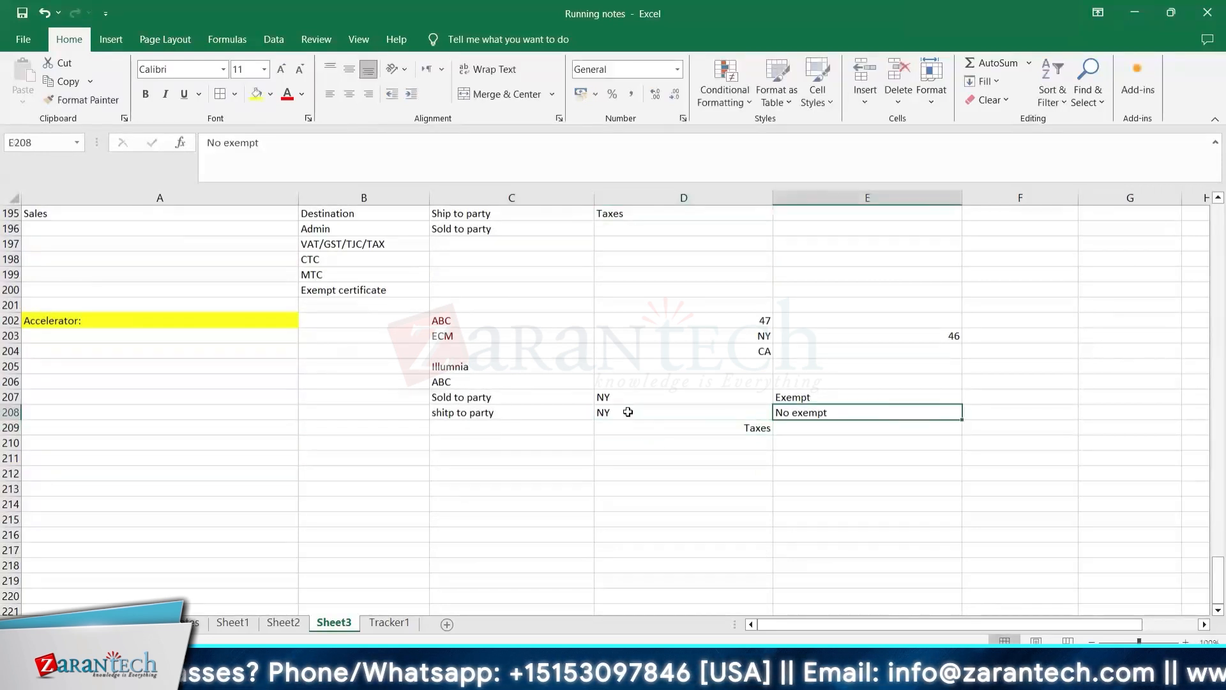
key("Return")
type("No tax")
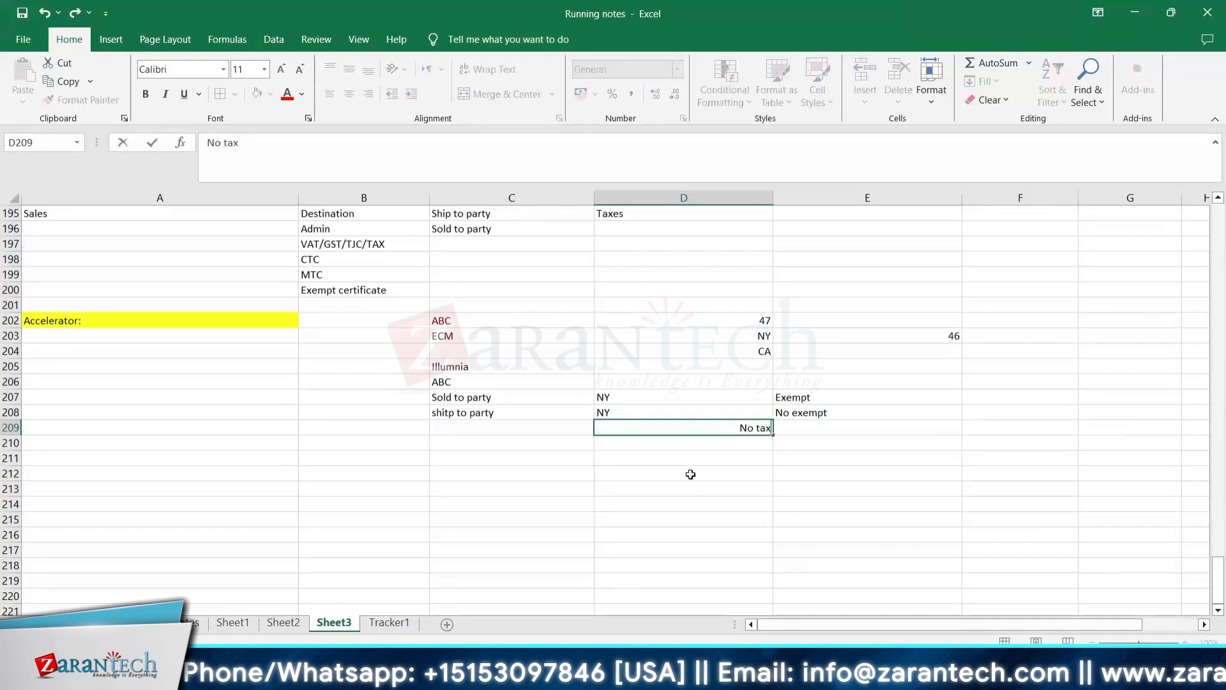
left_click_drag(485, 381, 789, 425)
left_click(735, 427)
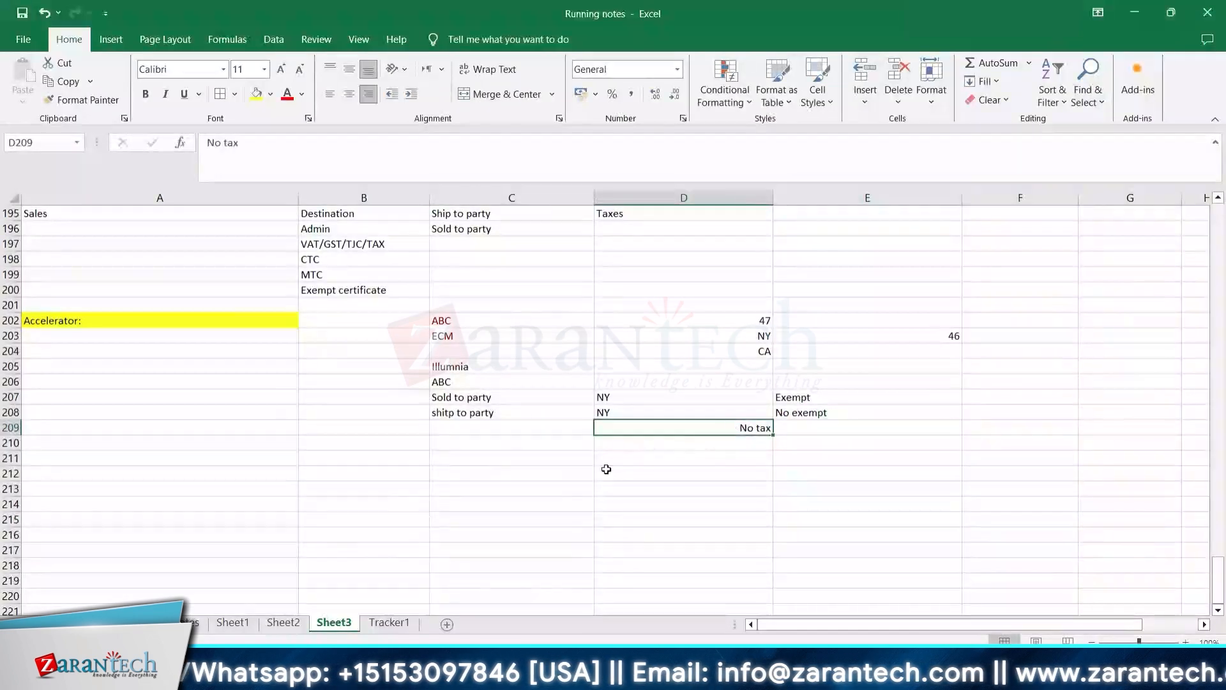
Step: Start a purchase example below the exemption rows with "vendor" in cell C211 and "ABC" in C212
left_click(480, 458)
type("vendor")
key("Tab")
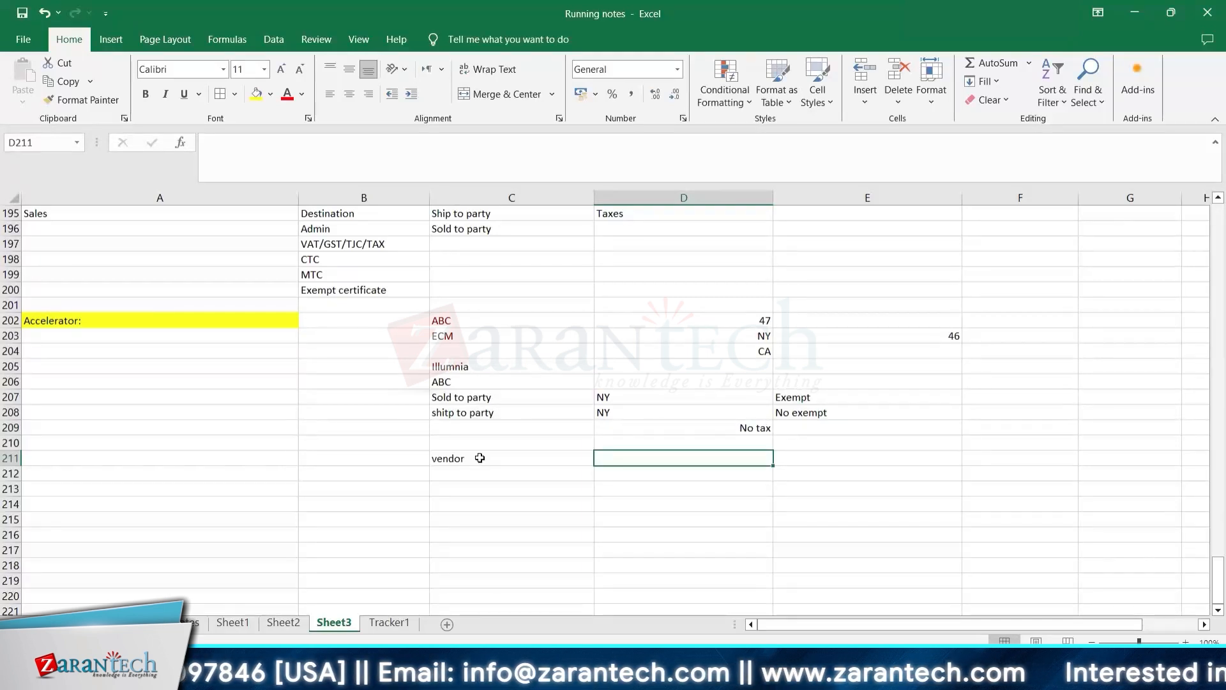
left_click(458, 459)
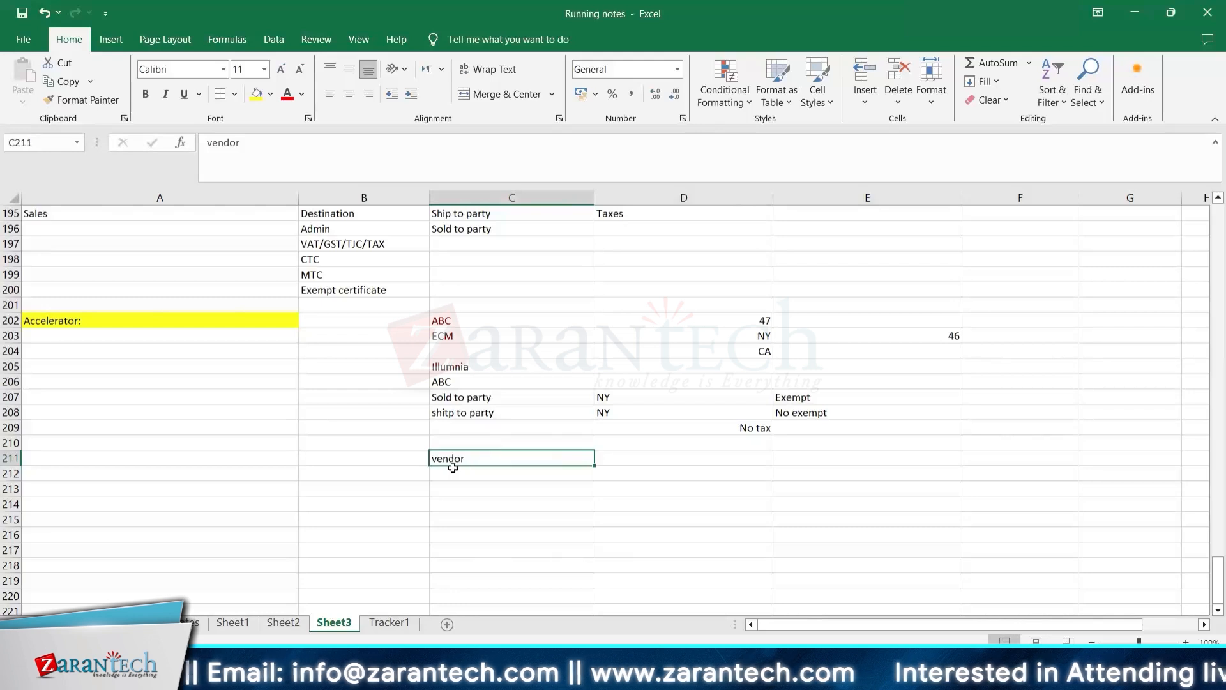
left_click(454, 469)
type("ABC")
key("Tab")
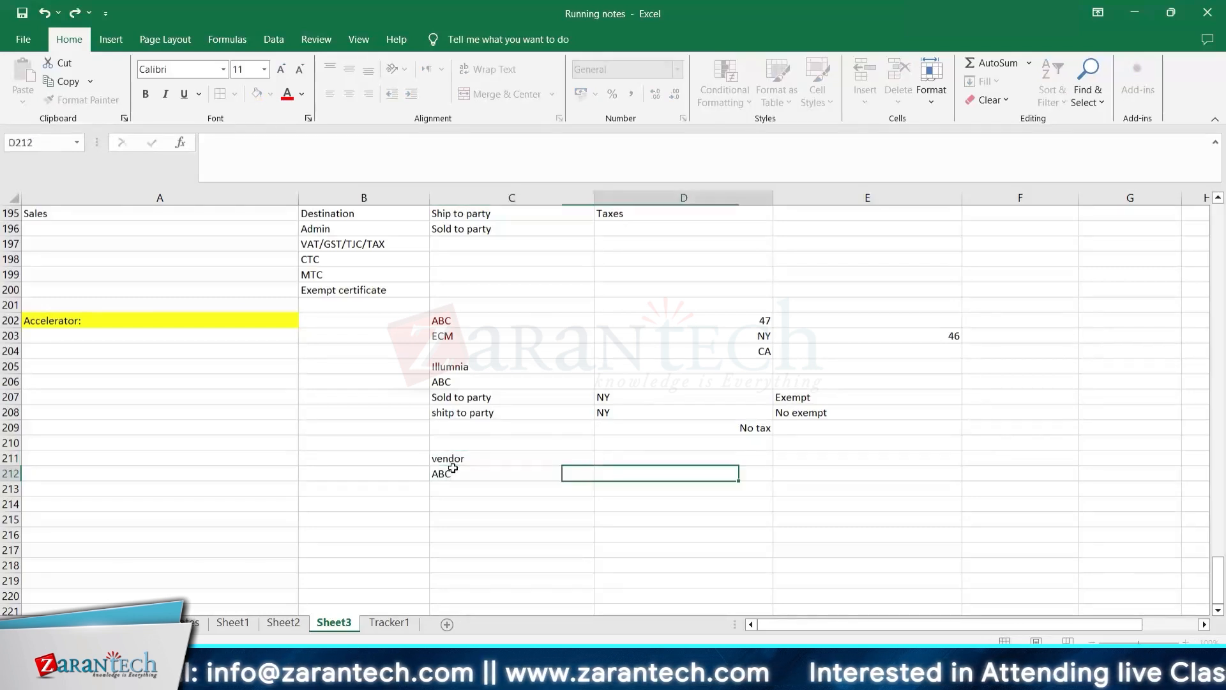
Step: Extend the vendor entry in cell C211 to "vendor-ABC" and replace the entry in C212 with "Illumina"
left_click(457, 489)
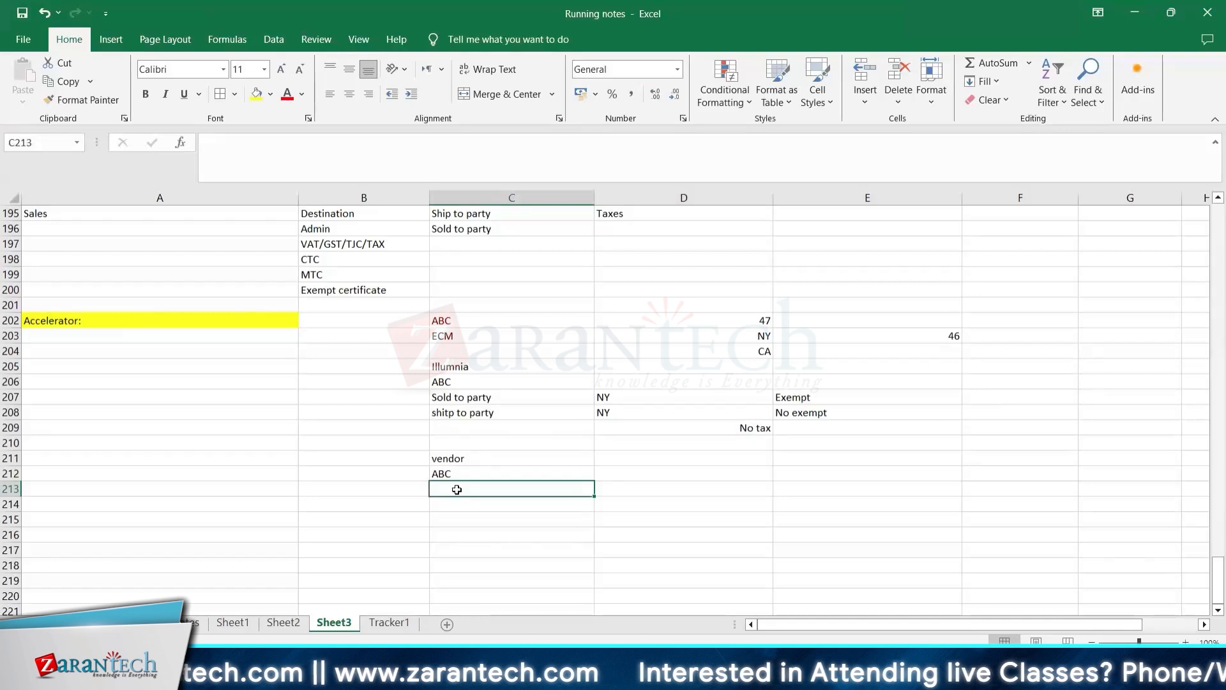
double_click(480, 460)
type("-ABC")
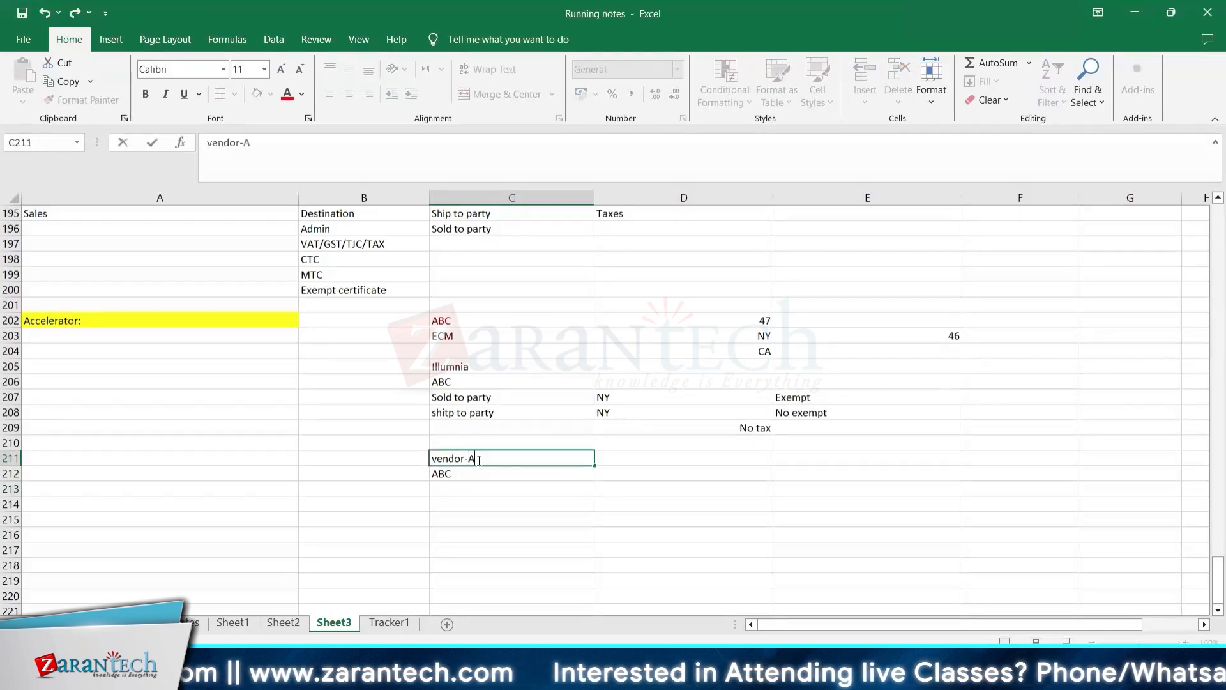
left_click(449, 471)
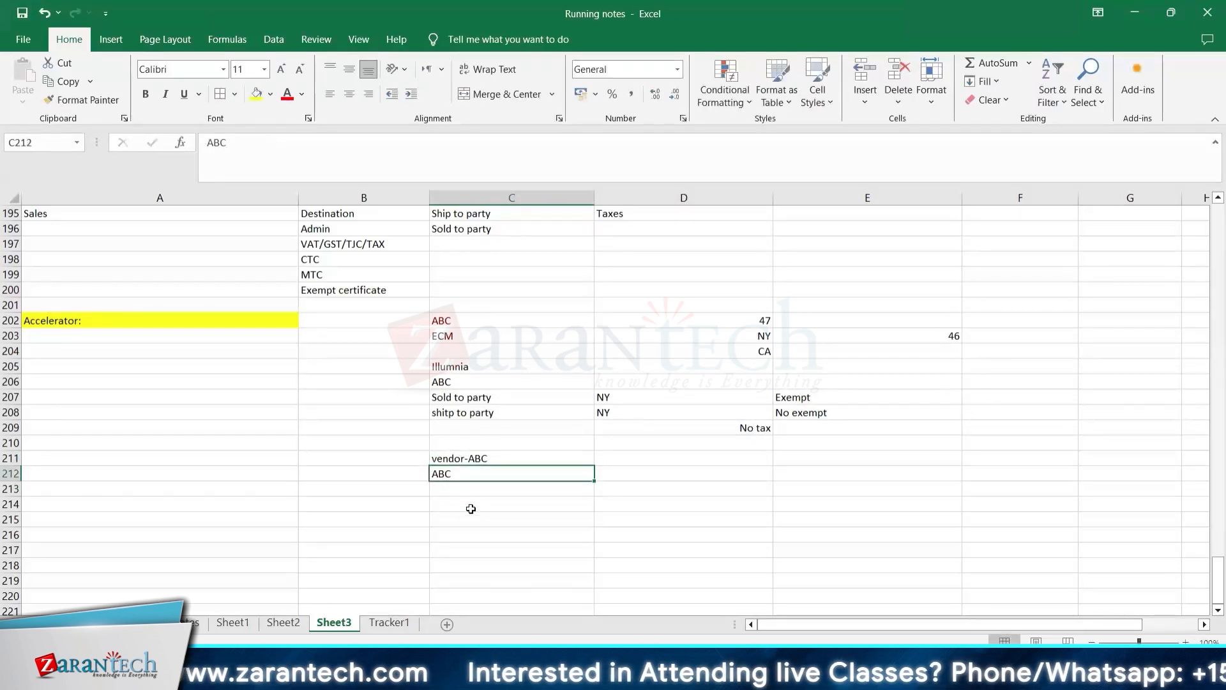
type("I")
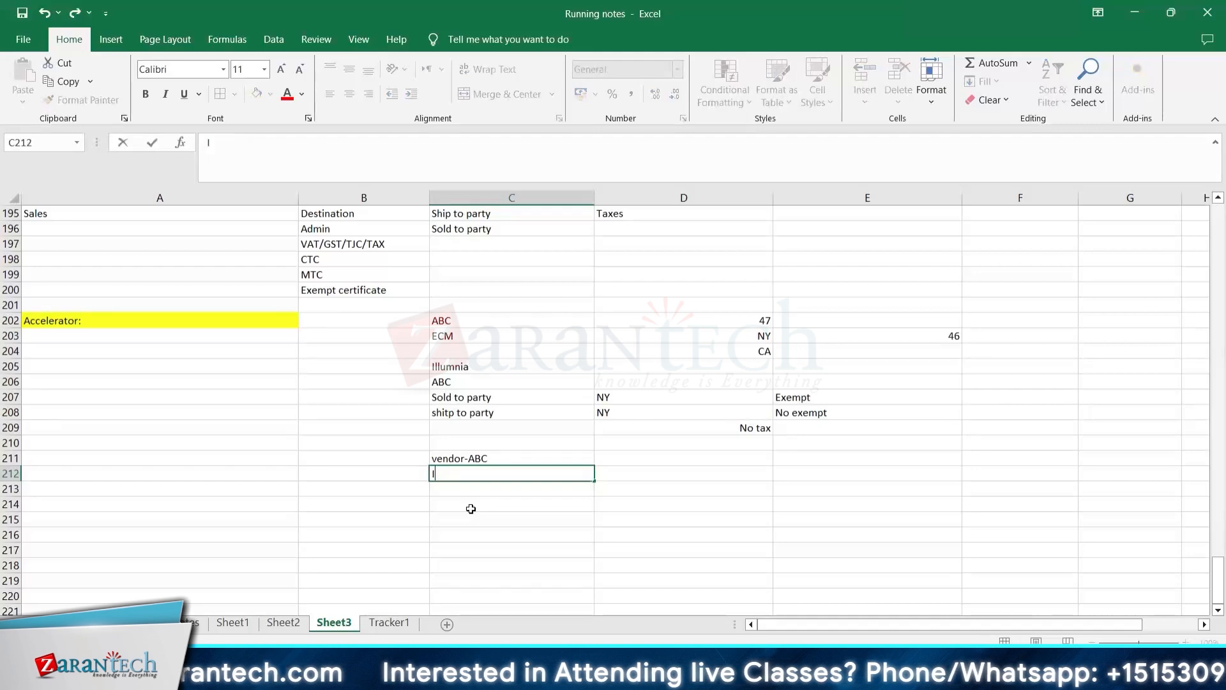
type("lum")
key("BackSpace")
key("BackSpace")
key("BackSpace")
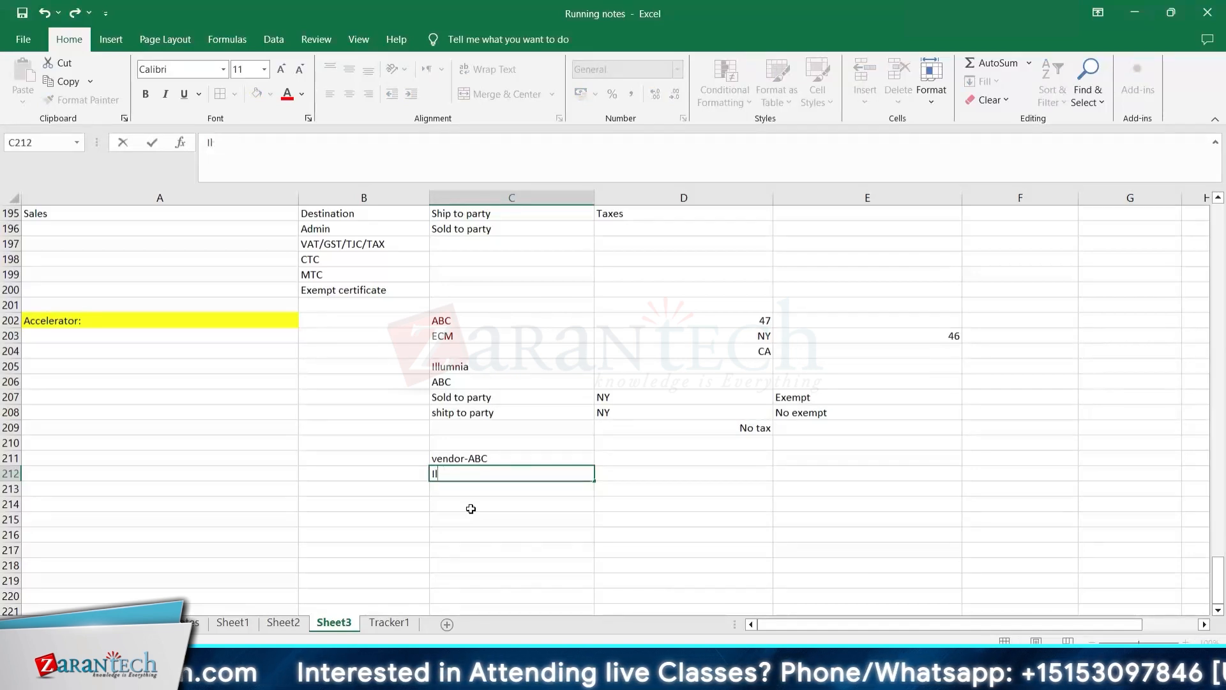
type("lumina")
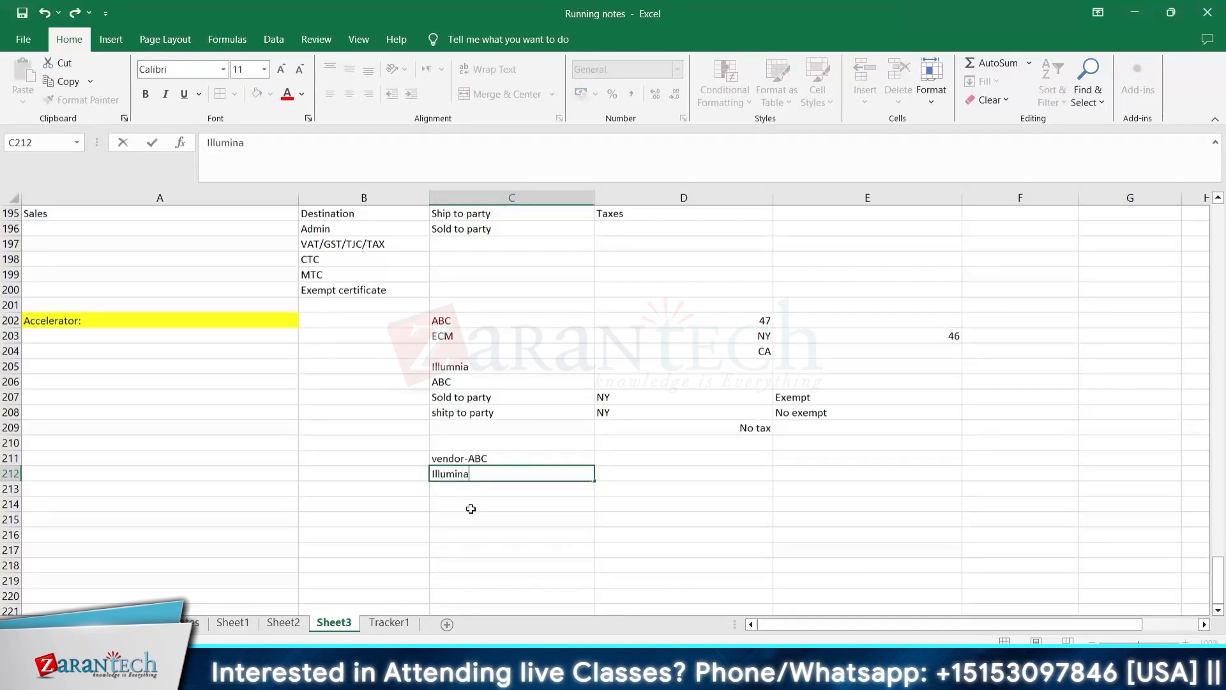
key("Return")
Step: Enter the state codes "TX" in D211 beside vendor-ABC and "PH" in D212 beside Illumina
key("Up")
key("Up")
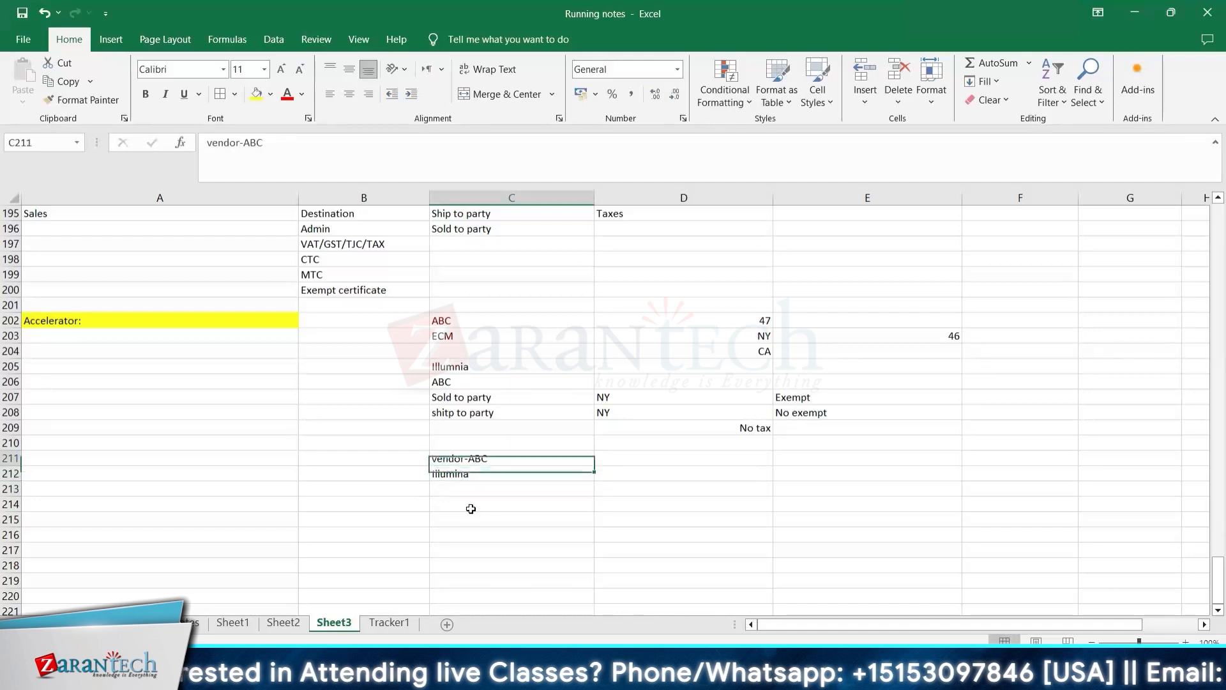
key("Right")
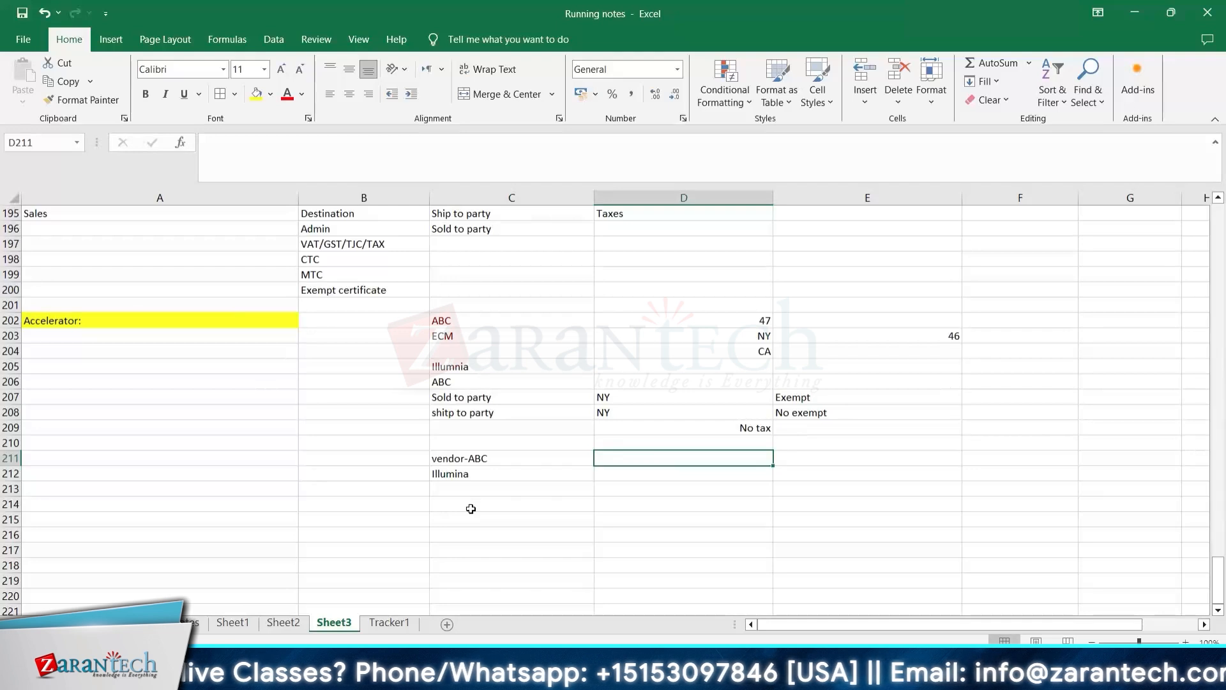
type("TX")
key("Return")
key("Up")
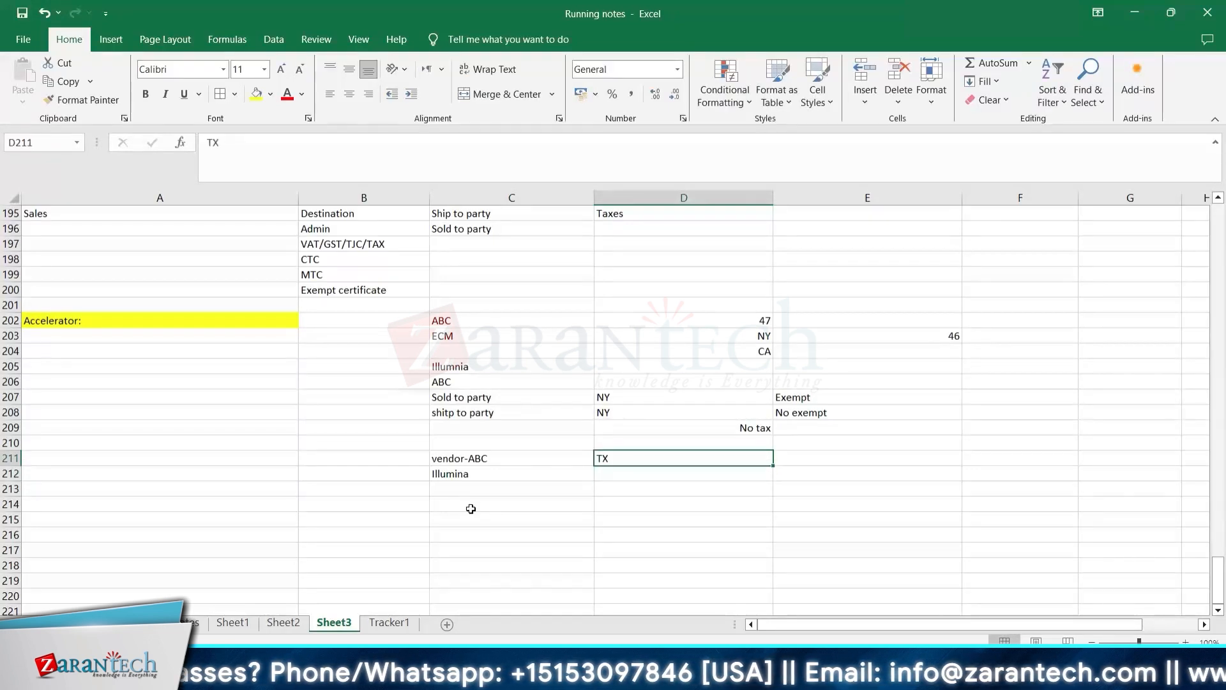
key("Down")
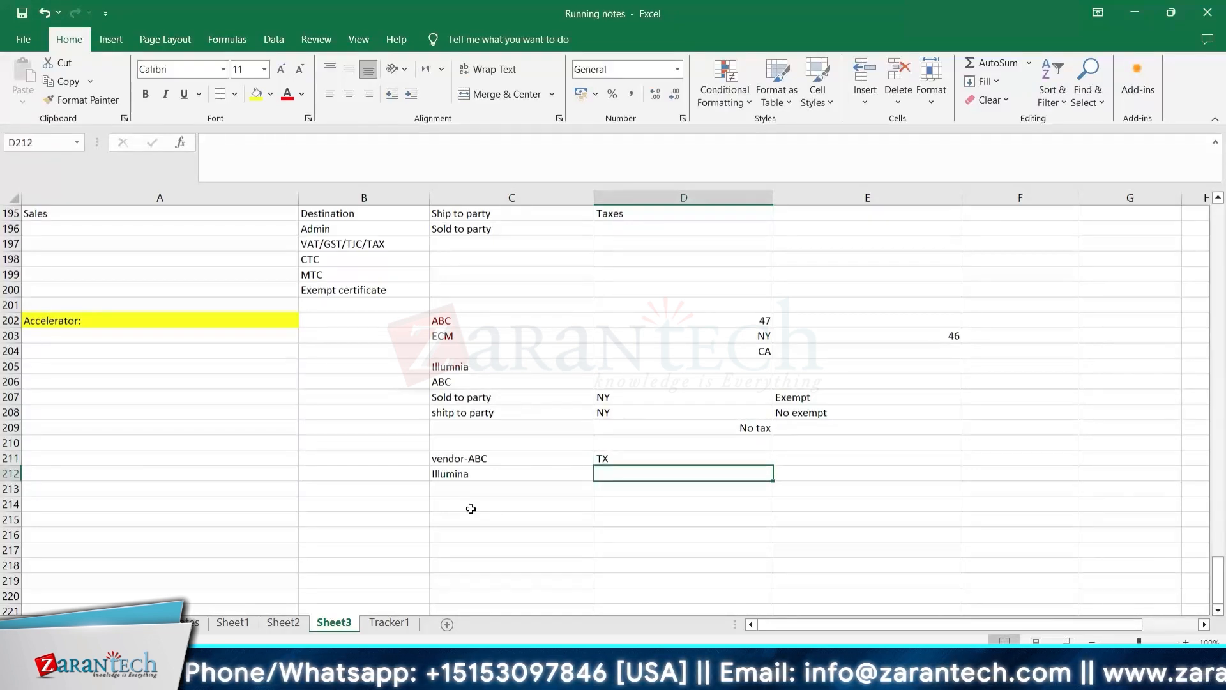
type("PH")
left_click(478, 488)
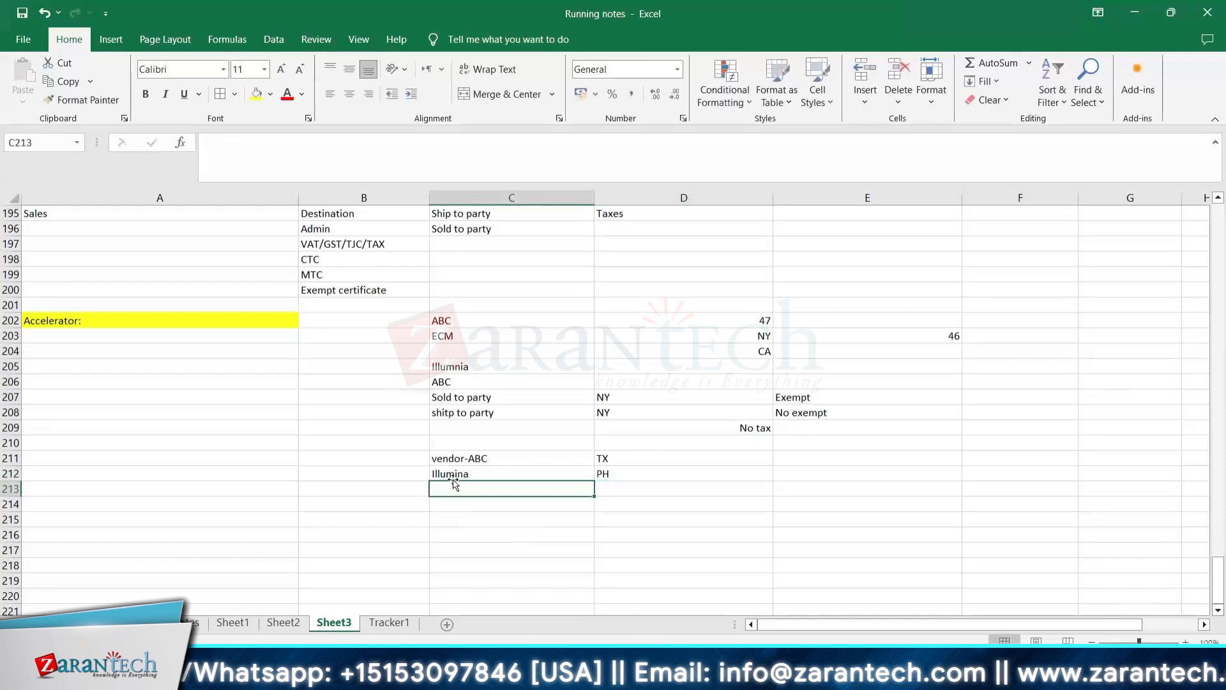
Step: Add a delivery row under Illumina with "Delivery" in cell C213 and "TX" in D213
left_click(452, 478)
left_click(470, 458)
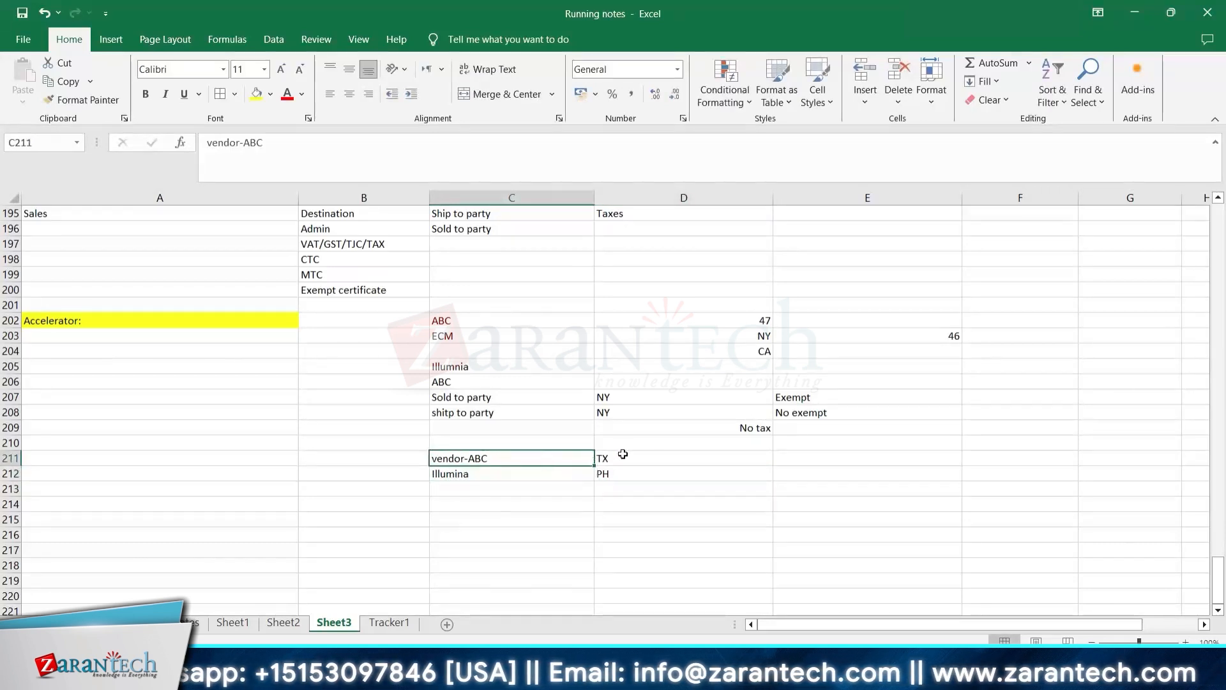
left_click(623, 455)
left_click(482, 493)
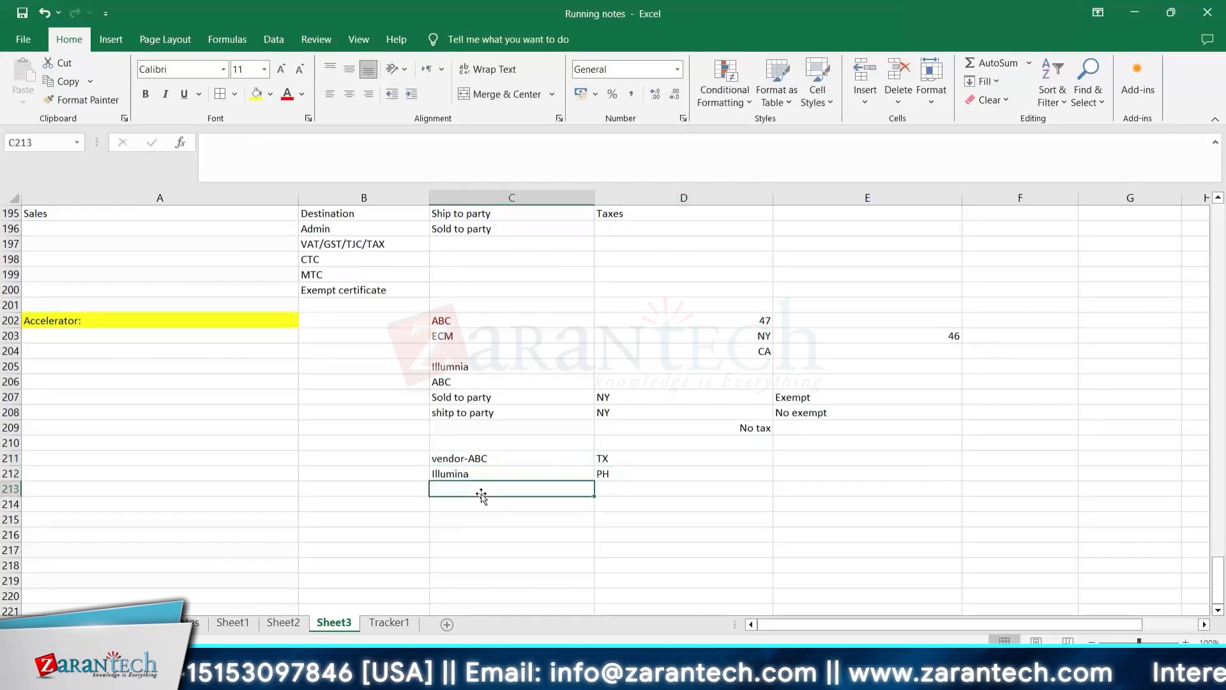
type("Delivery")
key("Tab")
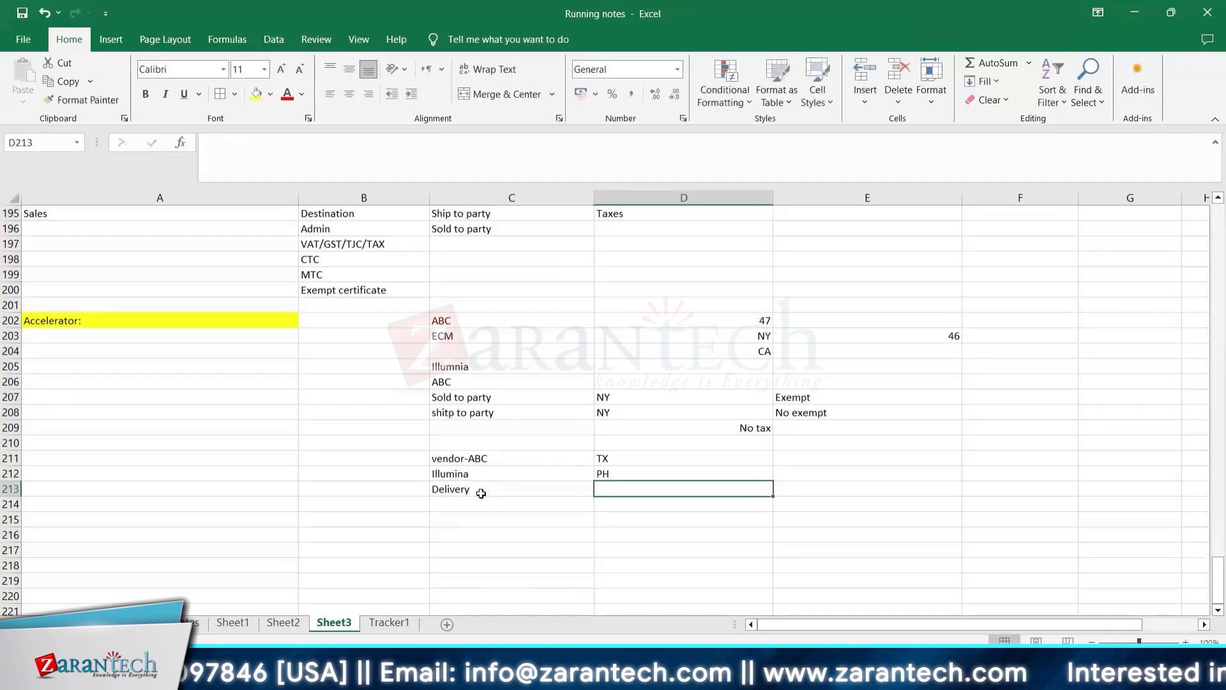
type("TX")
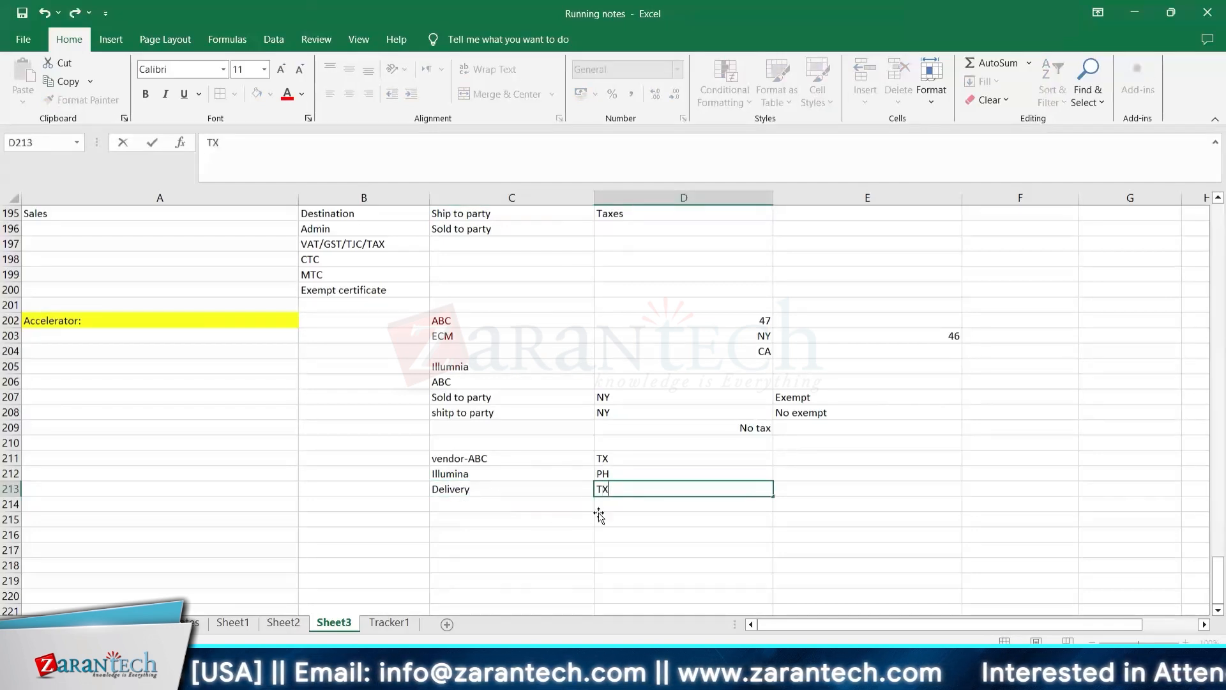
key("Return")
Step: Enter the note "99% vendor exempt" in cell B211 beside vendor-ABC
left_click(526, 460)
left_click(380, 460)
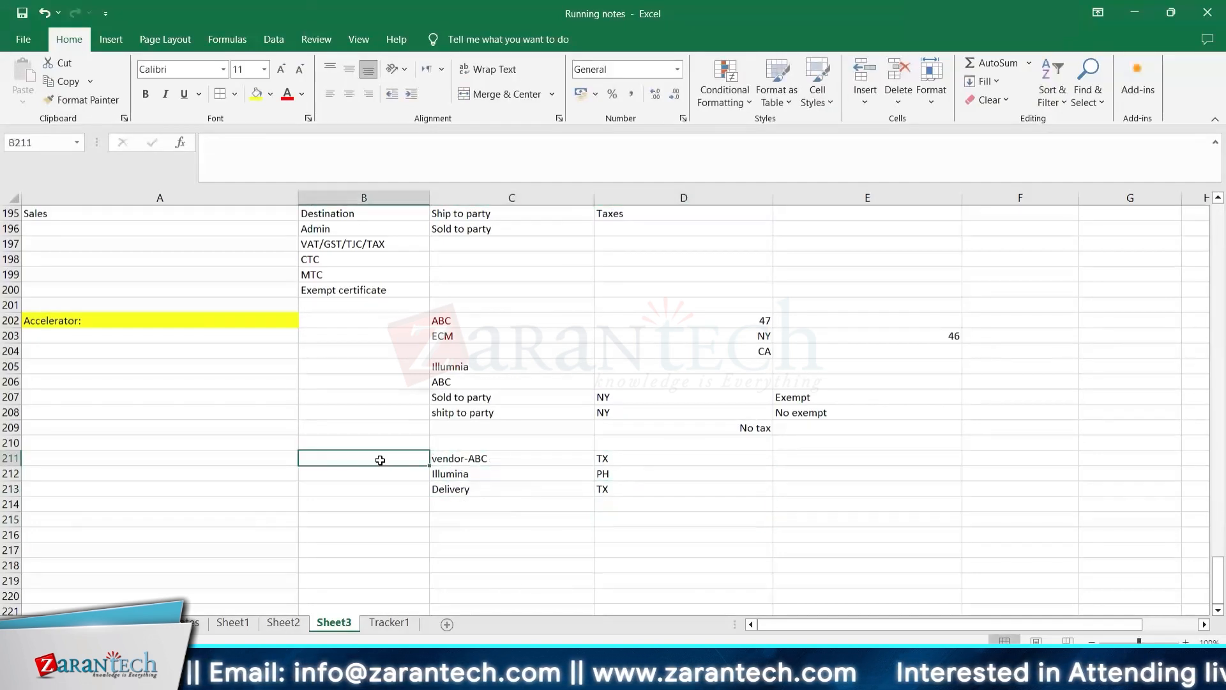
type("99% ")
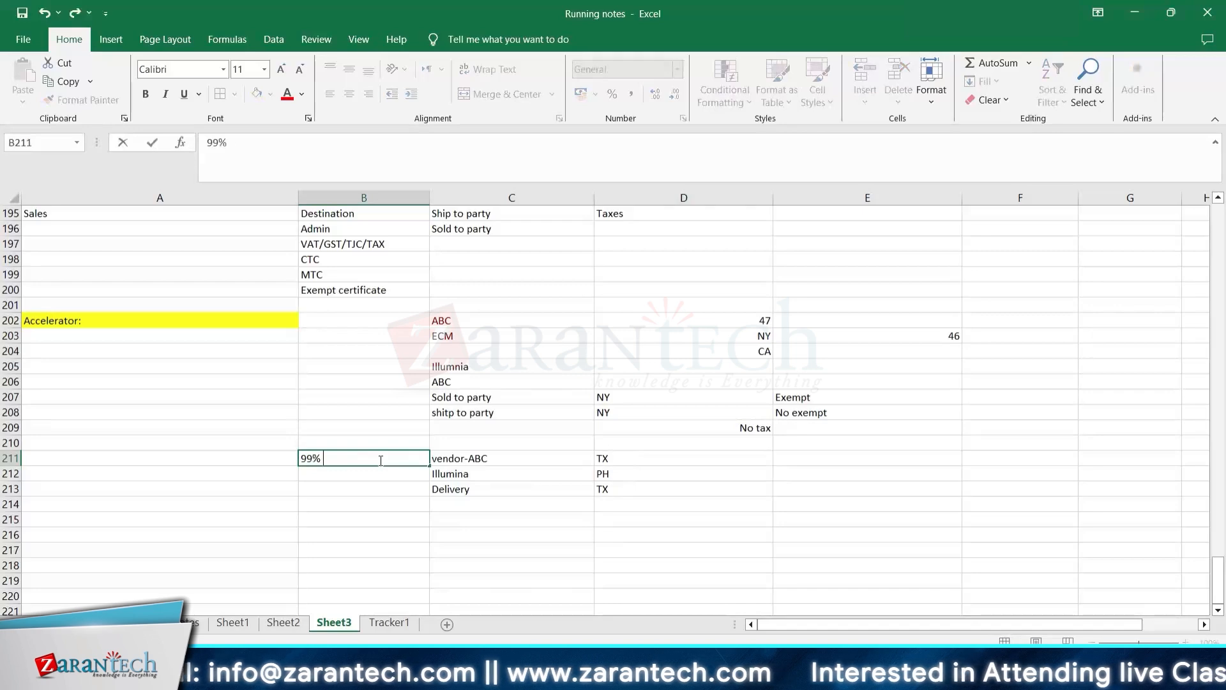
type("vendor")
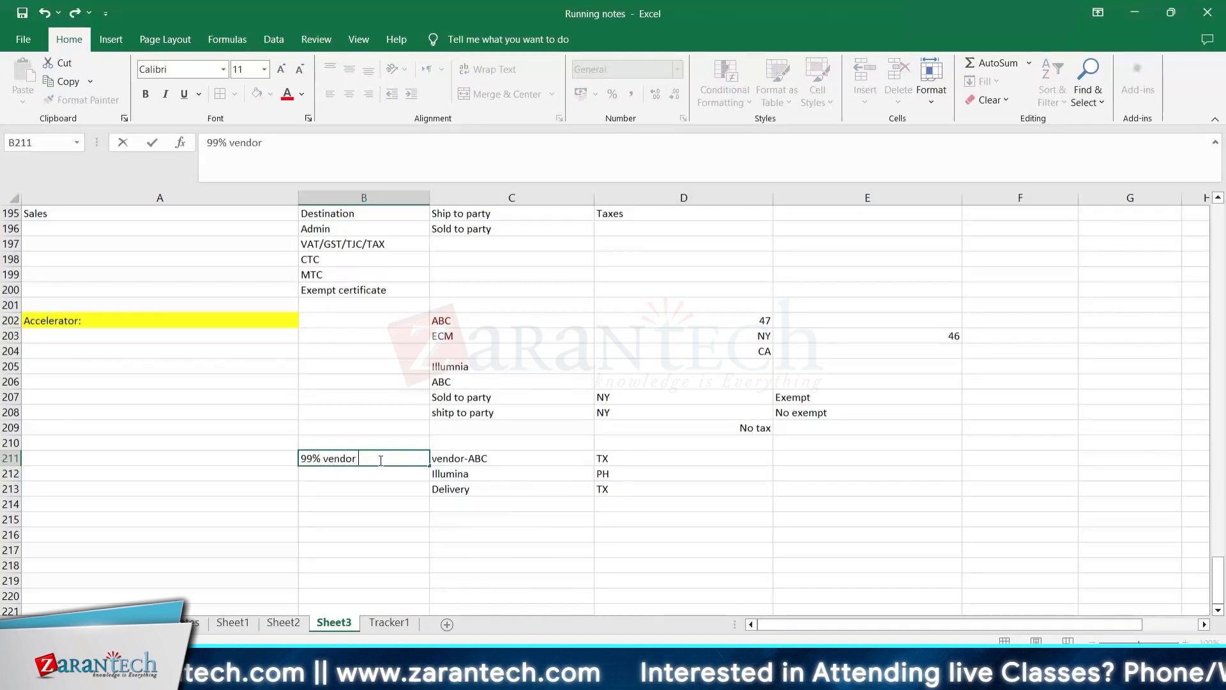
type(" exempt")
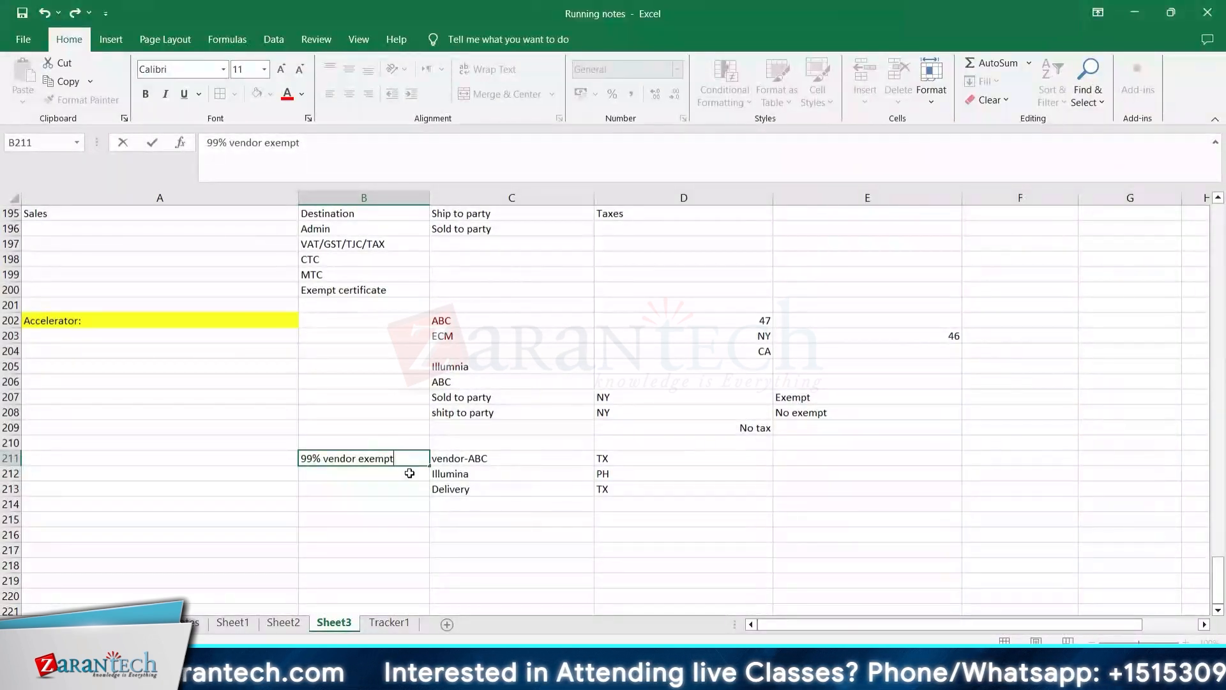
left_click(508, 458)
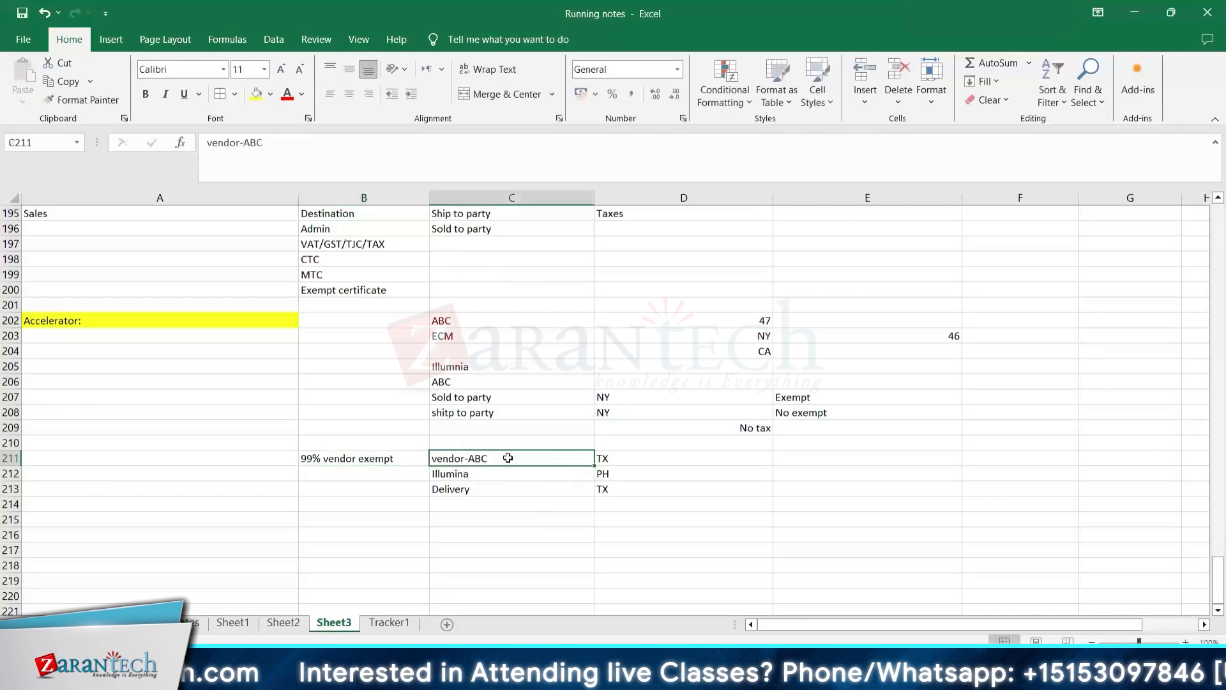
key("Right")
key("Left")
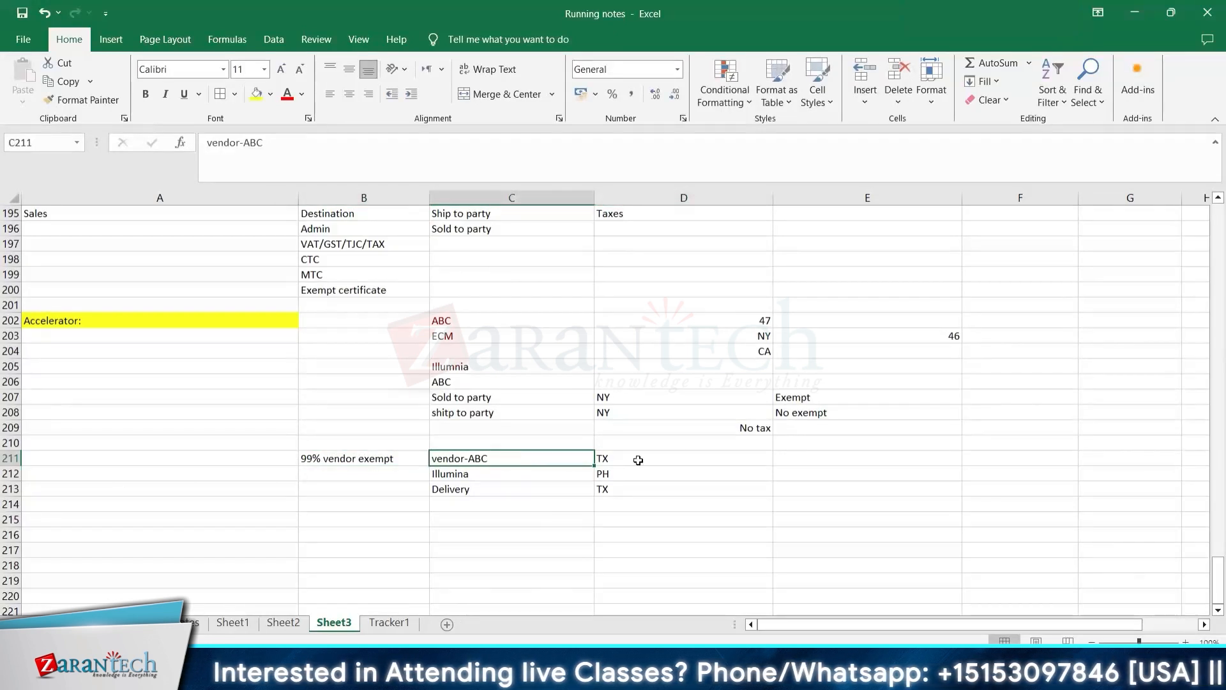
key("Right")
left_click(474, 458)
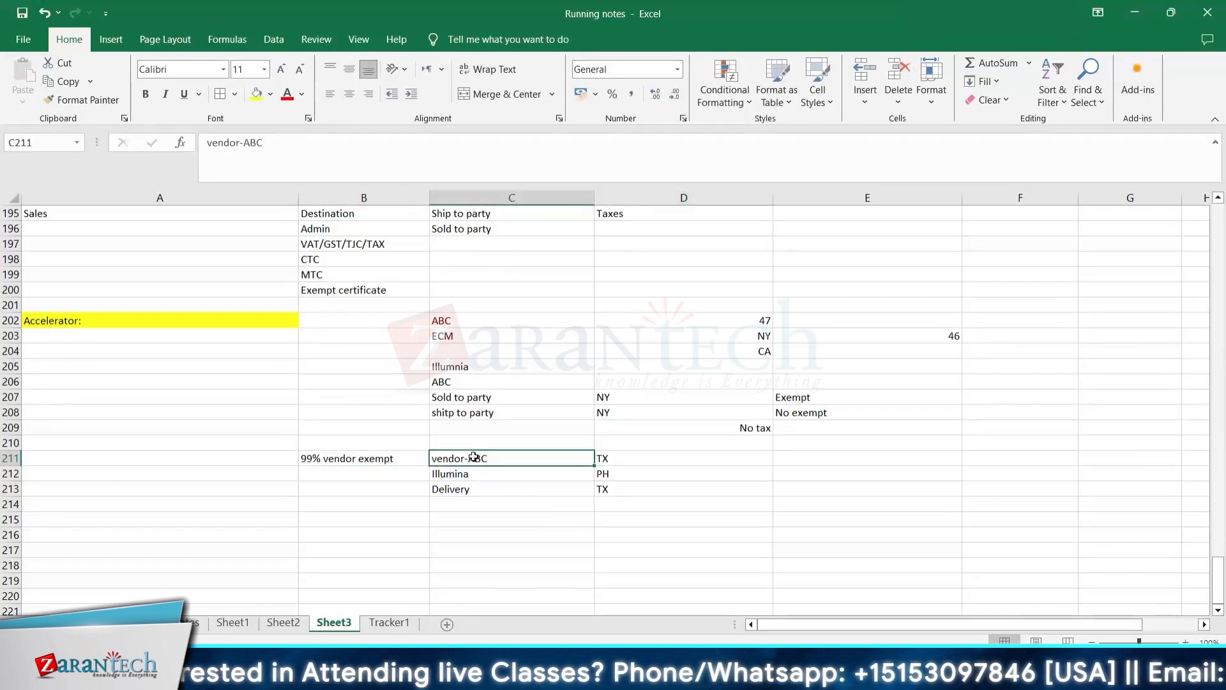
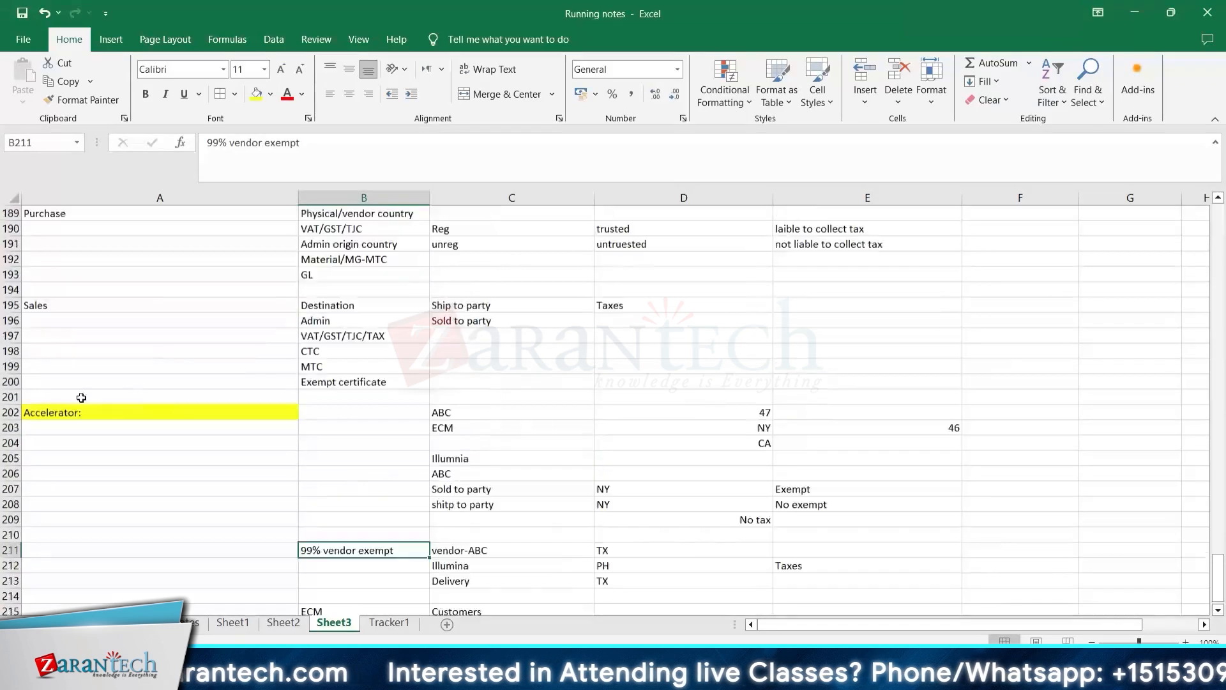
Step: Copy the highlighted "Accelerator:" heading from A202 to A217 and apply cell A219's plain formatting to A218 with Format Painter
left_click(51, 414)
key("ctrl+c")
scroll(342, 441, "down", 5)
left_click(166, 414)
key("ctrl+v")
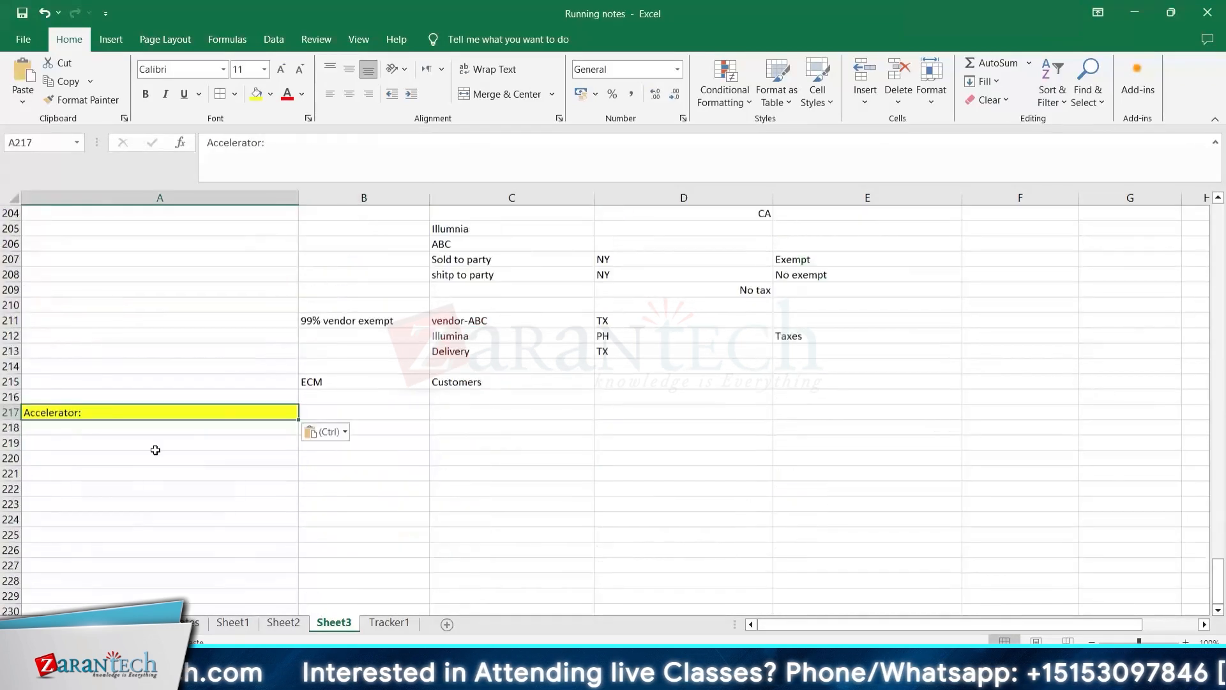
left_click(132, 441)
left_click(82, 100)
left_click(192, 429)
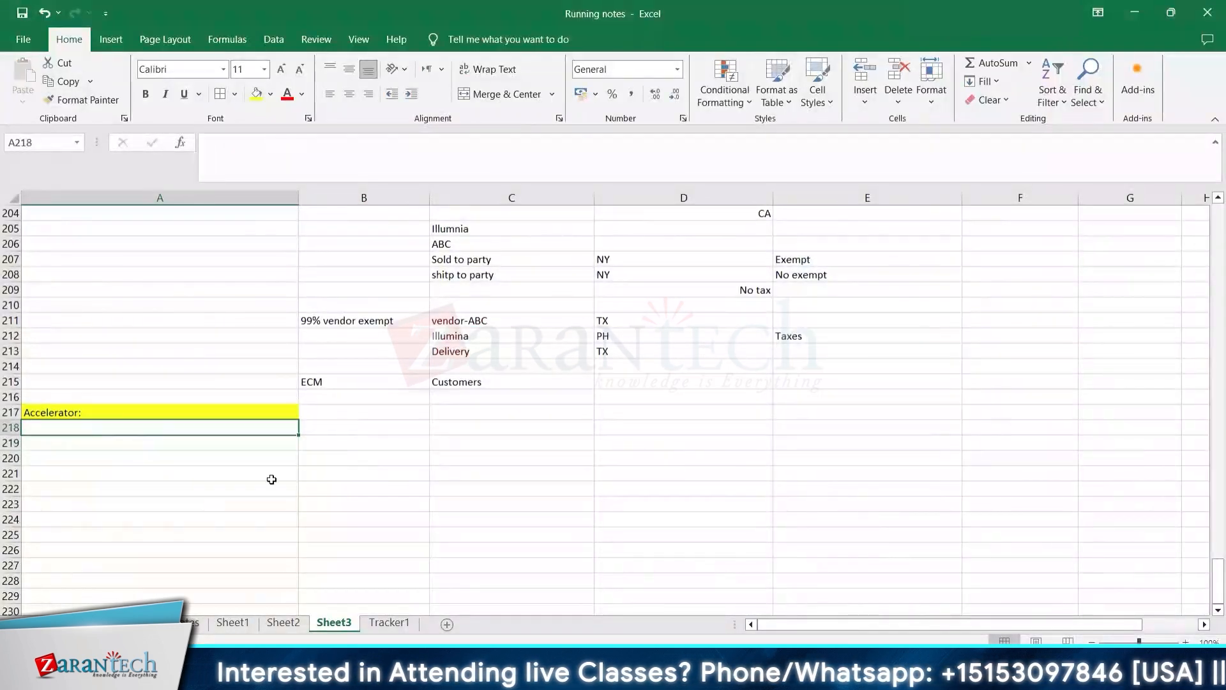
Step: Enter "Vertex Inc" in cell A218 below the Accelerator heading
left_click(271, 479)
left_click(64, 429)
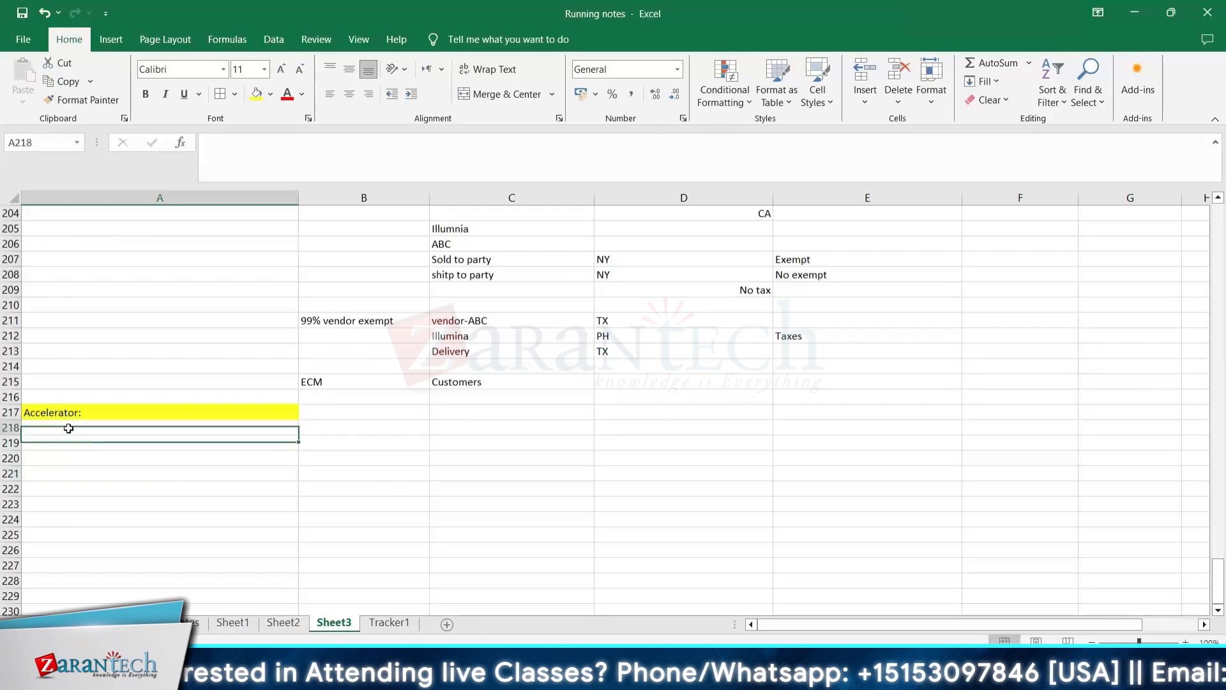
left_click(149, 410)
left_click(98, 428)
type("Vertex Inc")
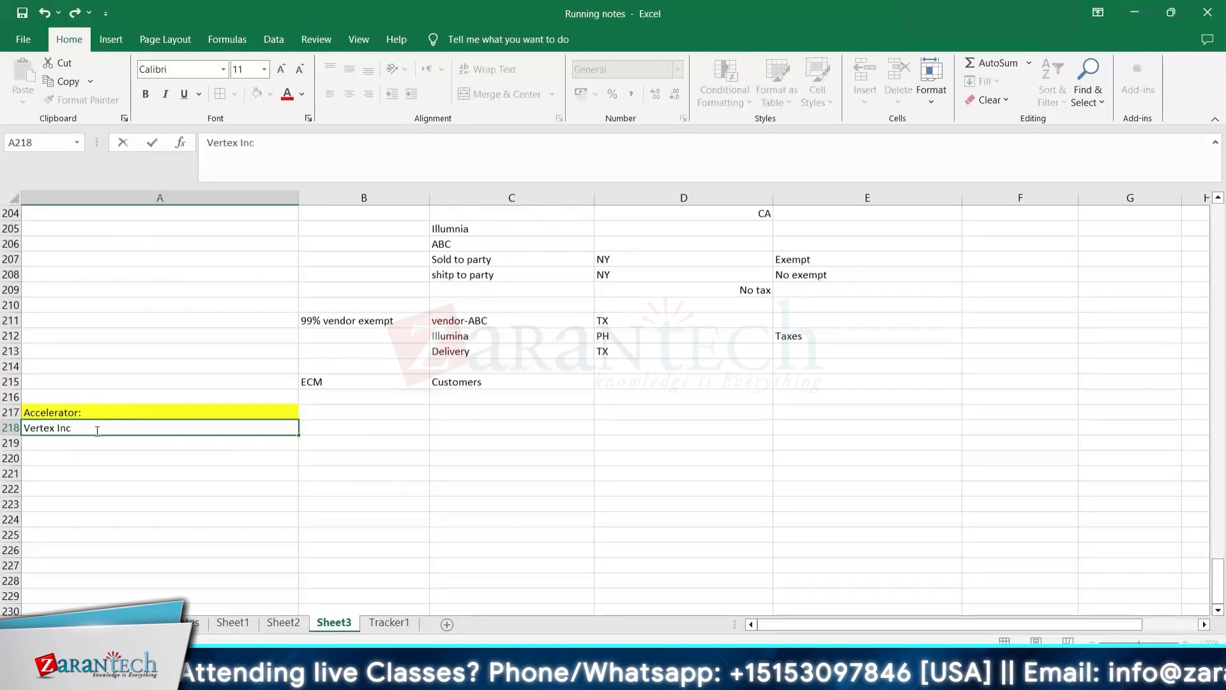
key("Return")
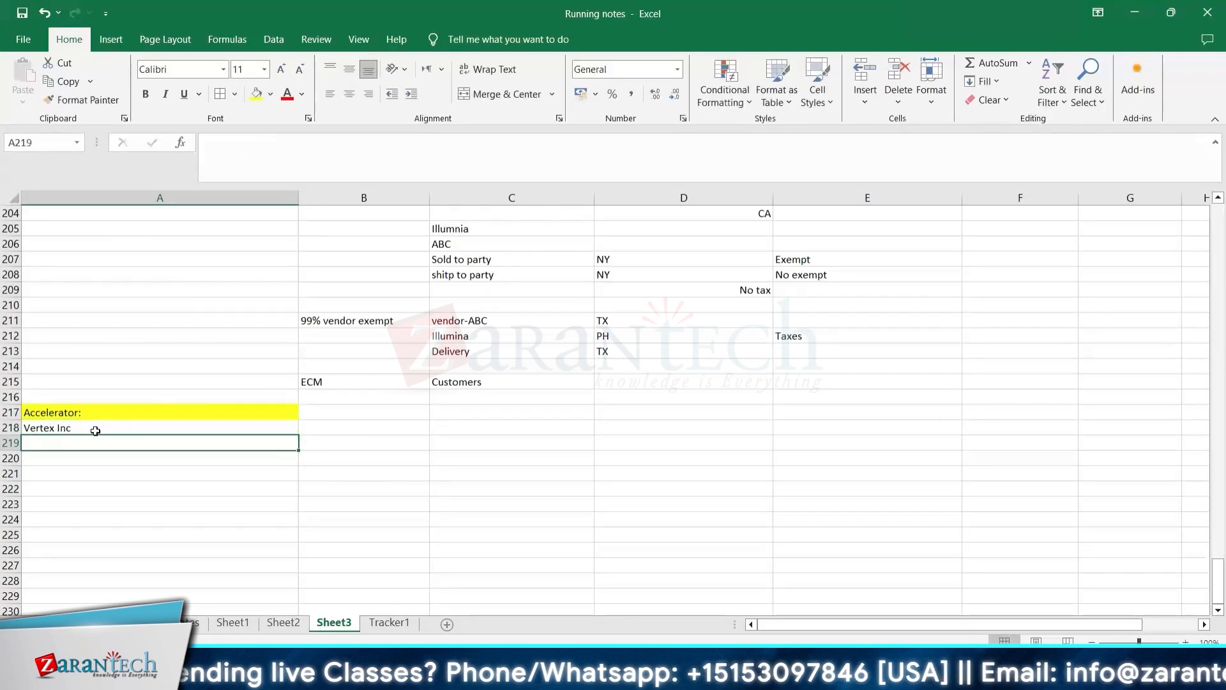
Step: Enter "Vertex O serious" in cell B218 beside Vertex Inc
key("Up")
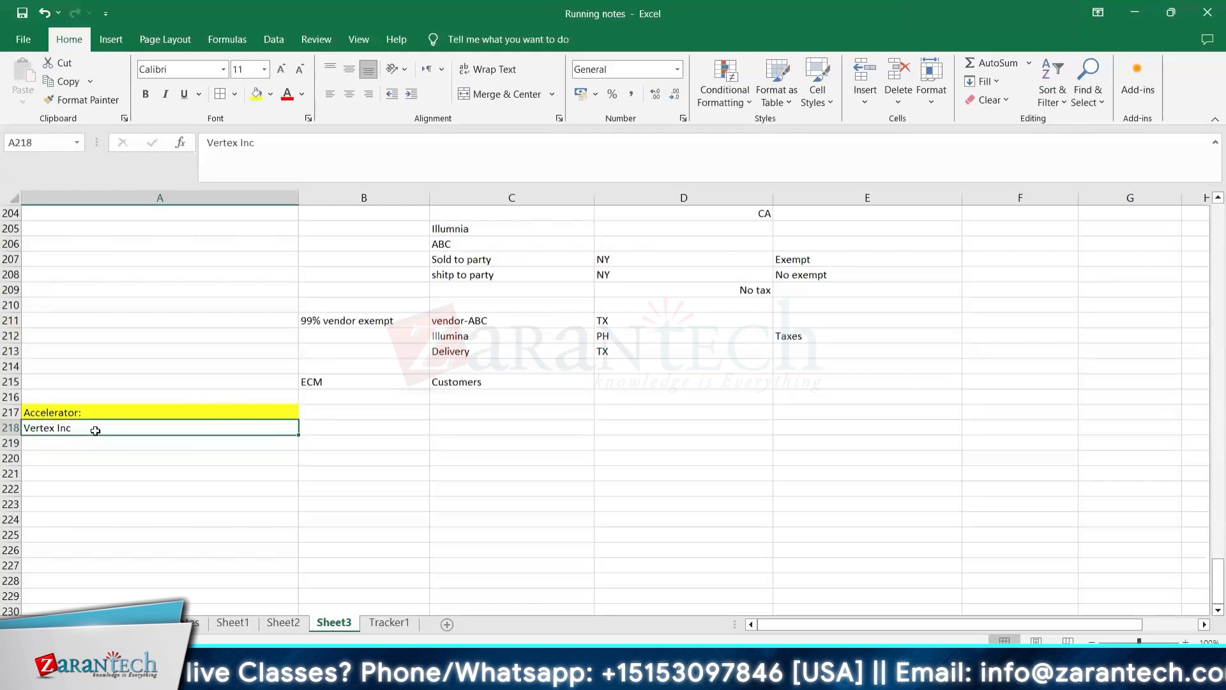
key("Right")
type("Vertex O se")
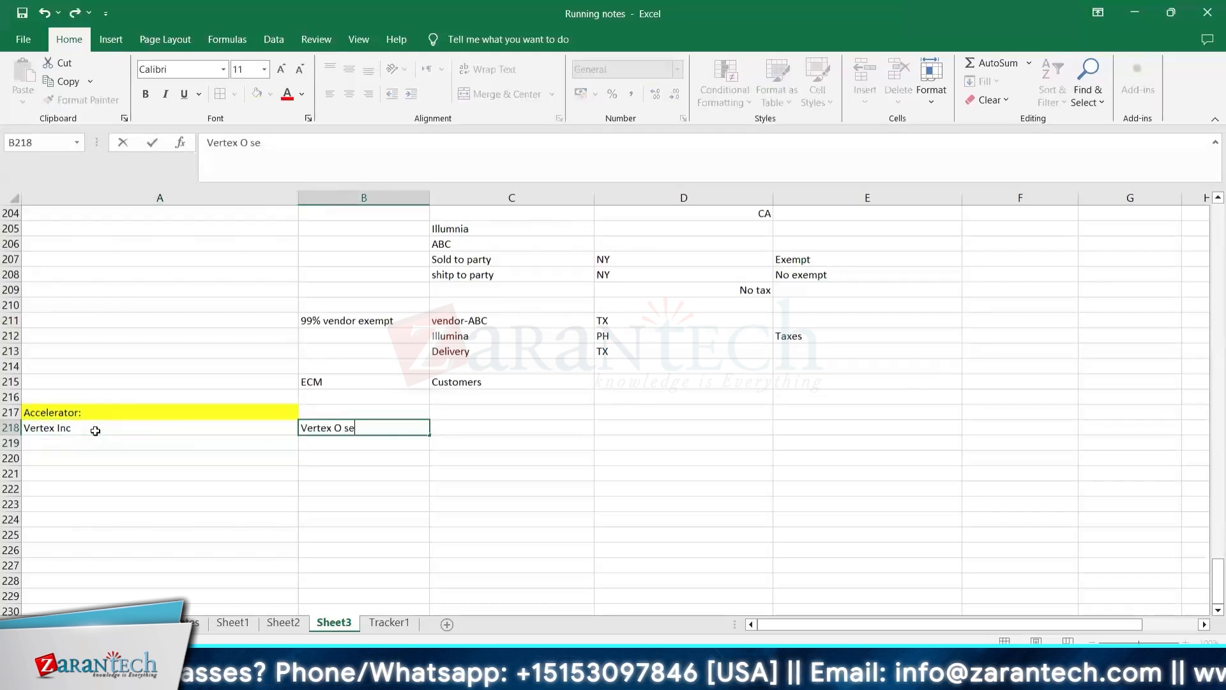
type("rious")
key("Return")
key("Up")
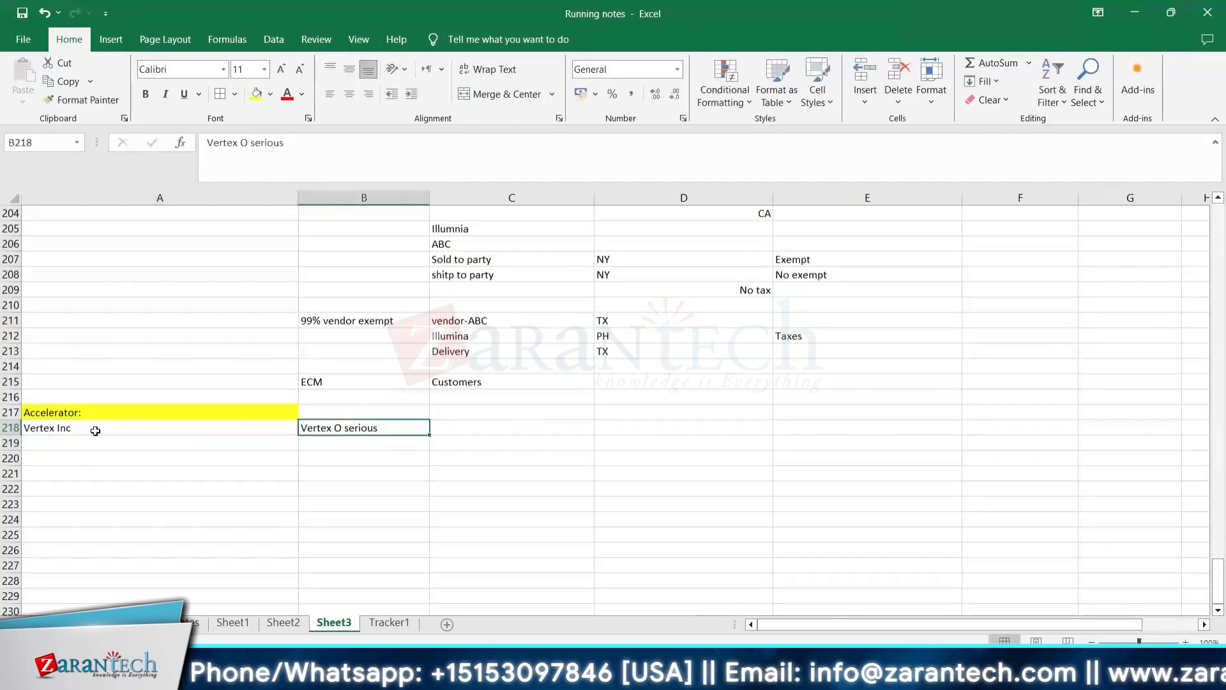
Step: Enter "US CA reporting Vertex" in cell C218 of the Vertex Inc row
key("Right")
type("US ")
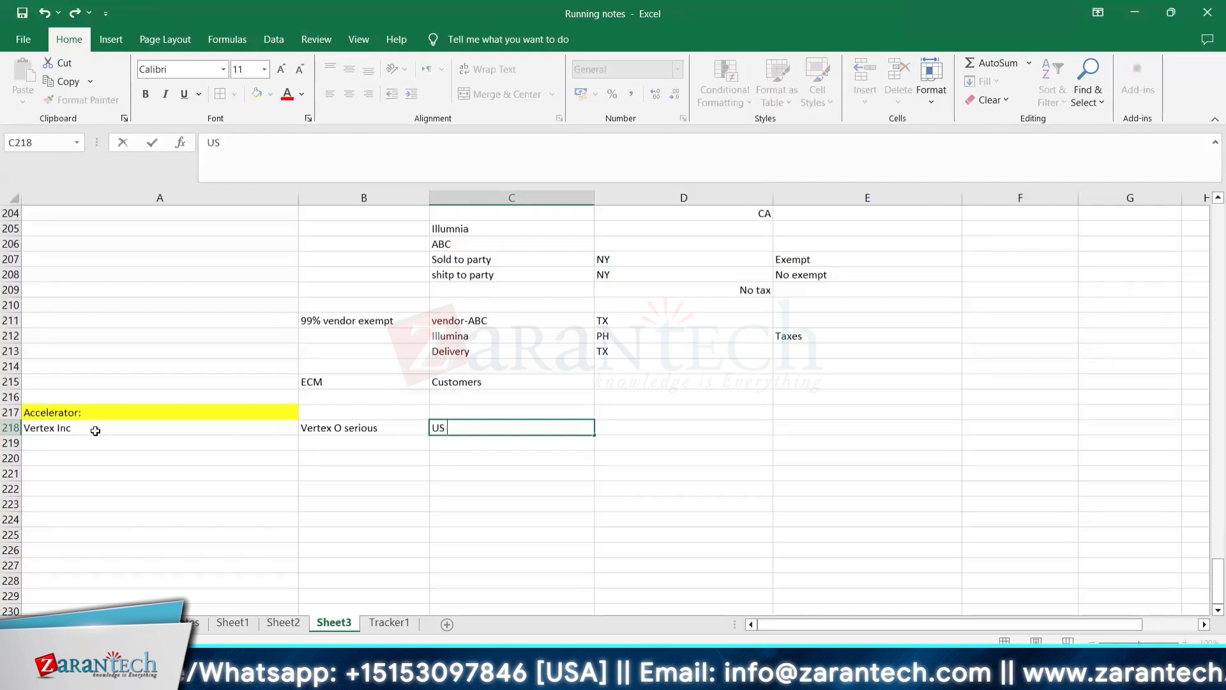
type("CA reporting Vertex")
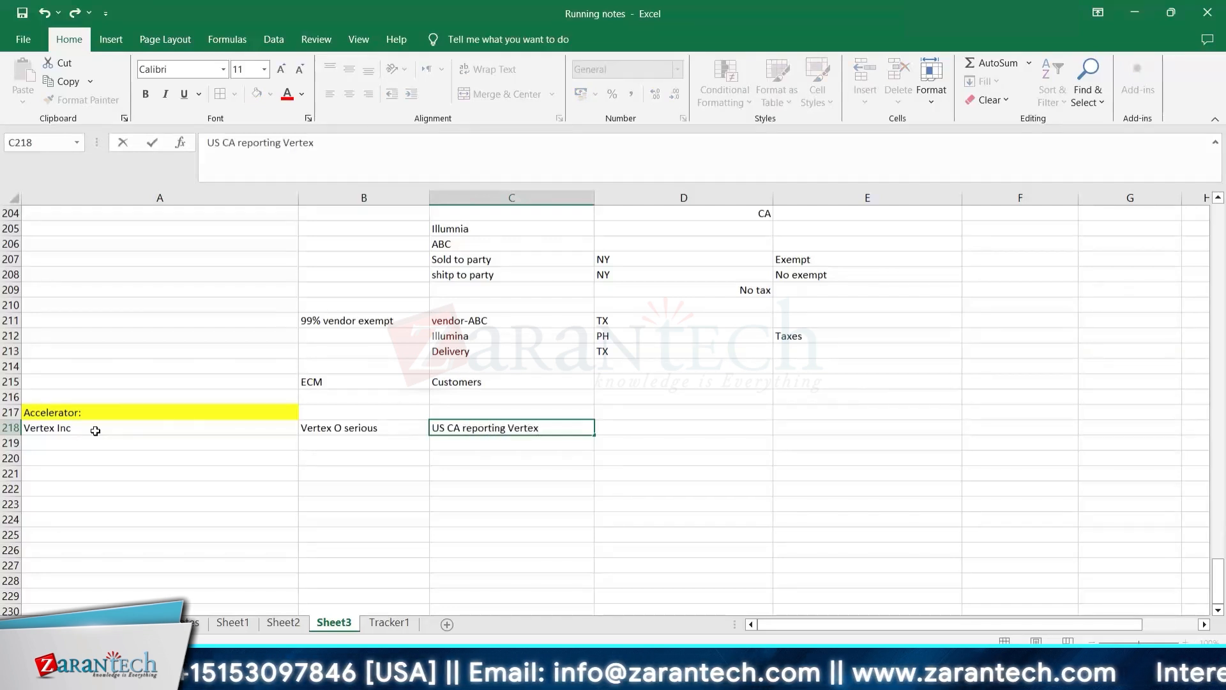
key("Return")
key("Up")
key("Down")
key("Left")
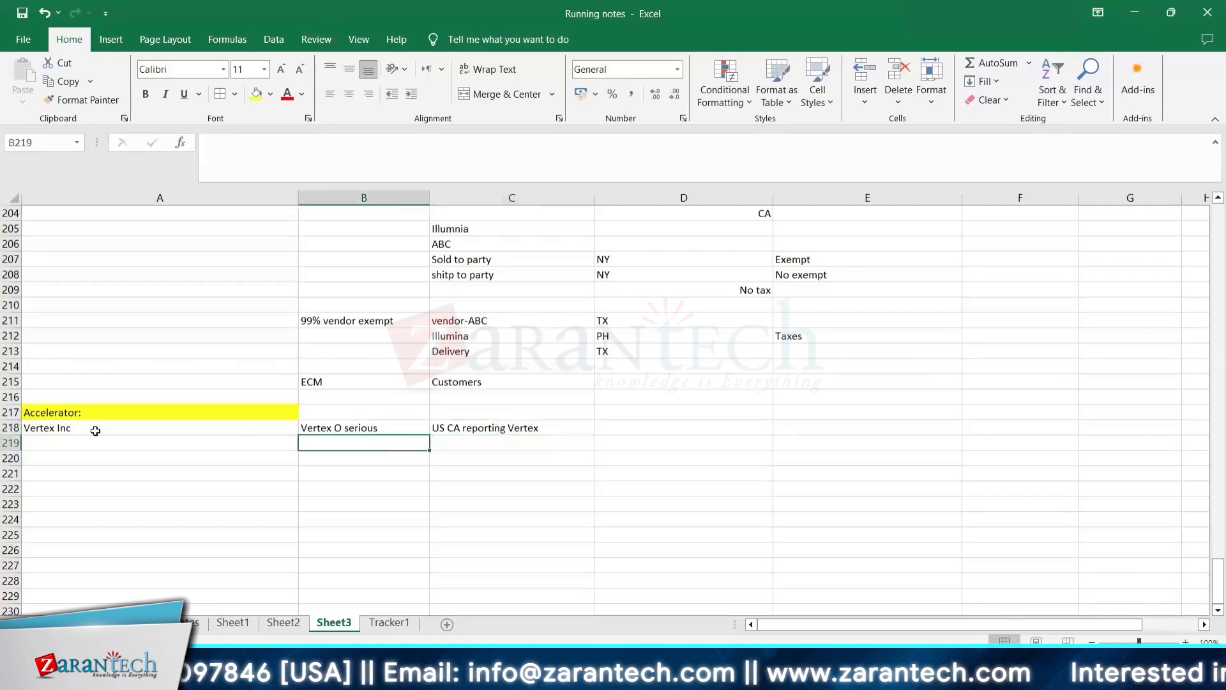
Step: Add the numbered note "1. Troubleshhot tax issues" in cell A219 under Vertex Inc
key("Up")
key("Left")
key("Down")
type("1")
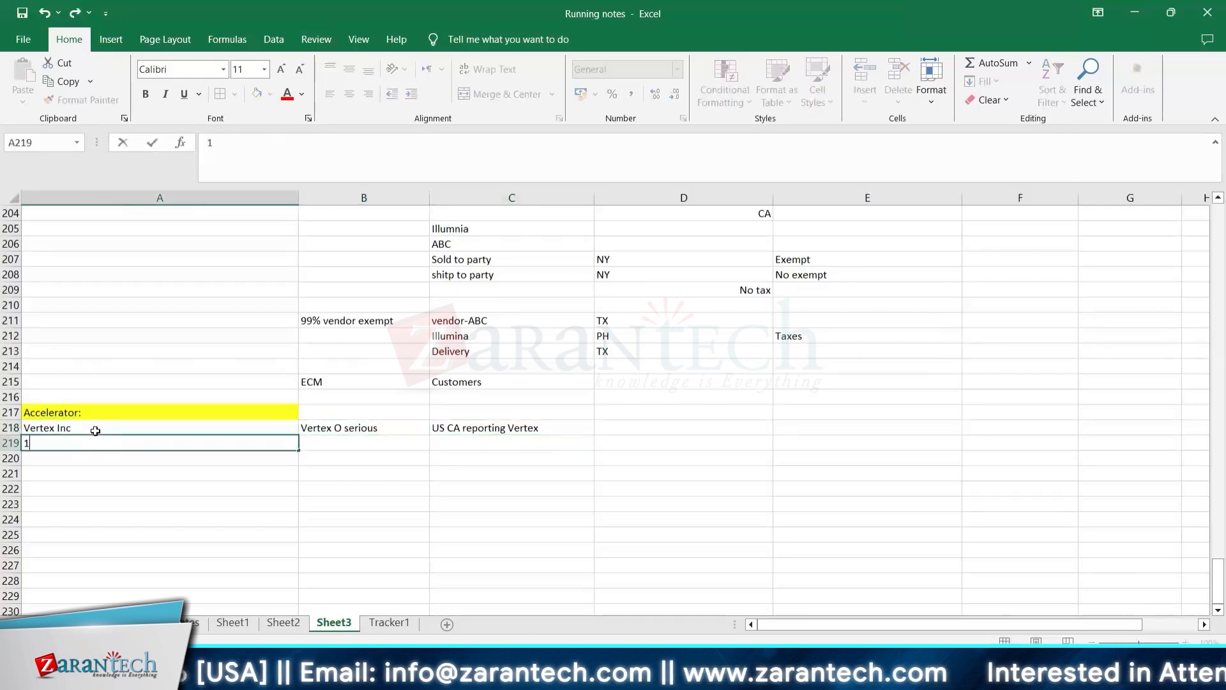
type(". Troubleshhot tax issues")
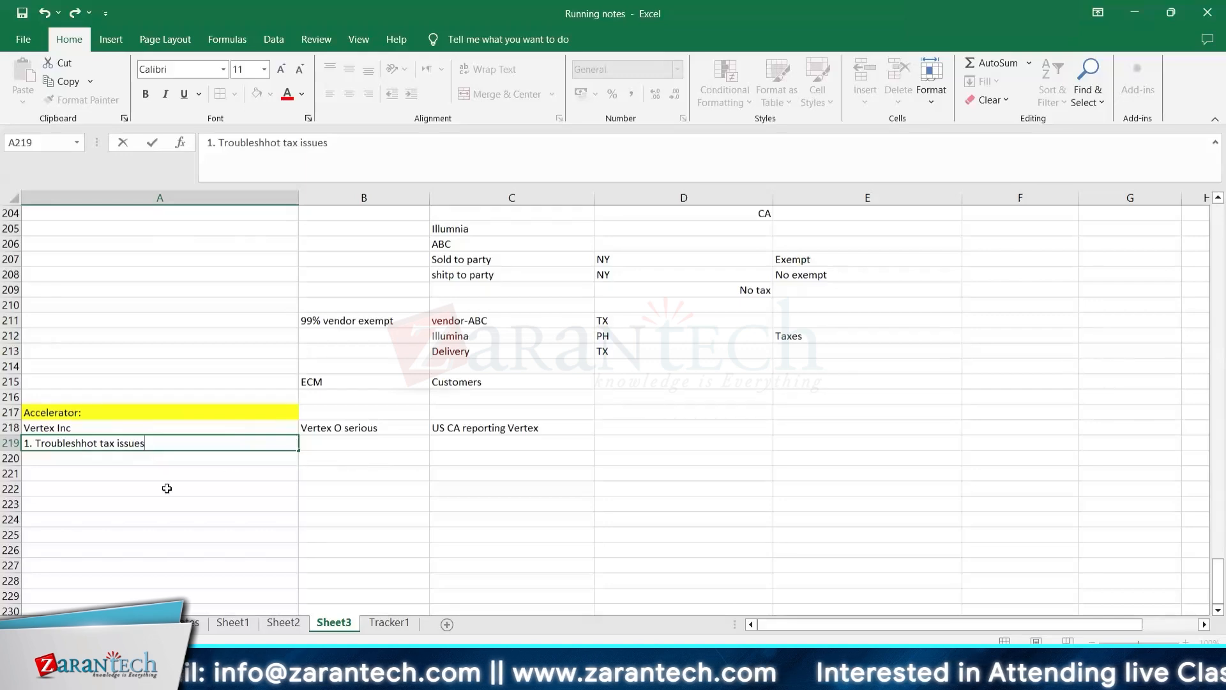
key("Return")
left_click(159, 489)
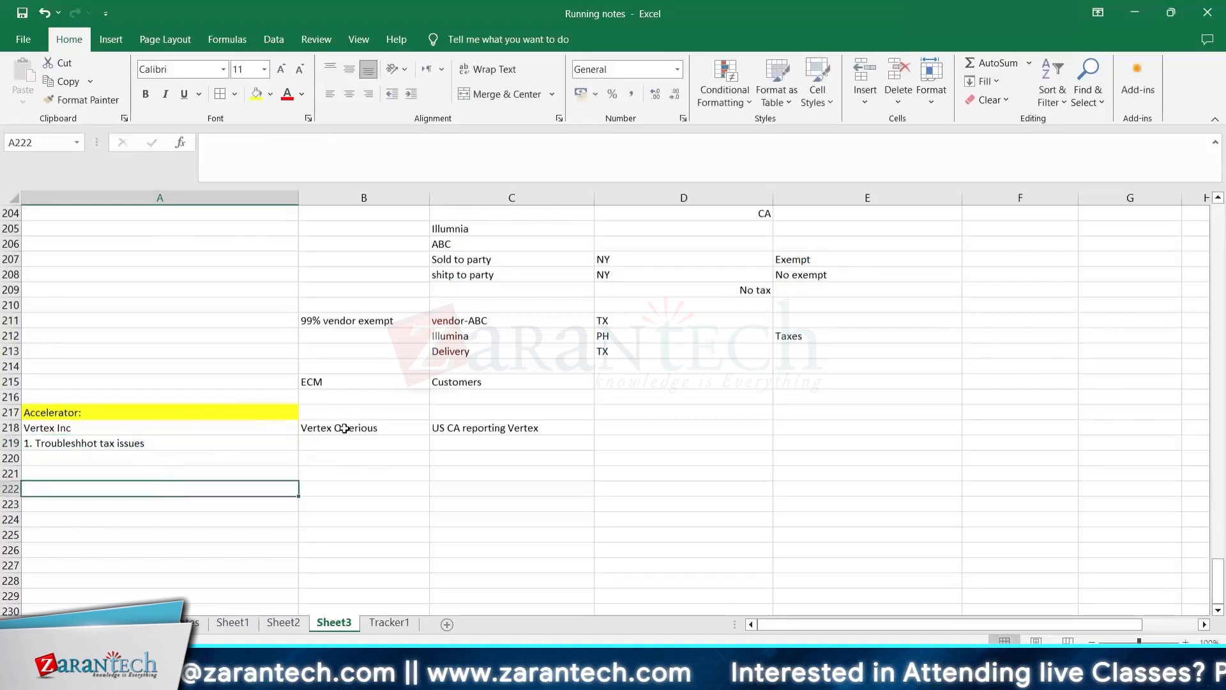
Step: Enter the amount 10000 in cell D220
left_click(685, 458)
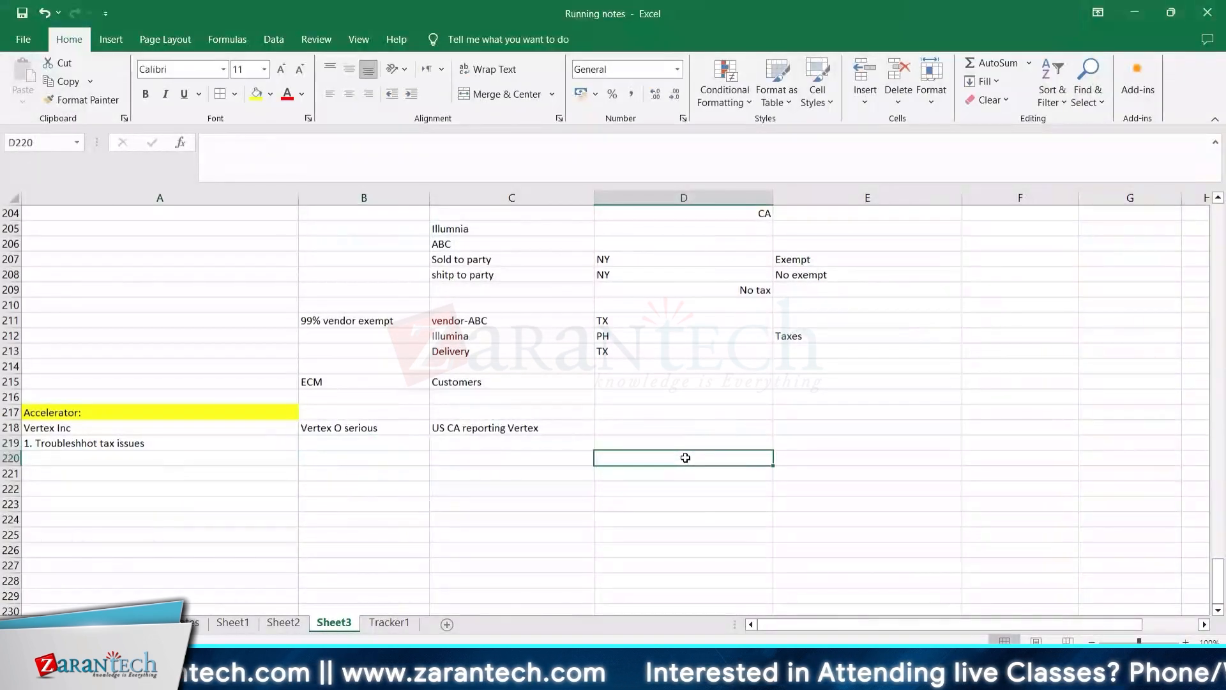
type("10000")
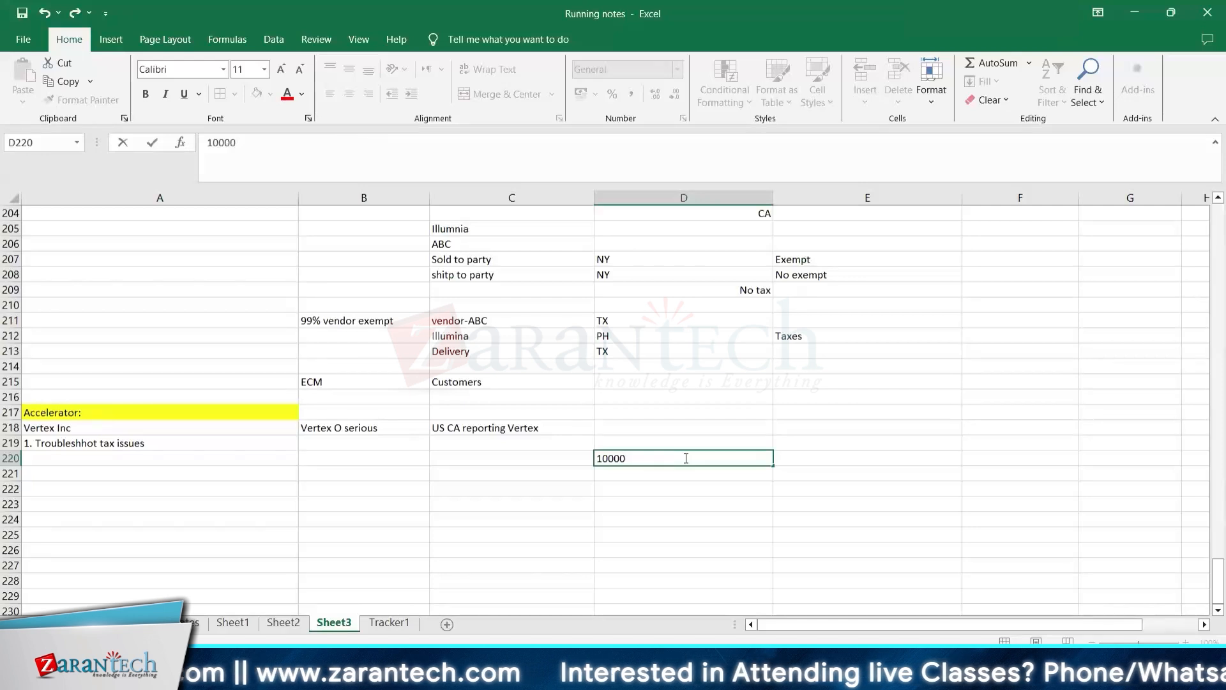
left_click(622, 474)
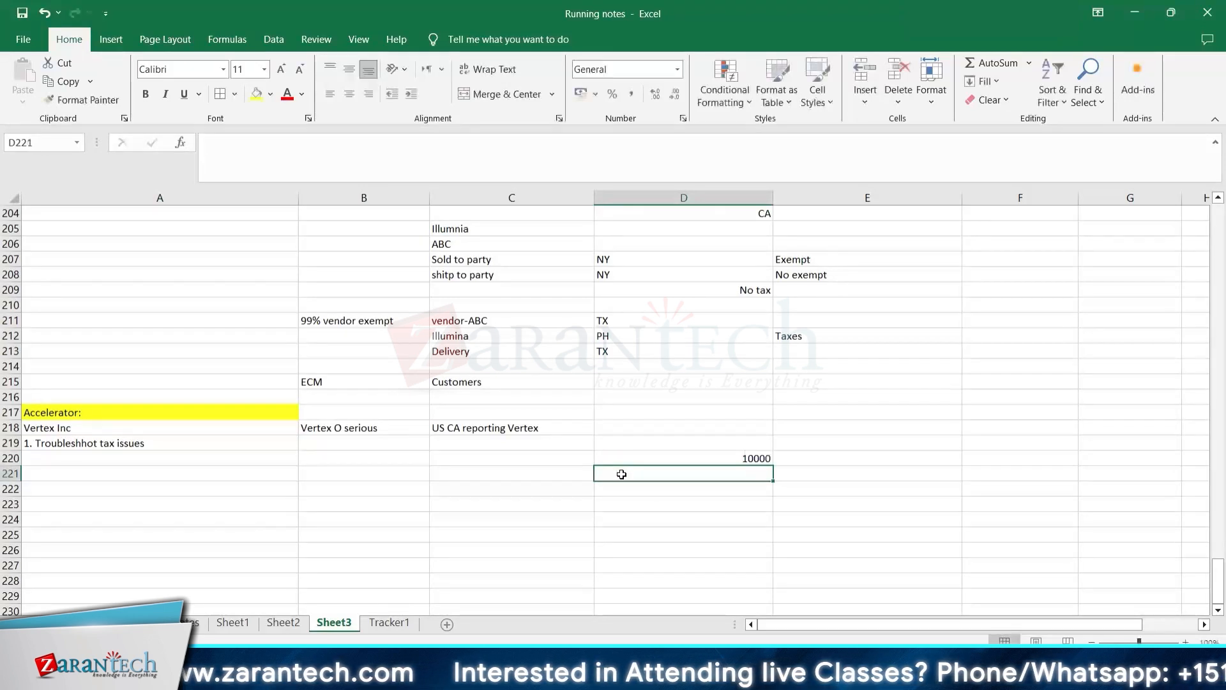
left_click(795, 459)
Step: Edit the text in cell B218 to read "Vertex O serioes"
left_click(342, 432)
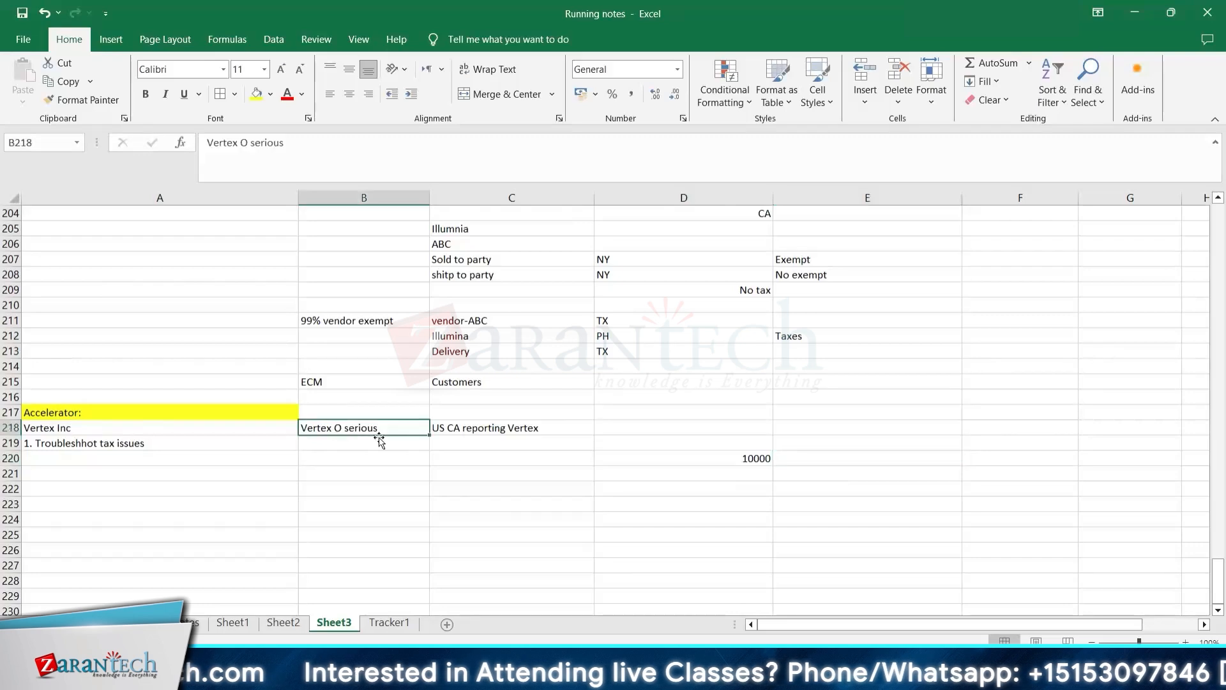
left_click(279, 146)
key("BackSpace")
type("e")
left_click(675, 457)
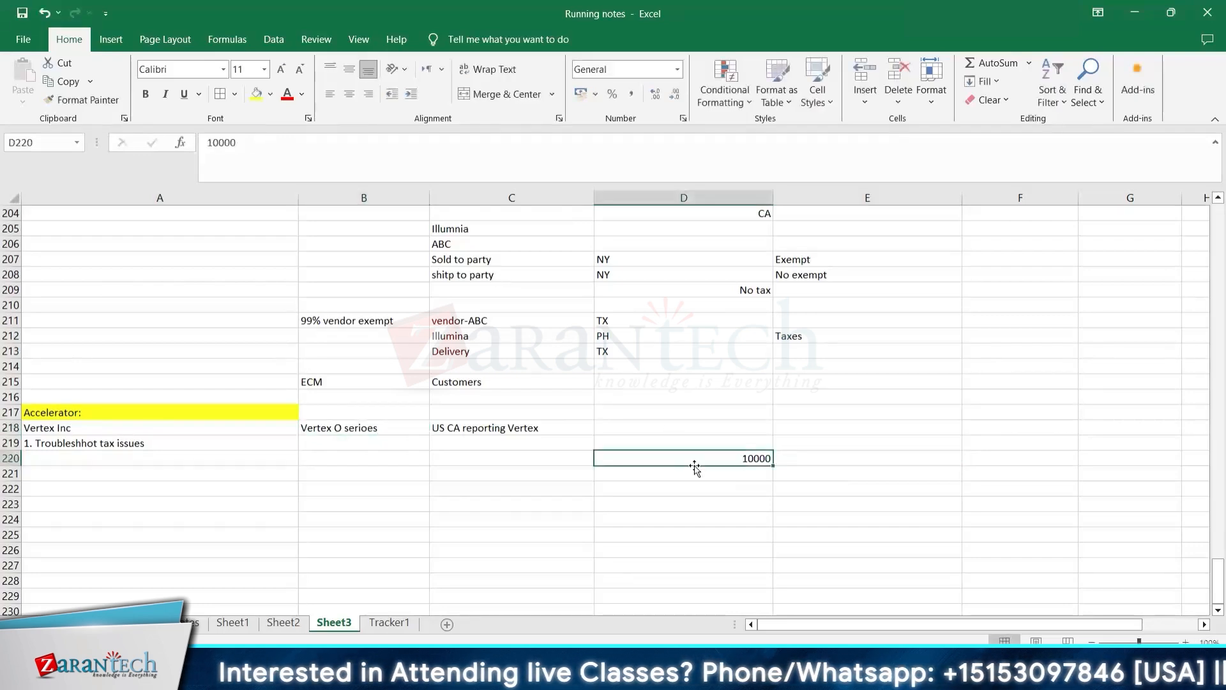
left_click(828, 456)
left_click(728, 460)
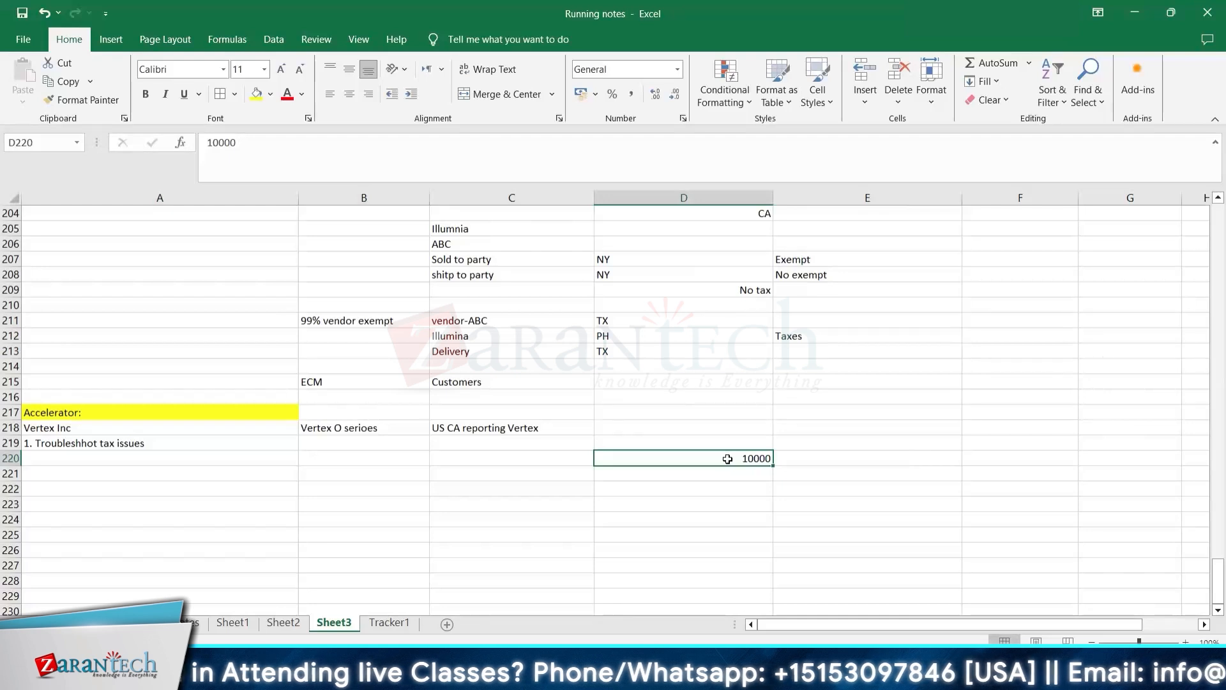
Step: Enter "SIC as per your document" in cell A220 below the tax issues note
left_click(99, 460)
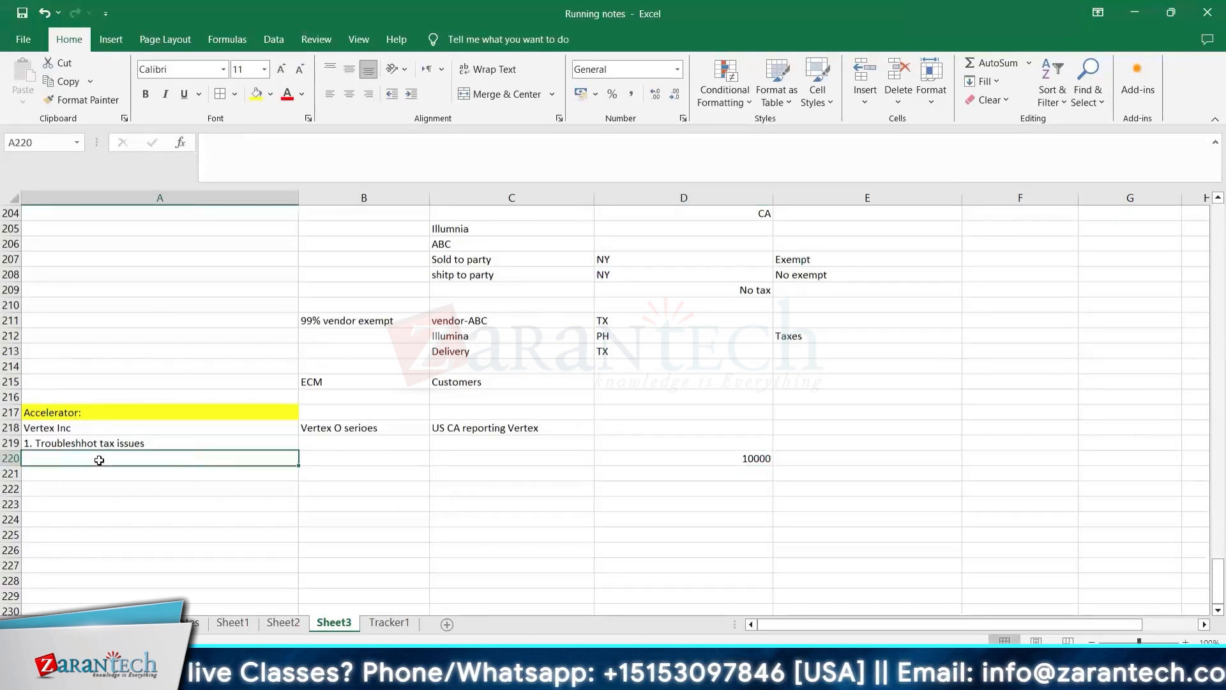
type("SIC as per y")
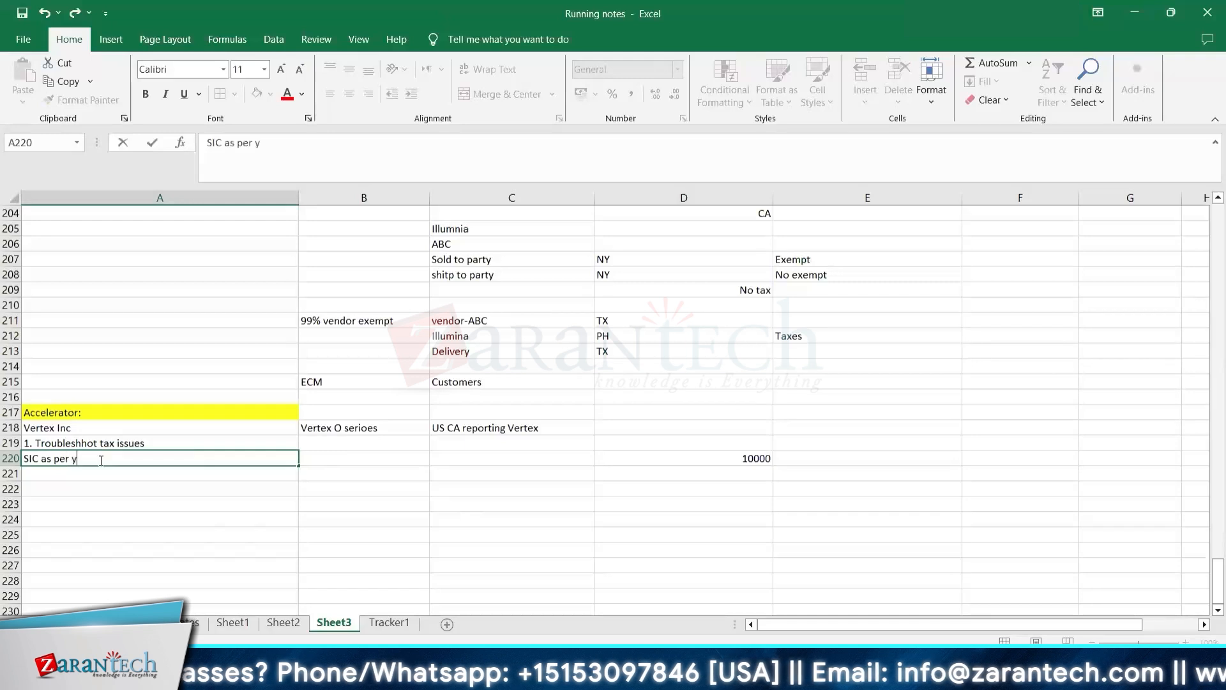
type("our document")
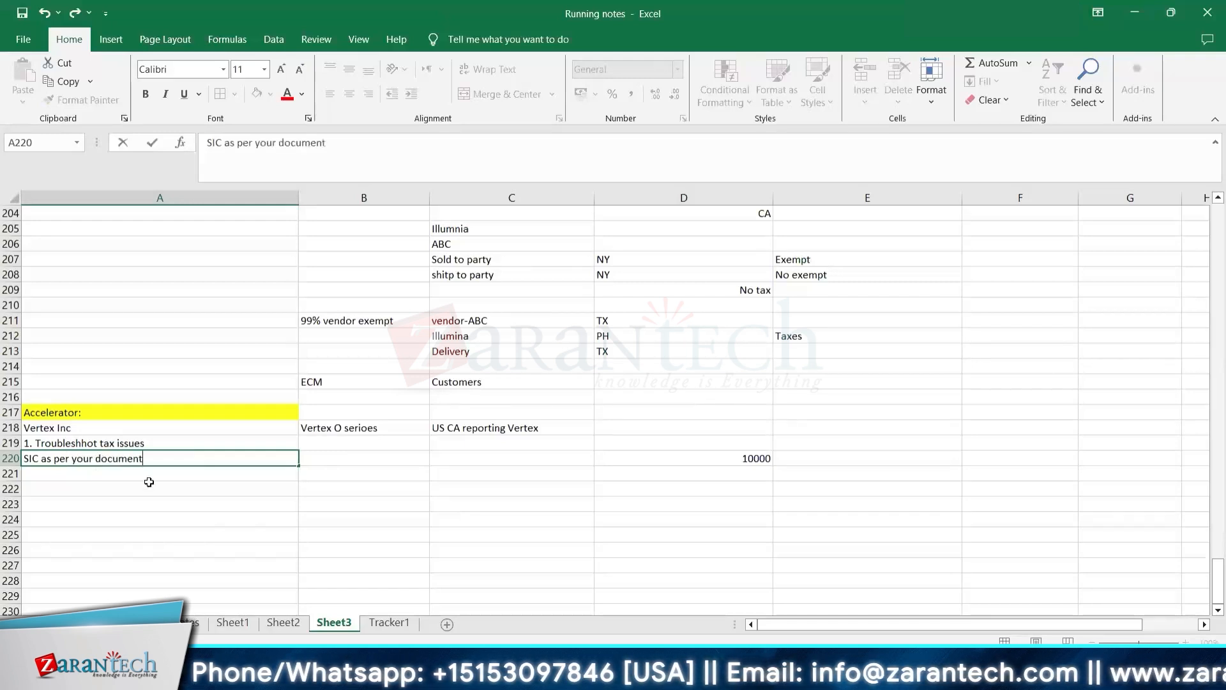
key("Return")
left_click(148, 461)
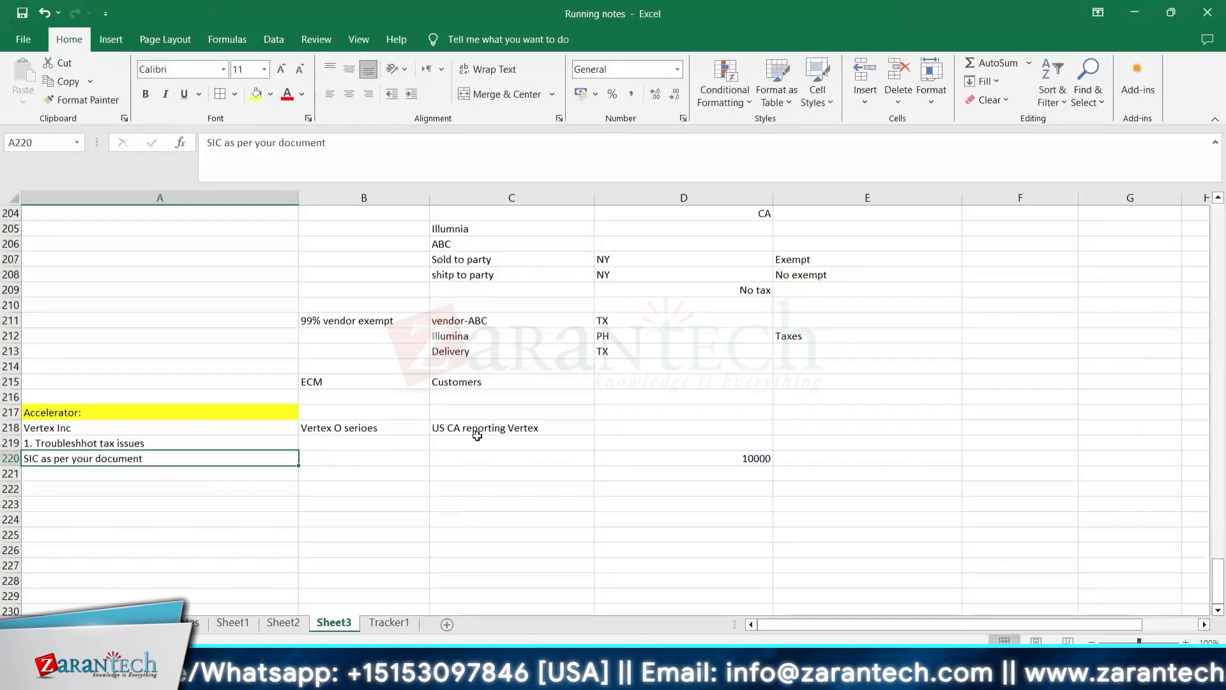
Step: Enter "Dump" in cell B220 beside the SIC note
left_click(323, 461)
type("Dump")
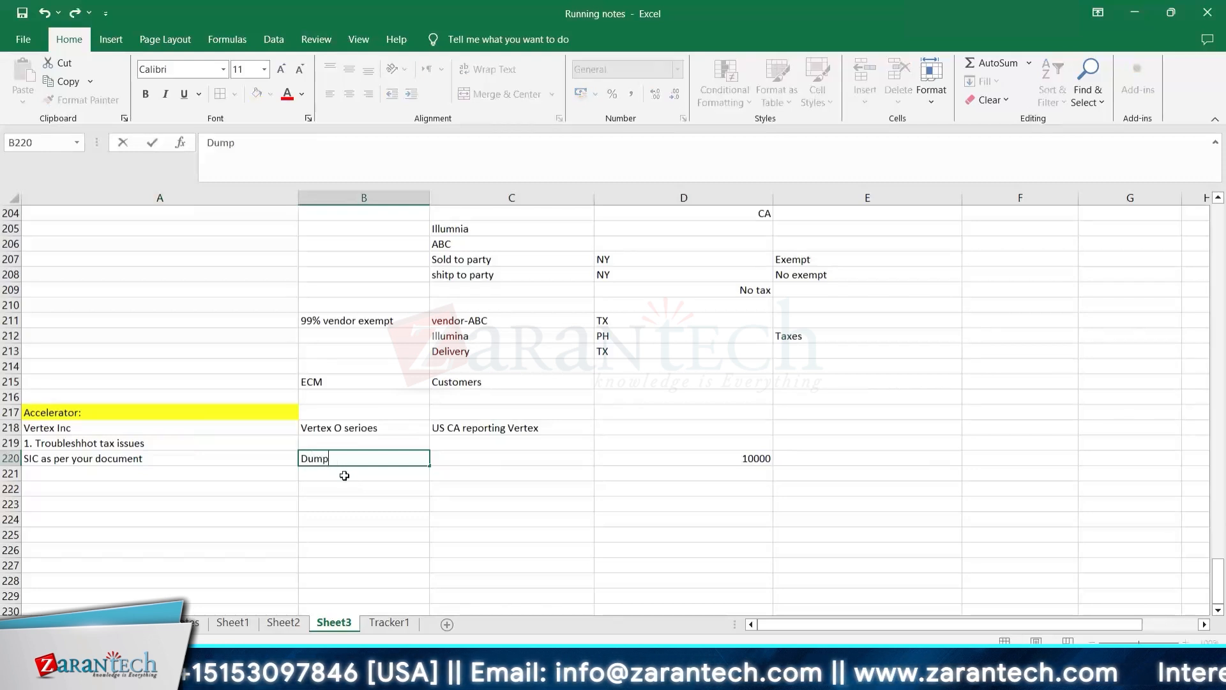
key("Return")
left_click(344, 459)
Step: Enter "VAT reports" in cell A221 below the SIC note
left_click_drag(345, 476, 101, 473)
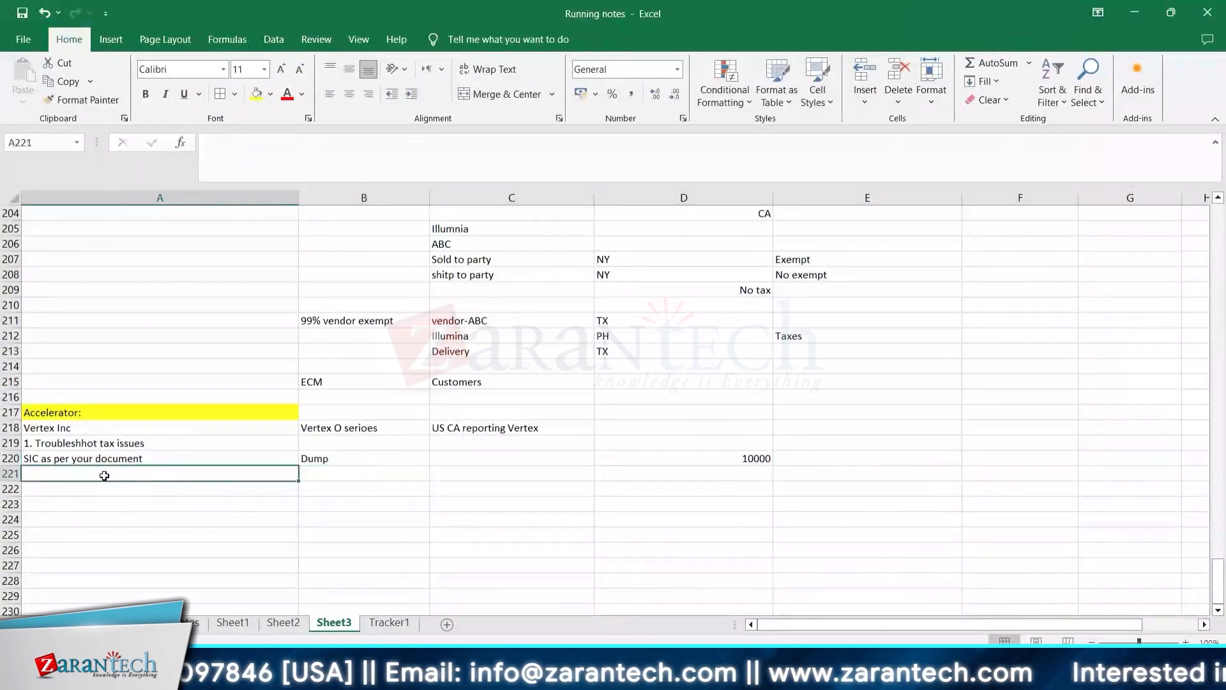
left_click(318, 472)
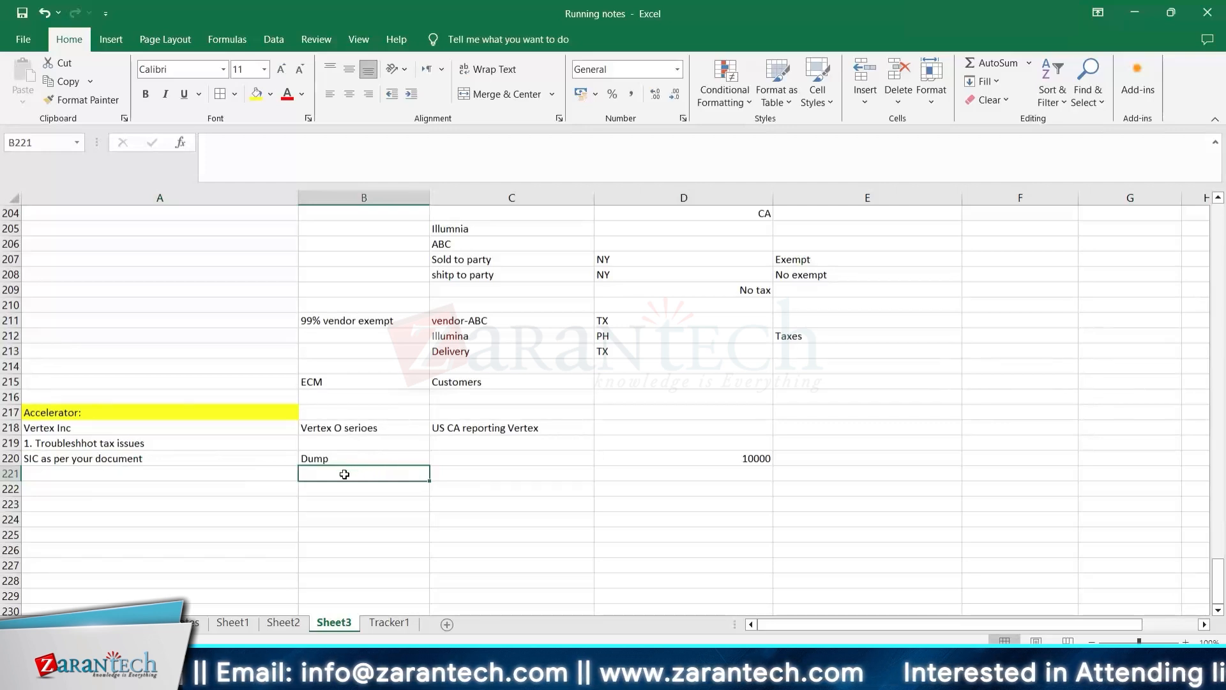
left_click(141, 473)
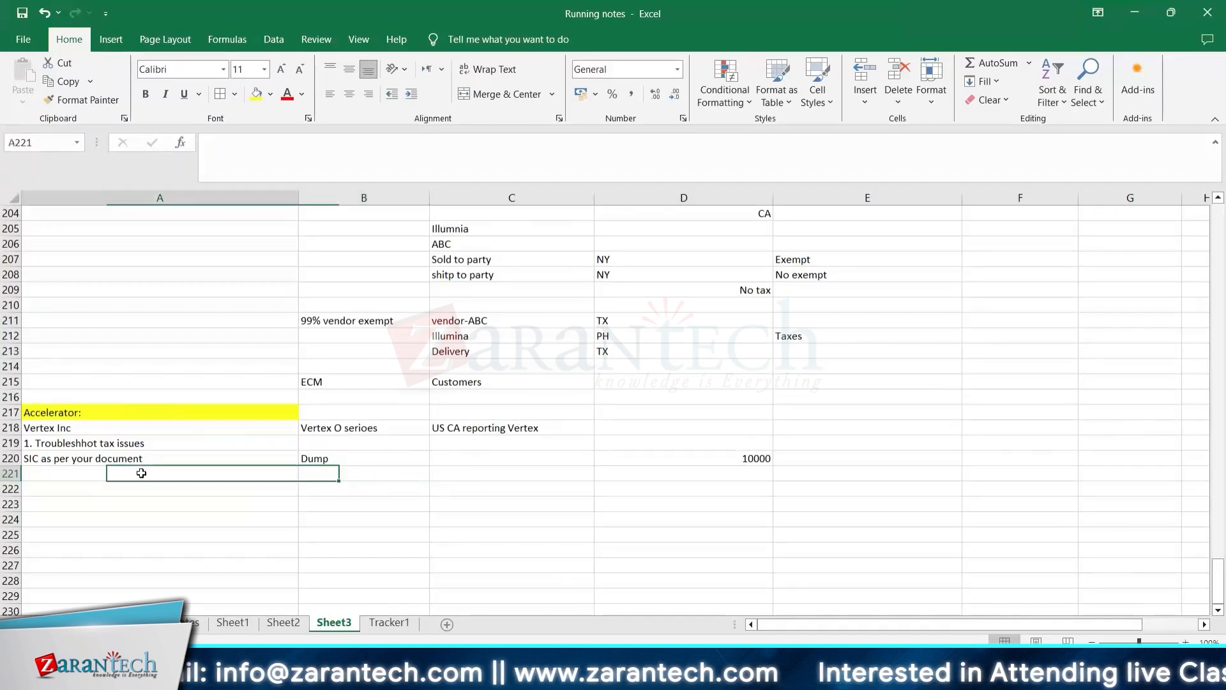
type("VAT ")
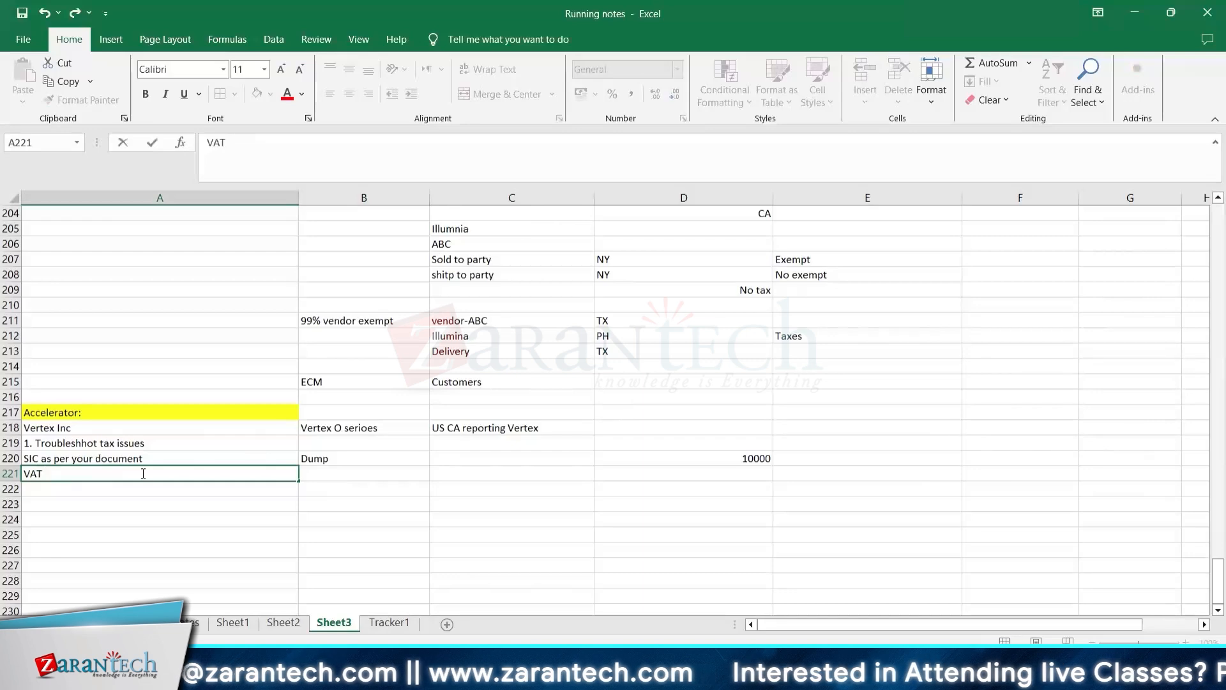
type("reports")
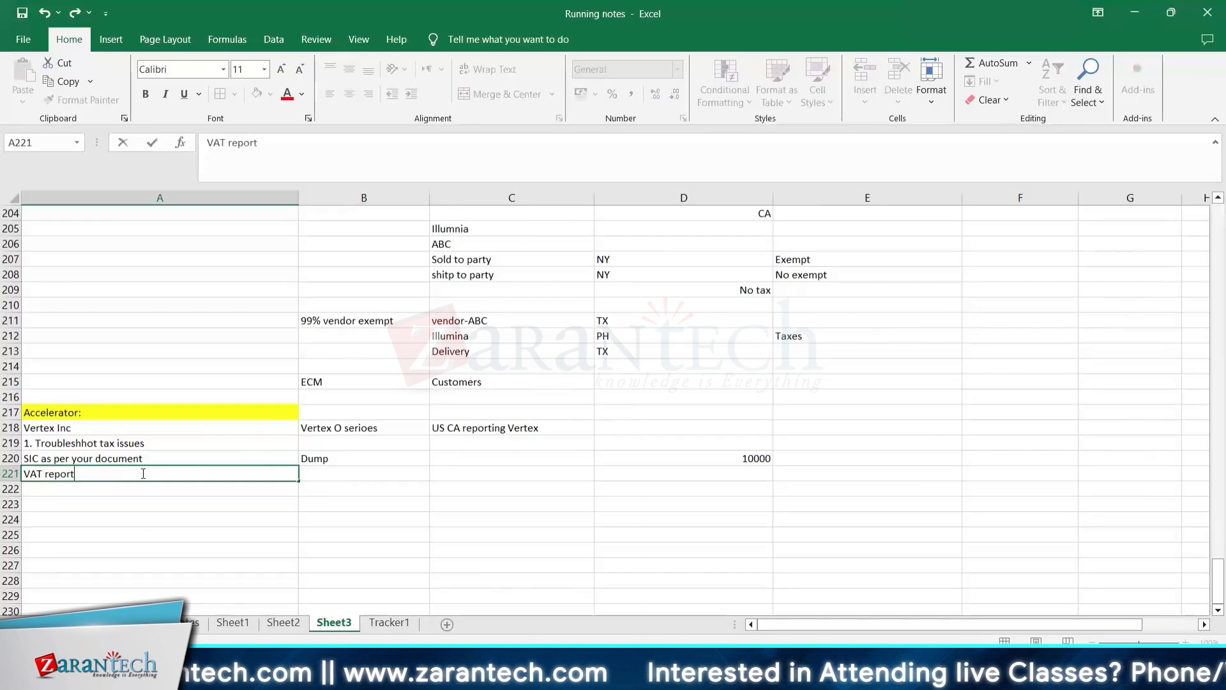
key("Return")
left_click(141, 473)
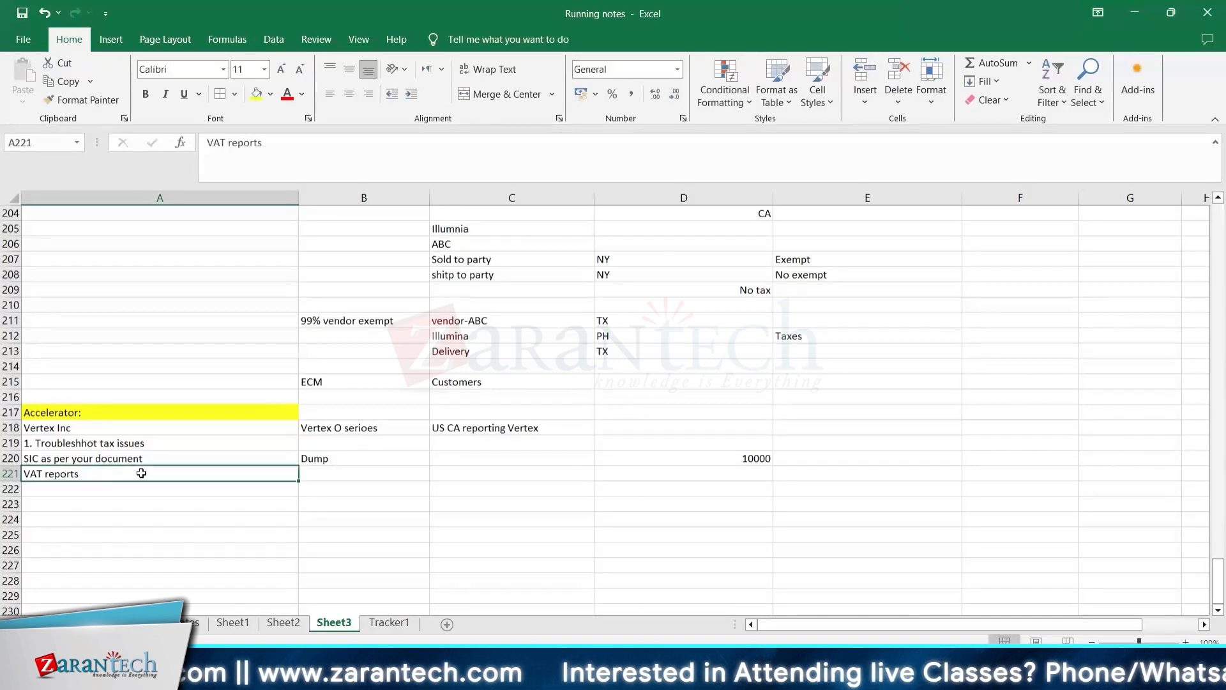
key("Tab")
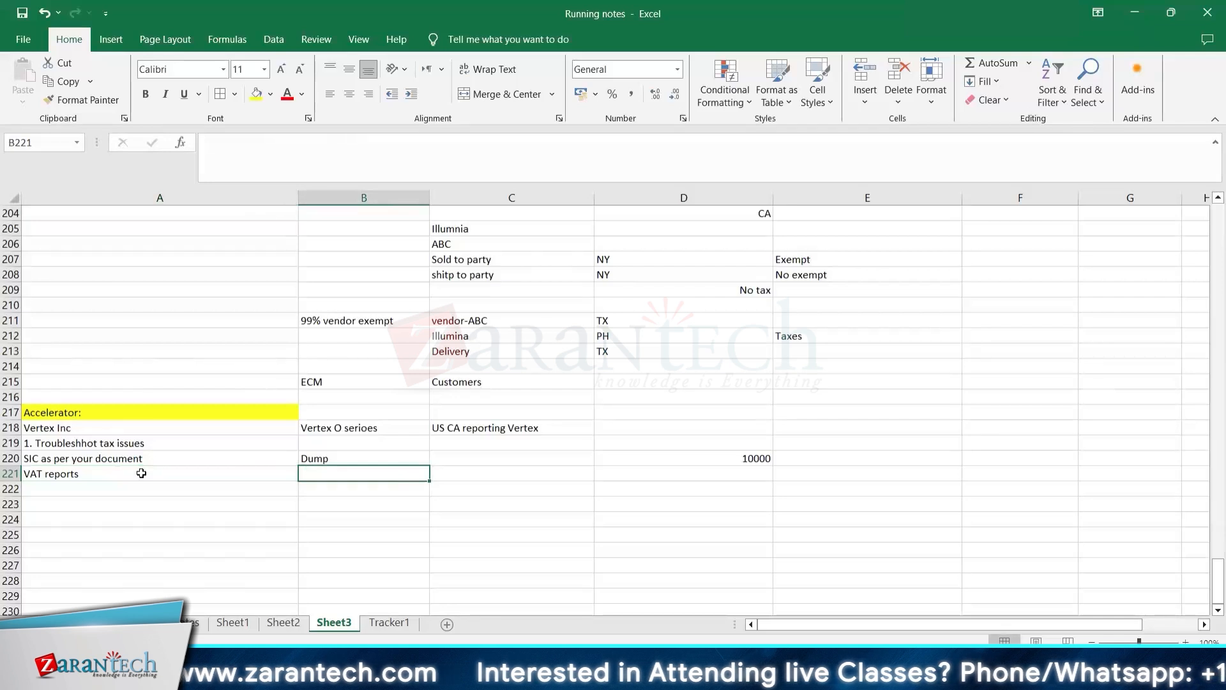
left_click(365, 426)
Step: Enter "Vertex P,Q,O" in cell D223 below the accelerator notes
left_click(684, 500)
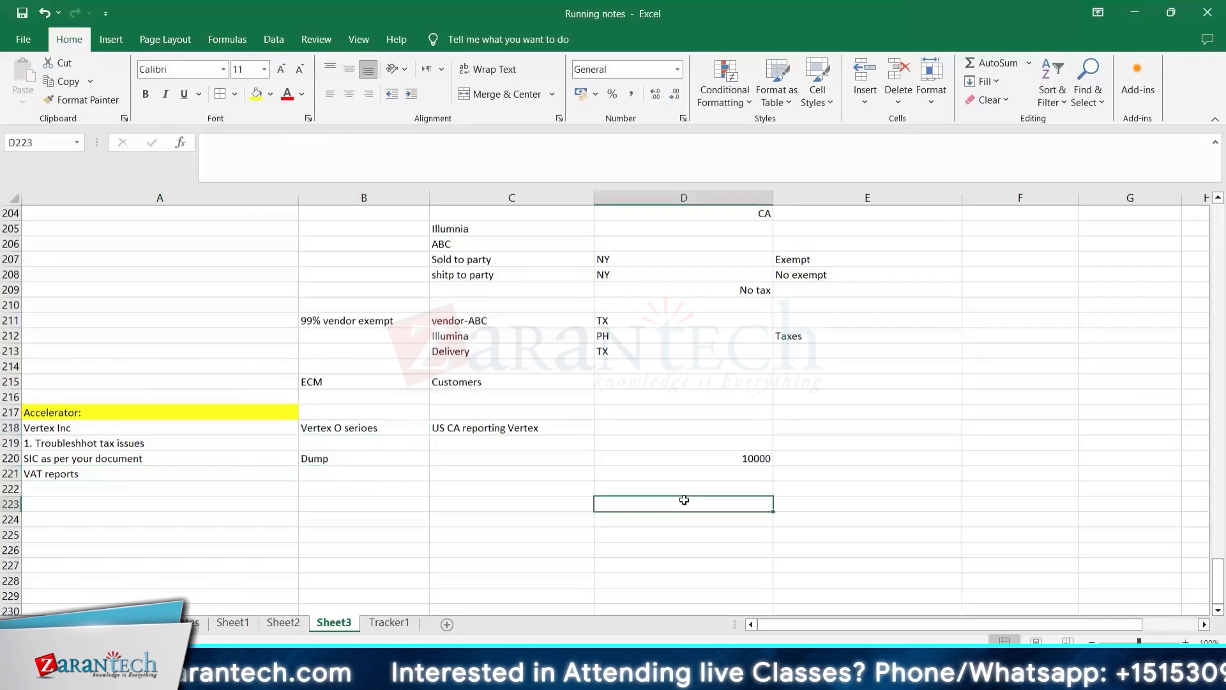
type("Ve")
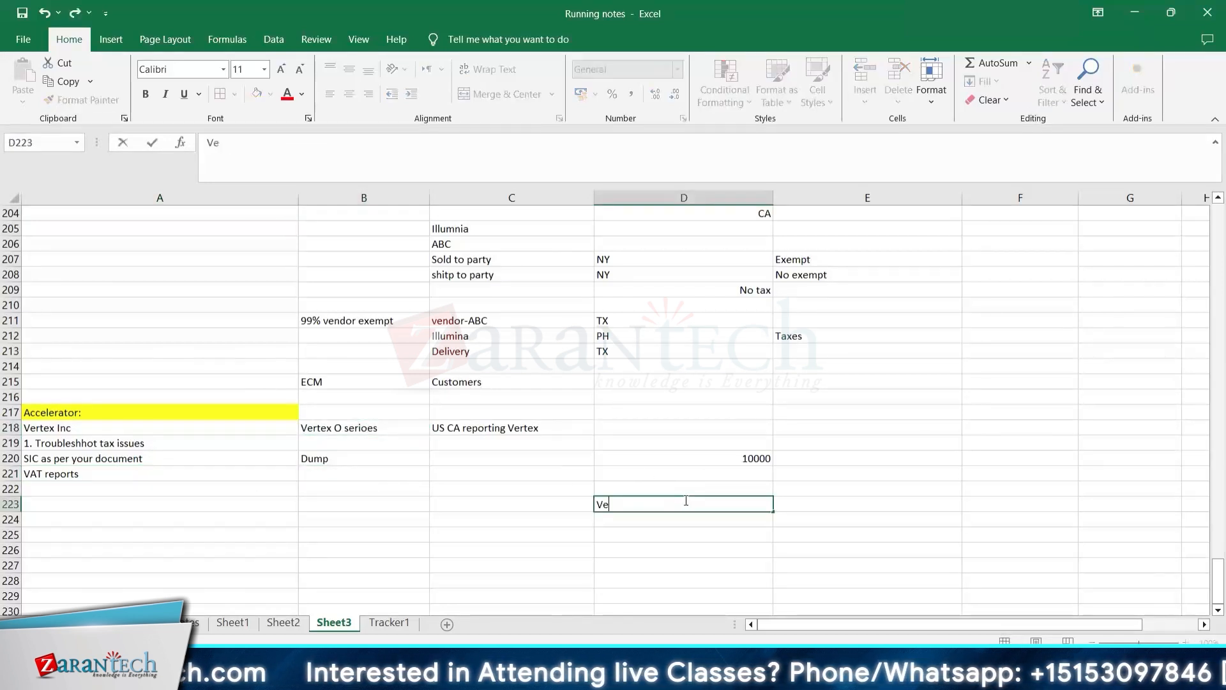
type("rtex P,Q,O")
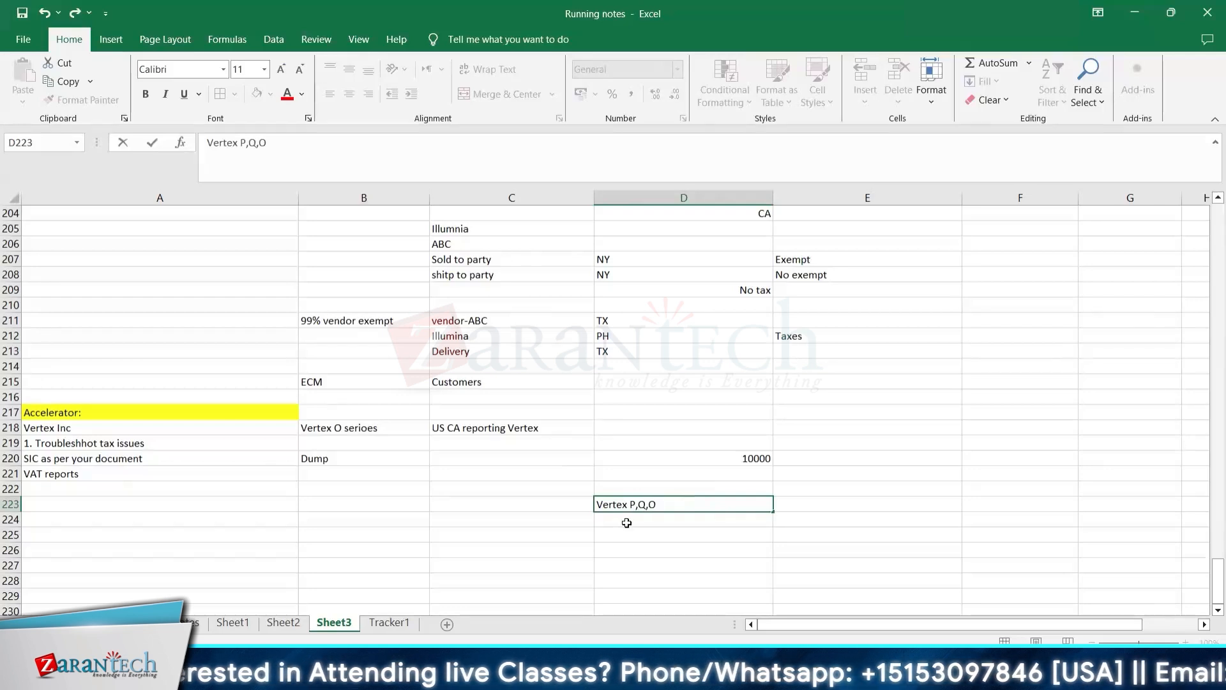
key("Return")
Step: List the Vertex versions "VP-6", "VQ-7" and "VO-8,9" in cells D224 to D226
type("VP")
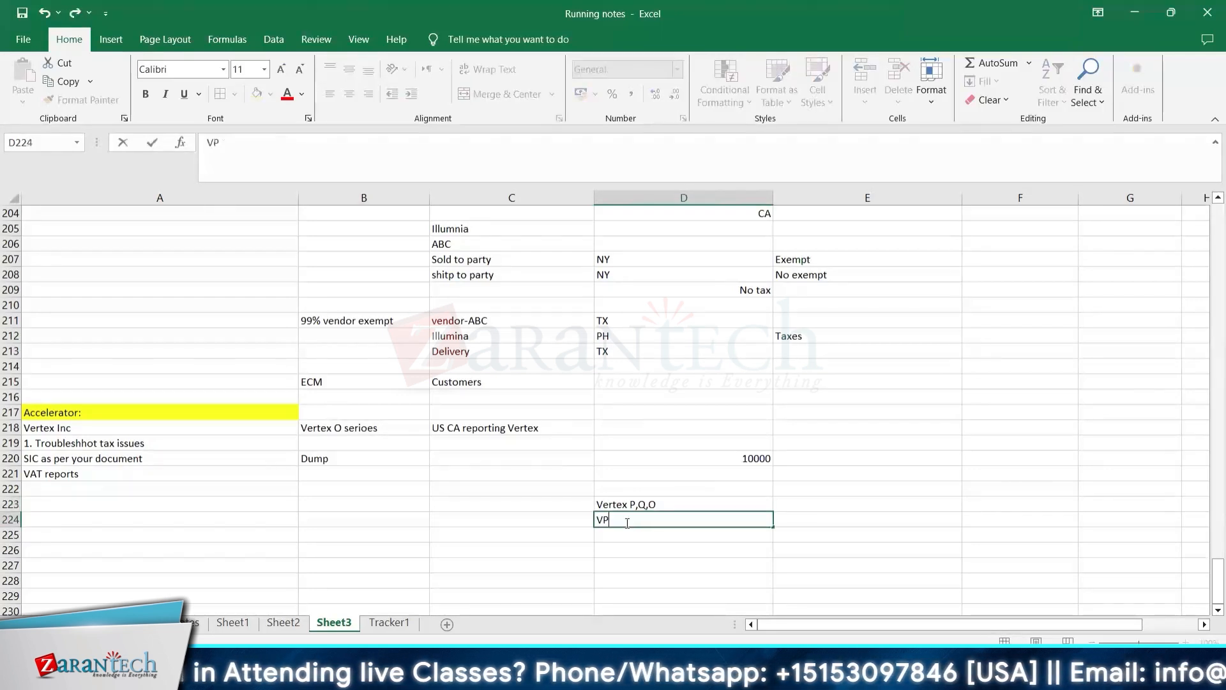
type("-6")
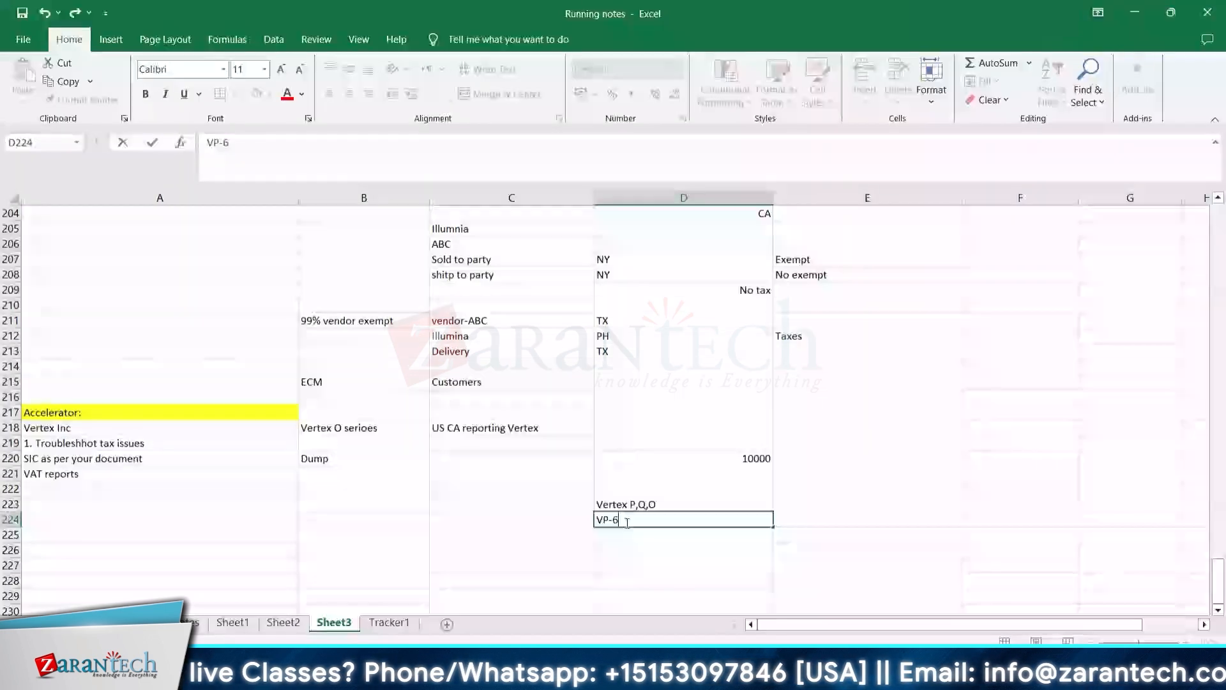
key("Return")
type("VQ-7")
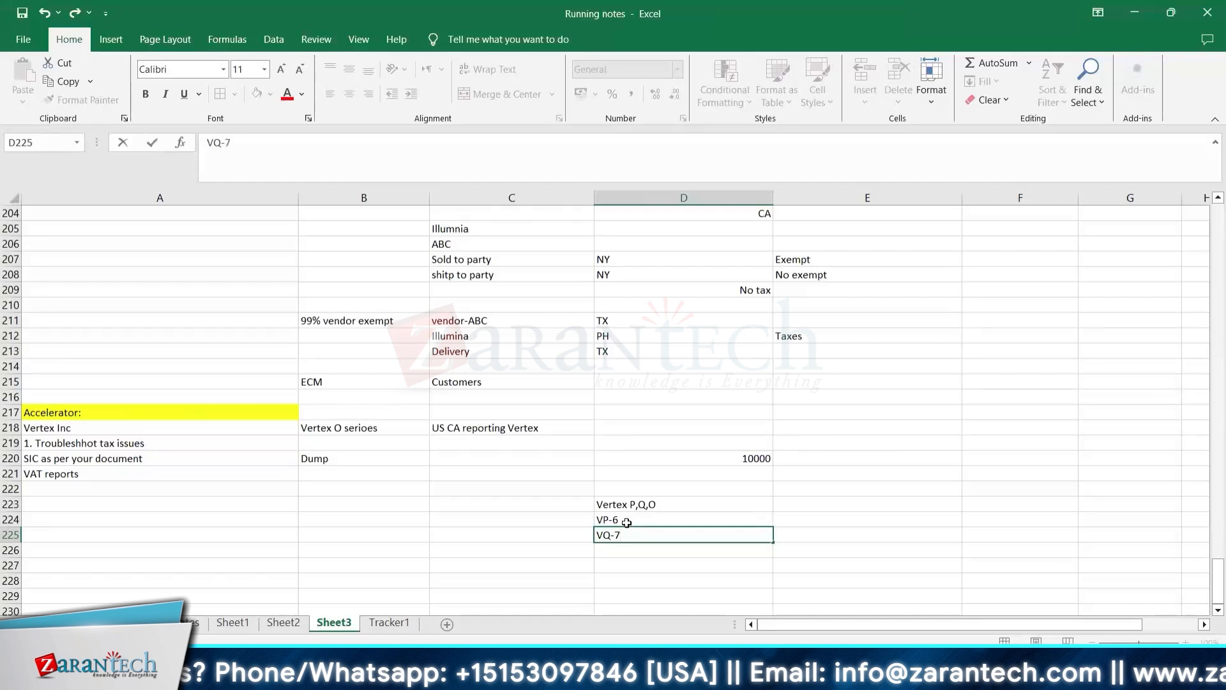
key("Return")
type("V")
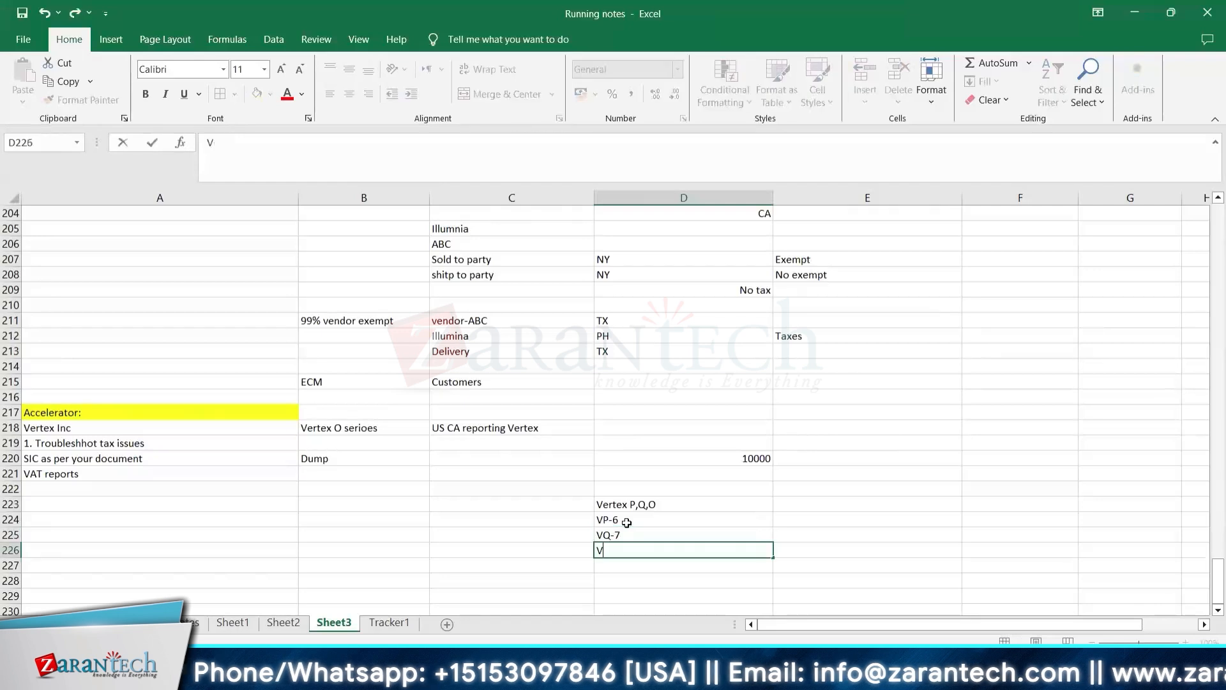
type("O-")
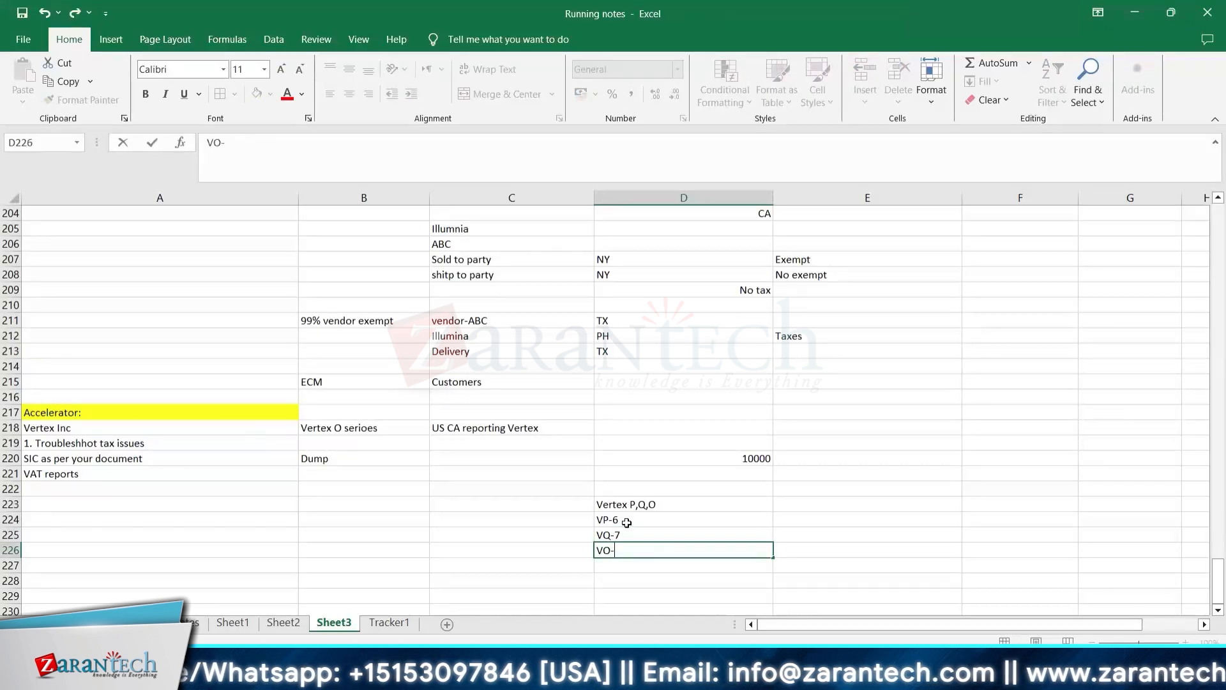
type("8,9")
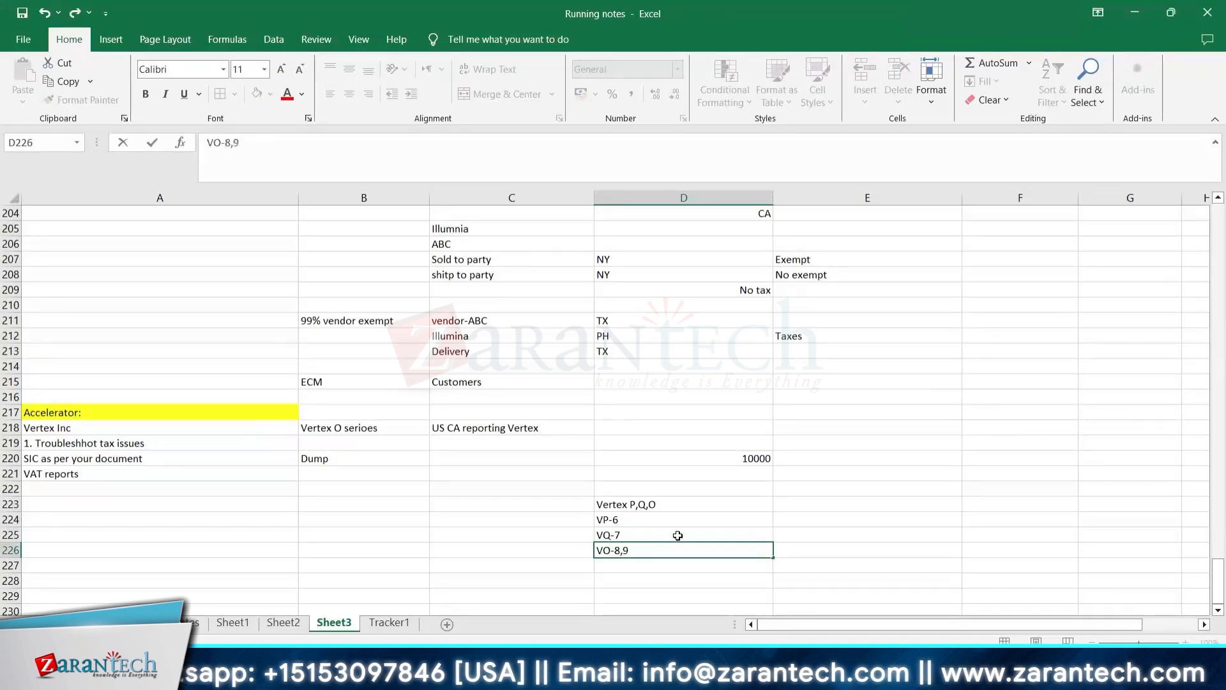
Step: Enter "Flash payer" in cell E226 beside the VO-8,9 entry
left_click(799, 554)
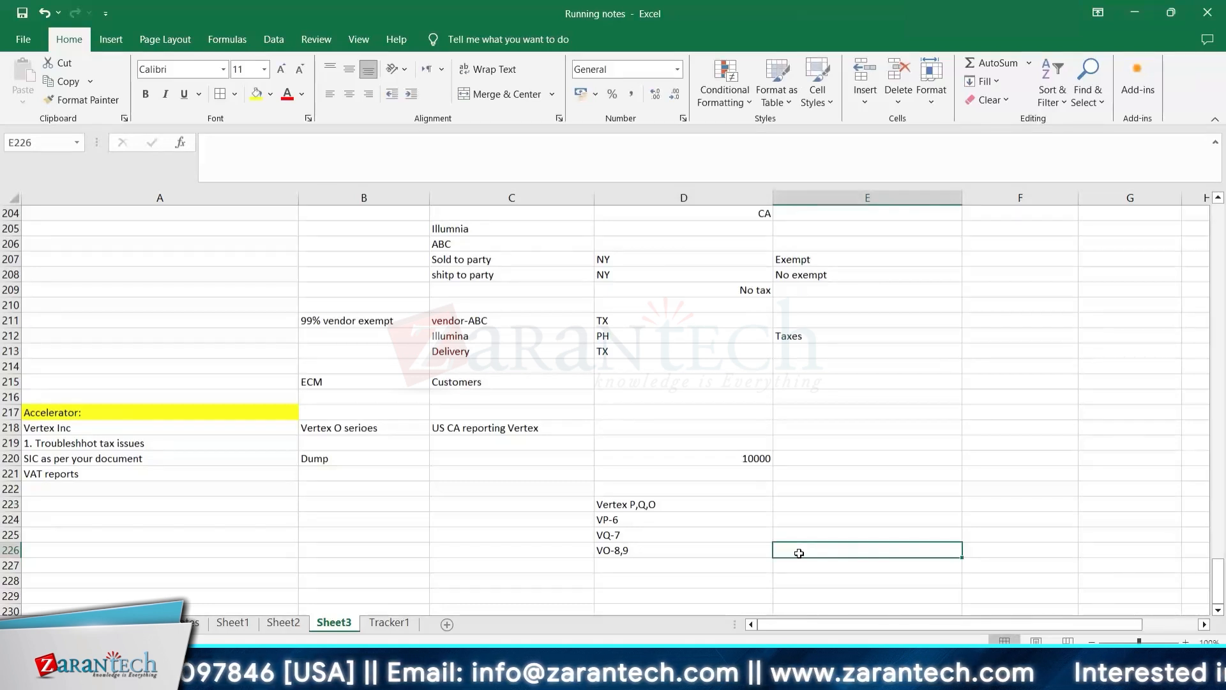
type("F")
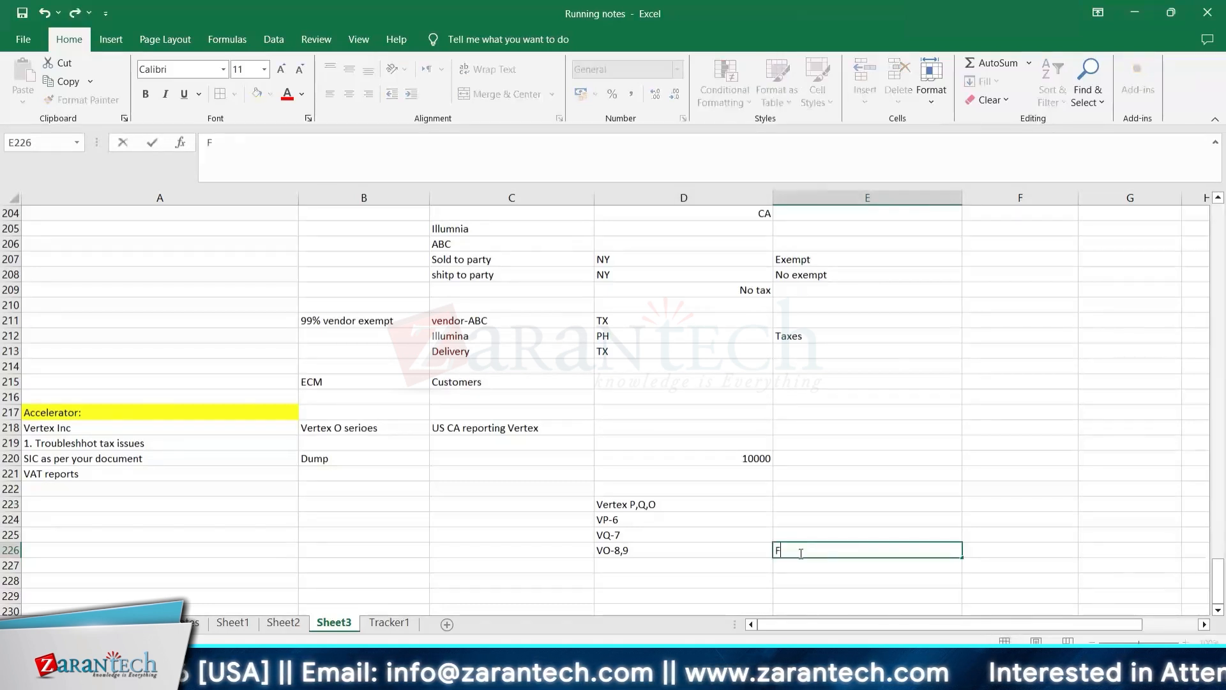
type("lash payer")
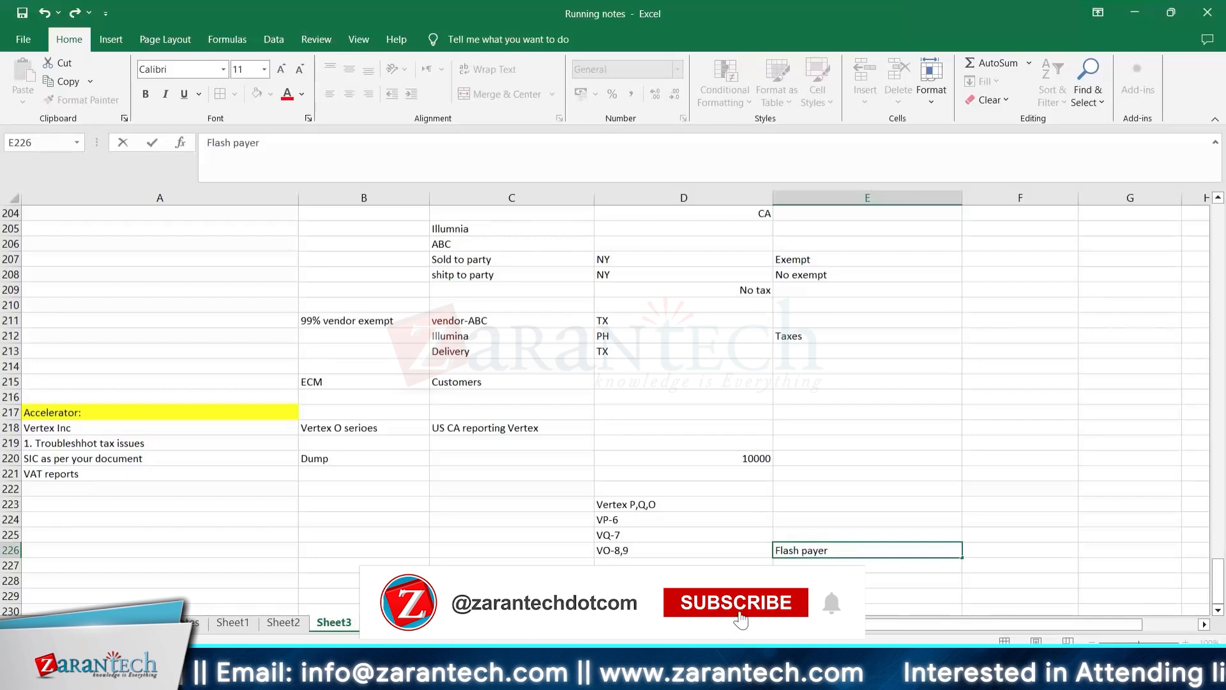
key("Return")
left_click(712, 549)
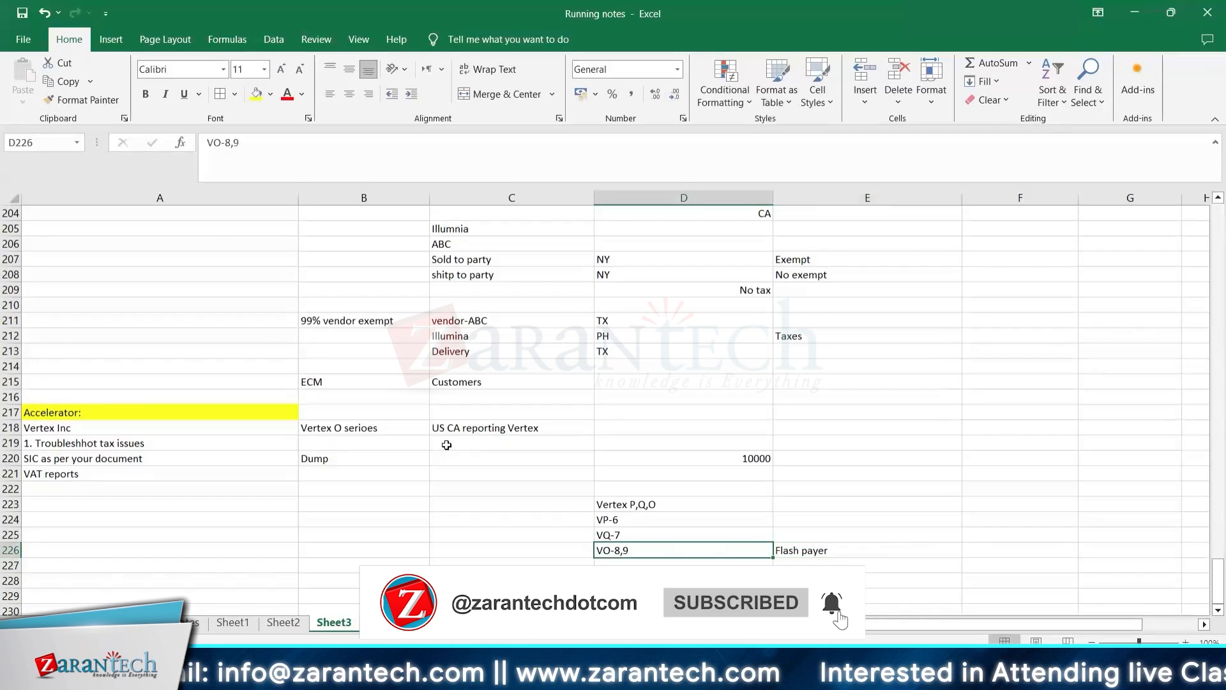
left_click(808, 550)
Step: Enter "2021 Abobe in google" in cell E227 below the flash note
left_click(807, 567)
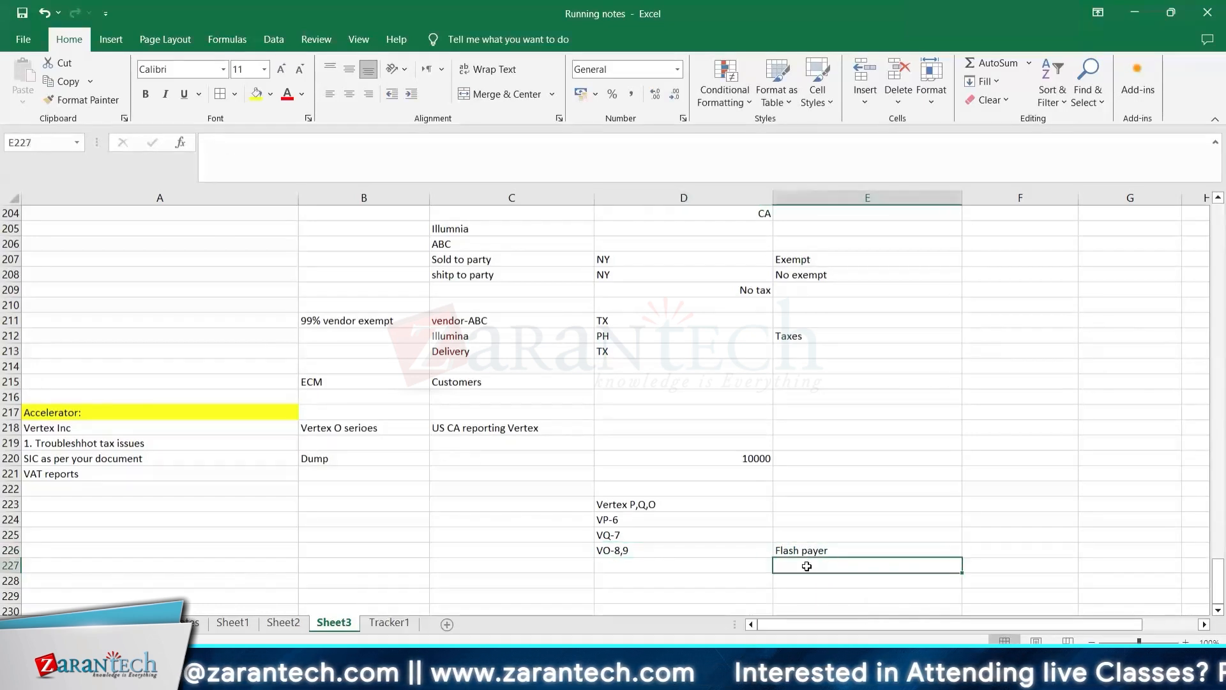
type("2021")
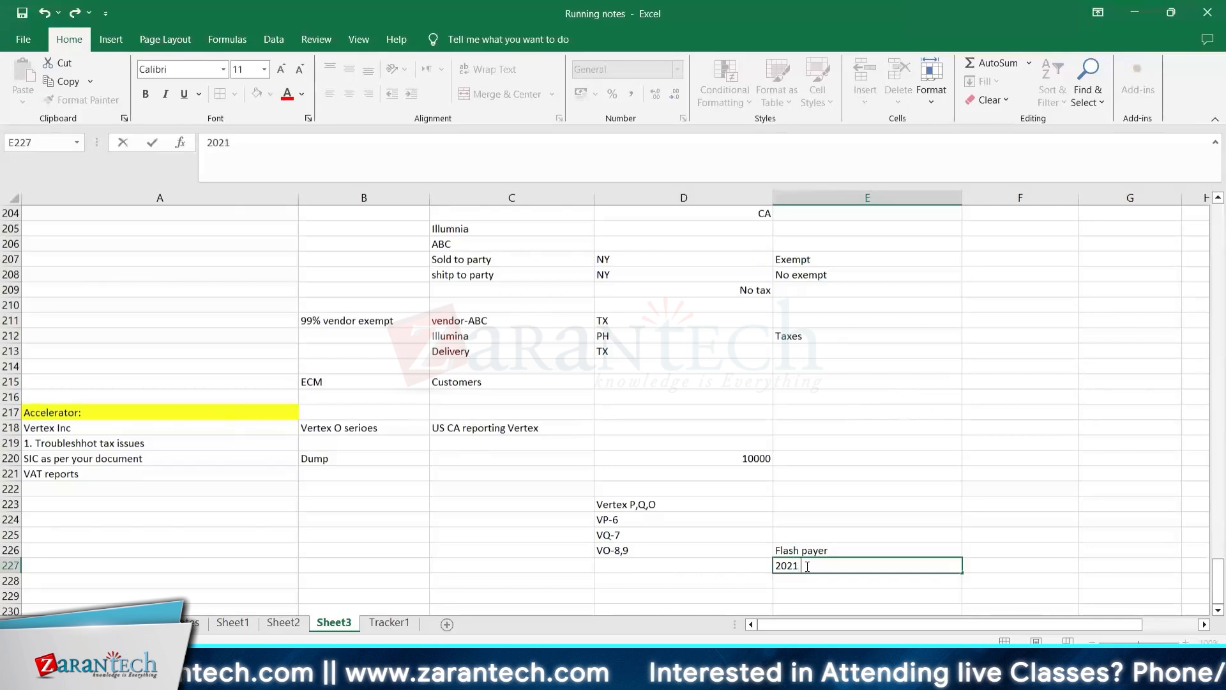
type(" Abobe i")
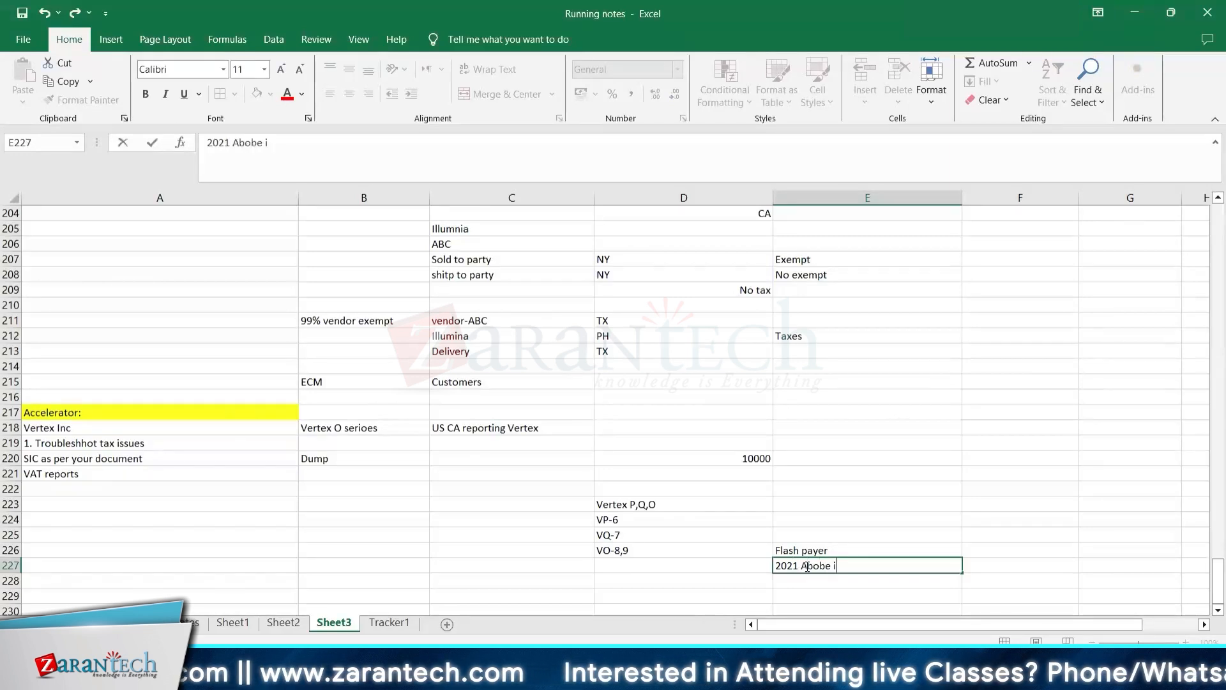
type("n google")
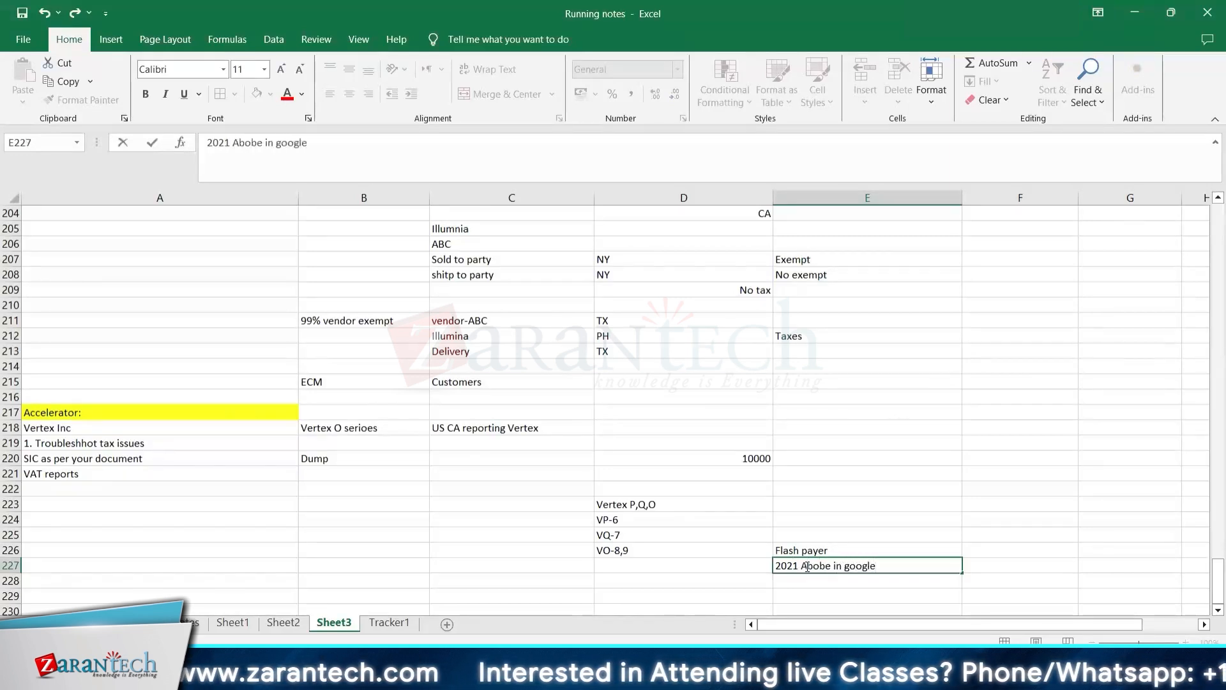
key("Return")
left_click(808, 566)
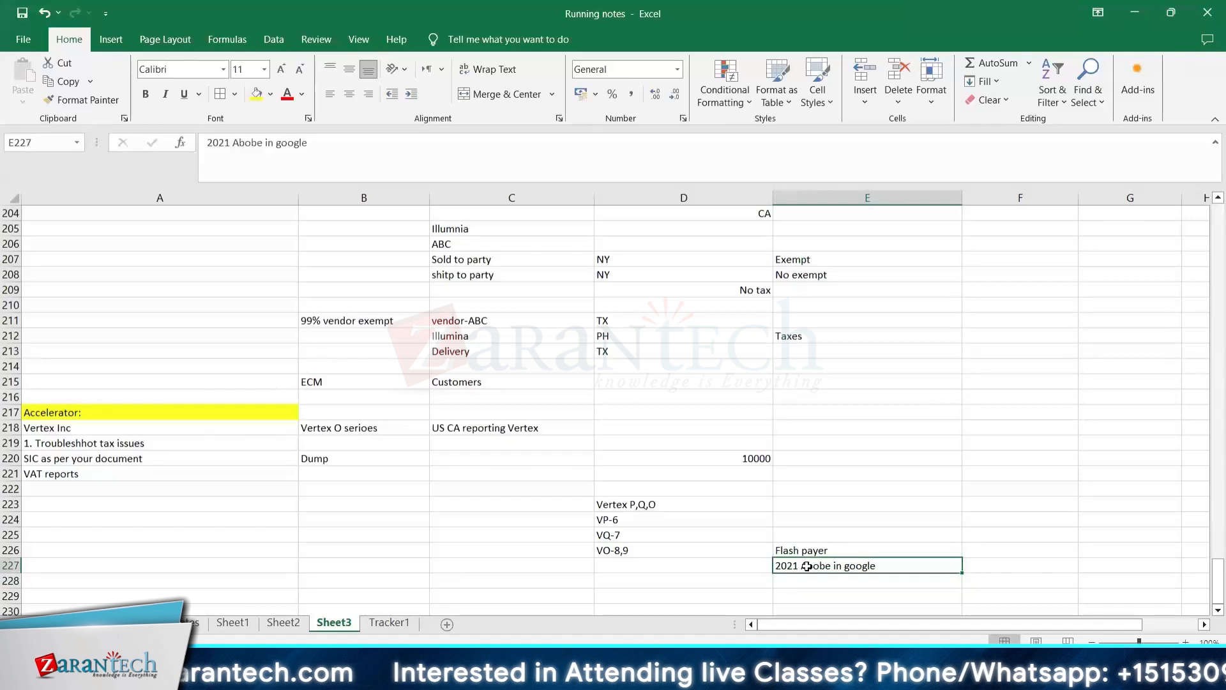
key("Return")
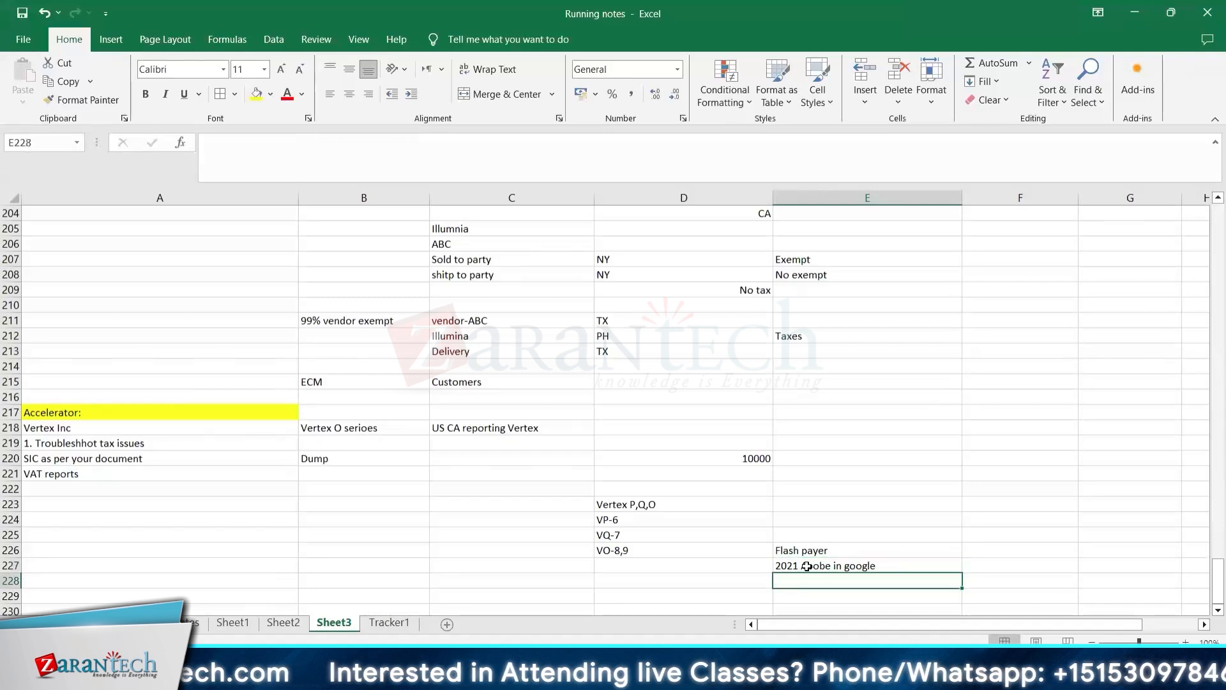
Step: Enter "Vertex -V9" in cell D228 and "No flash player" beside it in cell E228
left_click(684, 584)
type("V")
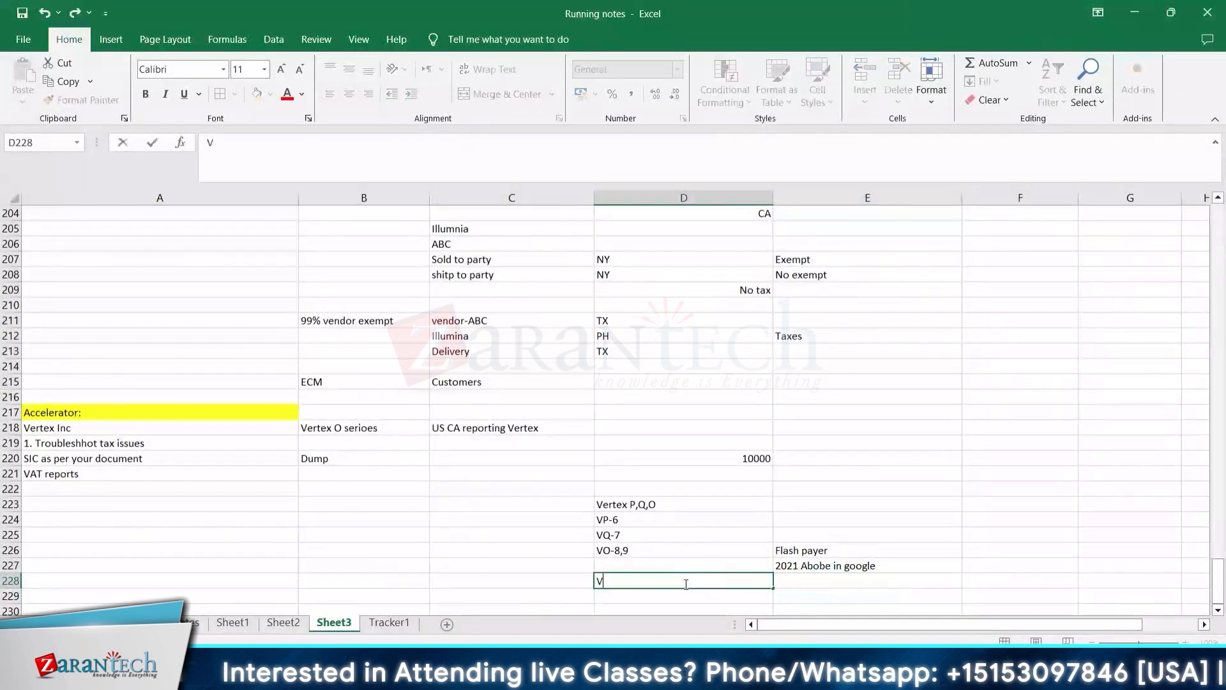
type("ertex -V9")
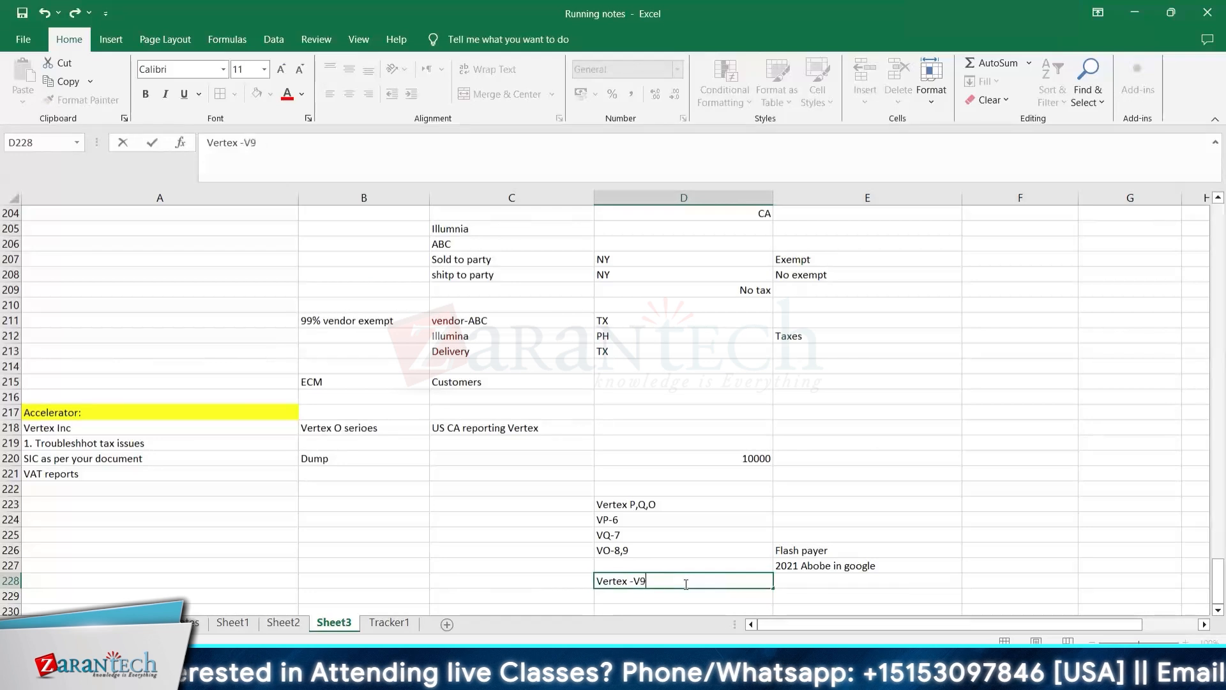
key("Tab")
type("No ")
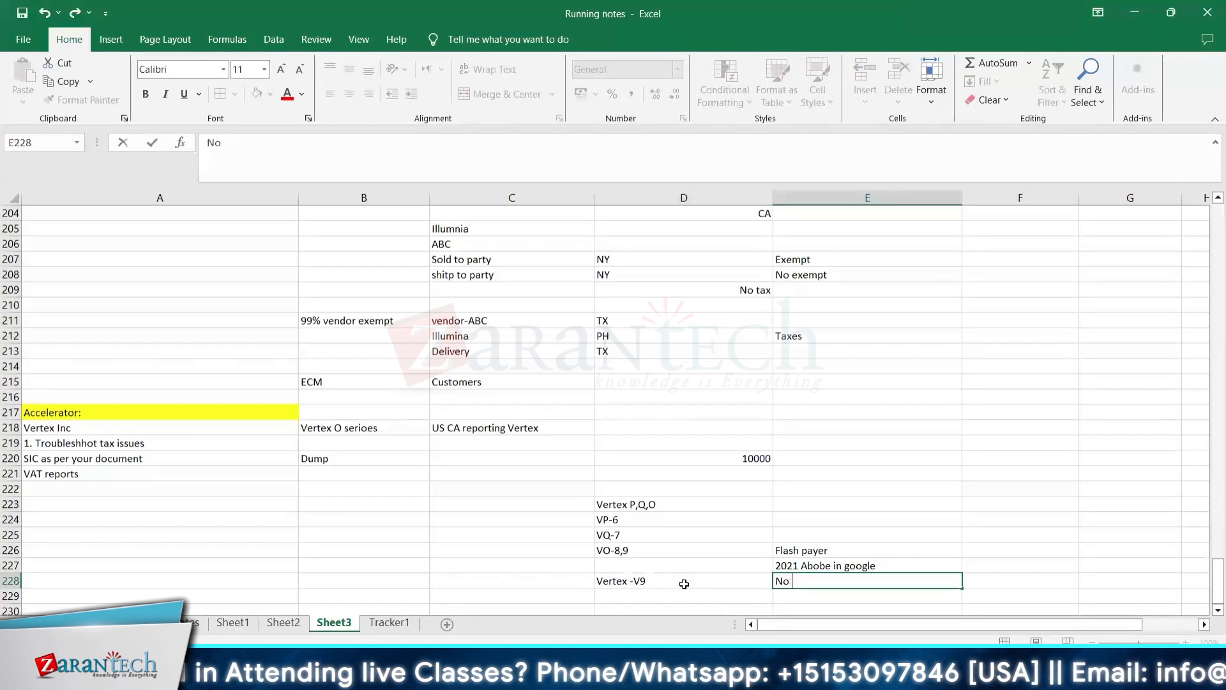
type("flash player")
left_click(684, 584)
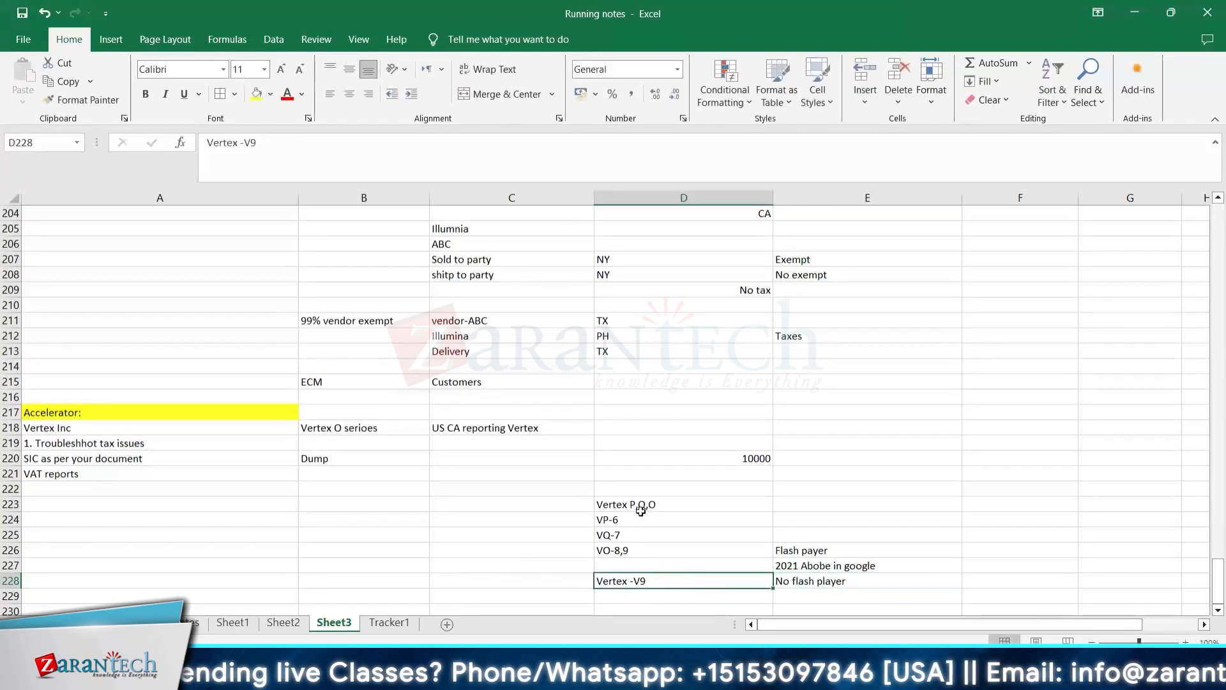
left_click_drag(644, 519, 657, 578)
left_click(849, 584)
scroll(849, 587, "down", 1)
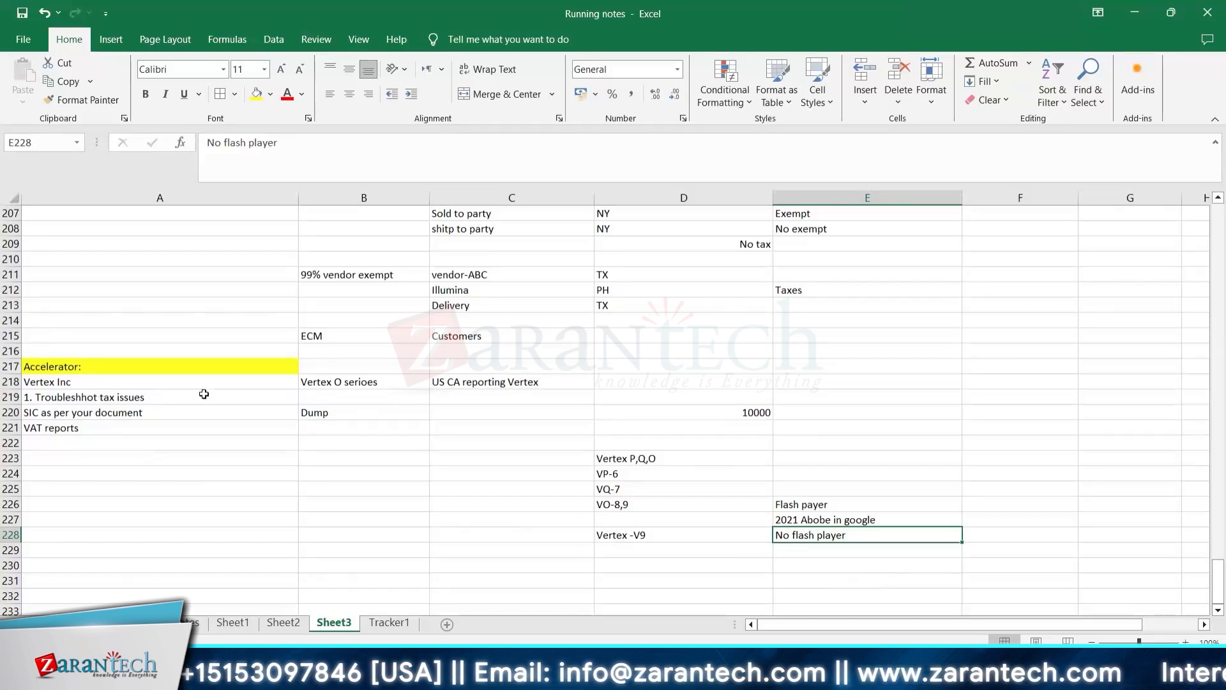
left_click(352, 381)
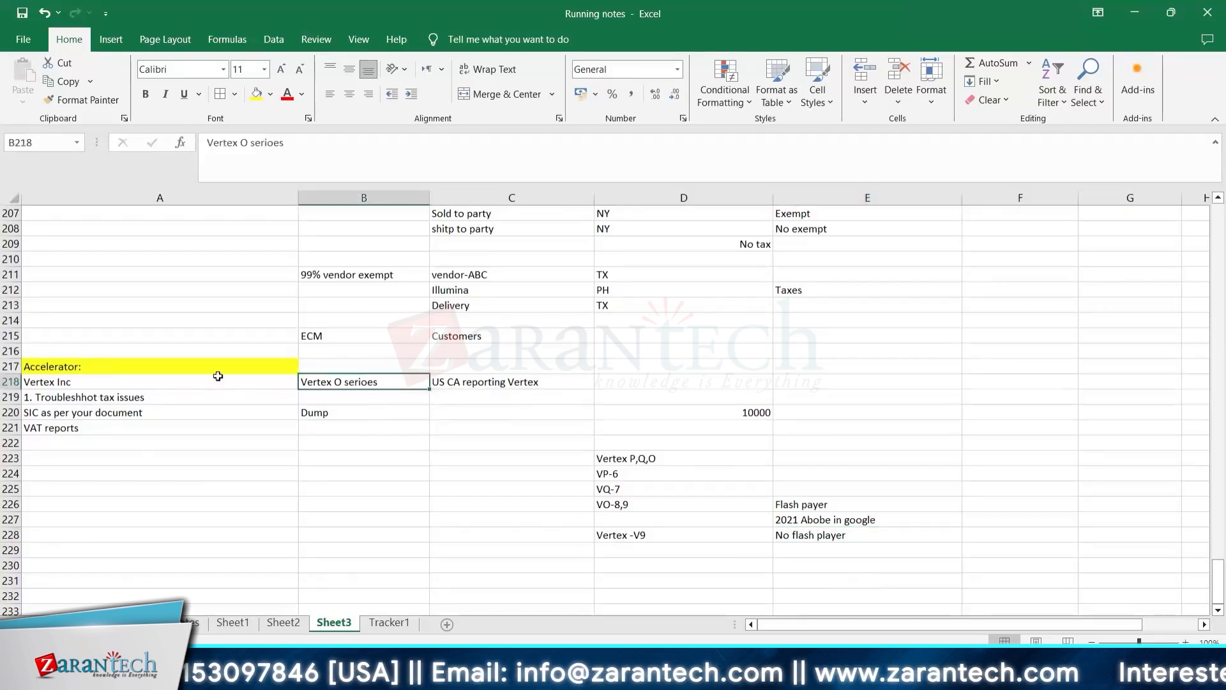
left_click(91, 369)
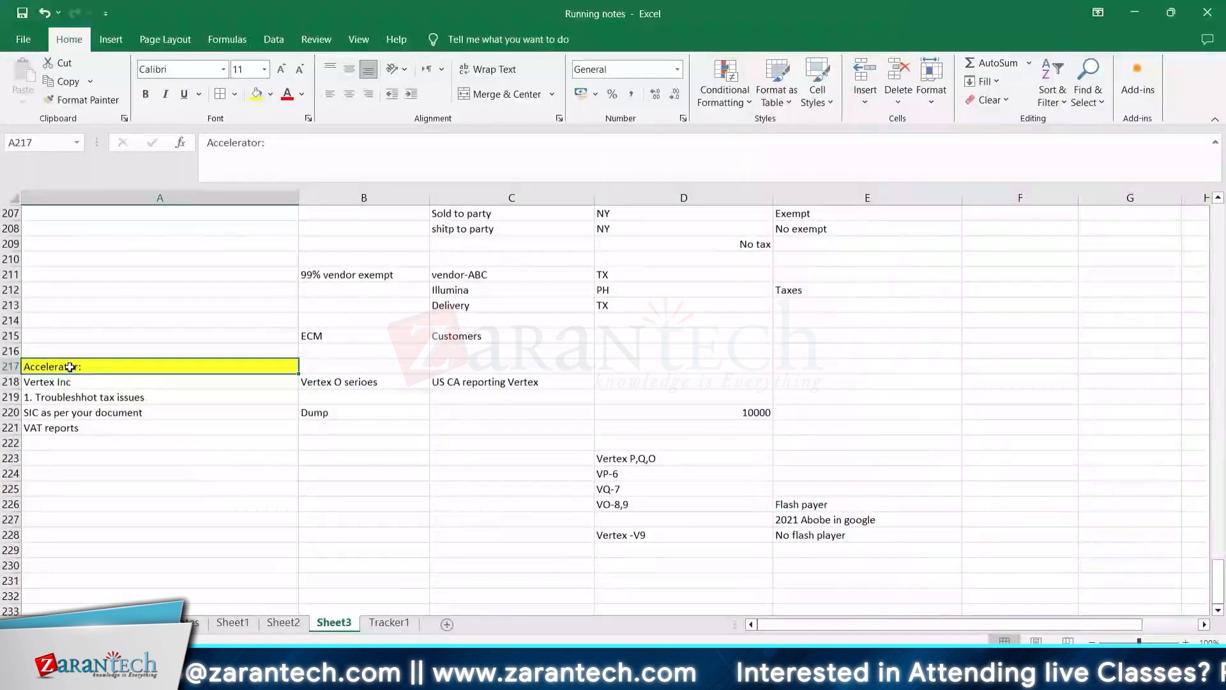
Step: Enter "CFA-Chain flow accelerator" in cell A224 below the VAT reports note
left_click(66, 471)
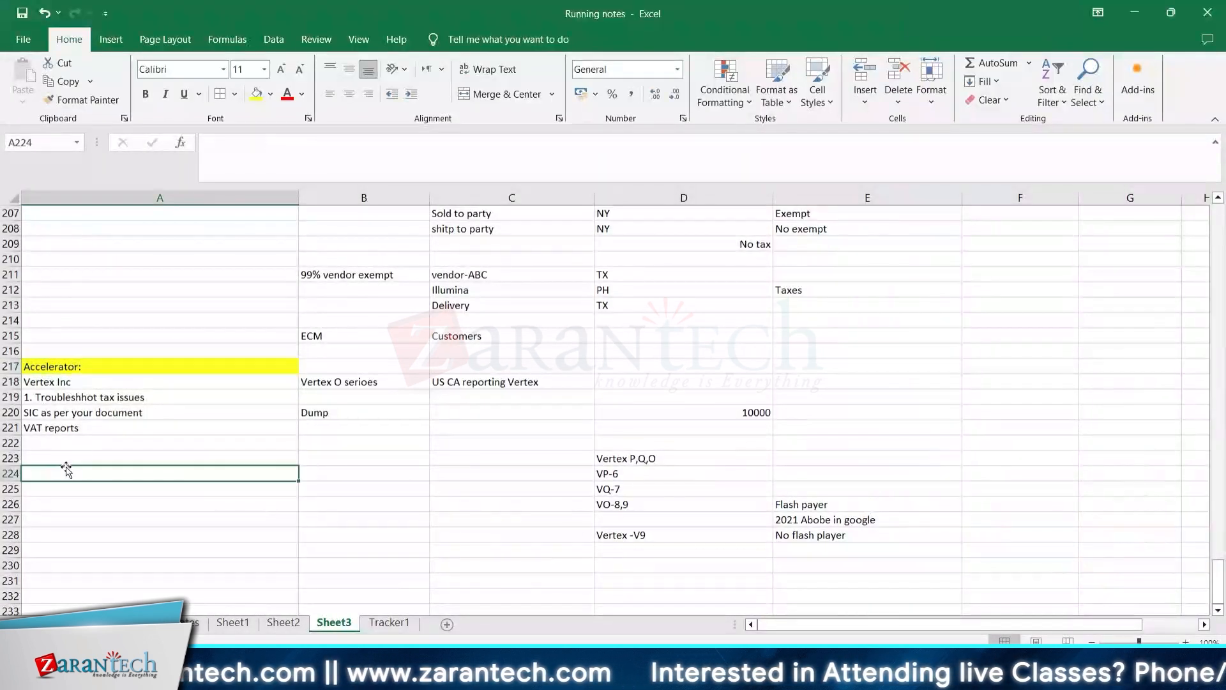
type("CFA")
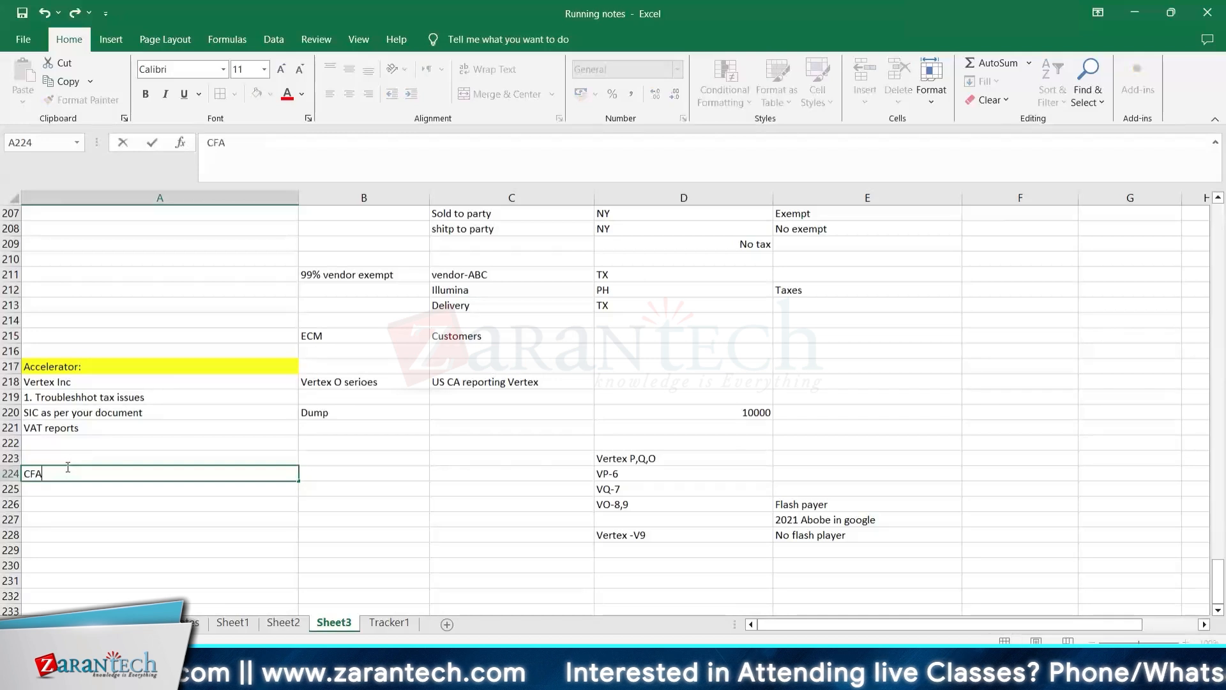
type("-Chain flow accelerator")
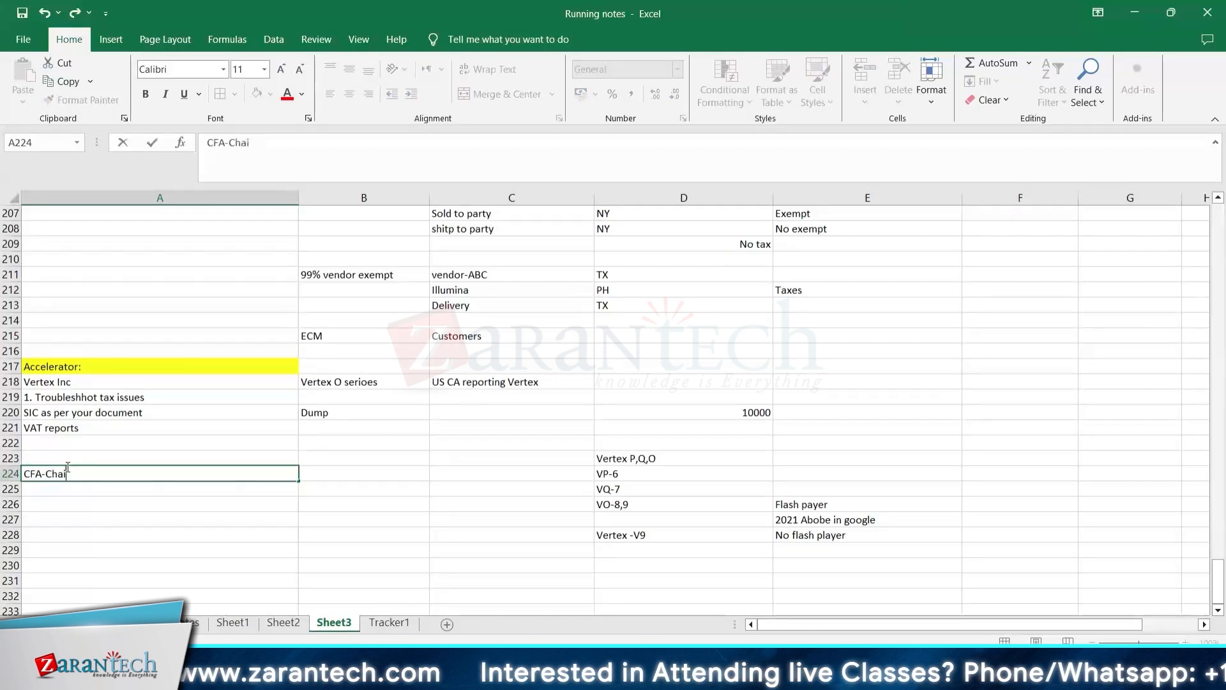
key("Tab")
left_click(147, 473)
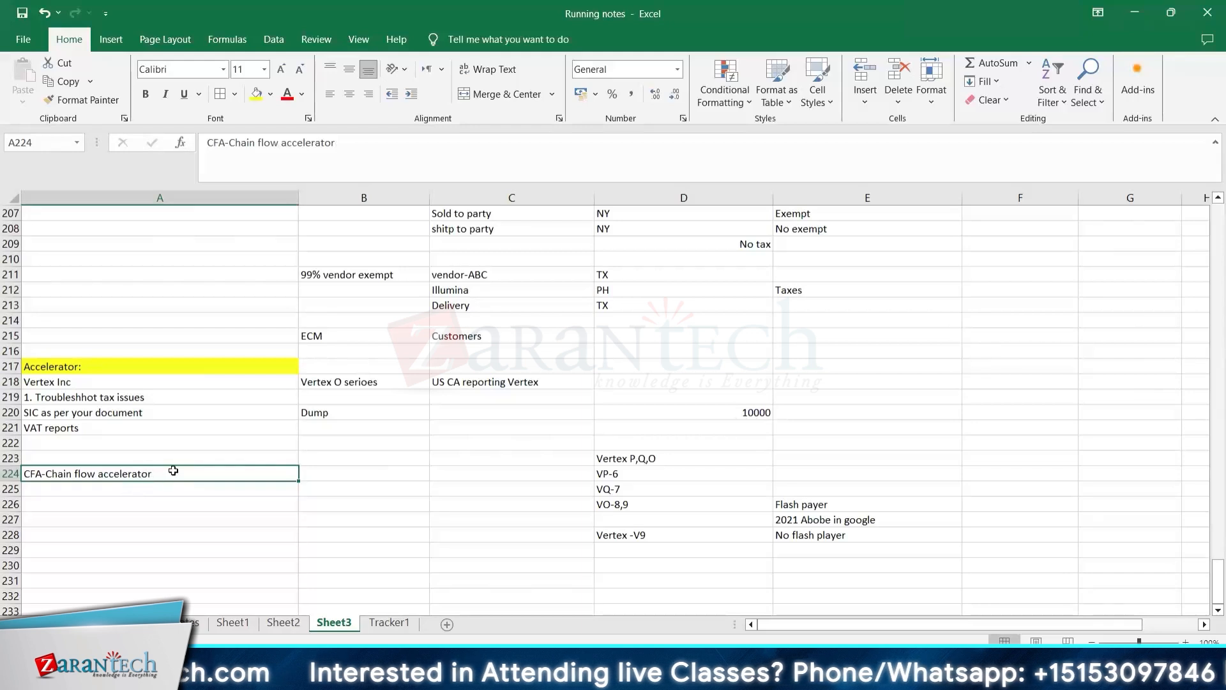
left_click(77, 366)
left_click(139, 476)
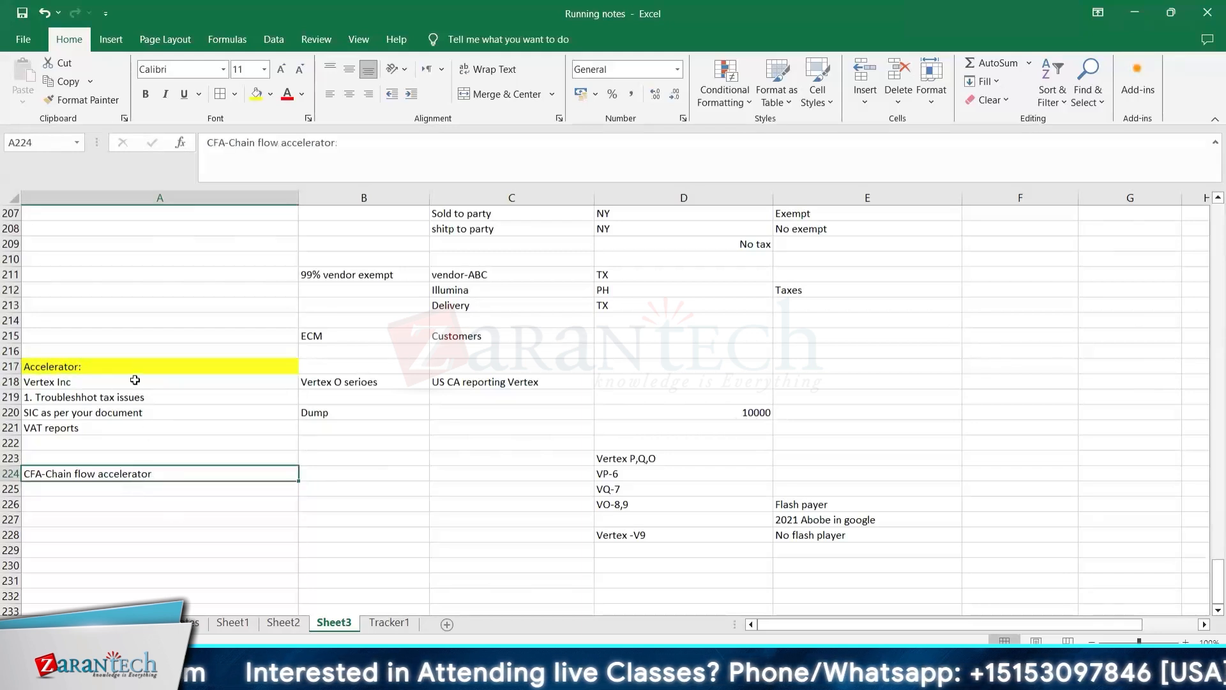
left_click(100, 369)
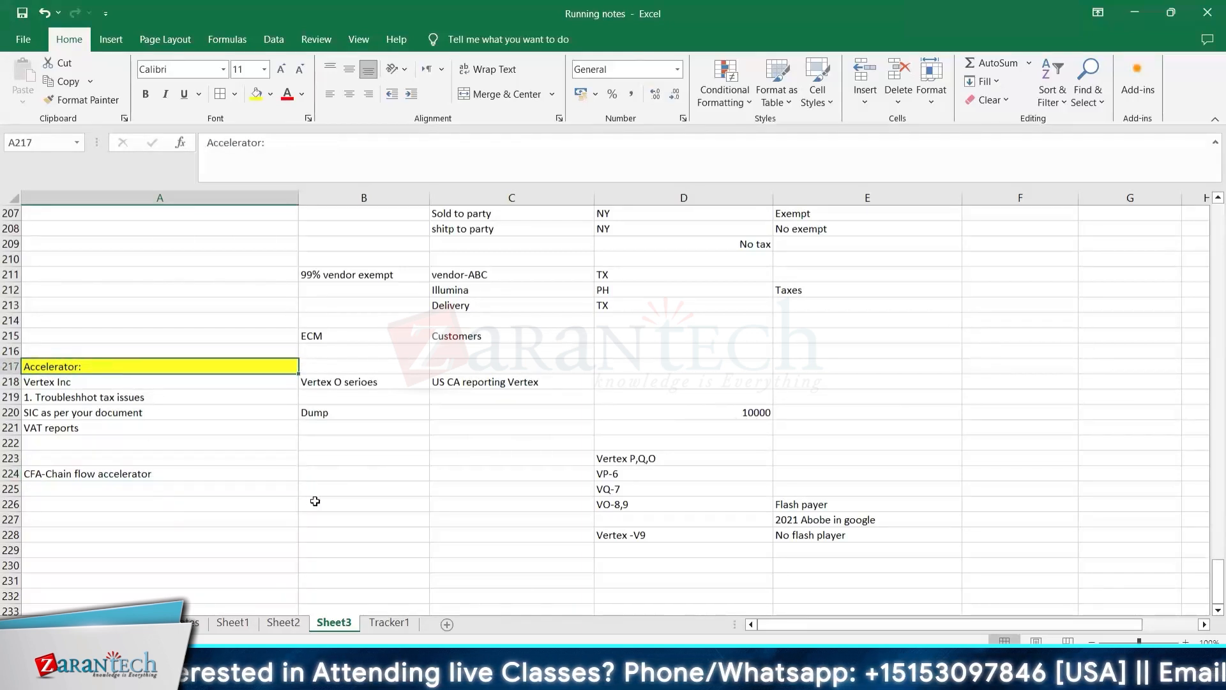
left_click(159, 478)
left_click(329, 474)
left_click(263, 476)
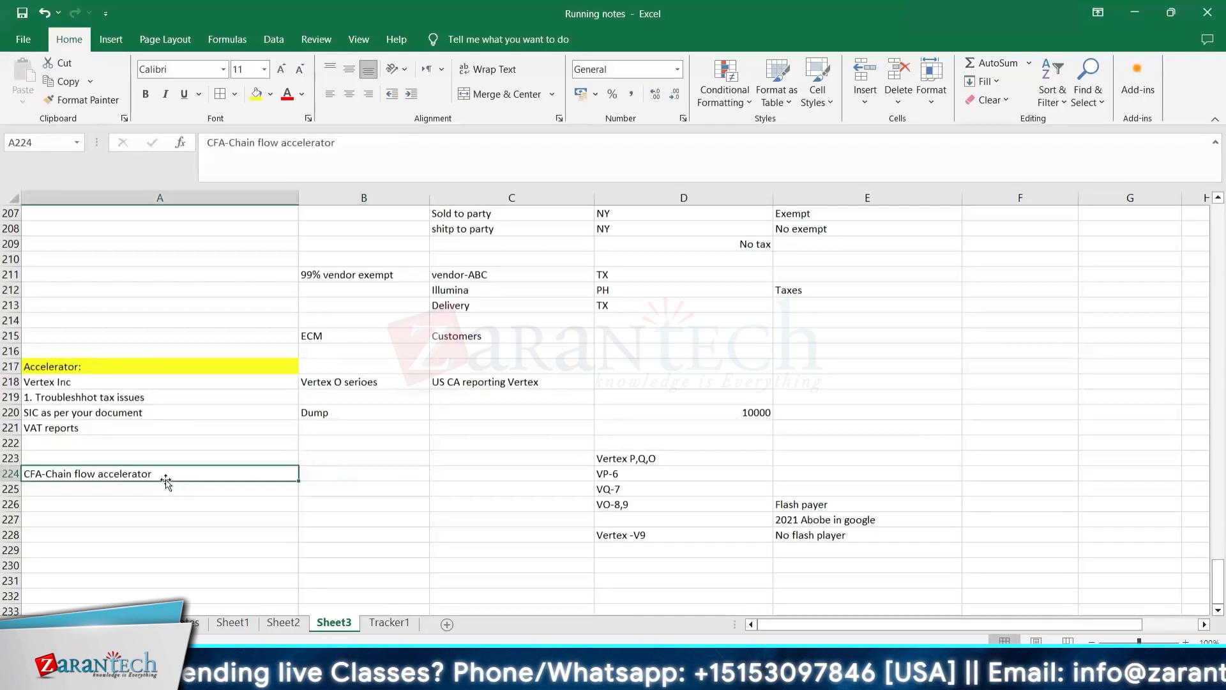
left_click(322, 475)
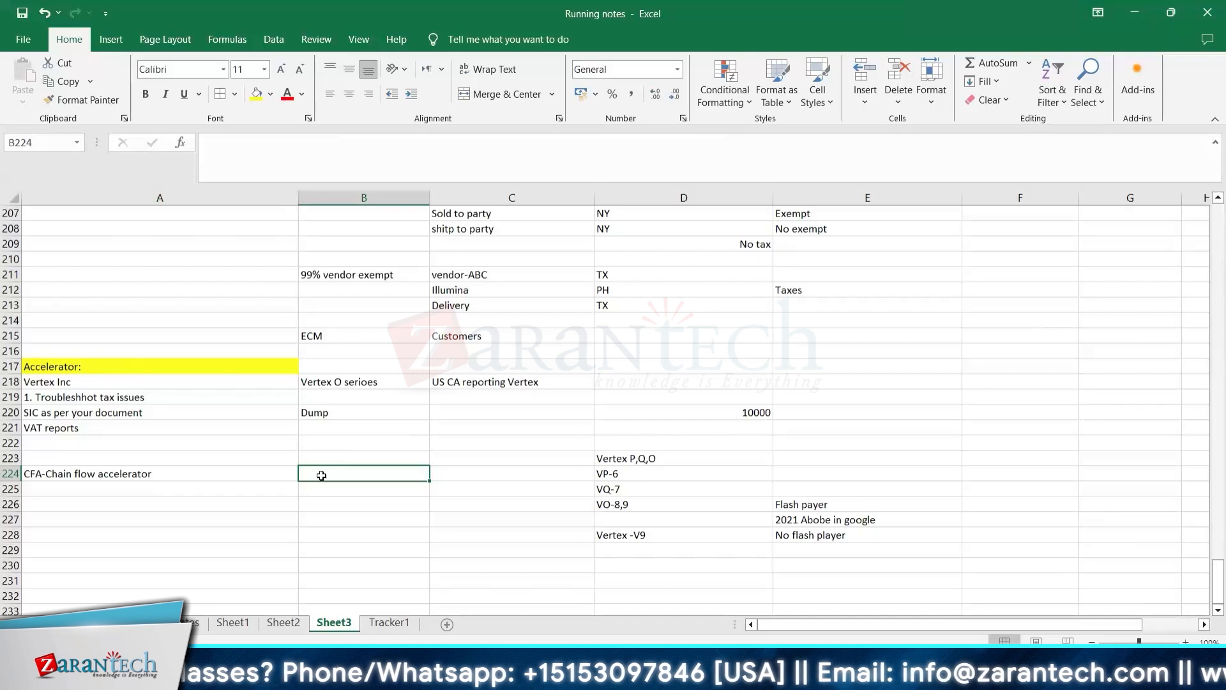
left_click(129, 474)
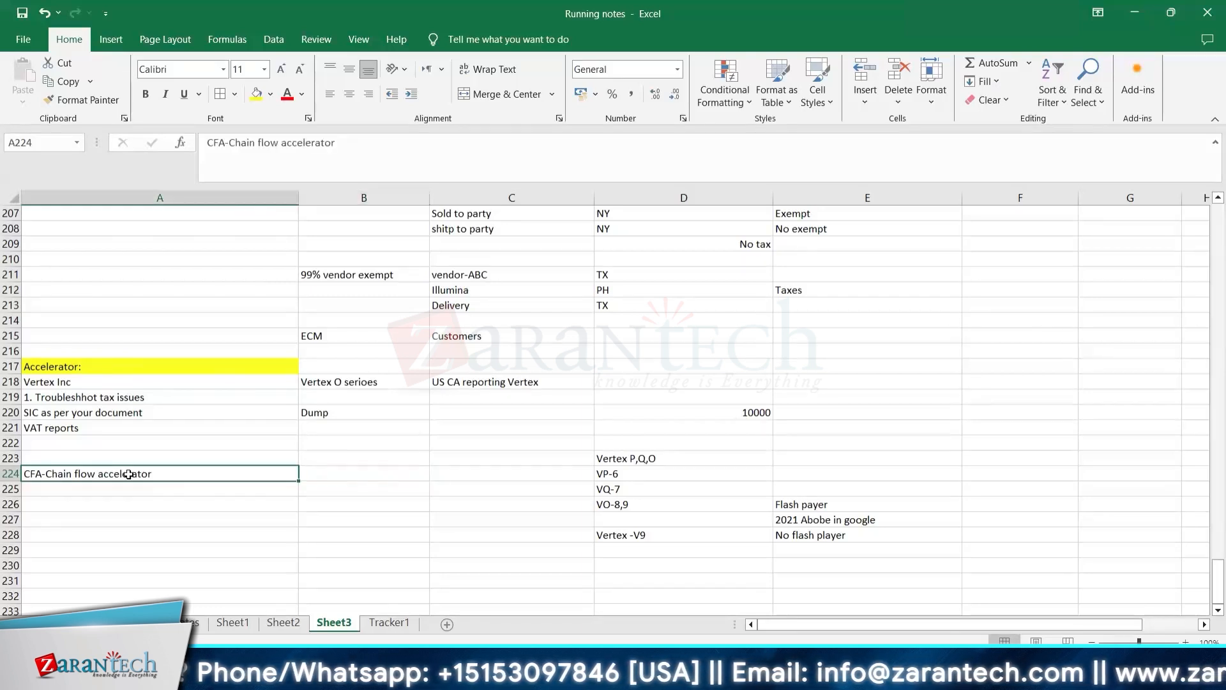
Step: Clear the chain flow accelerator note from cell A224
key("BackSpace")
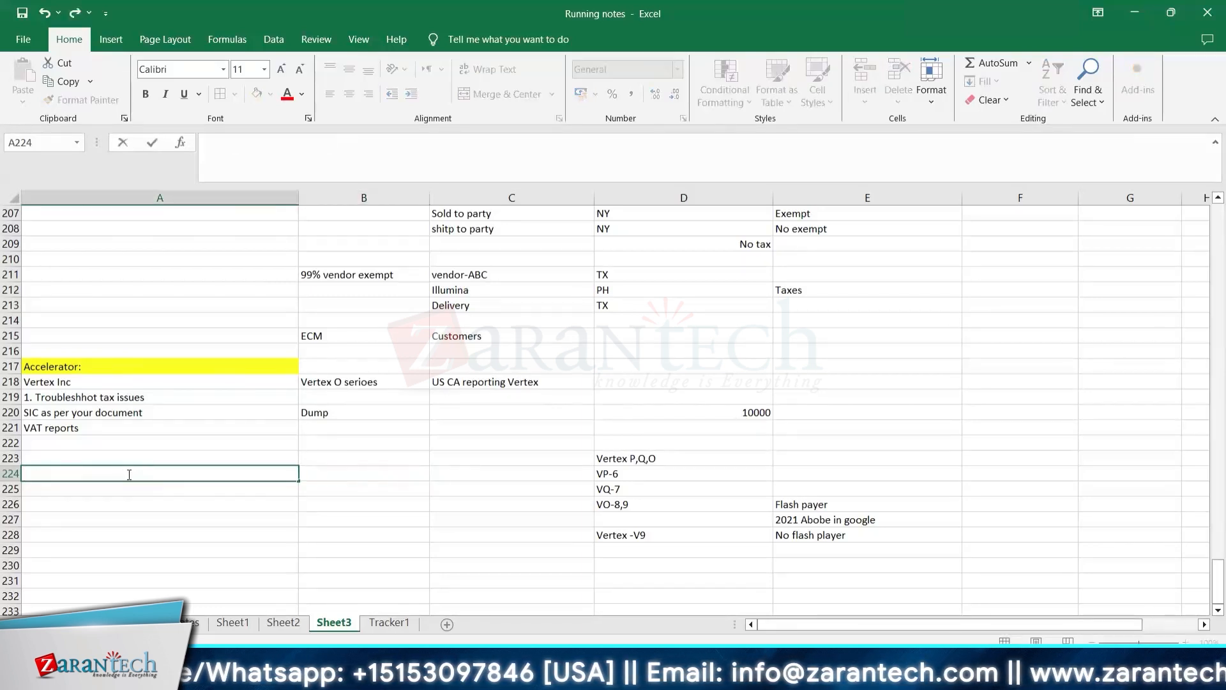
left_click(92, 444)
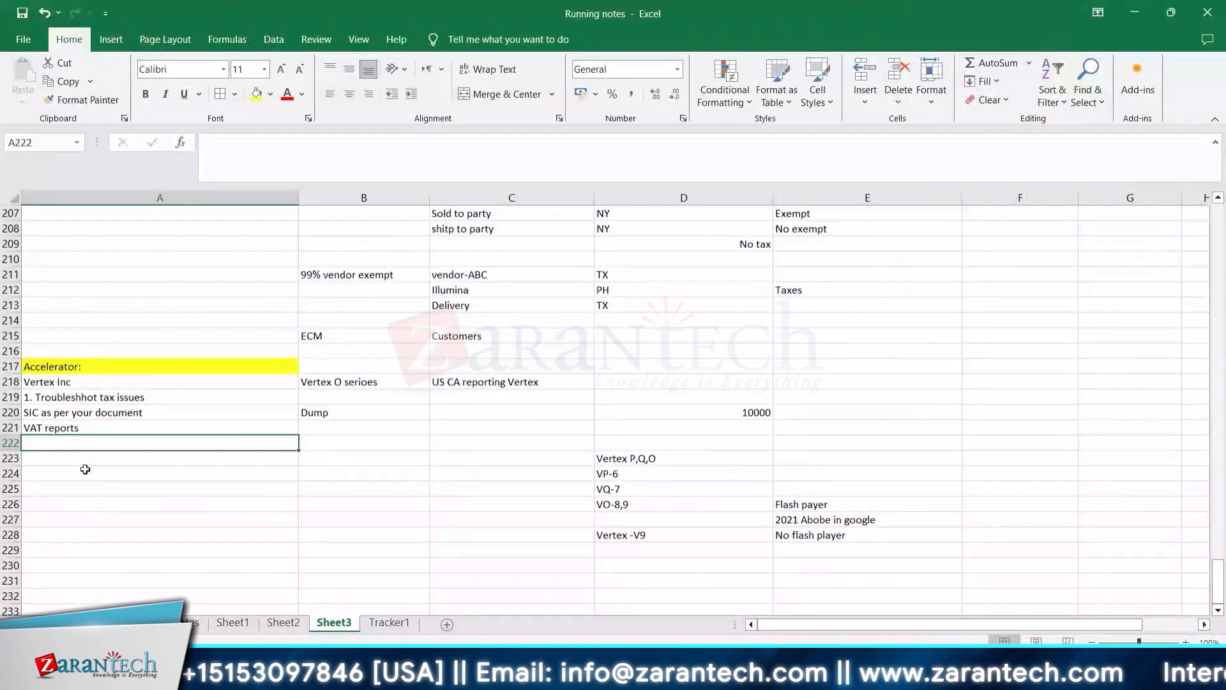
left_click(62, 458)
left_click(56, 443)
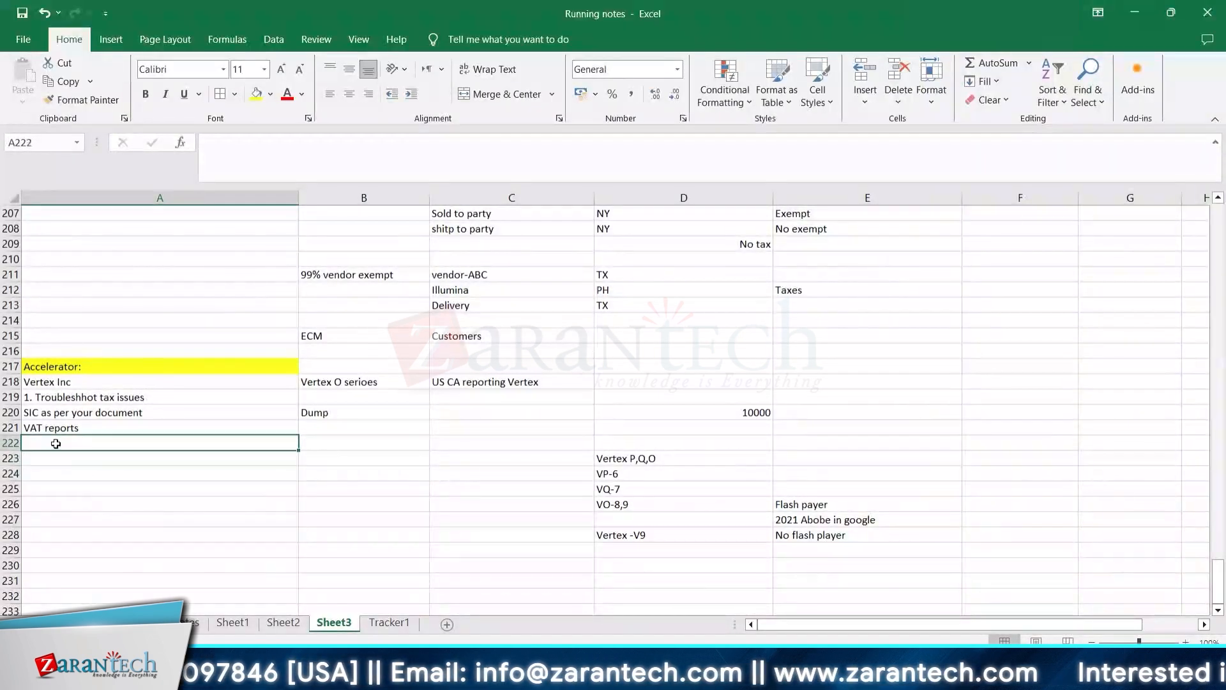
left_click(107, 369)
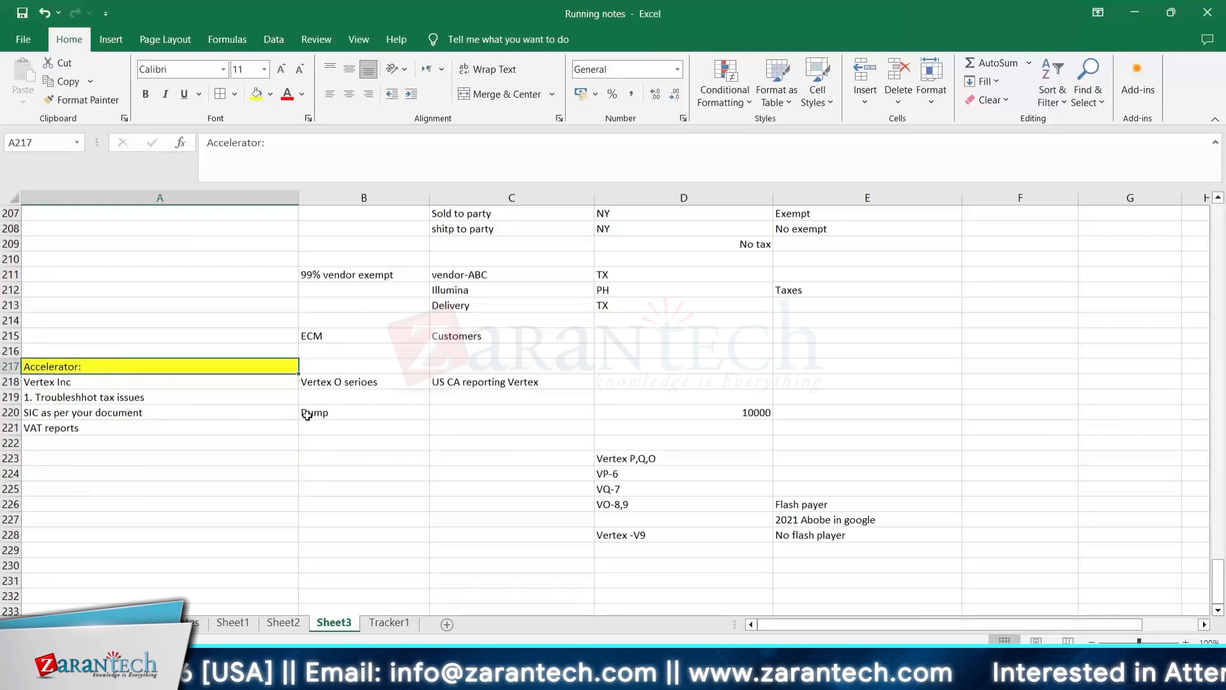
left_click(337, 385)
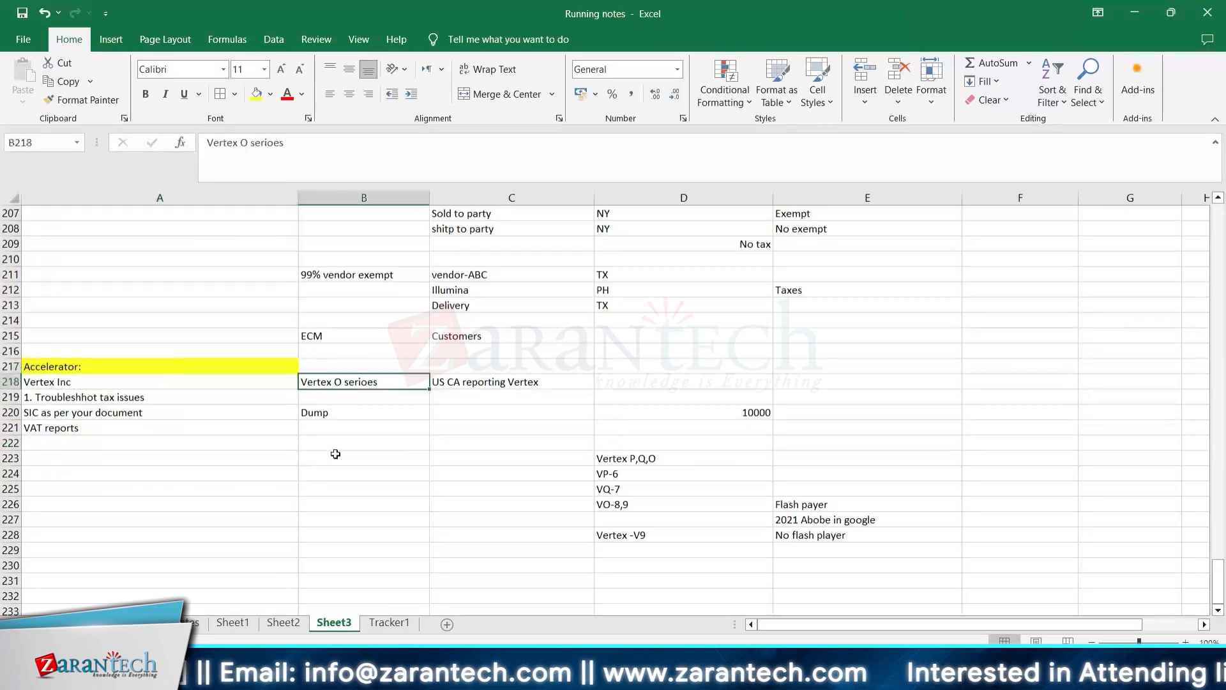
left_click(72, 369)
left_click(355, 383)
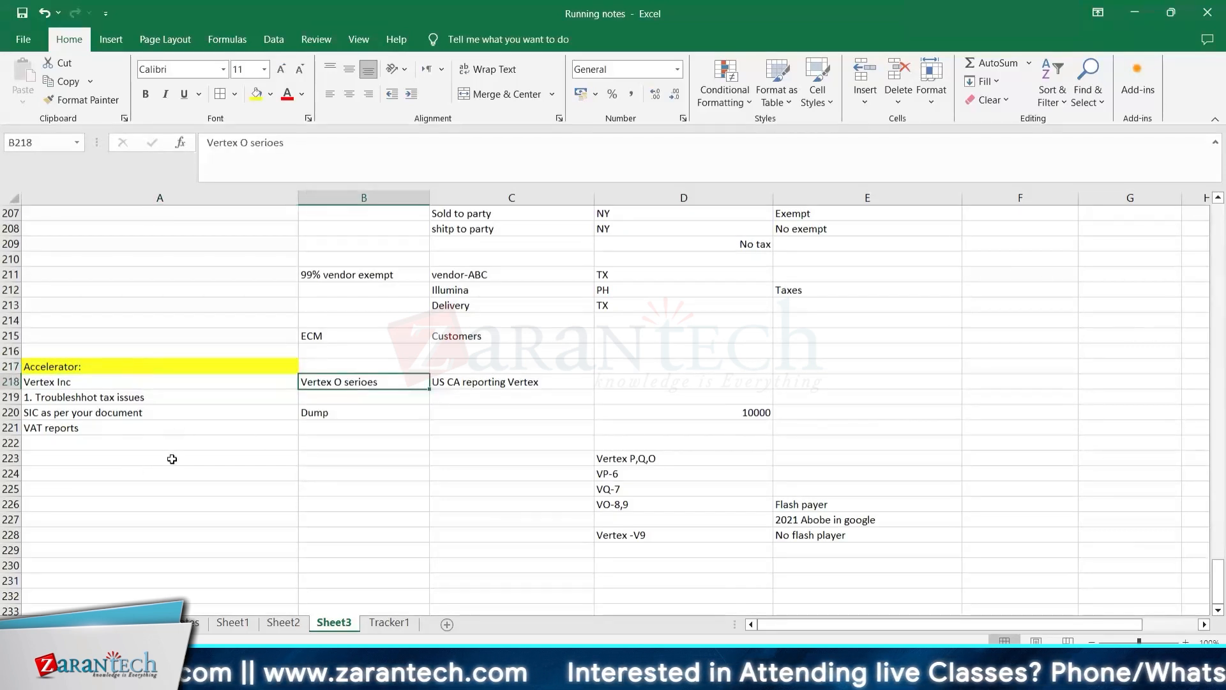
left_click(78, 333)
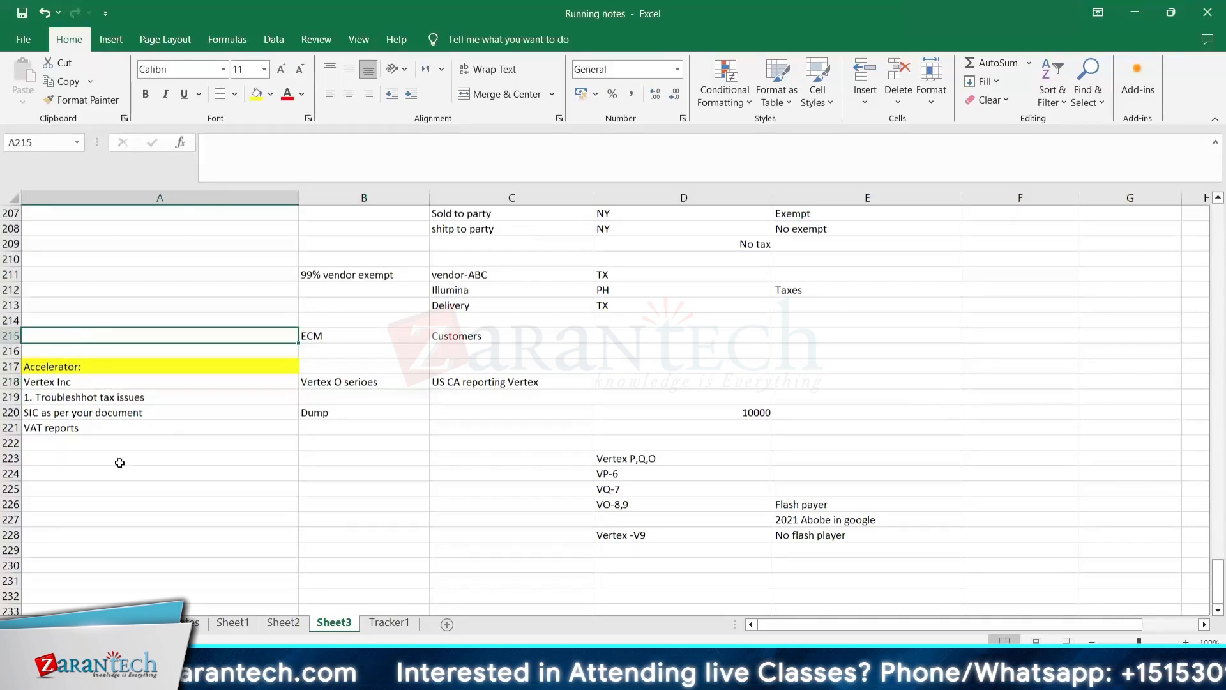
Step: Start a new note reading "Stana" in cell A227, in the empty area below the VAT reports note
double_click(111, 513)
type("St")
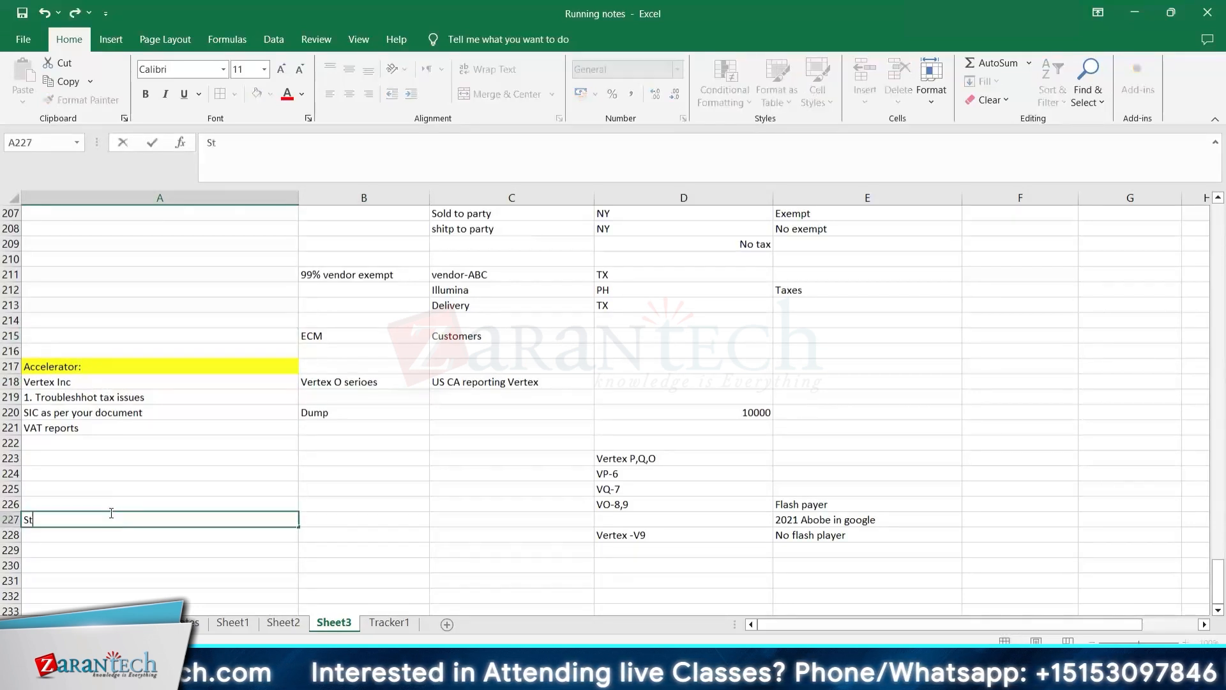
type("ana")
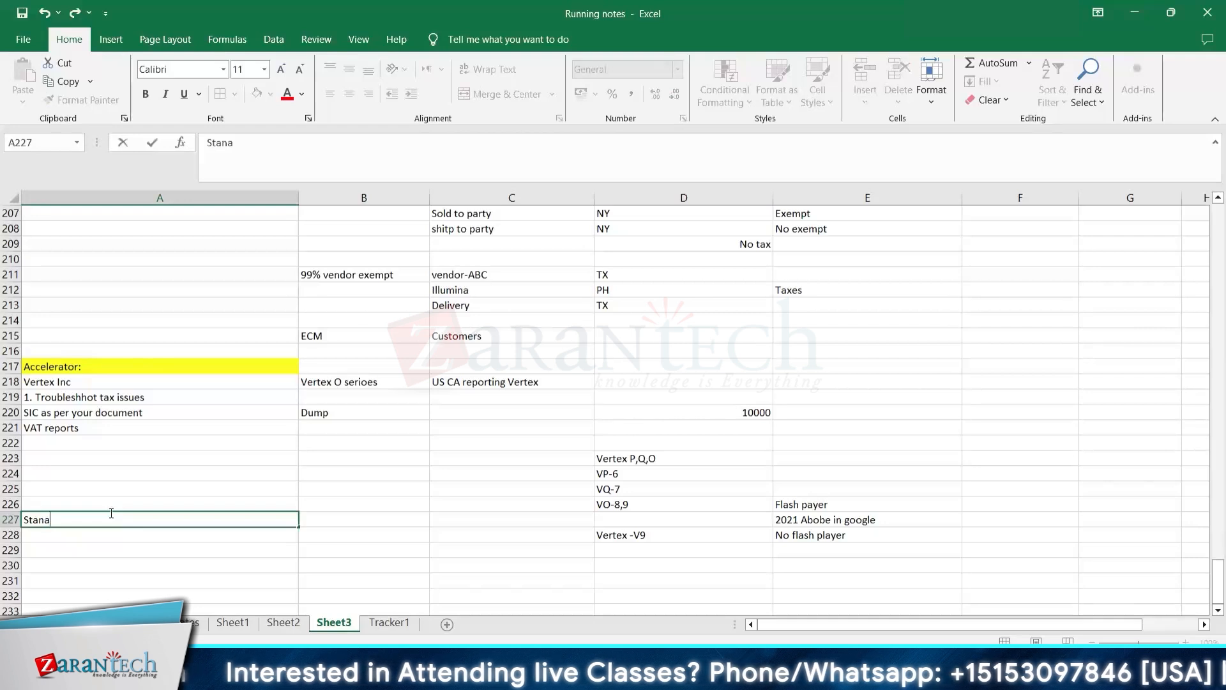
type("dard")
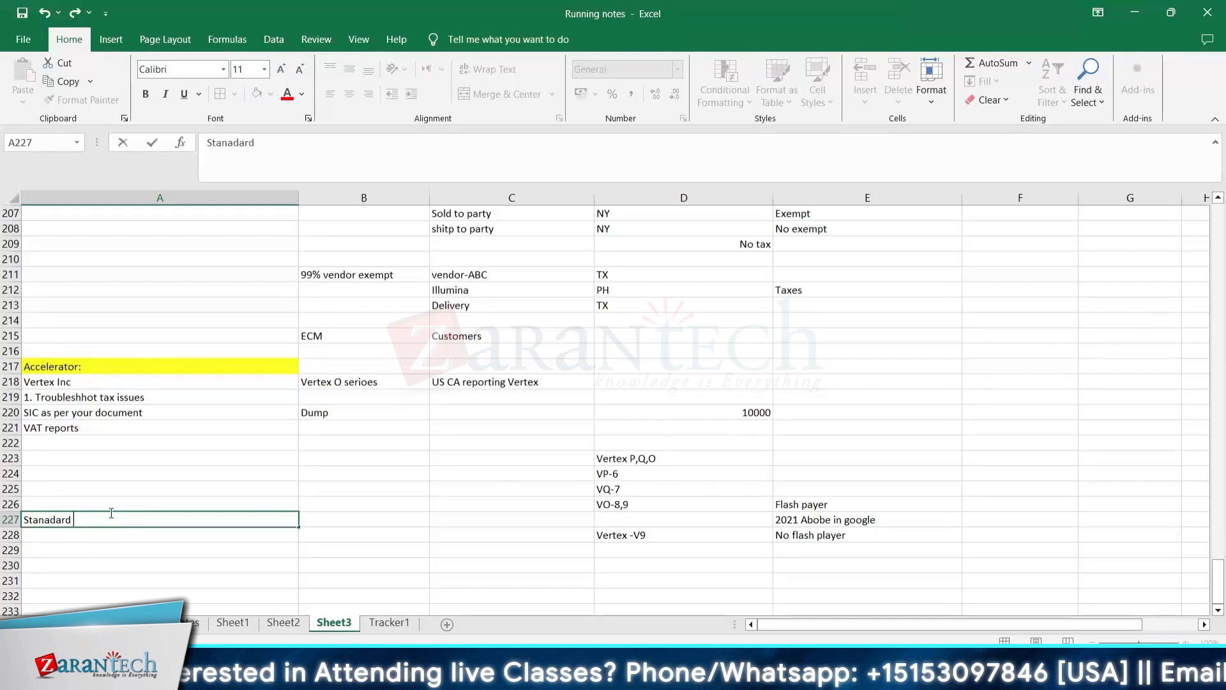
key("ctrl+Return")
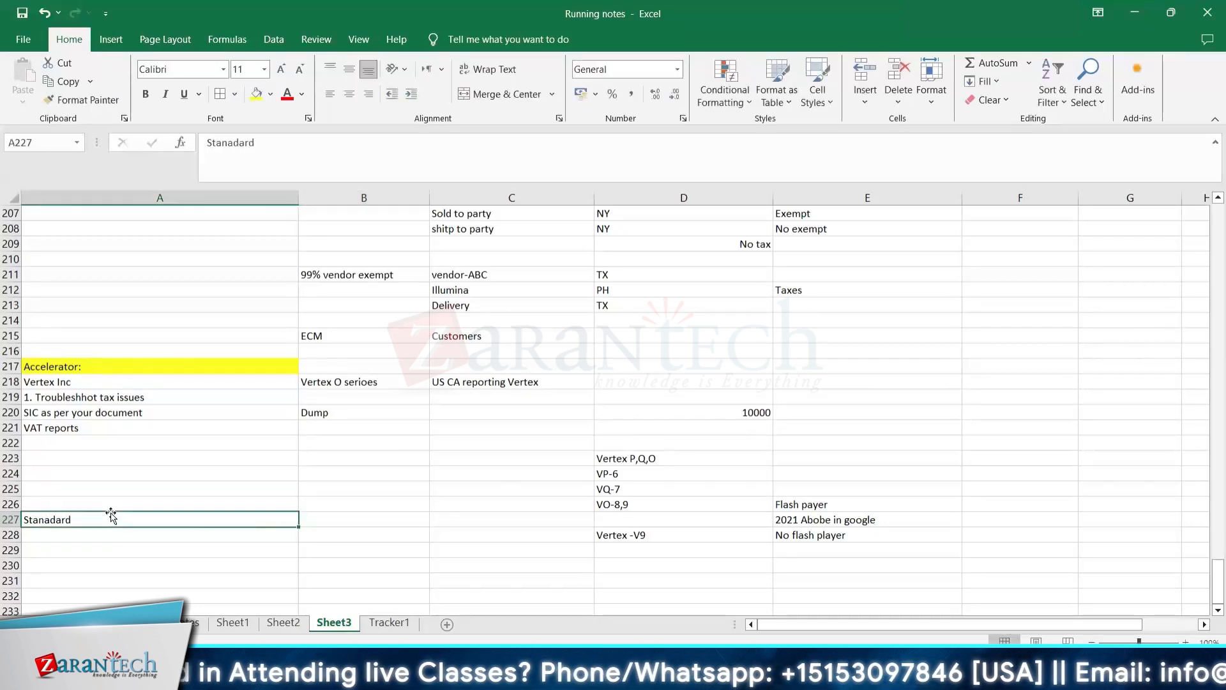
key("Delete")
Step: Review the Accelerator notes in A217:A221, covering tax issue troubleshooting, SIC documents and VAT reports
left_click(349, 384)
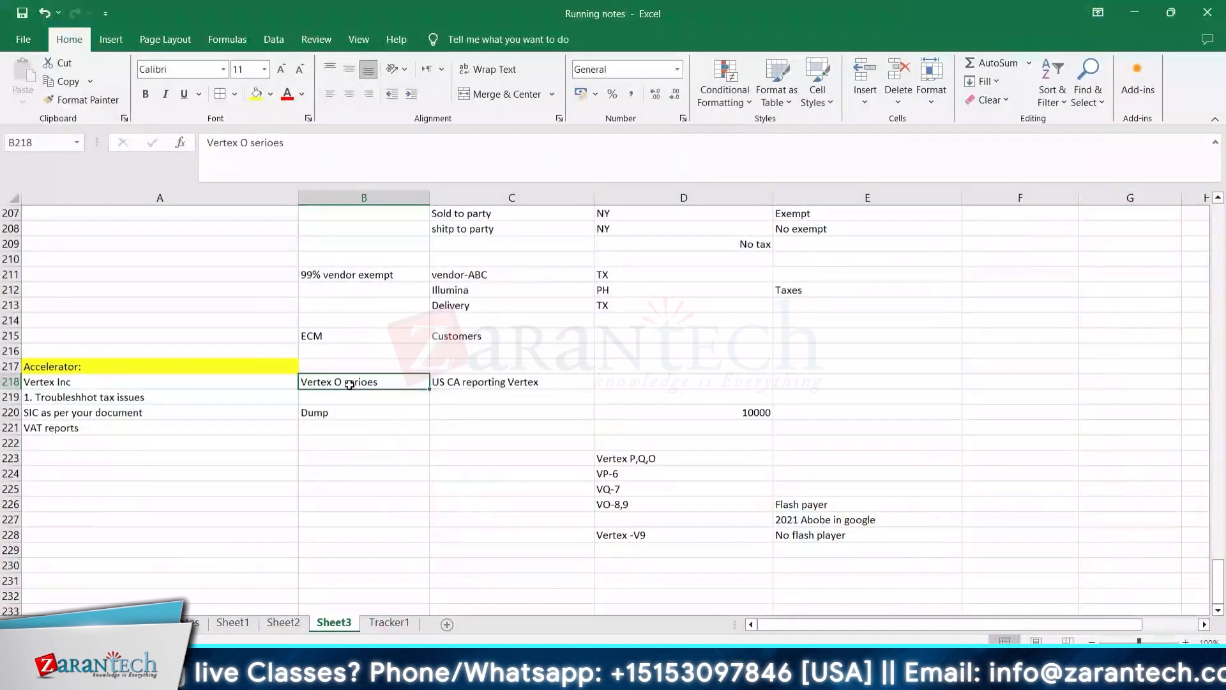
left_click(94, 368)
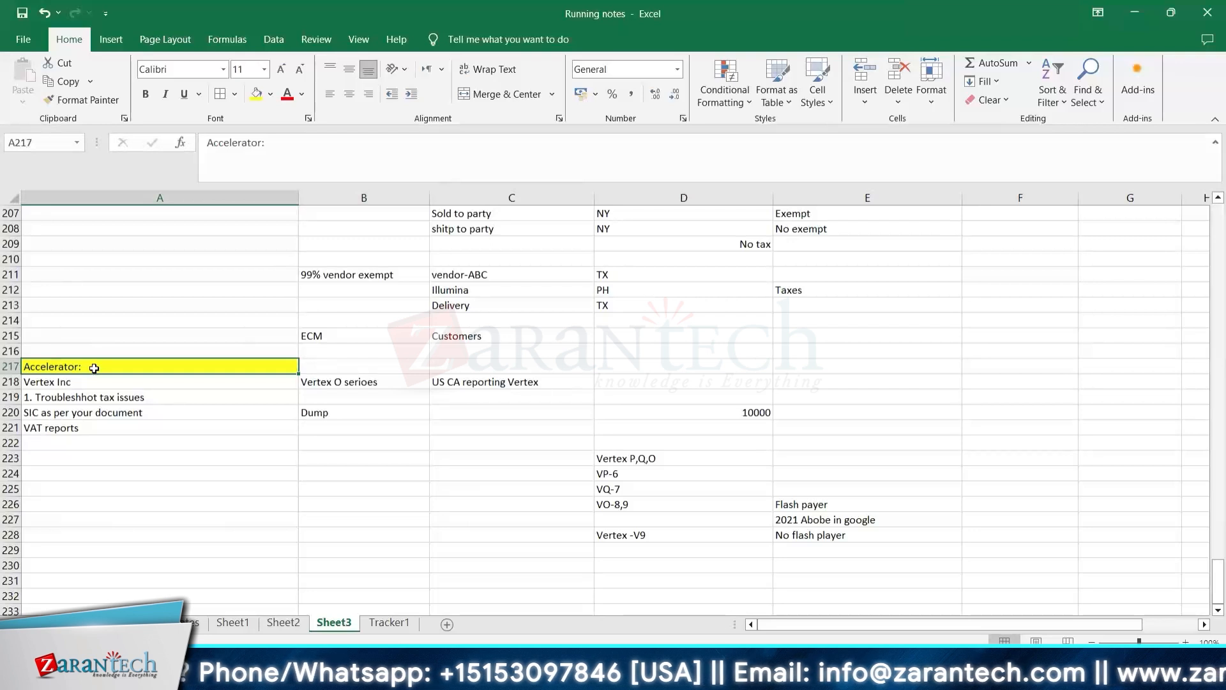
left_click(69, 430)
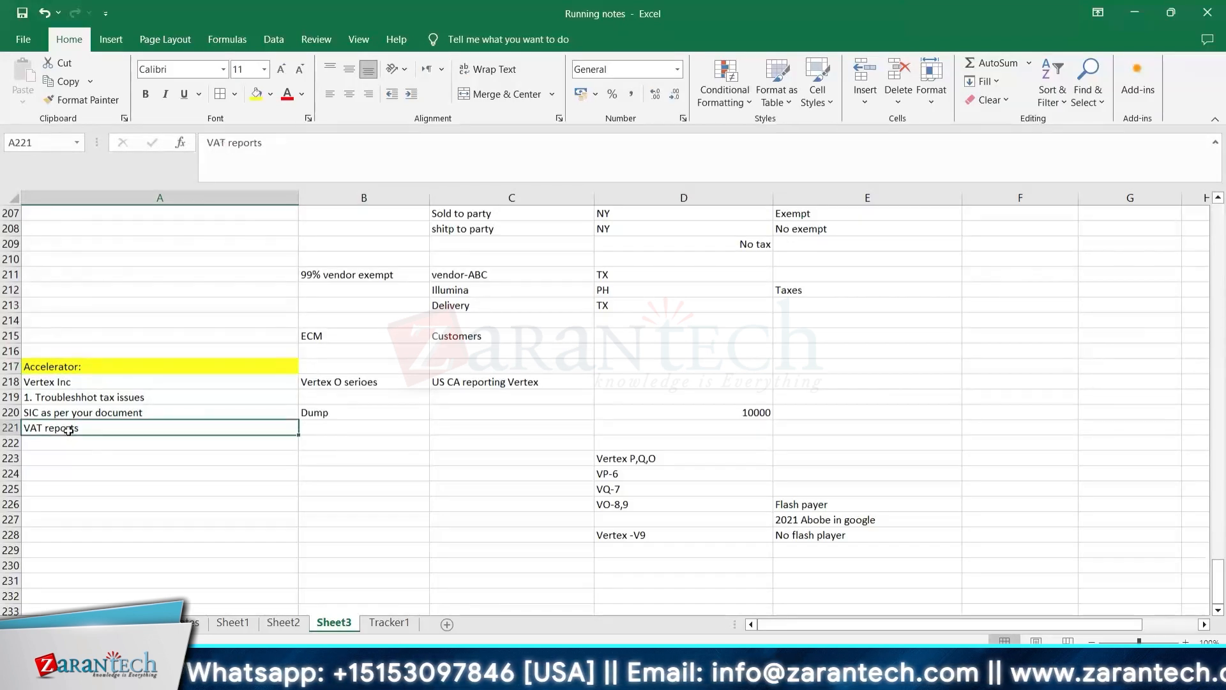
left_click(138, 396)
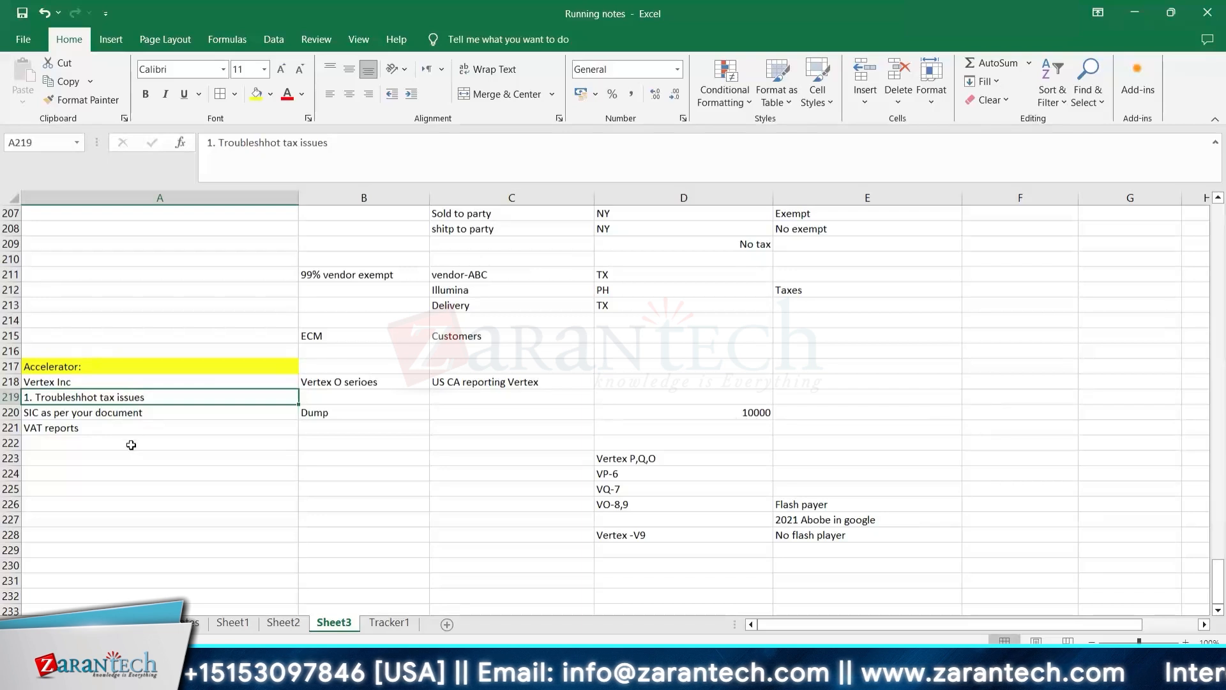
left_click(85, 445)
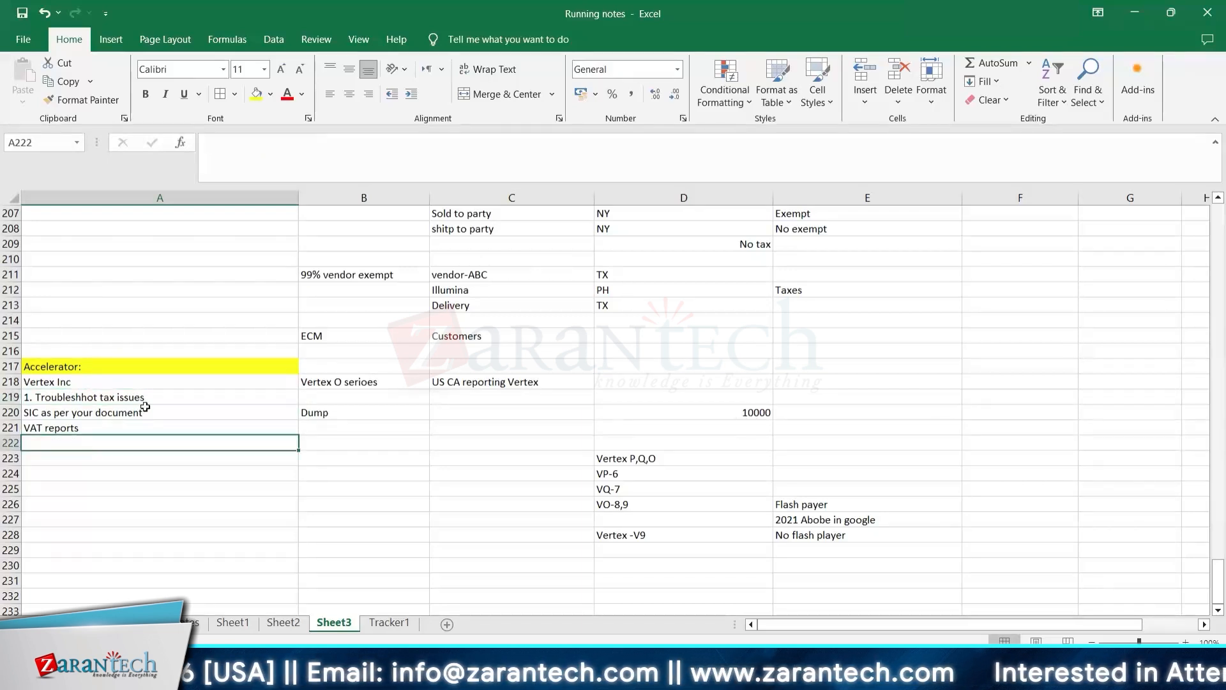
left_click_drag(146, 406, 161, 430)
left_click(162, 466)
left_click(121, 434)
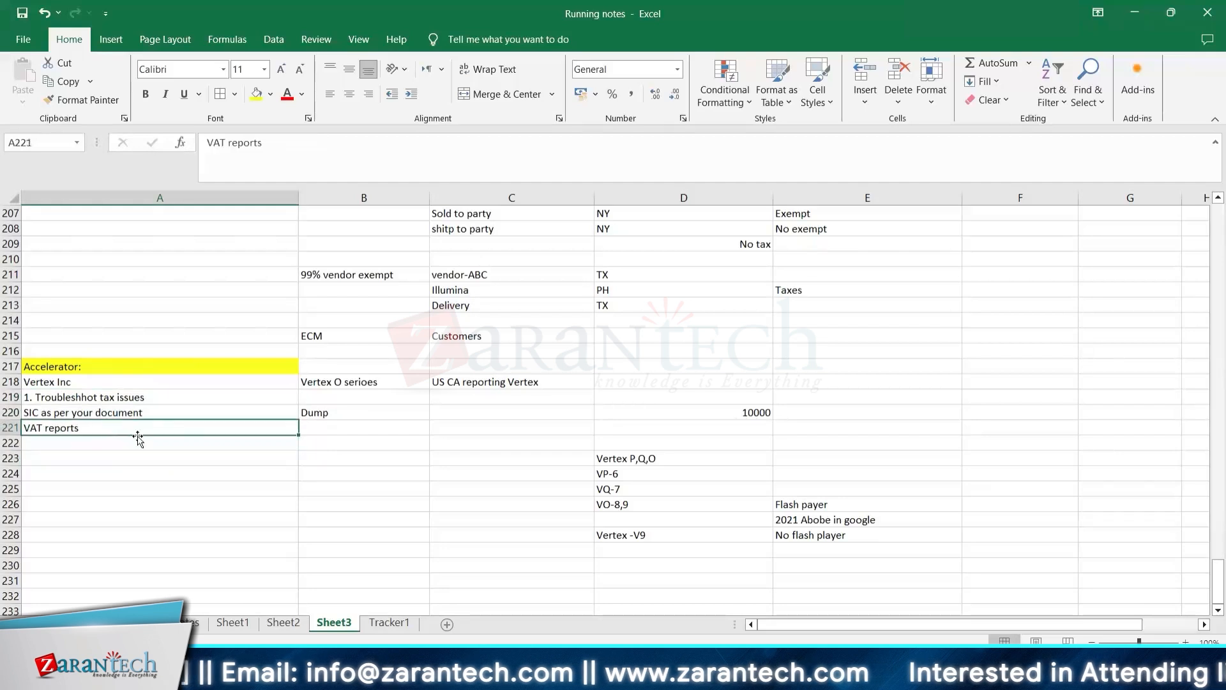
left_click(87, 366)
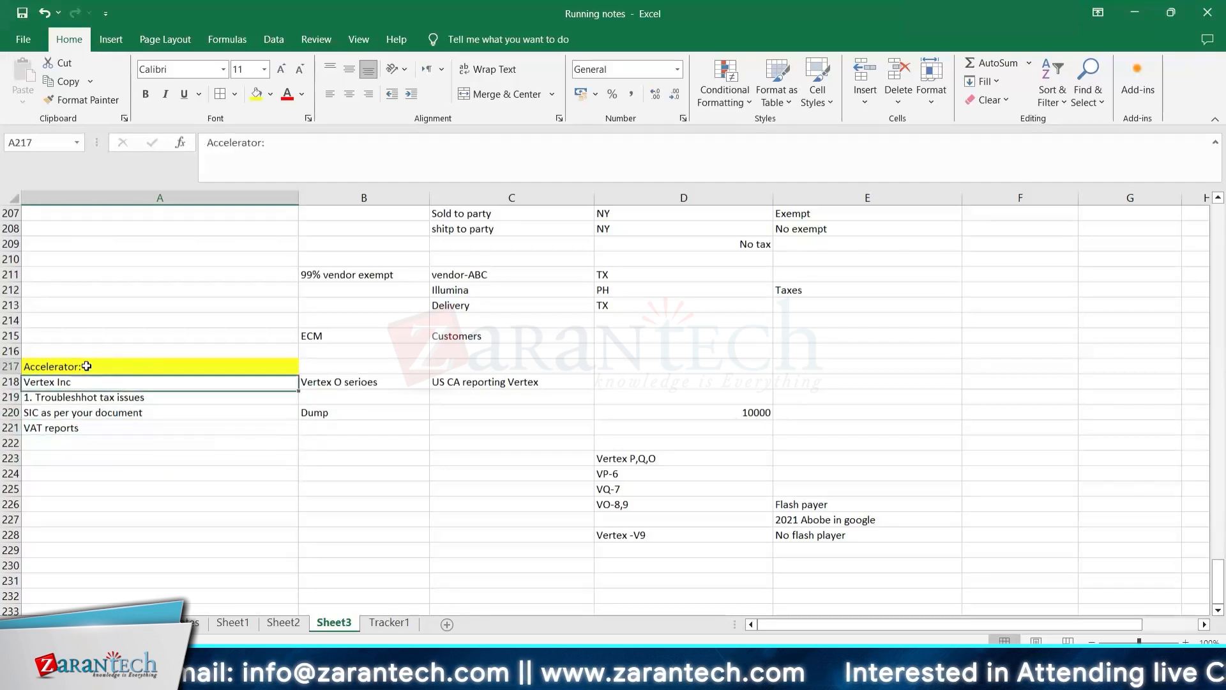
left_click(150, 399)
left_click(147, 423)
left_click(148, 398)
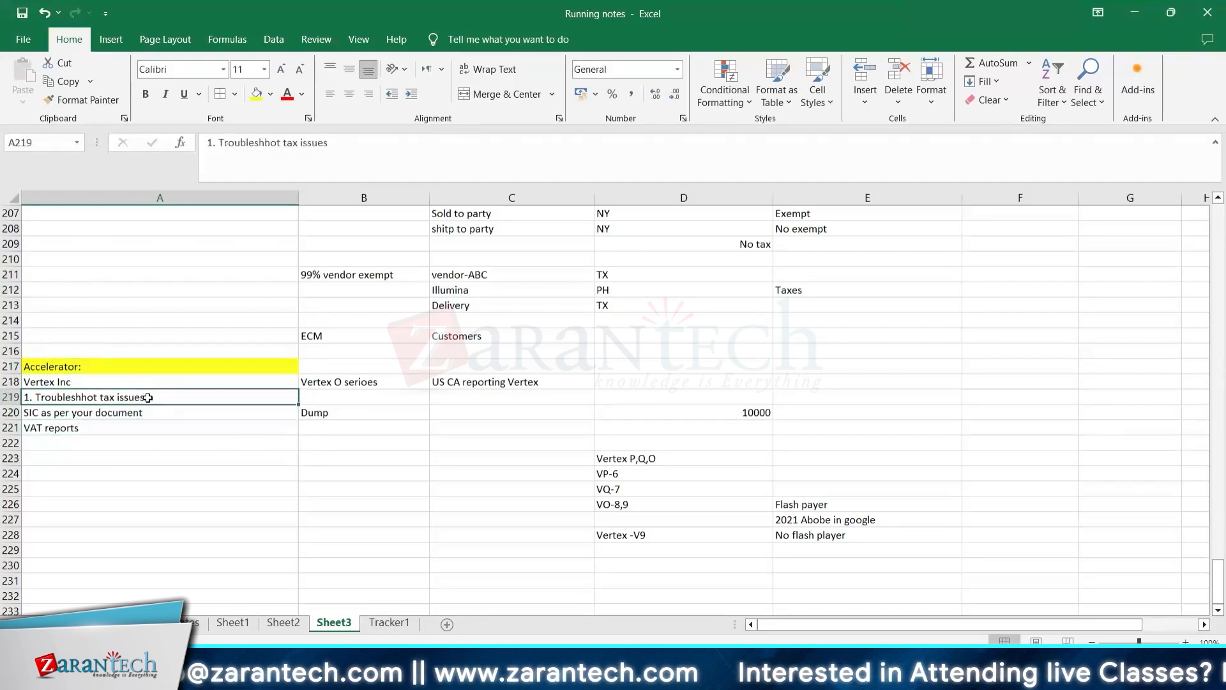
left_click(69, 368)
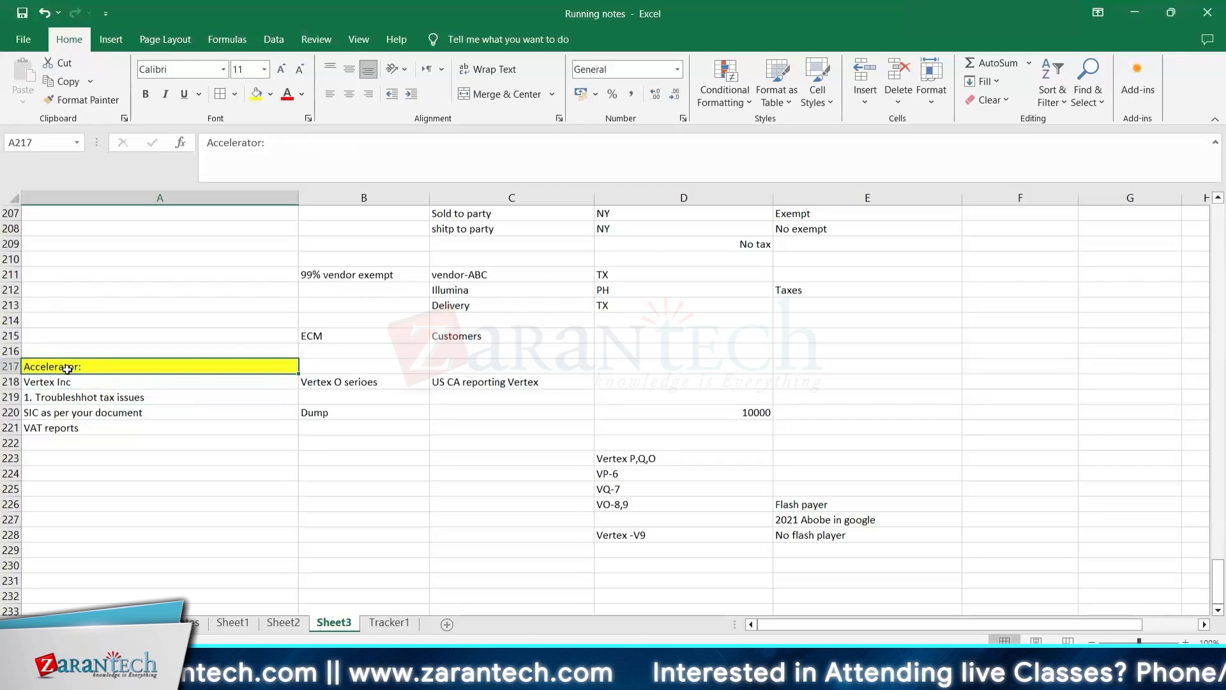
left_click(121, 436)
left_click(74, 369)
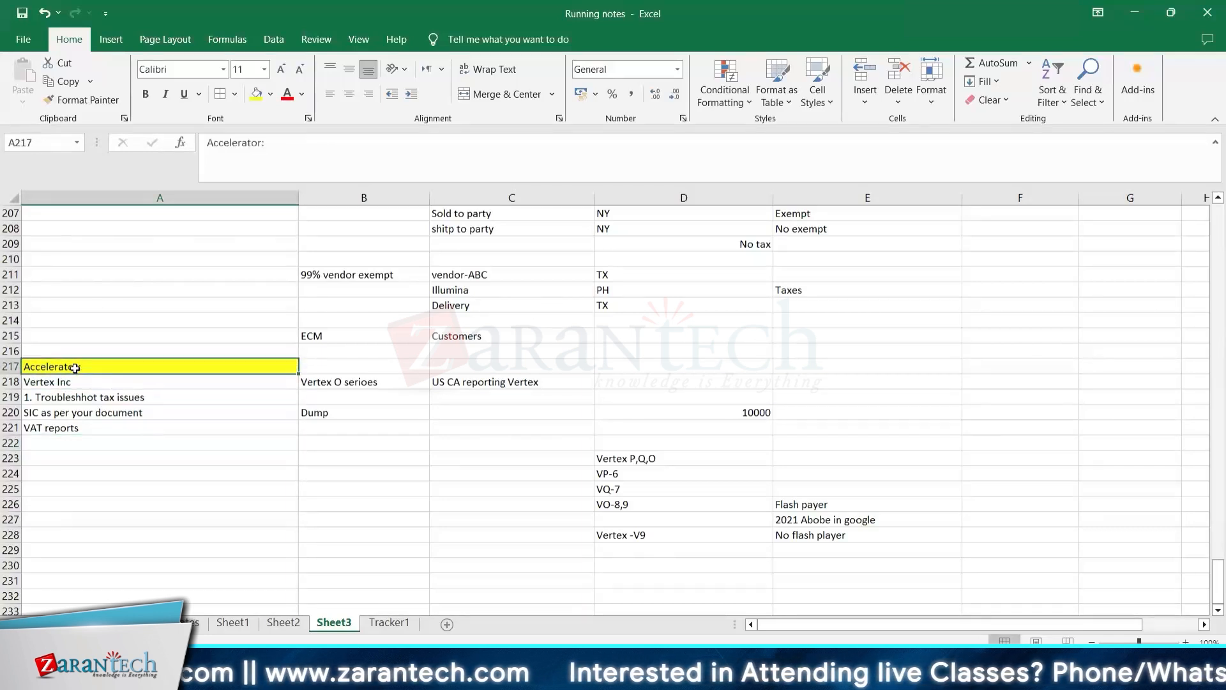
Step: Compare the Accelerator heading and its listed functions with the Vertex O series and Dump entries in column B
left_click(329, 384)
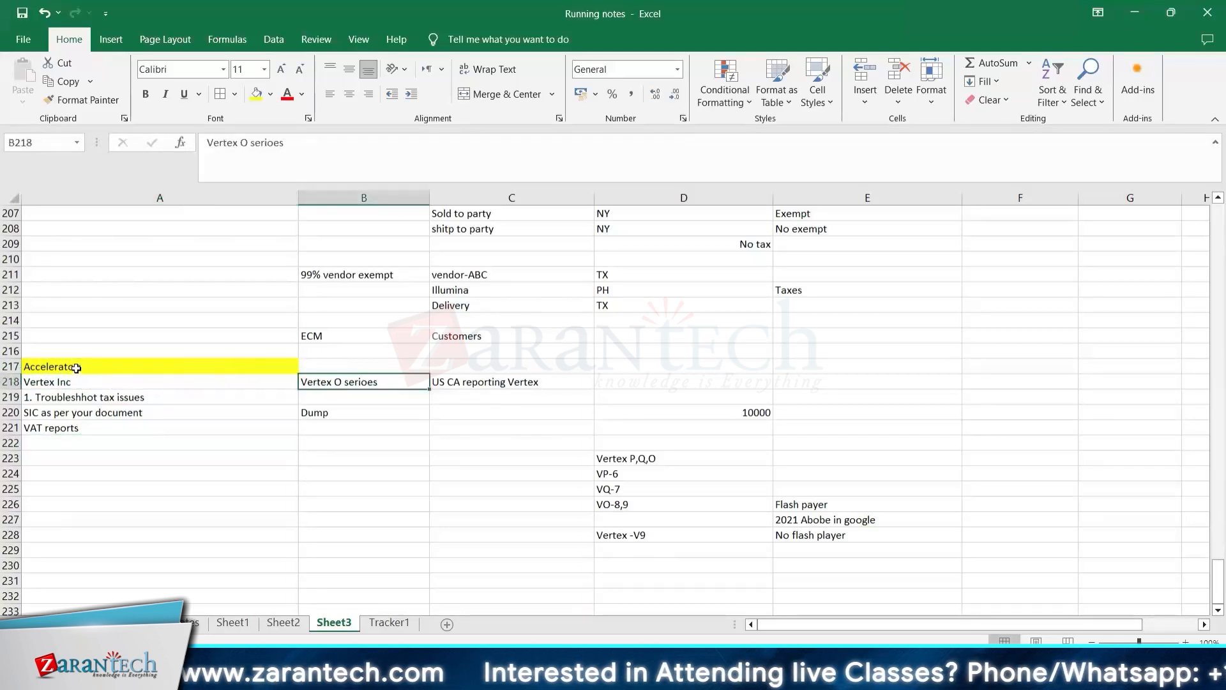
left_click_drag(77, 368, 75, 412)
left_click(91, 487)
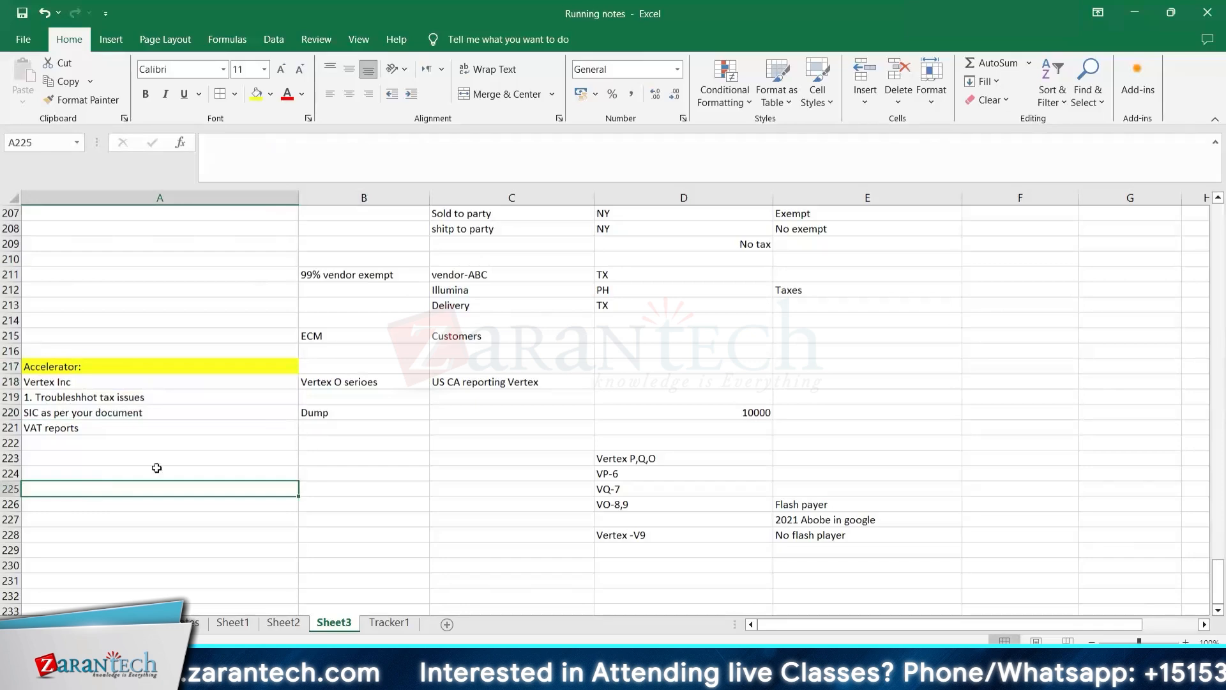
left_click(326, 382)
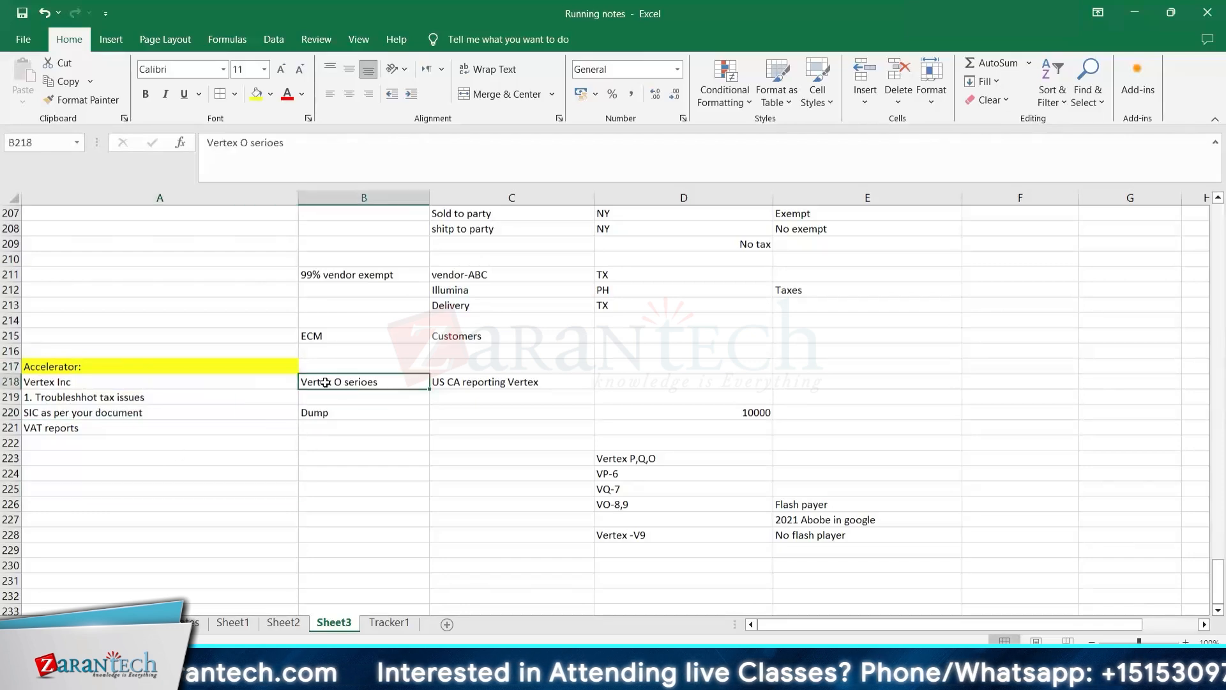
left_click(321, 415)
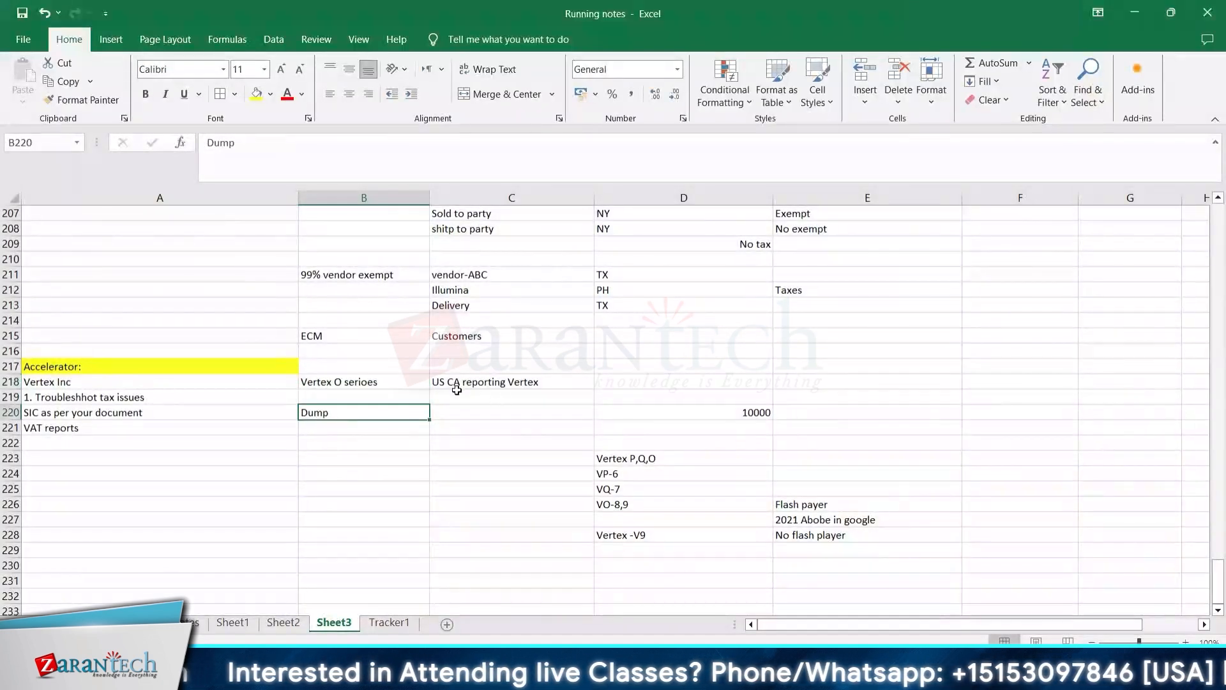
left_click(342, 381)
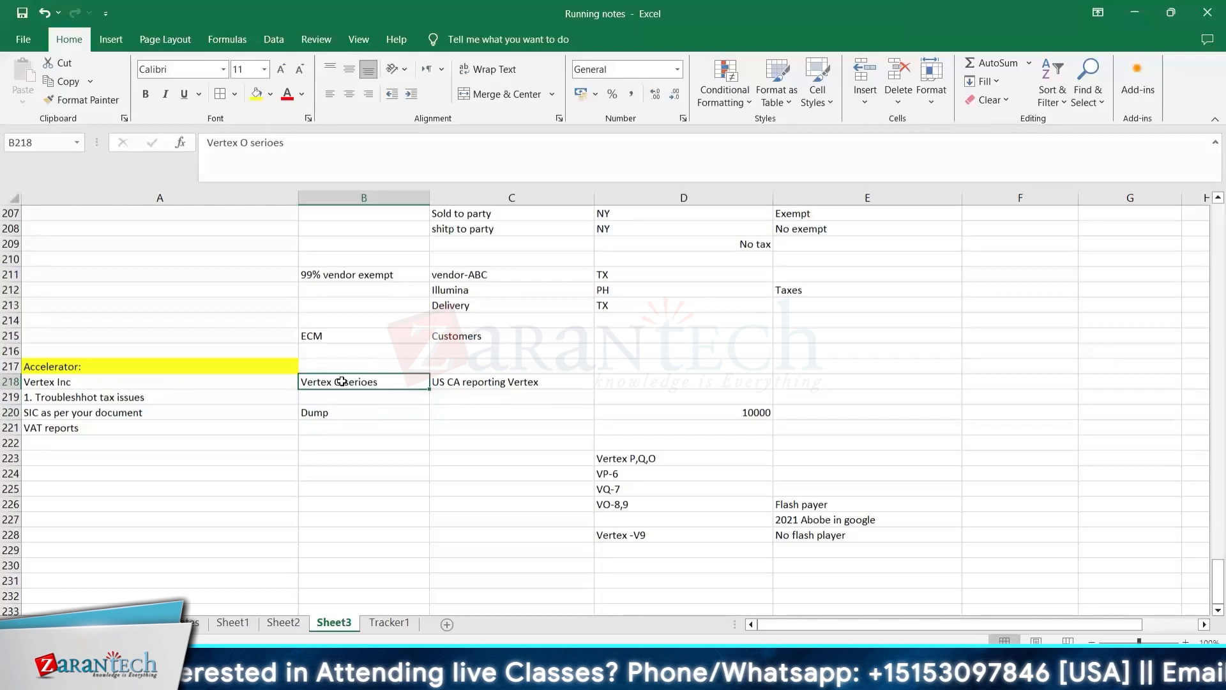
left_click(94, 368)
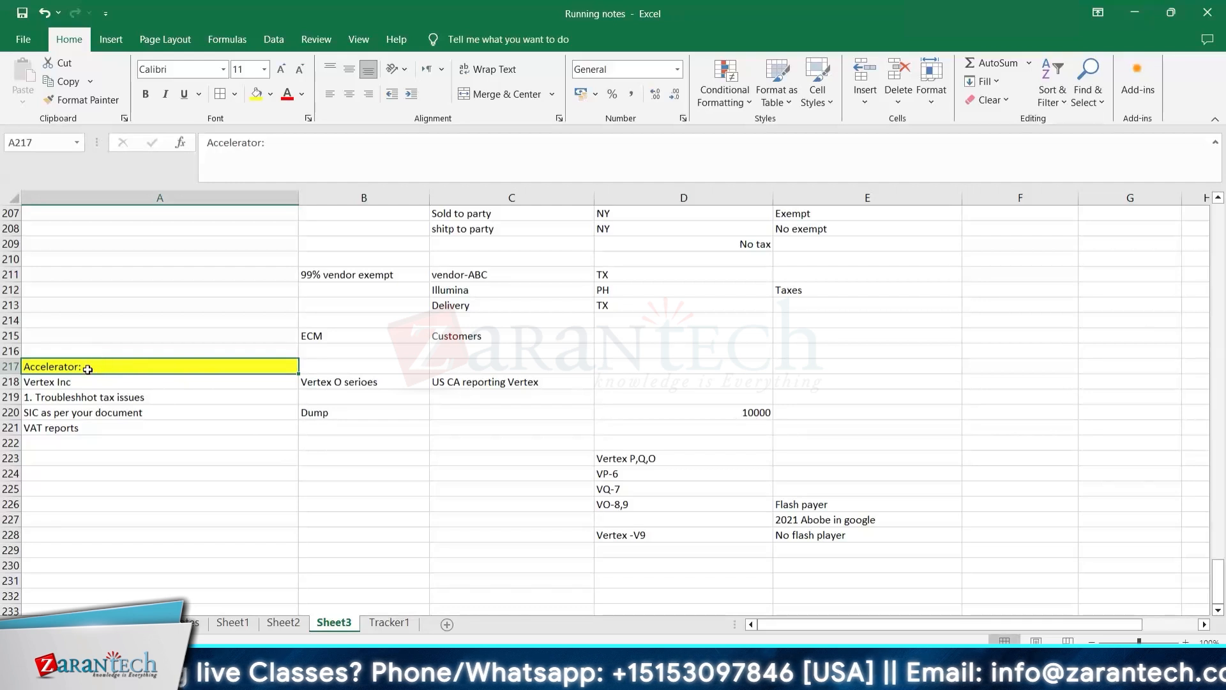
left_click(336, 387)
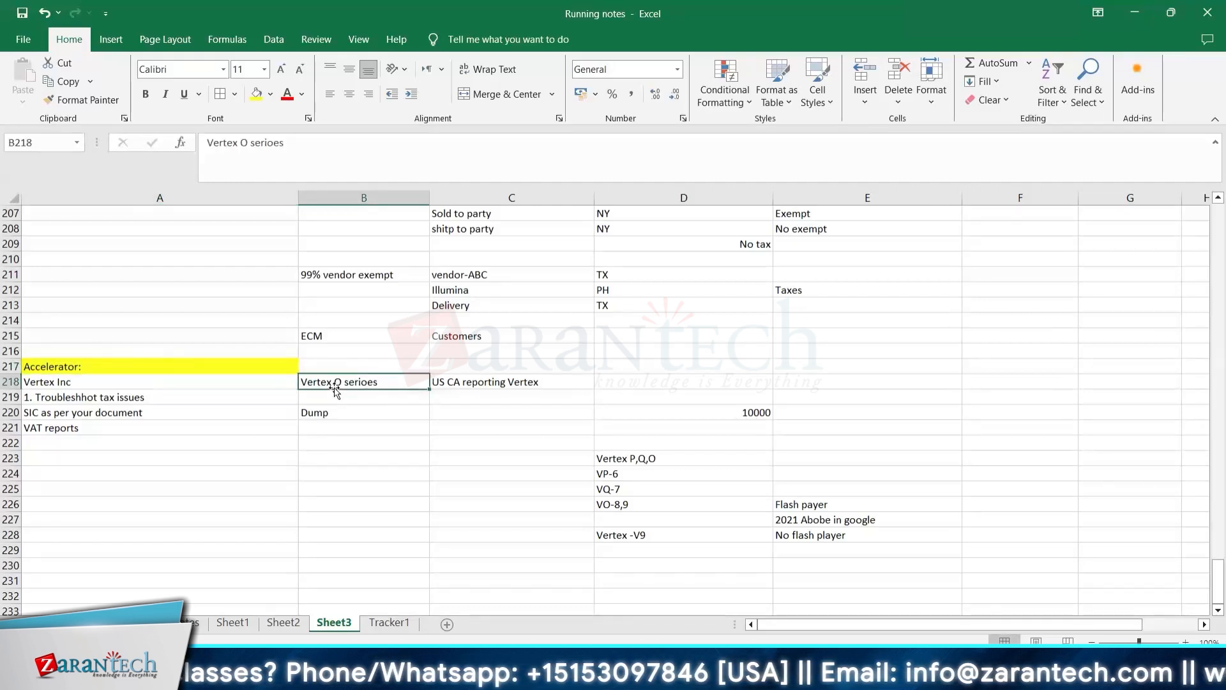
left_click(95, 366)
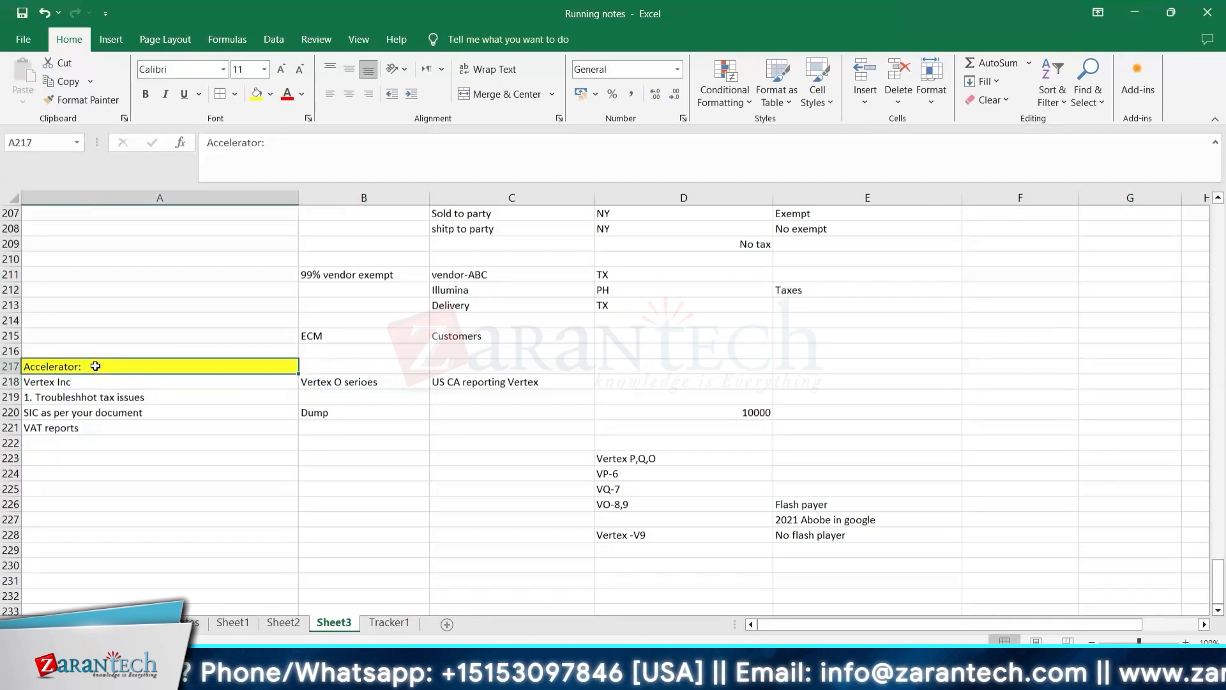
left_click(82, 431)
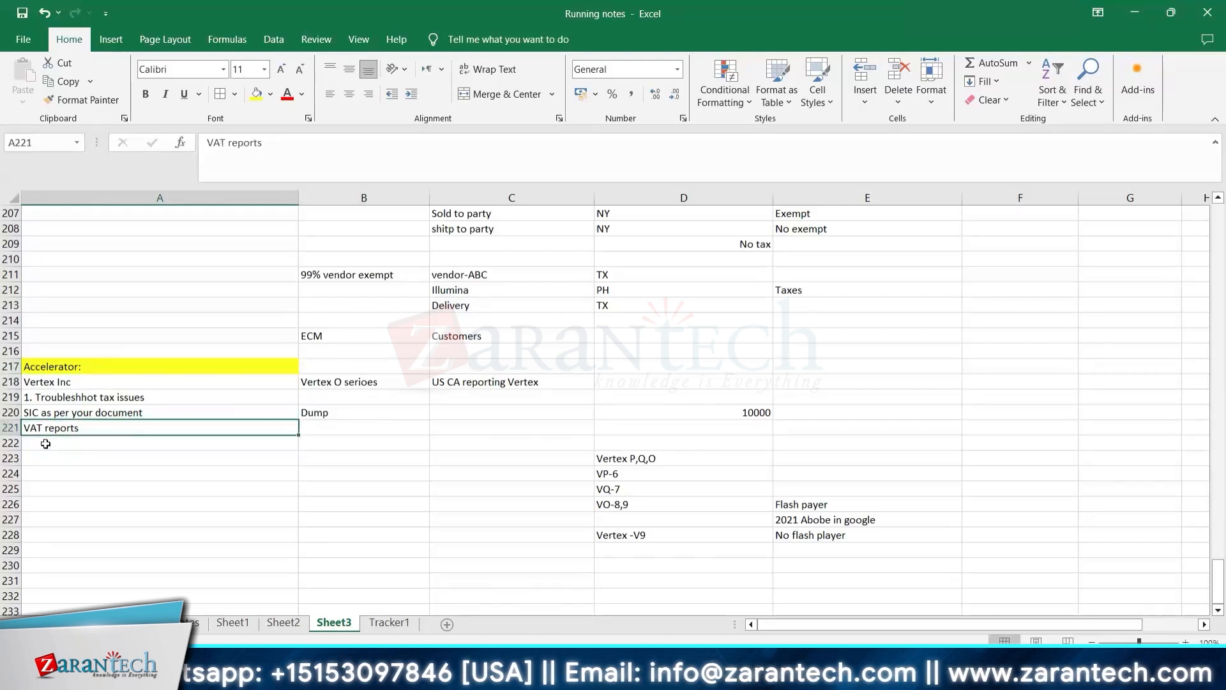
left_click(70, 370)
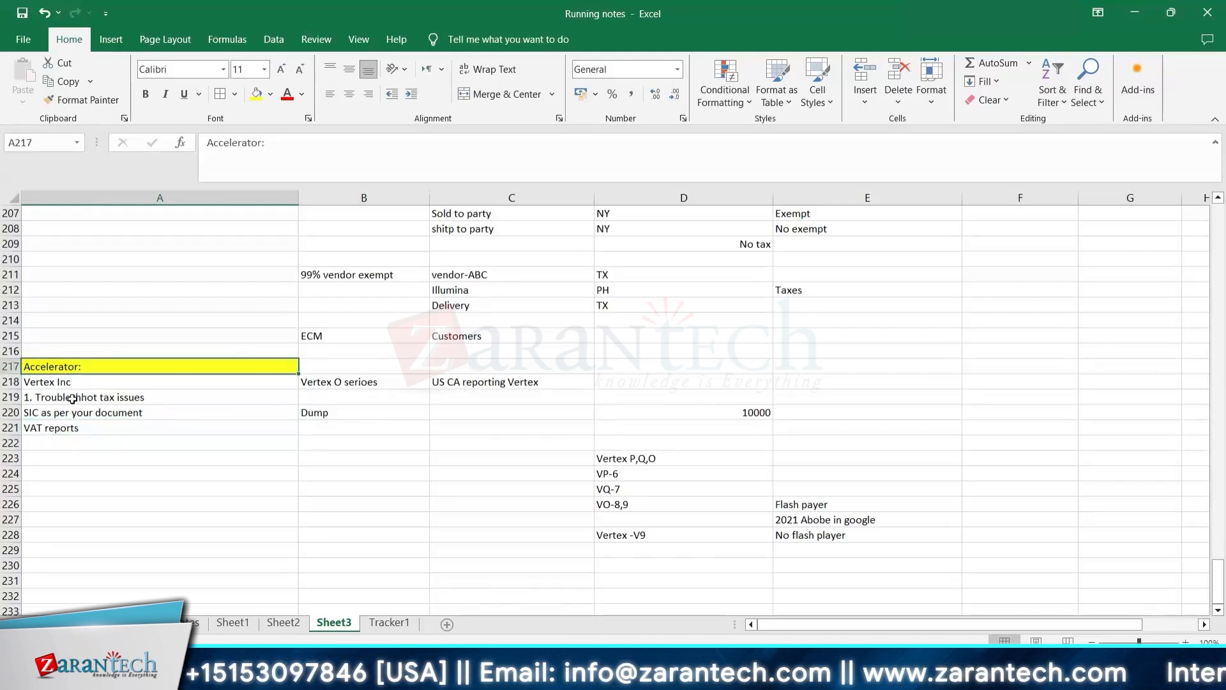
left_click_drag(72, 398, 77, 425)
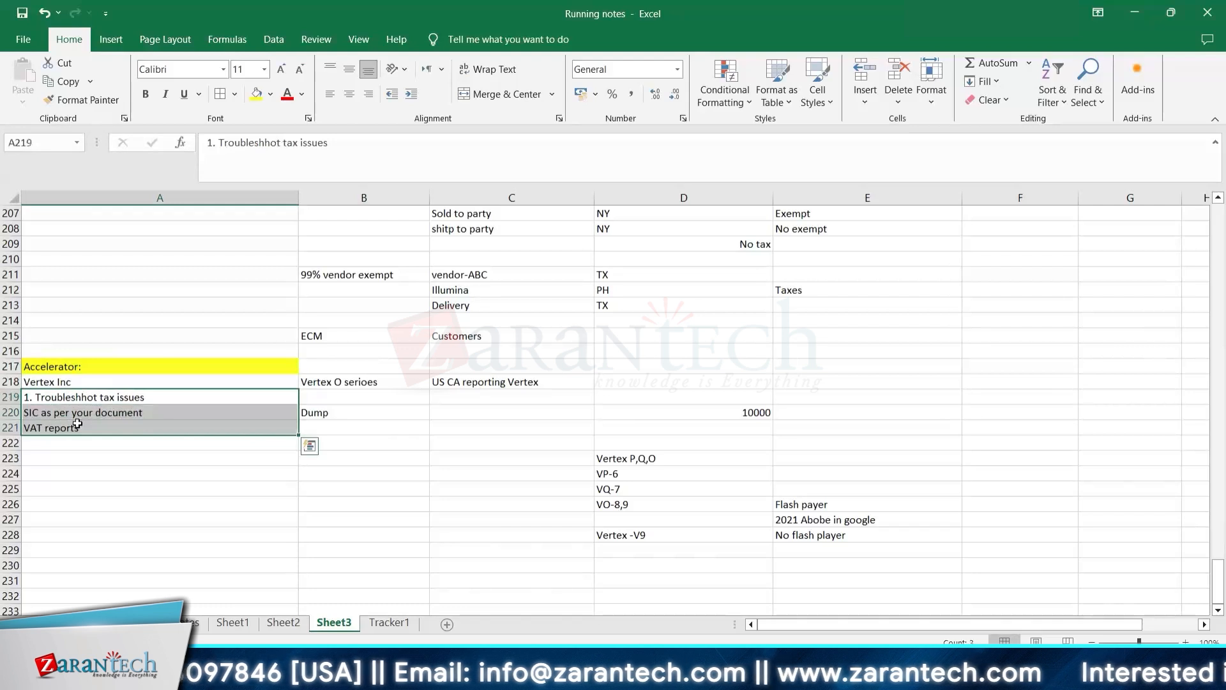
left_click(89, 444)
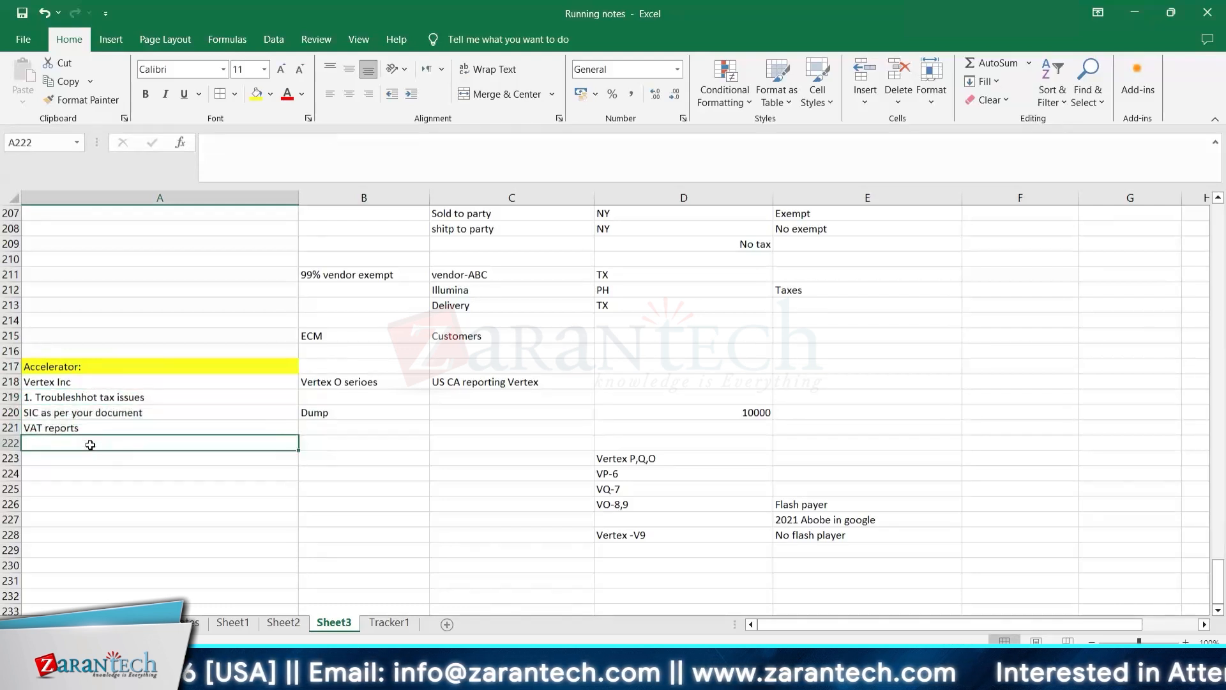
Step: Enter AB in cell B222, below the Dump entry
left_click(327, 446)
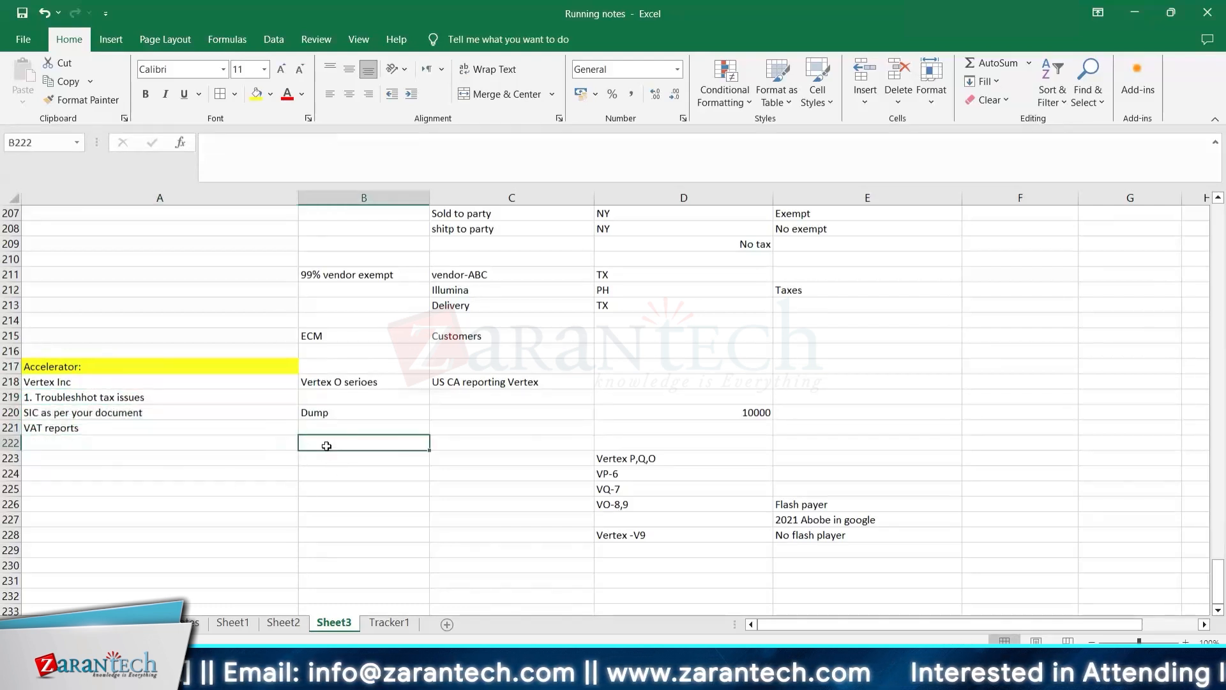
type("AB")
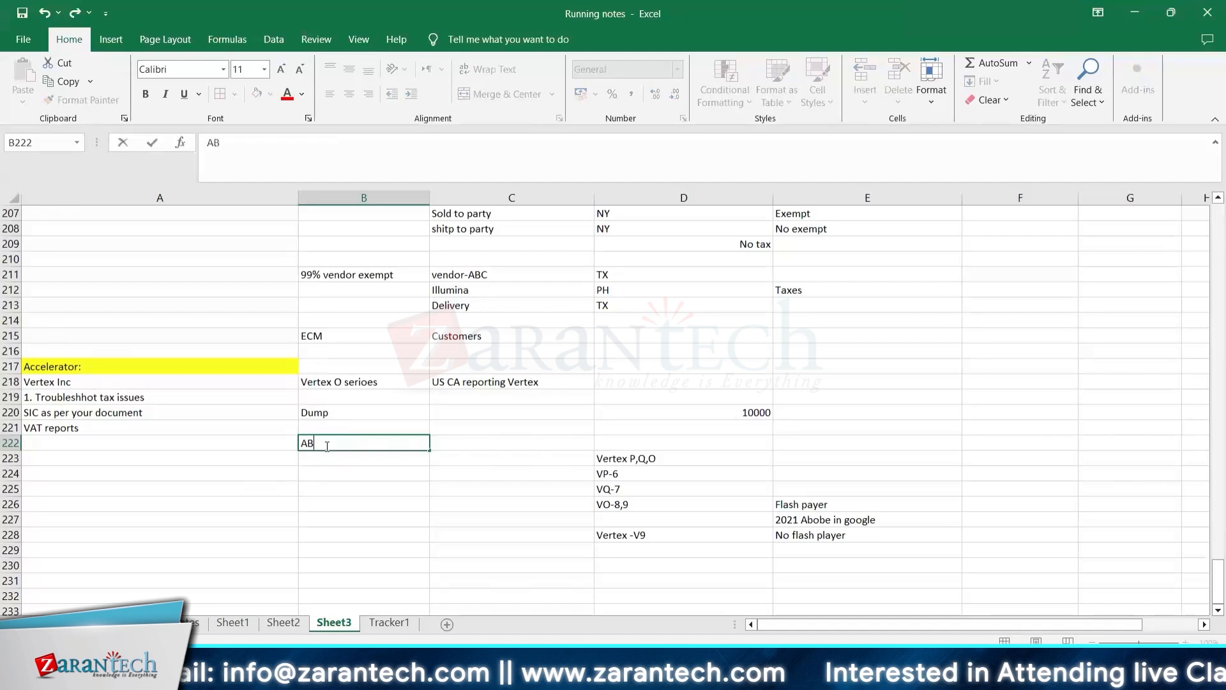
left_click(327, 458)
left_click(317, 446)
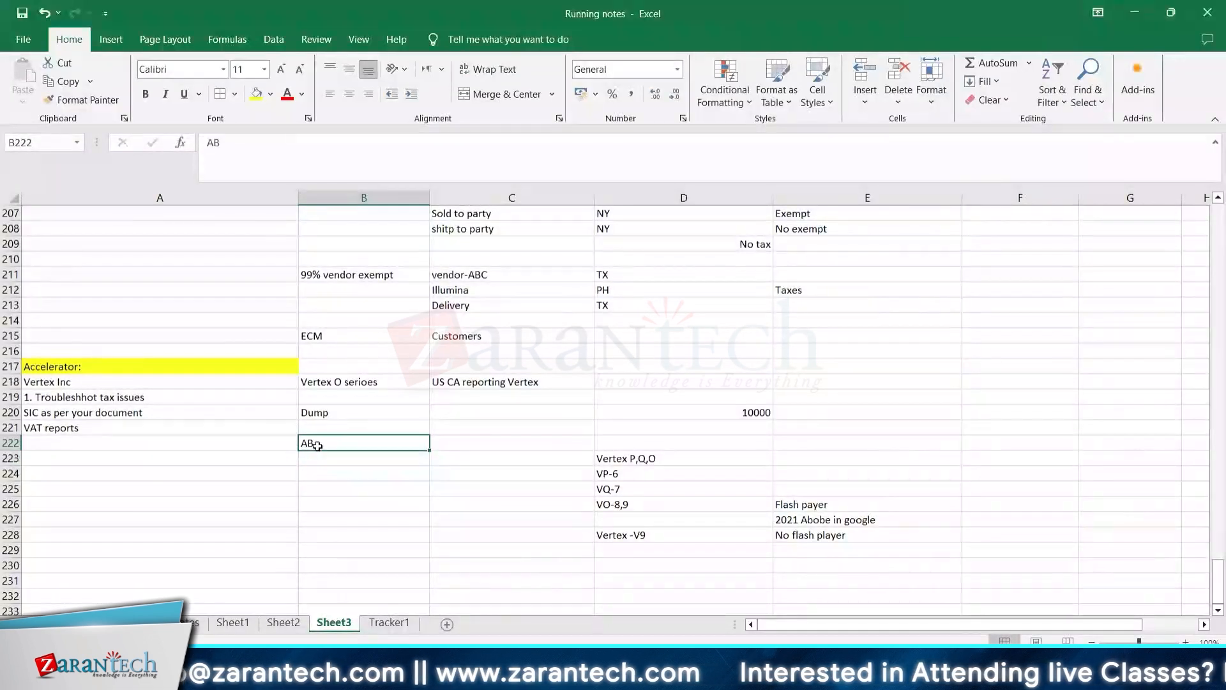
left_click(464, 440)
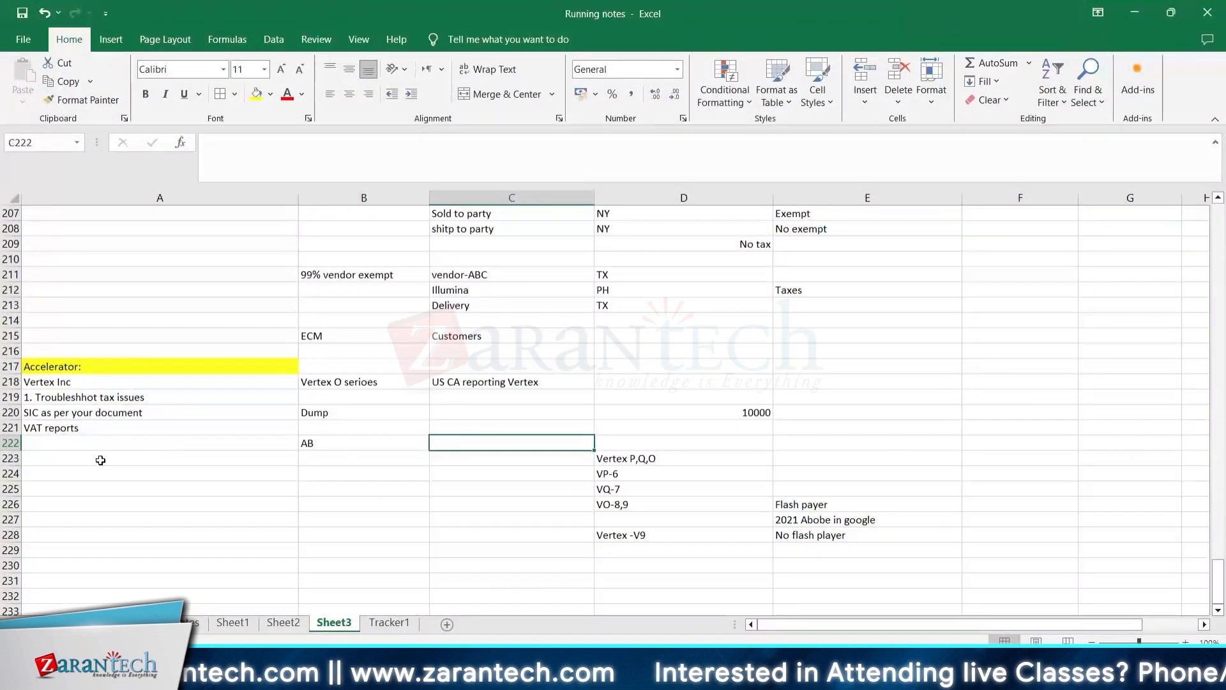
Step: Enter the document types PO,LIV,SD,BILLING,FIAP,FIAR in cell C220, beside the Dump entry
key("Left")
key("Left")
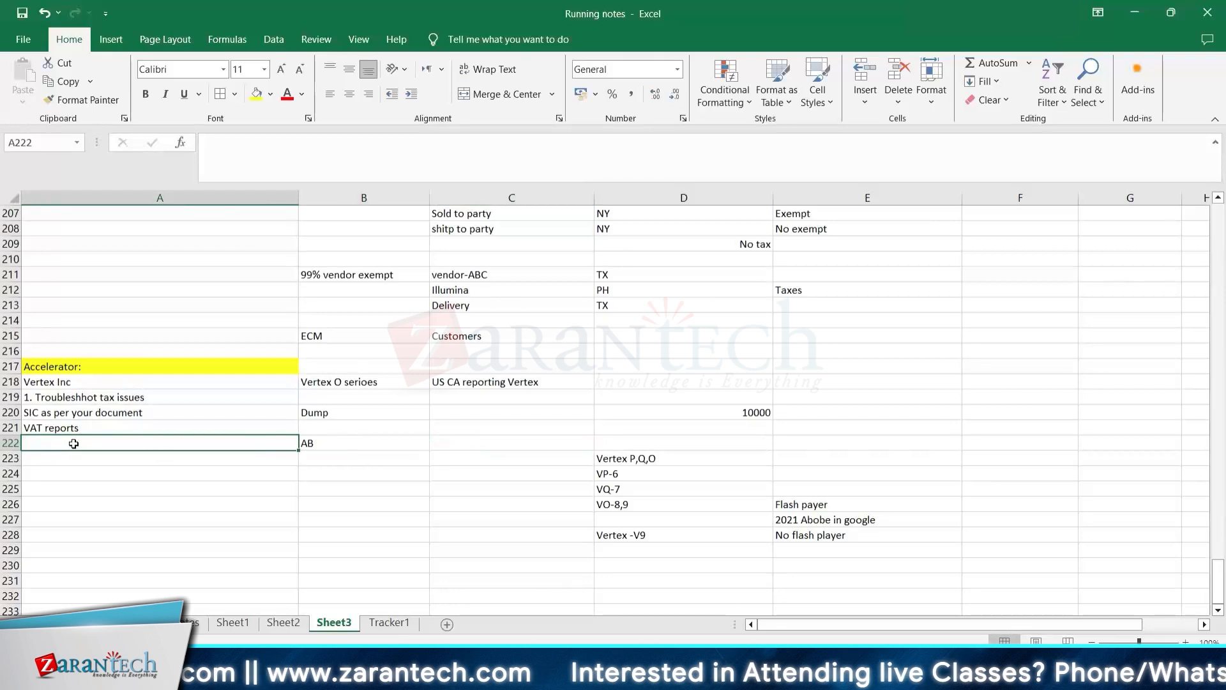
key("Up")
key("Up")
left_click(335, 415)
left_click(480, 415)
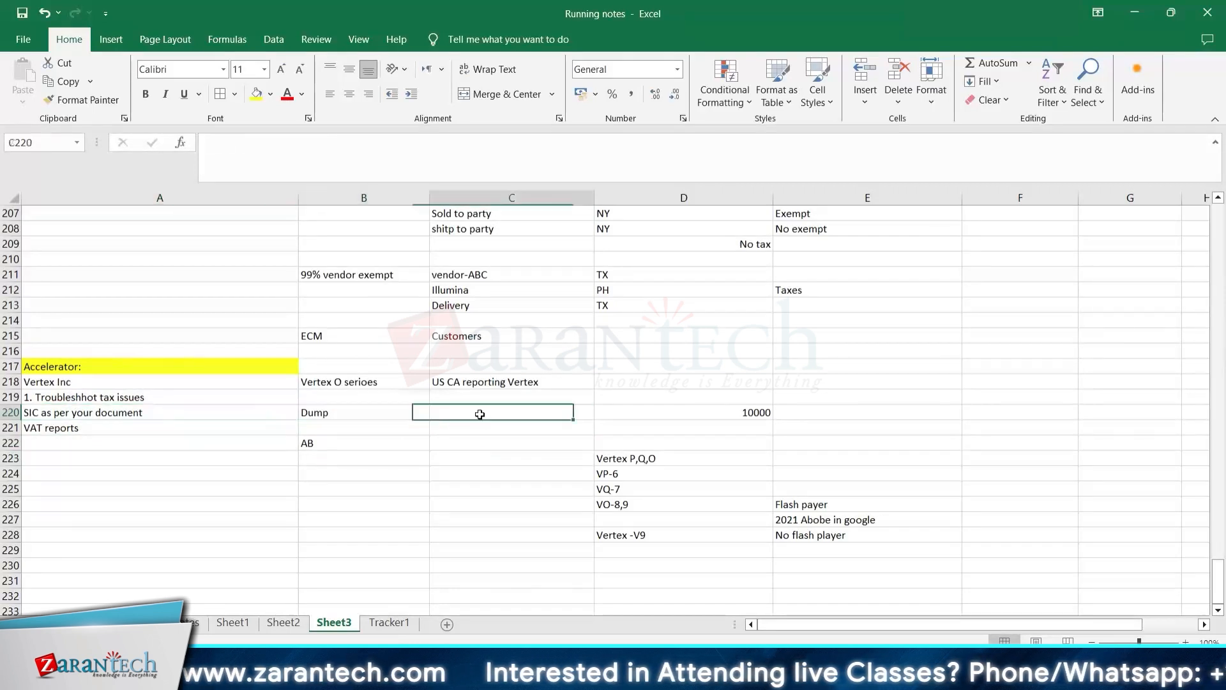
type("PO")
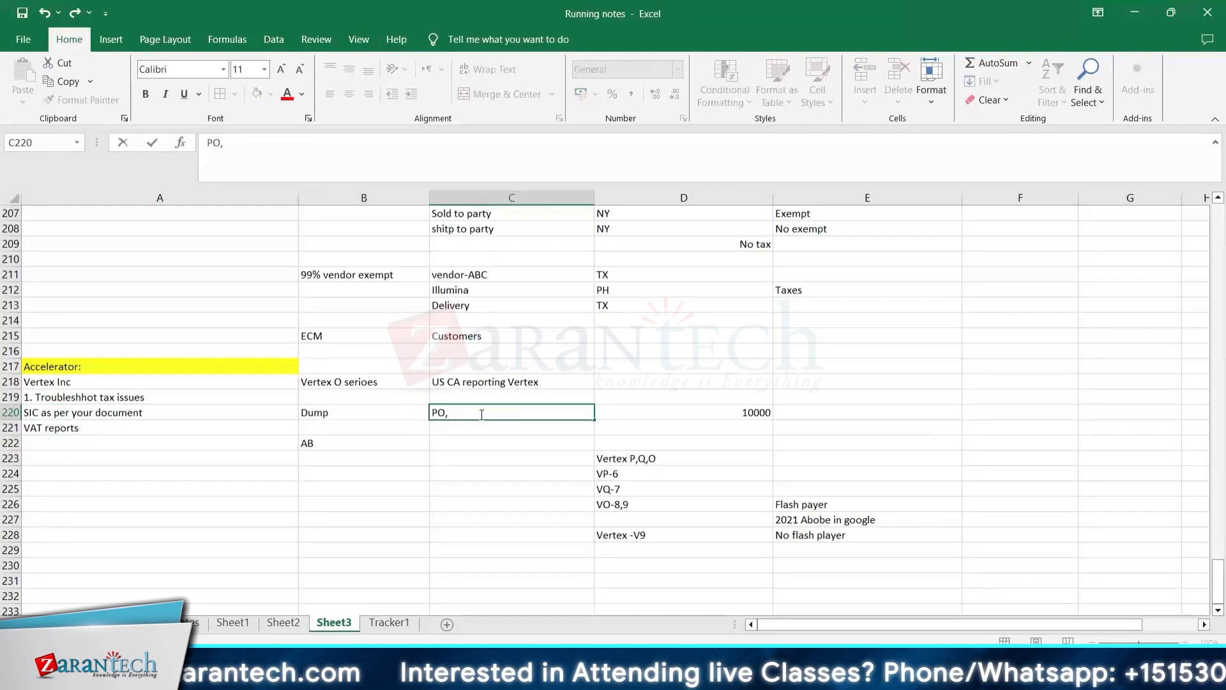
type(",LI")
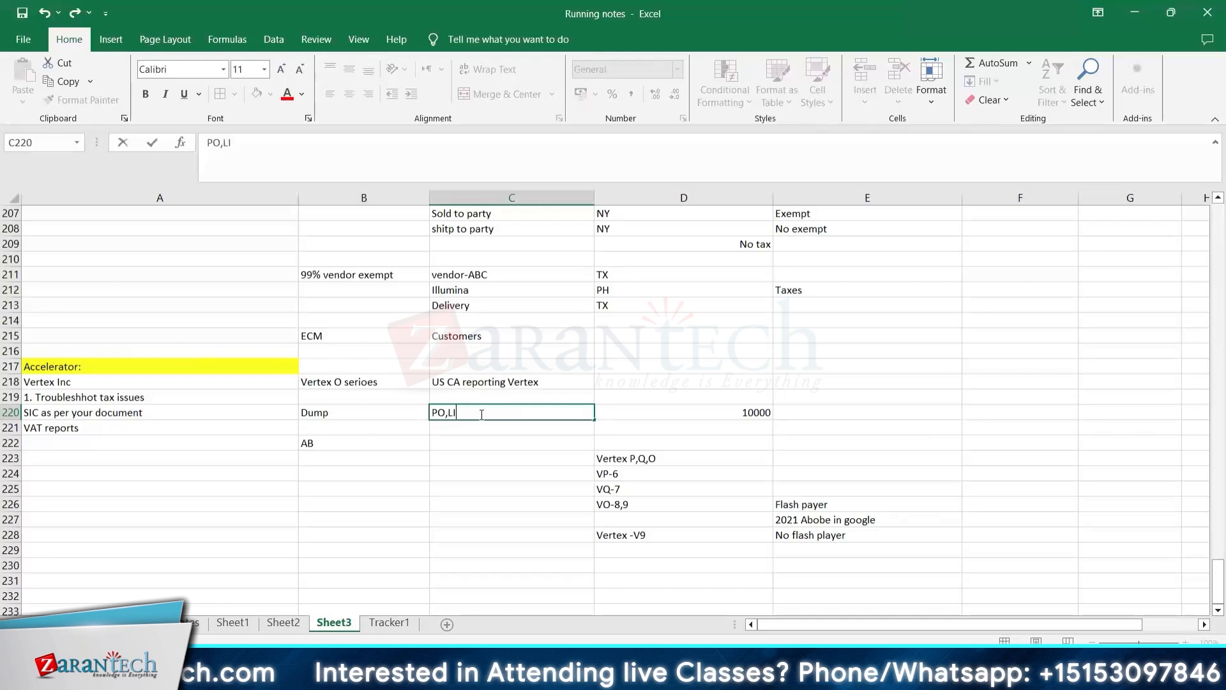
type("V,SD")
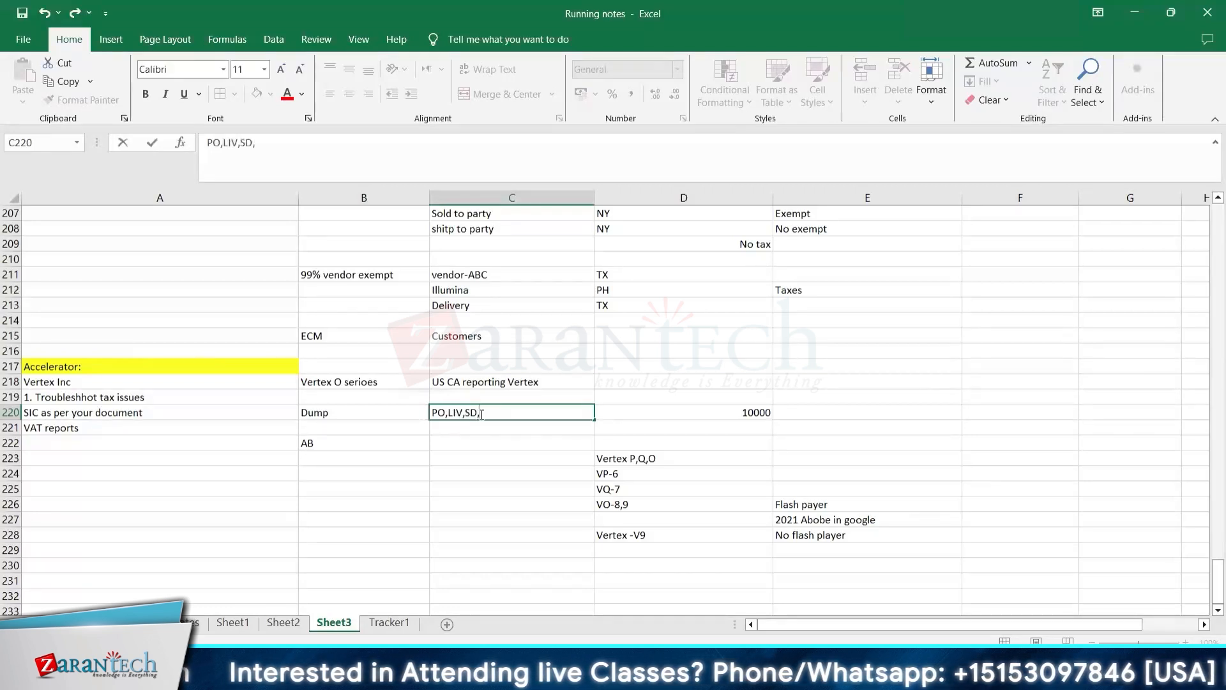
type(",BILLI")
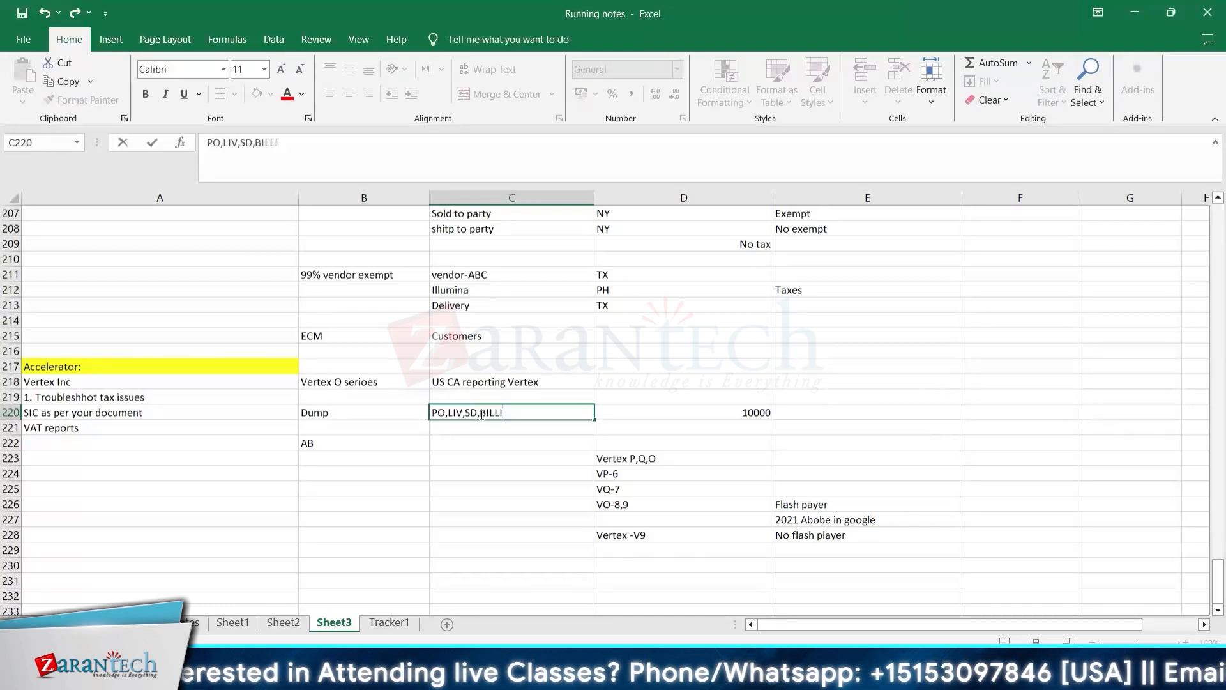
type("NG,FIAP")
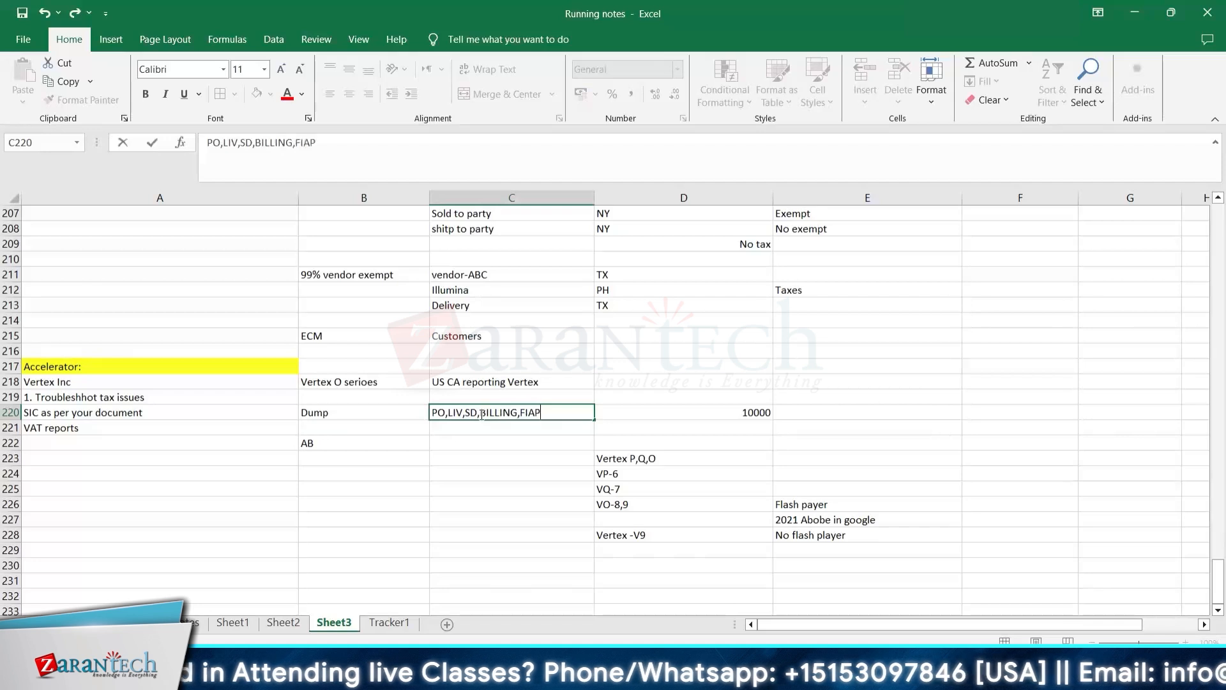
type(",FIA")
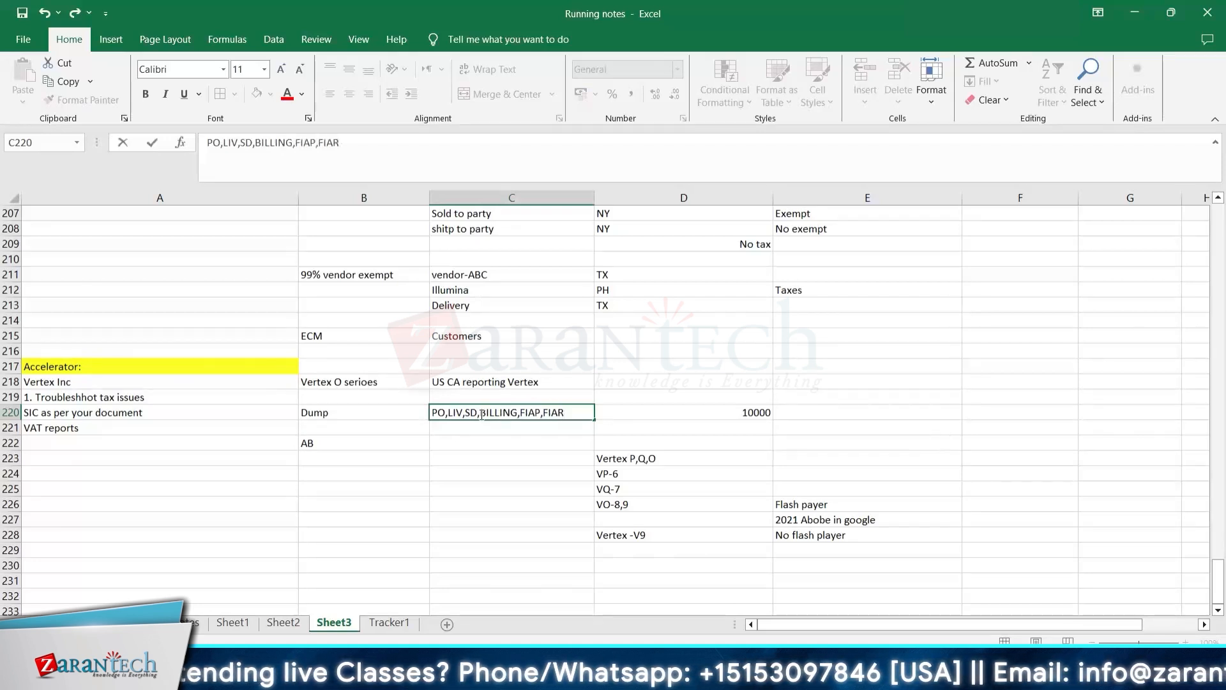
type("R")
key("Return")
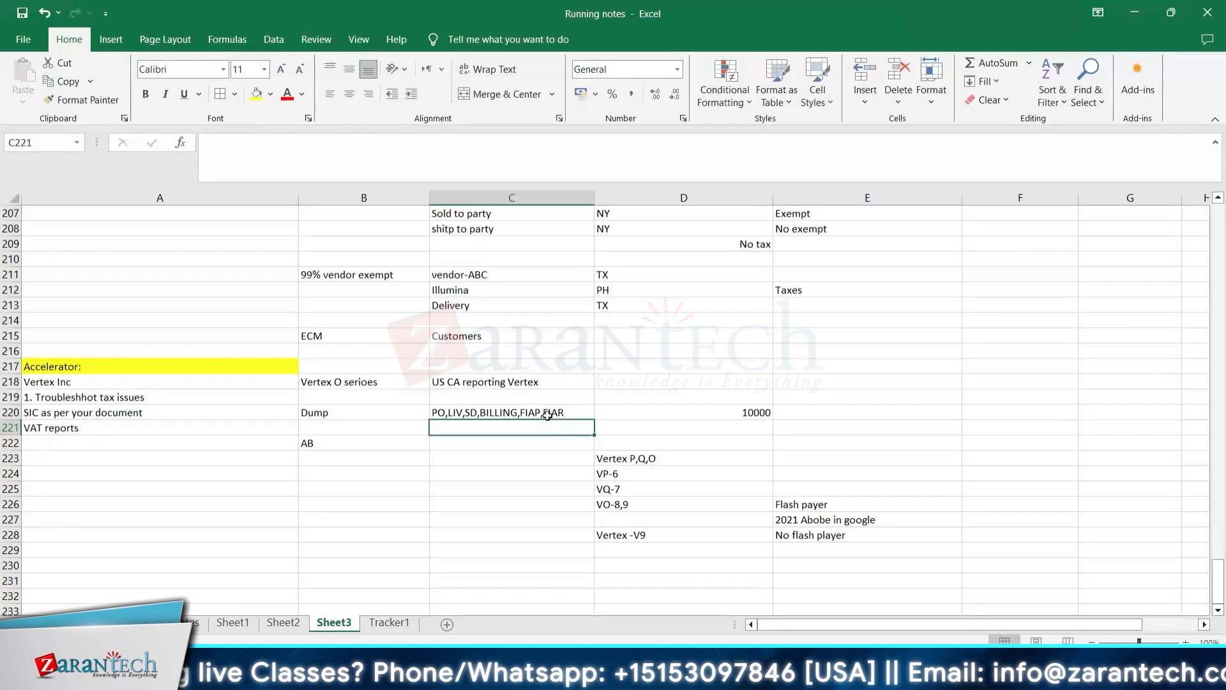
Step: Review the document type list in C220 against the Accelerator heading and the SIC note in column A
left_click(548, 414)
key("Return")
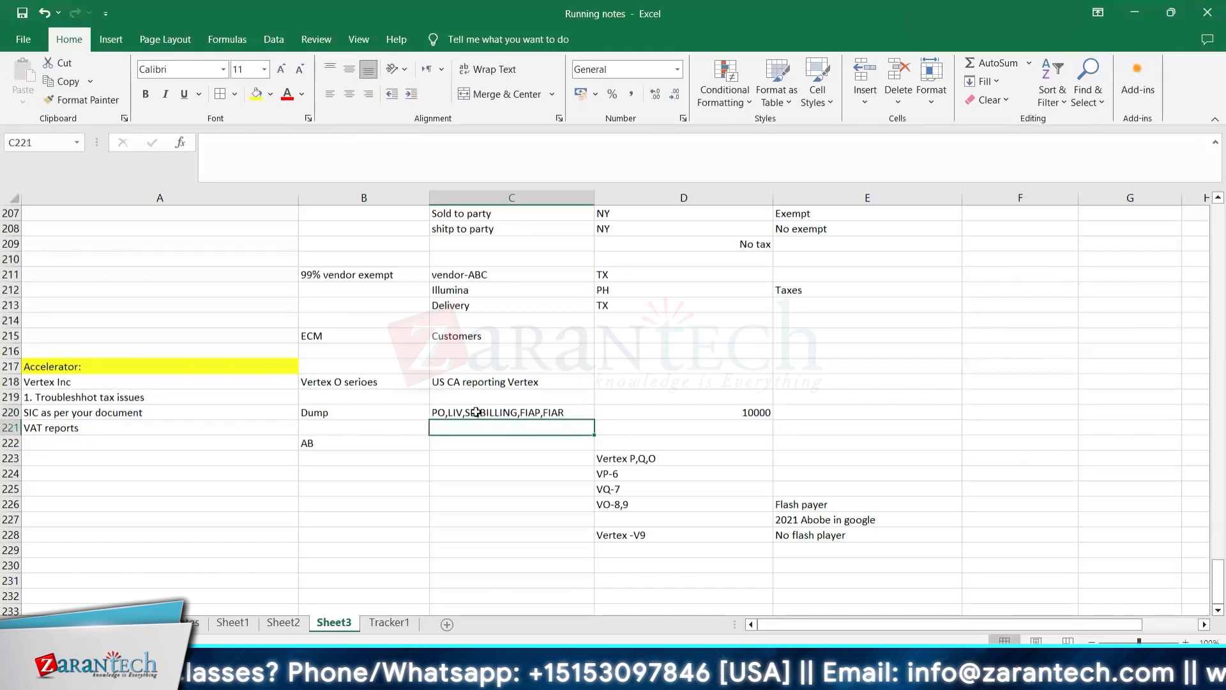
left_click(478, 414)
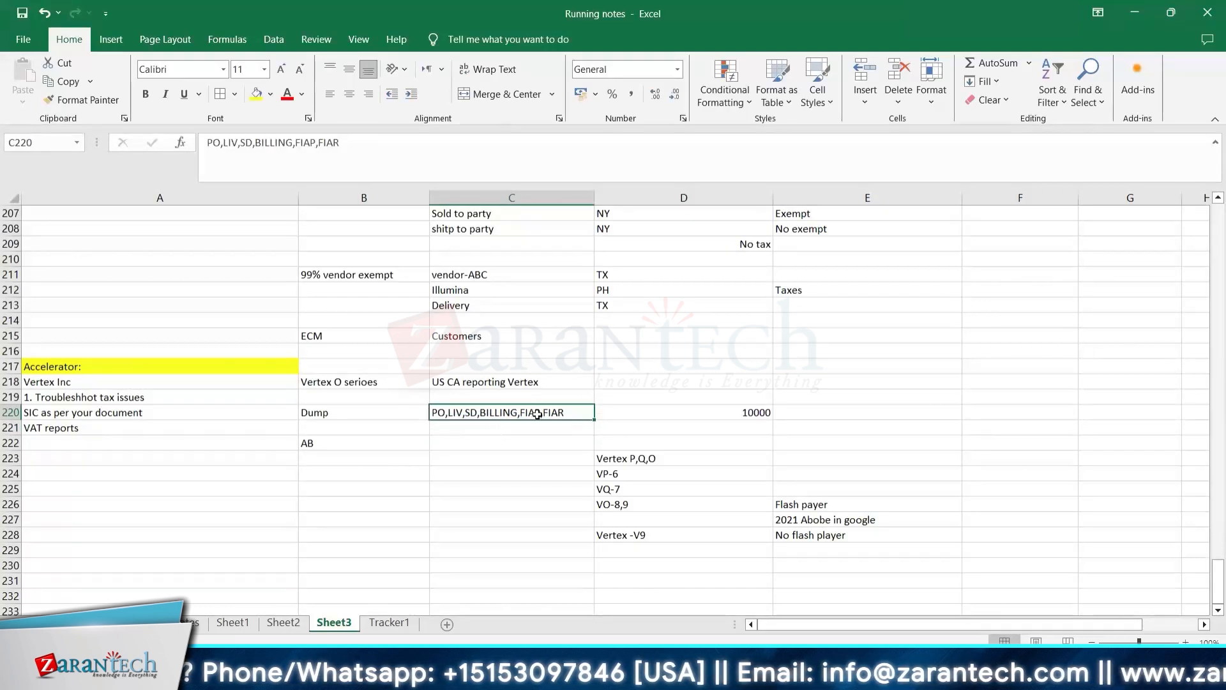
key("Return")
key("Up")
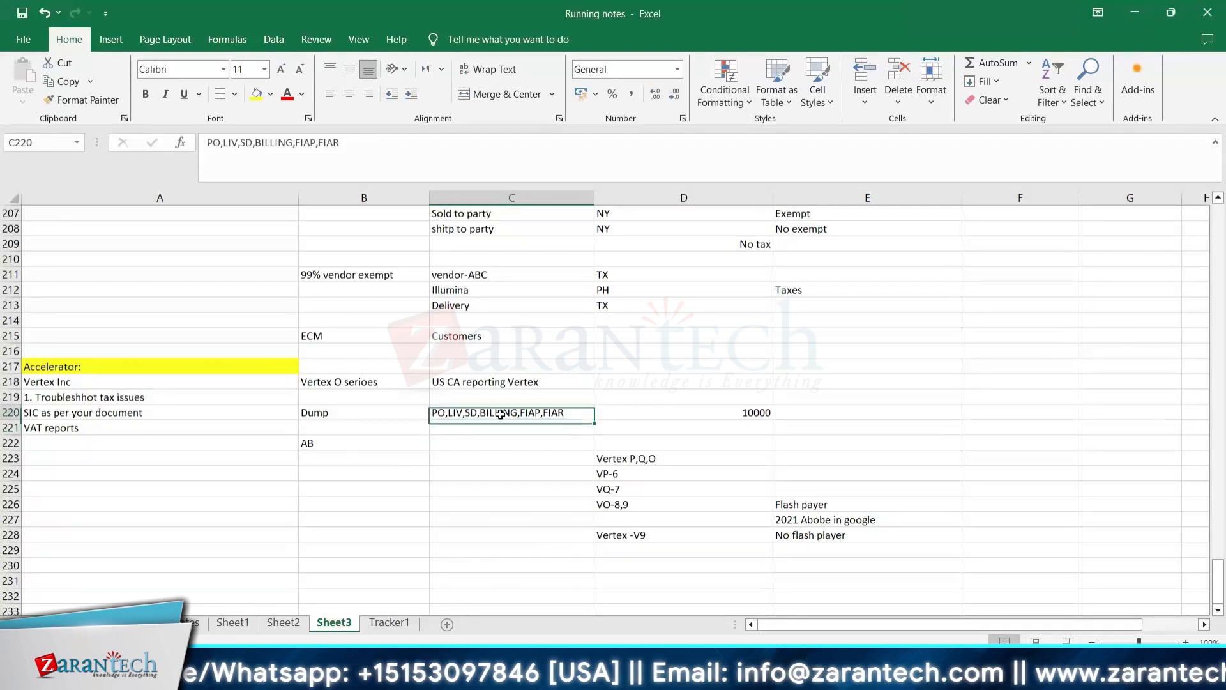
left_click(502, 429)
left_click(504, 413)
left_click(503, 425)
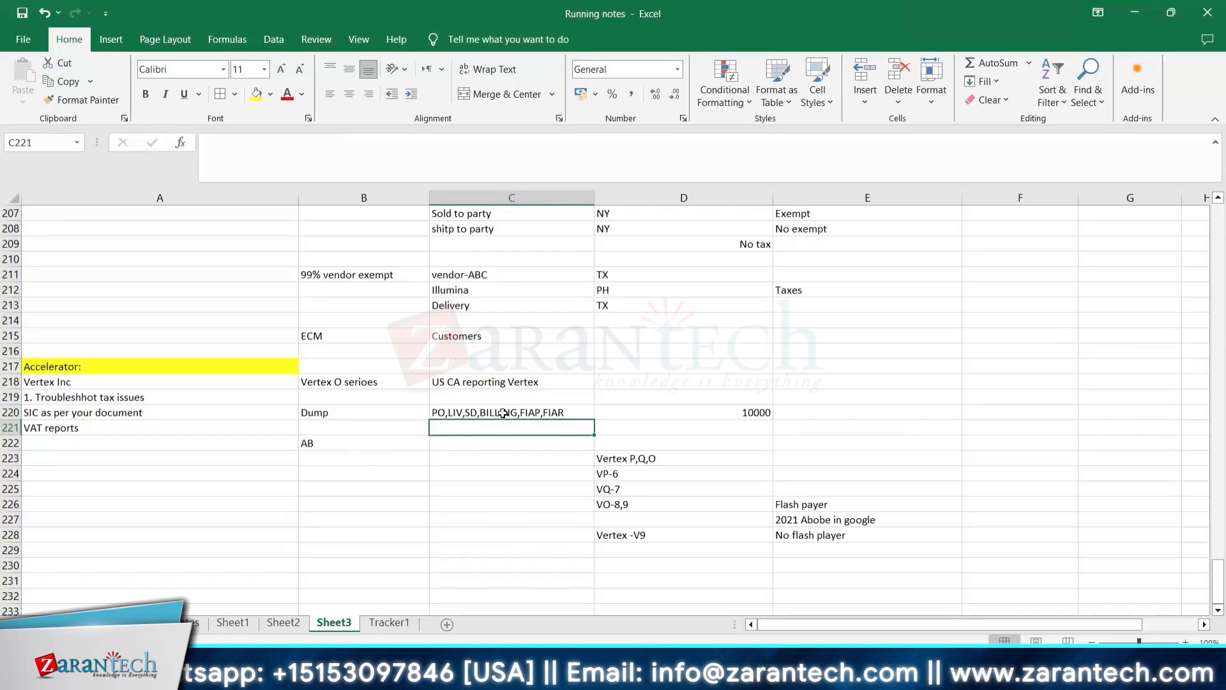
left_click(504, 412)
left_click(51, 365)
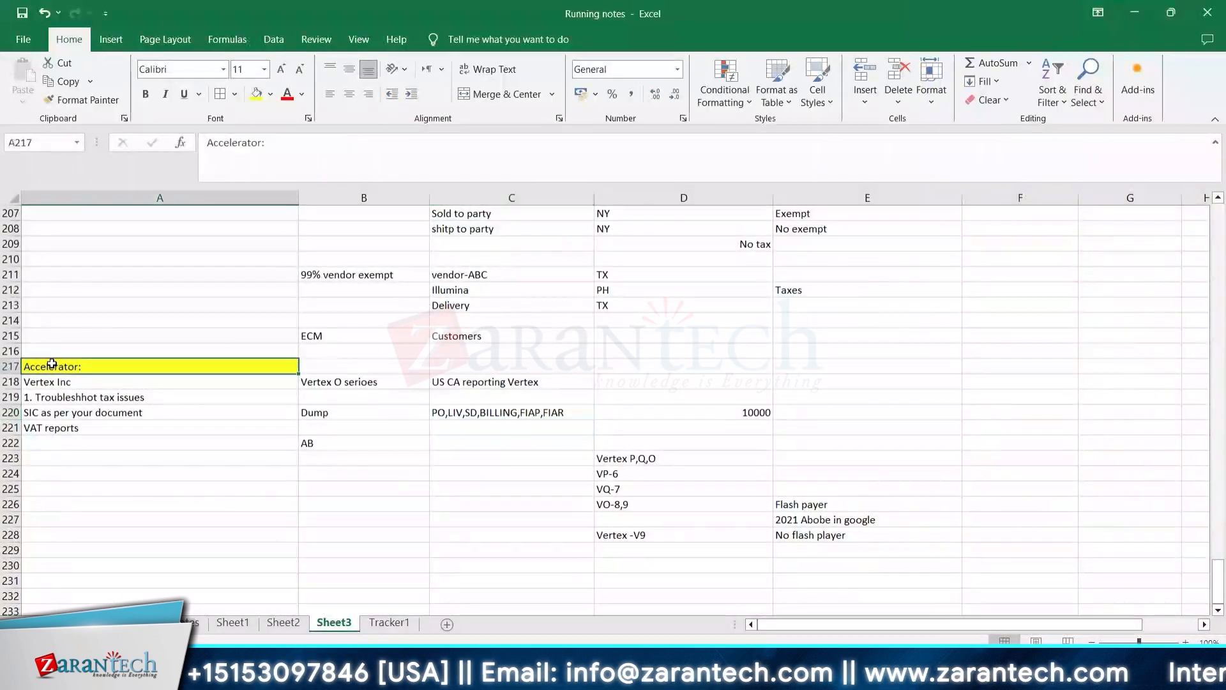
left_click(470, 414)
left_click(116, 416)
left_click(77, 443)
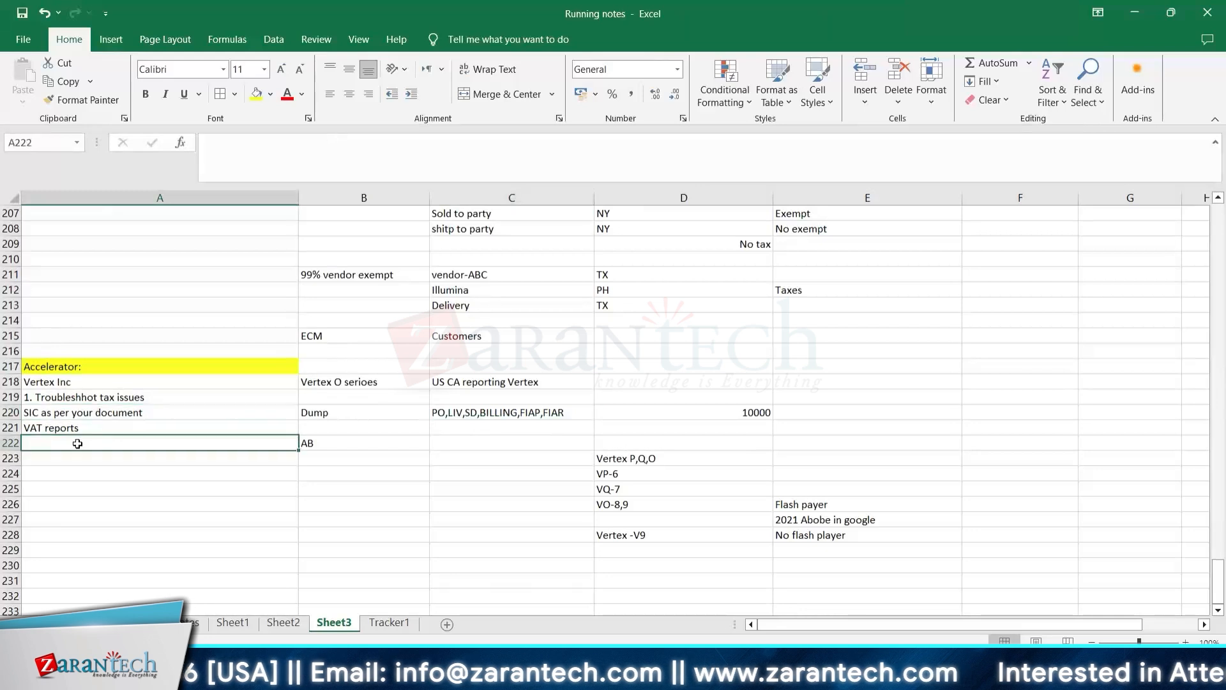
Step: Fill in the code pairs beside and below AB: BC in C222, BC in B223 and BD in C223
left_click(337, 444)
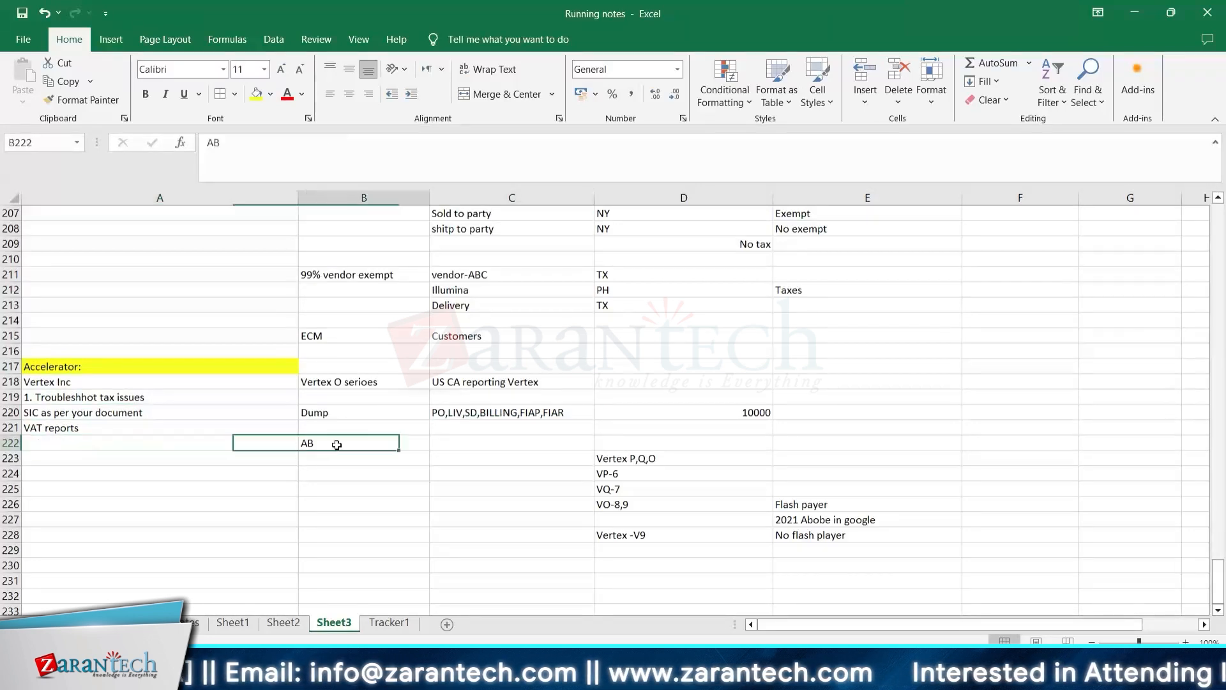
left_click(458, 443)
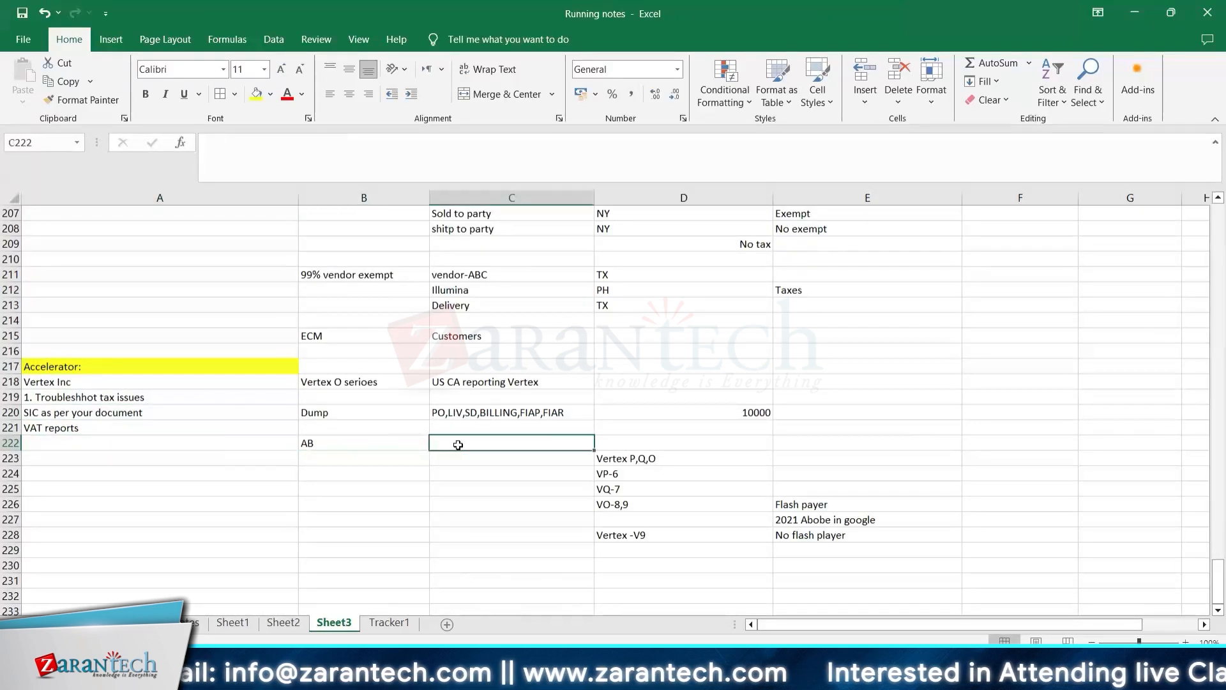
type("BC")
left_click(337, 460)
type("BC")
left_click(459, 460)
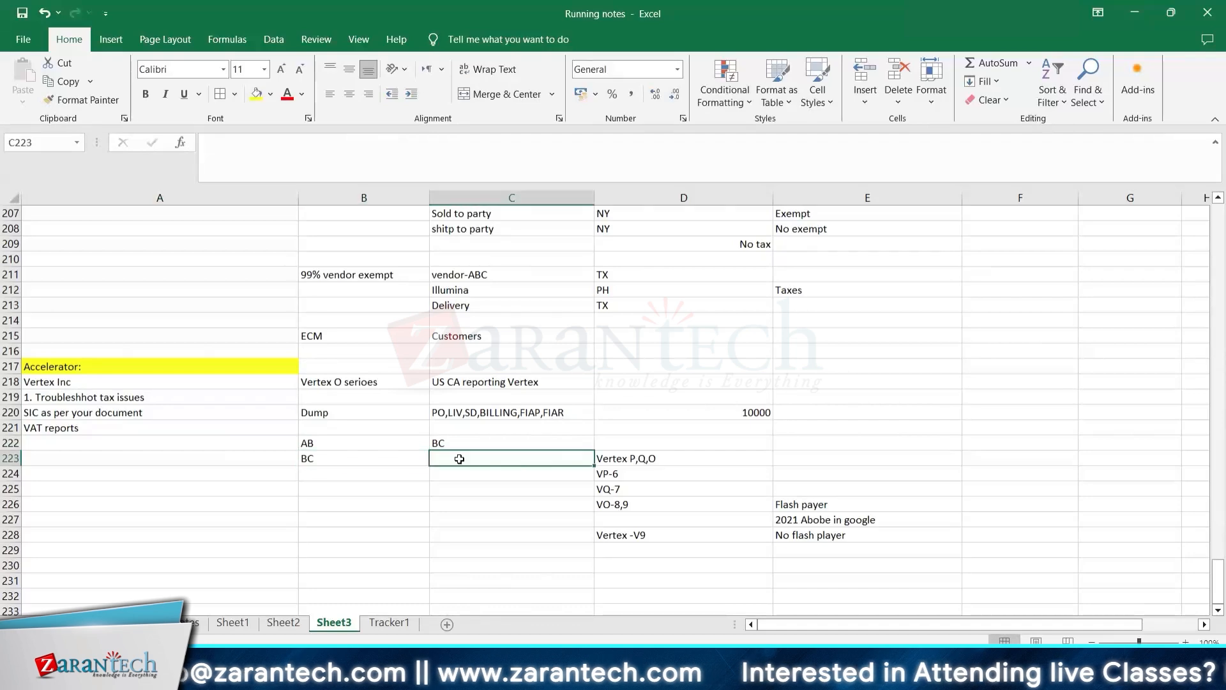
type("BD")
left_click(377, 476)
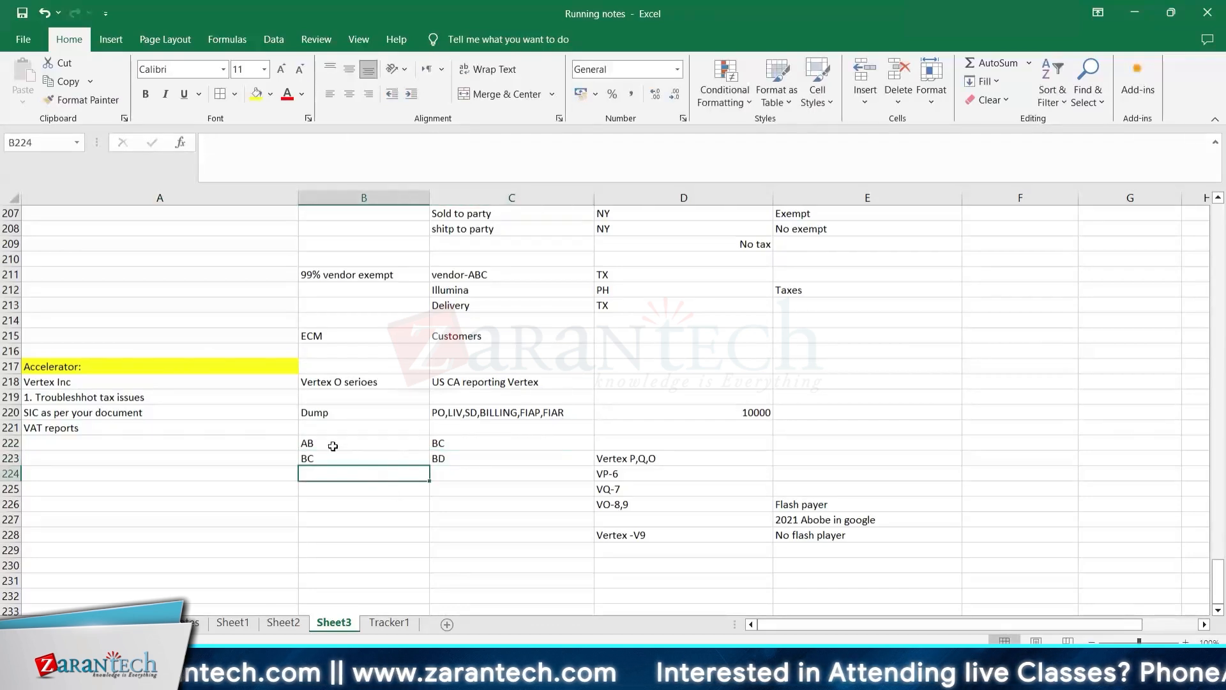
left_click_drag(328, 444, 434, 469)
left_click(351, 475)
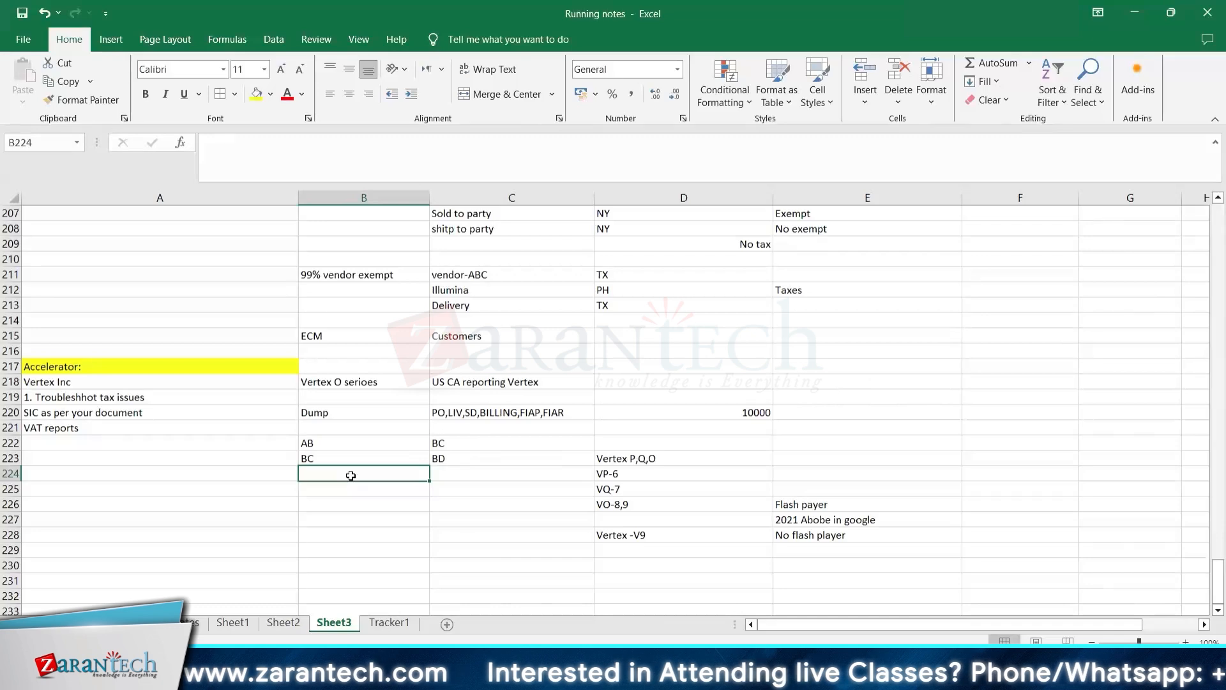
Step: Enter OBCL in cell B226 and list the tax codes A0 in C226 and V0 in C227
left_click(343, 507)
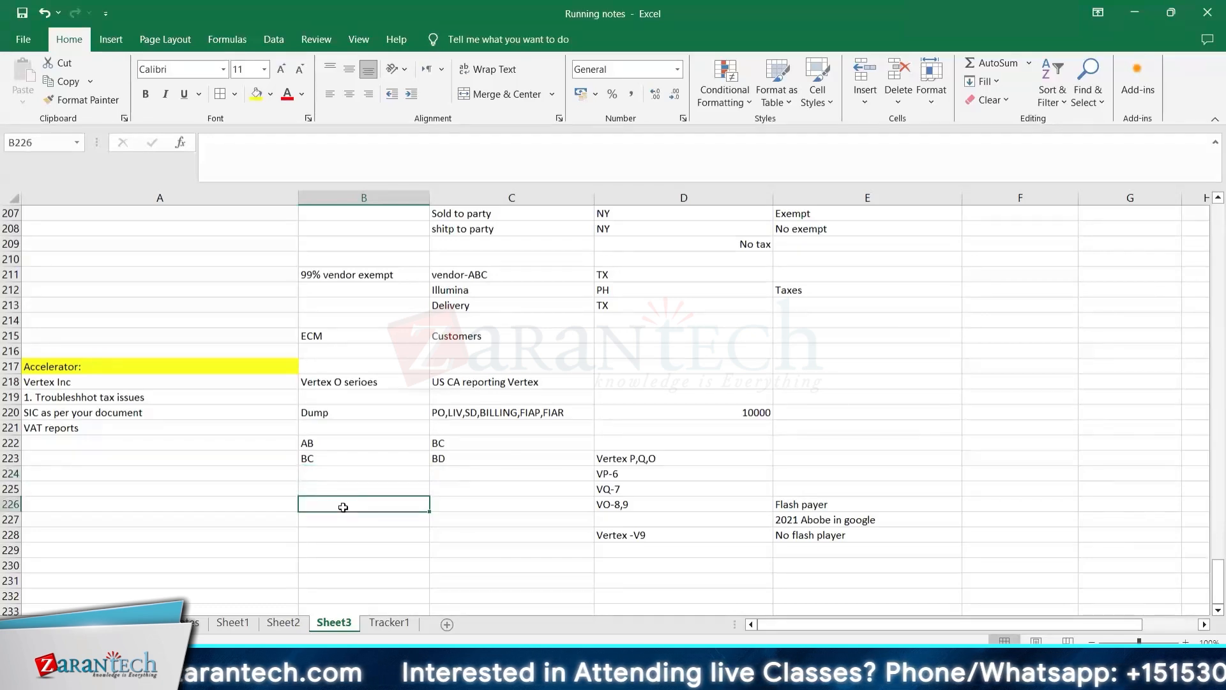
type("OBCL")
key("Tab")
type("A0")
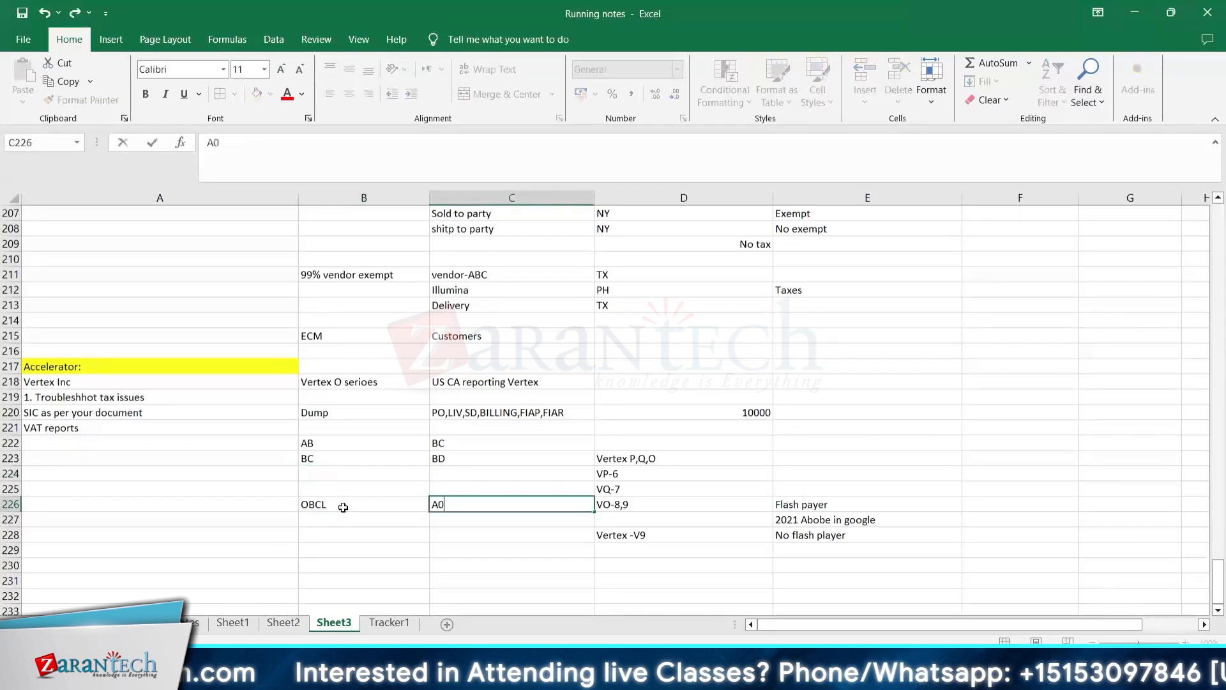
key("Tab")
key("Left")
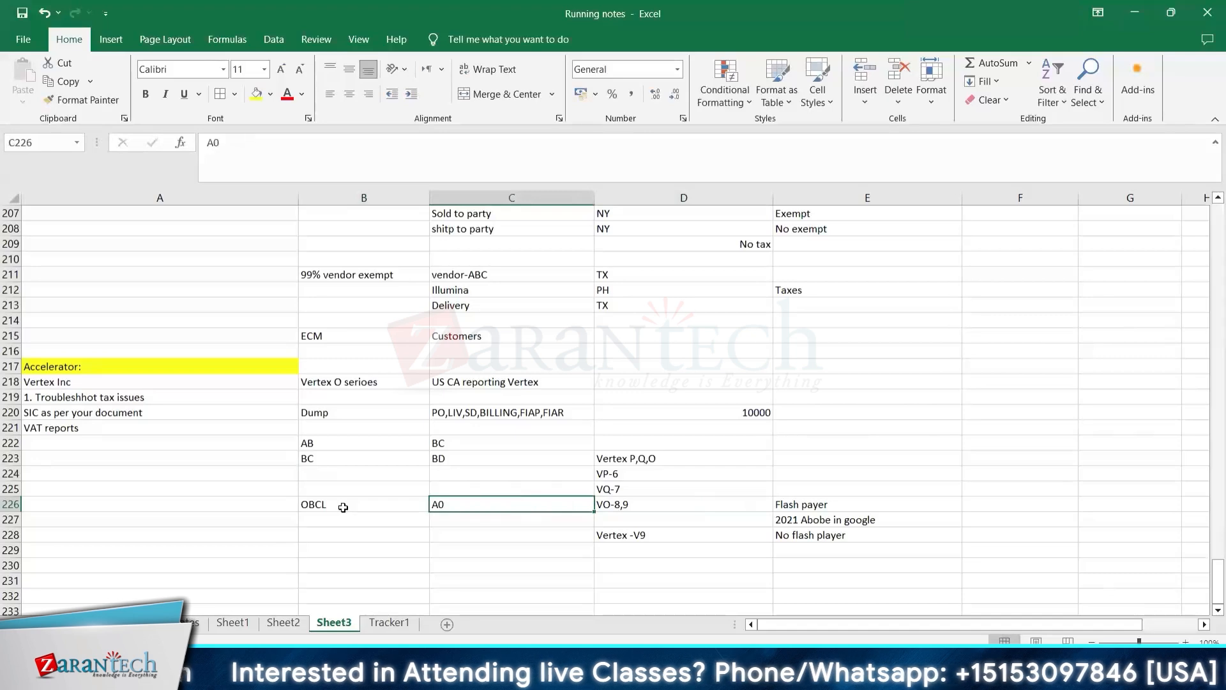
key("Return")
type("V0")
left_click(343, 507)
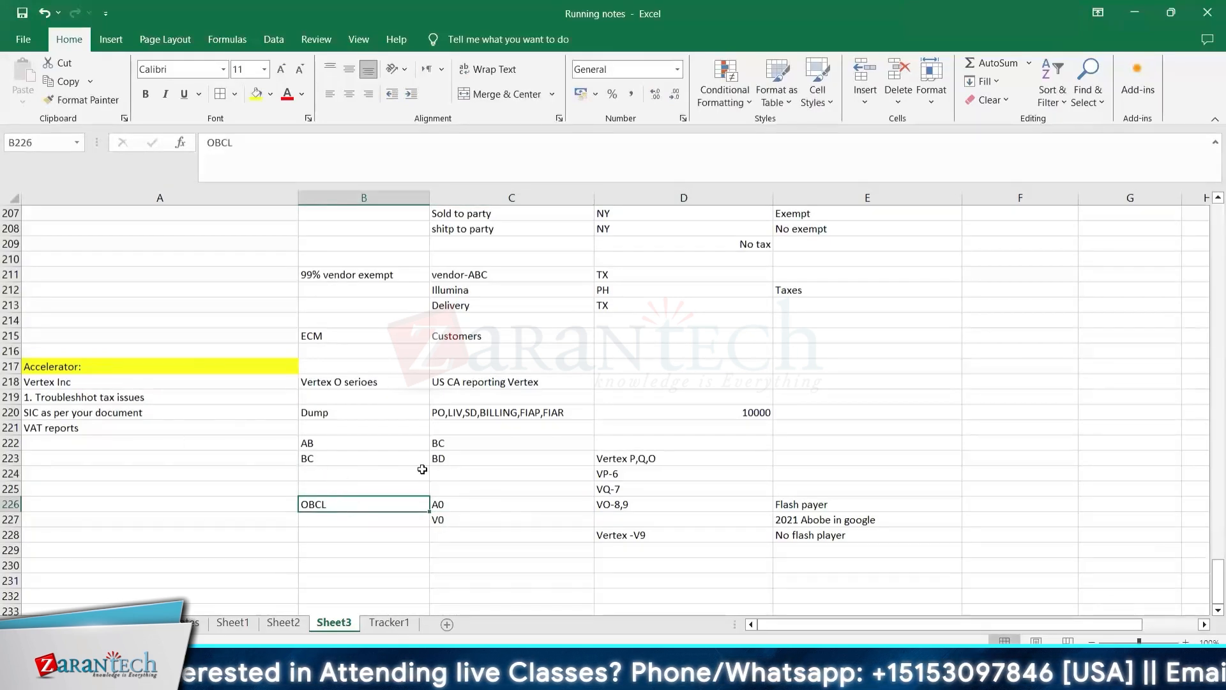
Step: Revisit the Accelerator heading and the Vertex Inc note in A217:A218
left_click(316, 553)
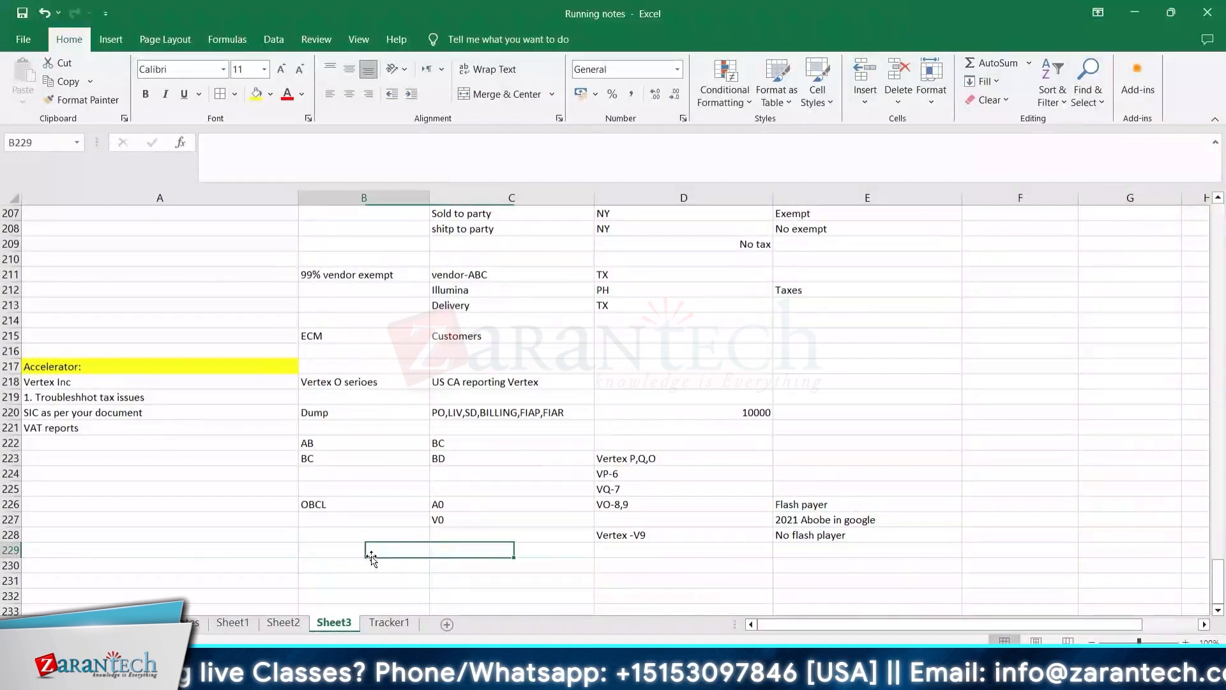
left_click(463, 554)
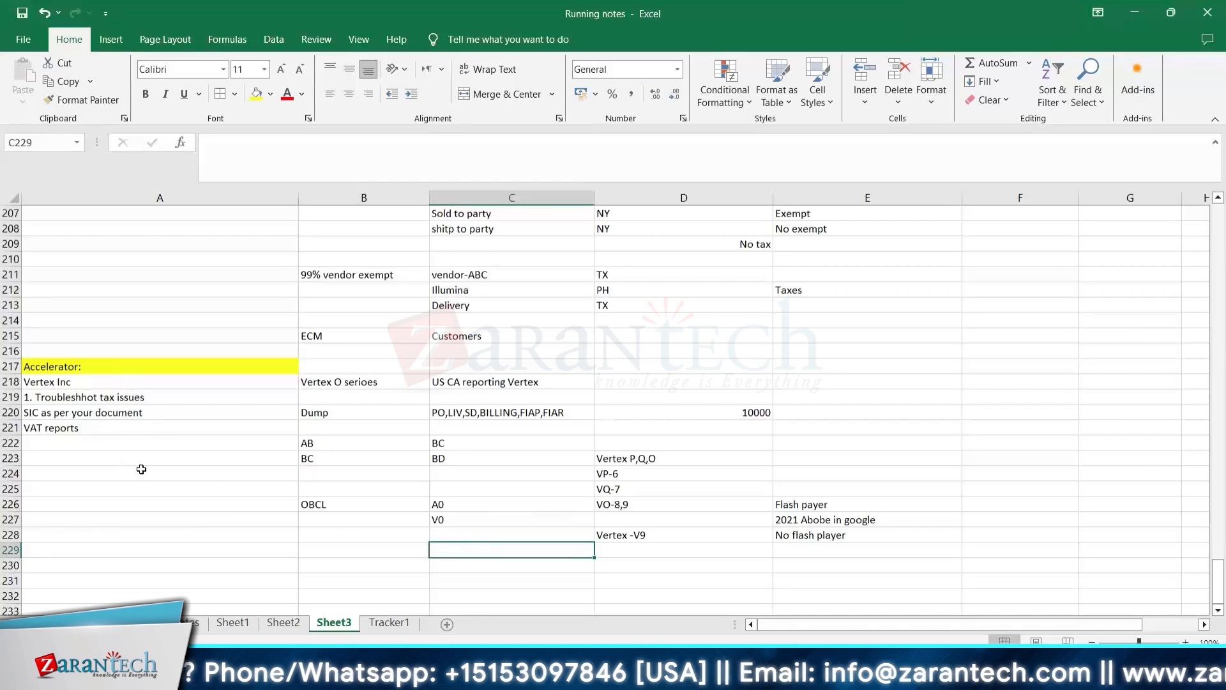
left_click(93, 383)
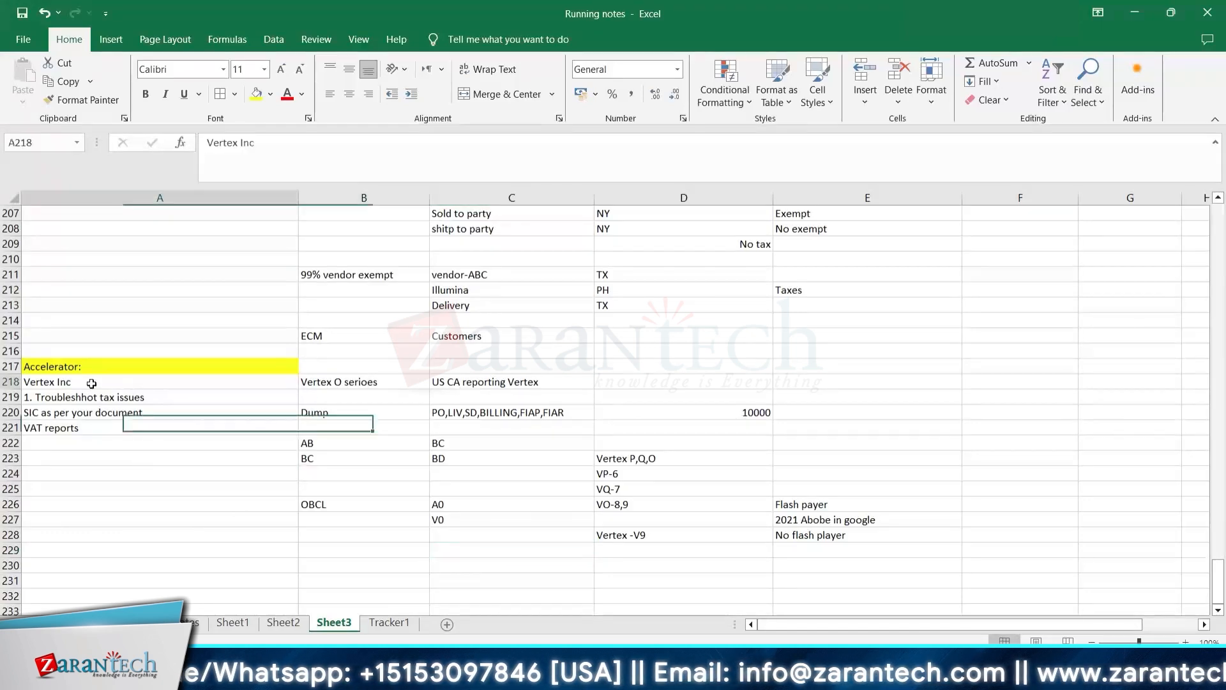
left_click(85, 366)
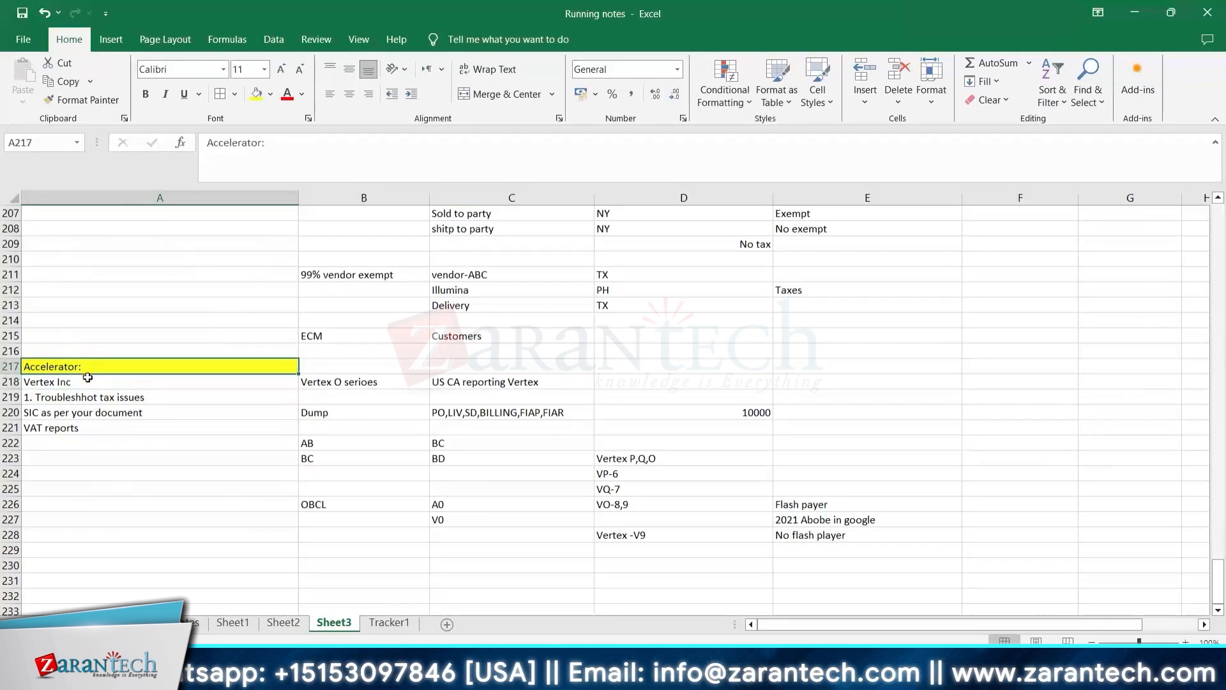
left_click(81, 382)
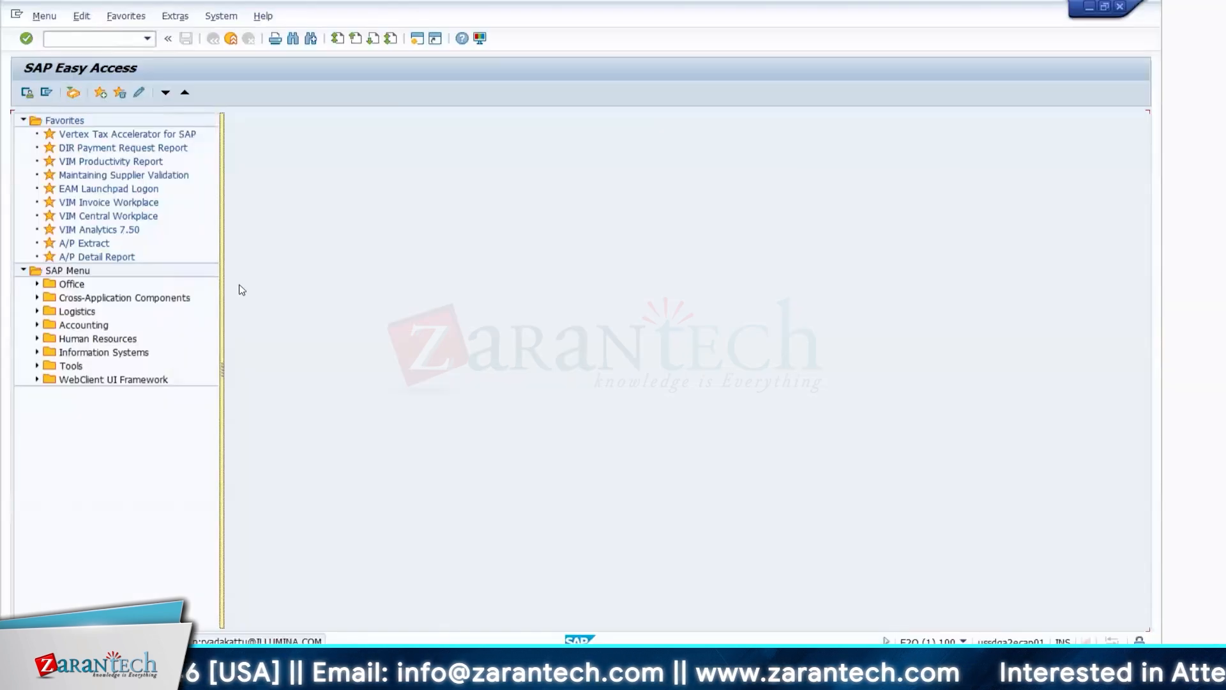
Step: In SAP Easy Access, open Vertex Tax Accelerator for SAP and download the Accelerator User Guide from its documentation
double_click(149, 136)
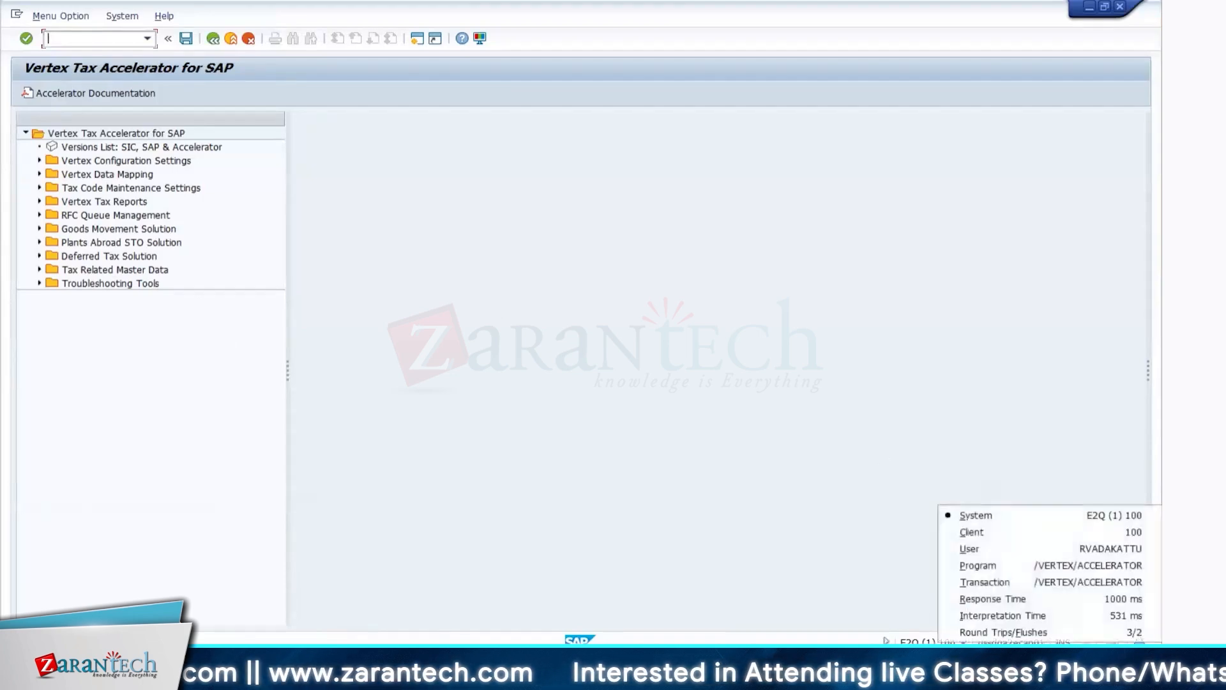
left_click(100, 94)
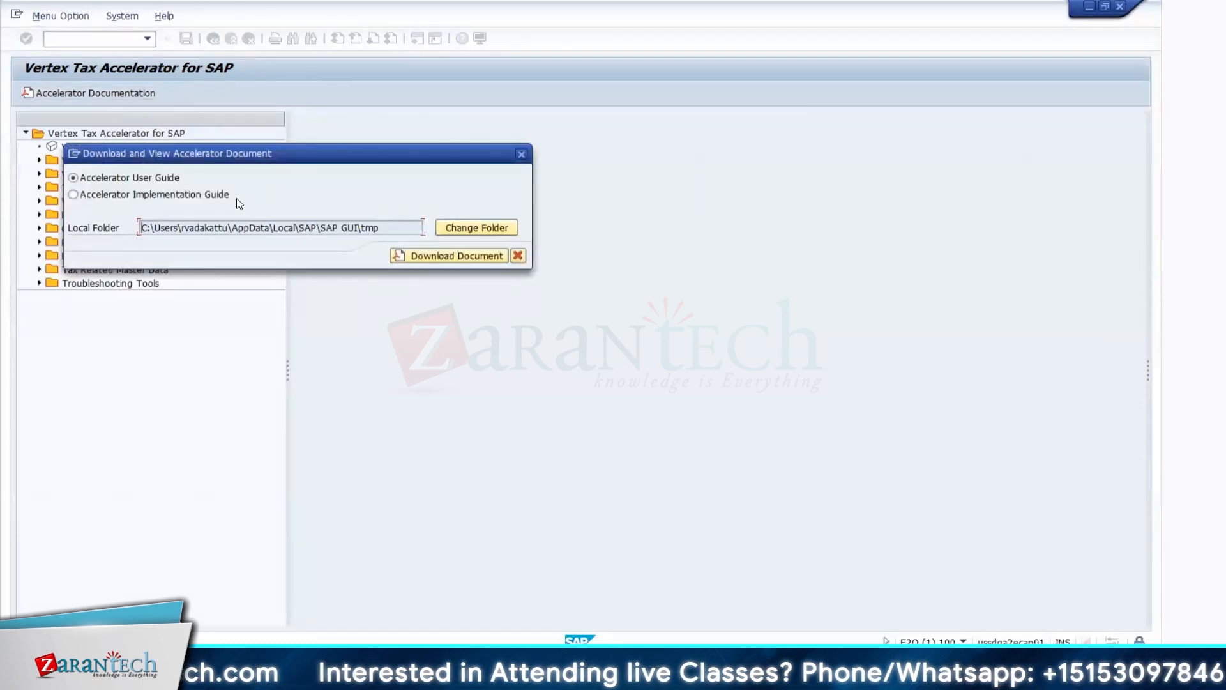
left_click(436, 258)
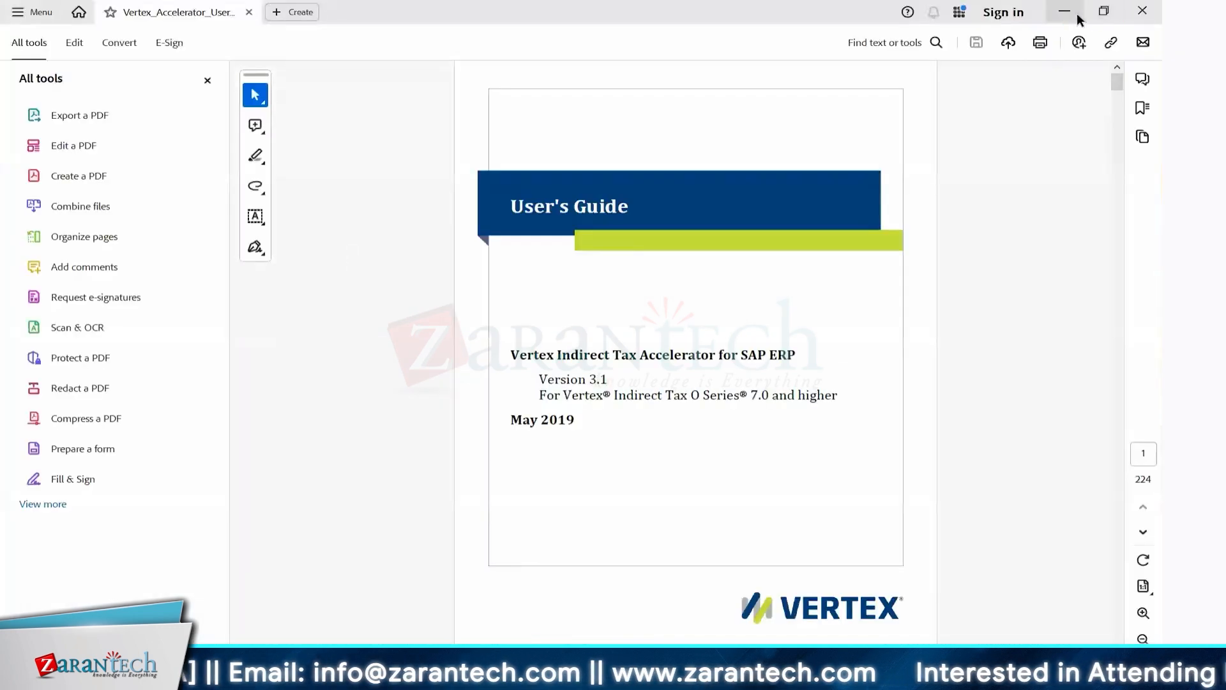
Step: Examine the supported Vertex O Series version on the User's Guide cover and skim ahead to page 33
left_click_drag(566, 395, 759, 401)
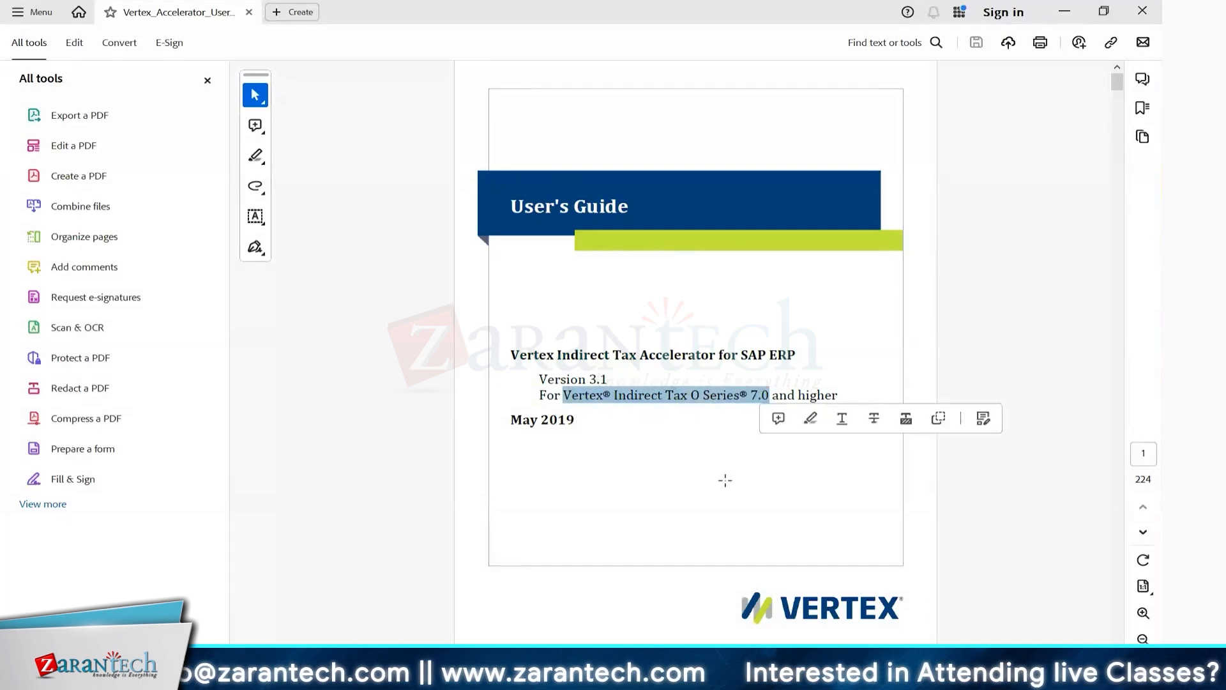
left_click(725, 480)
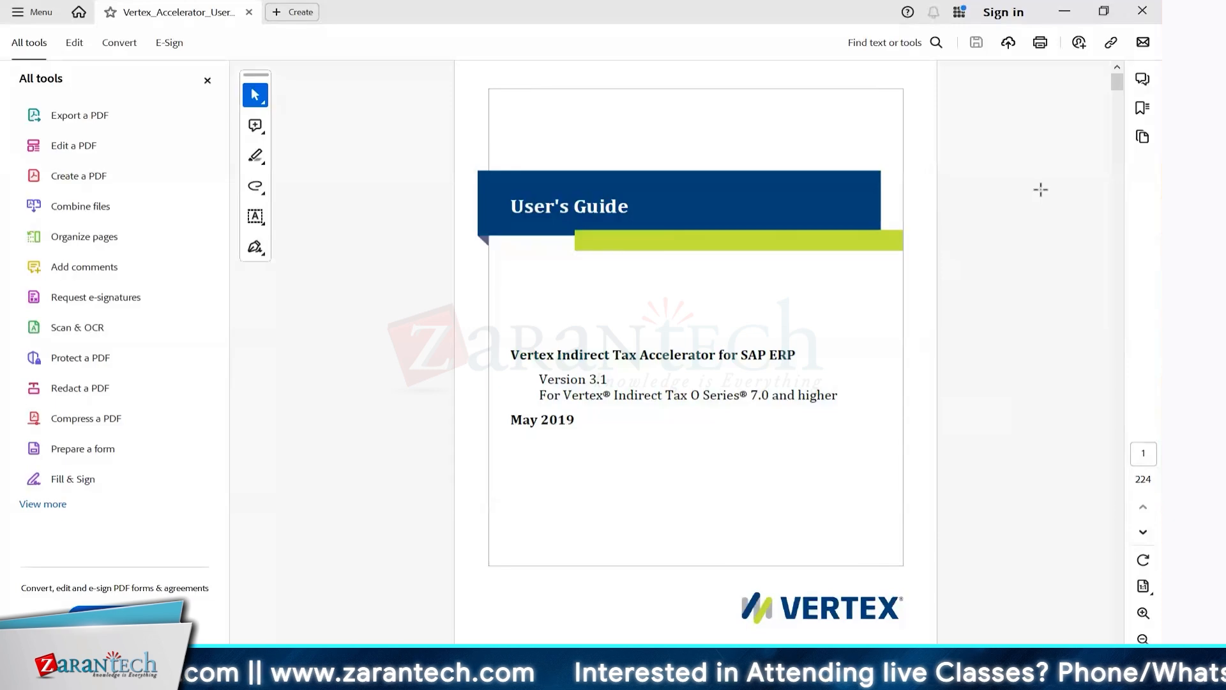
left_click_drag(1117, 83, 1112, 156)
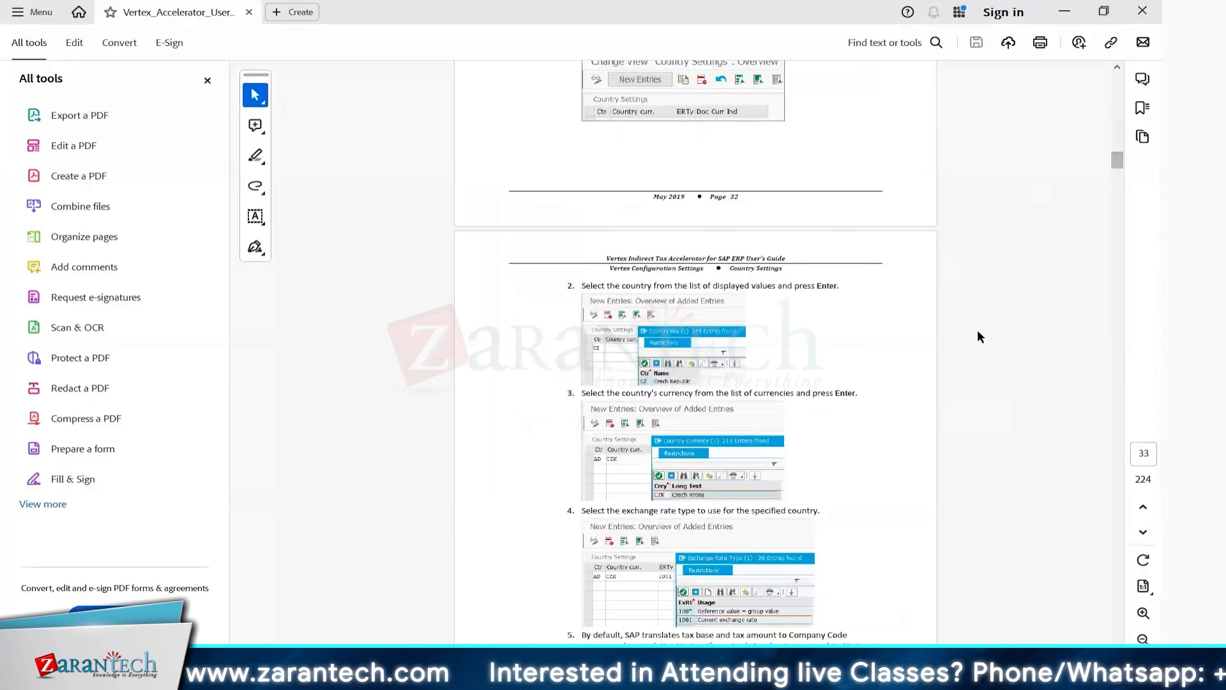
Step: Return to the Vertex Tax Accelerator for SAP screen and open the Versions List: SIC, SAP & Accelerator report
left_click(483, 261)
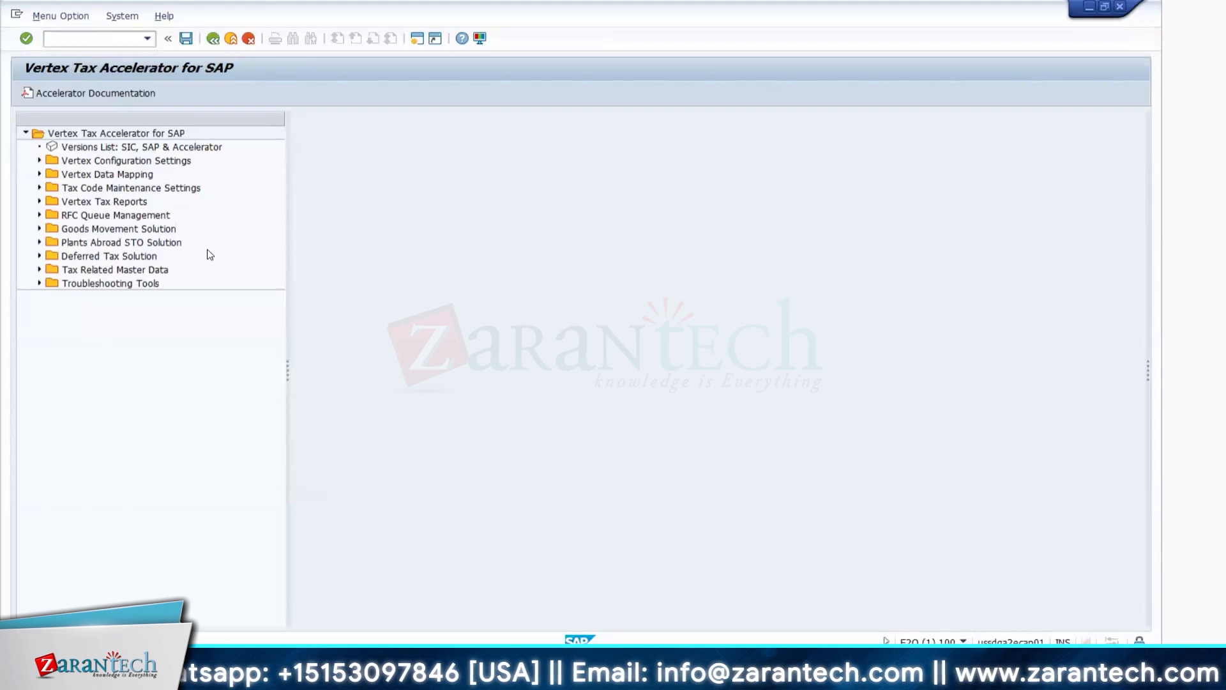
left_click(113, 151)
double_click(113, 151)
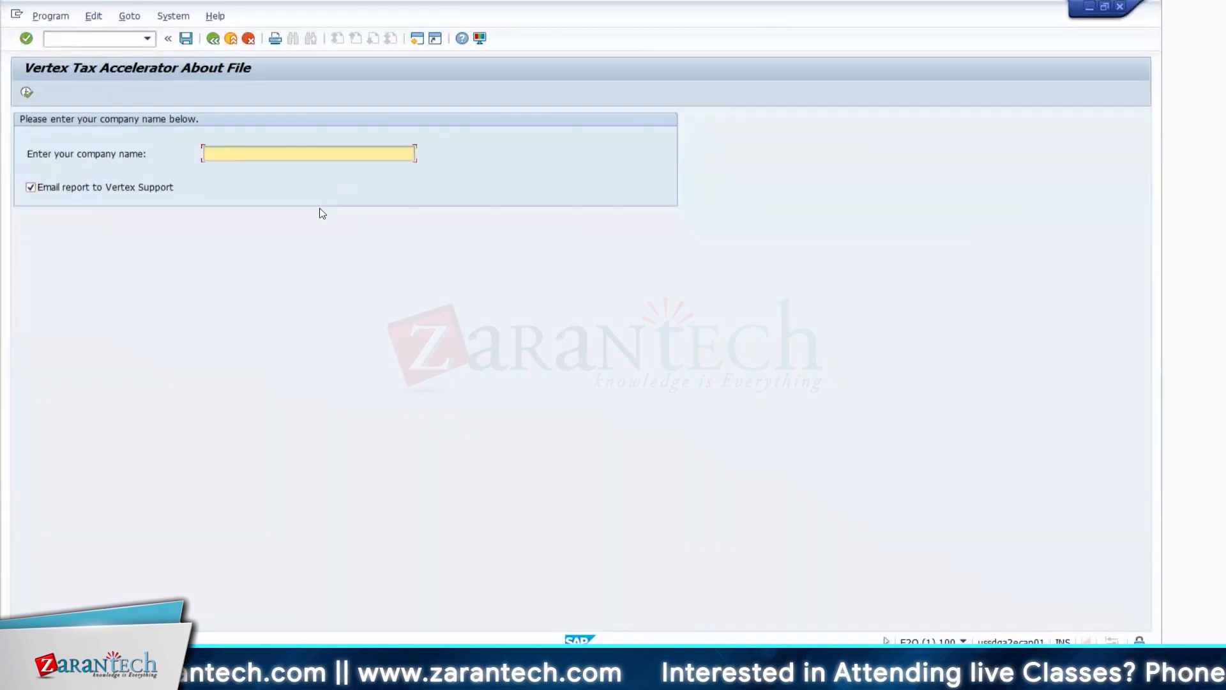
type("US")
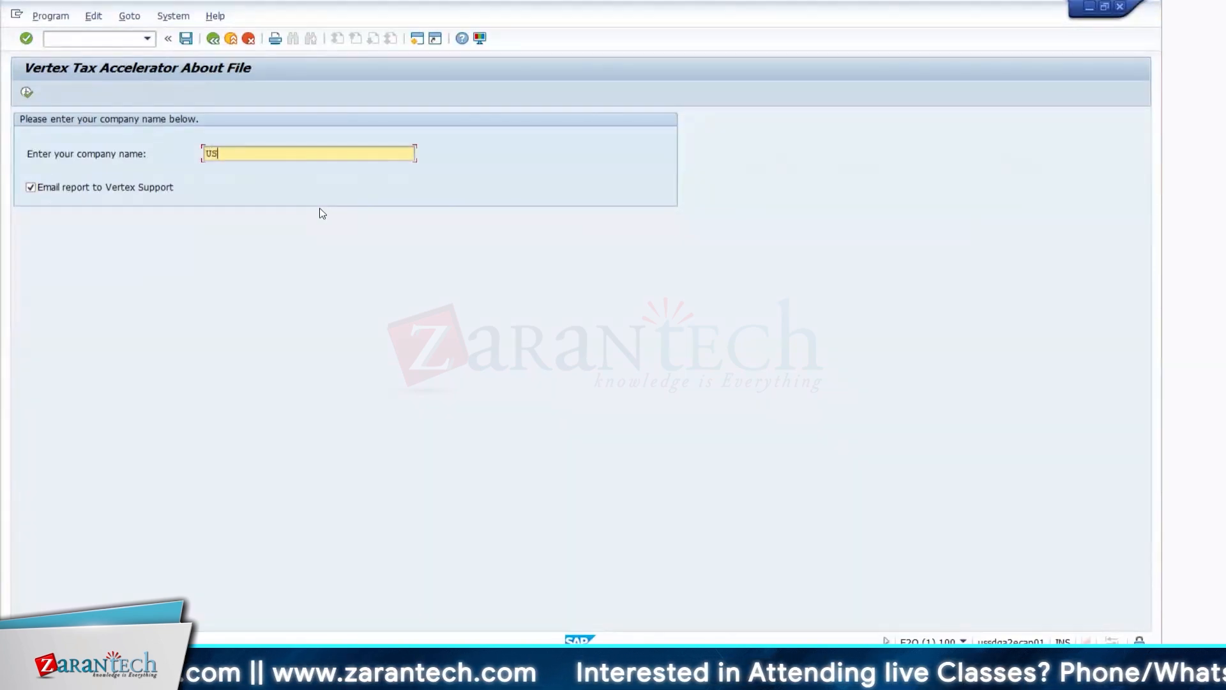
type("01")
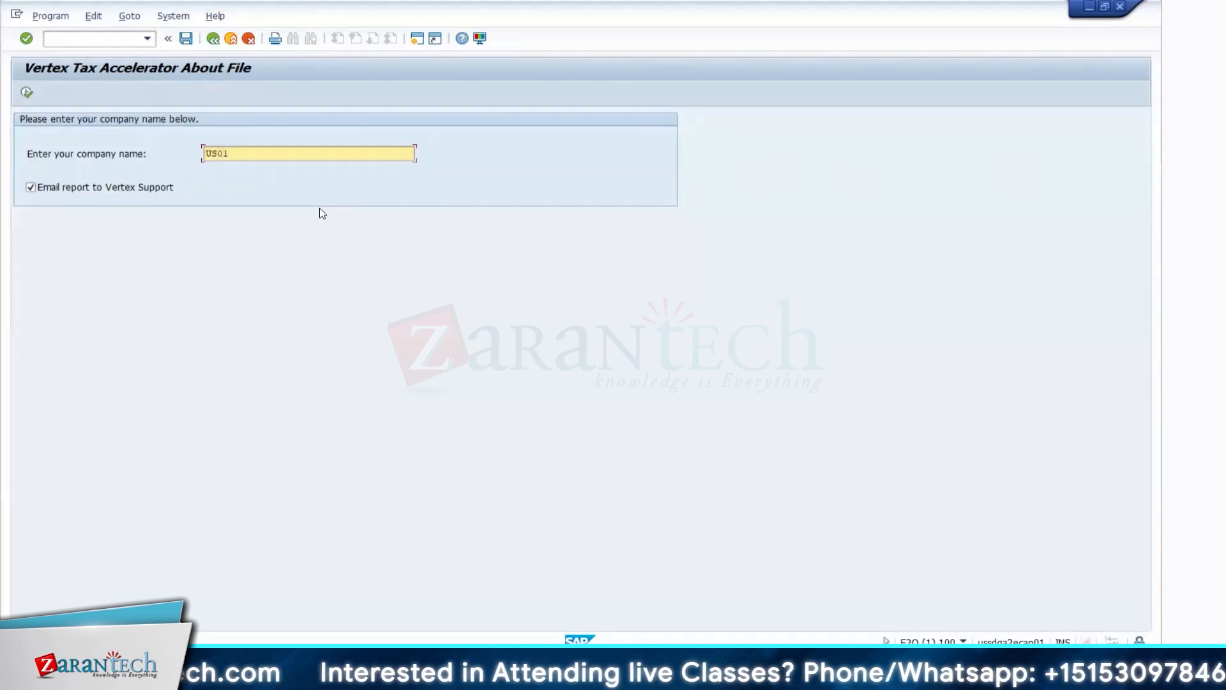
key("BackSpace")
key("BackSpace")
key("BackSpace")
key("BackSpace")
type("I11")
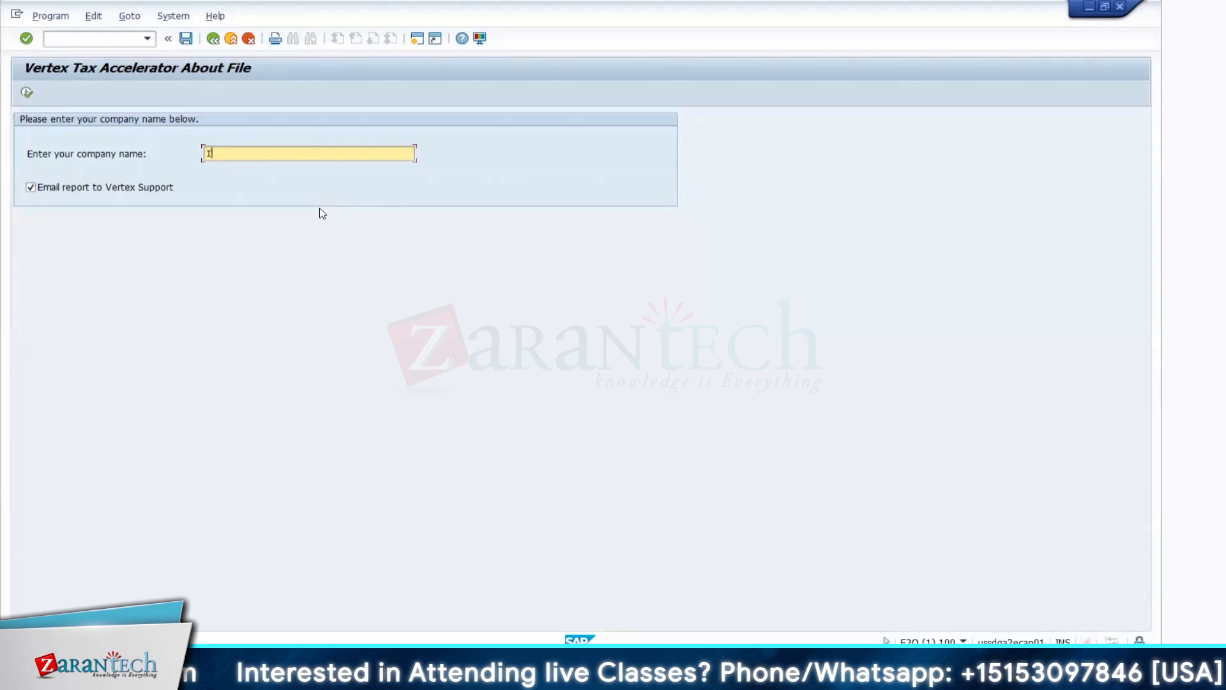
key("BackSpace")
key("BackSpace")
key("BackSpace")
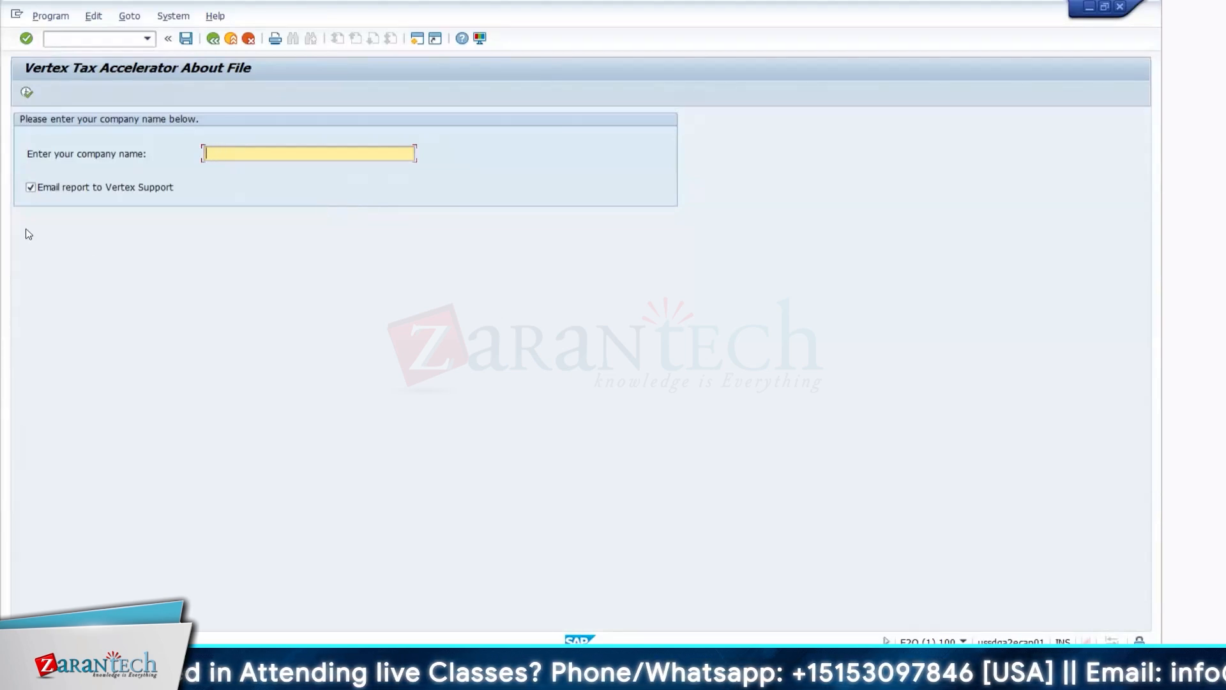
Step: Run the versions report for company name Illumina Inc with the email report to Vertex Support turned off, and acknowledge the notice
left_click(69, 190)
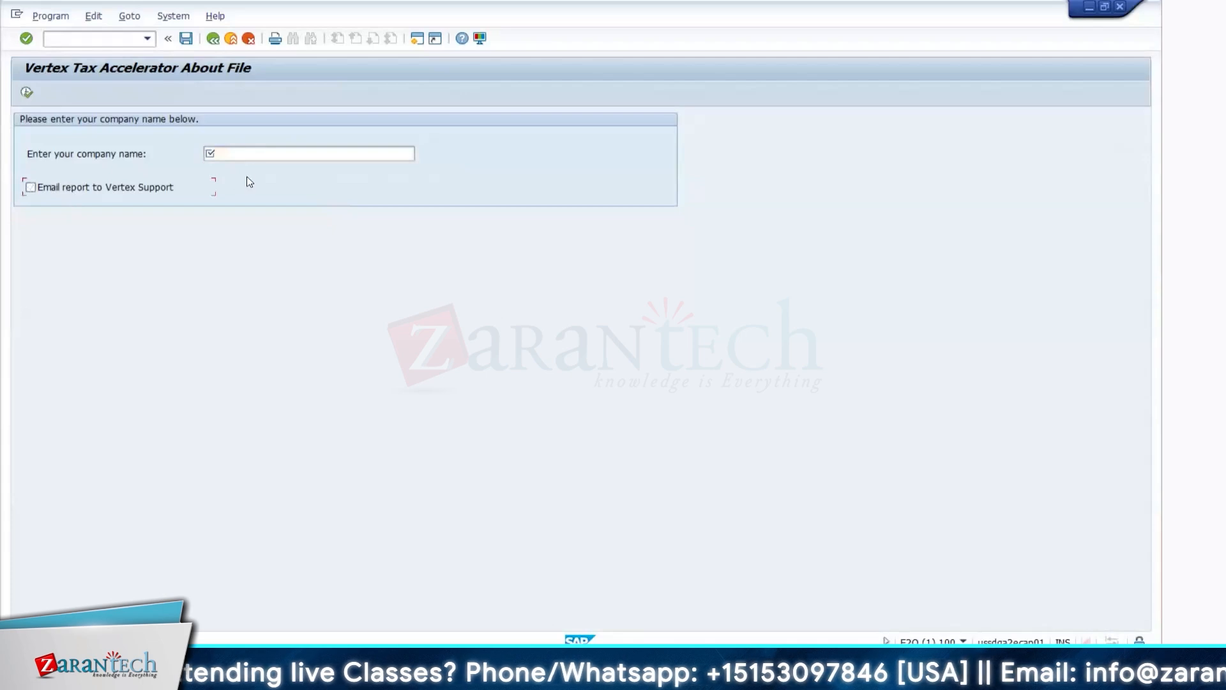
left_click(253, 156)
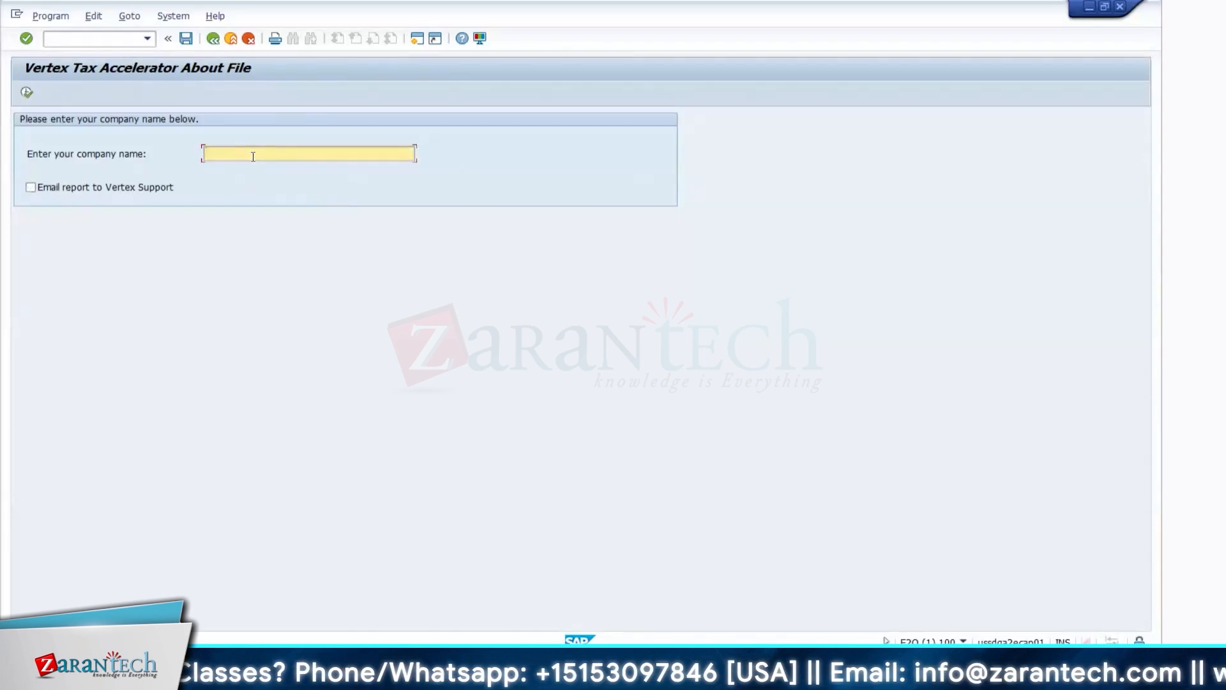
type("Illumina Inc")
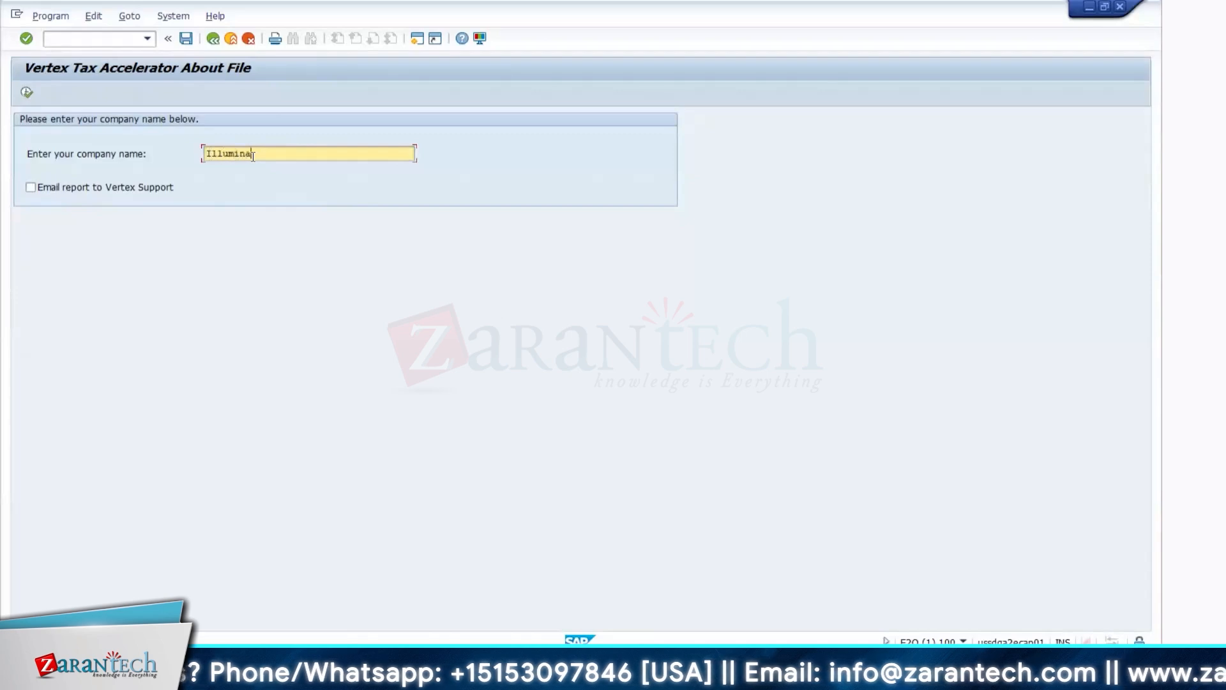
left_click(26, 92)
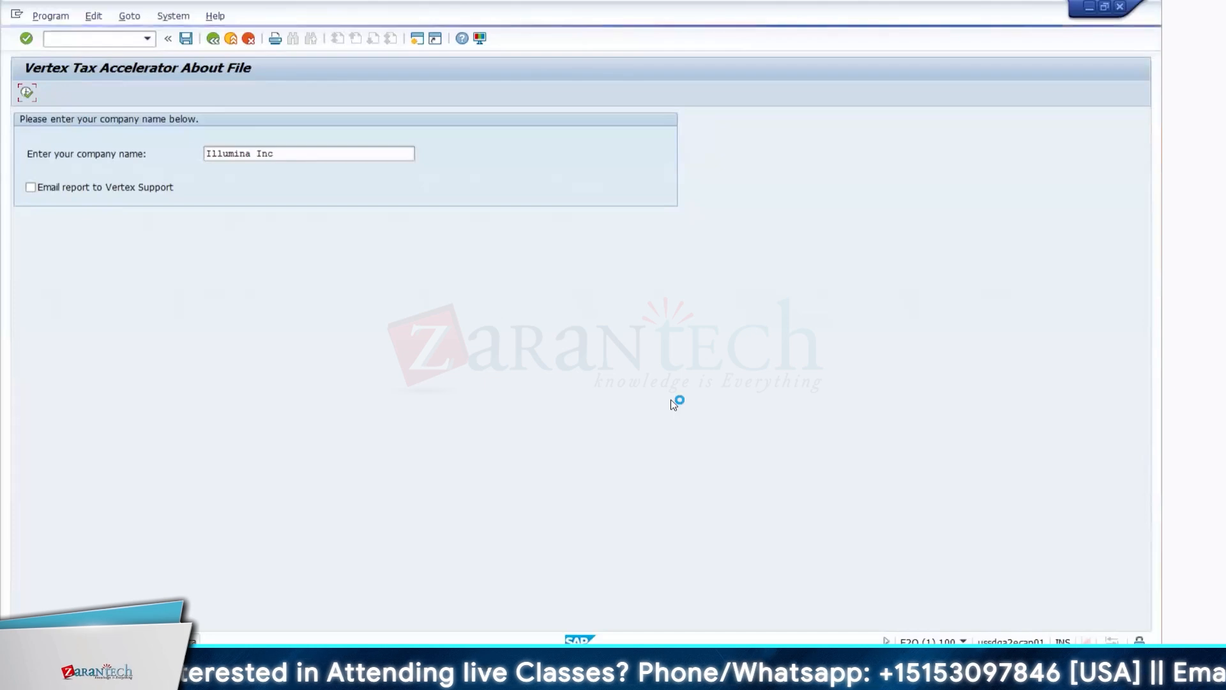
left_click(17, 15)
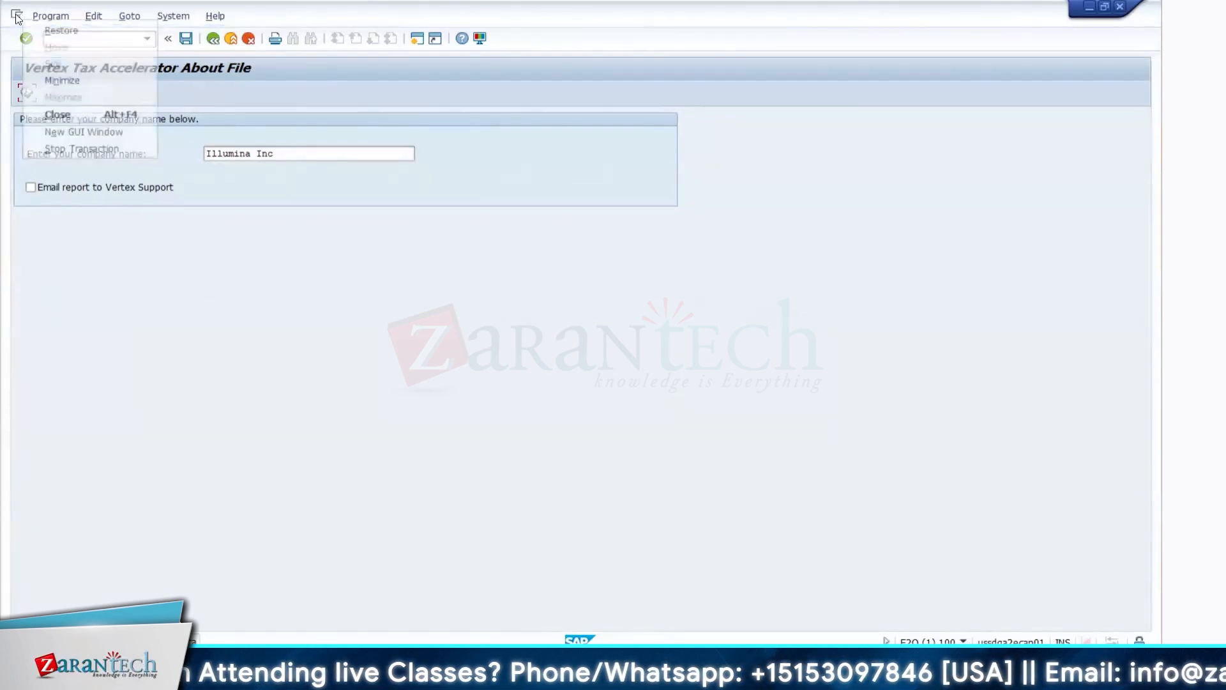
left_click(76, 132)
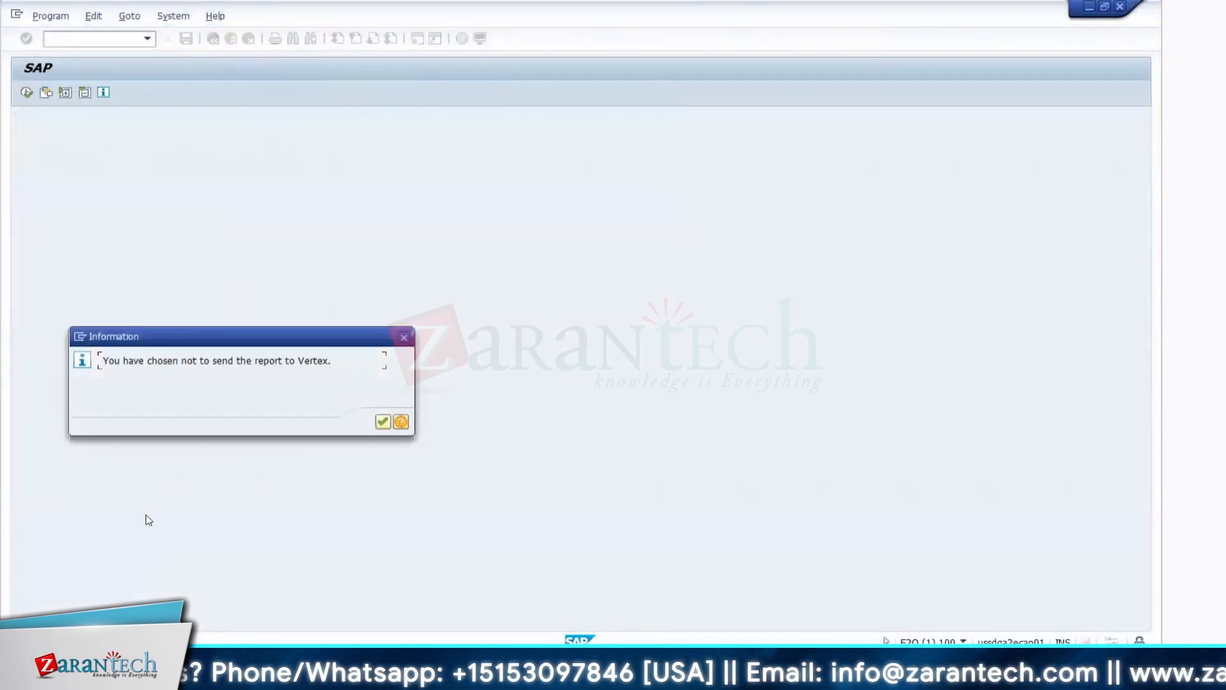
left_click(383, 420)
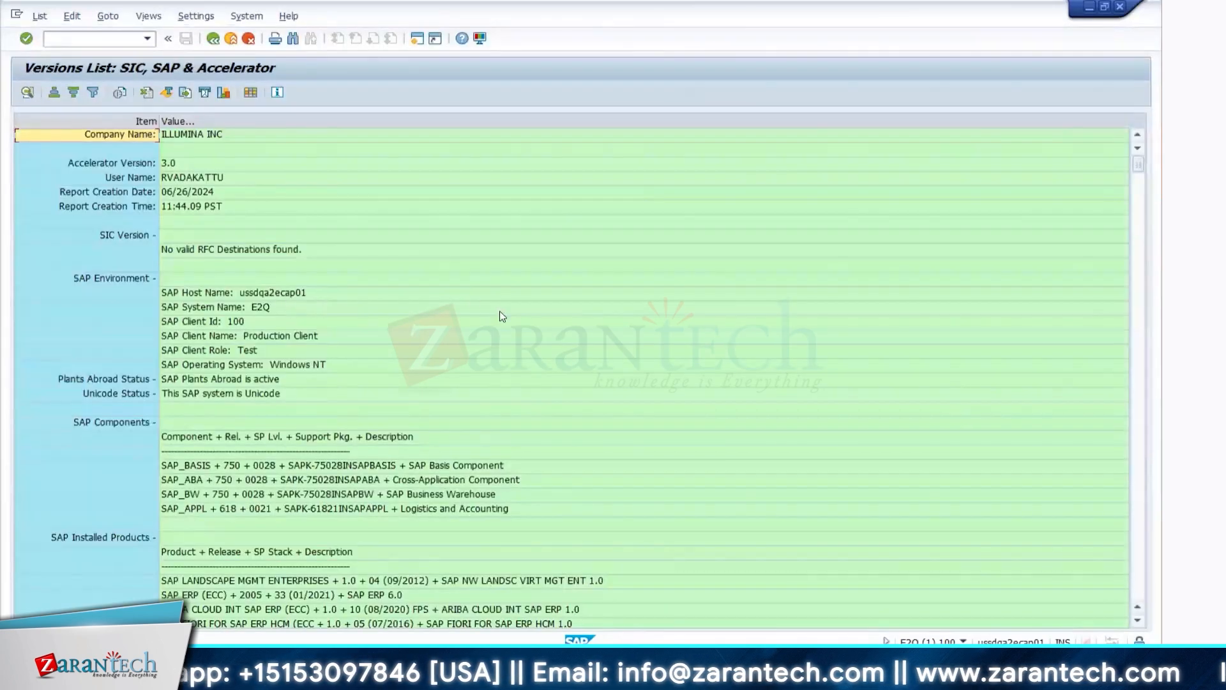
Step: Examine the Accelerator version and the SAP environment entries in the versions list
left_click(473, 294)
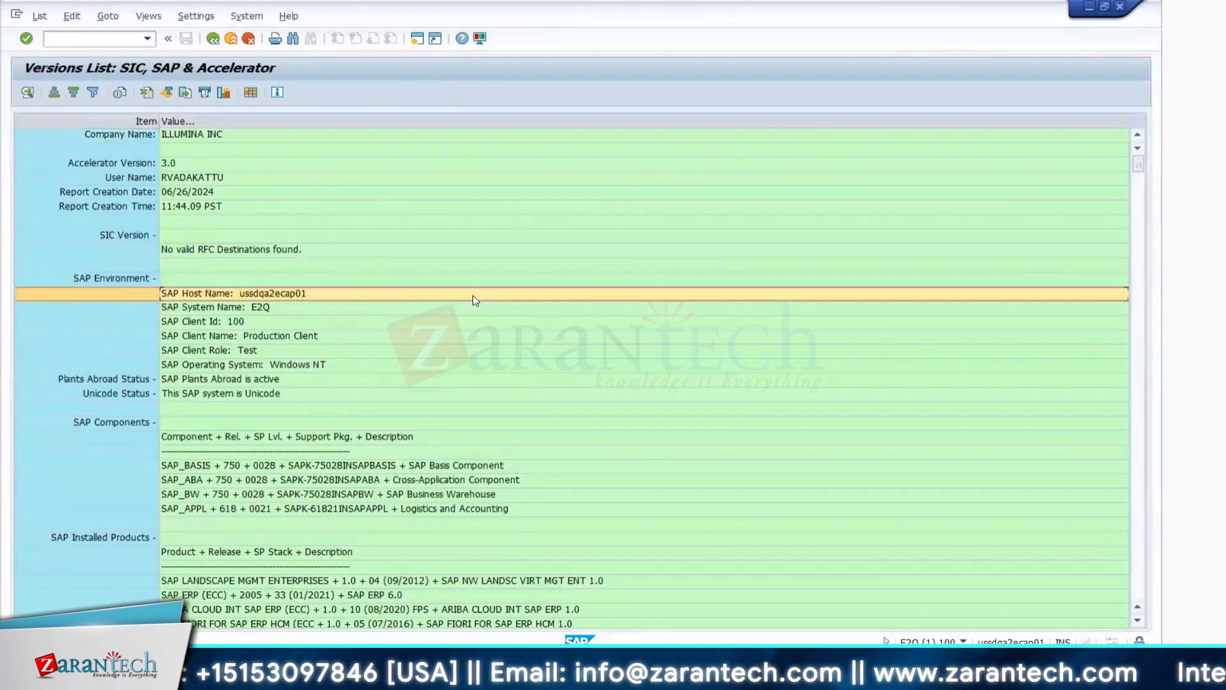
left_click(224, 164)
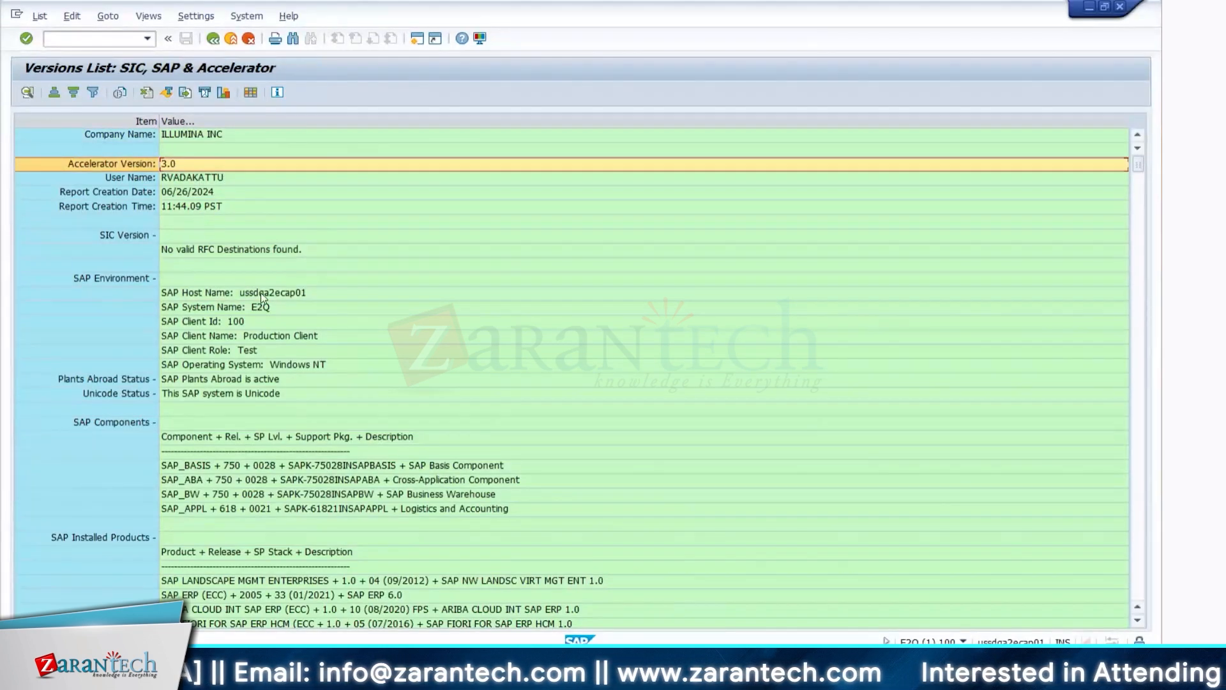
left_click(318, 294)
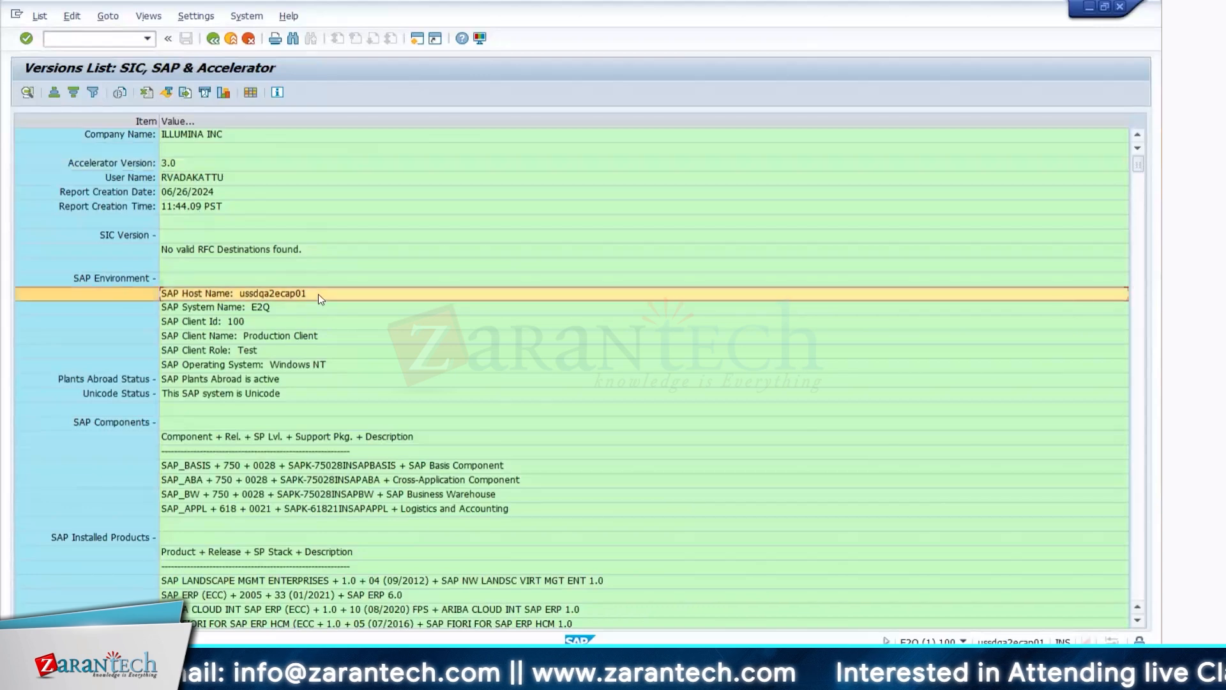
left_click(314, 312)
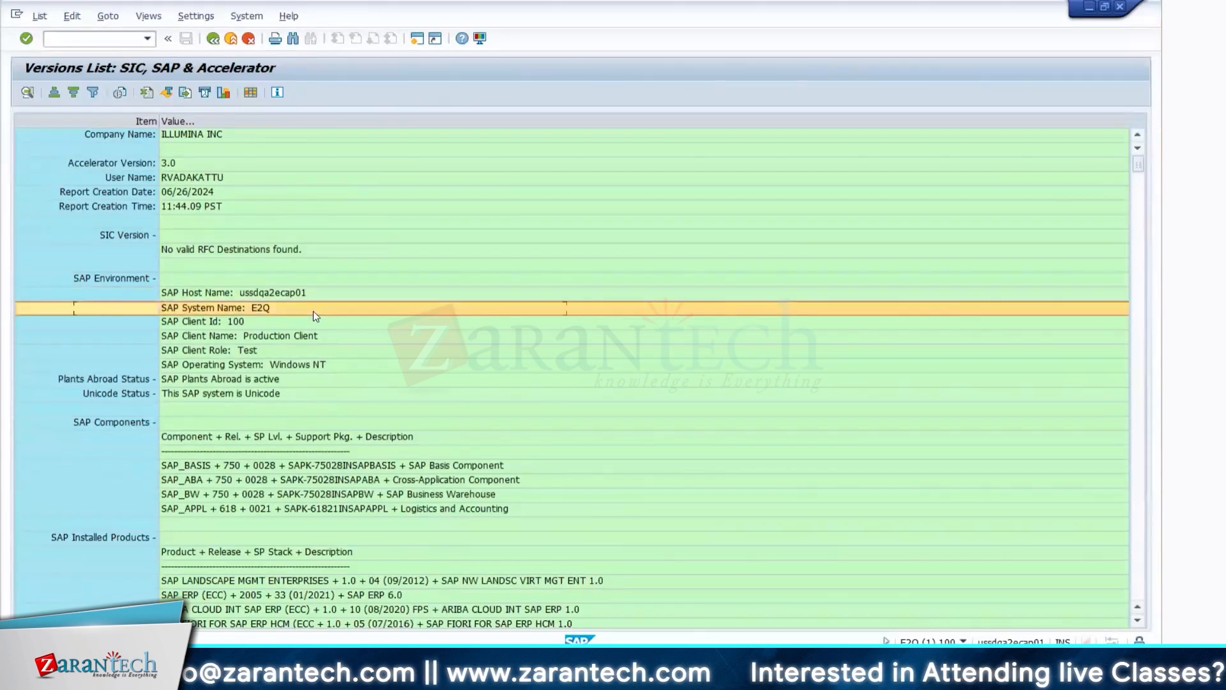
key("Down")
key("Down")
key("Down")
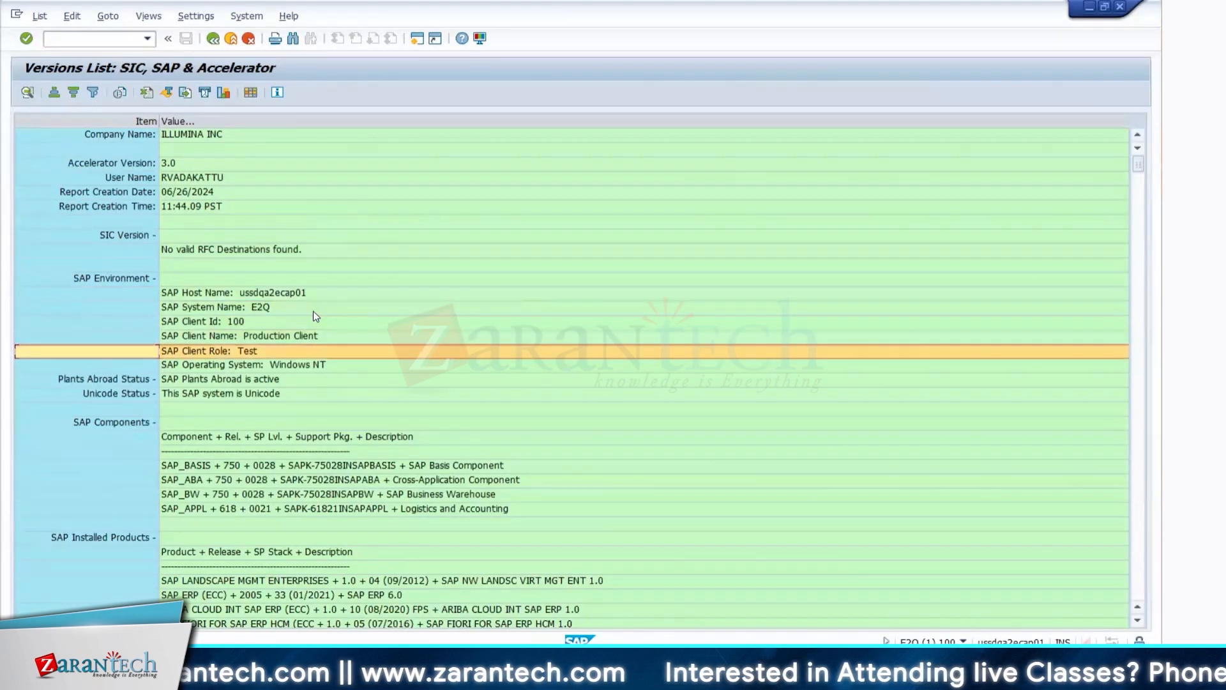
key("Down")
key("Down")
key("Down")
Step: Go through the SAP components and SAP installed products sections of the versions list
key("Down")
key("Down")
key("Down")
key("Down")
key("Down")
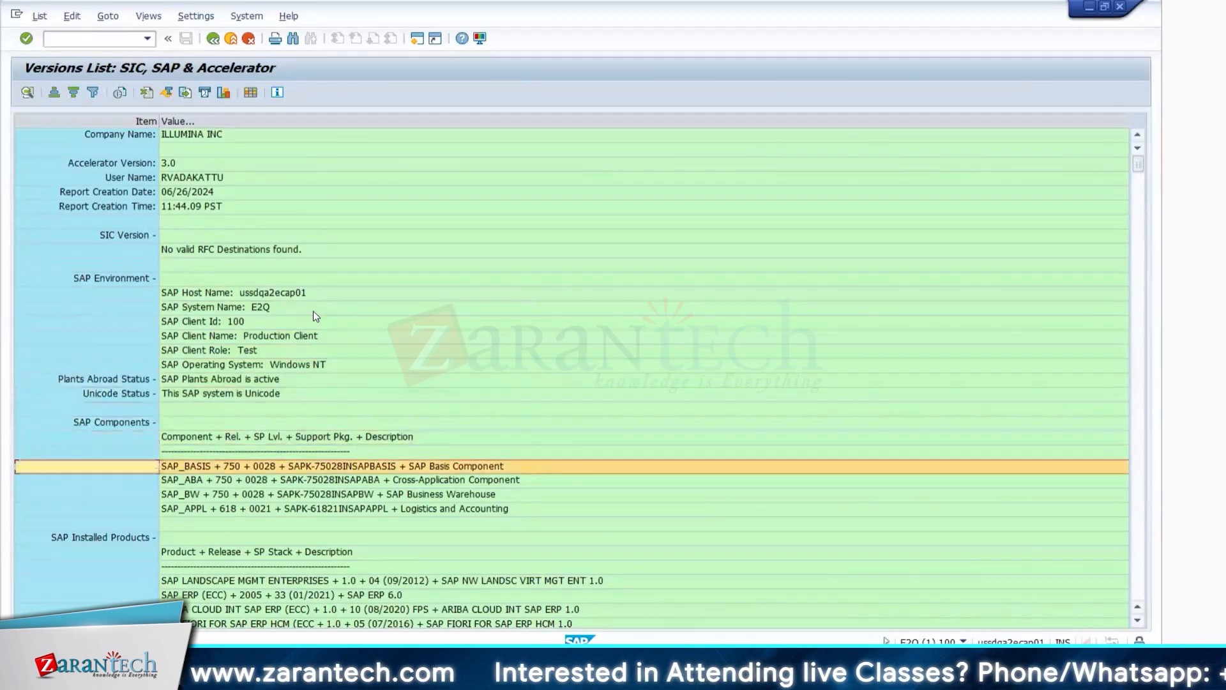
key("Down")
key("Down")
key("Down")
key("Down")
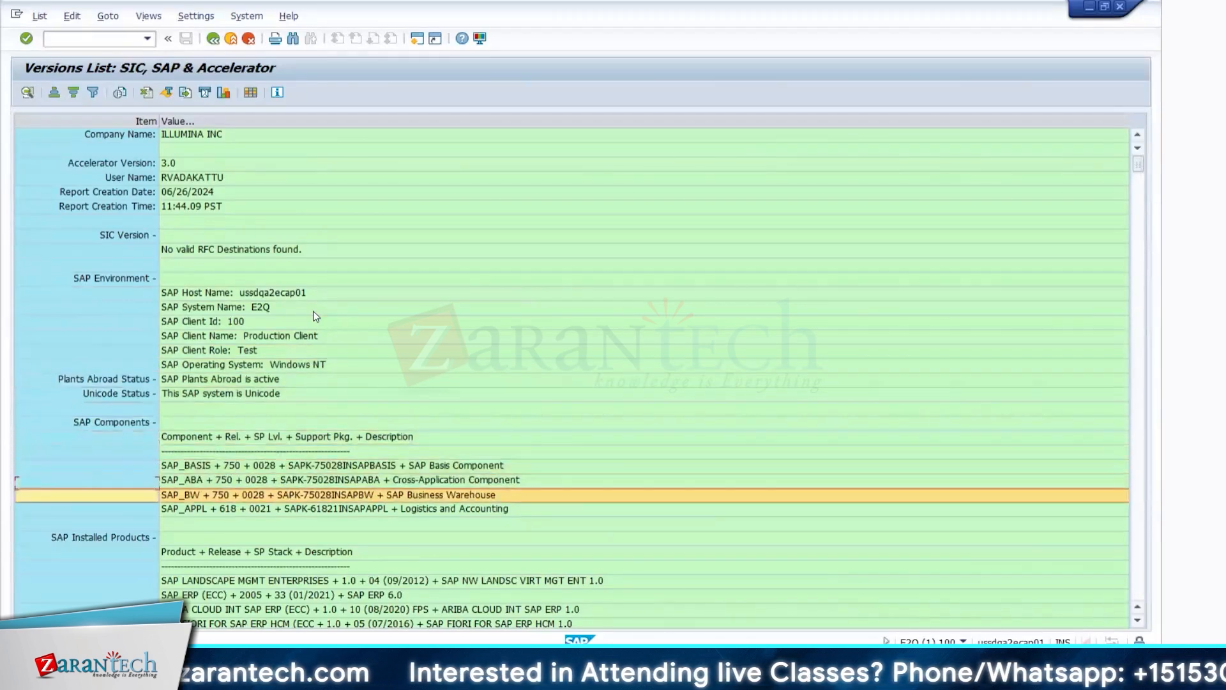
key("Down")
key("Down")
key("Down")
key("Down")
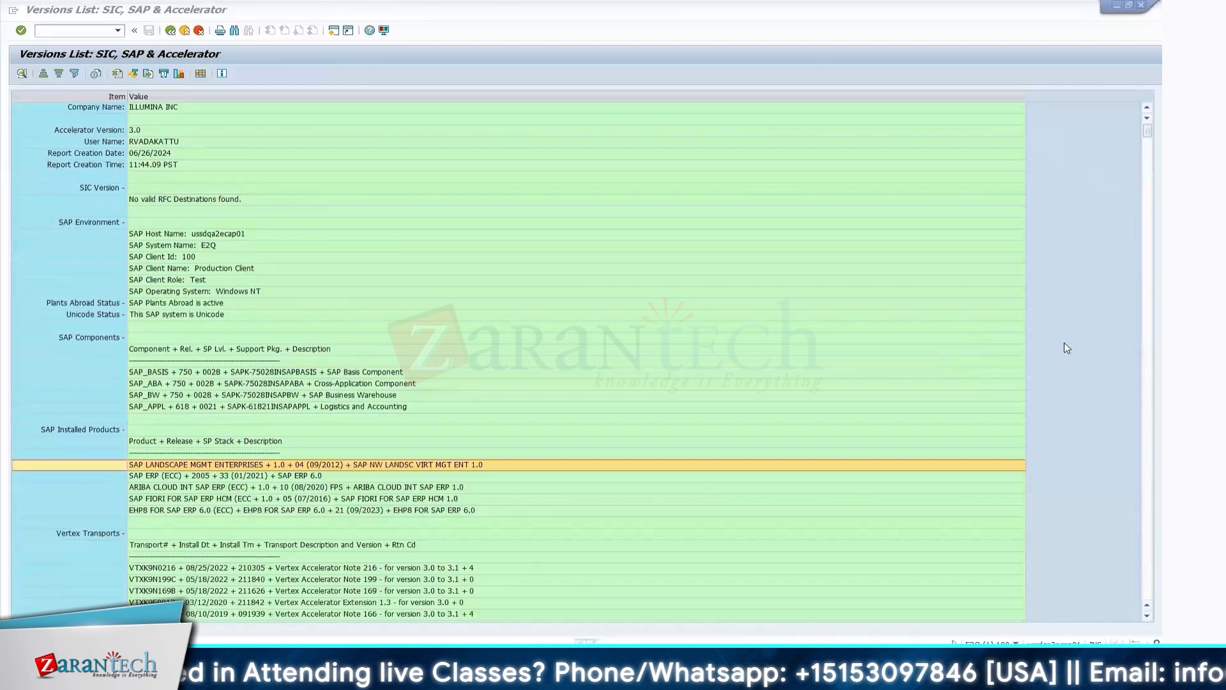
left_click(1081, 340)
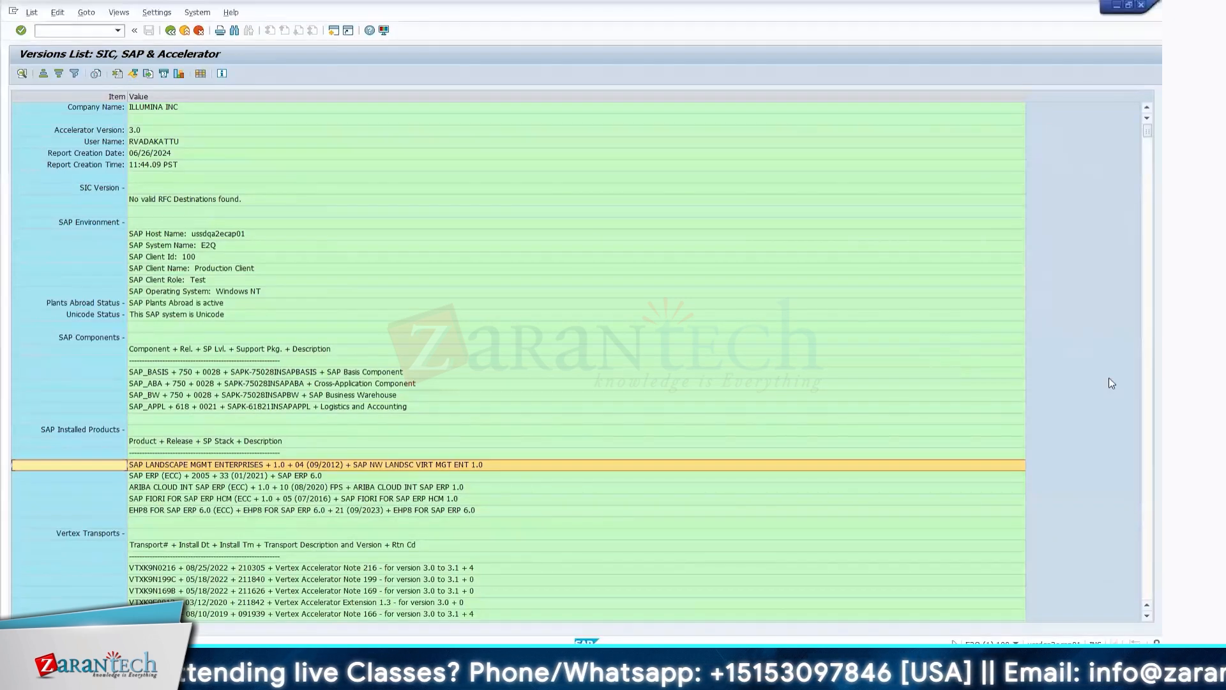
scroll(409, 464, "down", 3)
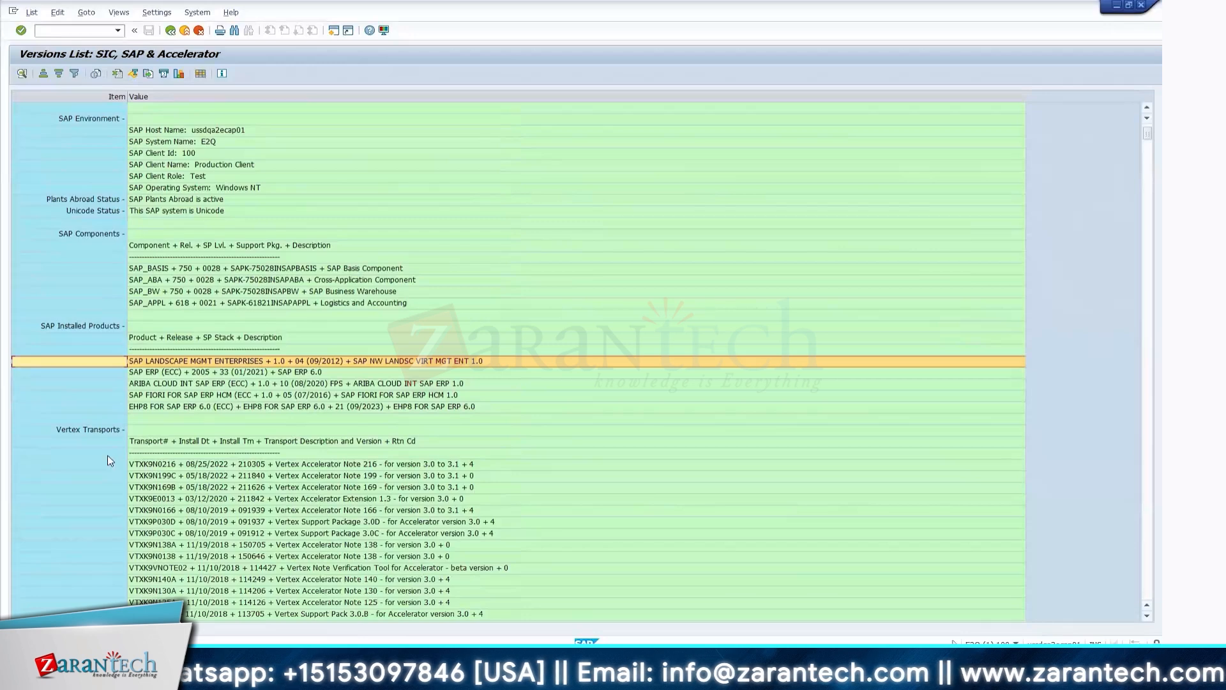
Step: Check the Plants Abroad status and review the list of Vertex transports
left_click(215, 200)
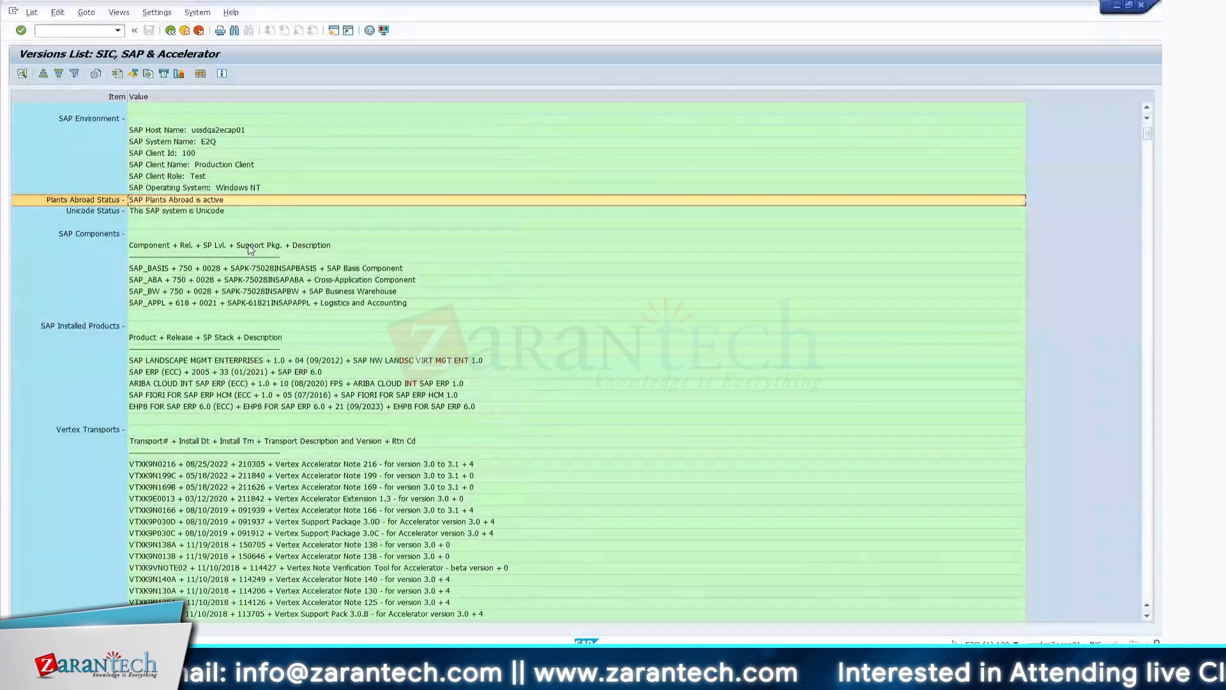
scroll(464, 498, "down", 3)
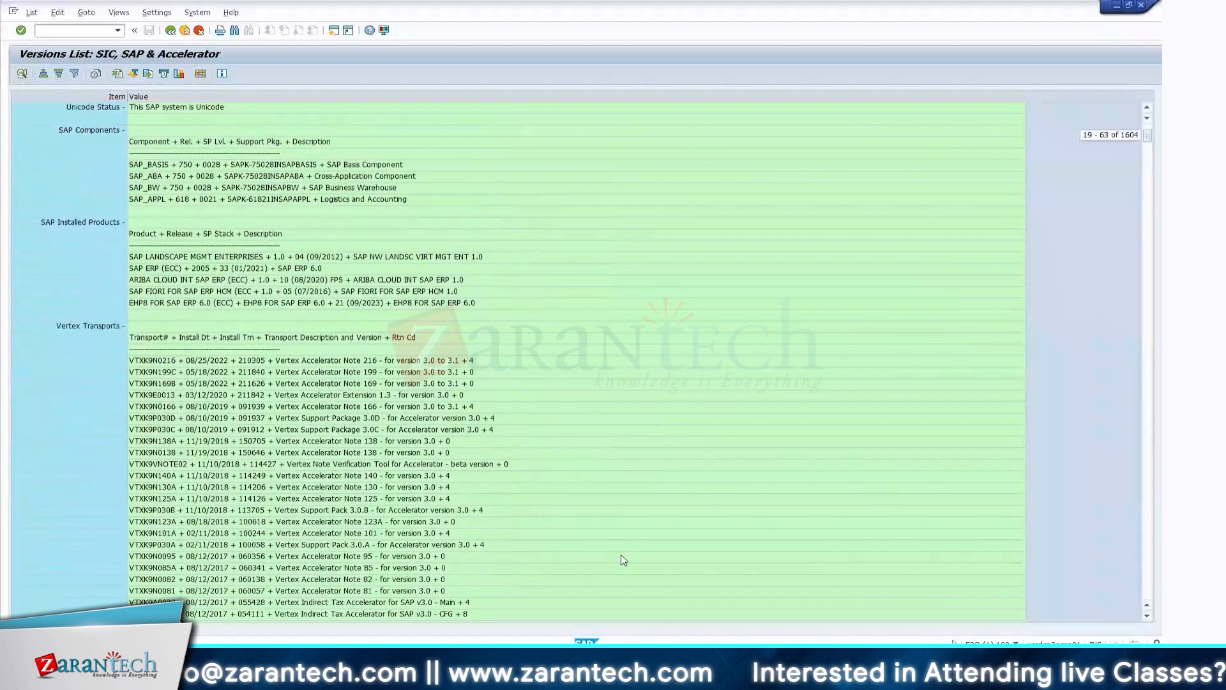
scroll(623, 563, "down", 2)
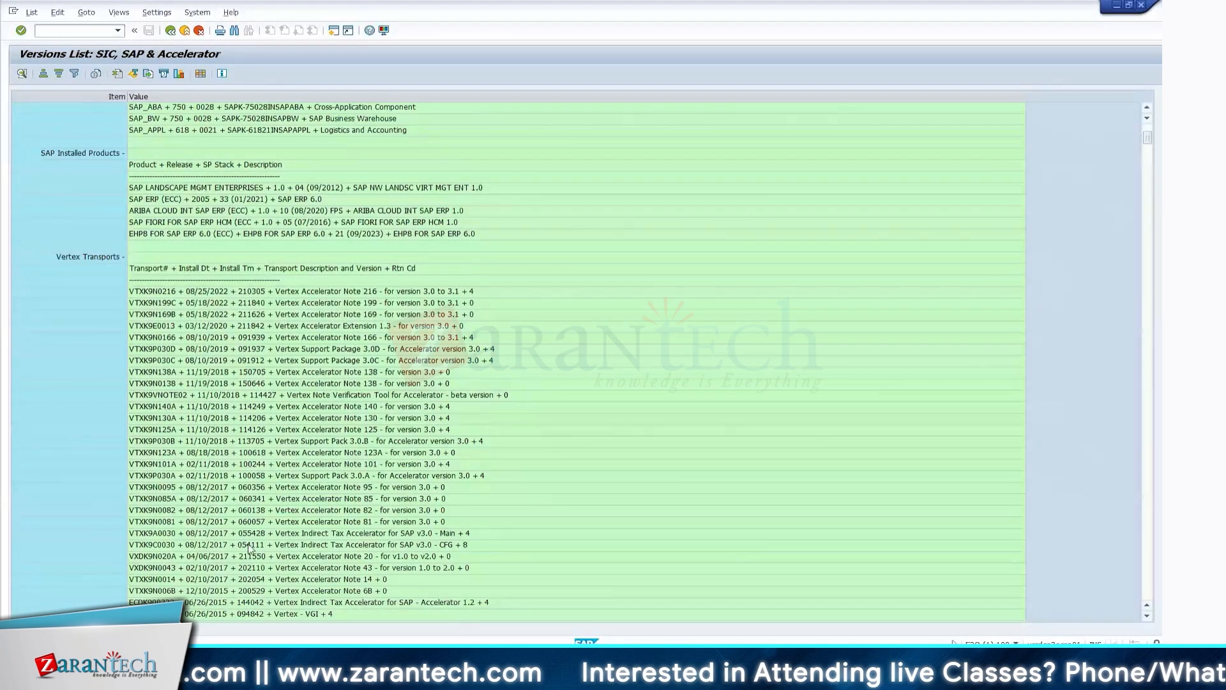
scroll(553, 528, "down", 2)
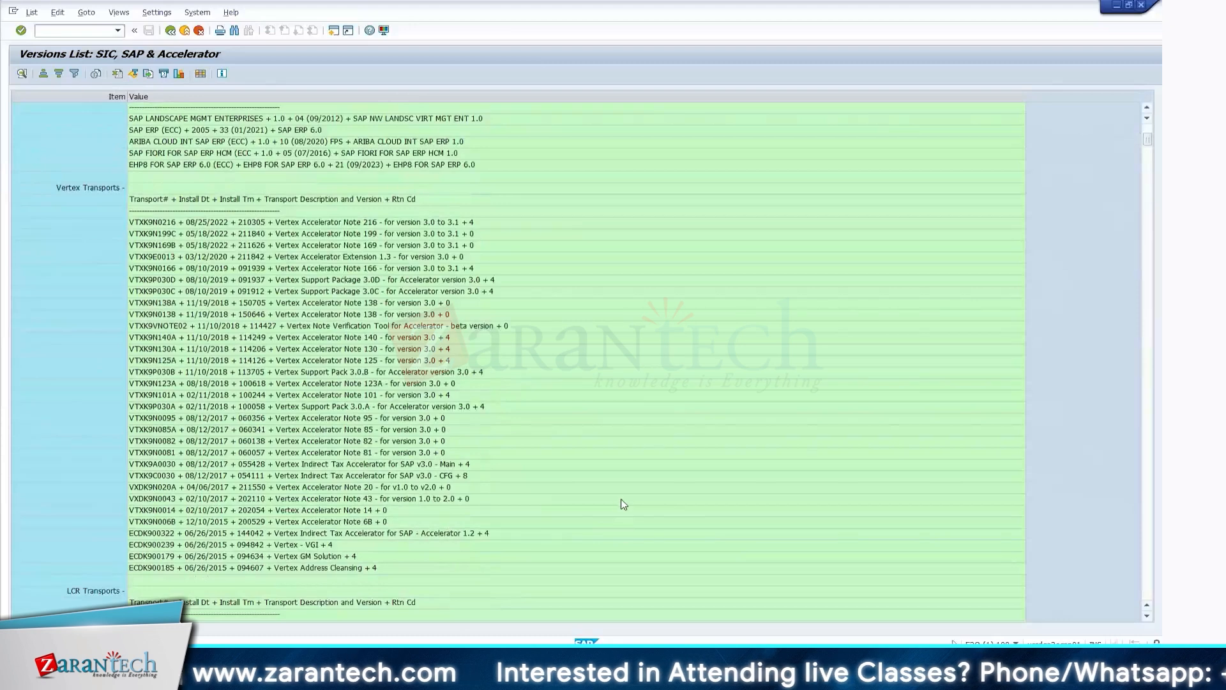
scroll(633, 515, "down", 6)
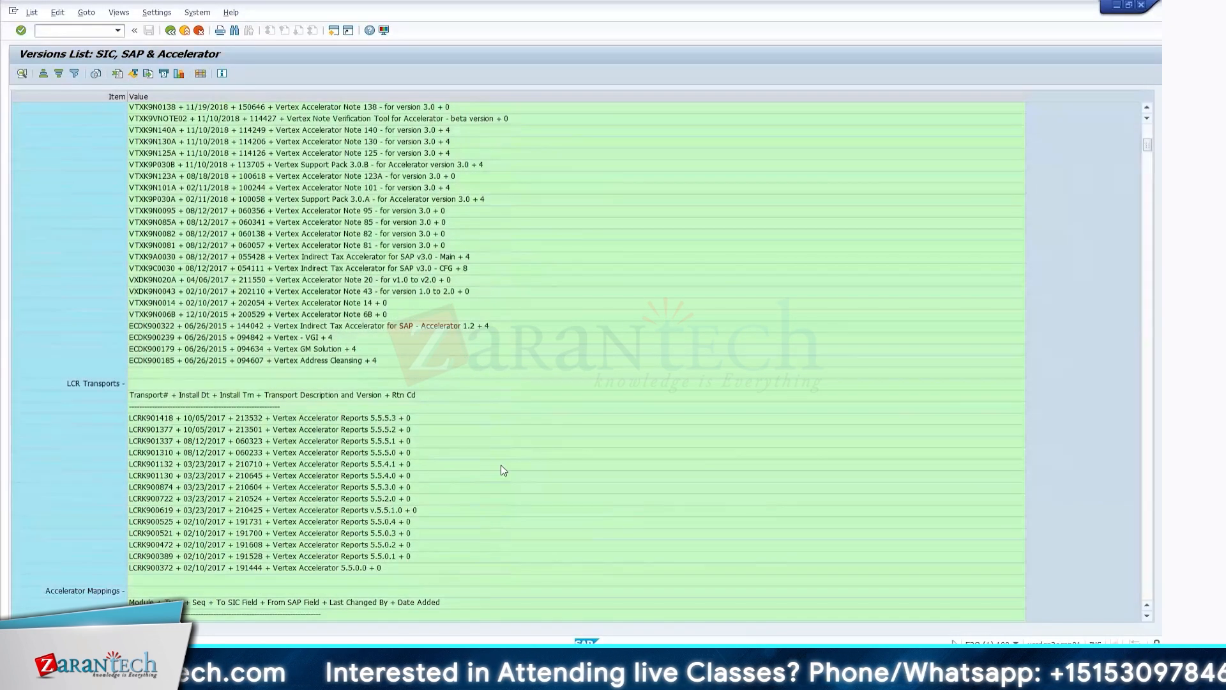
Step: Review the LCR Transports section and skim through the Accelerator Mappings entries
left_click(83, 383)
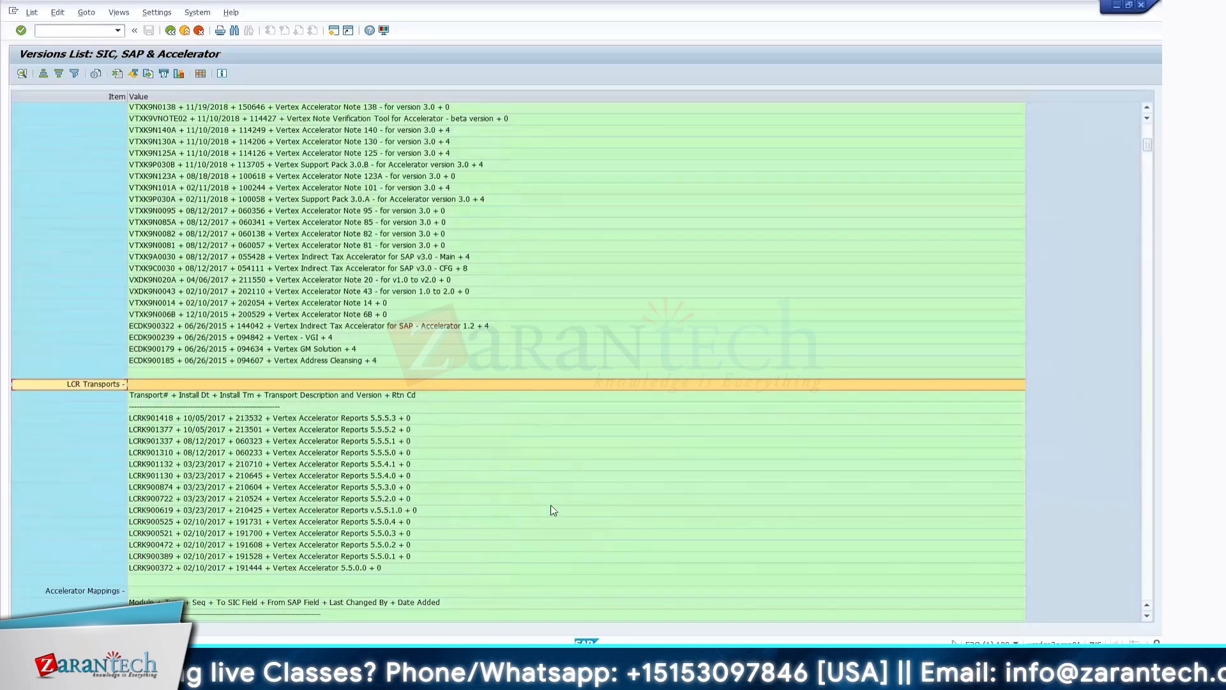
scroll(553, 520, "down", 3)
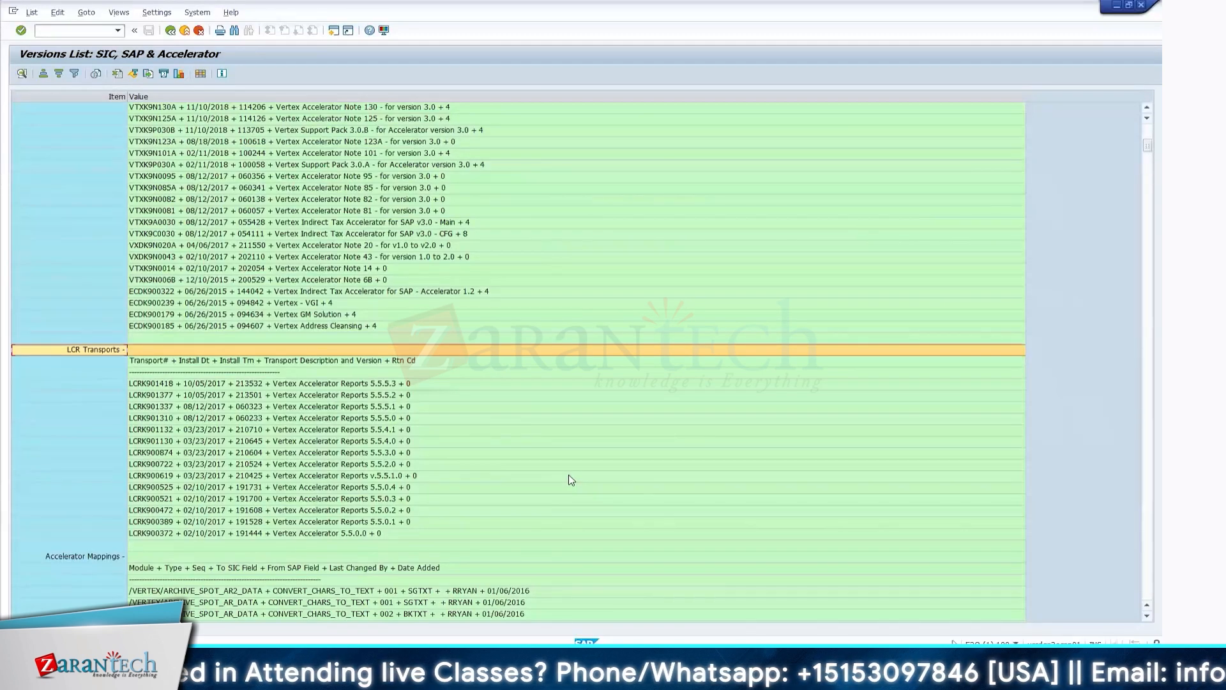
scroll(628, 483, "down", 2)
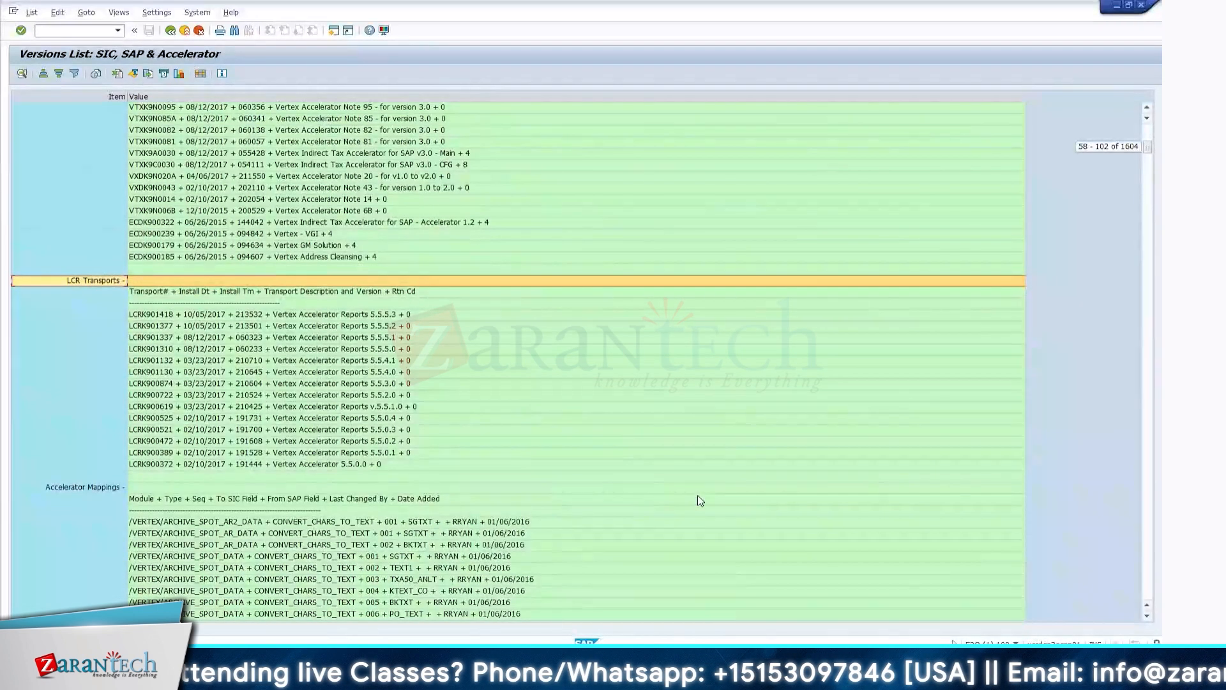
scroll(697, 496, "down", 1)
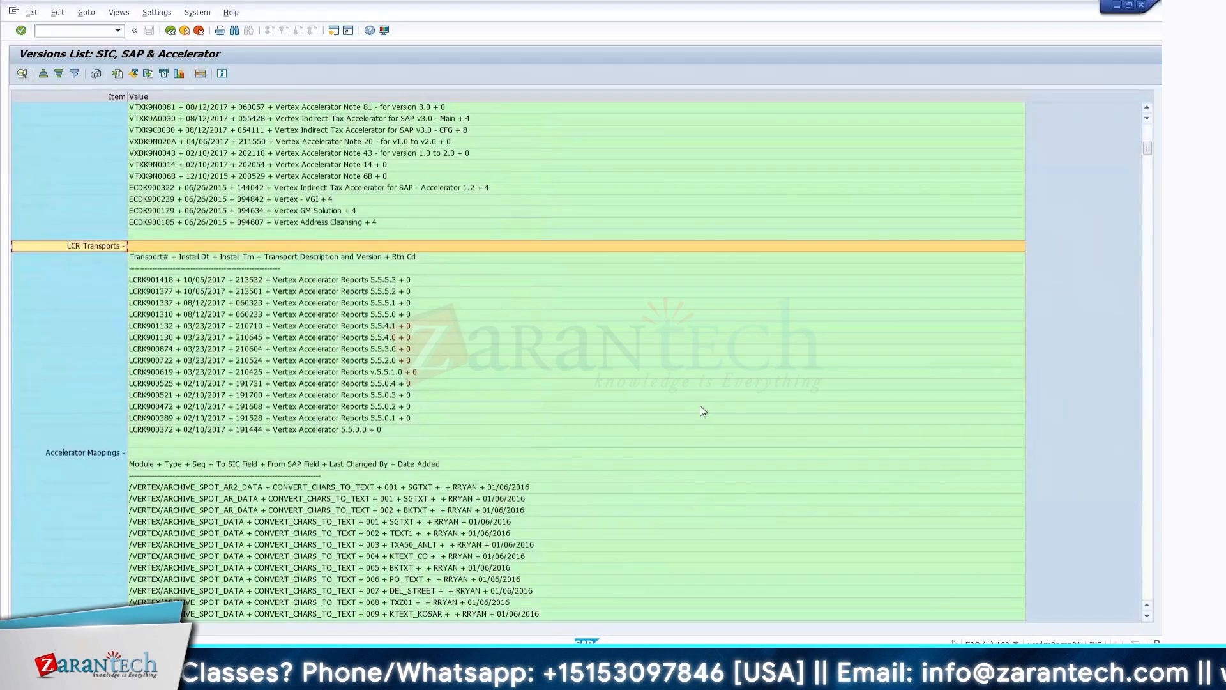
scroll(702, 412, "down", 2)
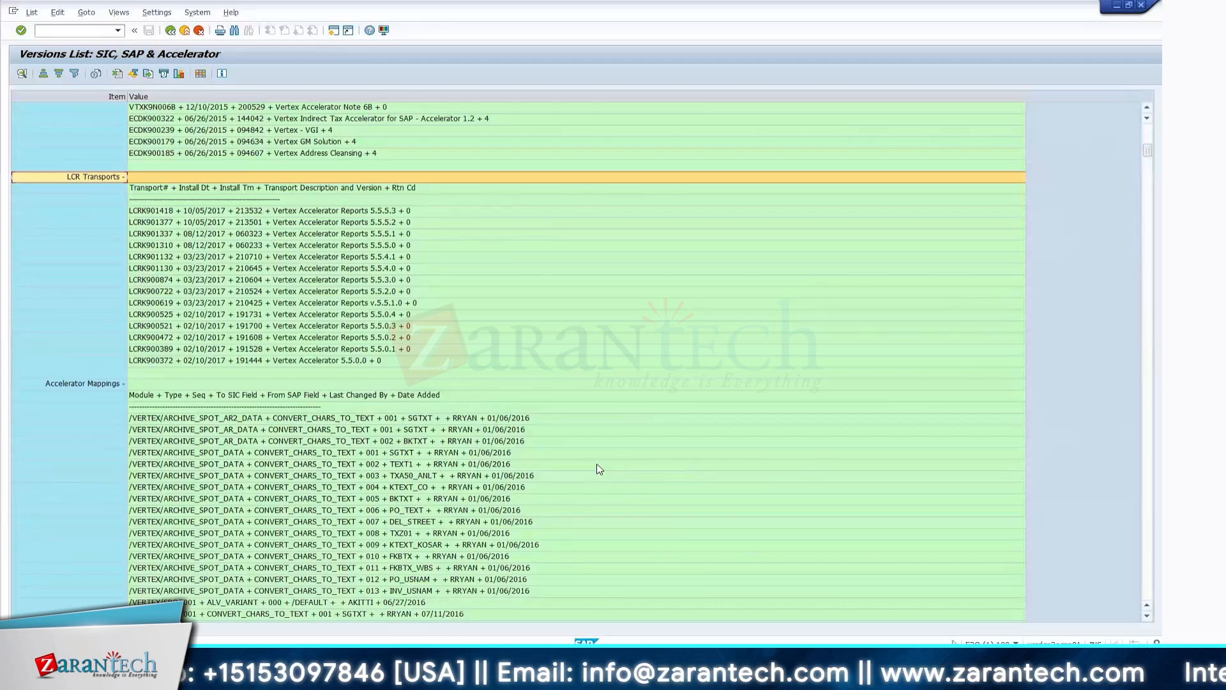
scroll(600, 469, "down", 15)
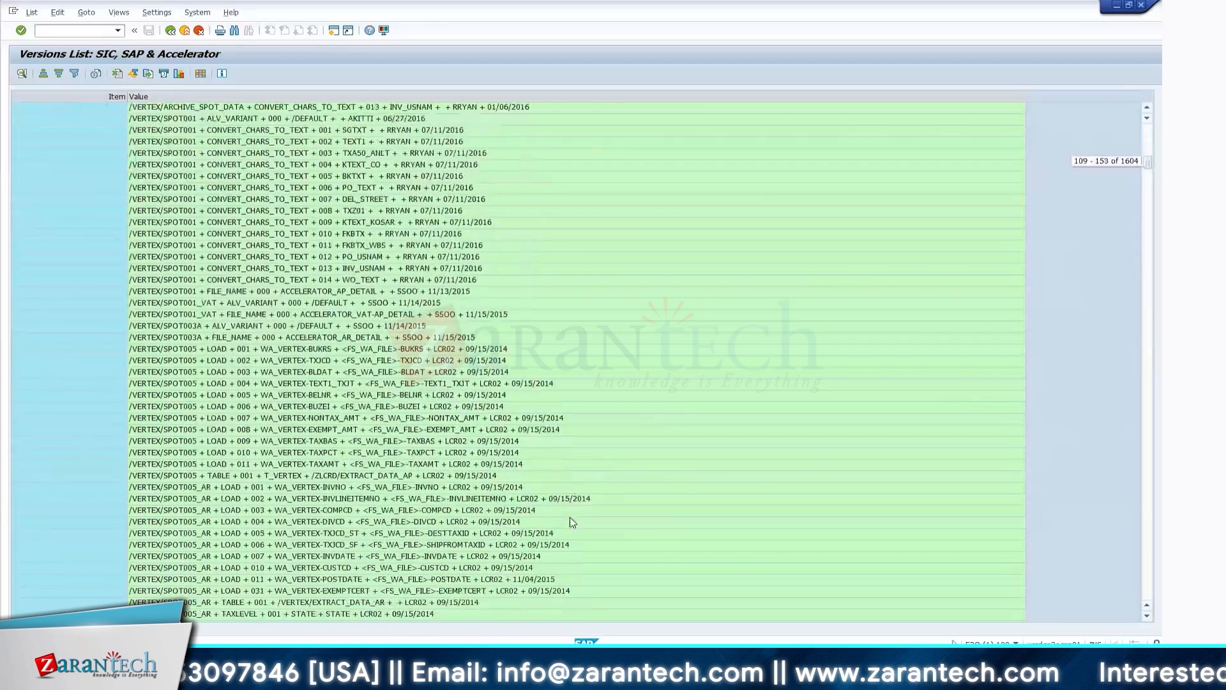
scroll(573, 522, "down", 18)
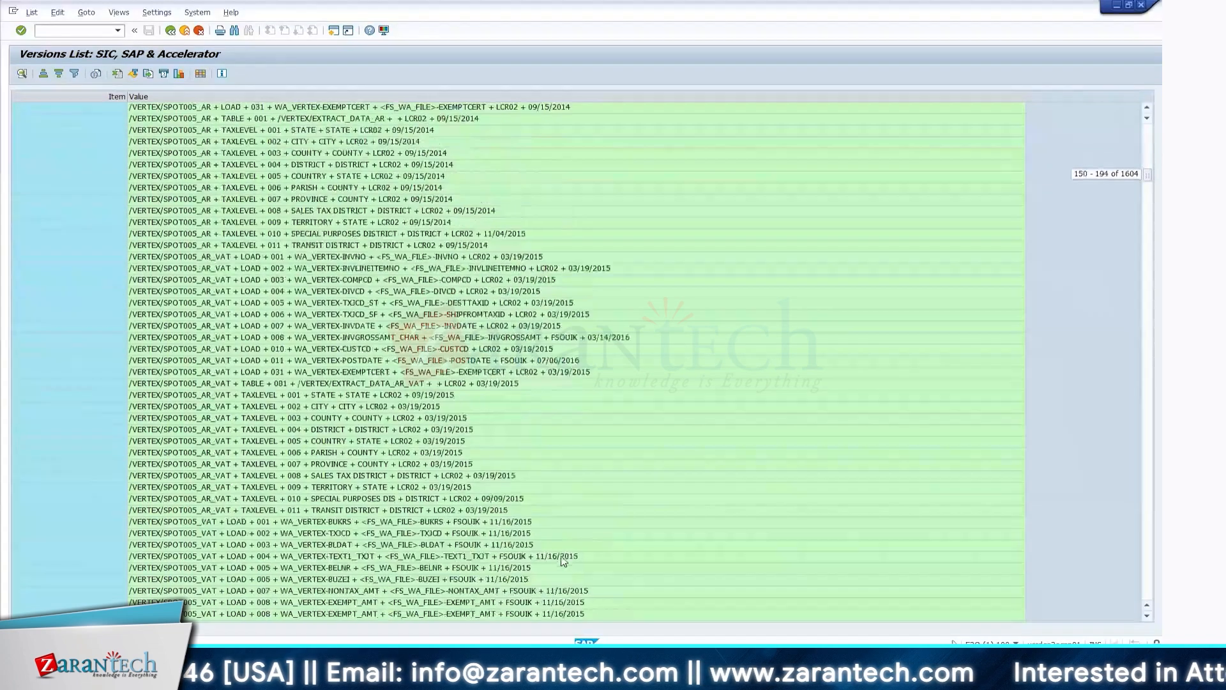
Step: Skim the Accelerator mapping entries from the AR and VAT extracts through the PURCHASING data passes and TDSMAPPINGTX-ITEM_INPUT rows
scroll(553, 575, "down", 20)
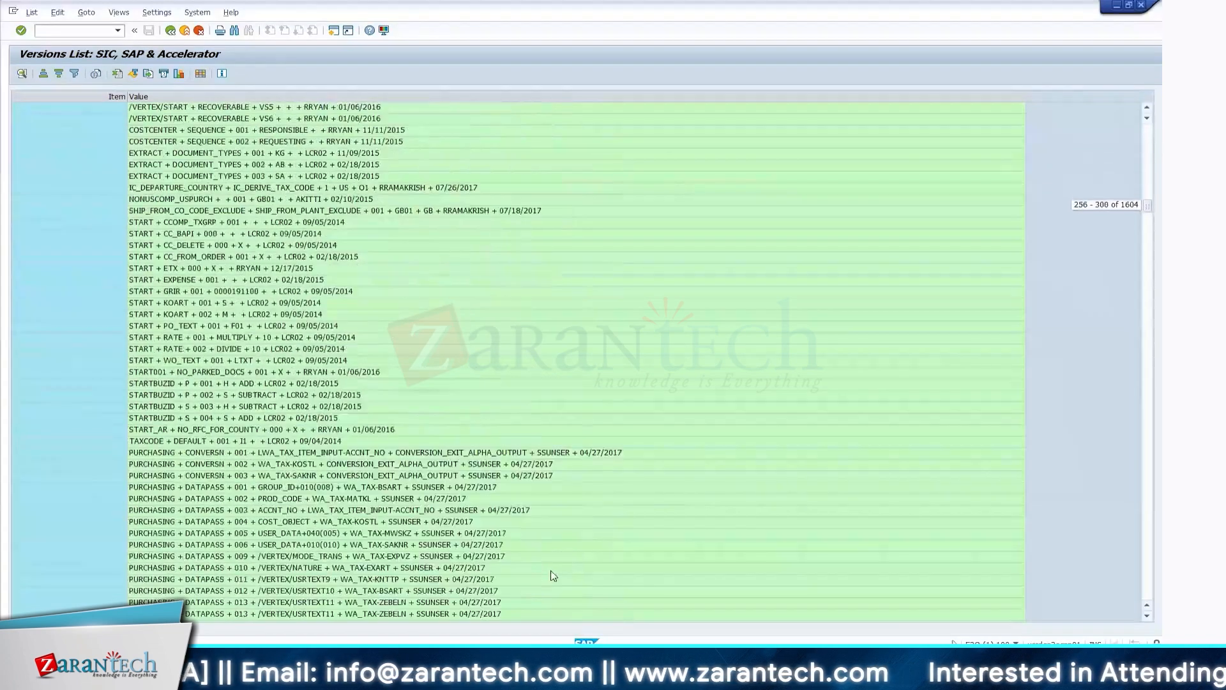
scroll(656, 532, "down", 10)
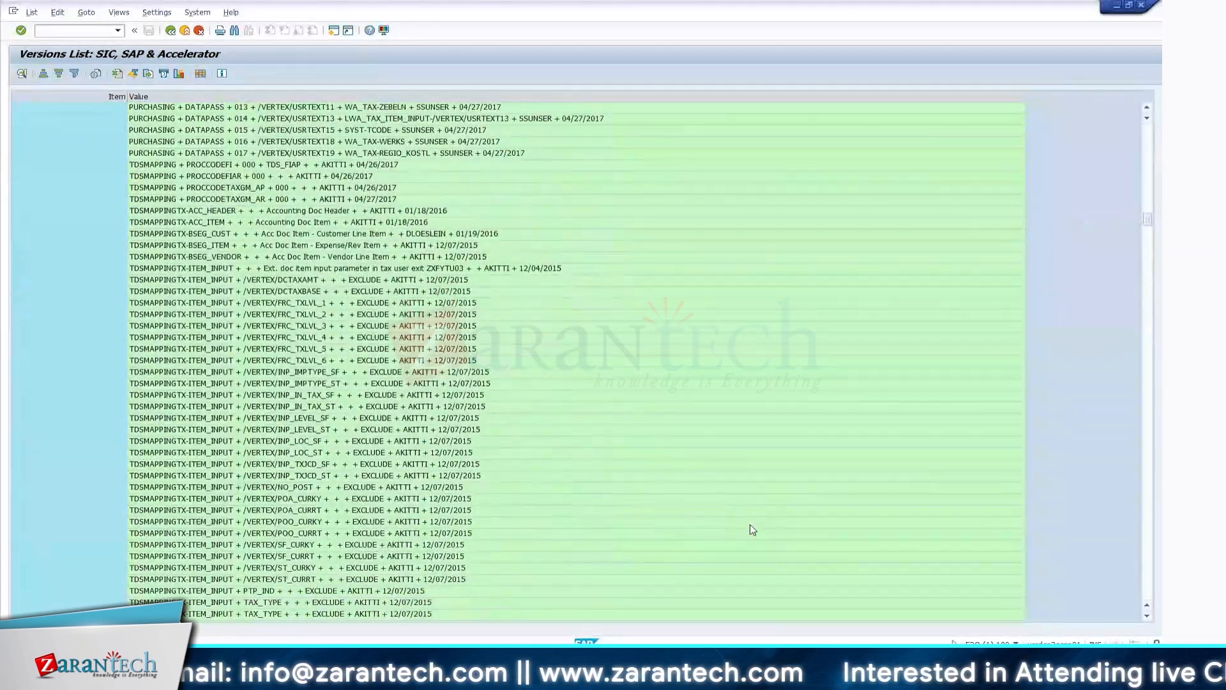
scroll(747, 538, "down", 10)
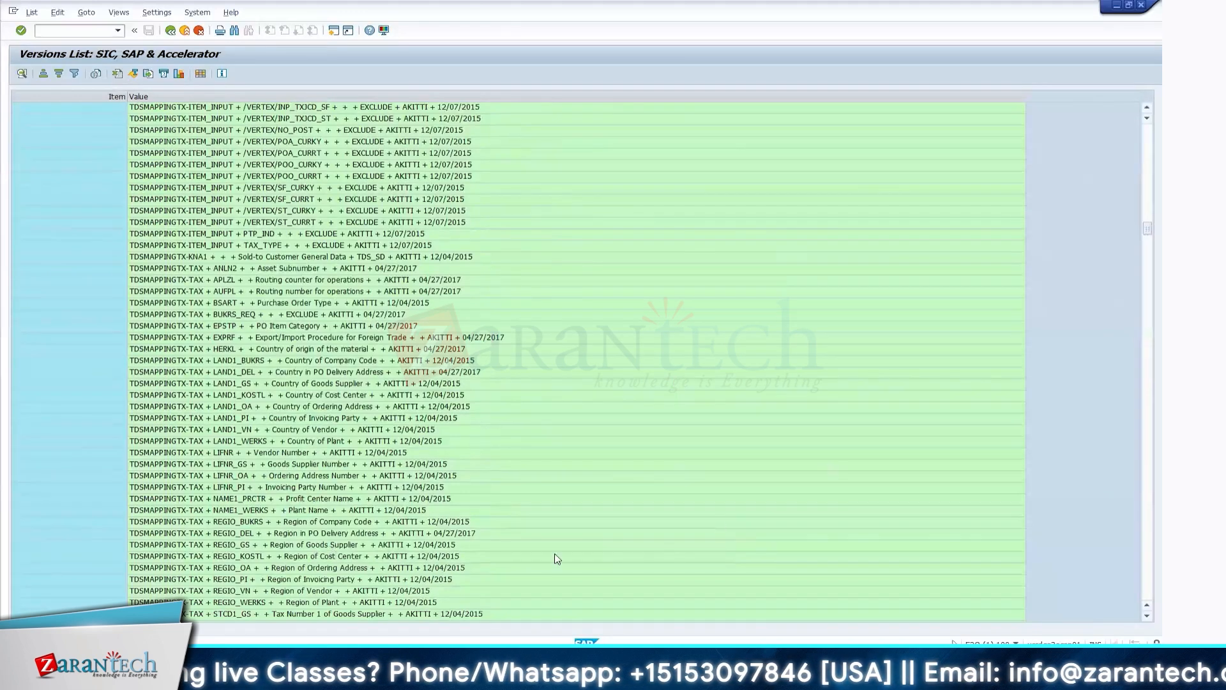
scroll(682, 551, "up", 5)
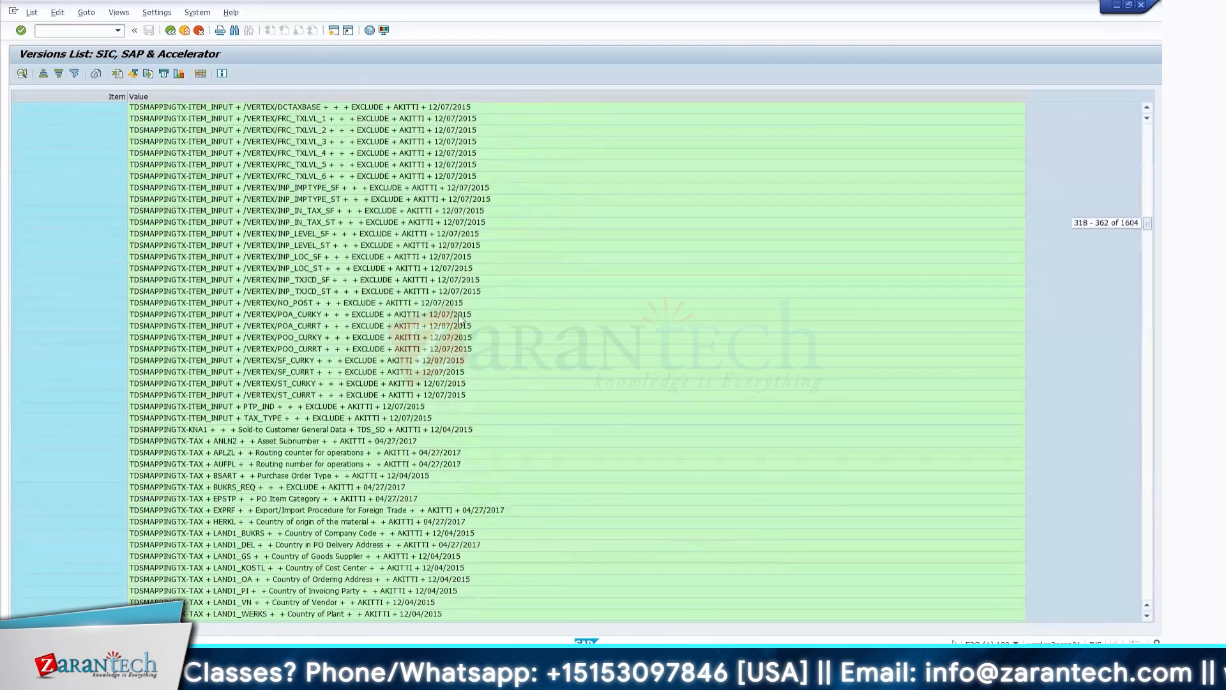
scroll(511, 431, "up", 4)
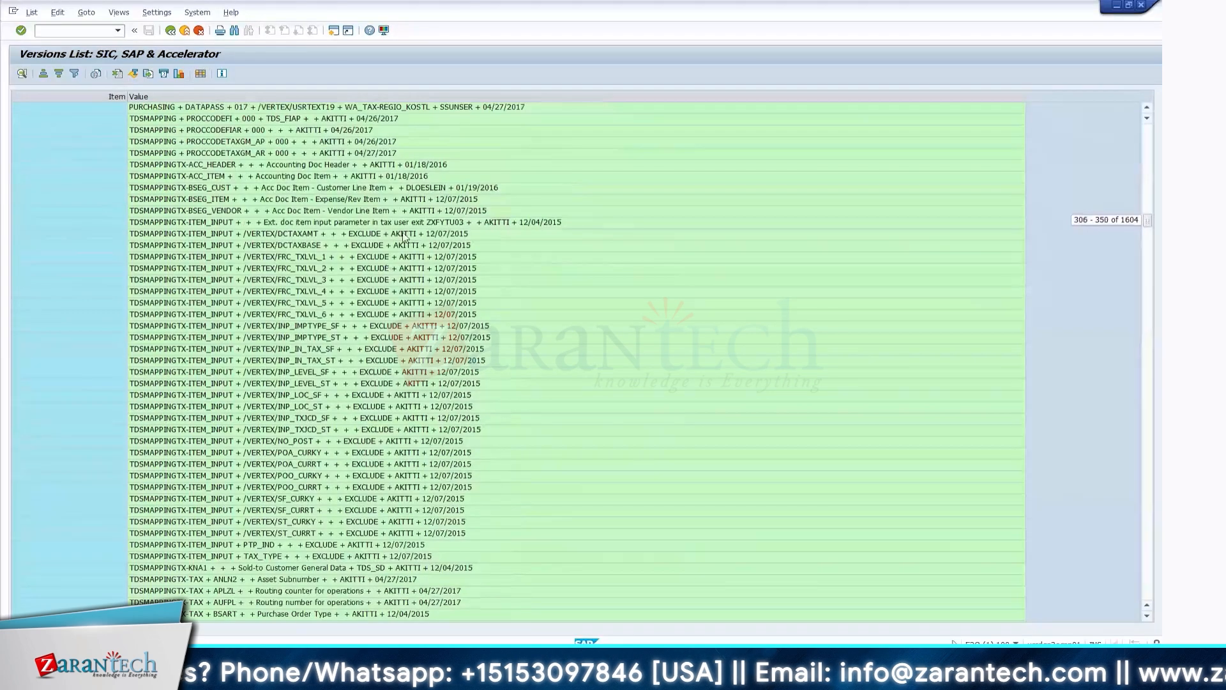
scroll(554, 447, "up", 10)
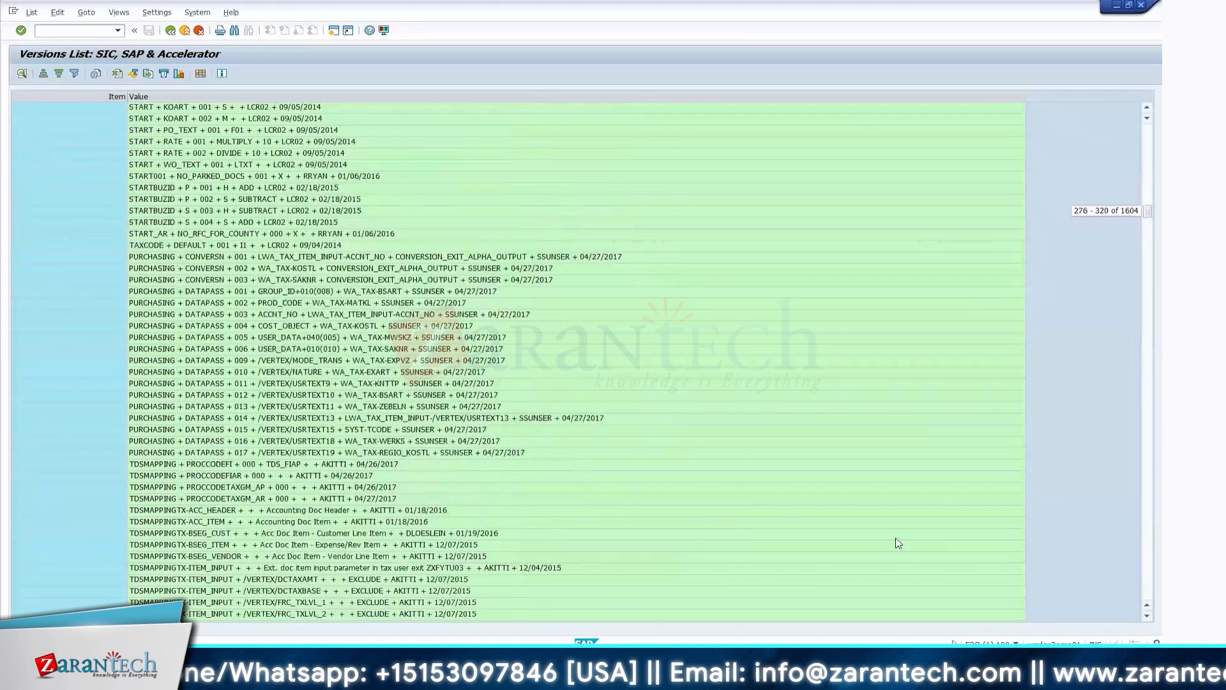
Step: Review the TDSMAPPINGTX-TAX, allowed-fields and TDSMAPPINGTX-TAX_SD entries in the Accelerator mappings
scroll(901, 546, "down", 18)
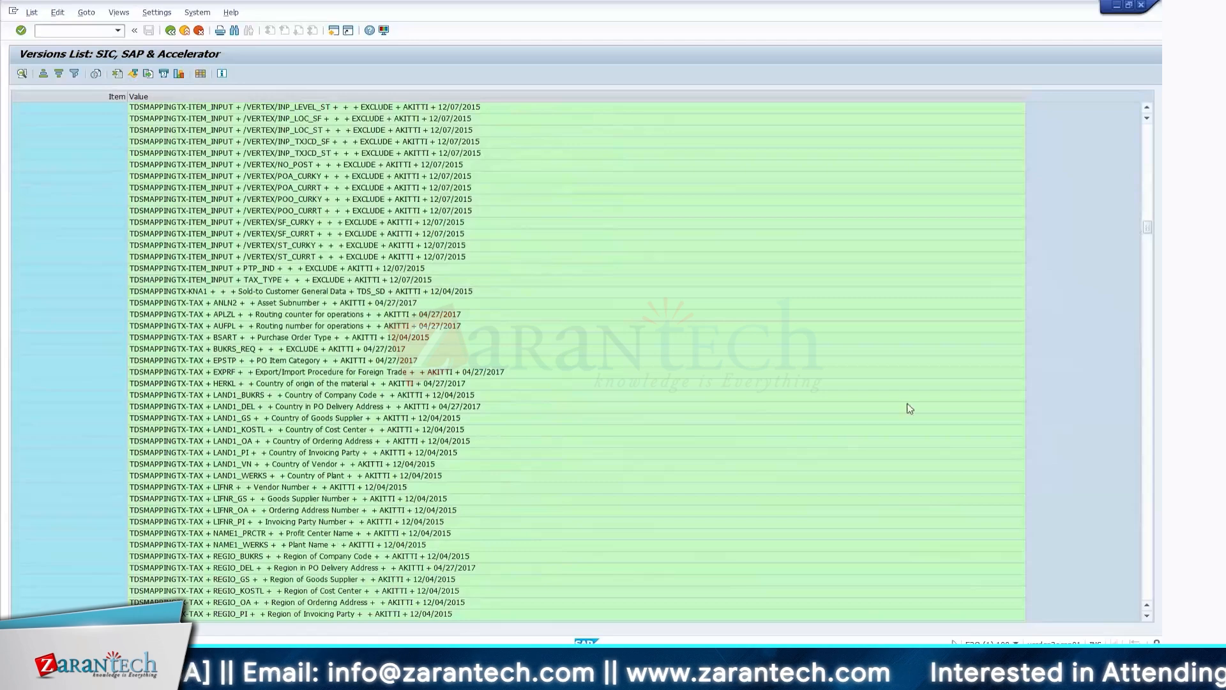
scroll(483, 447, "down", 9)
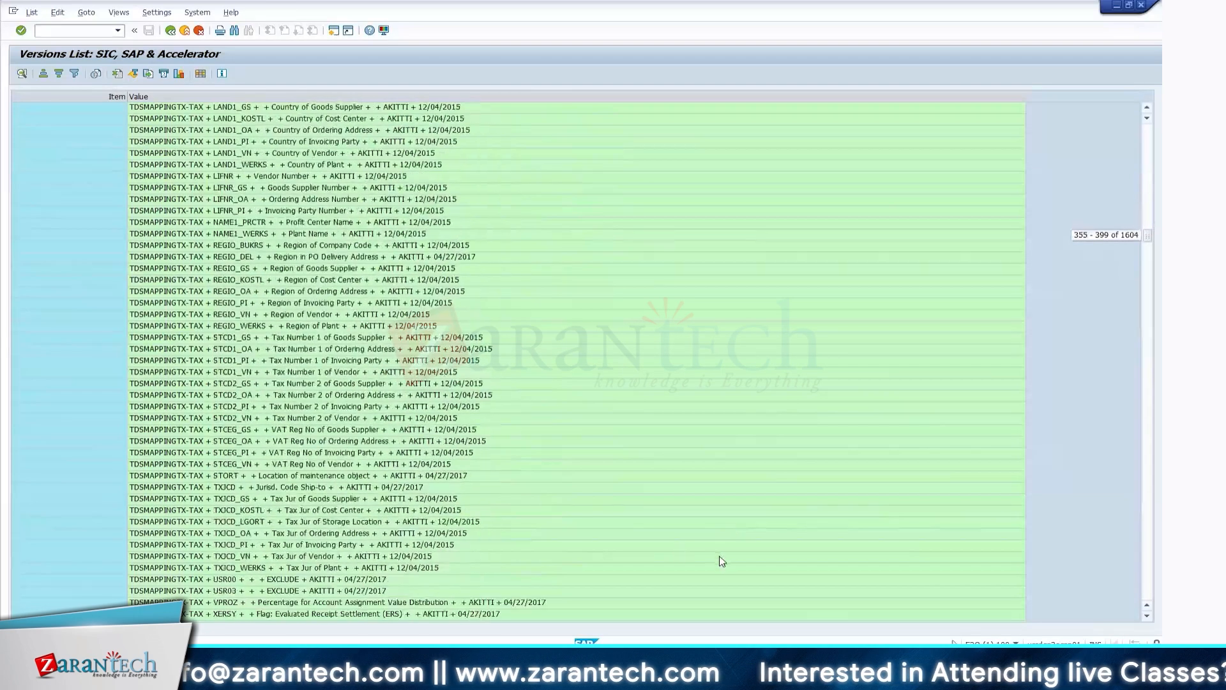
scroll(709, 556, "down", 20)
scroll(688, 533, "down", 20)
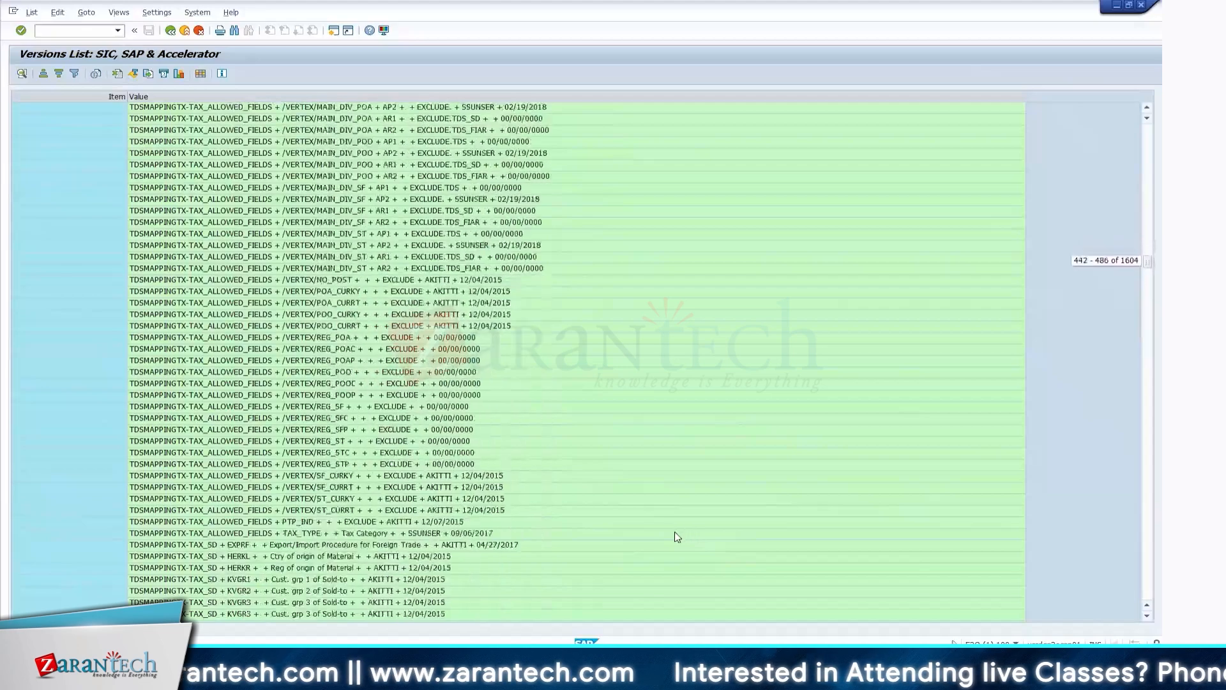
scroll(678, 535, "up", 11)
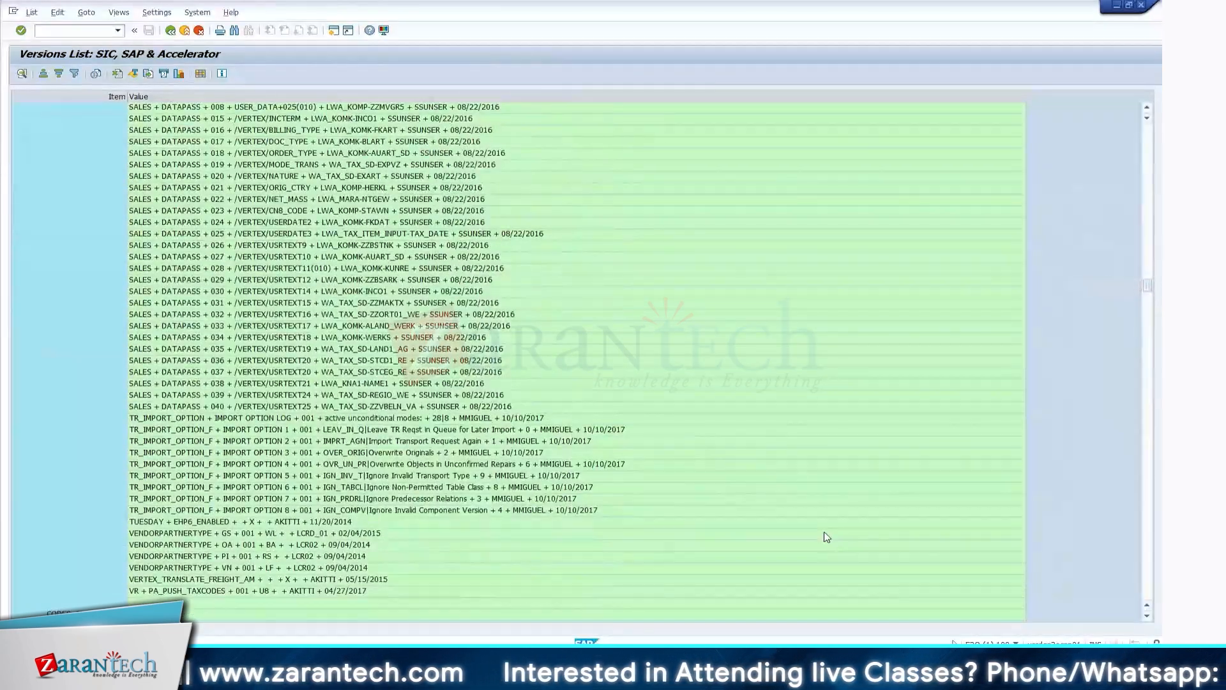
Step: Look through the transport import options and the CODES_CU Mappings section of the versions list
scroll(827, 537, "down", 9)
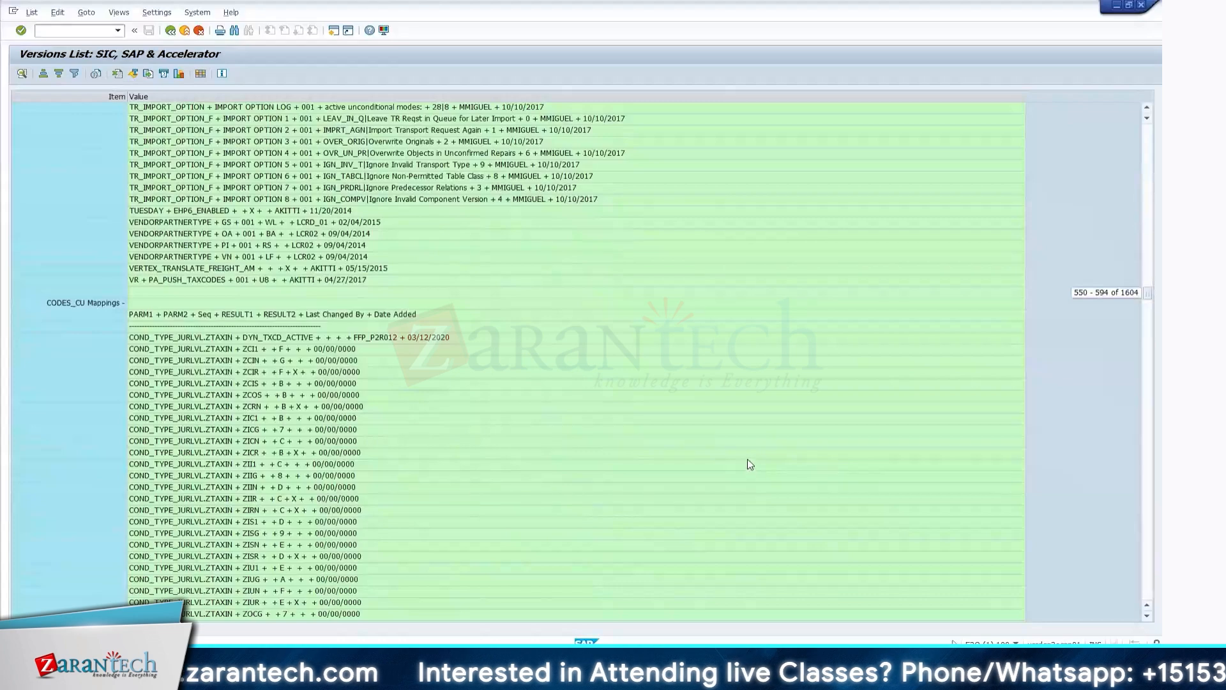
scroll(744, 462, "down", 20)
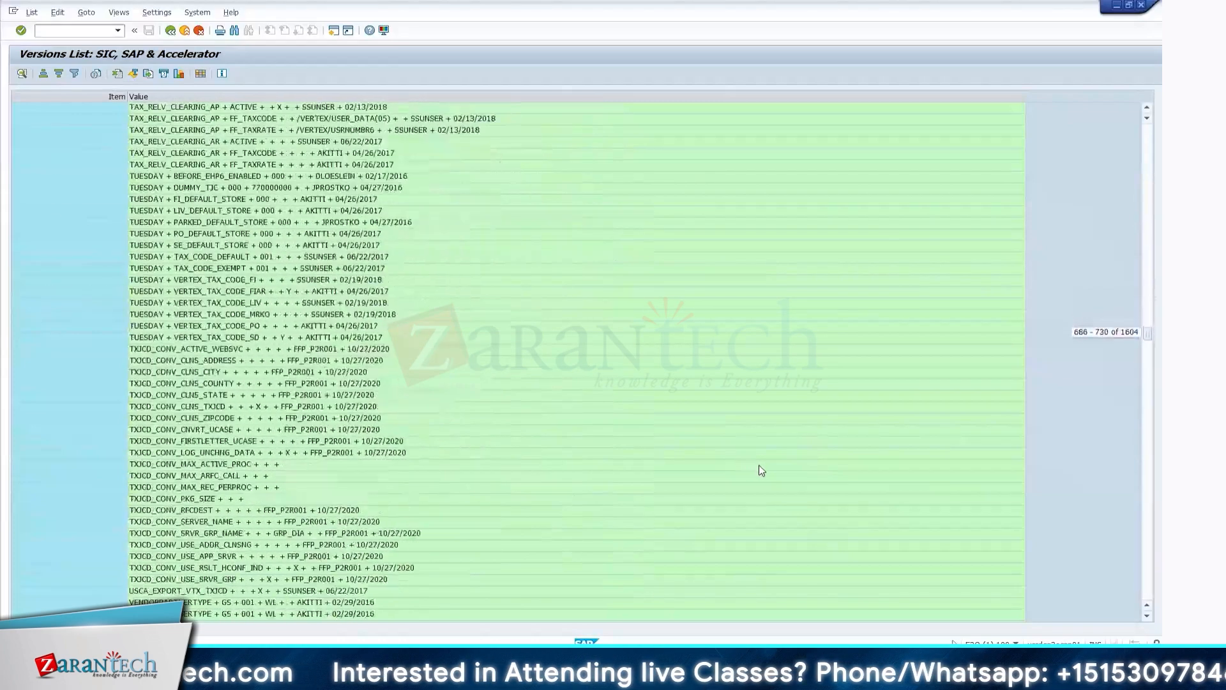
scroll(762, 471, "down", 2)
Step: Jump ahead to the Queue Status and AL11 User Directories sections and review the O Series and Tax Cal Item In Fields entries
left_click_drag(1148, 336, 1148, 541)
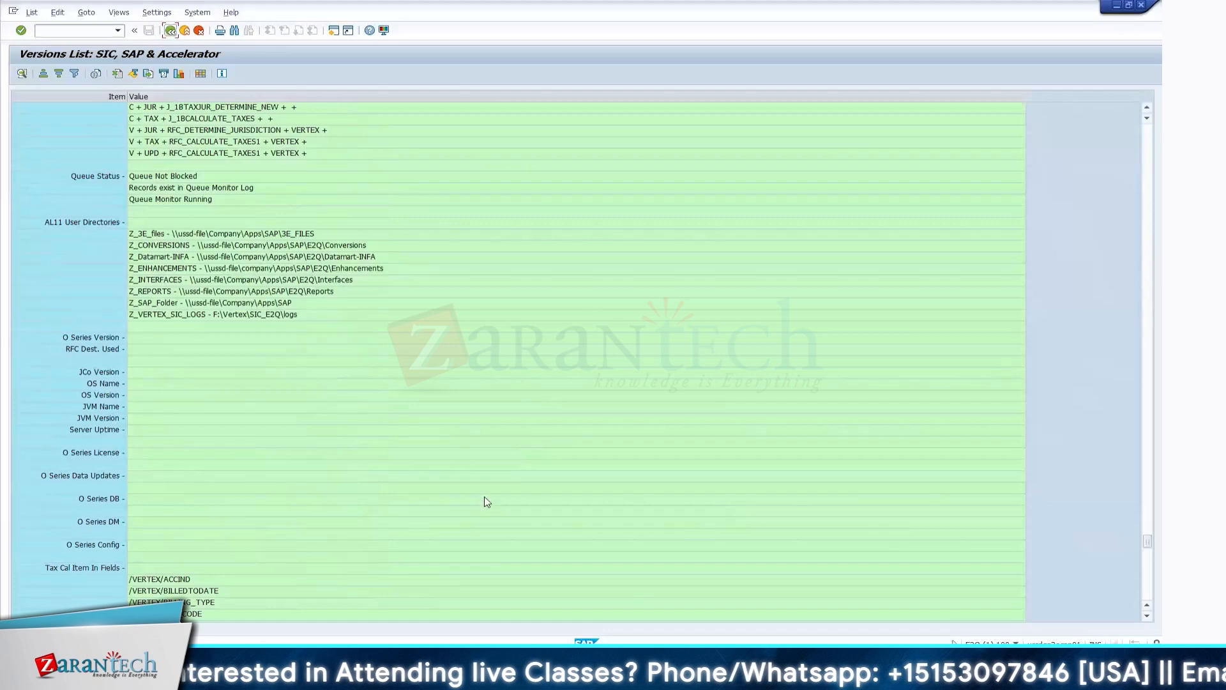
scroll(638, 565, "down", 3)
scroll(641, 565, "down", 20)
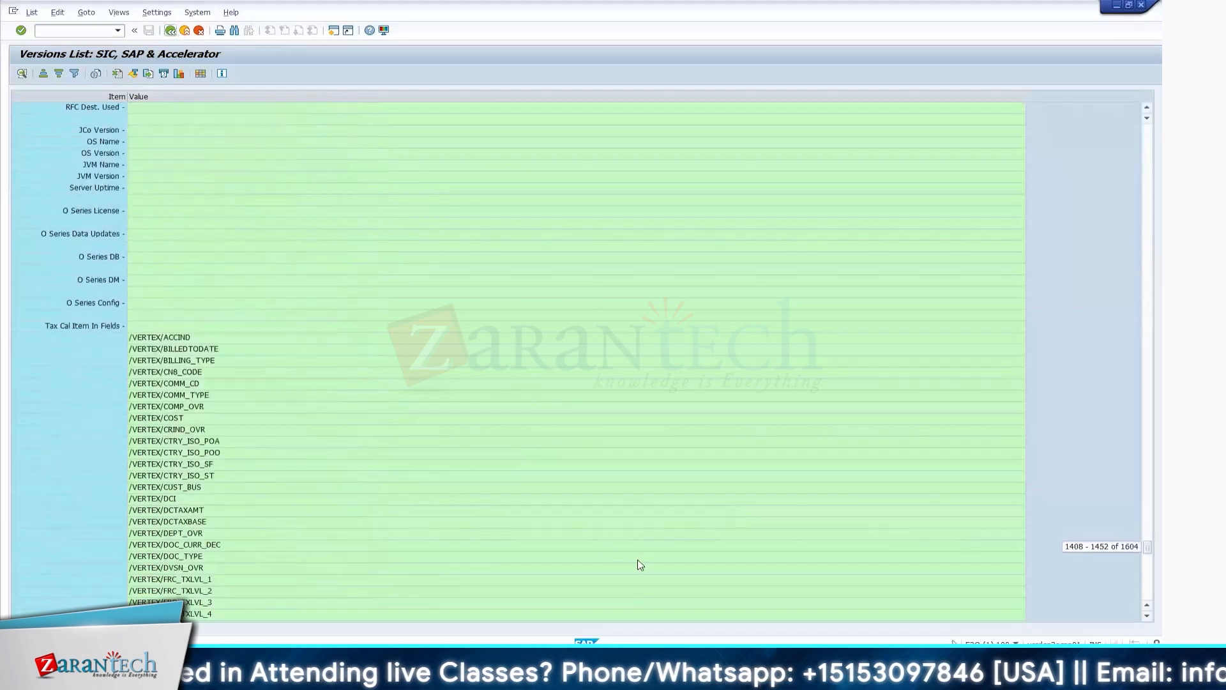
scroll(640, 565, "down", 6)
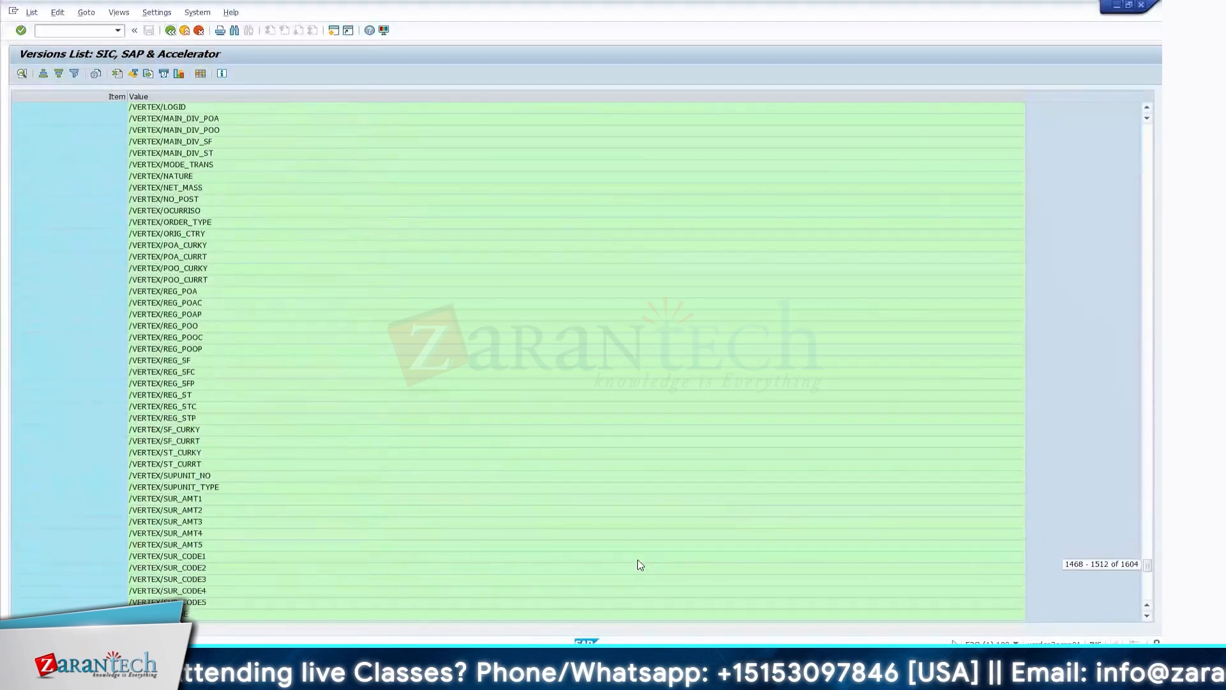
Step: Leave the versions list and open SIC Tax Mapping Configuration from the Vertex Configuration Settings
left_click(170, 31)
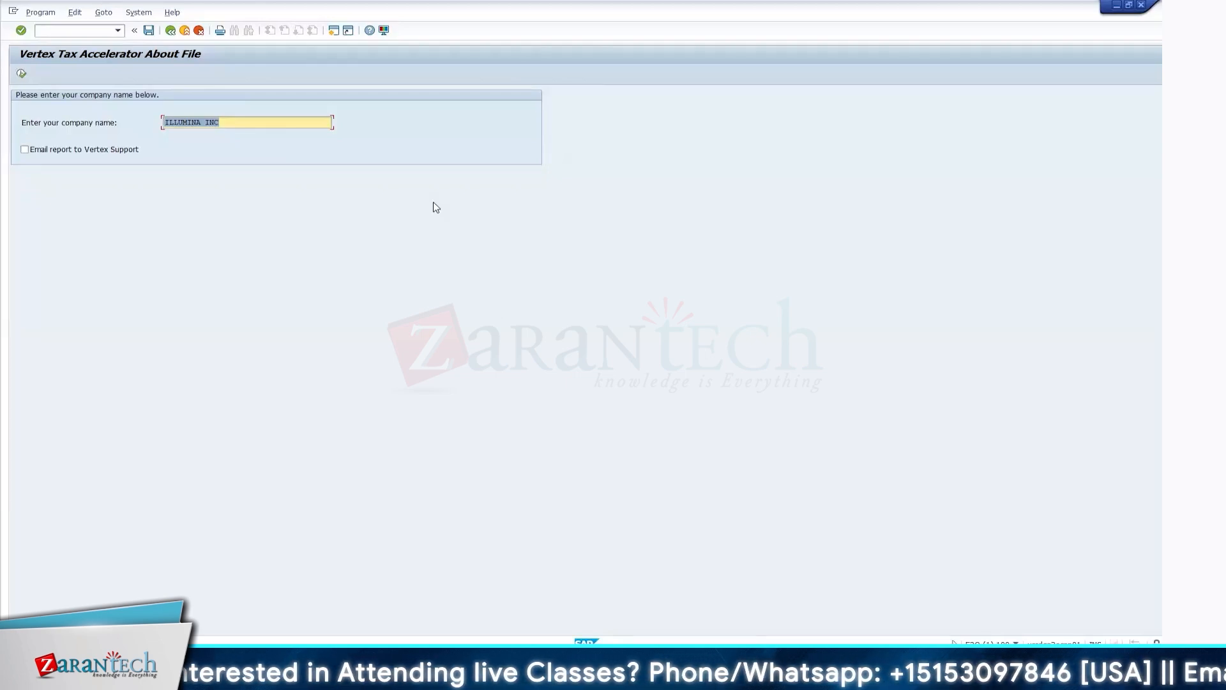
key("F3")
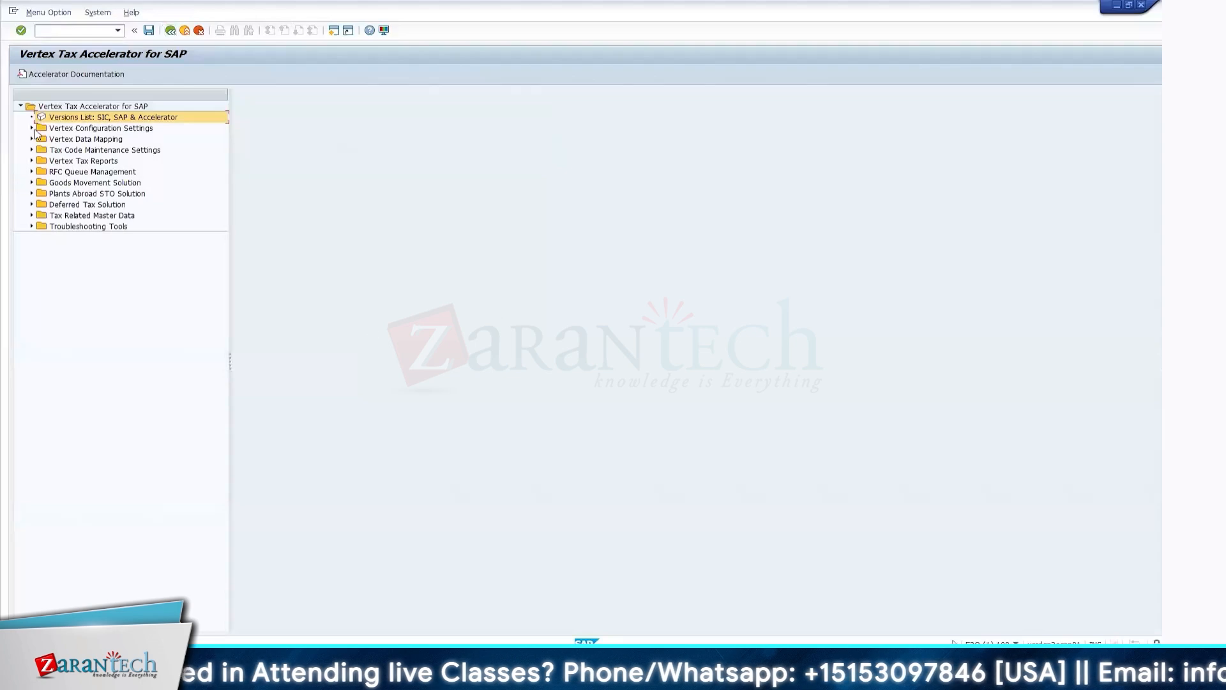
left_click(32, 129)
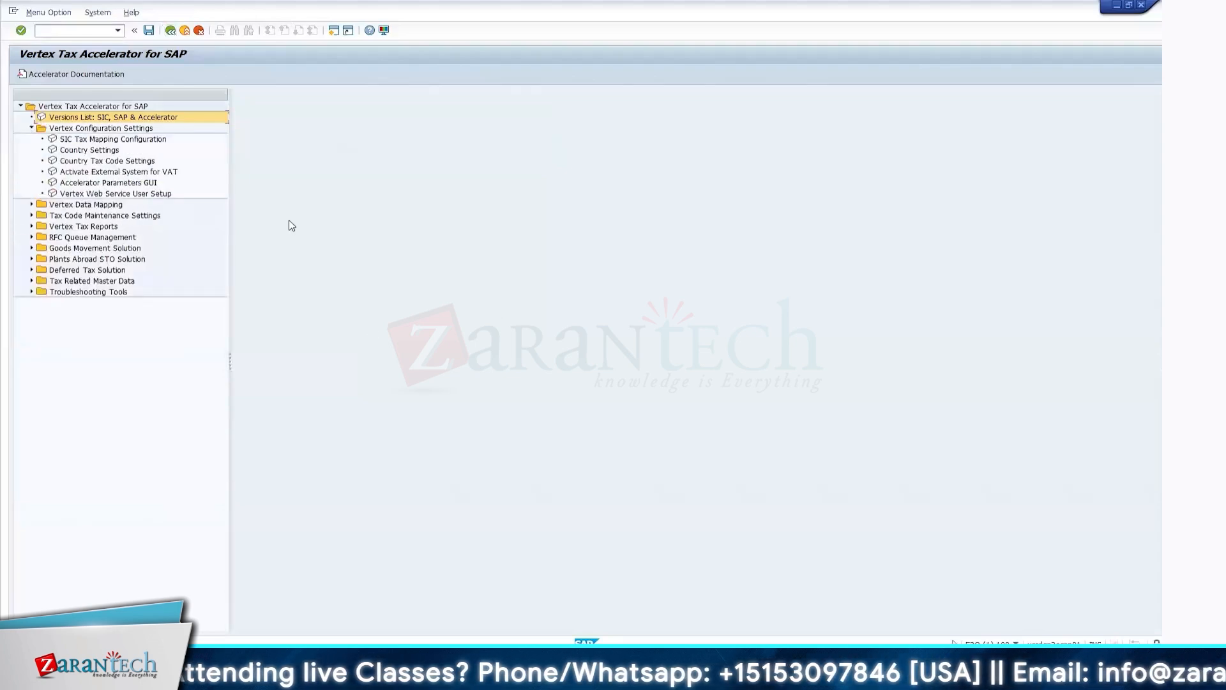
double_click(99, 139)
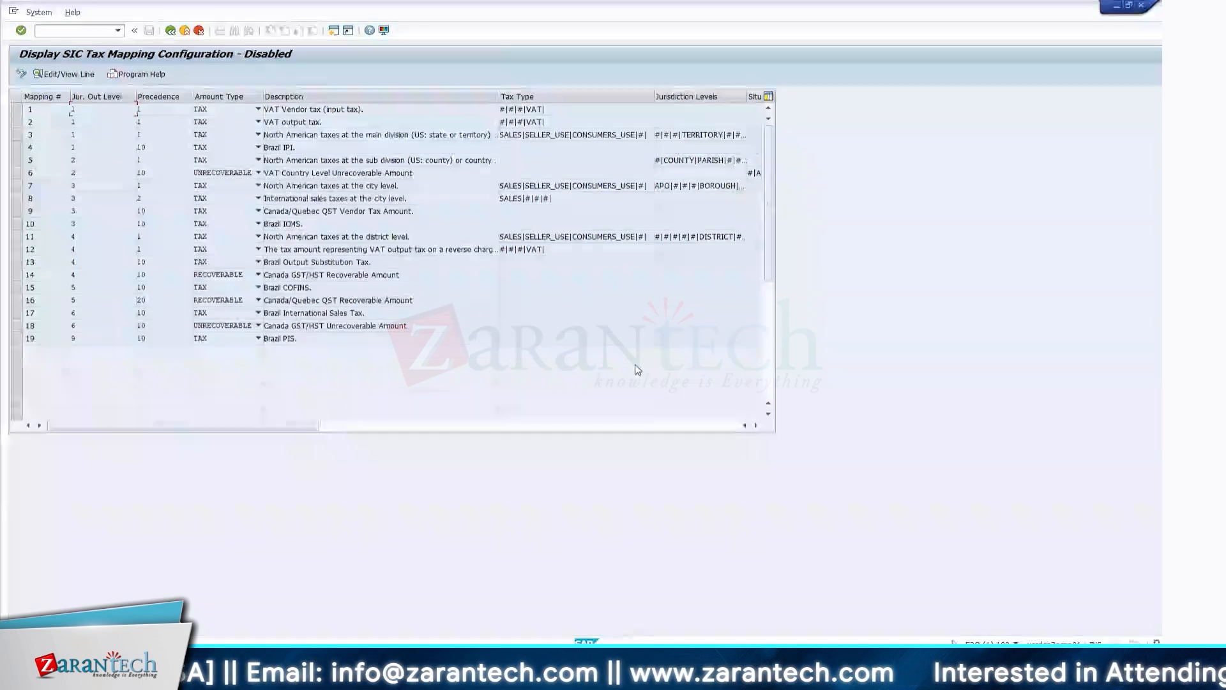
Step: Inspect the taxability mapping detail of mapping 1, VAT Vendor tax (input tax), including its tax and VAT types, and return to the mapping overview
left_click(16, 110)
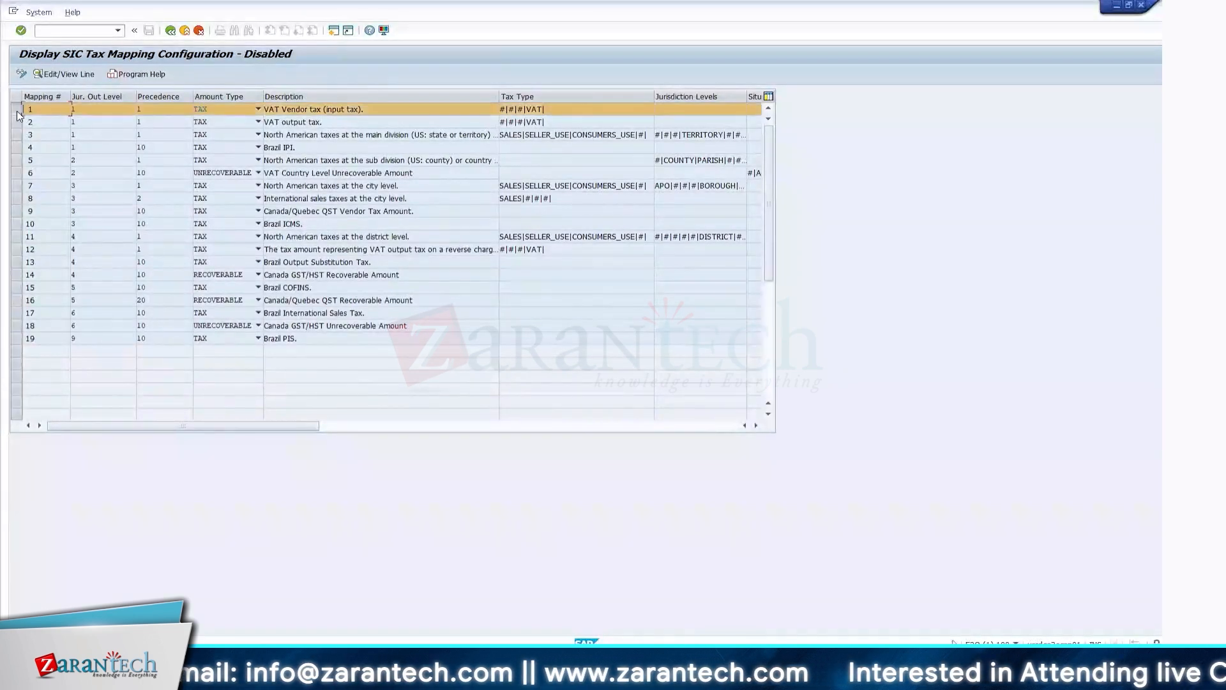
left_click(70, 74)
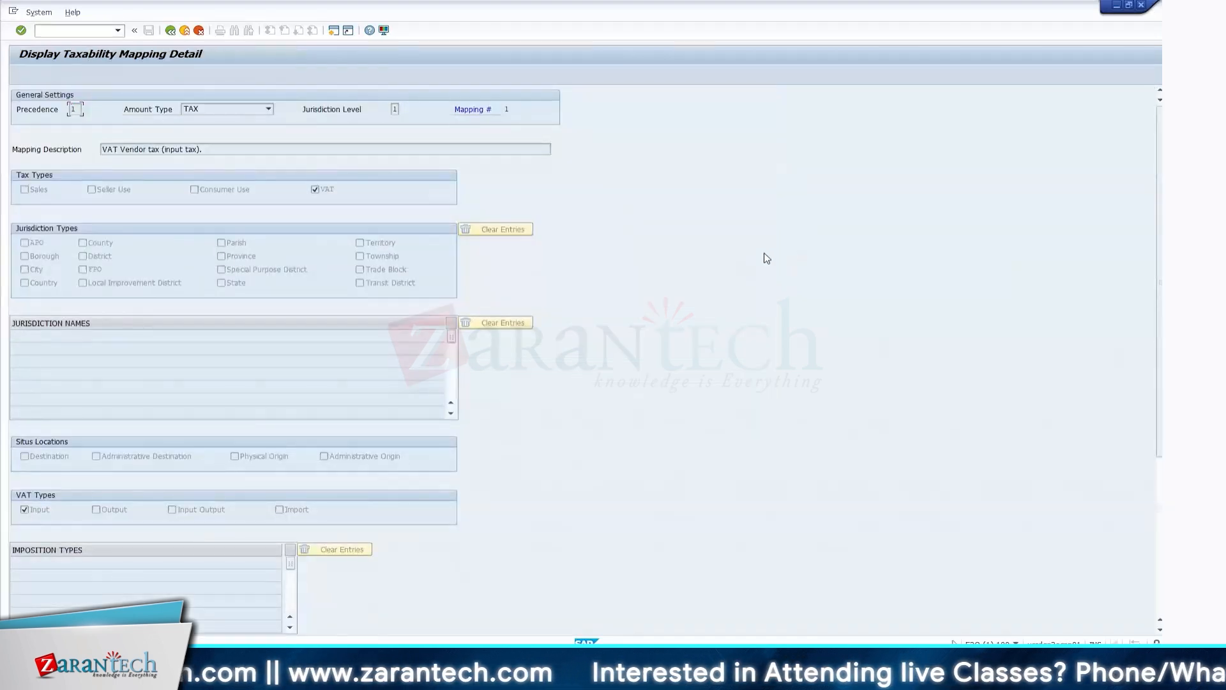
left_click(323, 190)
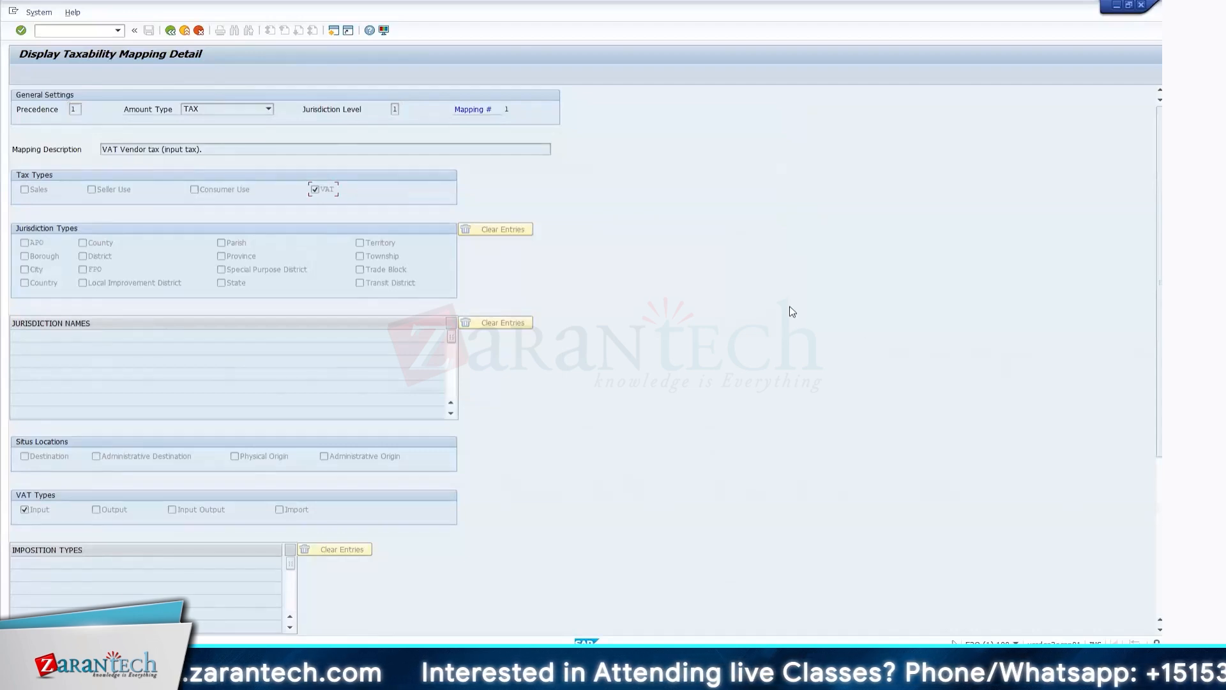
left_click(43, 513)
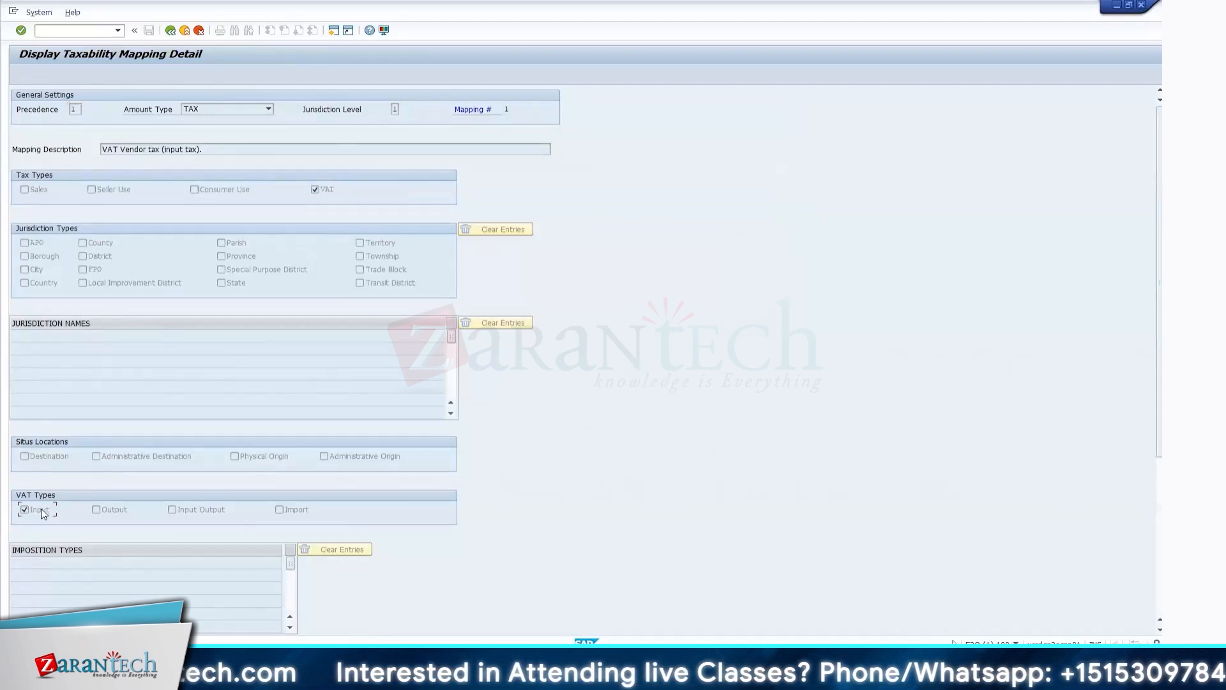
scroll(768, 542, "down", 2)
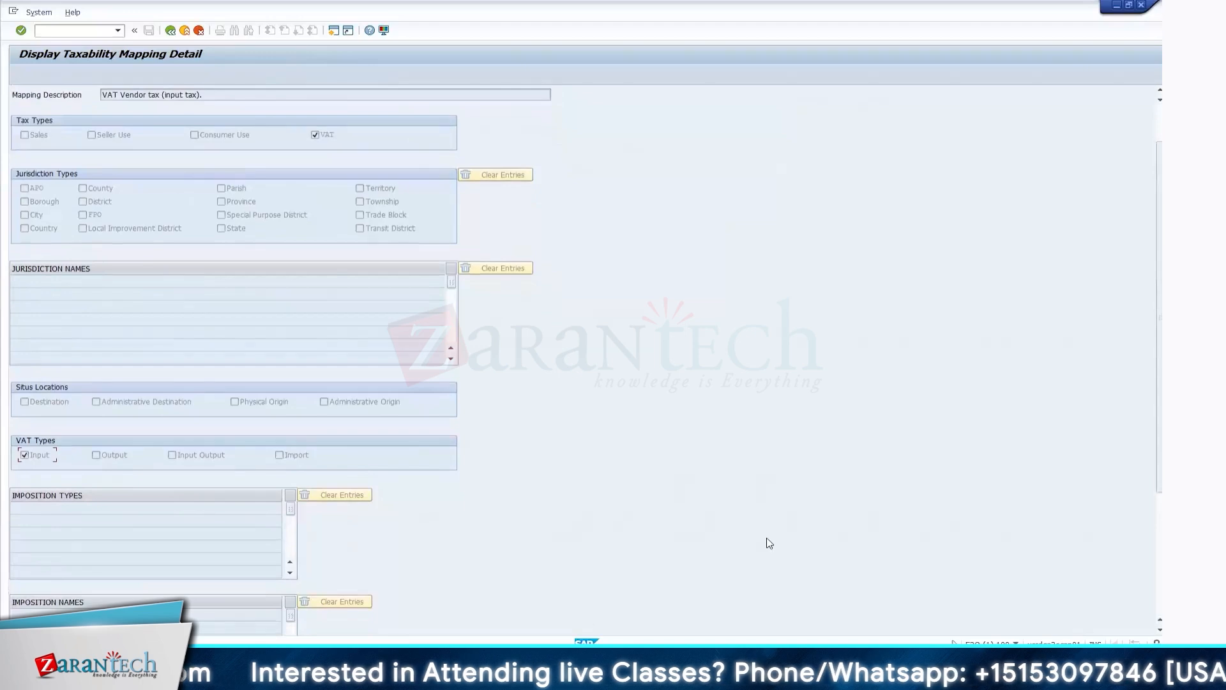
scroll(769, 543, "down", 3)
scroll(769, 543, "down", 4)
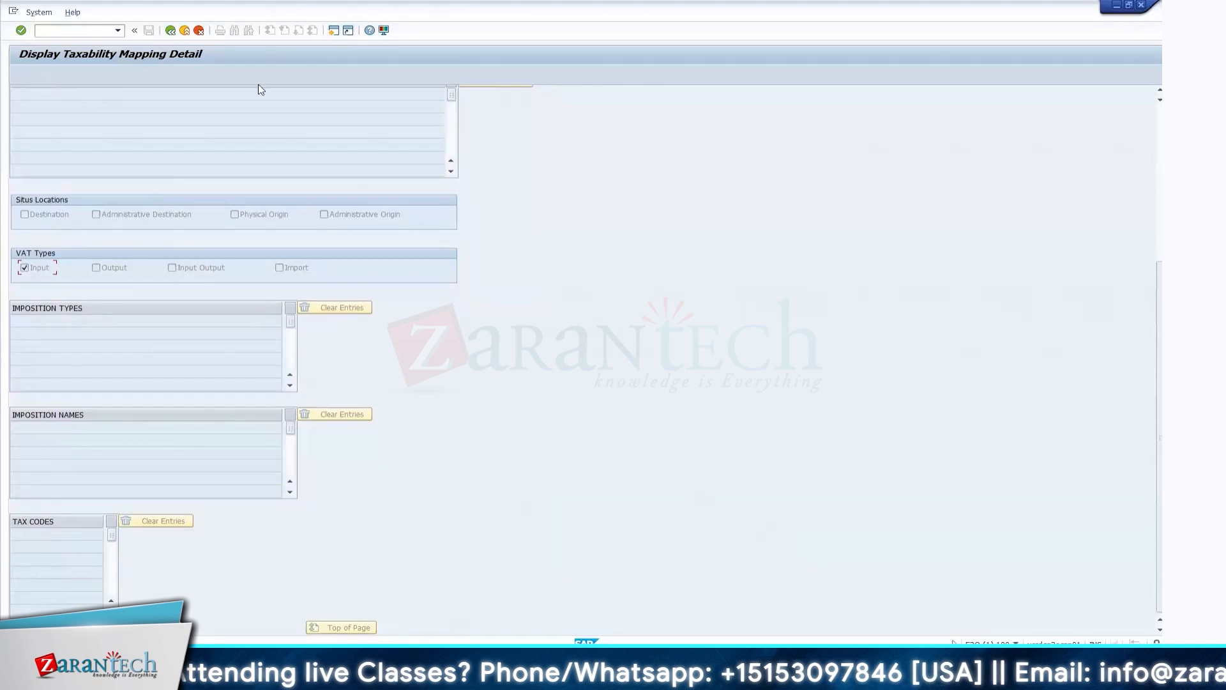
scroll(400, 296, "up", 8)
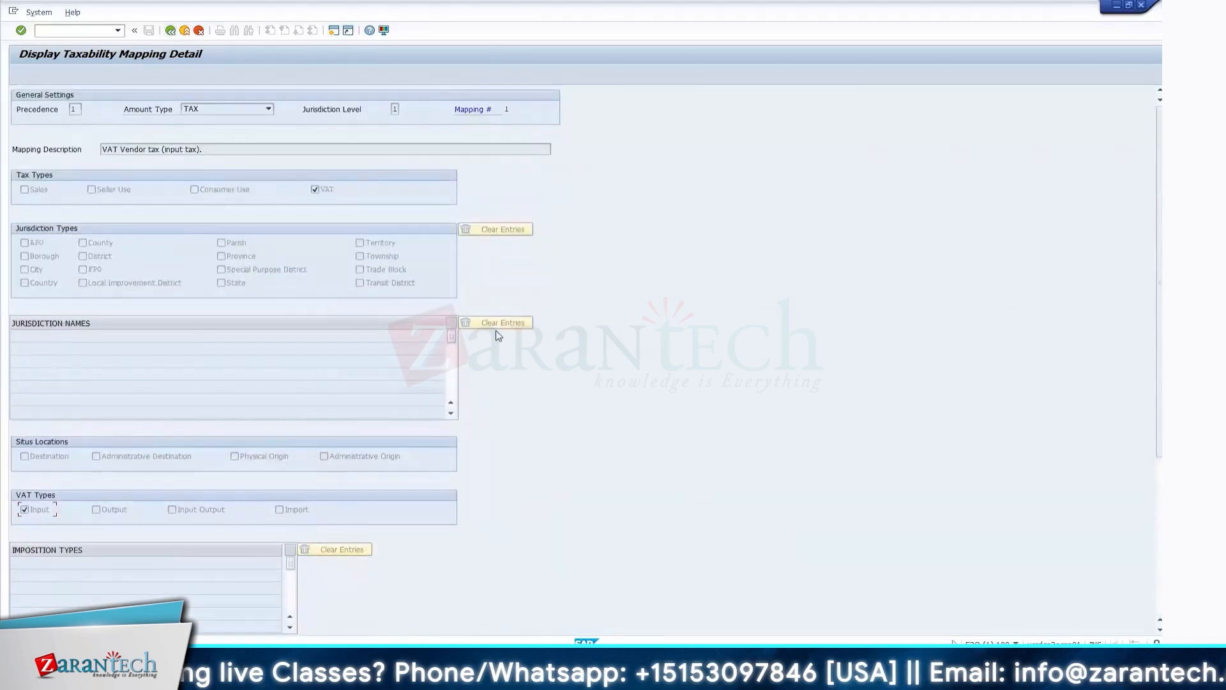
scroll(499, 336, "down", 8)
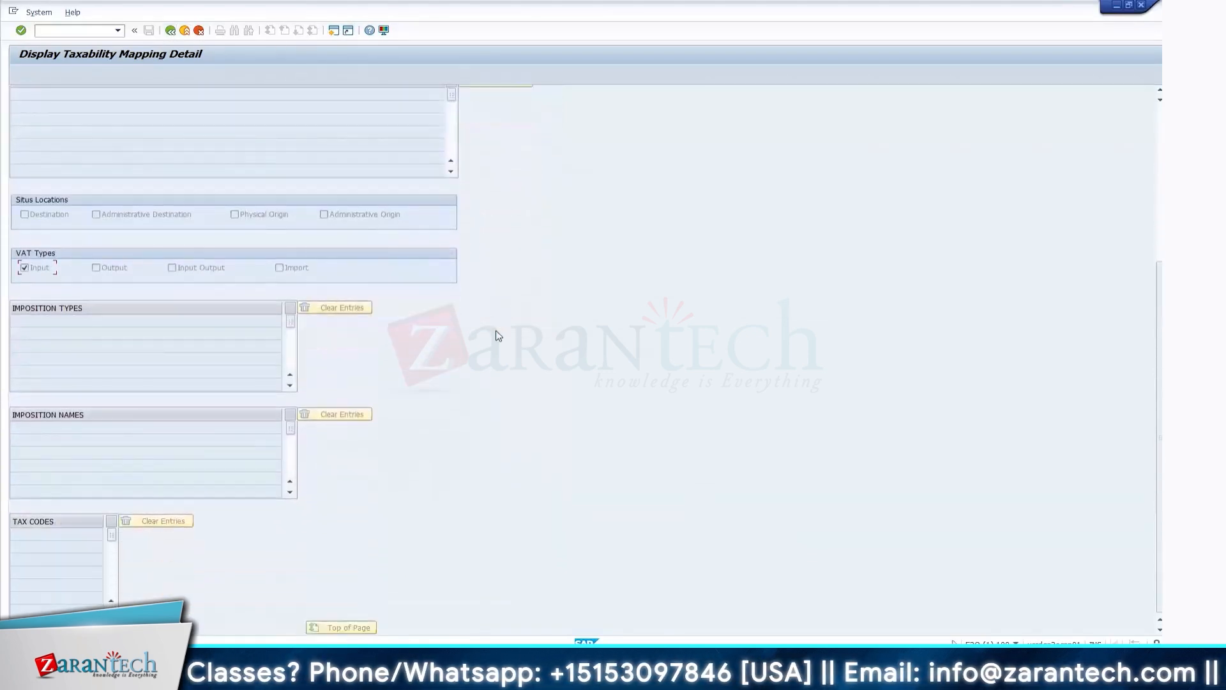
left_click(172, 33)
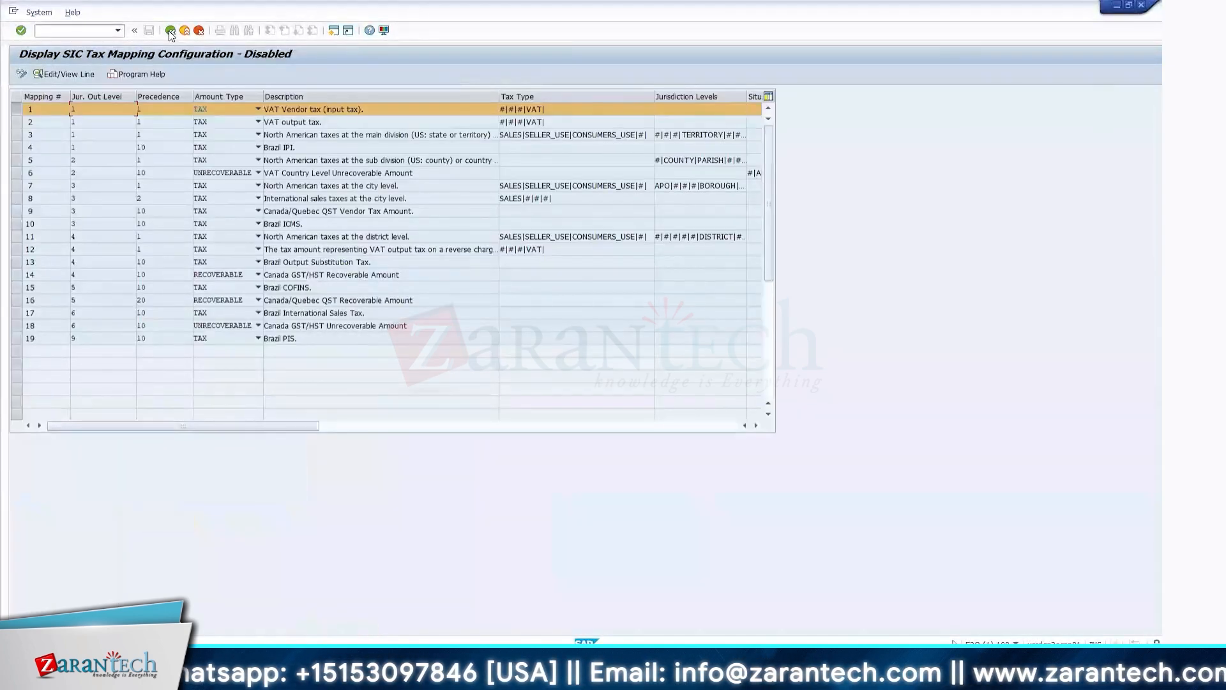
Step: Examine the detail of mapping 6, VAT Country Level Unrecoverable Amount, including its jurisdiction names, and return to the mapping overview
double_click(19, 171)
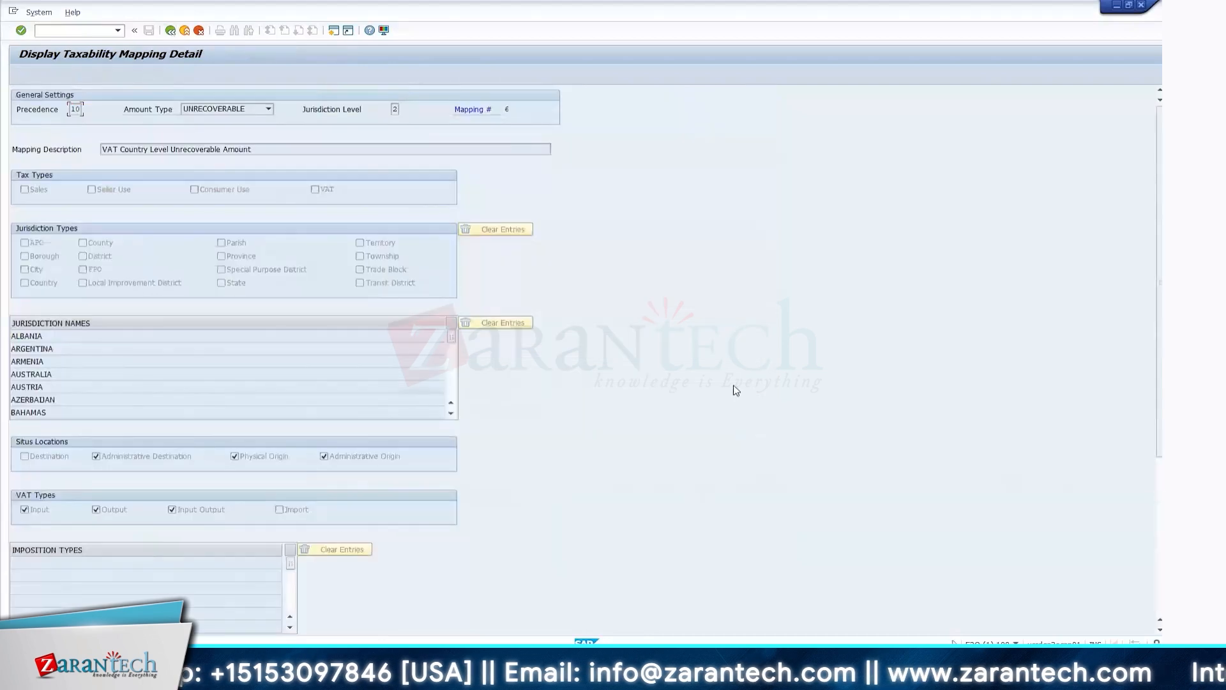
scroll(736, 391, "down", 8)
scroll(682, 400, "up", 4)
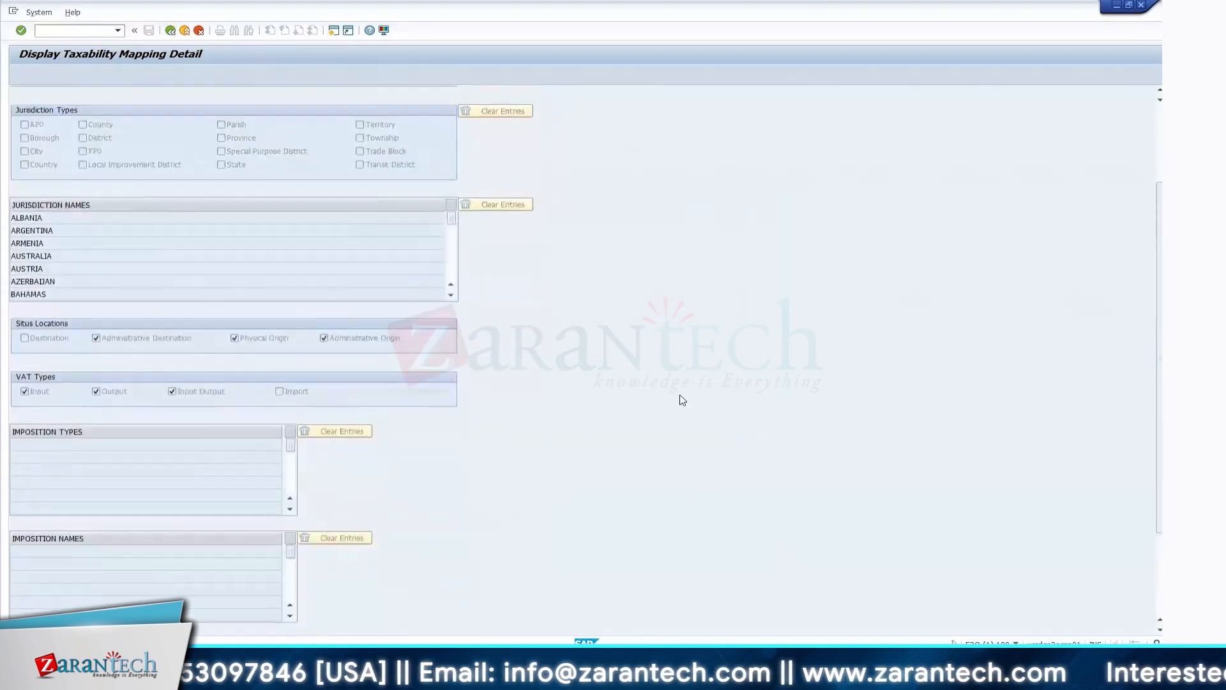
scroll(683, 400, "up", 1)
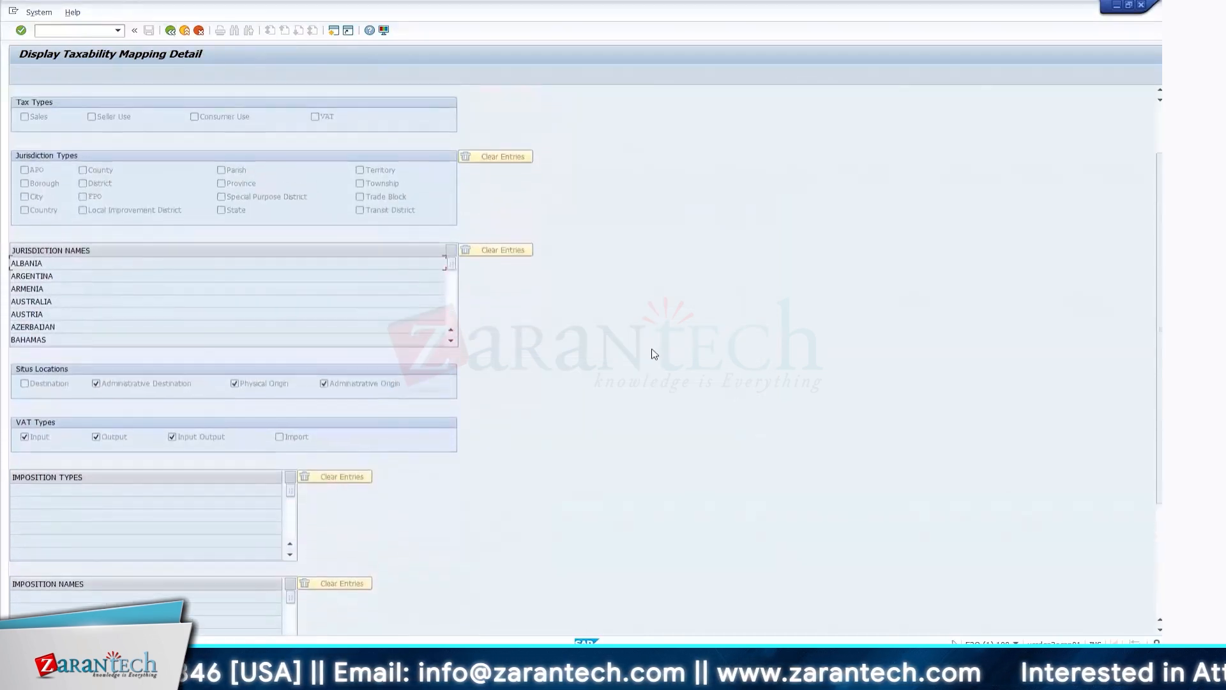
scroll(652, 349, "up", 1)
scroll(652, 349, "down", 3)
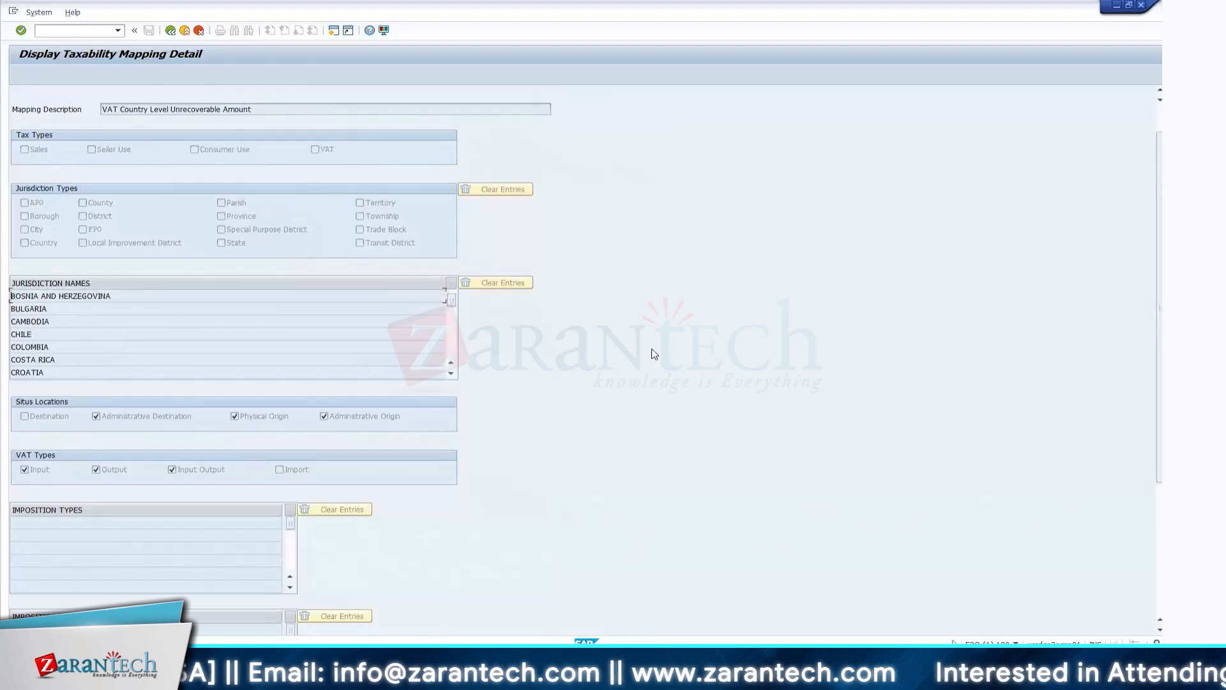
scroll(652, 354, "up", 3)
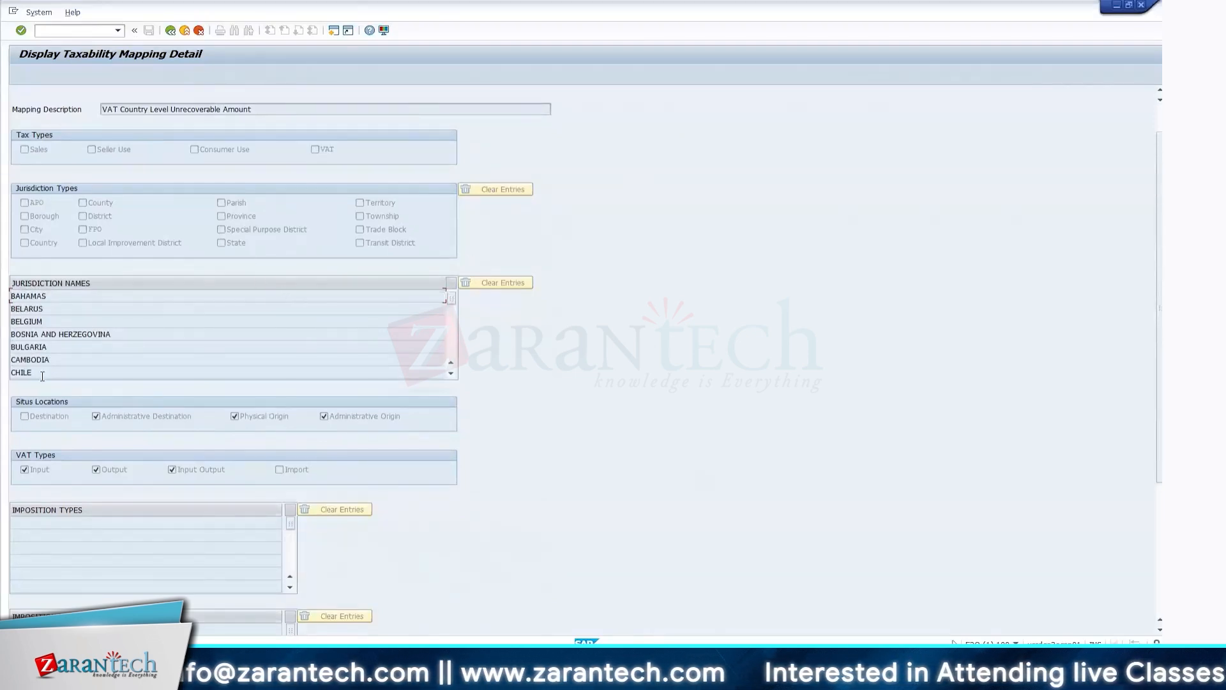
mouse_move(452, 299)
left_mouse_down()
mouse_move(453, 324)
mouse_move(454, 291)
left_mouse_up()
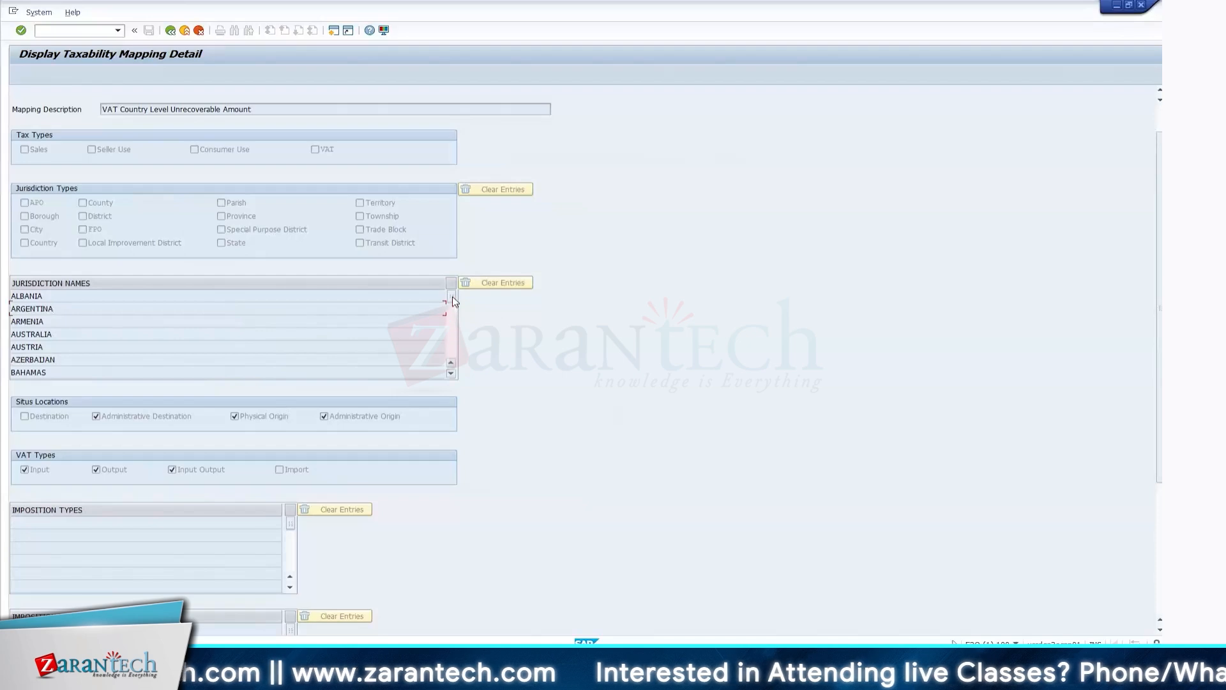
left_click(170, 30)
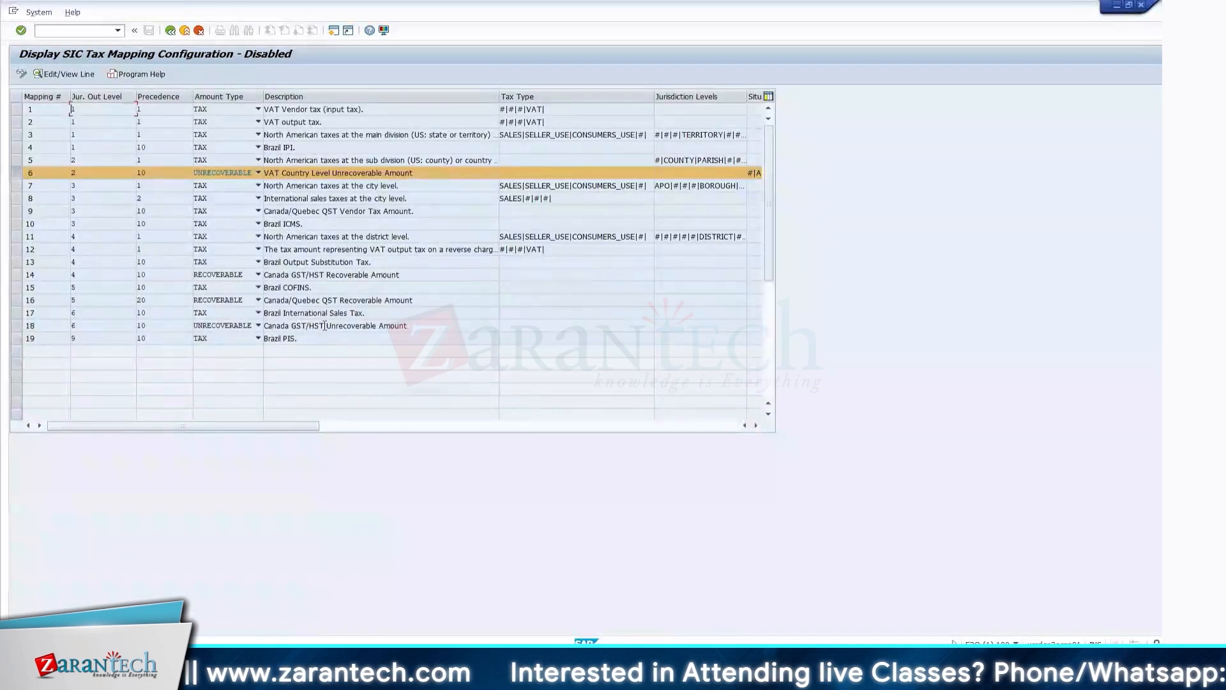
Step: Select mapping 6, VAT Country Level Unrecoverable Amount, and switch the SIC tax mapping configuration from display to change mode
left_click(23, 172)
left_click(16, 172)
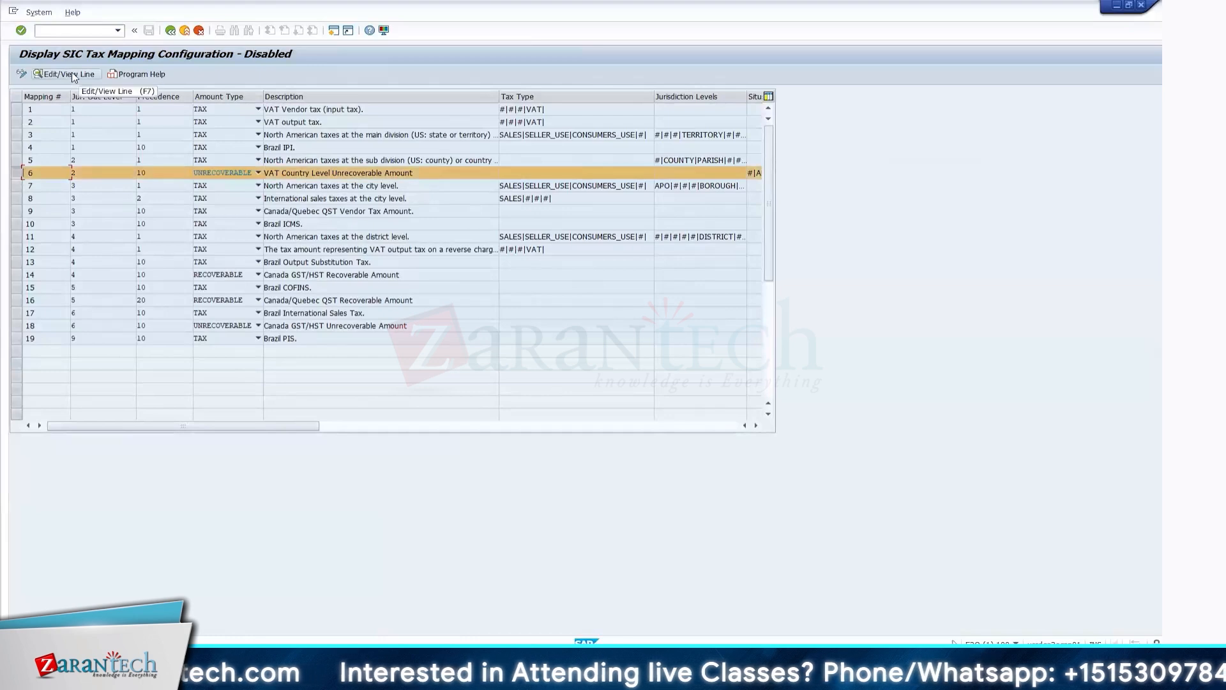
left_click(64, 74)
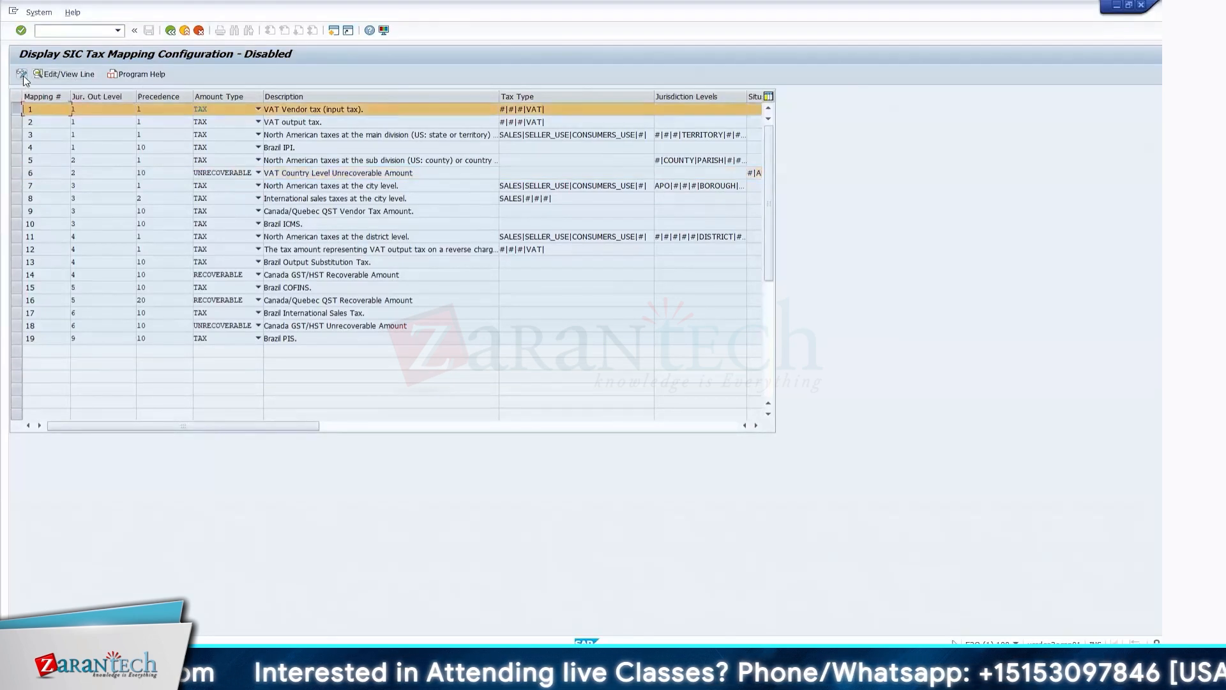
left_click(18, 173)
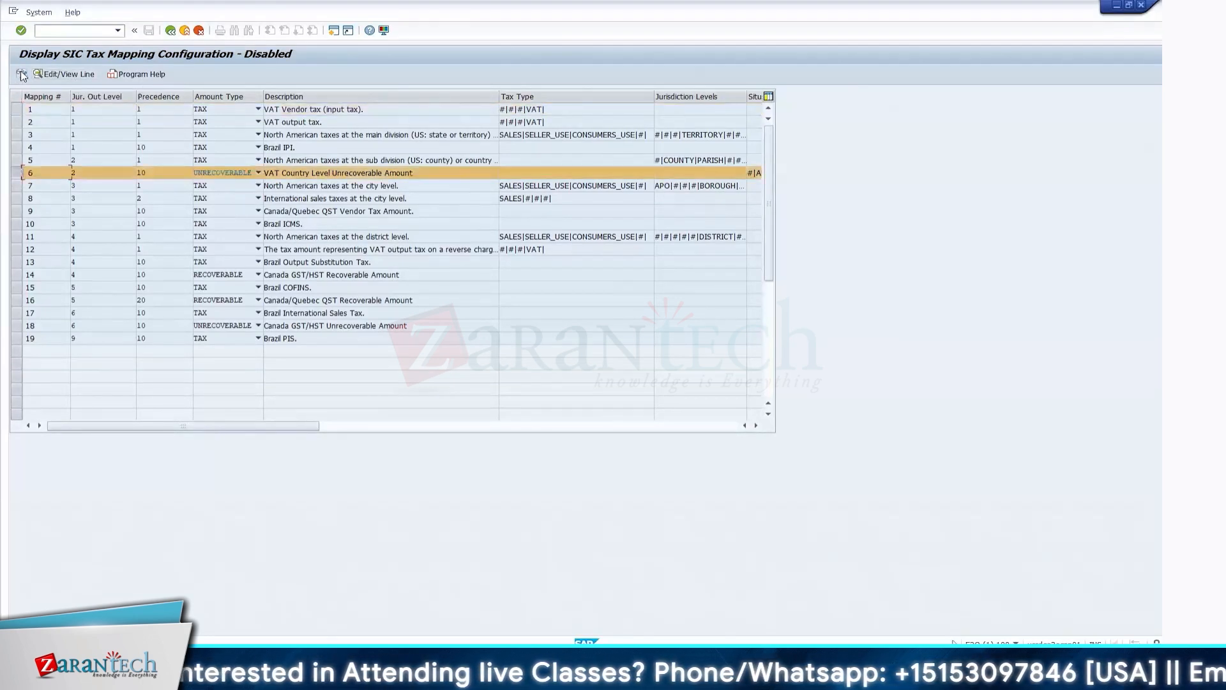
left_click(21, 74)
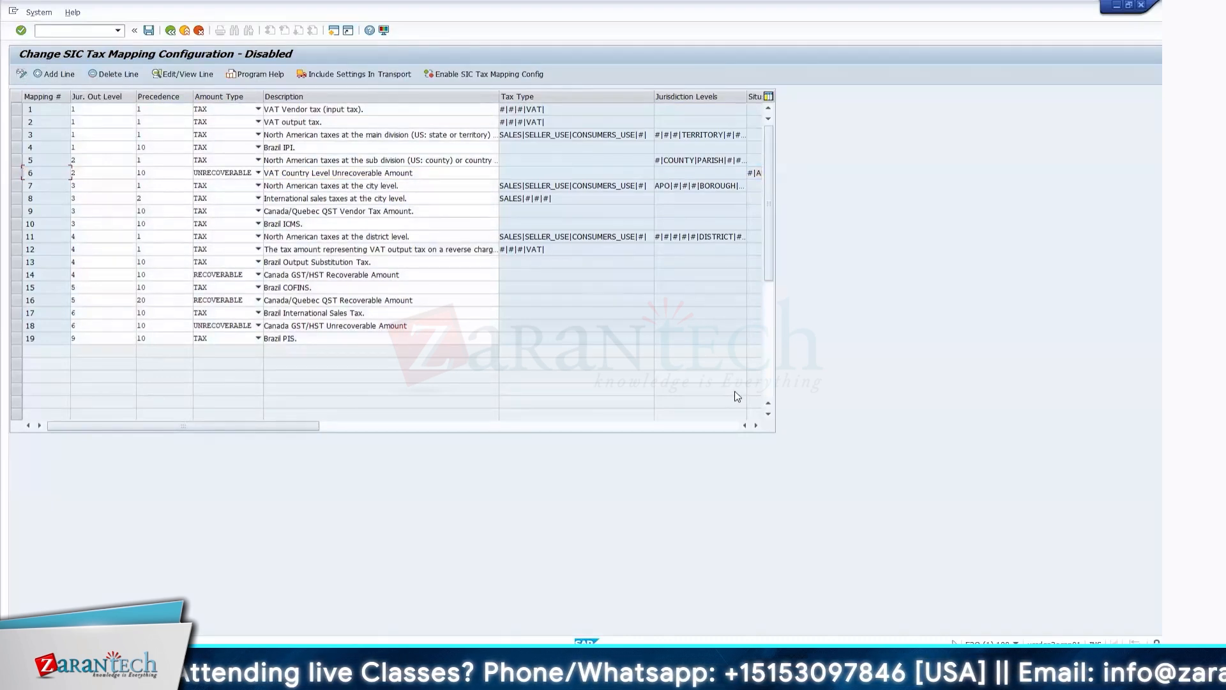
Step: Examine mapping 6 in change mode, including its jurisdiction names, situs locations, VAT types and imposition sections, and return to the mapping overview
left_click(20, 173)
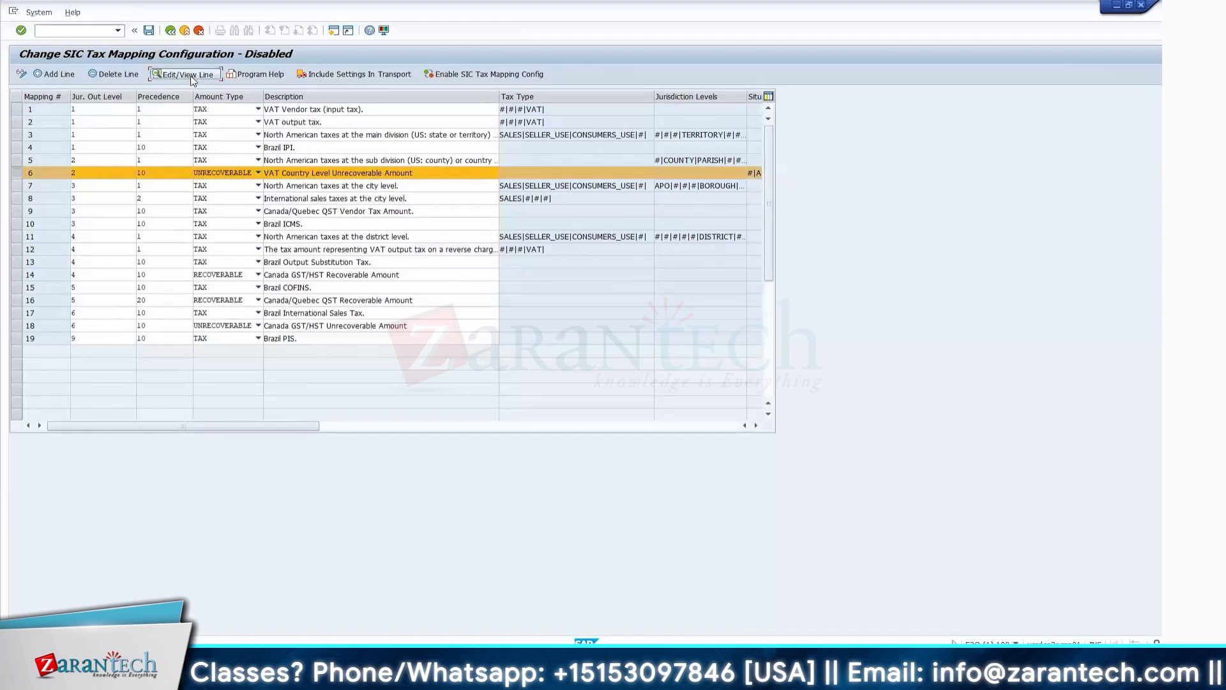
left_click(190, 76)
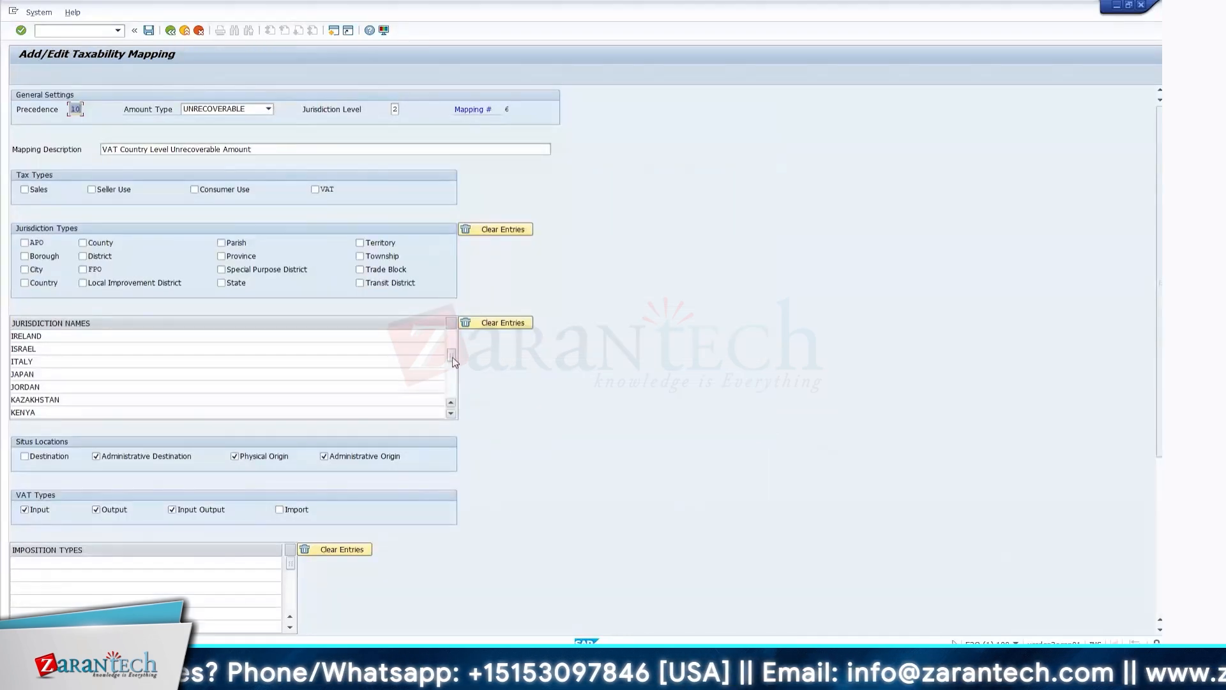
left_click_drag(453, 367, 452, 404)
scroll(361, 396, "up", 1)
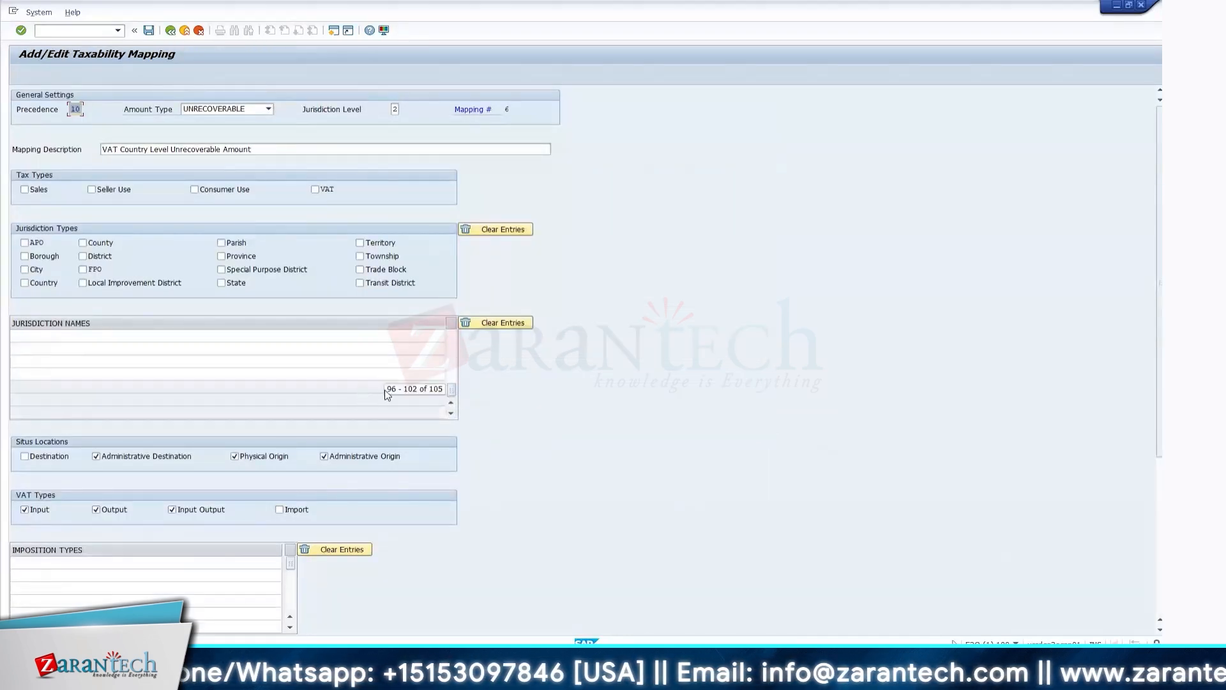
scroll(386, 394, "up", 1)
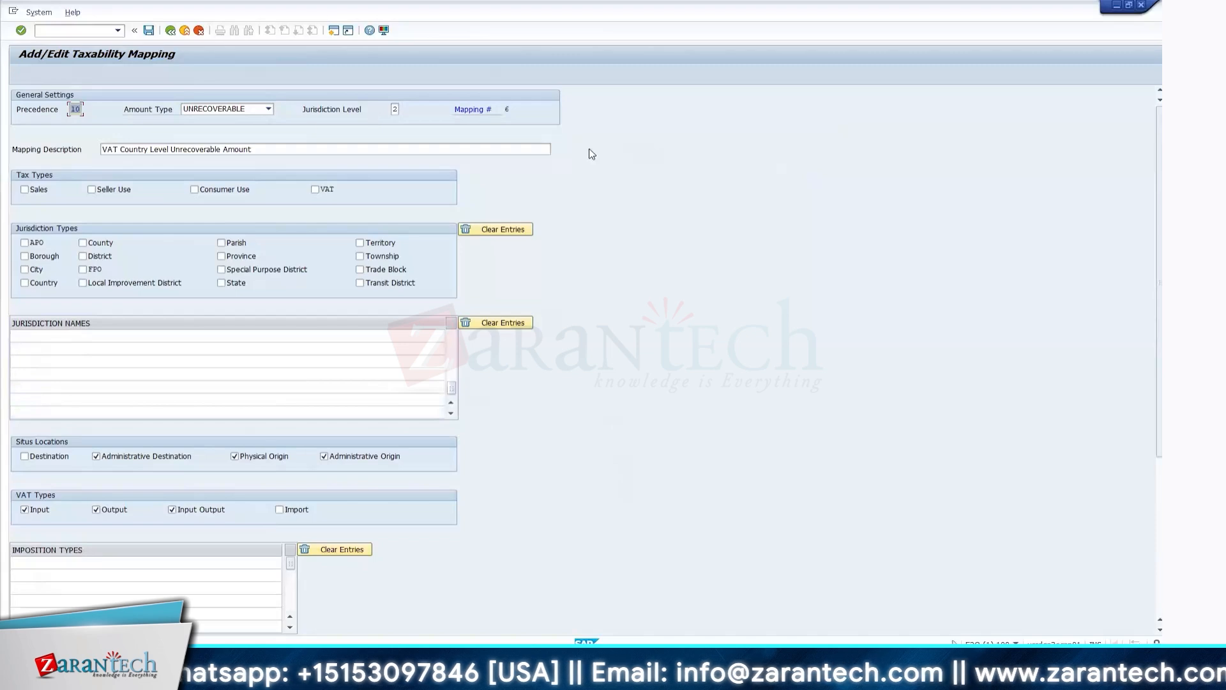
scroll(950, 528, "down", 3)
scroll(933, 520, "down", 2)
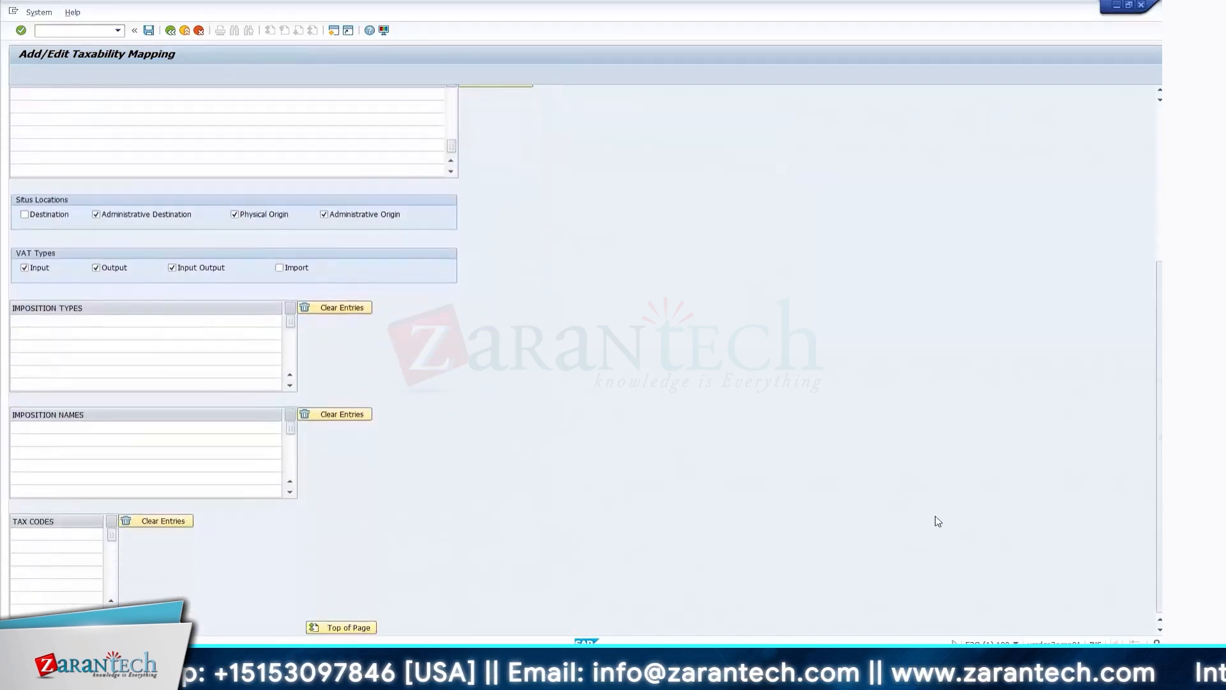
scroll(926, 509, "up", 5)
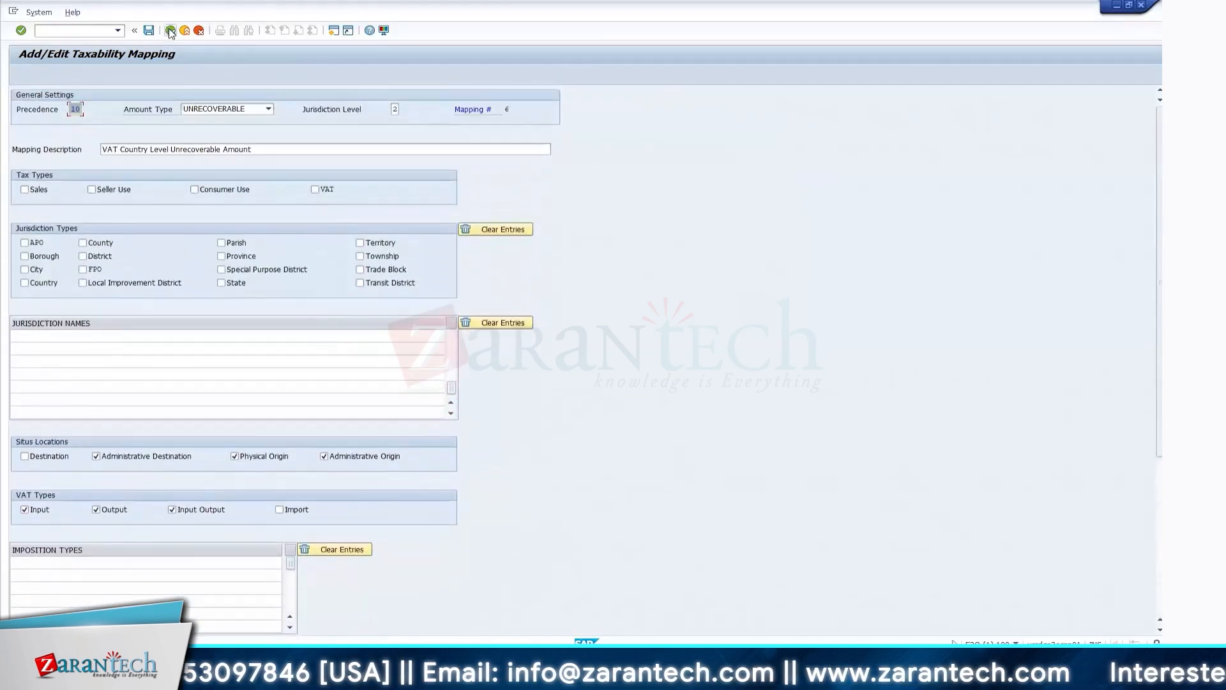
left_click(170, 30)
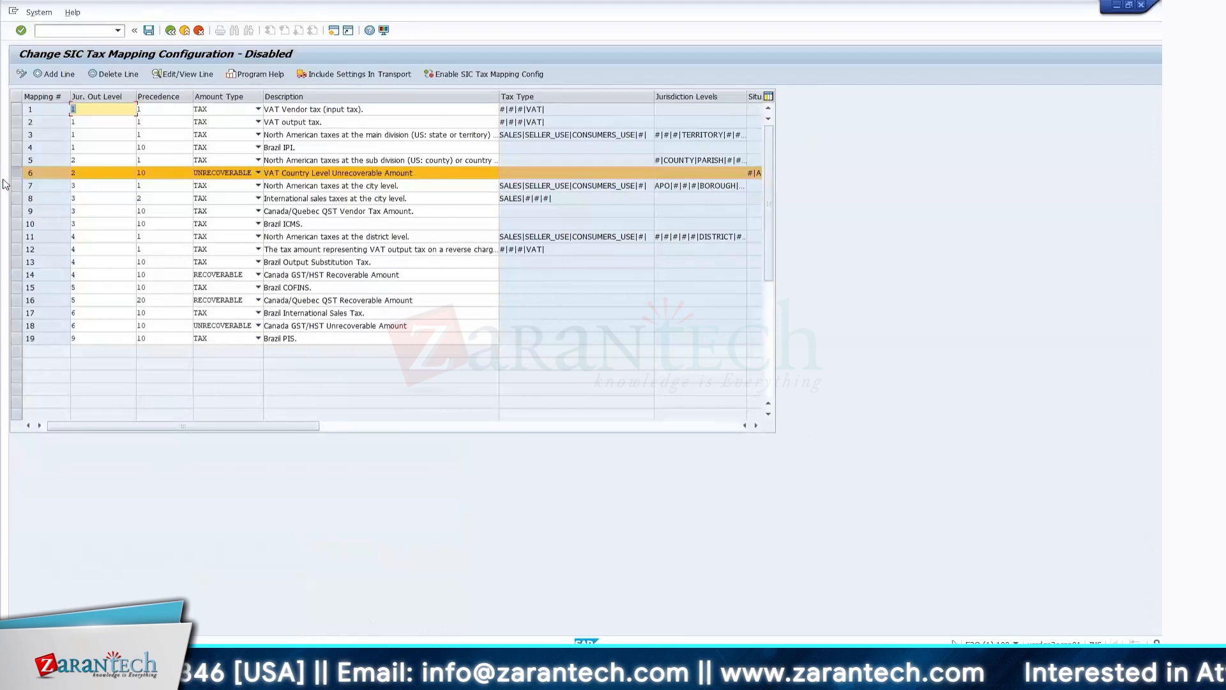
left_click(184, 75)
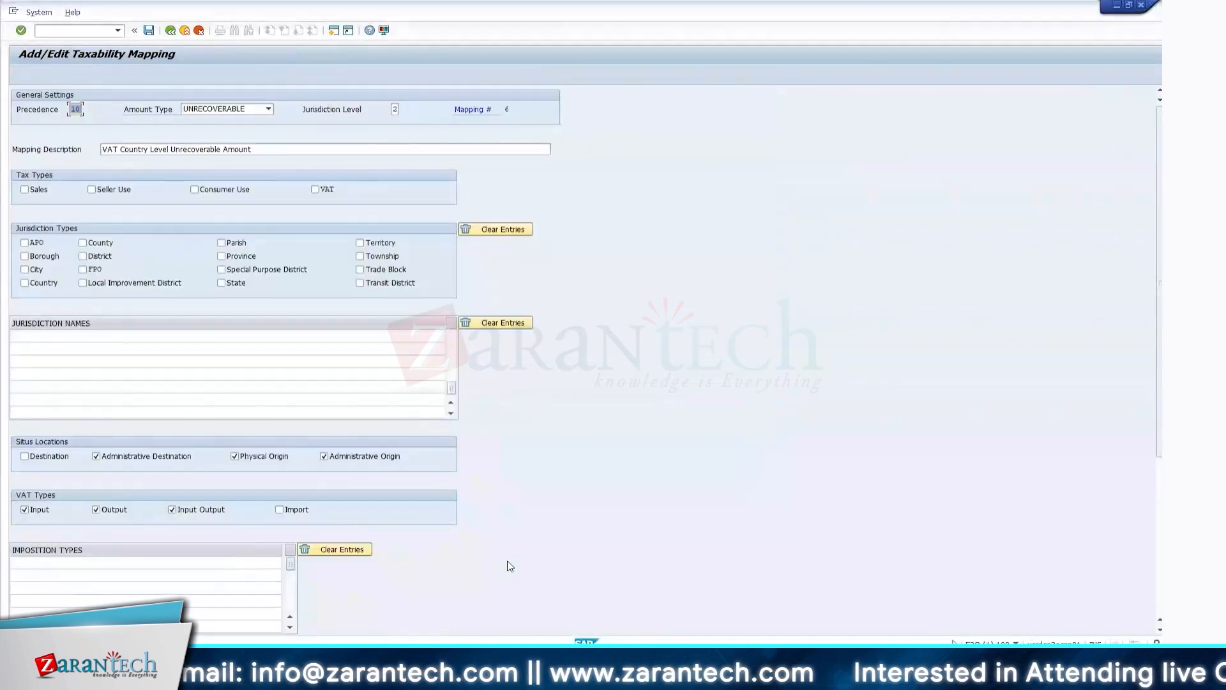
scroll(509, 566, "down", 1)
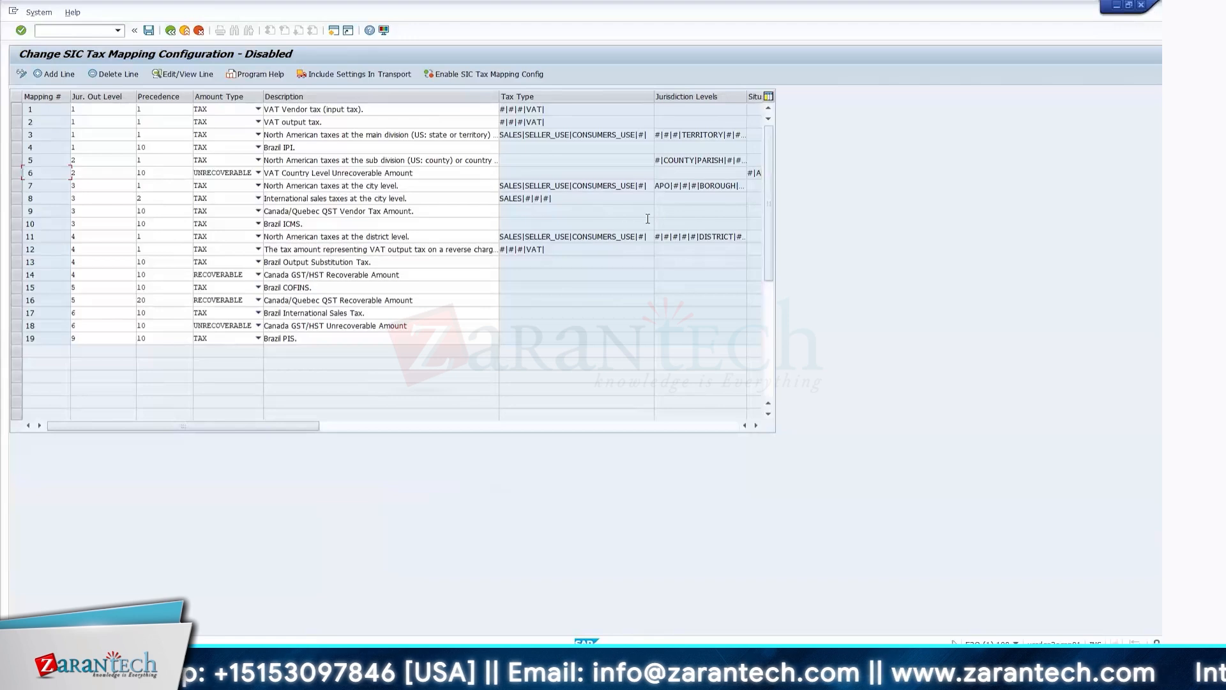
Step: Review the tax types and jurisdiction levels of mapping 7, North American taxes at the city level, and return to the Vertex Tax Accelerator menu
left_click_drag(566, 189, 666, 186)
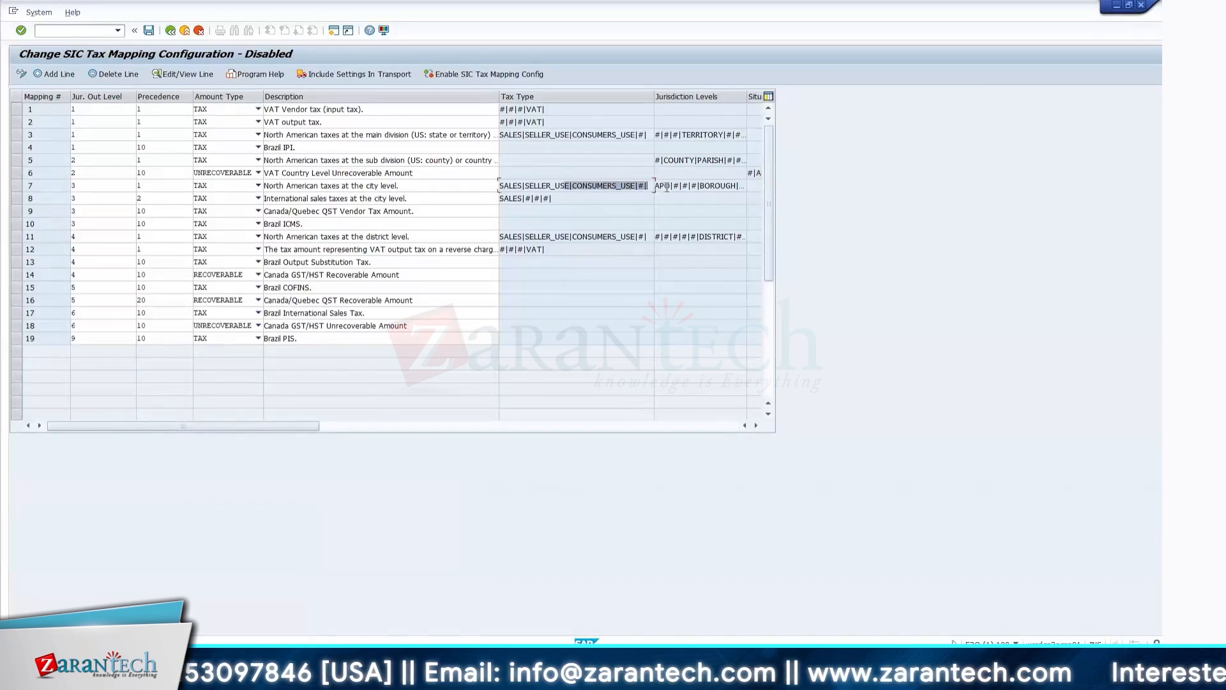
left_click(667, 187)
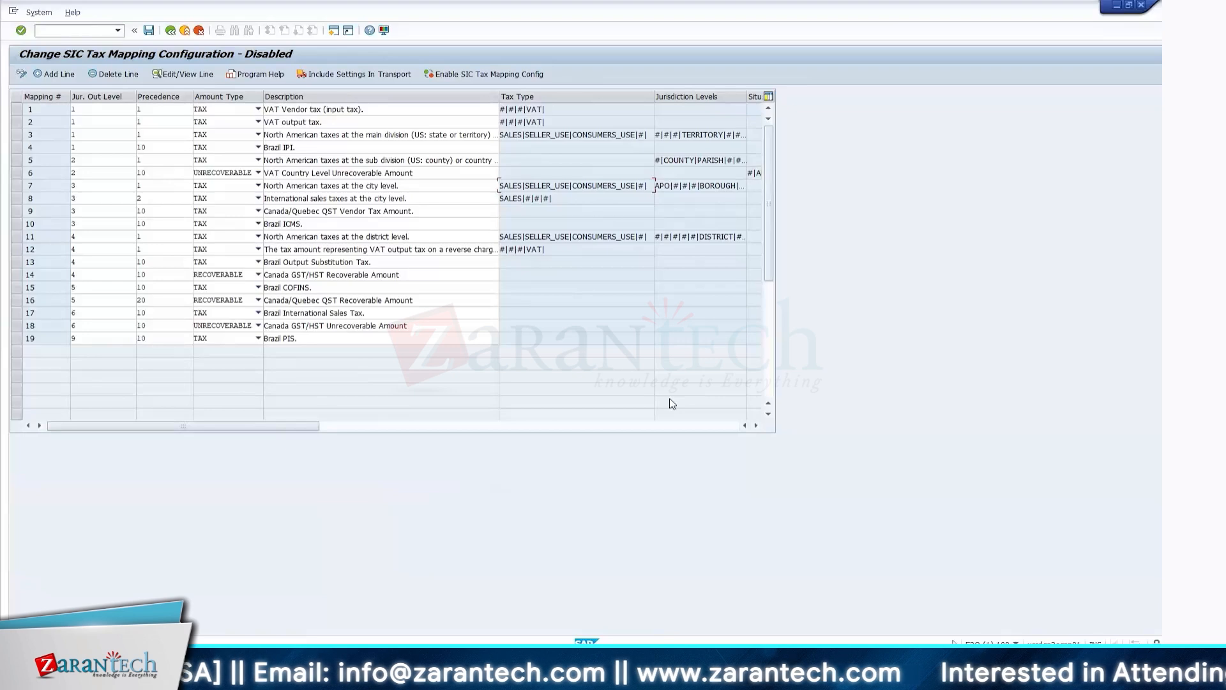
left_click(170, 30)
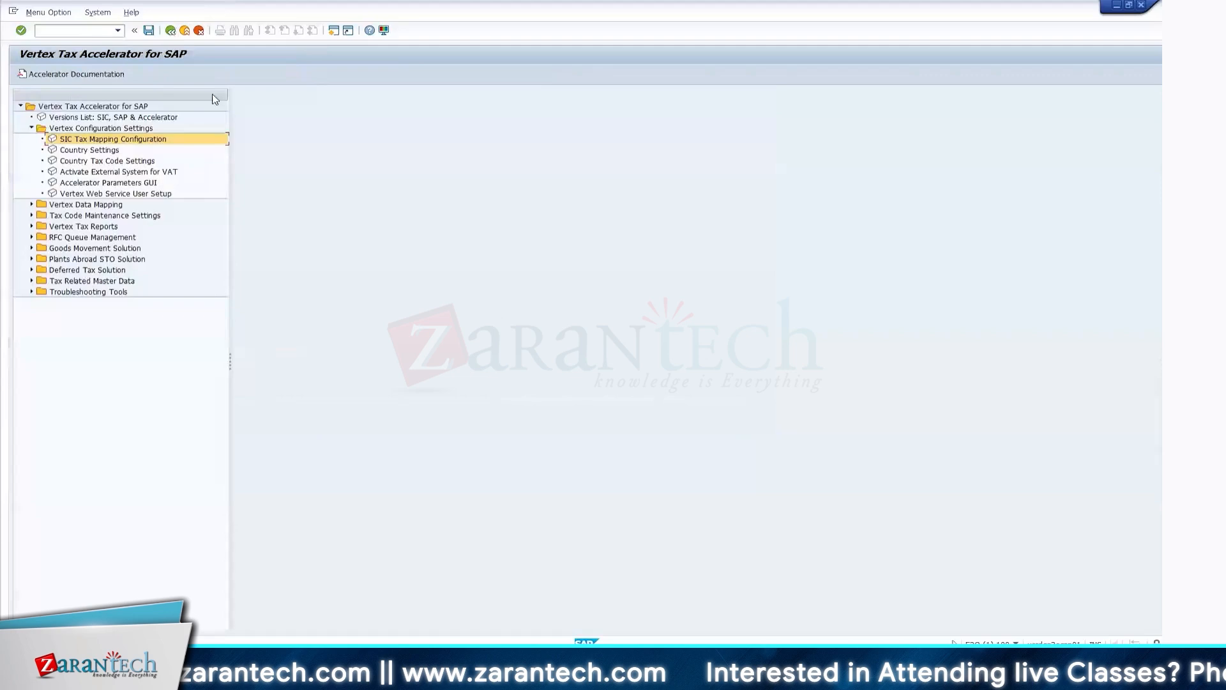
left_click(95, 152)
left_click(114, 141)
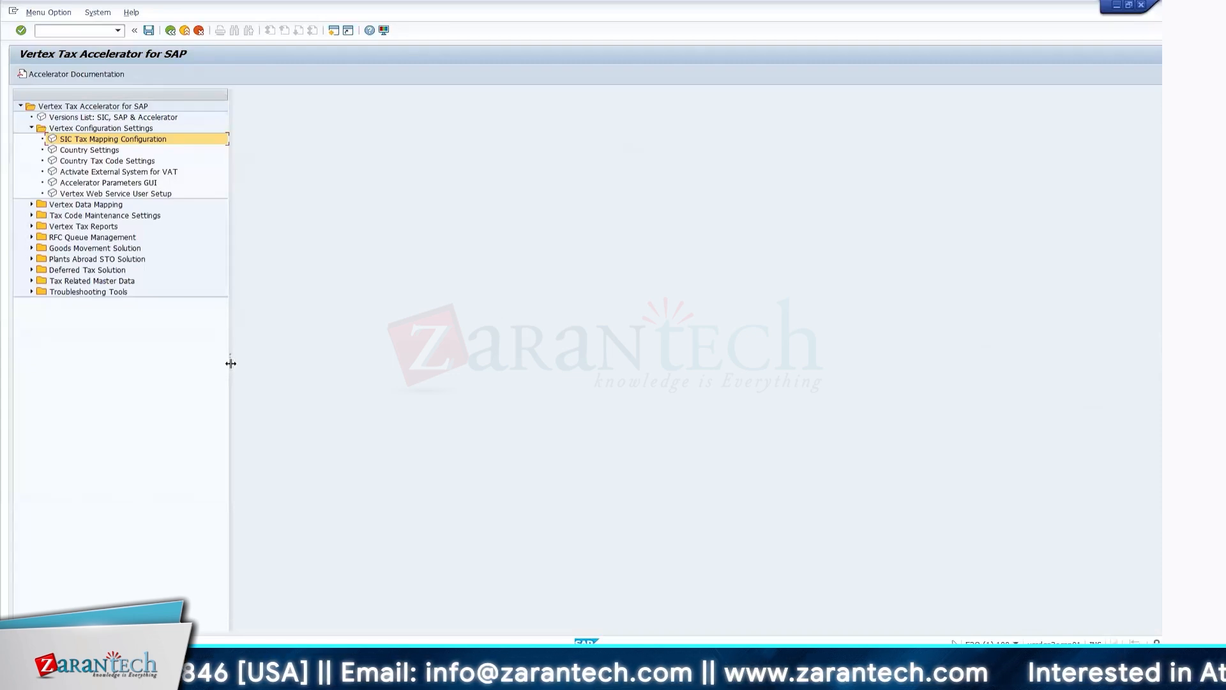
left_click_drag(231, 364, 217, 364)
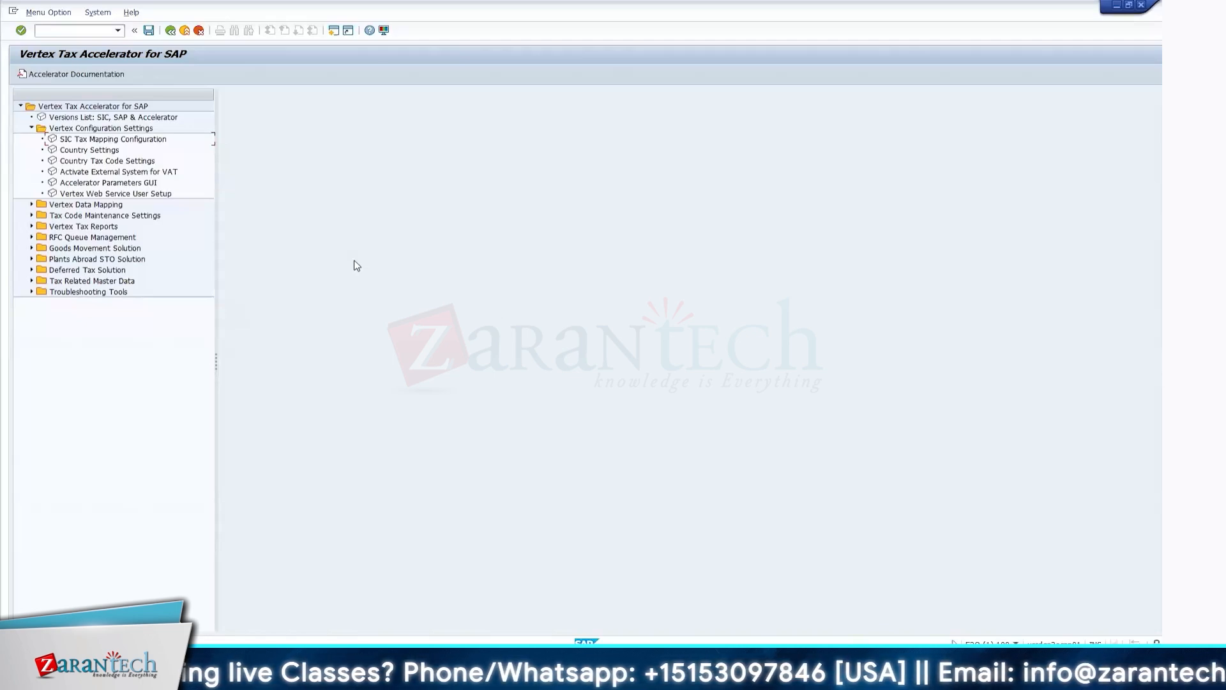
Step: Open Country Settings, look up the available exchange rate types for the TW entry, and return to the Vertex Tax Accelerator menu
double_click(89, 150)
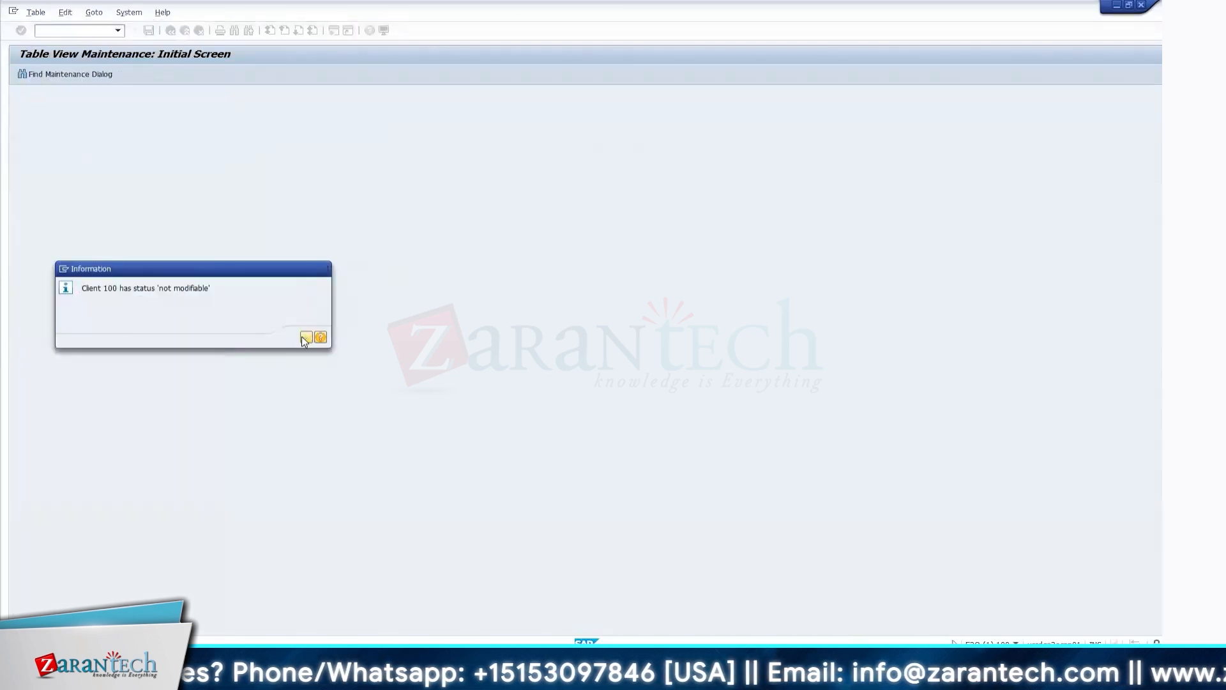
left_click(306, 336)
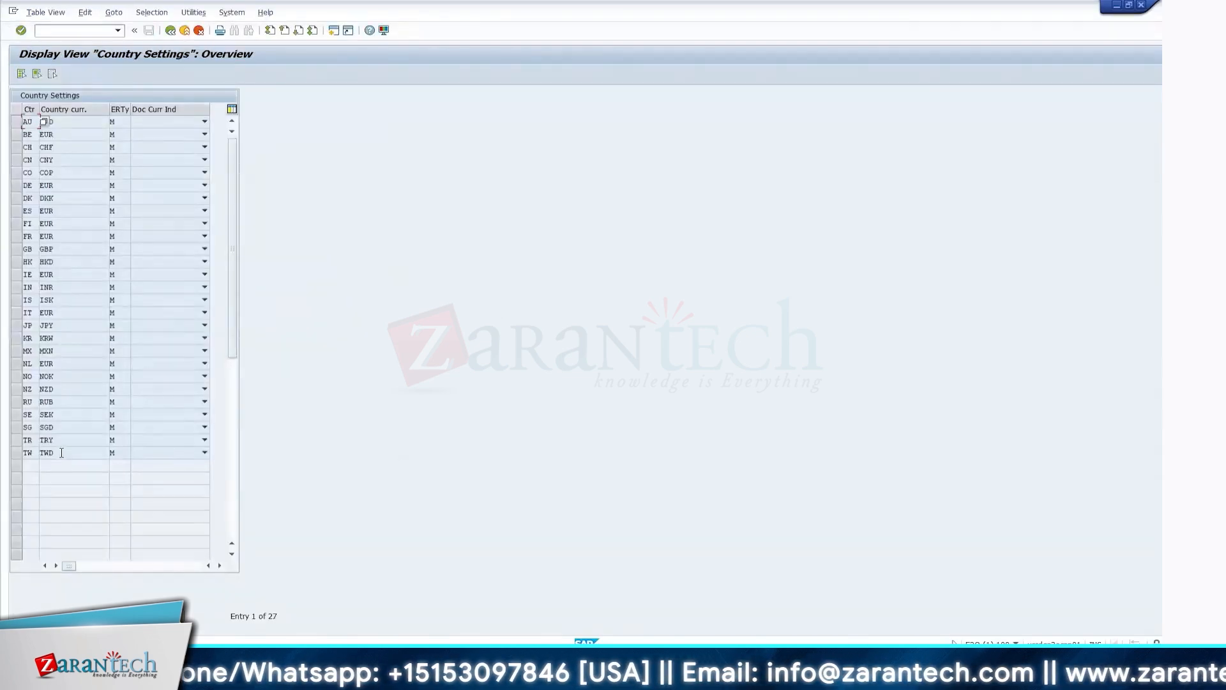
left_click(102, 453)
left_click(148, 454)
left_click(120, 454)
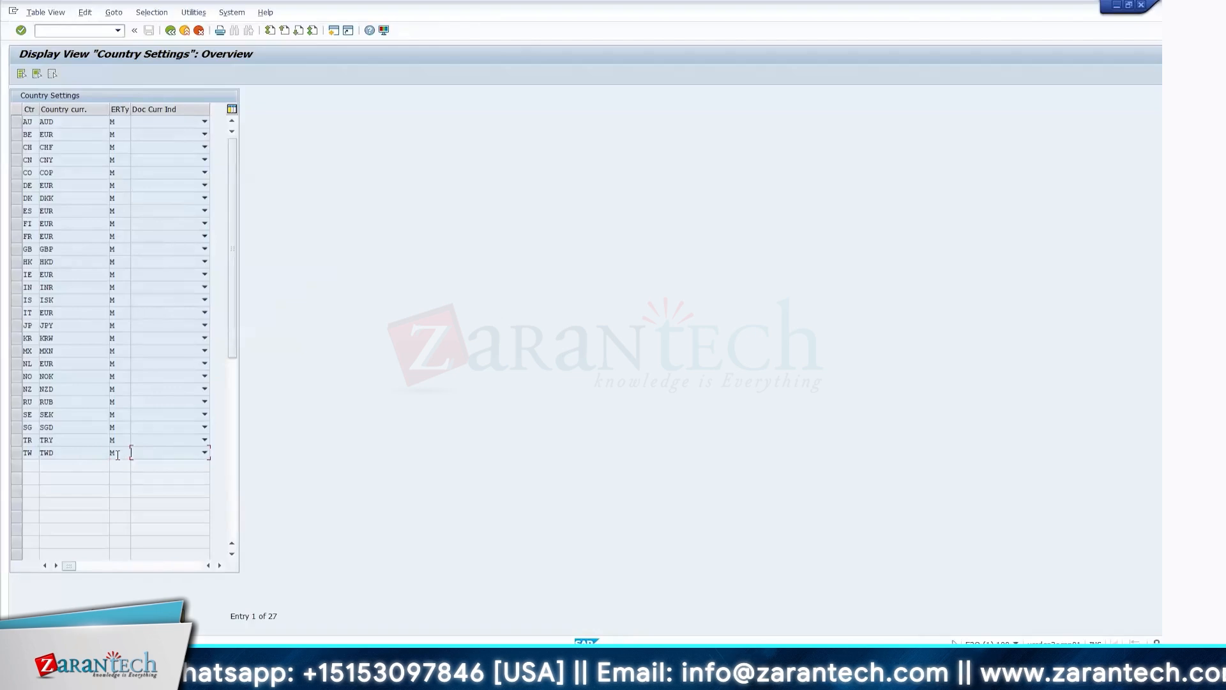
type("M")
key("Return")
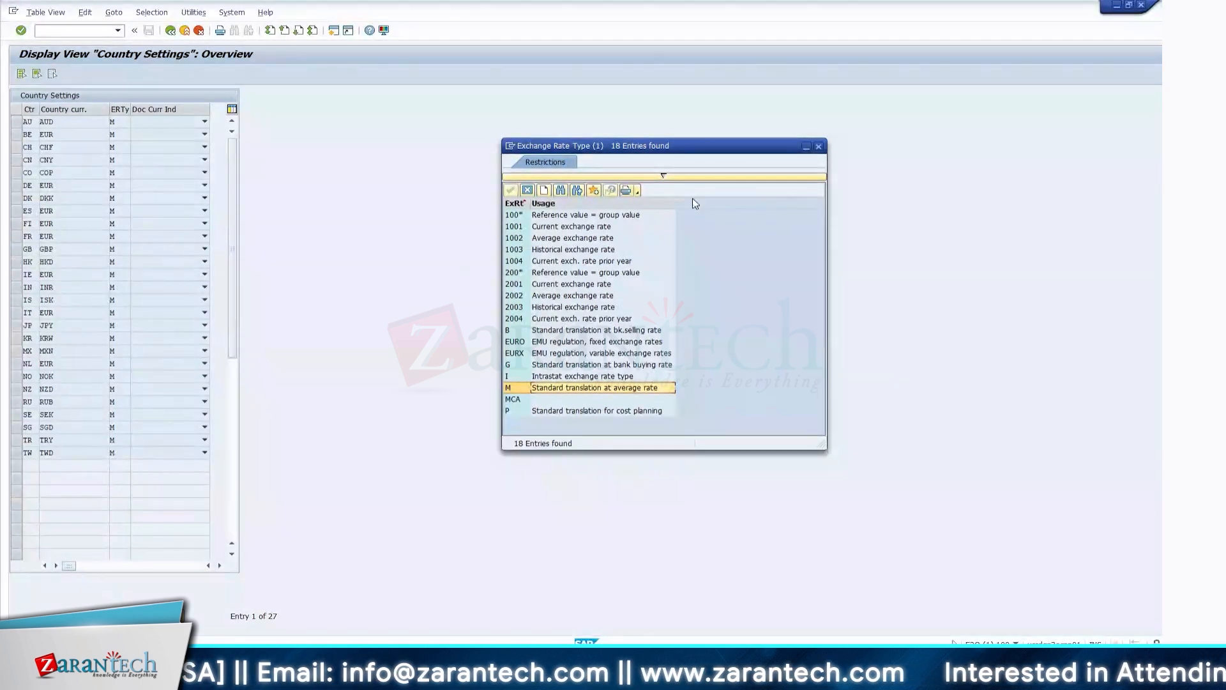
left_click(818, 146)
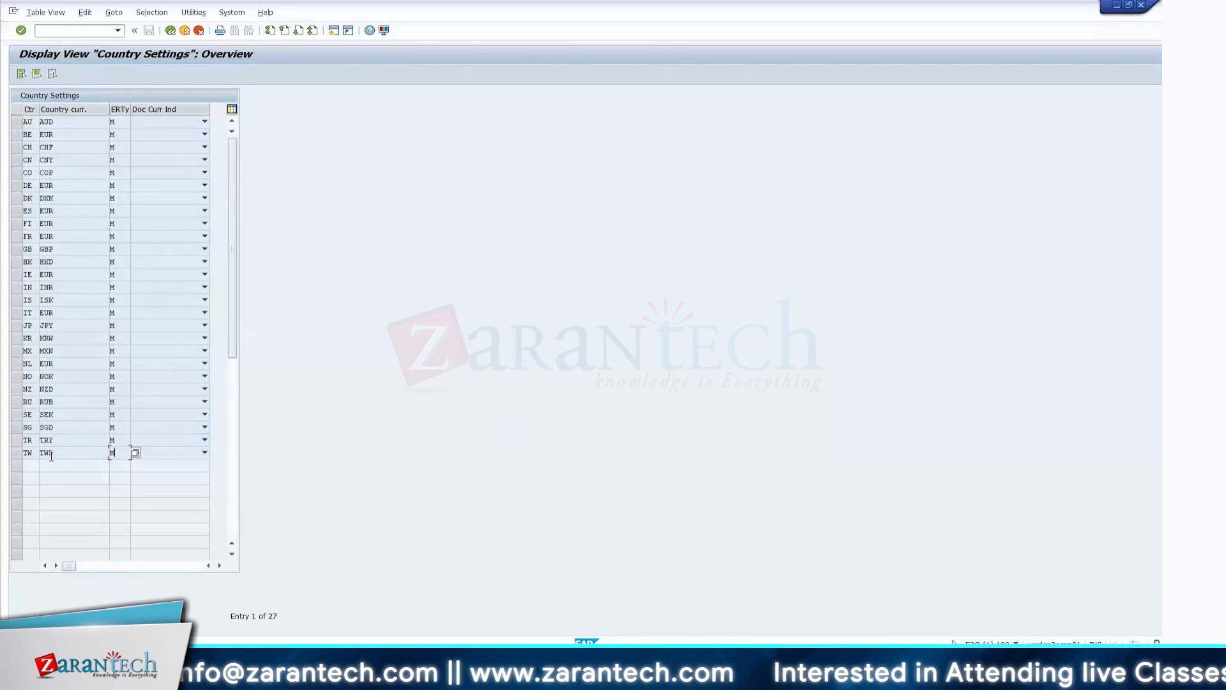
key("F3")
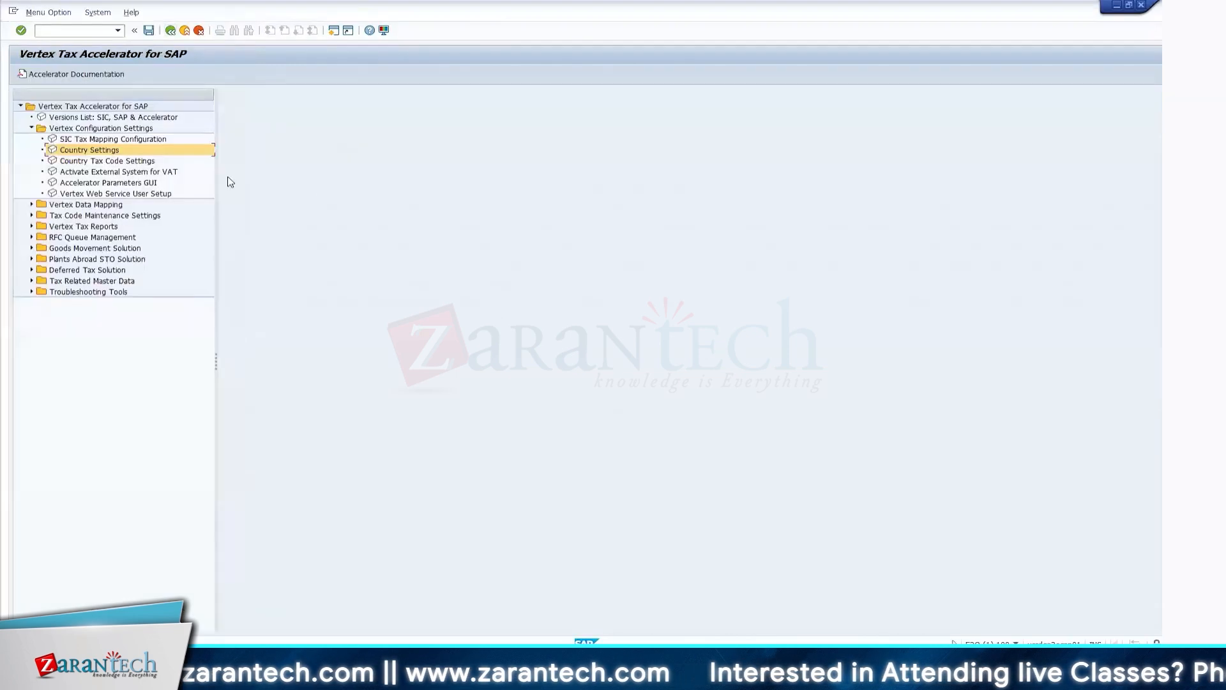
Step: Reopen Country Settings, review the country and currency entries, and return to the accelerator menu
double_click(84, 152)
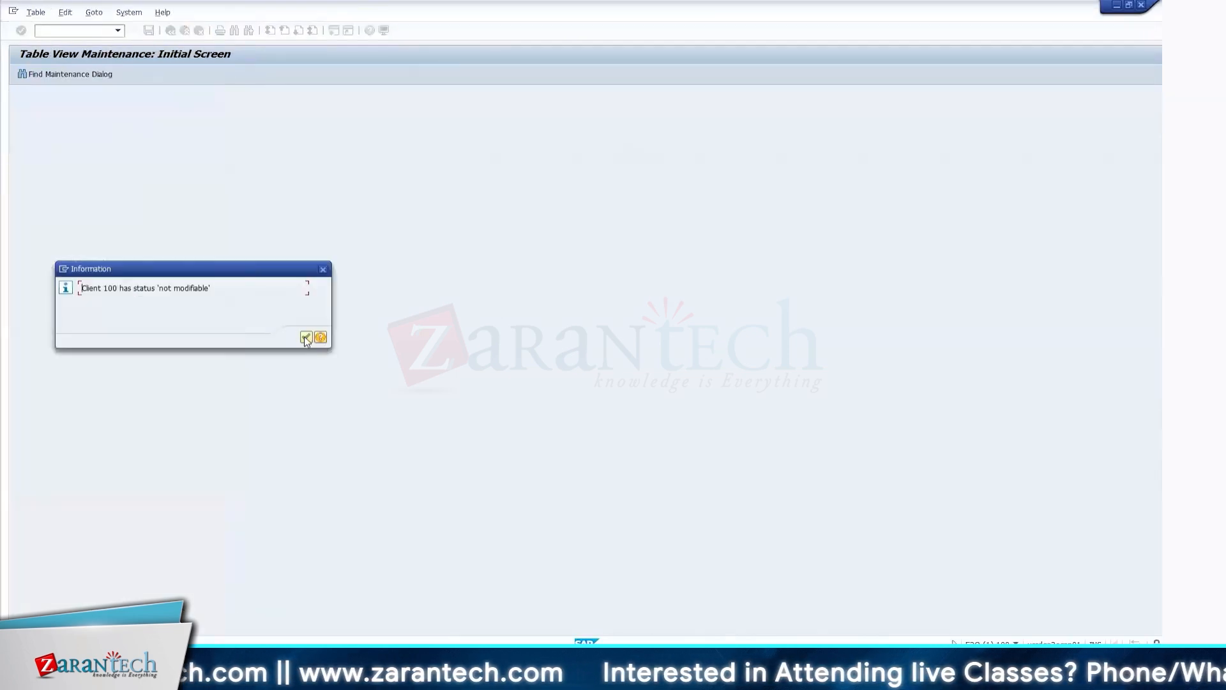
left_click(313, 336)
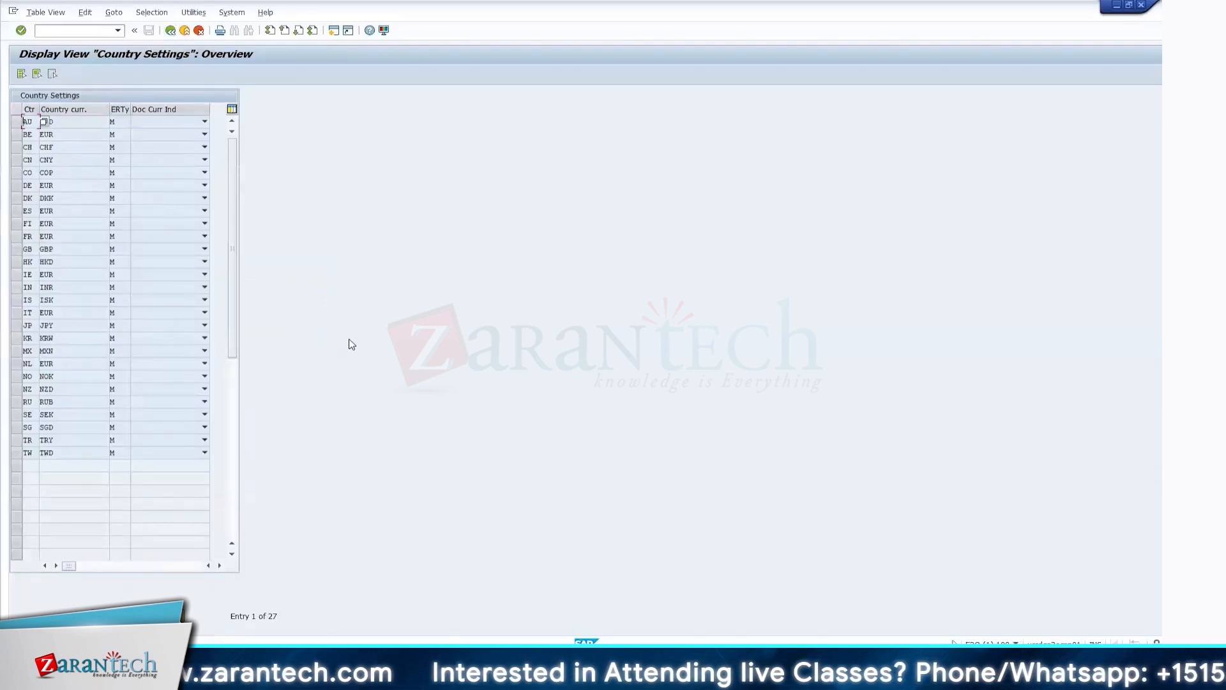
left_click(170, 31)
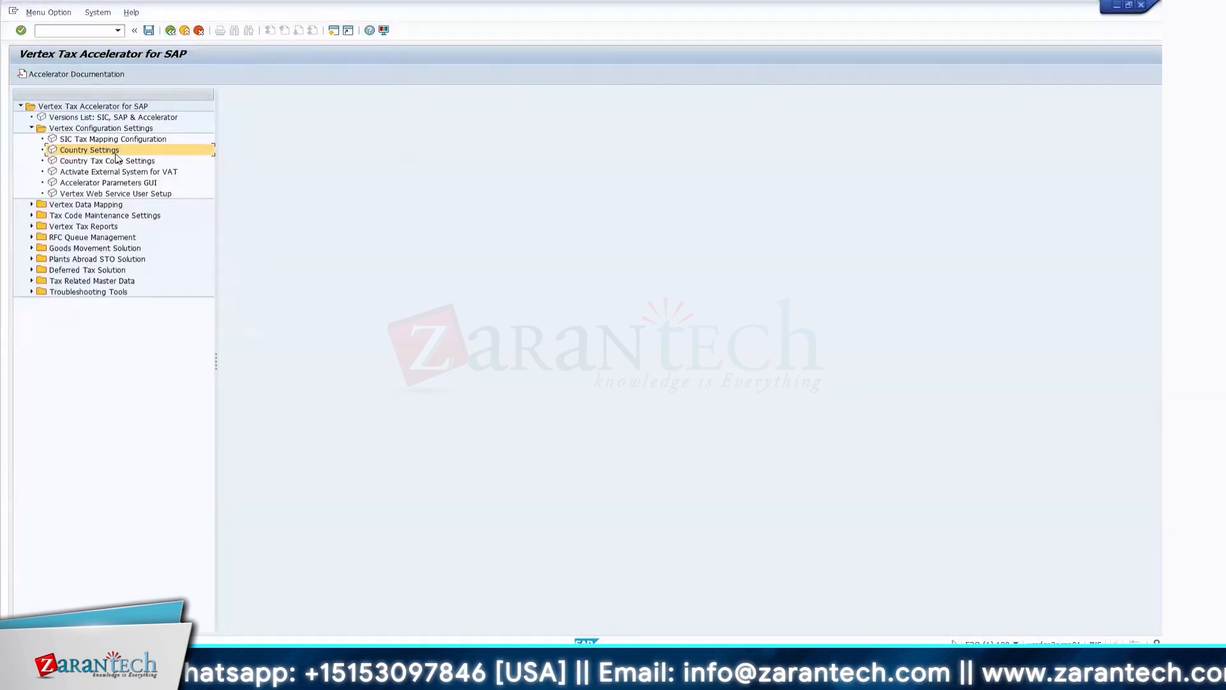
Step: Open Country Tax Code Settings, review its accrual, tax relevancy and no-post indicator columns, and return to the accelerator menu
left_click(99, 163)
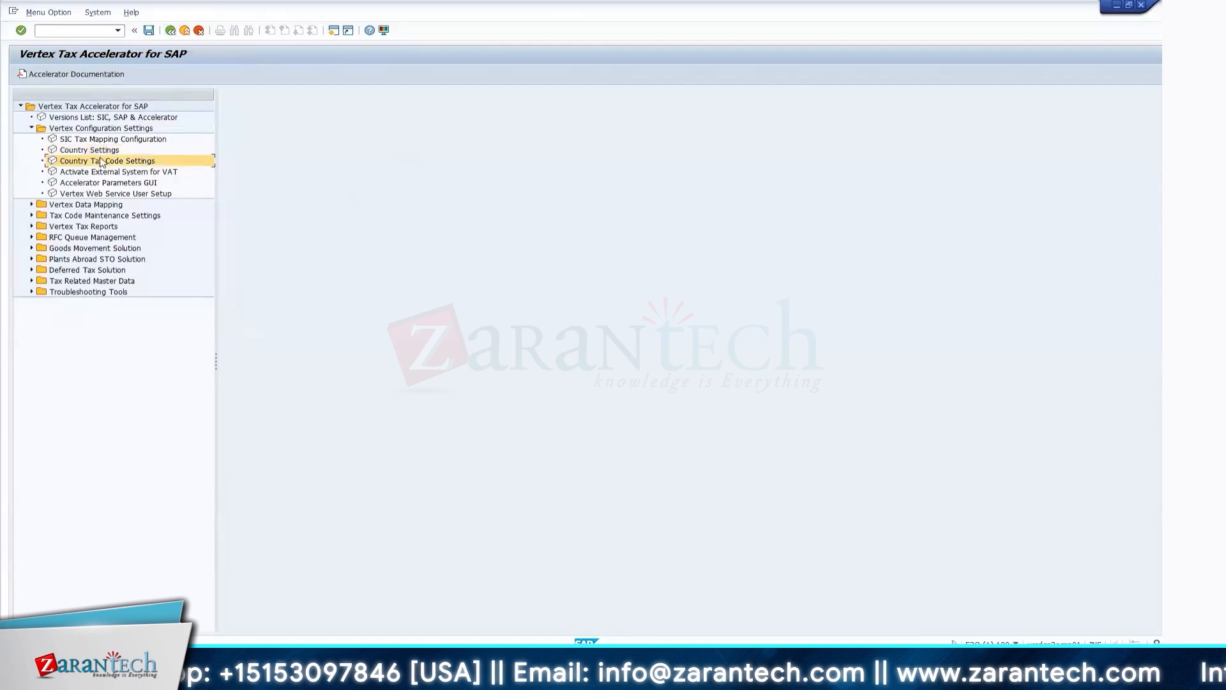
double_click(118, 165)
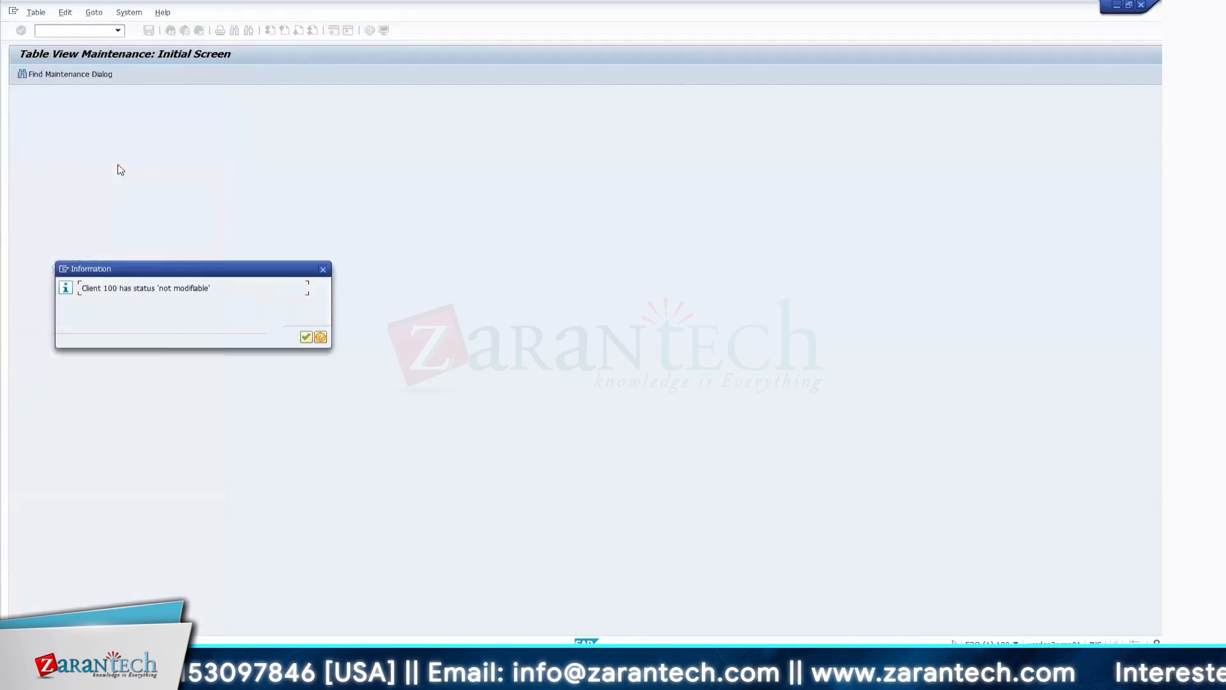
left_click(306, 338)
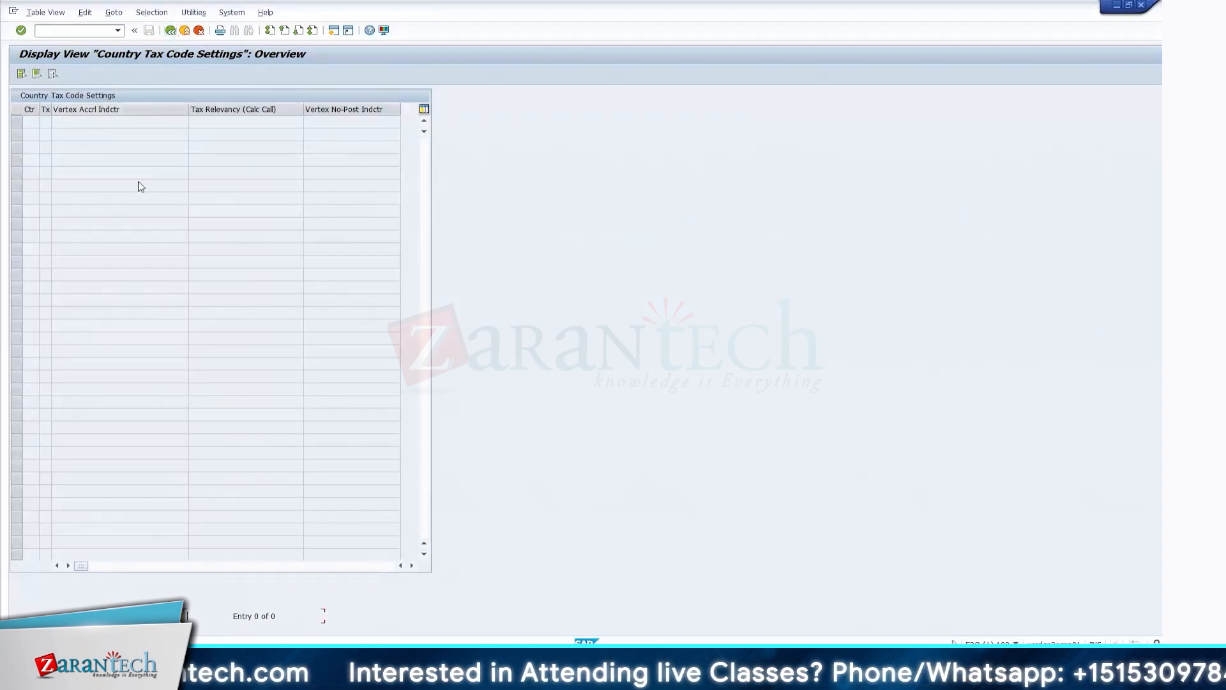
left_click(170, 30)
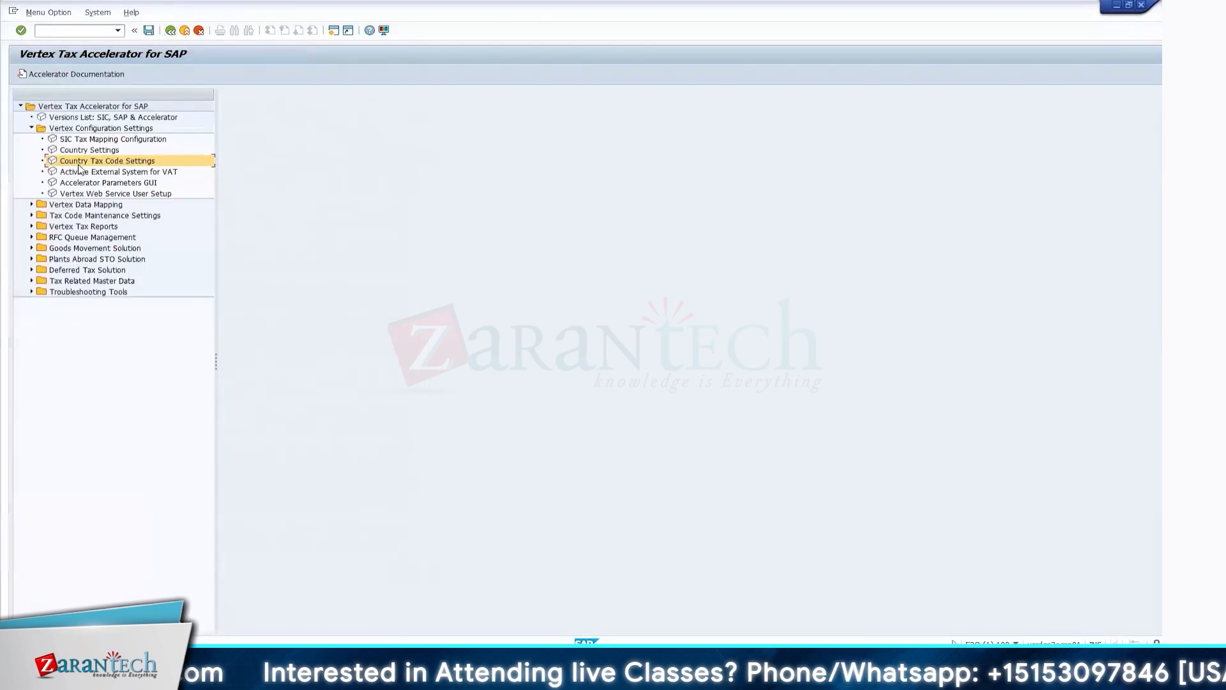
Step: Reopen Country Tax Code Settings, check which change and new-entry options are offered, and leave for the SAP Easy Access screen
double_click(79, 162)
left_click(306, 337)
left_click(46, 12)
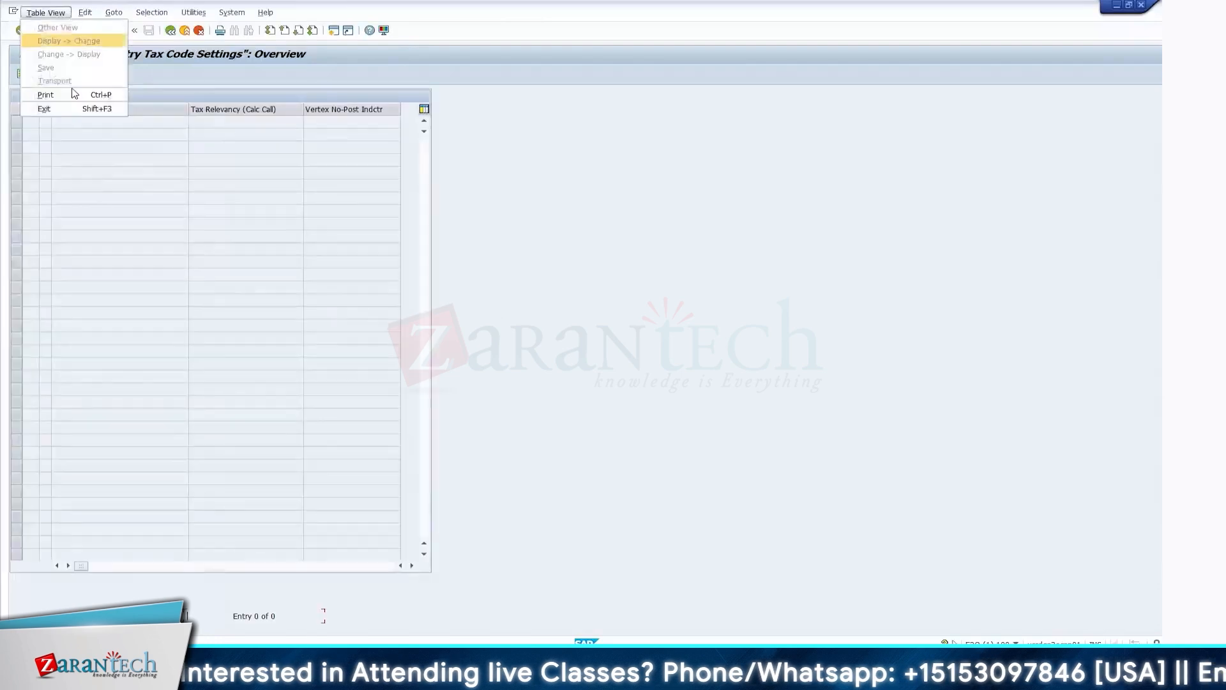
mouse_move(85, 12)
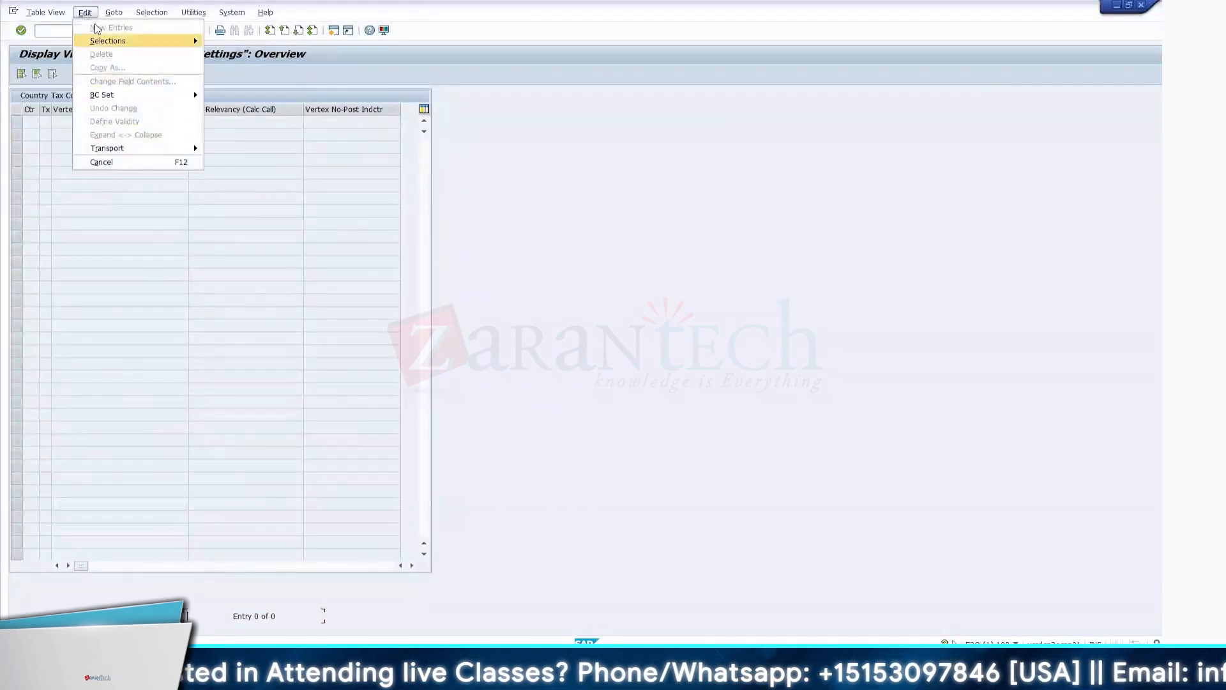
left_click(159, 244)
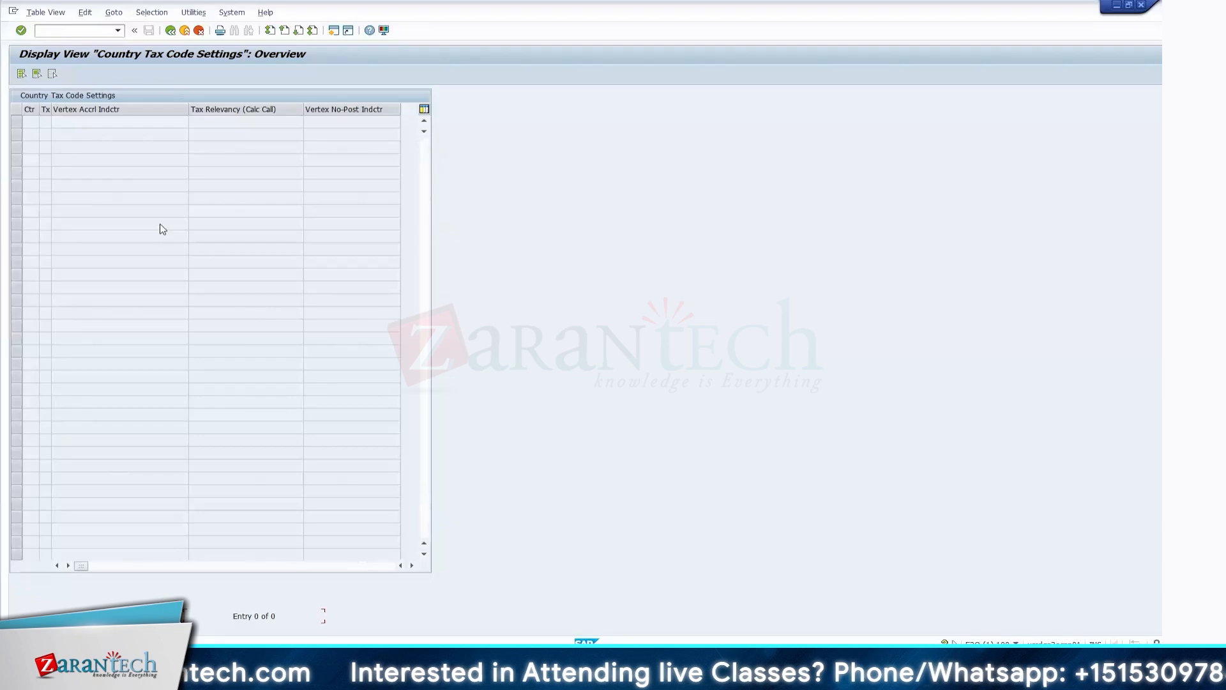
key("F3")
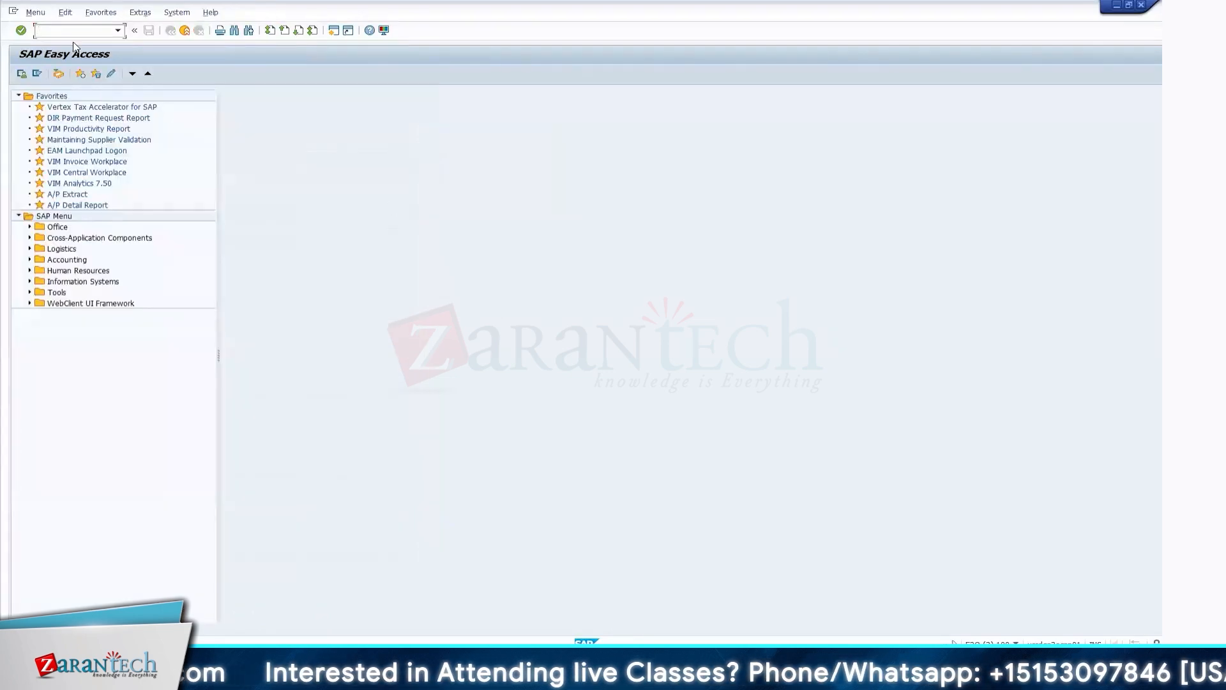
Step: Open the SIC & Data Mapping Logging program from the Vertex Tax Accelerator's Troubleshooting Tools
double_click(89, 107)
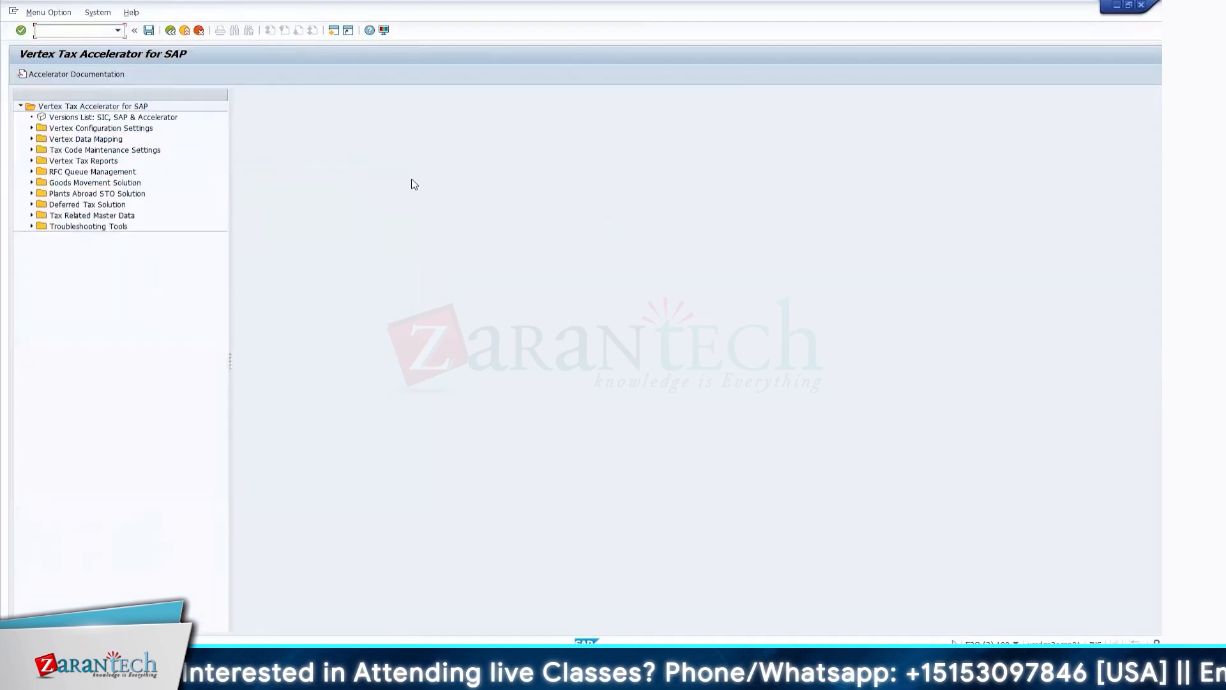
left_click(31, 227)
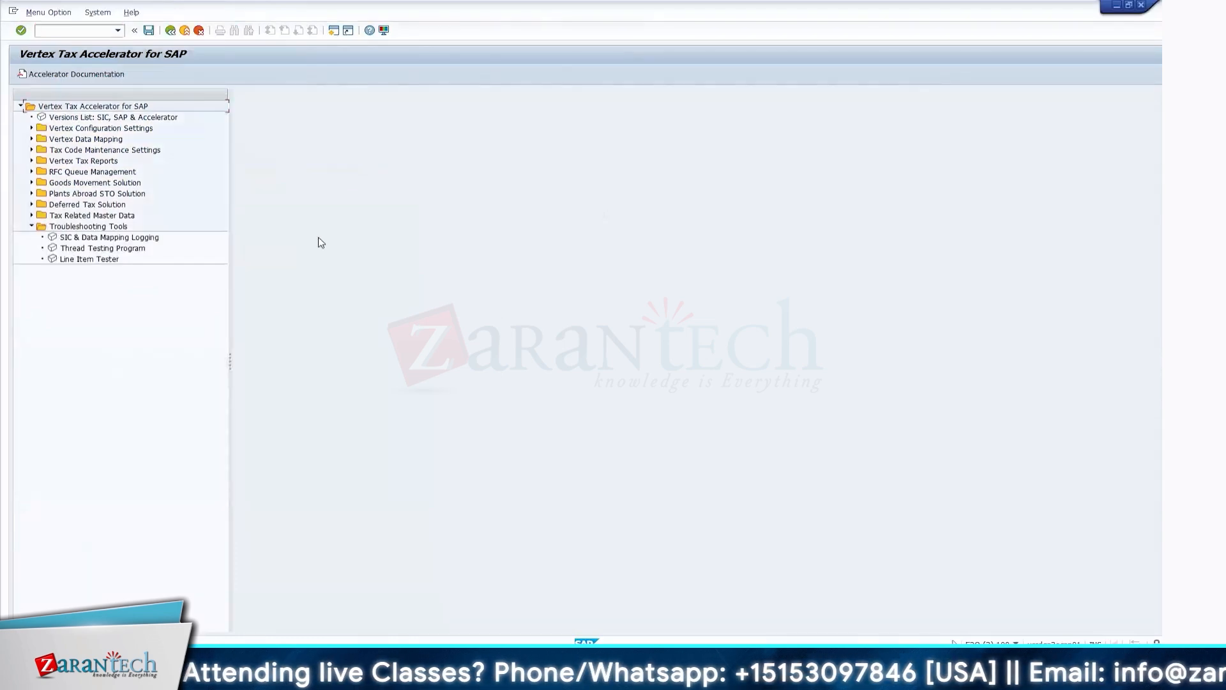
double_click(113, 237)
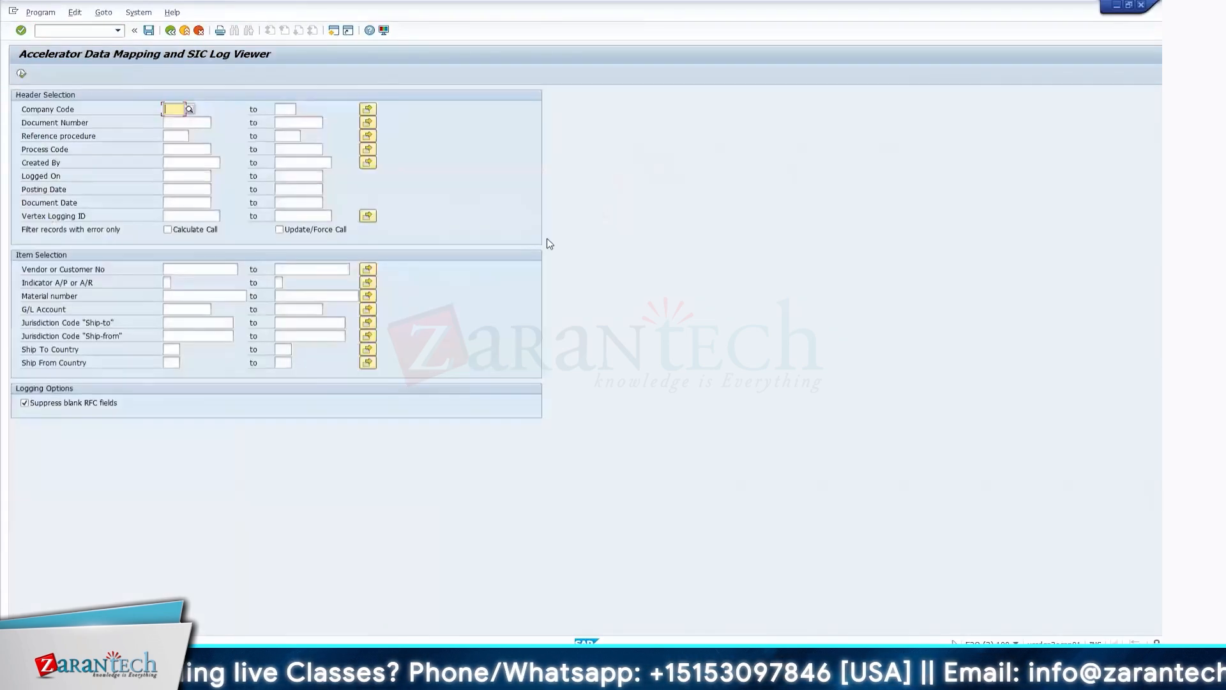
Step: Open VIM Analytics in a new session and run it with the default selection to list the invoice documents
left_click(58, 29)
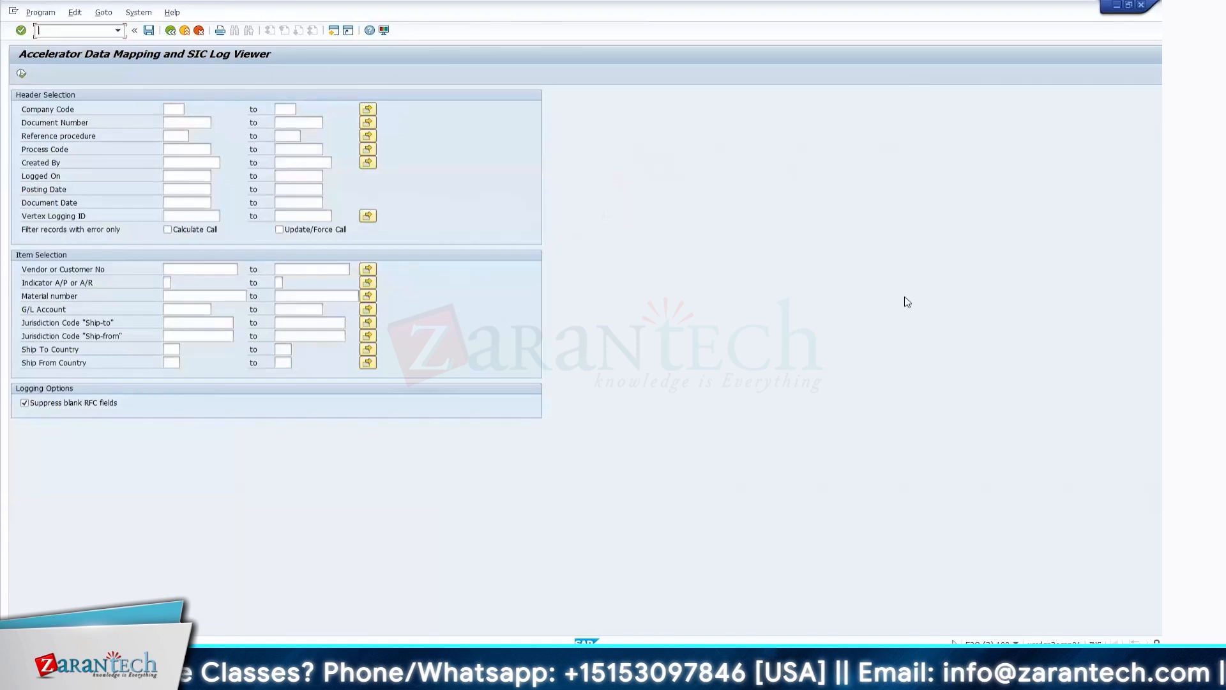
type("/n/opt/vim_va2")
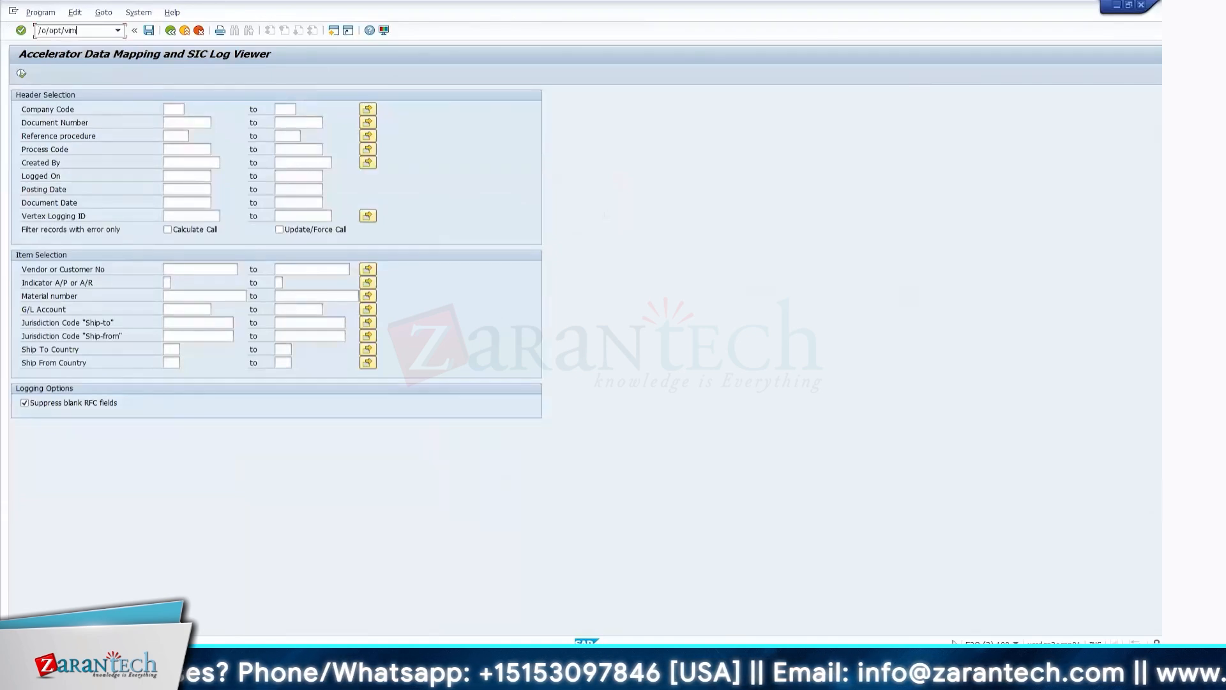
key("Return")
key("F8")
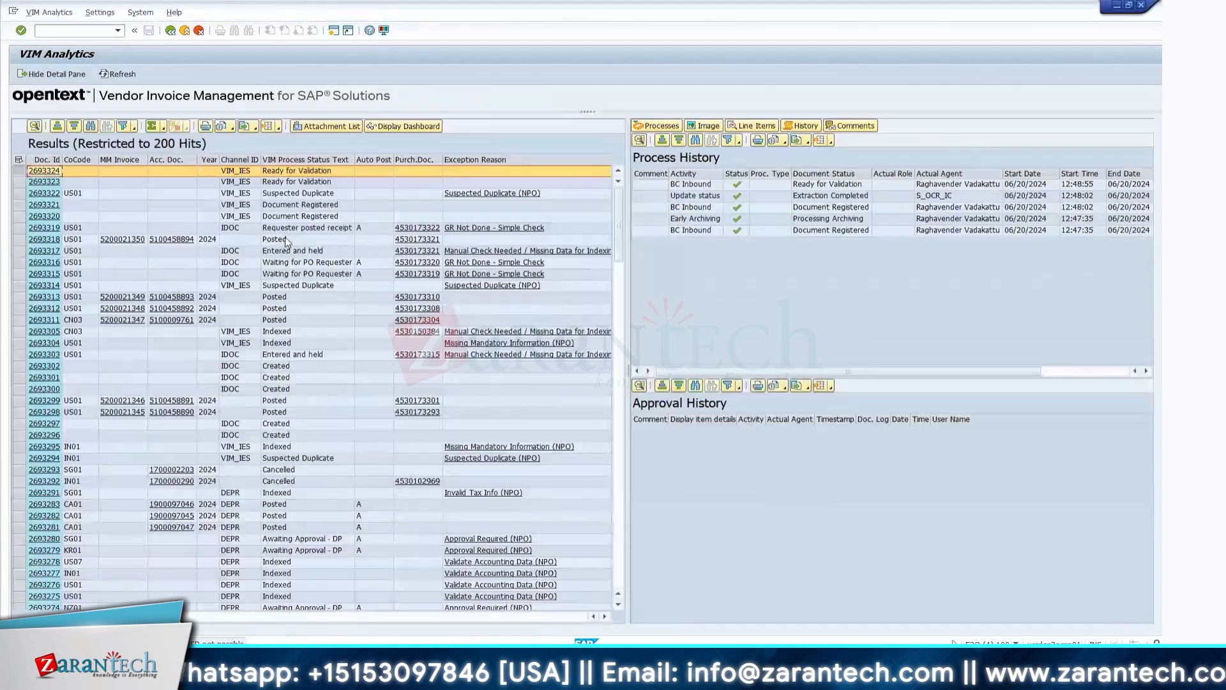
Step: Display the PO processing details of the most recent posted US01 document in VIM Analytics, and close them after review
left_click(301, 242)
left_click(18, 240)
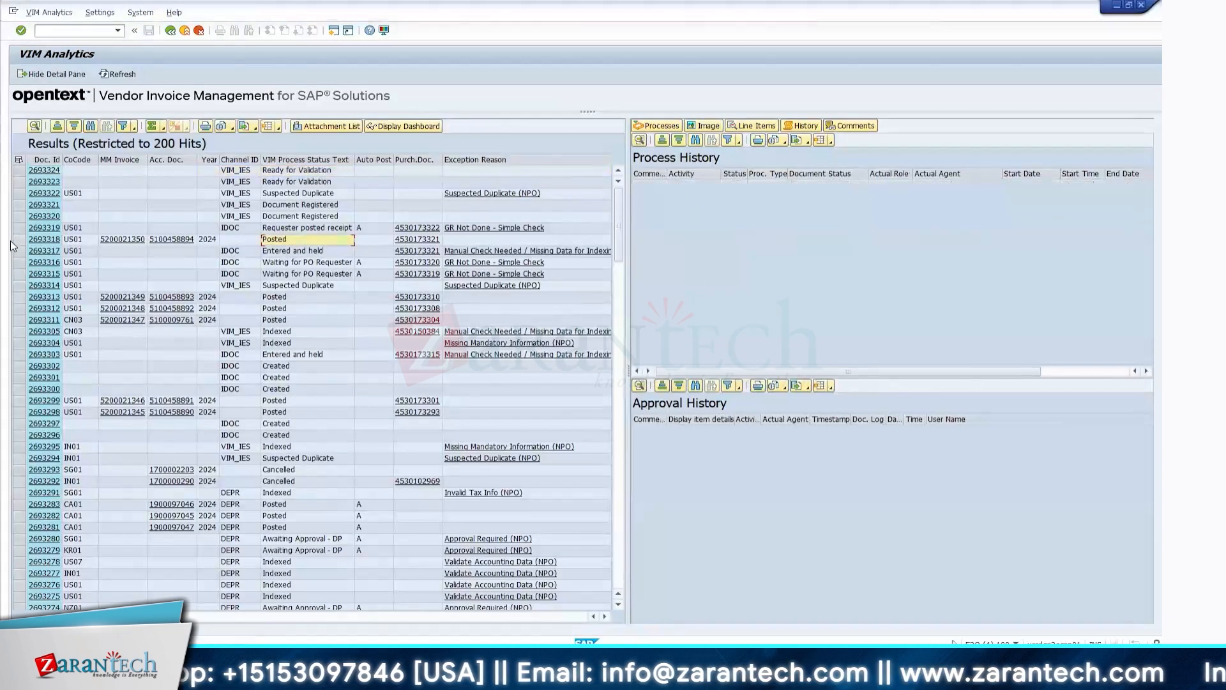
double_click(15, 238)
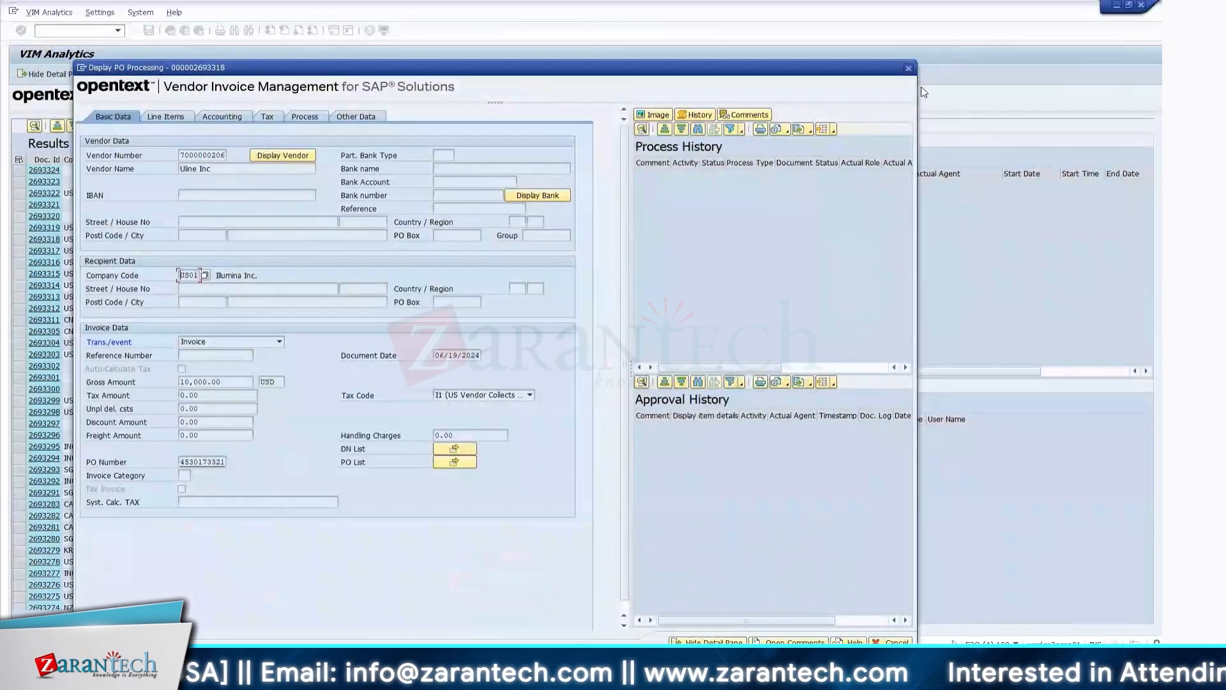
left_click(908, 68)
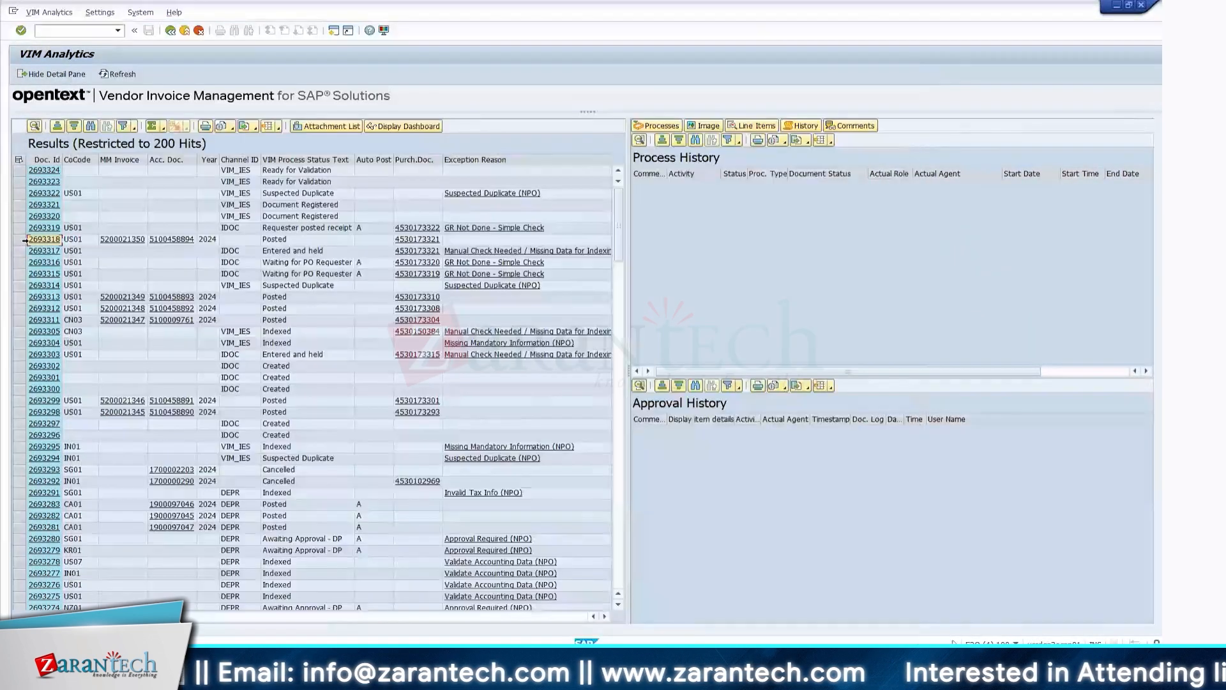
left_click(801, 126)
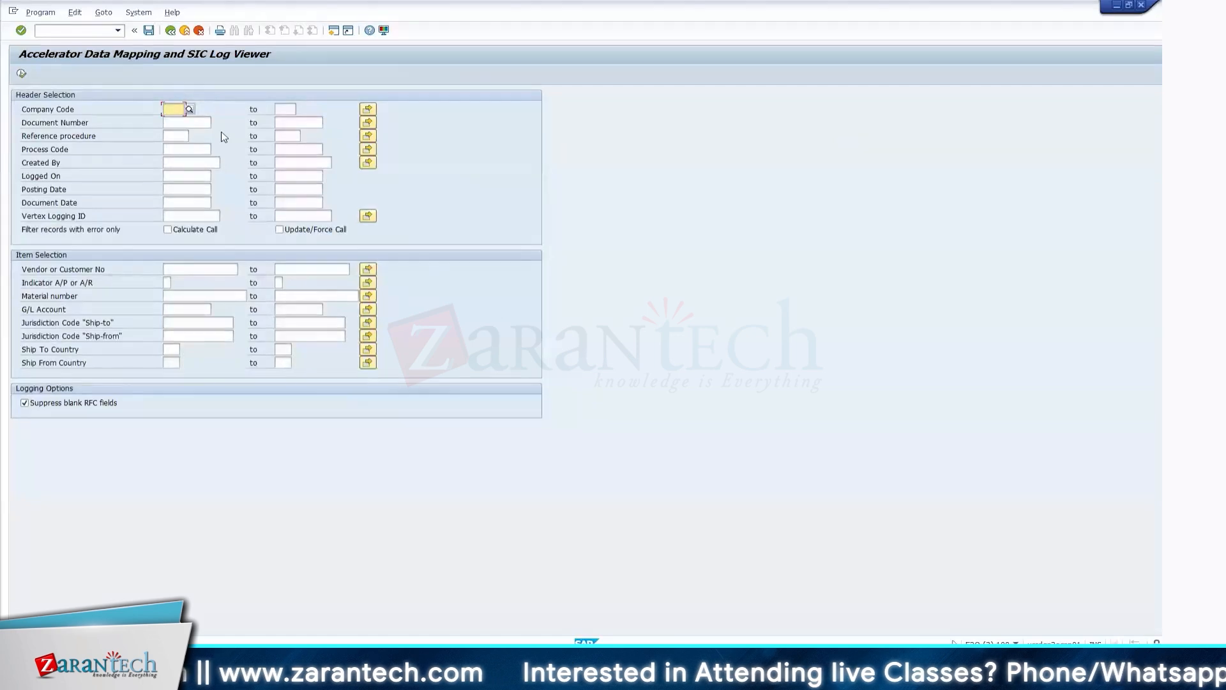
Step: Run the SIC log viewer for company code US01 and review the possible Tax Default Reason values for the logged document
type("US01")
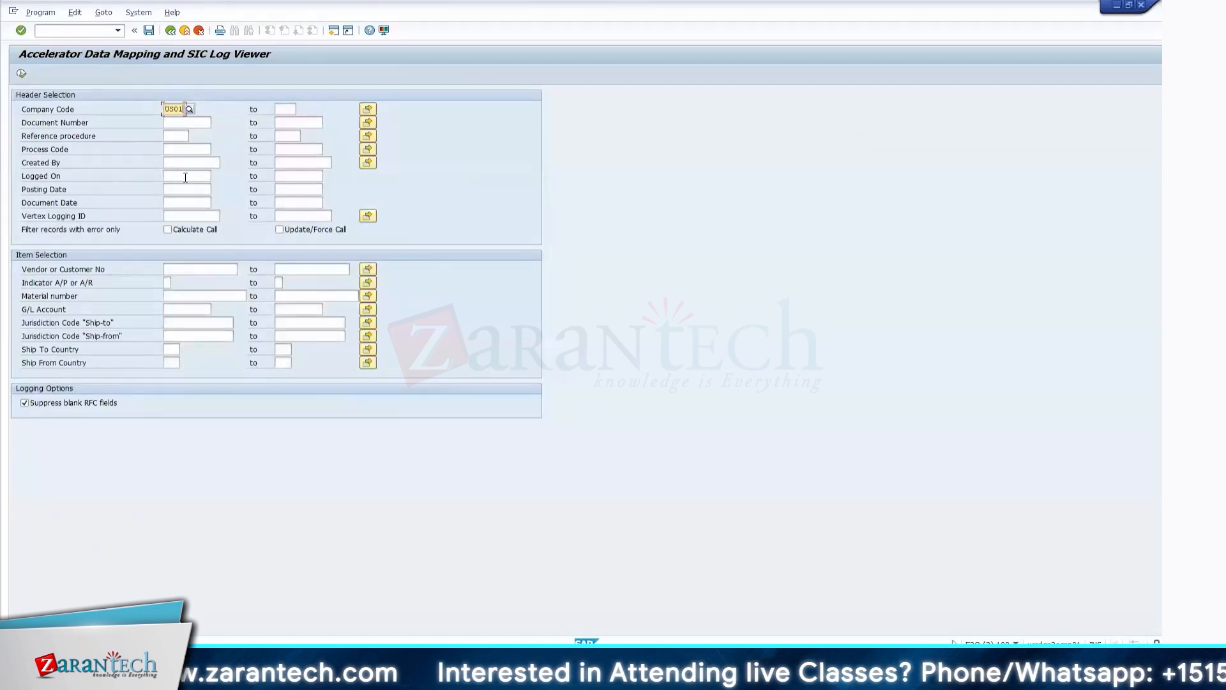
key("F8")
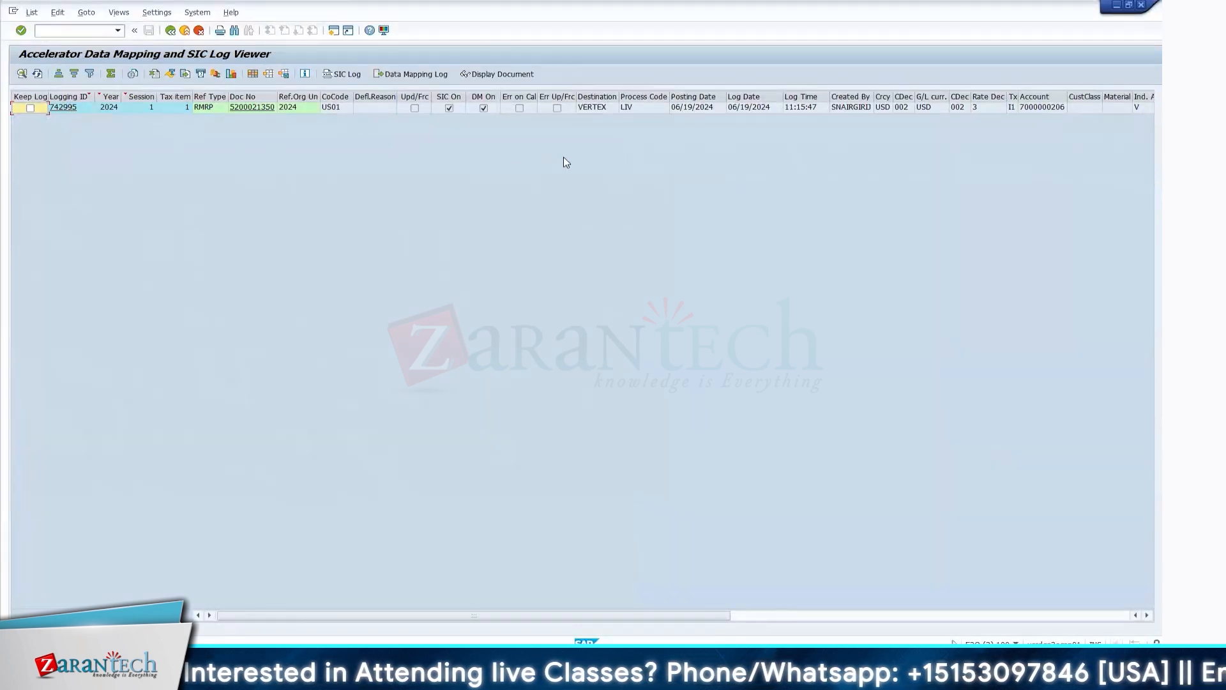
left_click(377, 108)
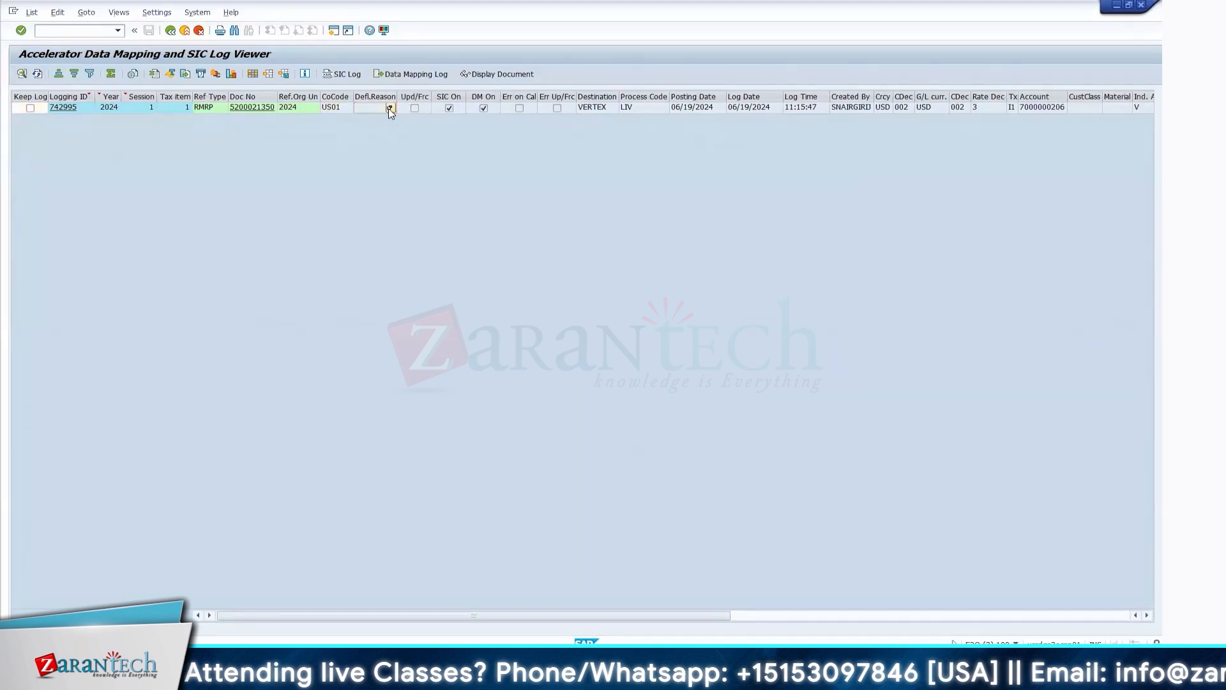
left_click(390, 108)
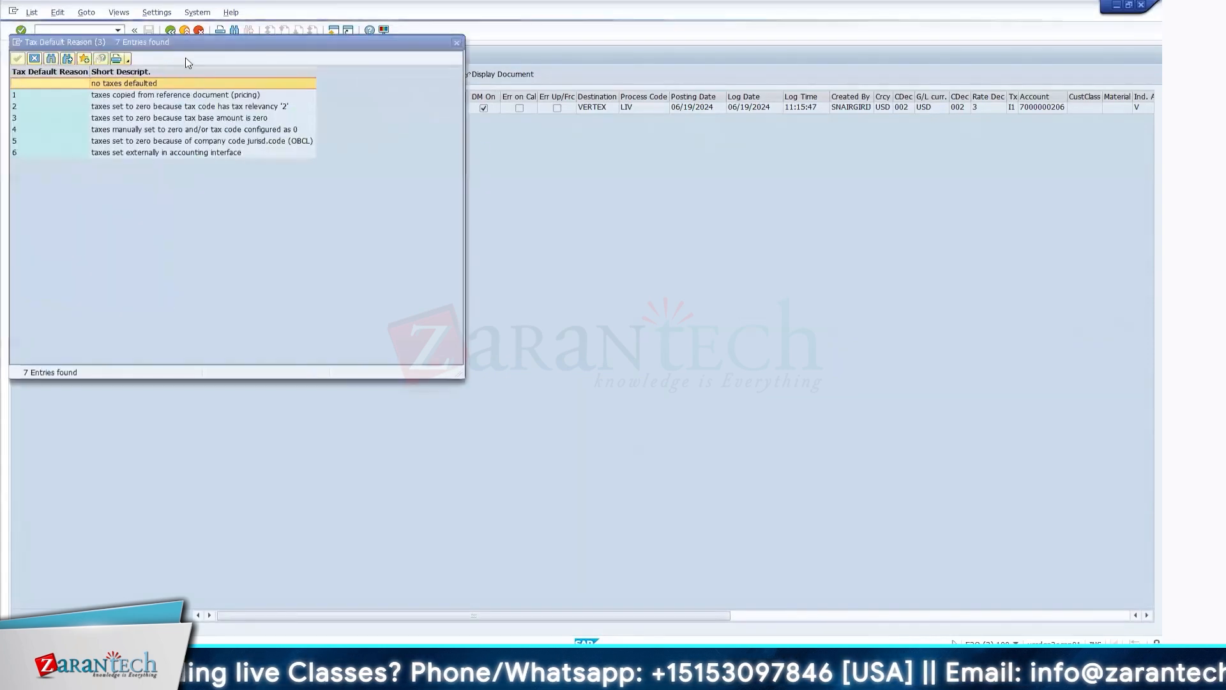
left_click(476, 226)
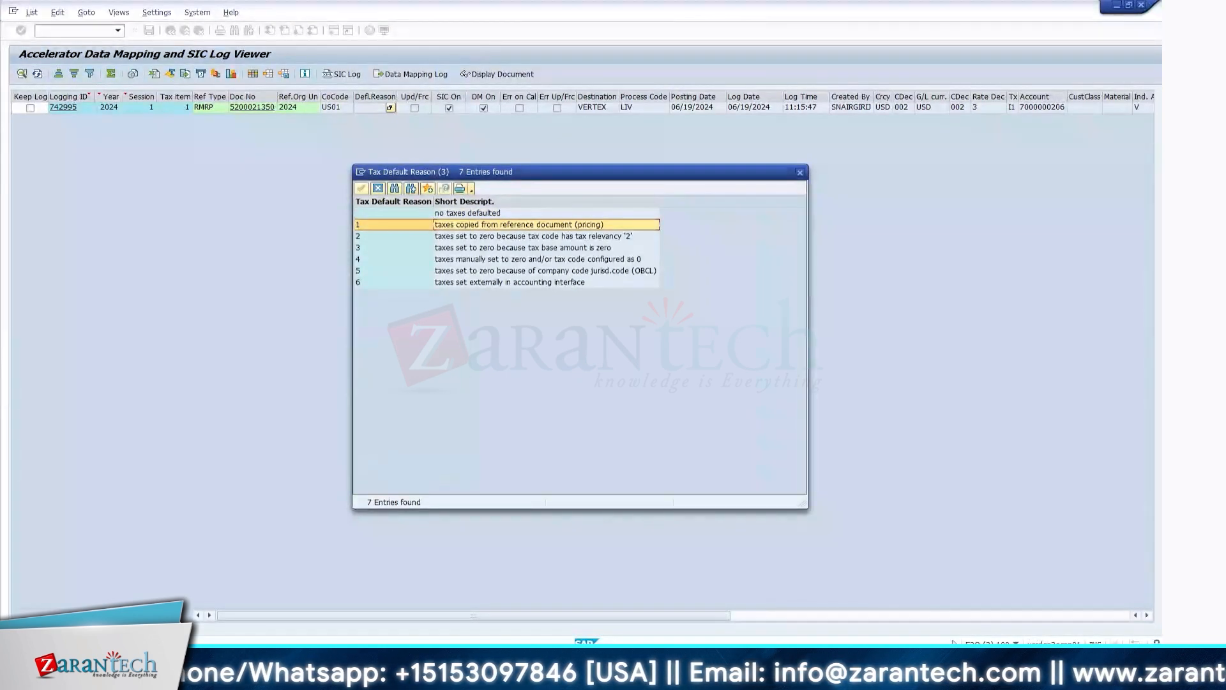
left_click(1189, 253)
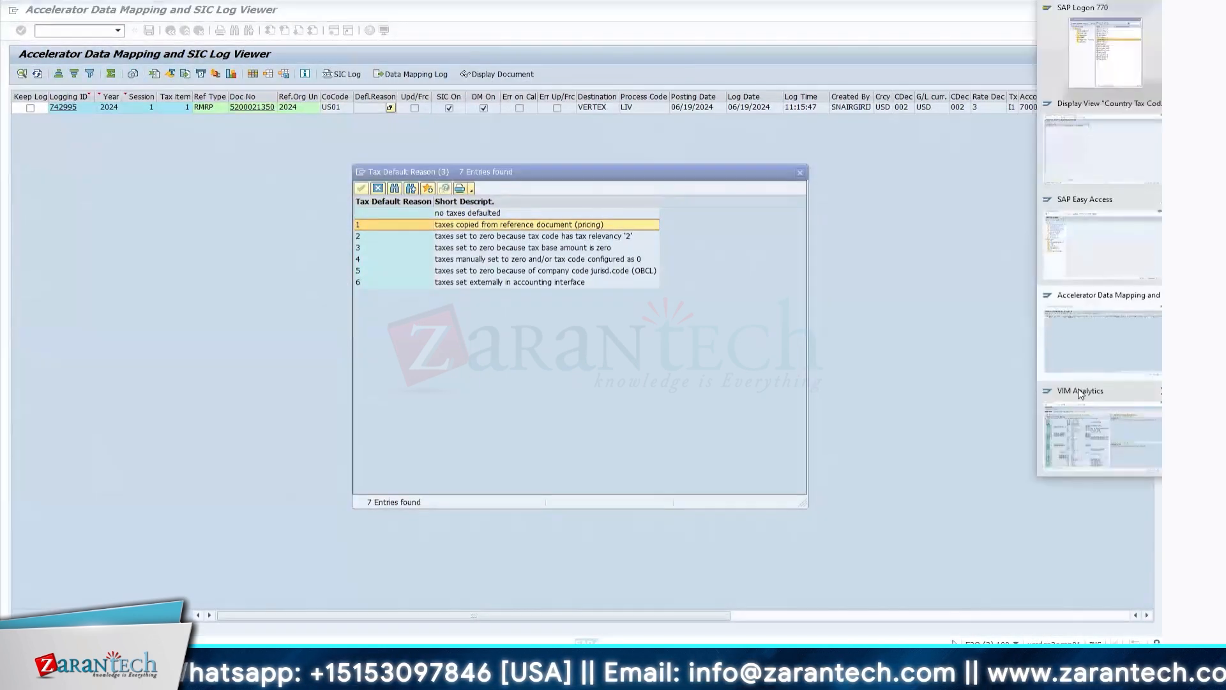
left_click(1098, 150)
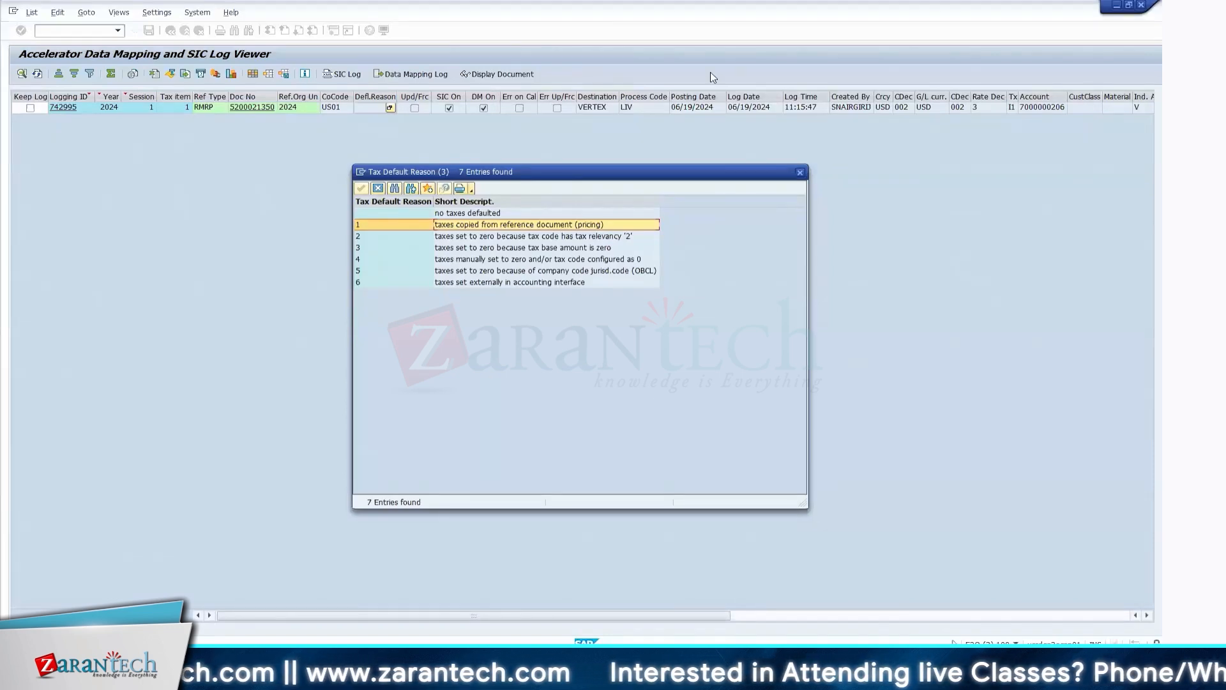
left_click(800, 172)
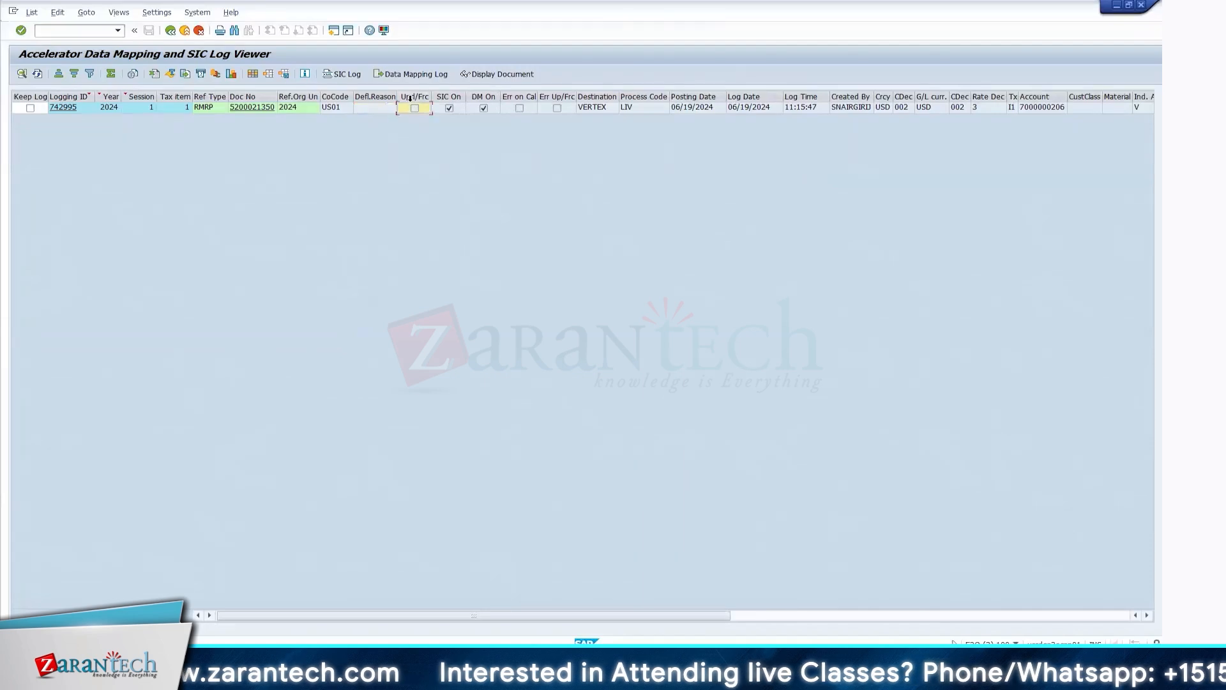
Step: Open transaction FTXP in a new session in display mode with country US
key("Tab")
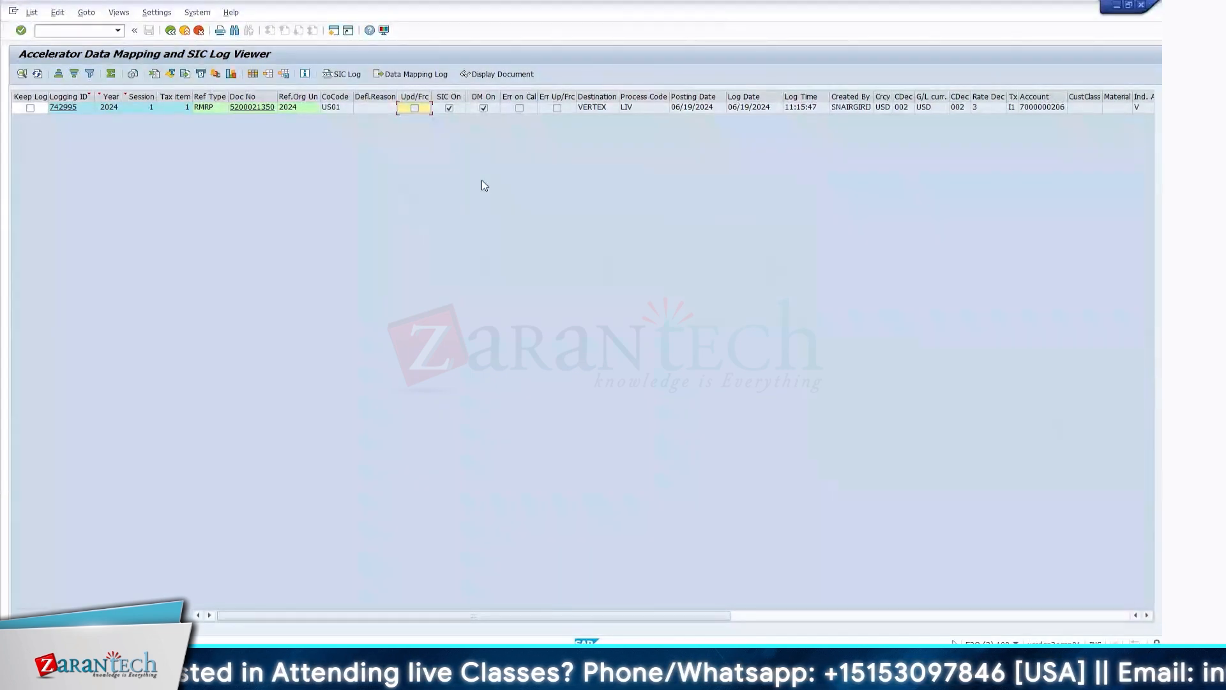
type("/ofpxp")
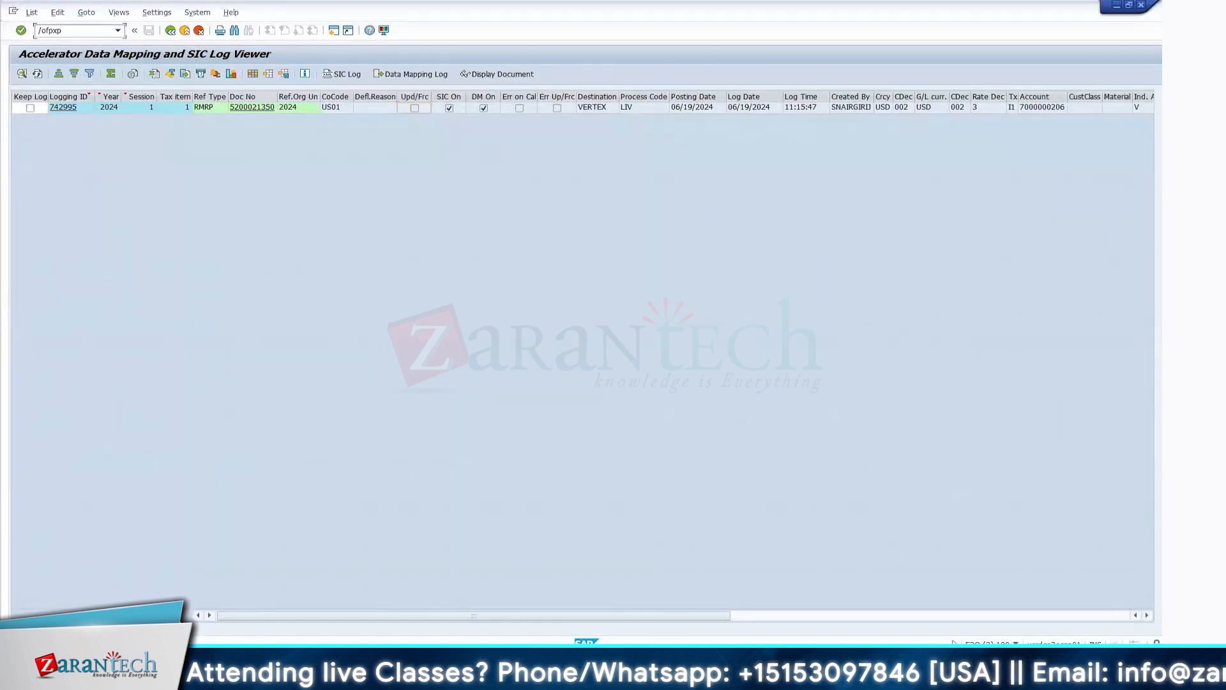
key("BackSpace")
key("BackSpace")
key("BackSpace")
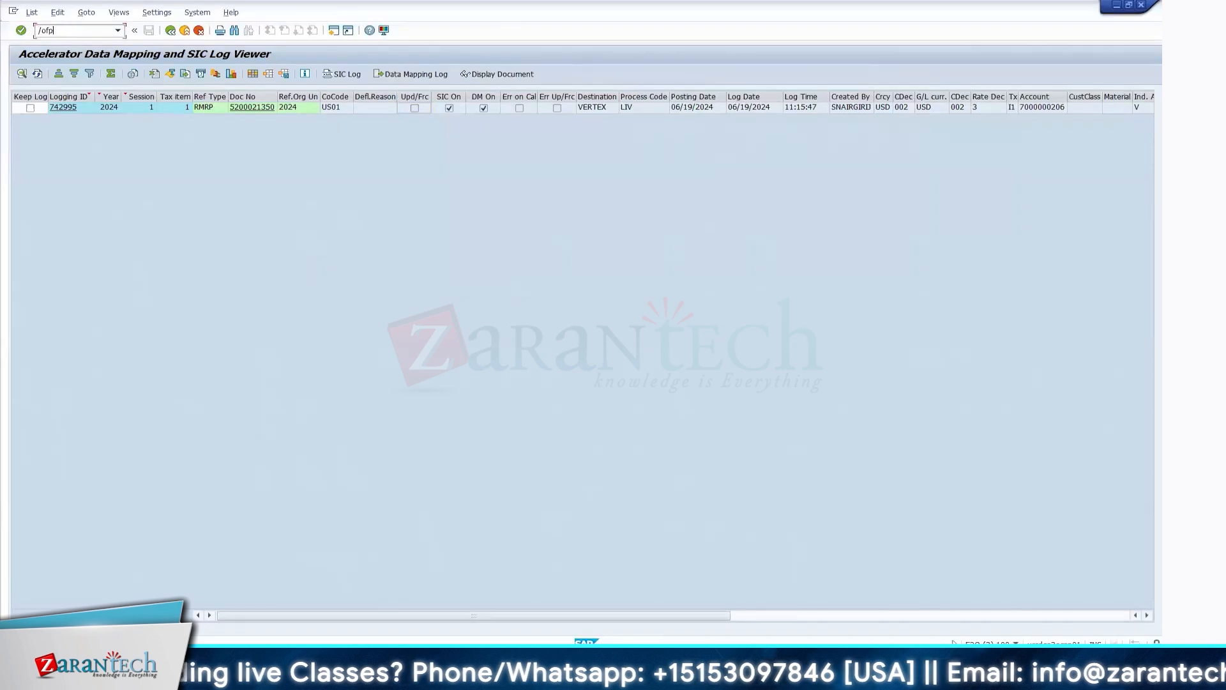
type("txp")
key("Return")
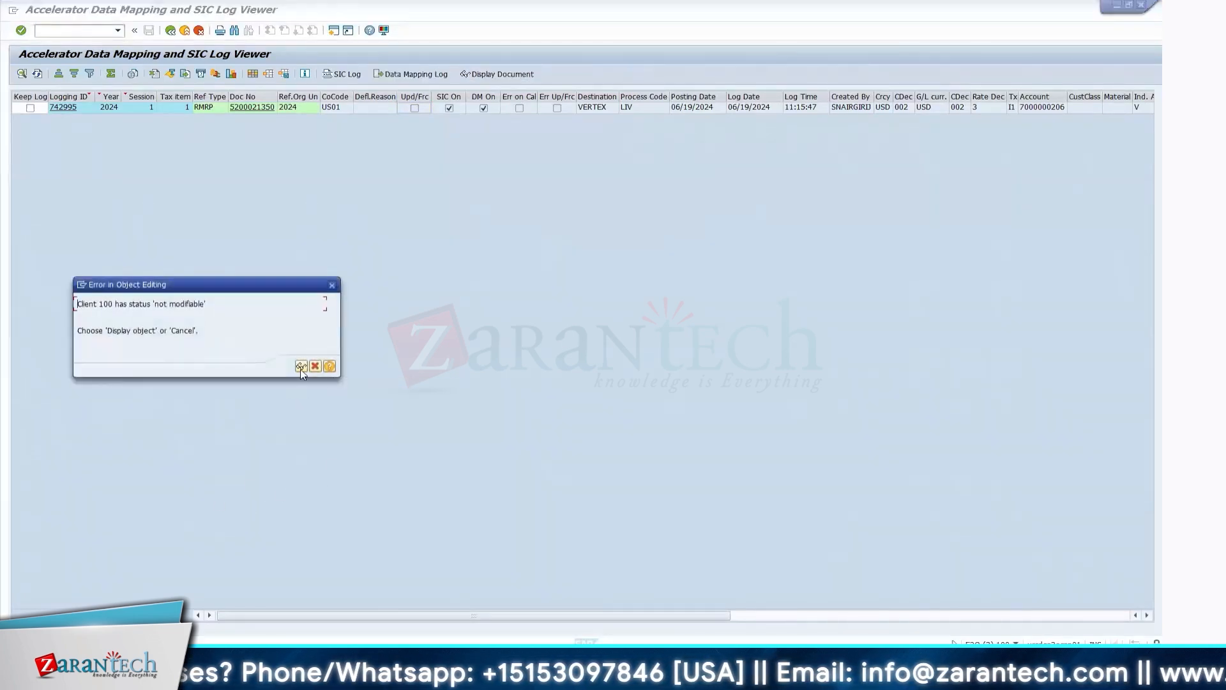
left_click(301, 368)
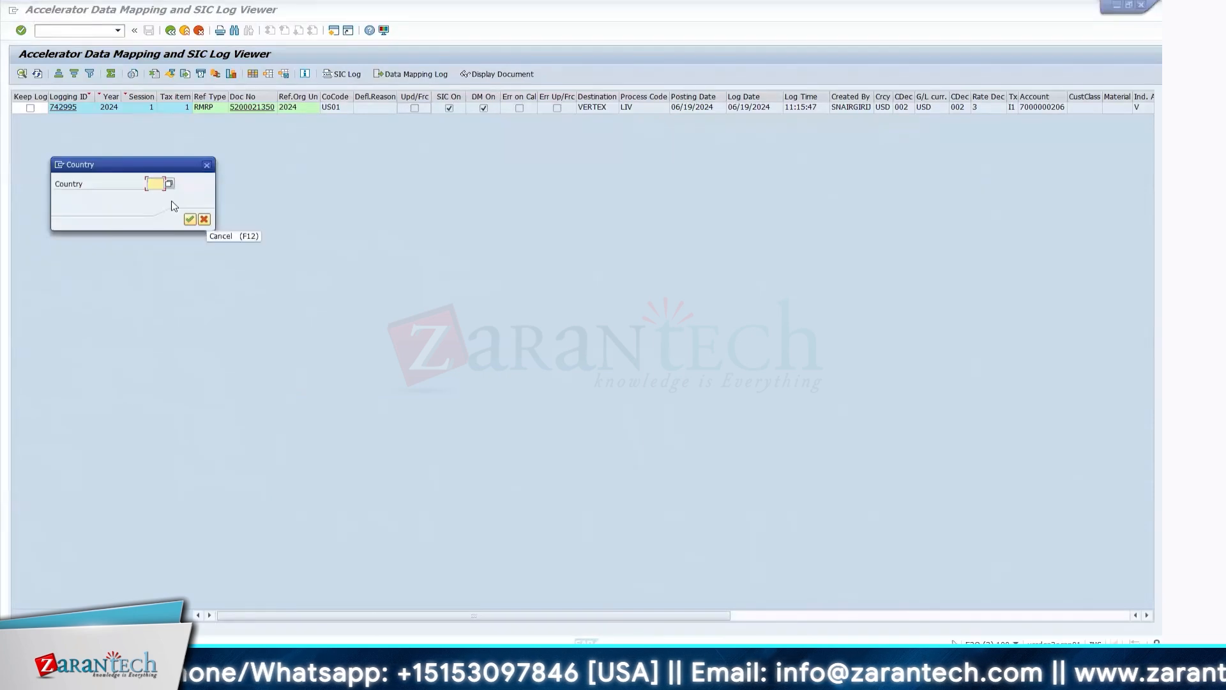
type("US")
key("Return")
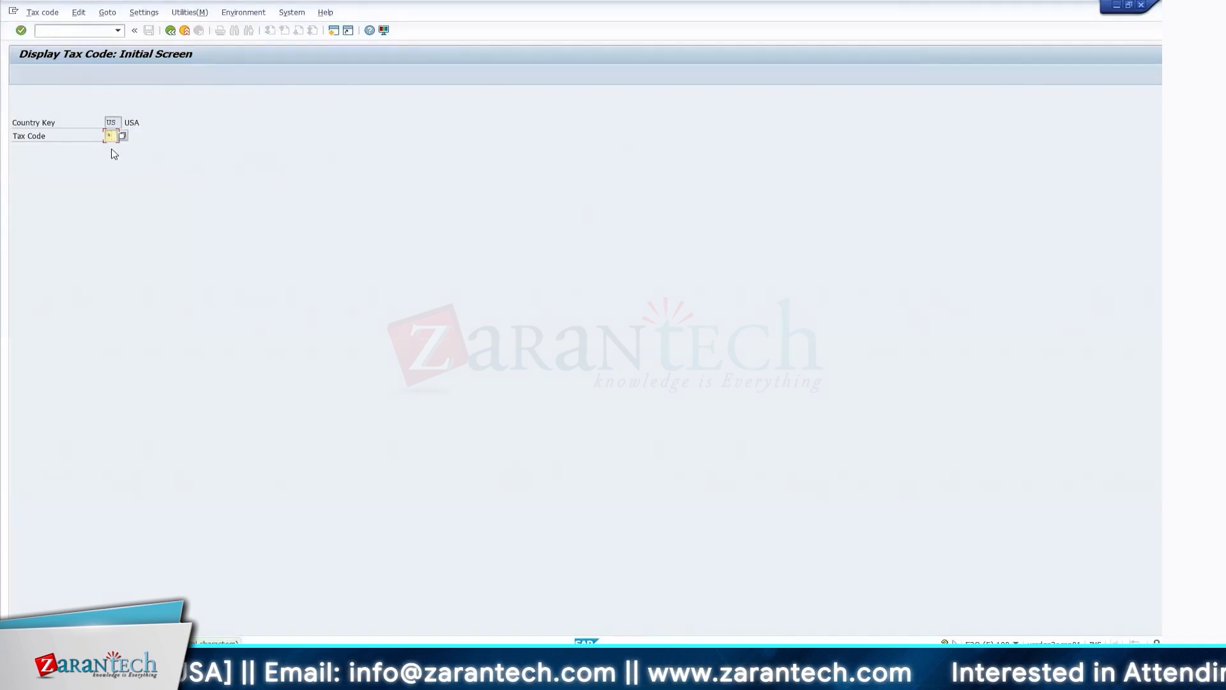
Step: Display the tax rates of tax code I1, US Vendor Collects Sales Tax
key("F4")
double_click(22, 148)
key("Return")
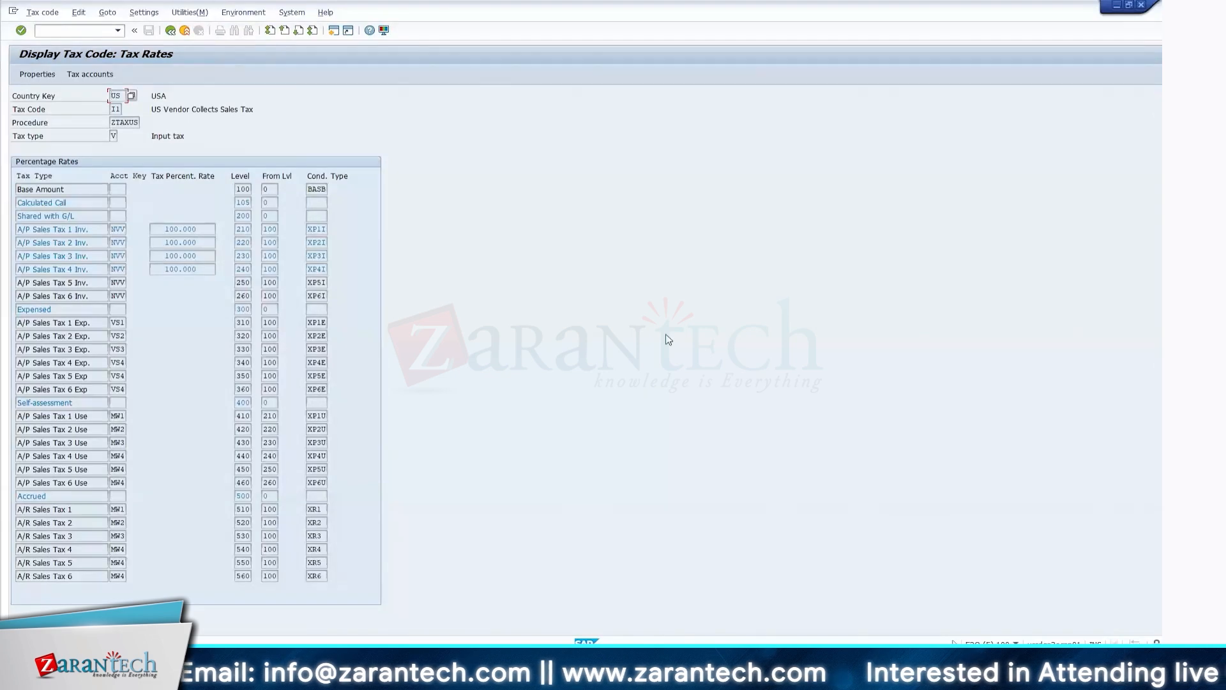
Step: Open the properties of tax code I1, review the possible Relevant to tax values, and close the dialogs
key("F5")
left_click_drag(254, 206, 735, 164)
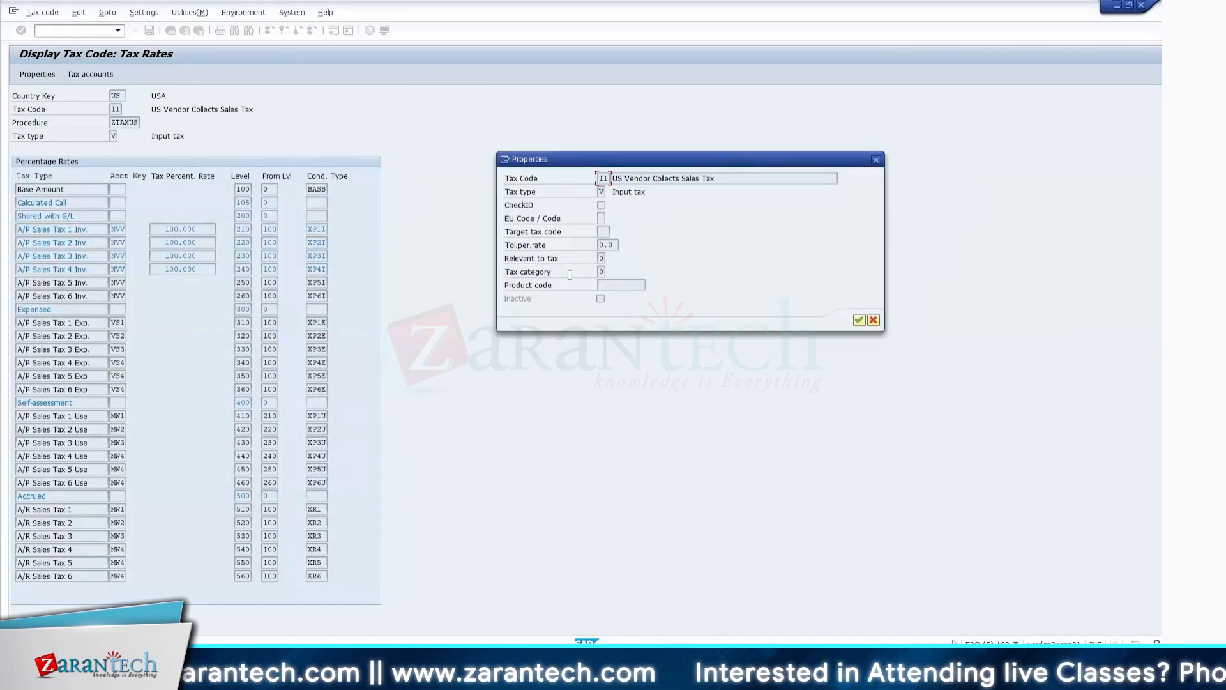
left_click(603, 258)
left_click(611, 259)
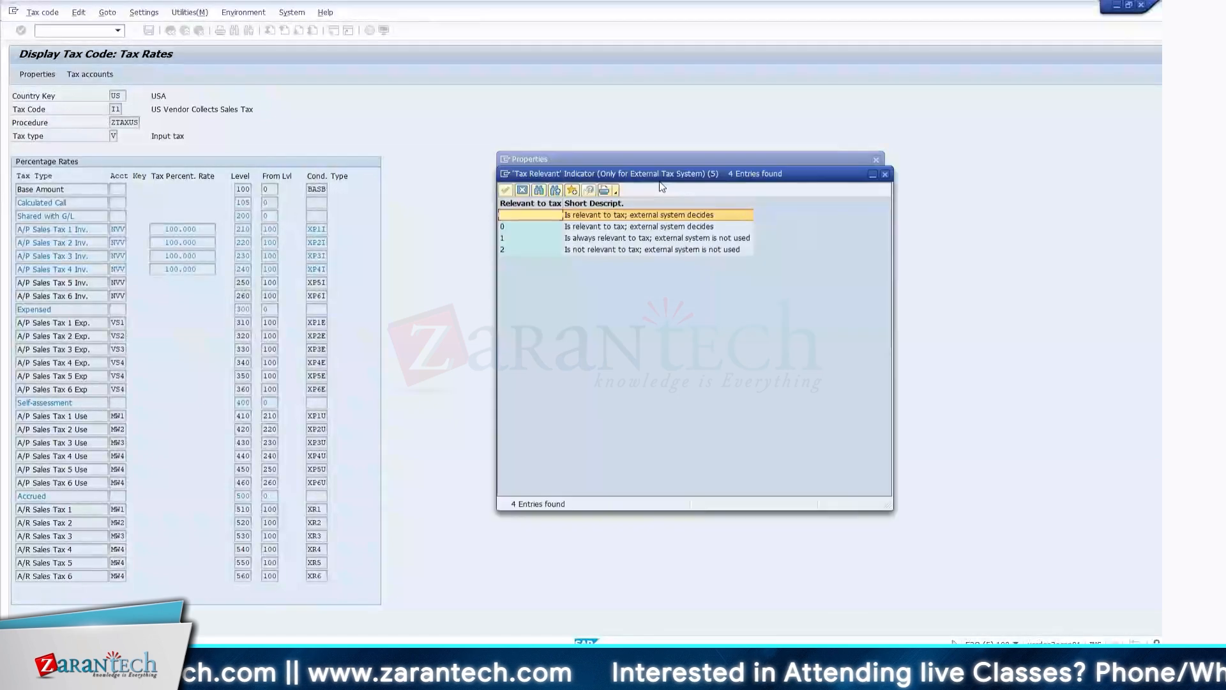
left_click_drag(662, 180, 810, 251)
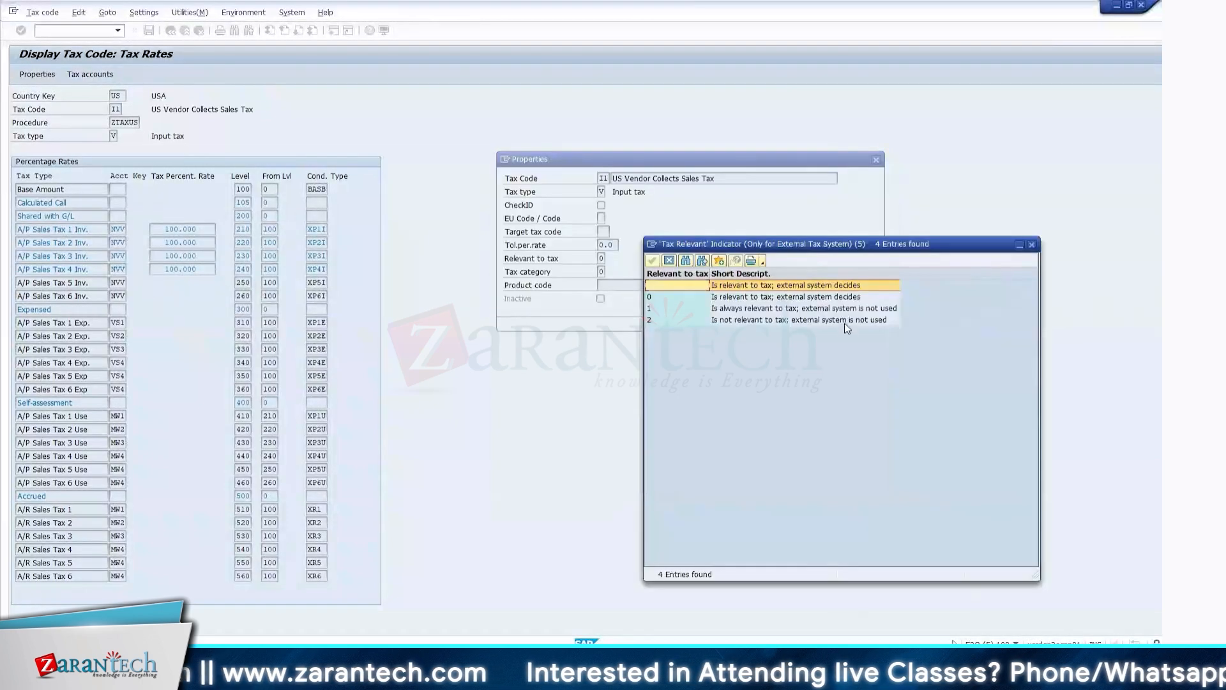
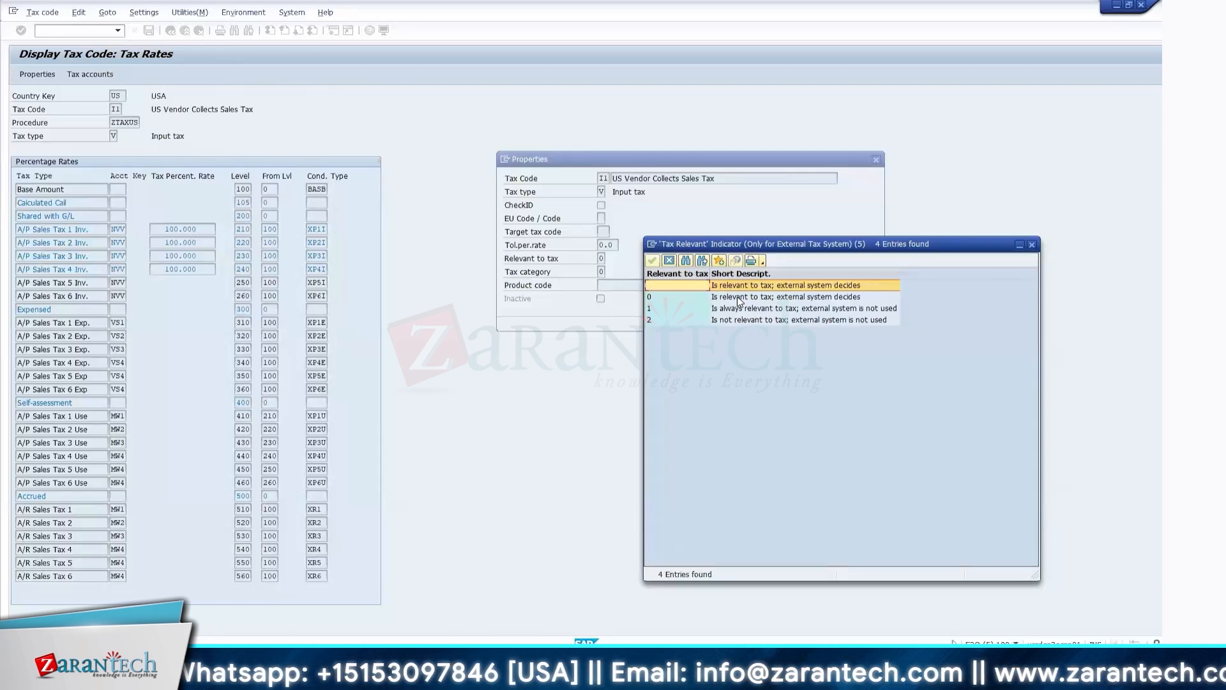
key("Escape")
key("Escape")
Step: Compare the Country Tax Code Settings columns with the Relevant to tax options of tax code I1, and return to the accelerator menu
left_click(1188, 287)
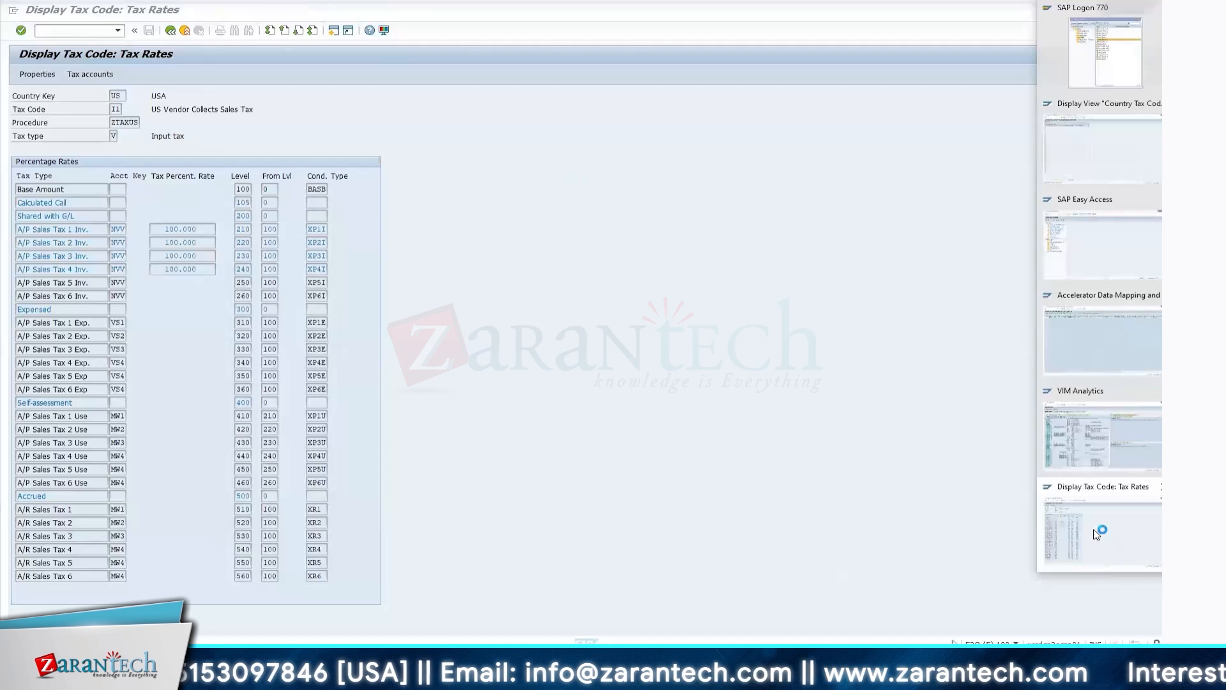
left_click(1091, 152)
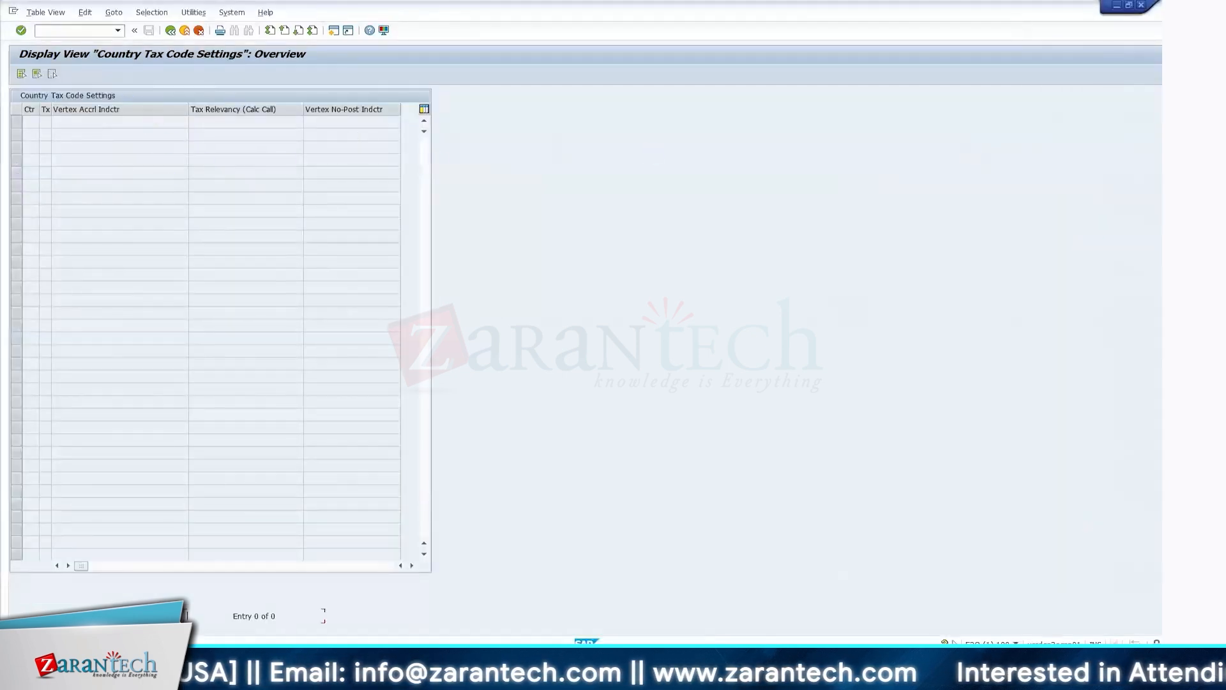
mouse_move(1105, 671)
left_click(1099, 539)
left_click(51, 75)
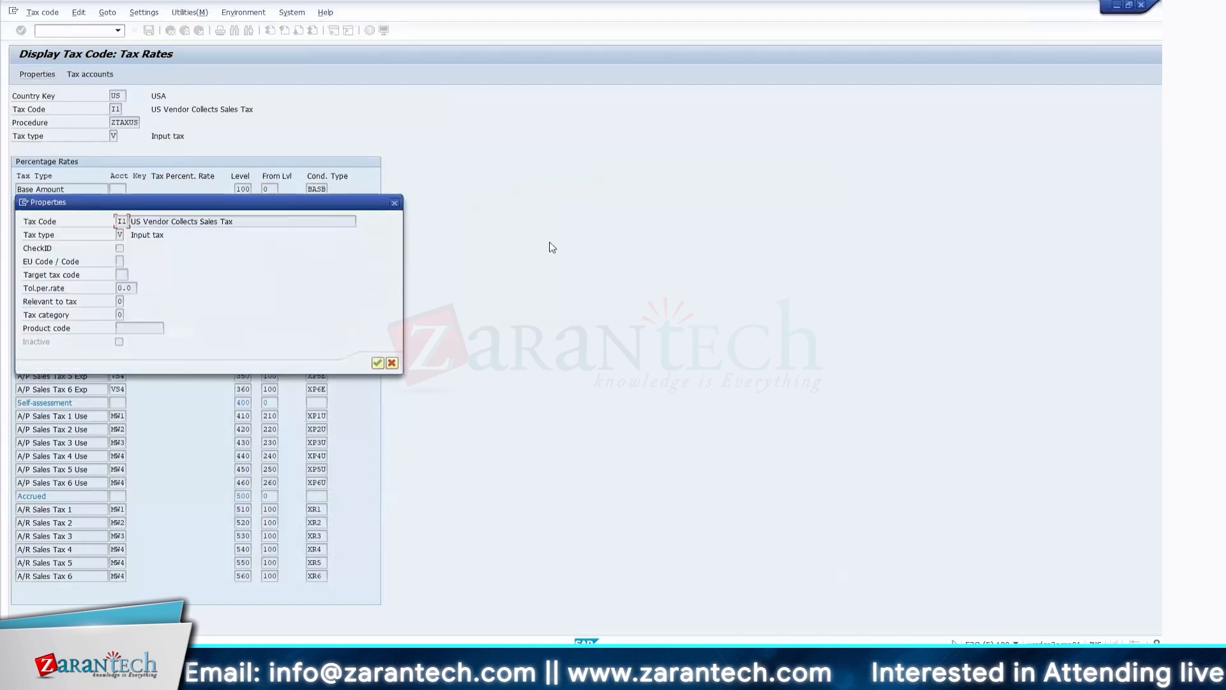
left_click(121, 301)
left_click(129, 301)
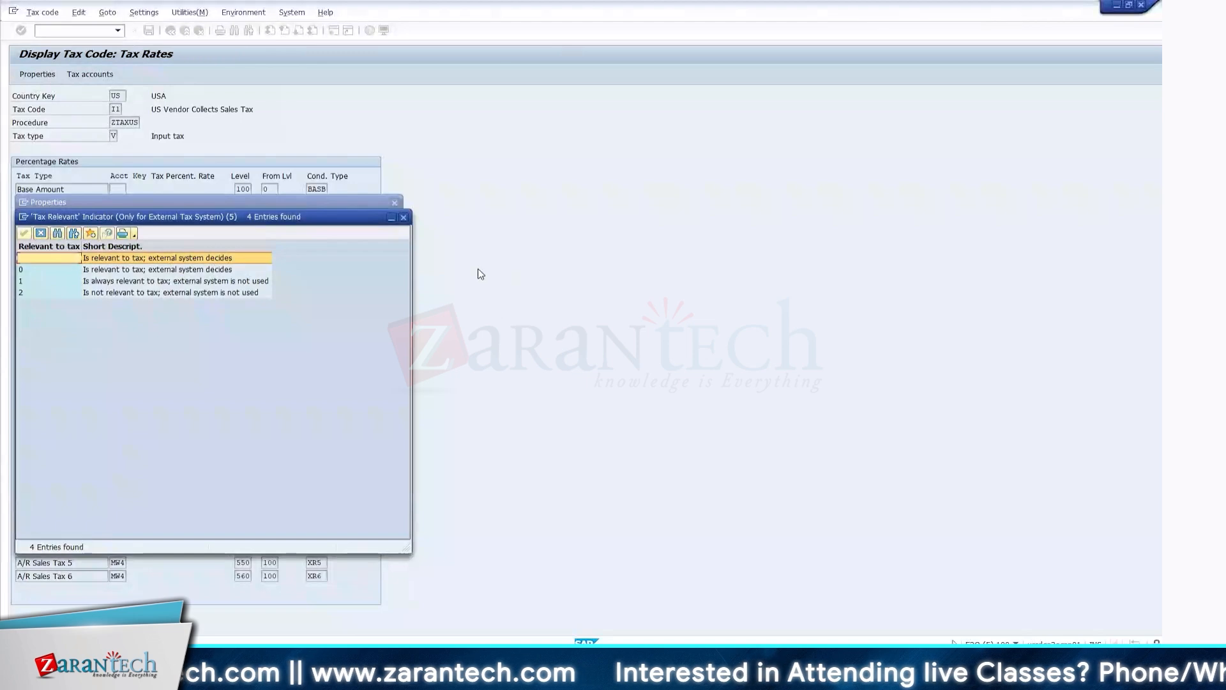
left_click(404, 217)
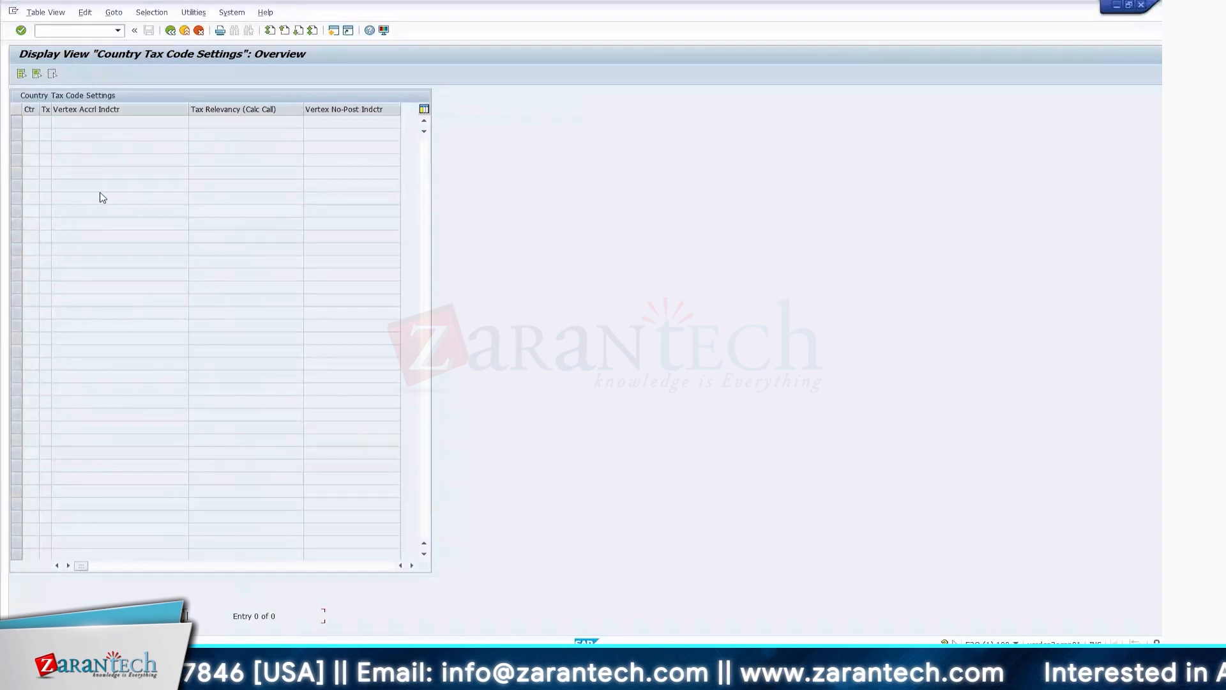
left_click(170, 30)
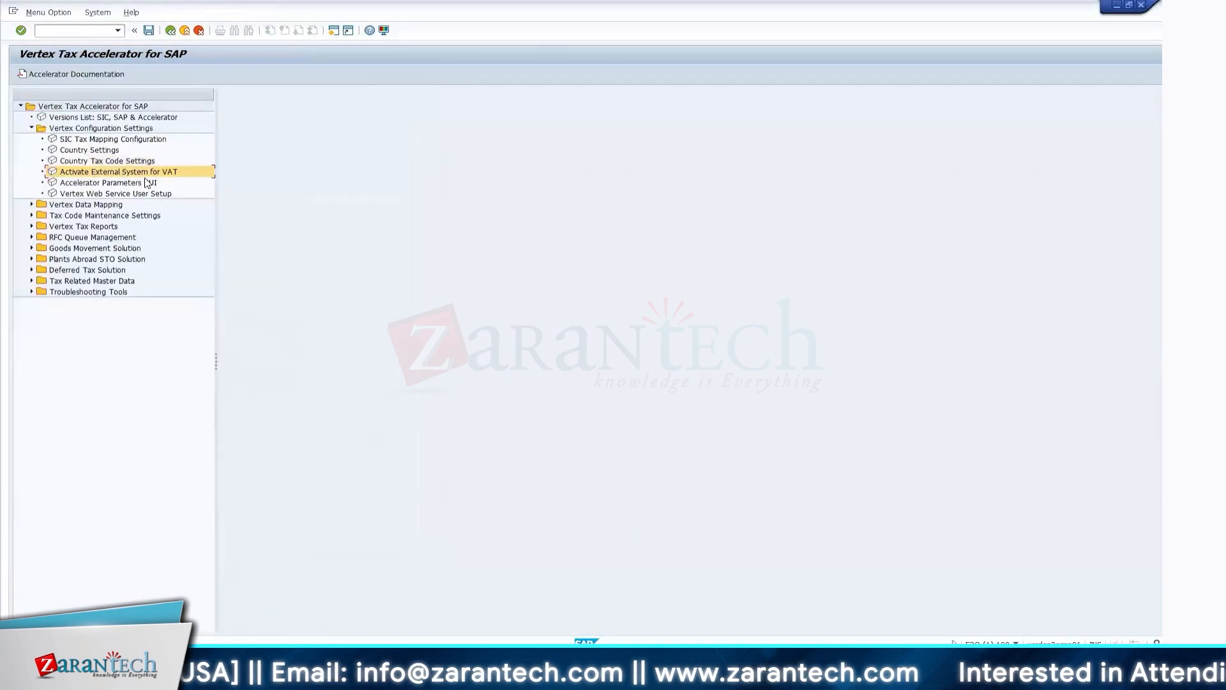
Step: Open Activate External System for VAT, review the RFC destinations of the tax schemas, and widen the Schema column
double_click(146, 173)
left_click(313, 337)
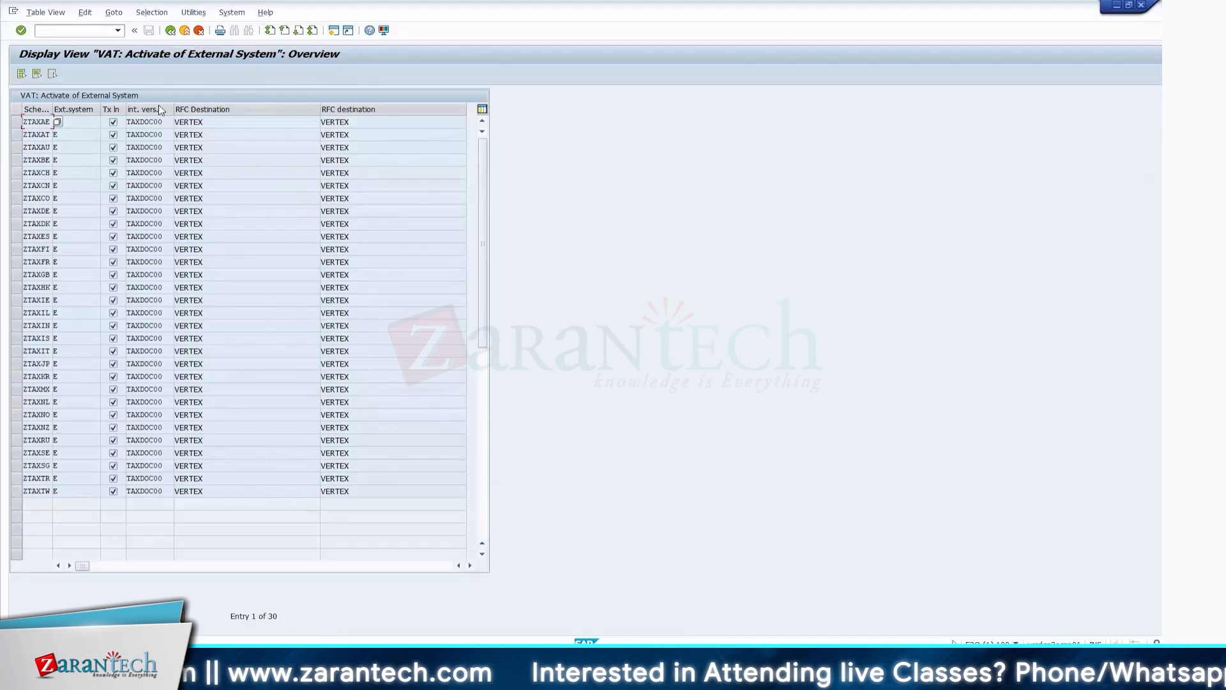
left_click(415, 320)
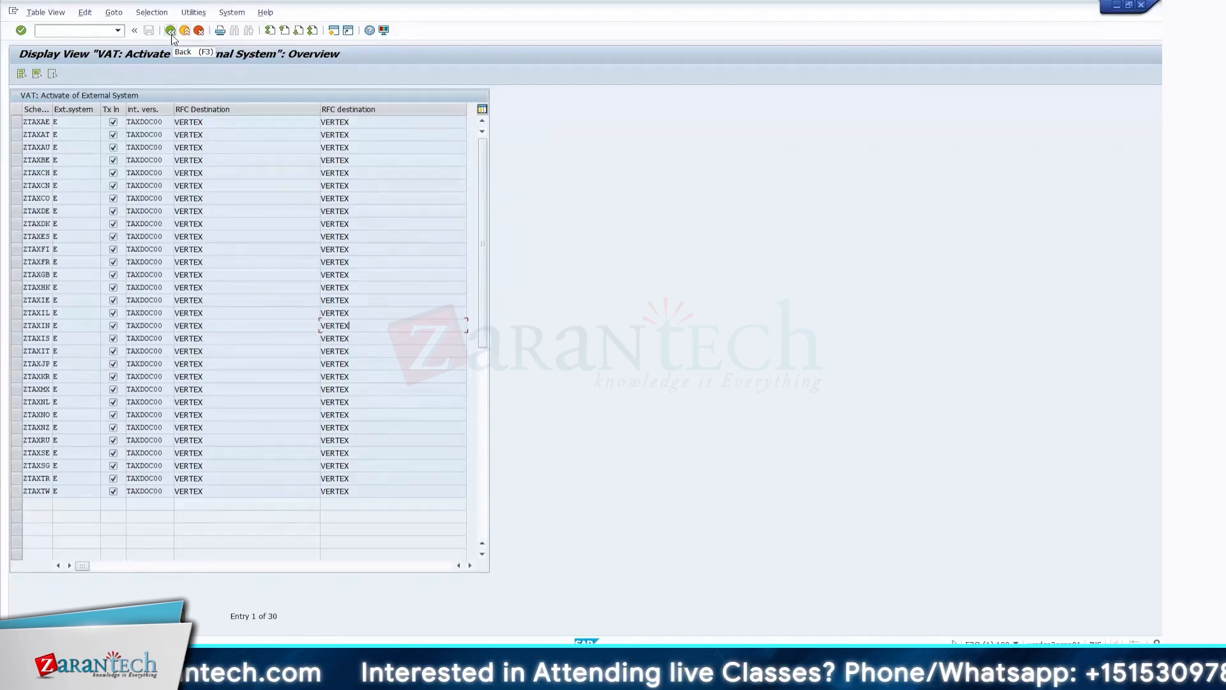
left_click(375, 491)
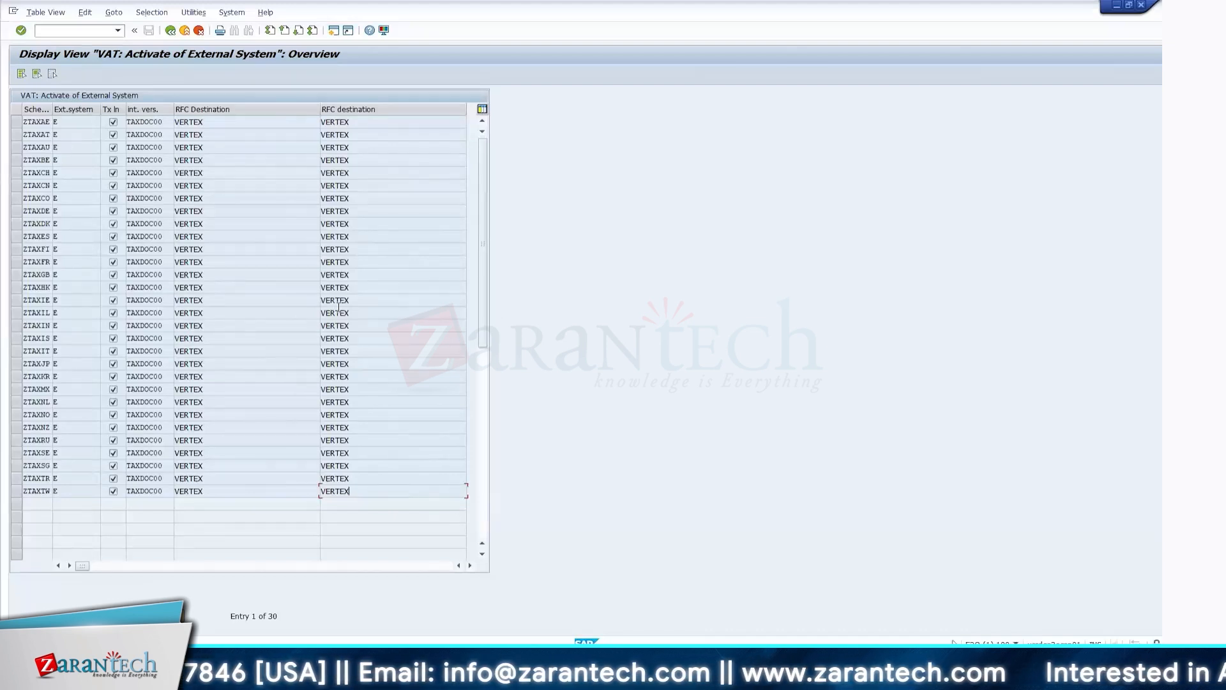
left_click_drag(52, 113, 79, 112)
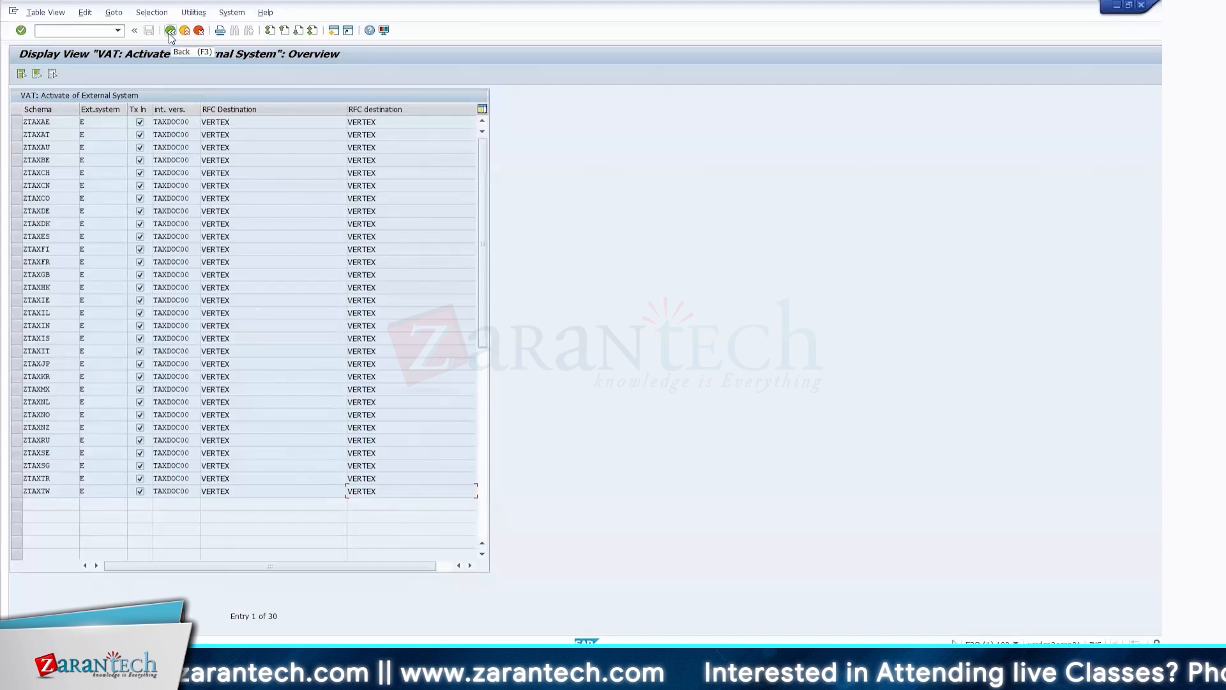
Step: In the SAP Customizing Implementation Guide, open Activate External Tax Calculation under the Tax on Sales/Purchases basic settings
left_click(63, 28)
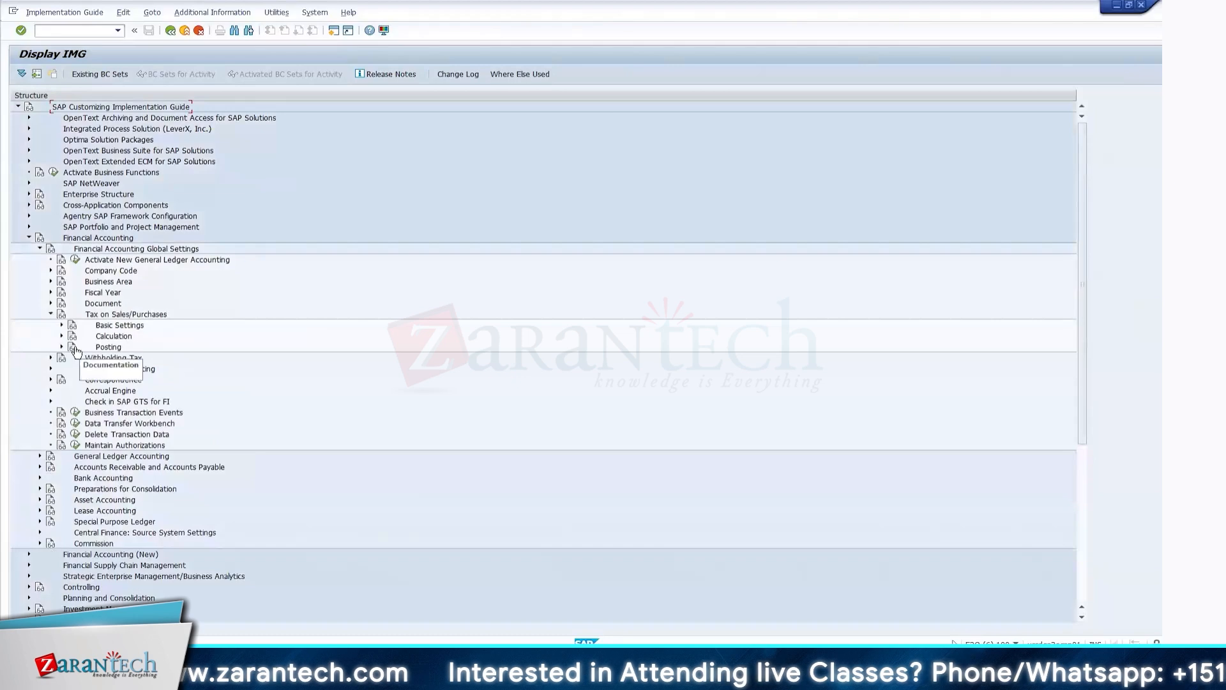
left_click(61, 325)
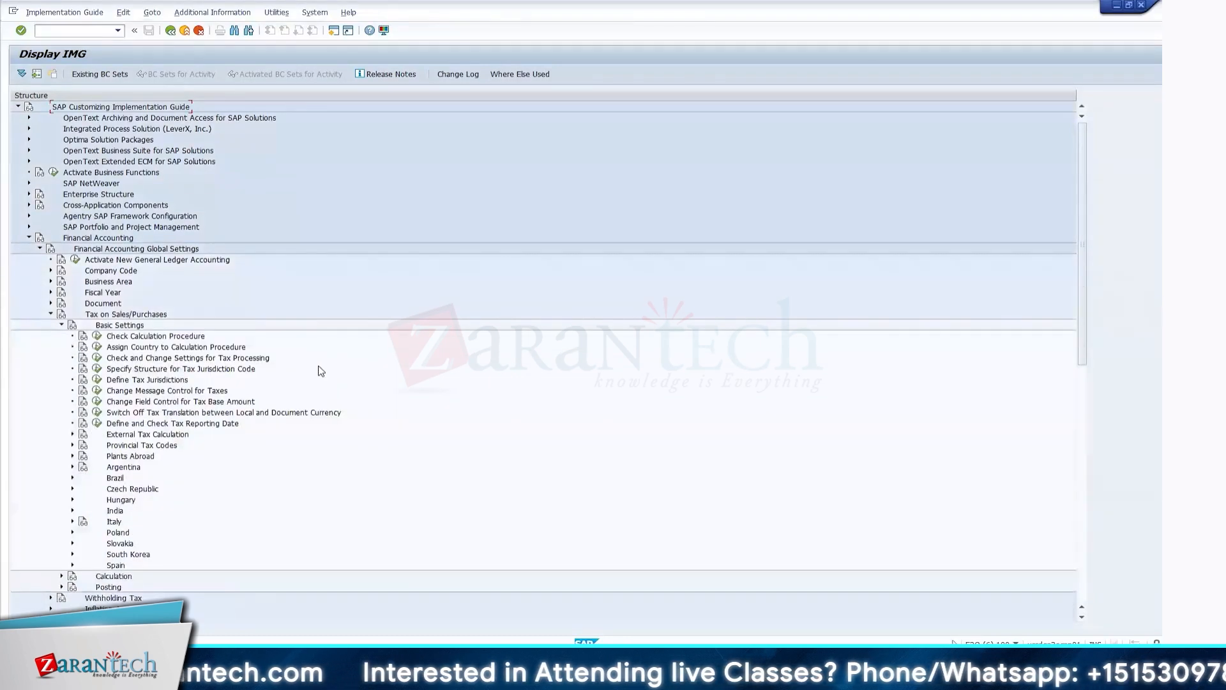
left_click(72, 434)
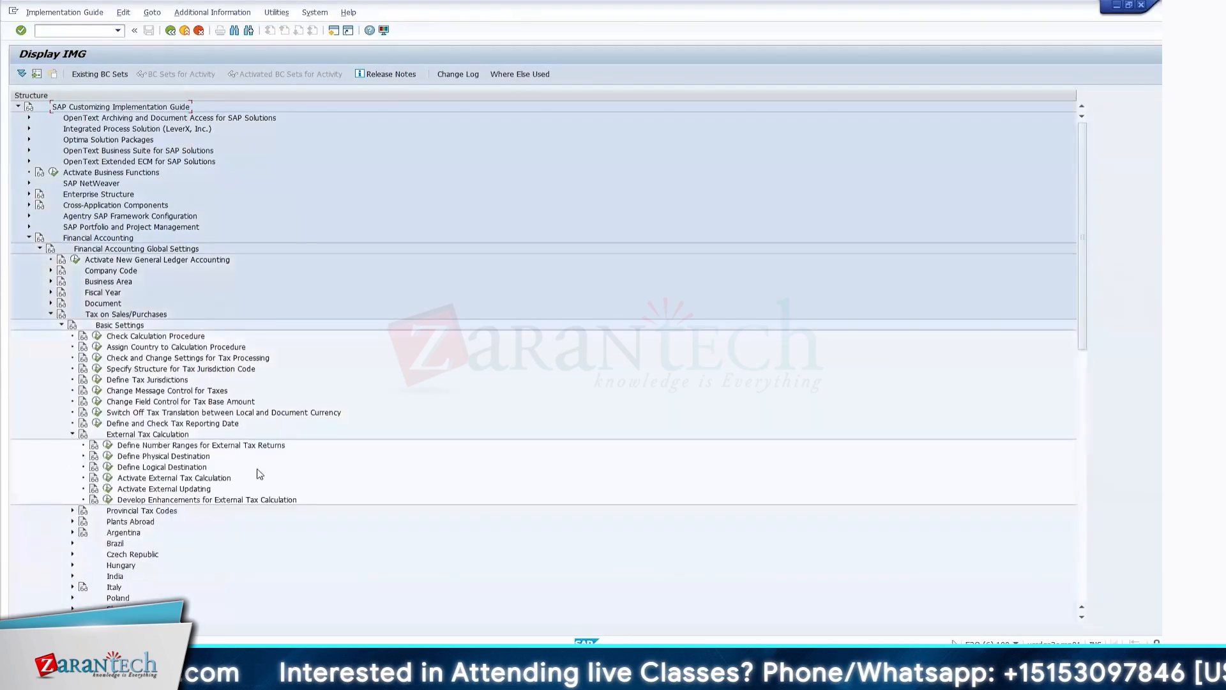
left_click(109, 479)
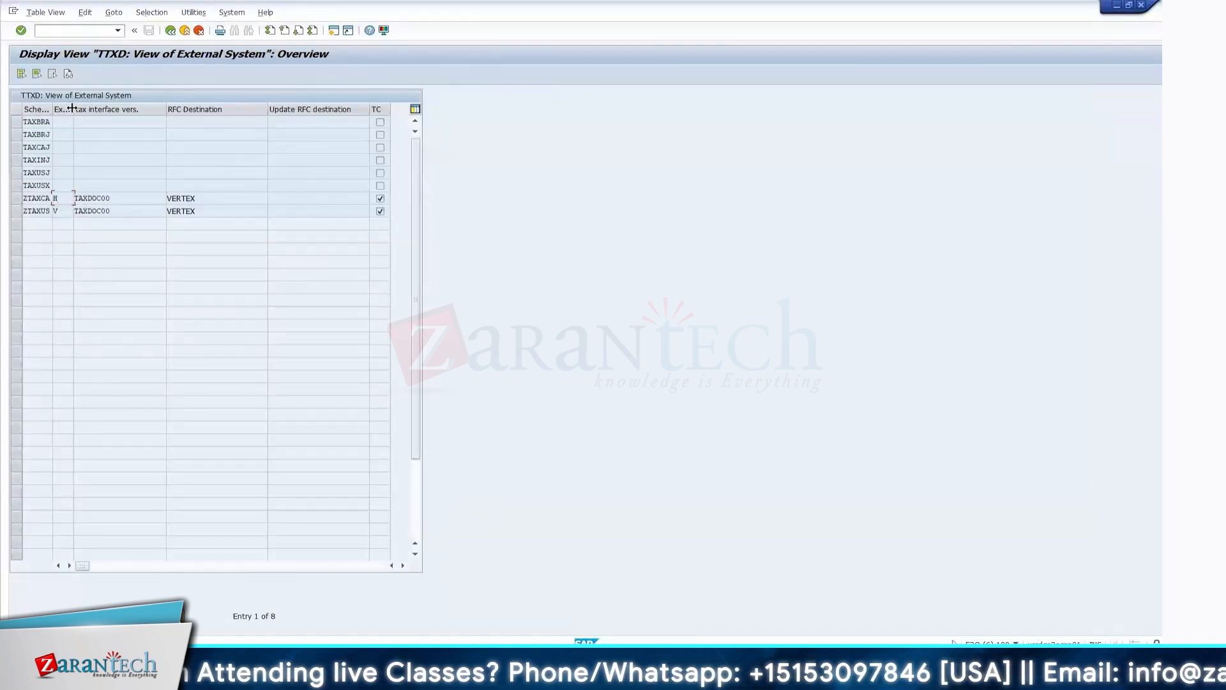
Step: Widen the External System column and examine the external system assigned to schemas ZTAXUS and ZTAXCA
left_click_drag(73, 107, 105, 107)
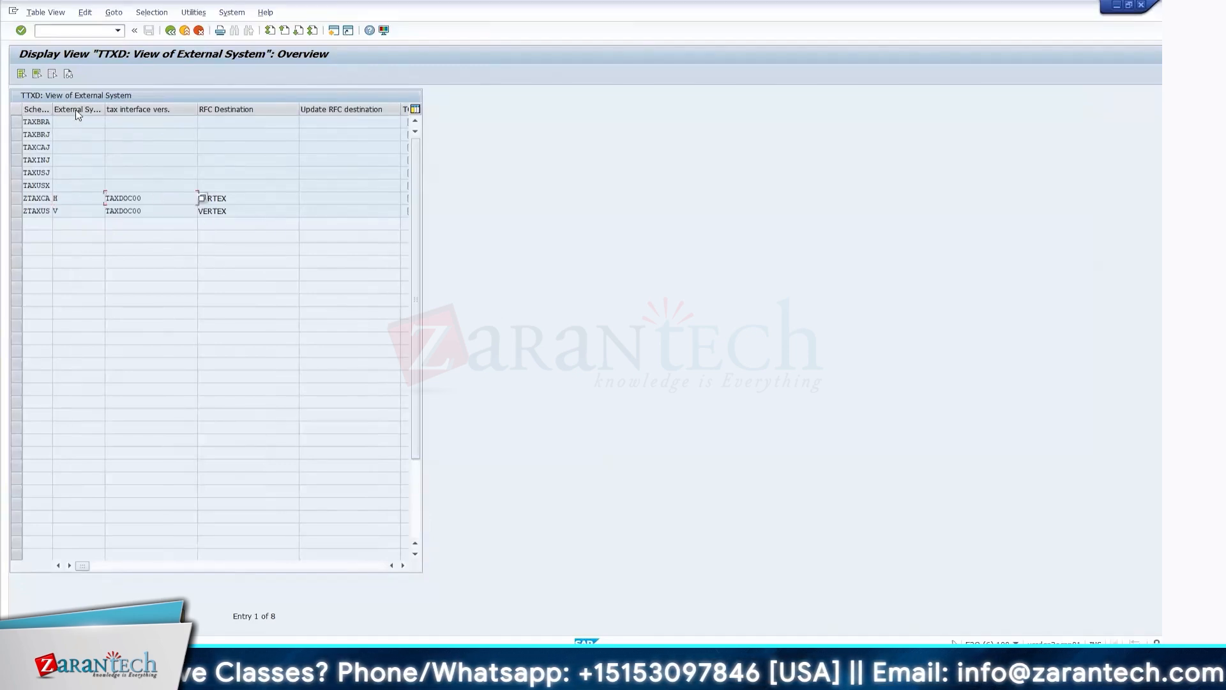
left_click(85, 212)
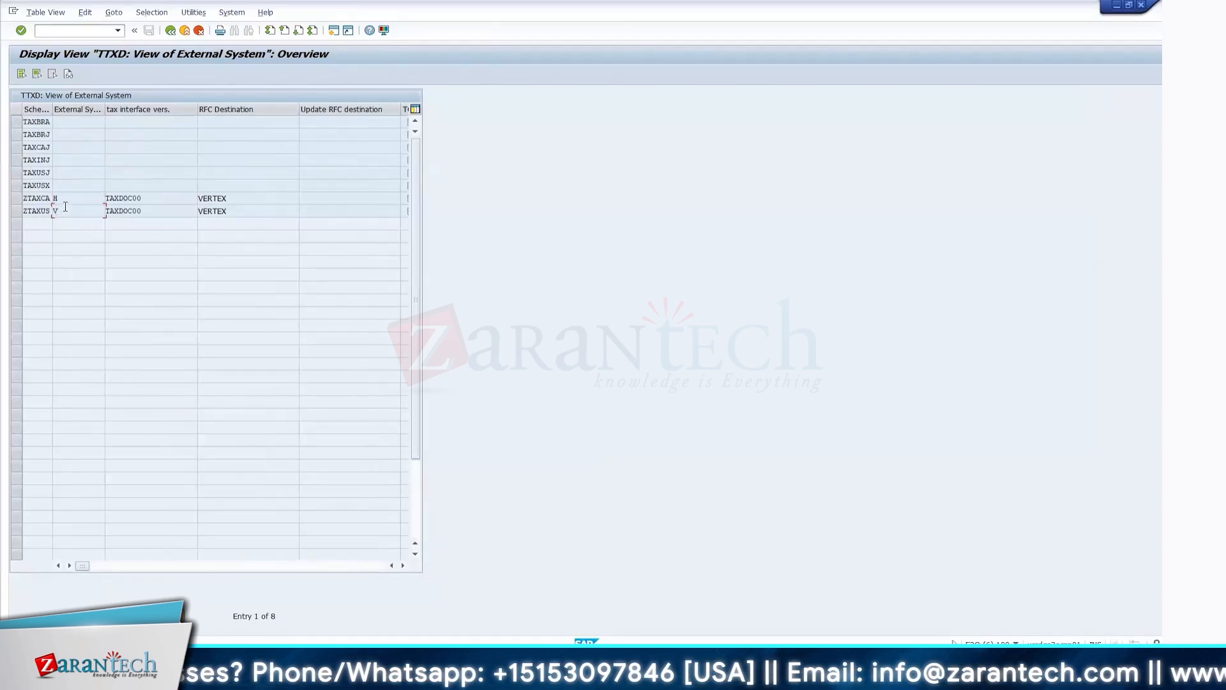
left_click(92, 199)
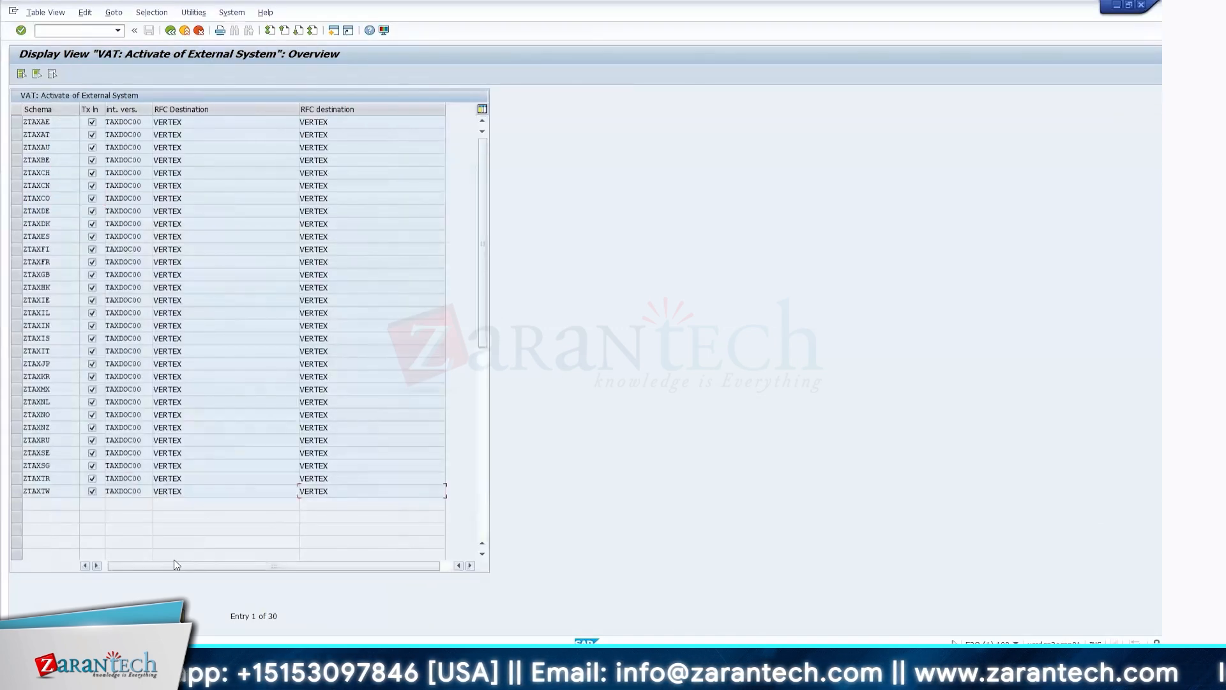
Step: Review the remaining columns of the VAT external system view and return to the accelerator menu
left_click_drag(178, 568, 124, 569)
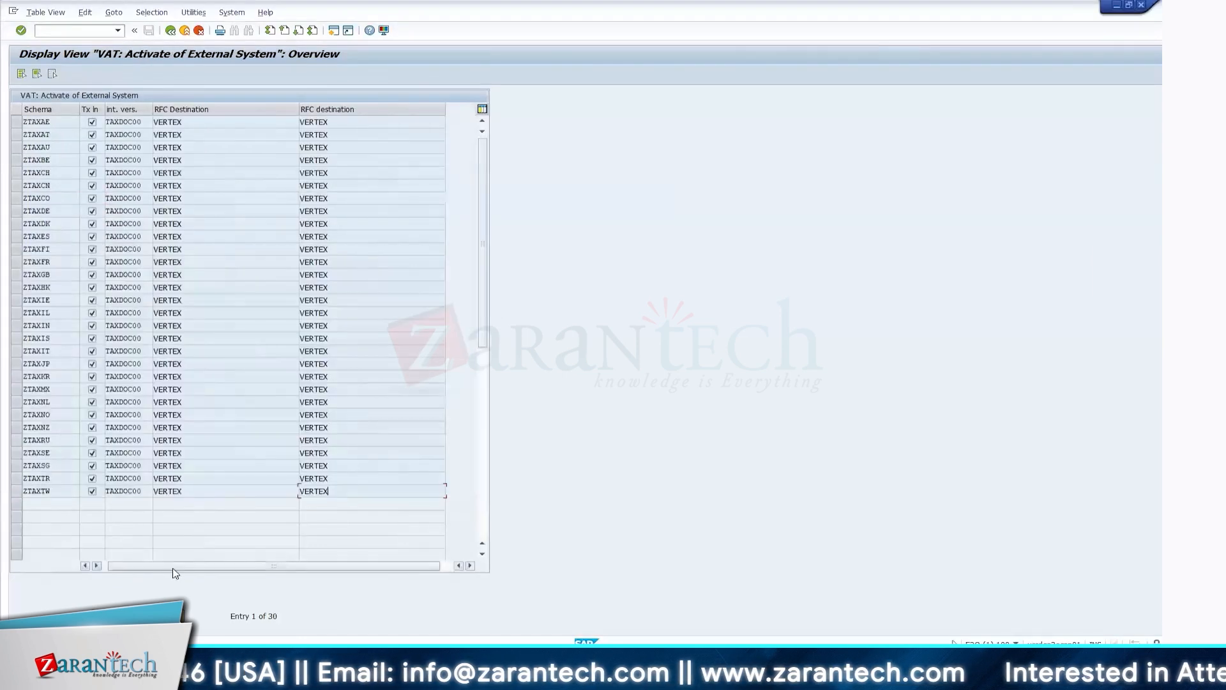
left_click_drag(170, 571, 126, 567)
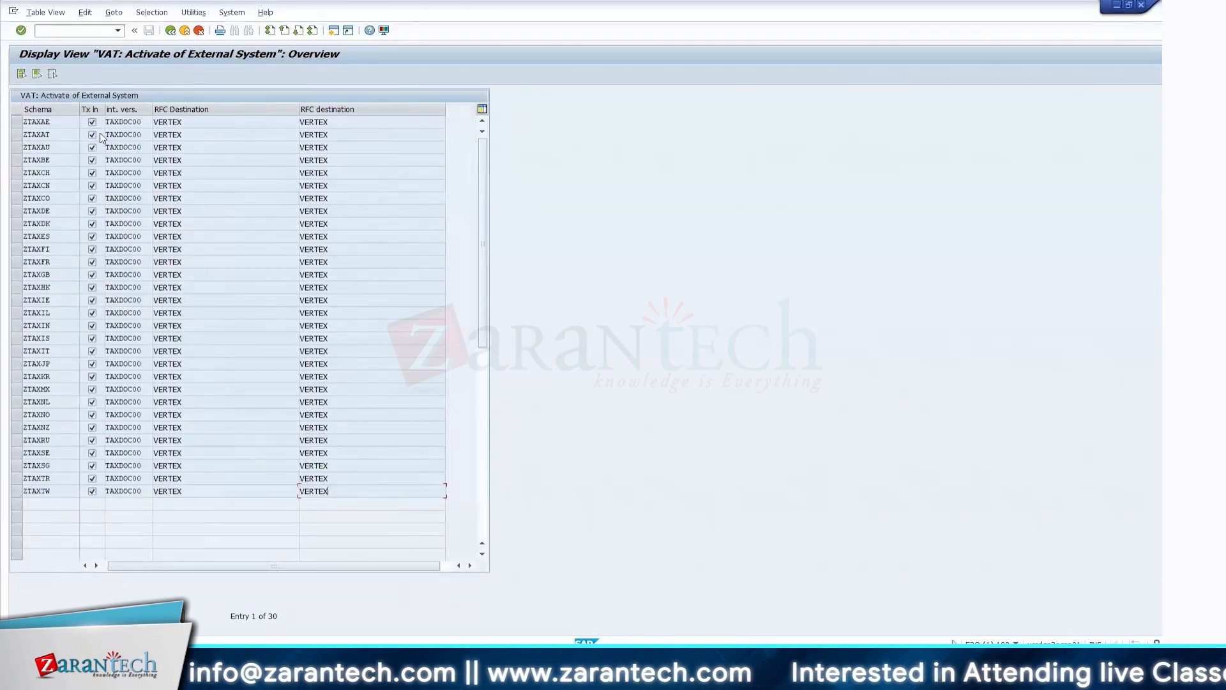
key("F3")
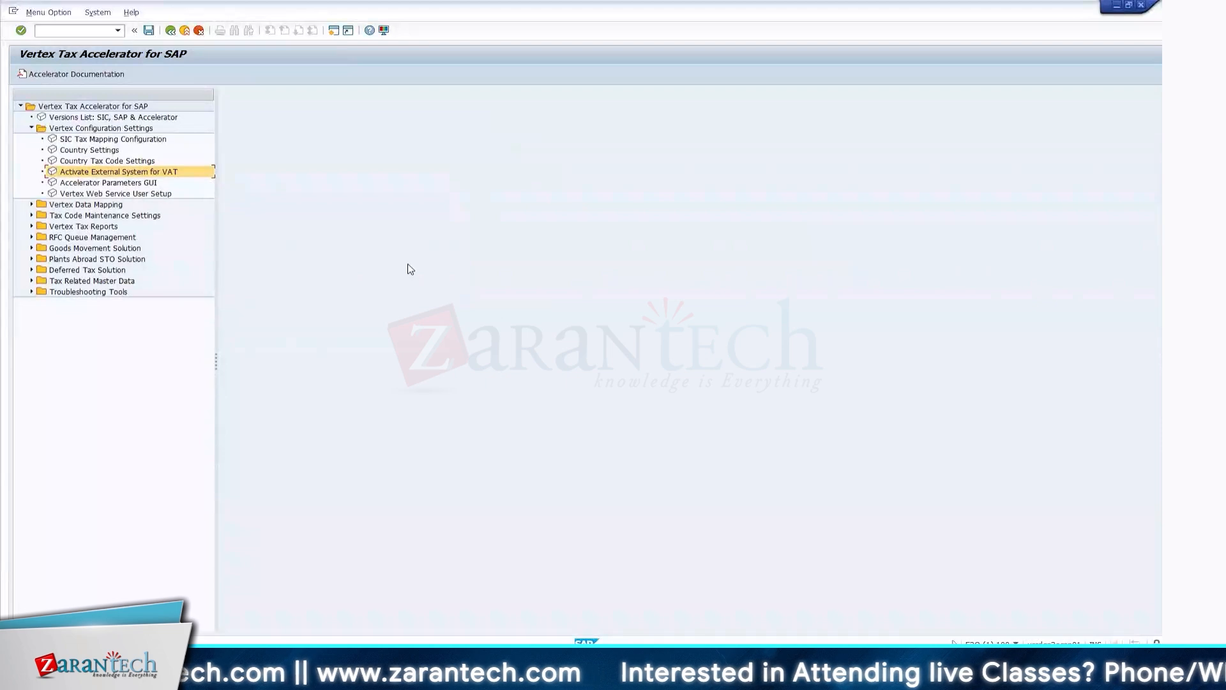
Step: Open Accelerator Parameters GUI, widen the parameter tree, and review the data mapping activation and Alternate Jurisdiction Code (Ship-From) settings
double_click(110, 183)
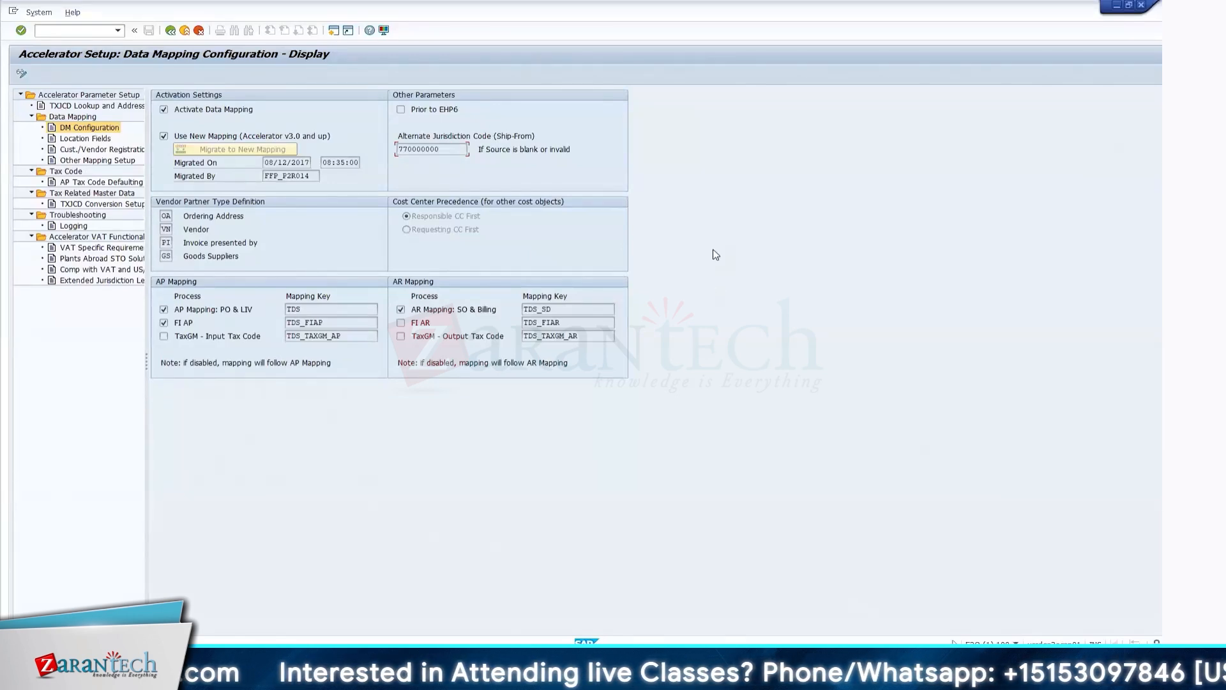
left_click(90, 107)
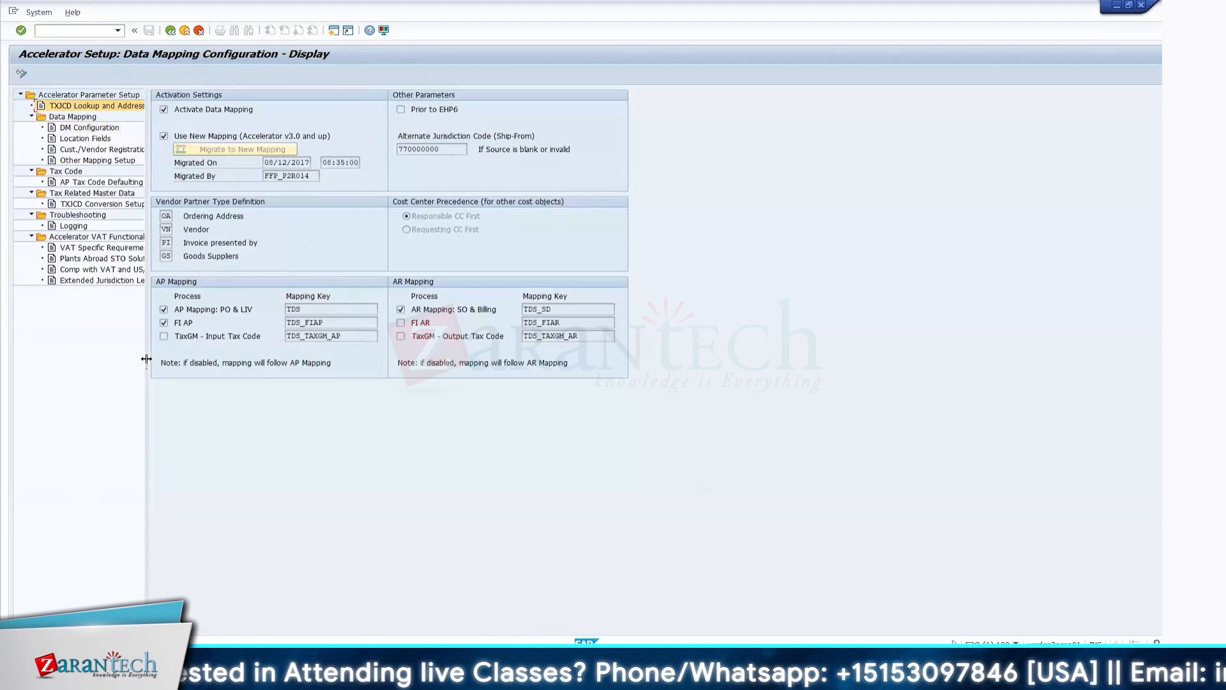
left_click_drag(146, 359, 260, 359)
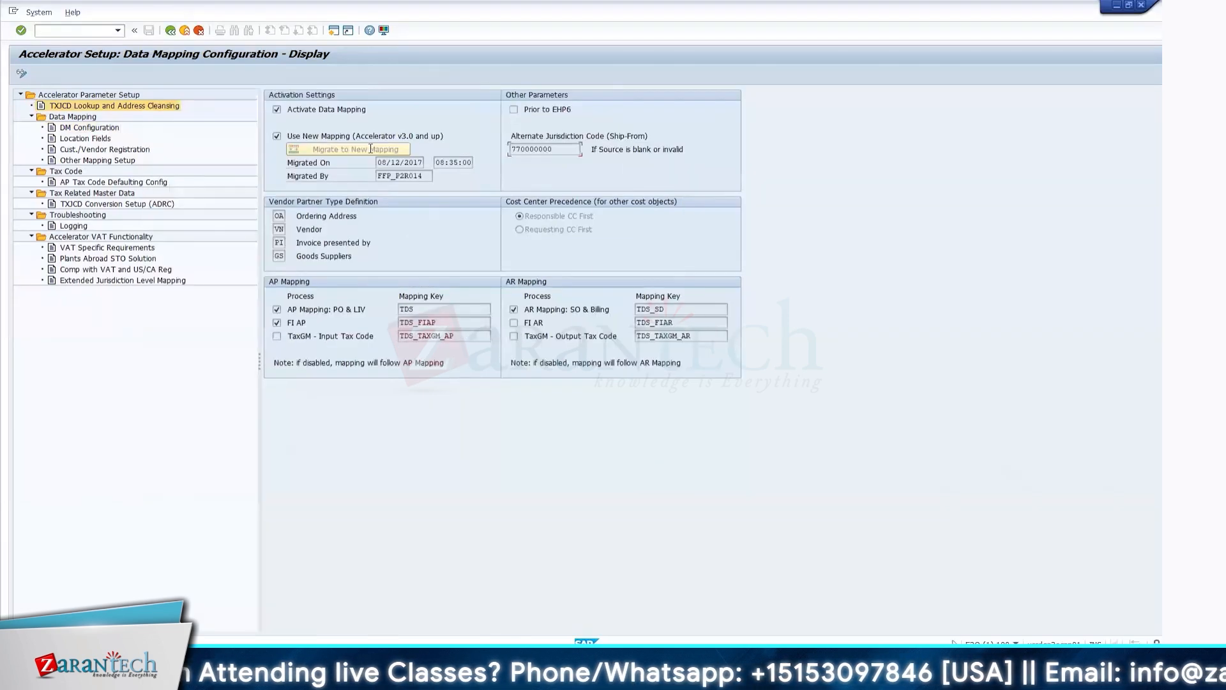
left_click(327, 111)
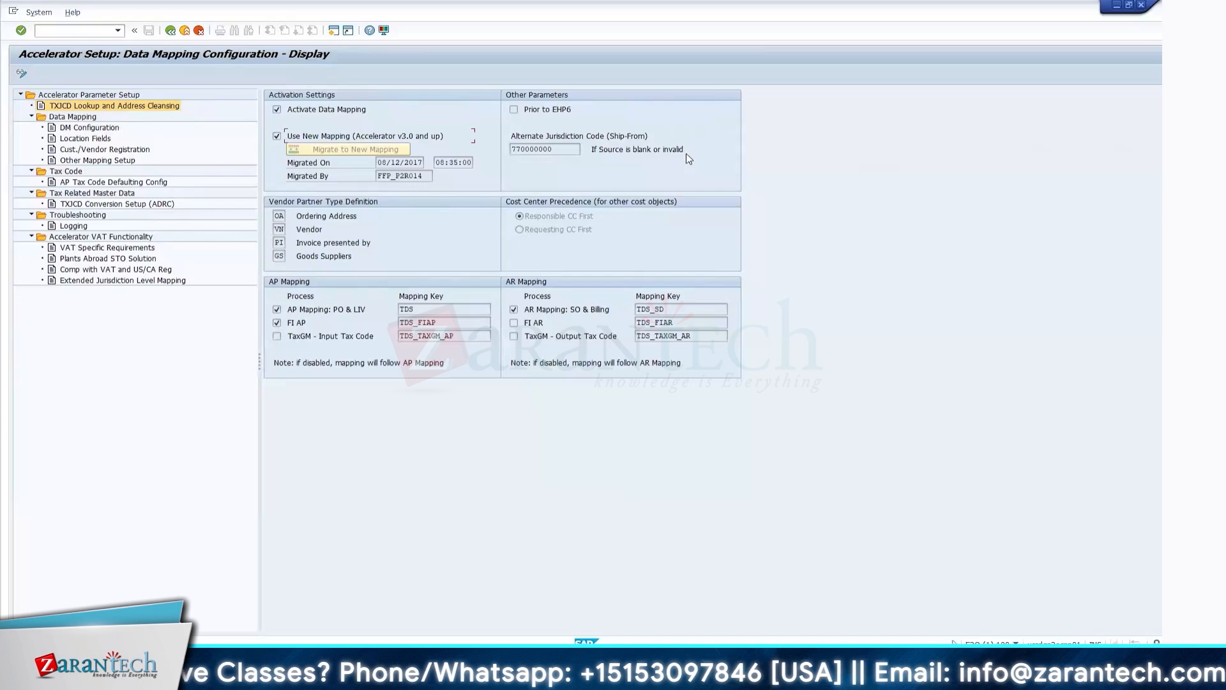
left_click(564, 149)
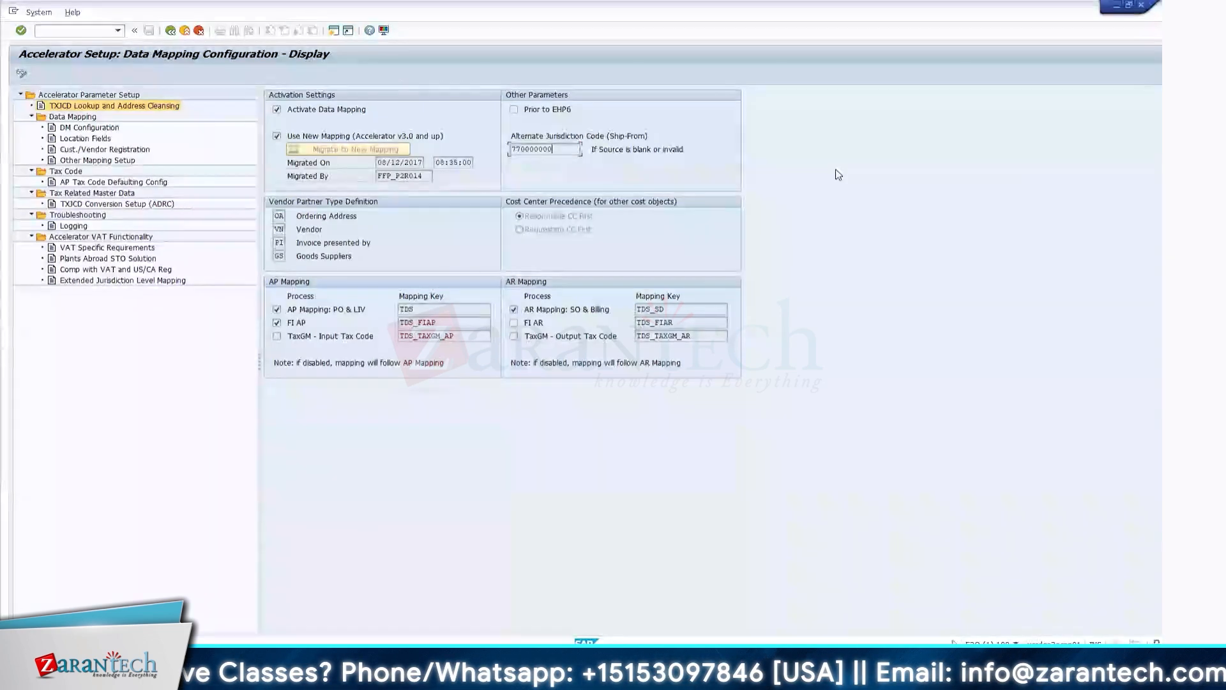
Step: Look into Vertex Data Mapping in the Vertex Tax Accelerator menu of another session
key("alt+Tab")
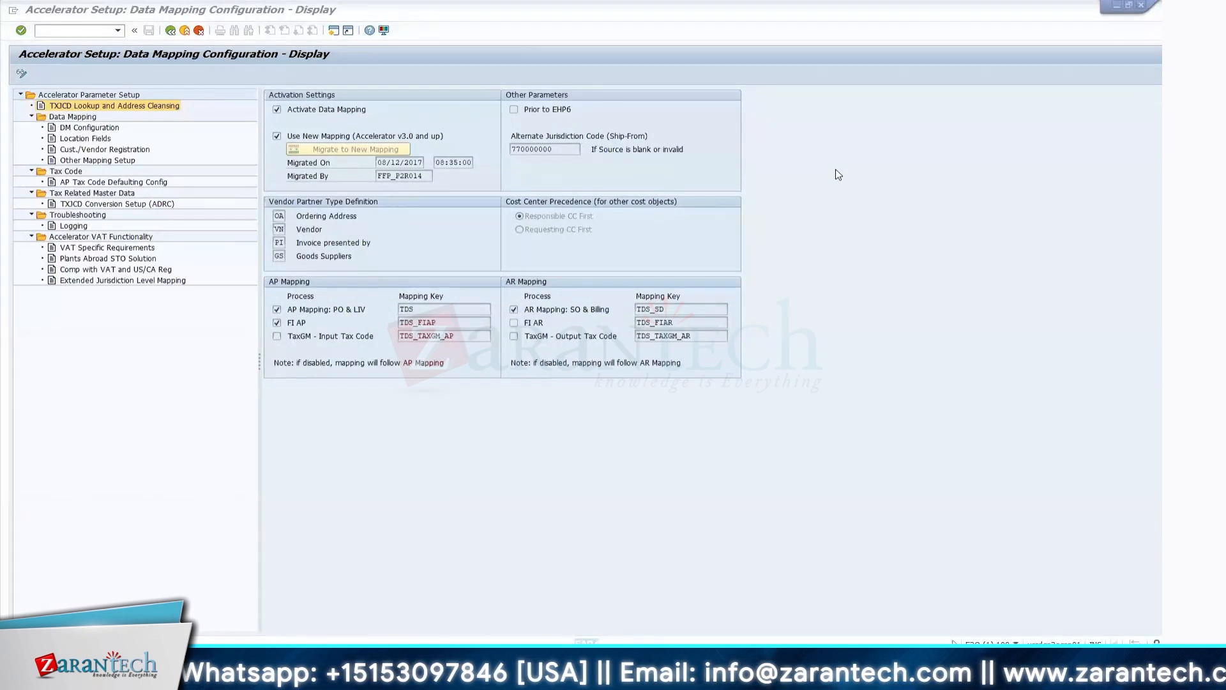
key("alt+Tab")
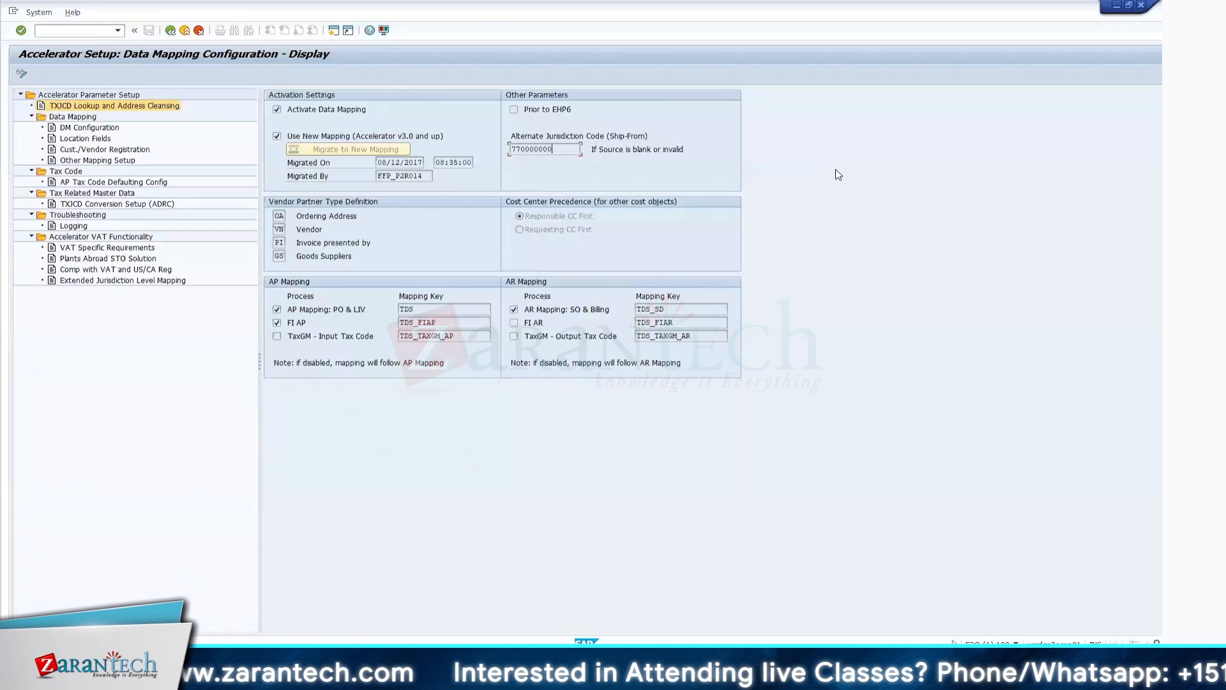
left_click(94, 33)
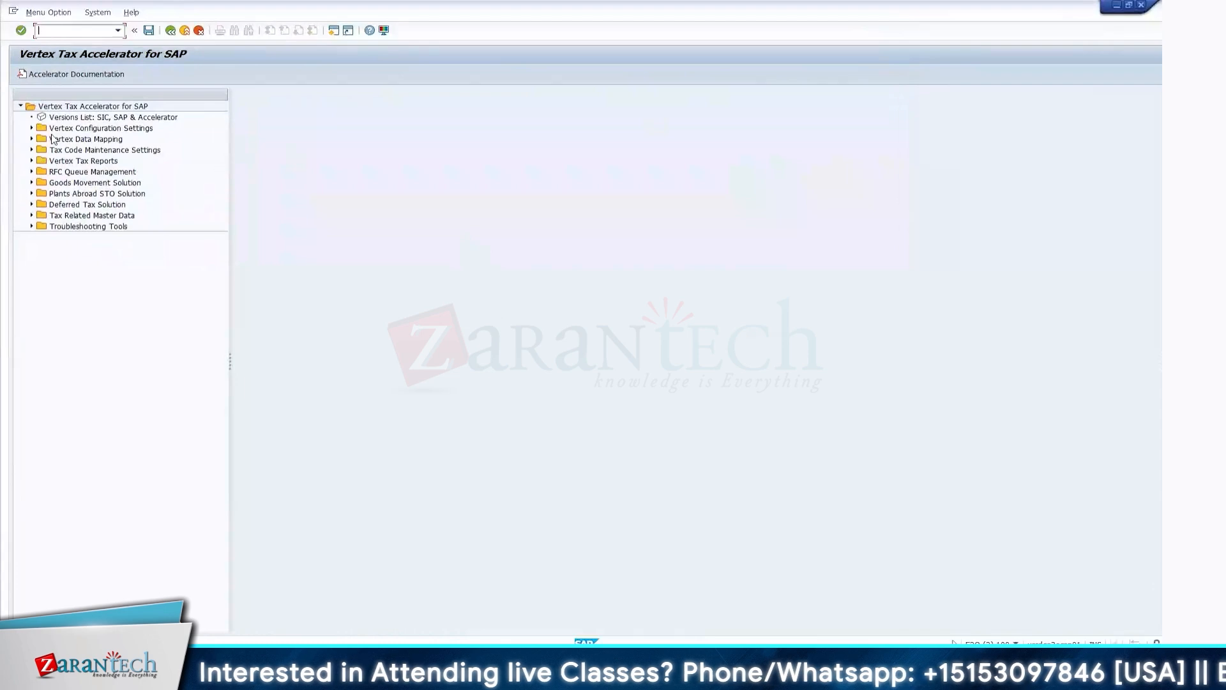
double_click(53, 138)
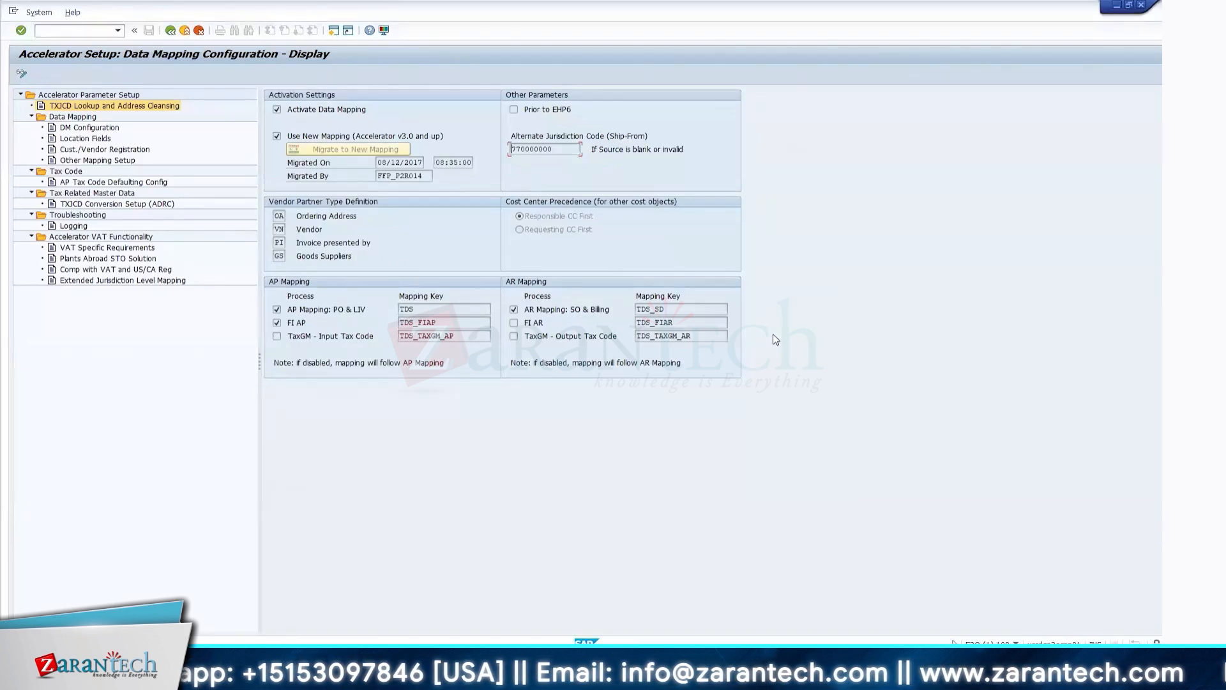
Step: Display the Location Fields setup and review the Purchase / AP settings, including the US/CA (jurisdictional) activation options
left_click(90, 127)
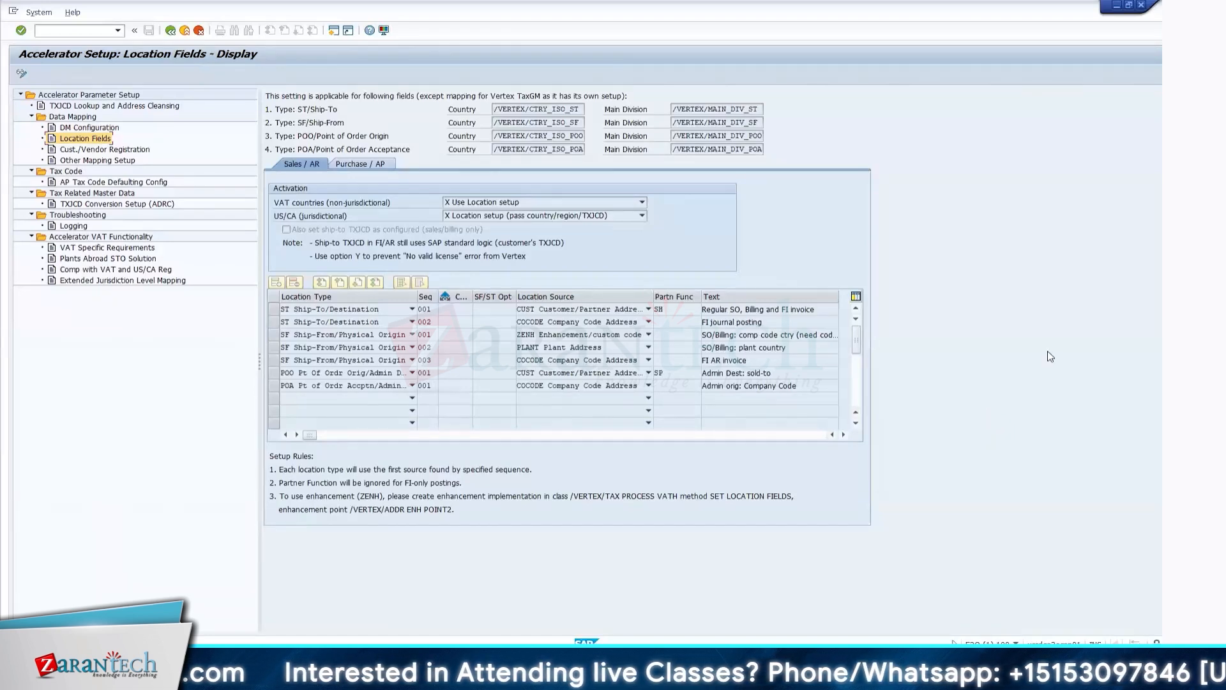
left_click(73, 436)
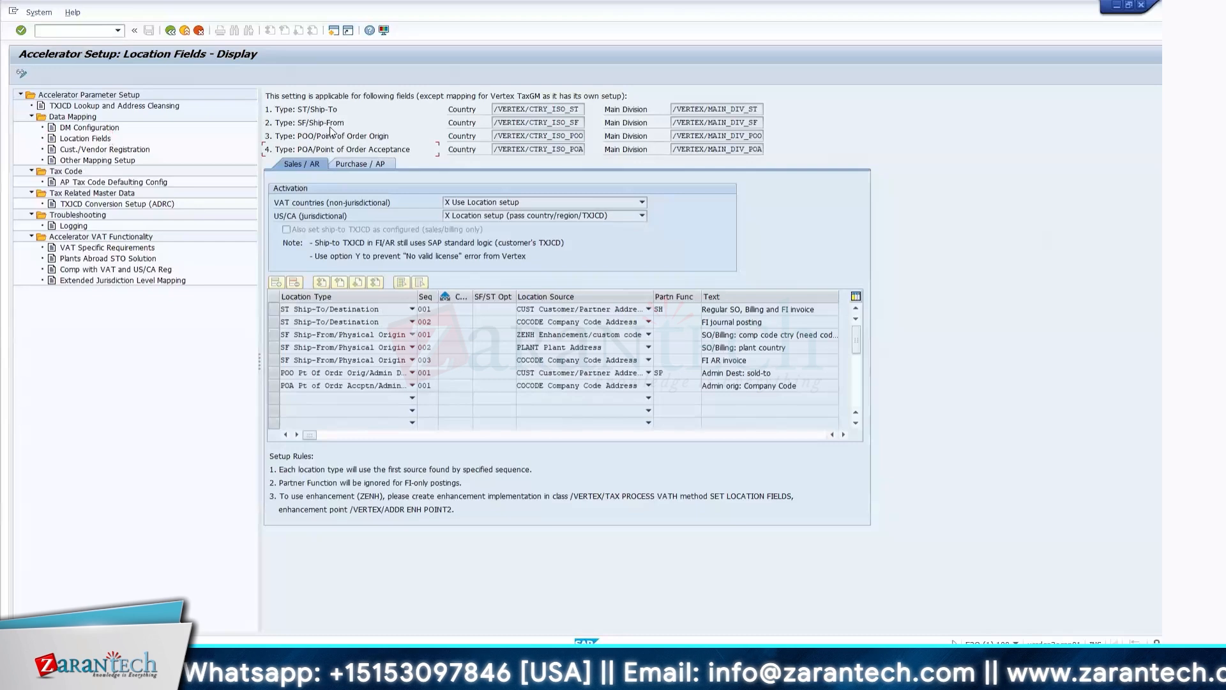
left_click(363, 168)
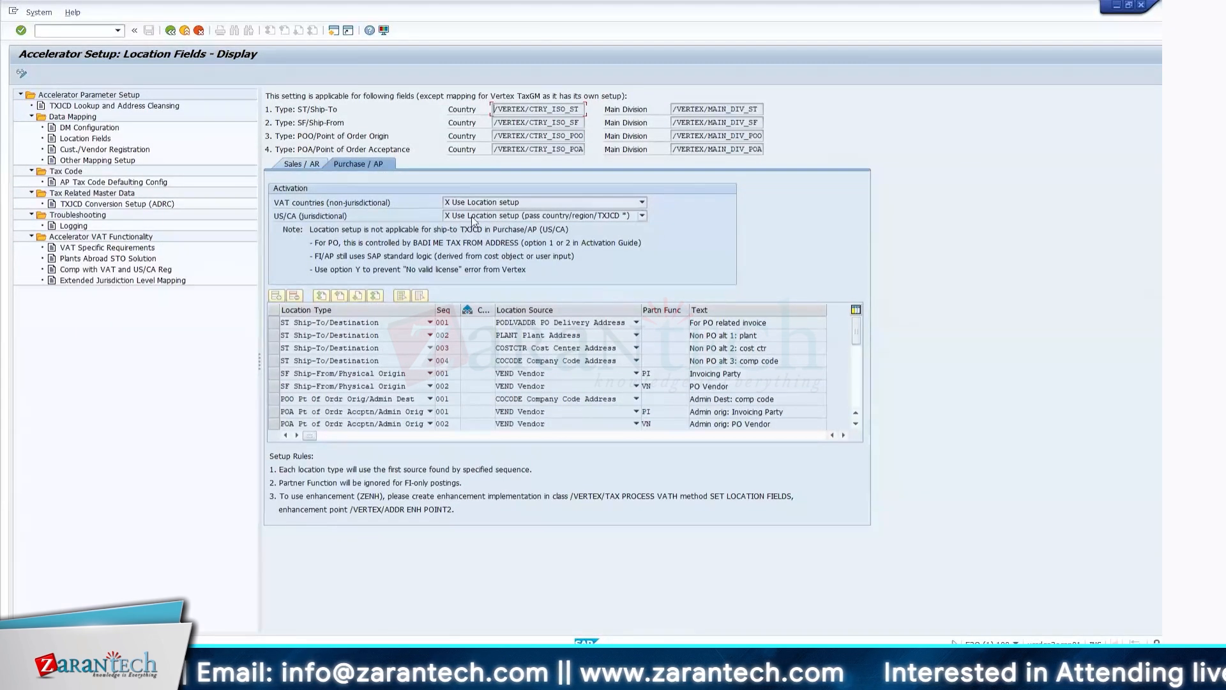
left_click(642, 216)
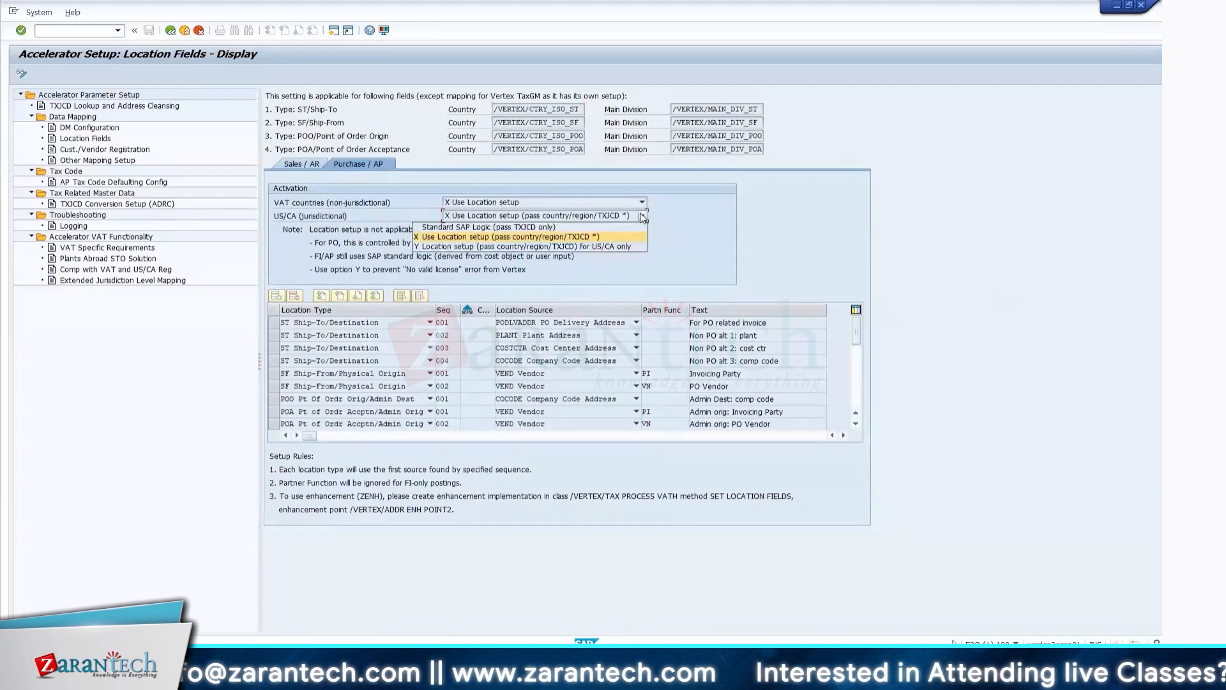
left_click(746, 236)
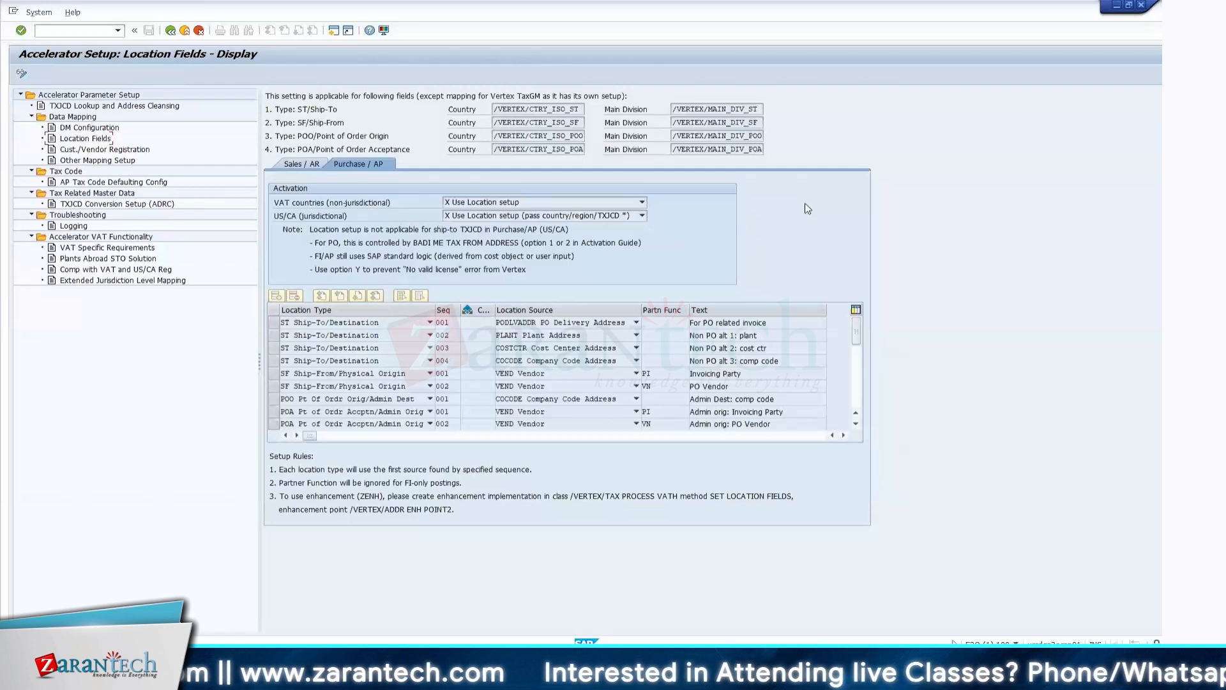
Step: Display the Customer/Vendor Registration setup and review the Vendor mapping with its possible registration field names
left_click(89, 150)
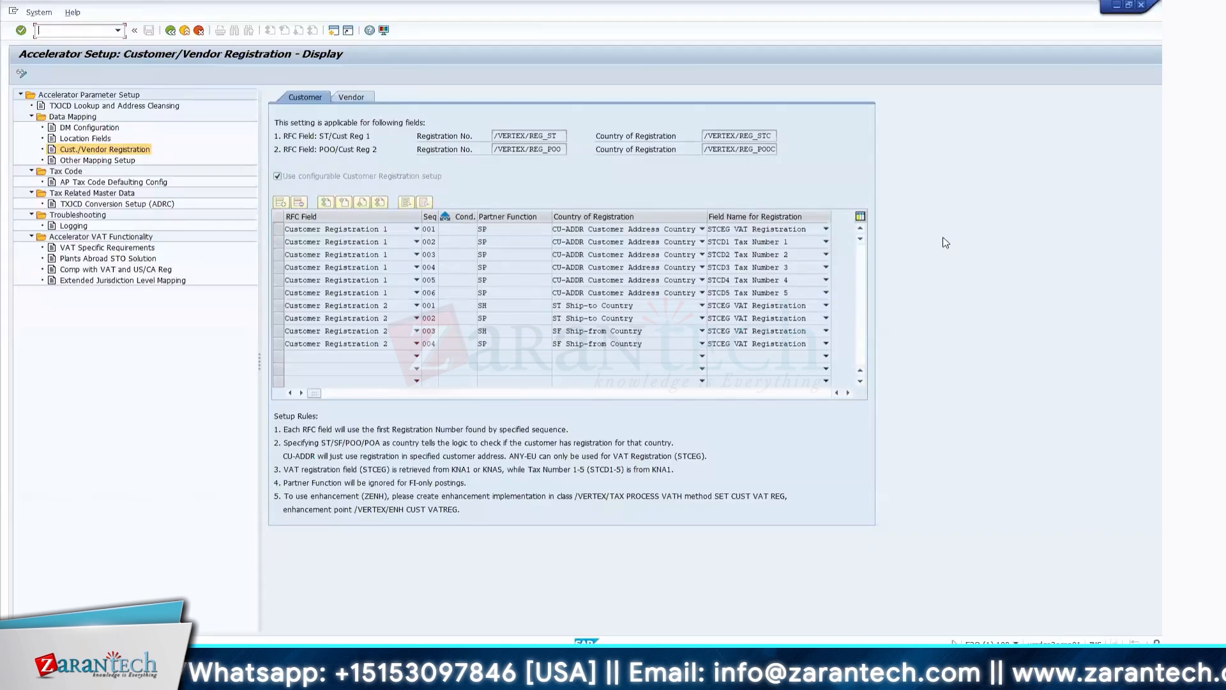
left_click(101, 161)
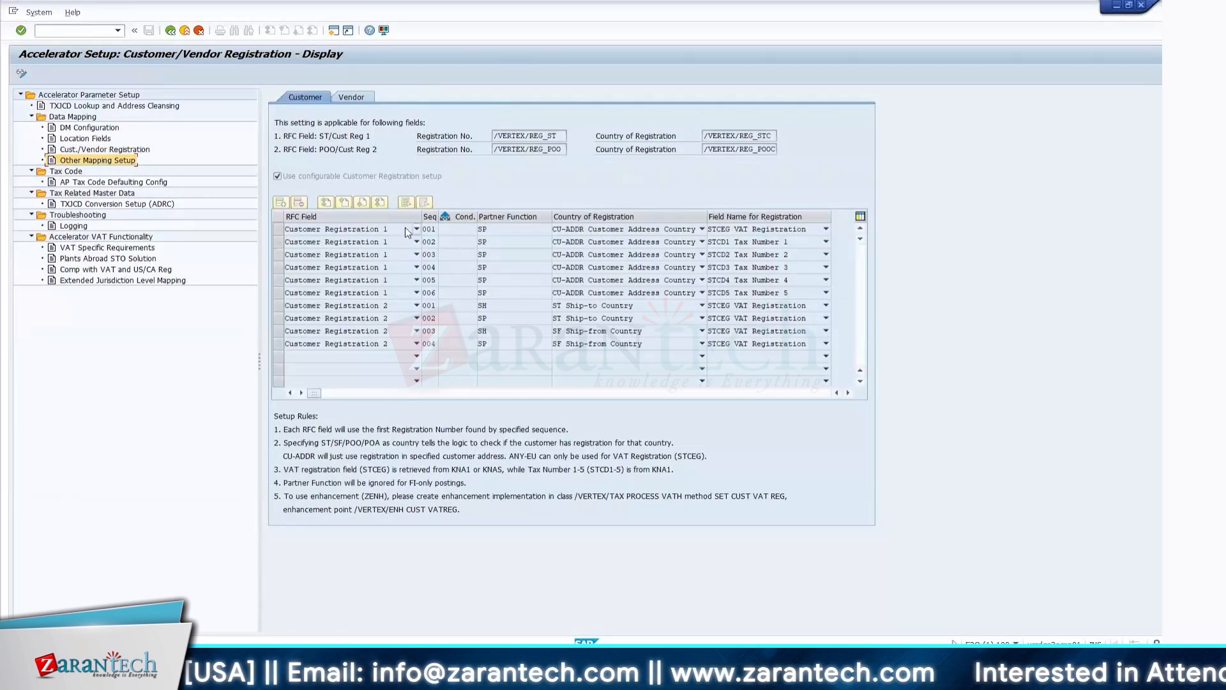
left_click(352, 97)
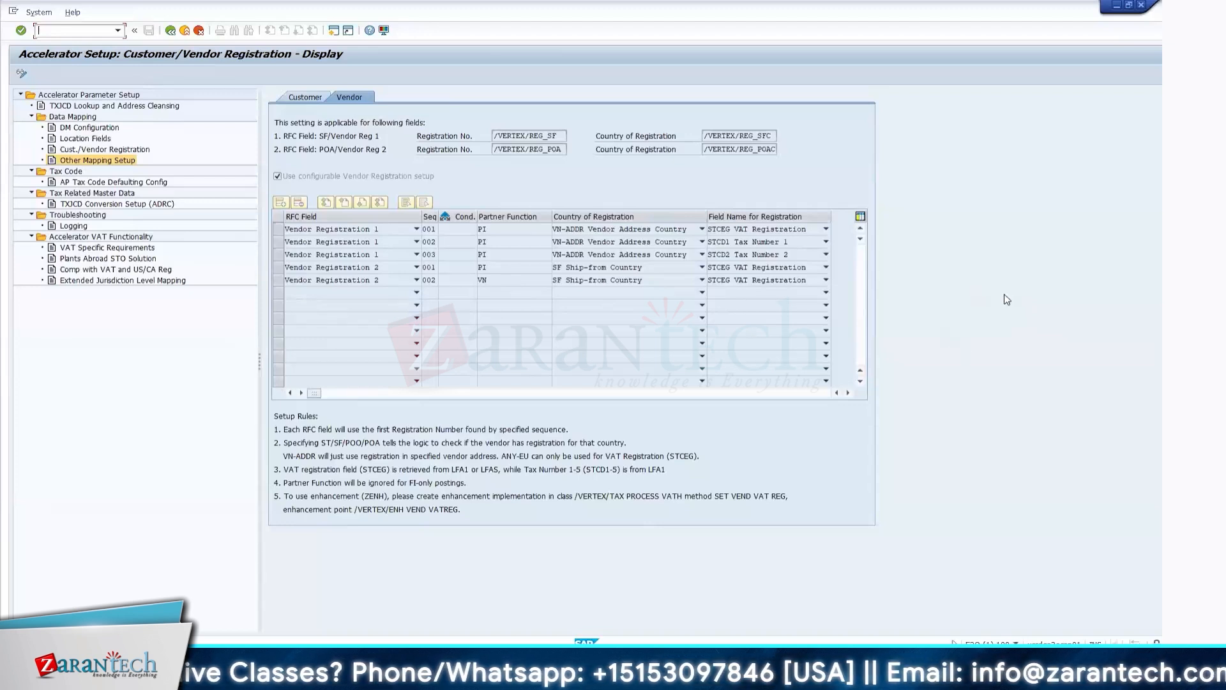
left_click(825, 242)
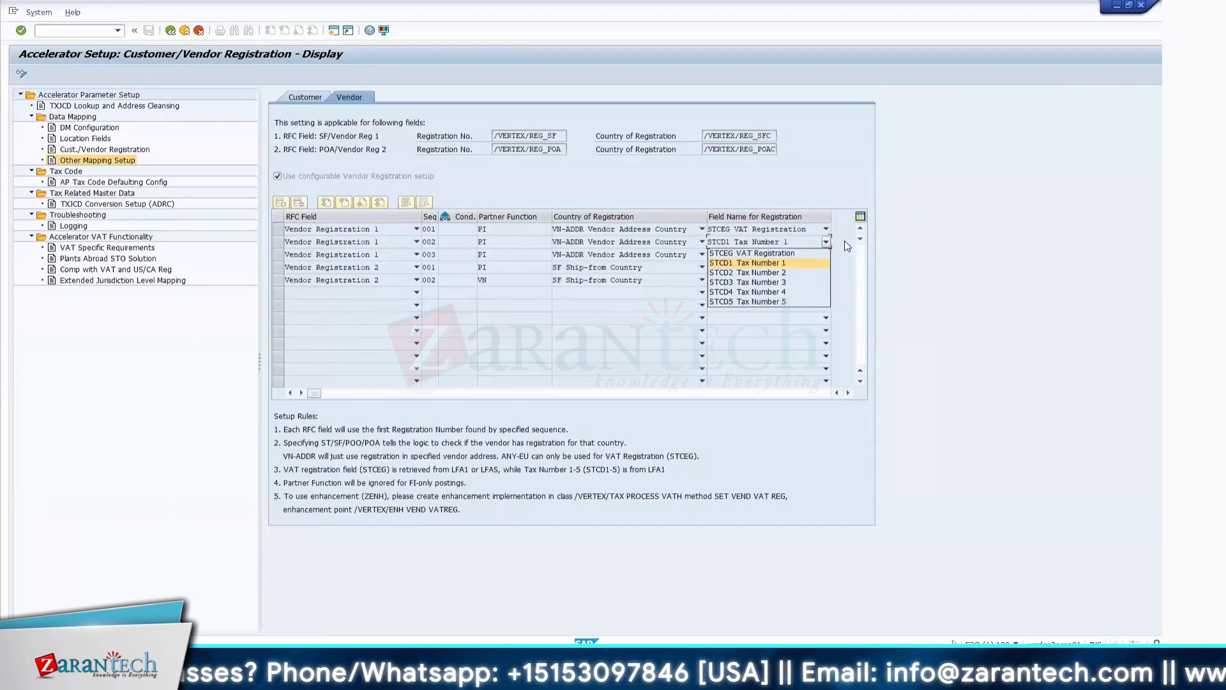
left_click(961, 262)
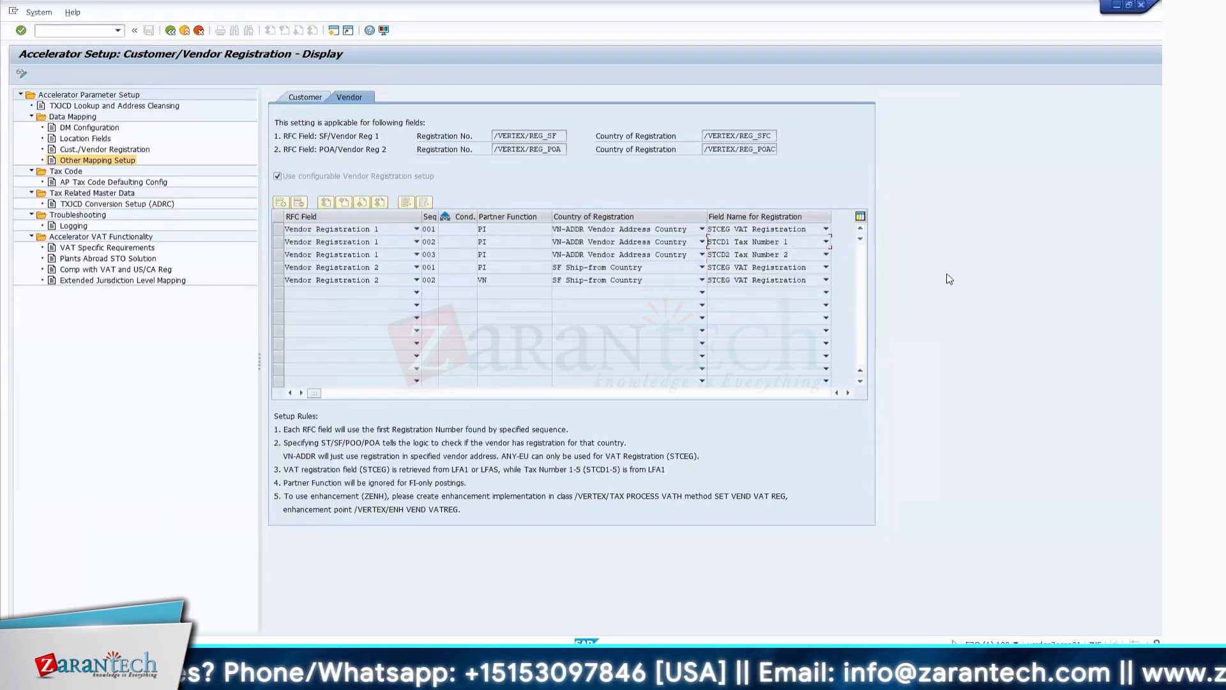
left_click(114, 409)
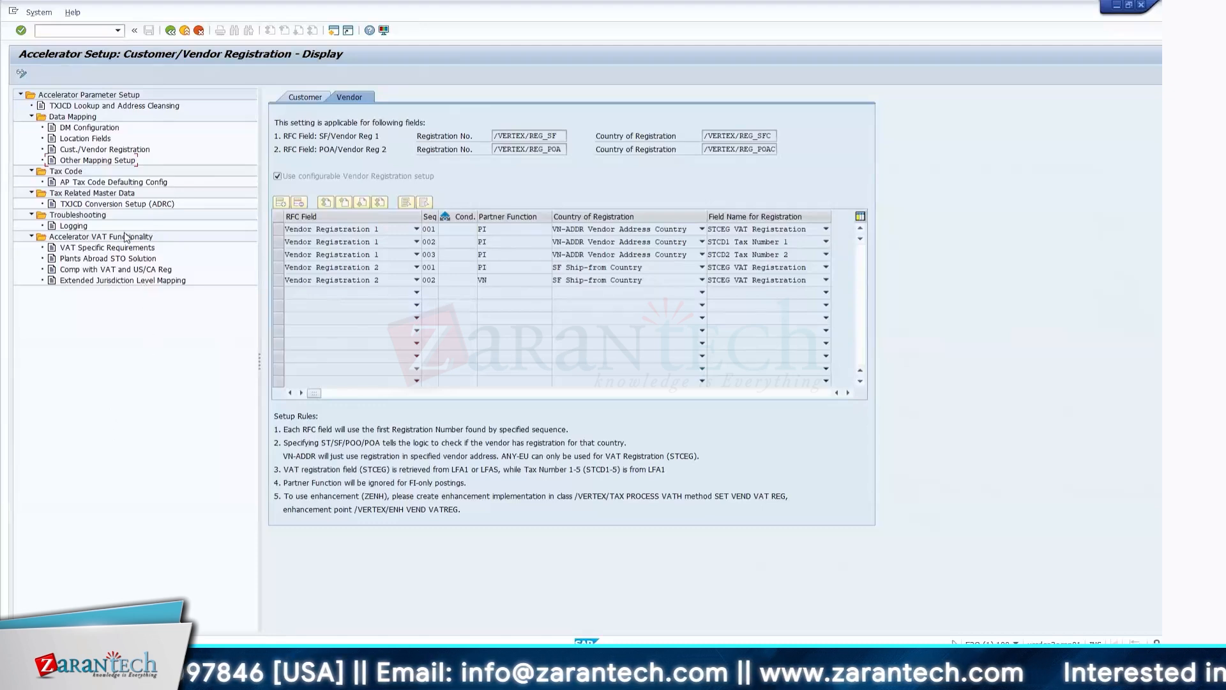
left_click(138, 183)
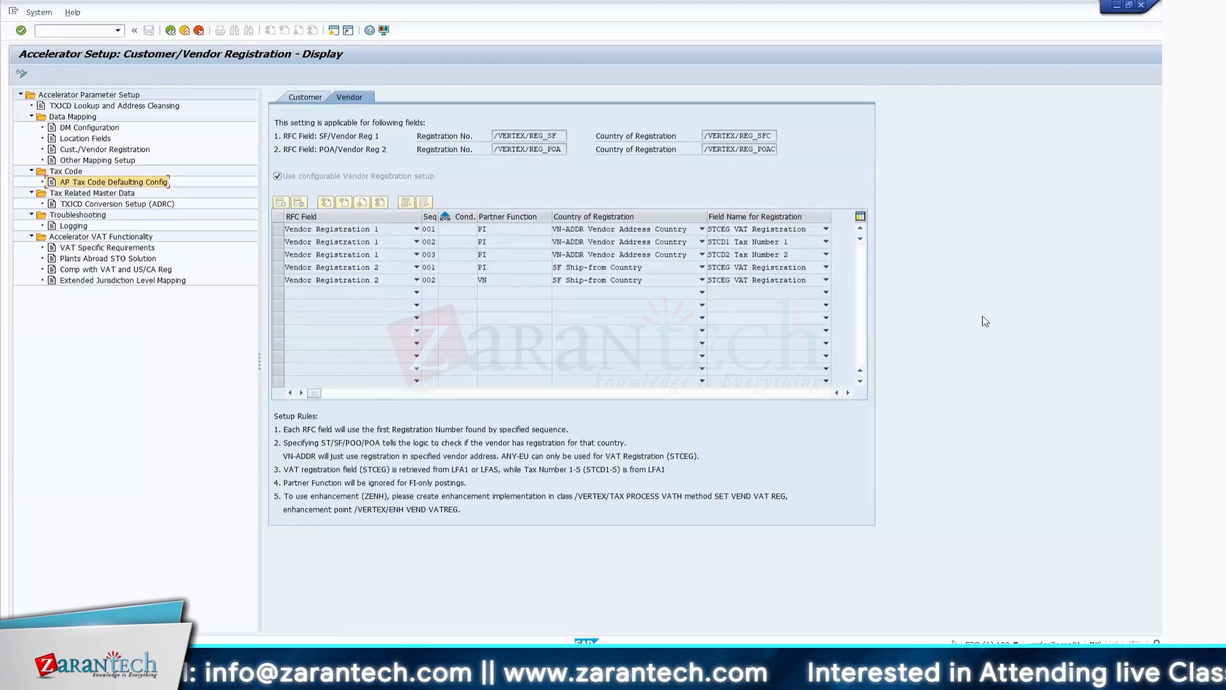
left_click(86, 161)
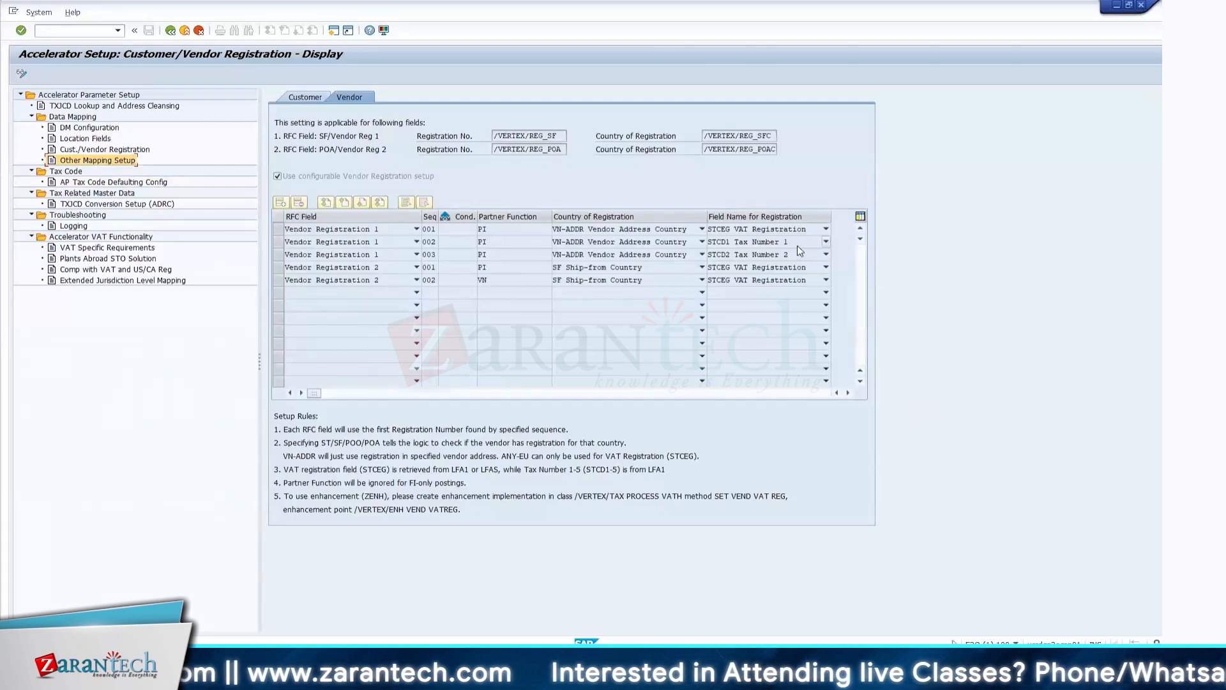
left_click(826, 241)
left_click(955, 282)
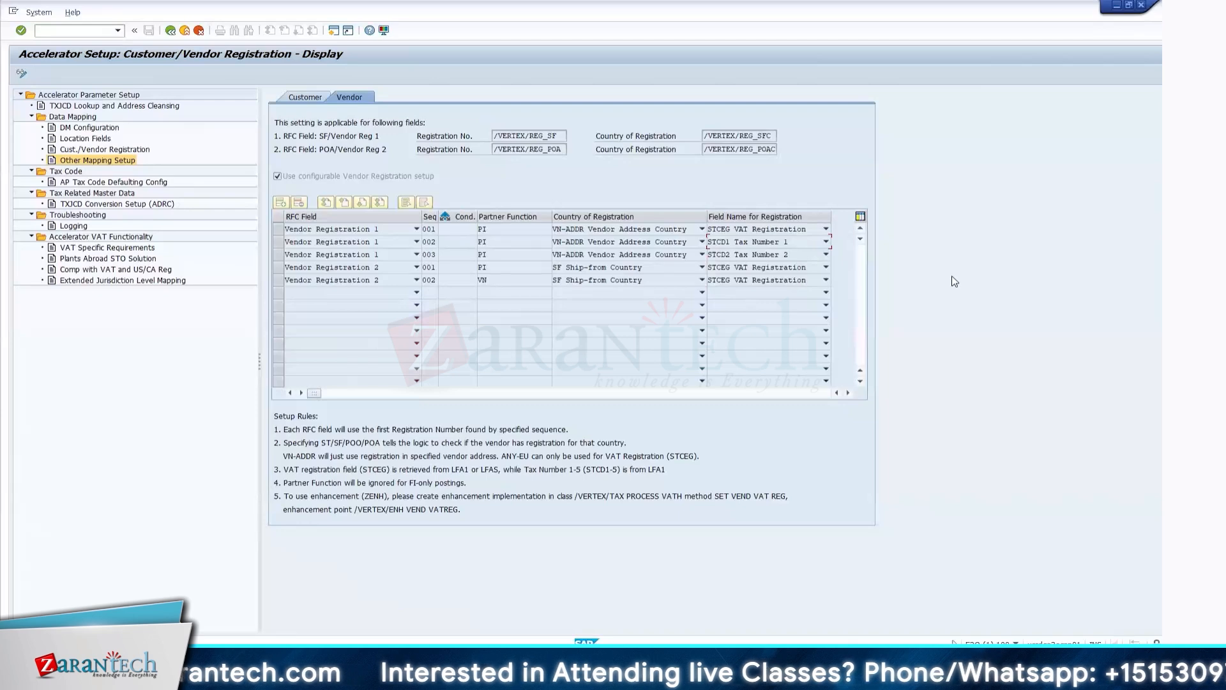
Step: Display the AP Tax Code Defaulting configuration and review the Global Tax Code setting under Tax Code Default Settings
left_click(93, 184)
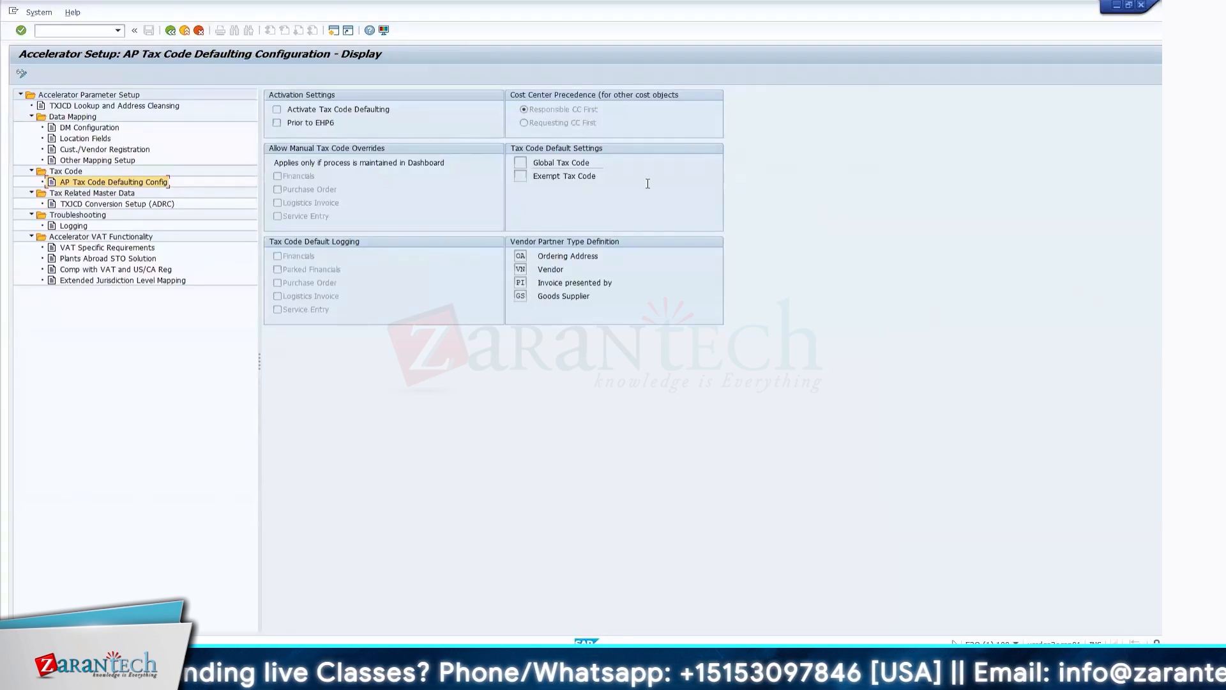
left_click(547, 164)
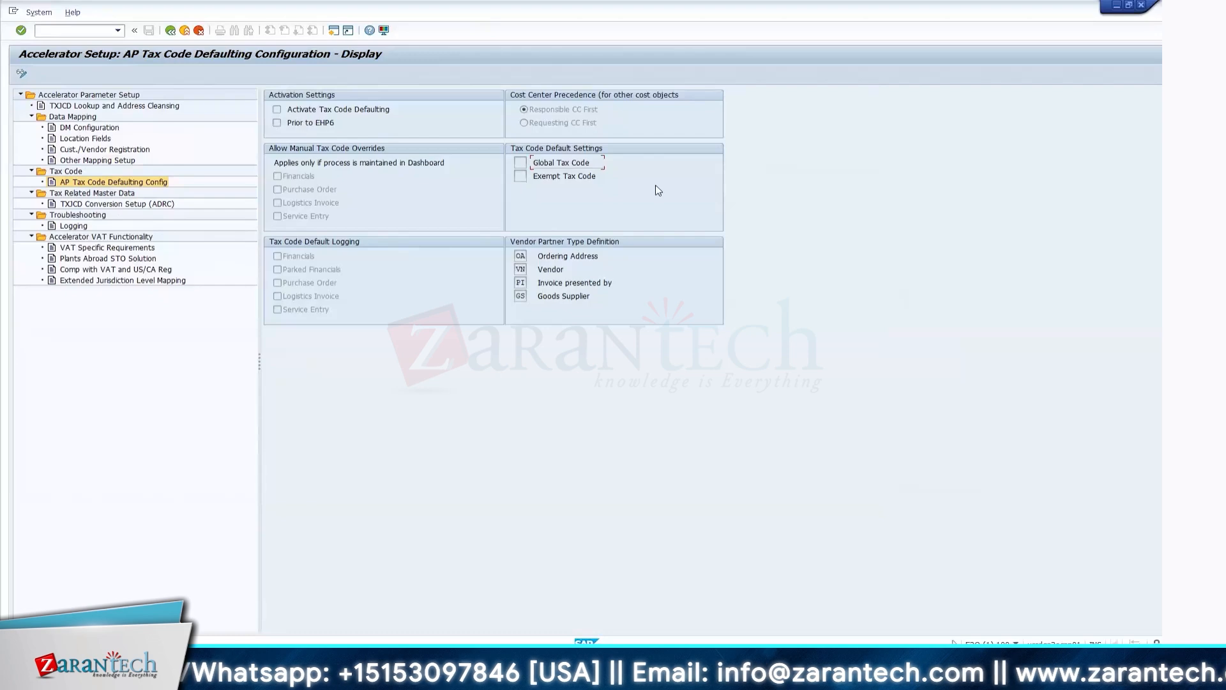
left_click(519, 163)
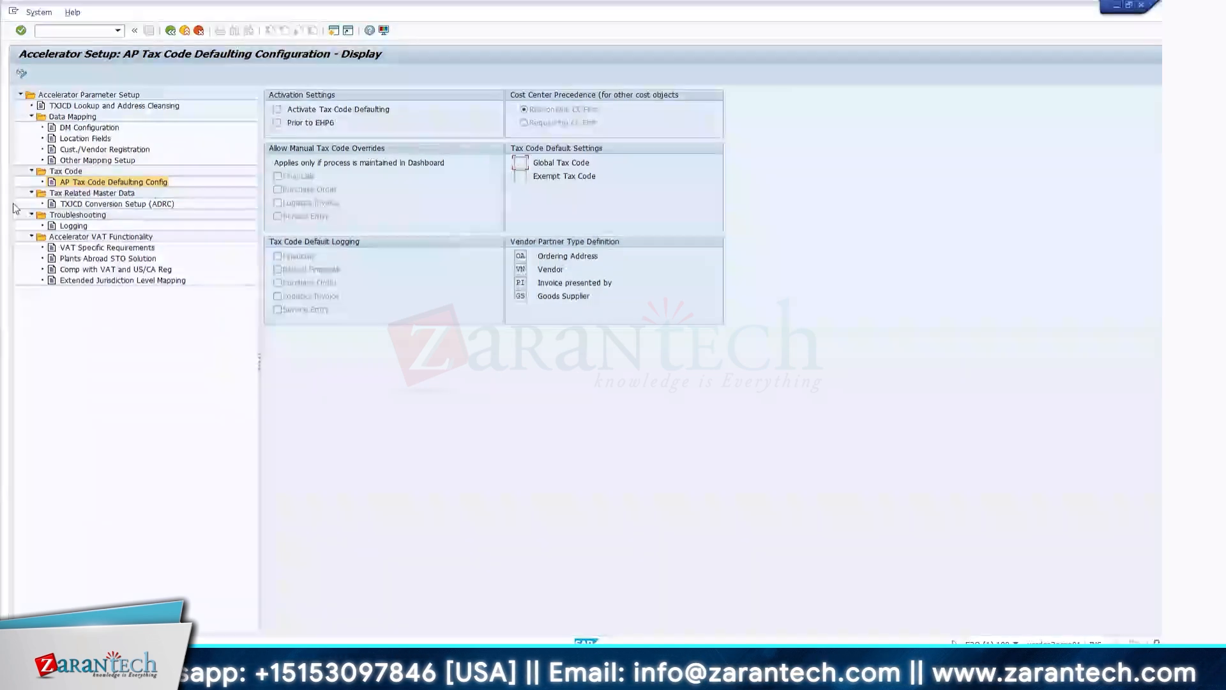
Step: Display the TXJCD Conversion Setup (ADRC) and review the Tax Jurisdiction Code option under Override/Cleanse Fields
left_click(132, 206)
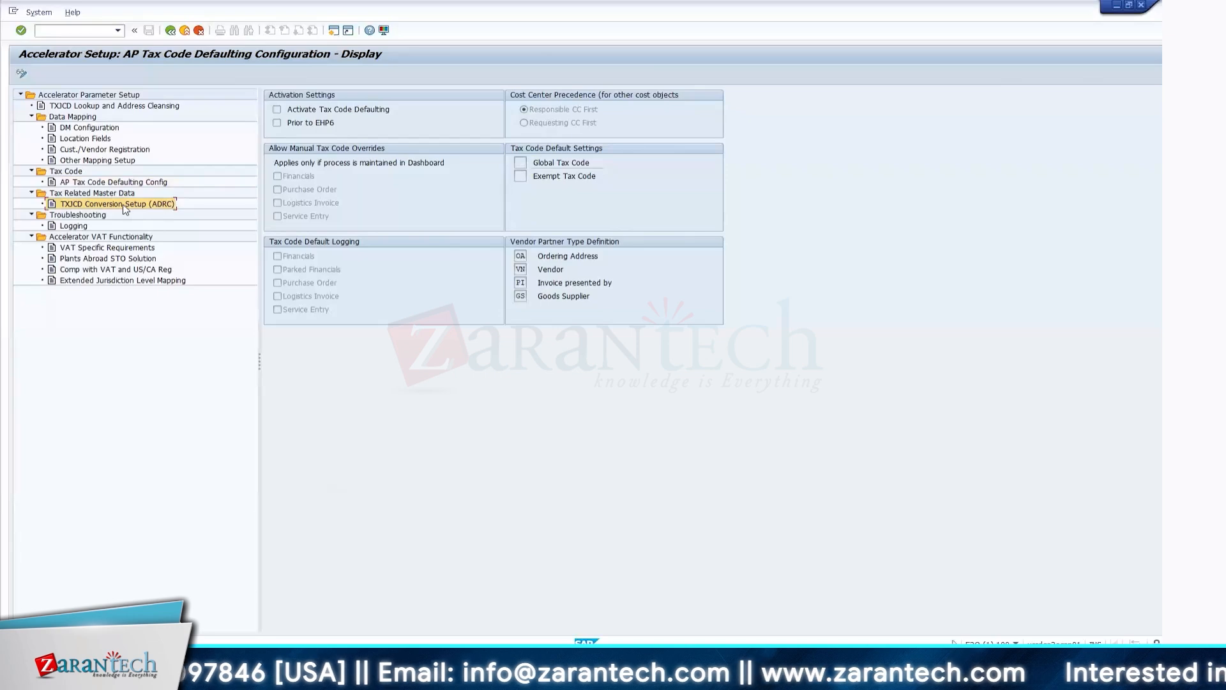
double_click(125, 206)
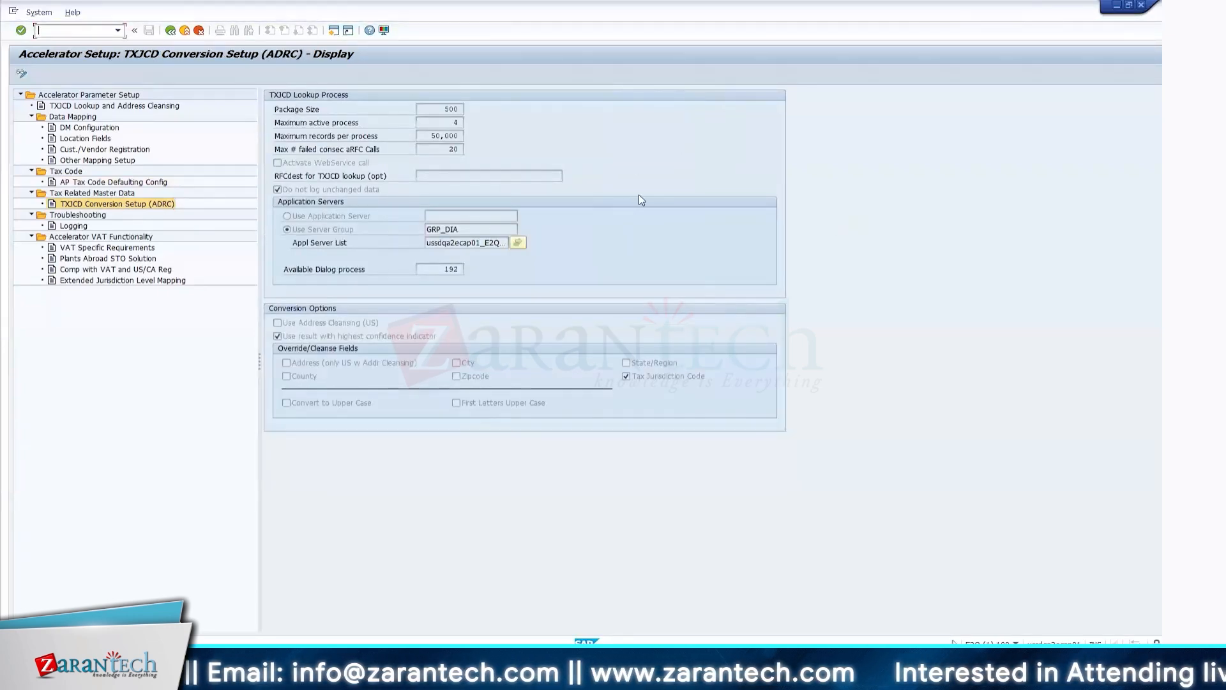
left_click(648, 374)
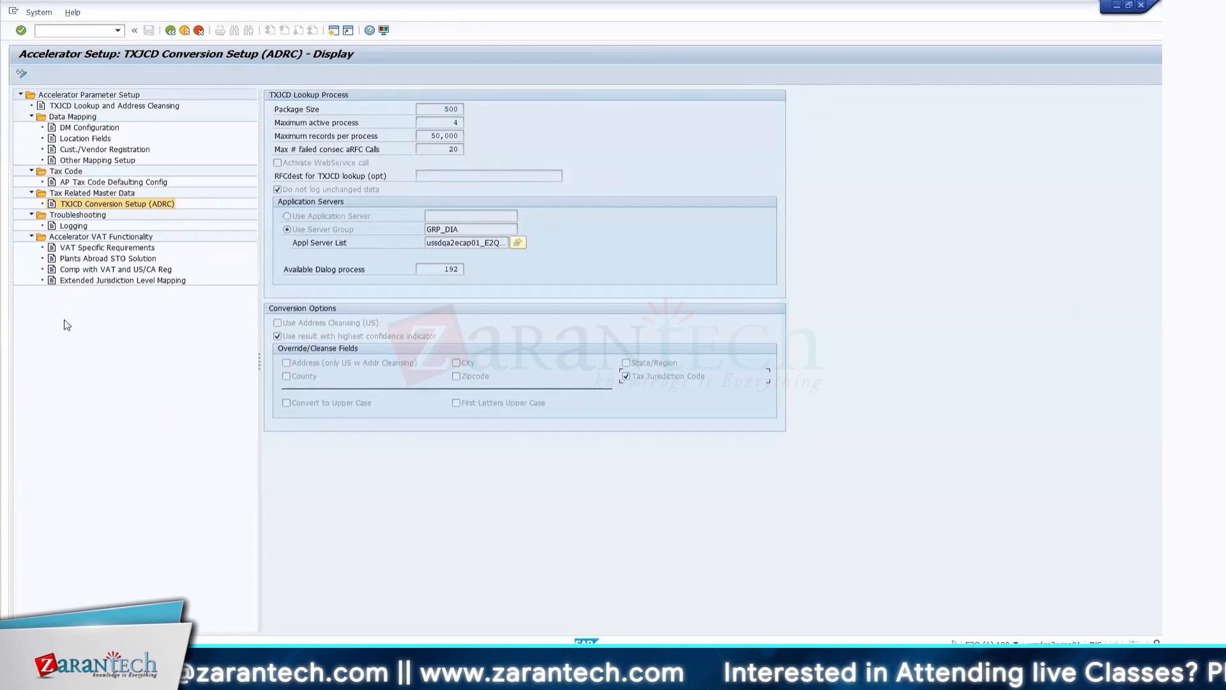
left_click(94, 399)
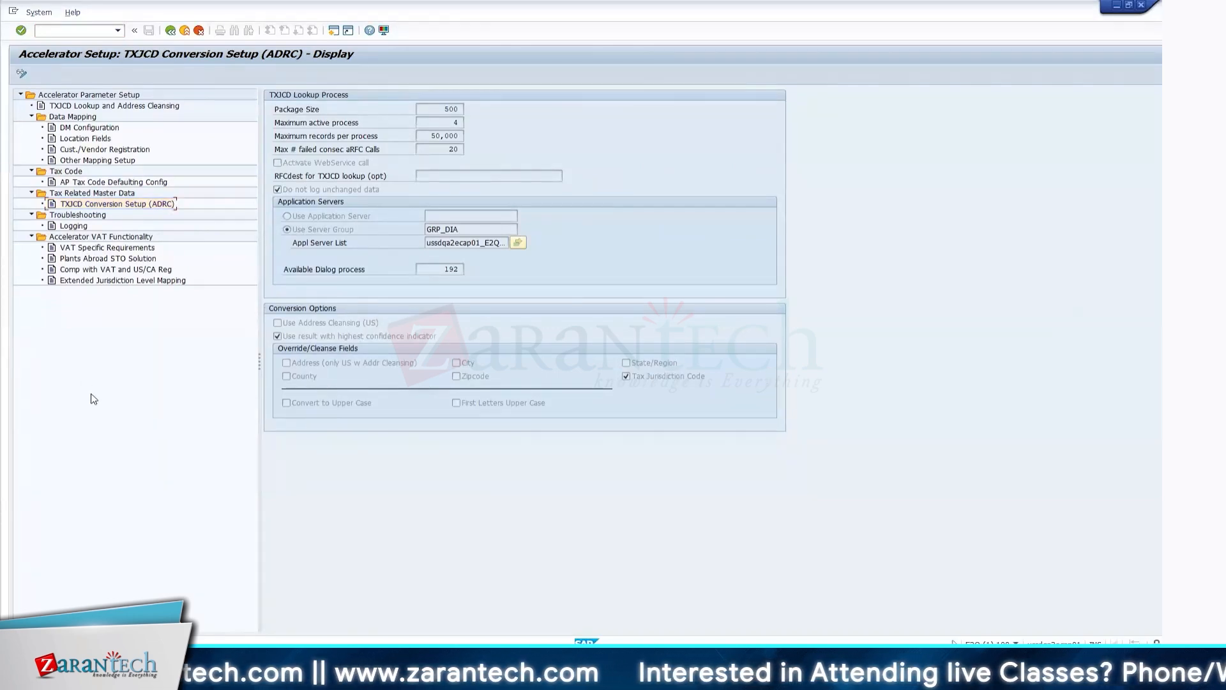
left_click(78, 226)
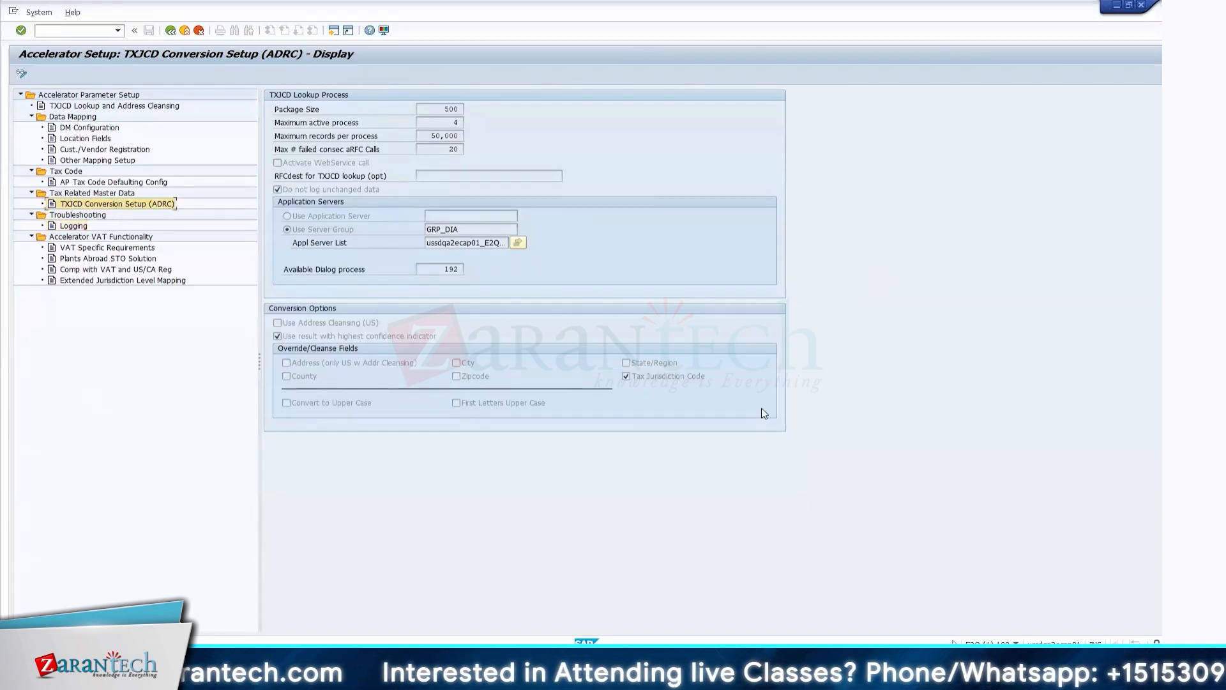
left_click(640, 377)
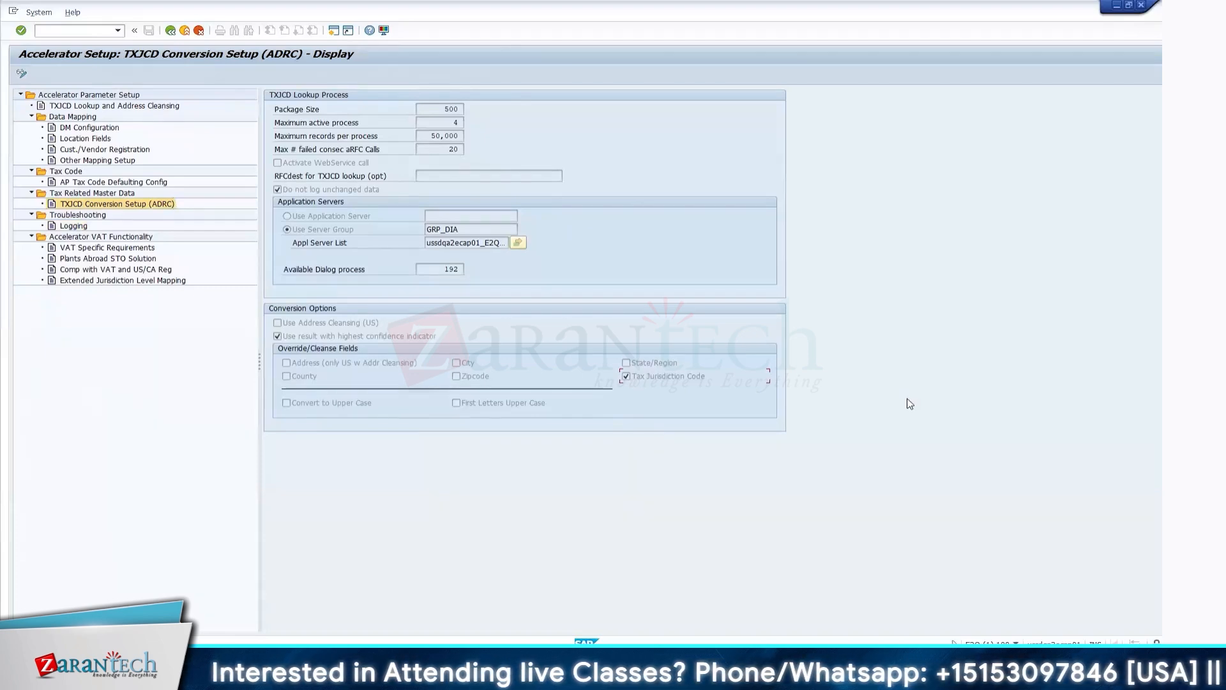
Step: Display the Logging activation setup and review the SIC Logging processes for Purchase Order, LIV Invoice and FI A/P Invoice
left_click(73, 227)
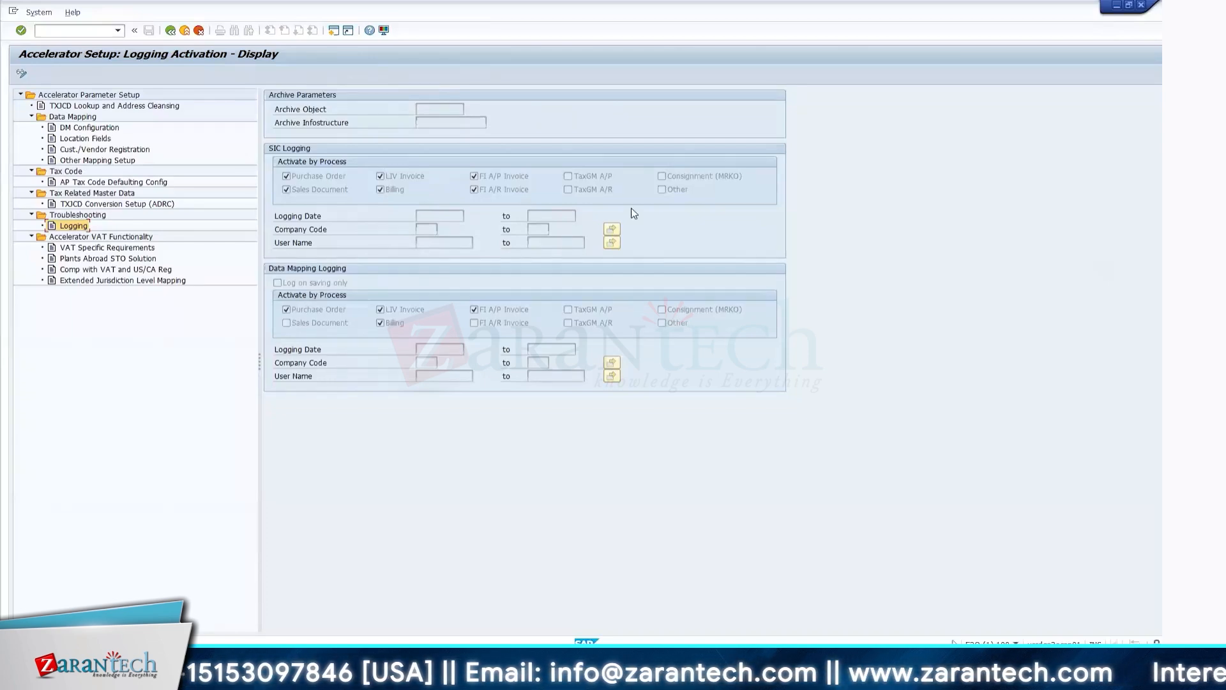
left_click(325, 177)
left_click(424, 176)
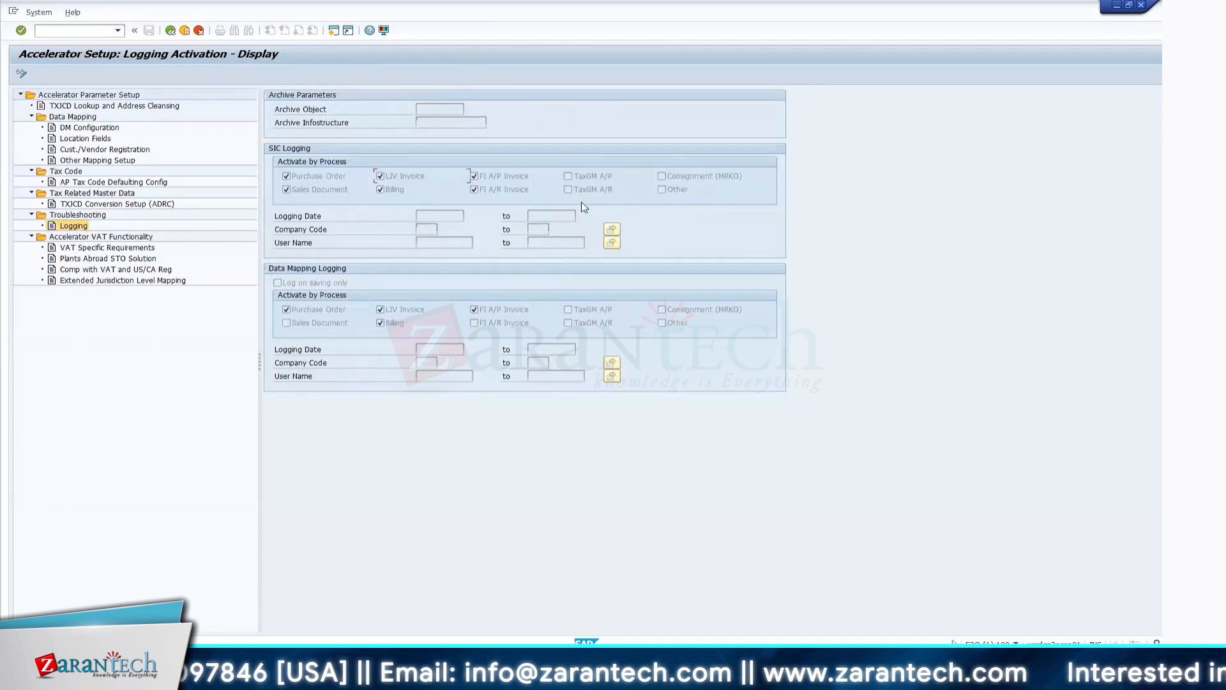
left_click(507, 174)
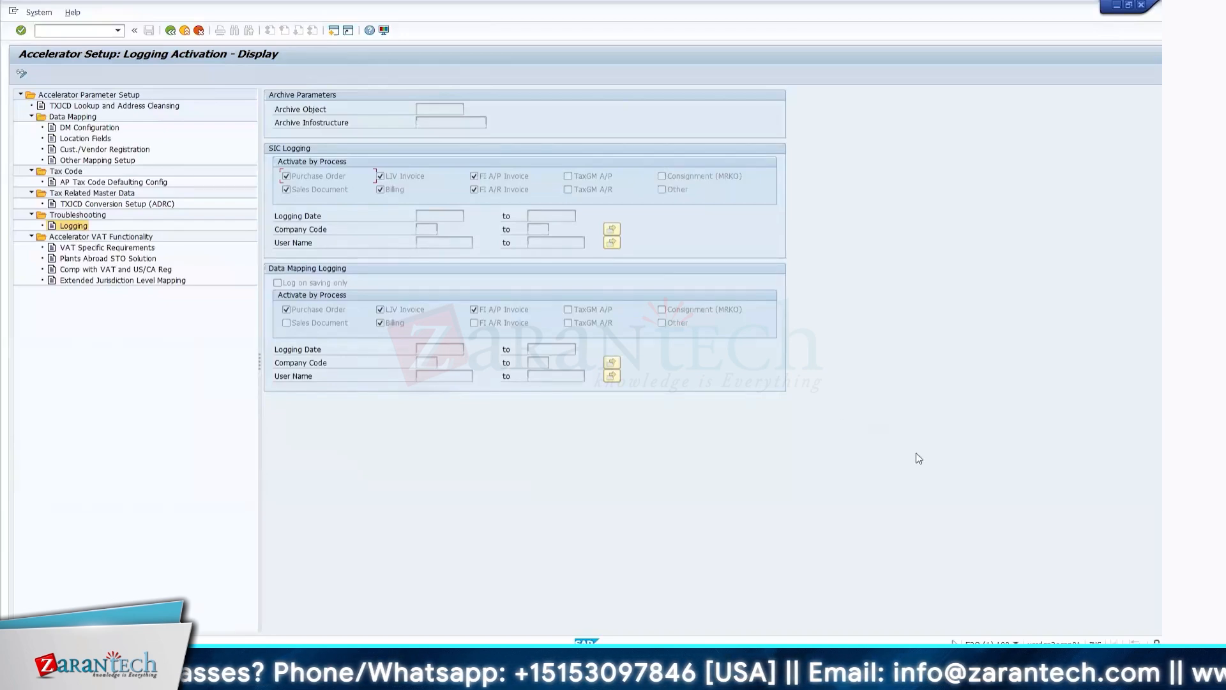
Step: Display the VAT Specific Requirements and review the A/P activation for VAT adjustment during payment/clearing
left_click(101, 249)
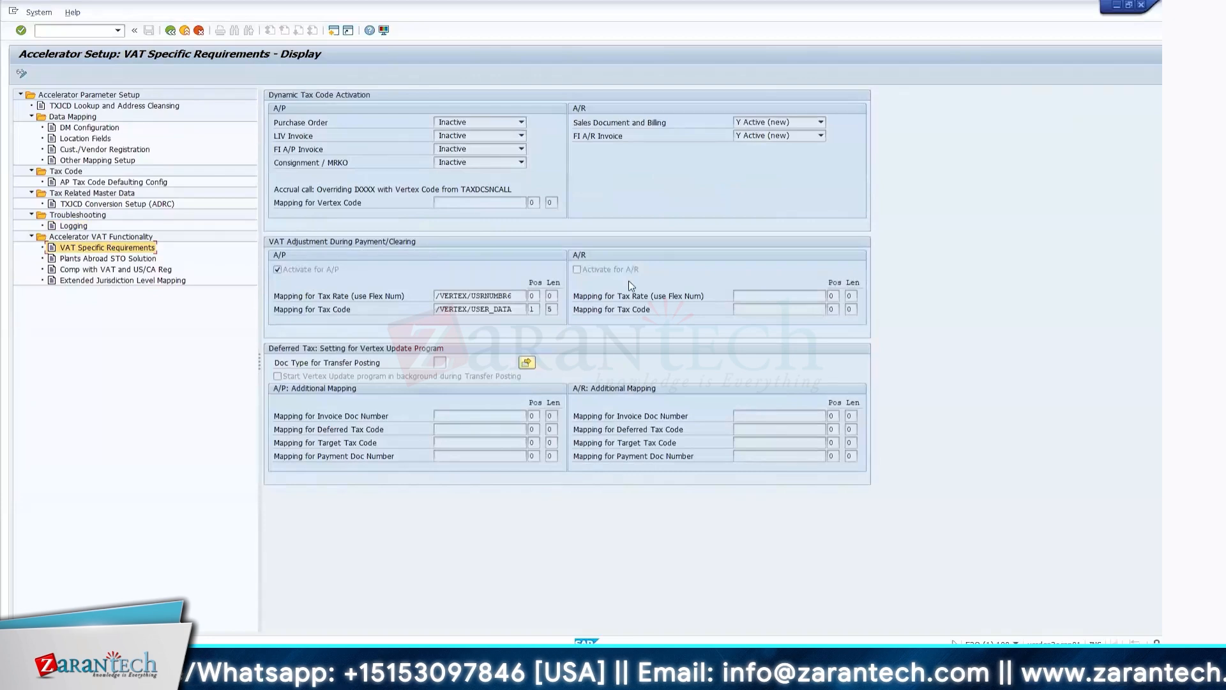
left_click(292, 270)
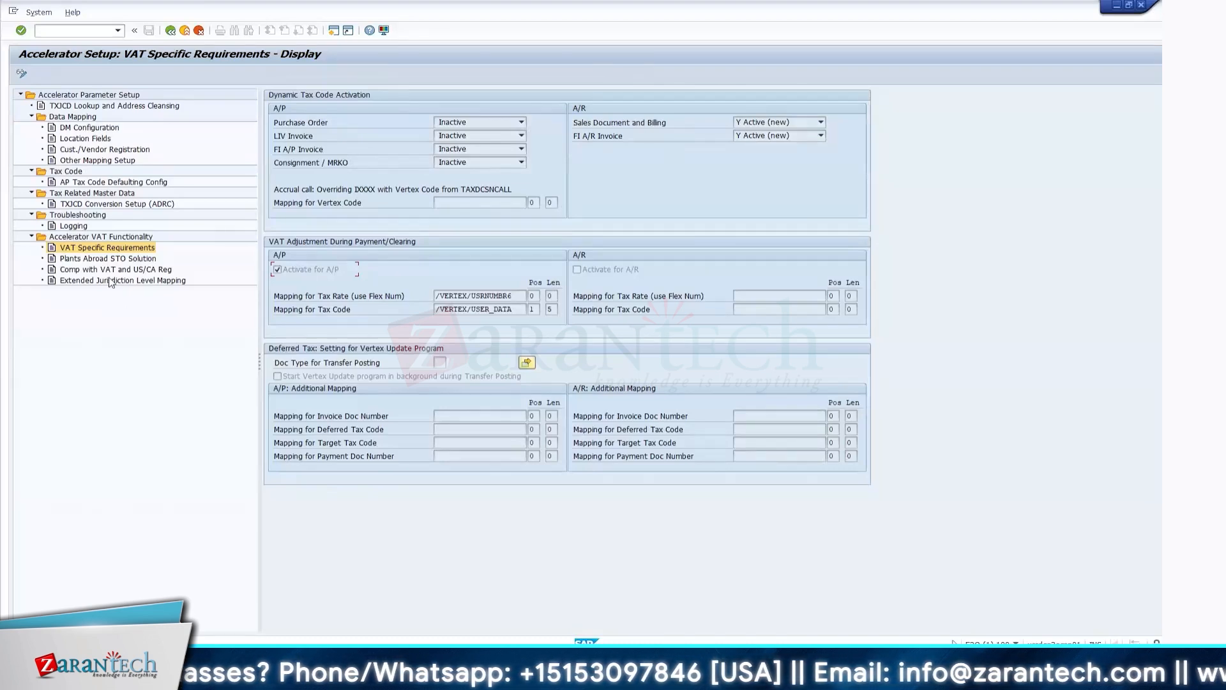
left_click(161, 423)
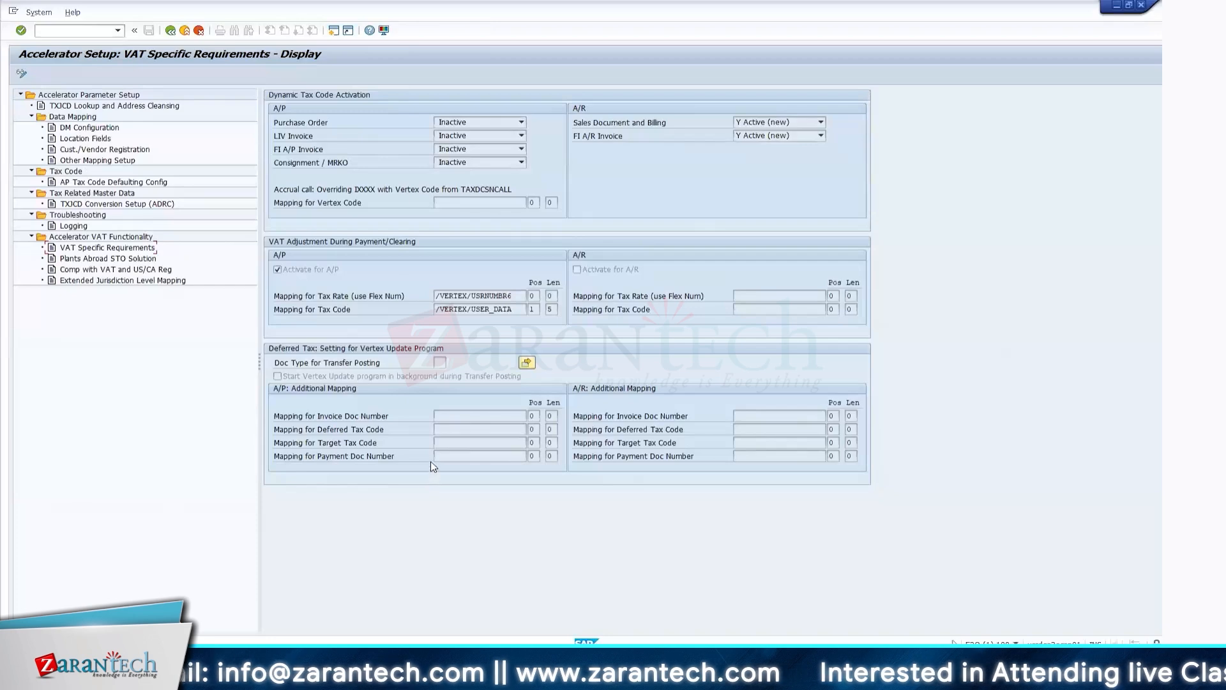
Step: Display the Plants Abroad STO Solution setup and review the company code entered in the company-code-specific data
left_click(107, 260)
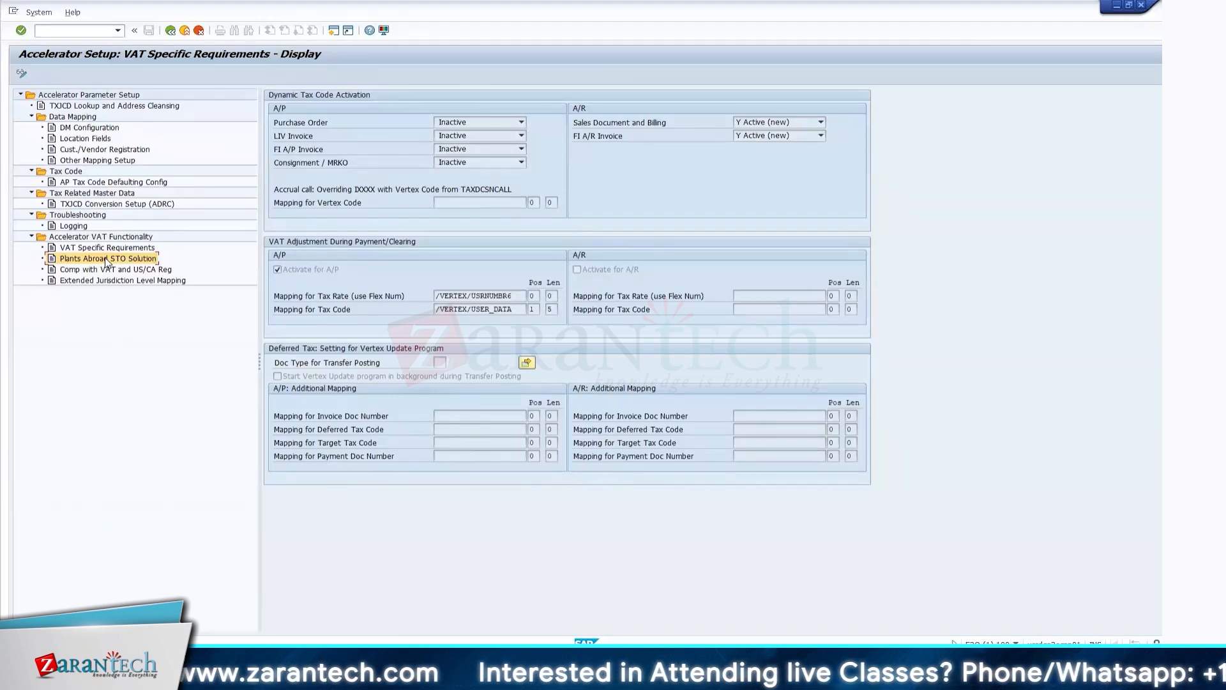
left_click(106, 248)
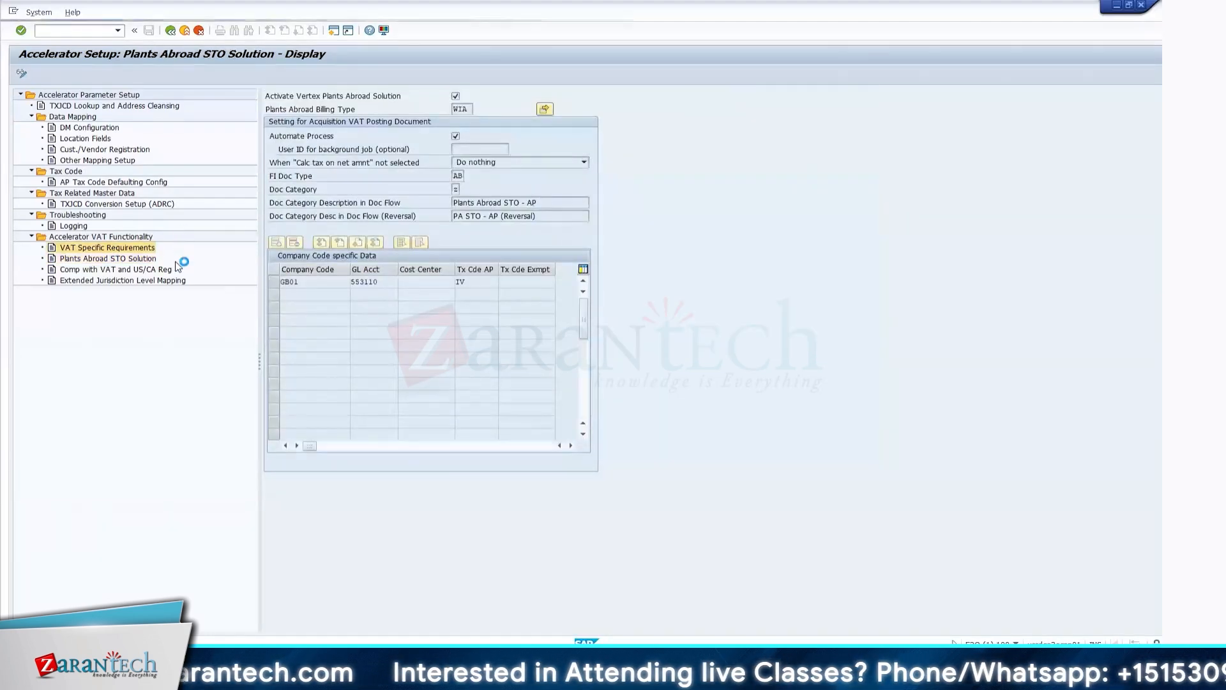
key("Escape")
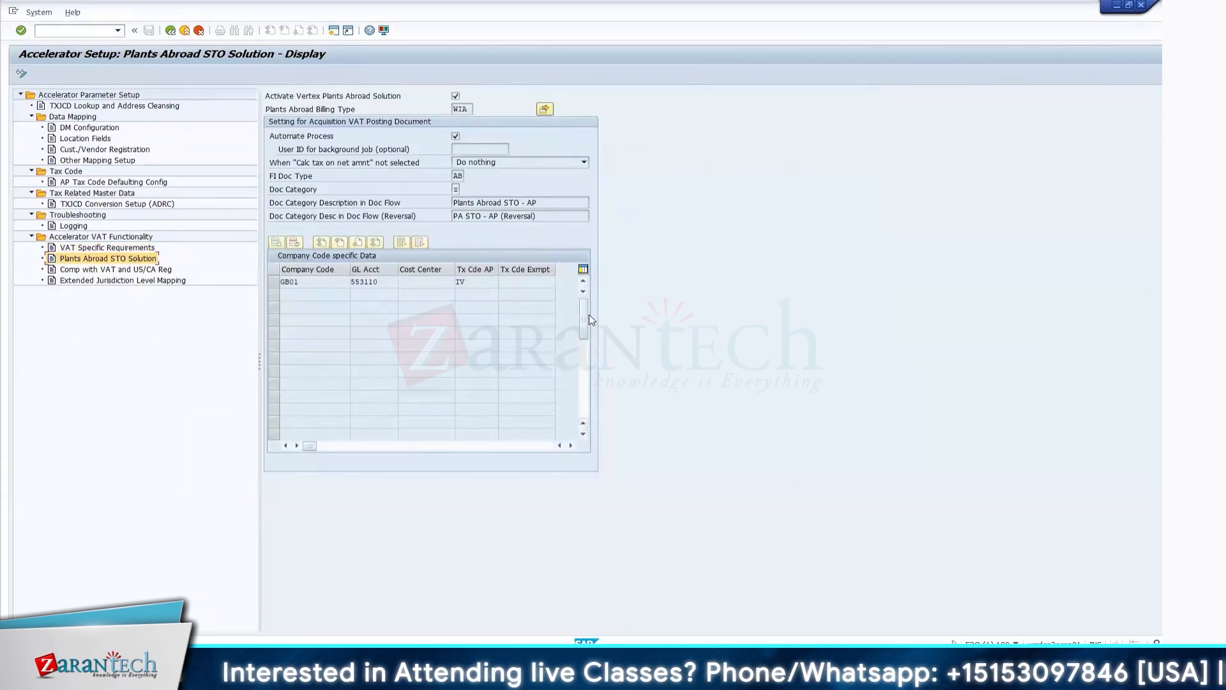
left_click_drag(350, 281, 264, 282)
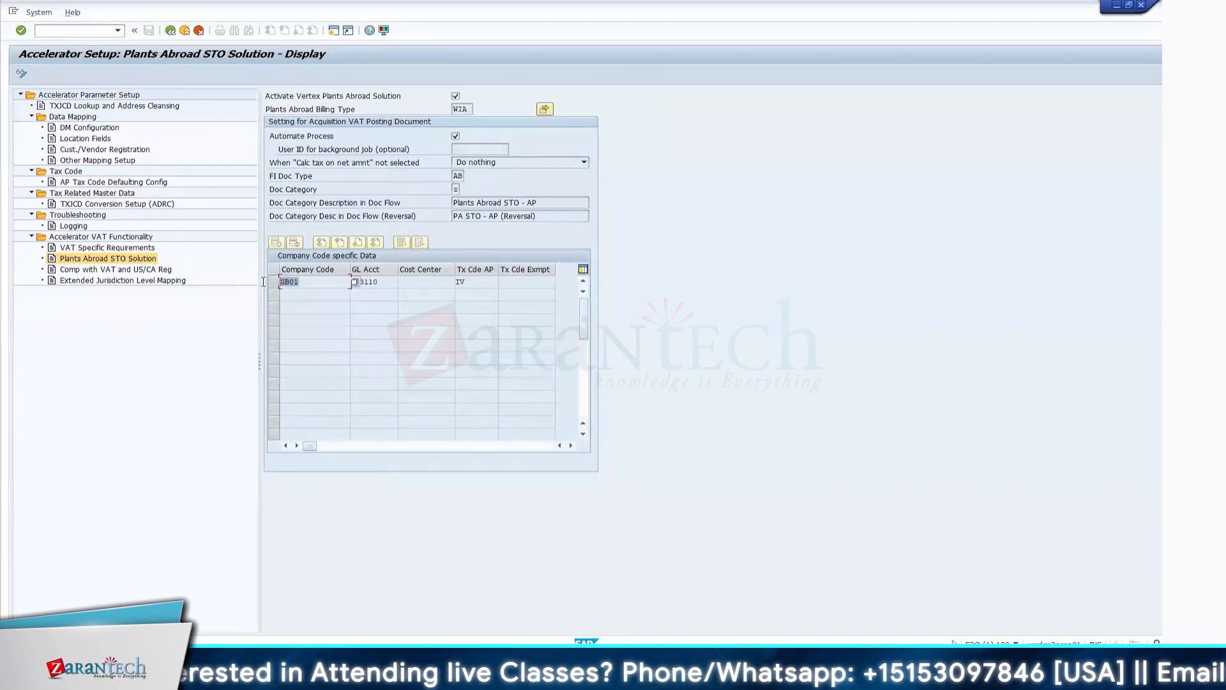
left_click(402, 117)
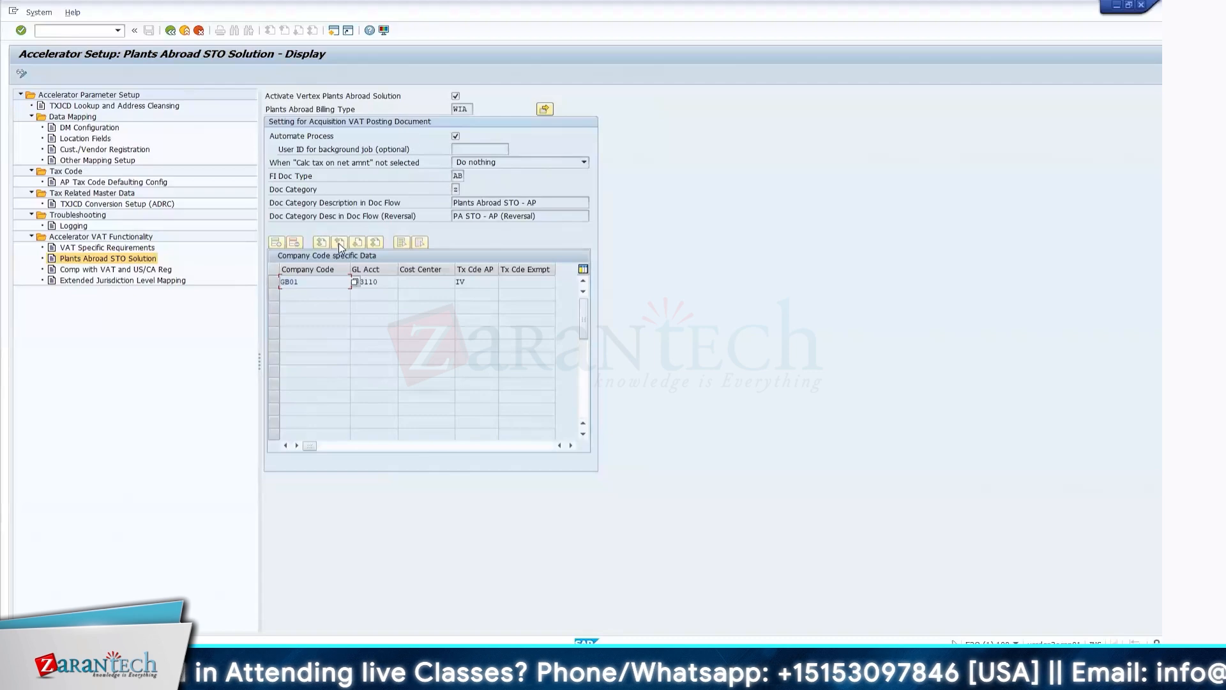
Step: Look up Plants Abroad in the possible billing types, close the list, and review the company code's GL account and AP tax code
left_click(472, 106)
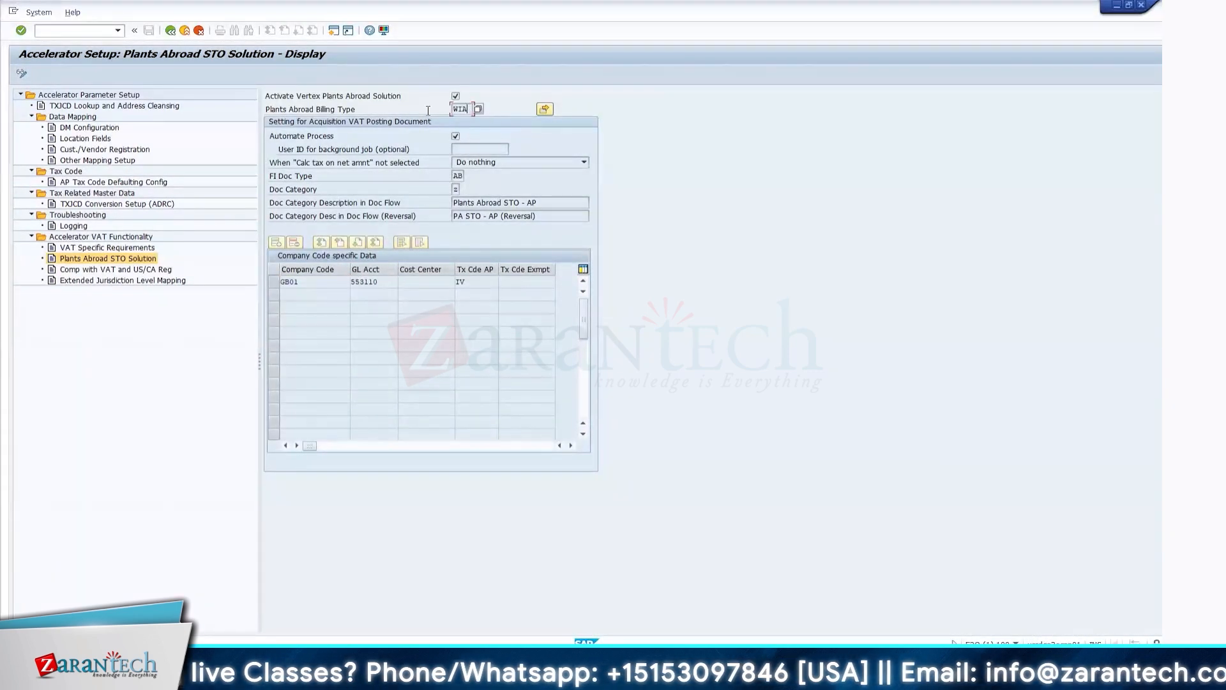
left_click(478, 109)
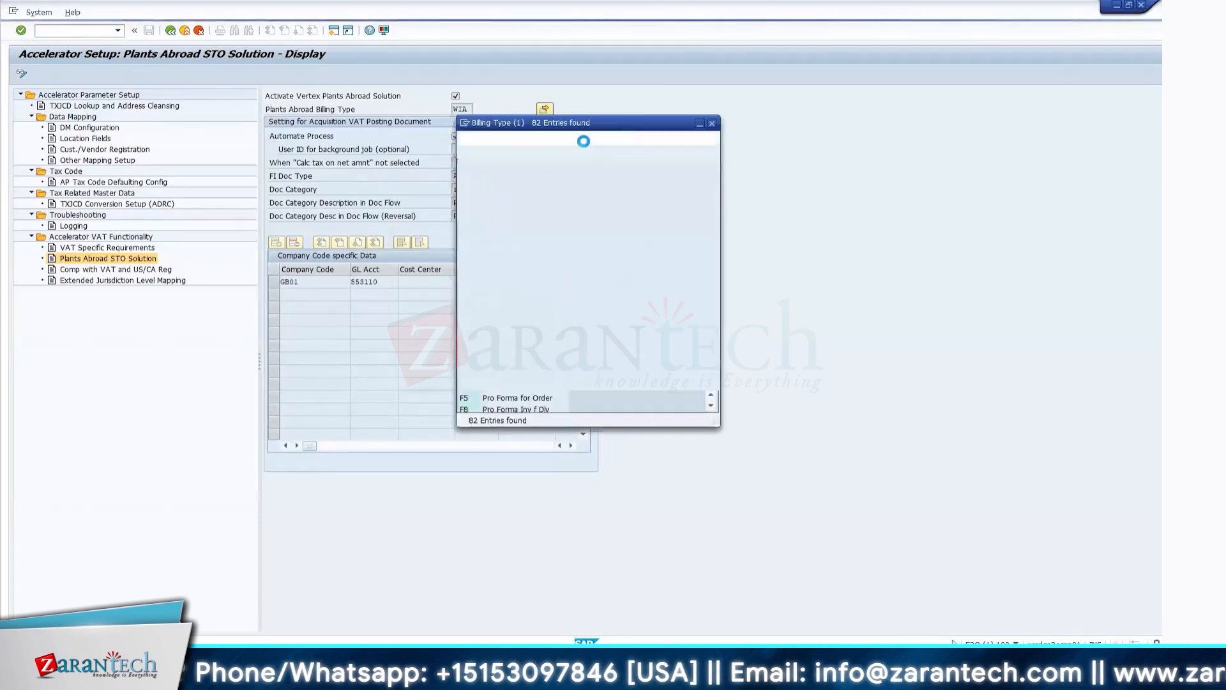
scroll(833, 364, "down", 8)
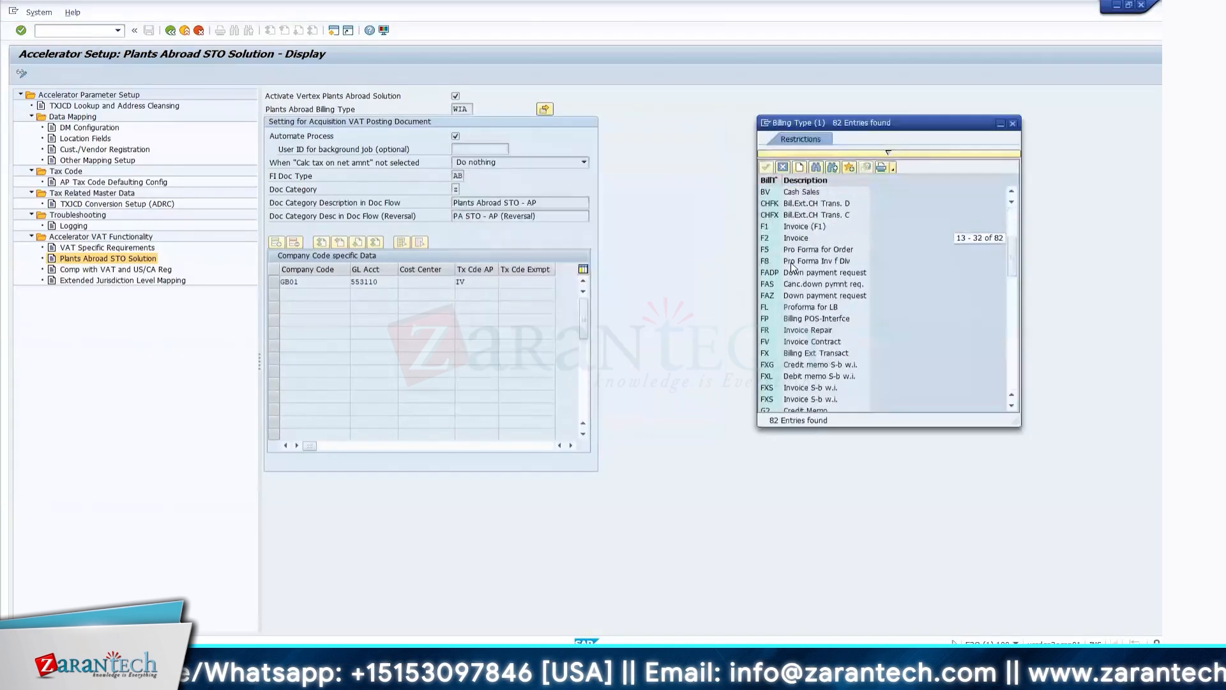
scroll(833, 364, "down", 13)
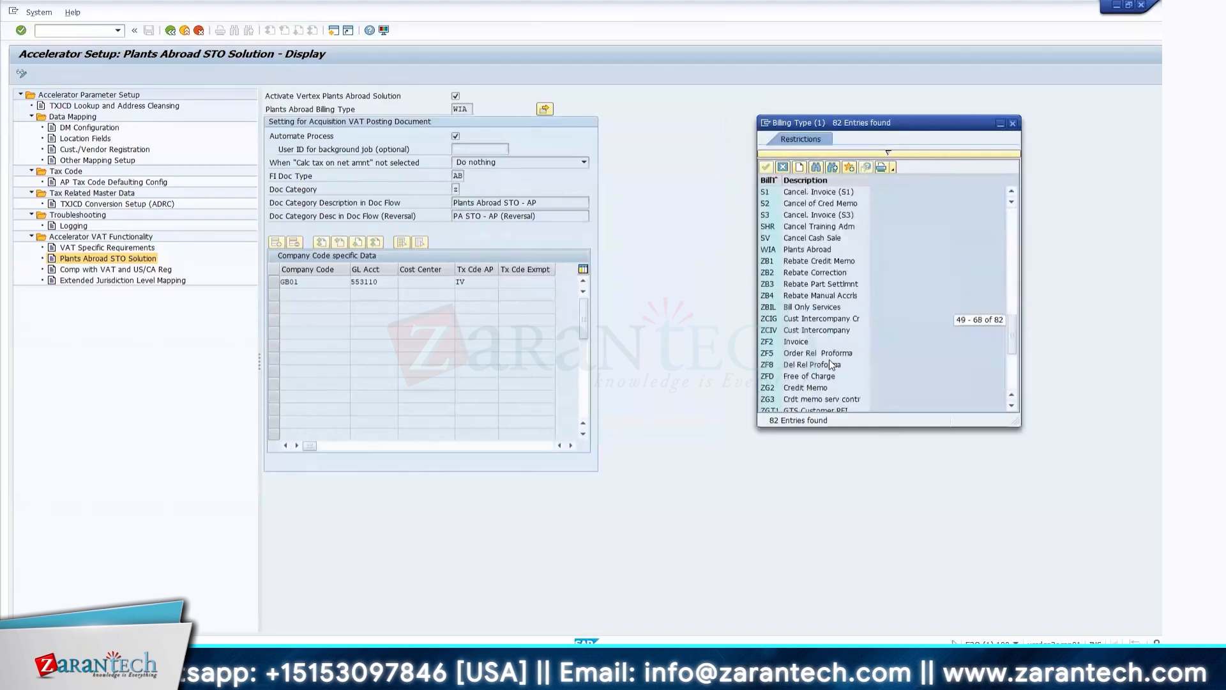
scroll(833, 364, "up", 4)
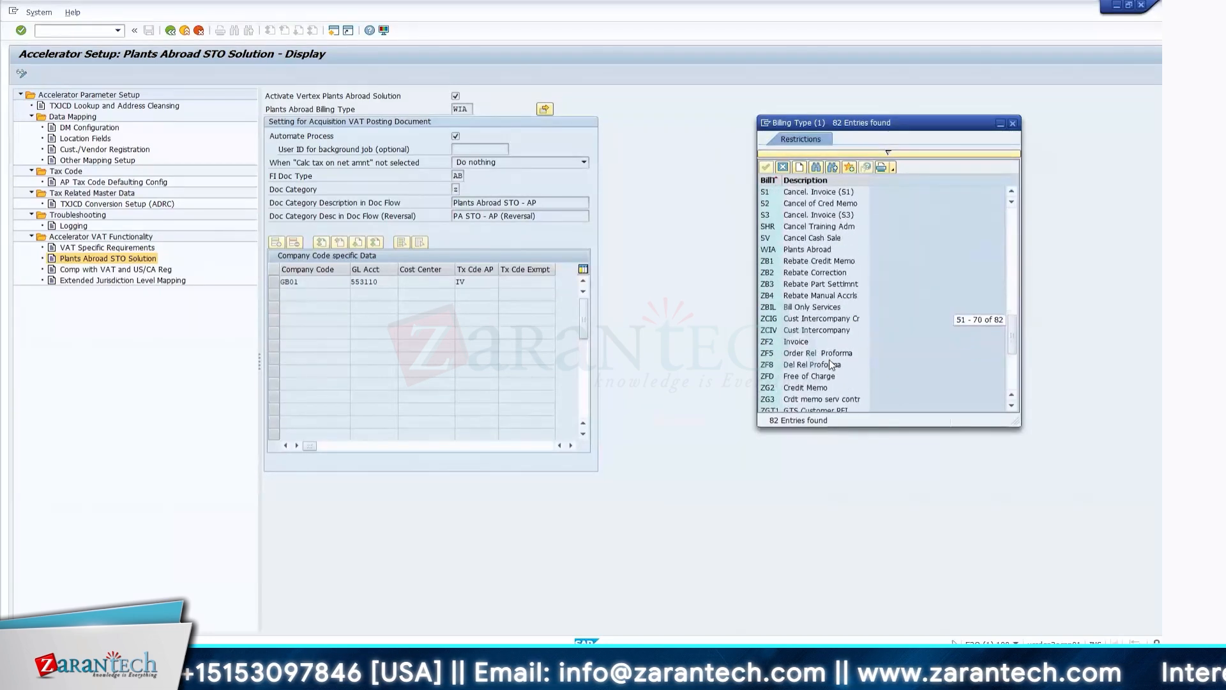
left_click(795, 249)
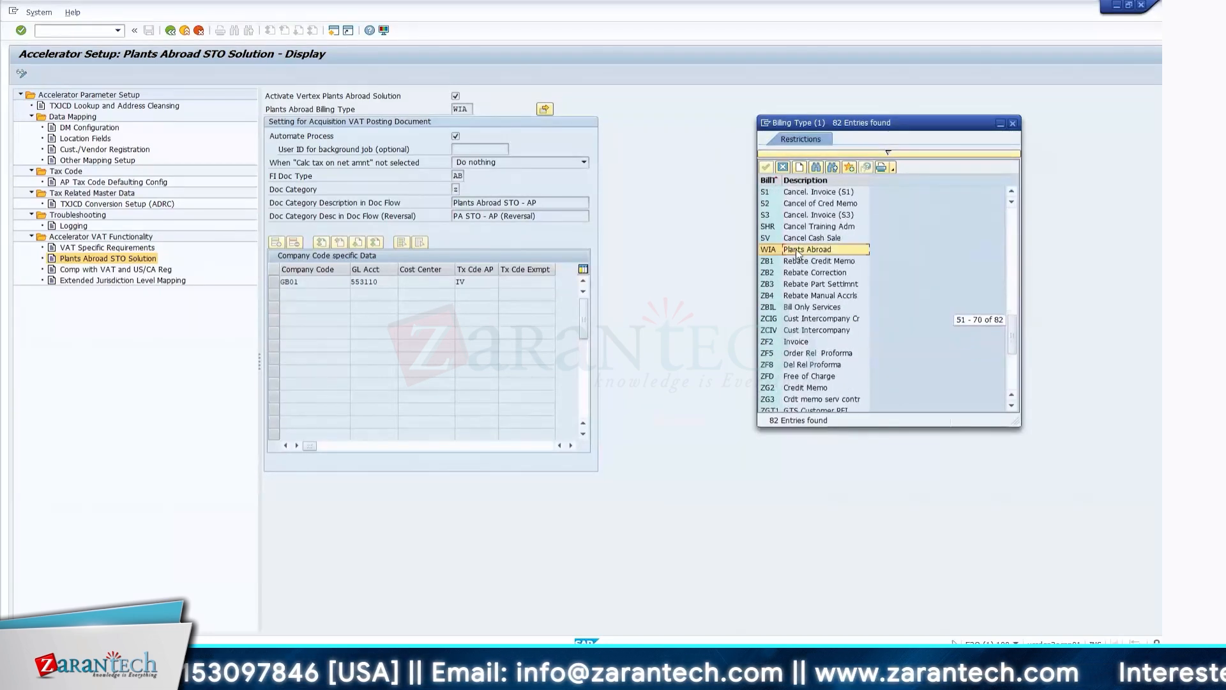
left_click(1013, 124)
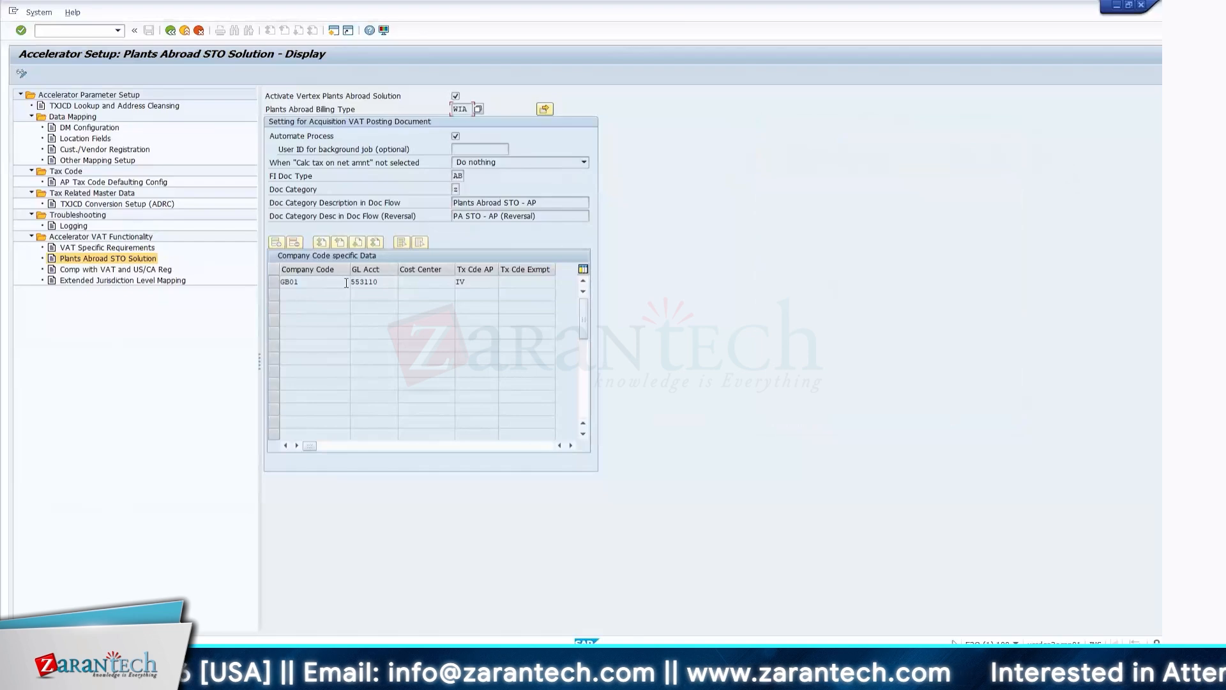
left_click(380, 282)
left_click(481, 283)
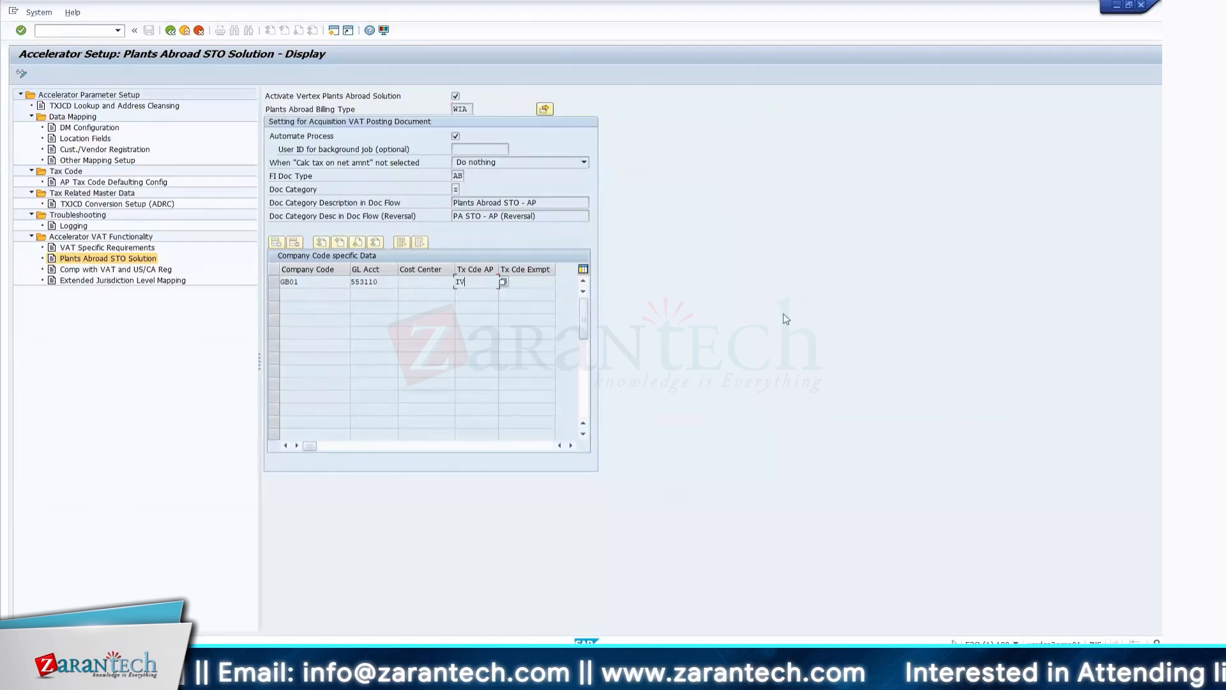
Step: Review the Comp with VAT and US/CA Reg setup, and display the Extended Jurisdiction Level Mapping
left_click(121, 271)
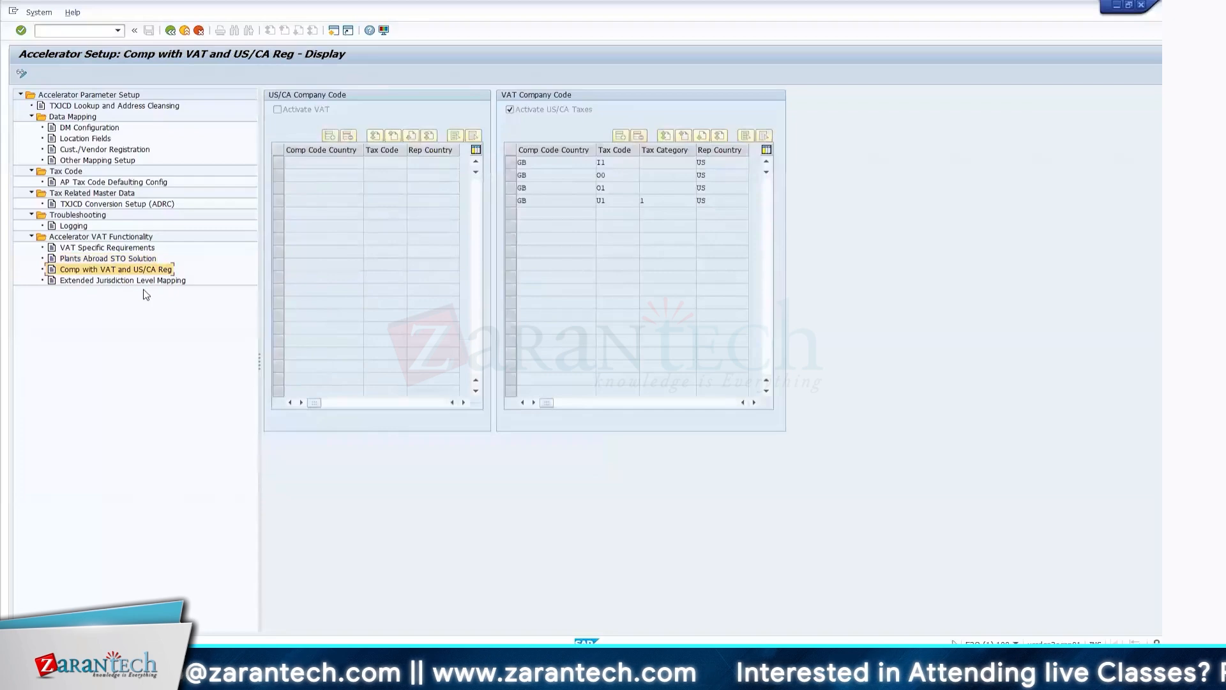
left_click(106, 282)
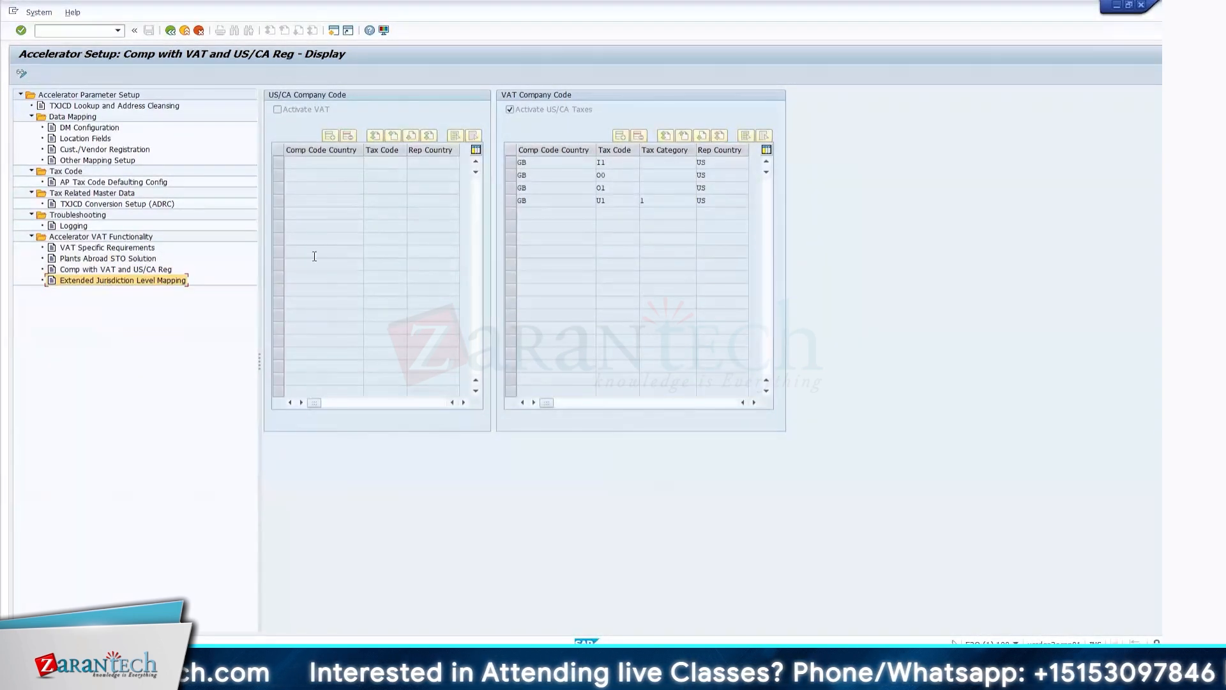
double_click(109, 281)
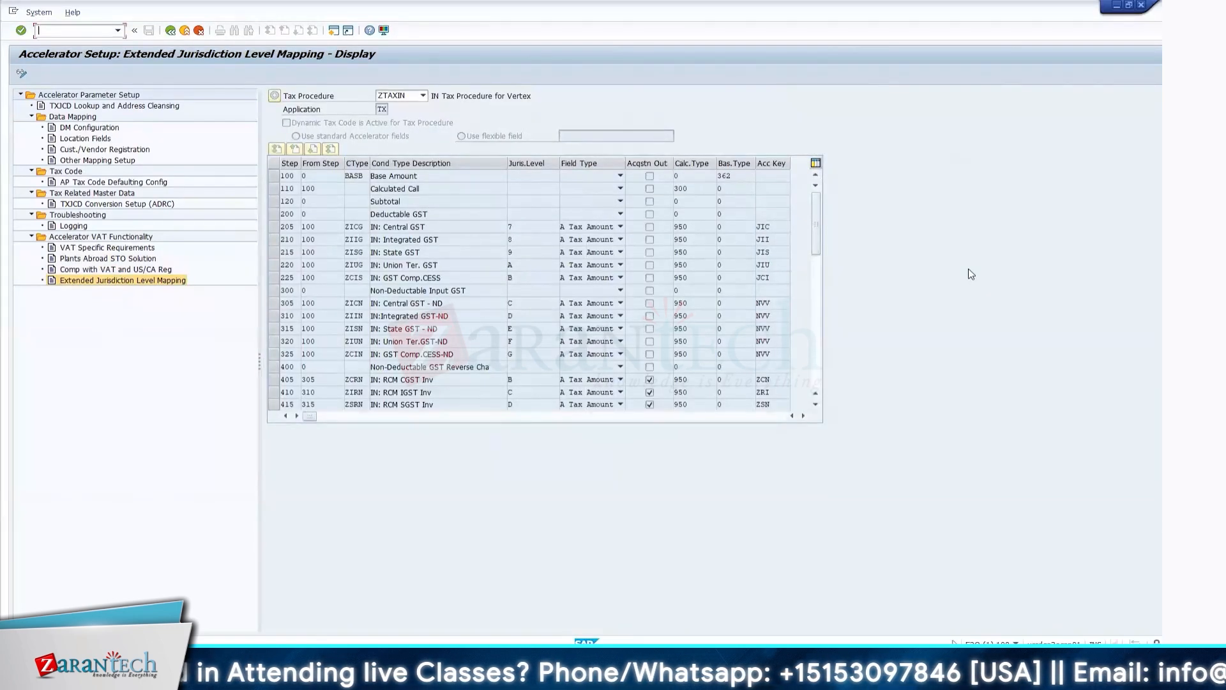
Step: Look through the tax procedures available for the jurisdiction level mapping, clear the selection, and choose ZTAXIN again
left_click(423, 96)
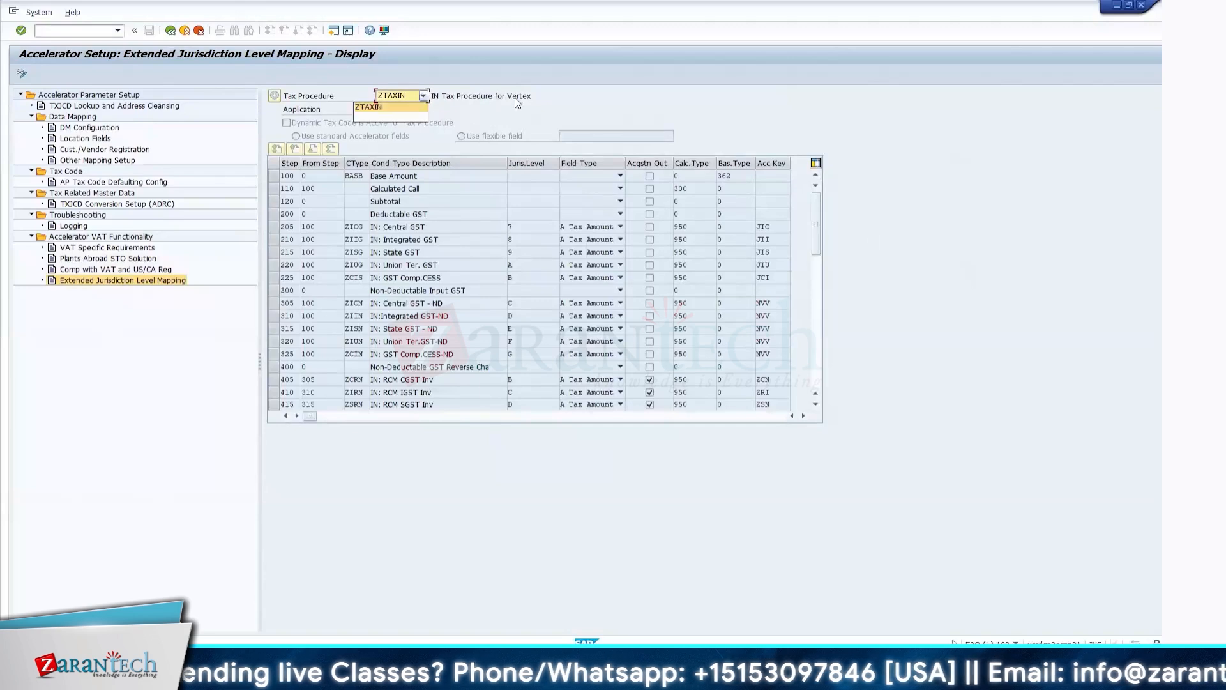
left_click(590, 107)
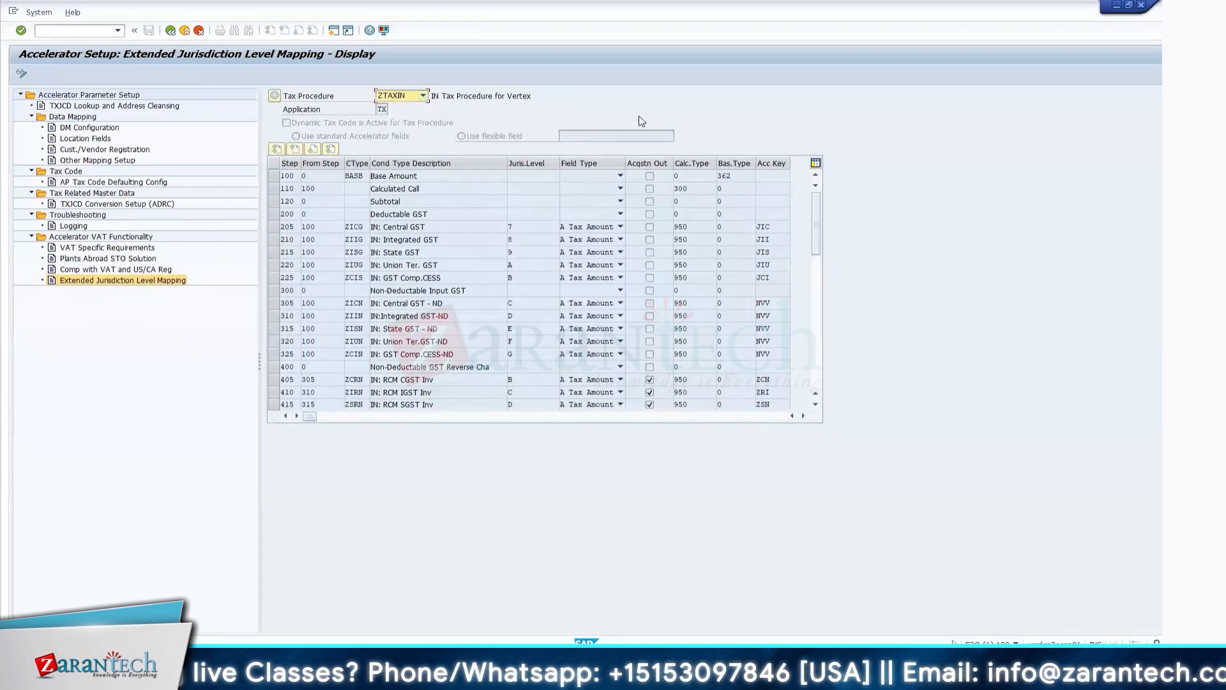
left_click_drag(565, 101, 433, 109)
left_click(434, 107)
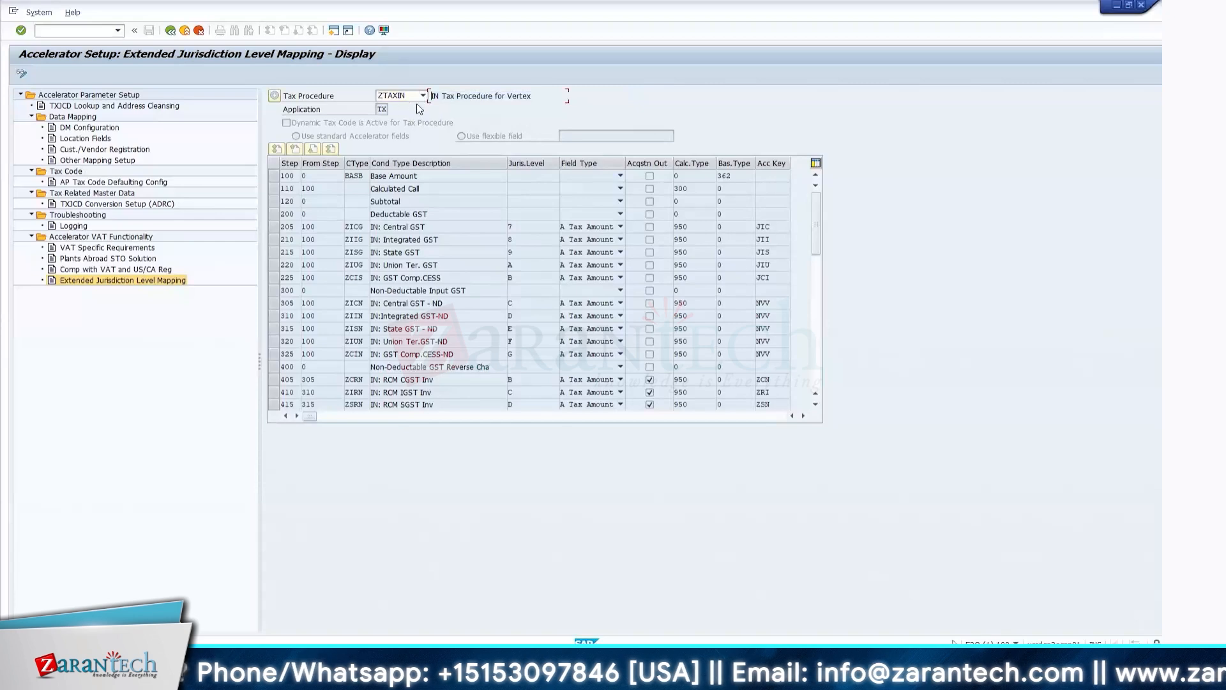
left_click(409, 97)
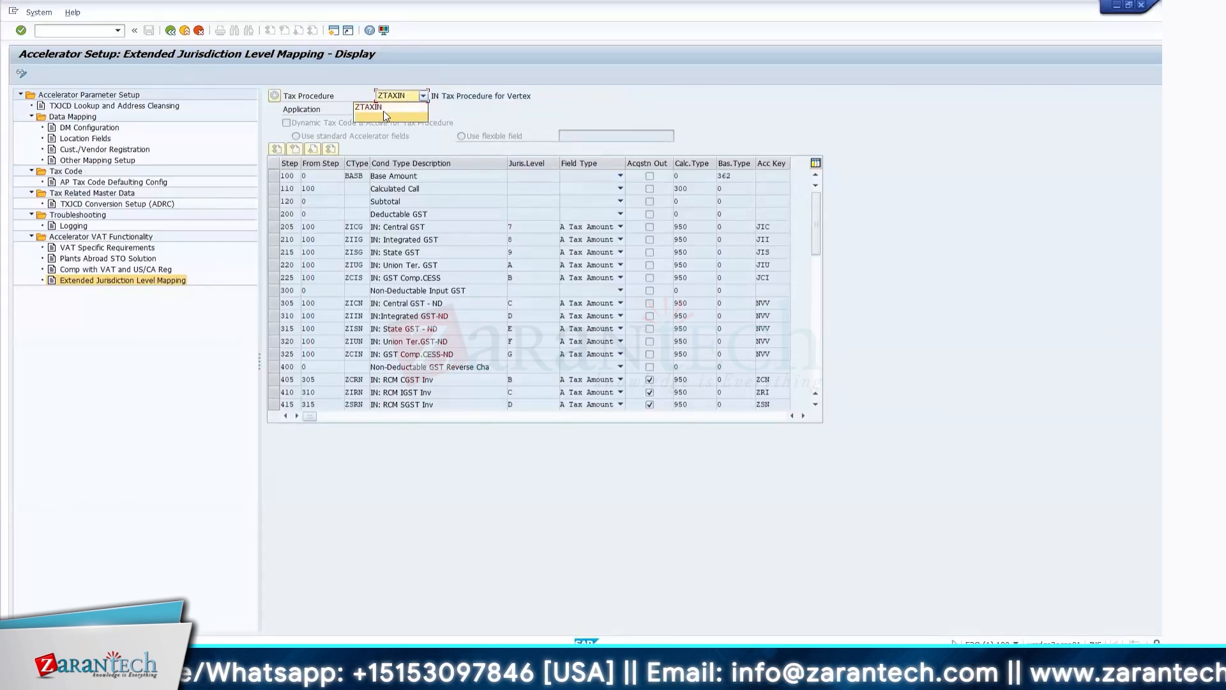
left_click(384, 116)
left_click(418, 97)
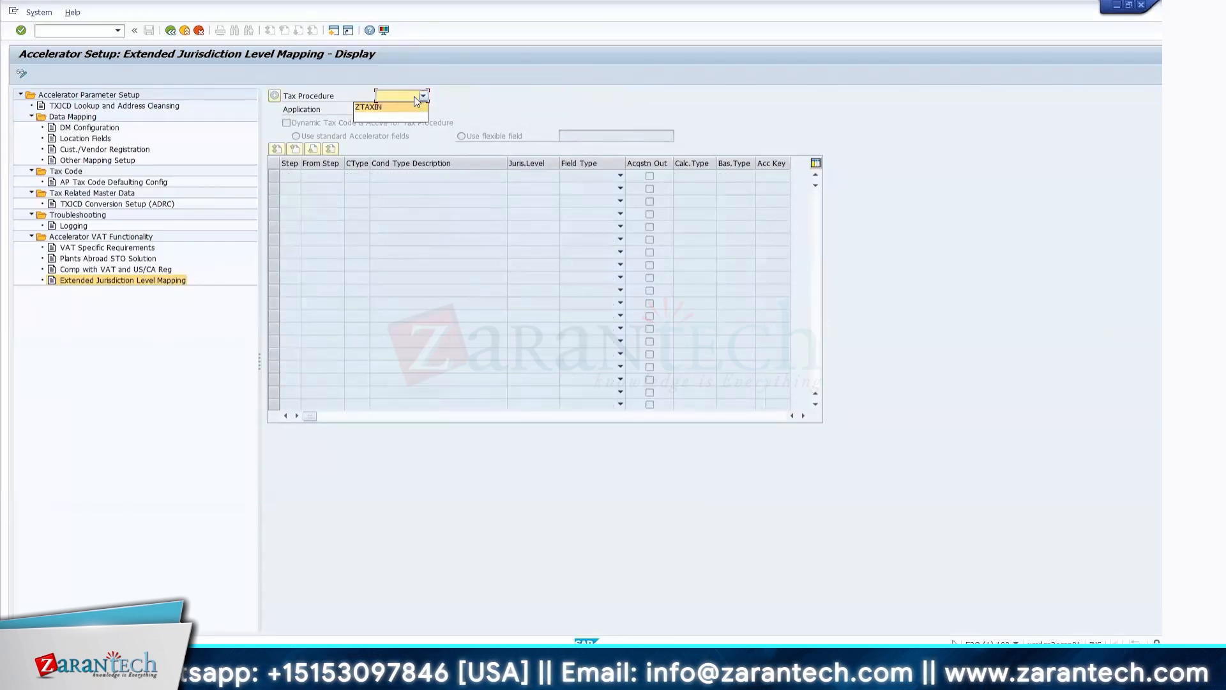
left_click(396, 108)
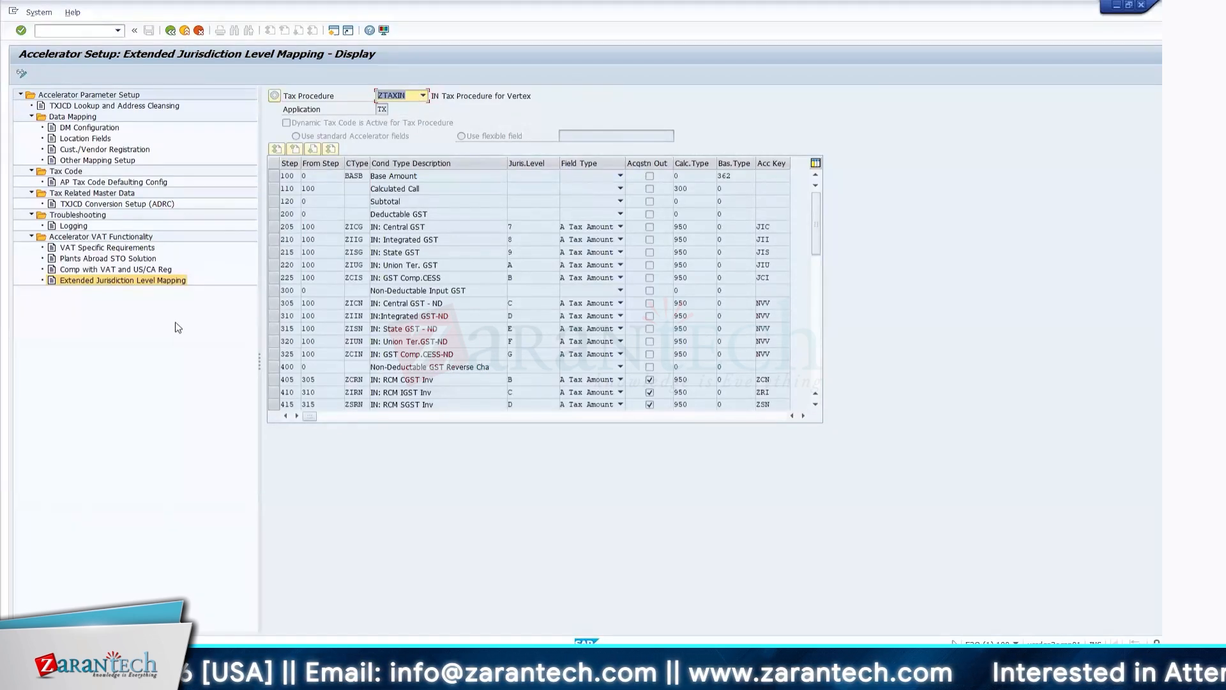
Step: Review the jurisdiction level, account key and available field types of the IN: Central GST condition at step 205
left_click(511, 227)
left_click(789, 228)
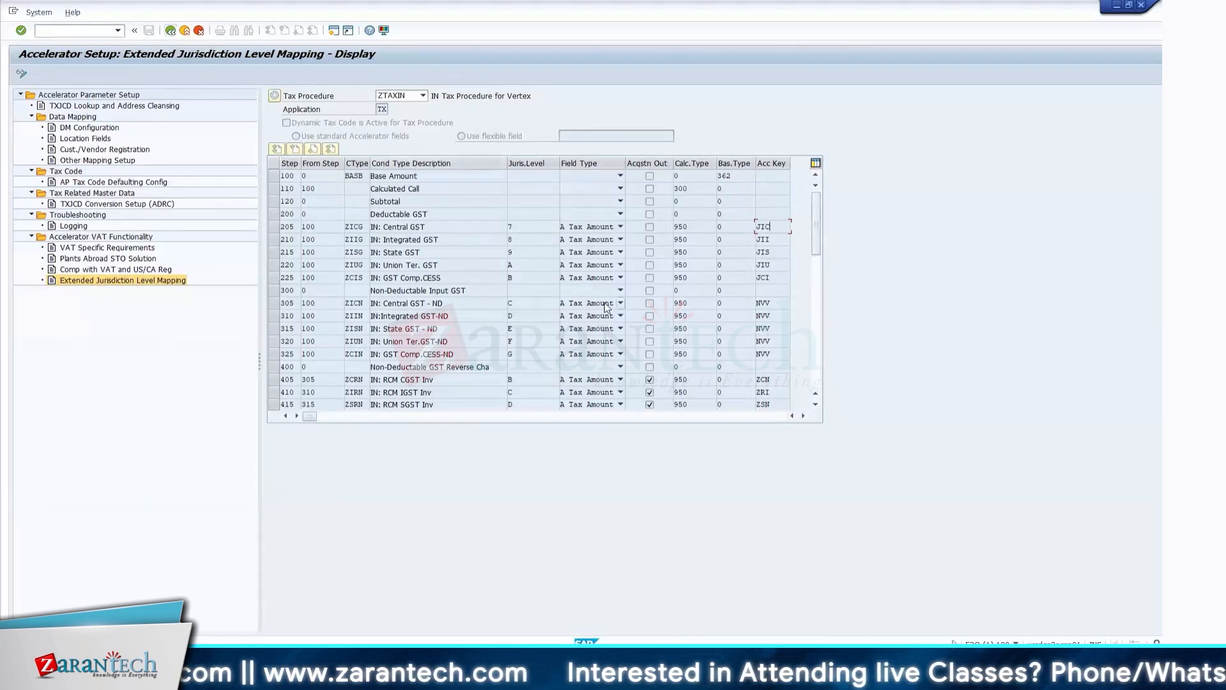
left_click(617, 227)
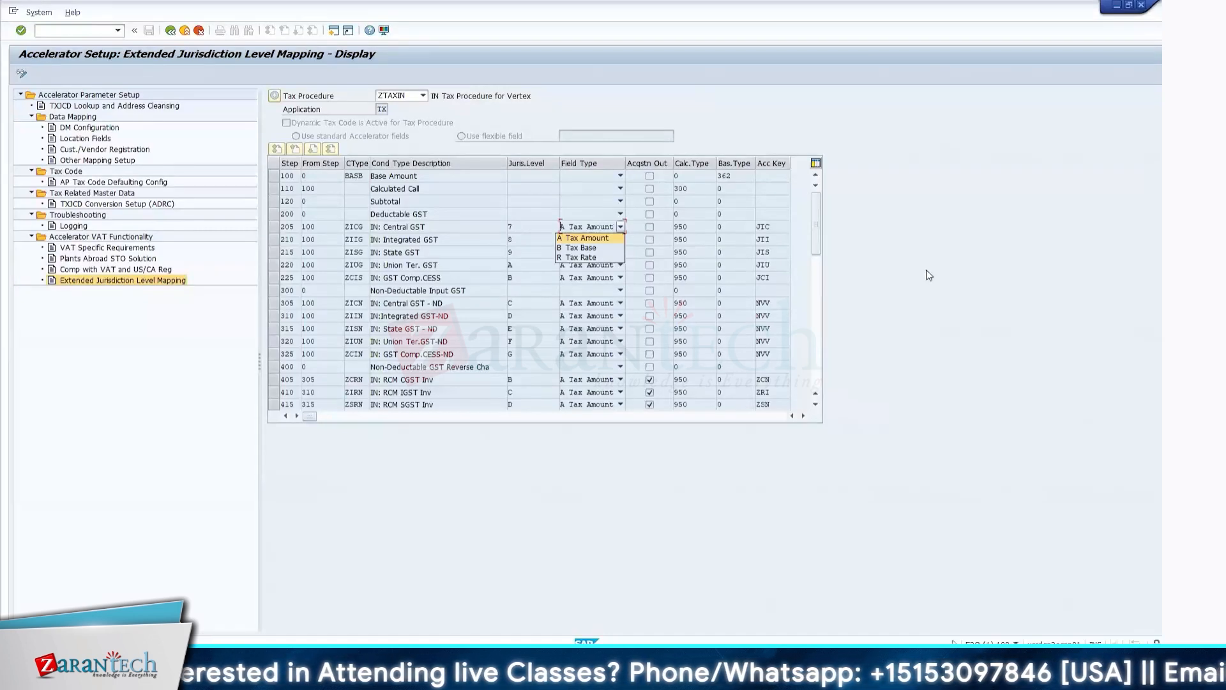
left_click(966, 292)
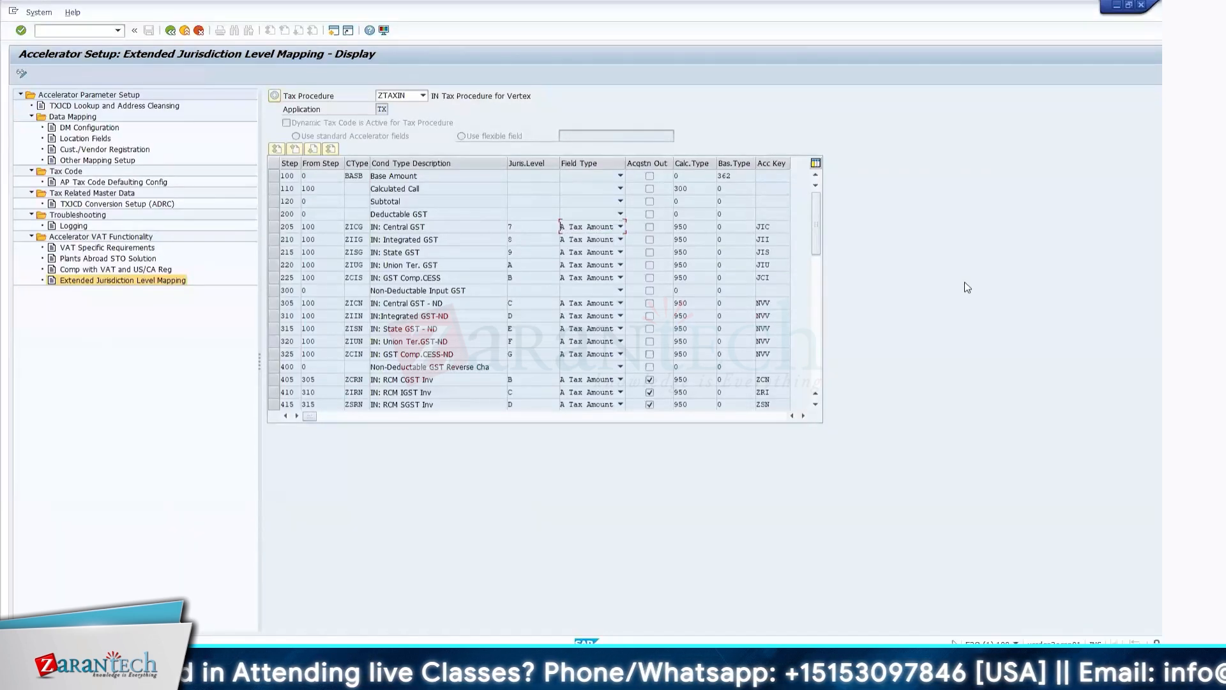
left_click(620, 227)
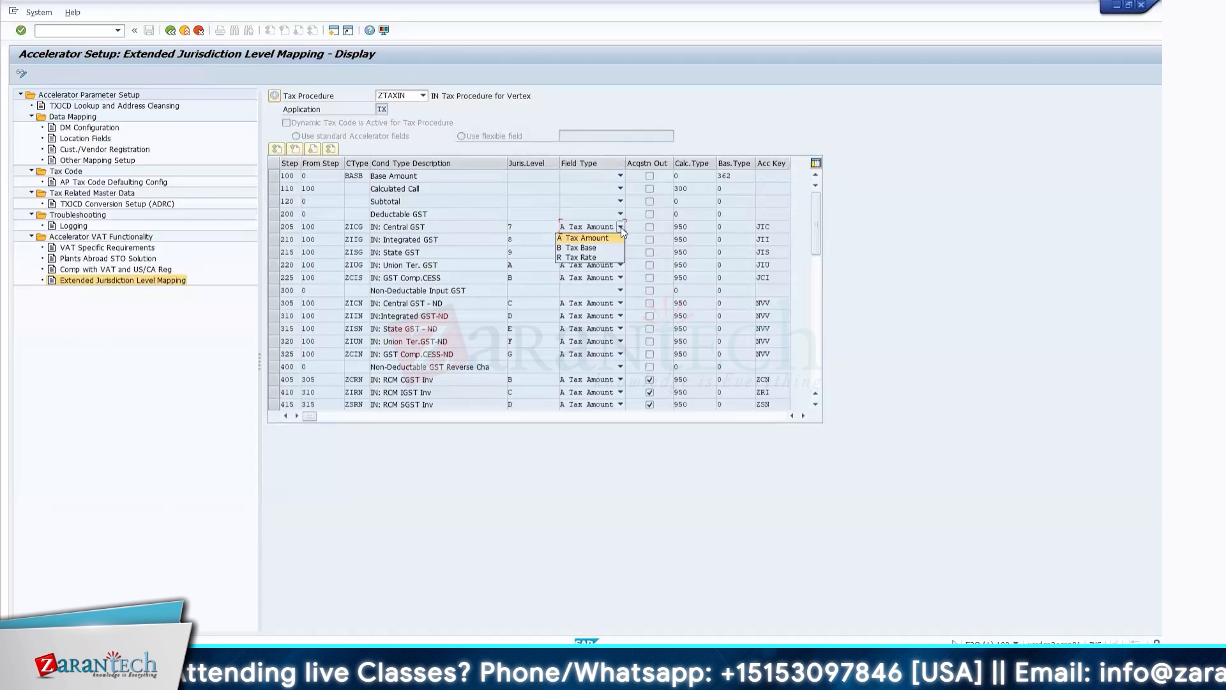
left_click(775, 226)
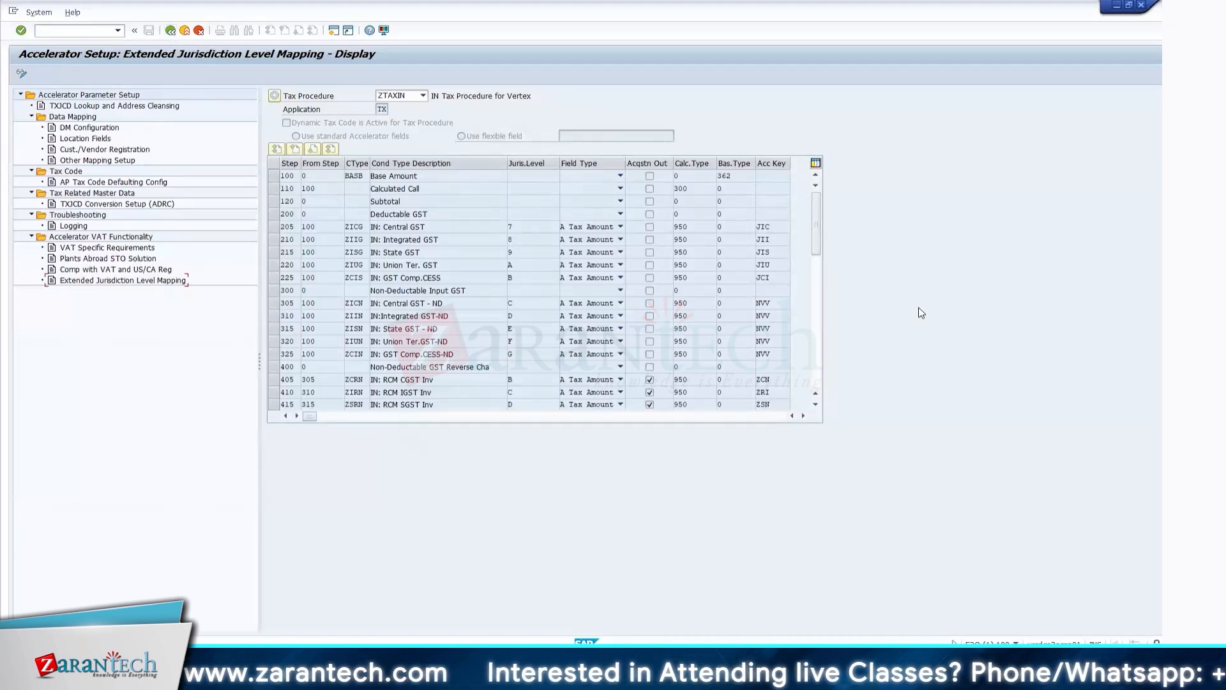
Step: Review the condition type and calculation type of the IN: Central GST row
left_click(361, 228)
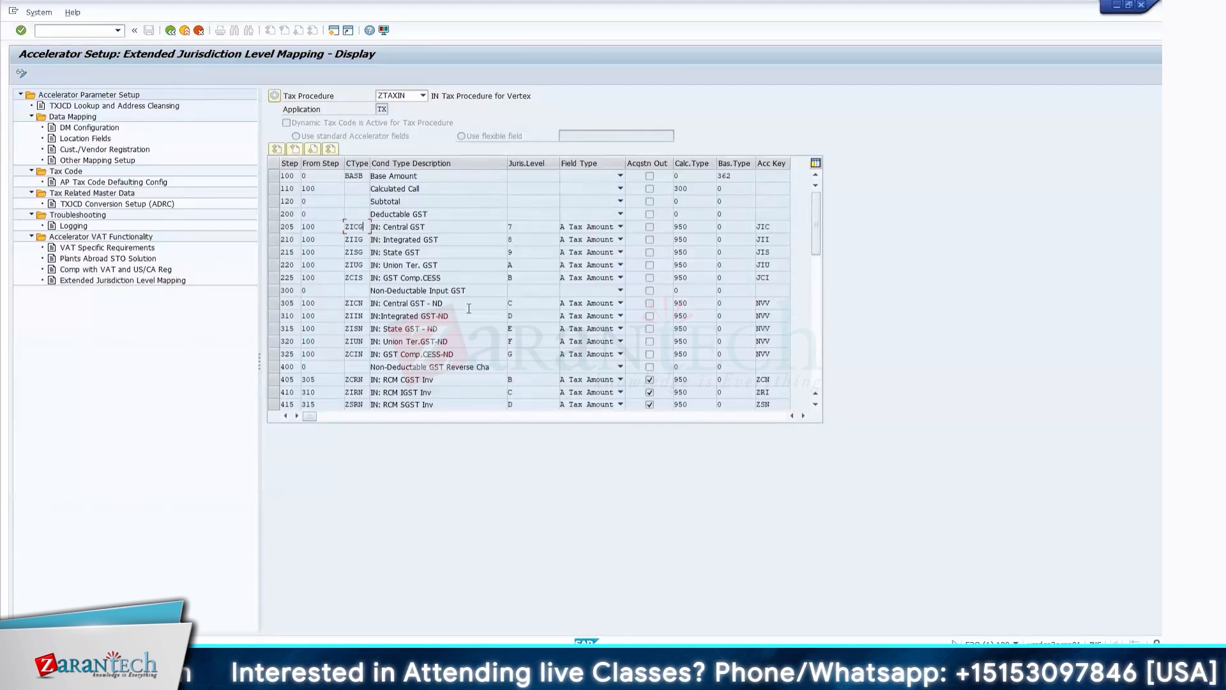
left_click(691, 227)
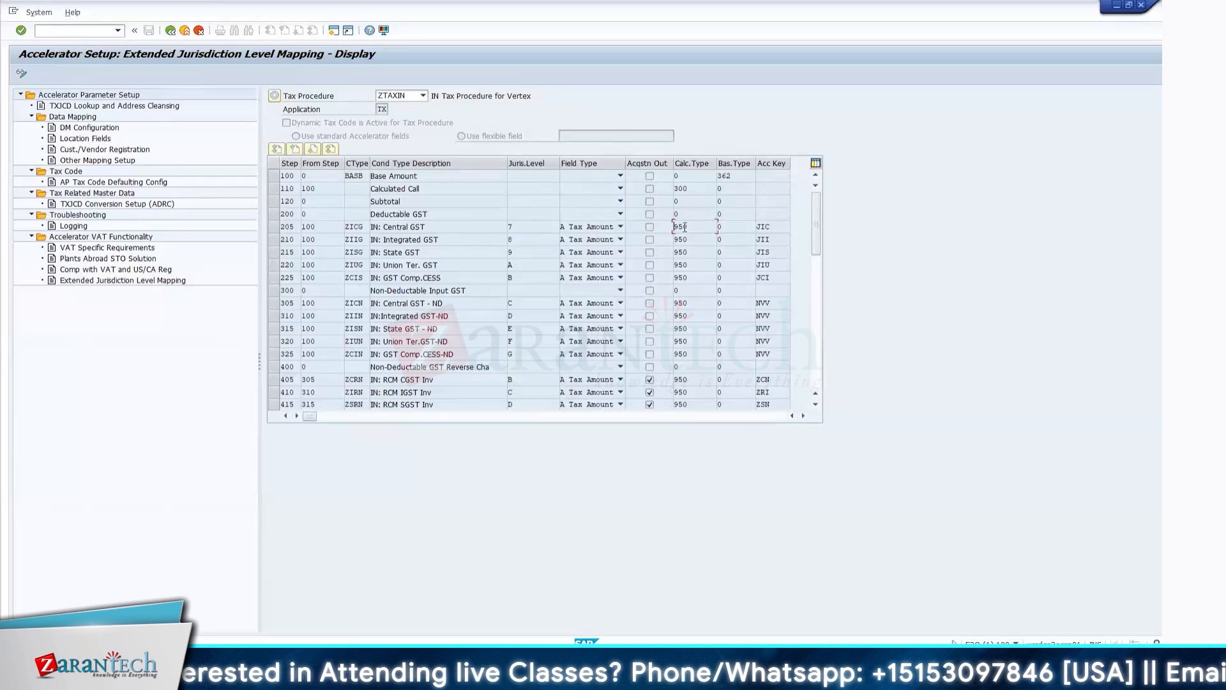
left_click_drag(697, 228, 670, 228)
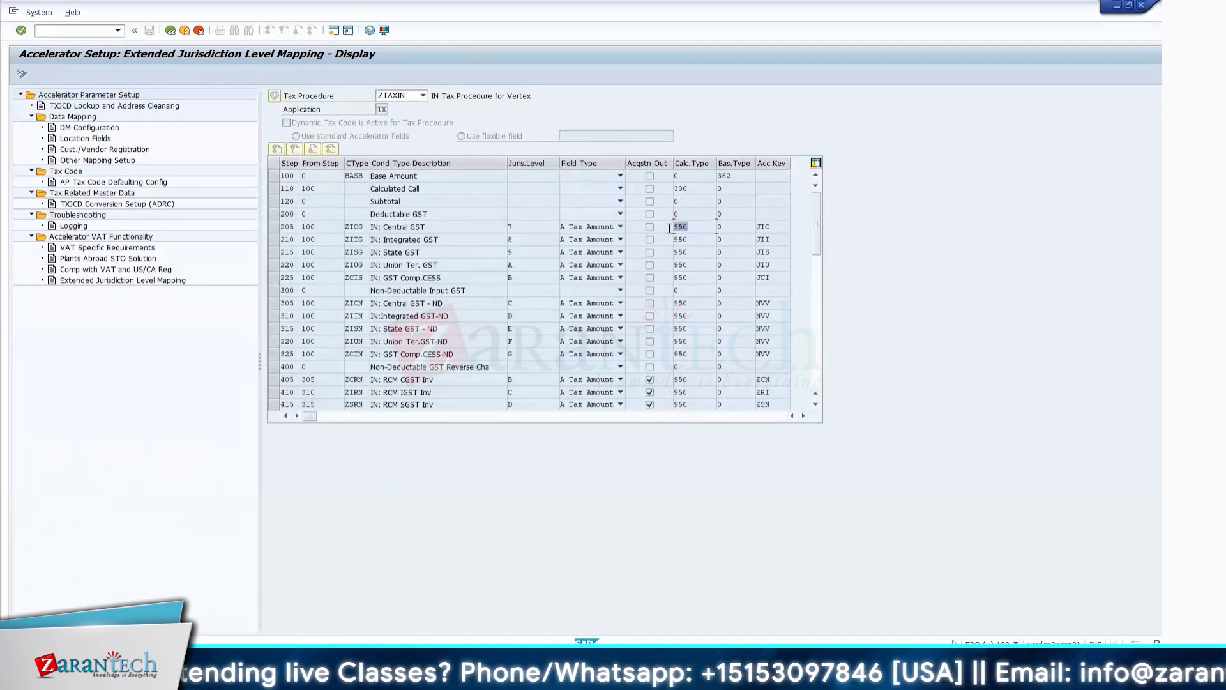
left_click(669, 227)
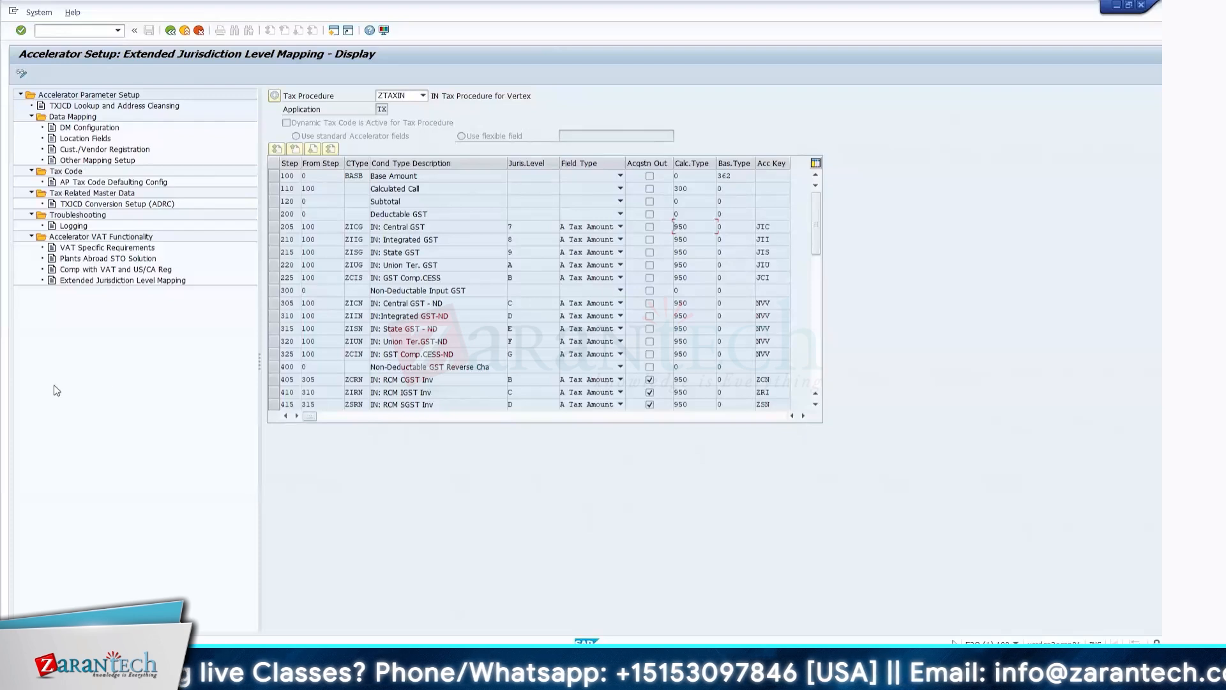
Step: Return to the Vertex Tax Accelerator overview, expand Vertex Data Mapping, and display the Vertex Web Service User Setup
left_click(170, 30)
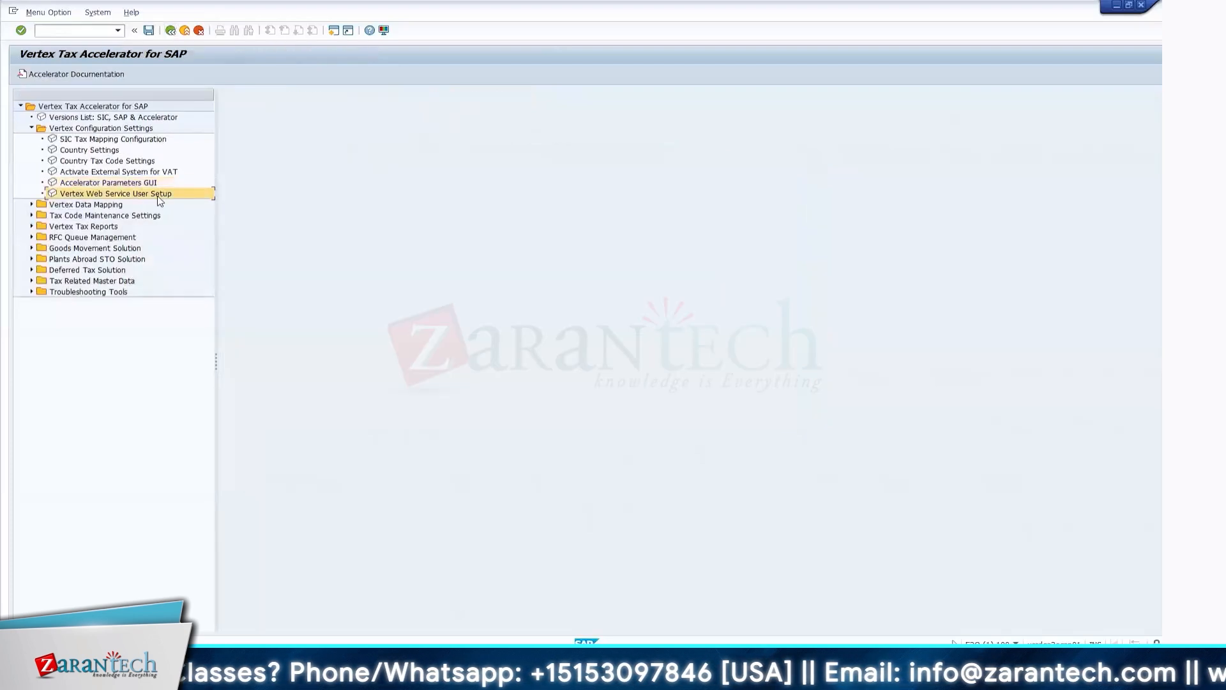
left_click(31, 205)
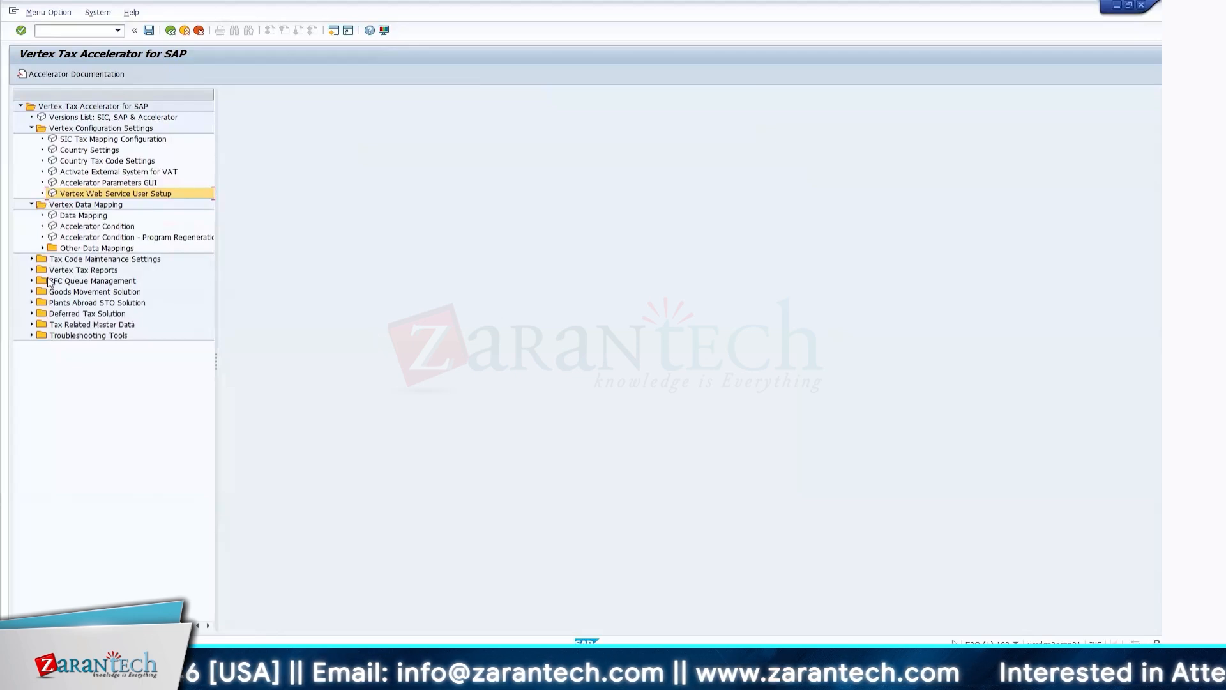
double_click(89, 194)
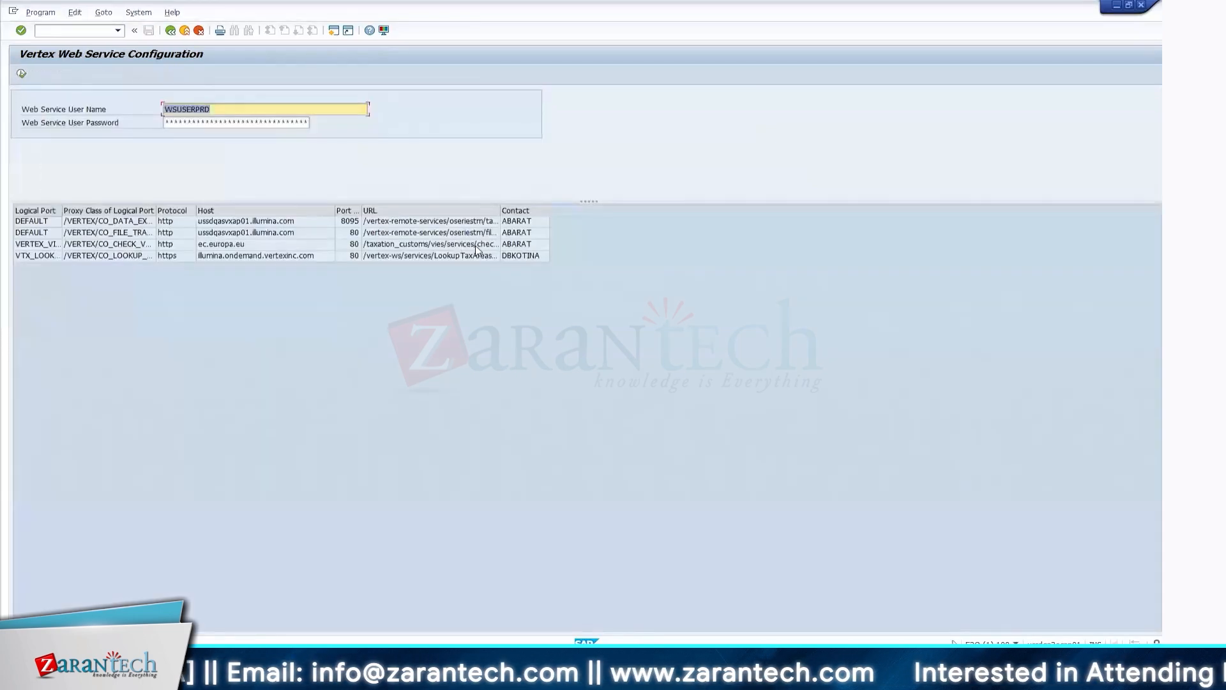
left_click(678, 399)
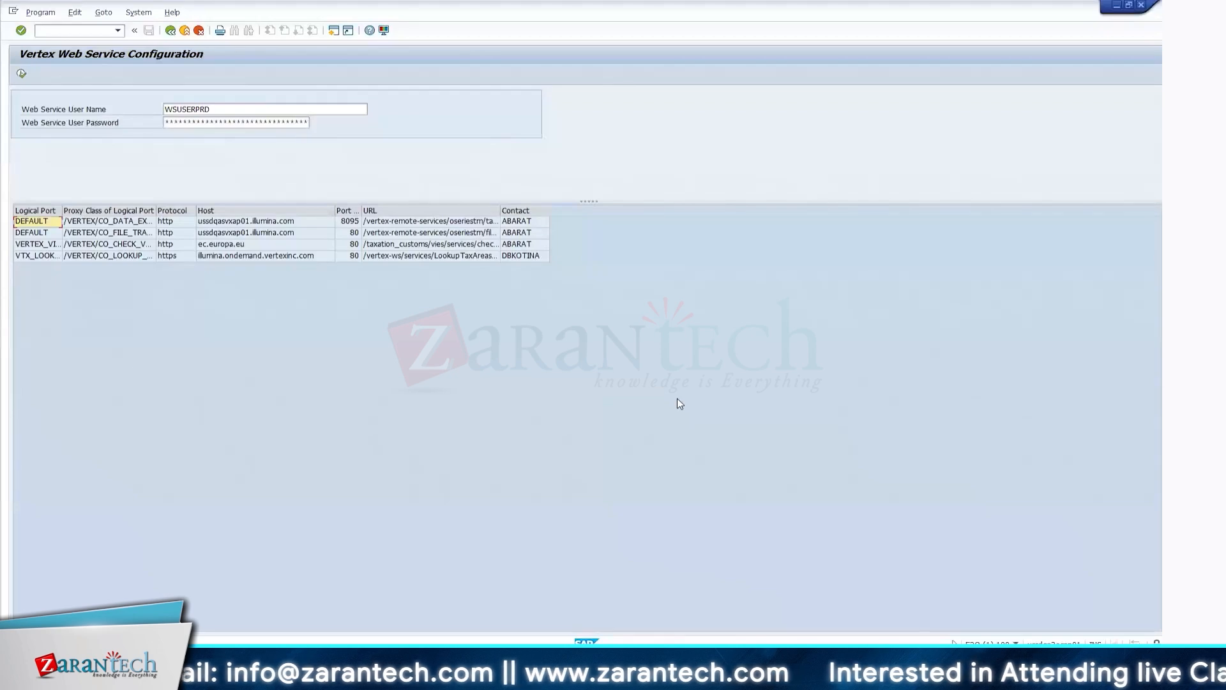
Step: Review the web service user name and password fields, widen the Proxy Class and URL columns, and leave the web service configuration
left_click(530, 176)
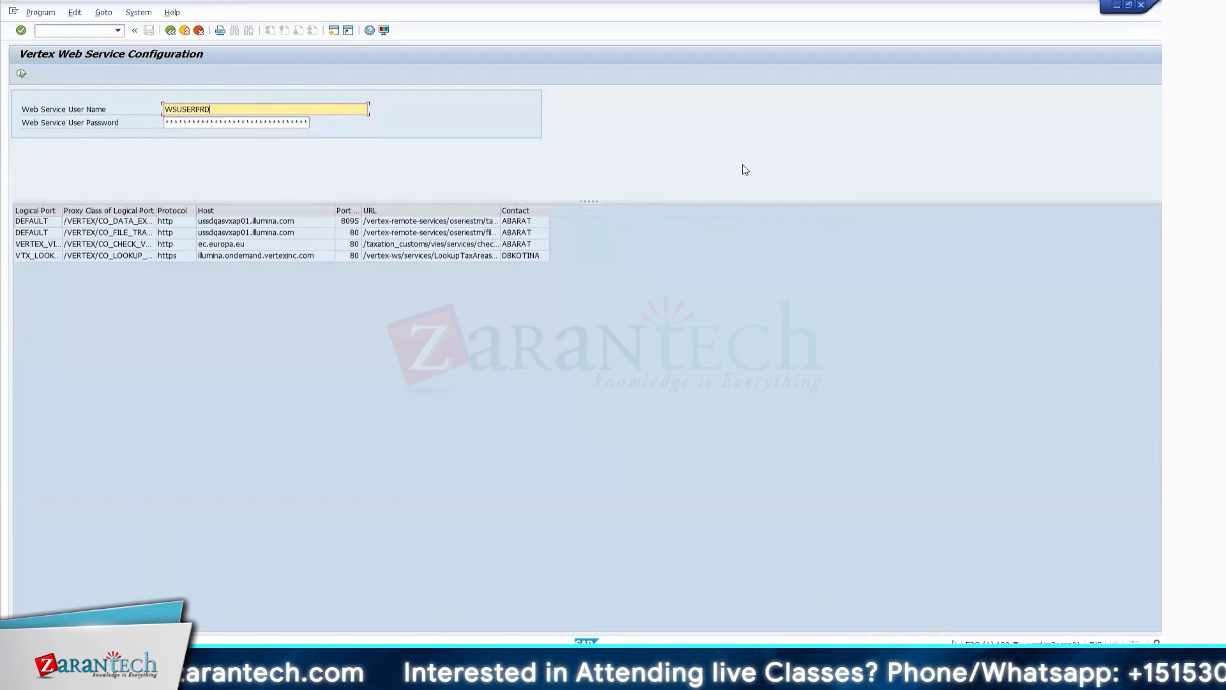
key("Tab")
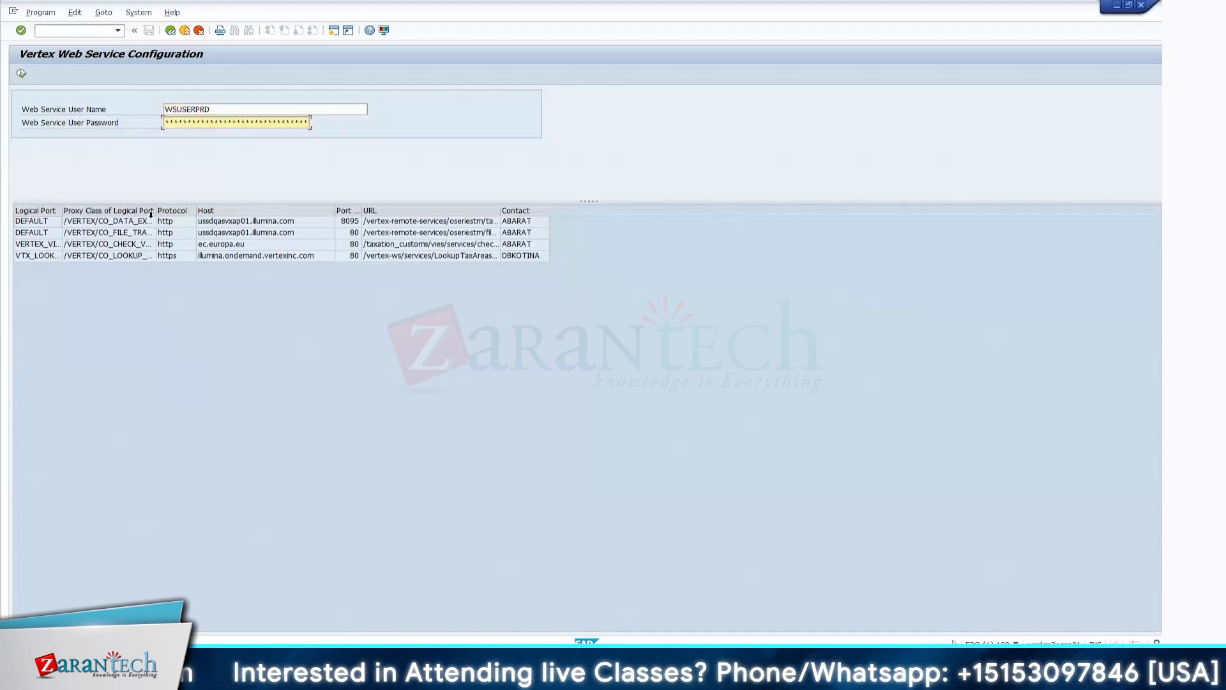
left_click_drag(157, 214, 278, 213)
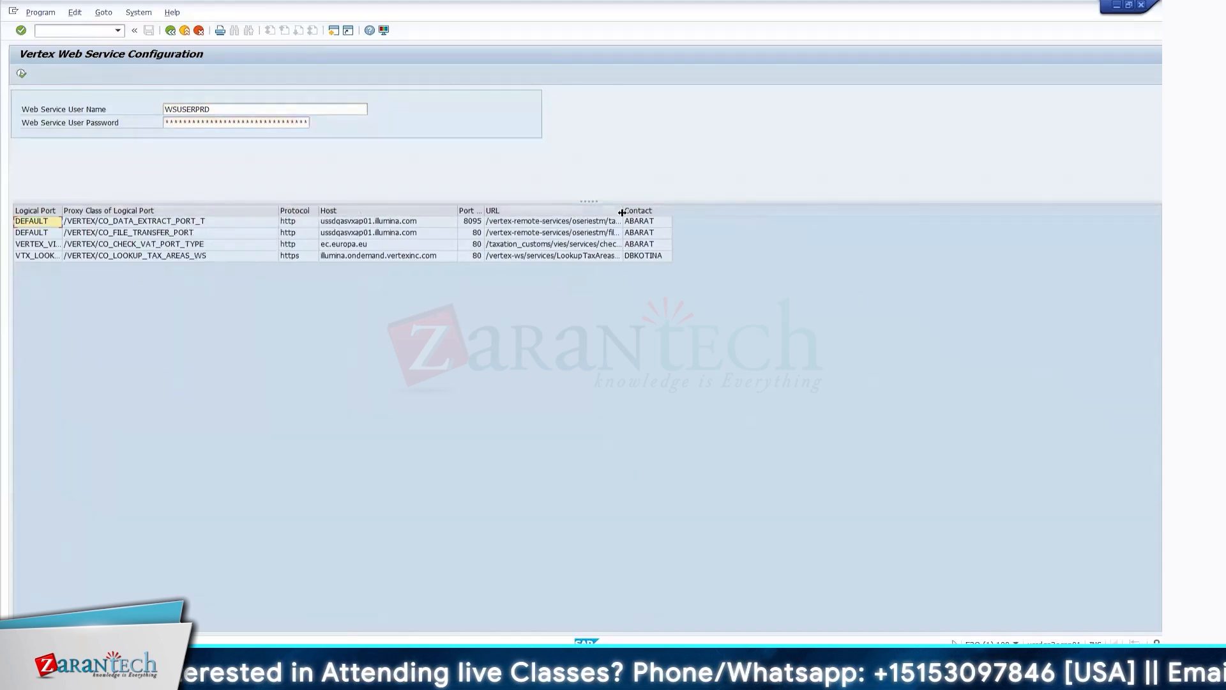
left_click_drag(622, 212, 761, 222)
key("F3")
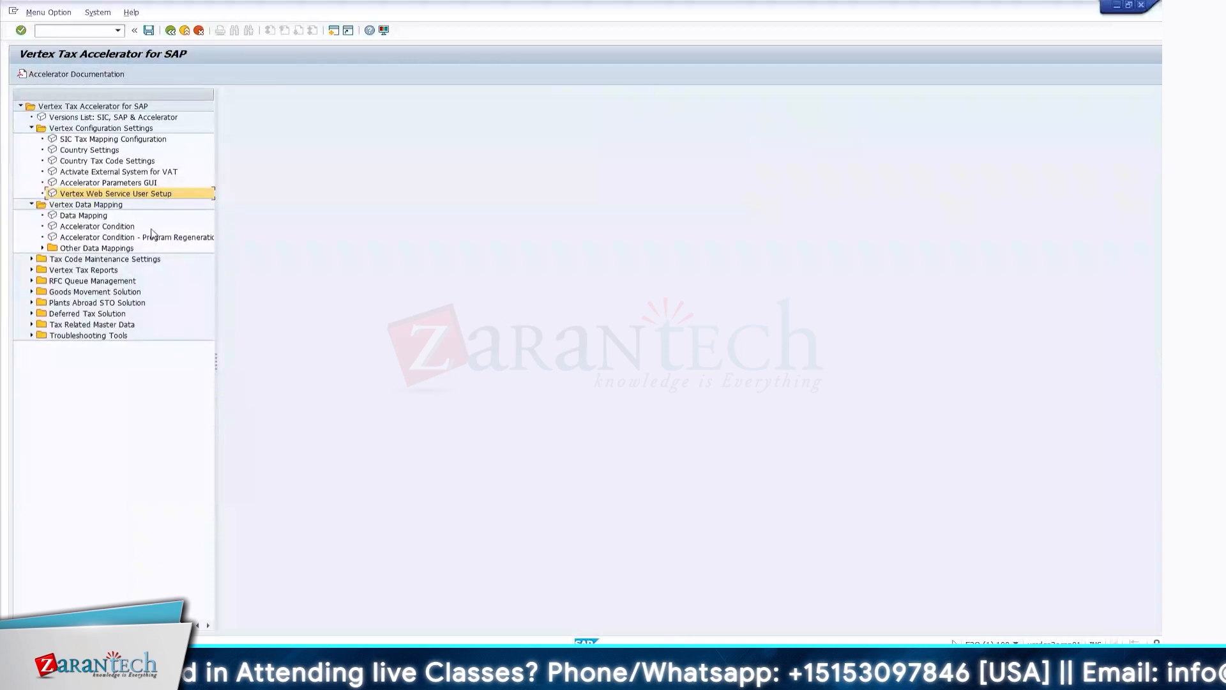
Step: Open the Vertex Data Mapping and display the AR Mappings sorted by field position in structure
left_click(95, 217)
double_click(87, 217)
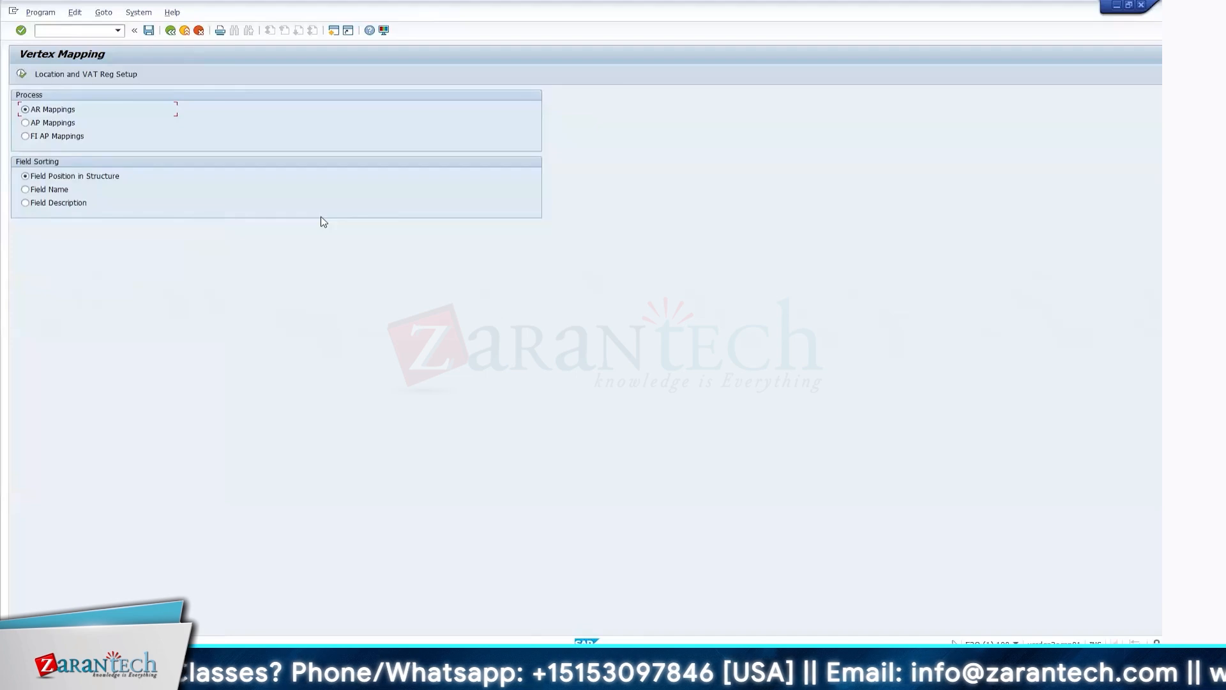
key("F8")
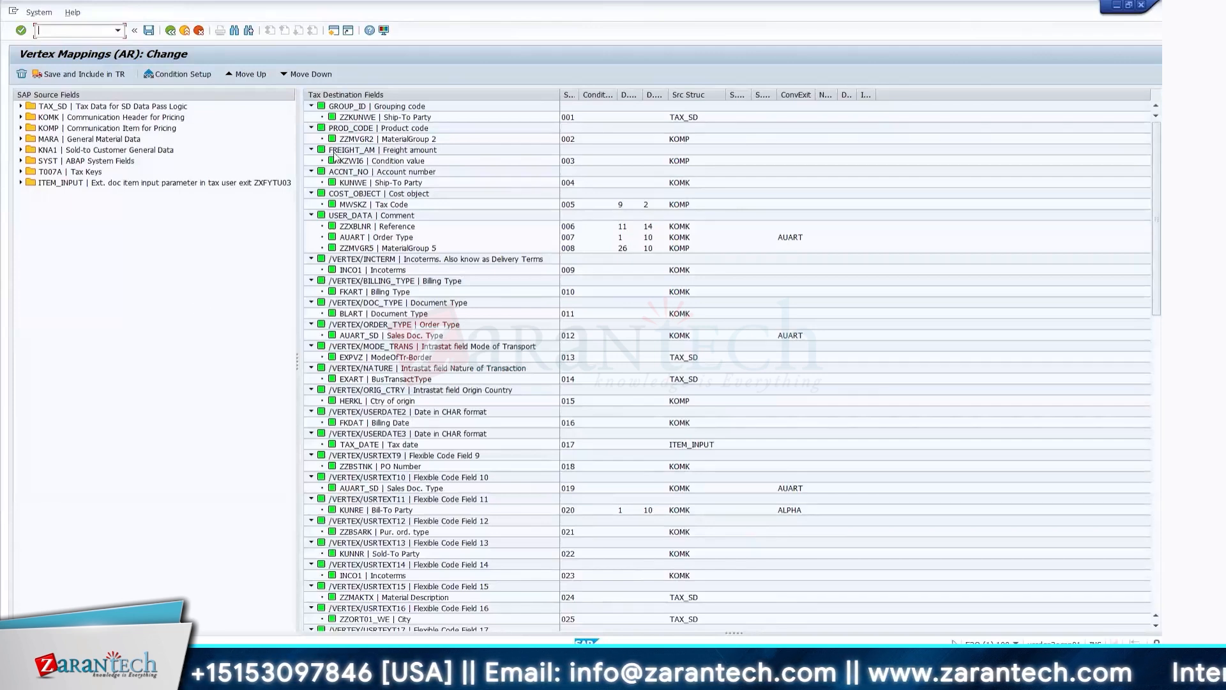
Step: Review the AR mappings for grouping code, product code, freight amount and account number with their SAP source fields and structures
left_click(344, 107)
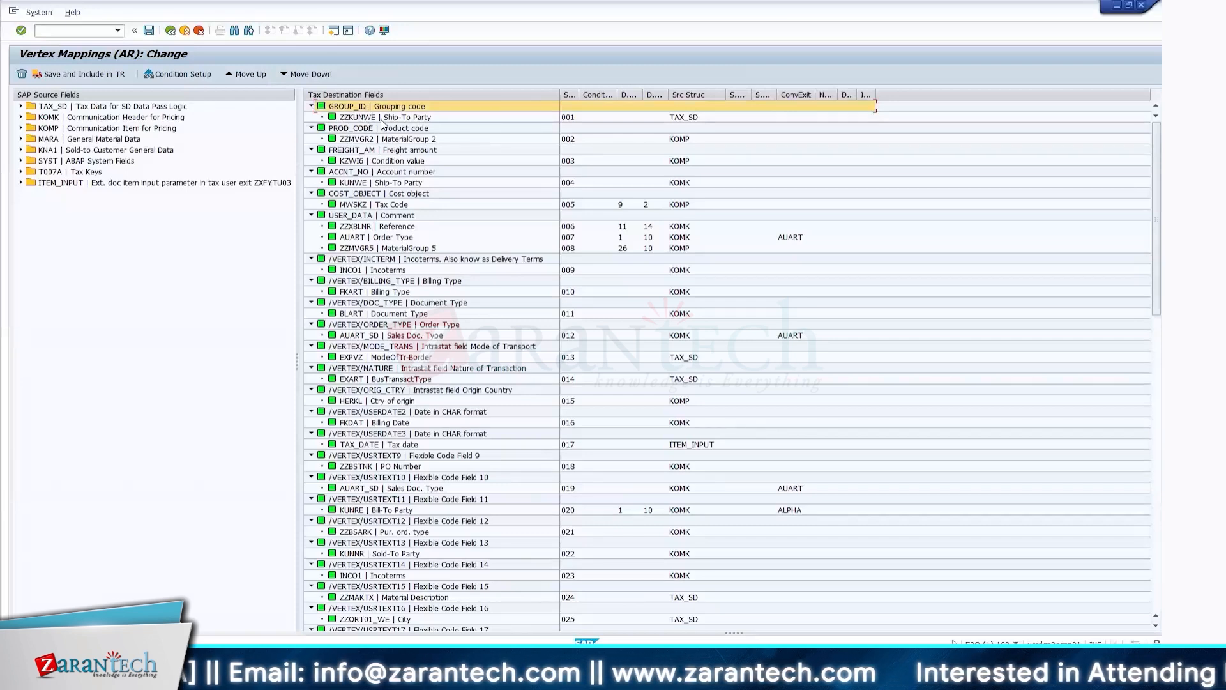
left_click(693, 121)
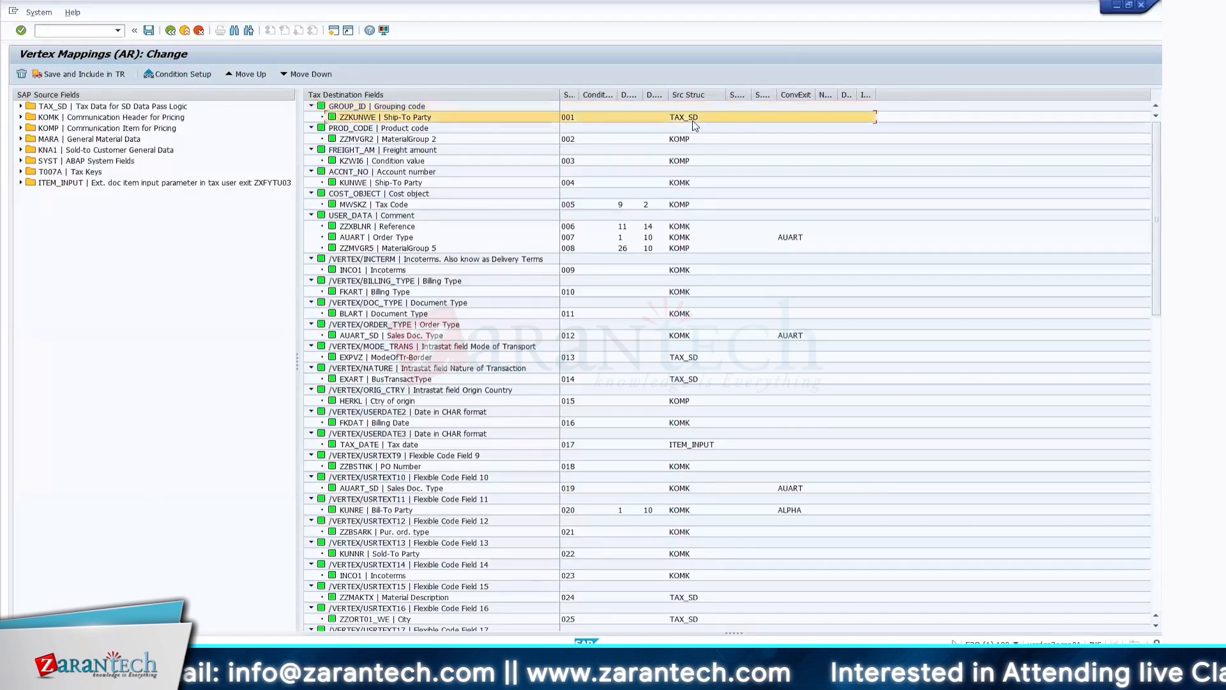
left_click(397, 141)
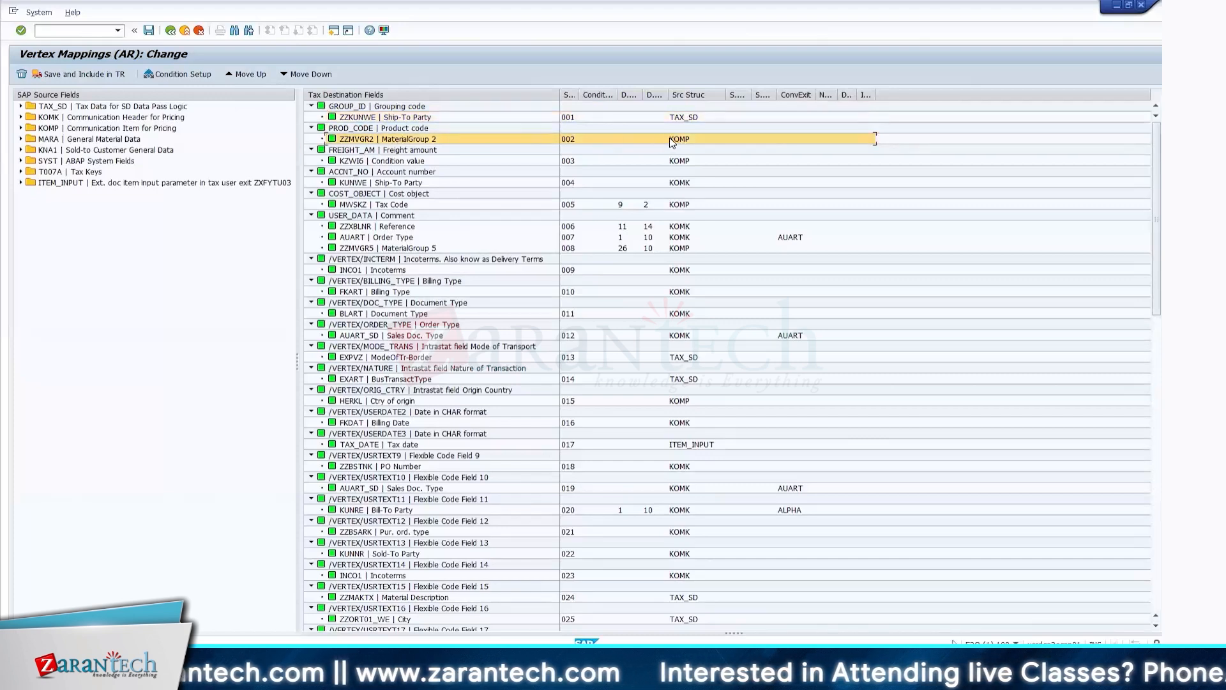
left_click(396, 130)
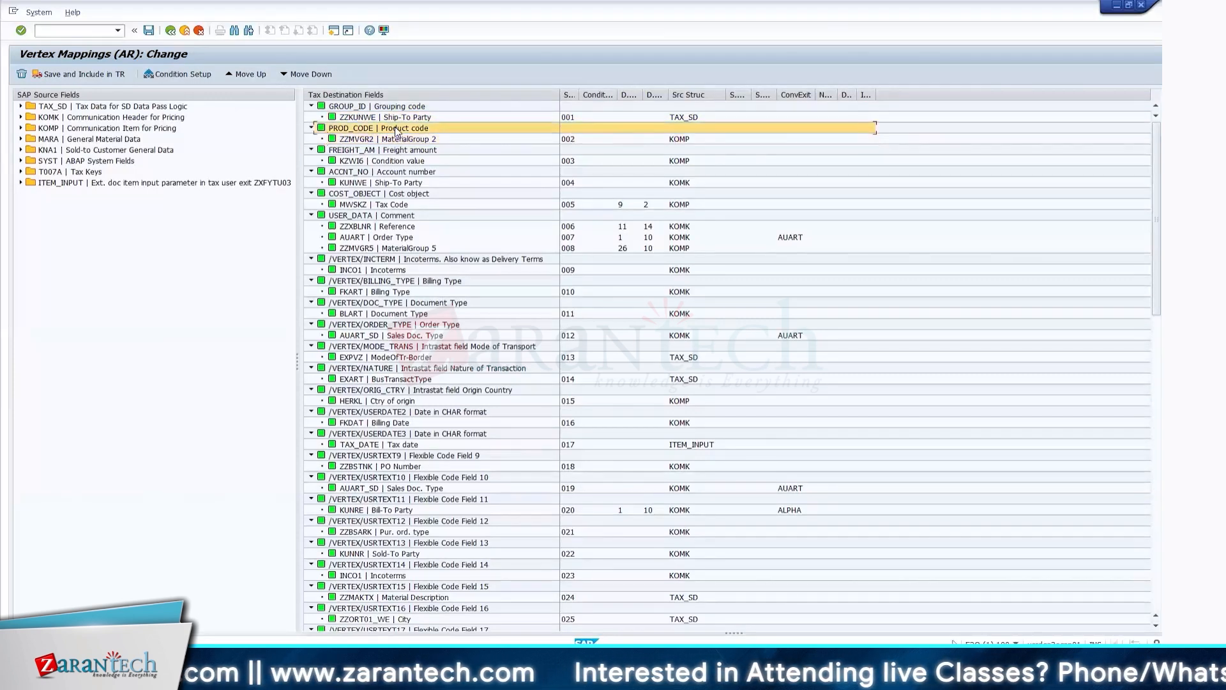
left_click(404, 130)
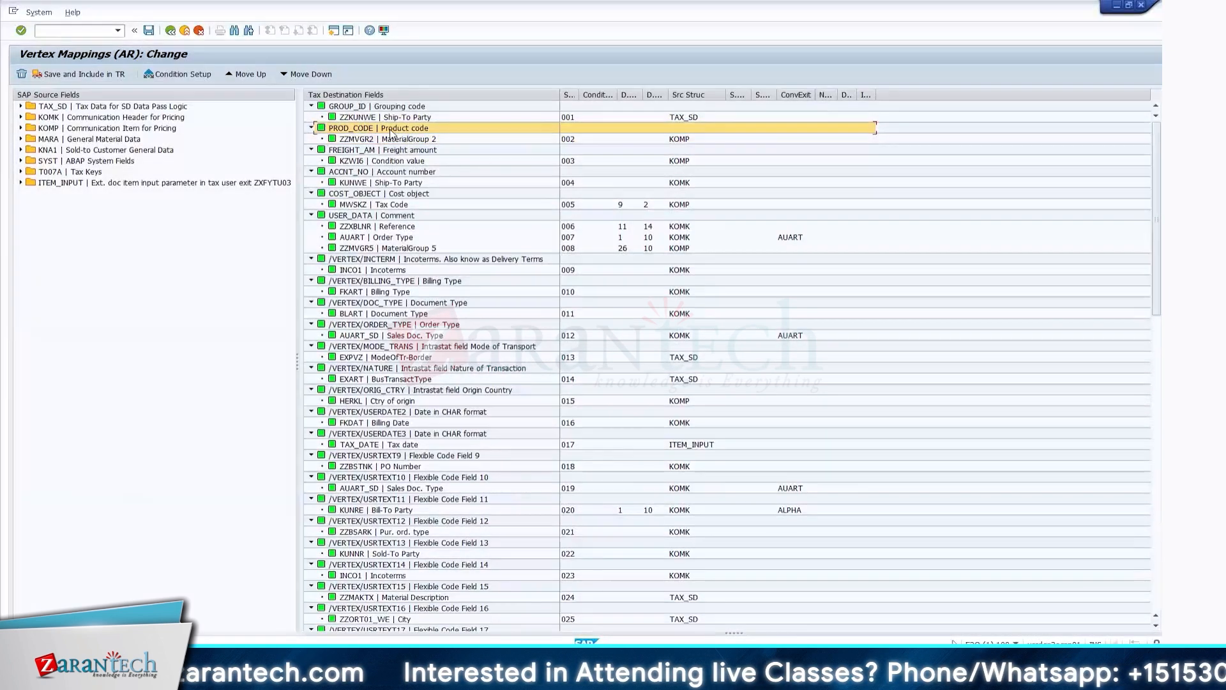
left_click(420, 140)
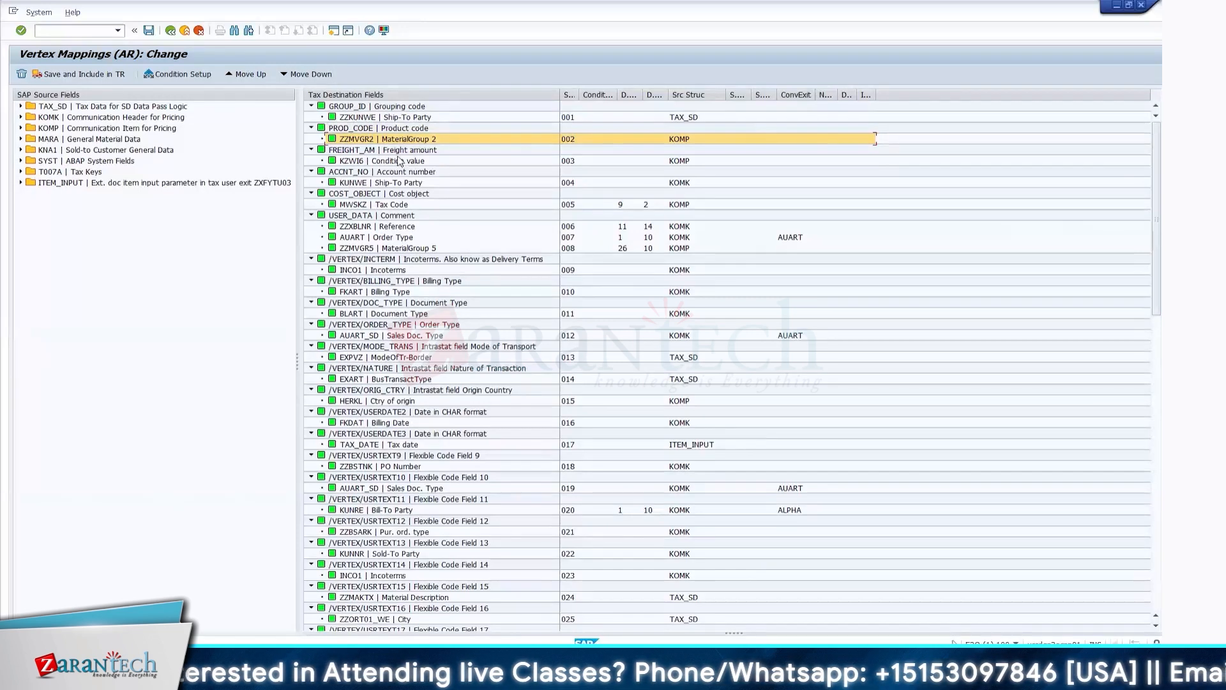
left_click(401, 161)
left_click(404, 174)
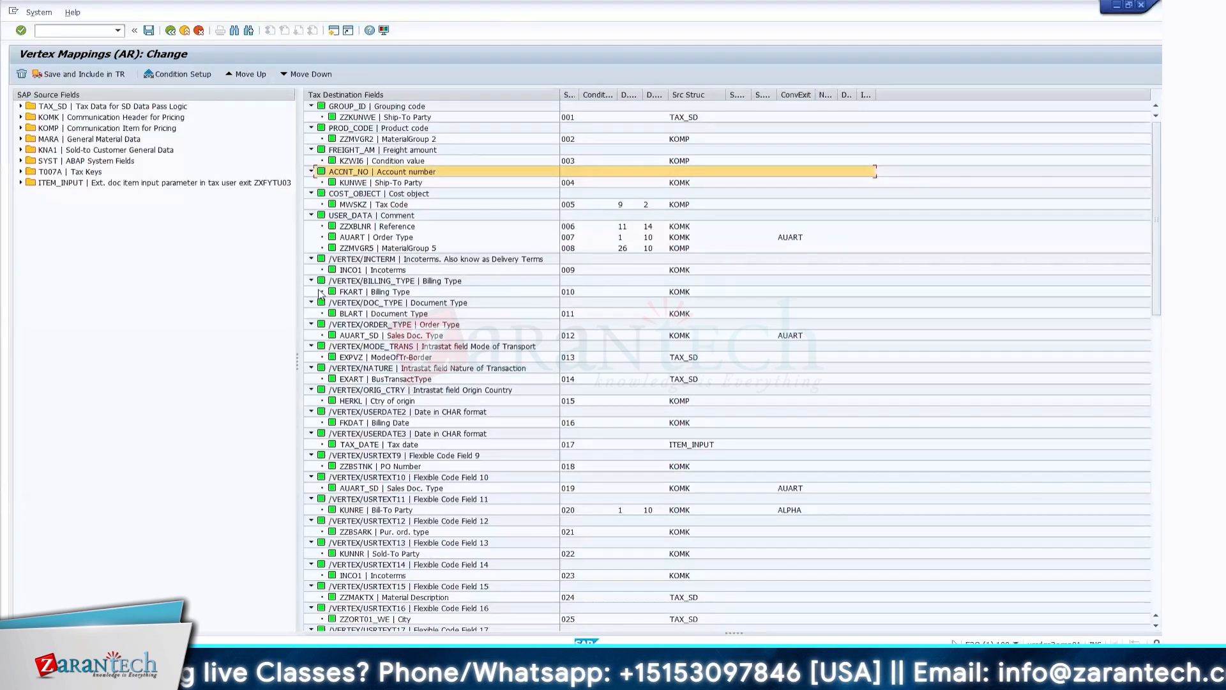
Step: Examine the AR mappings for Incoterms, billing type, order type and the Intrastat fields, selecting the Intrastat Nature of Transaction entry
left_click(191, 295)
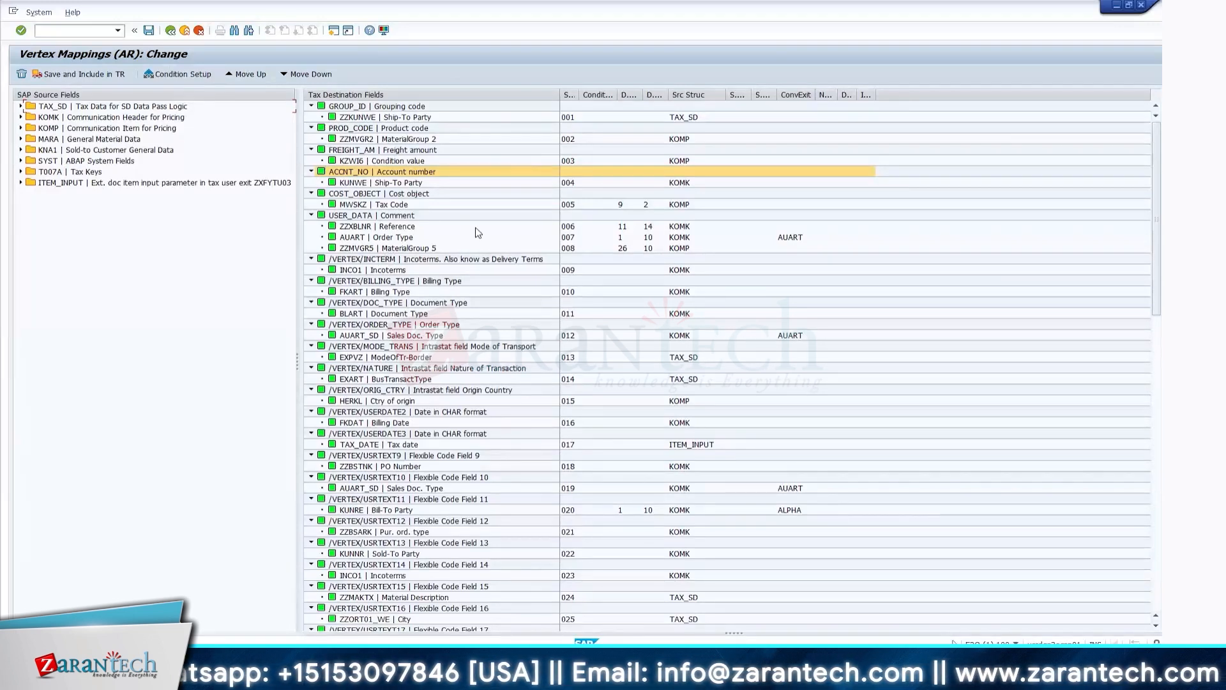
left_click_drag(379, 262, 406, 371)
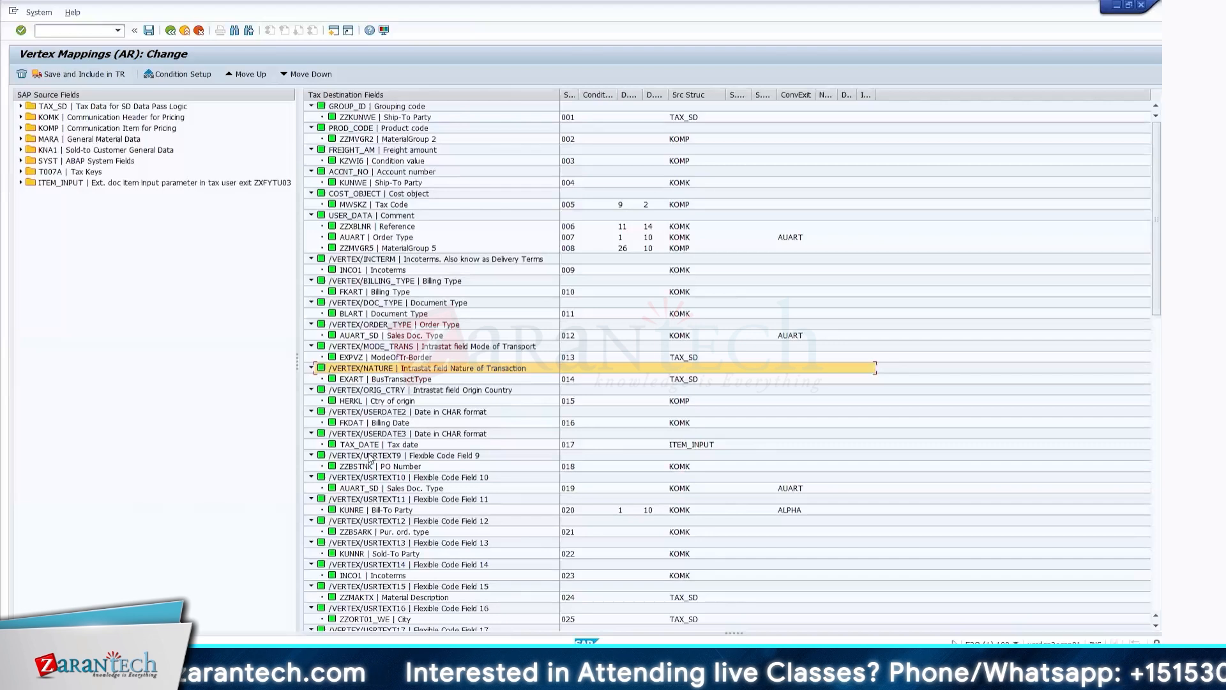
key("super")
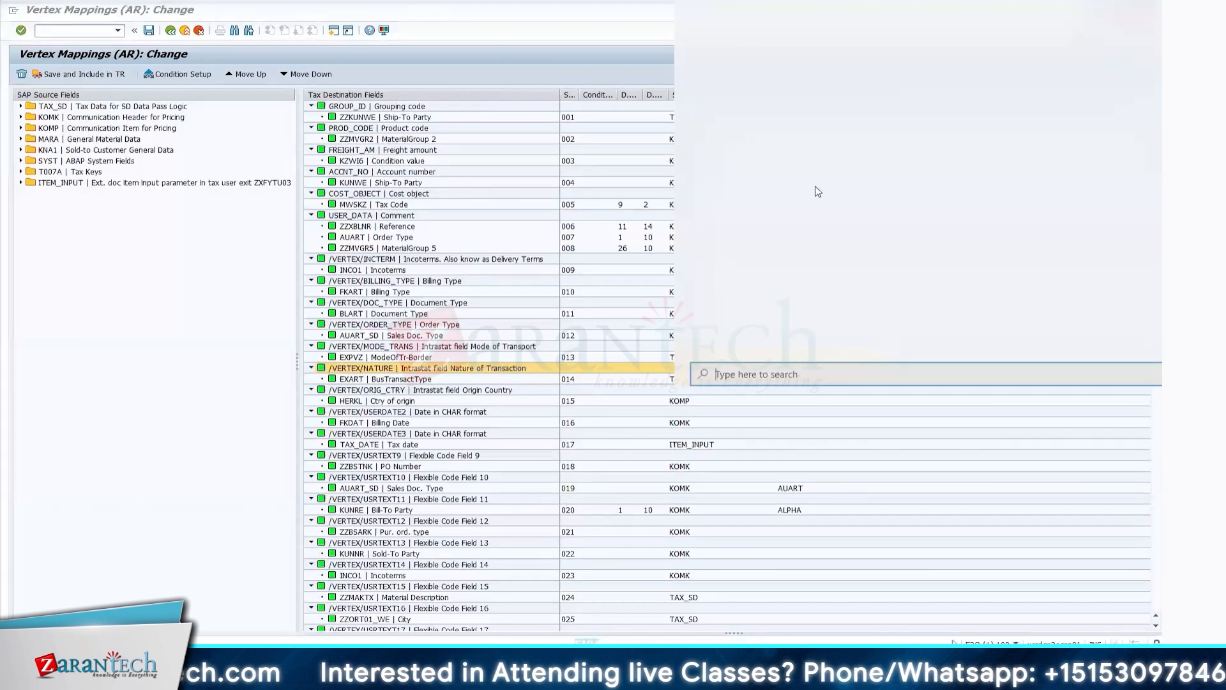
left_click(226, 403)
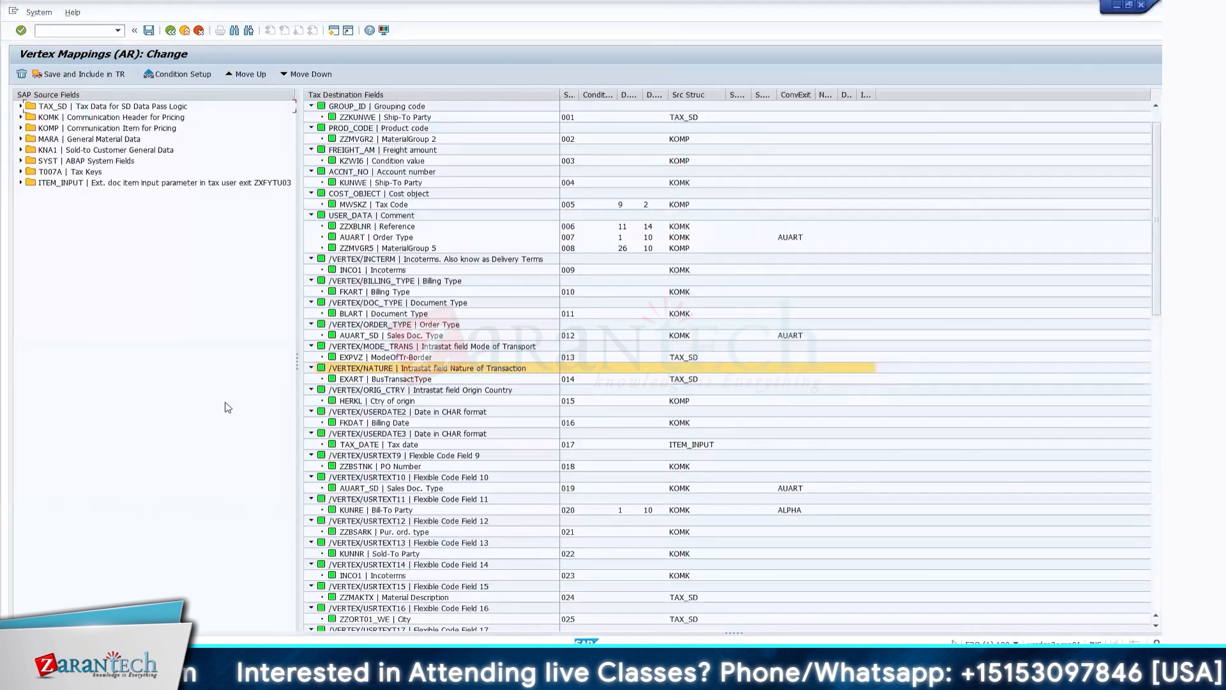
Step: Leave the AR mappings, display the AP Mappings, and review their tax destination fields with the SAP source structures
left_click(169, 32)
left_click(38, 123)
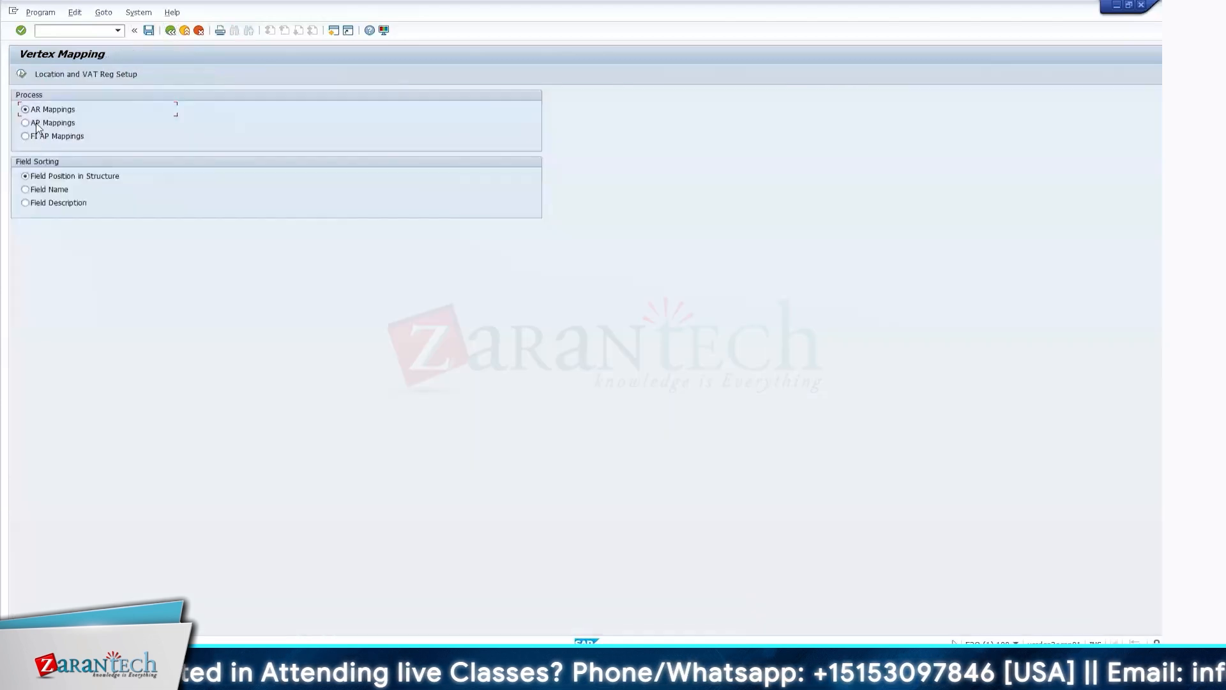
left_click(23, 75)
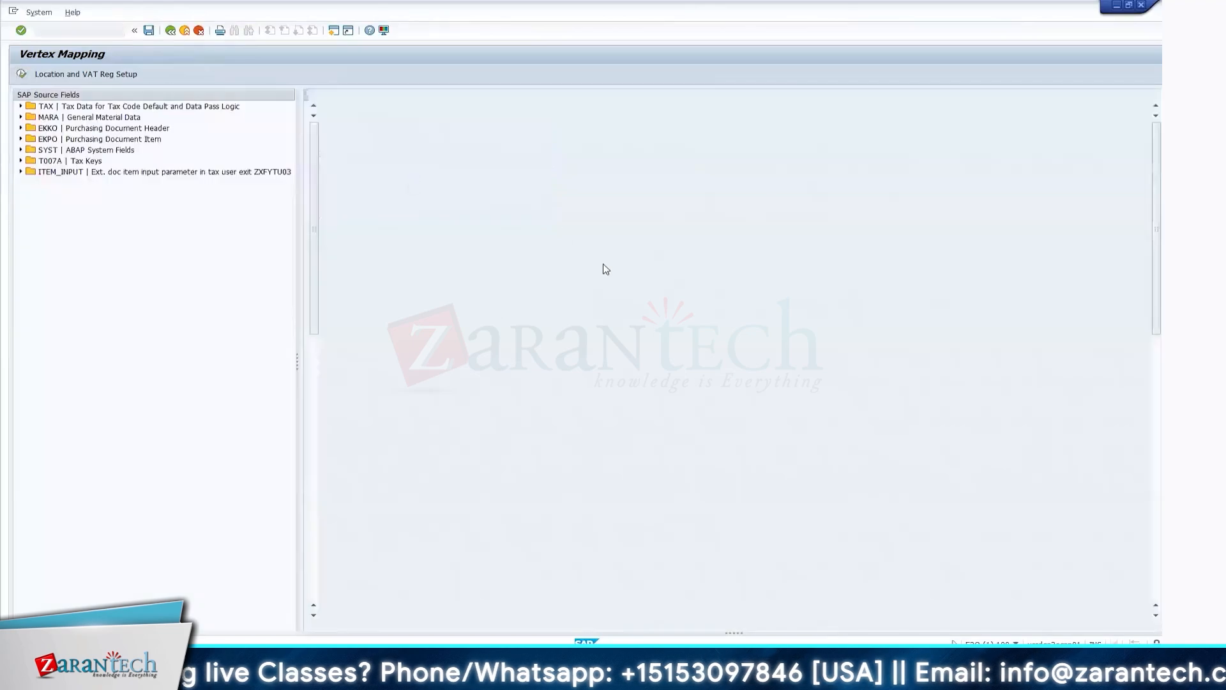
scroll(885, 502, "down", 5)
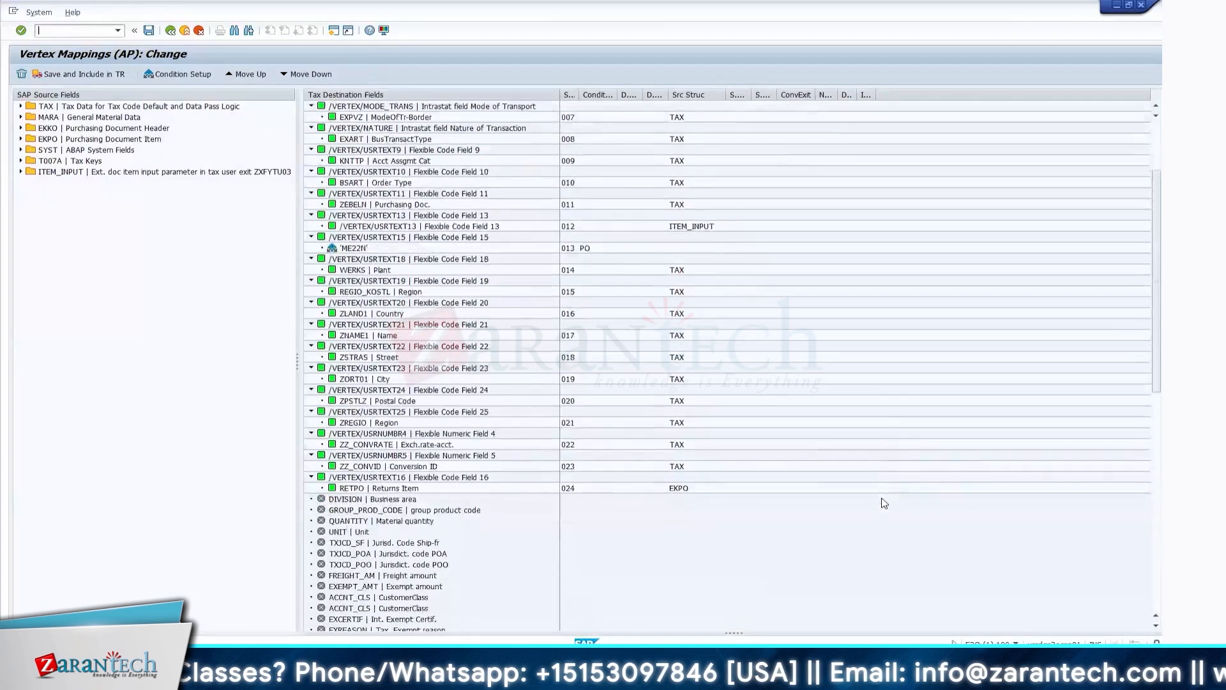
scroll(836, 448, "up", 3)
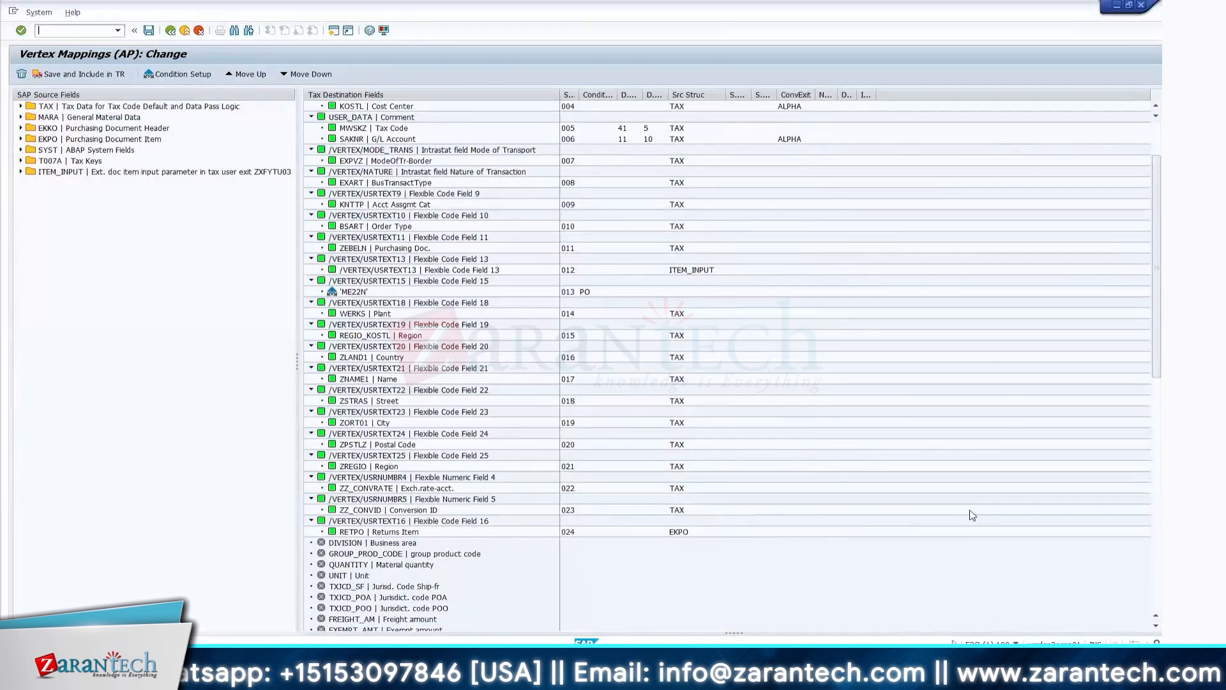
scroll(970, 516, "up", 3)
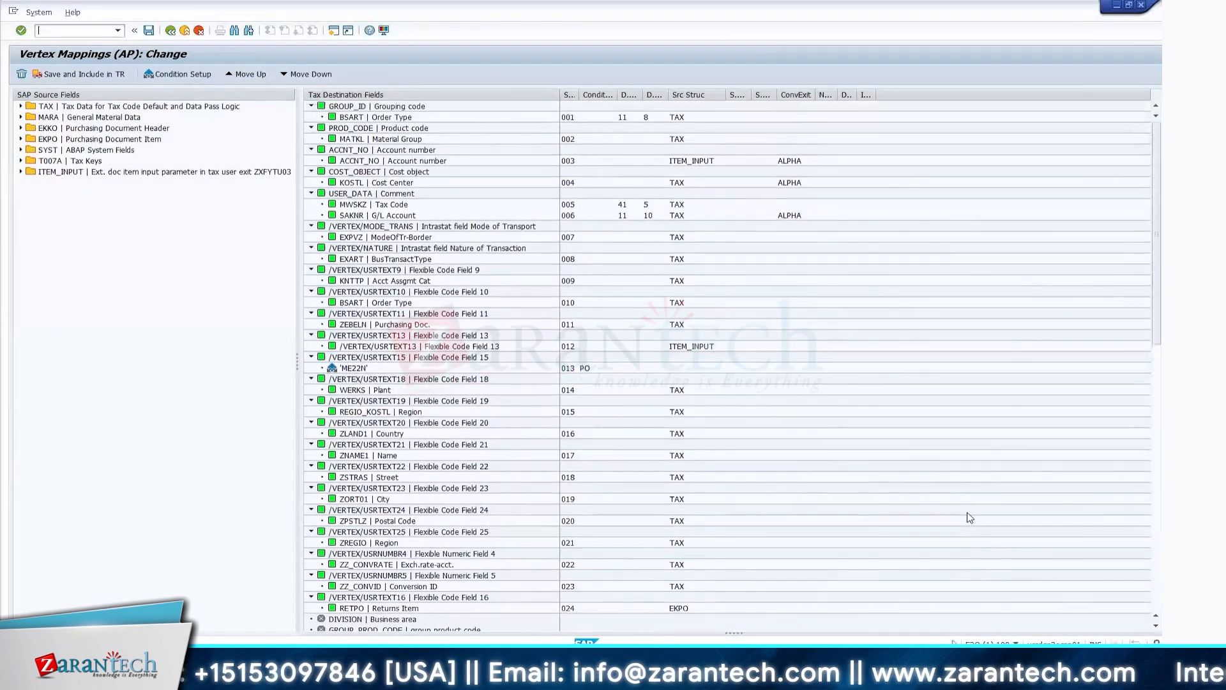